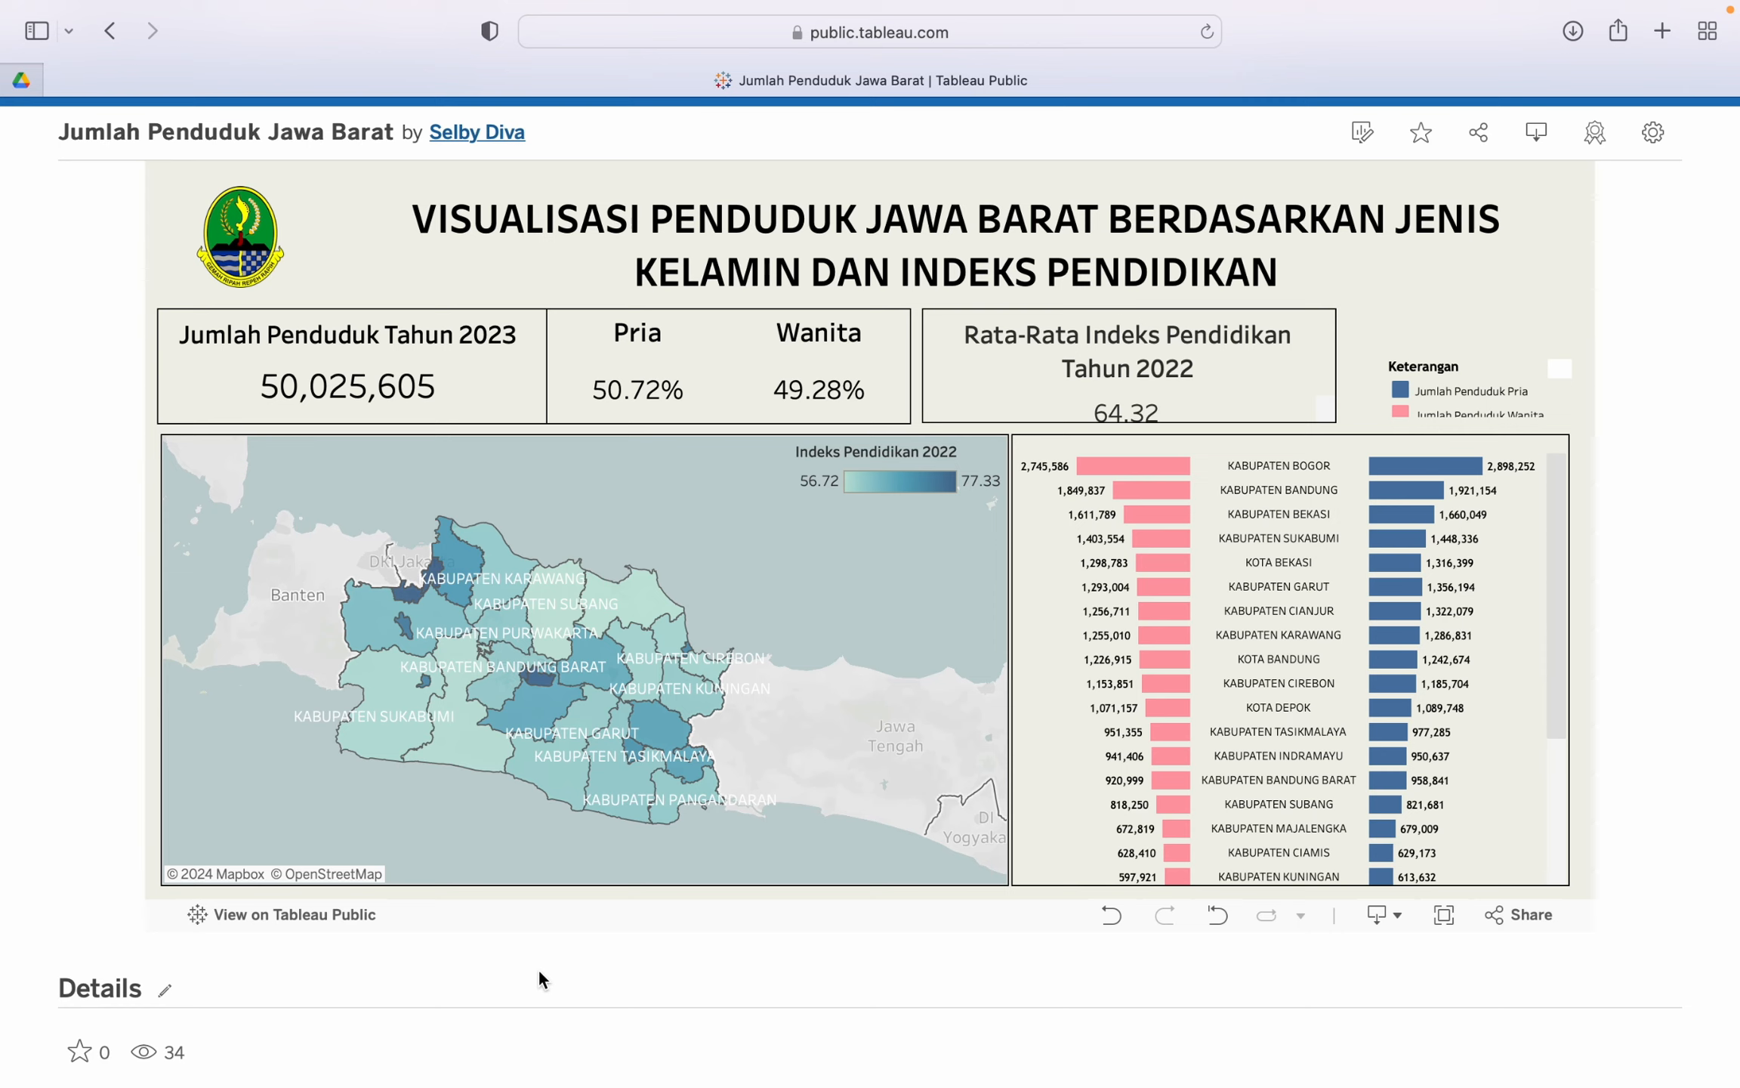
Examine the published Jawa Barat population dashboard, its per-district gender bars, and the map filtered by Kota Bekasi.
mouse_move(1129, 477)
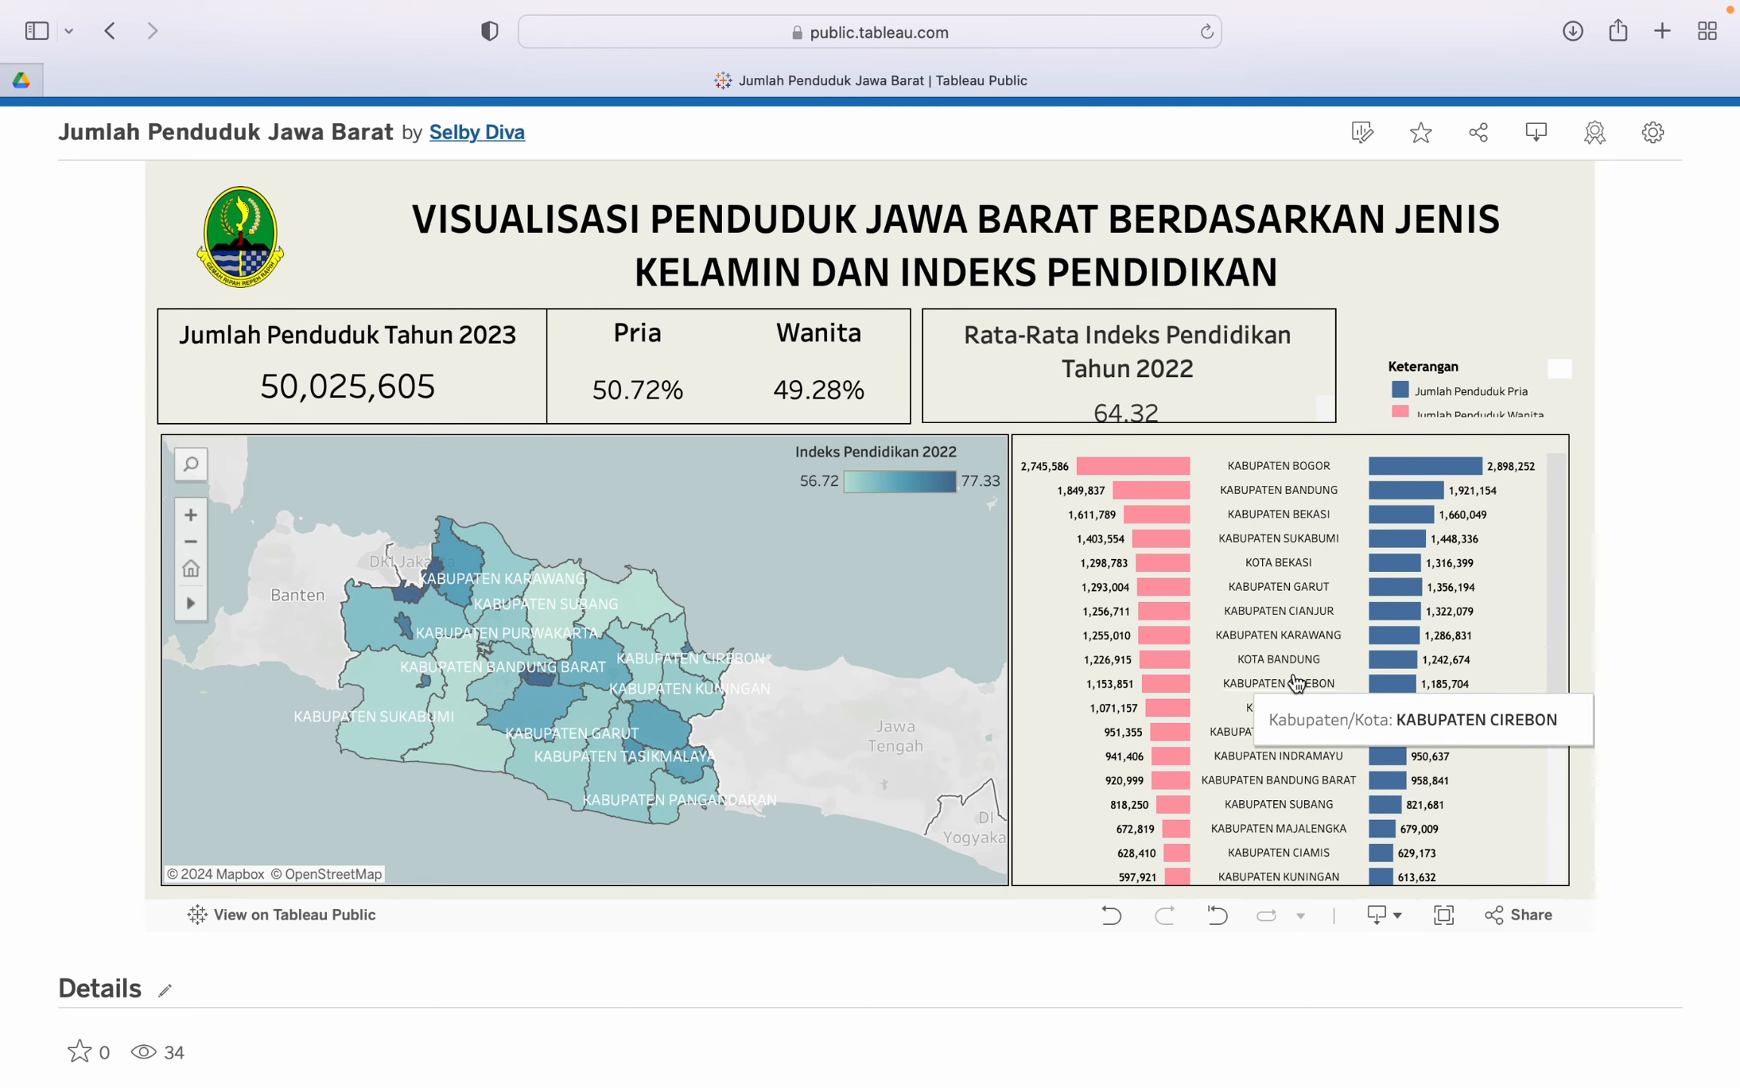
scroll(1322, 672, down, 5)
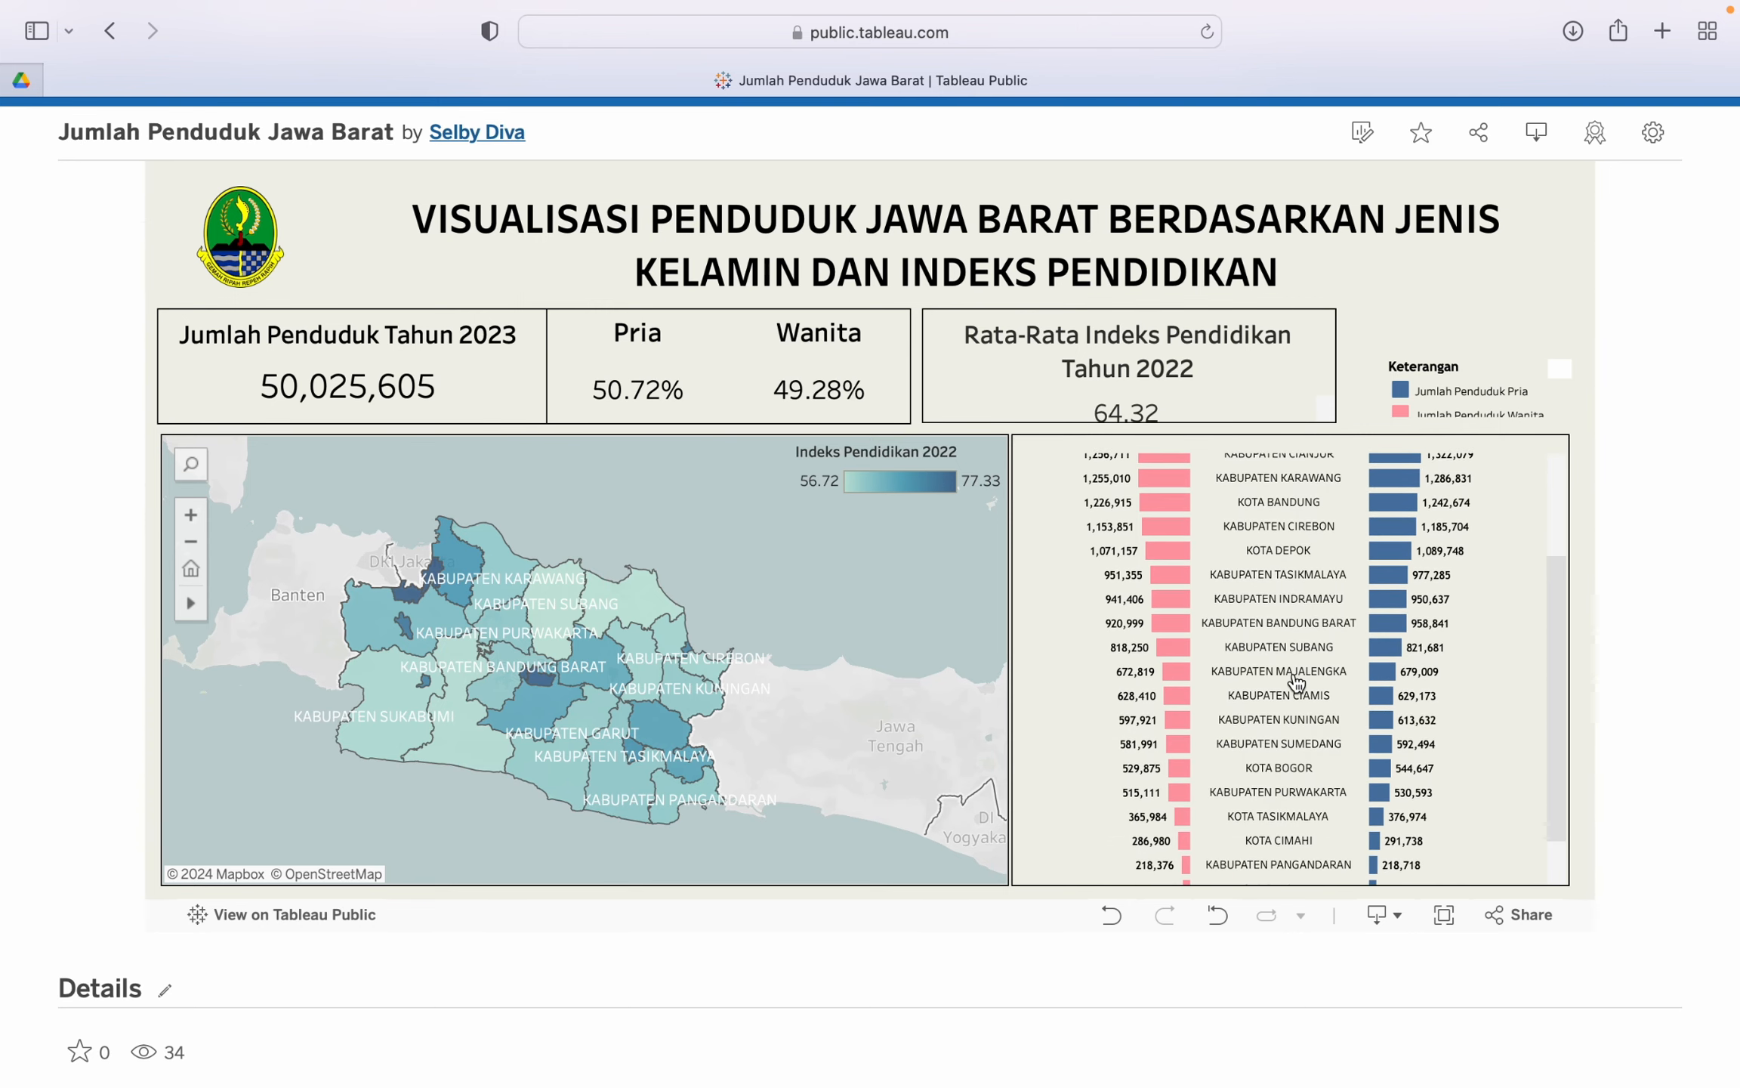
scroll(1296, 682, up, 8)
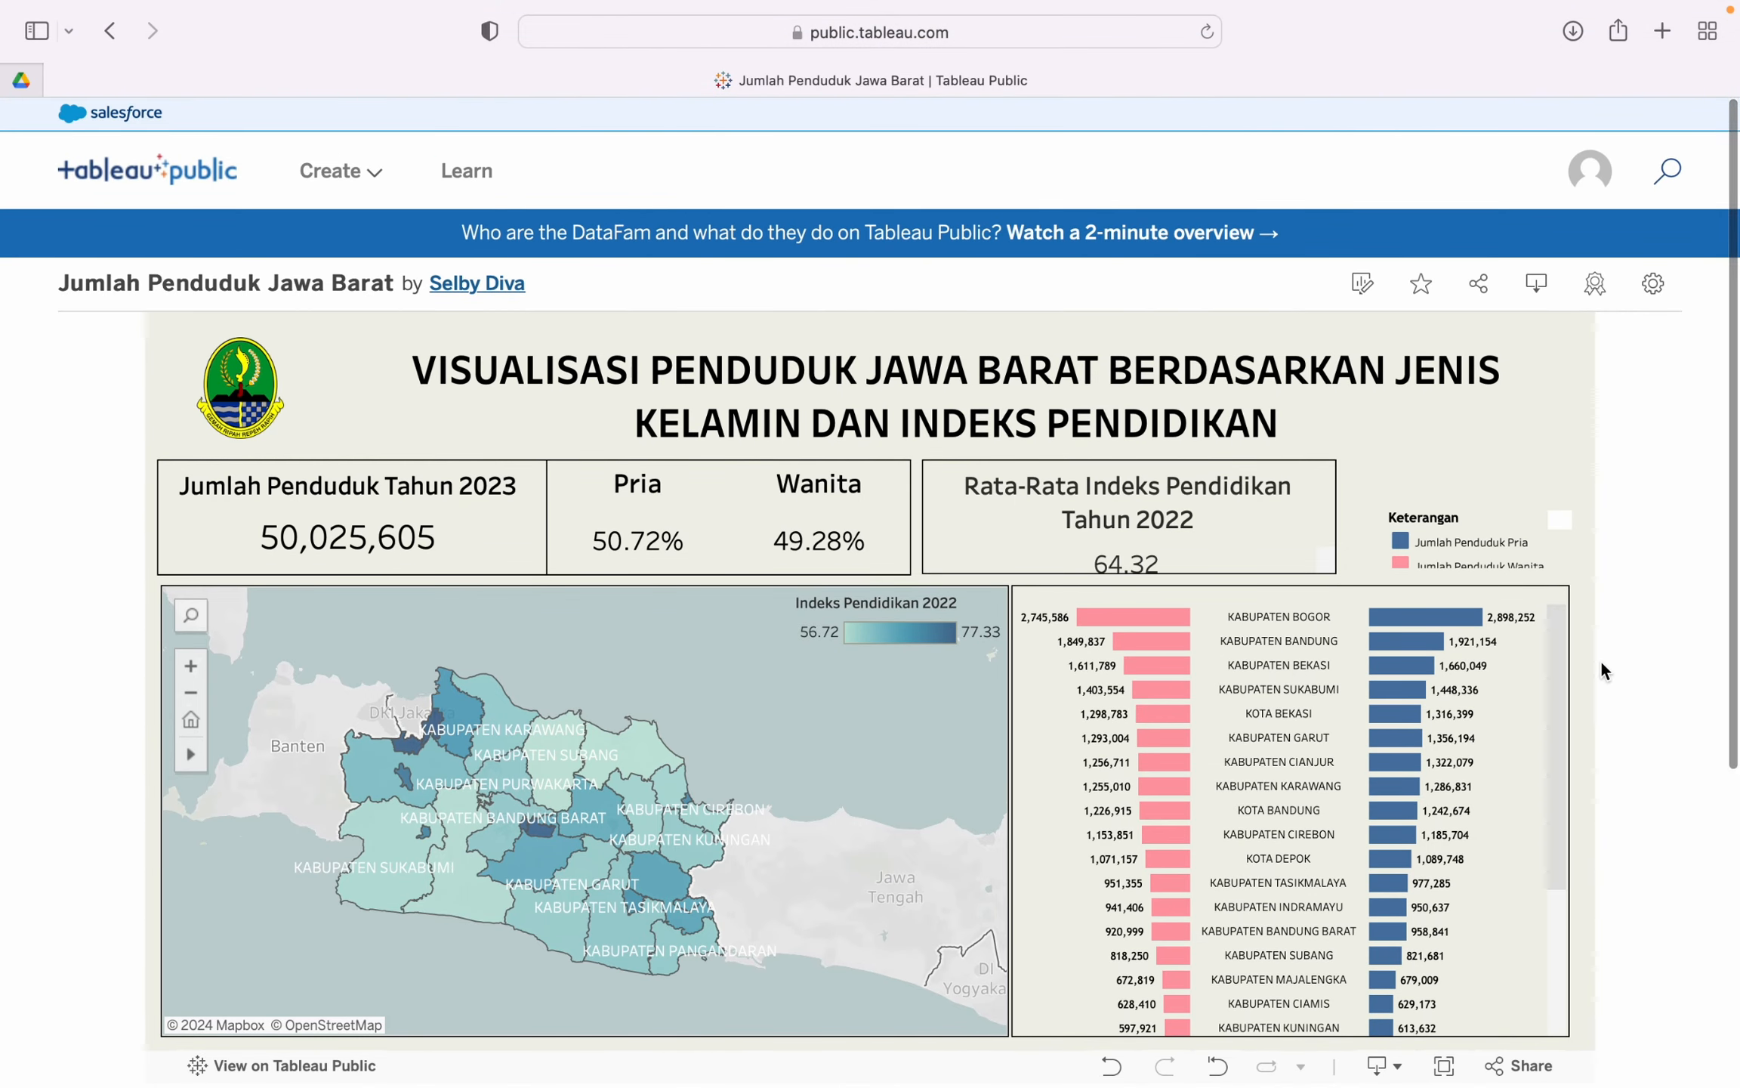
scroll(1616, 670, down, 3)
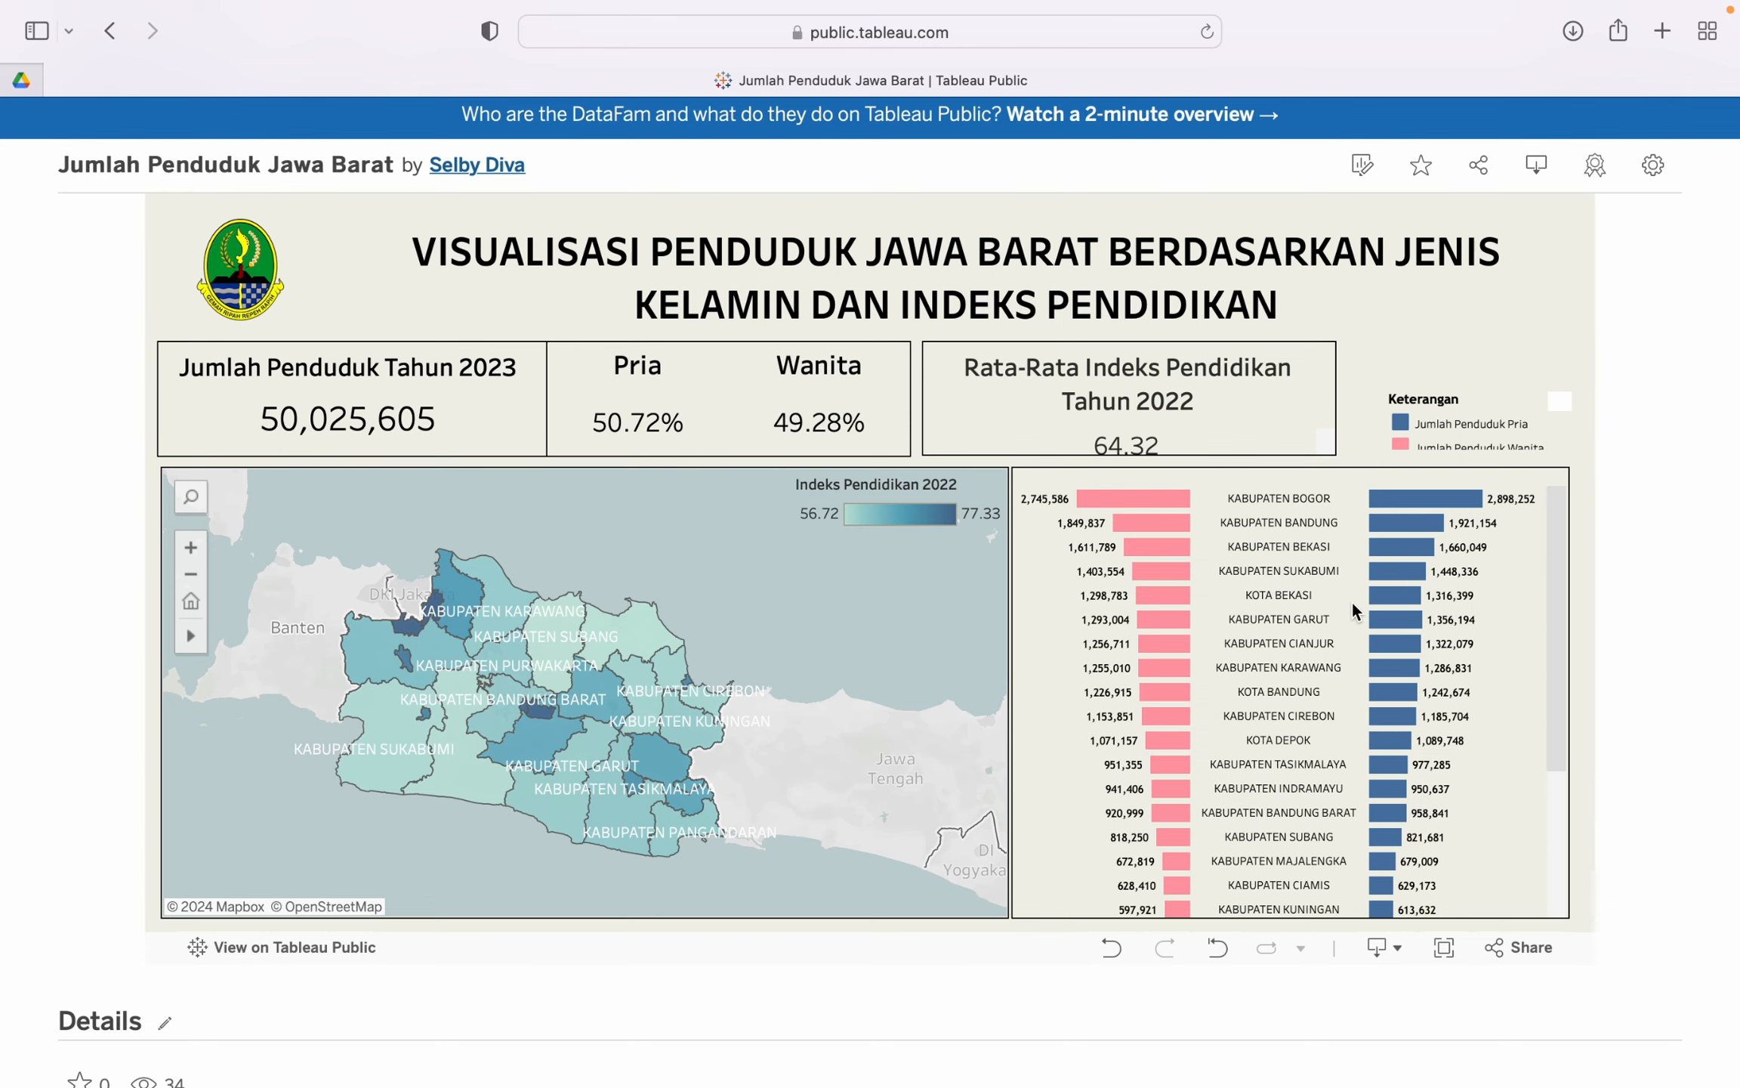
scroll(1351, 602, down, 3)
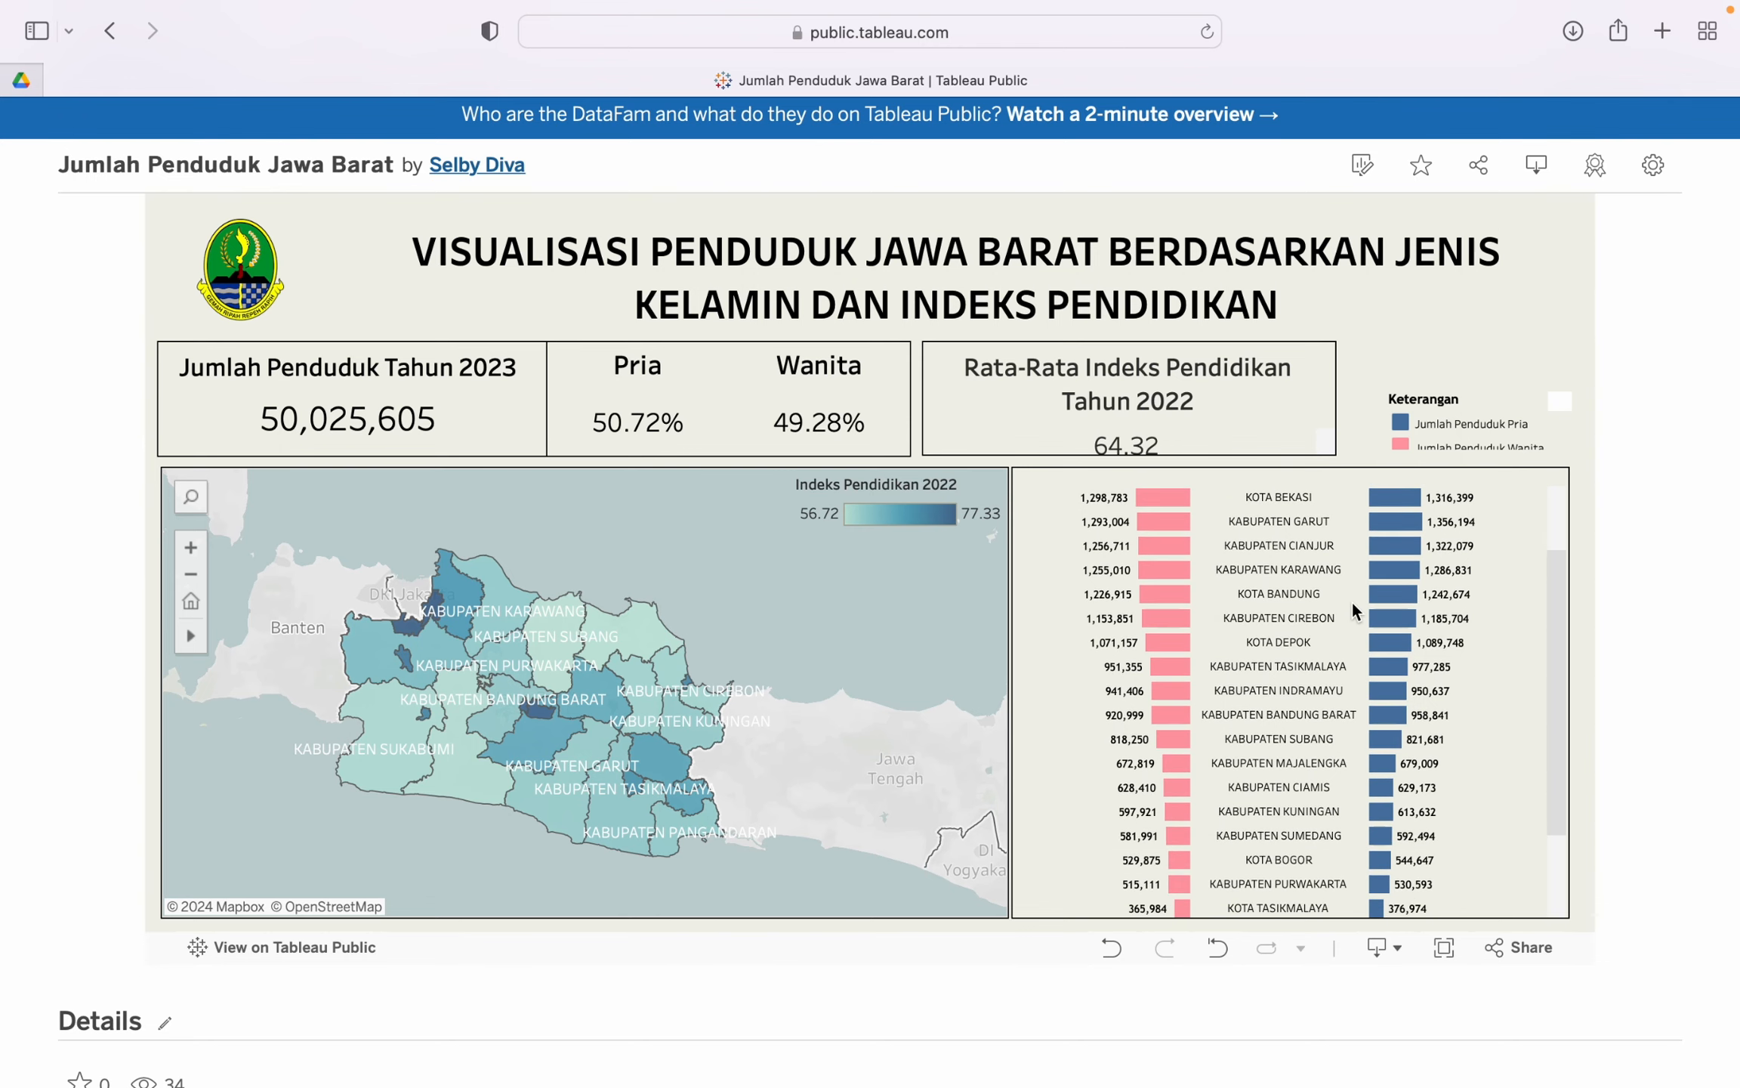
scroll(1352, 602, up, 5)
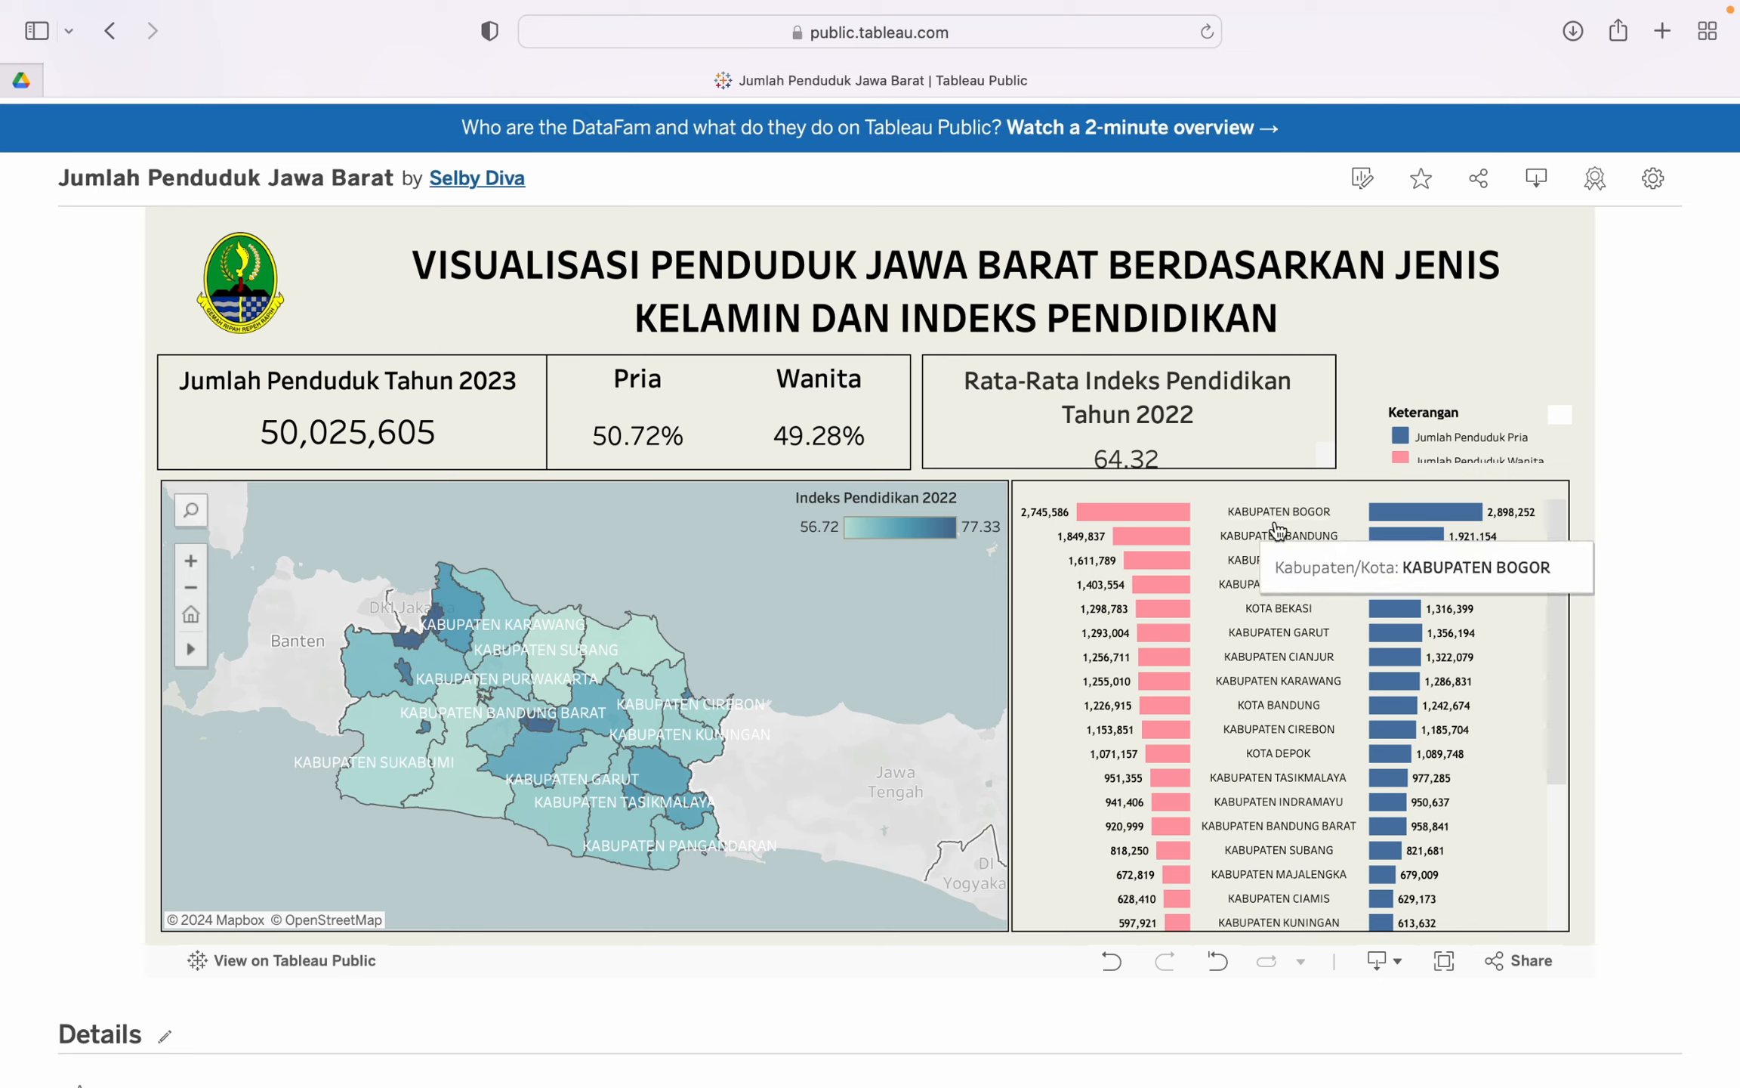
mouse_move(1167, 537)
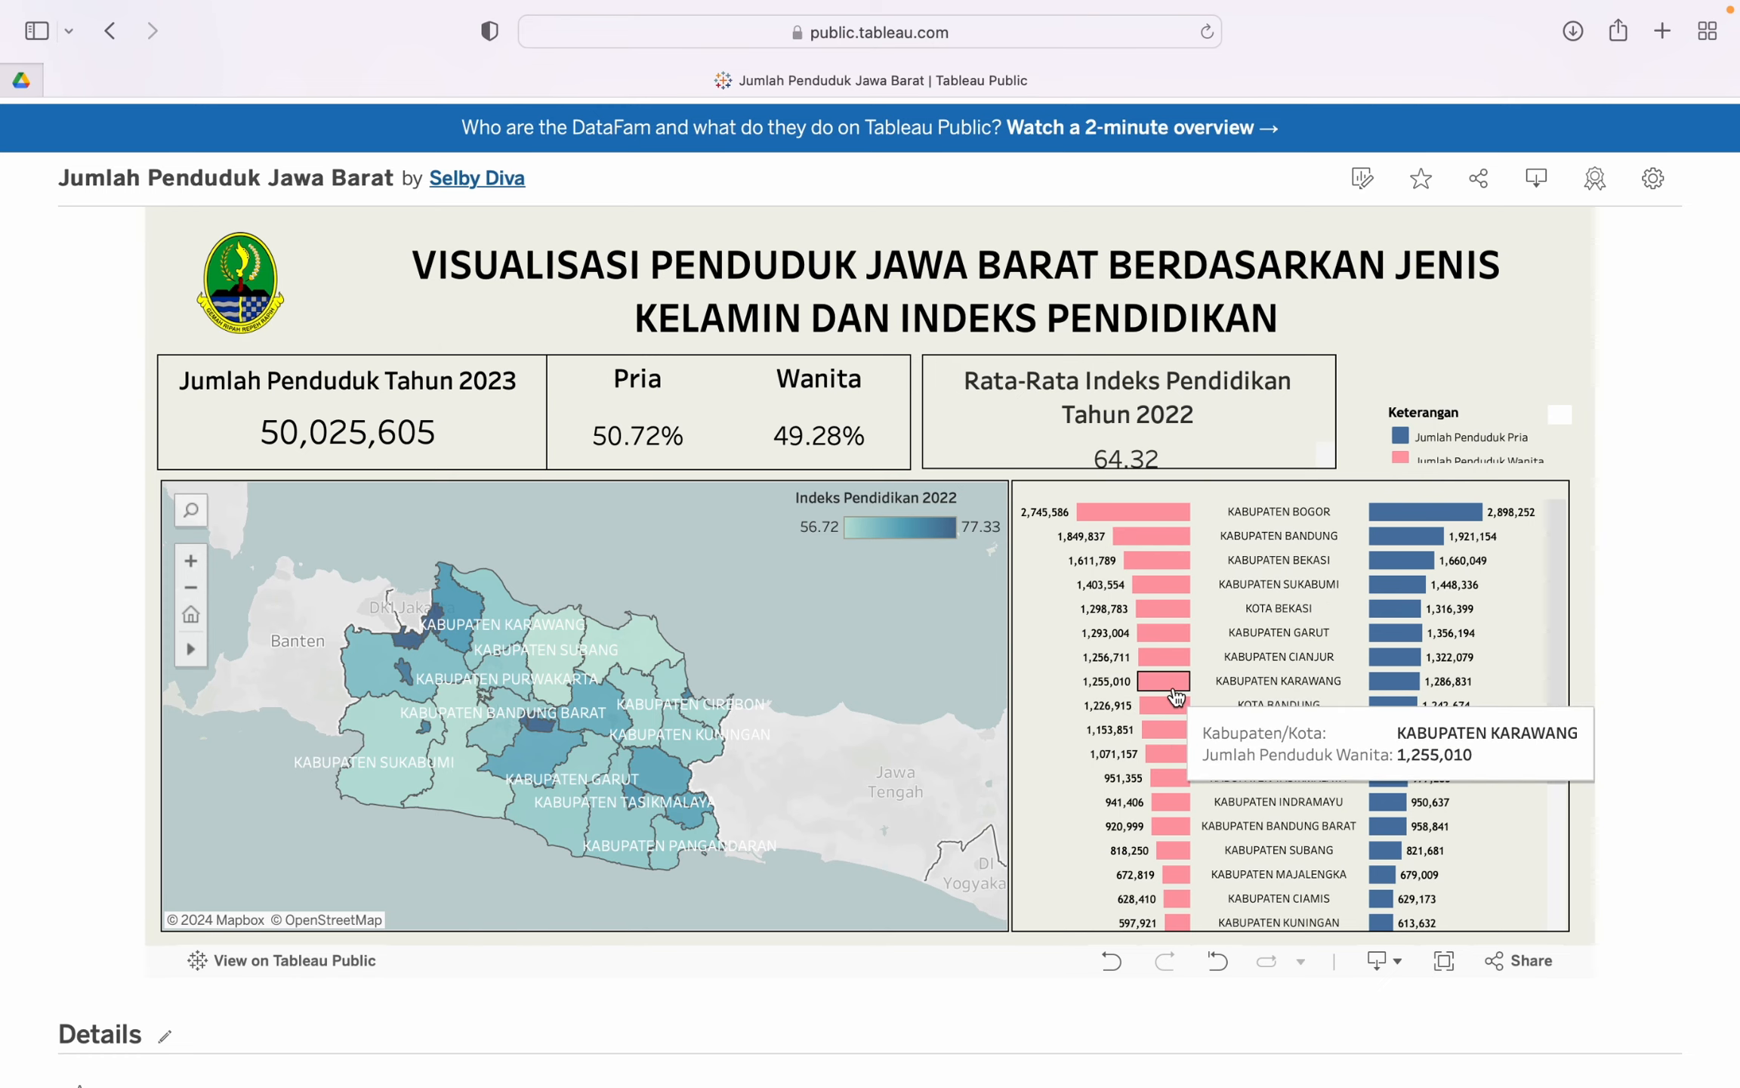
click(1177, 624)
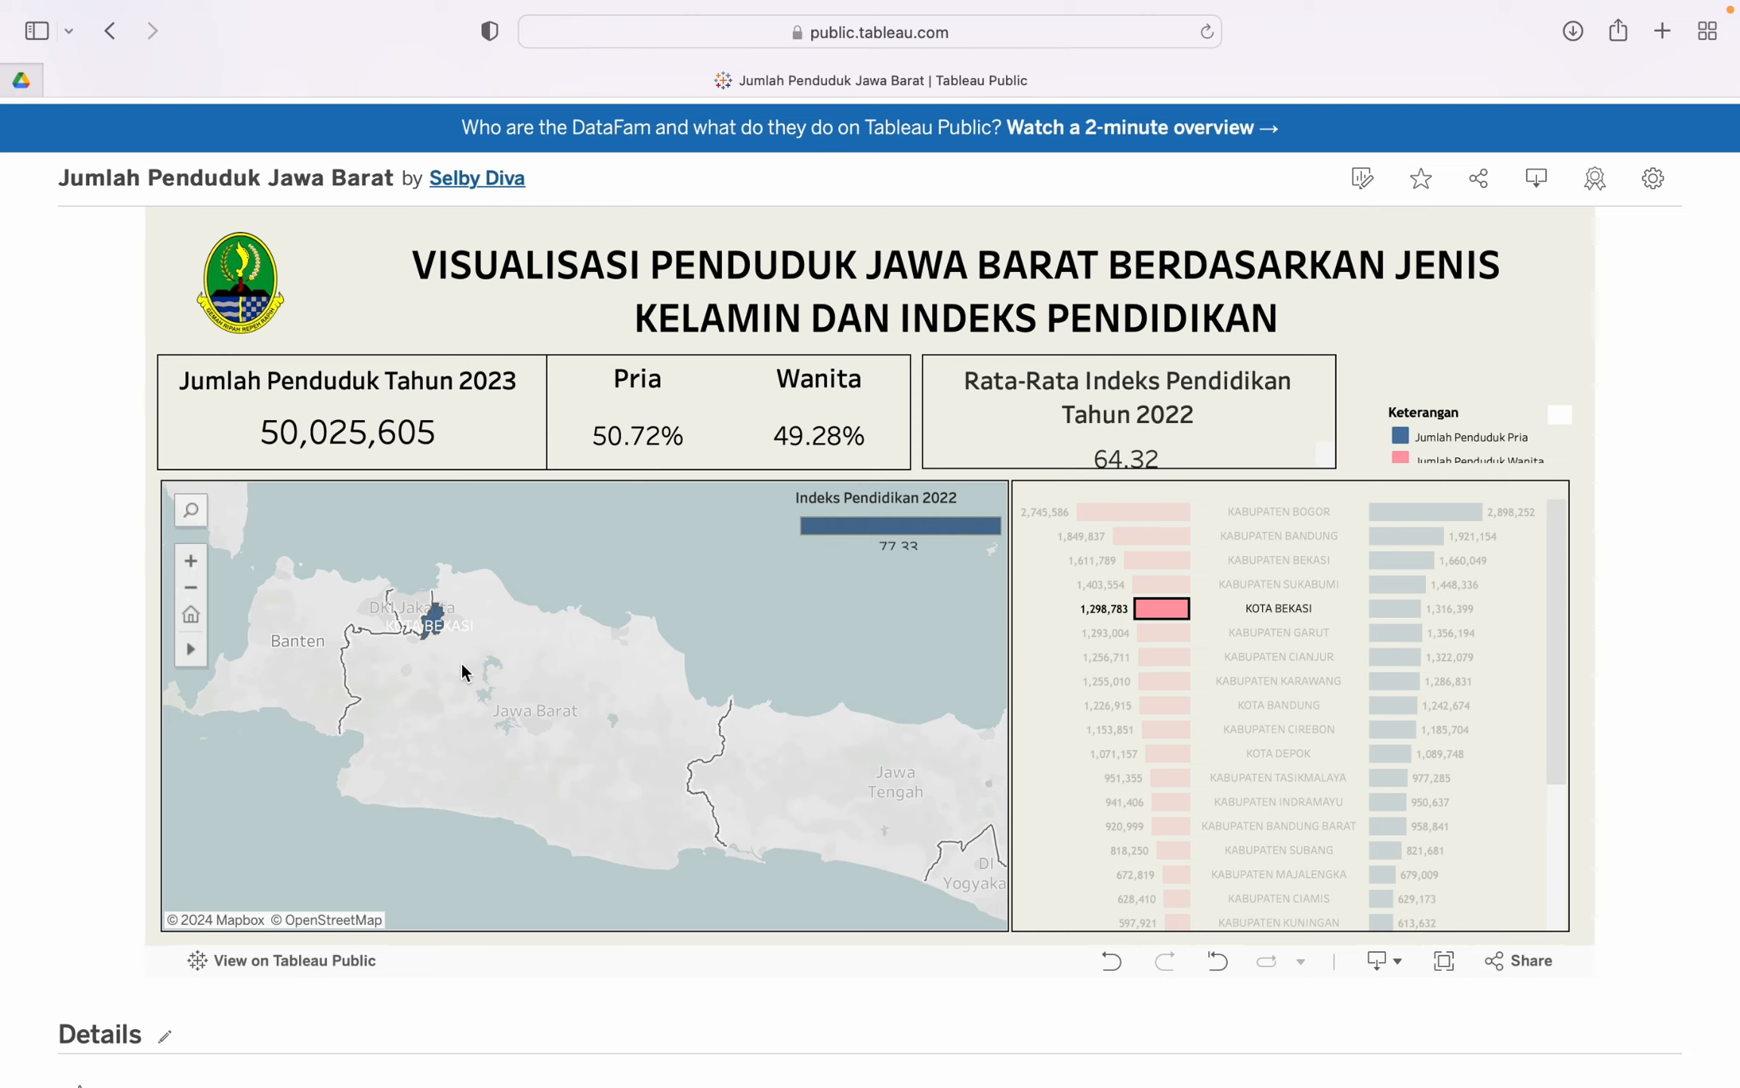
mouse_move(1137, 674)
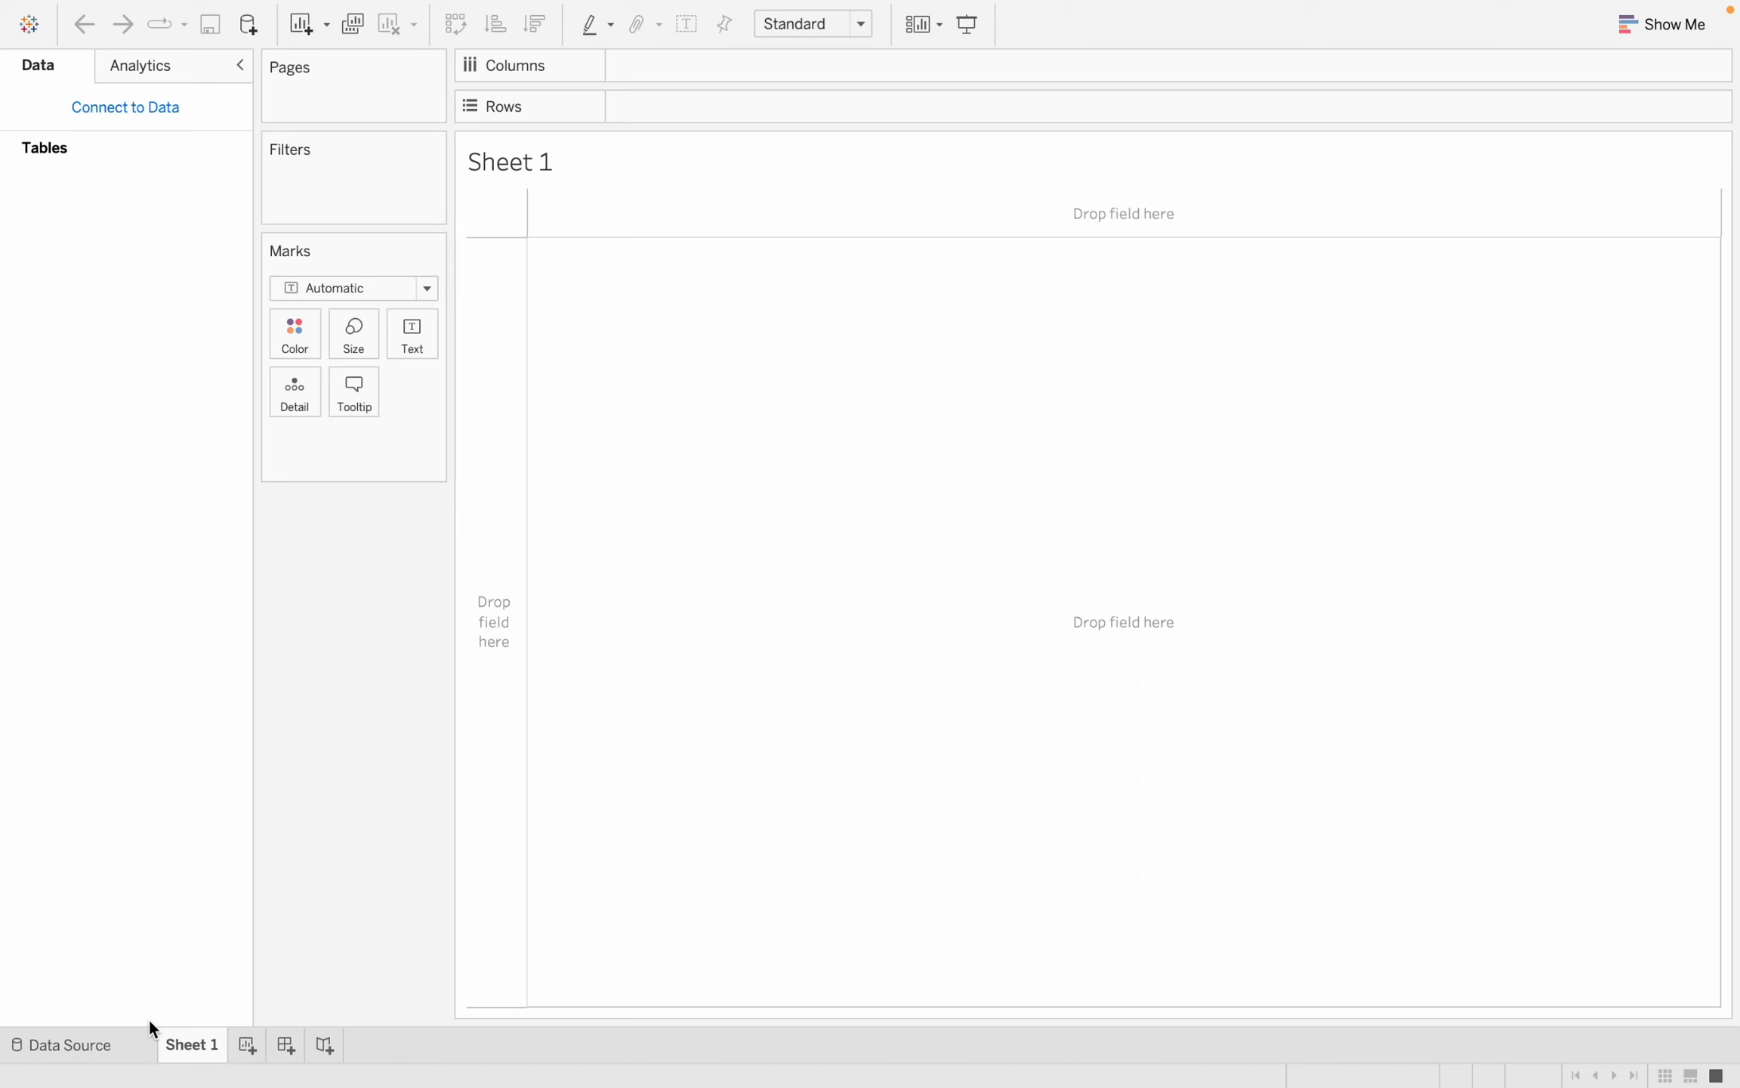
In the Tableau Public desktop app, connect to the spatial file Jawa_Barat_ADMIN_BPS.shp and look through its columns.
click(85, 1038)
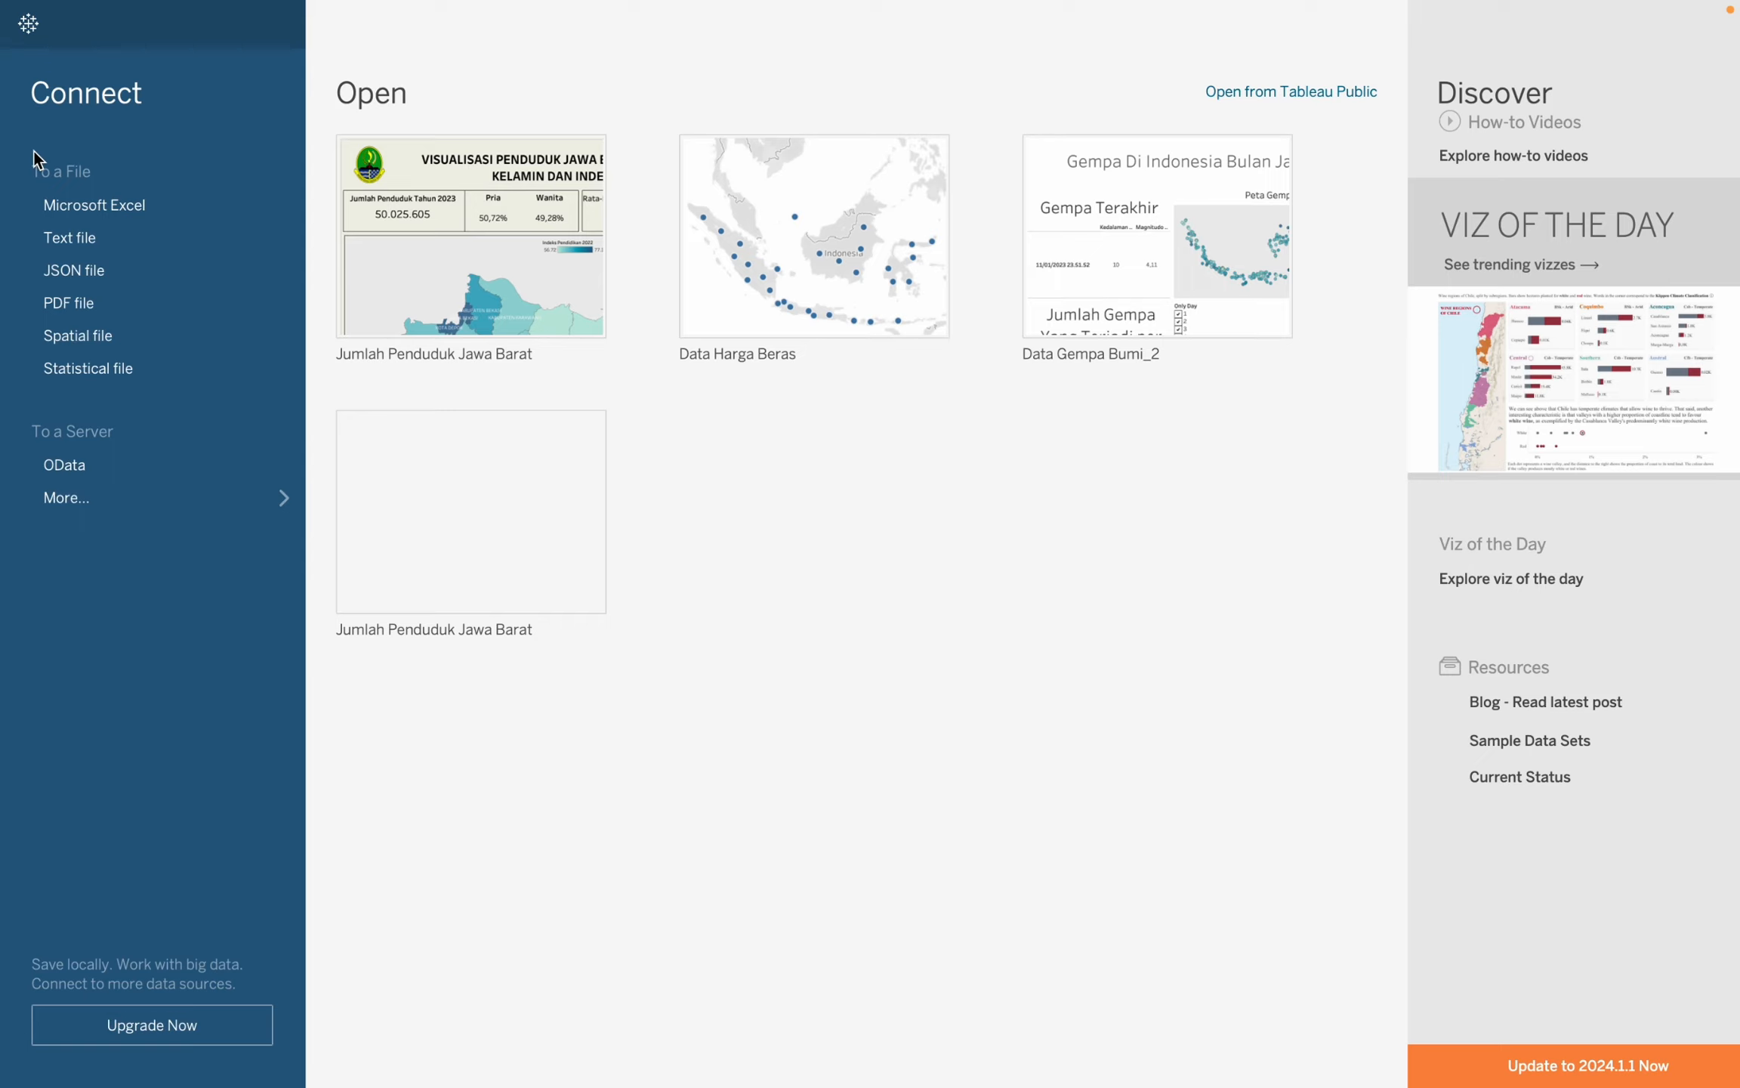
click(105, 344)
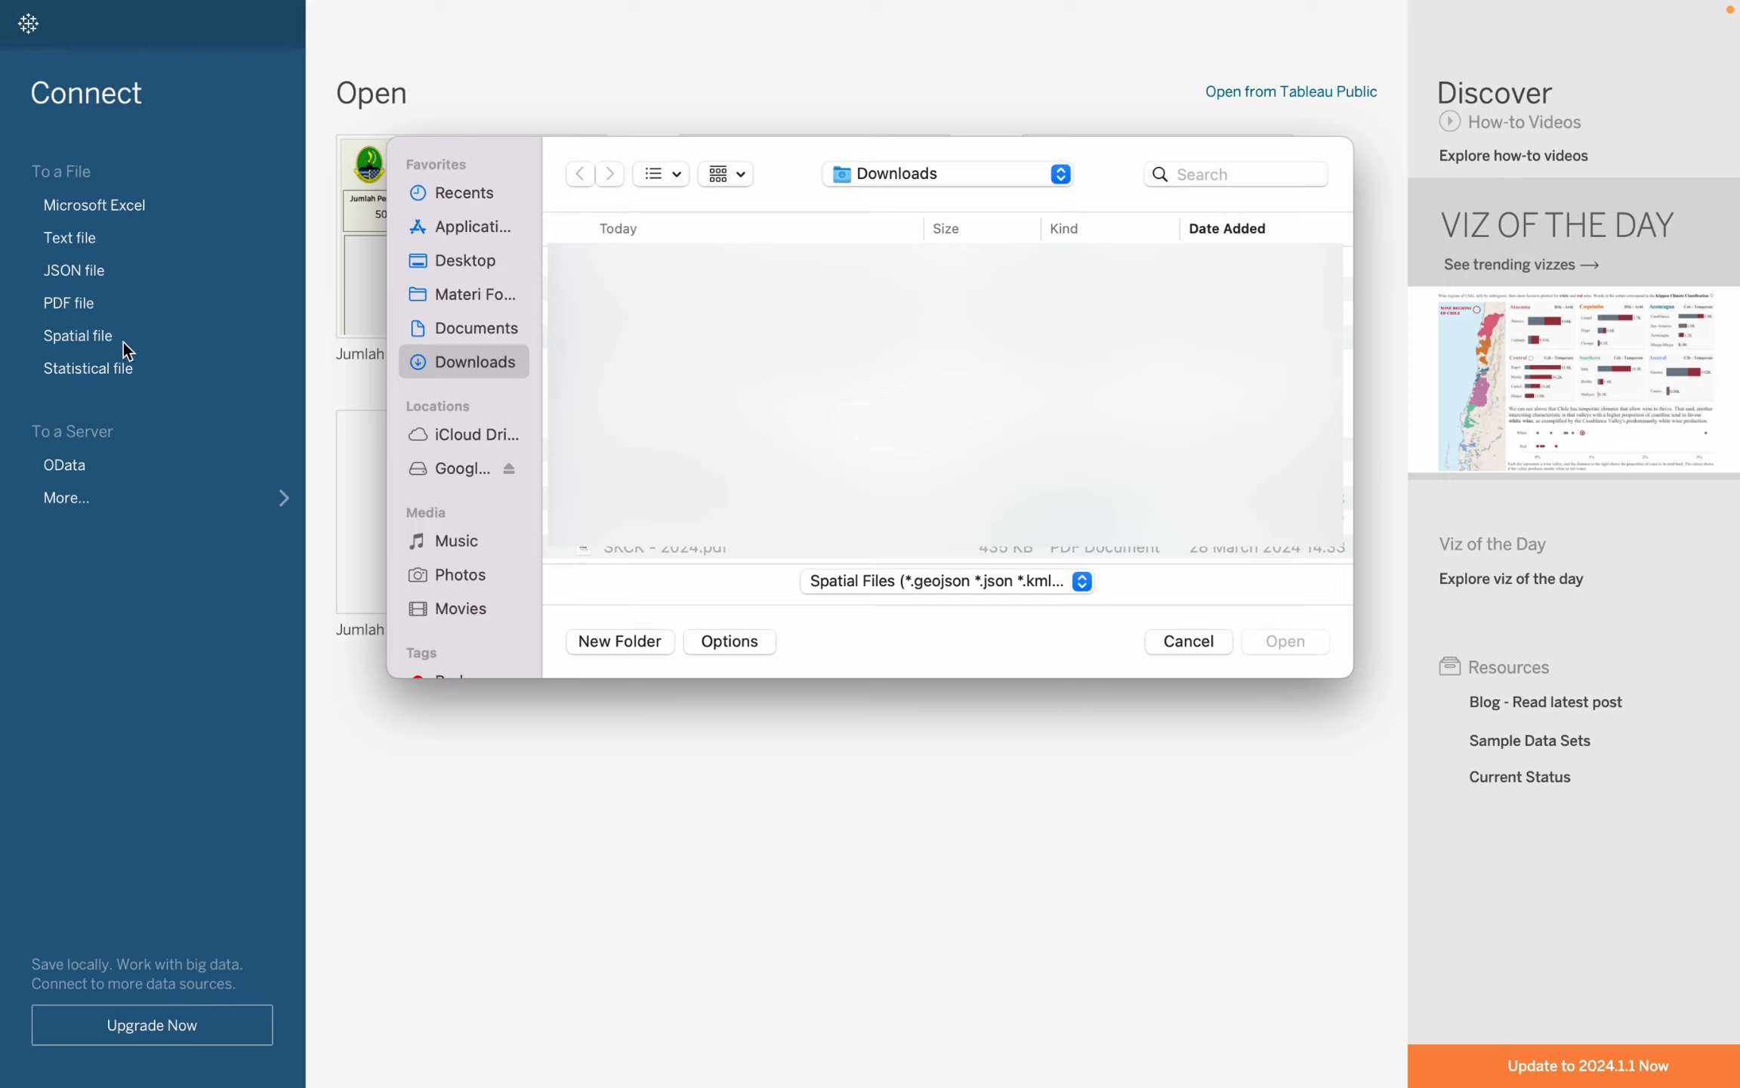
click(1267, 167)
text(ja)
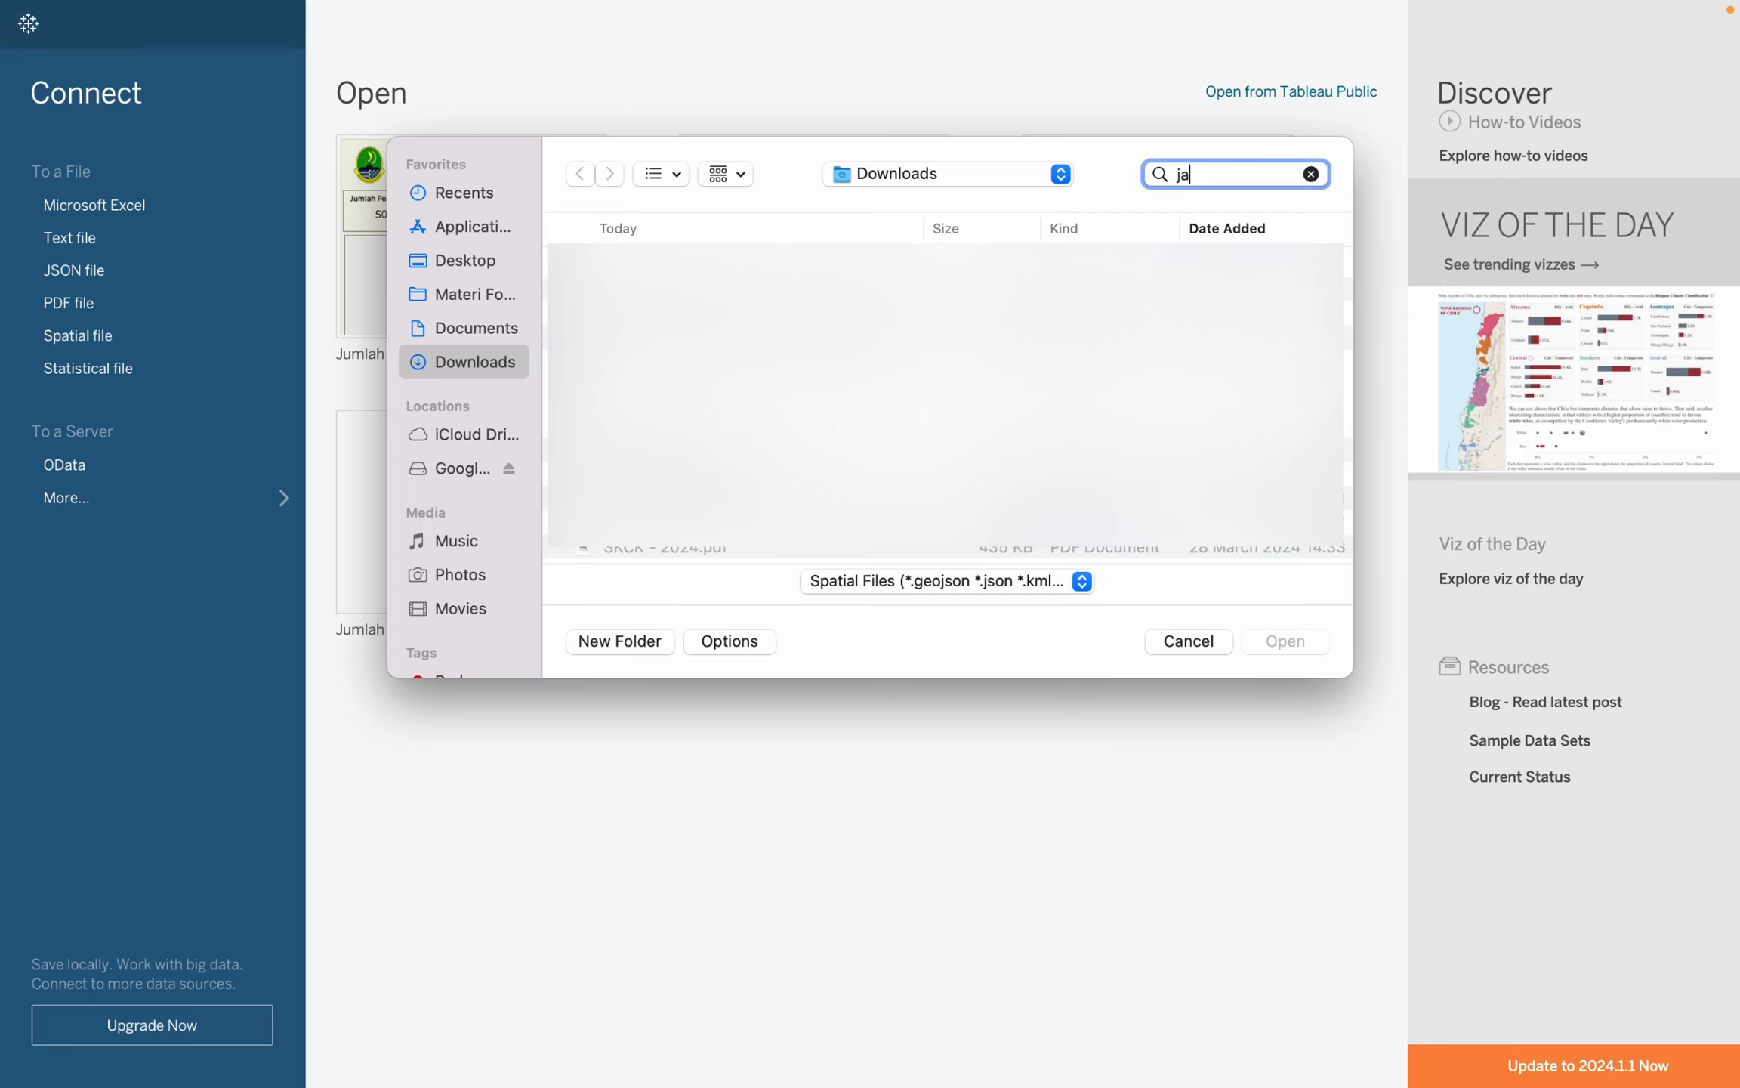
text(wa_)
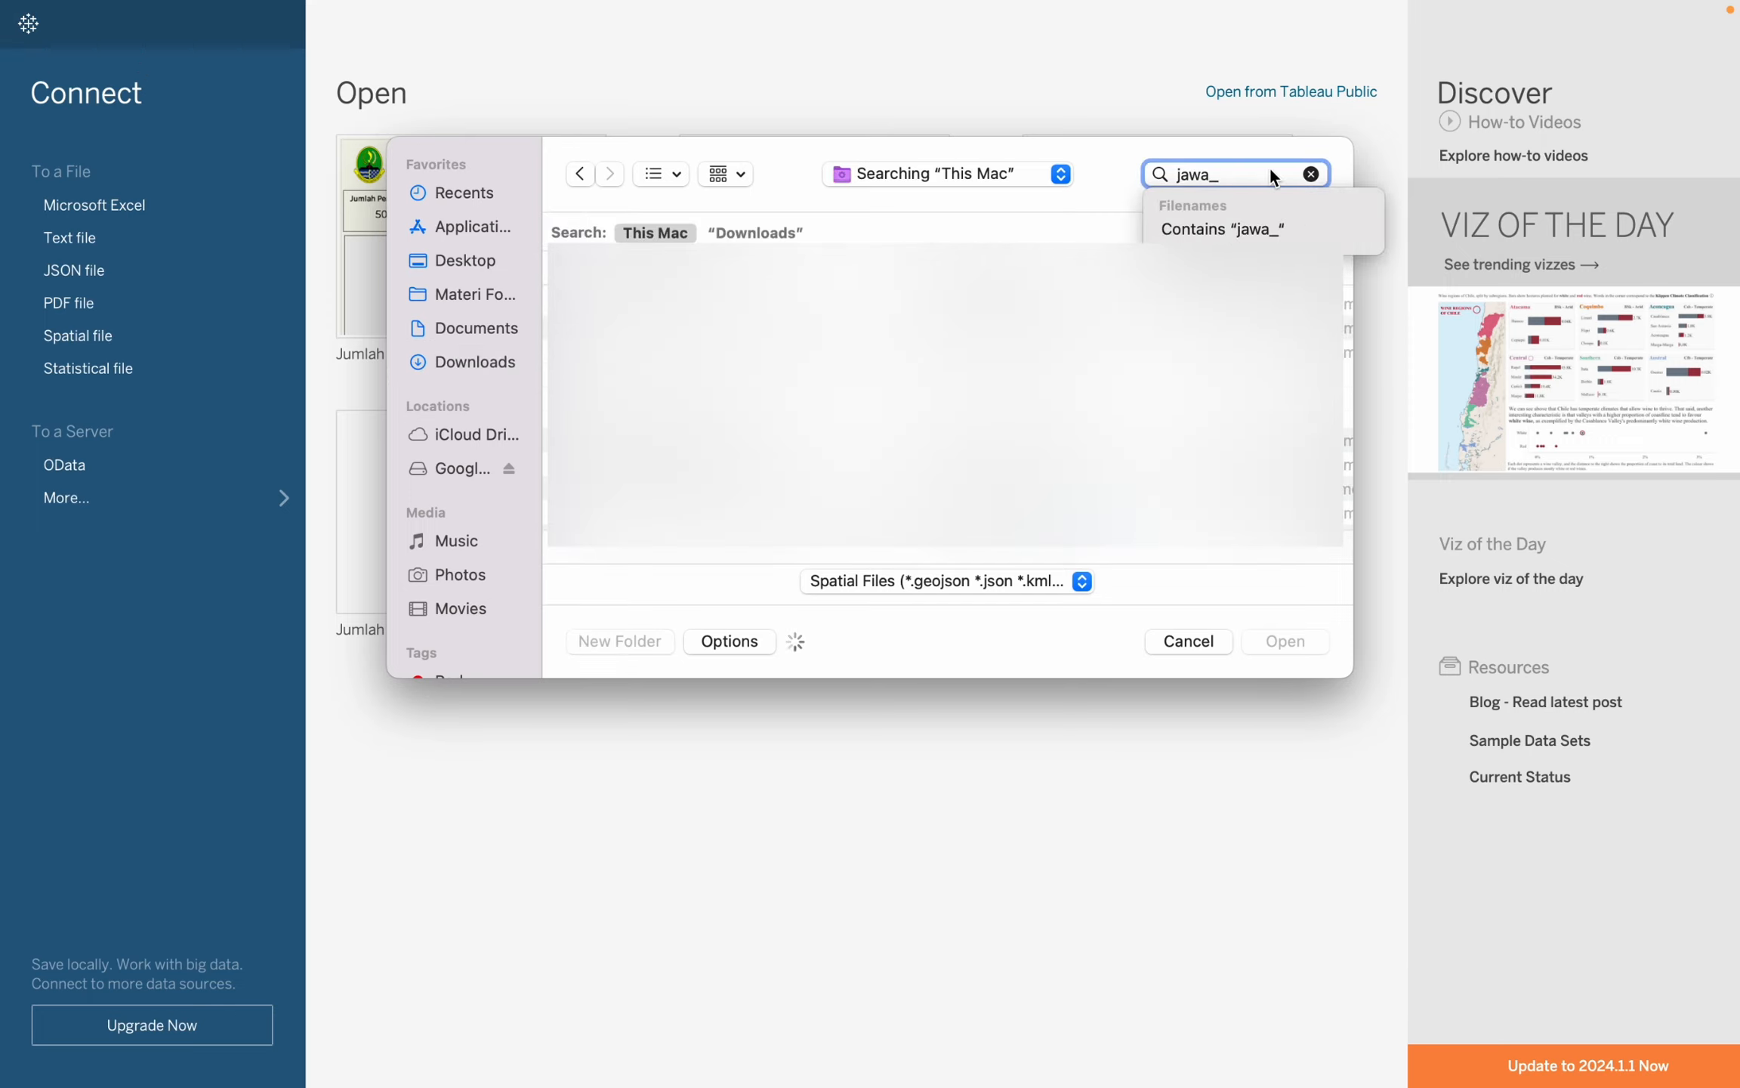
text(barat)
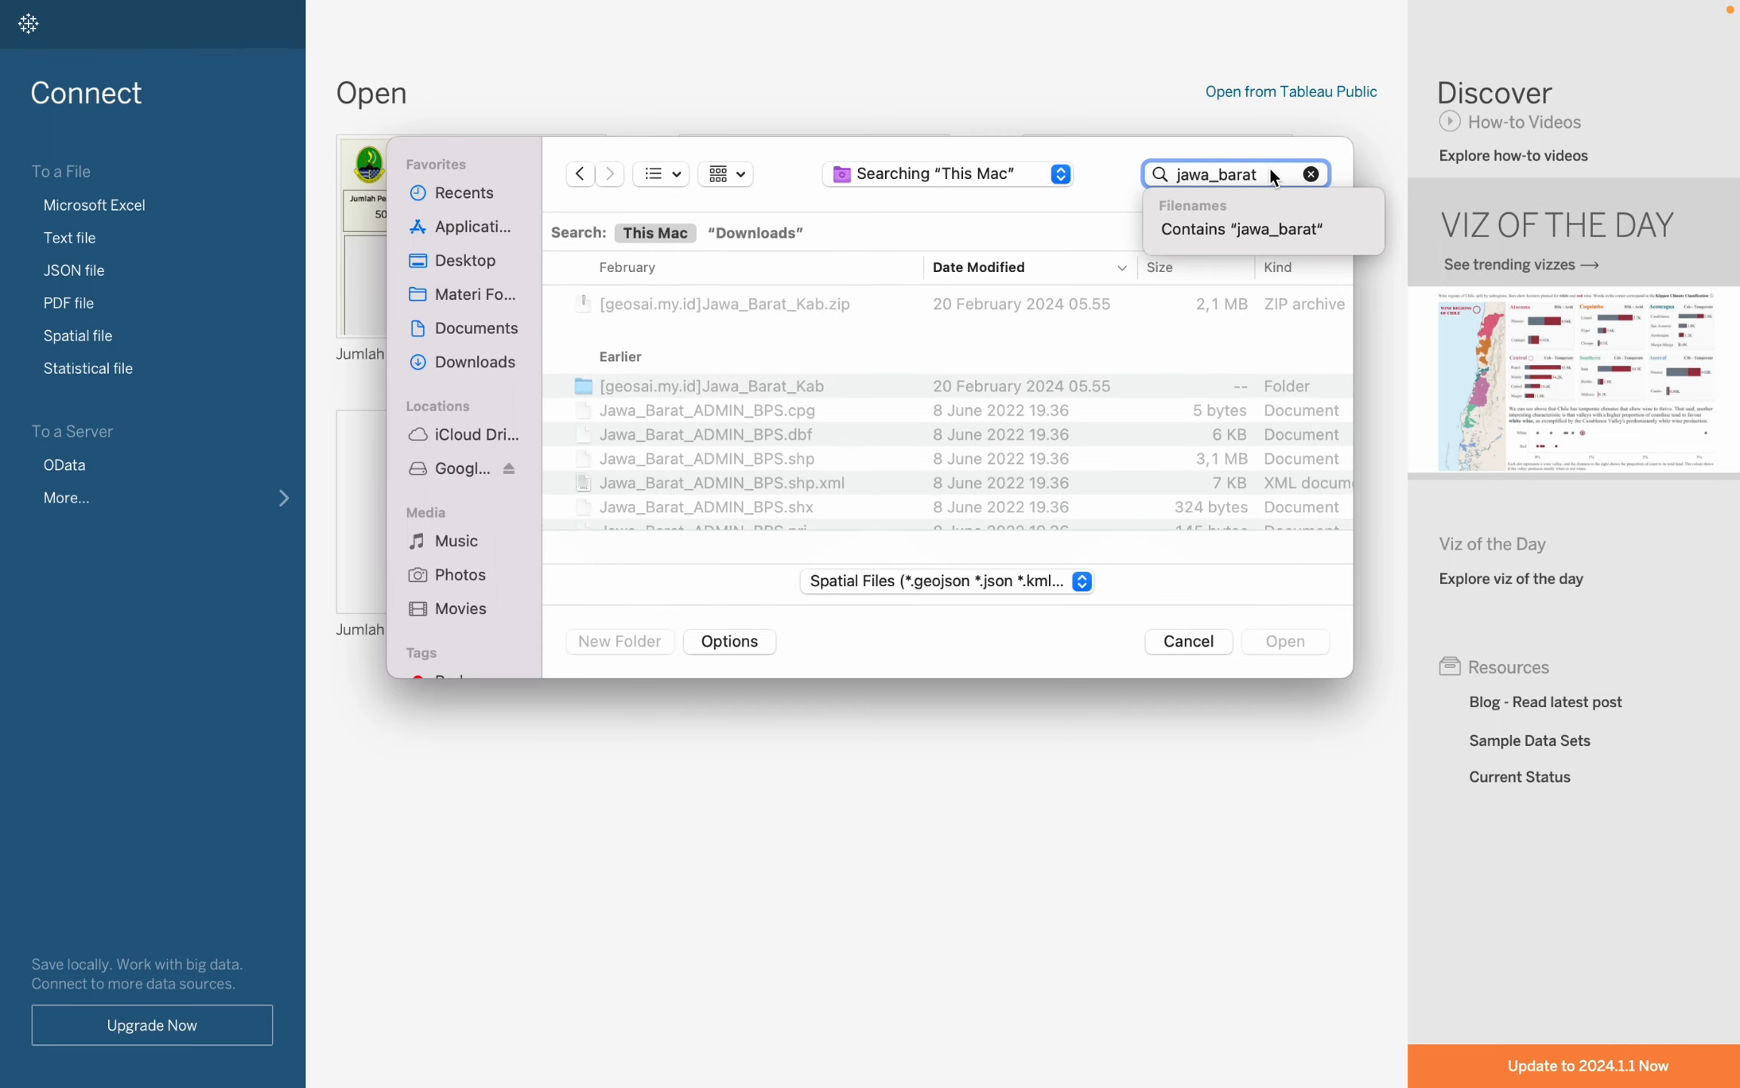
scroll(771, 450, down, 1)
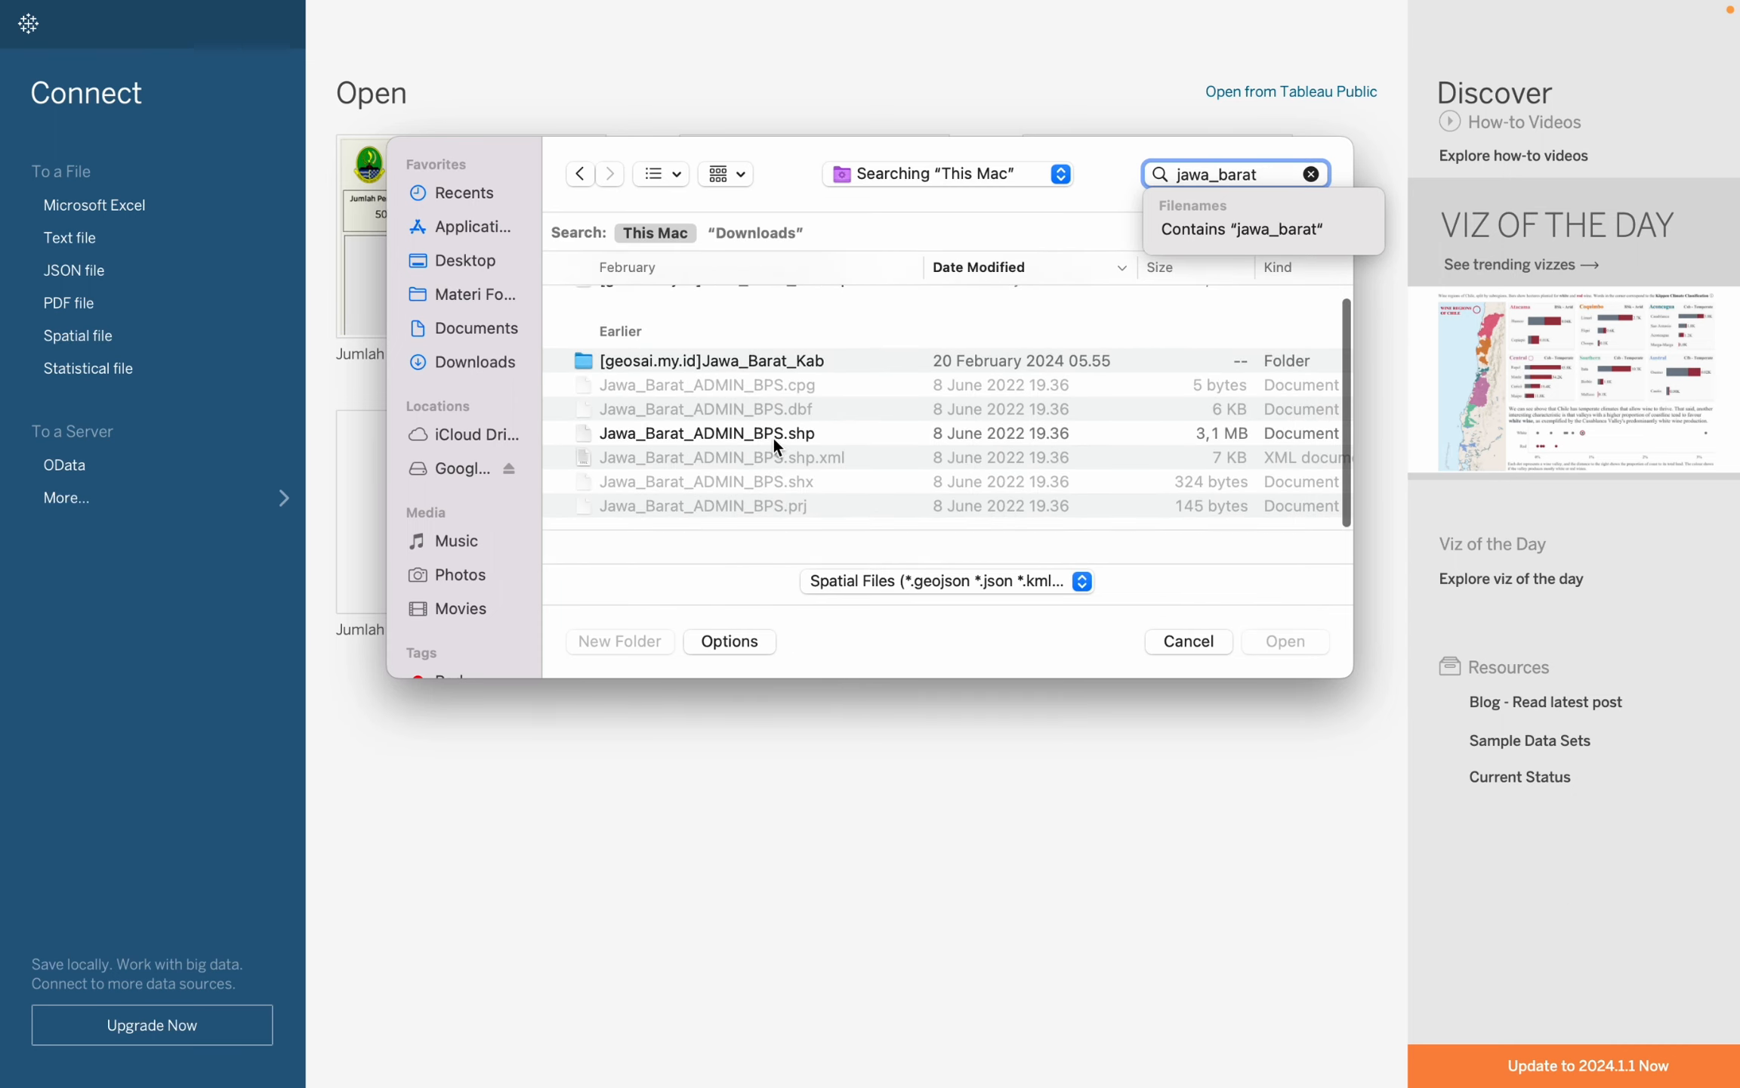
click(772, 436)
click(1287, 641)
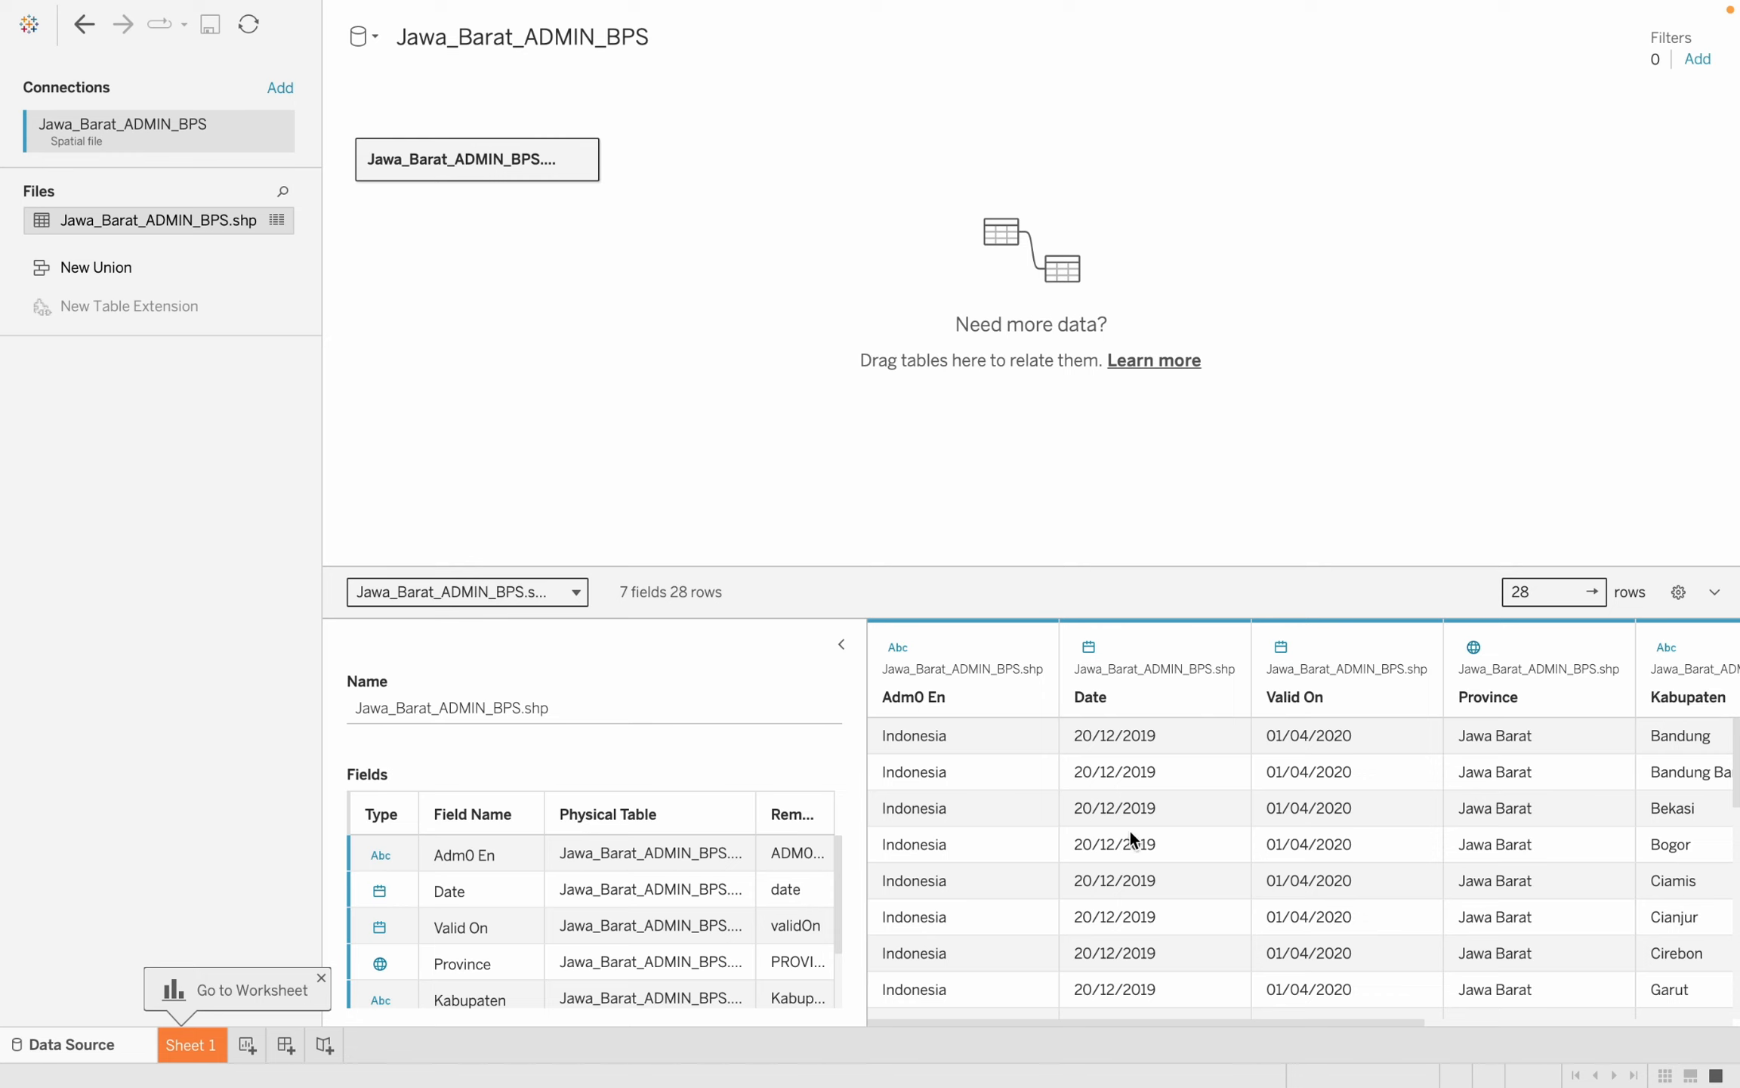
scroll(1129, 829, right, 5)
scroll(1130, 831, left, 3)
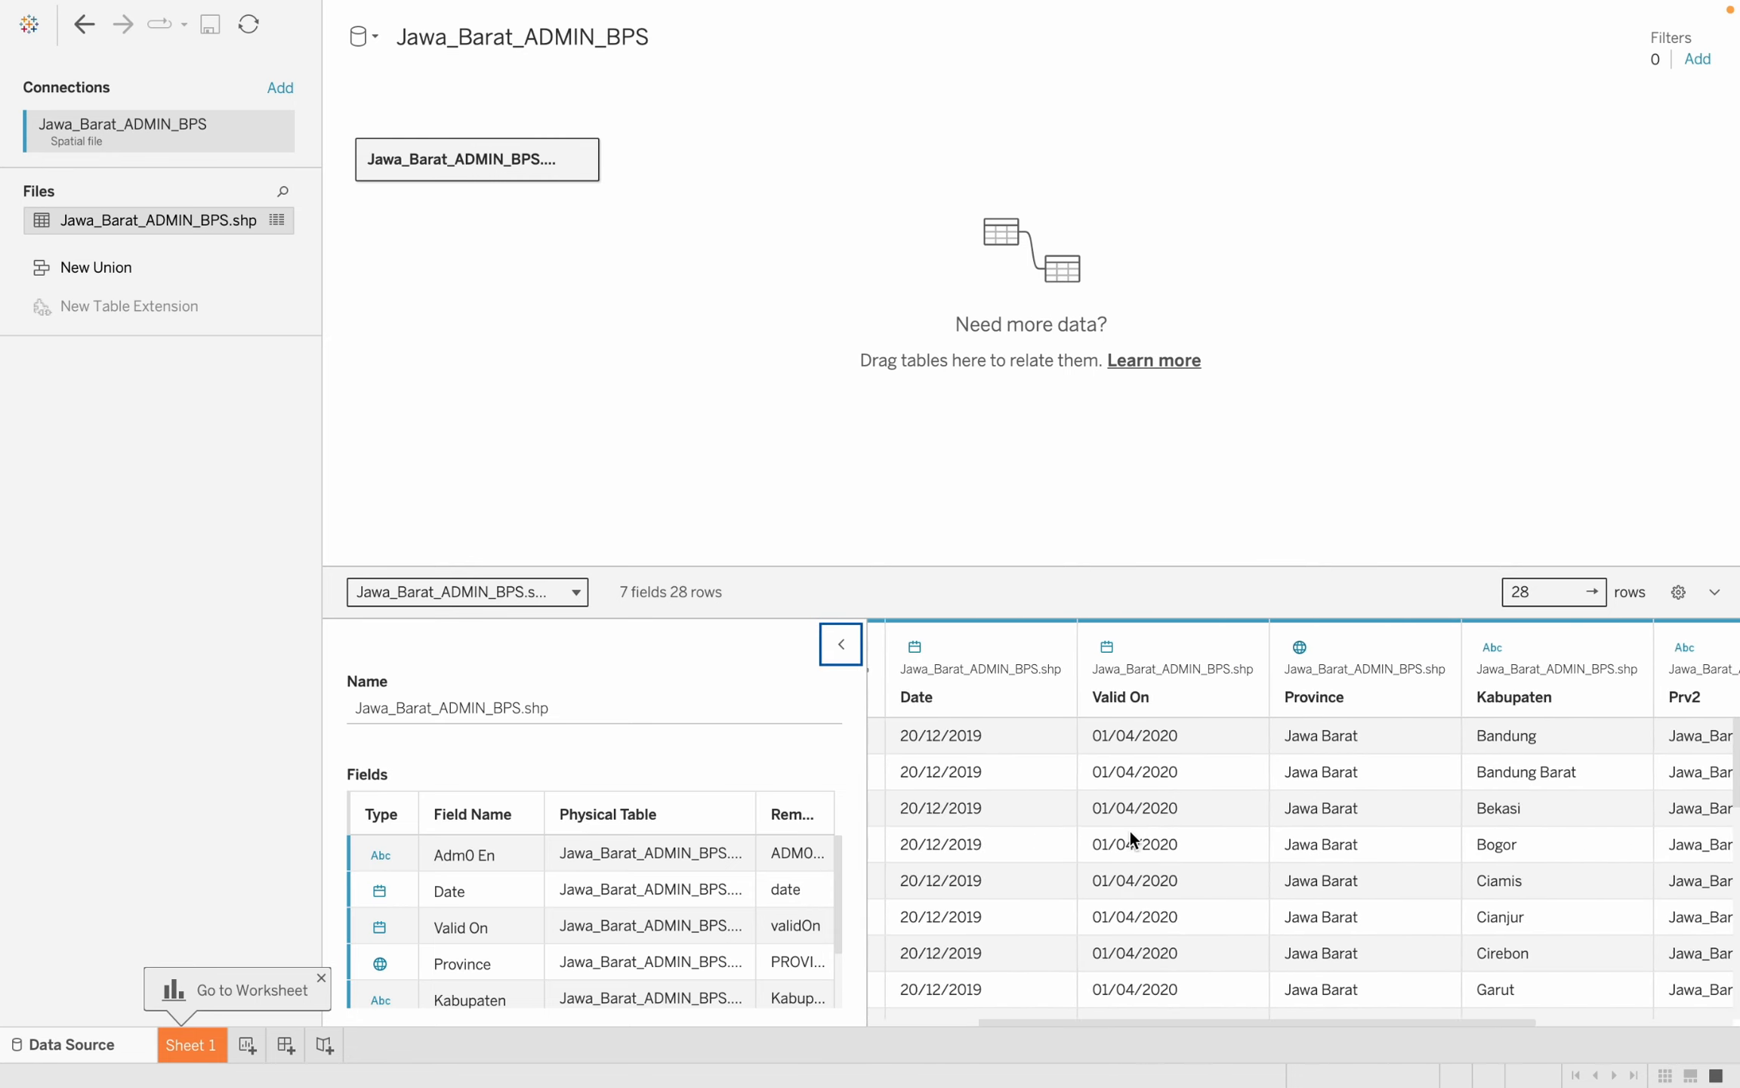
scroll(1130, 831, right, 3)
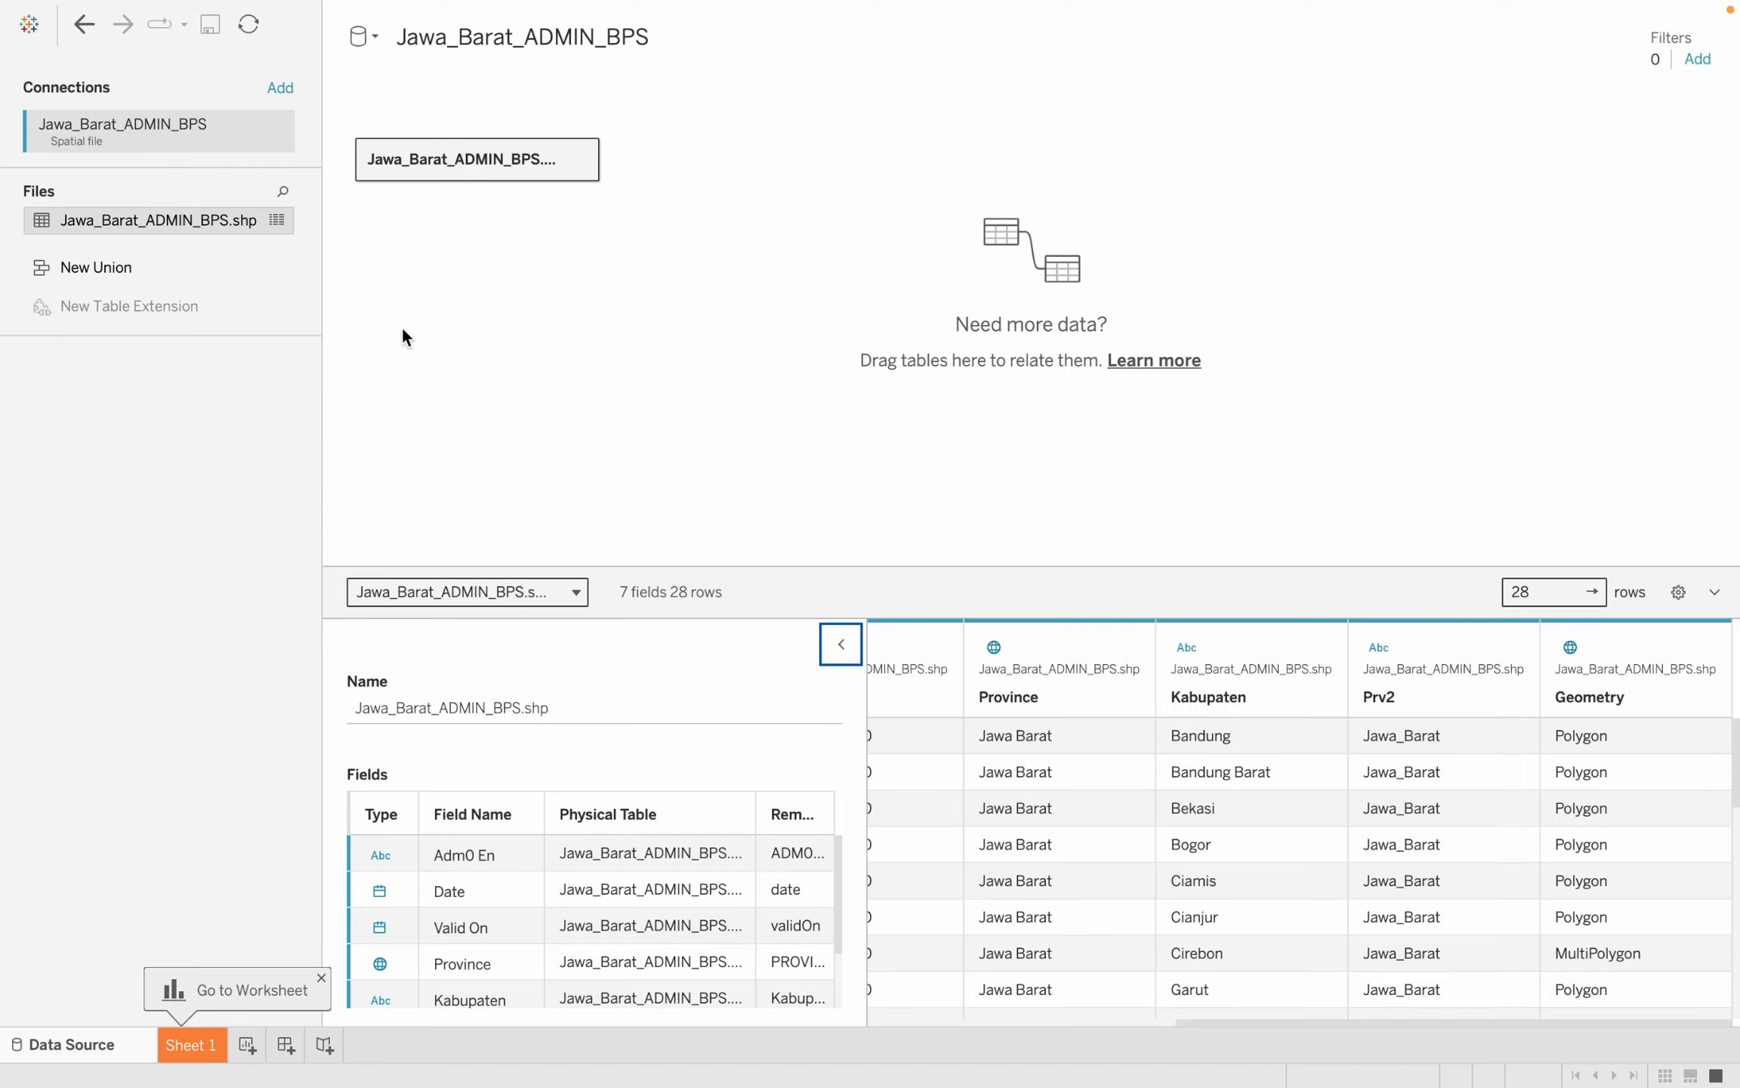
Add the Excel workbook Indeks Pendidikan.xlsx as a new data source.
click(376, 39)
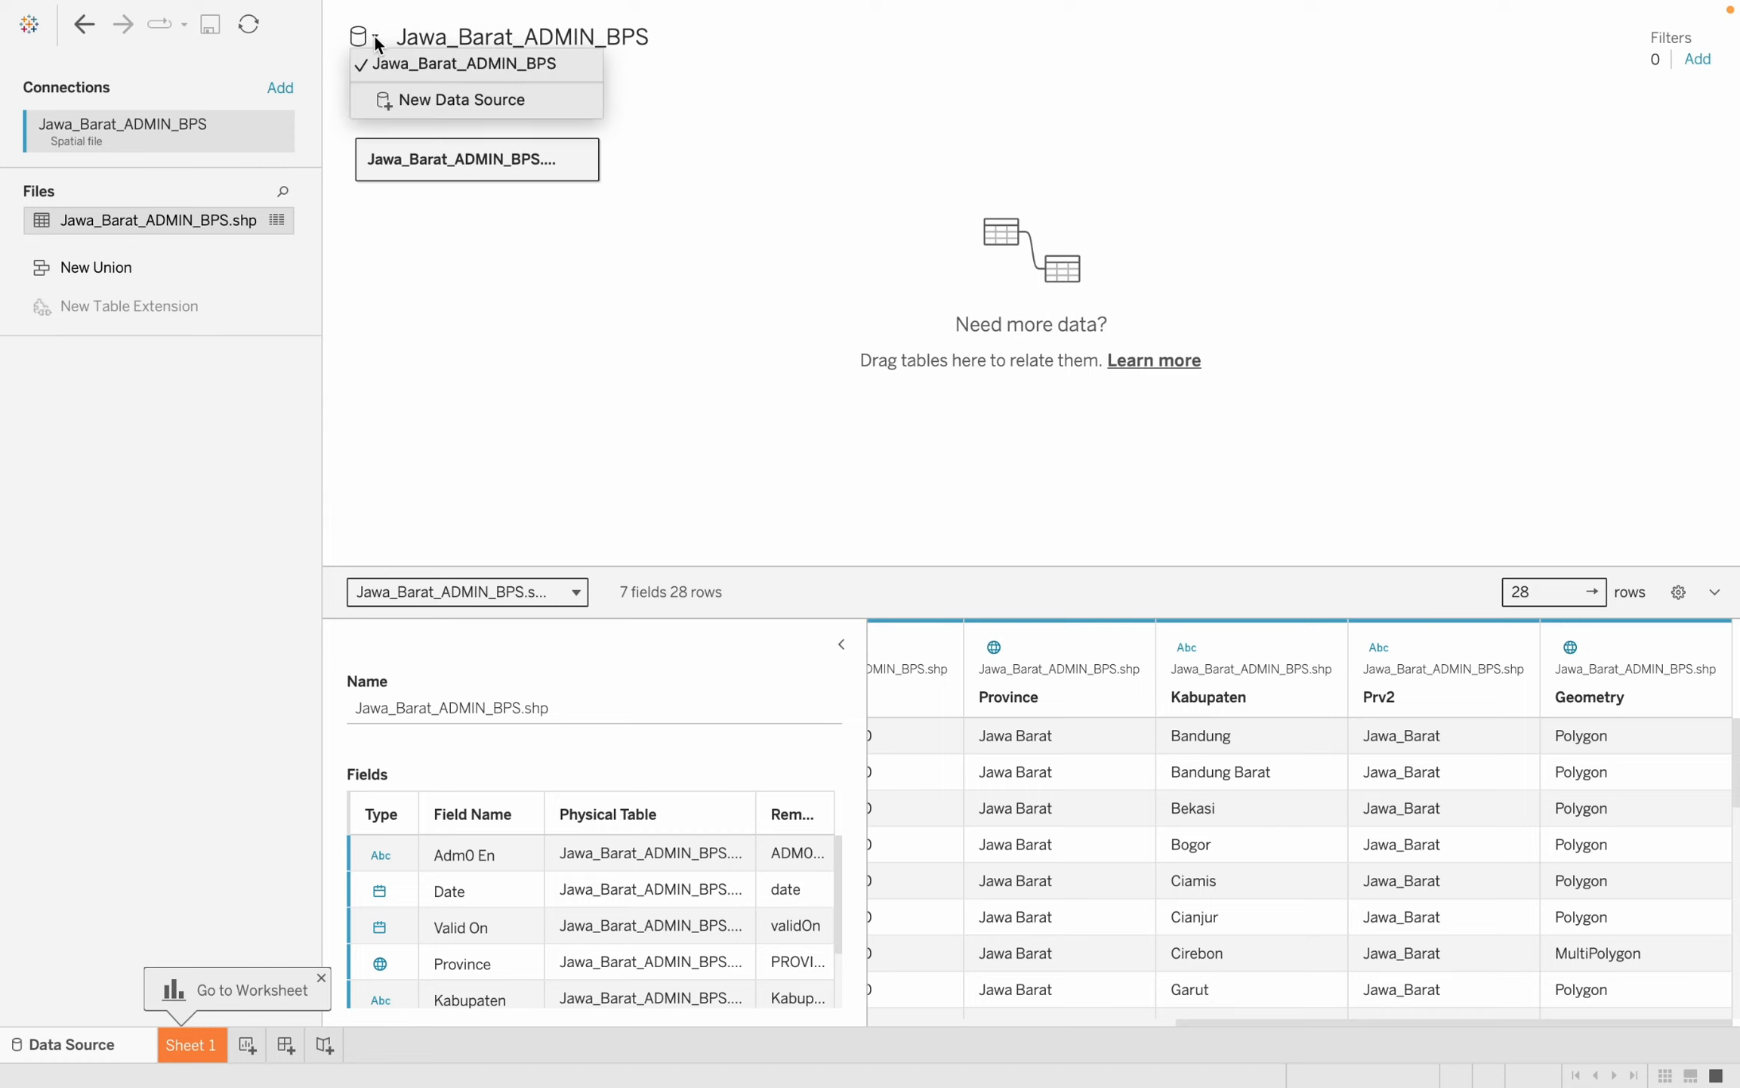
click(435, 102)
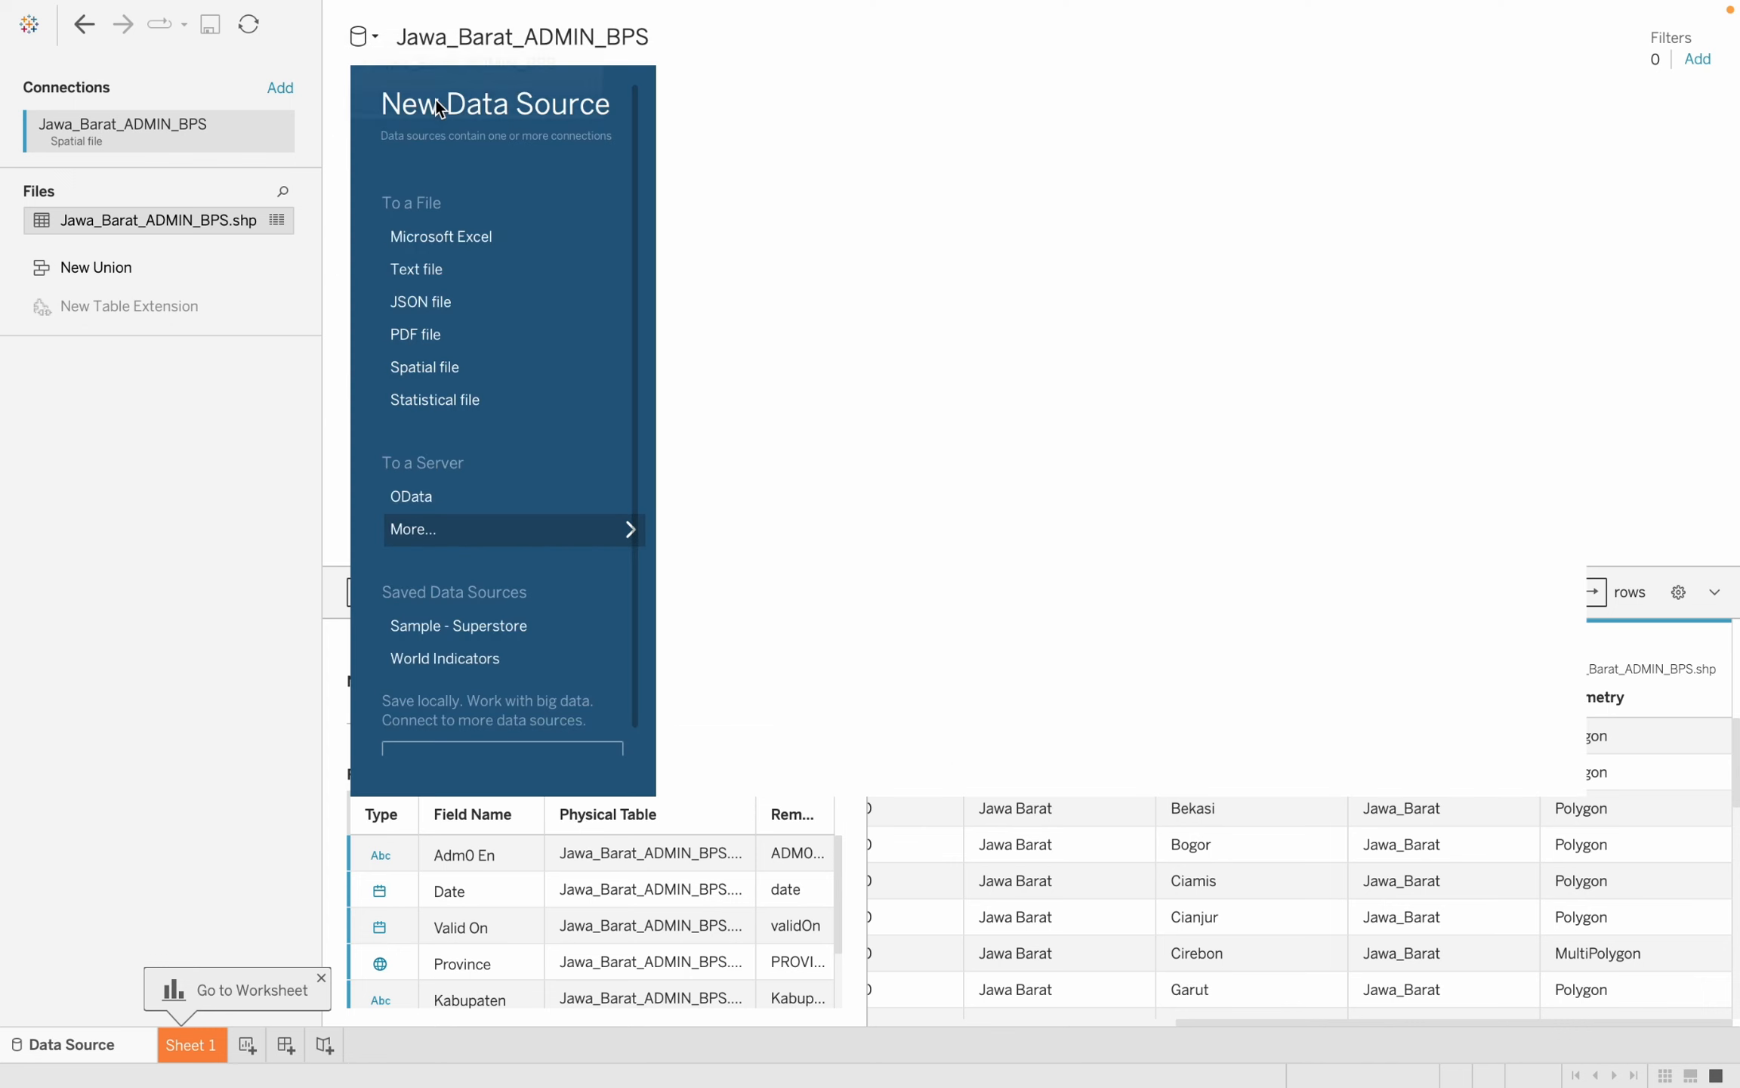
click(449, 231)
click(1231, 174)
text(indeks)
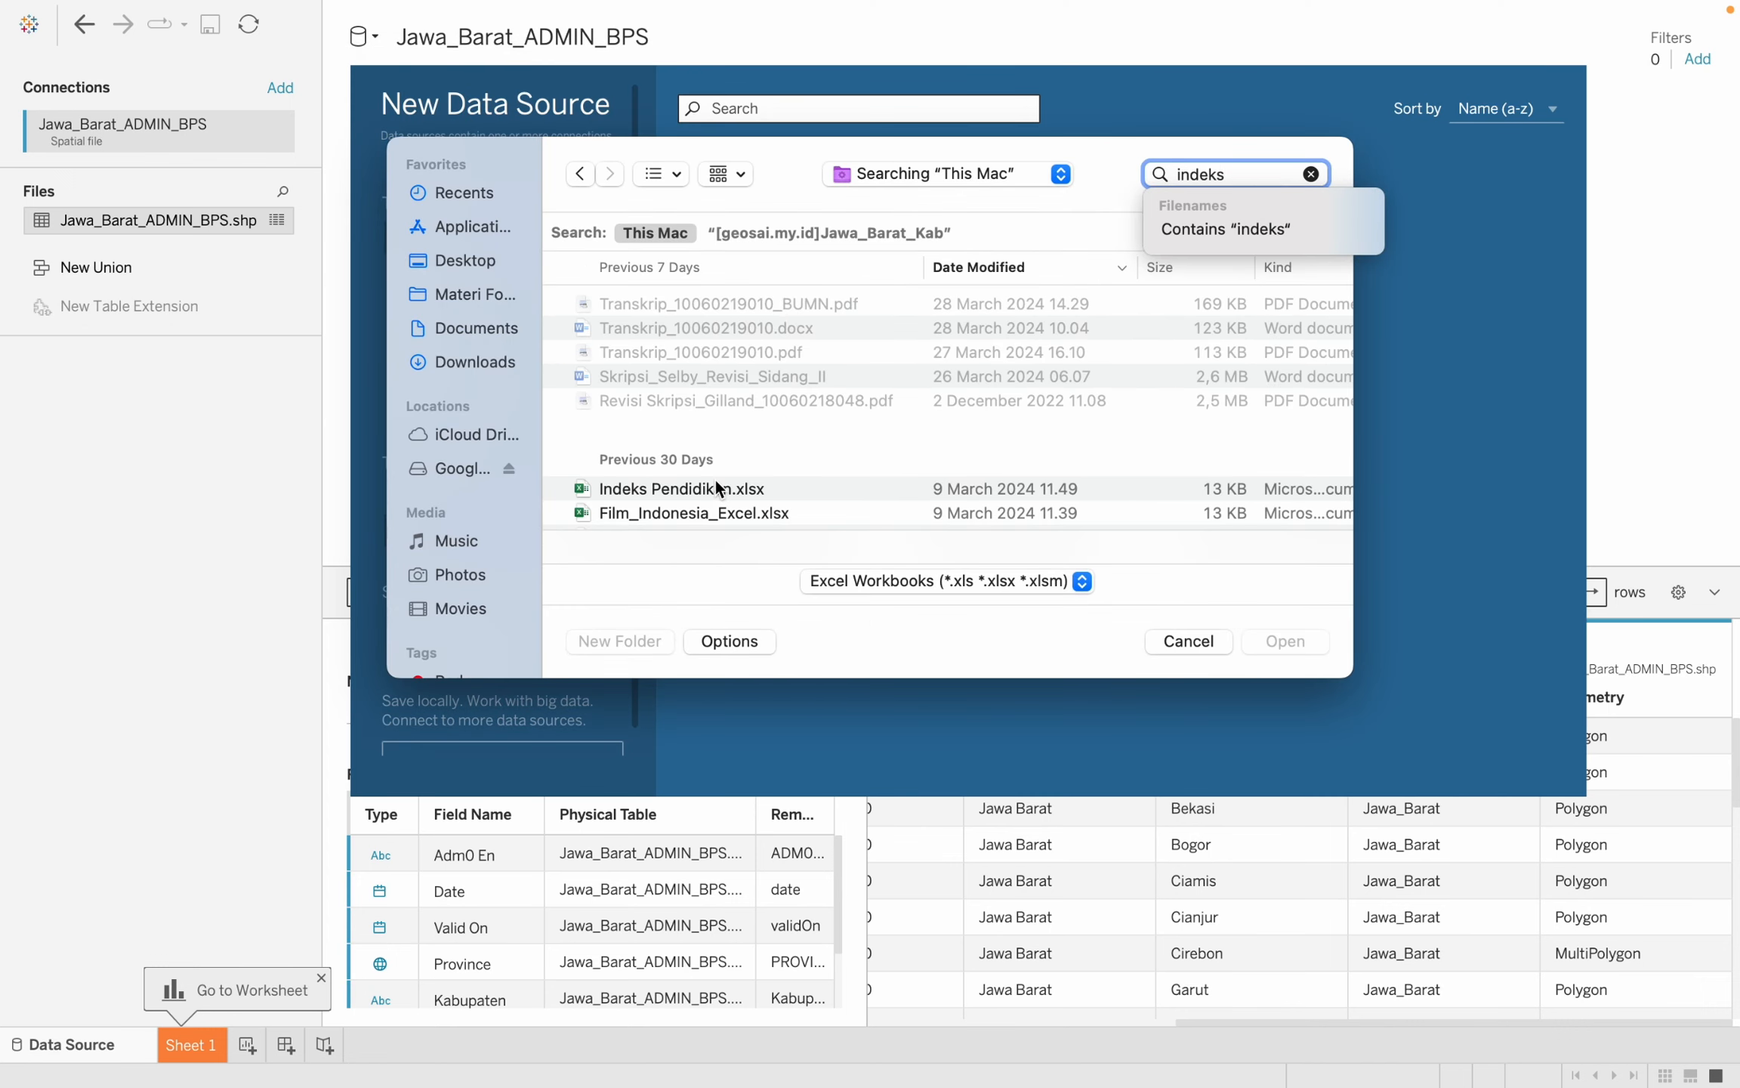
click(716, 489)
click(1286, 641)
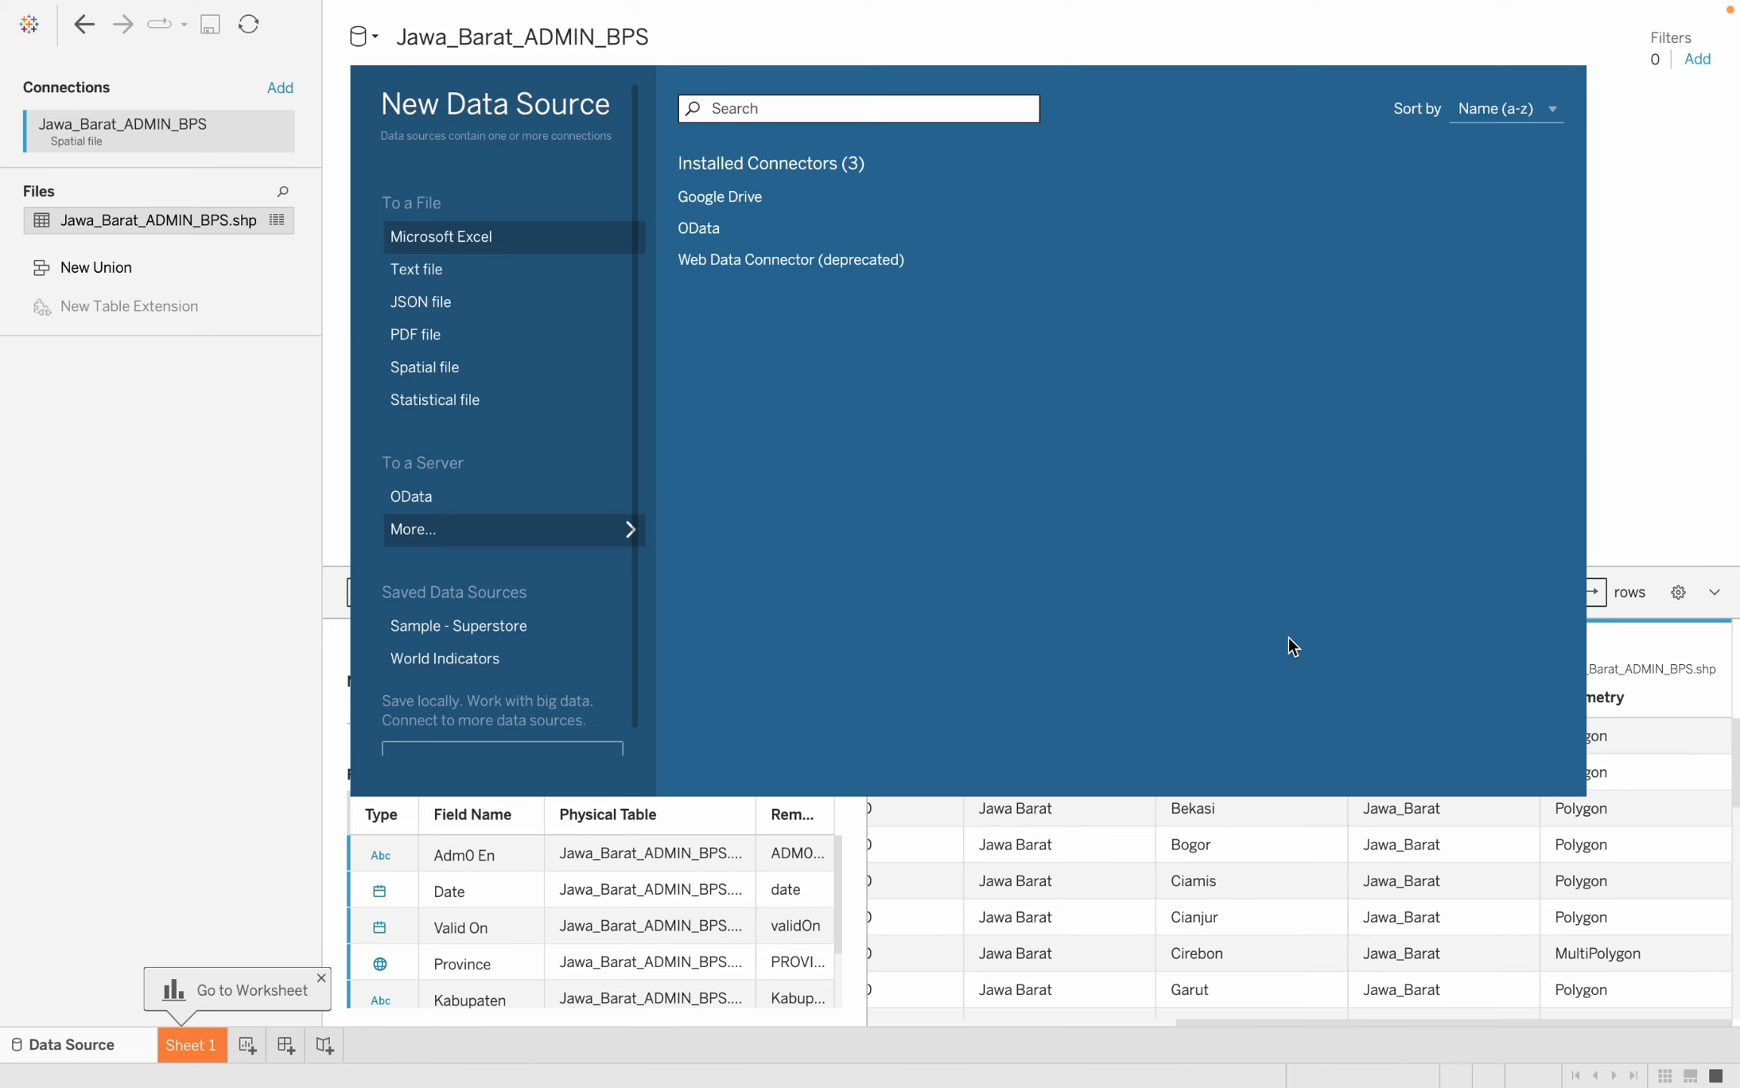
Add the Excel workbook of Jumlah Penduduk Hasil Proyeksi Interim by Kabupaten_Kota and Jenis Kelamin as another new data source.
click(368, 35)
click(404, 121)
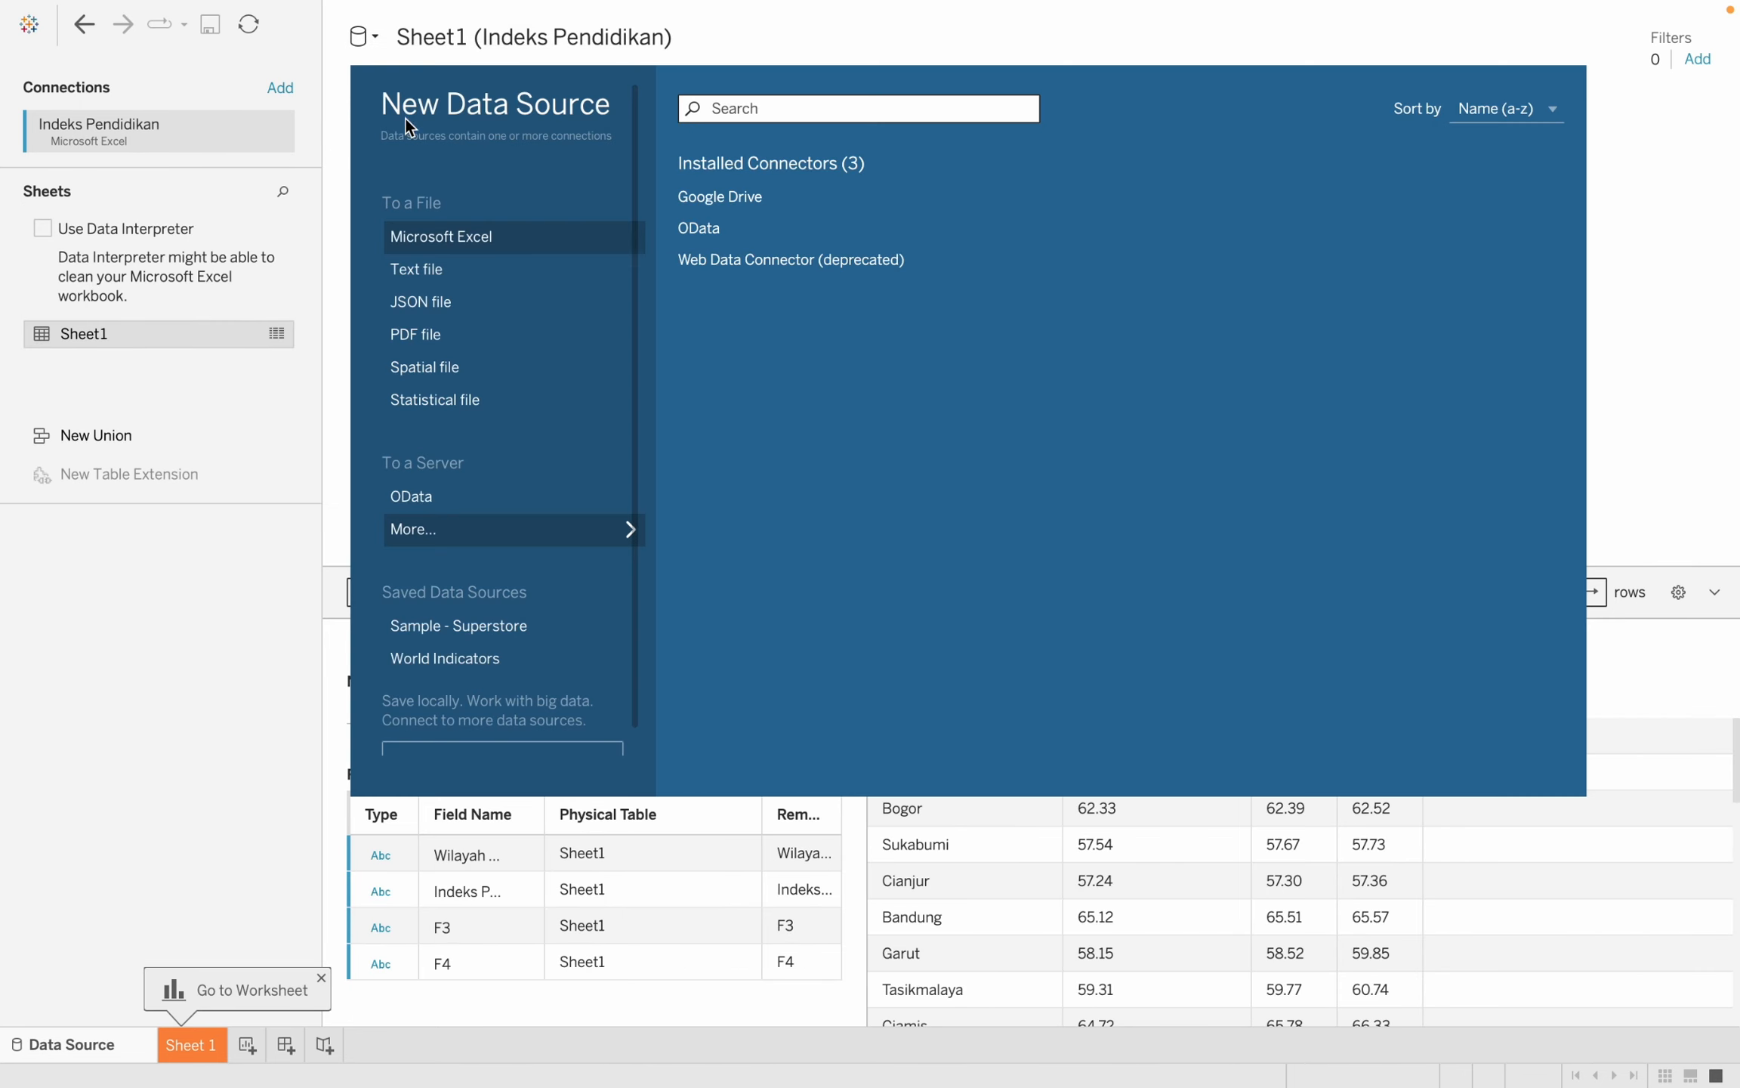
click(549, 225)
click(1240, 173)
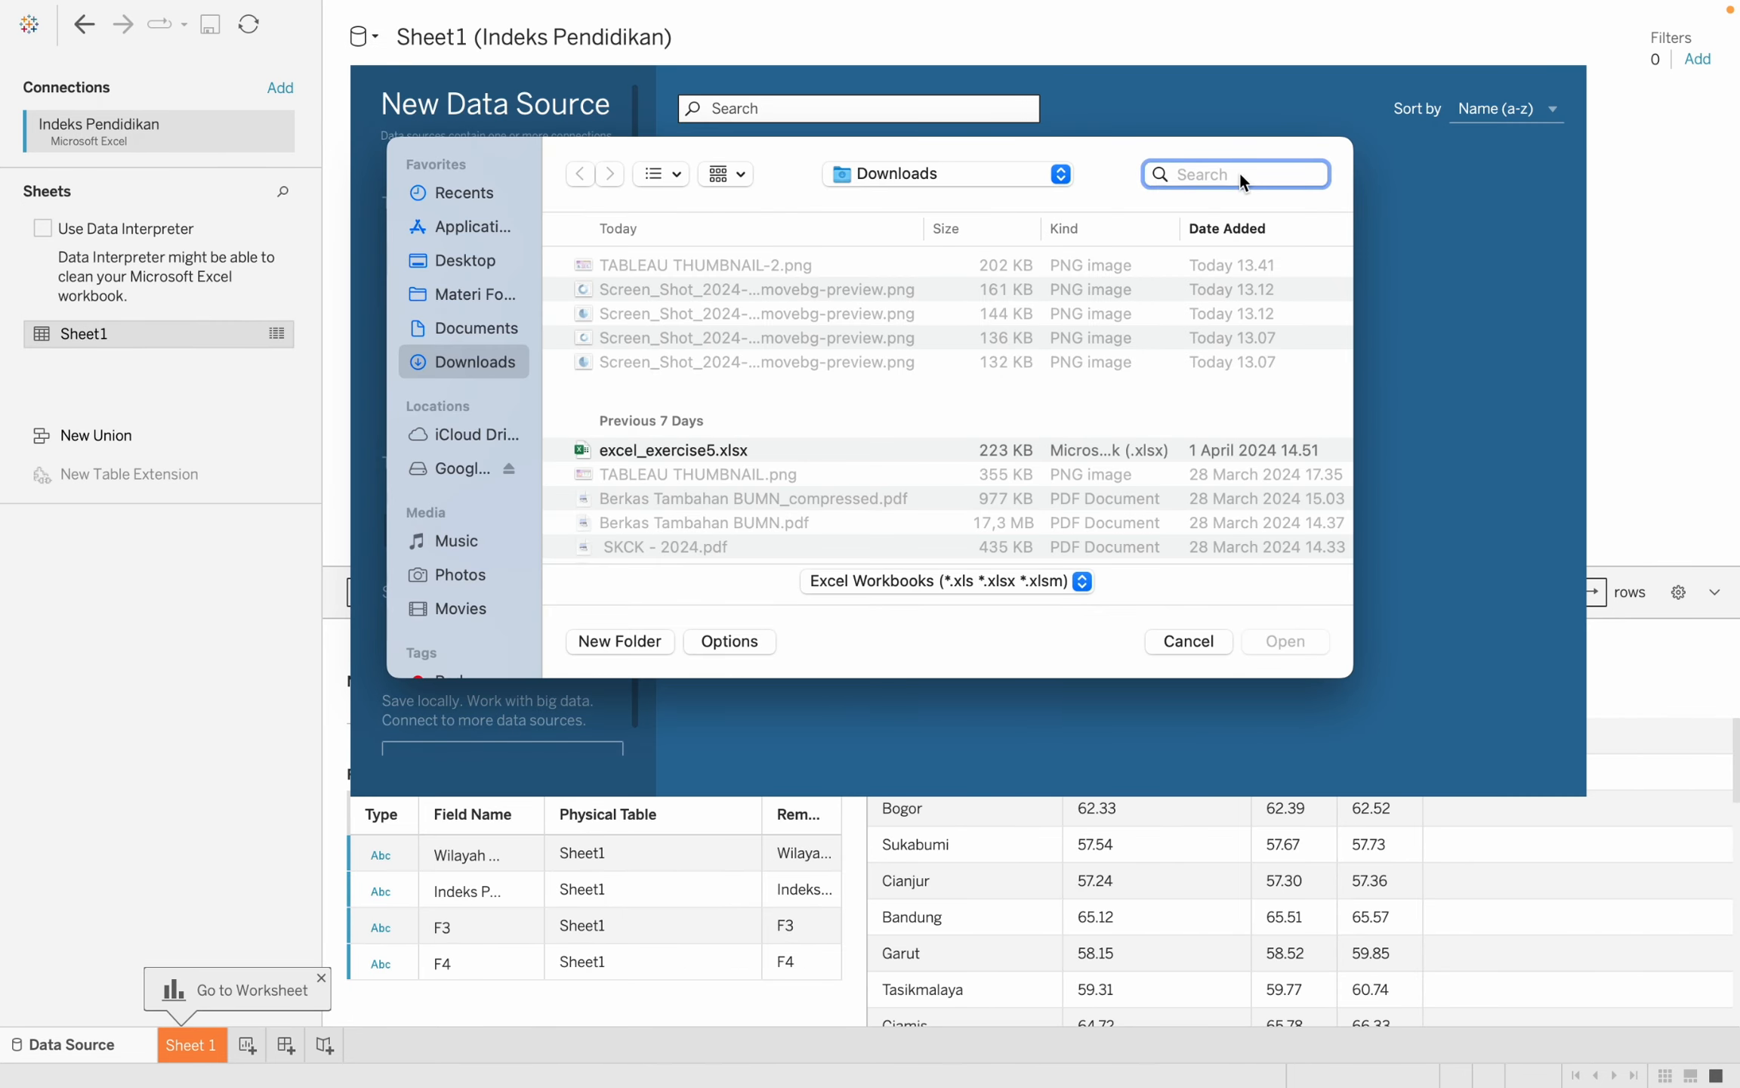
text(jumlah)
click(1037, 327)
click(1278, 638)
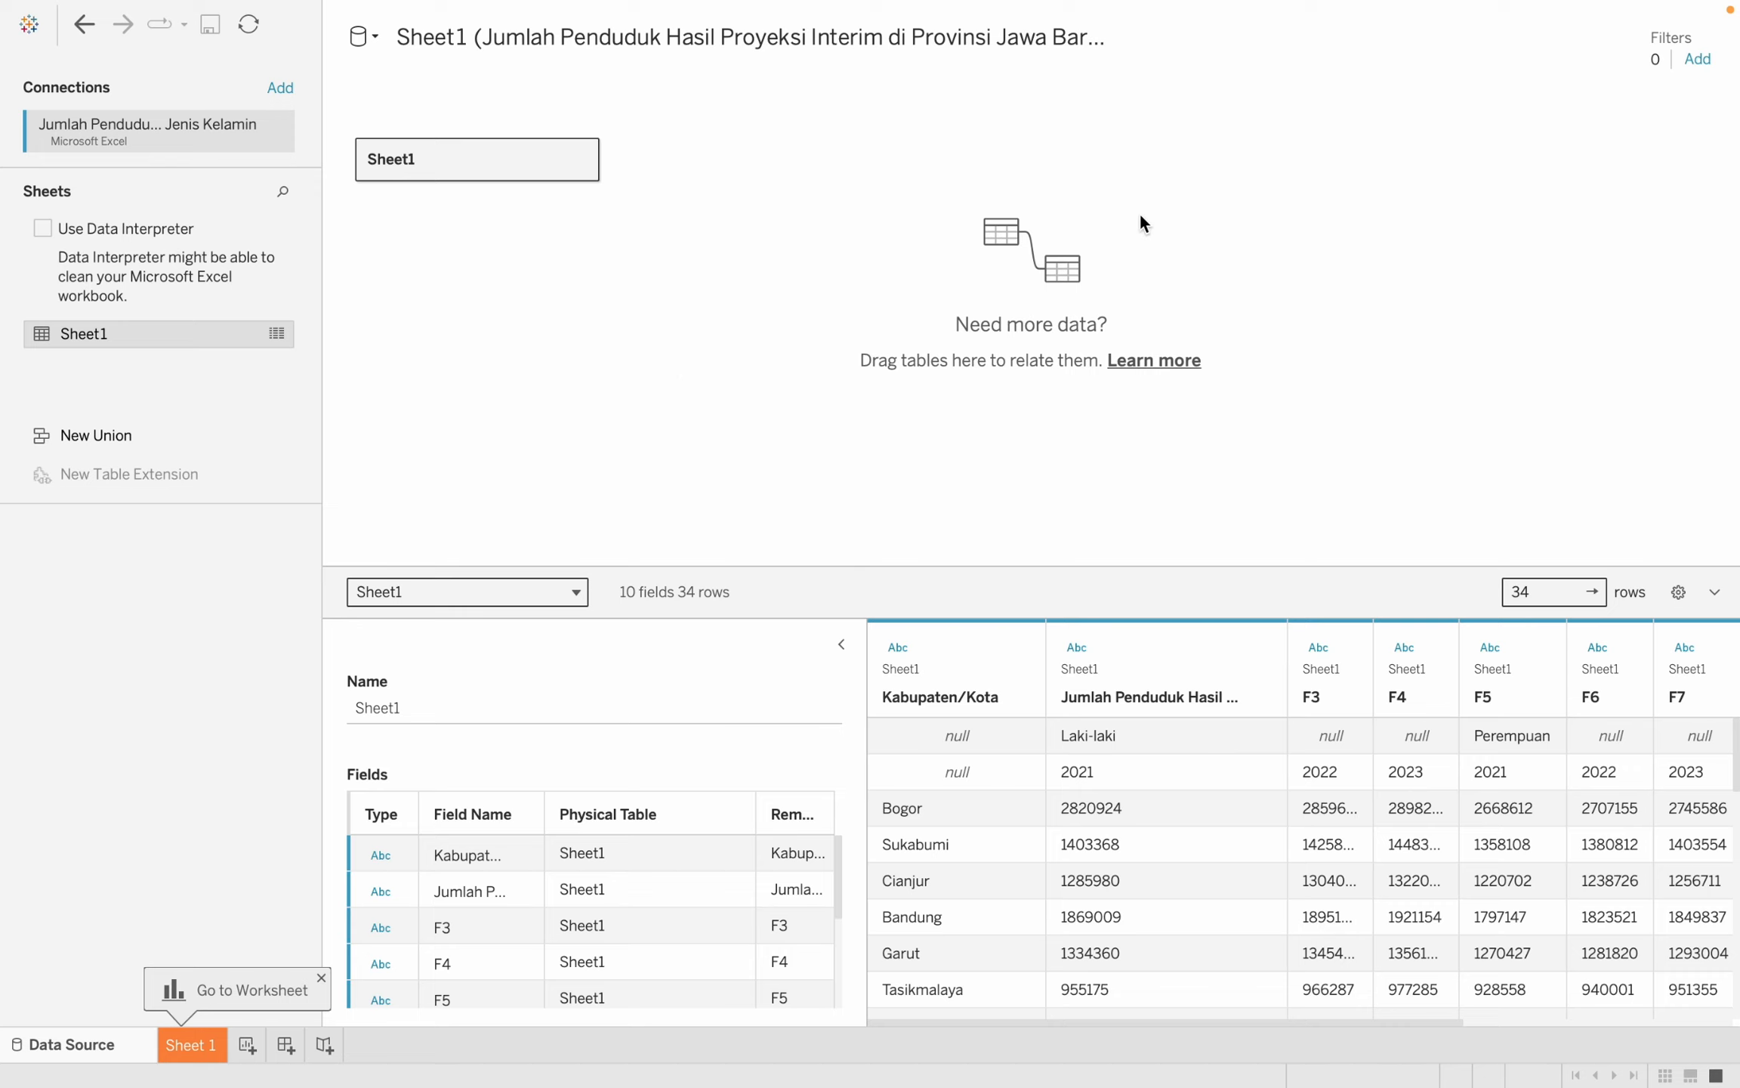
Switch back to the Jawa_Barat_ADMIN_BPS data source and examine how names are written in its Kabupaten column.
click(369, 42)
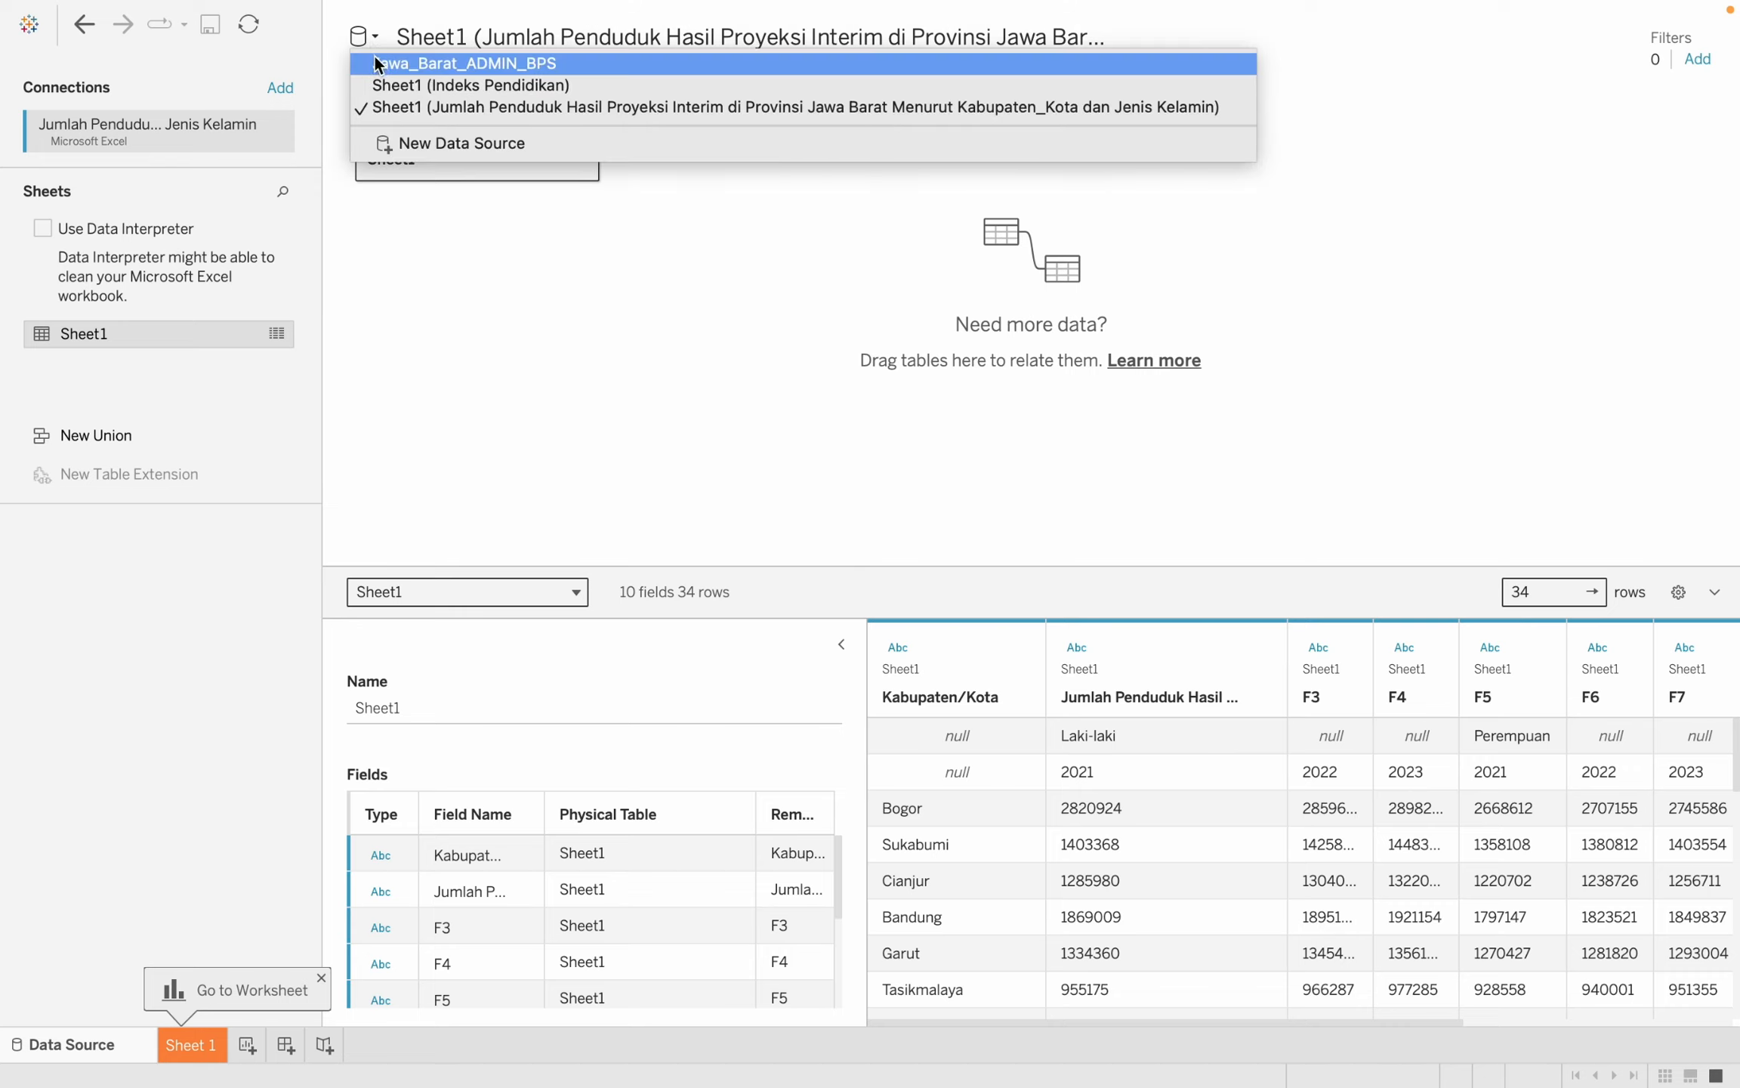
click(375, 60)
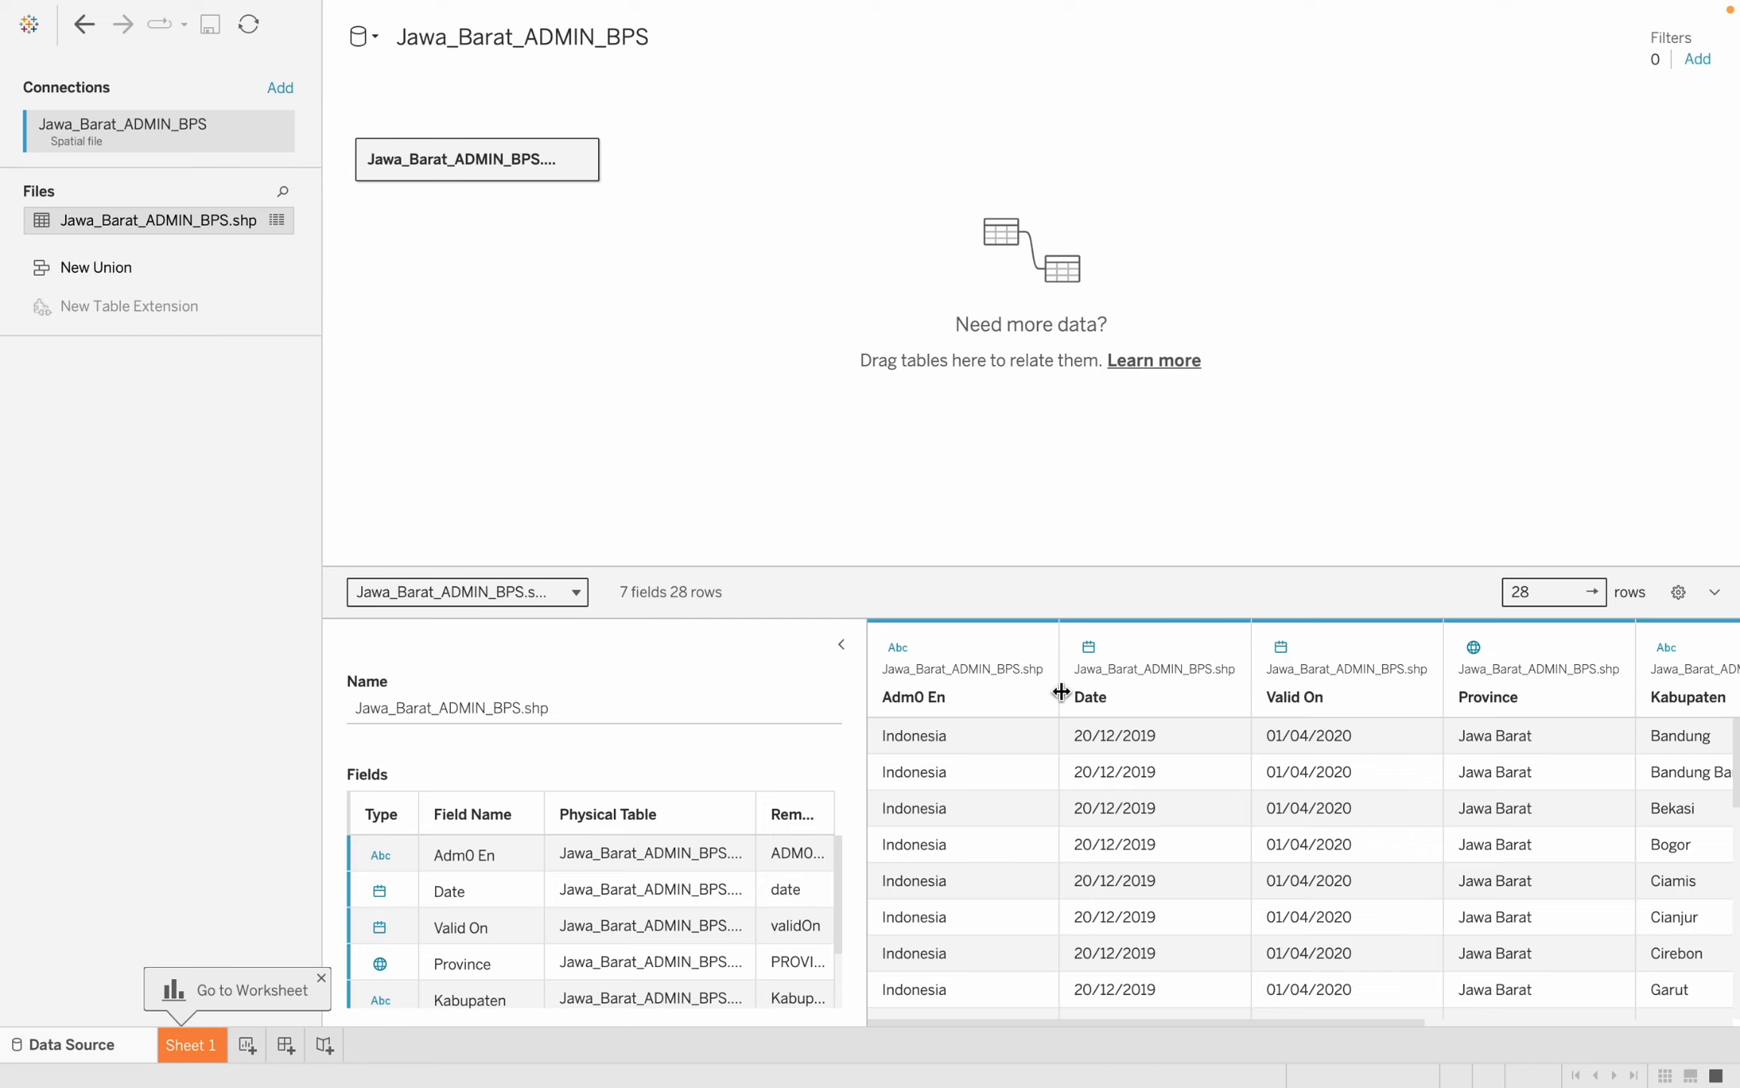
scroll(1144, 817, right, 10)
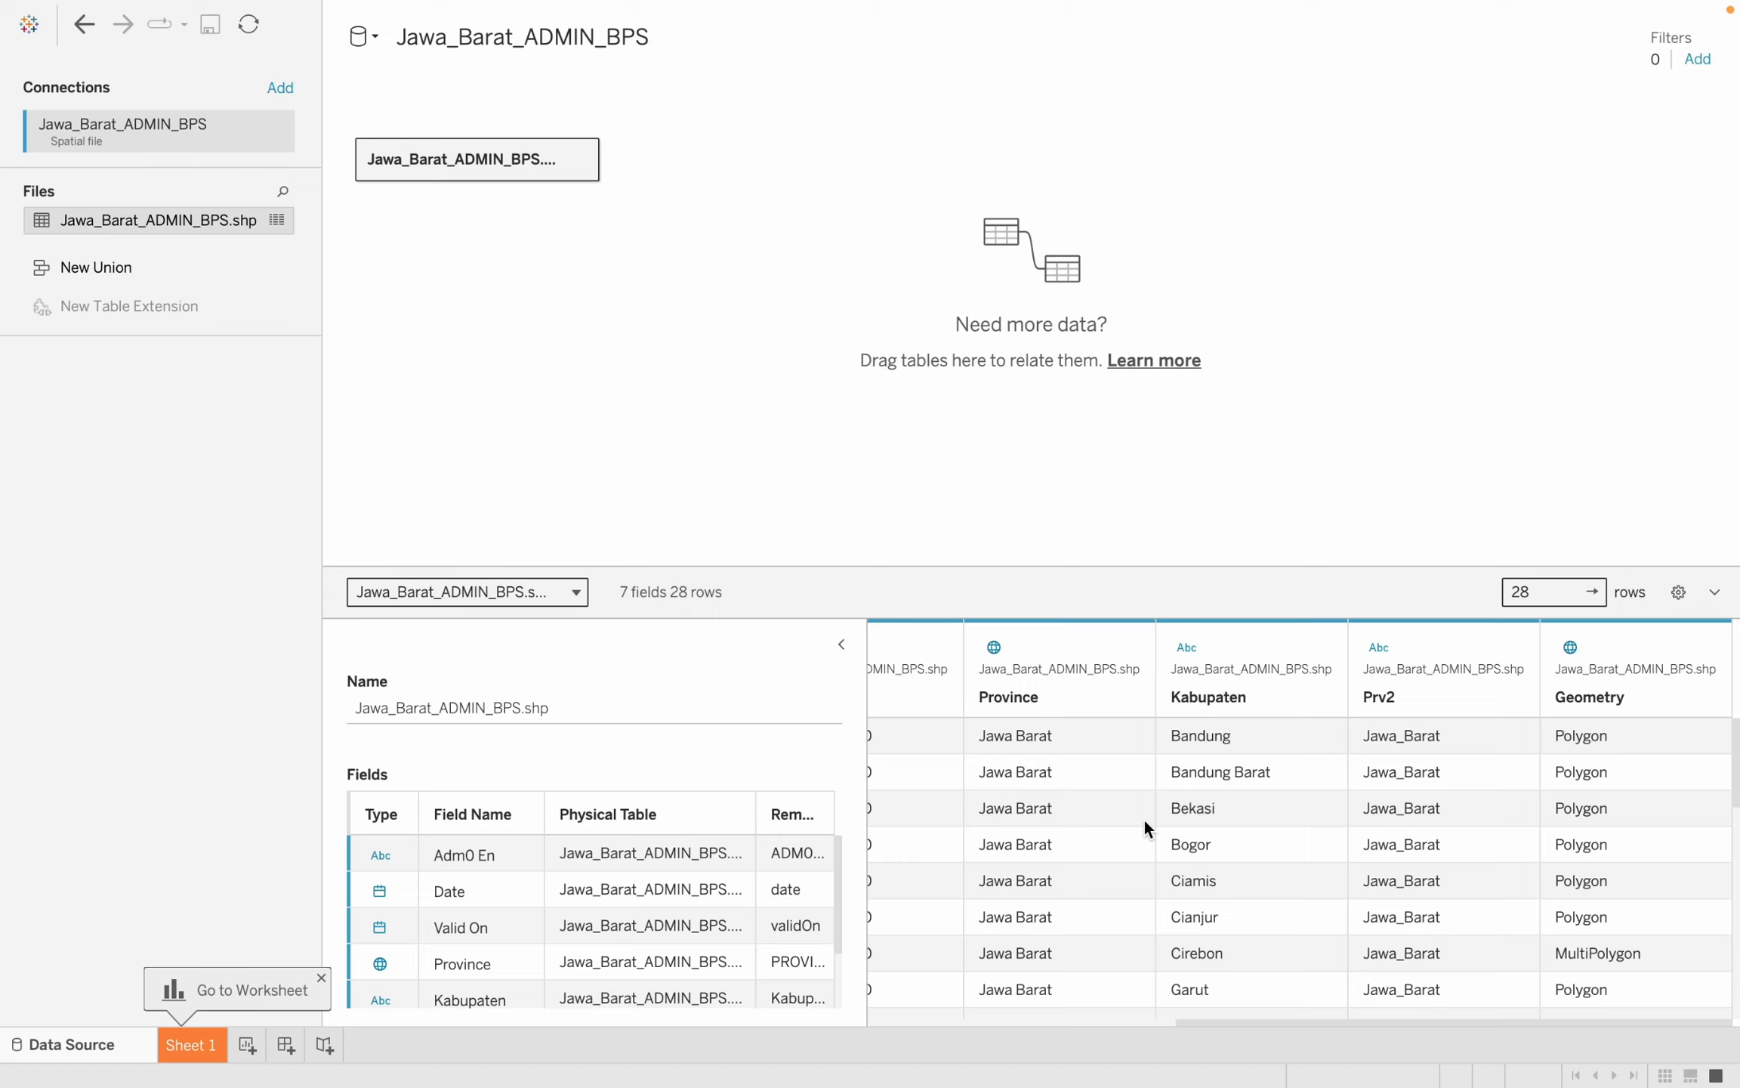
key(Tab)
scroll(1275, 755, down, 1)
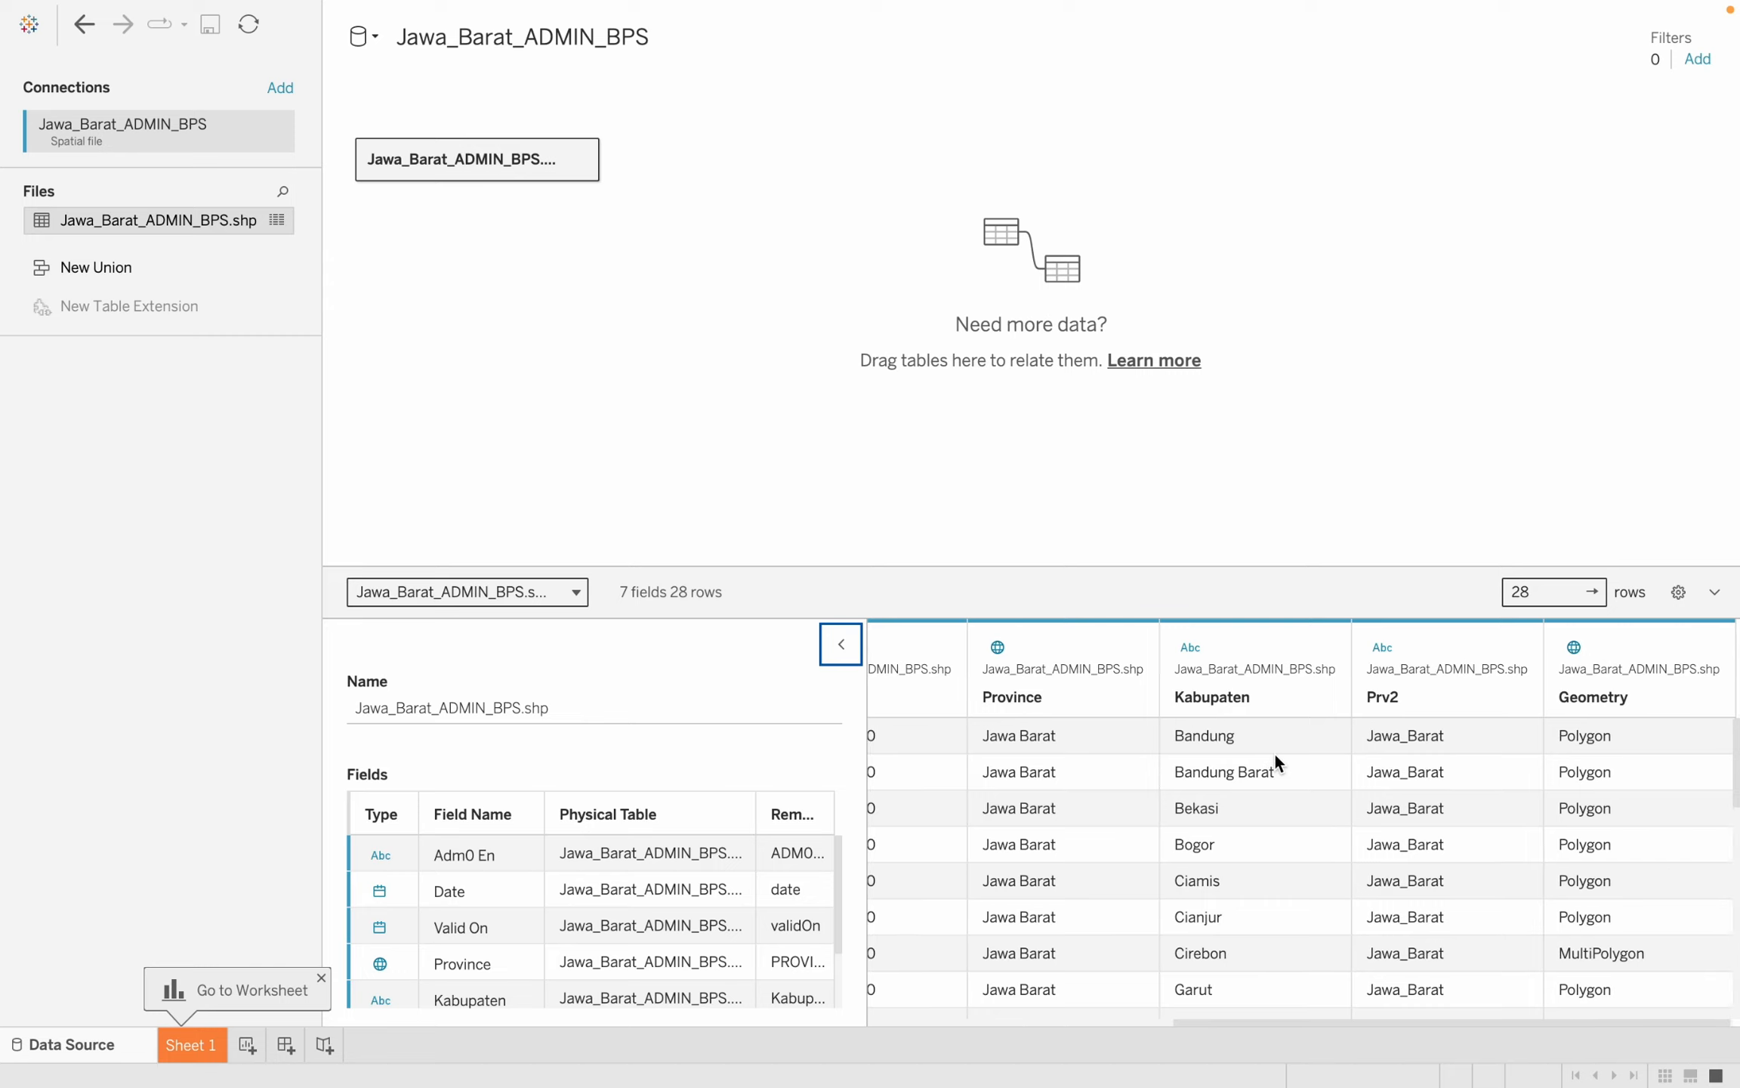
scroll(1274, 751, up, 1)
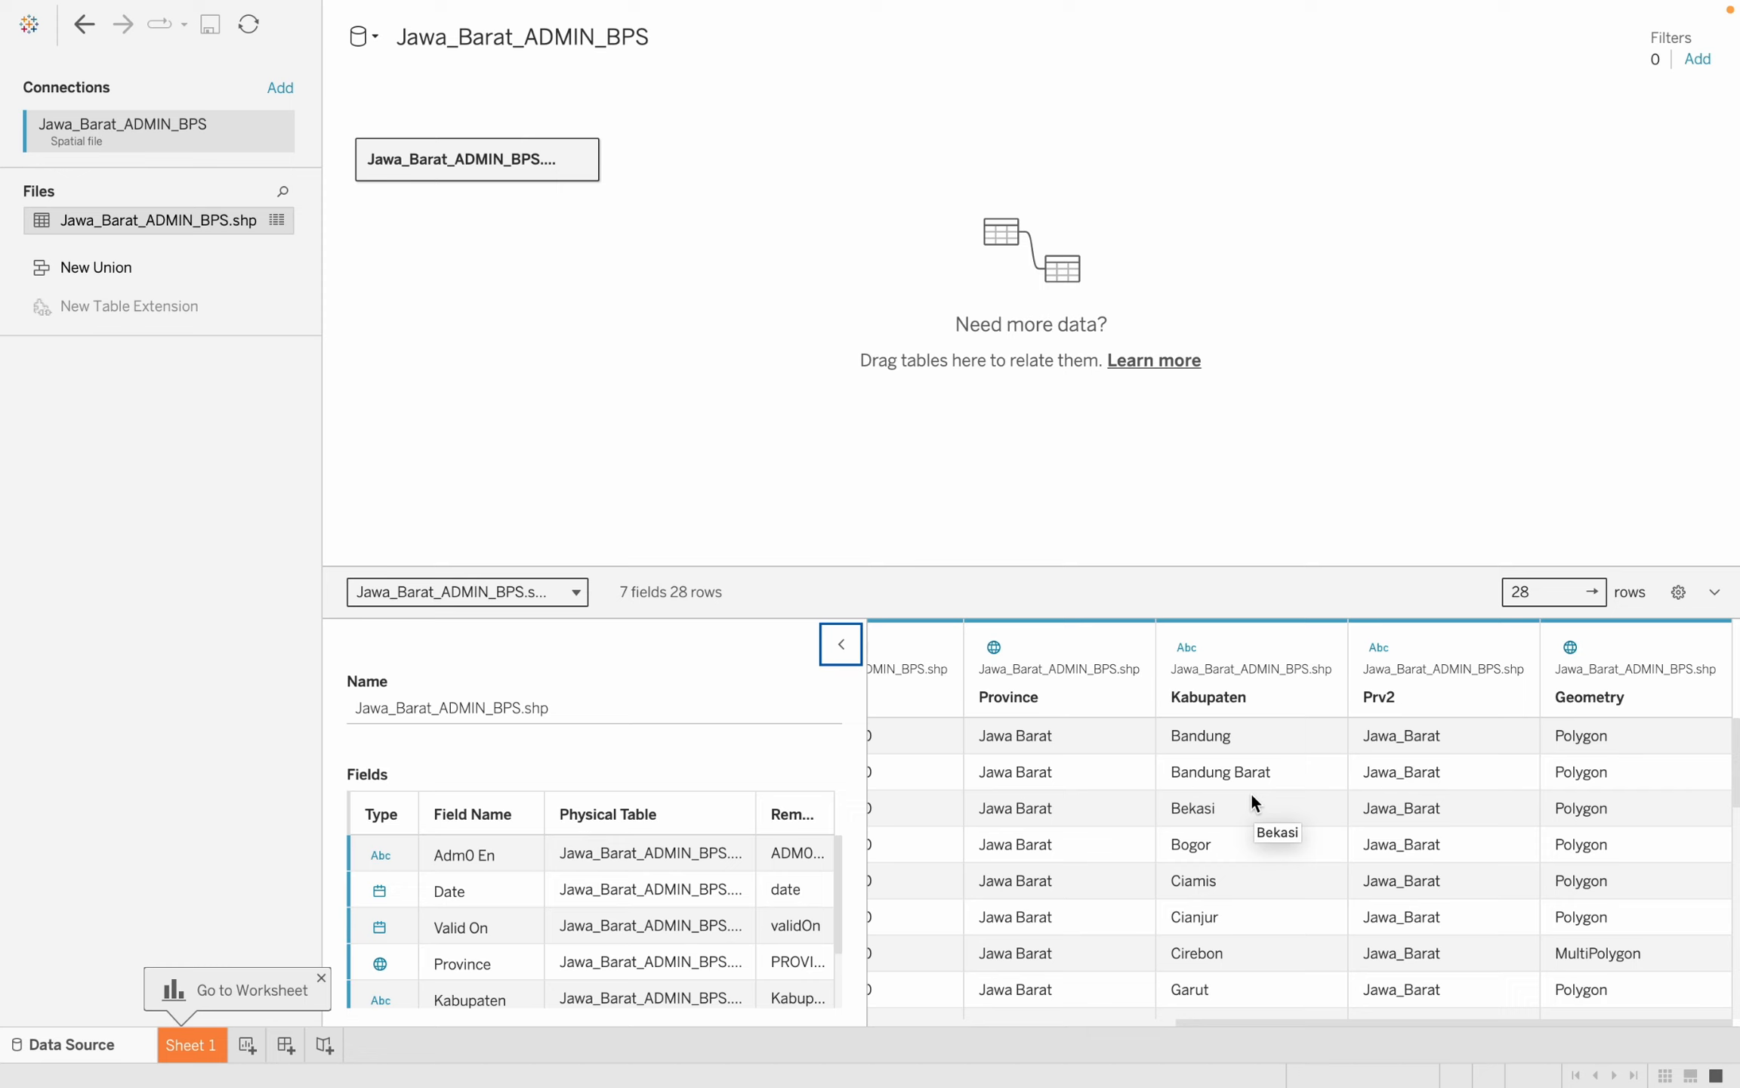
scroll(1251, 797, down, 3)
scroll(1252, 797, down, 2)
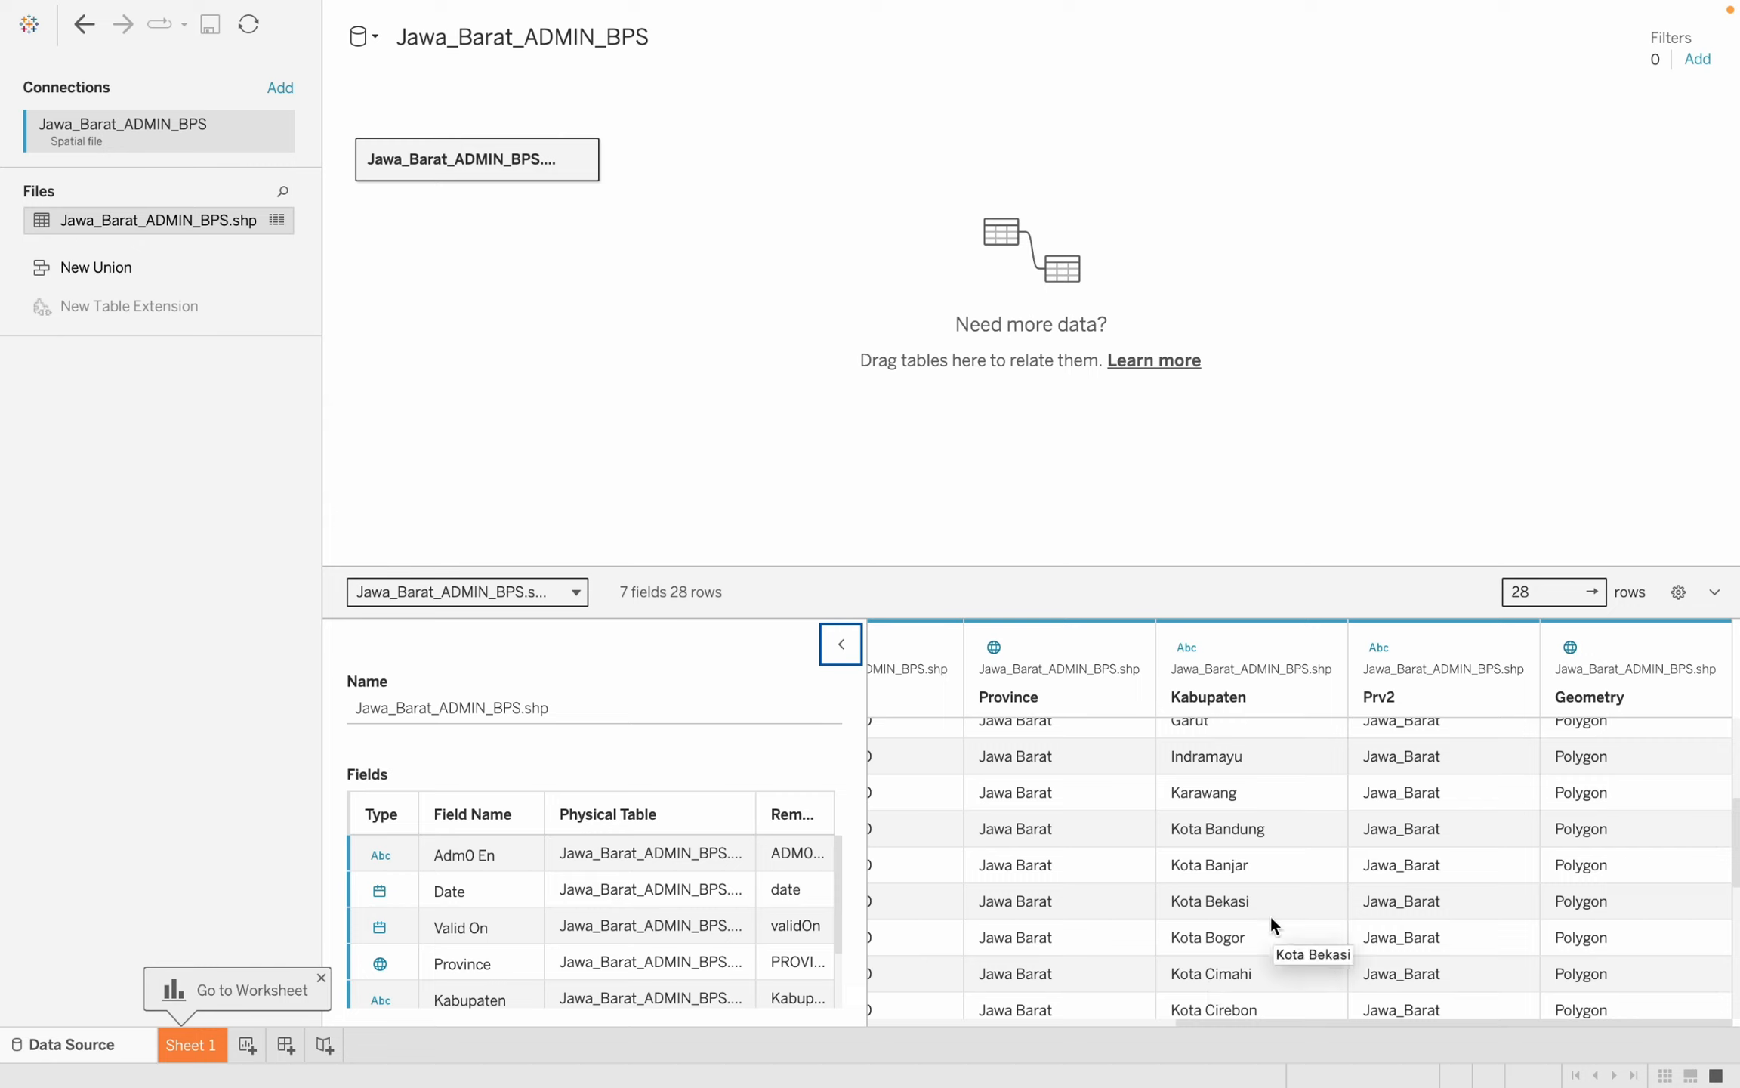
Add a calculated field Kabupaten/Kota that uppercases [Kabupaten], prefixing 'Kabupaten ' unless the name's first word is 'Kota', and check its rows.
click(1319, 648)
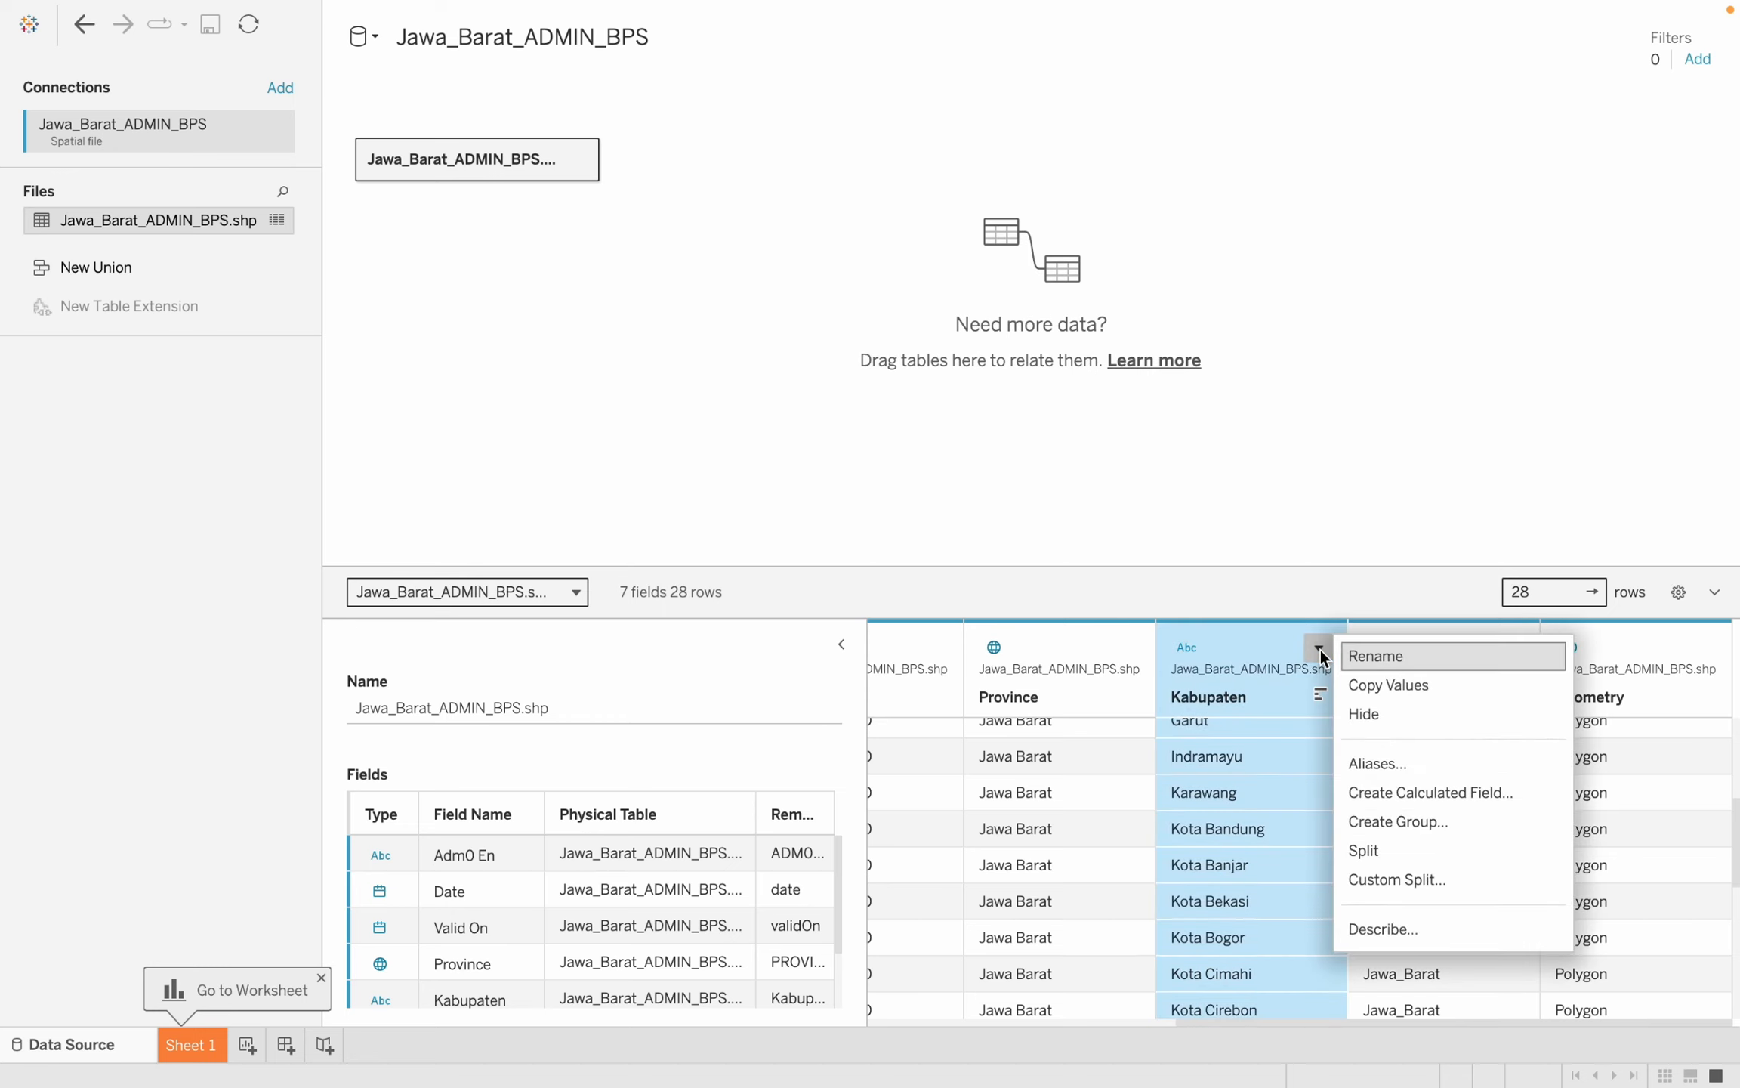
click(1251, 648)
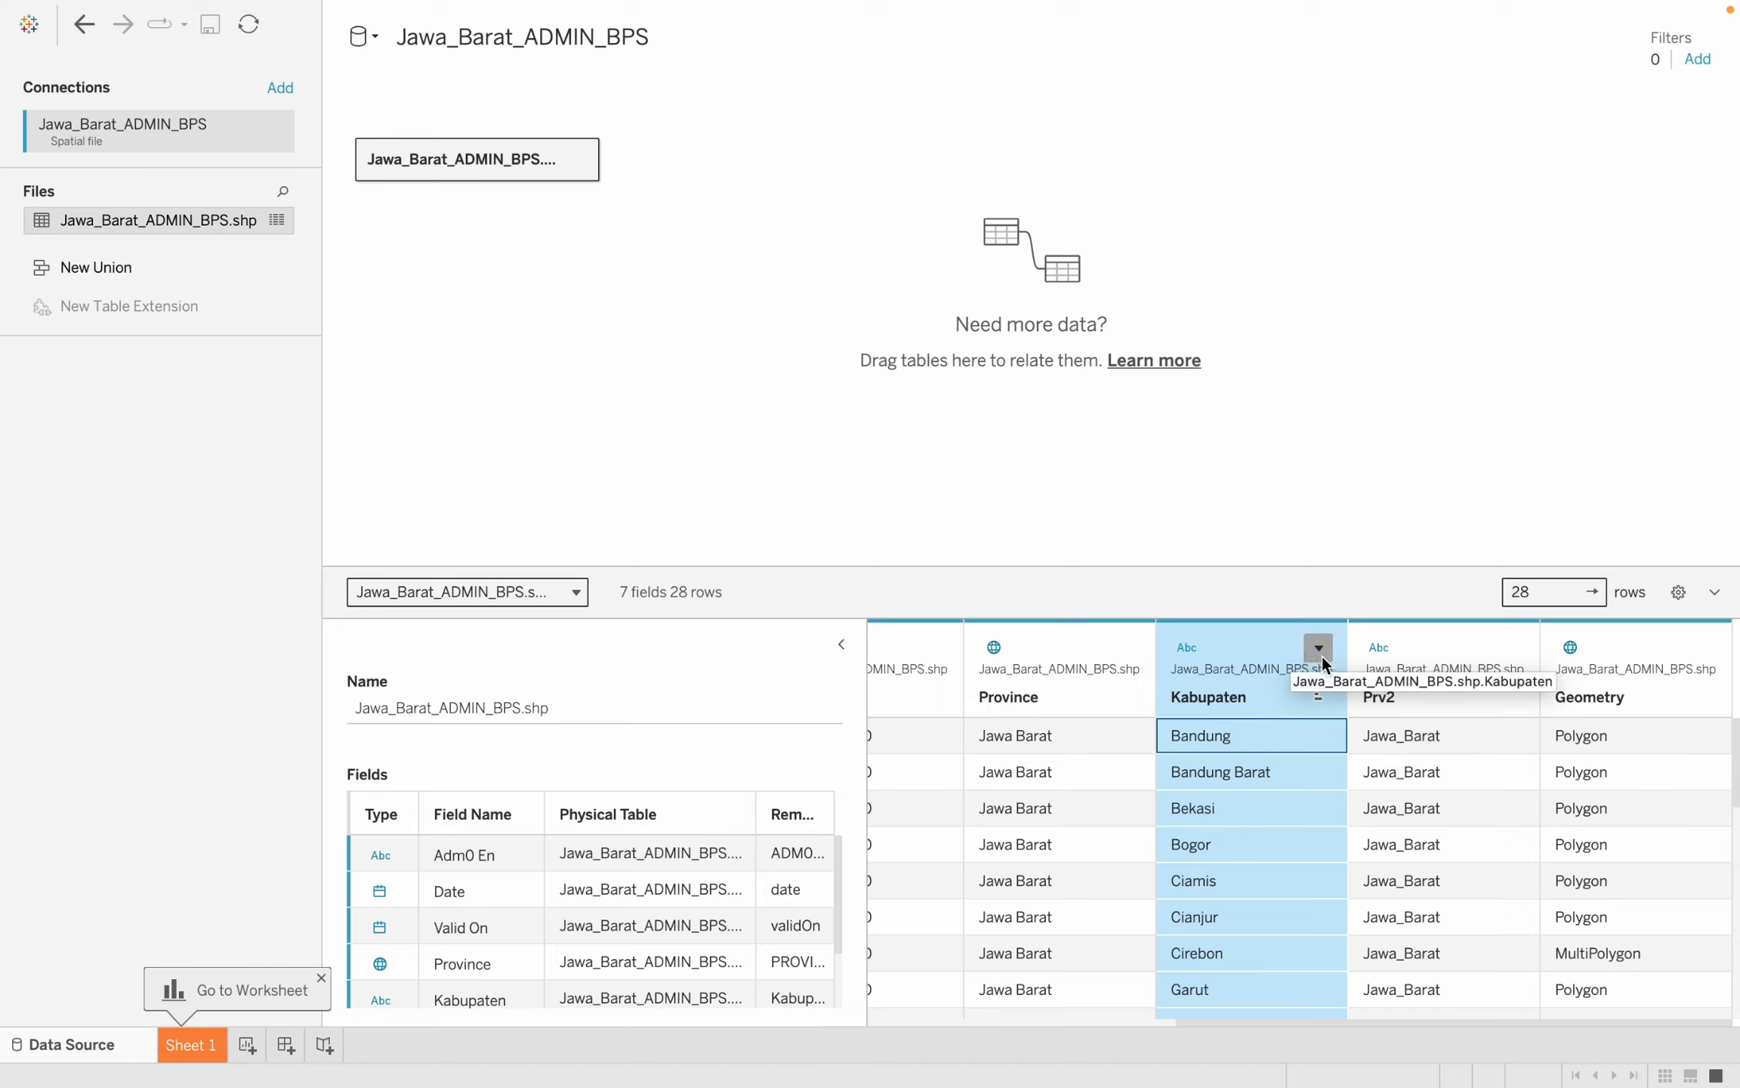
click(1318, 648)
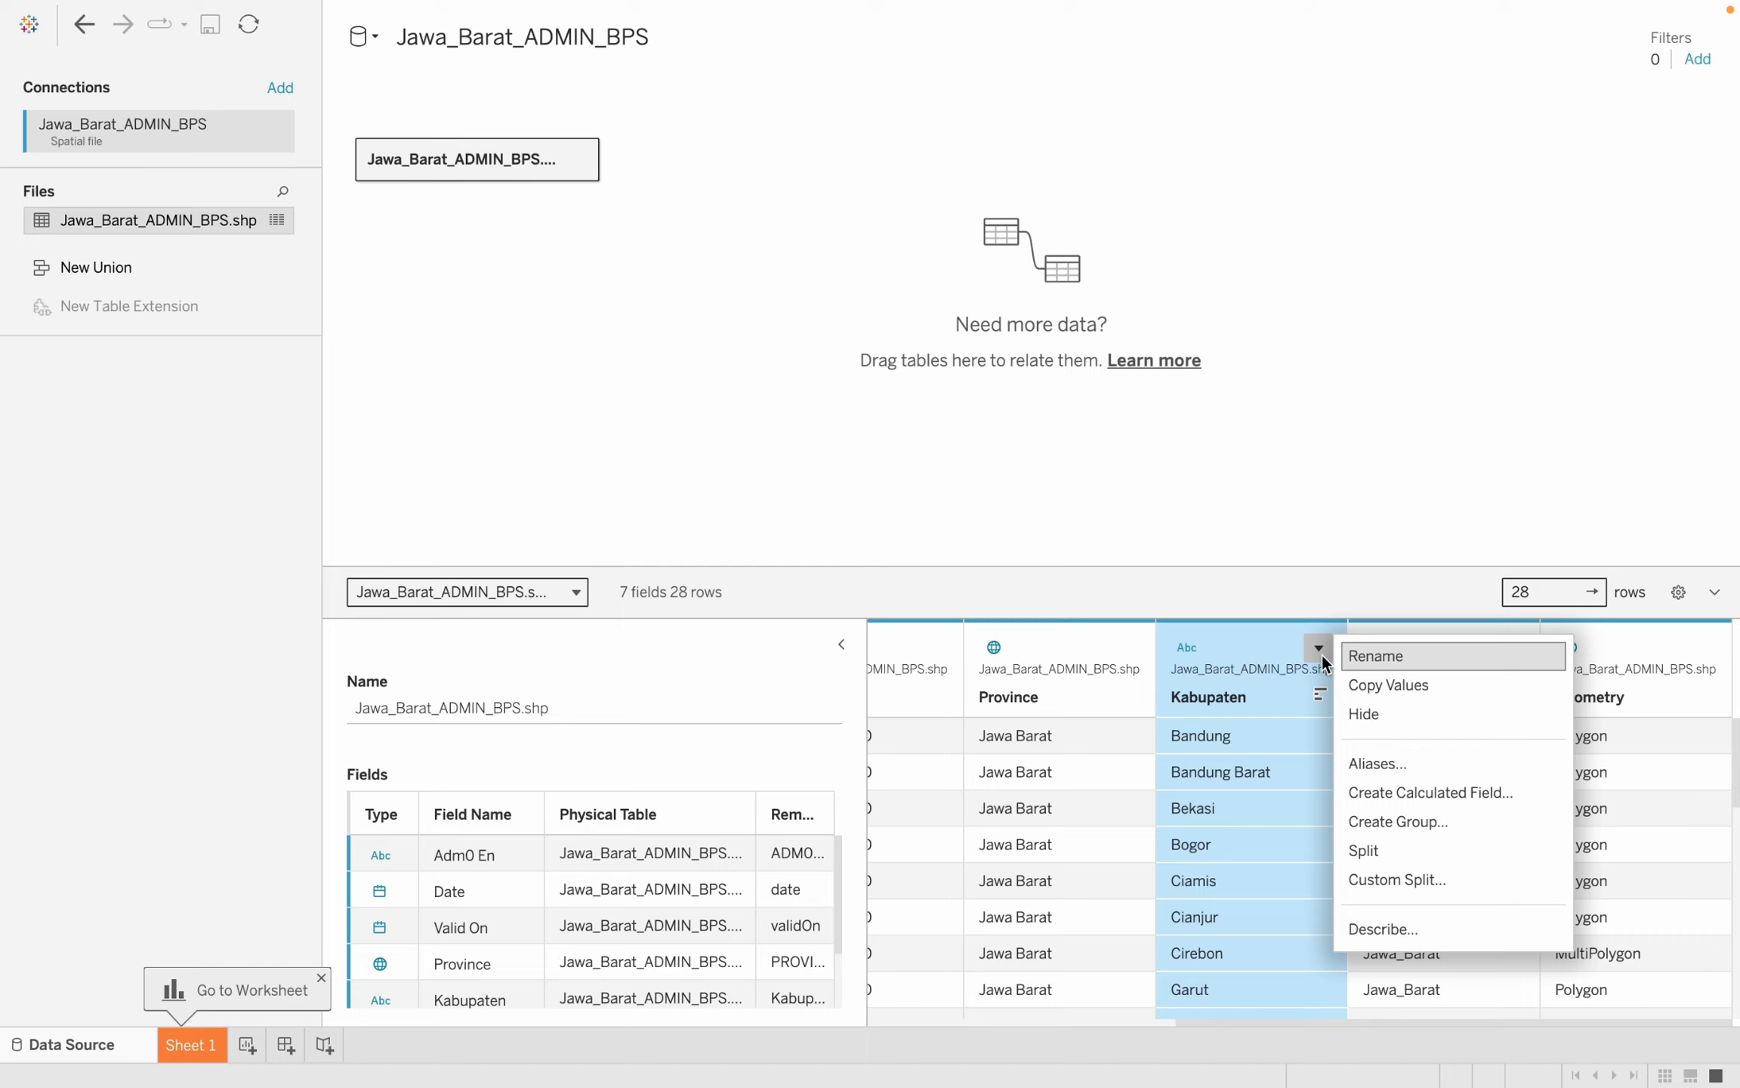
click(1380, 800)
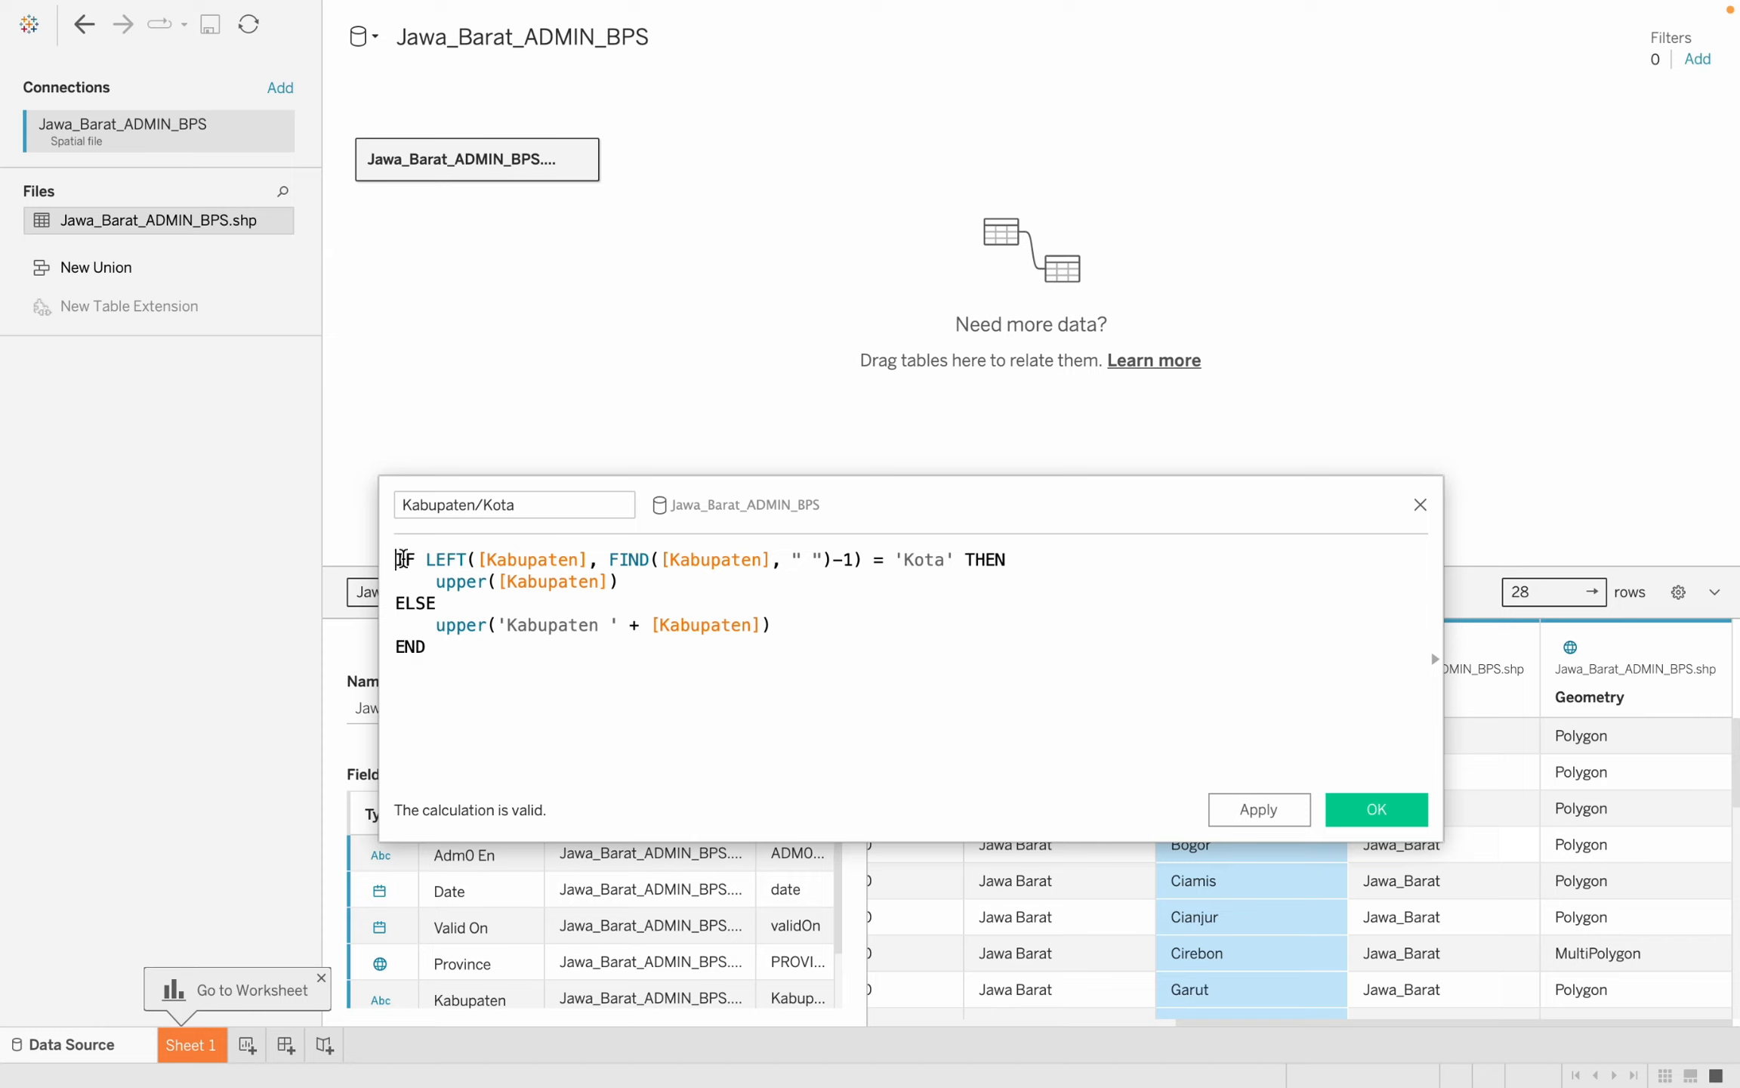
drag(398, 558, 618, 582)
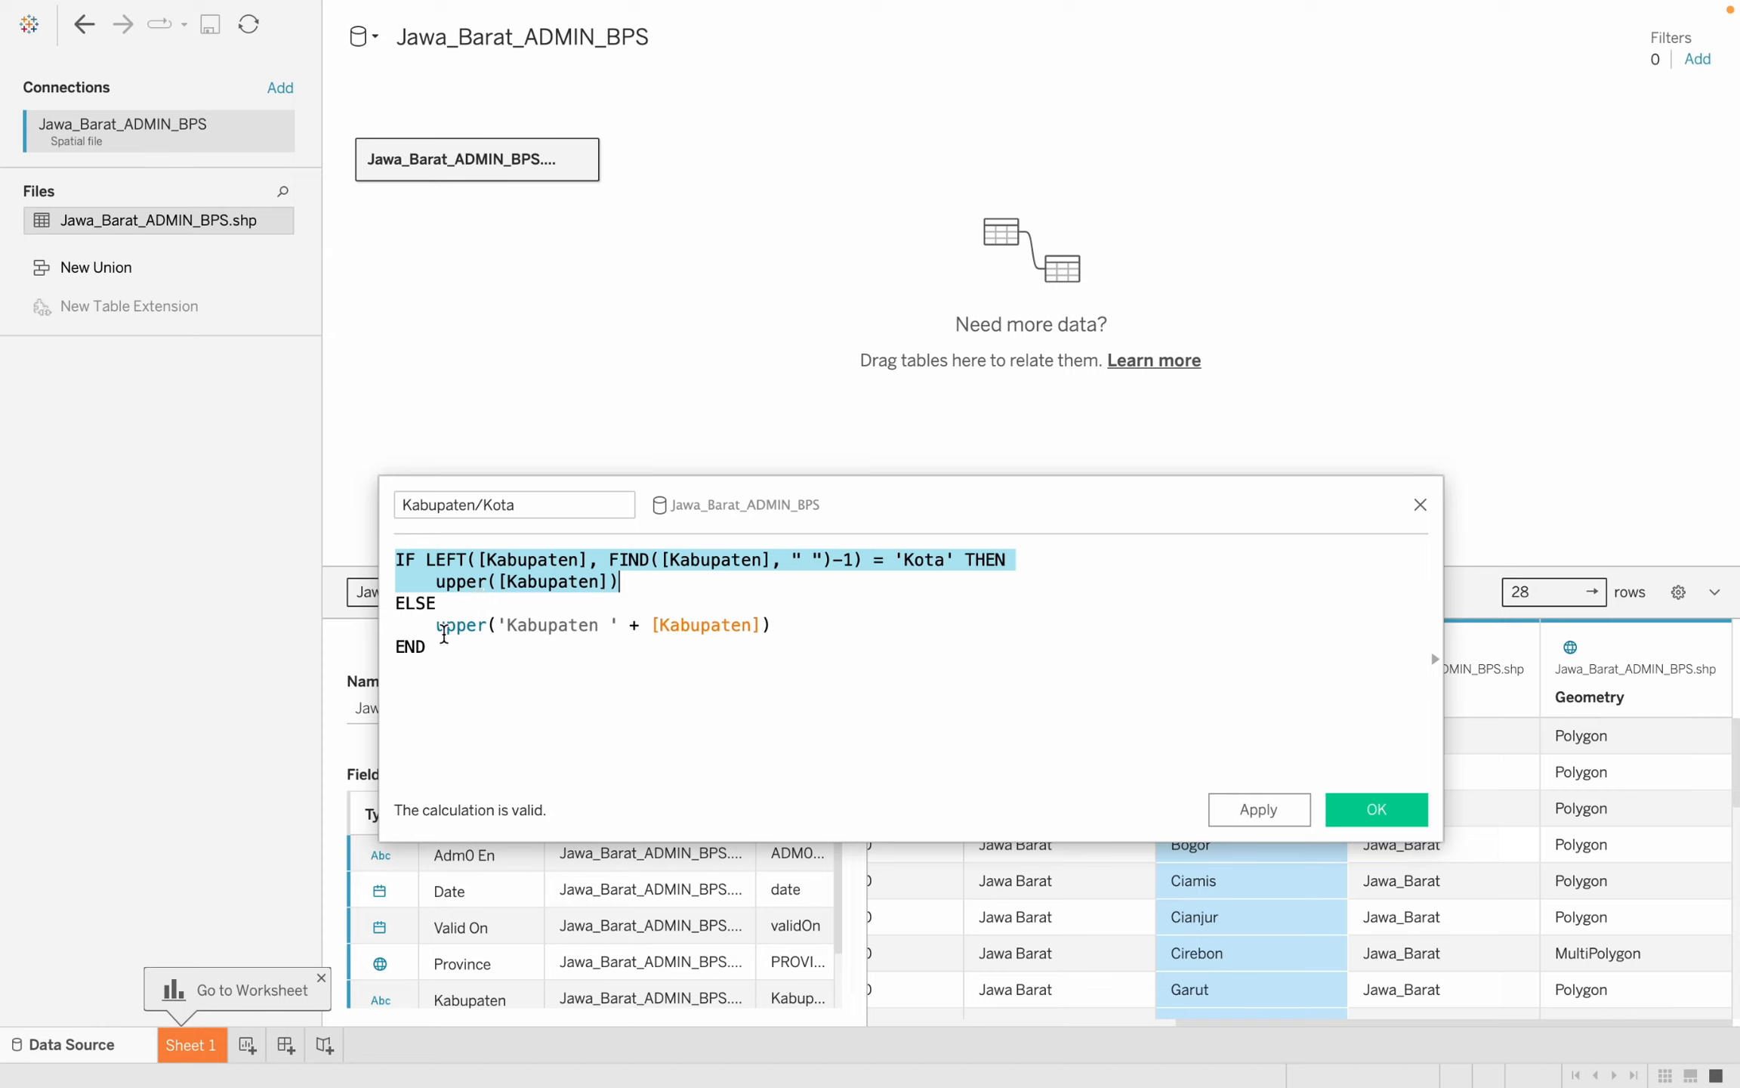
drag(500, 629, 616, 632)
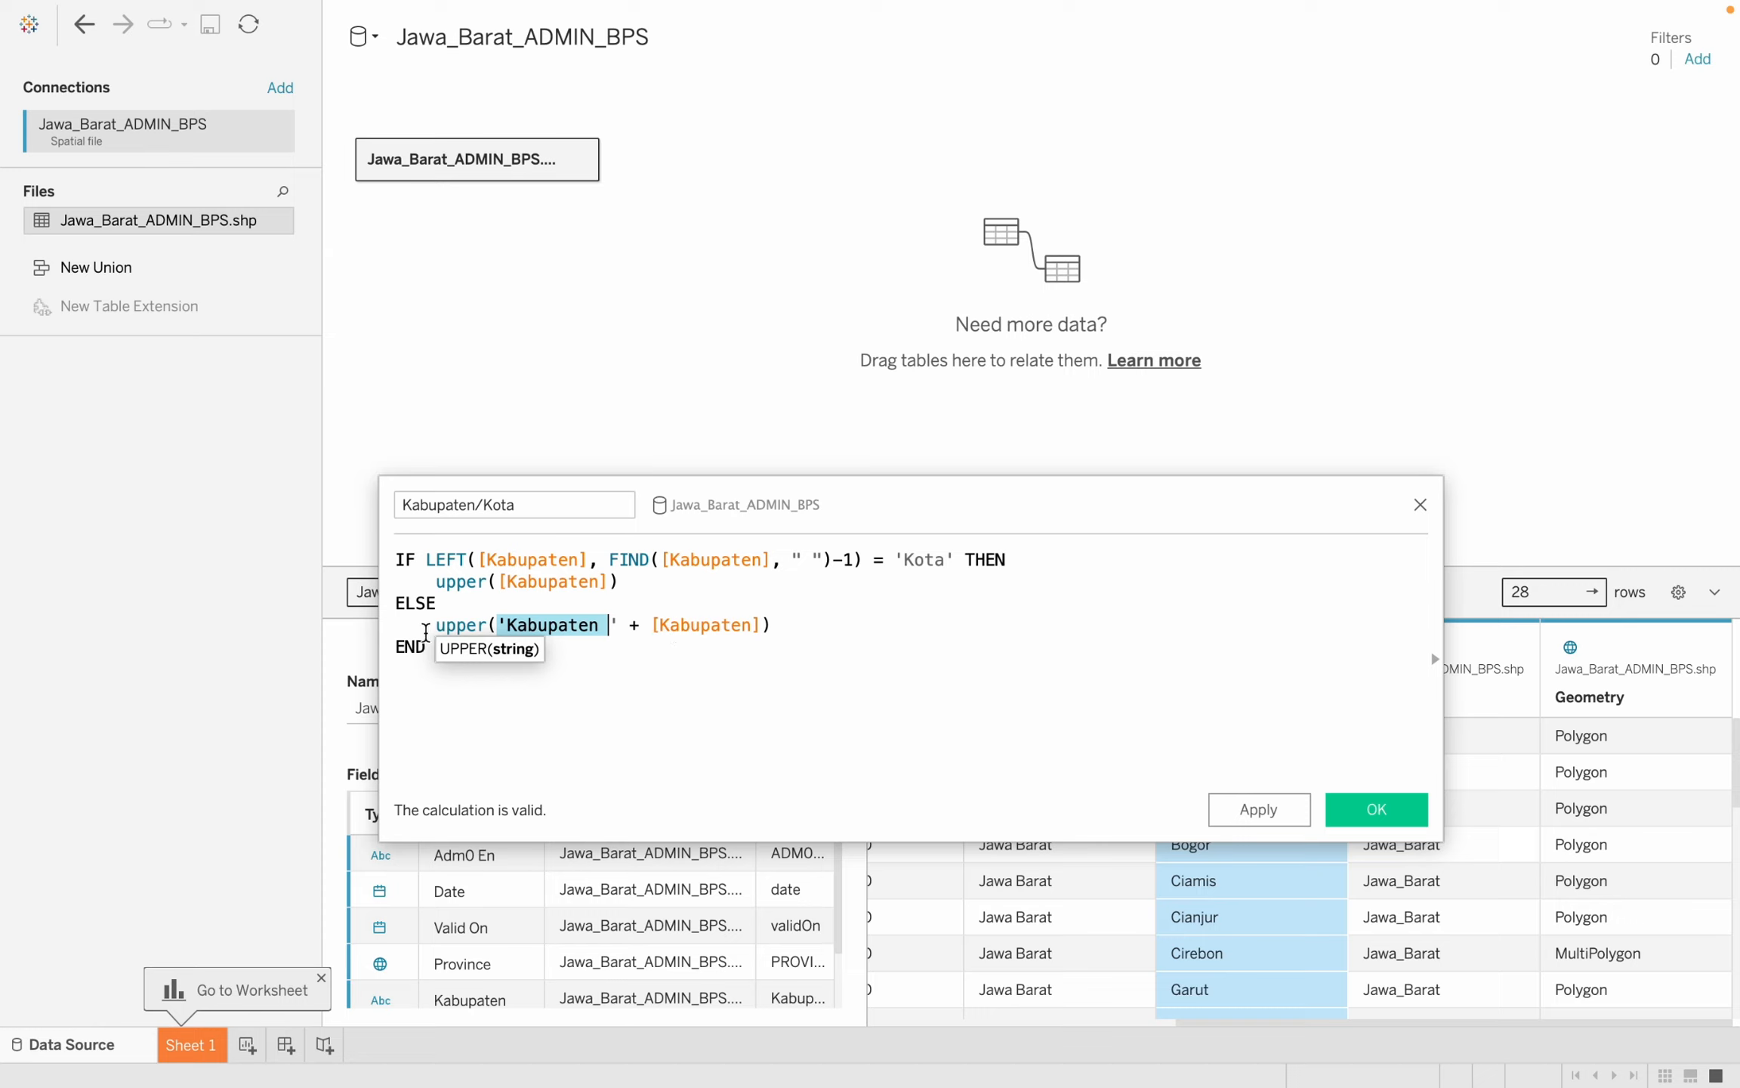
drag(425, 632, 489, 630)
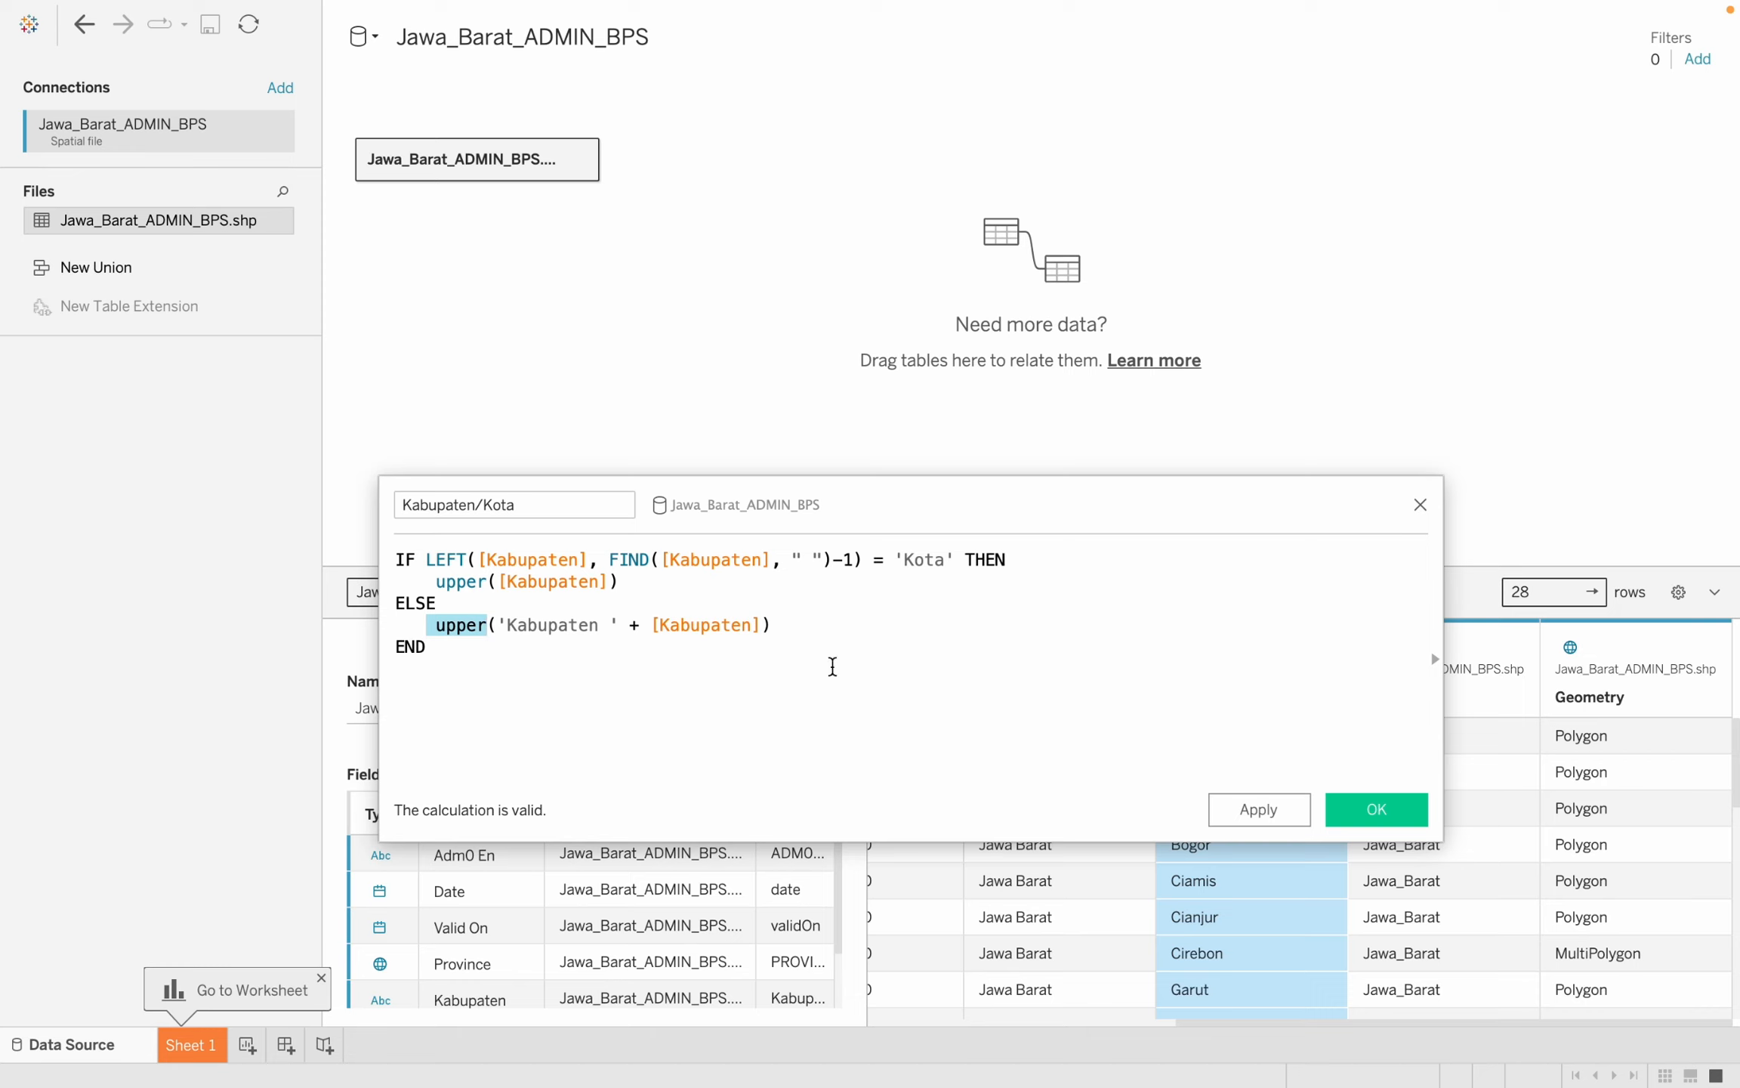
click(1390, 814)
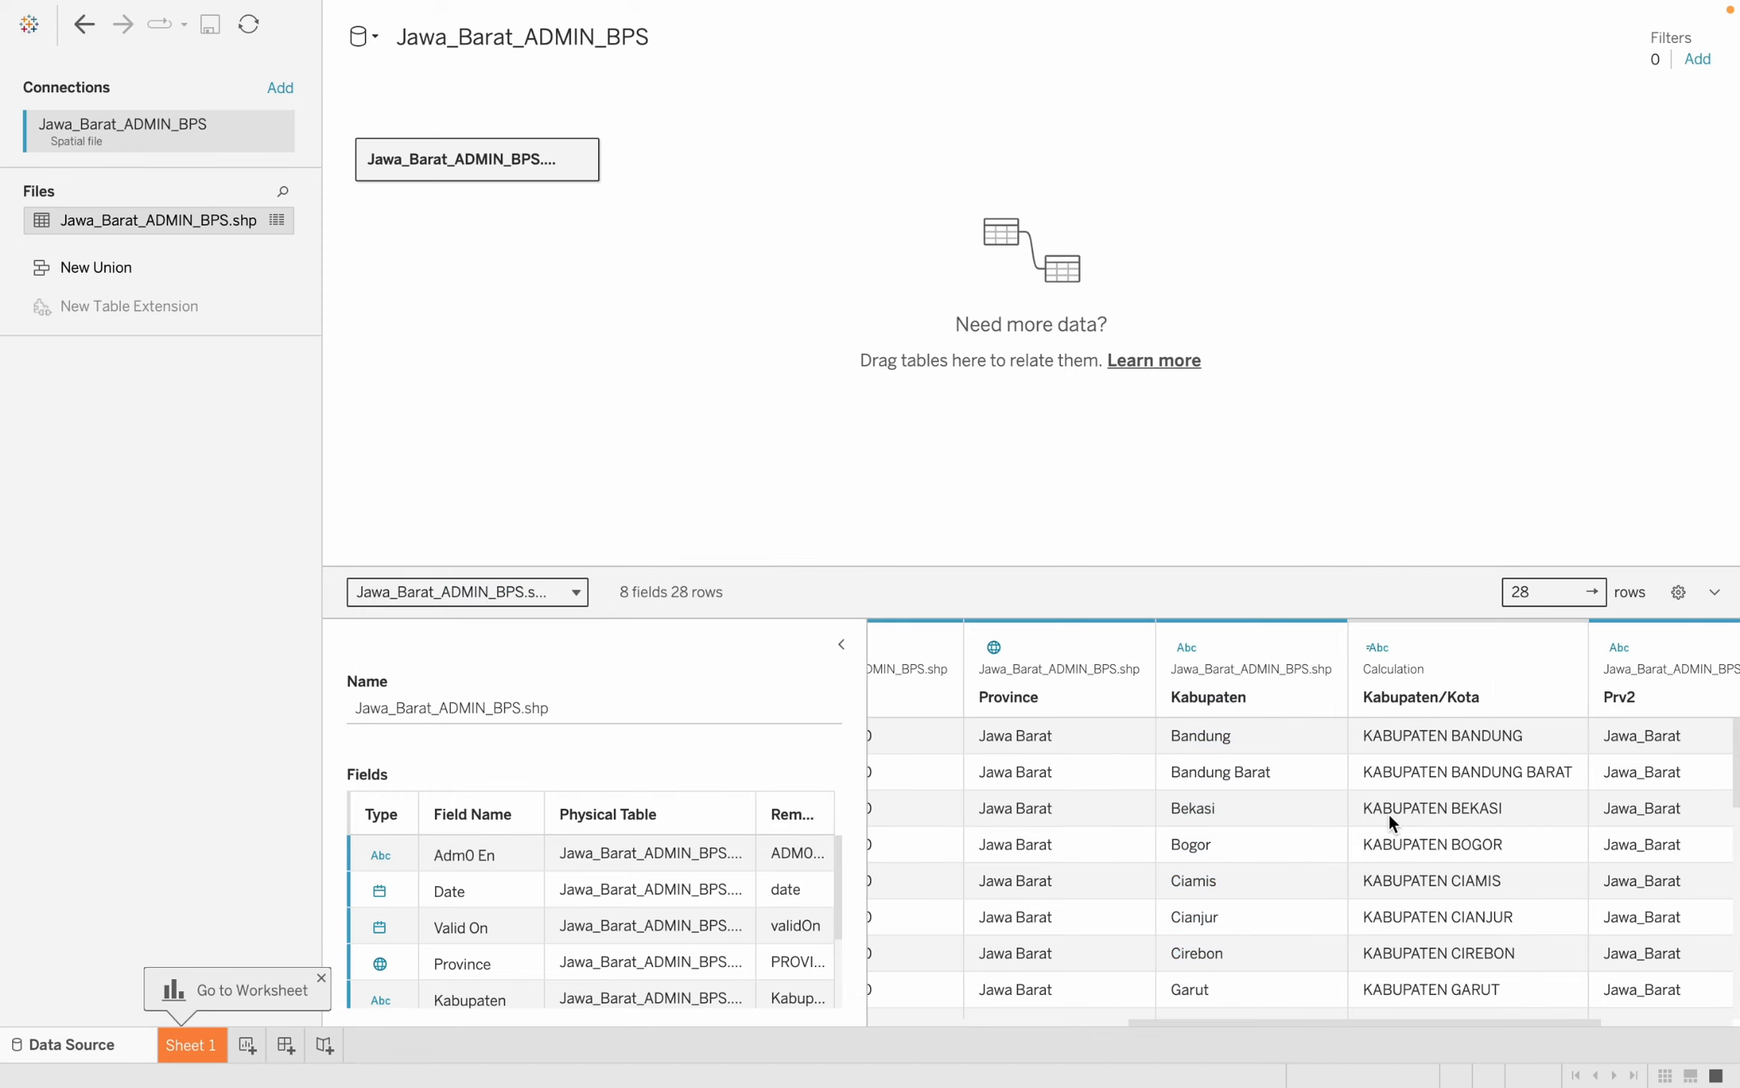
scroll(1231, 807, right, 3)
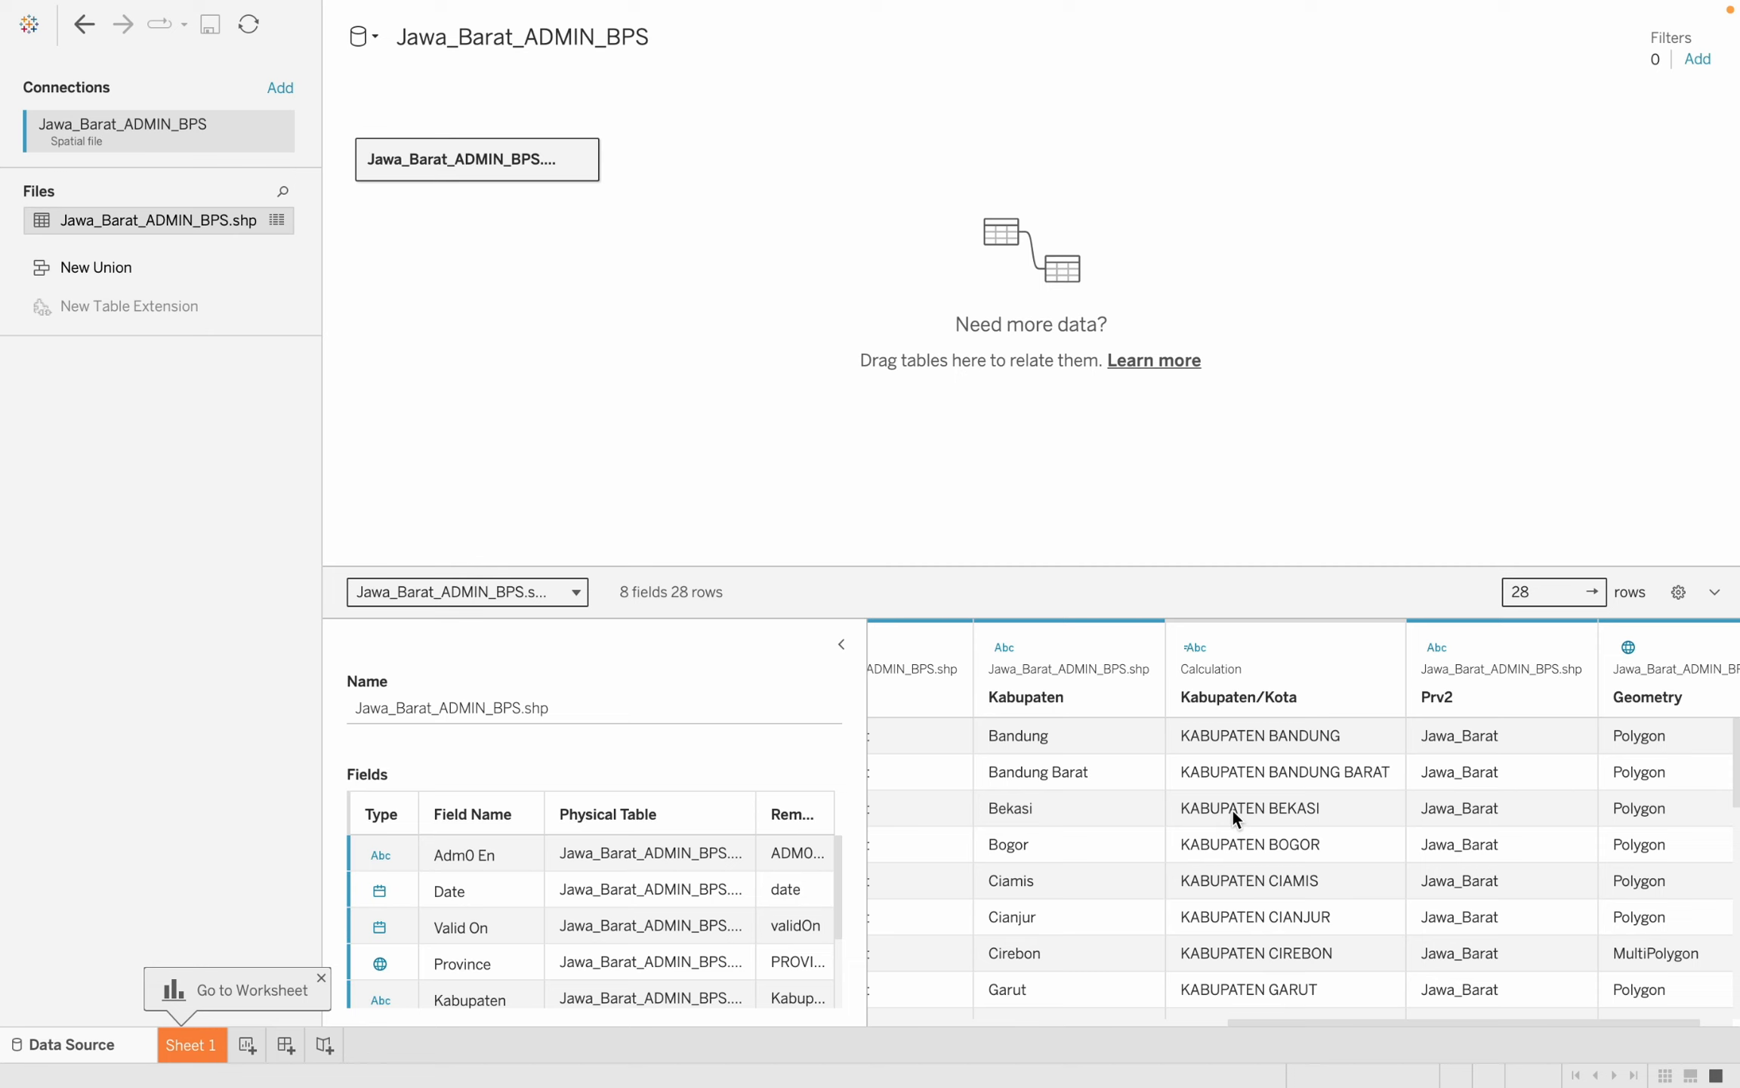
scroll(1232, 808, down, 3)
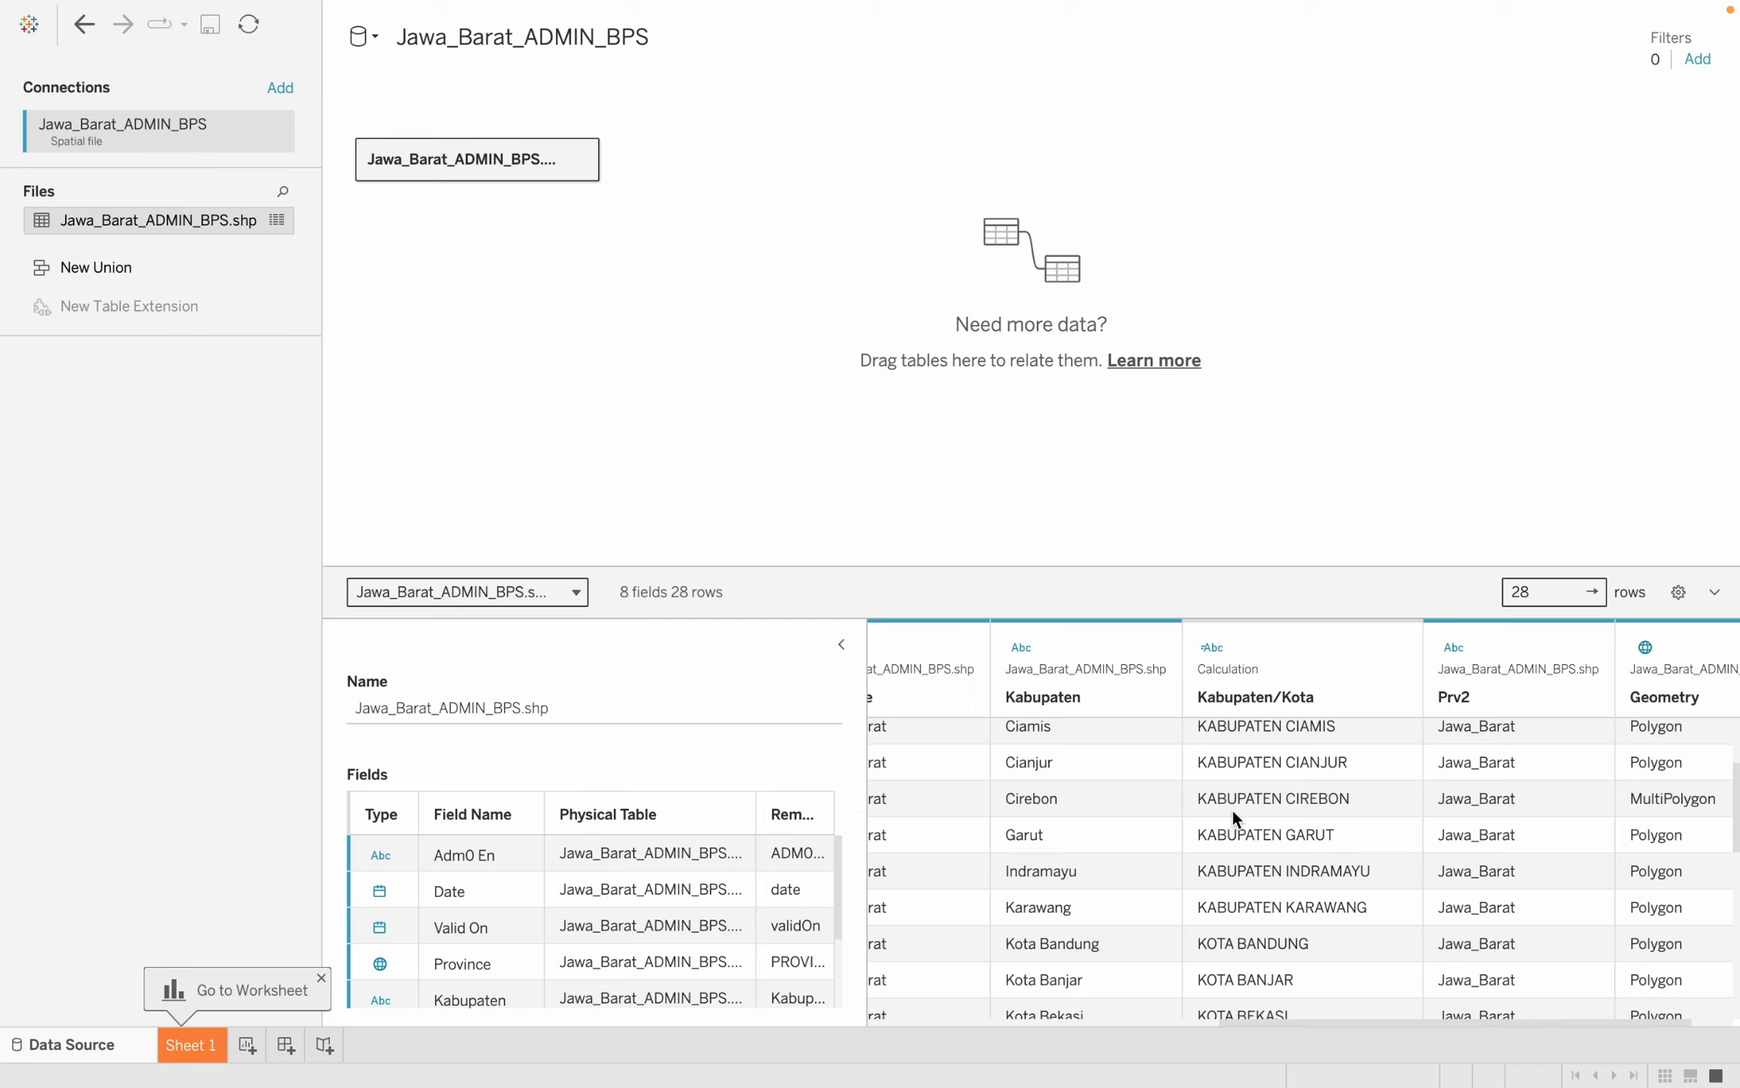
Switch to the Sheet1 (Indeks Pendidikan) data source, look over its rows and clean the sheet with Data Interpreter.
click(376, 37)
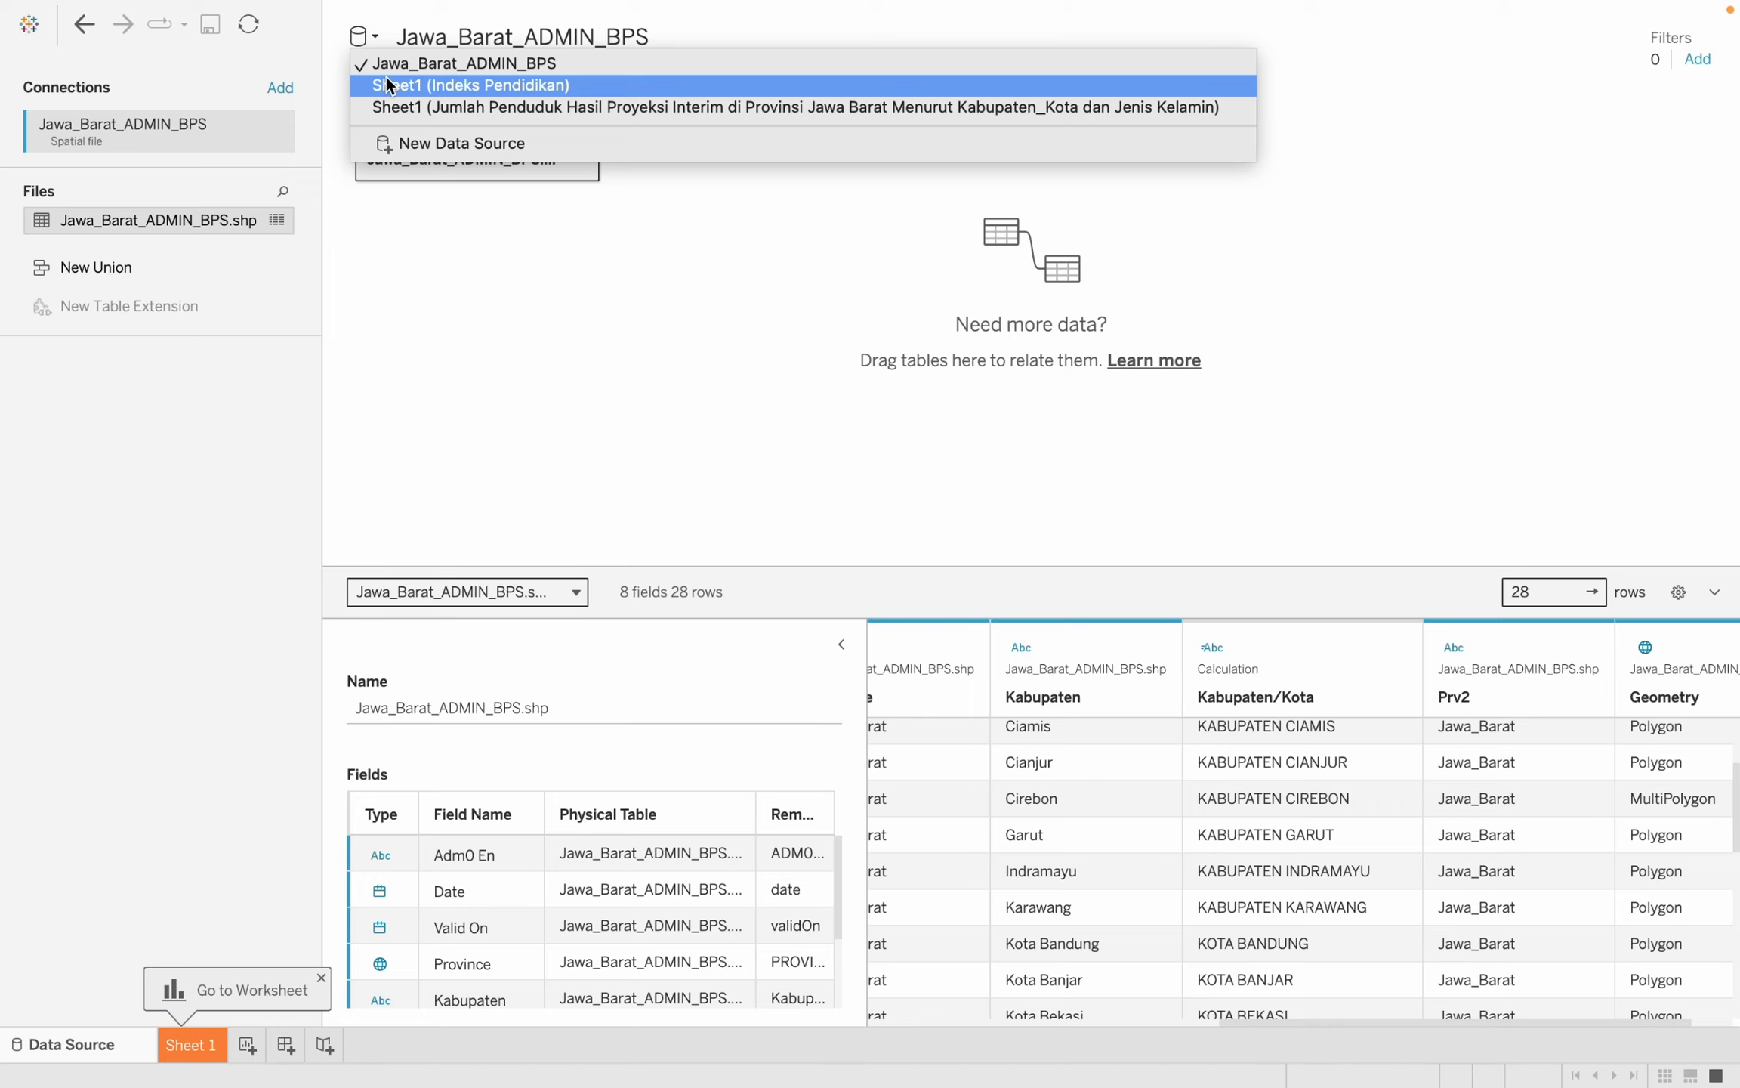
click(386, 83)
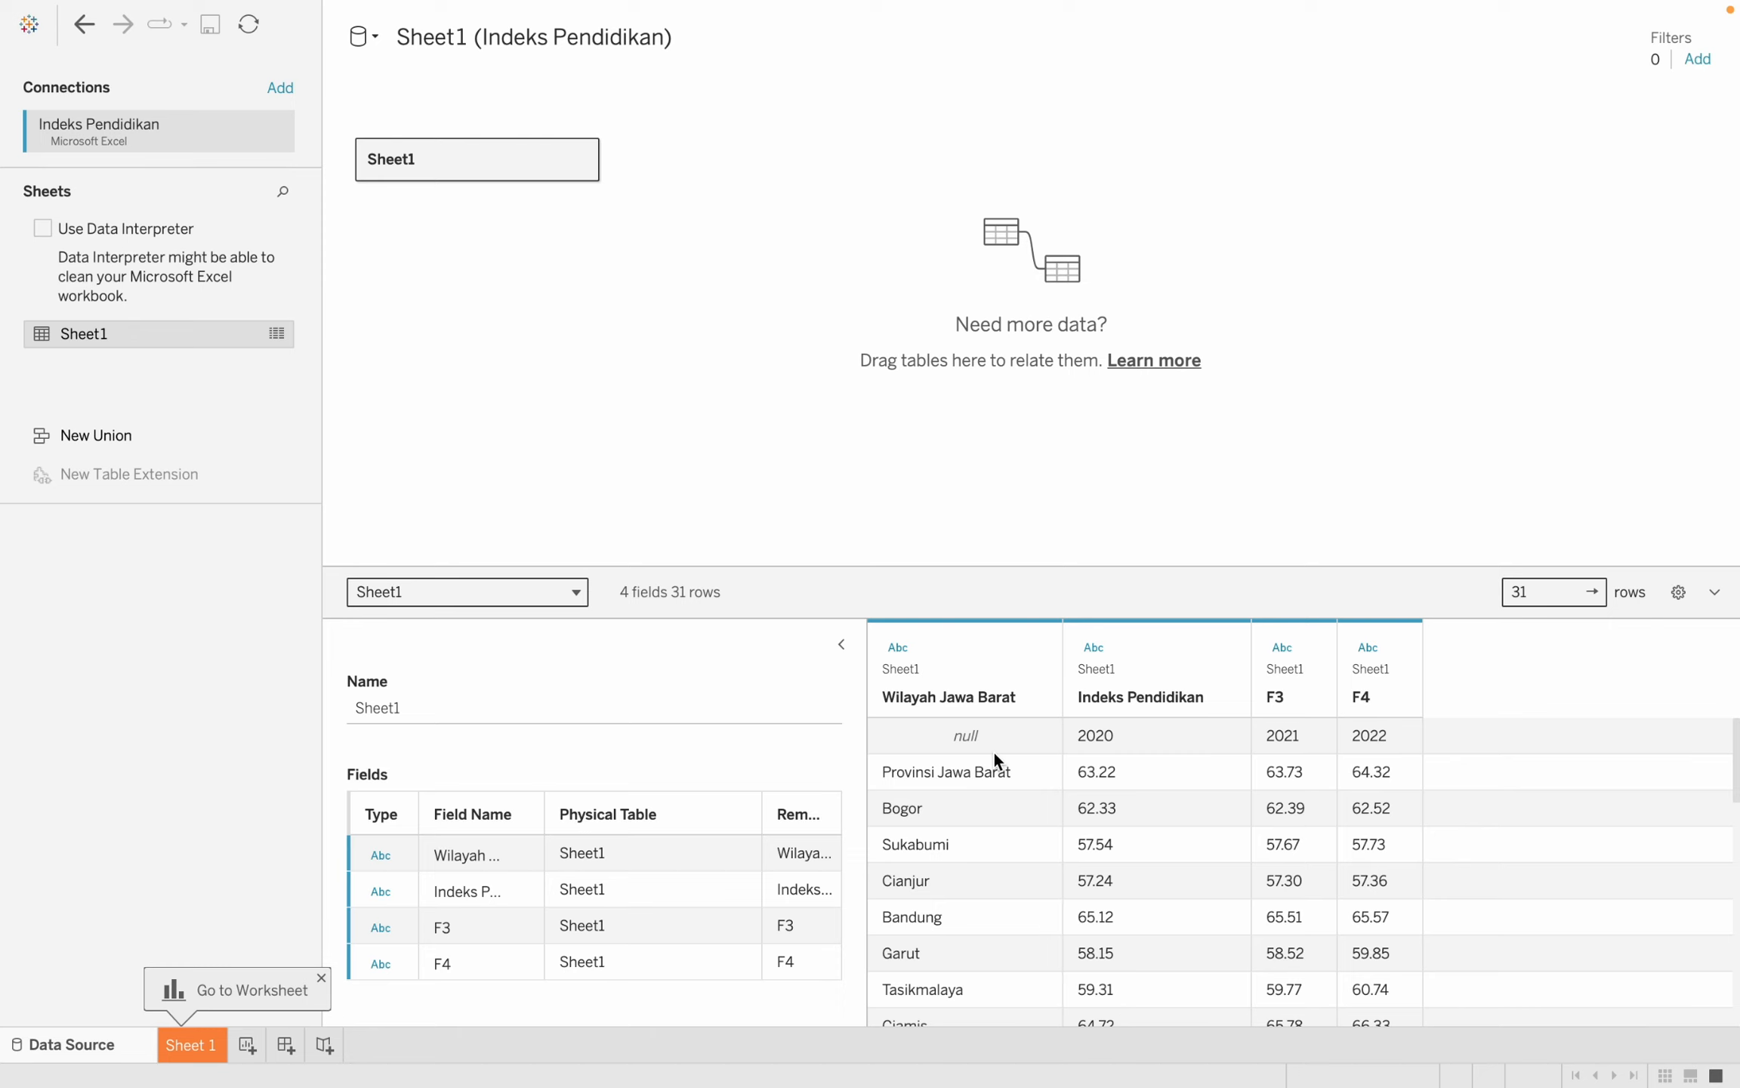
scroll(1002, 857, down, 10)
scroll(1002, 852, up, 10)
scroll(1023, 844, down, 10)
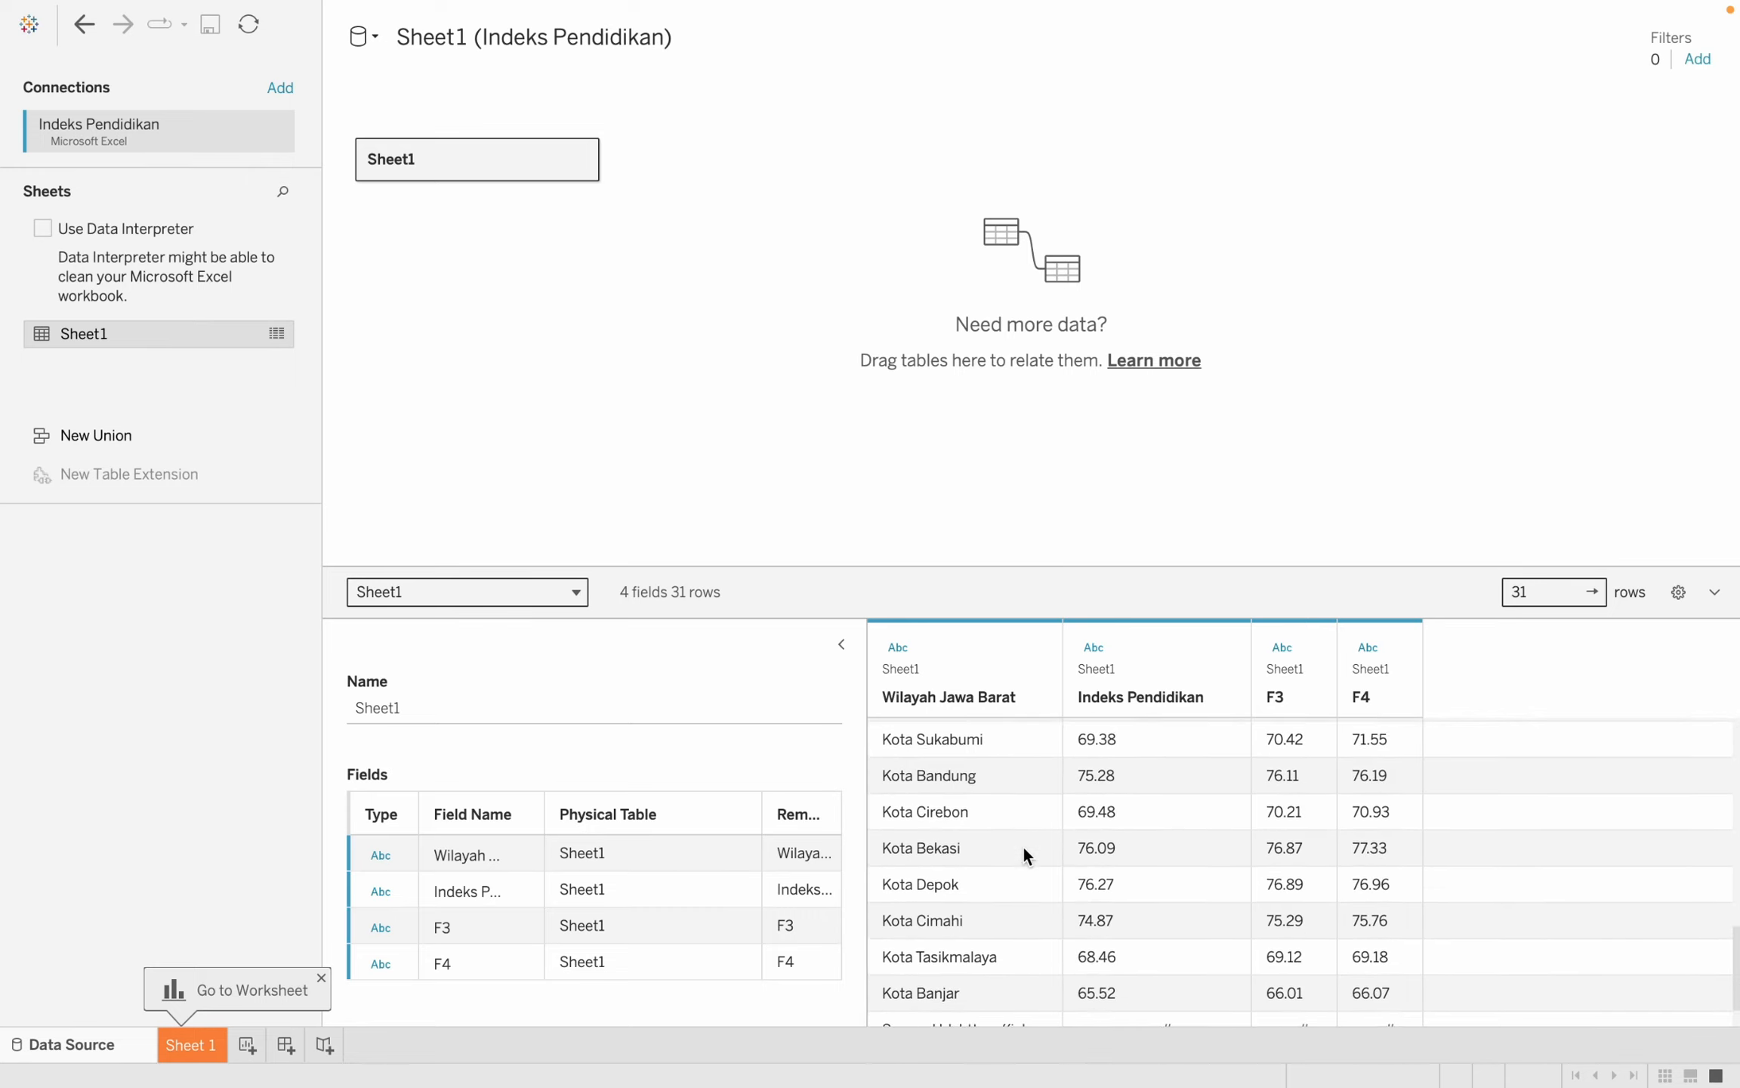
scroll(1023, 844, up, 10)
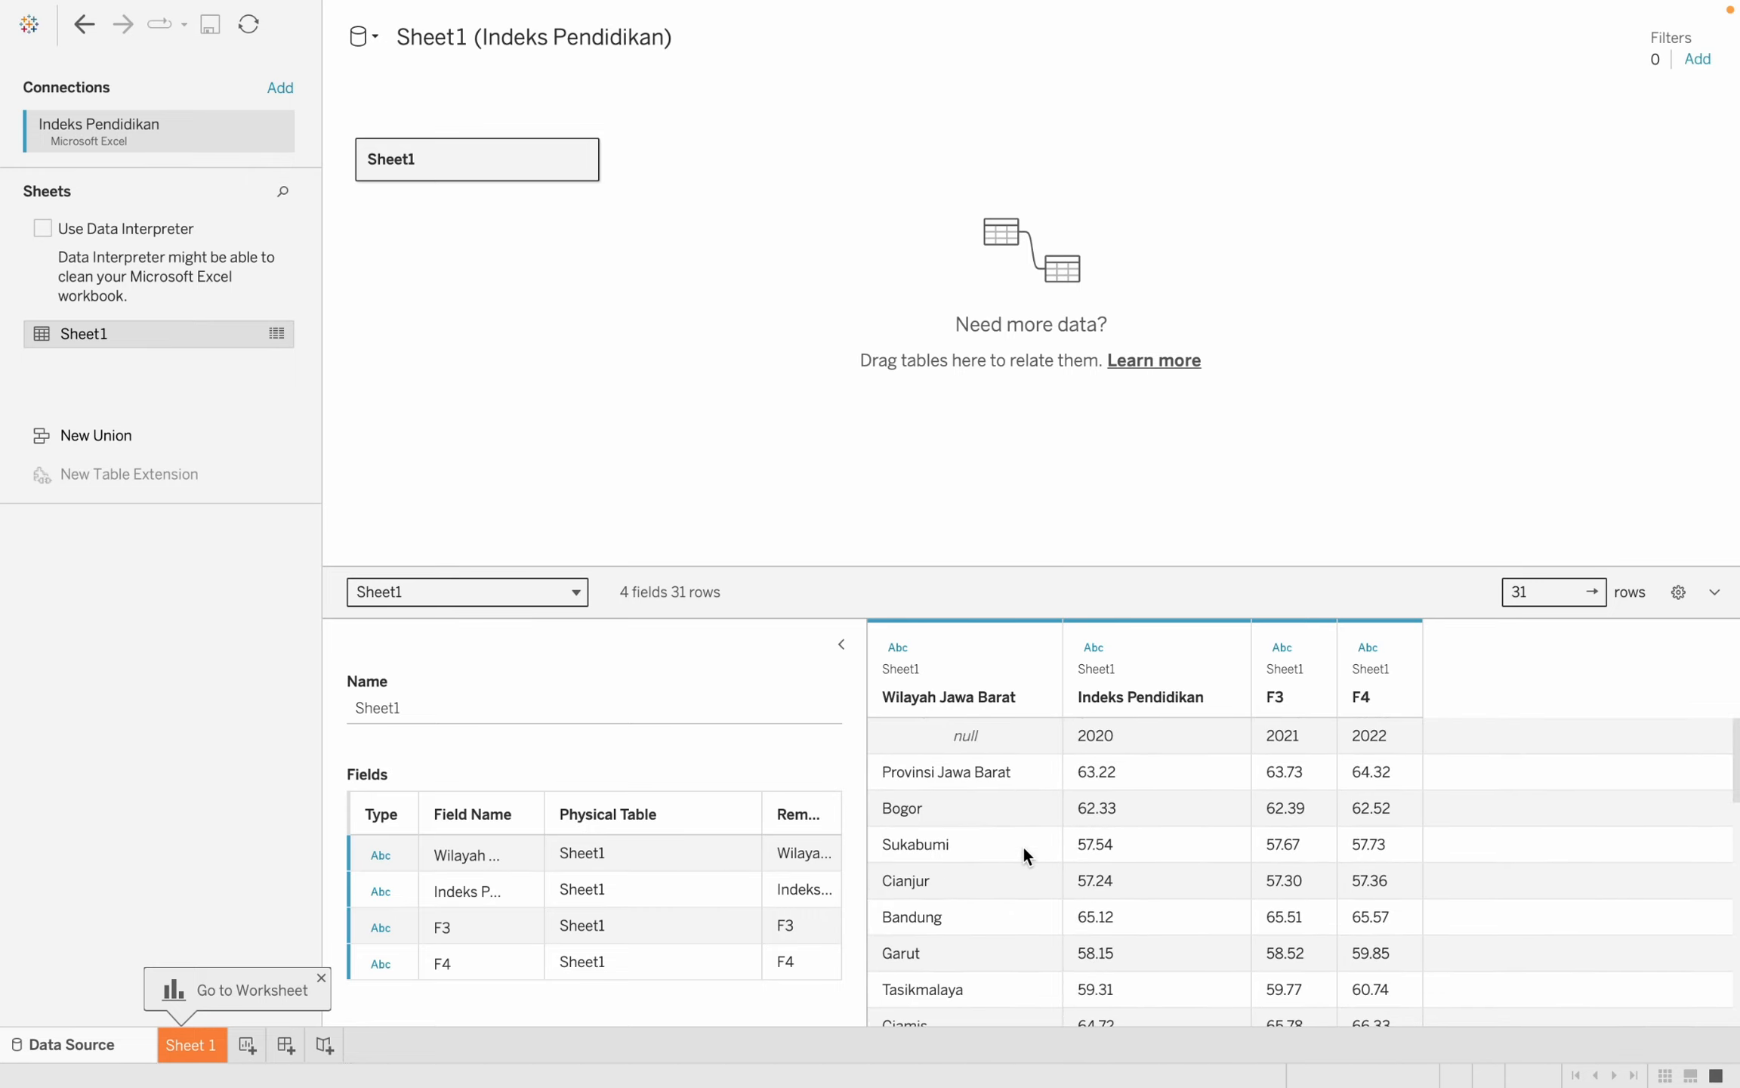
scroll(1012, 827, down, 3)
scroll(989, 800, up, 3)
click(42, 228)
click(42, 228)
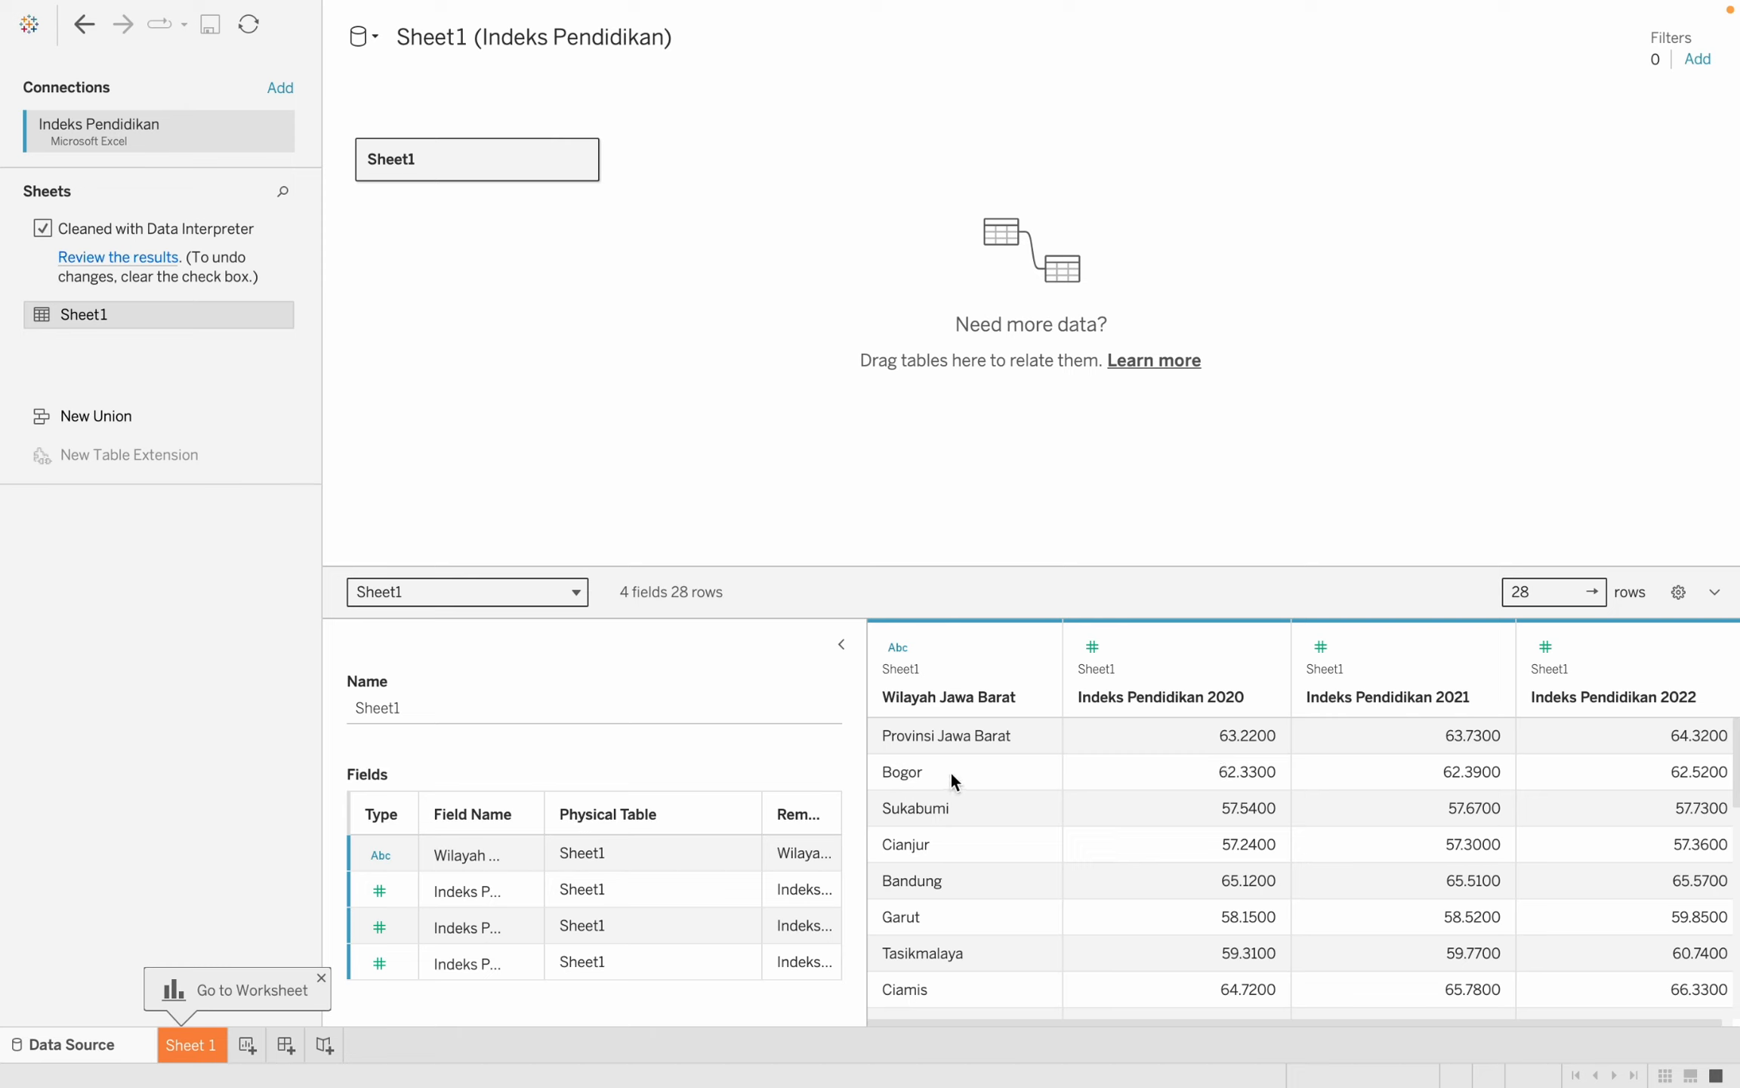
Examine how region names are written in the Wilayah Jawa Barat column of the cleaned sheet.
scroll(957, 774, down, 5)
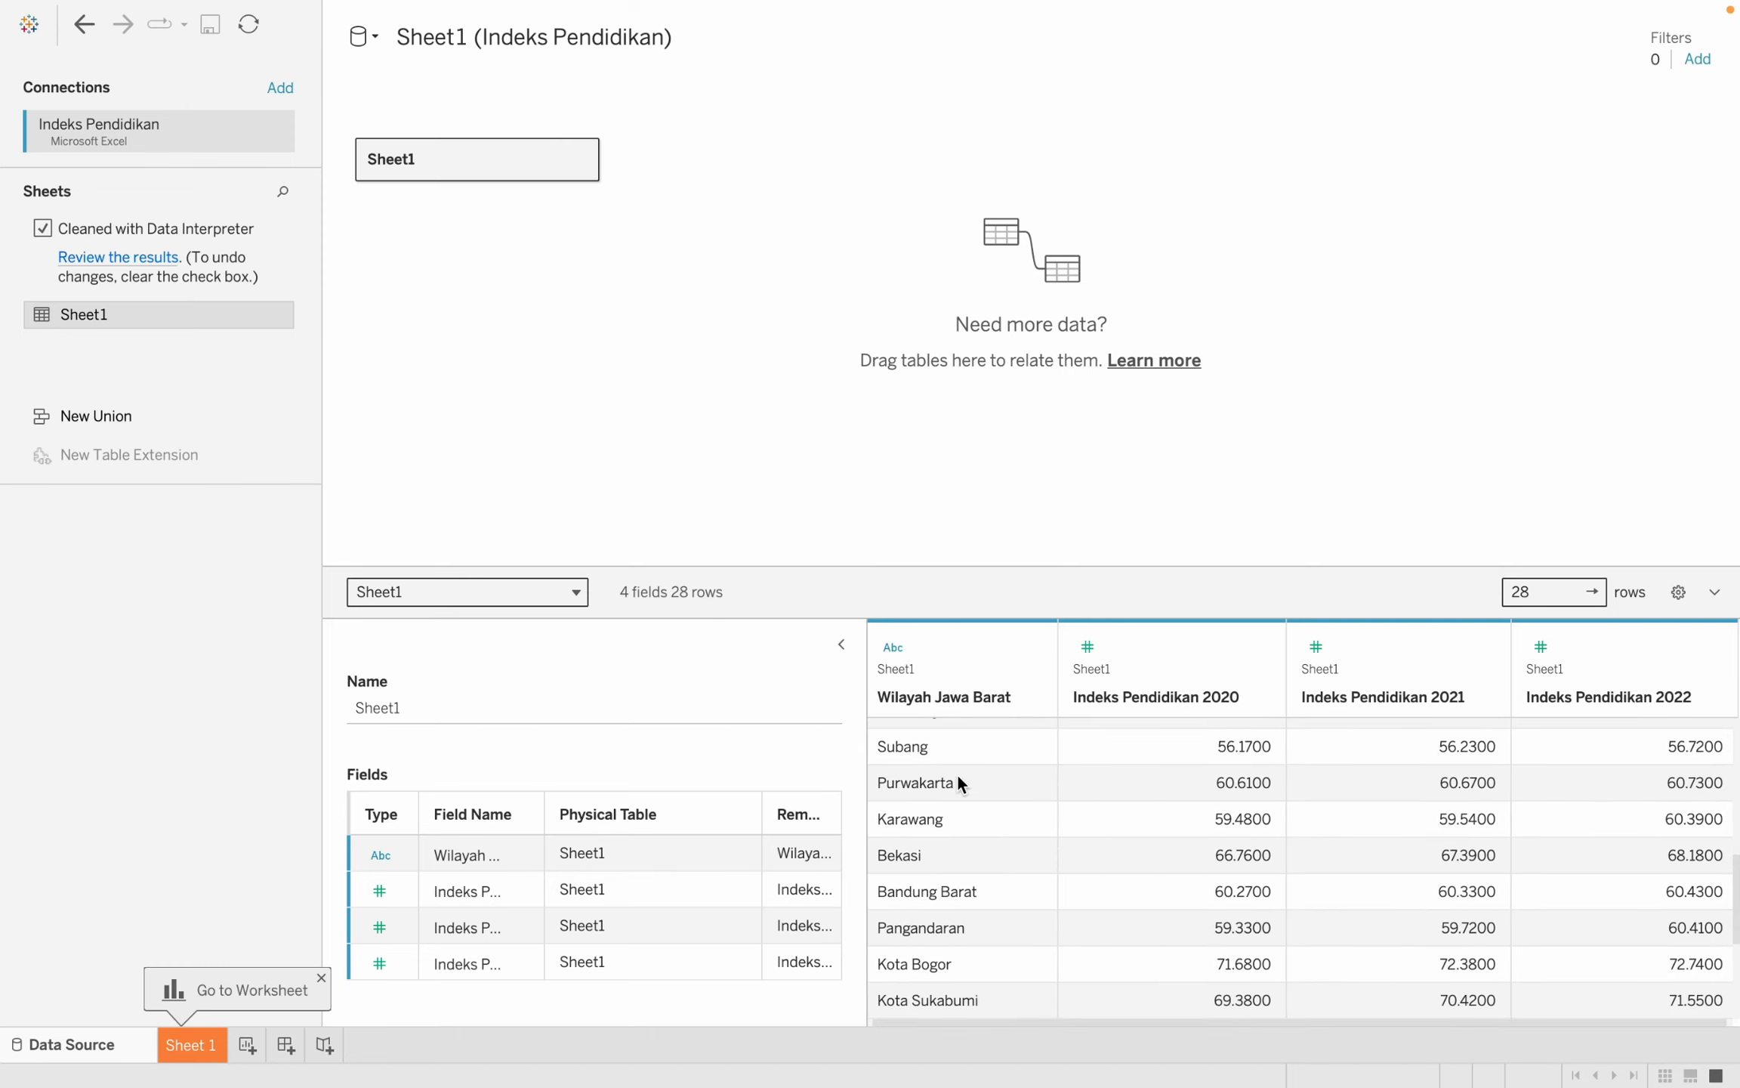
scroll(957, 772, down, 2)
scroll(957, 775, down, 2)
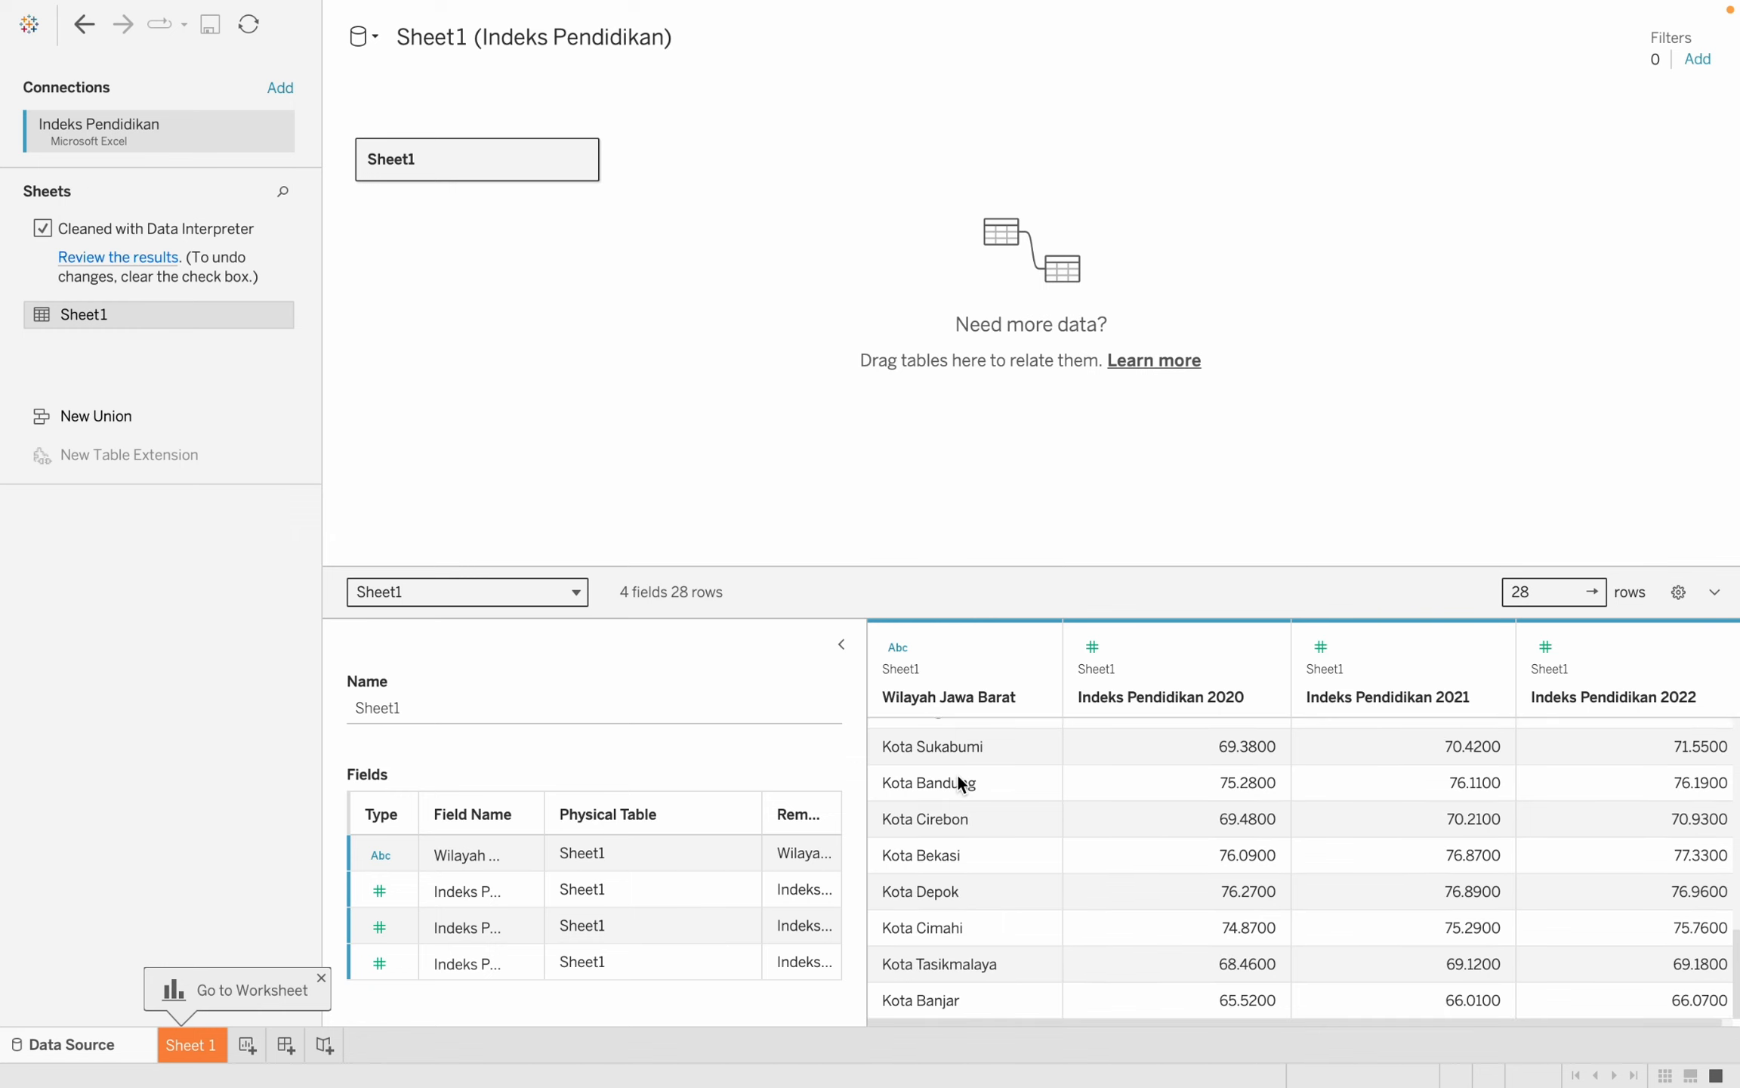
scroll(957, 774, up, 10)
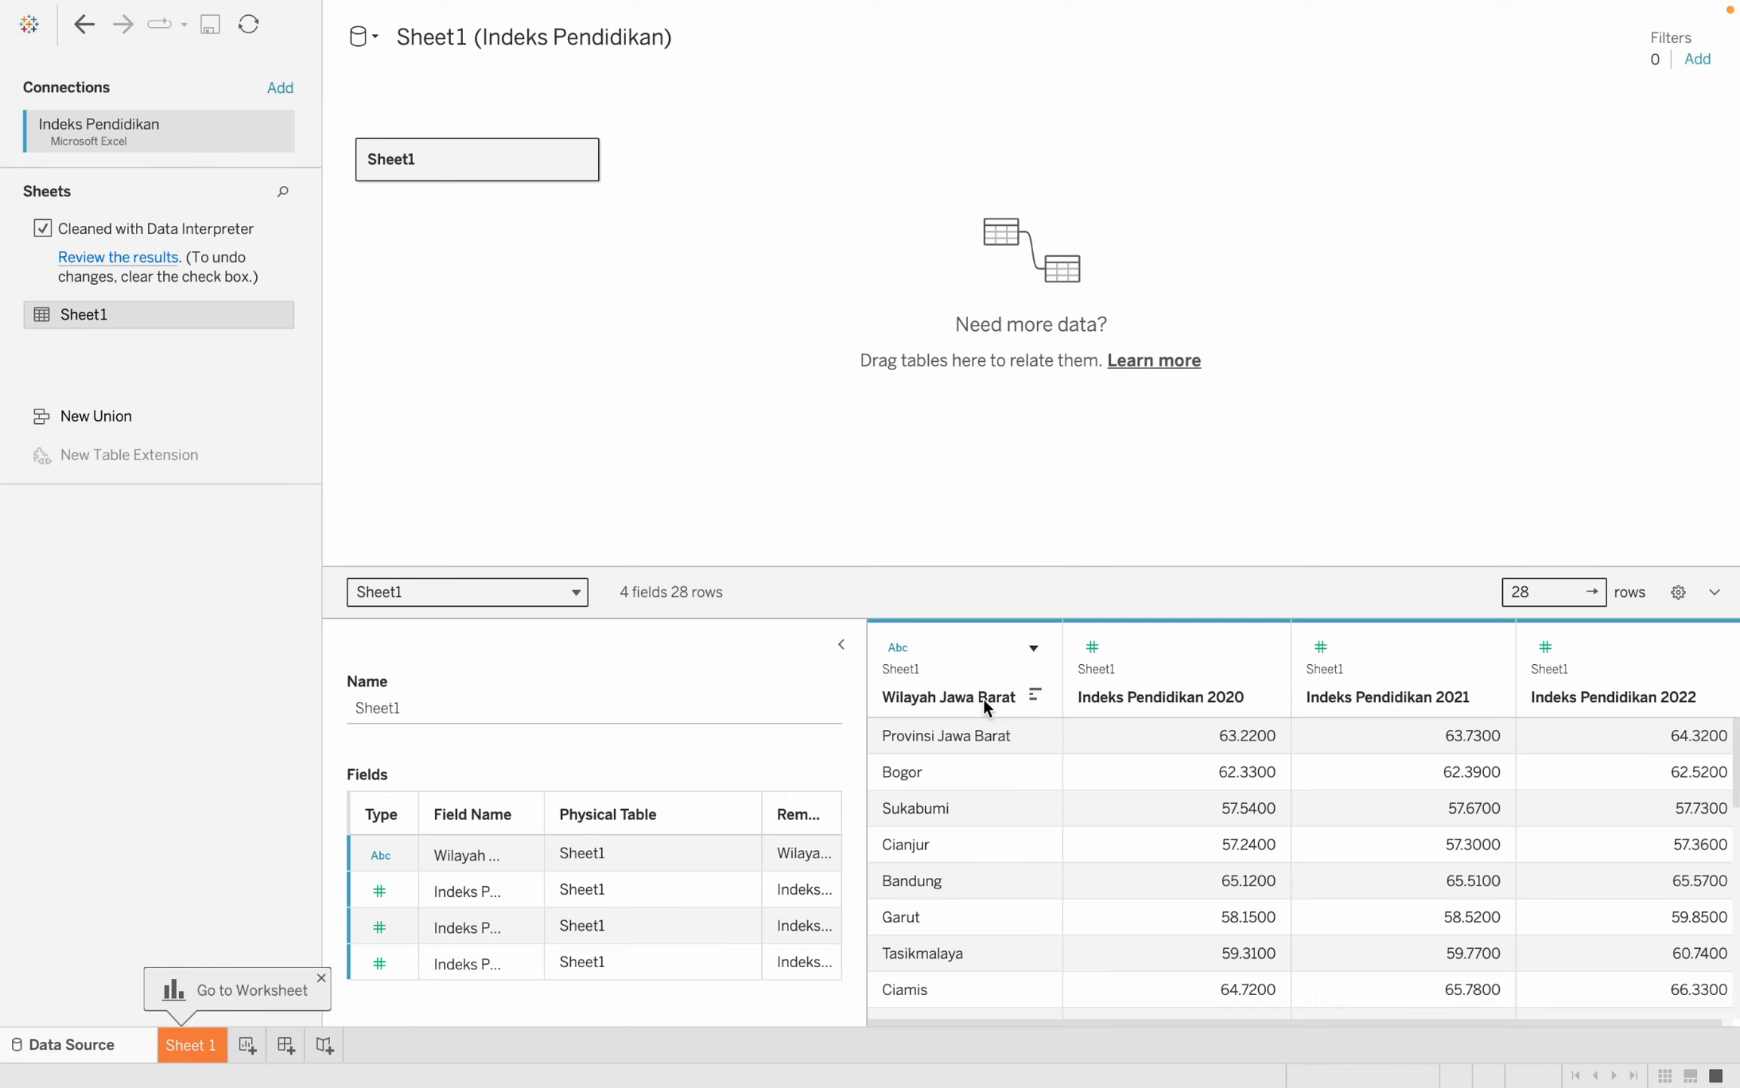
scroll(990, 844, down, 7)
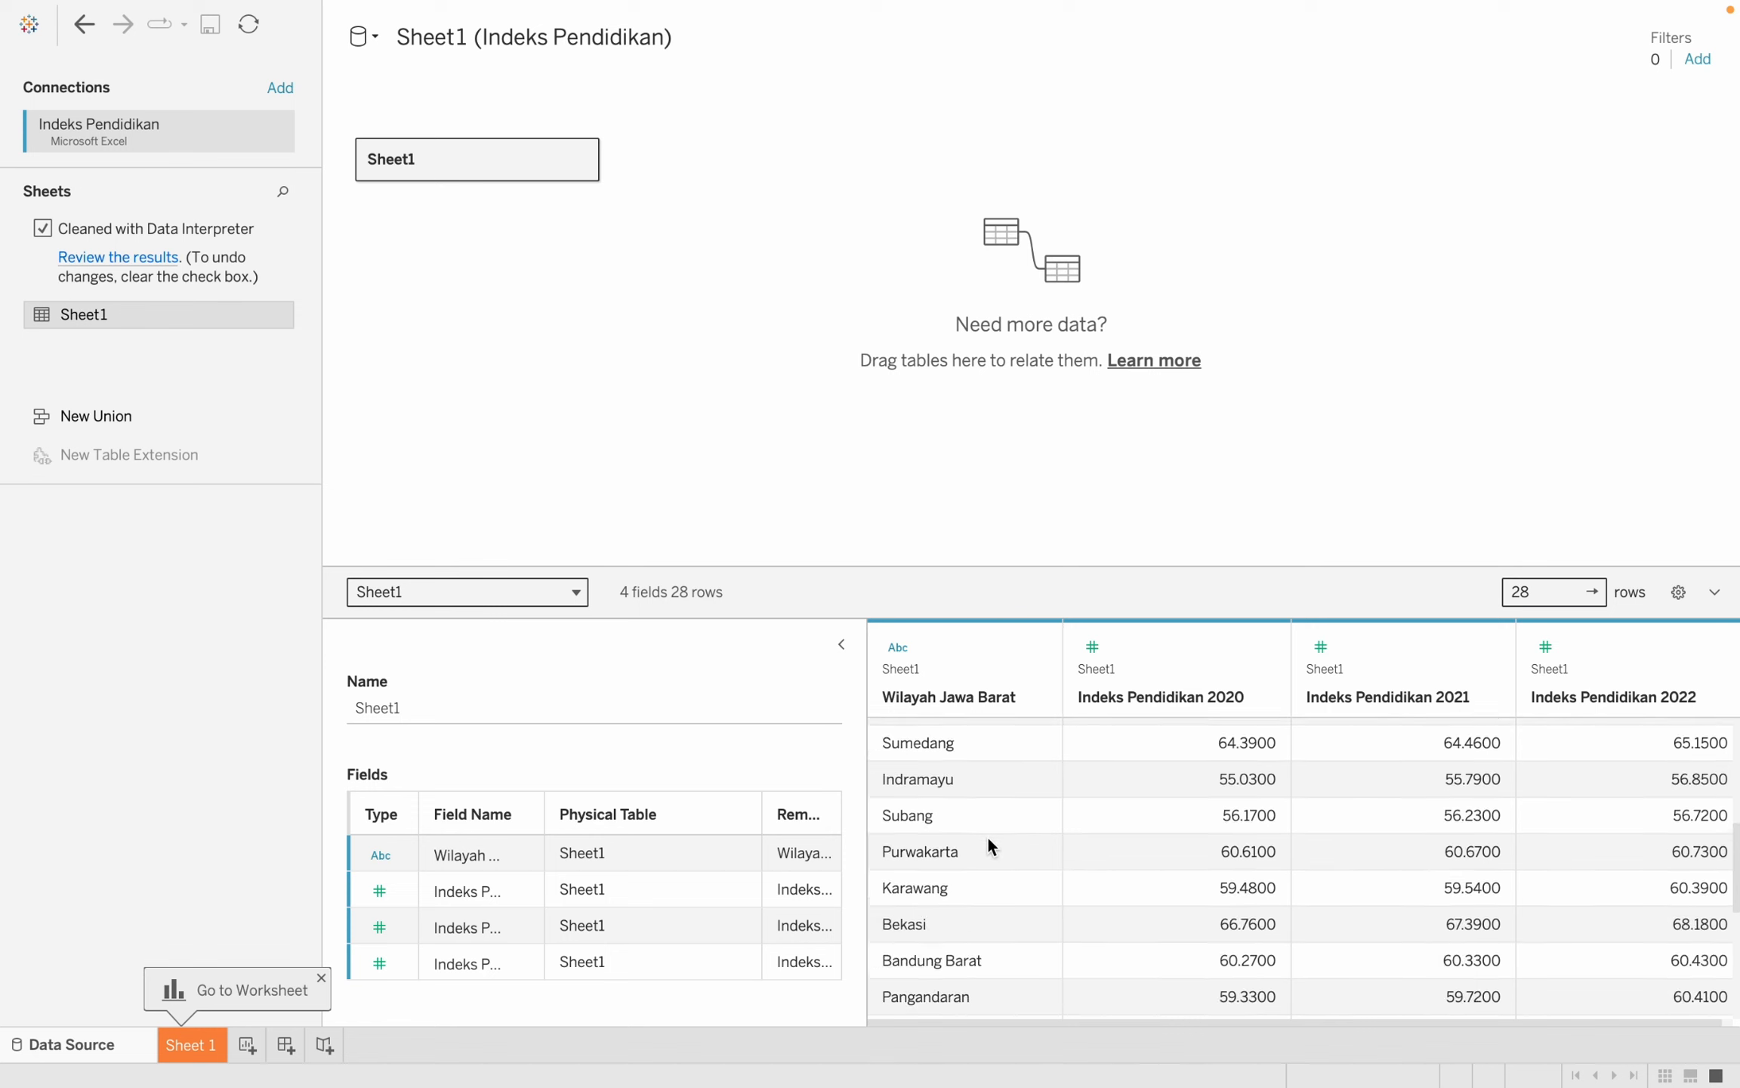
scroll(989, 840, up, 7)
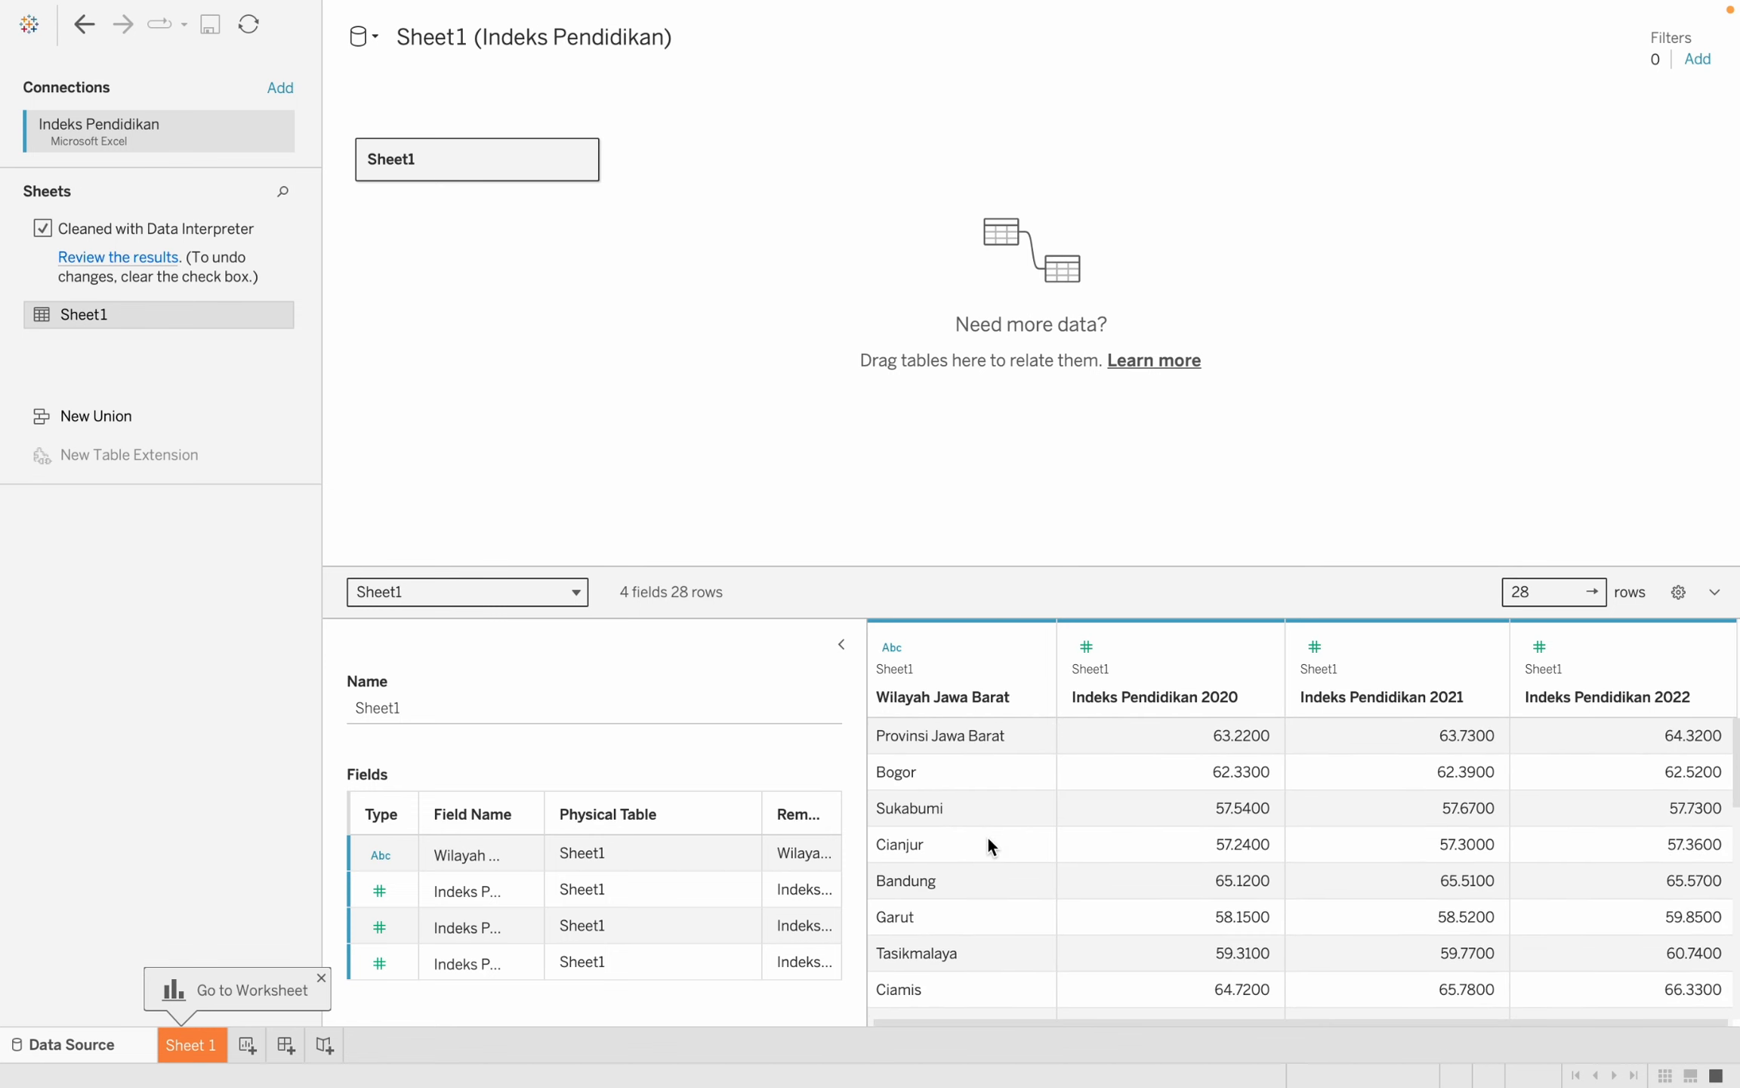
scroll(987, 834, down, 1)
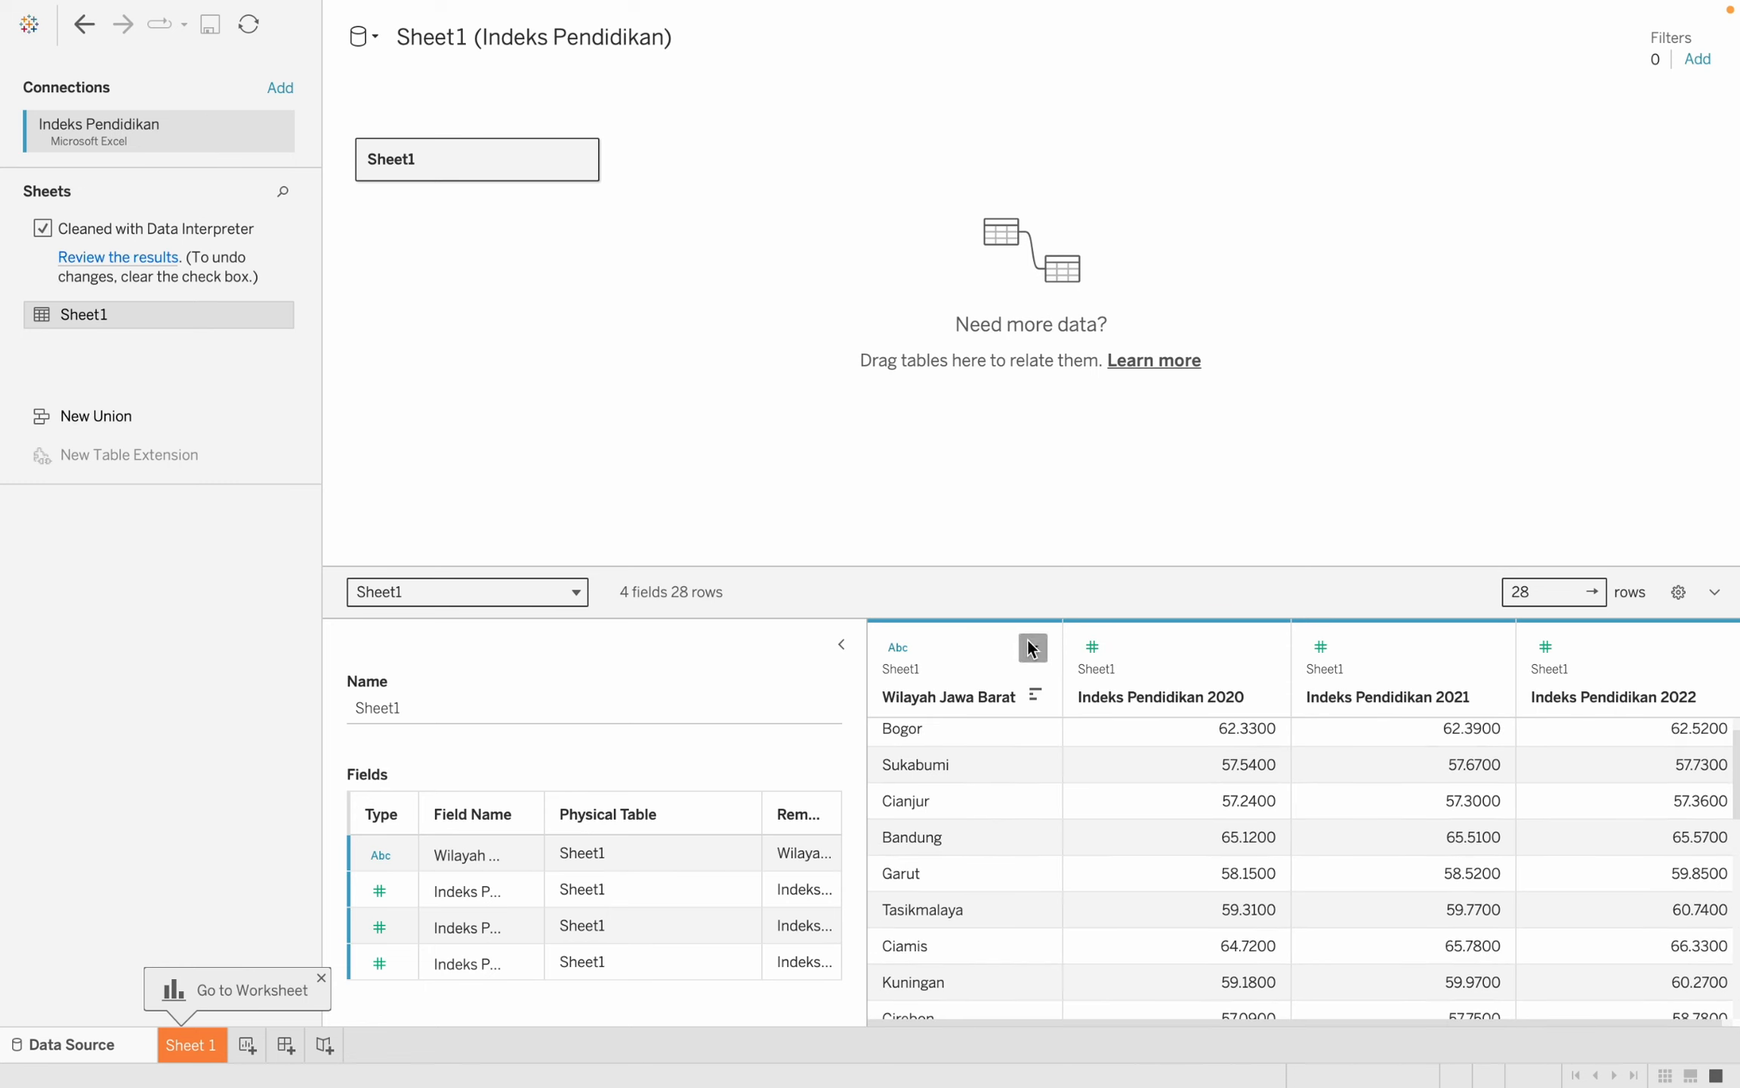
Start a calculated field Kabupaten/Kota from Wilayah Jawa Barat, with an IF LEFT/FIND formula uppercasing [Kota] and prefixing 'Kabupaten ' when the first word isn't 'Kota'.
click(1032, 643)
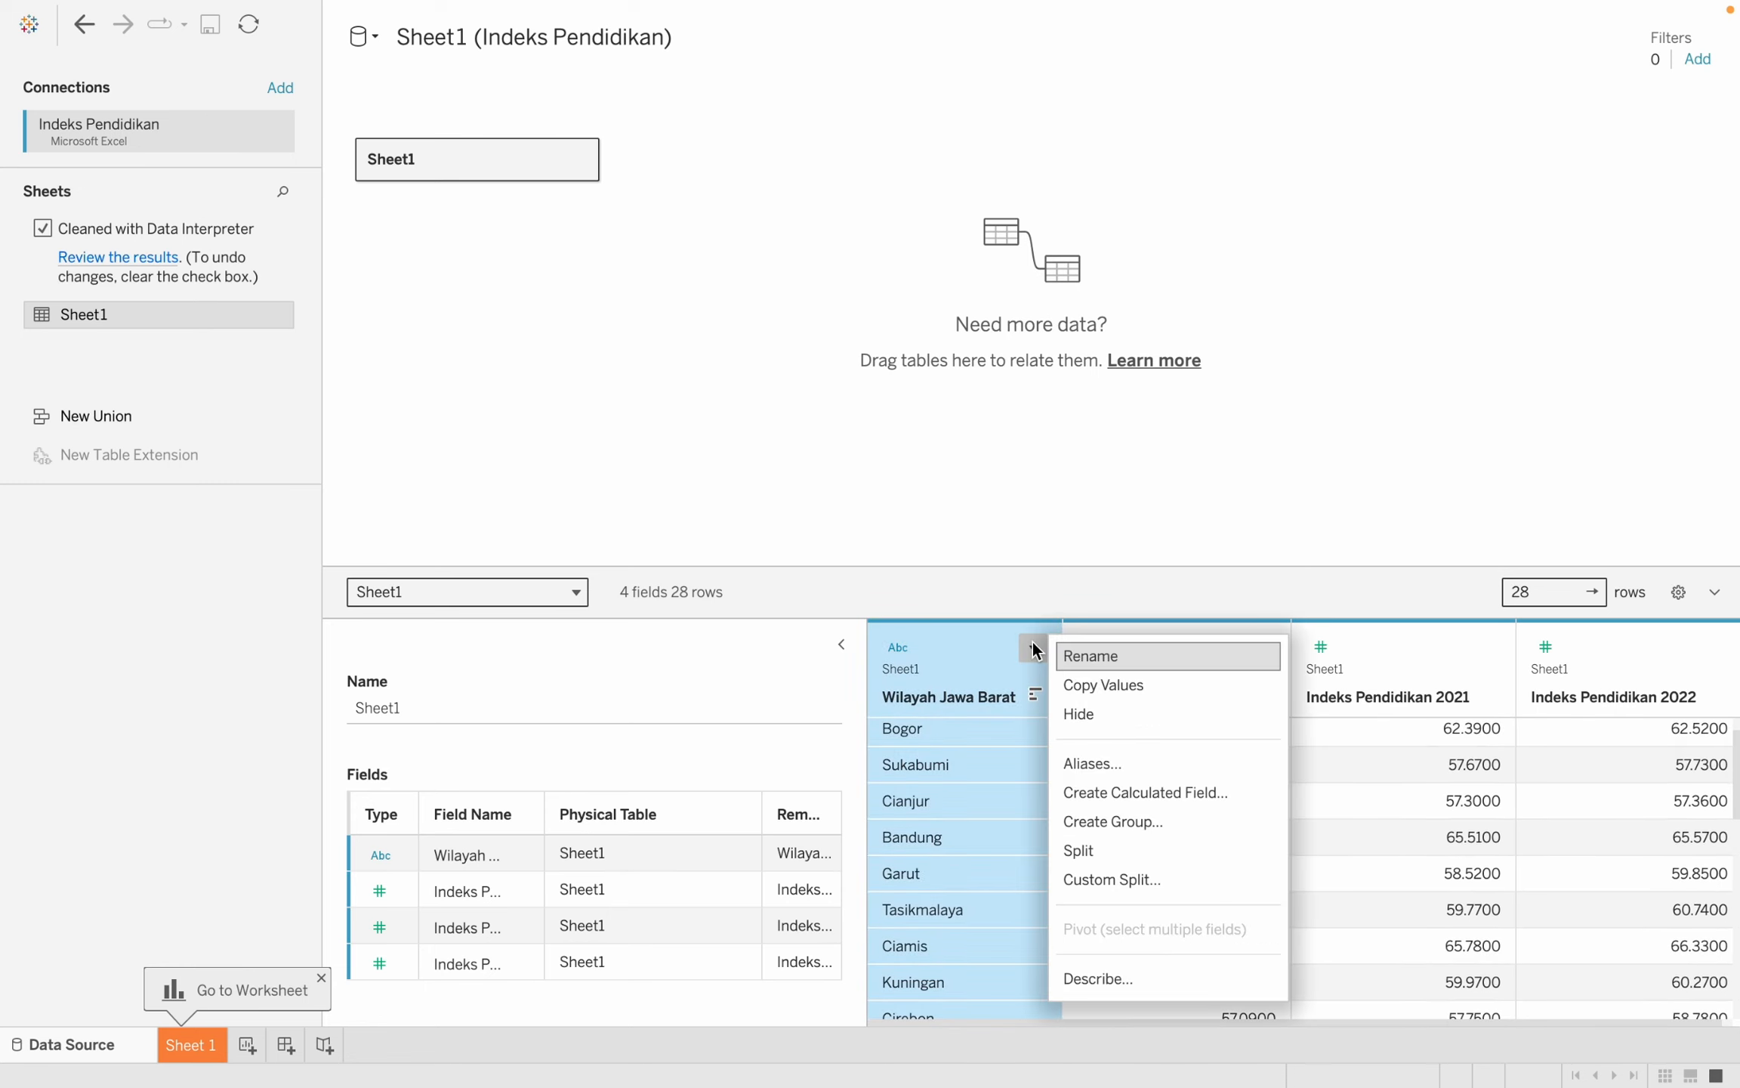
click(1093, 792)
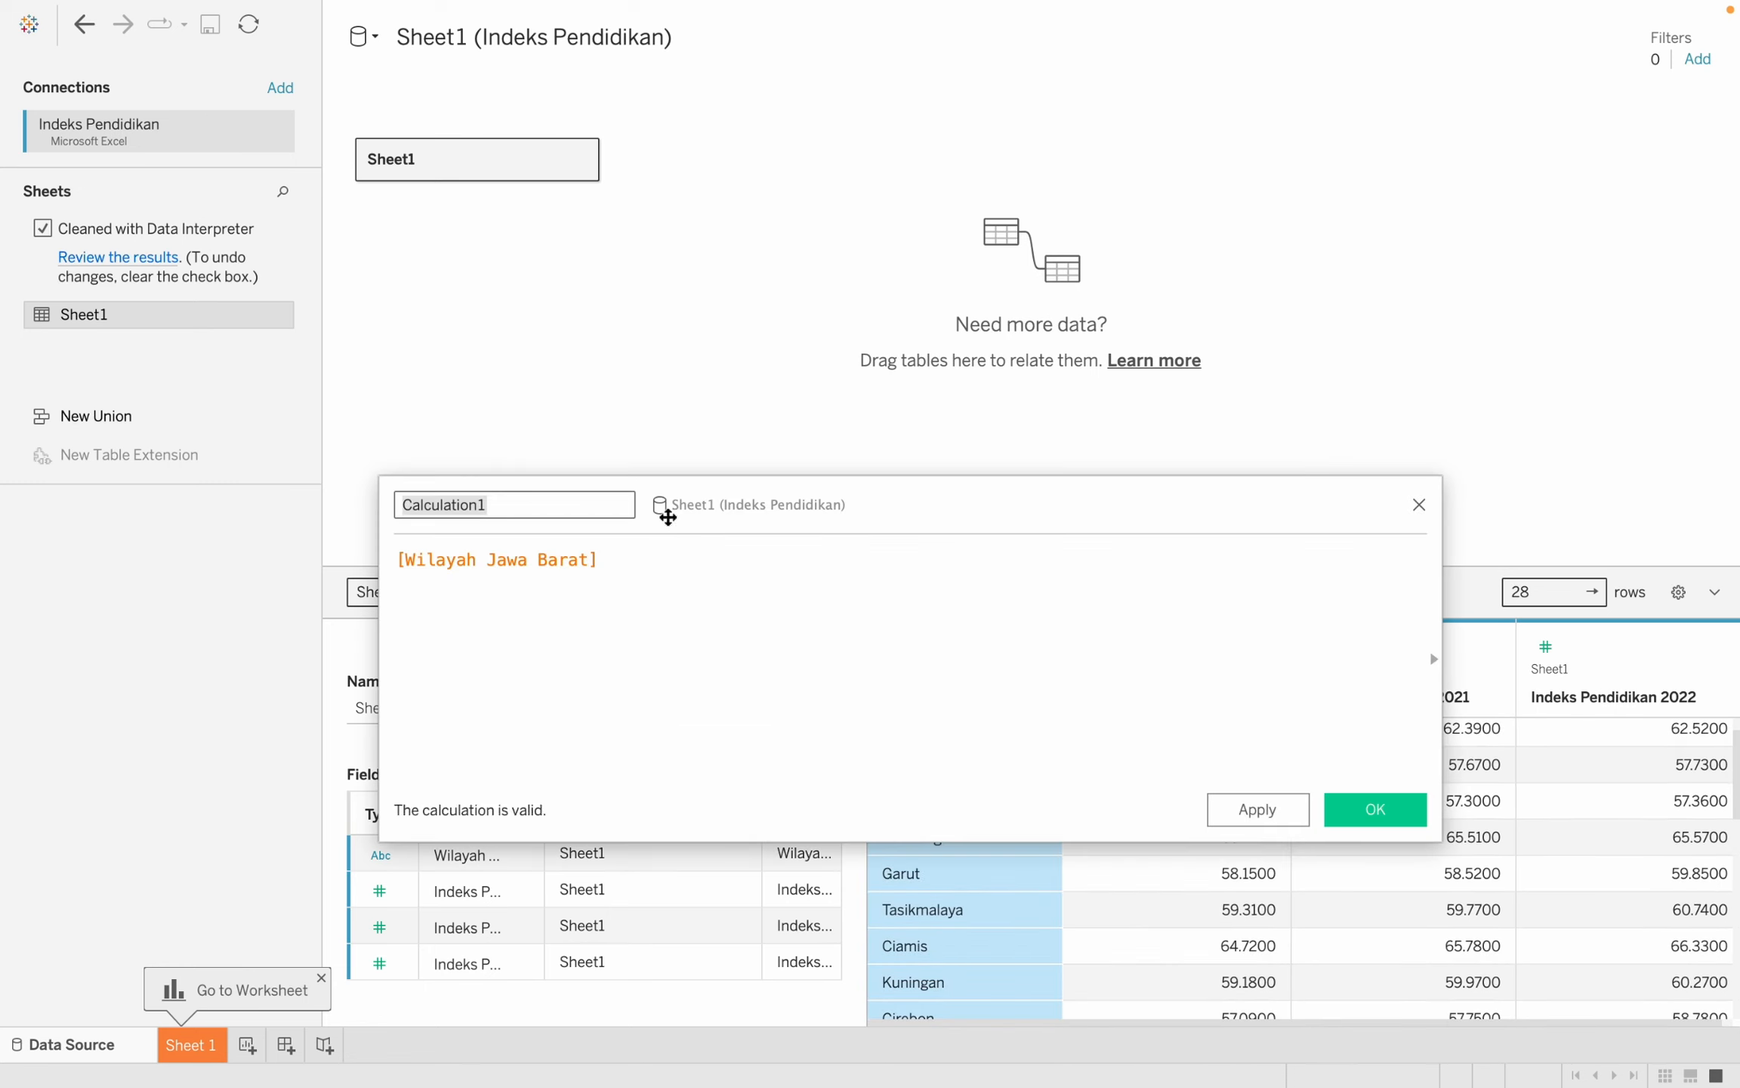
key(BackSpace)
text(Kabupaten/Kota)
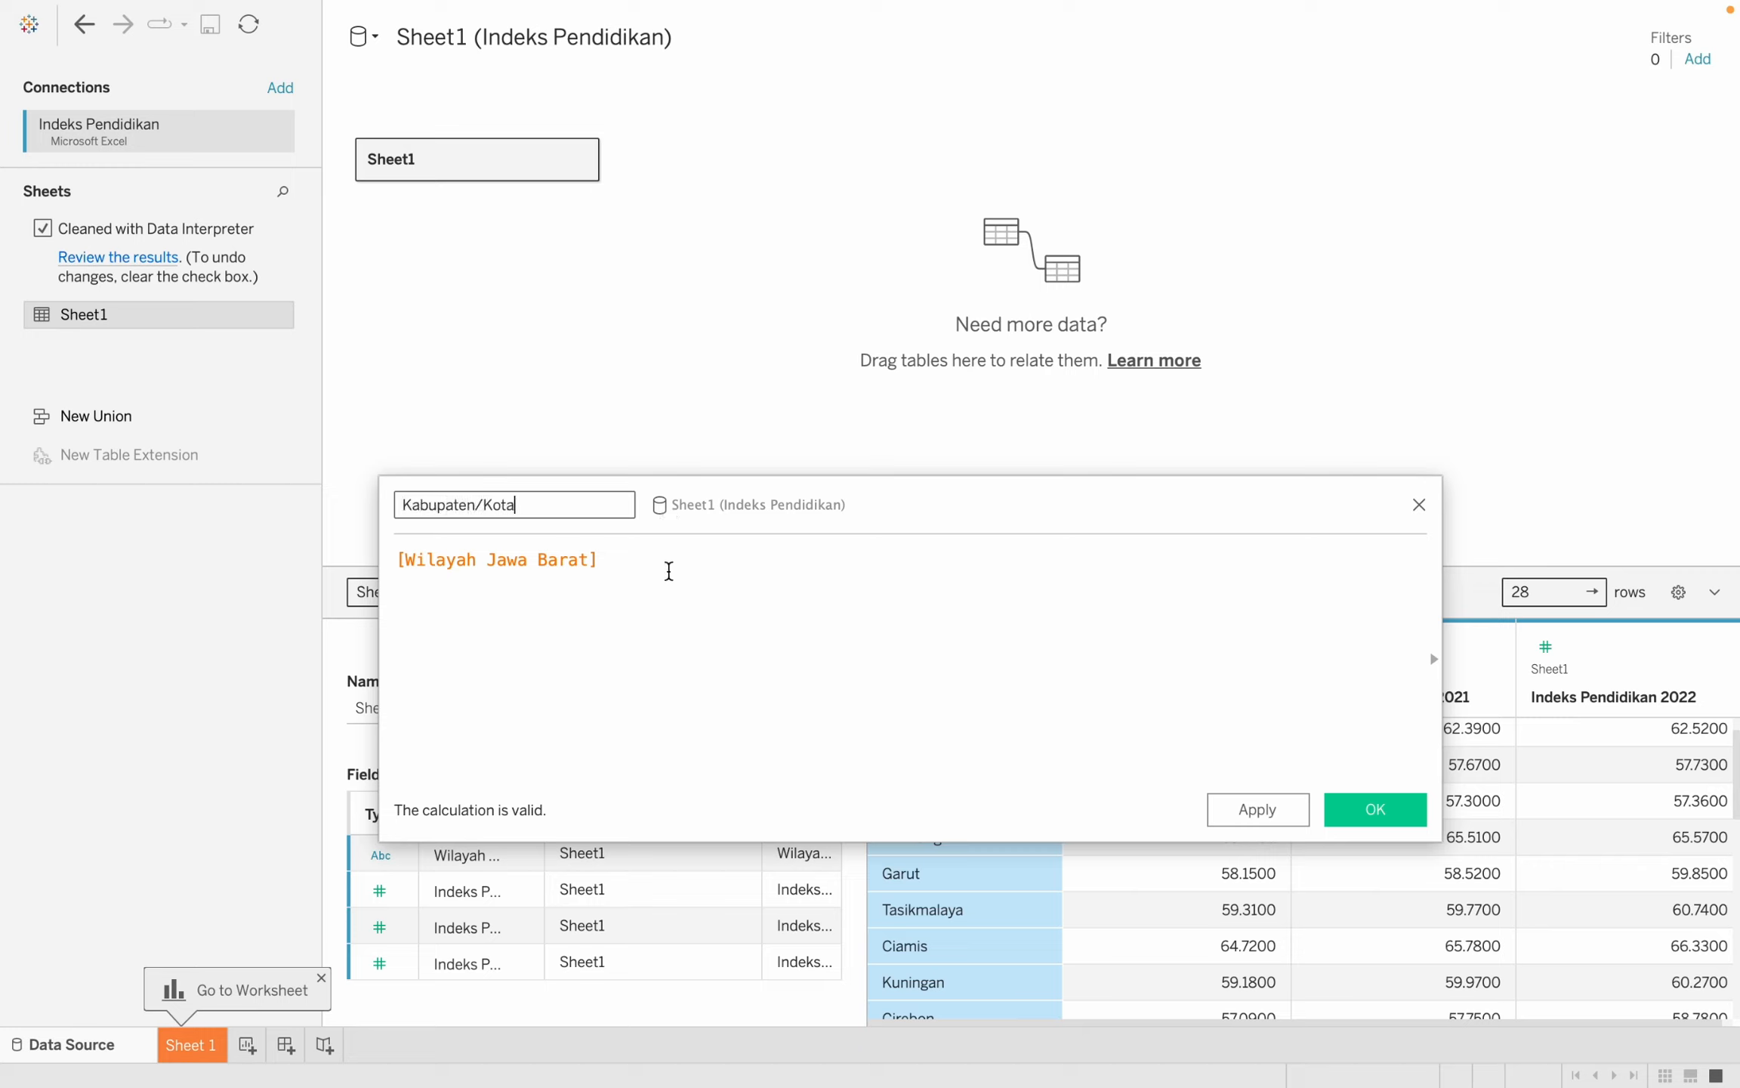
click(668, 570)
key(ctrl+a)
key(BackSpace)
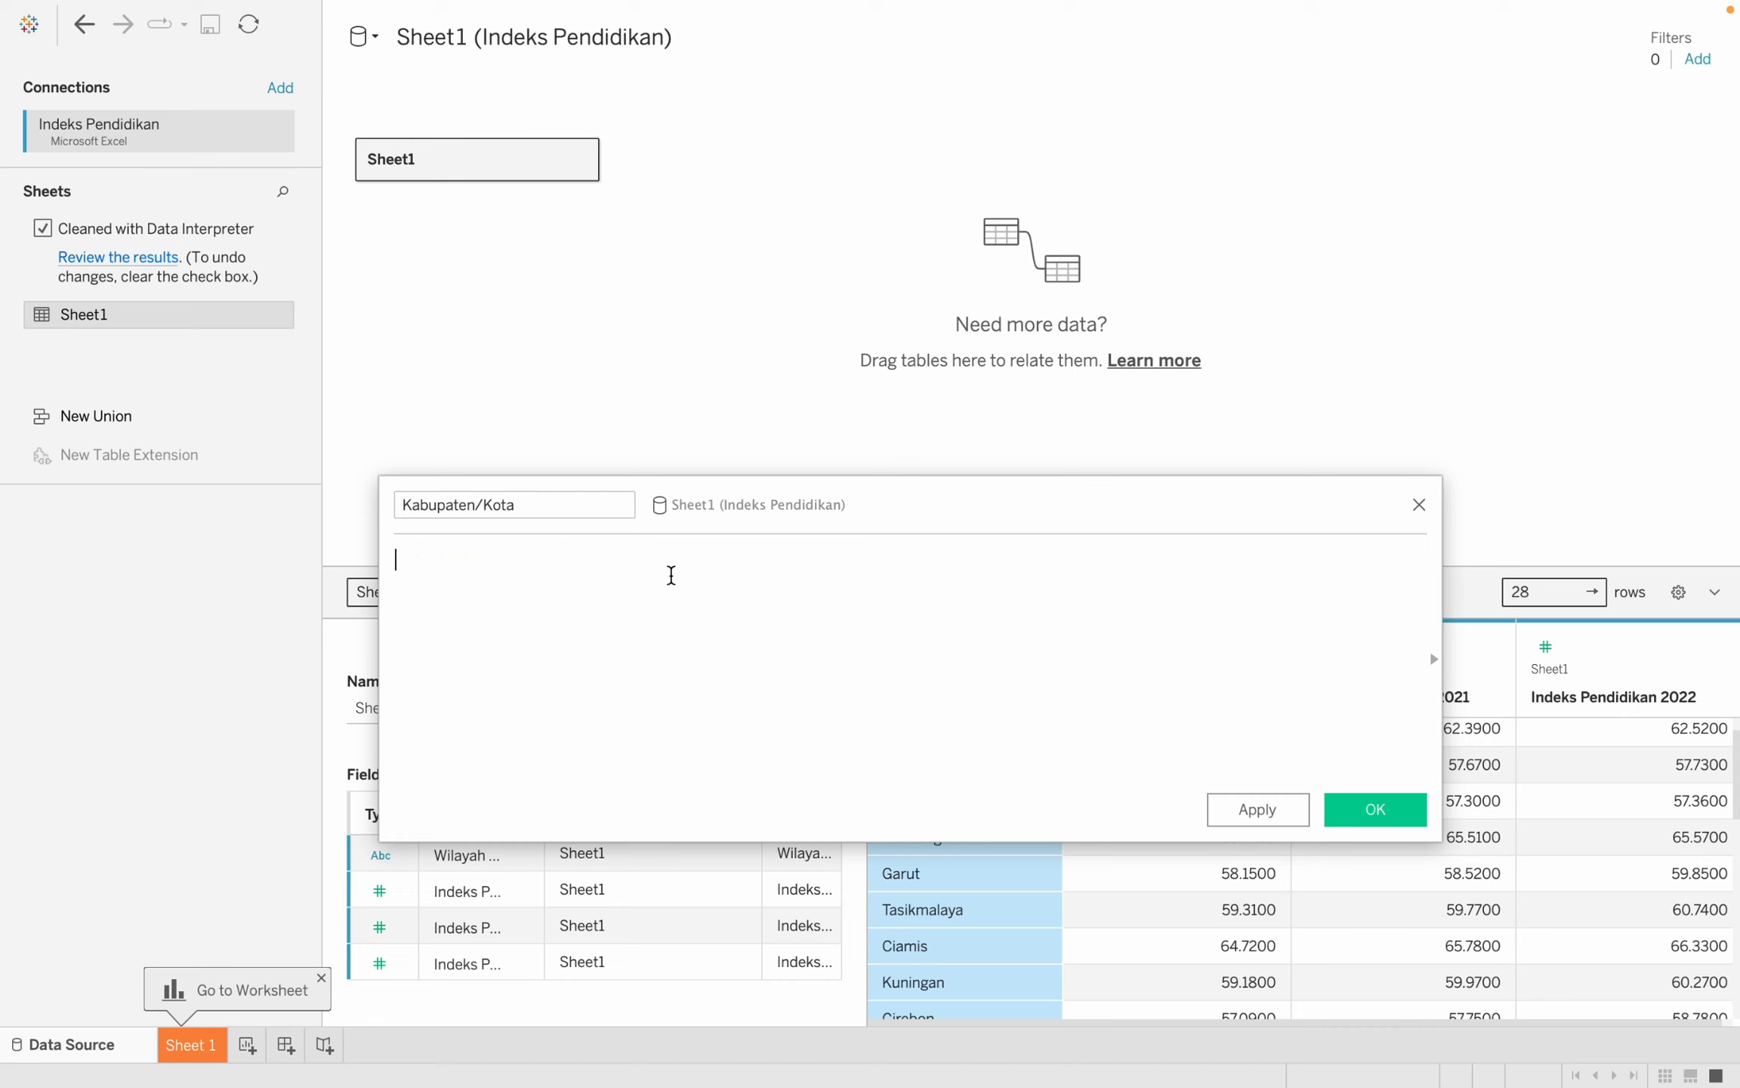
text(IF LEFT([Kota], FIND([Kota], " ")-1) = 'Kota' THEN     upper([Kota]) ELSE     upper('Kabupaten ' + [Kota]) END)
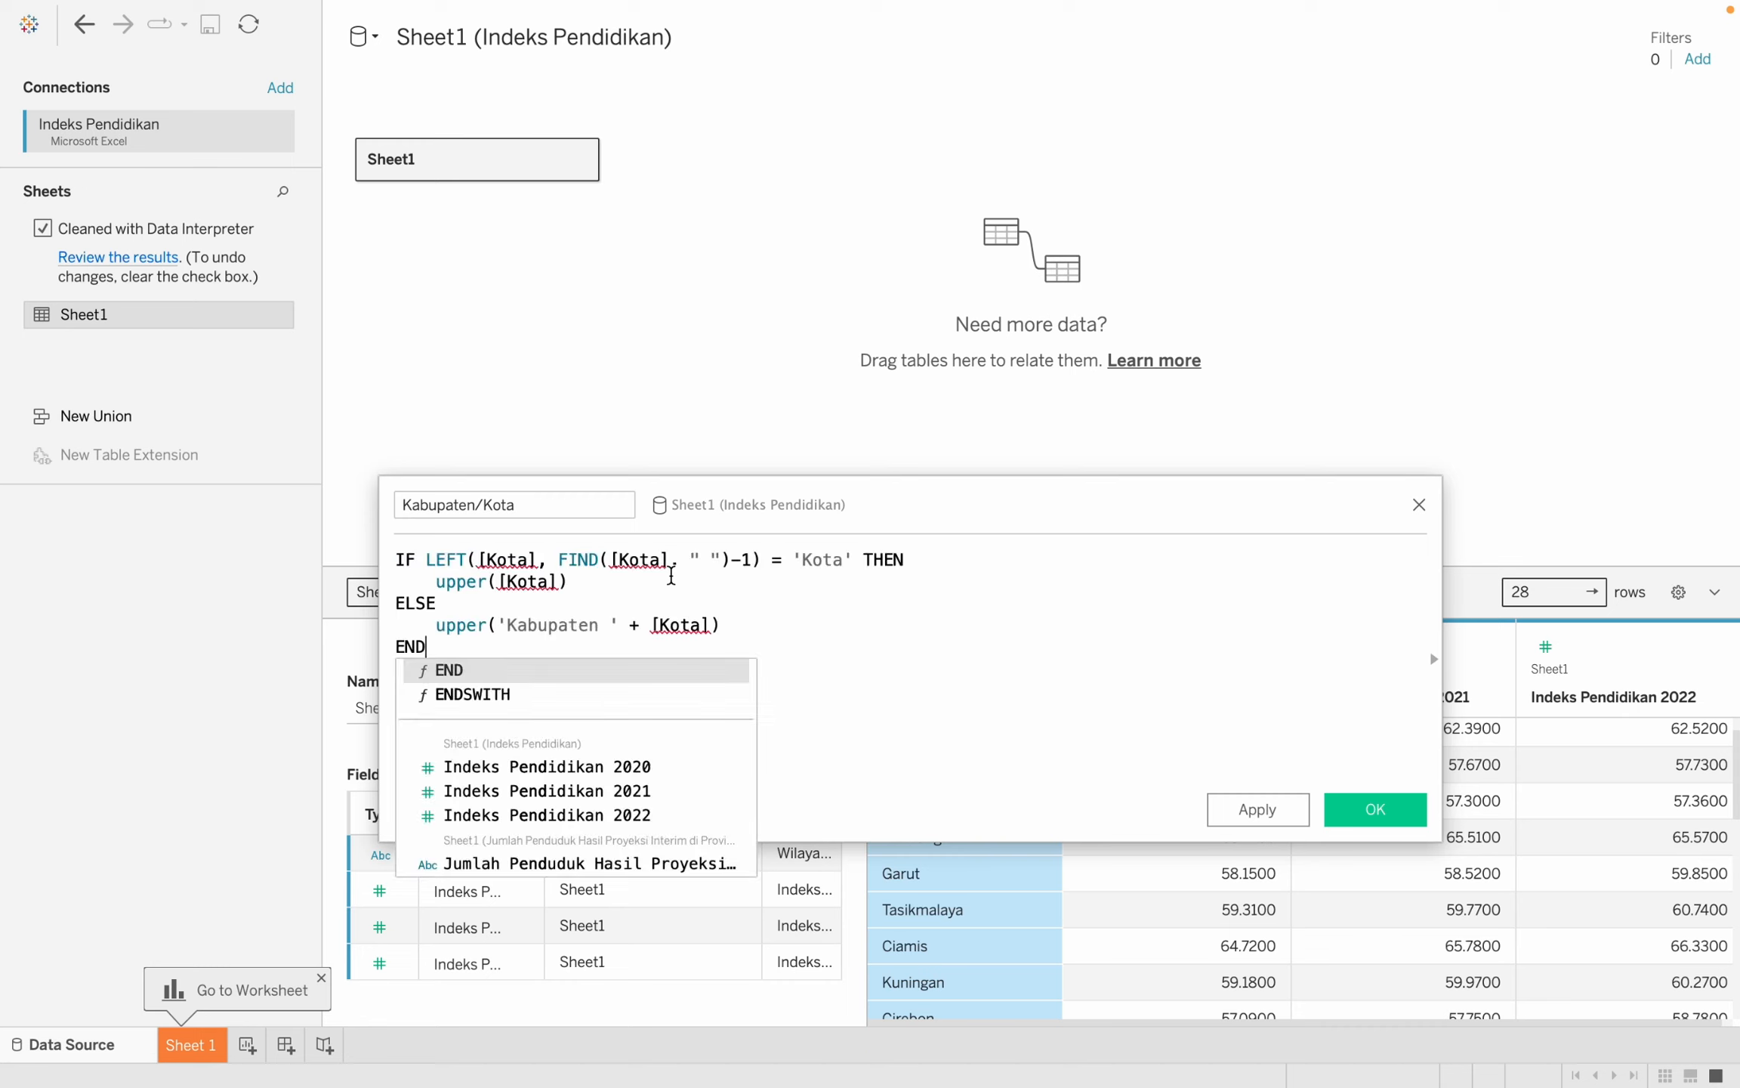
Replace [Kota] with [Wilayah Jawa Barat] in the formula's LEFT and FIND functions.
click(528, 557)
key(BackSpace)
key(BackSpace)
key(BackSpace)
key(BackSpace)
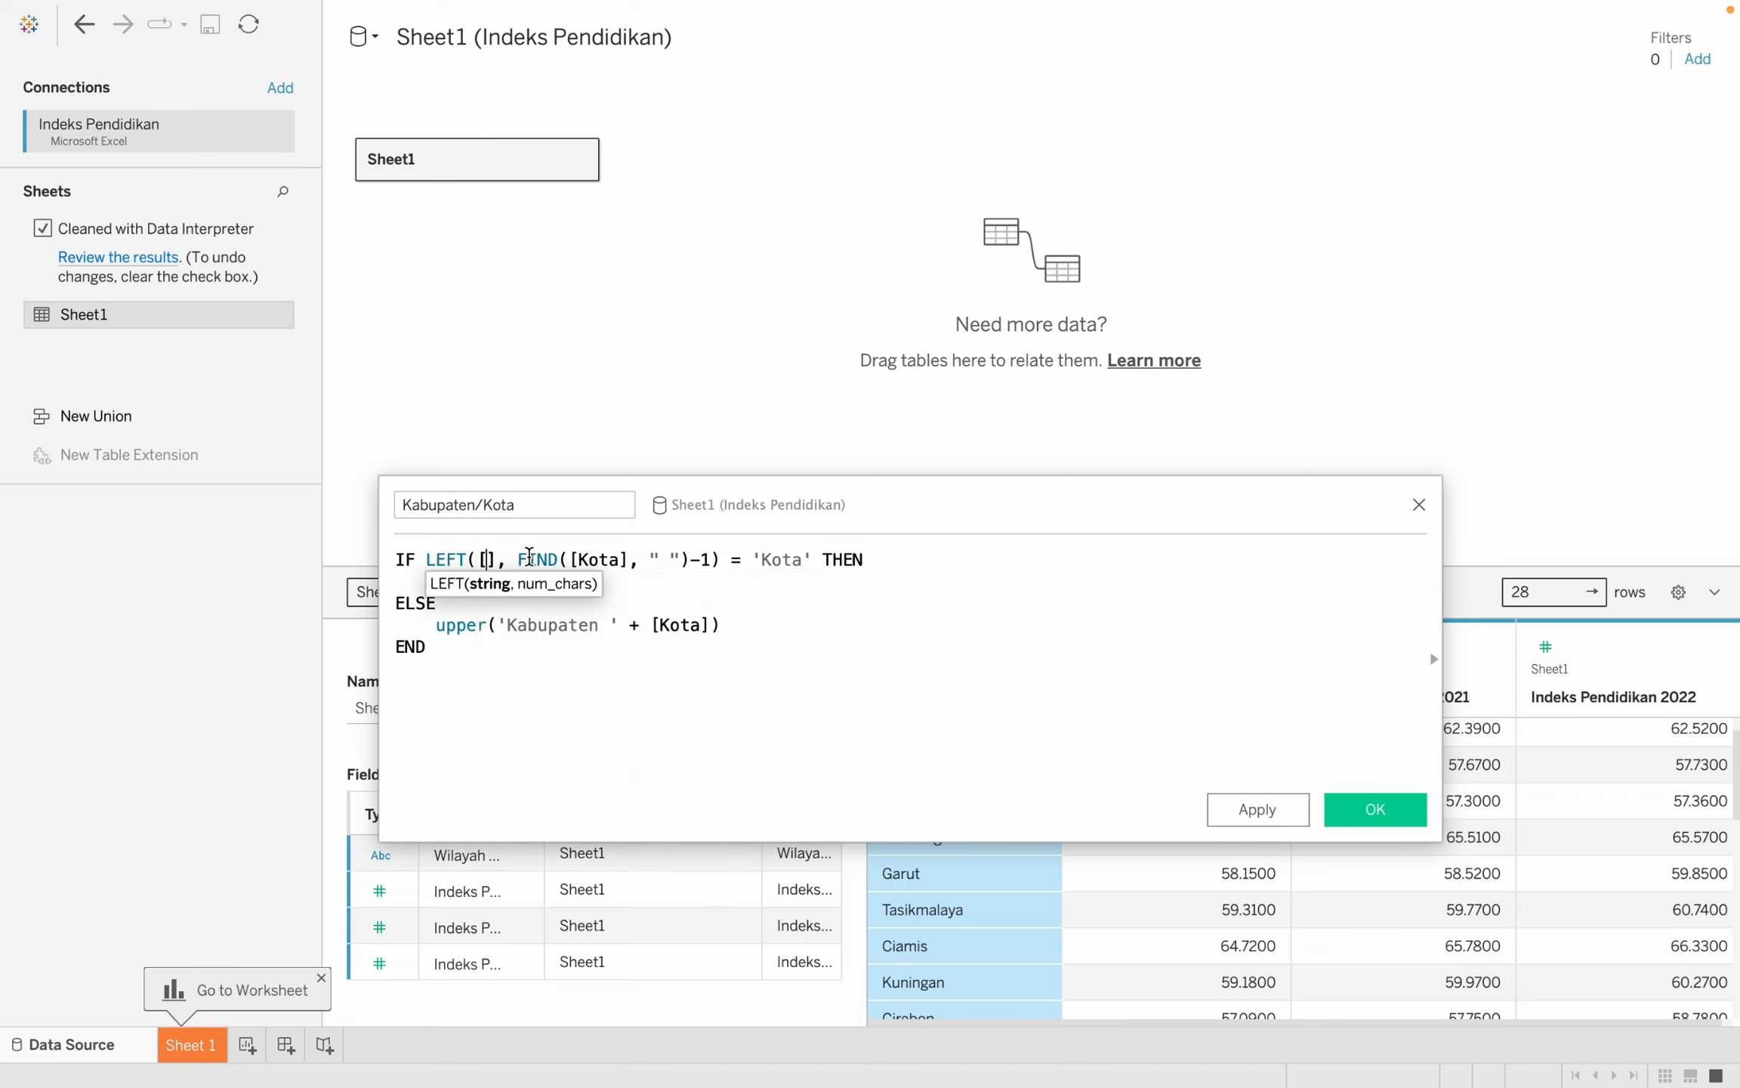
text(Wila)
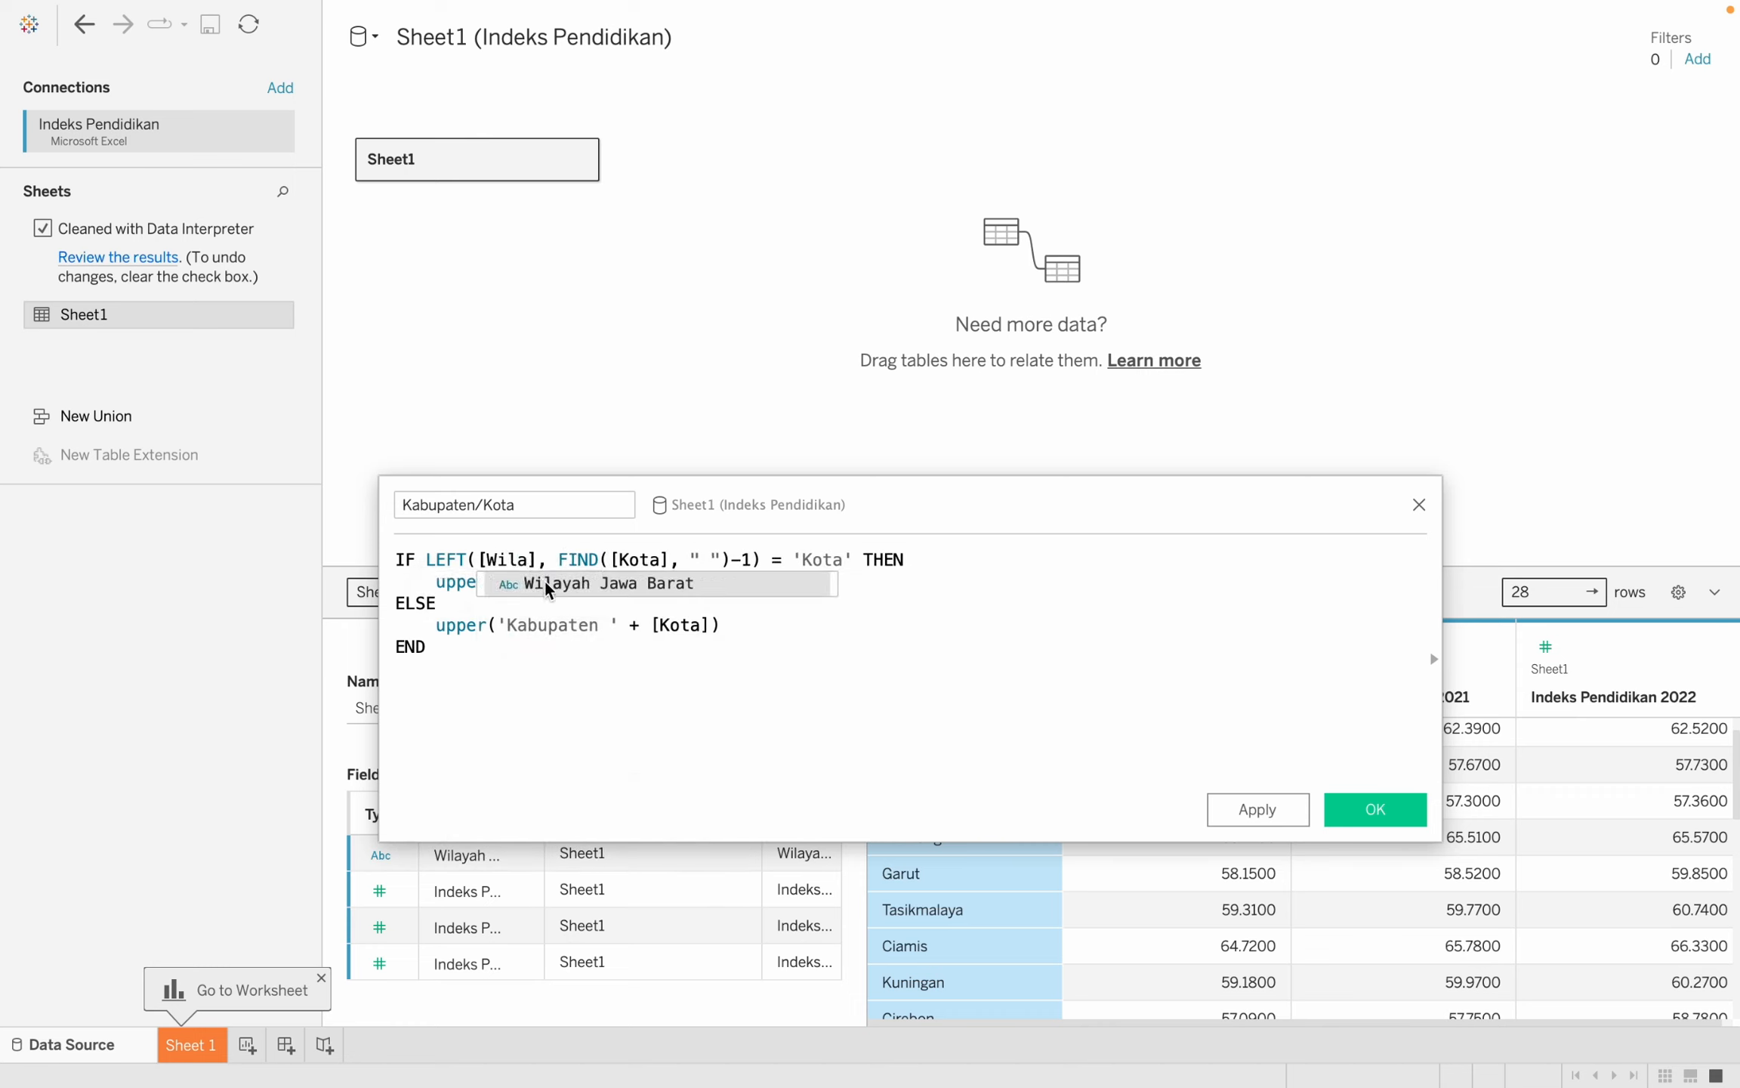
click(548, 588)
click(802, 557)
key(BackSpace)
key(BackSpace)
key(BackSpace)
key(BackSpace)
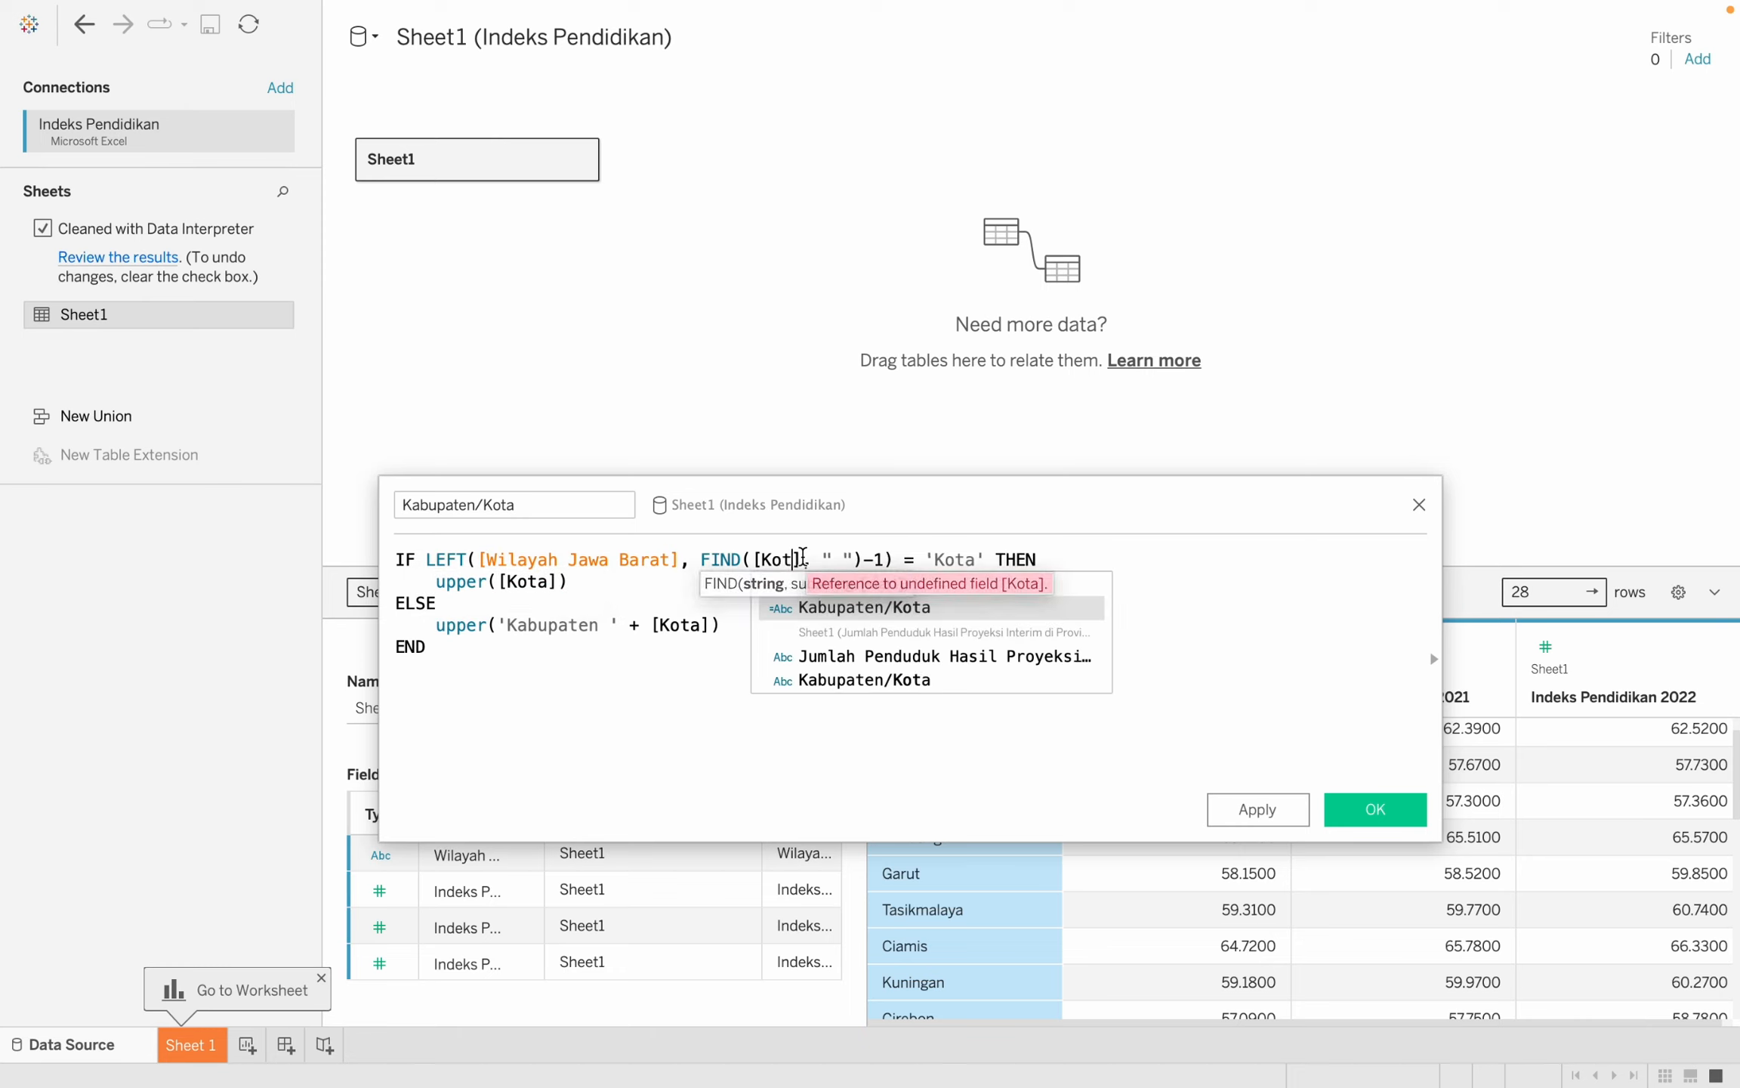
text(Wil)
key(Return)
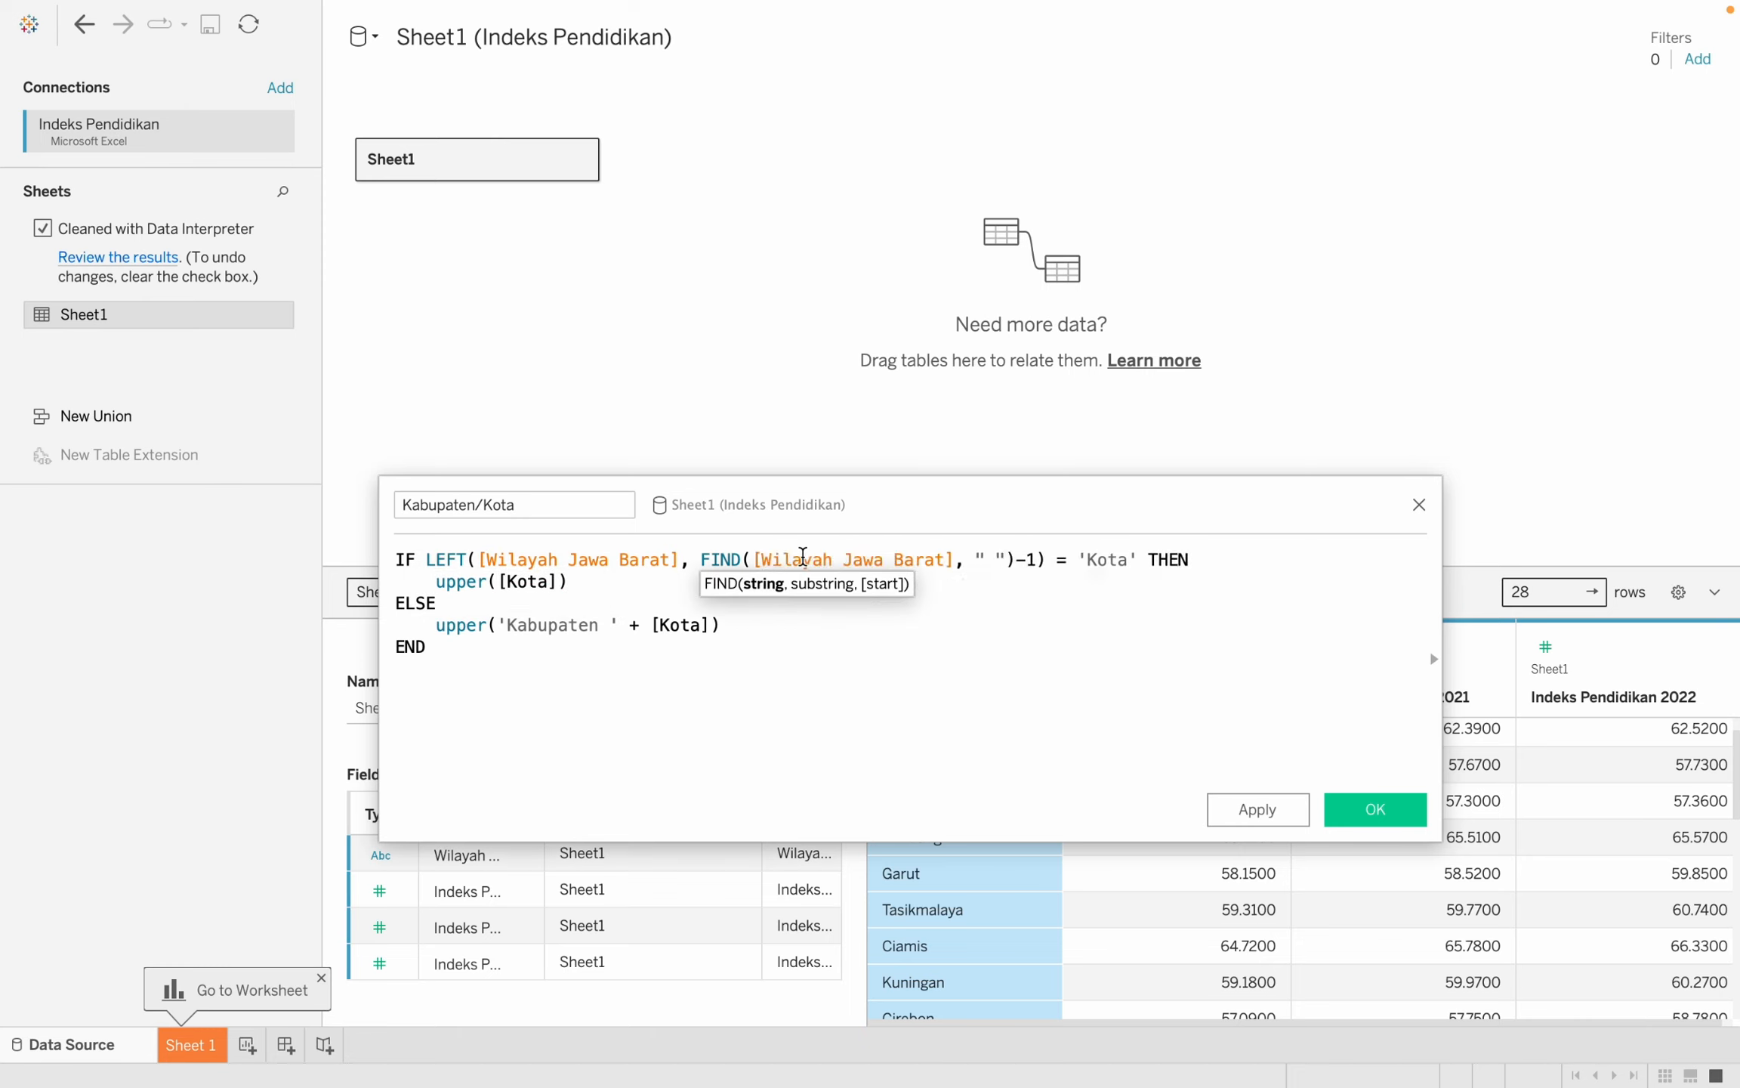
Replace [Kota] with [Wilayah Jawa Barat] in both upper() expressions of the formula.
click(547, 584)
key(BackSpace)
key(BackSpace)
key(BackSpace)
key(BackSpace)
text(wi)
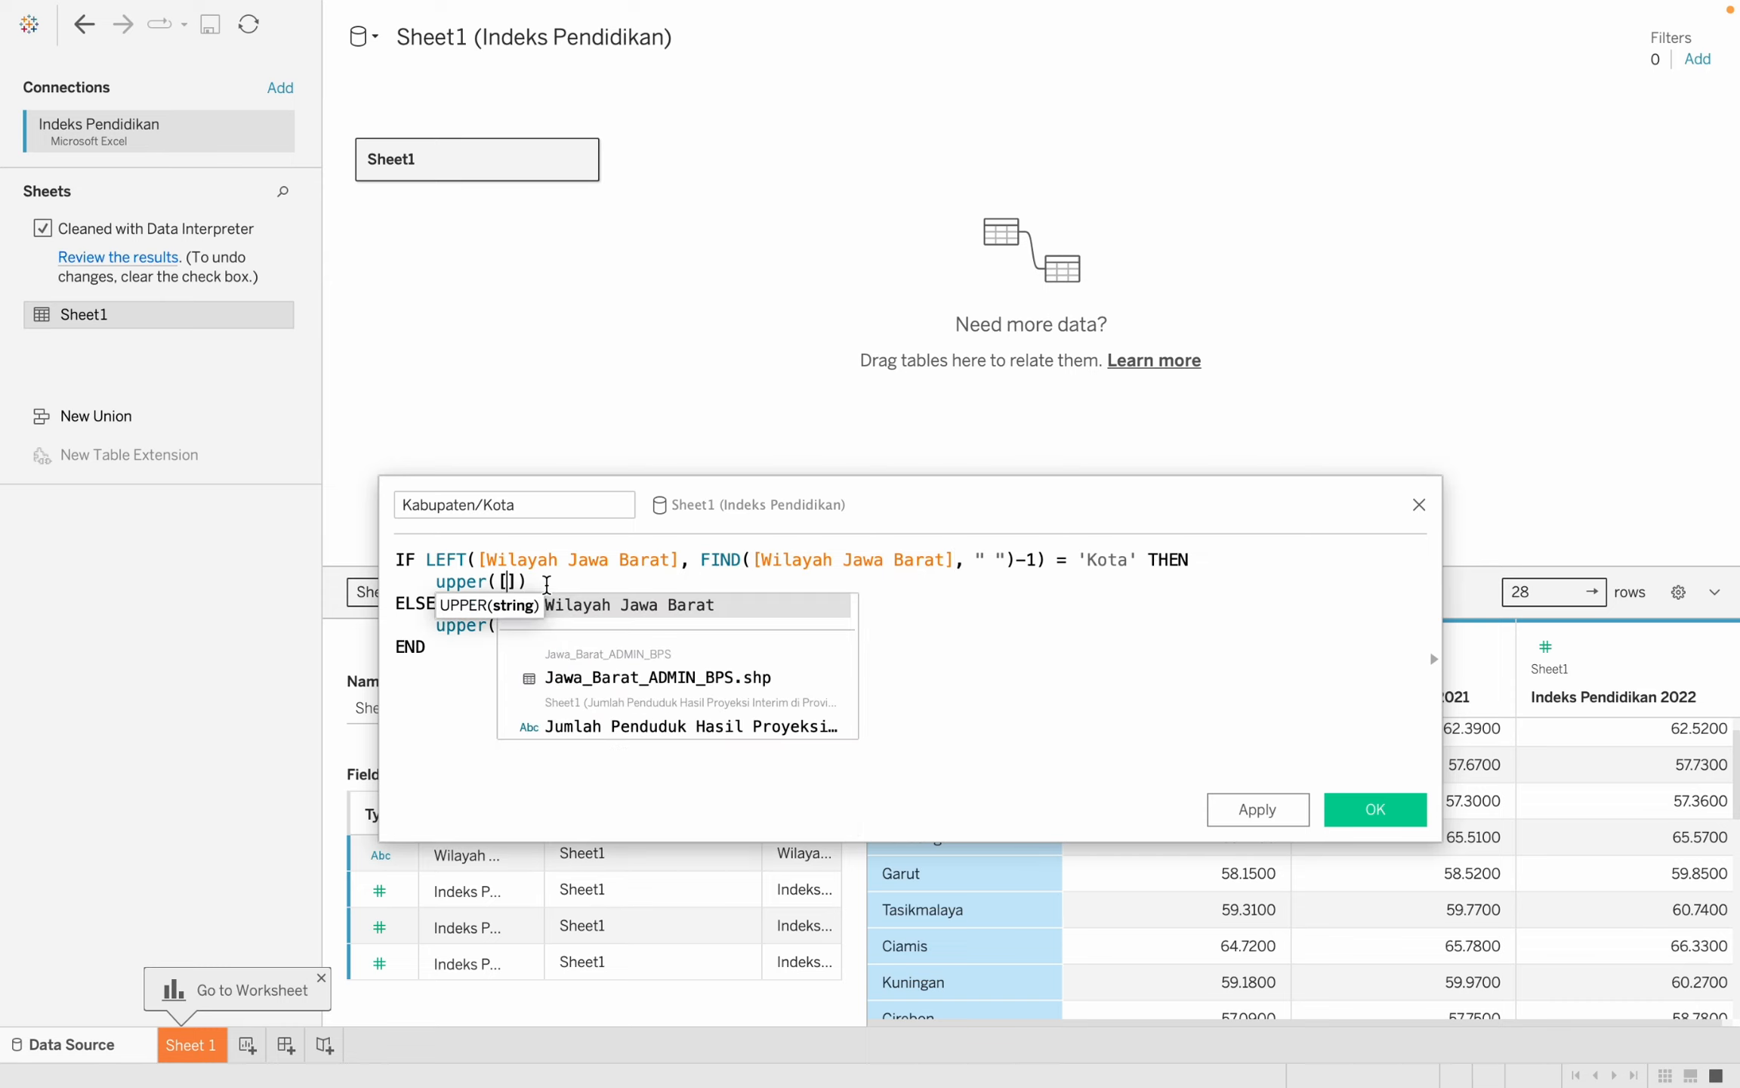
key(Return)
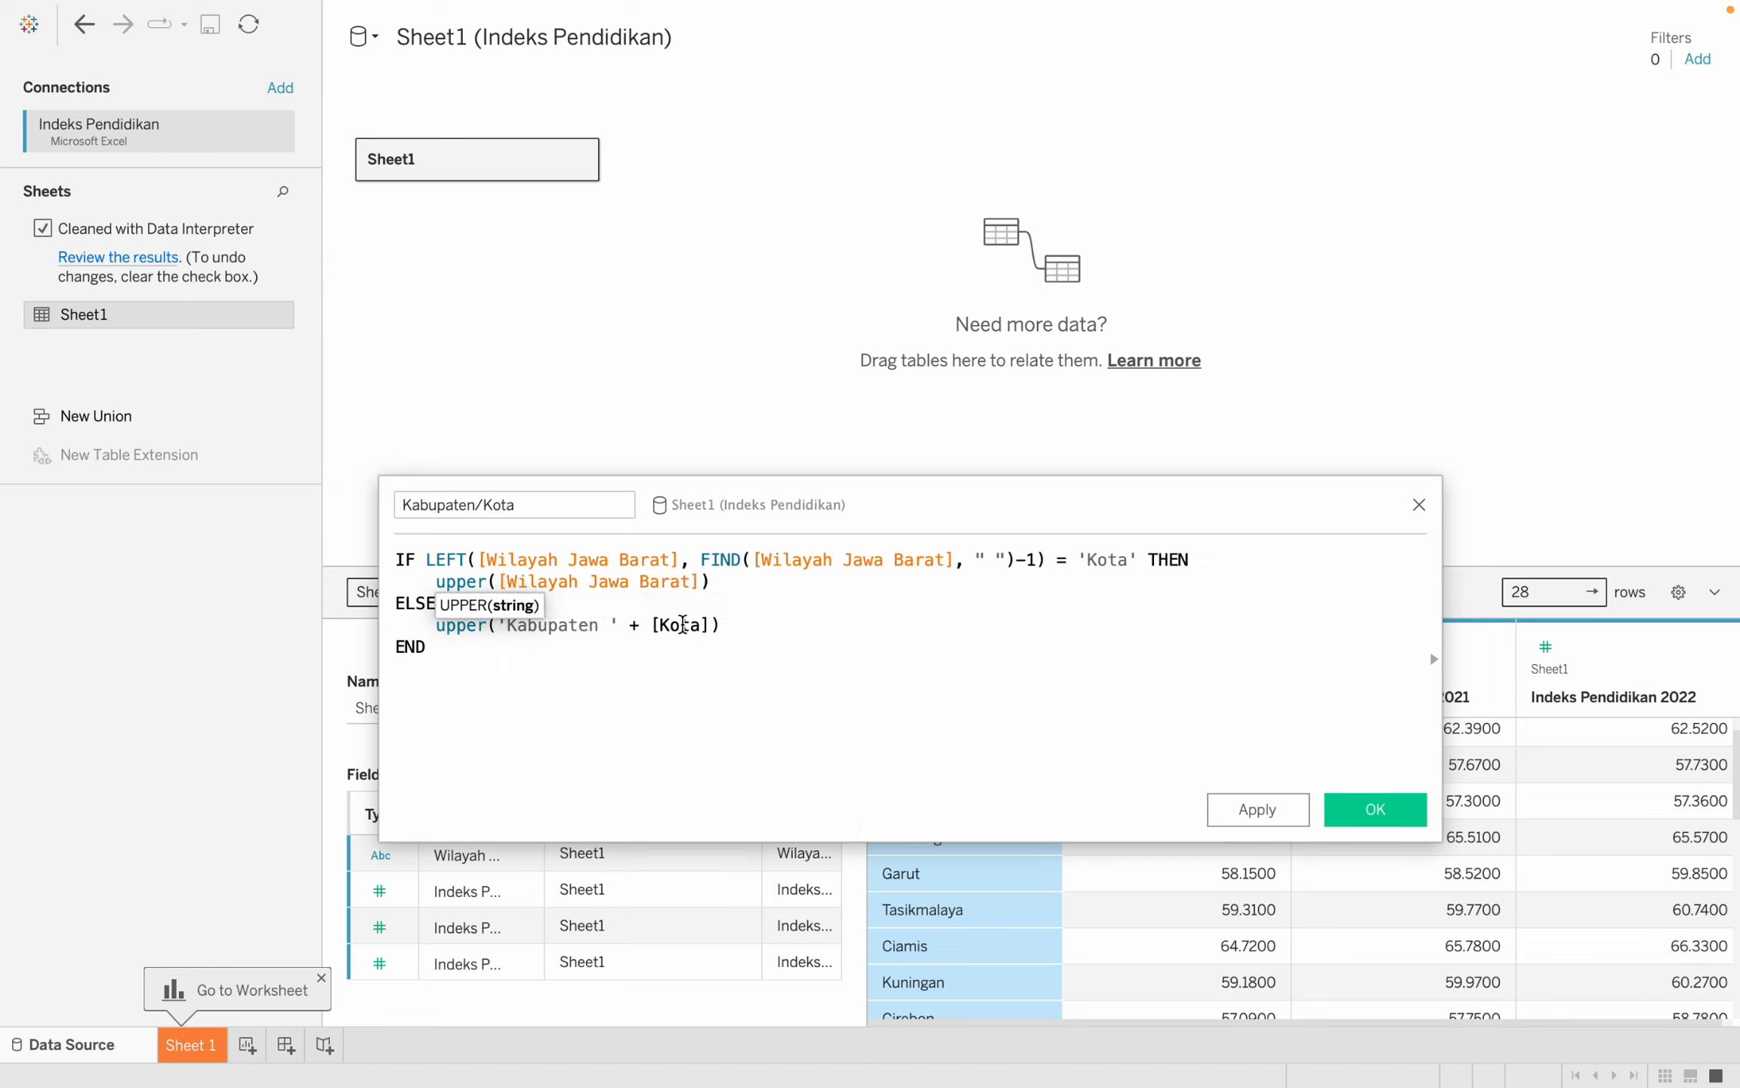
click(696, 625)
key(BackSpace)
key(BackSpace)
key(BackSpace)
key(BackSpace)
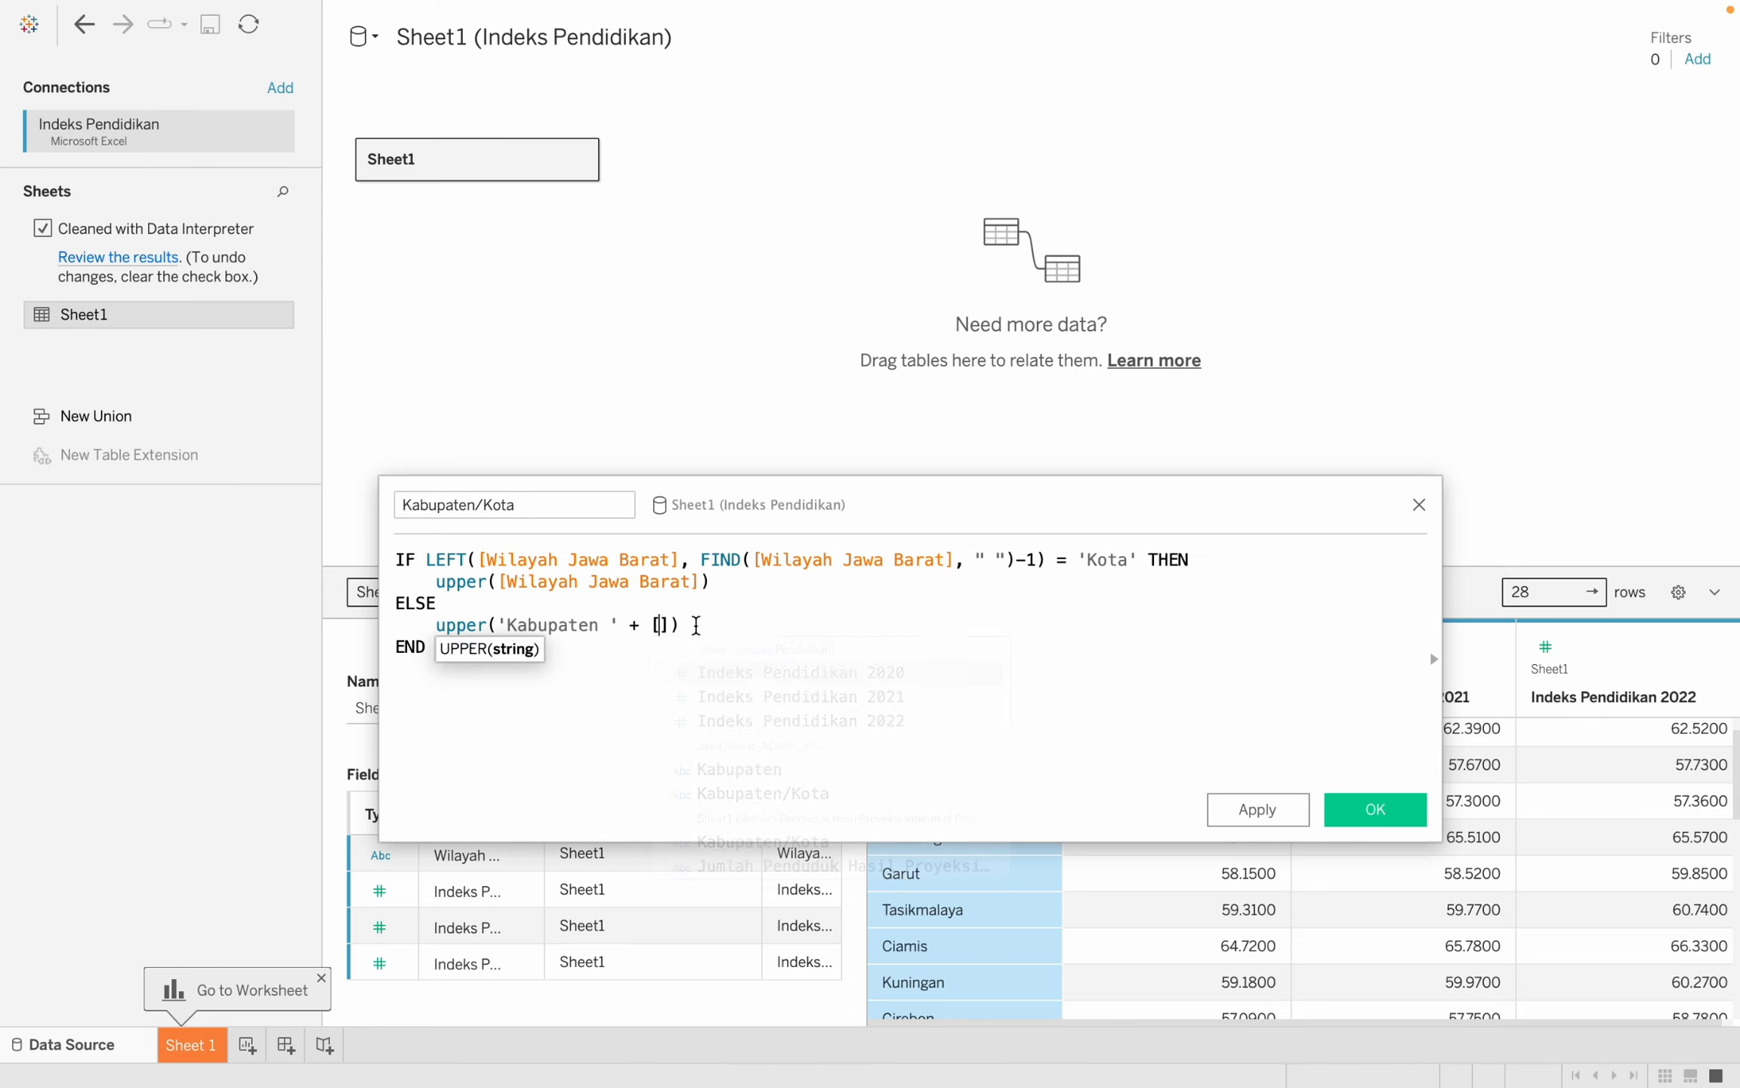
text(qi)
text(wil)
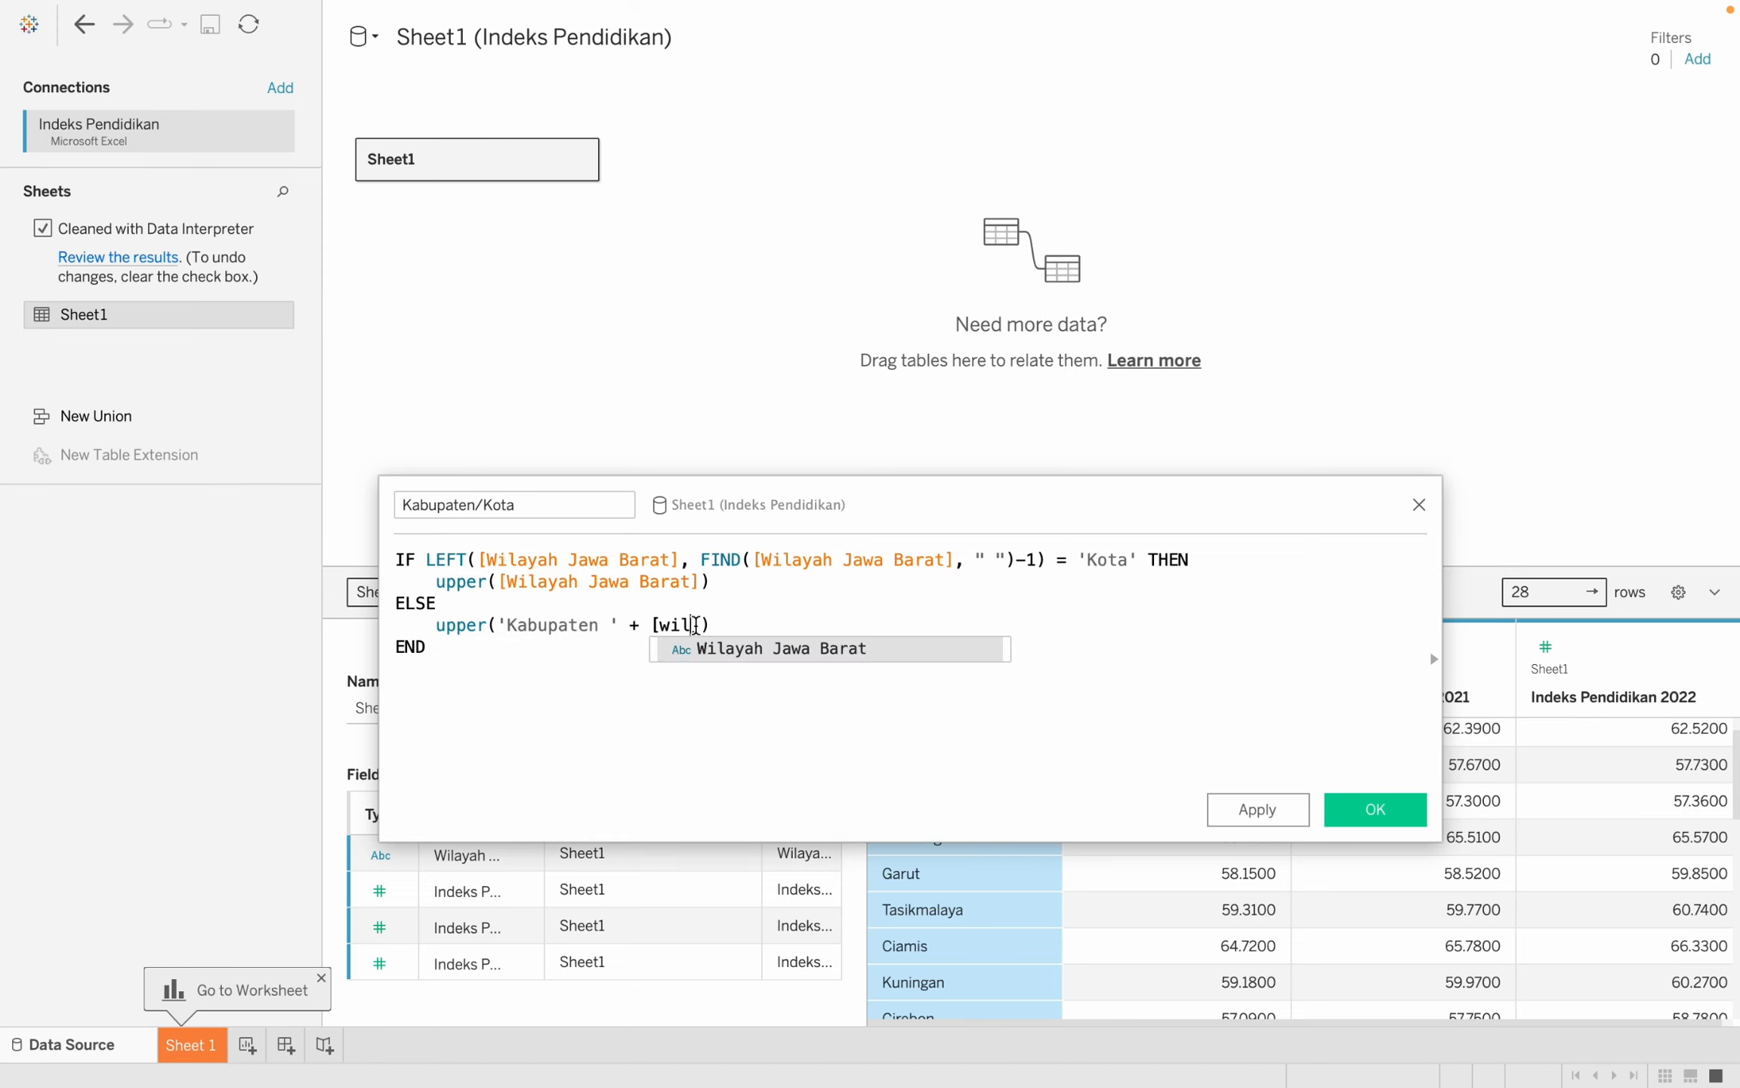
key(Return)
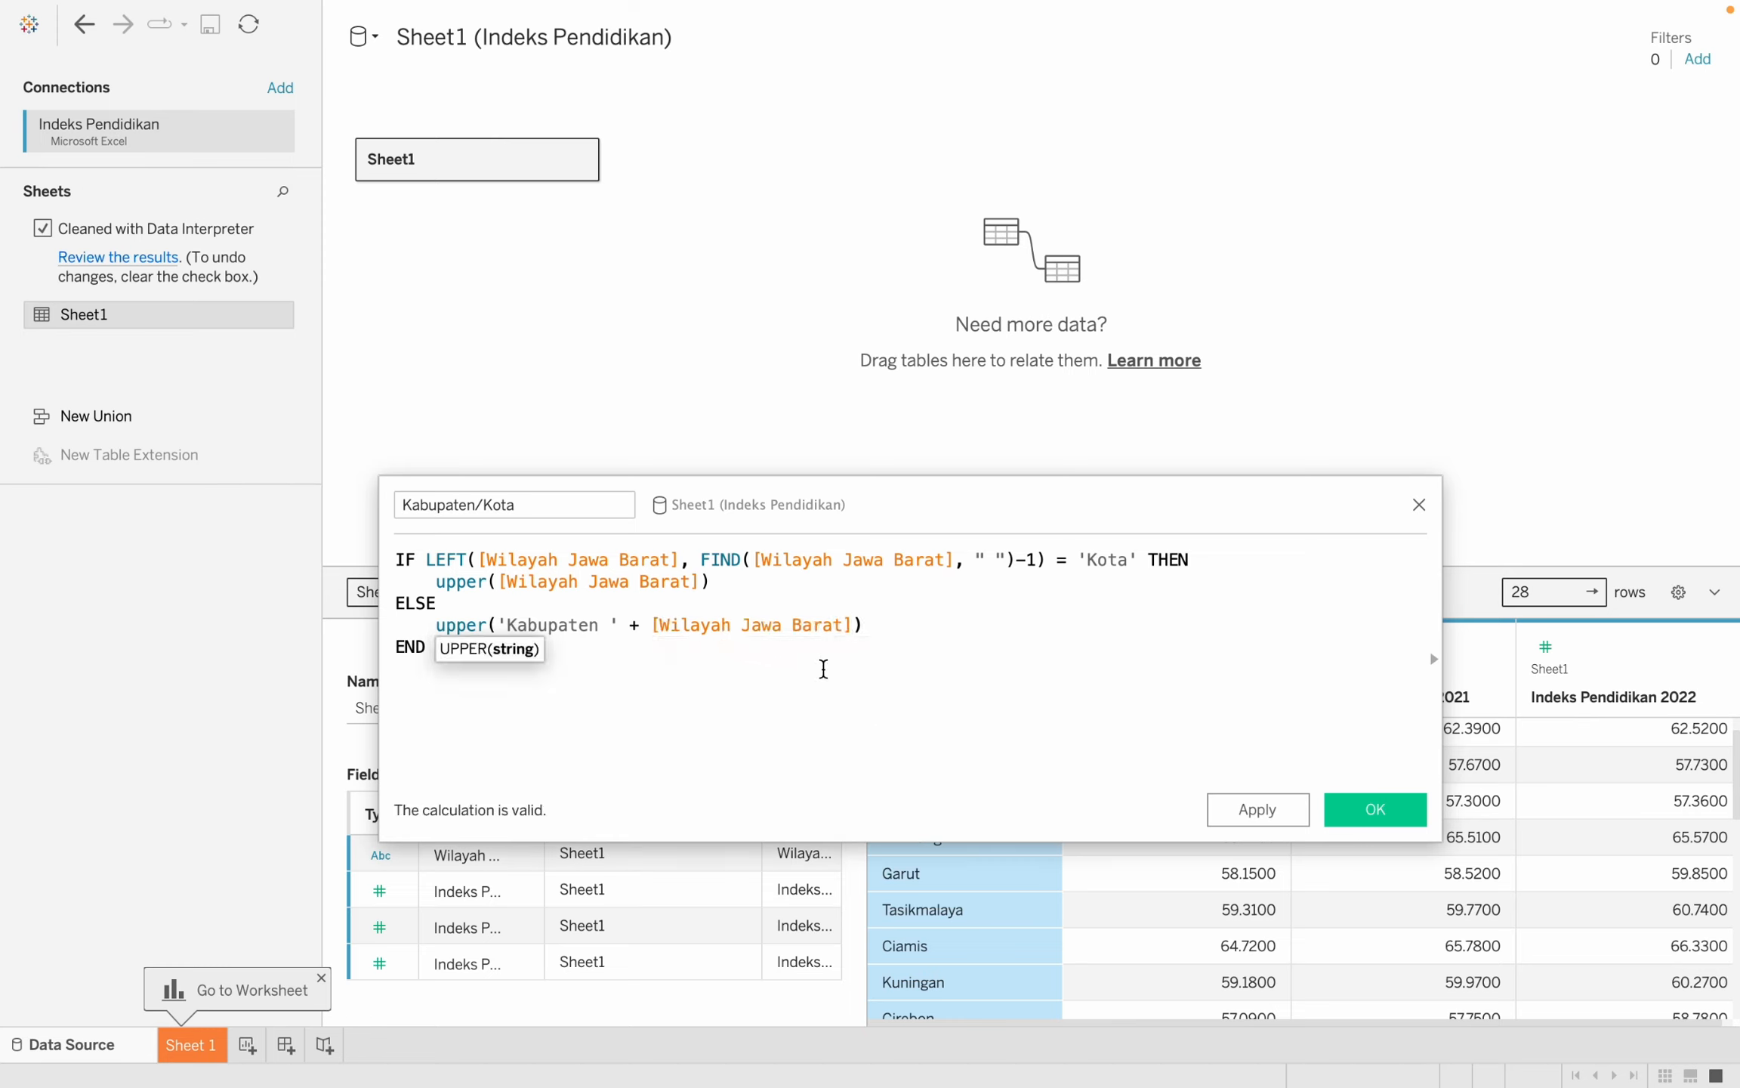
Save the Kabupaten/Kota calculated field and check its values against the Wilayah Jawa Barat column.
click(1417, 811)
scroll(1218, 794, down, 10)
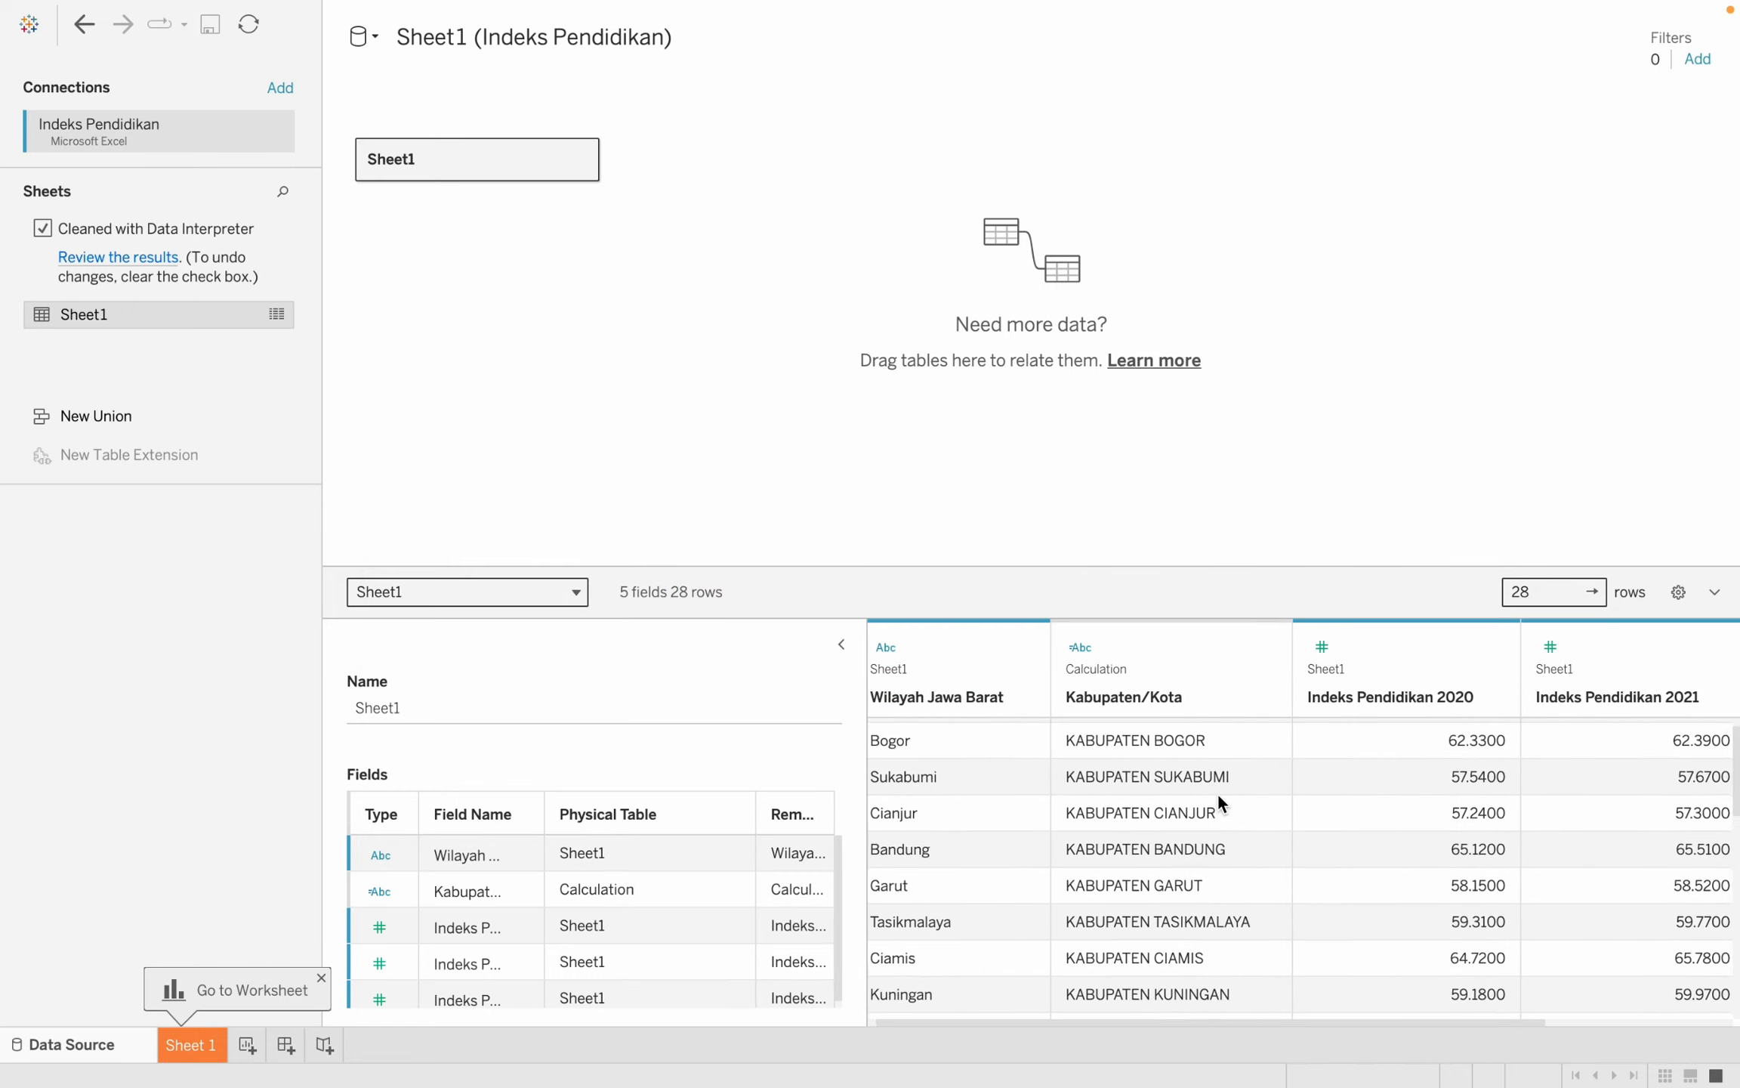
scroll(1218, 793, up, 10)
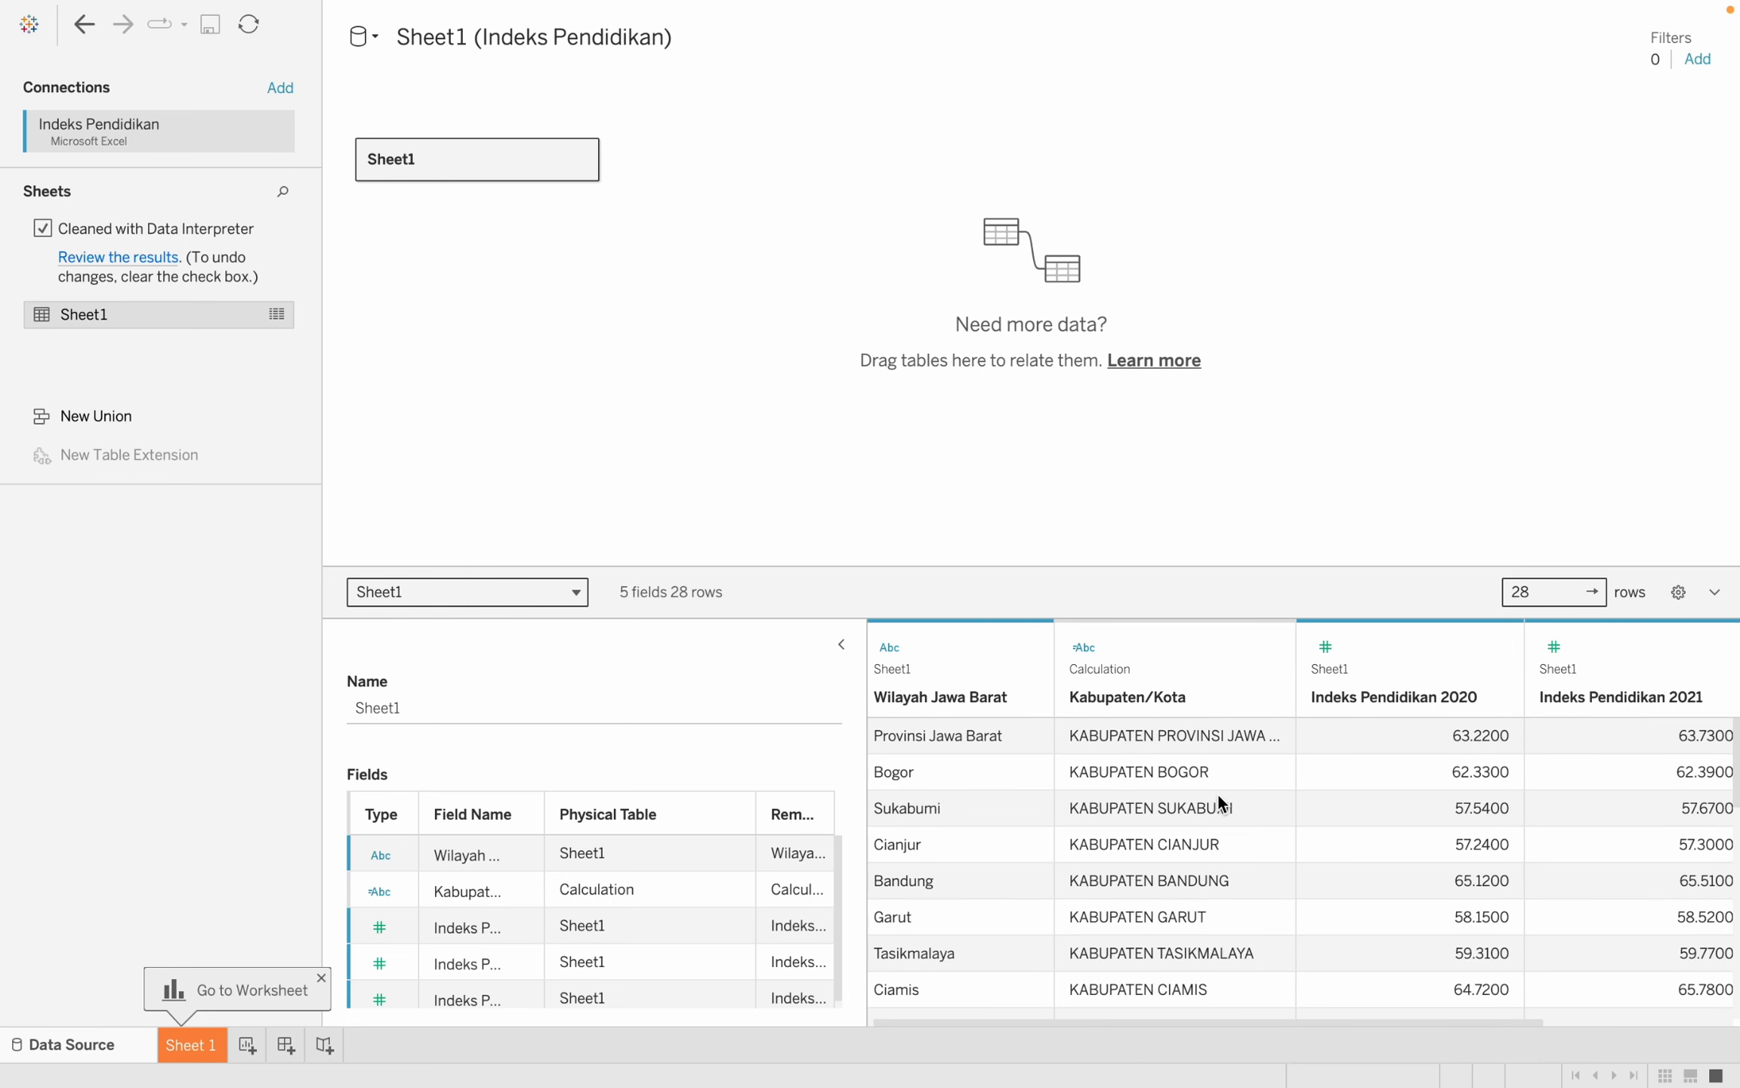
Switch to the Jumlah Penduduk data source and clean its Sheet1 with Data Interpreter.
click(373, 48)
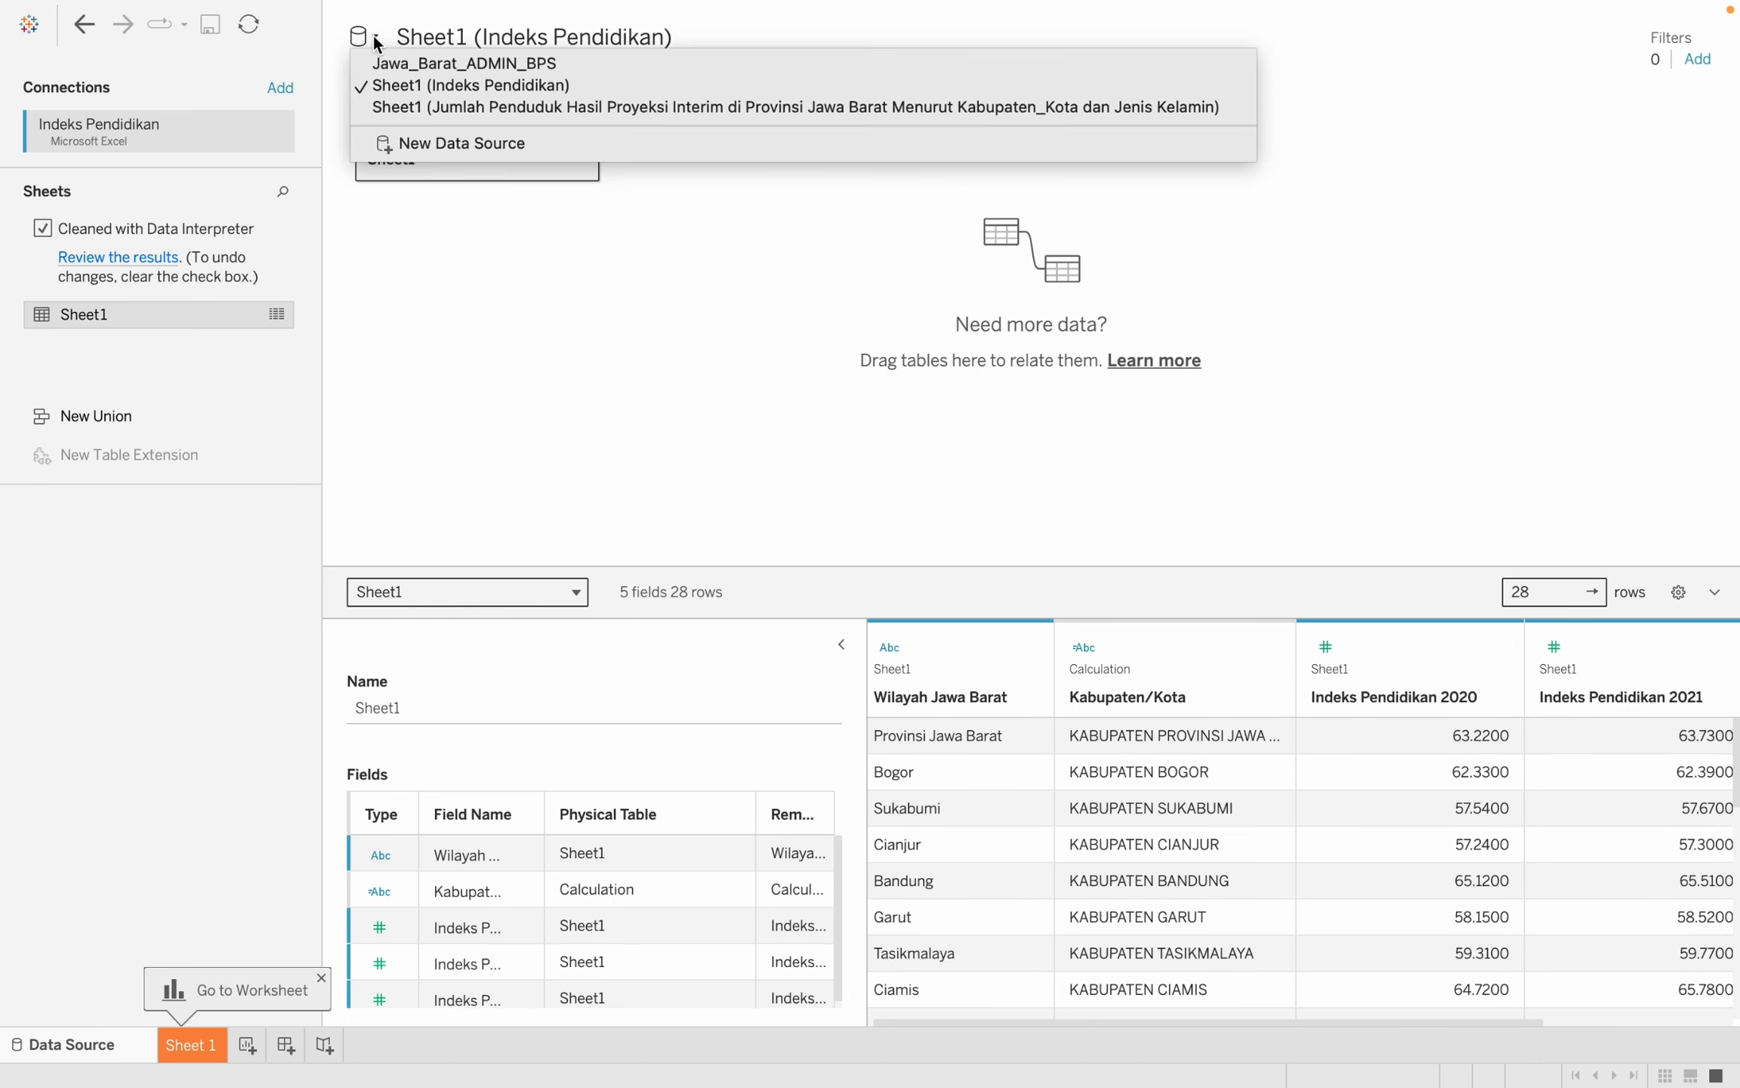
click(405, 110)
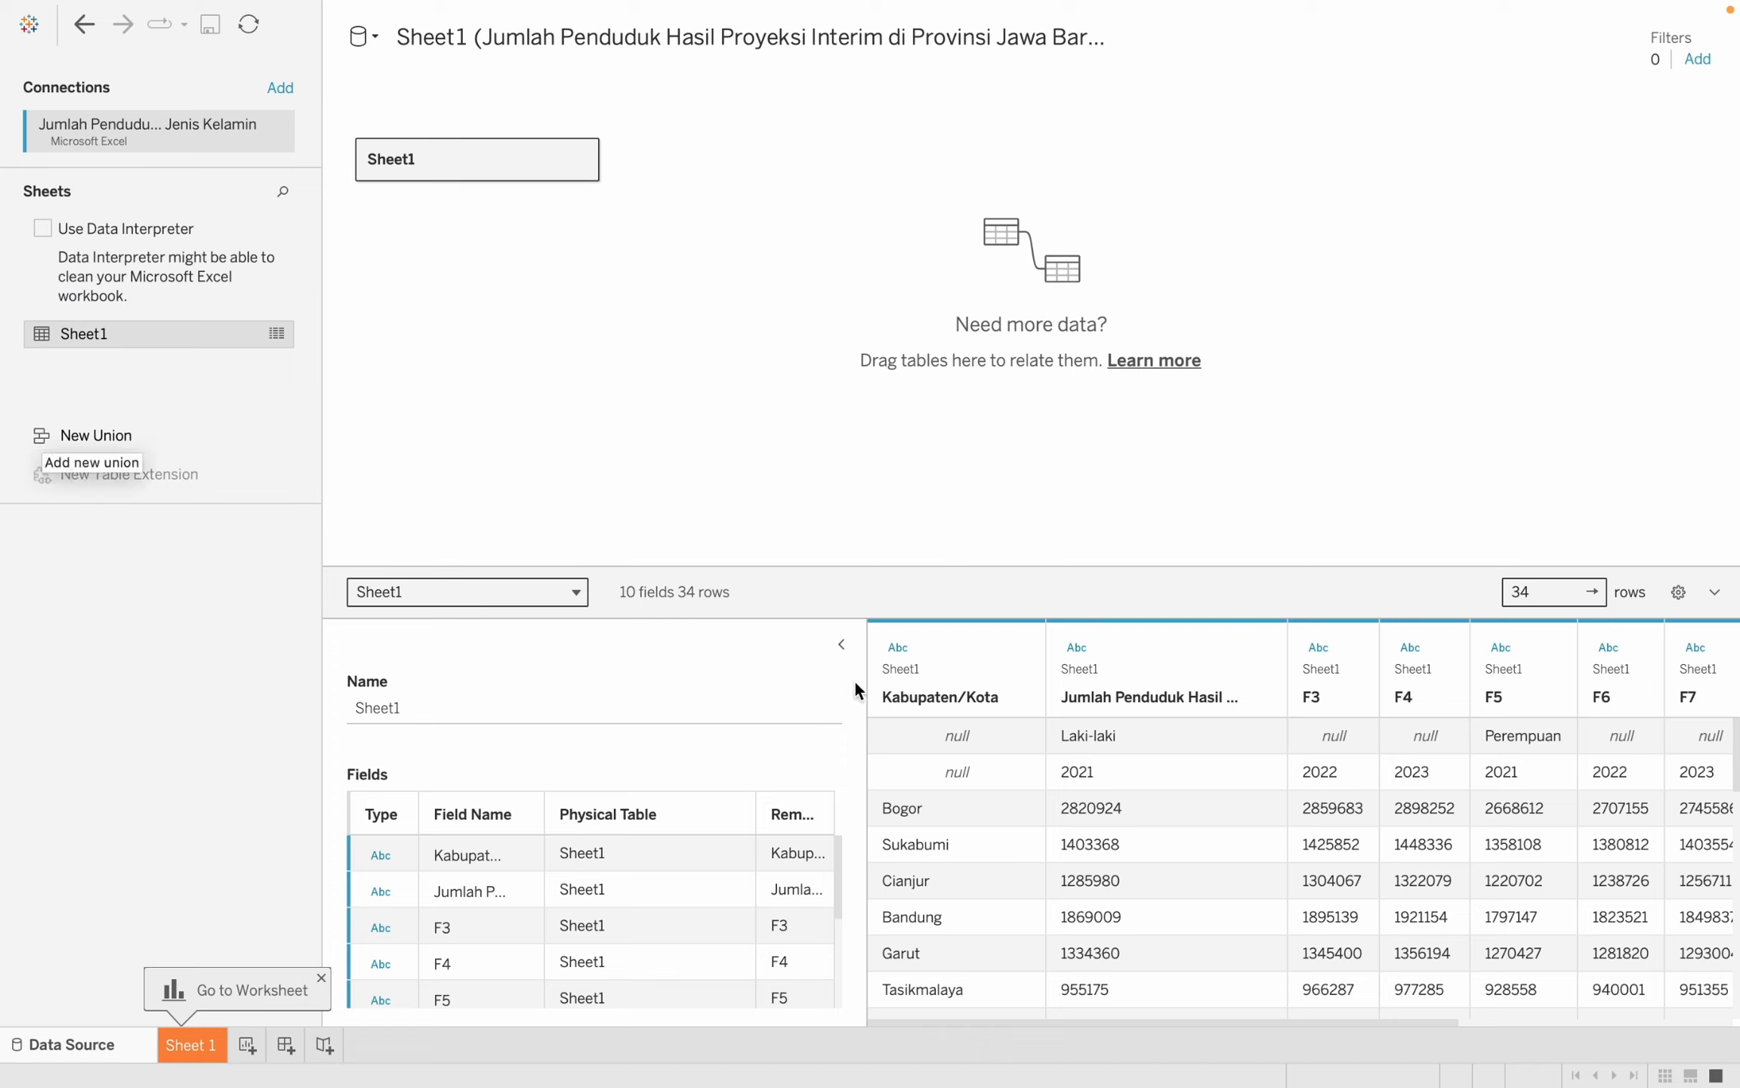
click(42, 228)
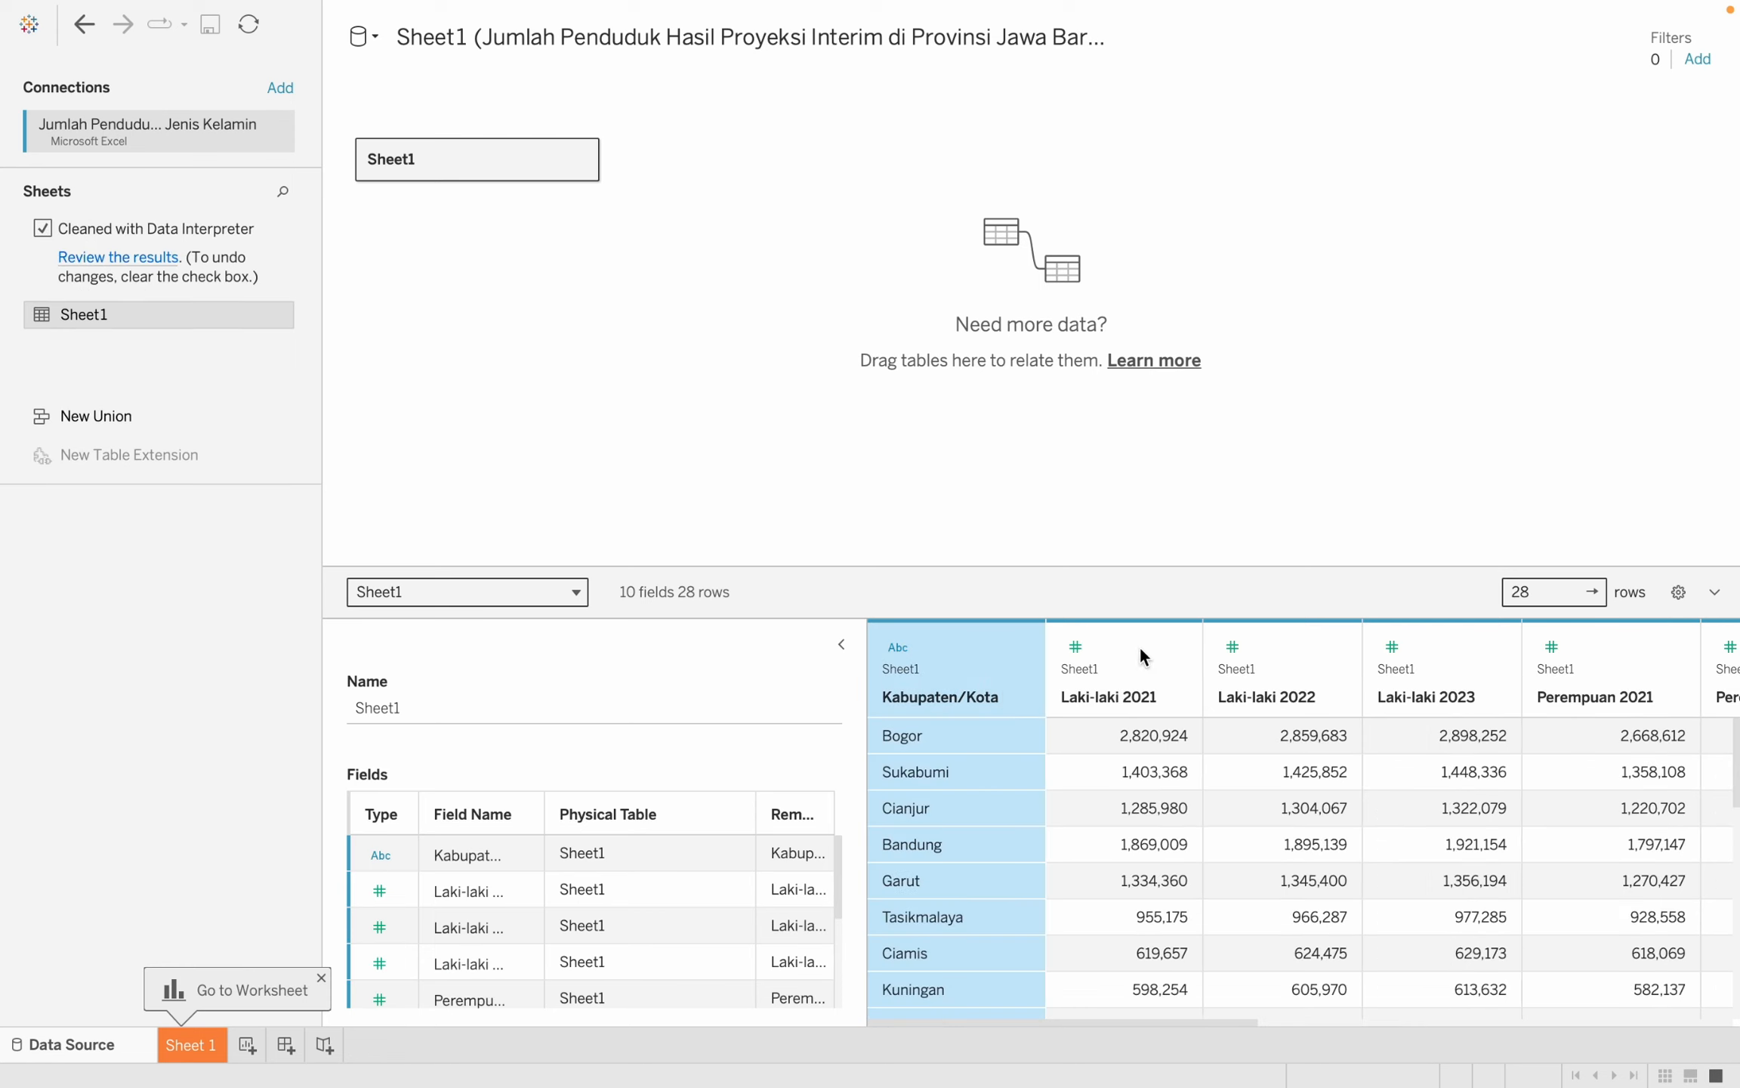
Rename the Kabupaten/Kota column of the population sheet as Kabupaten.
click(1085, 631)
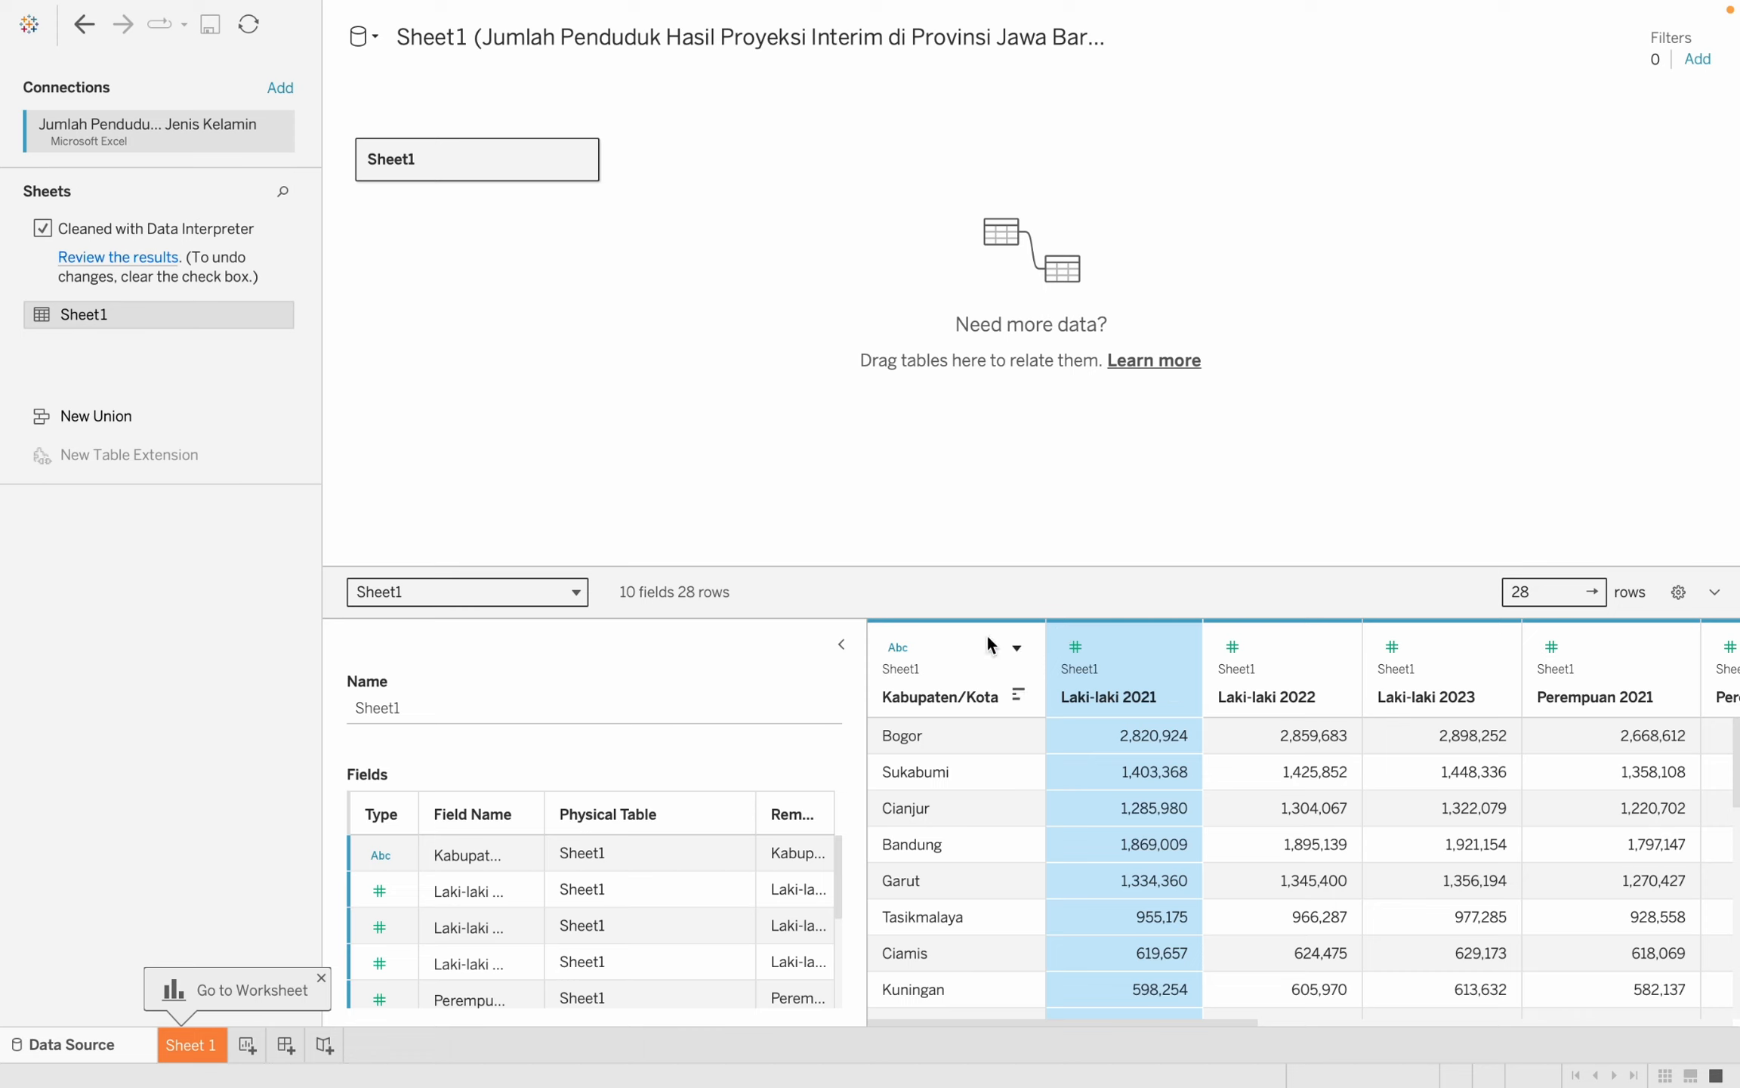
click(1016, 646)
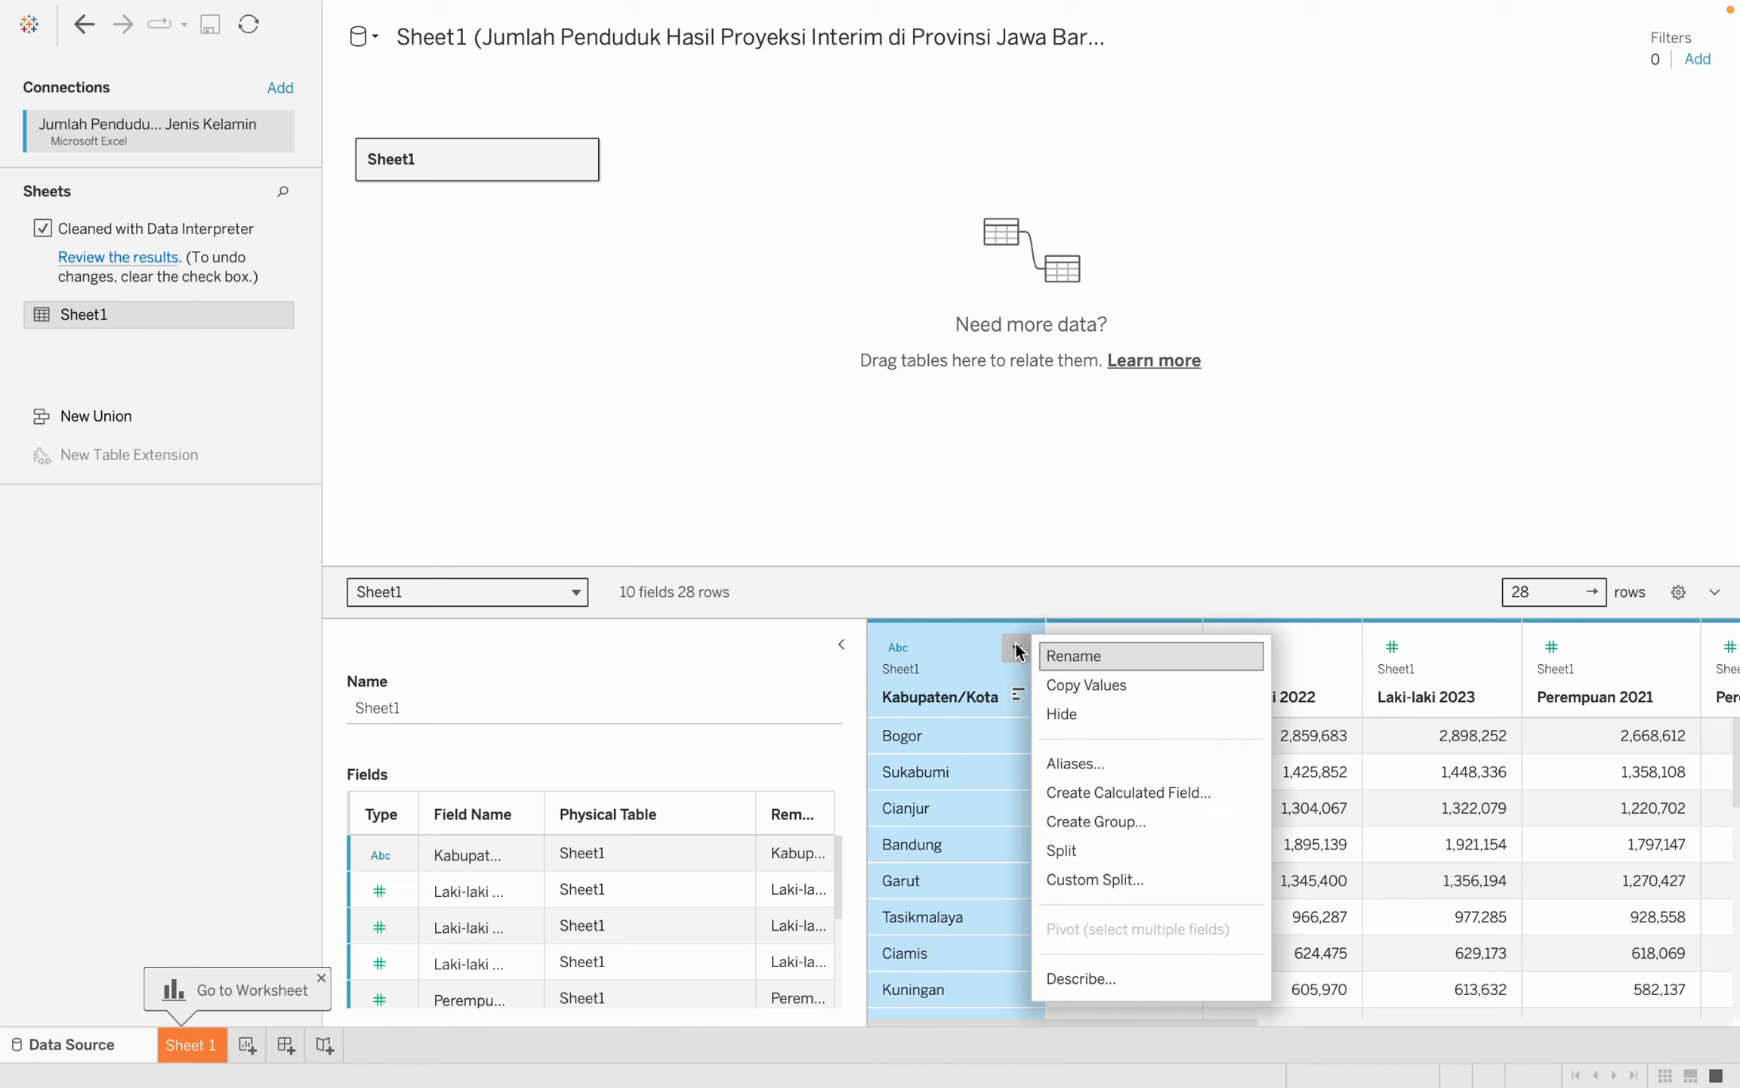
click(1064, 654)
key(BackSpace)
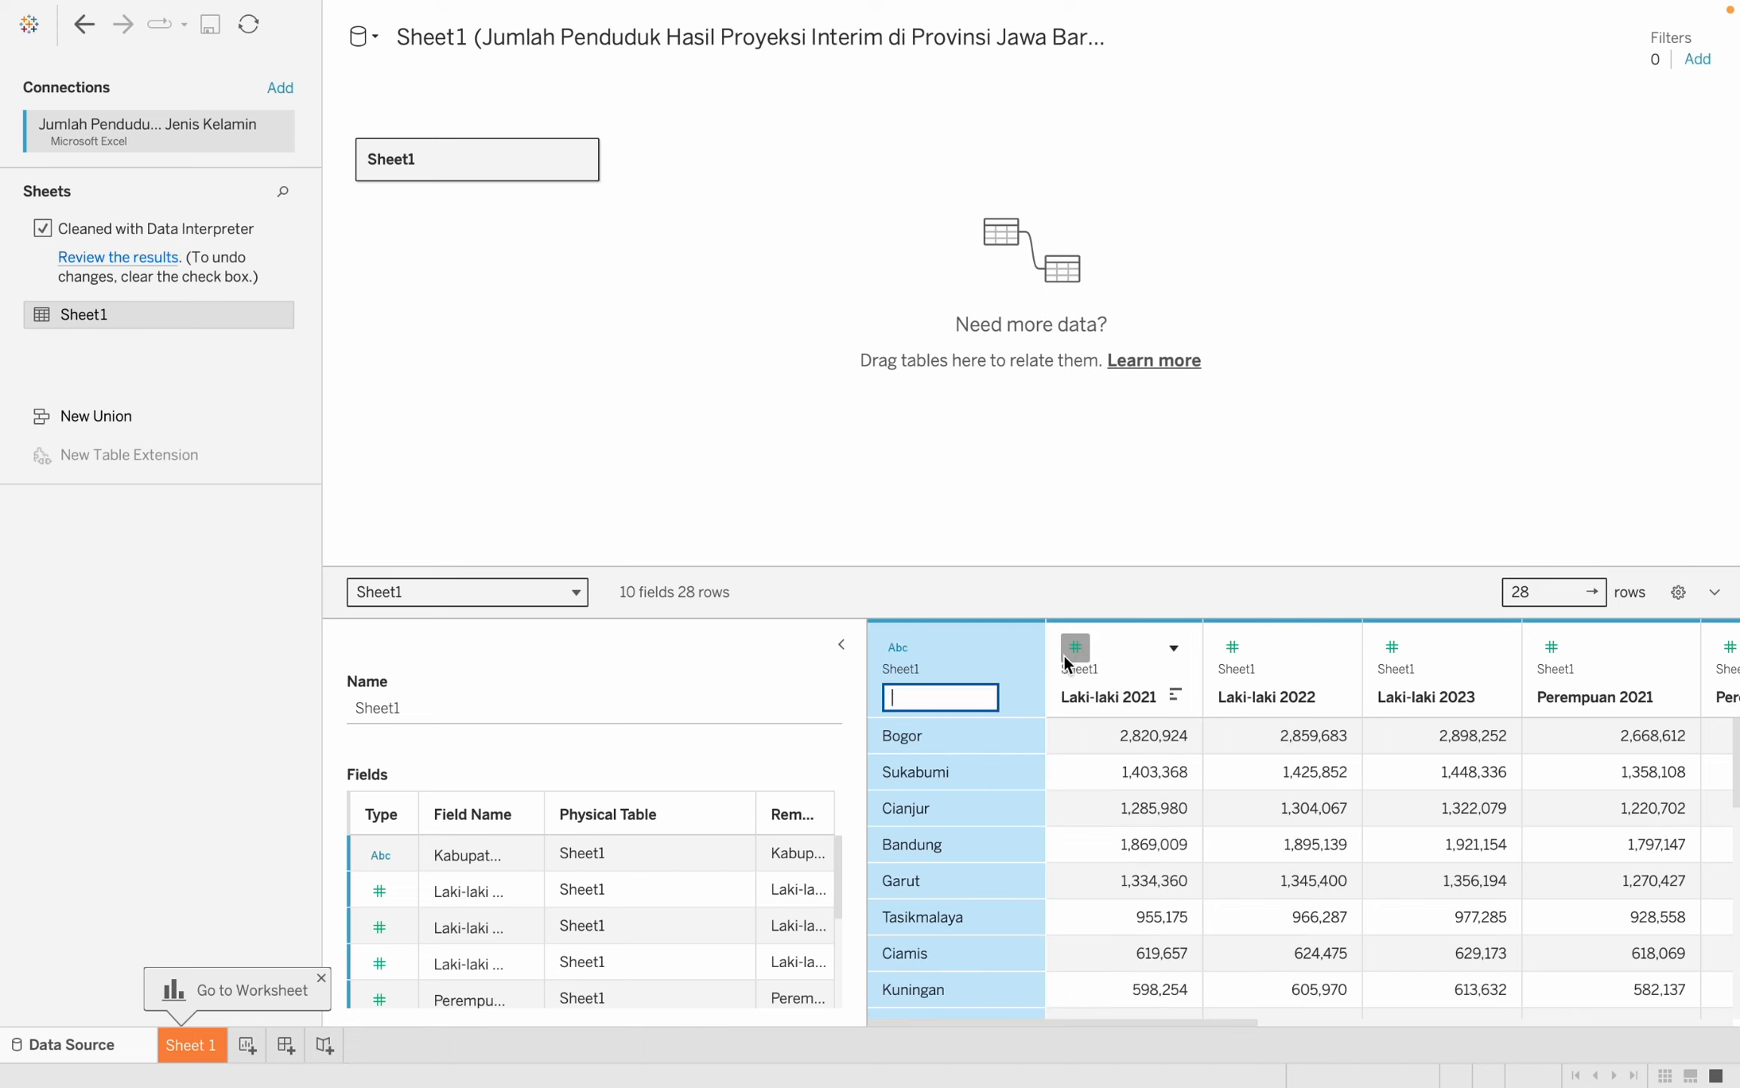
text(Ke)
key(BackSpace)
text(abupaten)
key(Return)
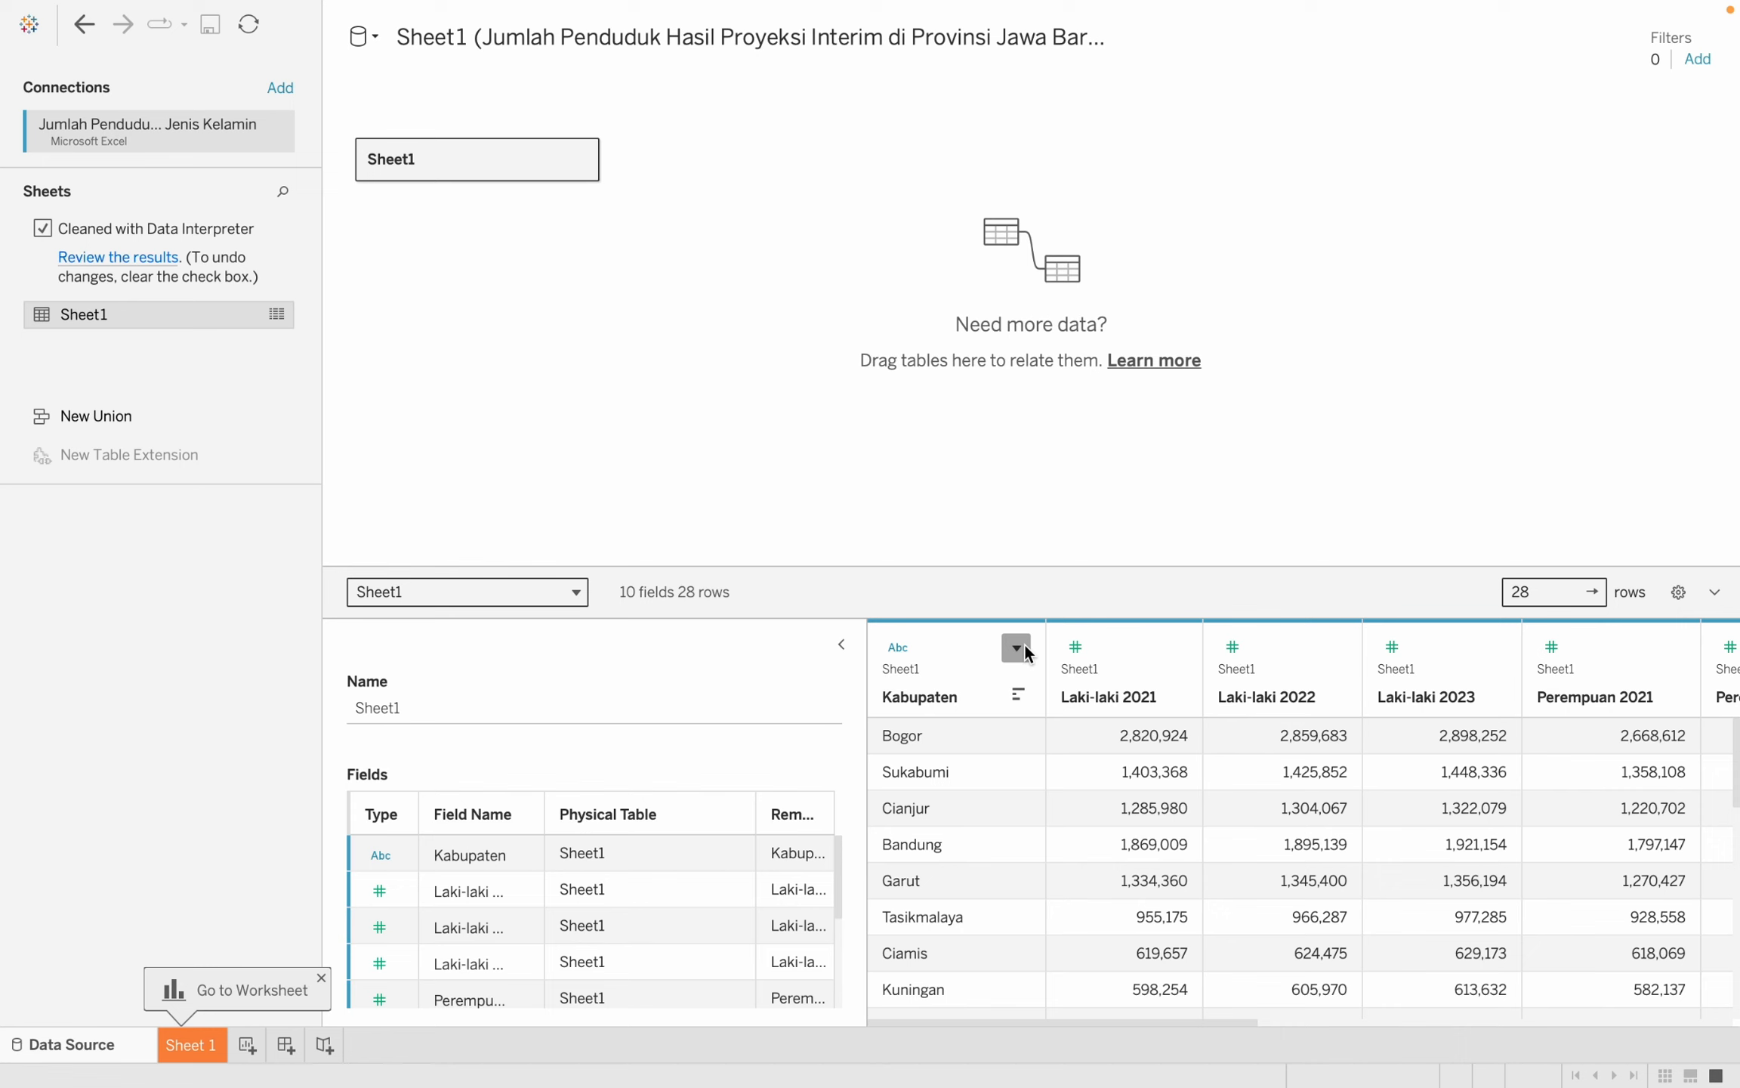
Start a calculated field Kabupaten/Kota from Kabupaten, with the IF LEFT/FIND formula uppercasing [Kota] and prefixing 'Kabupaten ' when the first word isn't 'Kota'.
click(1016, 648)
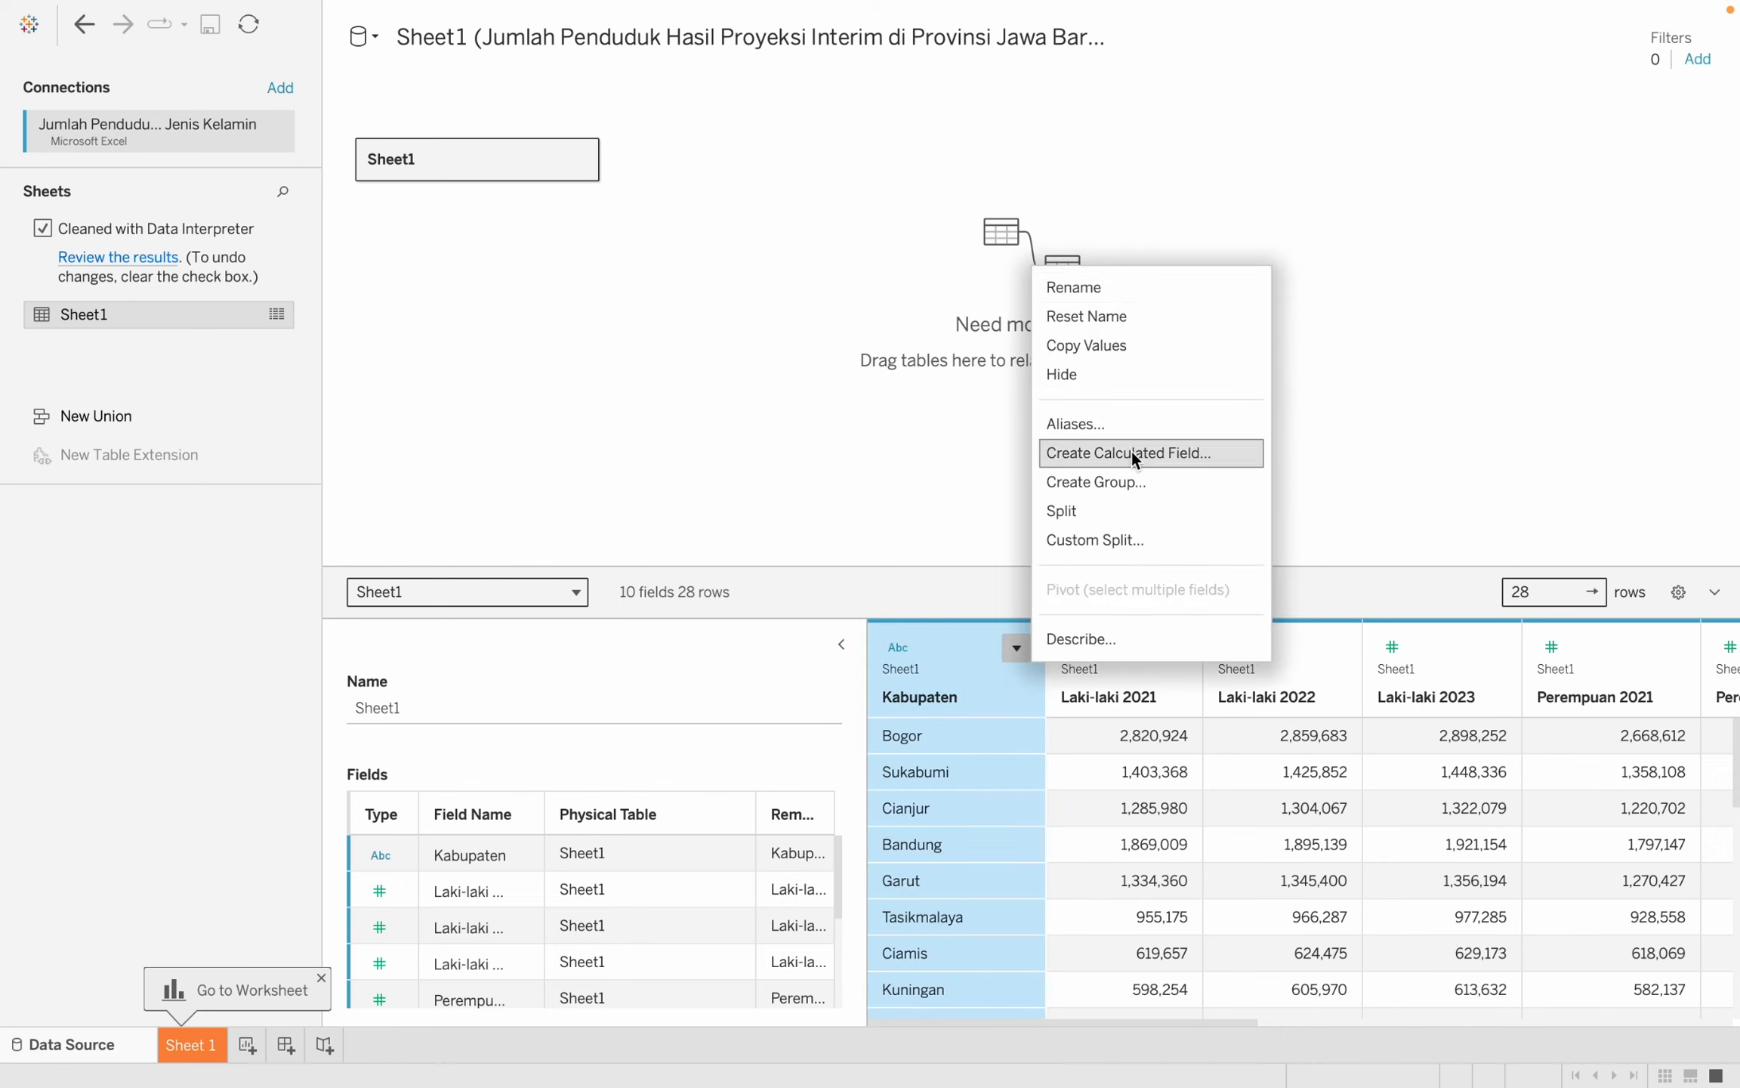
click(1131, 452)
key(BackSpace)
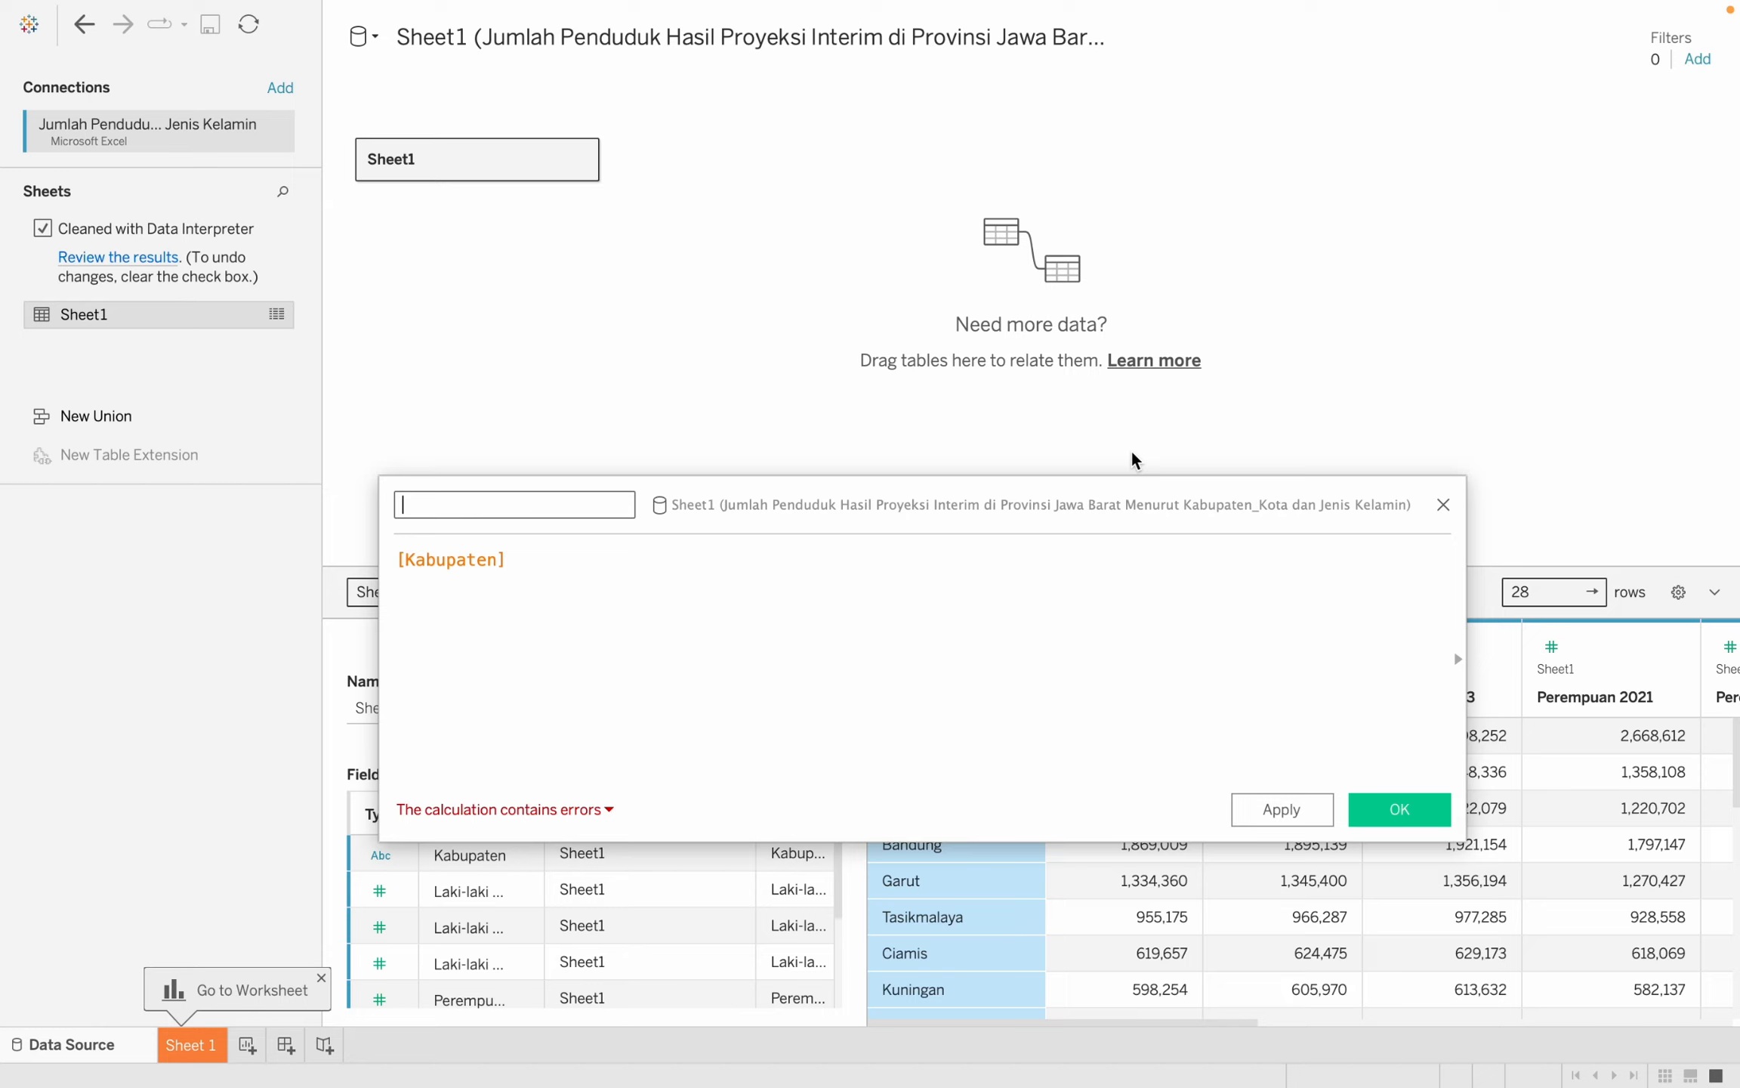
text(Kabupaten/Kota)
click(1070, 557)
text(IF LEFT([Kota], FIND([Kota], " ")-1) = 'Kota' THEN     upper([Kota]) ELSE     upper("Kabupaten " + [Kota]) END)
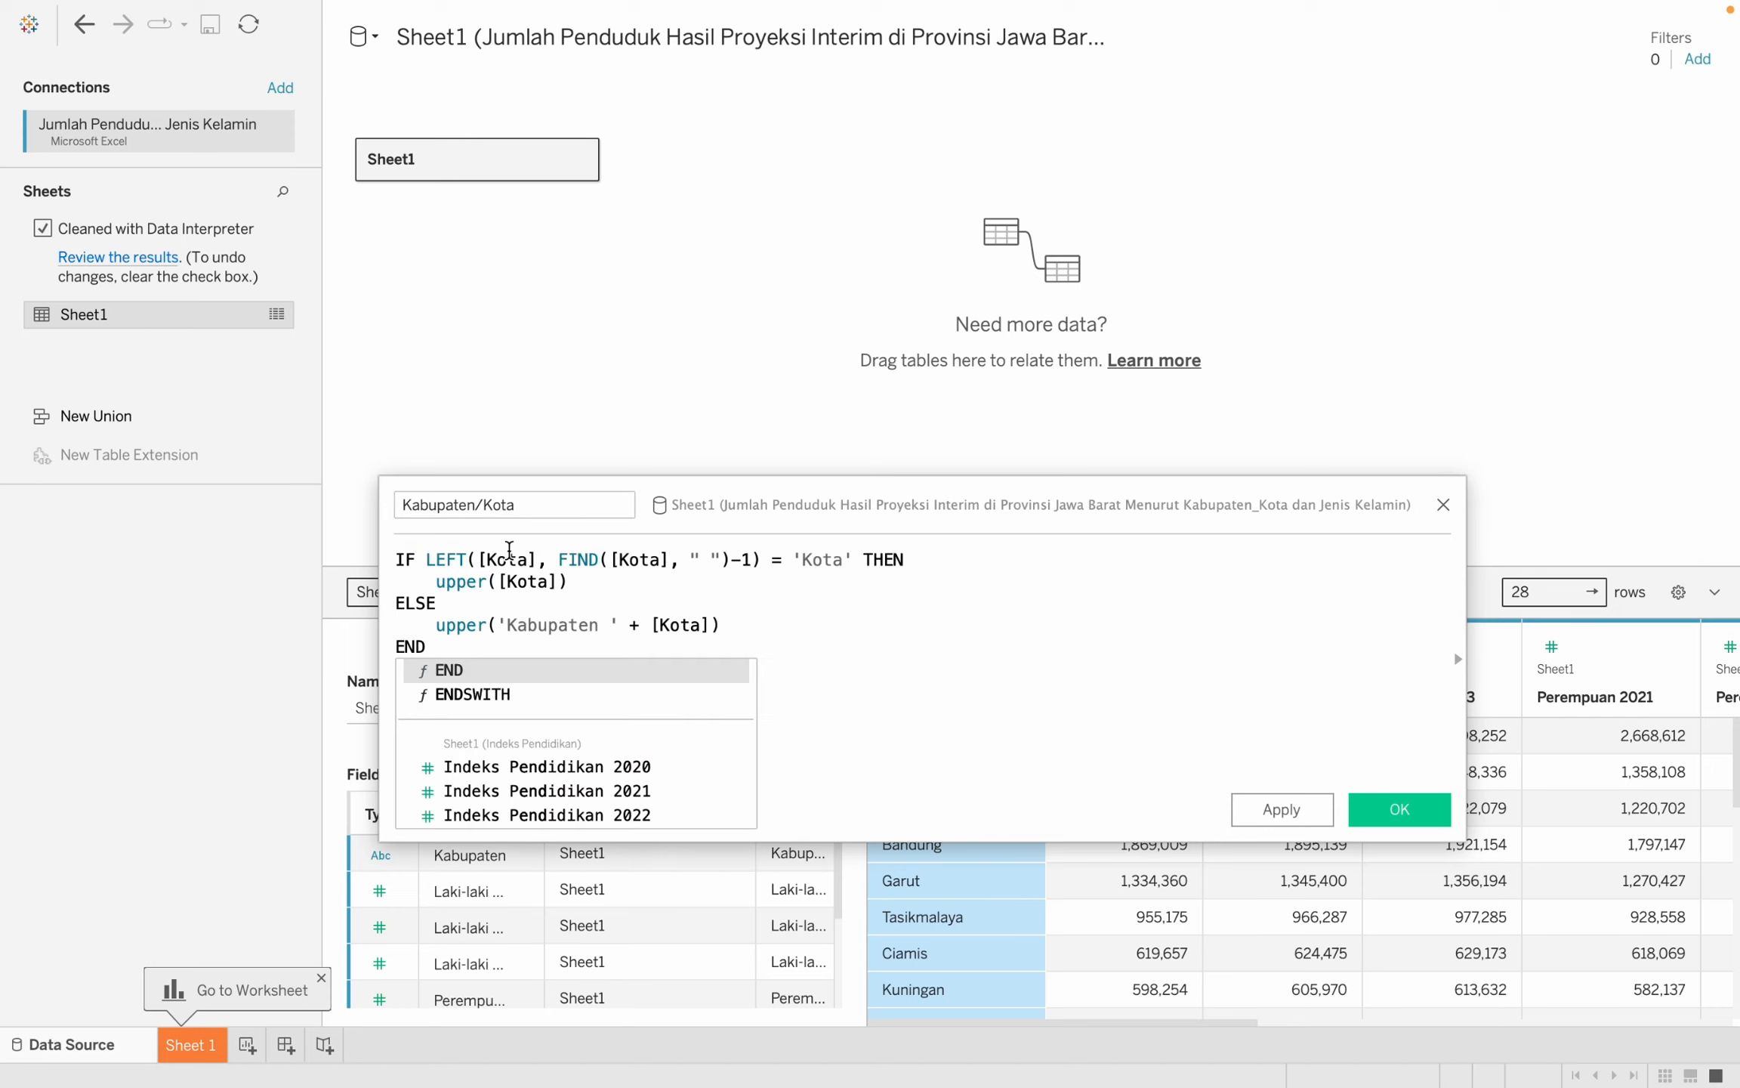
Replace [Kota] with [Kabupaten] in the formula's LEFT and FIND functions.
click(526, 559)
key(BackSpace)
key(BackSpace)
key(BackSpace)
text(abupaten)
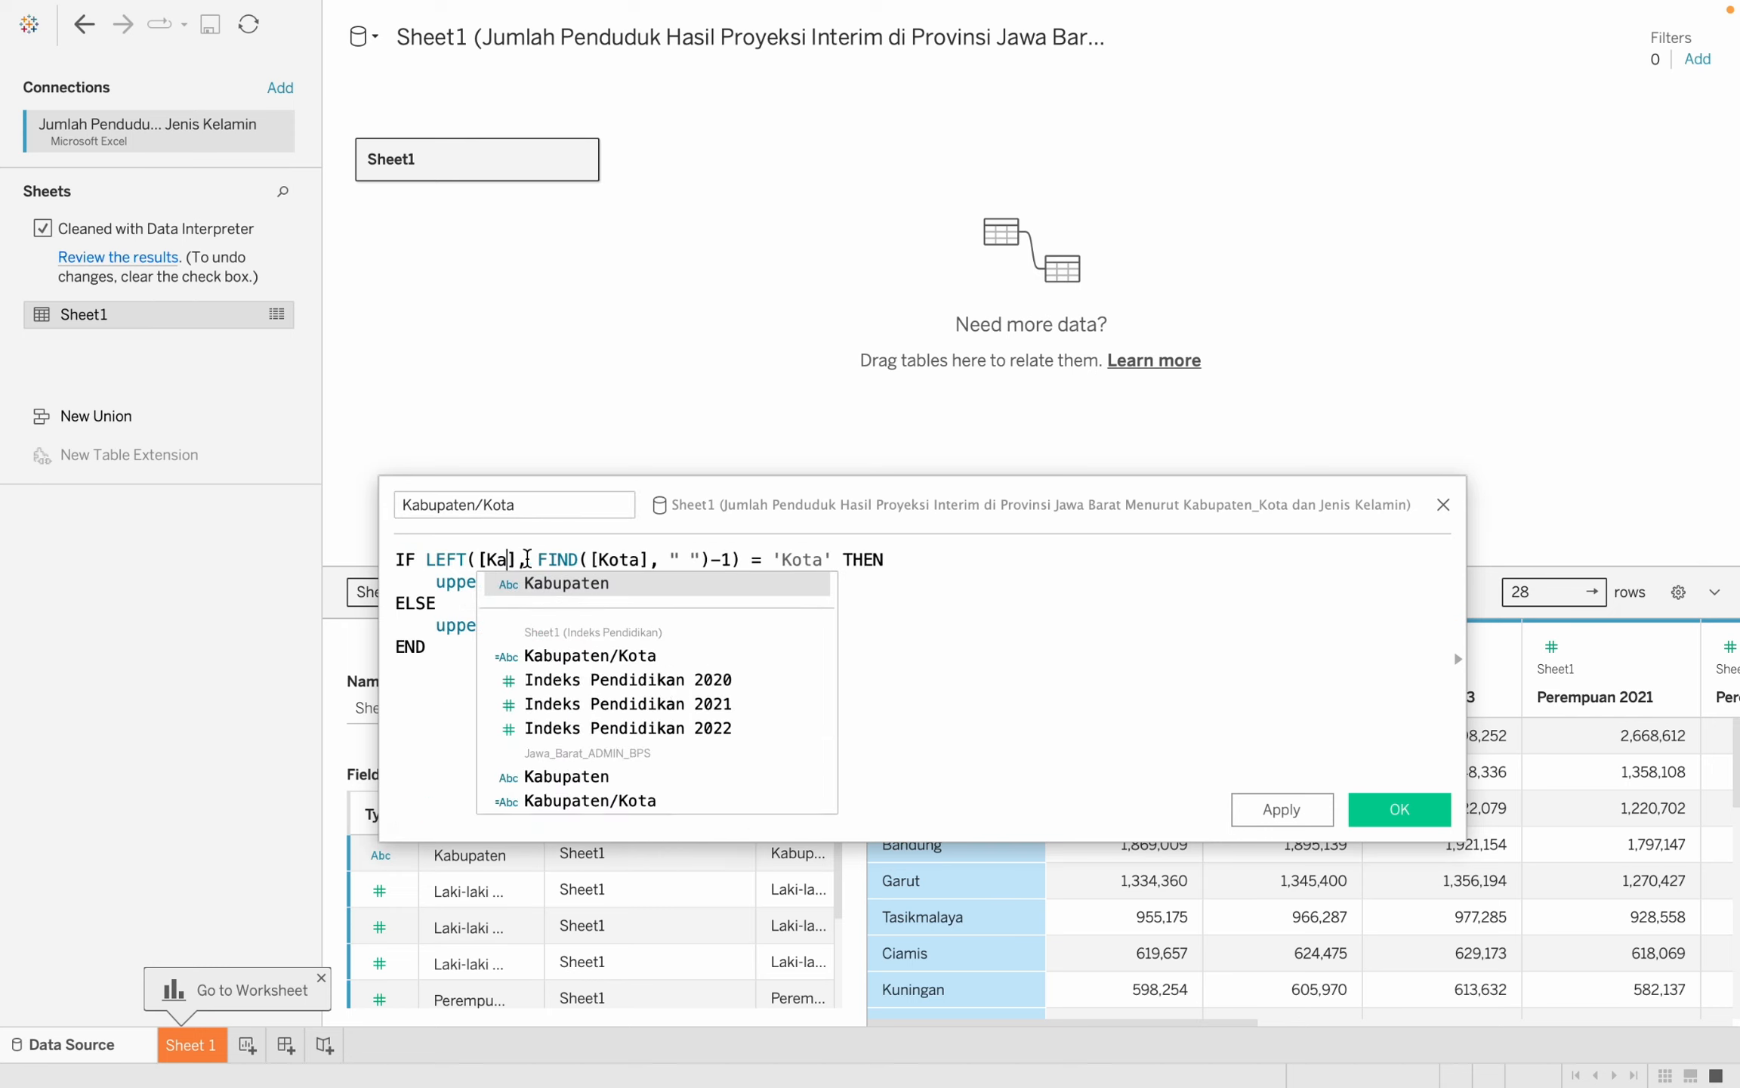
key(Return)
double_click(702, 559)
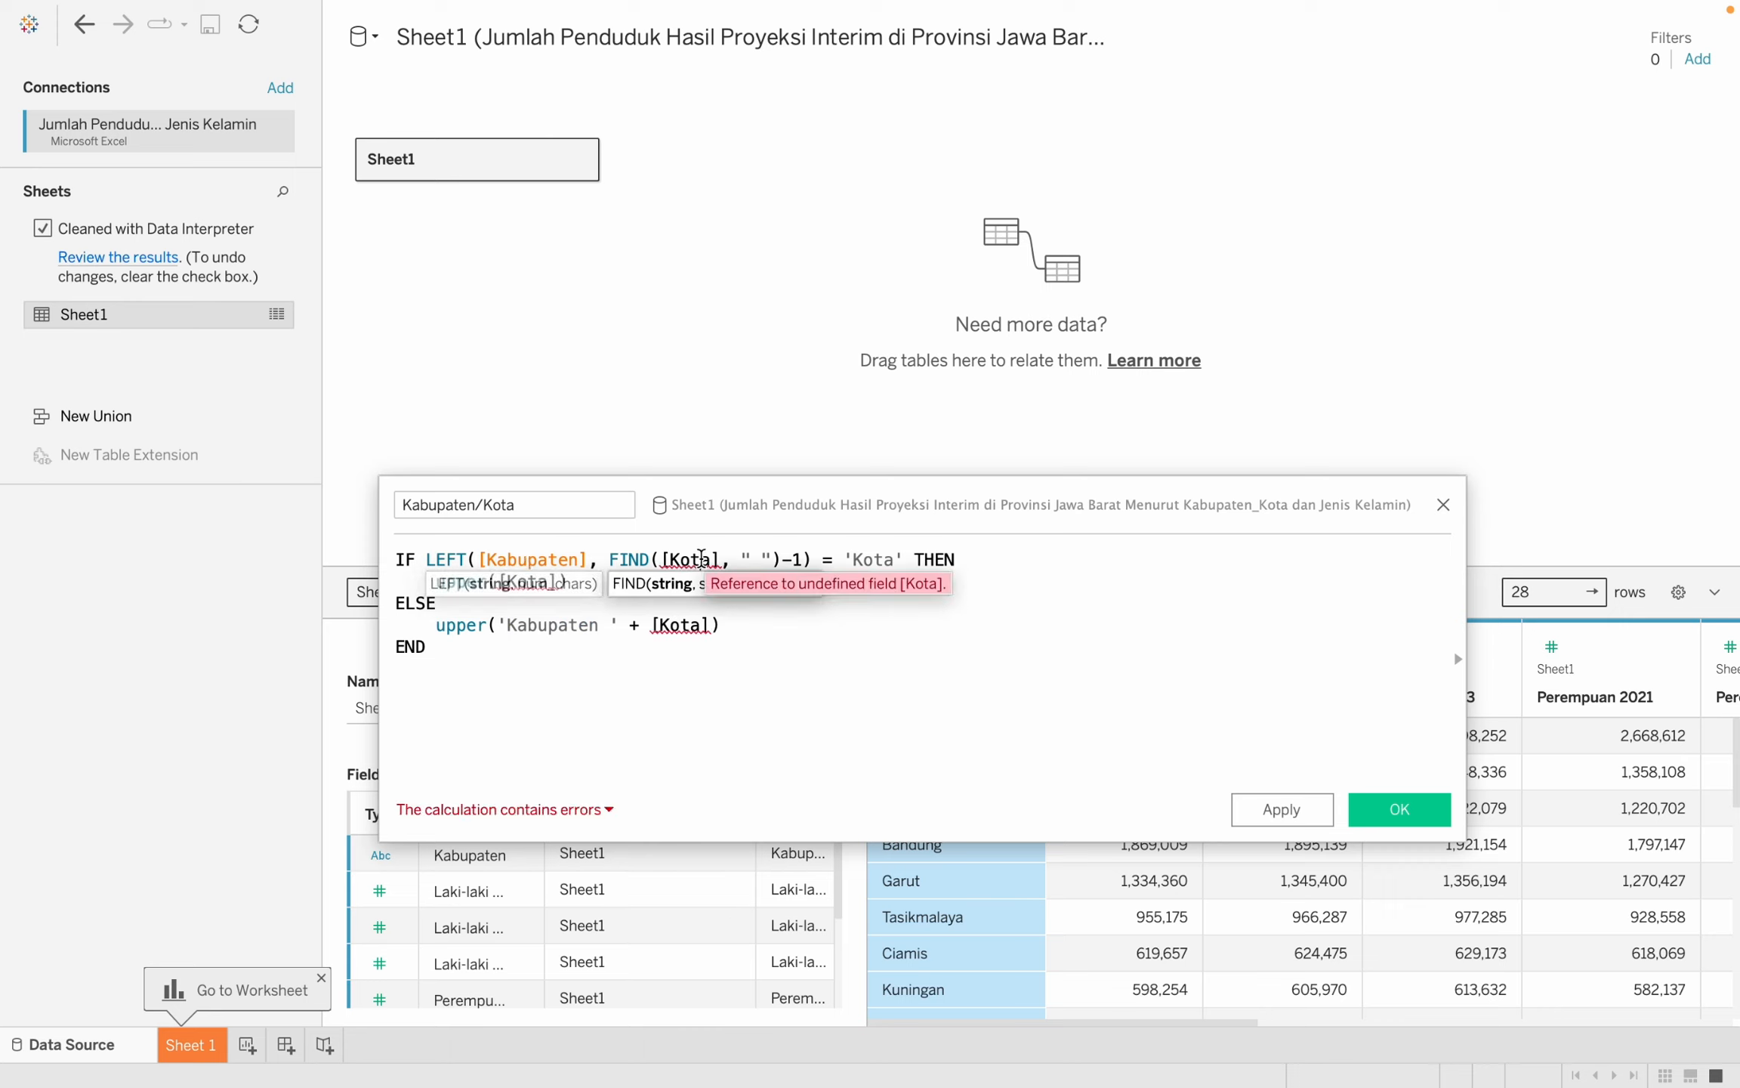
click(707, 559)
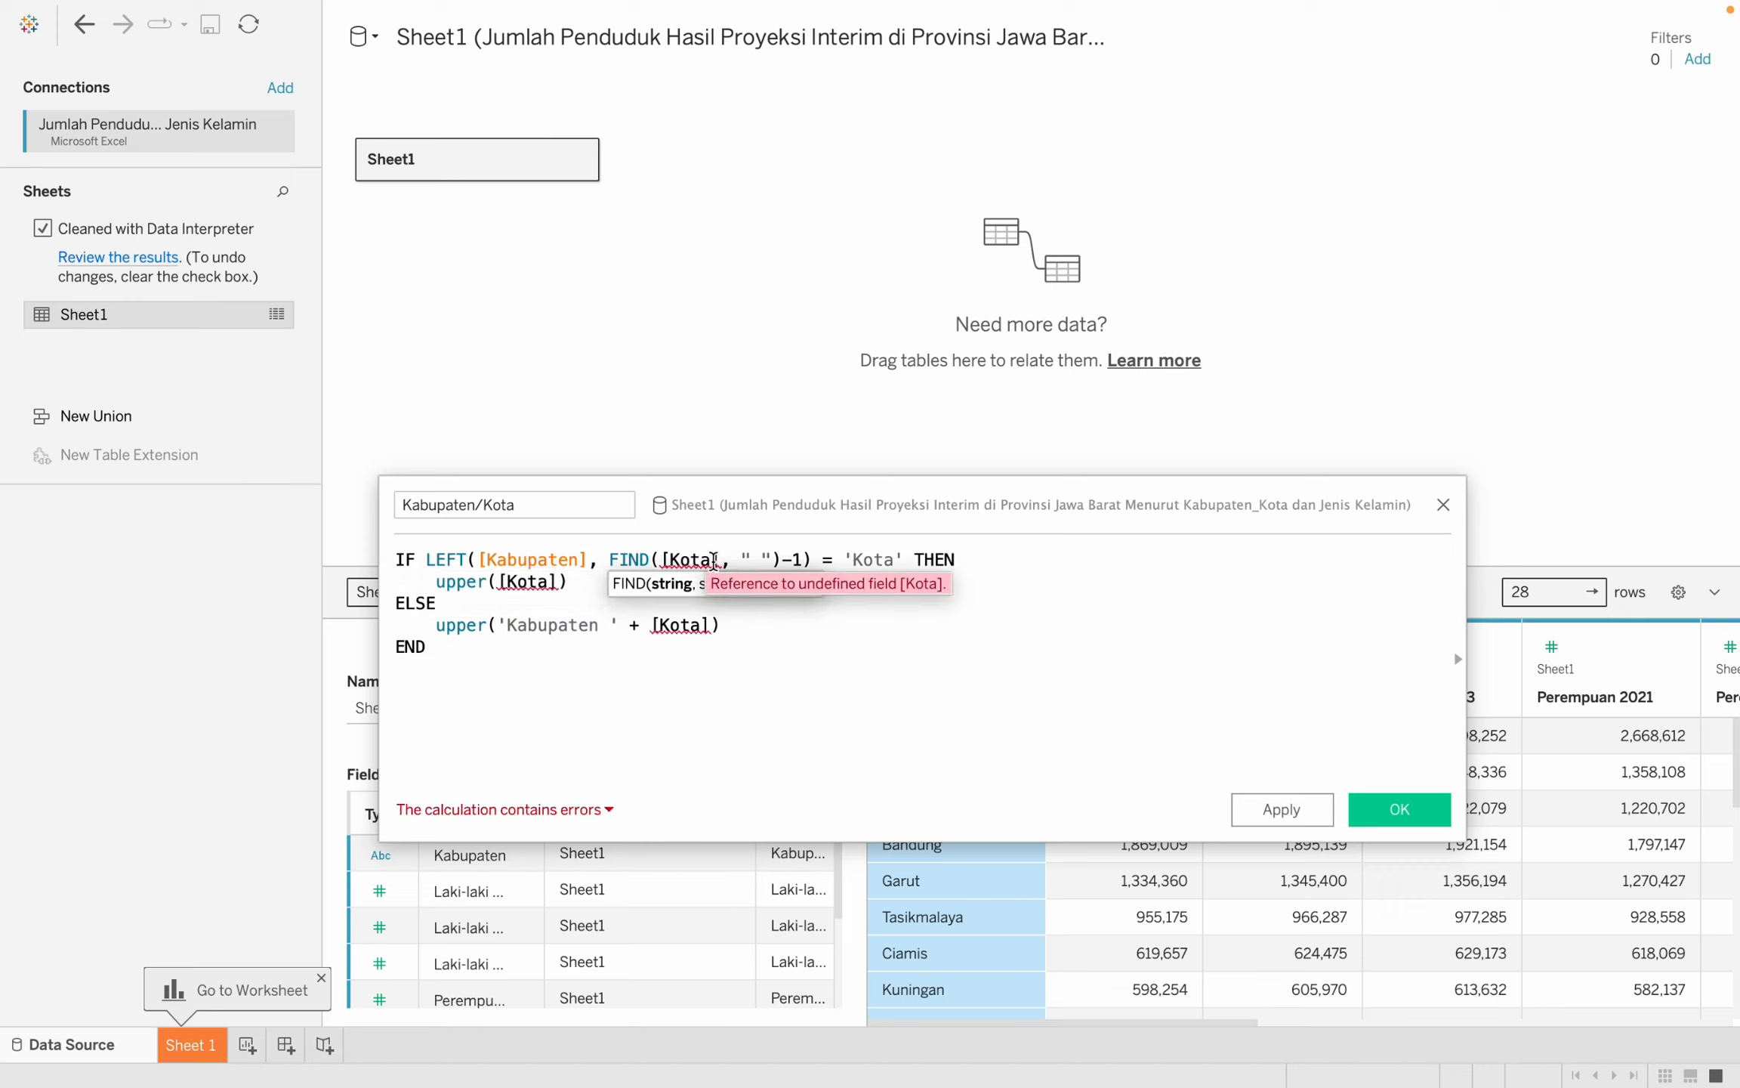
key(BackSpace)
key(BackSpace)
key(BackSpace)
text(a)
key(Return)
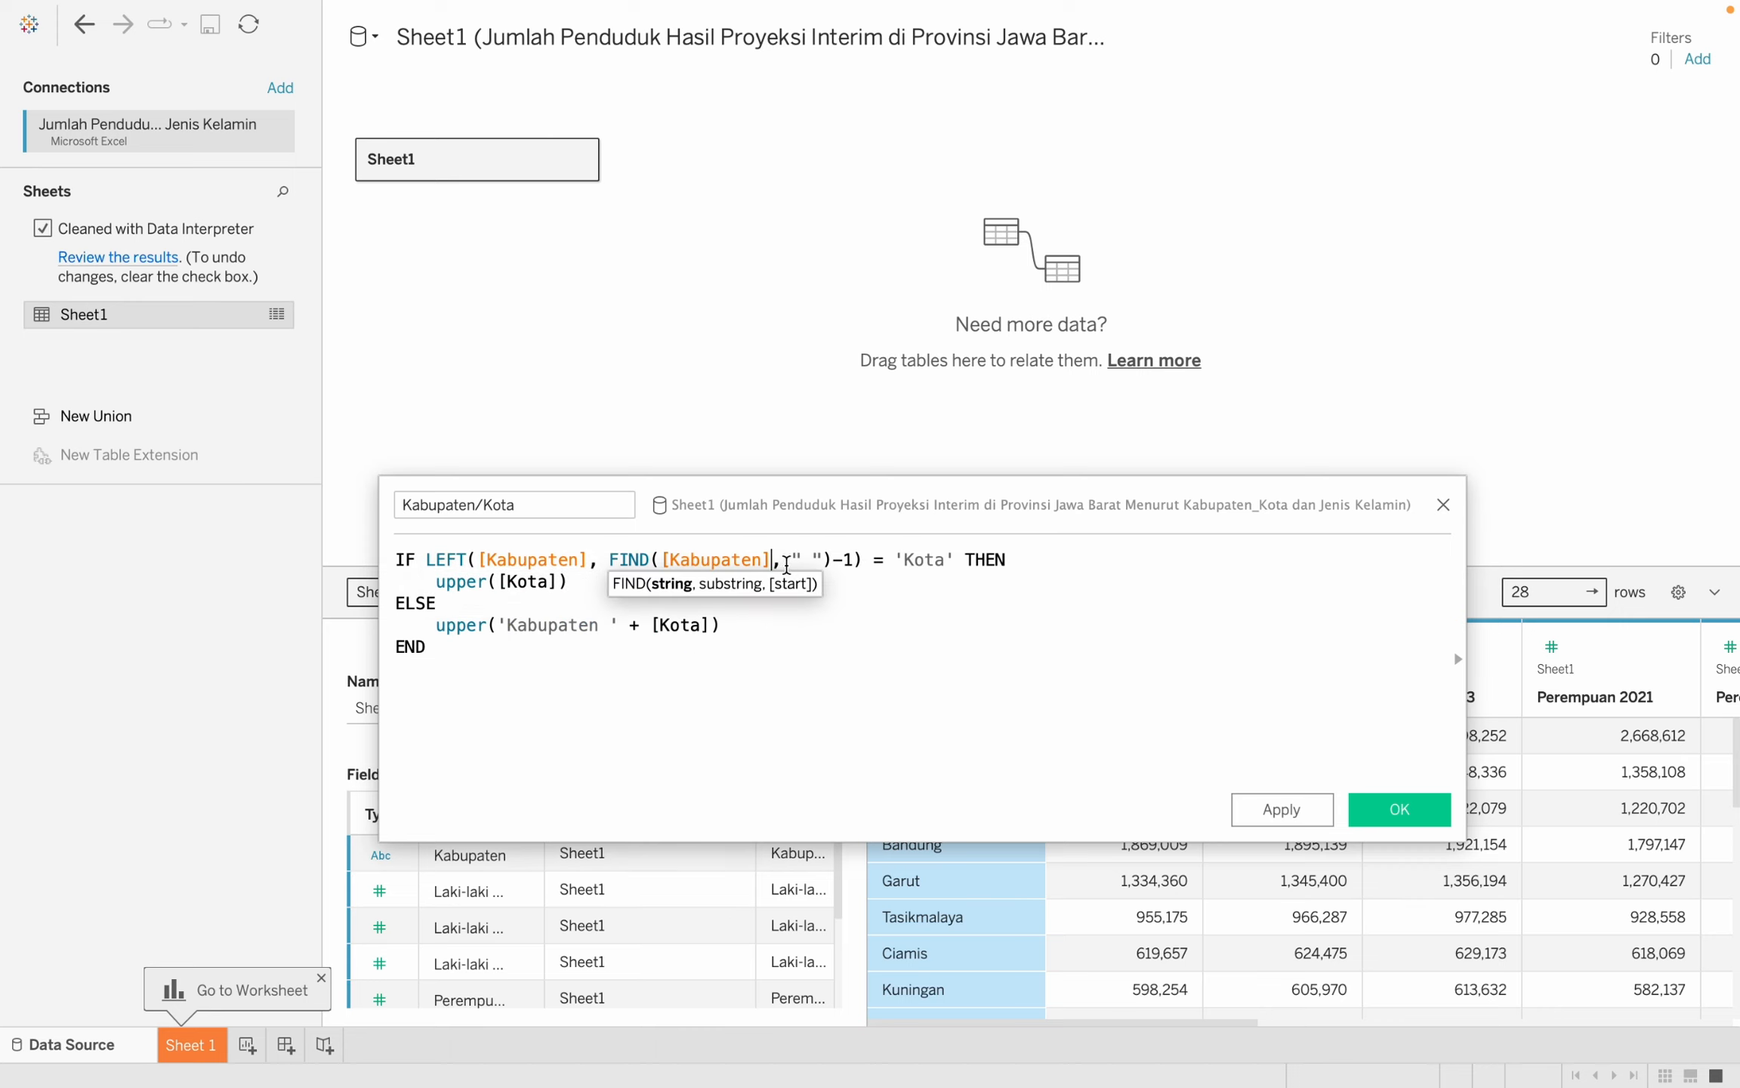
Replace [Kota] with [Kabupaten] in both upper() expressions and save the calculated field.
click(545, 588)
key(BackSpace)
key(BackSpace)
key(BackSpace)
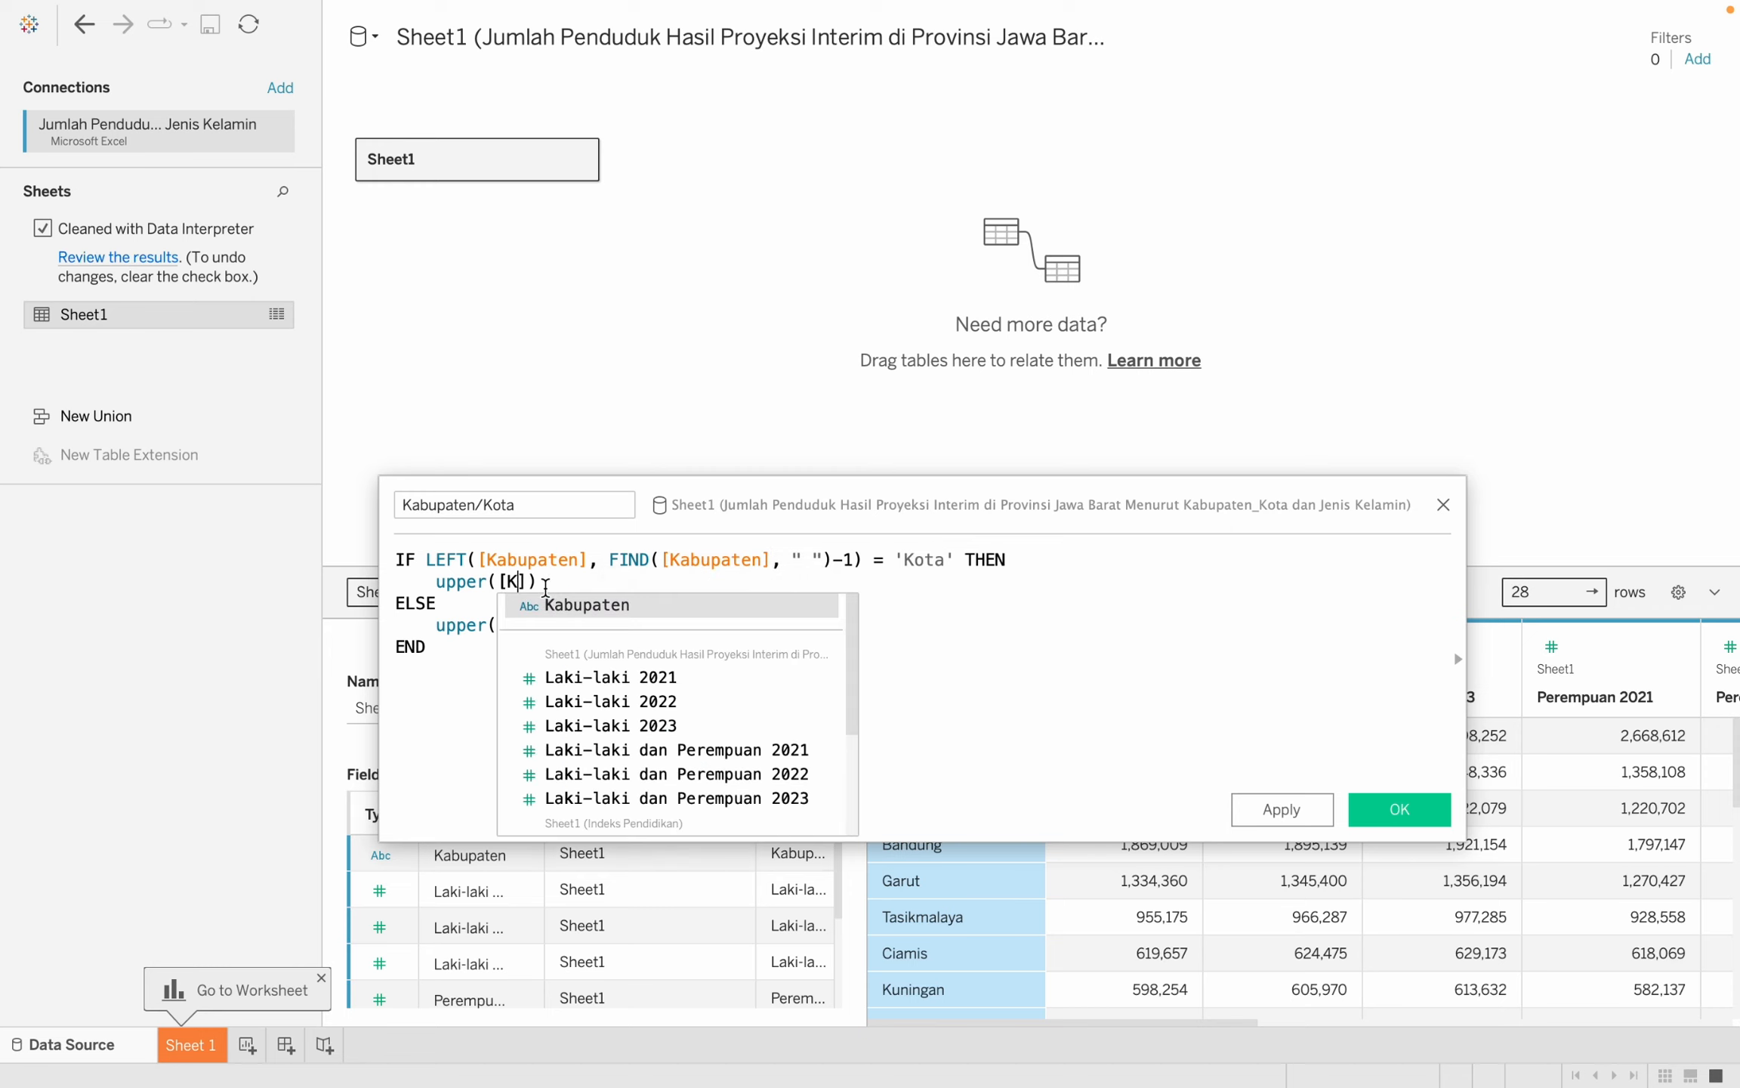
text(abupaten)
key(Return)
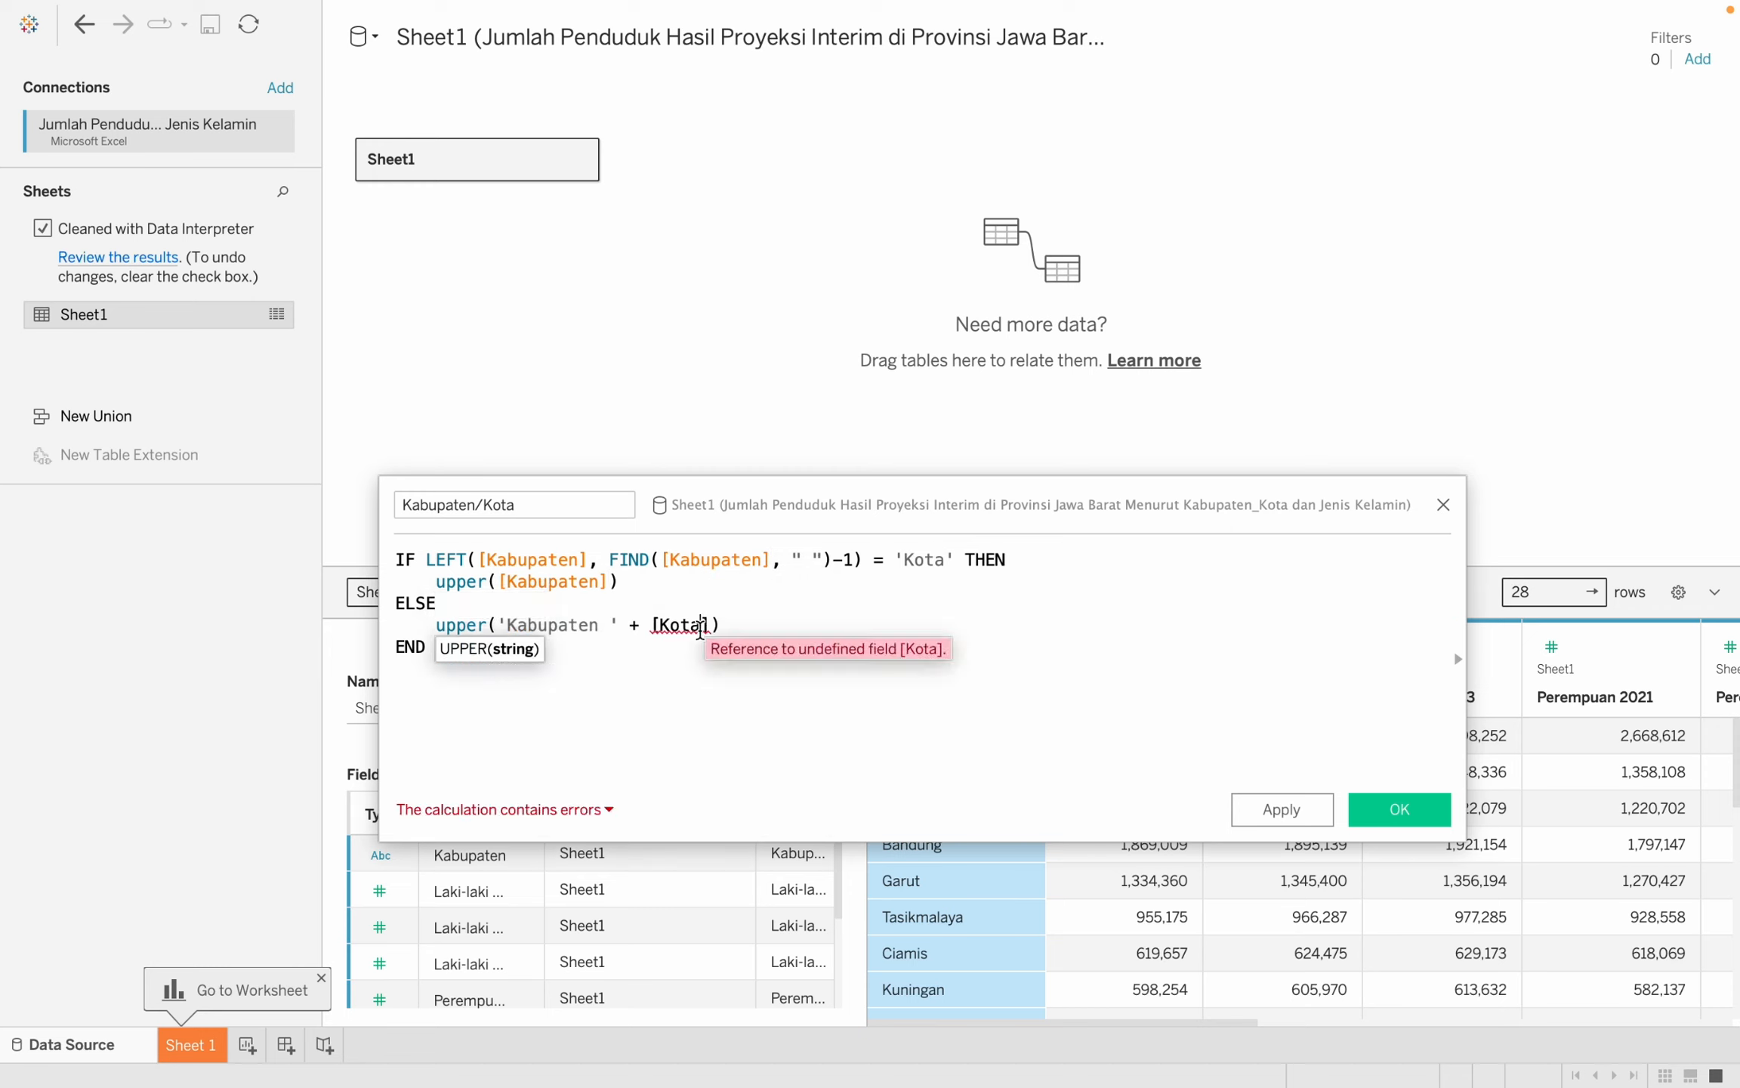
click(702, 625)
key(BackSpace)
key(BackSpace)
key(BackSpace)
text(abupaten)
key(Return)
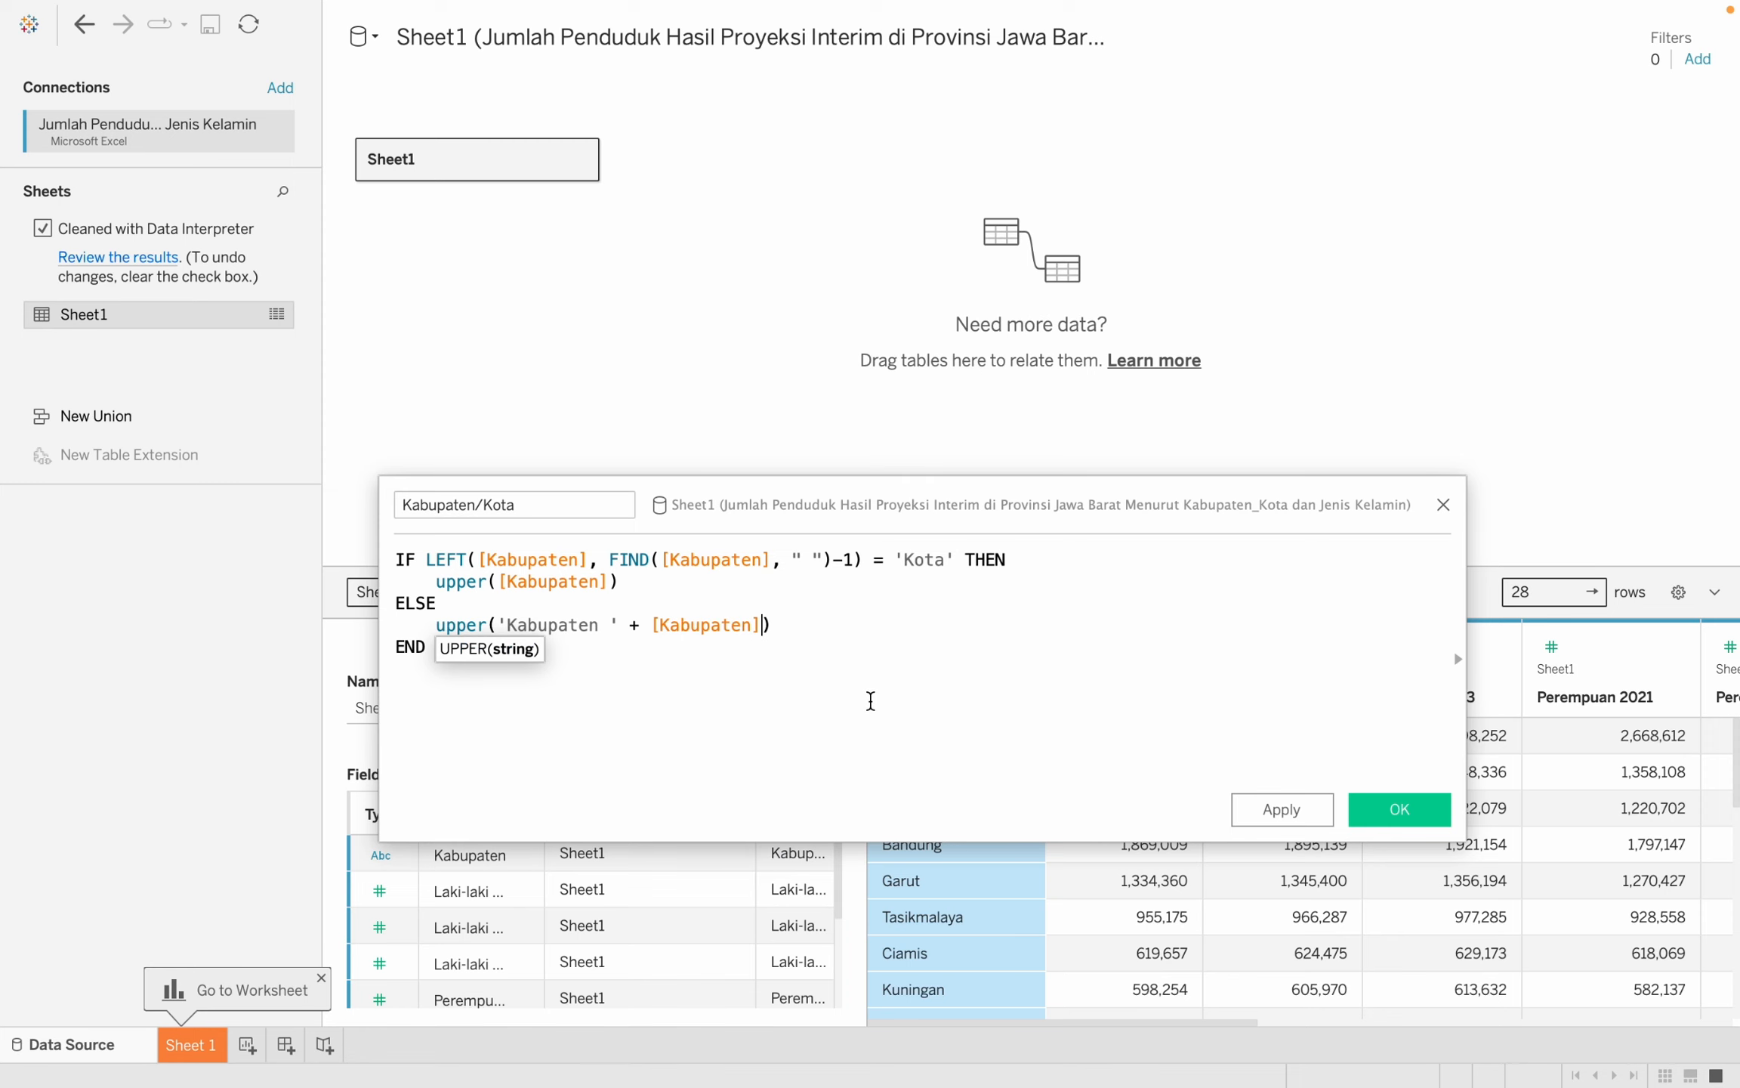
click(1385, 811)
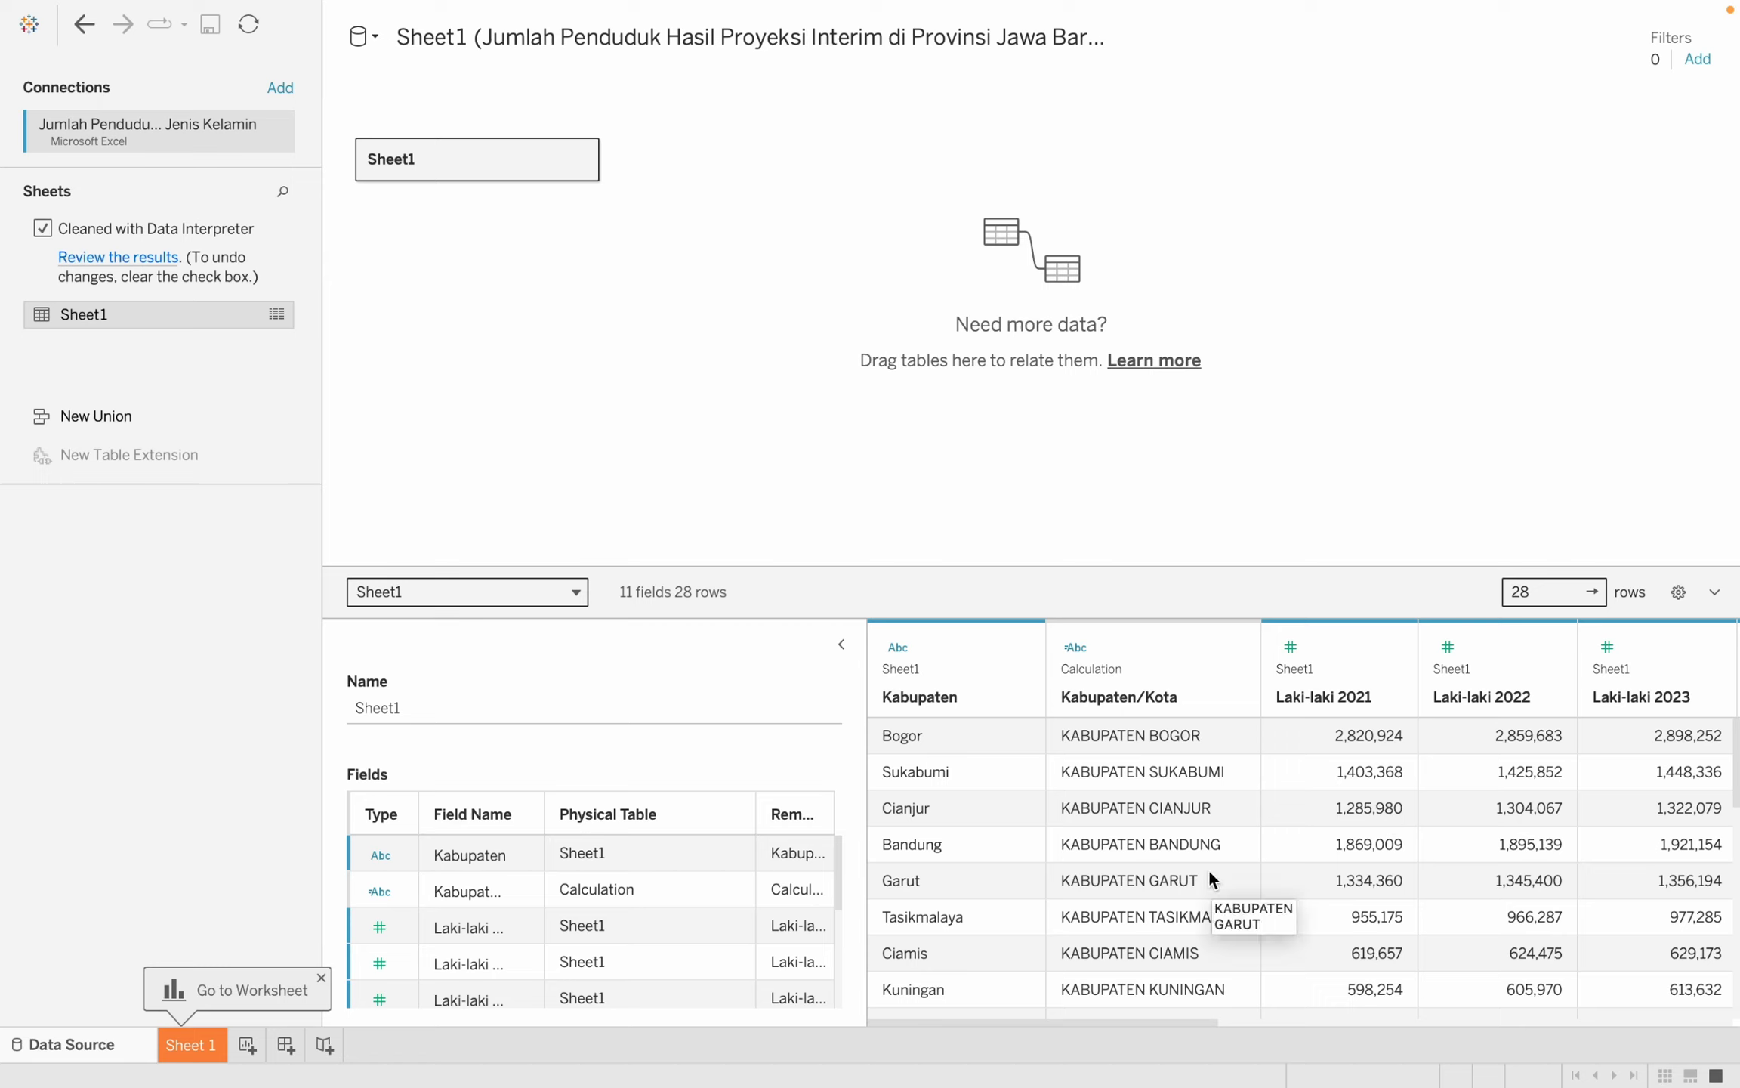
scroll(1209, 878, down, 5)
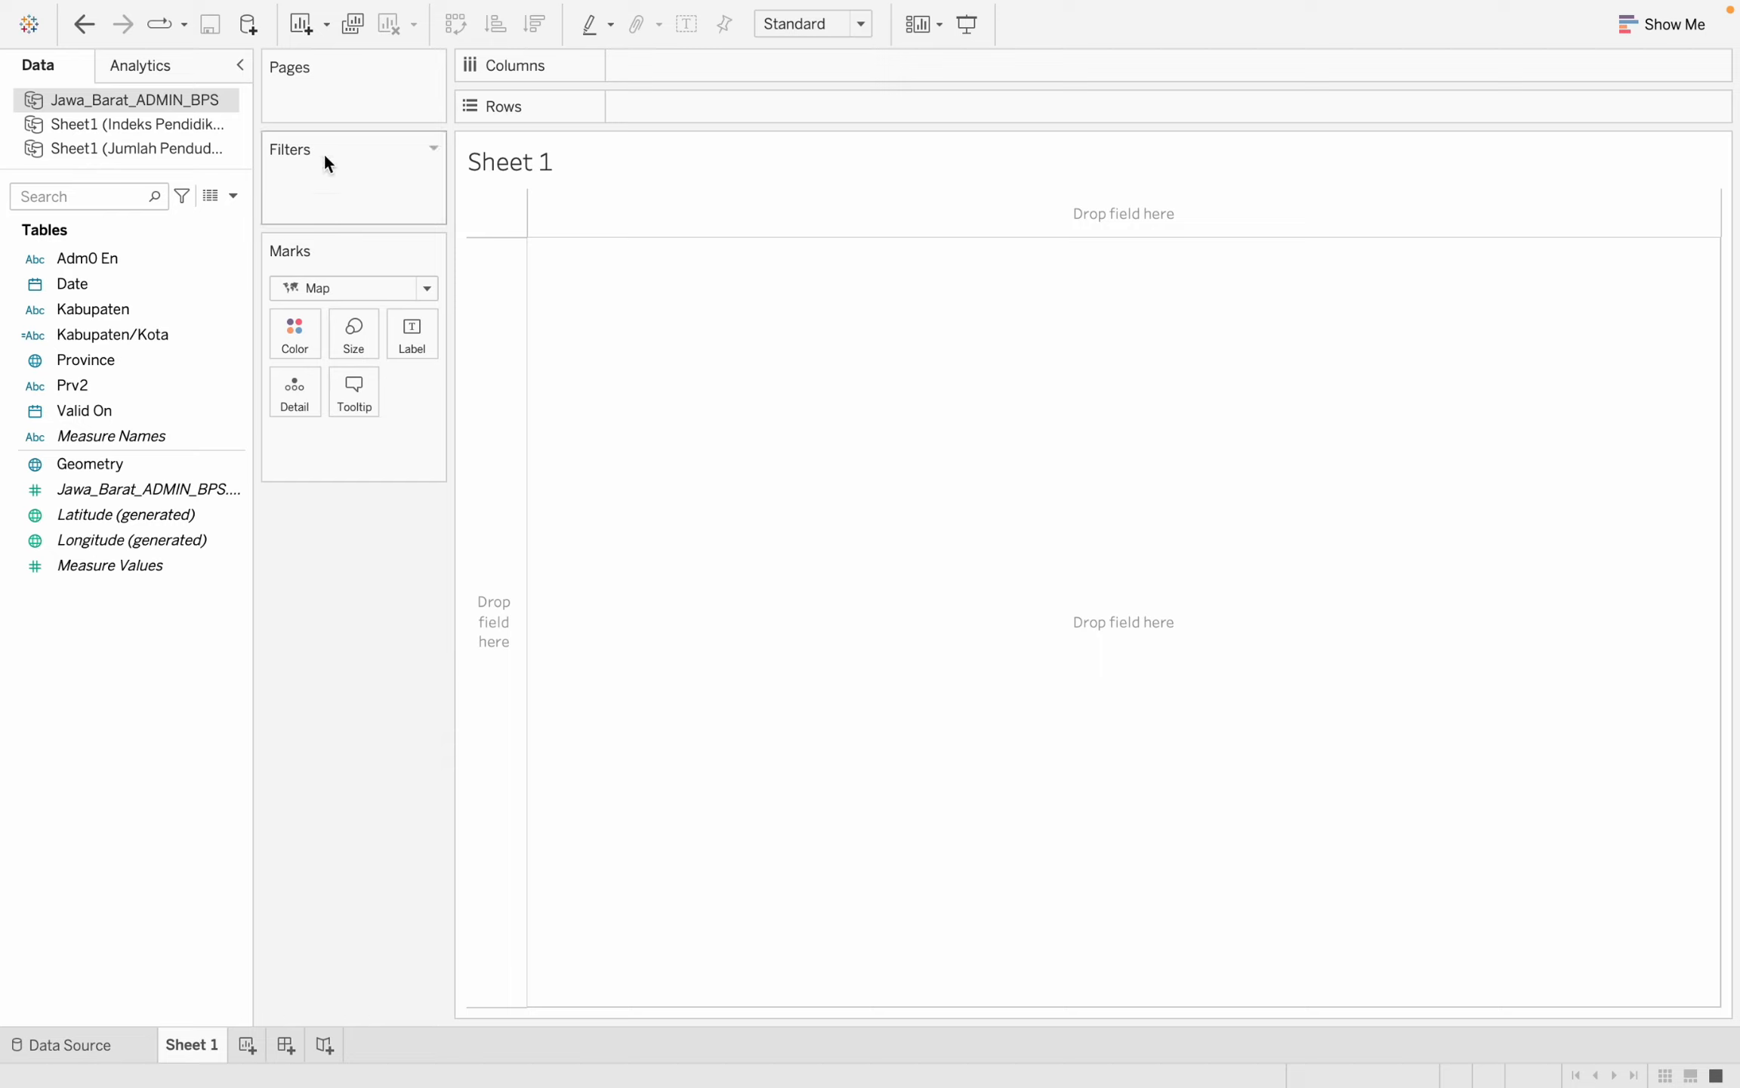
Review the blend relationships with Jawa_Barat_ADMIN_BPS as primary source and accept the automatic link on Kabupaten/Kota.
mouse_move(303, 6)
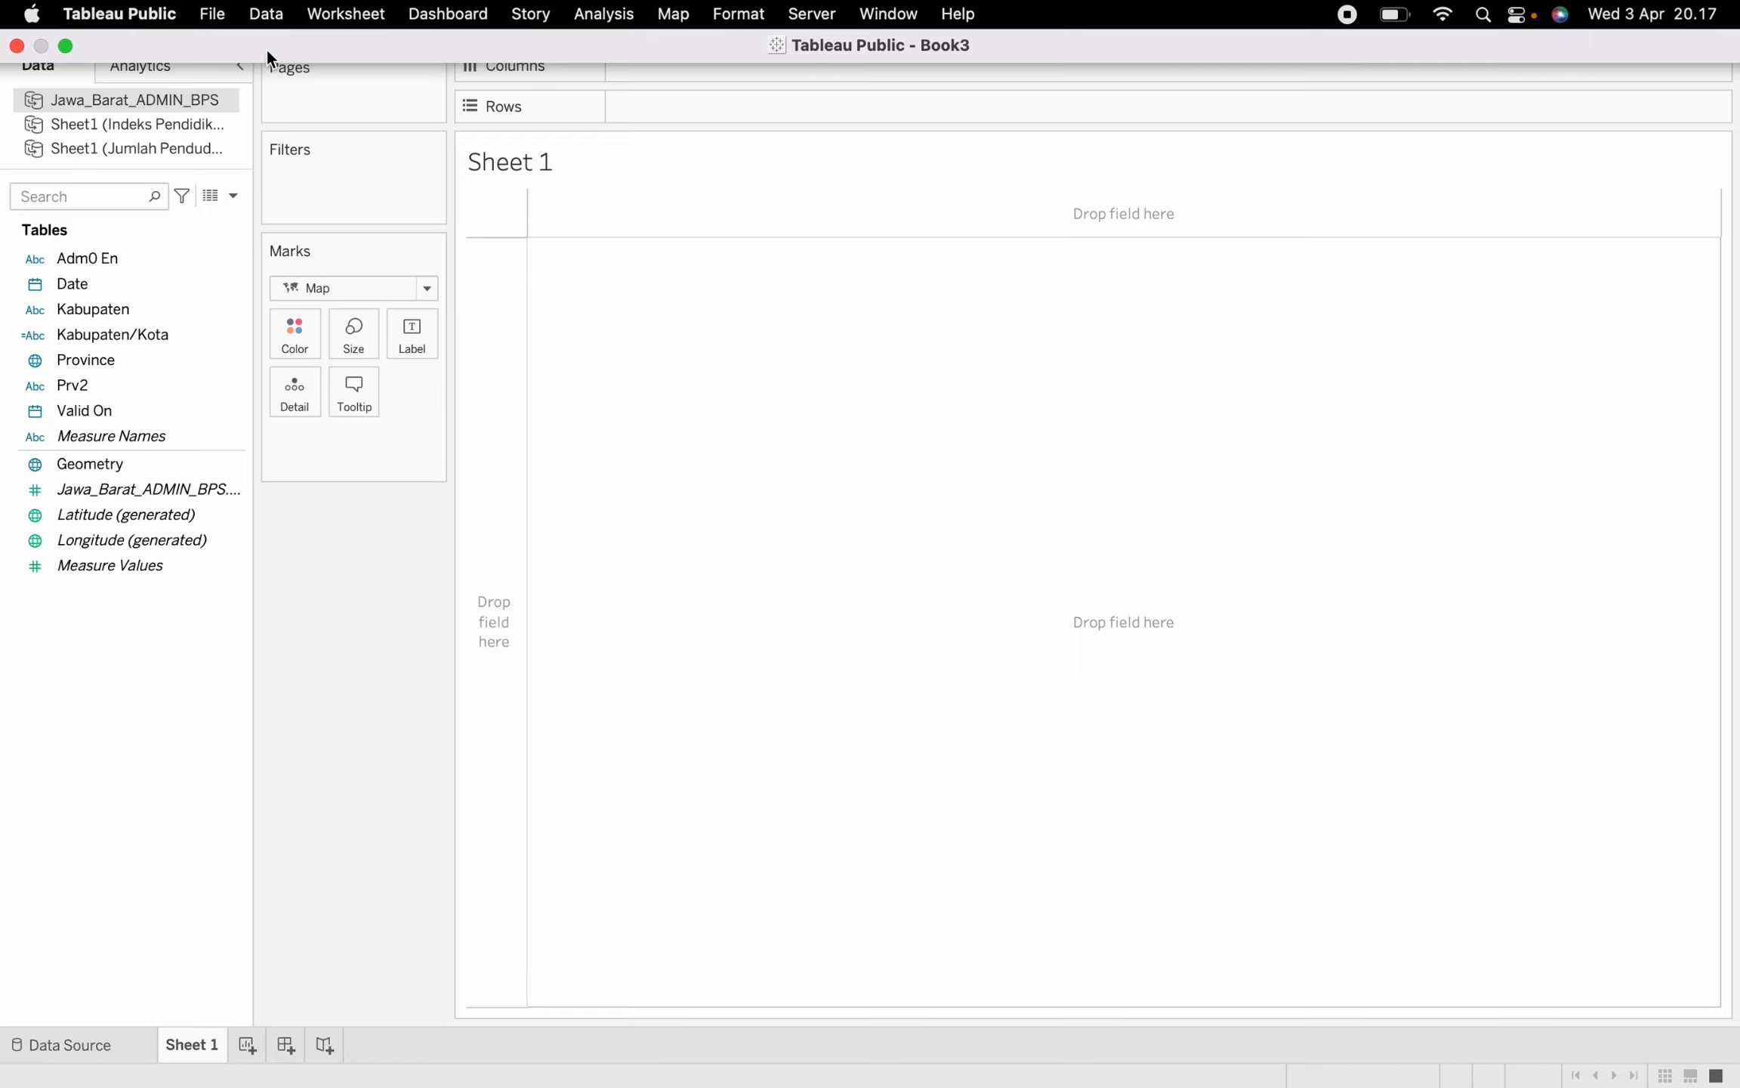
click(272, 12)
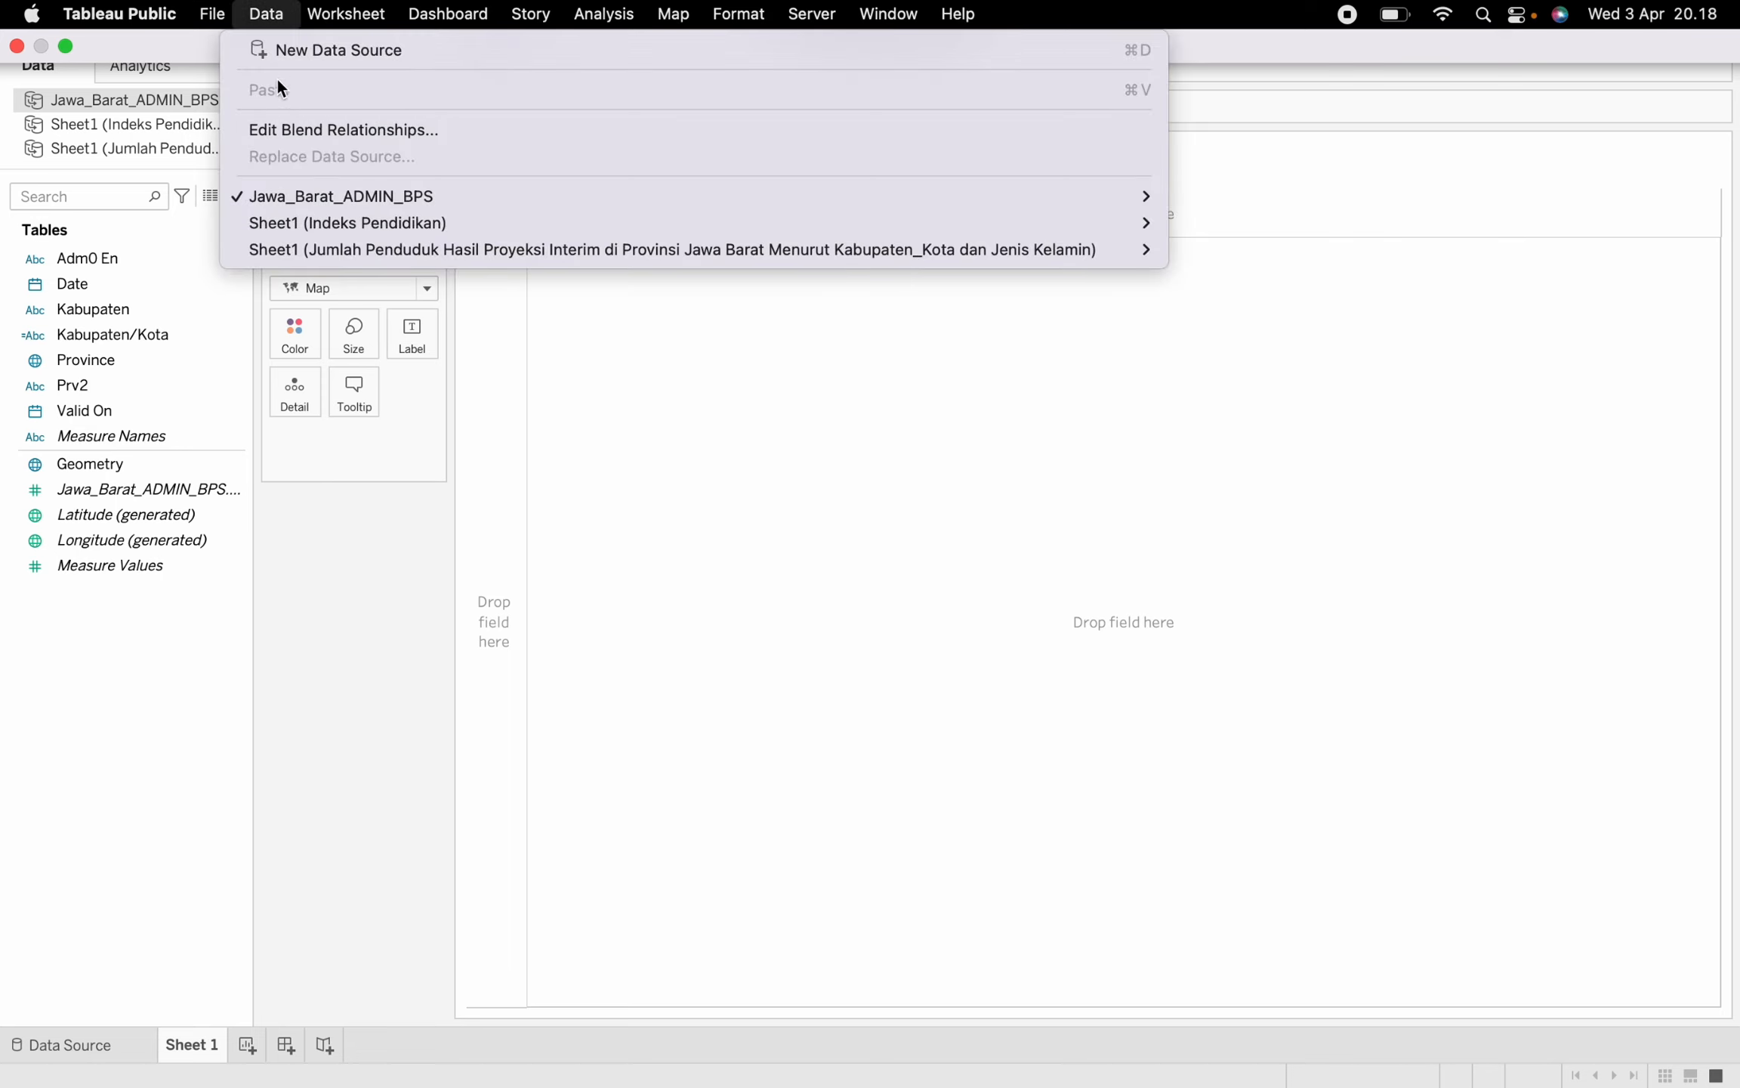
click(291, 133)
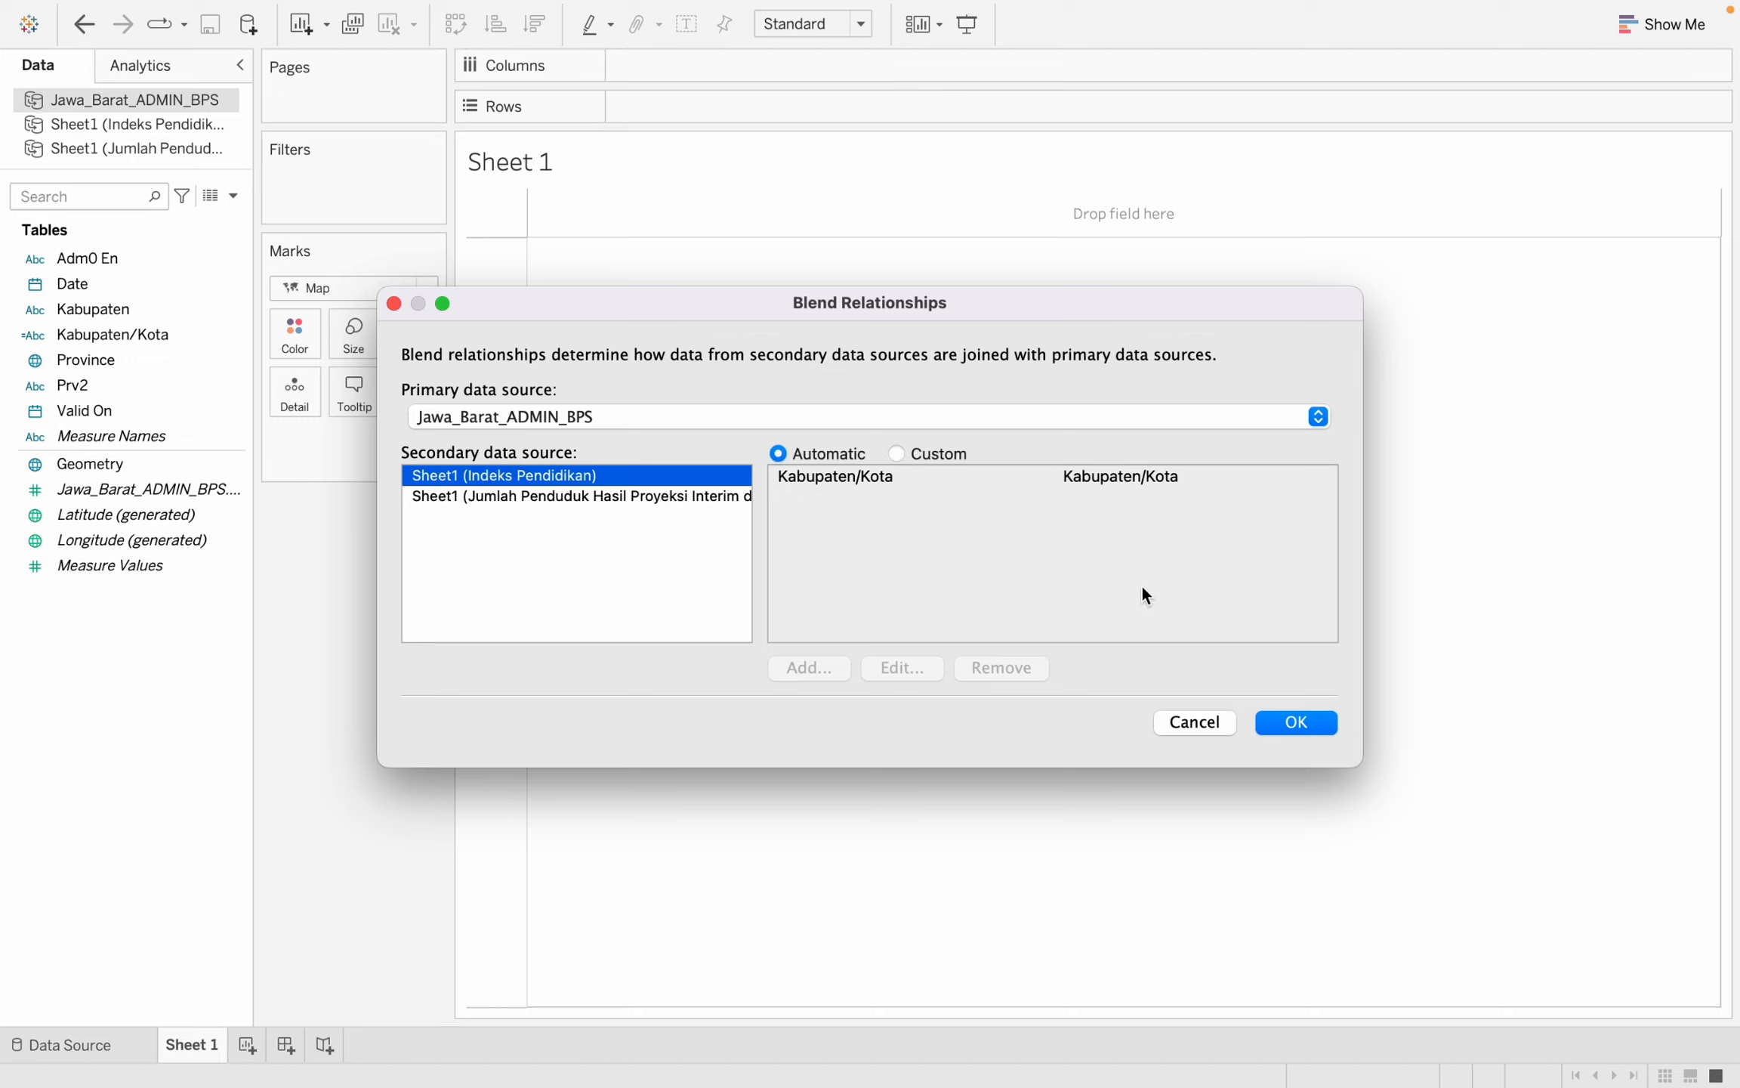
click(1286, 724)
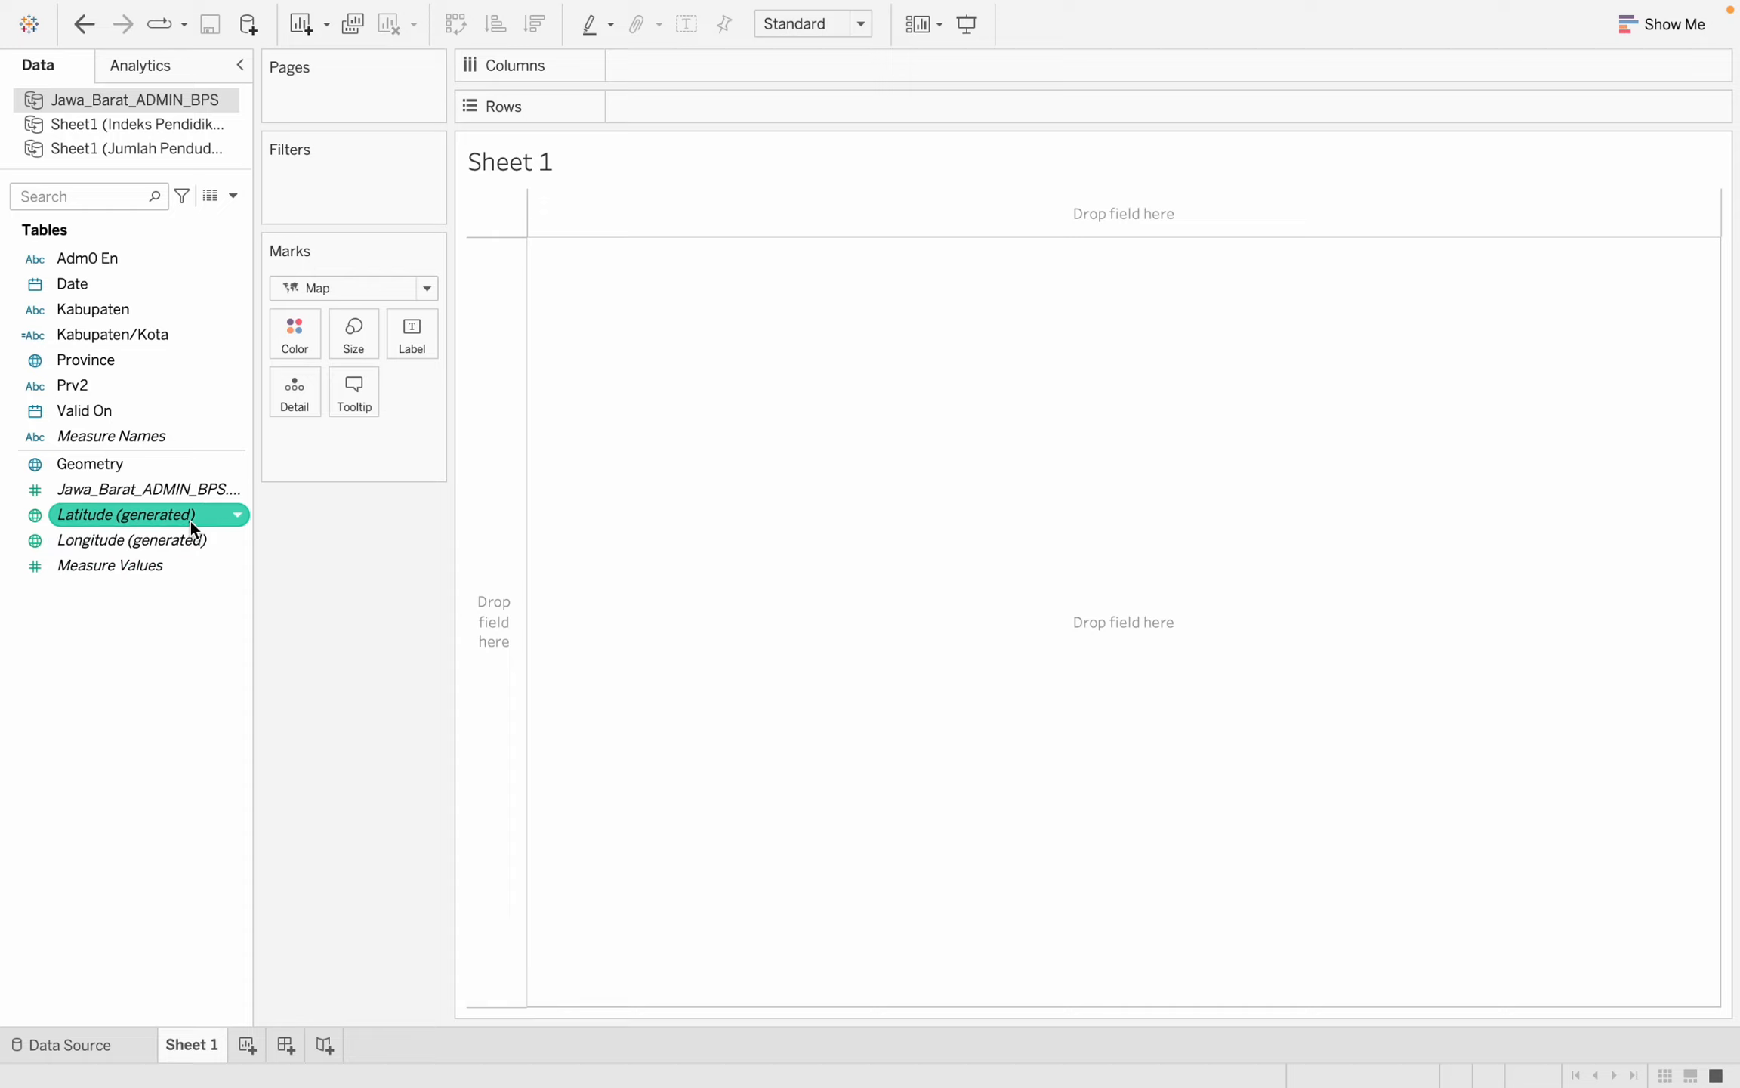
Build the Jawa Barat map with Latitude (generated) on Rows, Longitude (generated) on Columns and Geometry as Detail.
drag(190, 520, 758, 106)
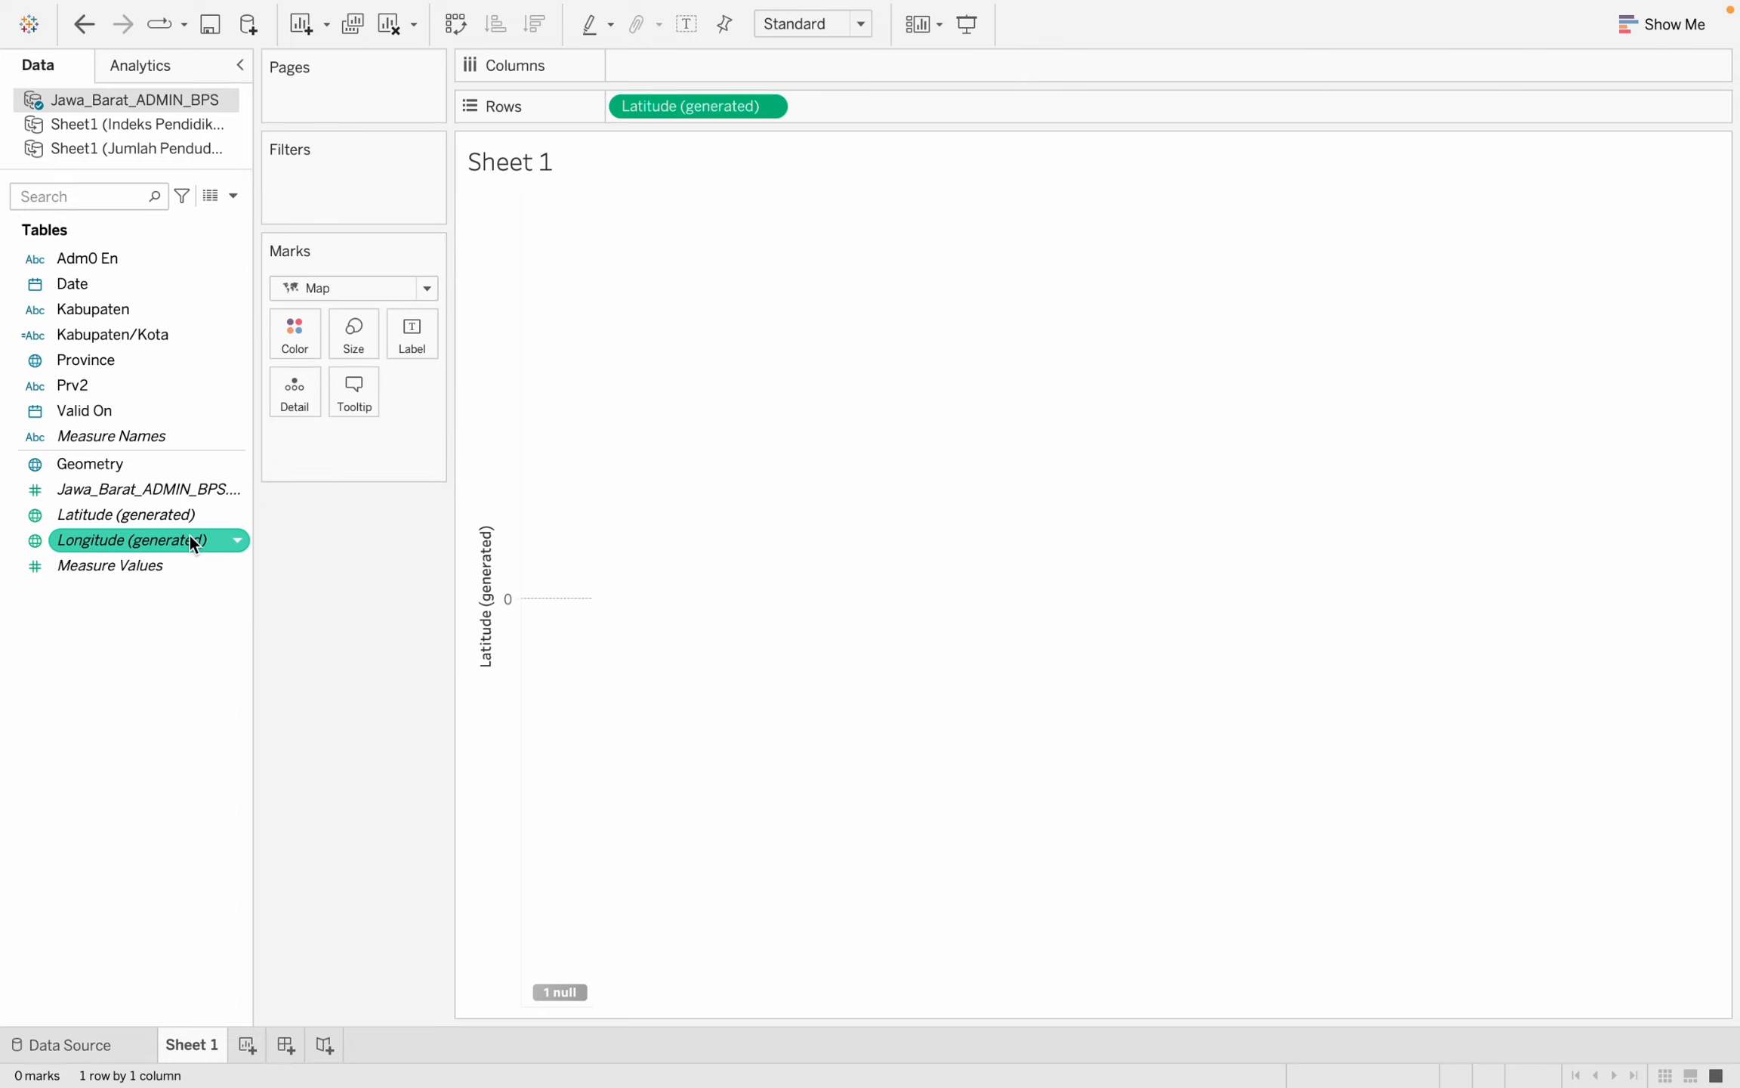
drag(190, 540, 873, 64)
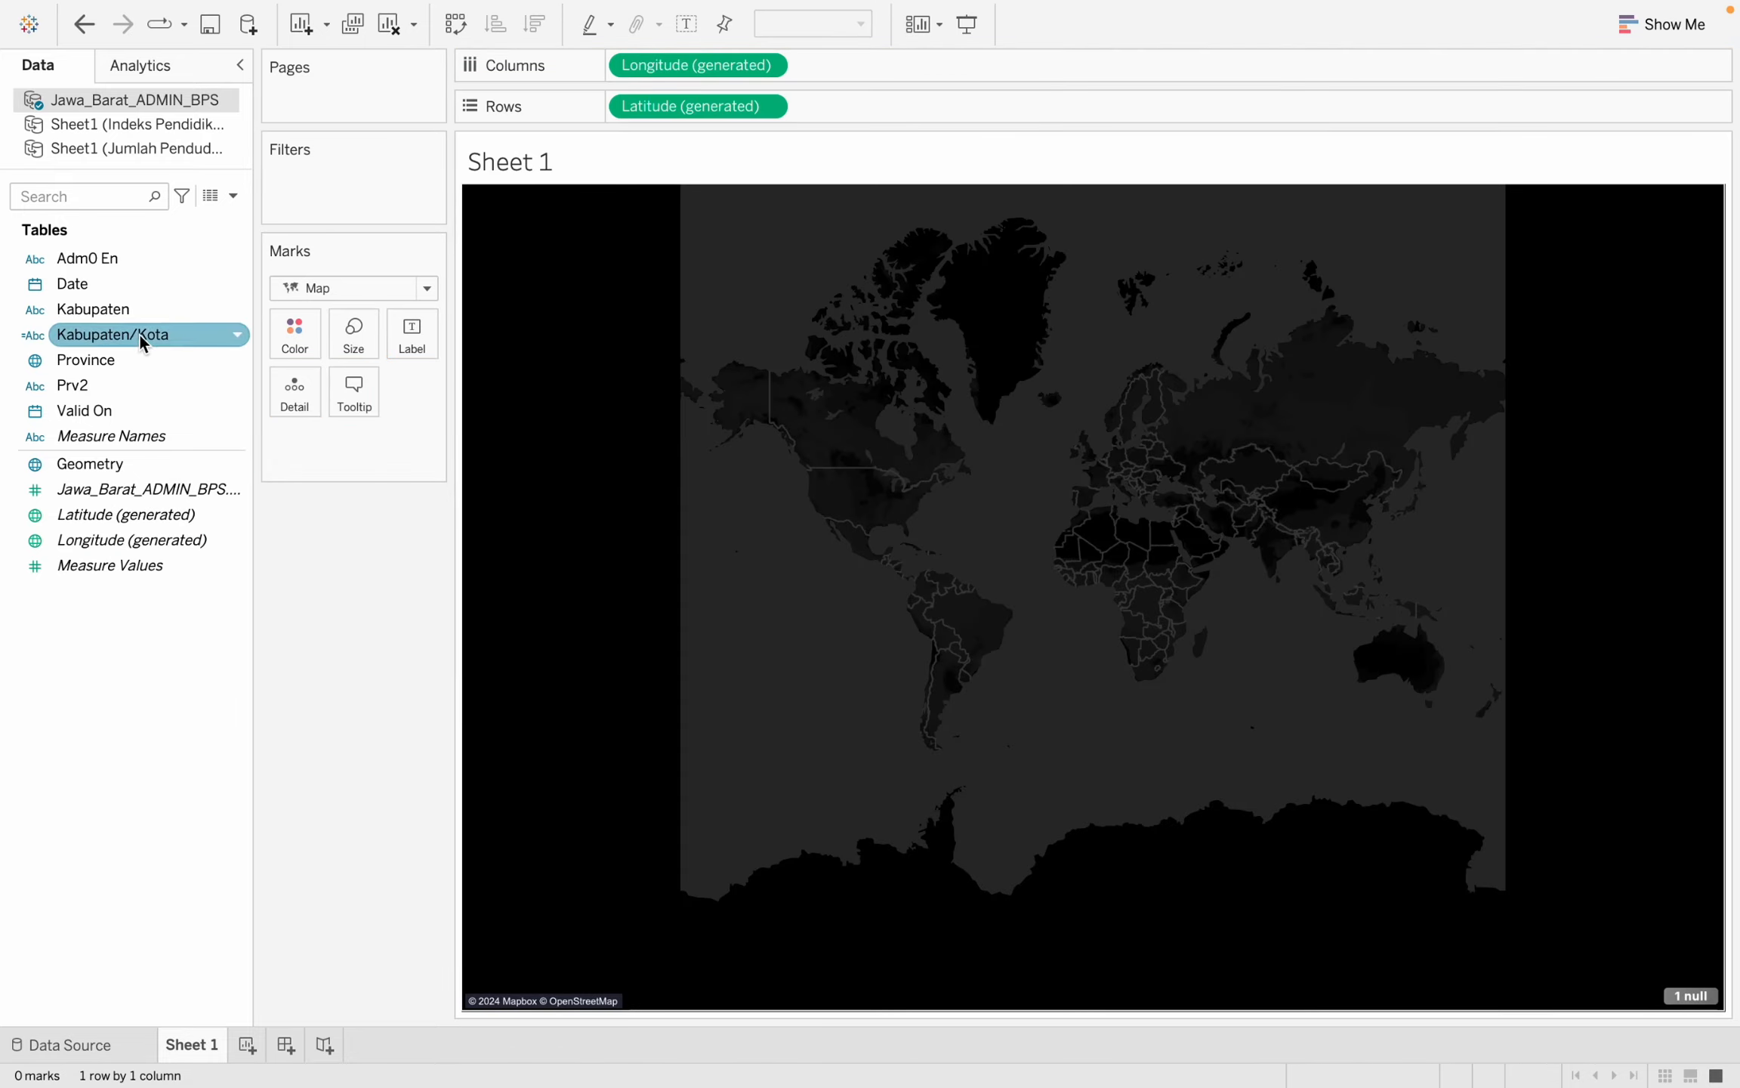
click(128, 464)
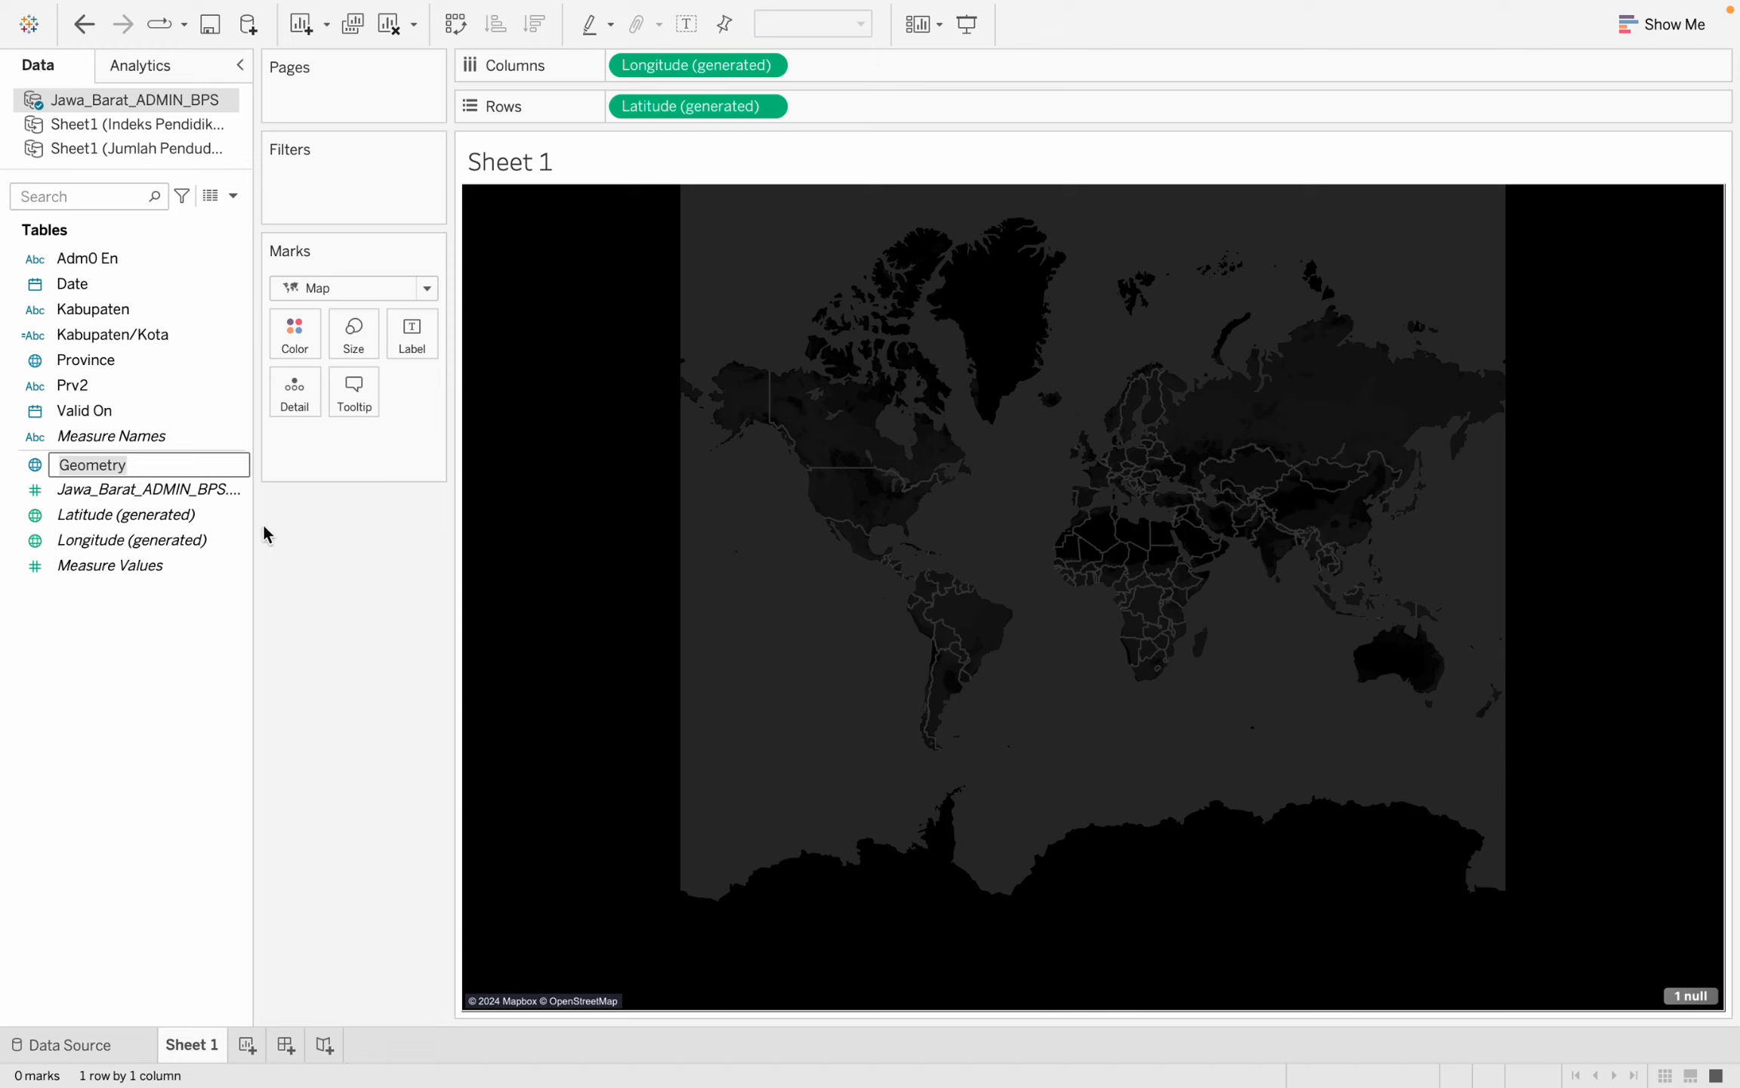
drag(180, 467, 404, 339)
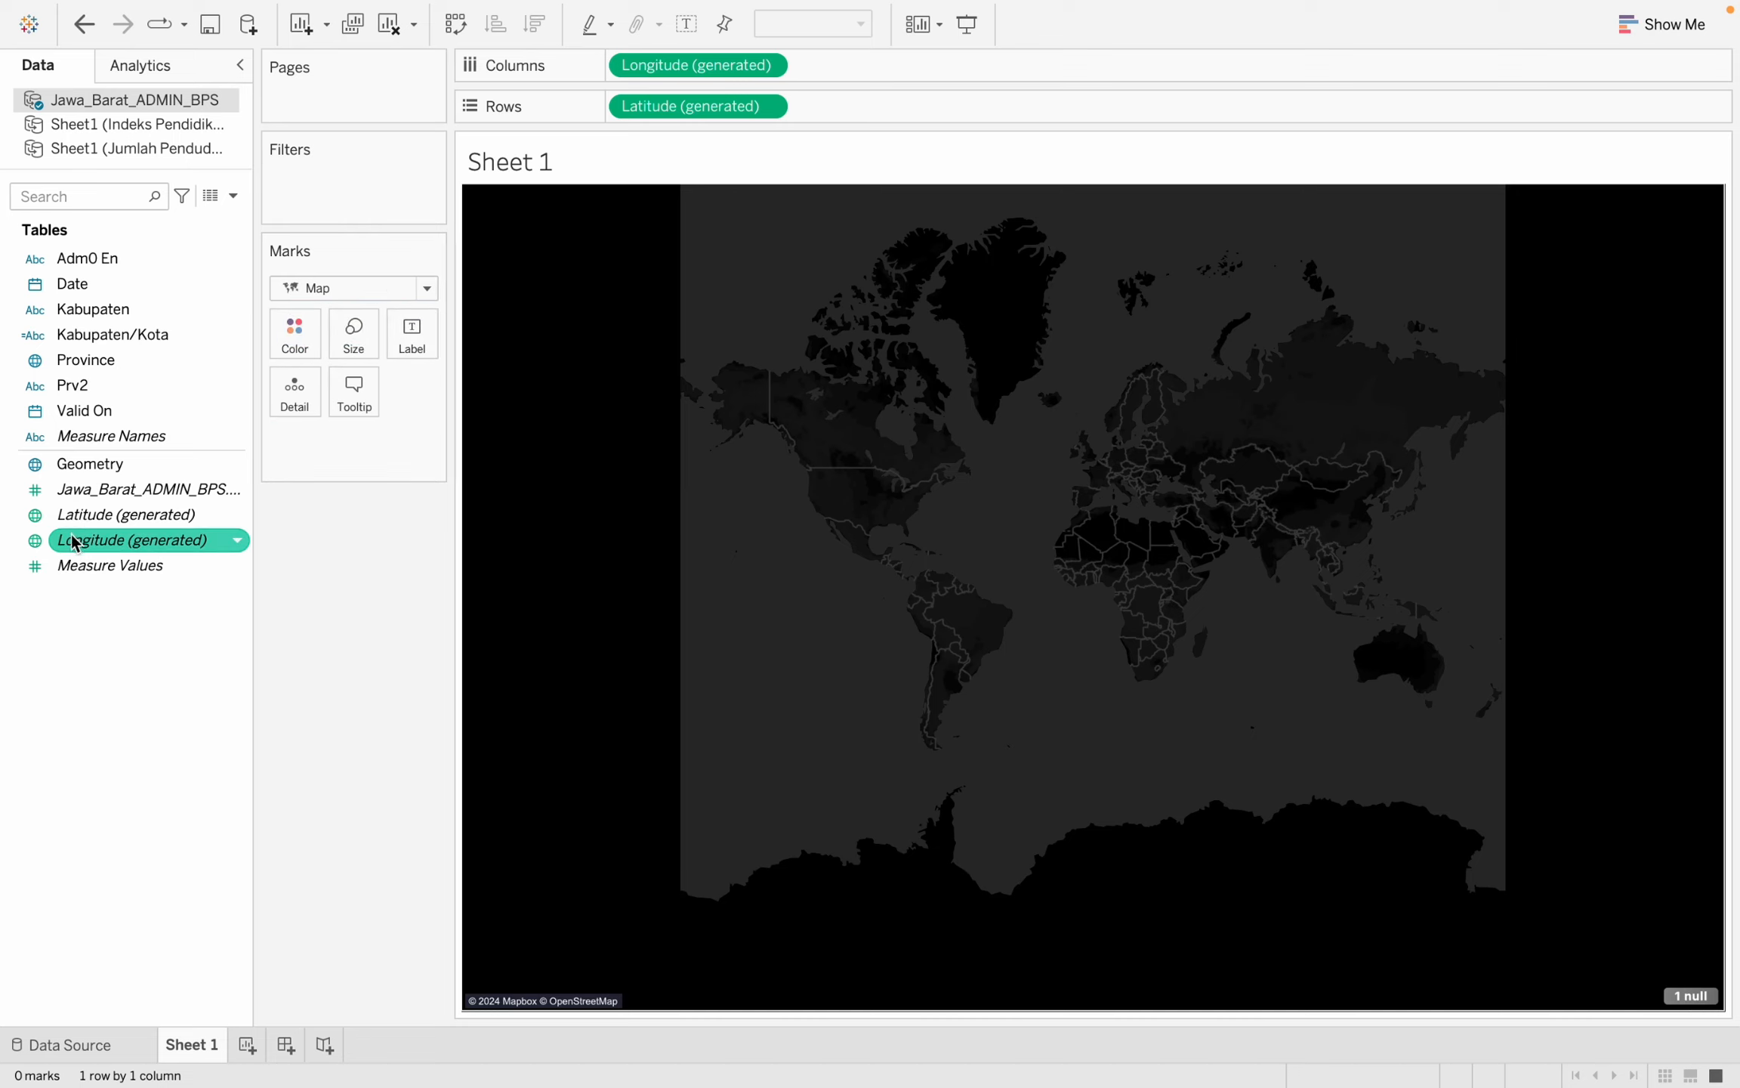
drag(92, 465, 271, 402)
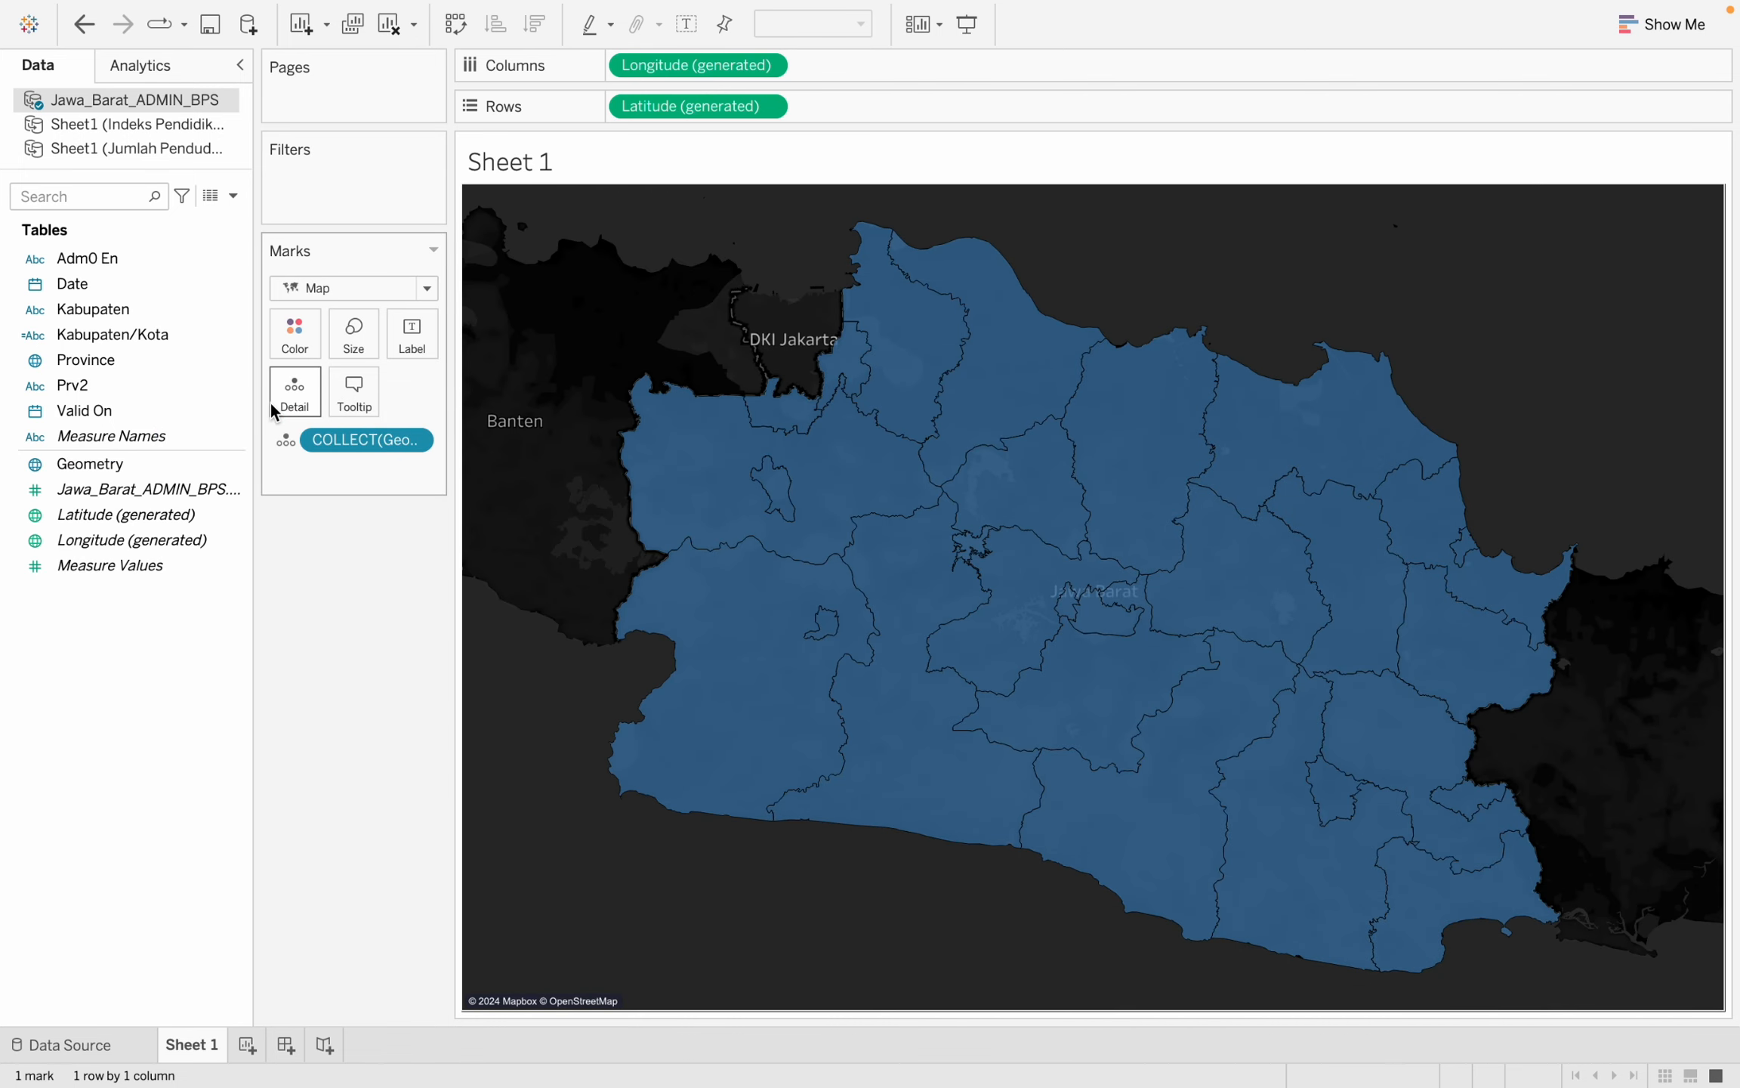
Change the map's background to the light style.
mouse_move(654, 7)
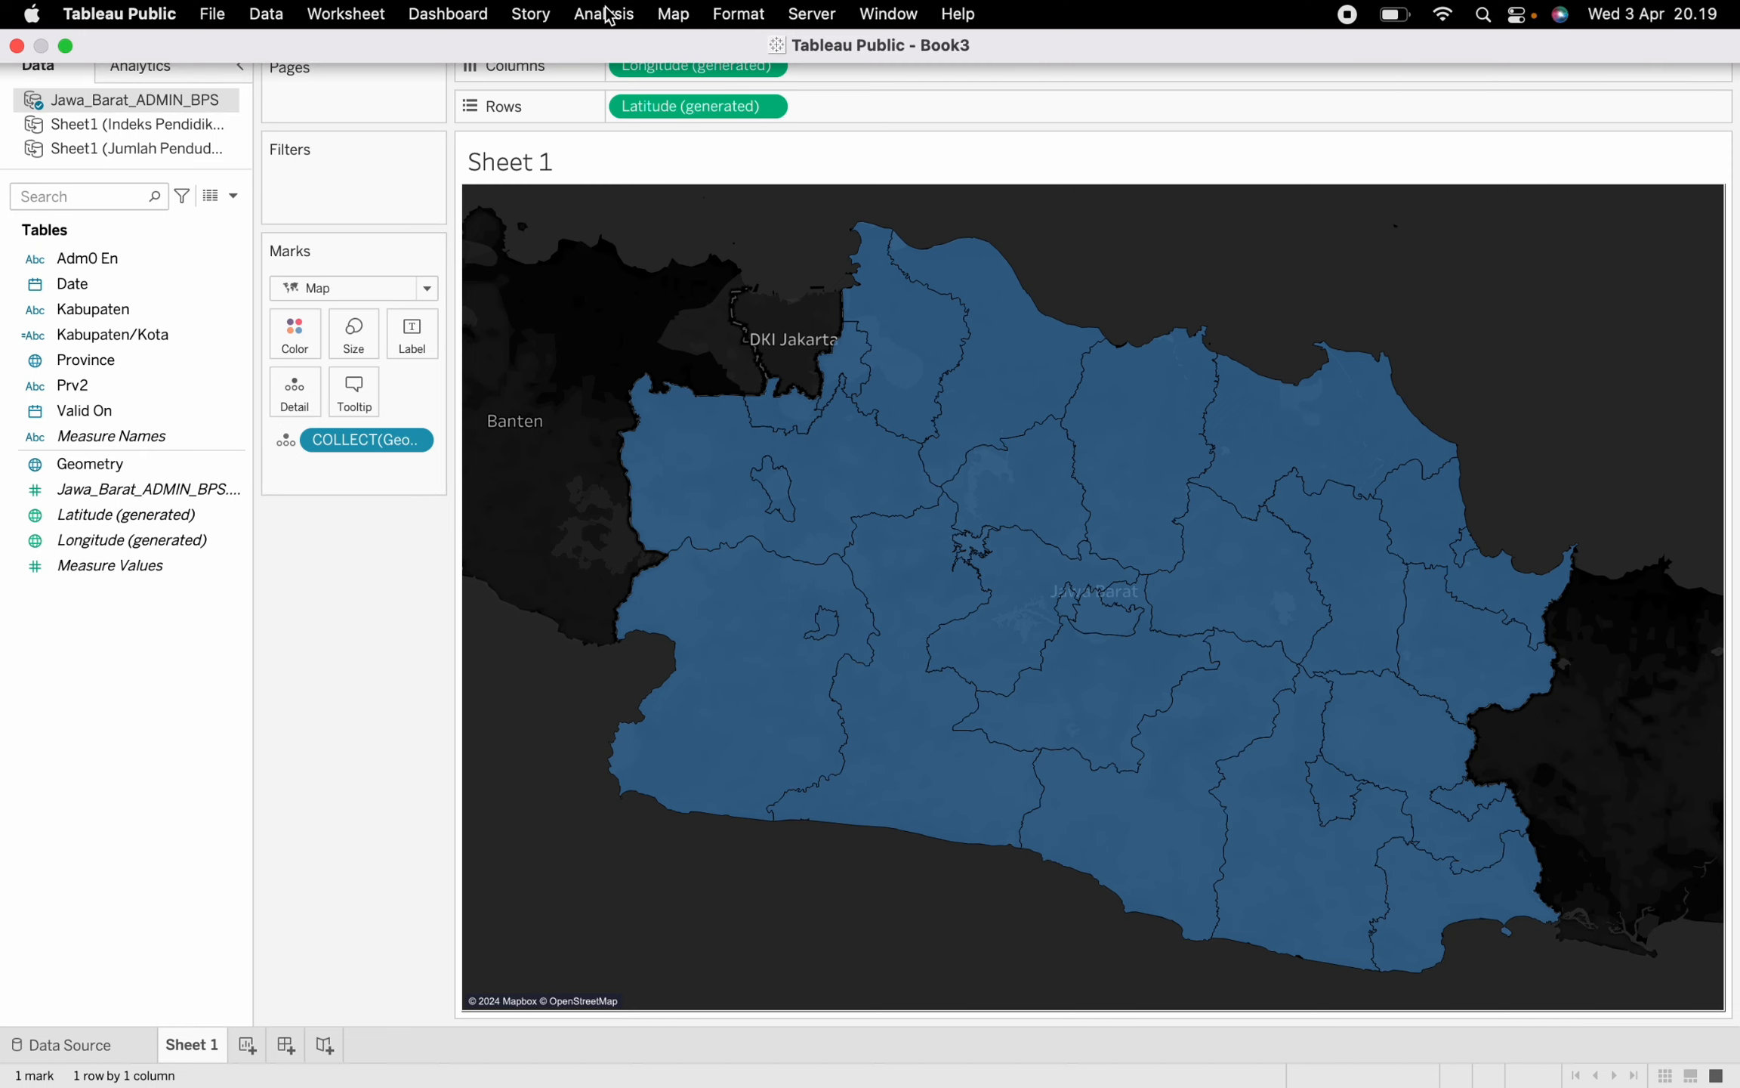
click(471, 15)
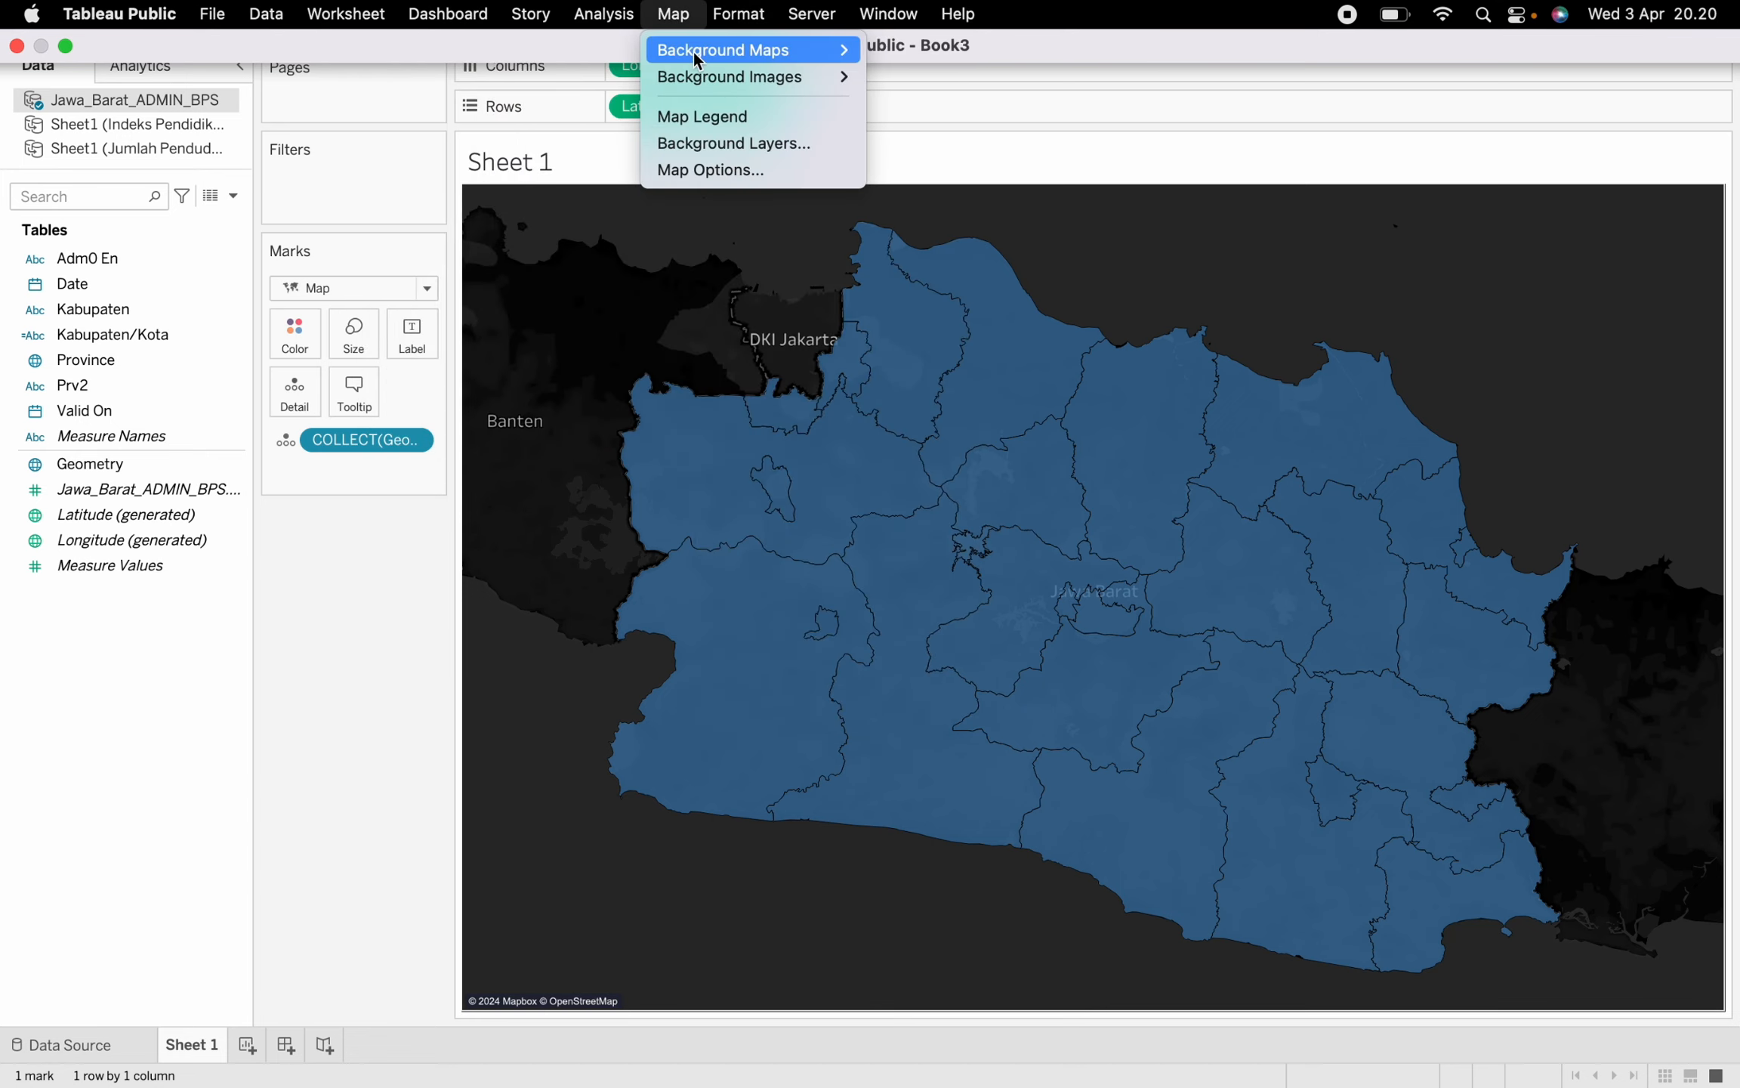
mouse_move(694, 52)
click(894, 53)
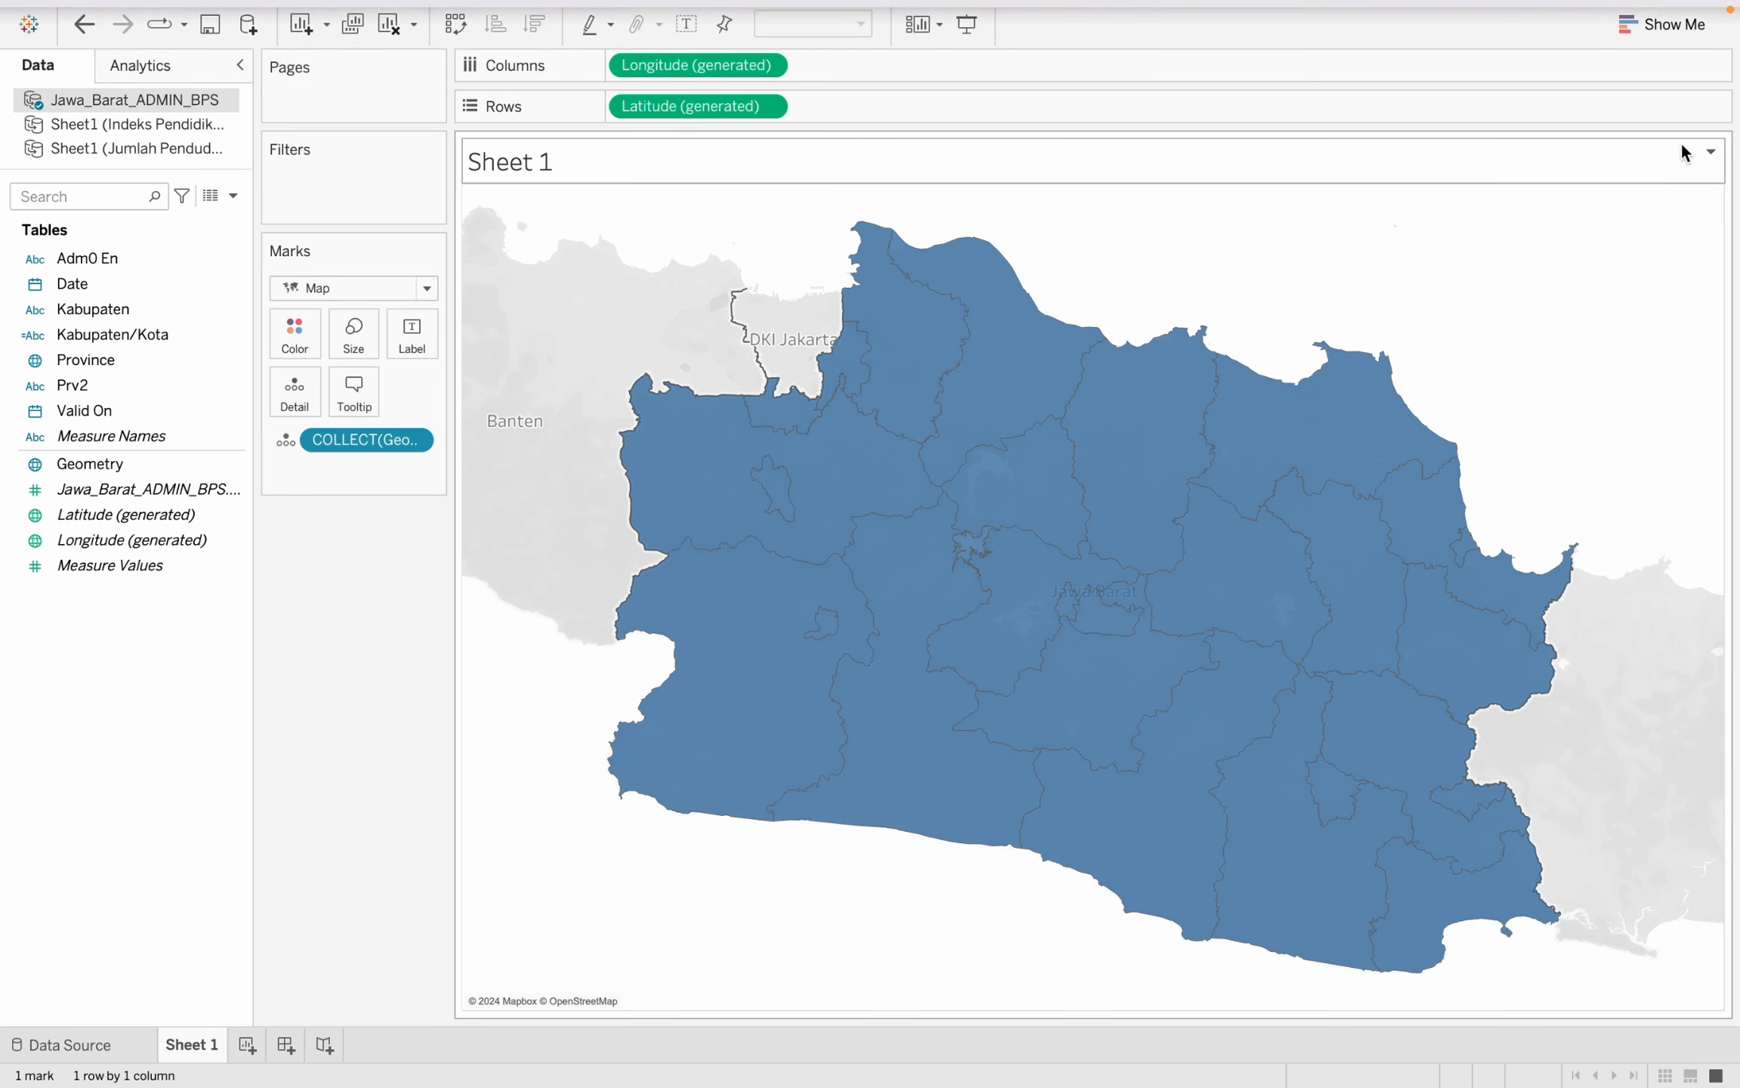
click(1662, 23)
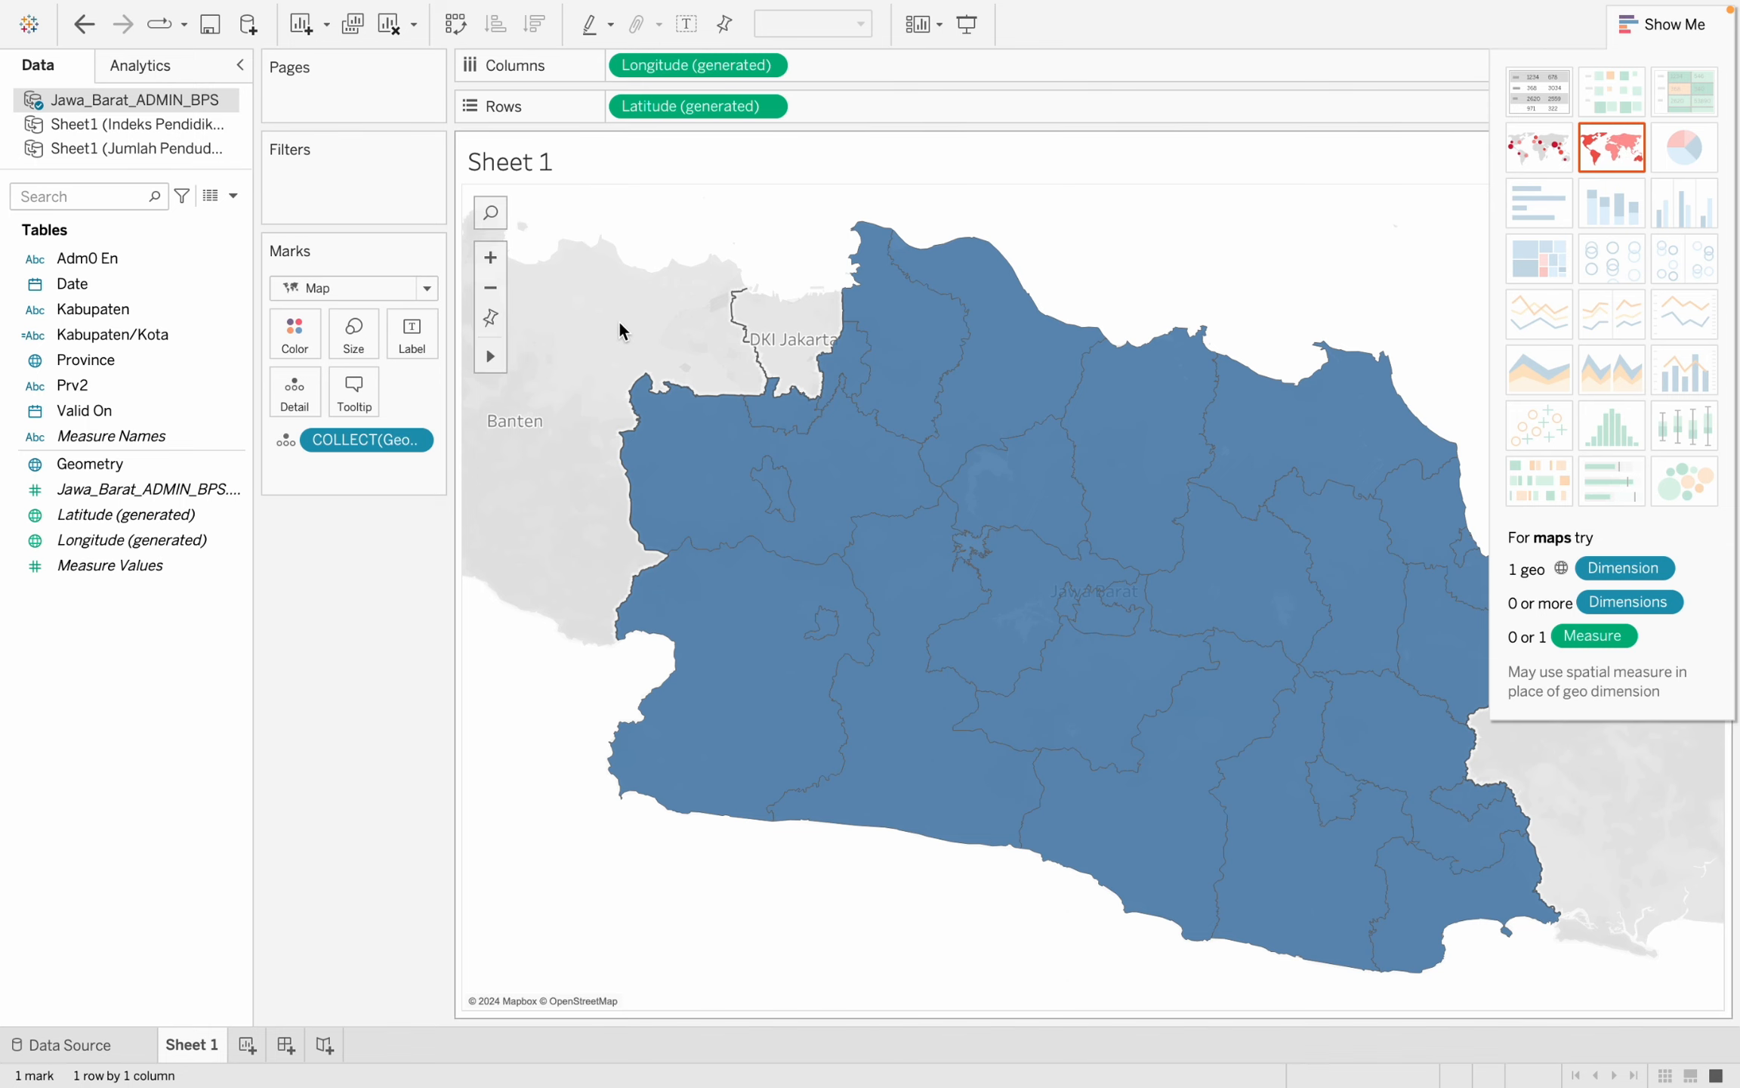
click(426, 289)
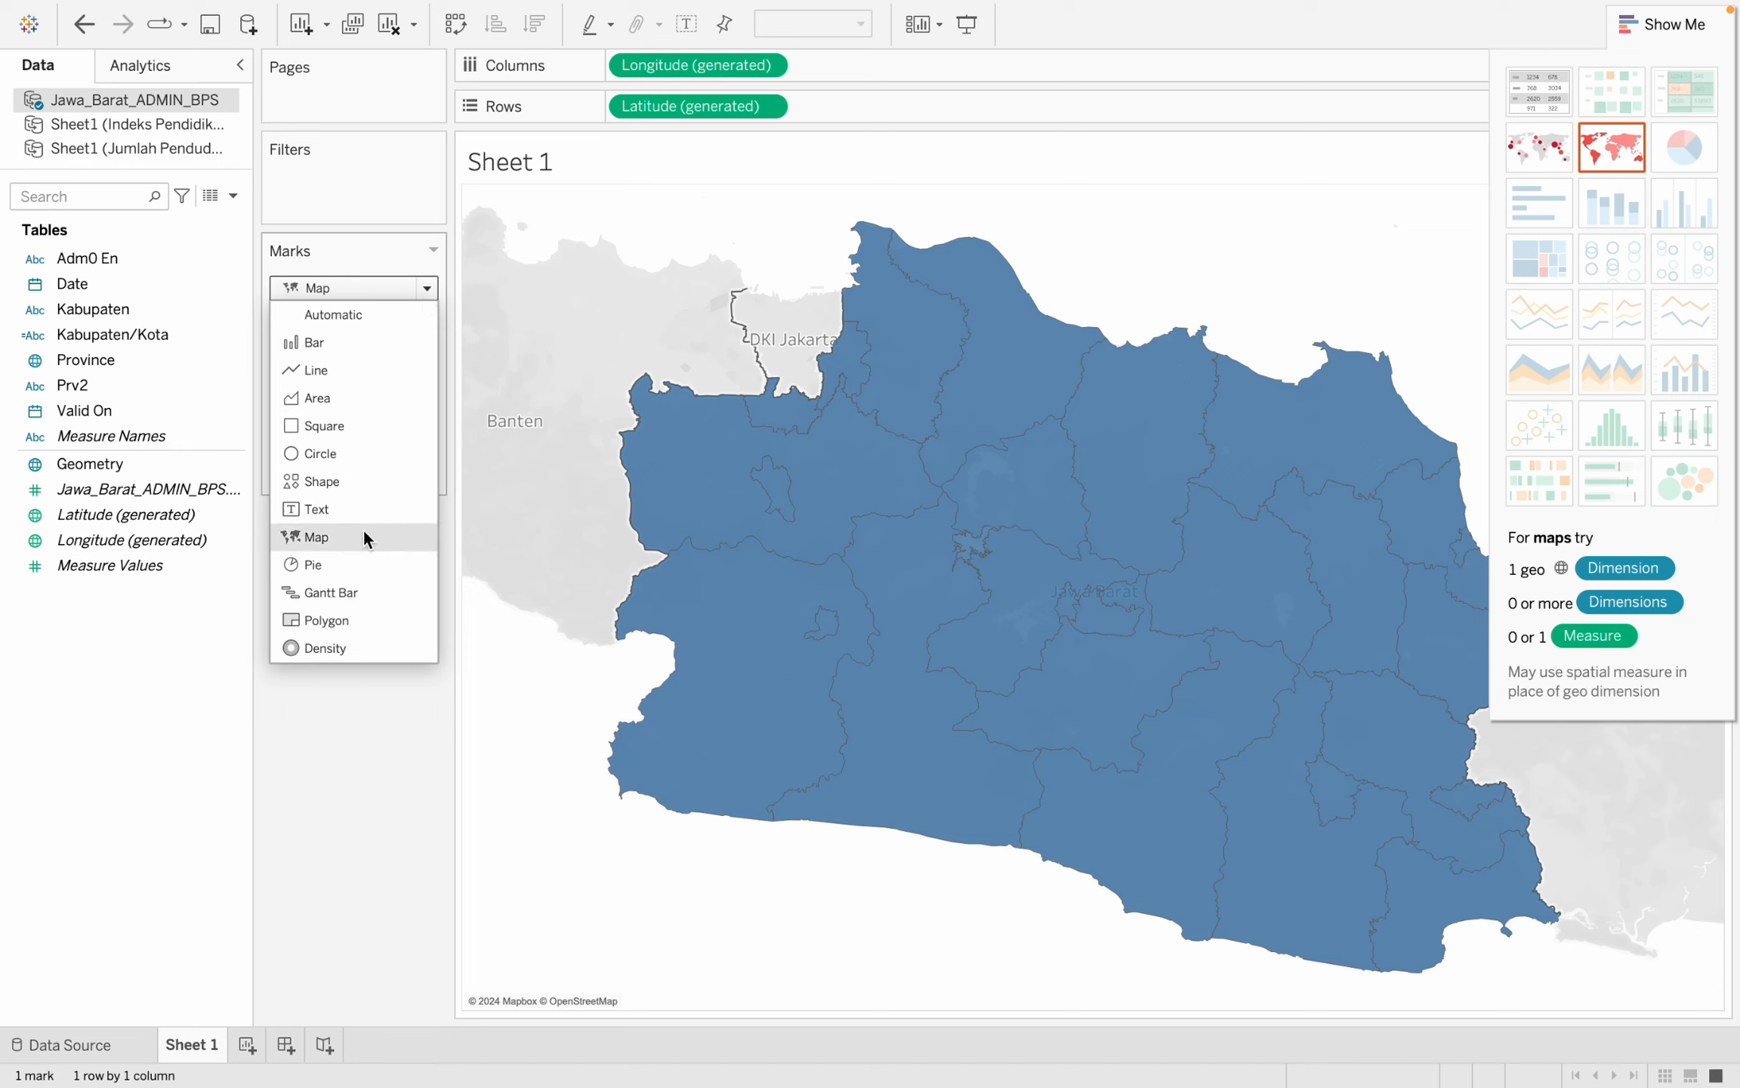
click(489, 799)
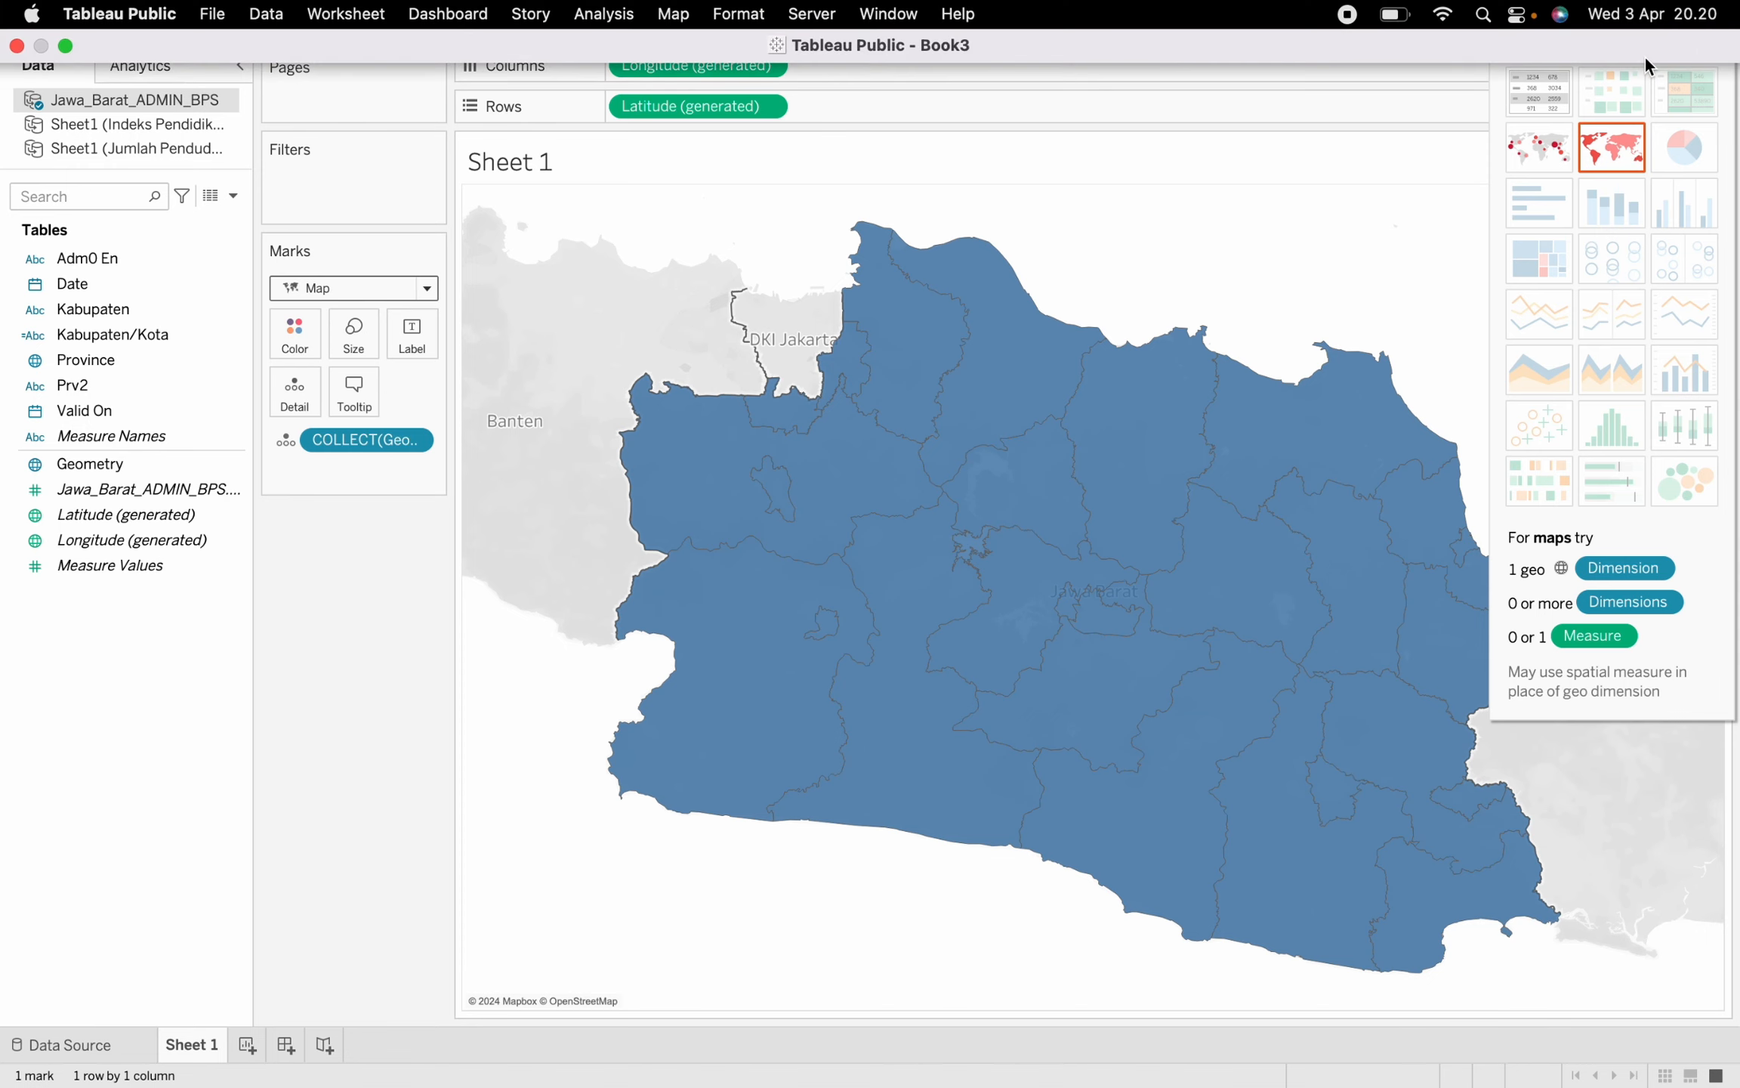
click(1676, 38)
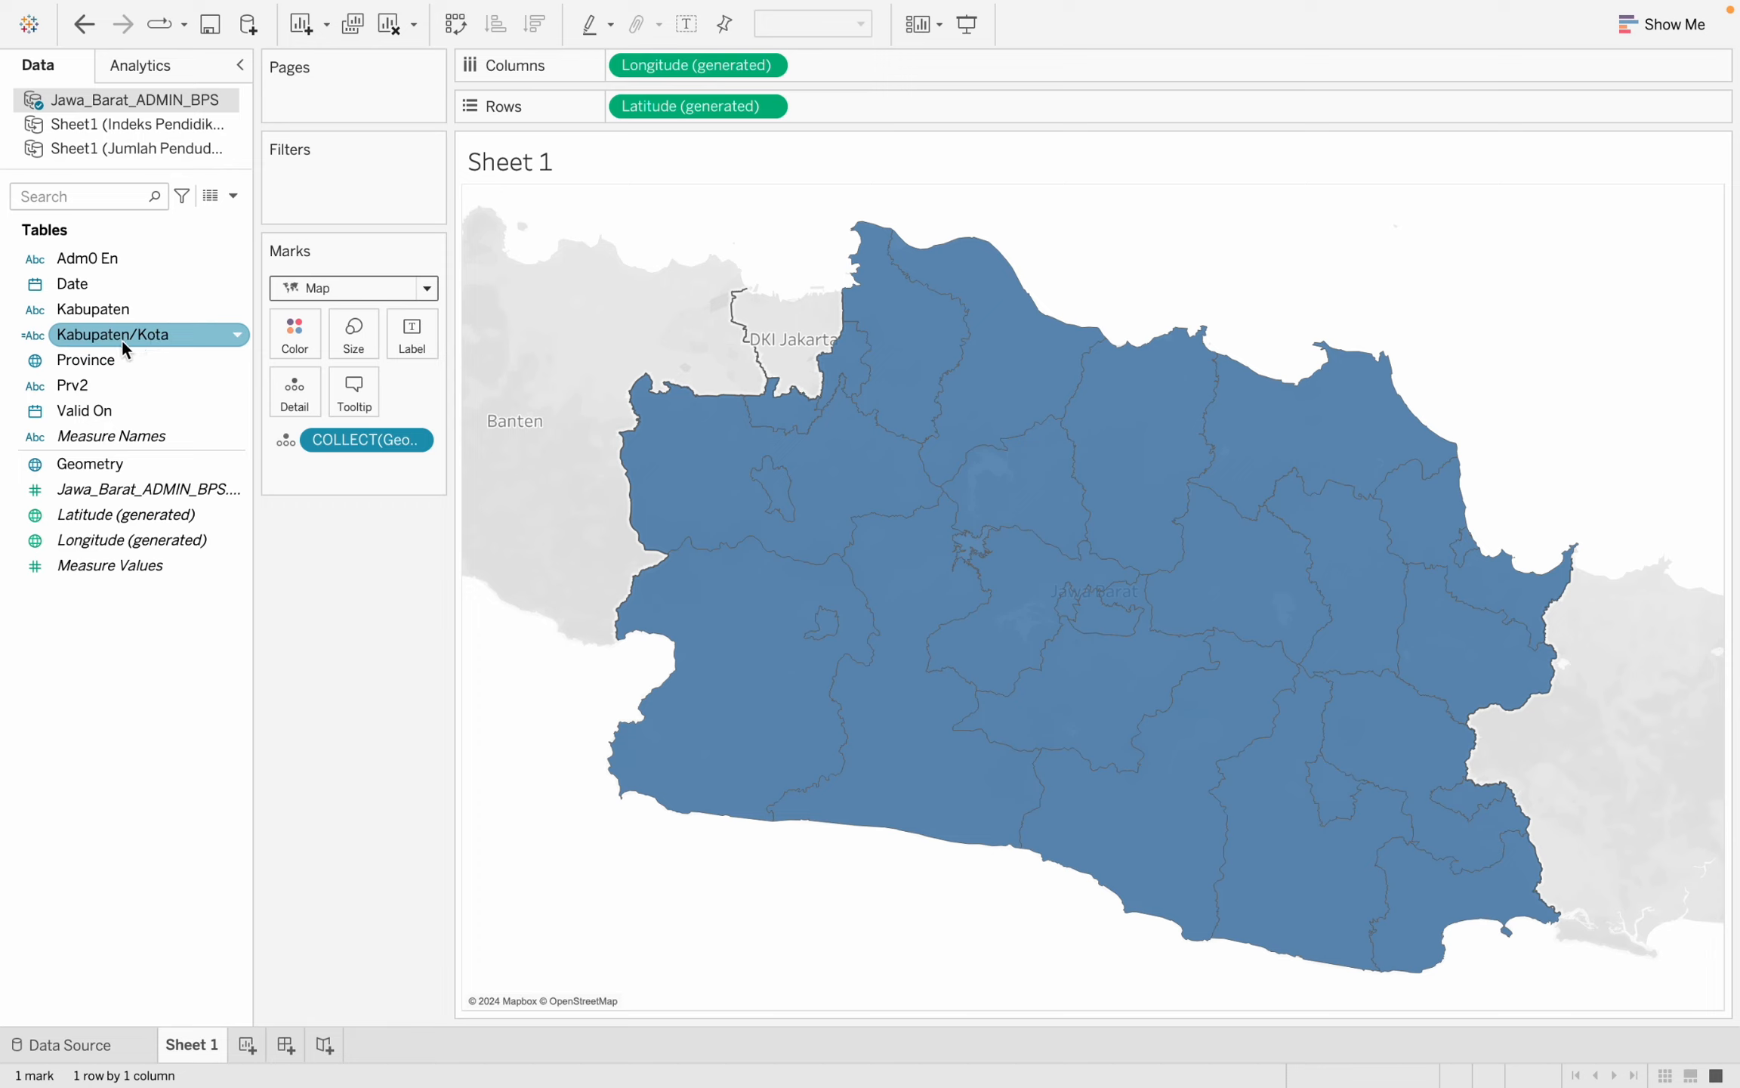
Label the map regions with Kabupaten/Kota and check the names of several regions.
drag(121, 338, 397, 348)
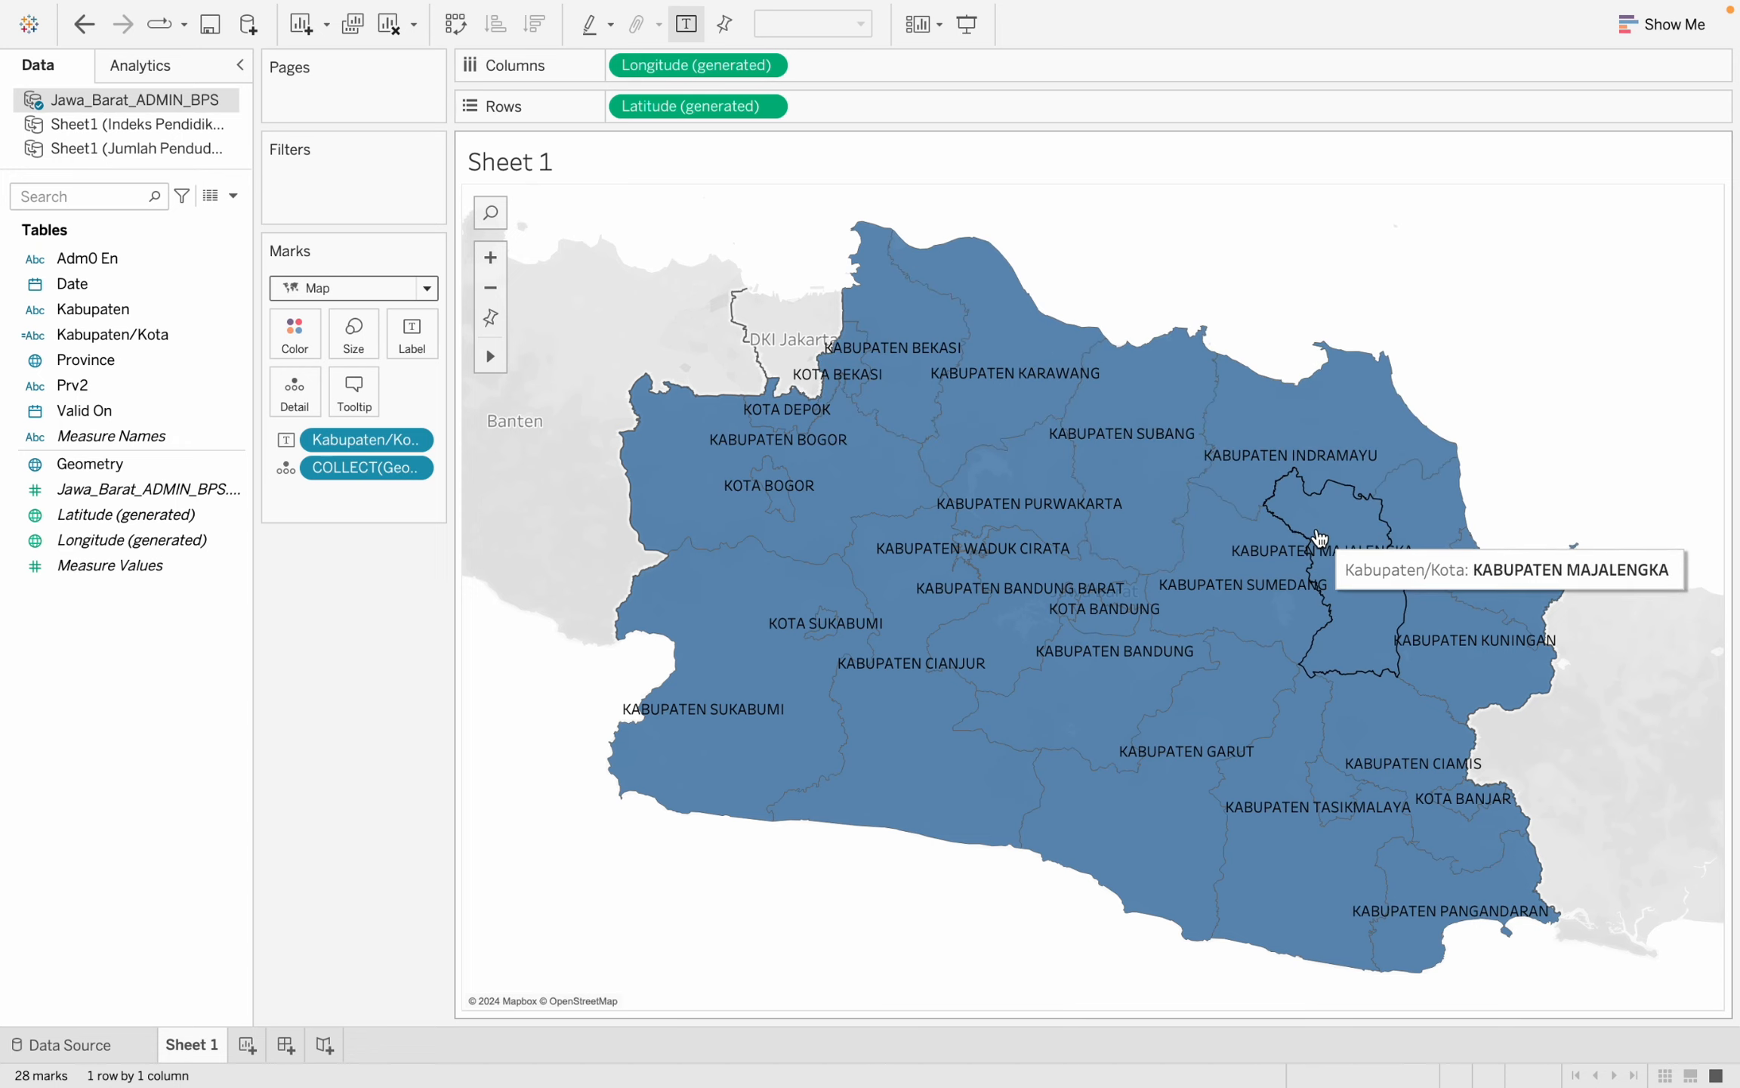
click(1318, 533)
click(1214, 559)
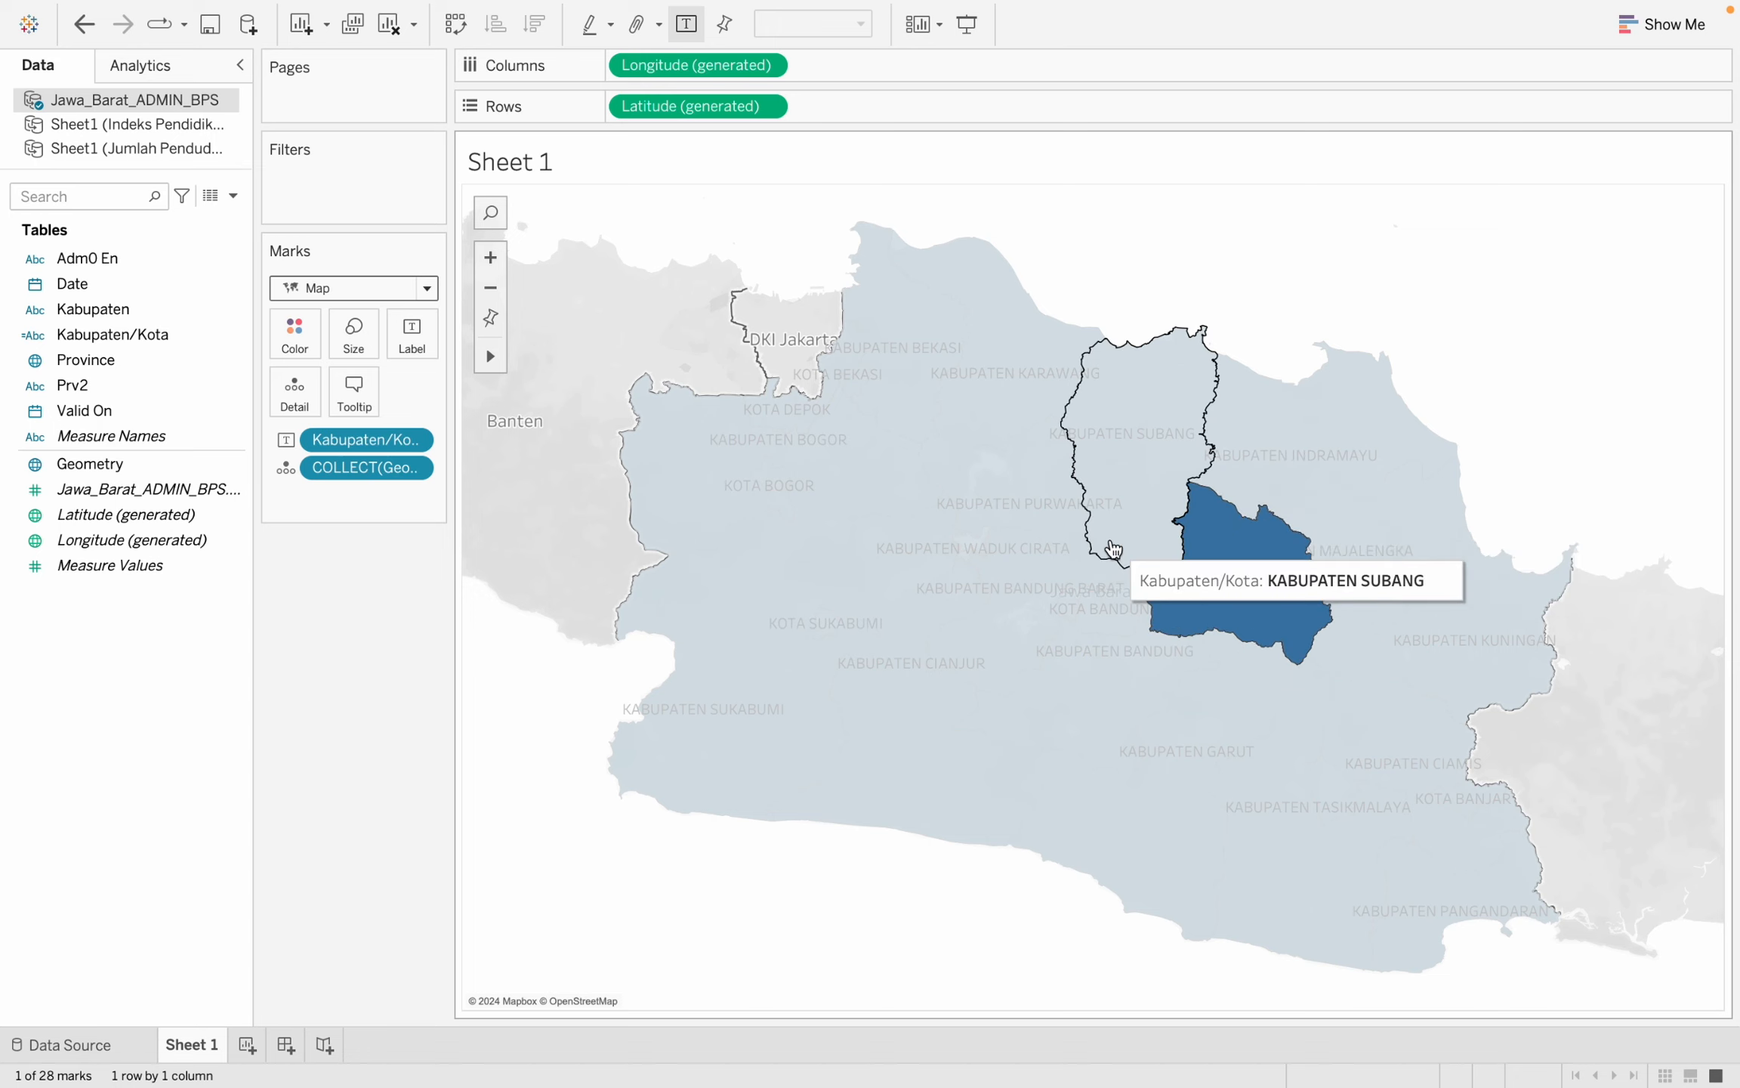
click(1113, 549)
click(1035, 487)
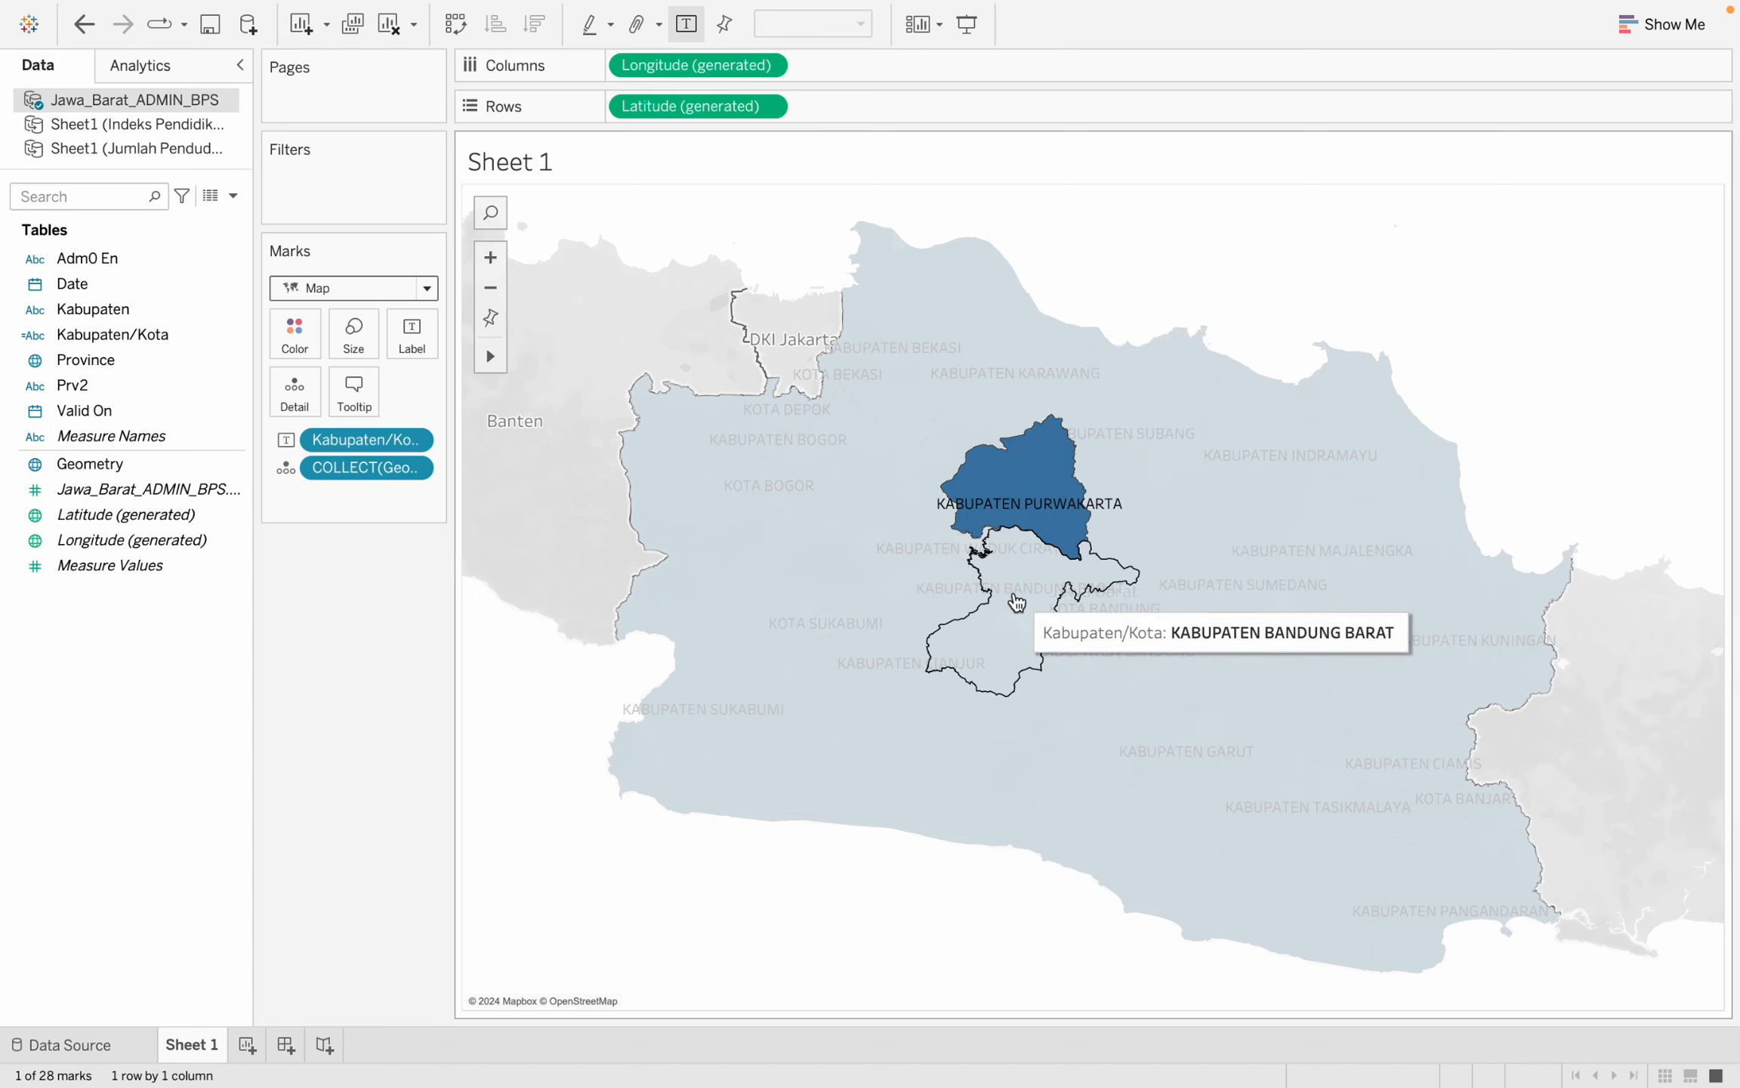
click(1010, 602)
click(544, 677)
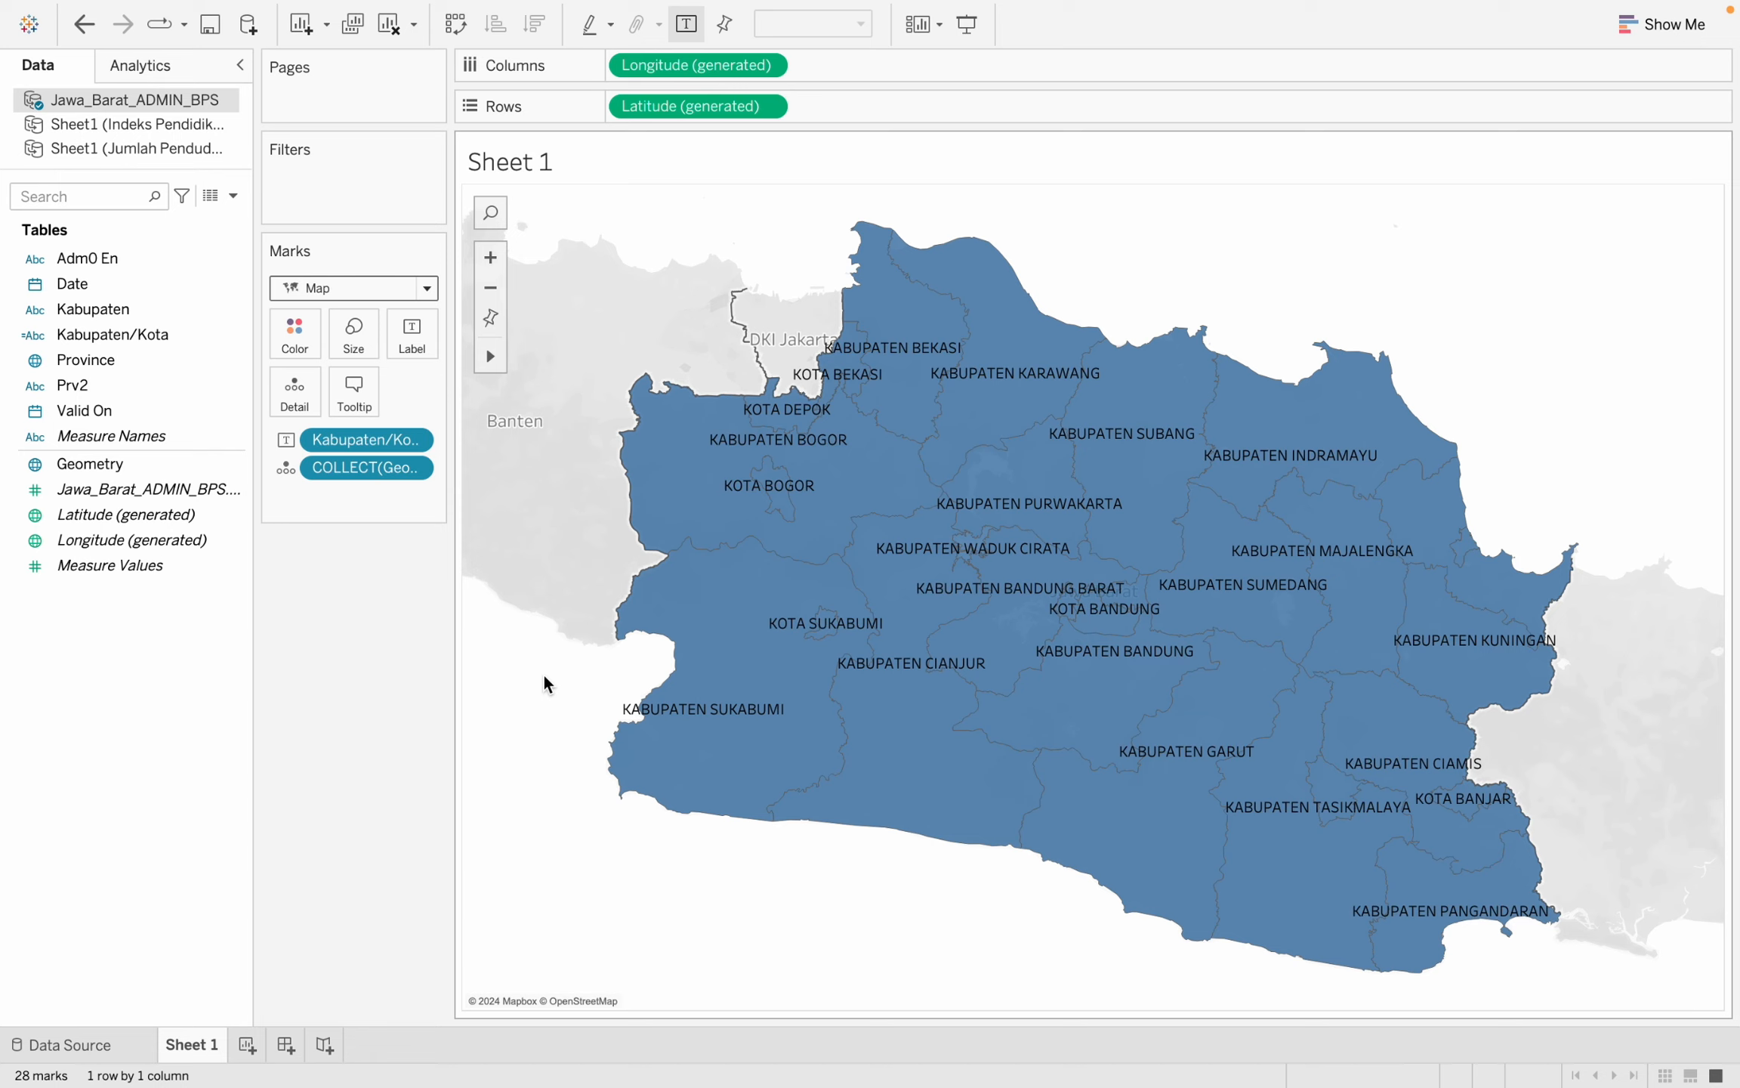
Color the map regions by Indeks Pendidikan 2022 from the Indeks Pendidikan data source.
click(194, 130)
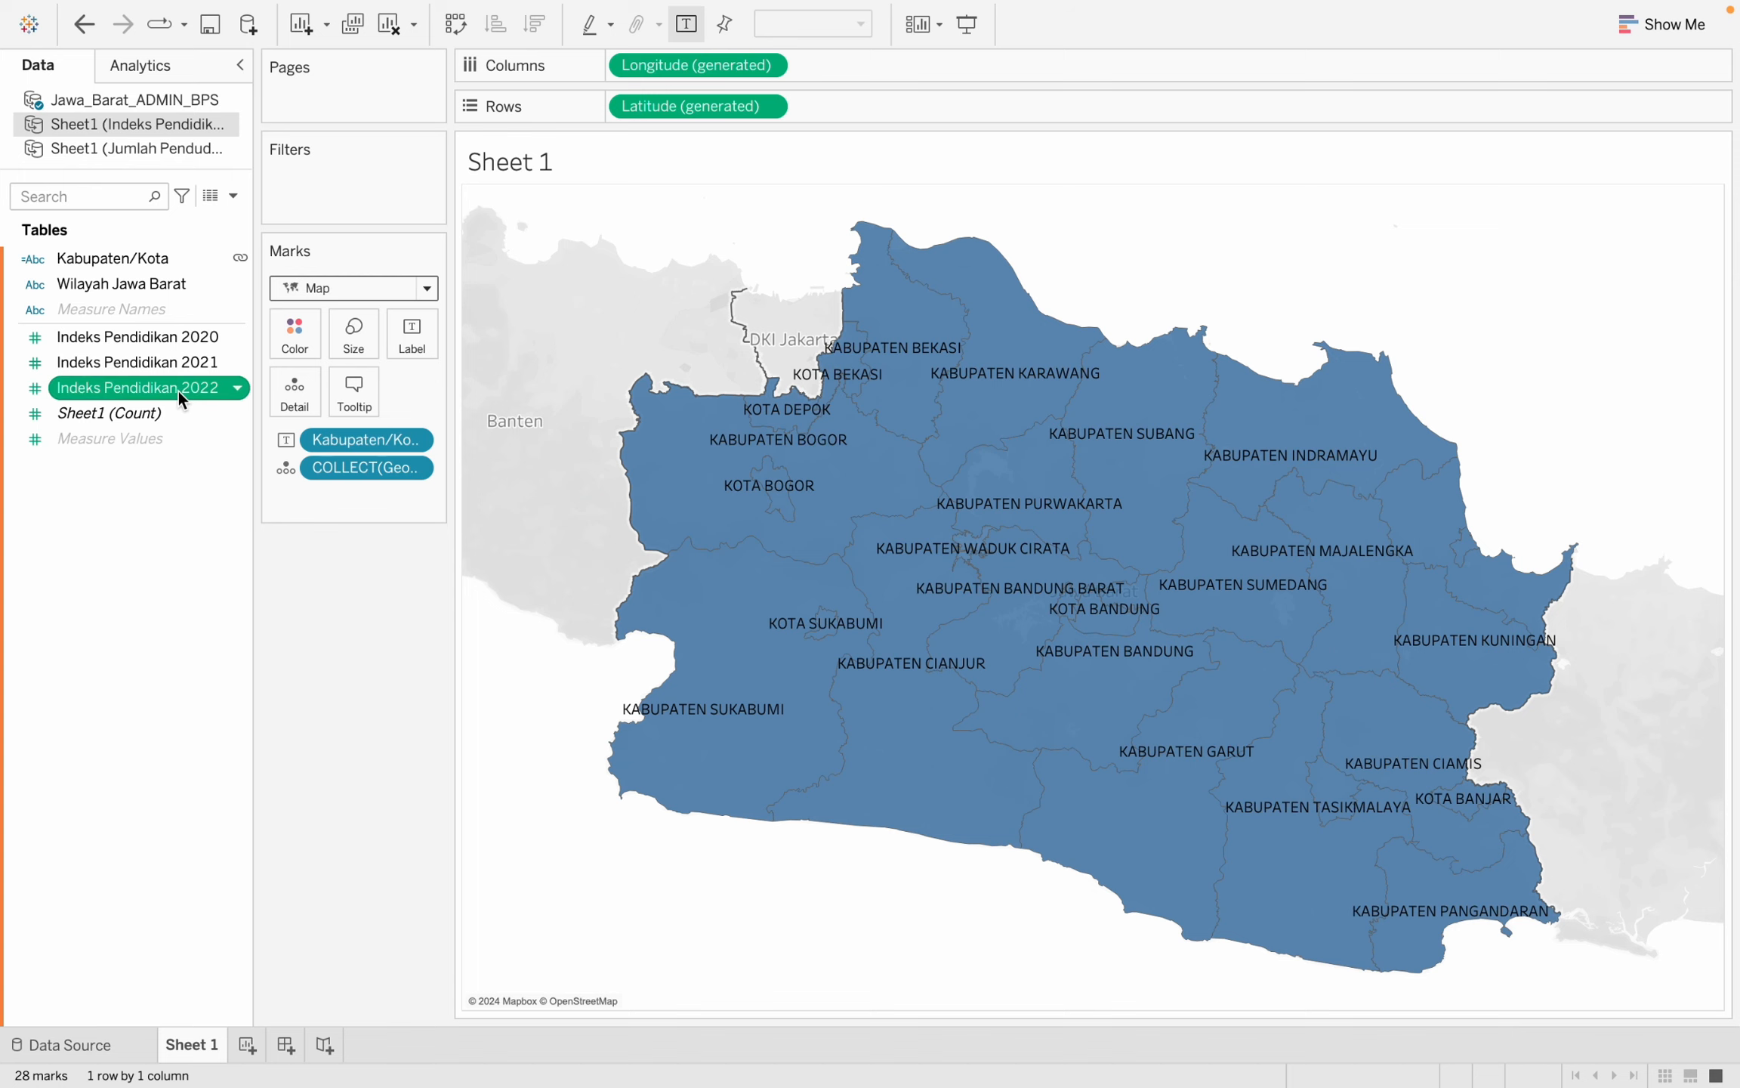
drag(178, 391, 307, 342)
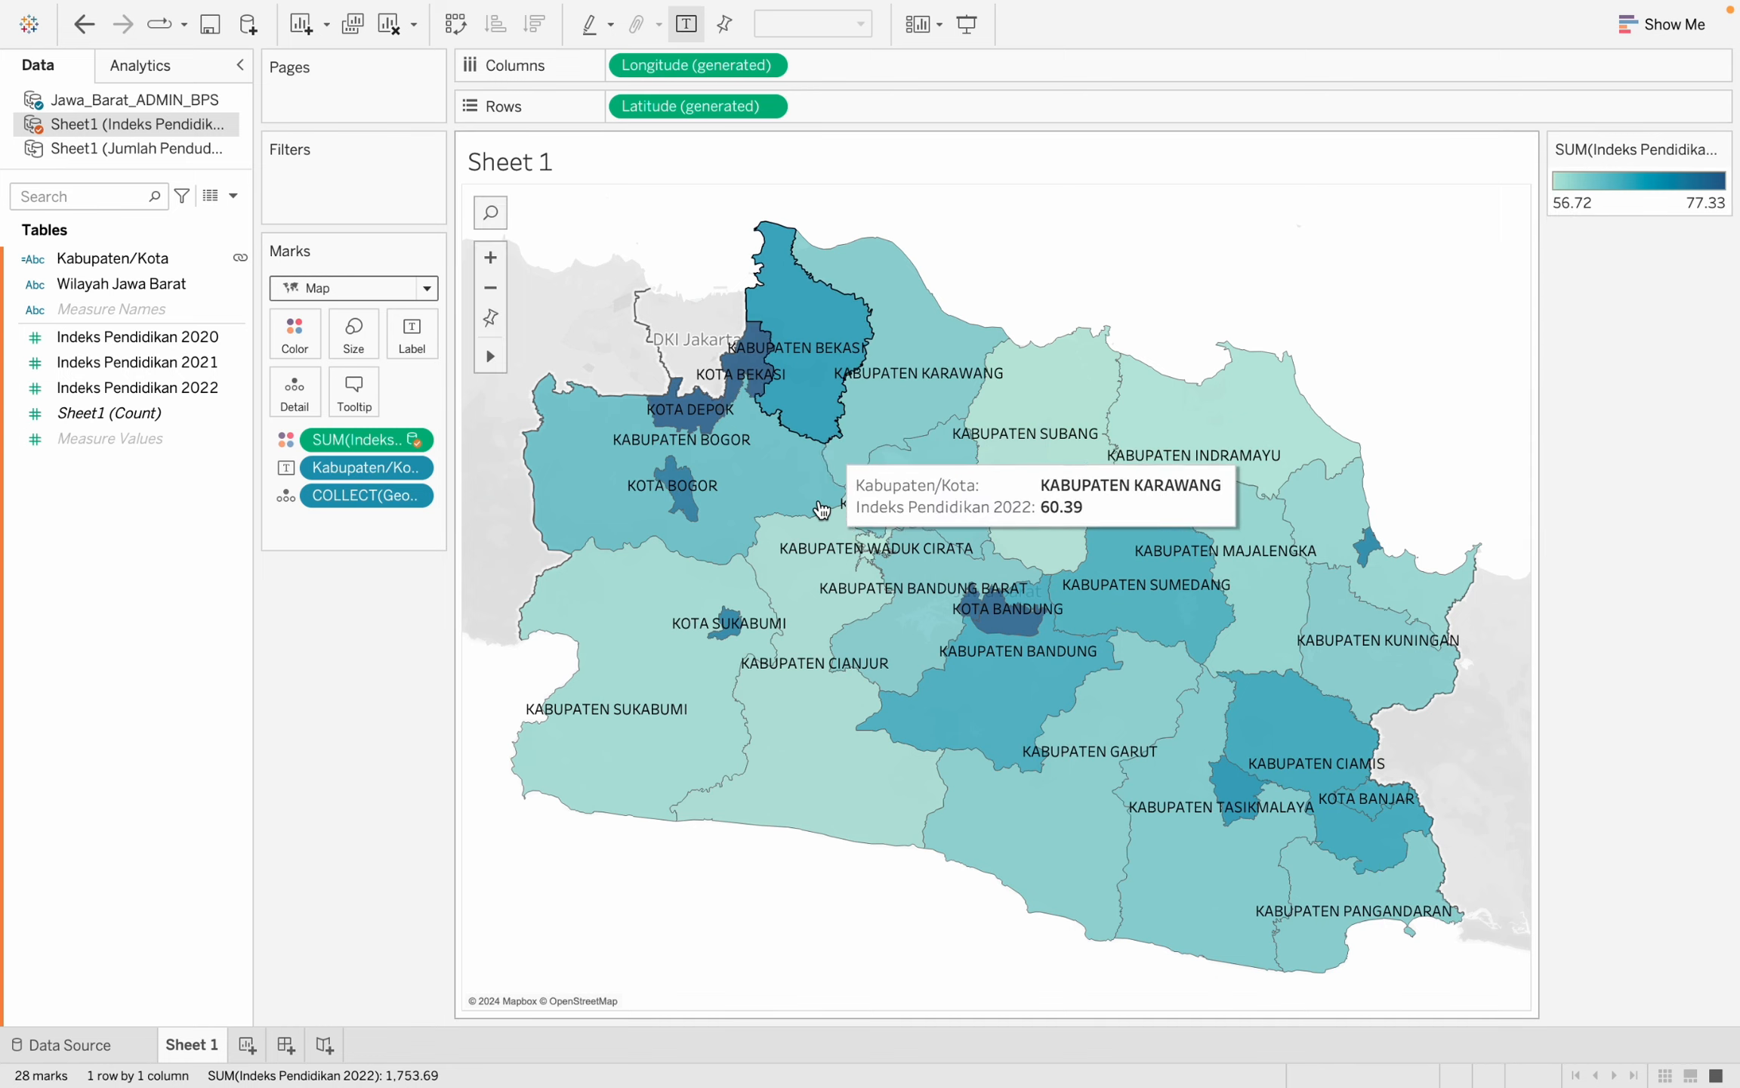
mouse_move(786, 735)
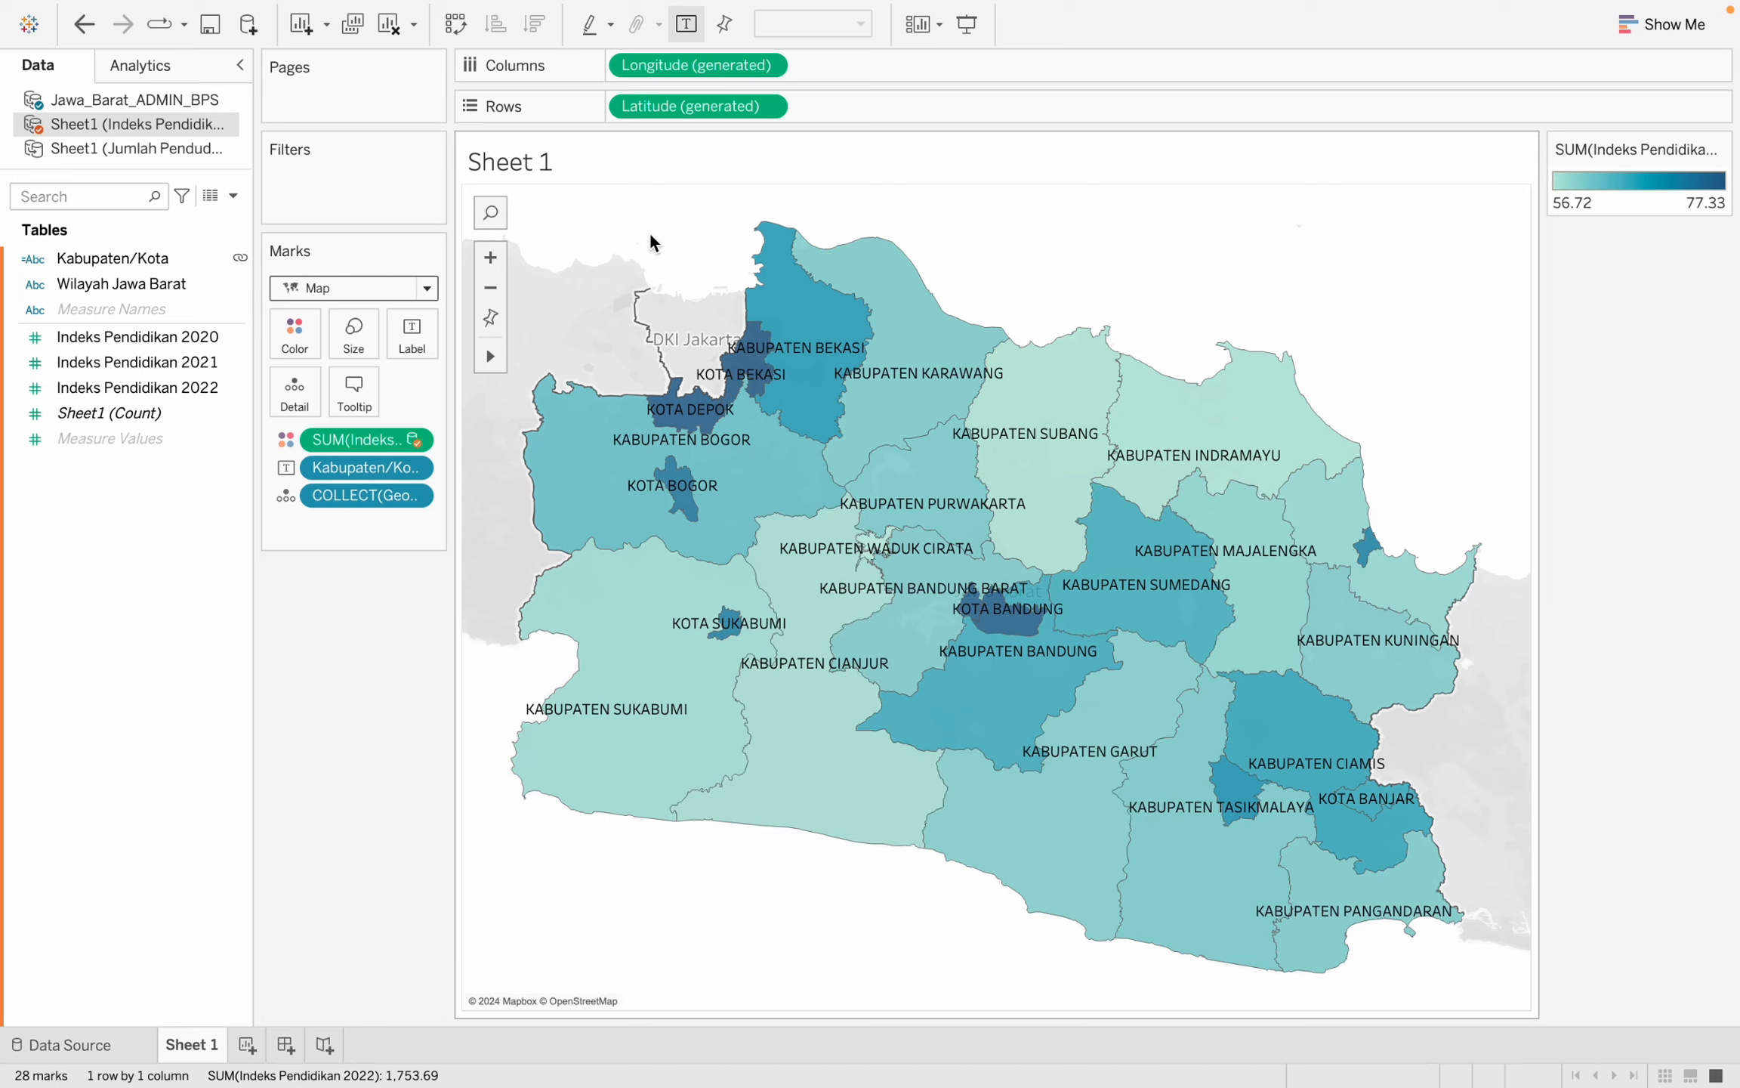
Try the normal background style on the map.
mouse_move(654, 6)
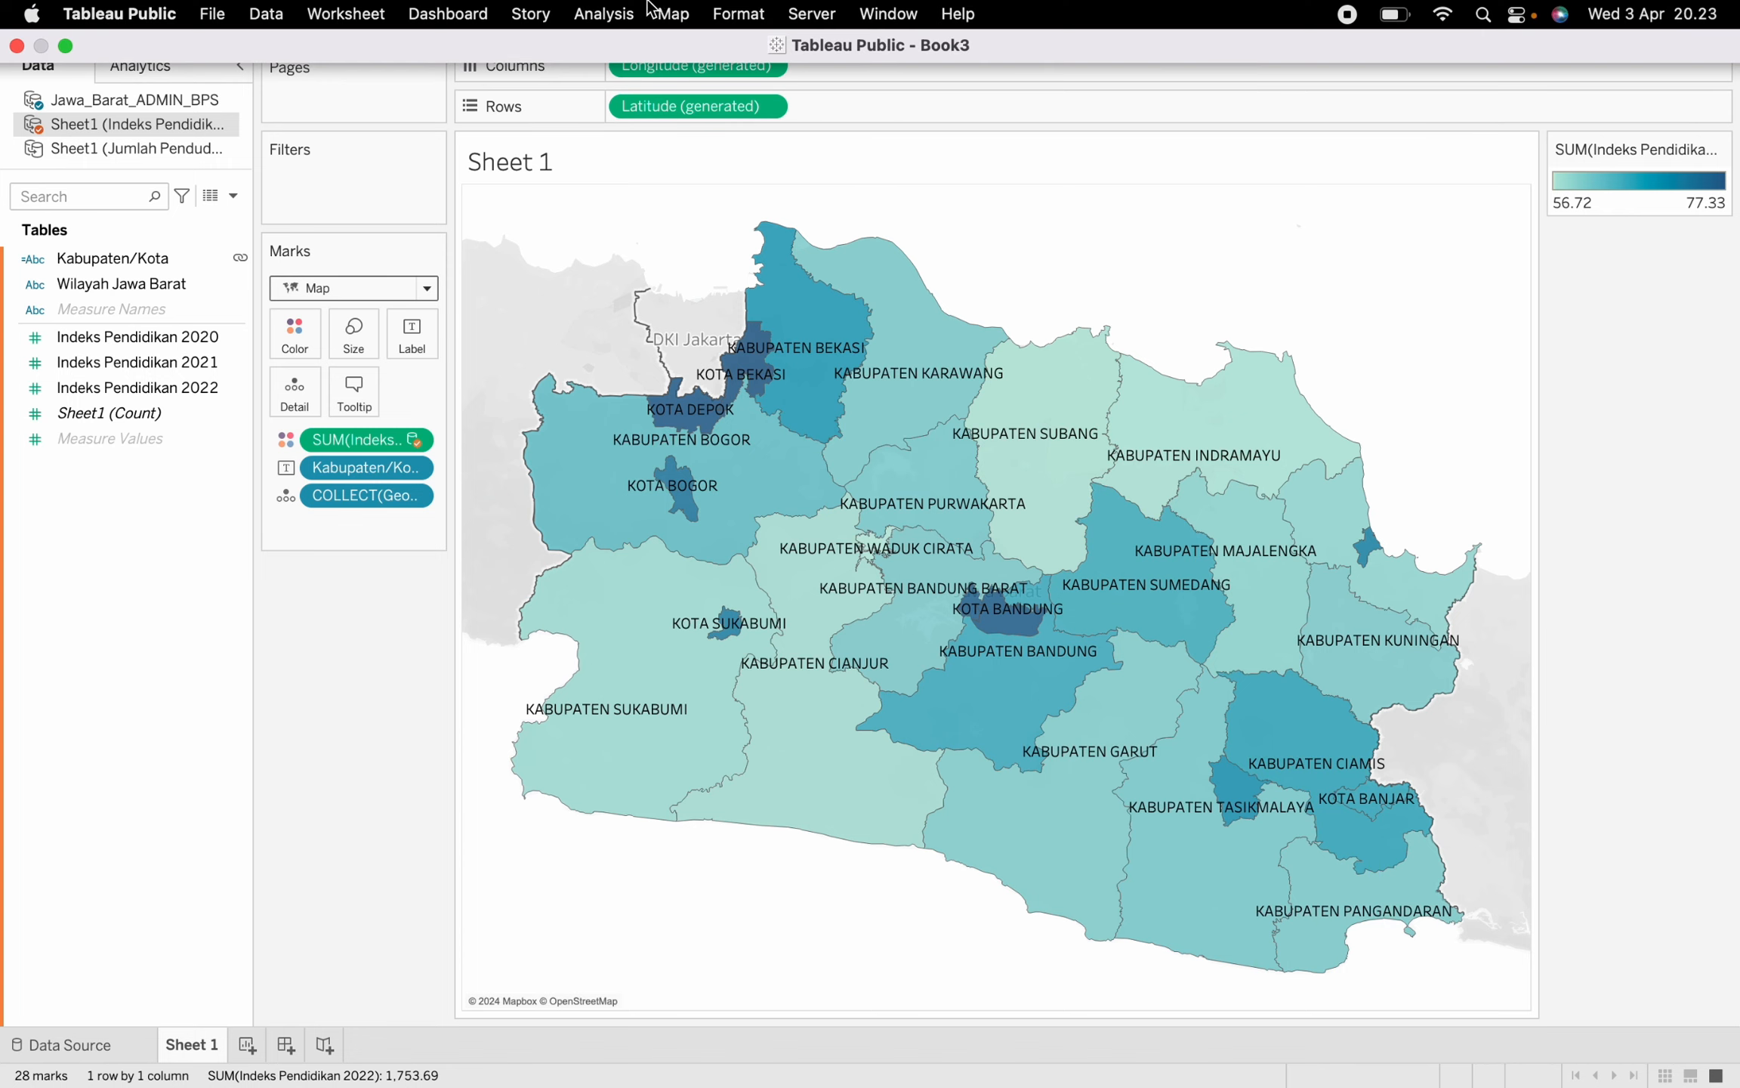
click(721, 16)
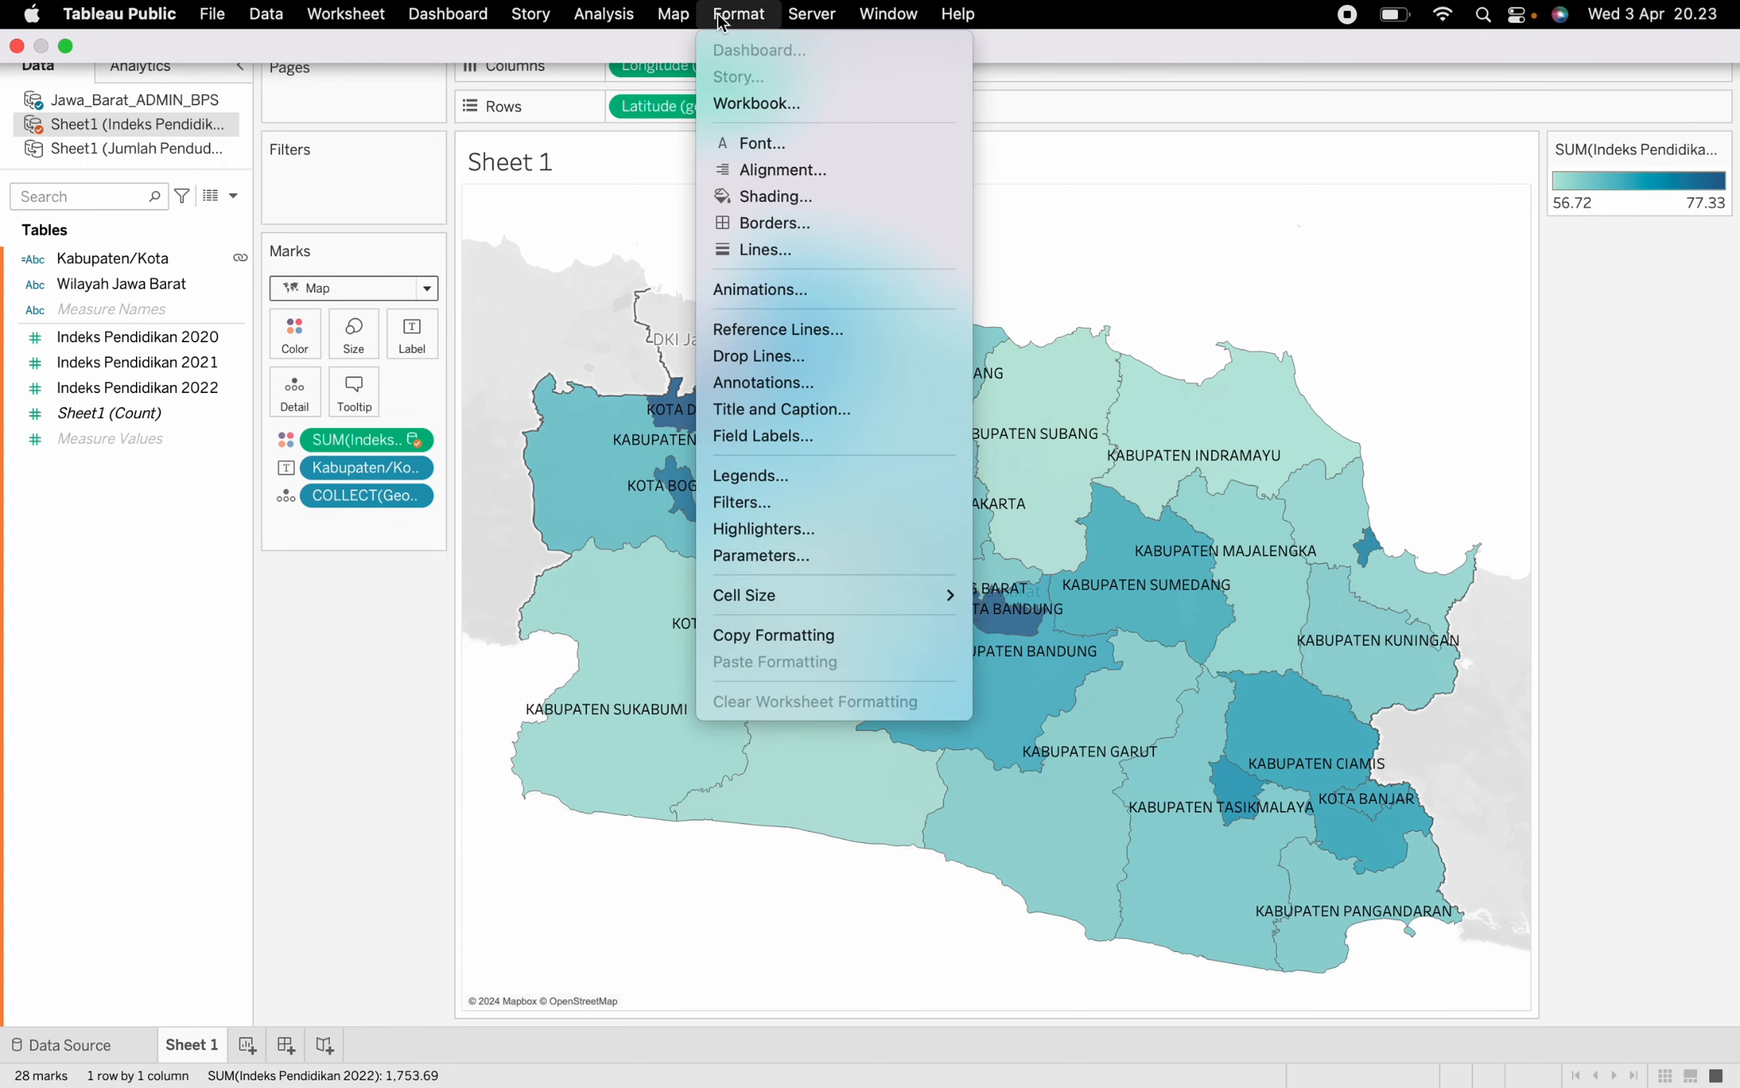
mouse_move(682, 20)
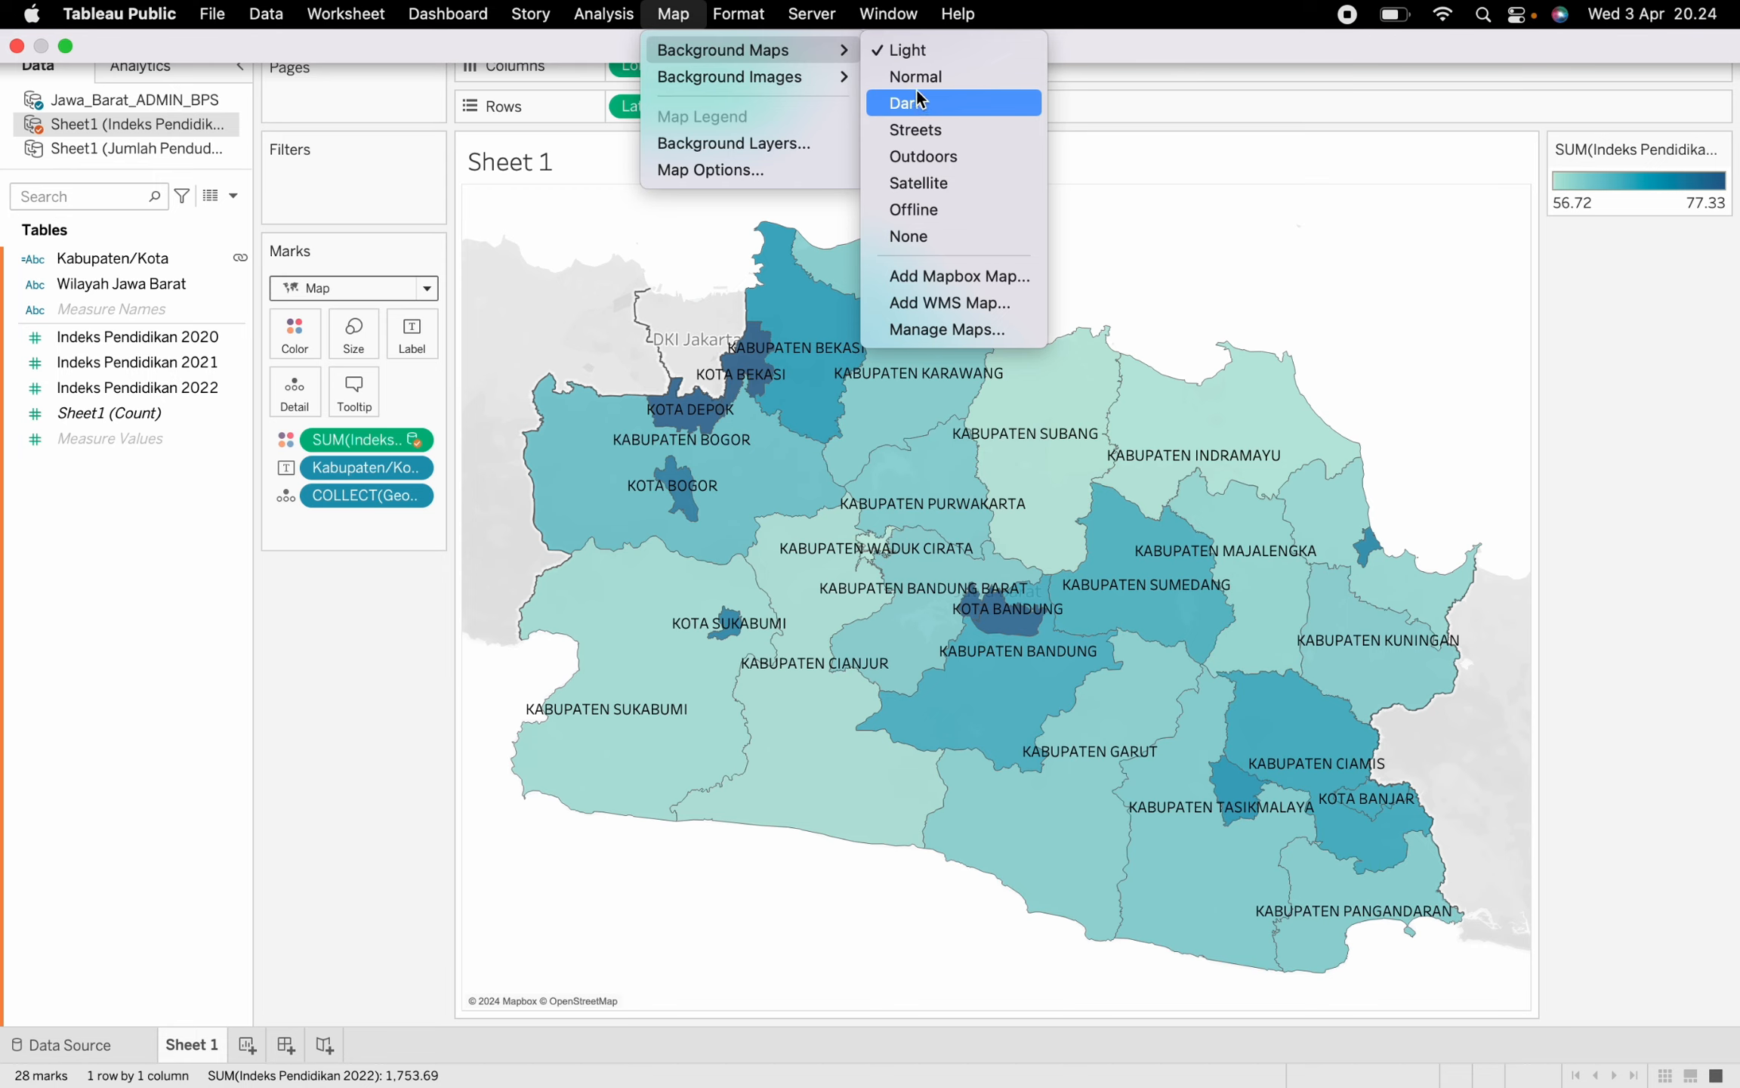
click(916, 80)
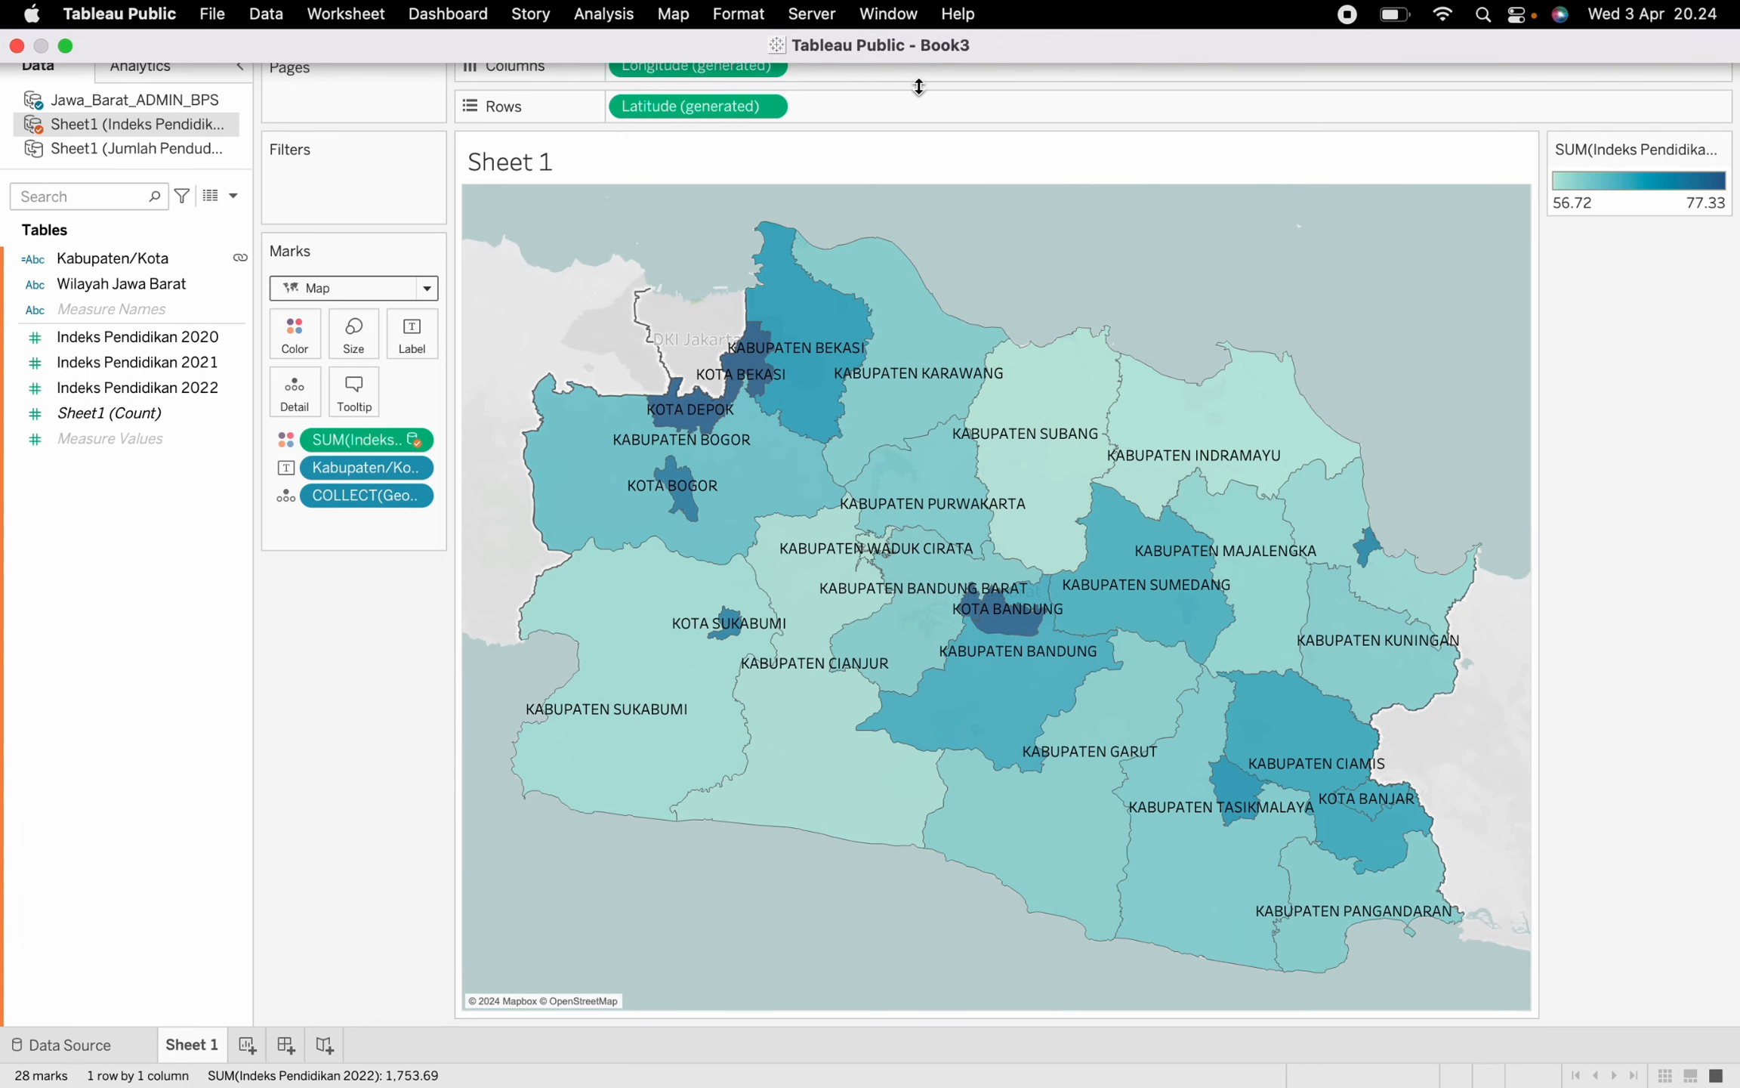
Change the map's background to the streets style.
click(690, 12)
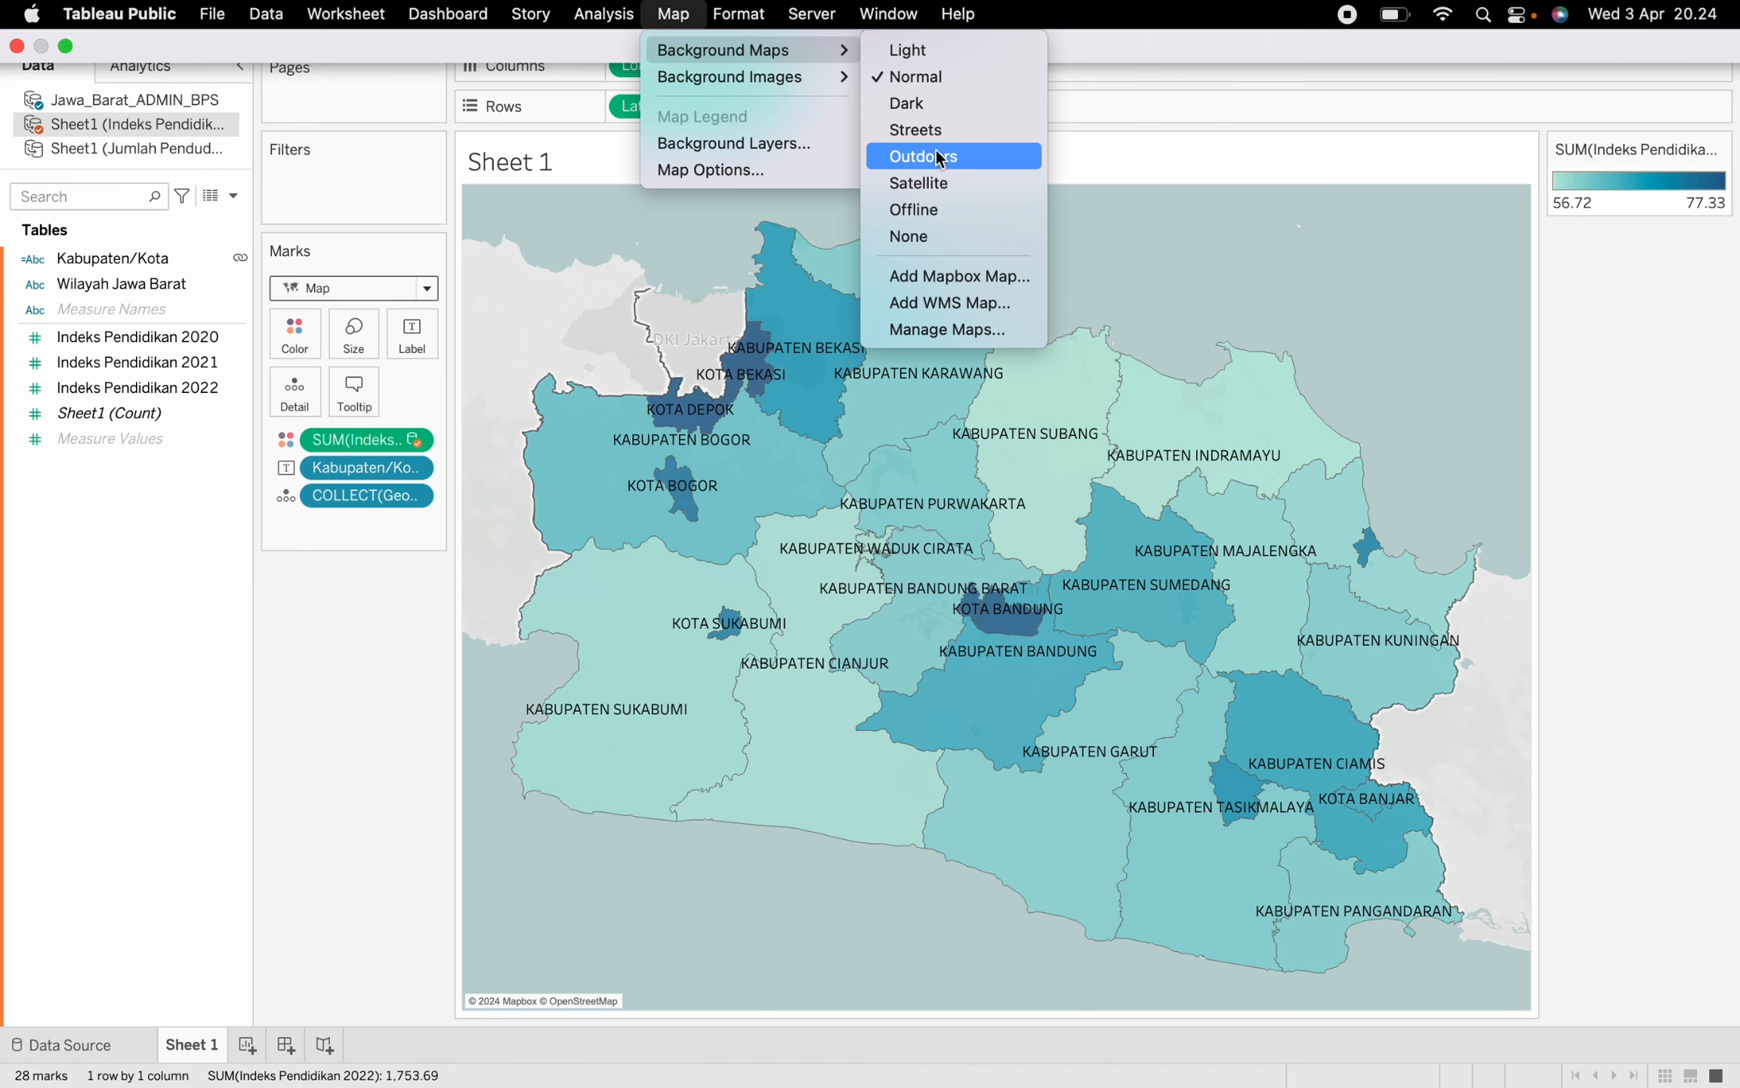
click(934, 137)
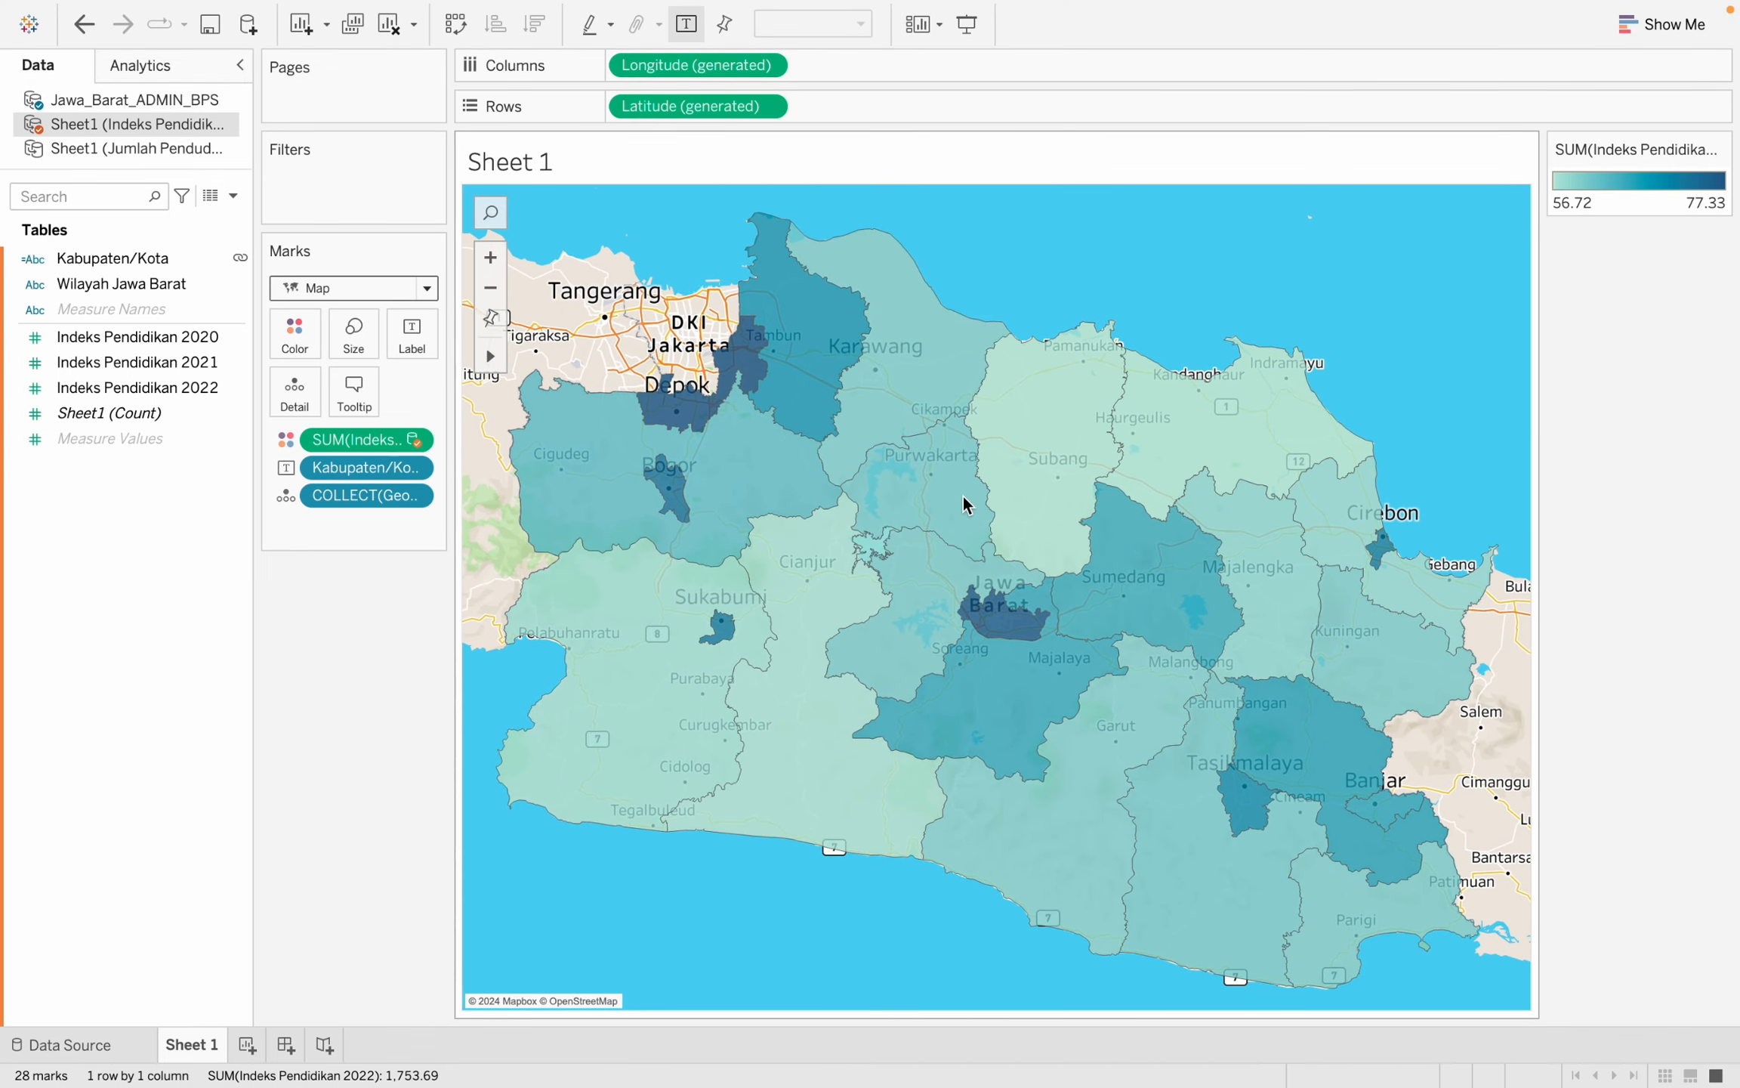
scroll(964, 504, down, 2)
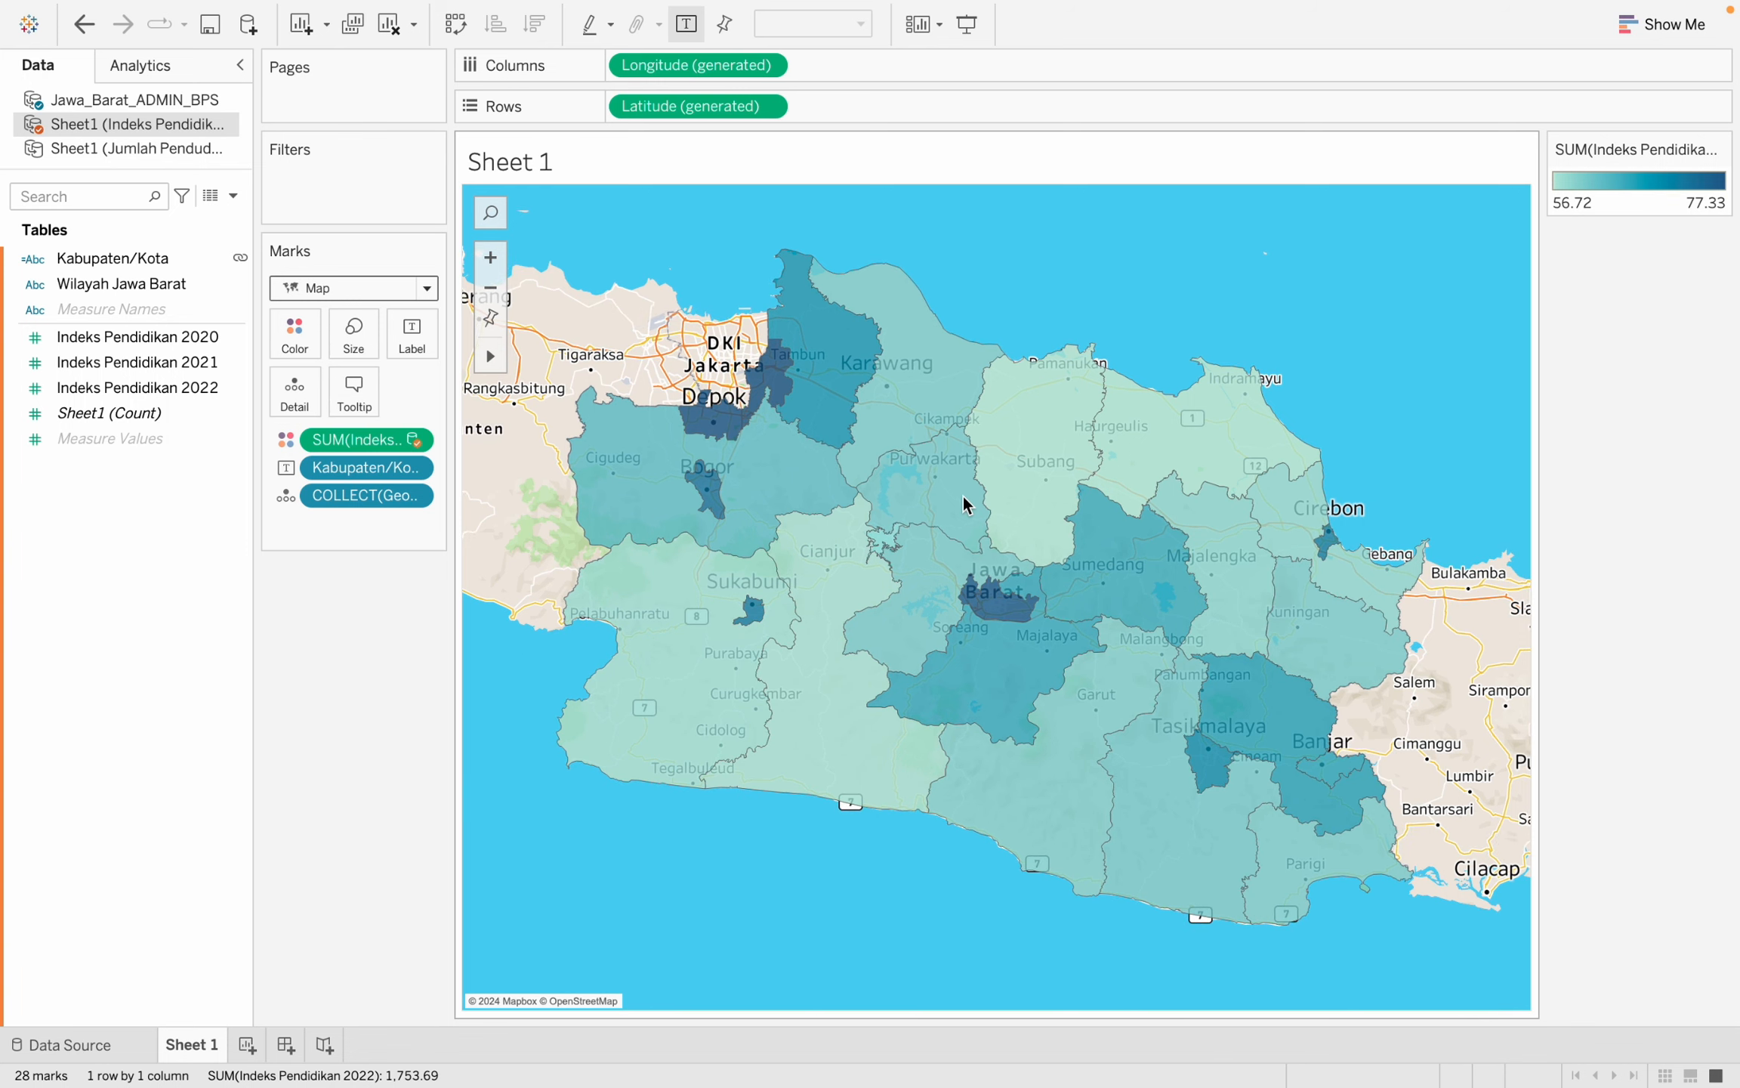
mouse_move(701, 7)
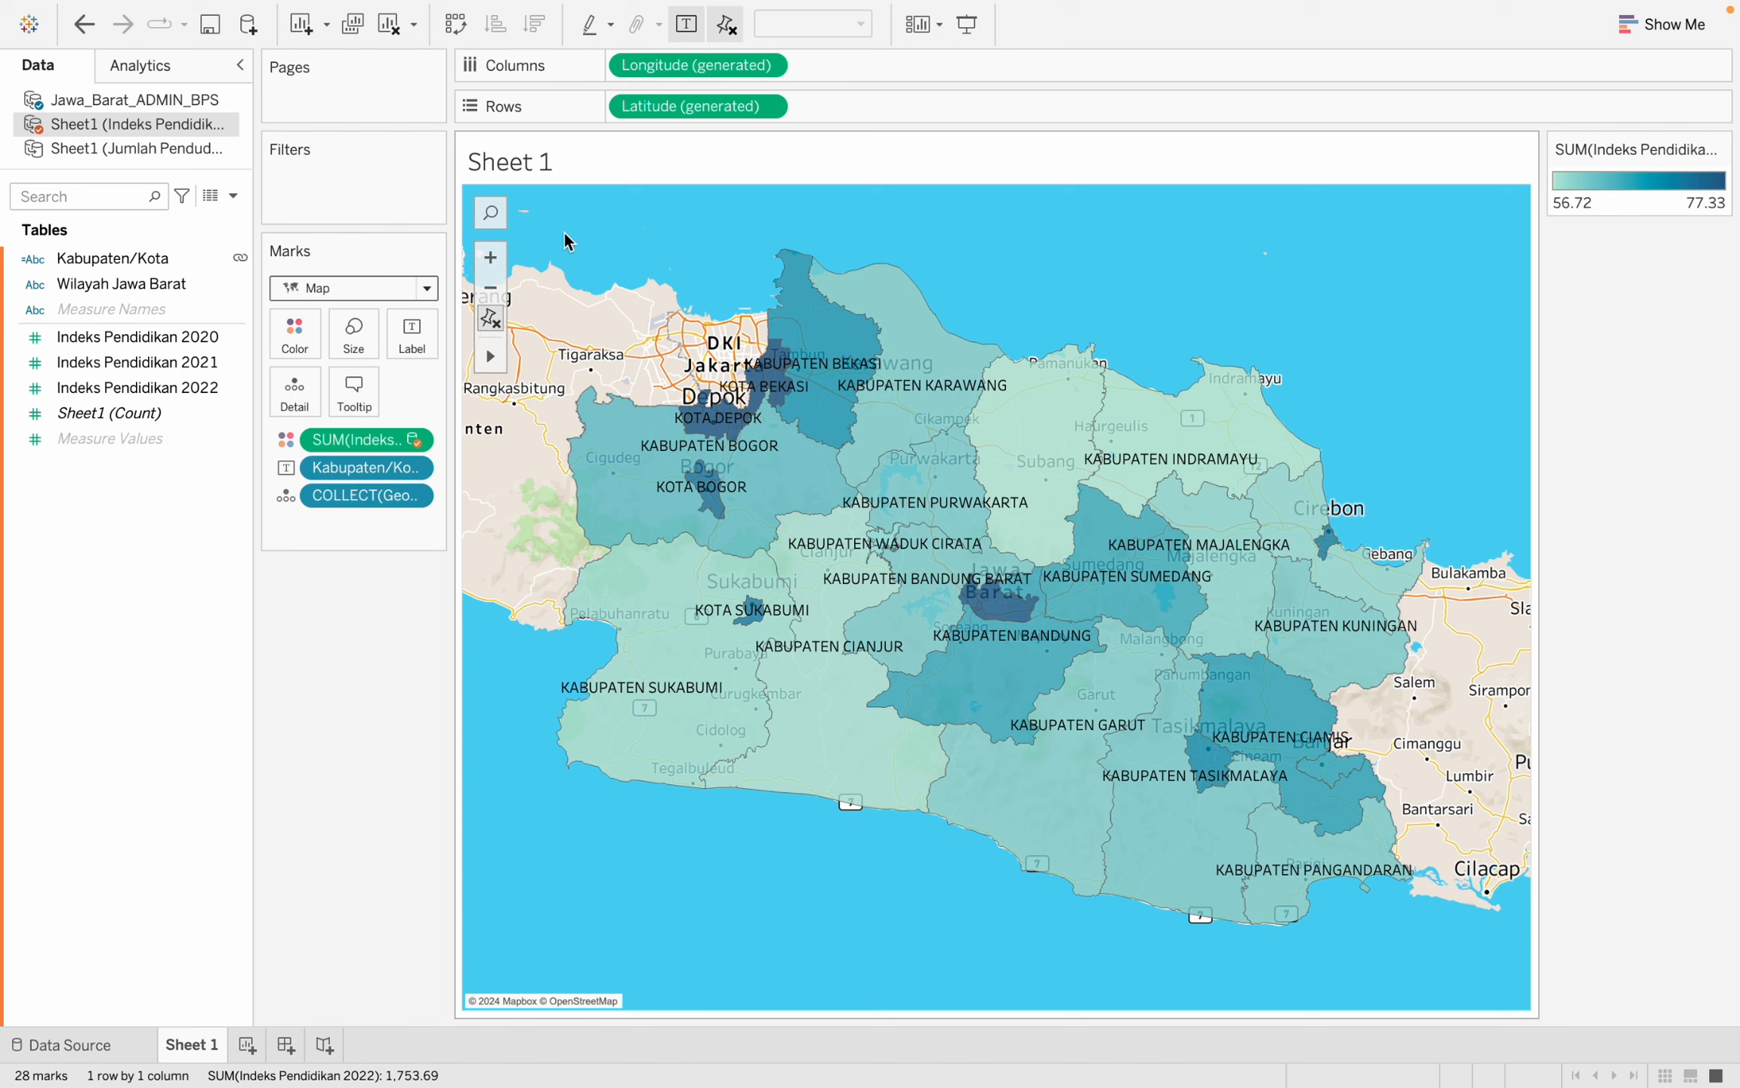
Remove the Kabupaten/Kota line from the map's tooltip, keeping only the Indeks Pendidikan 2022 line.
mouse_move(618, 489)
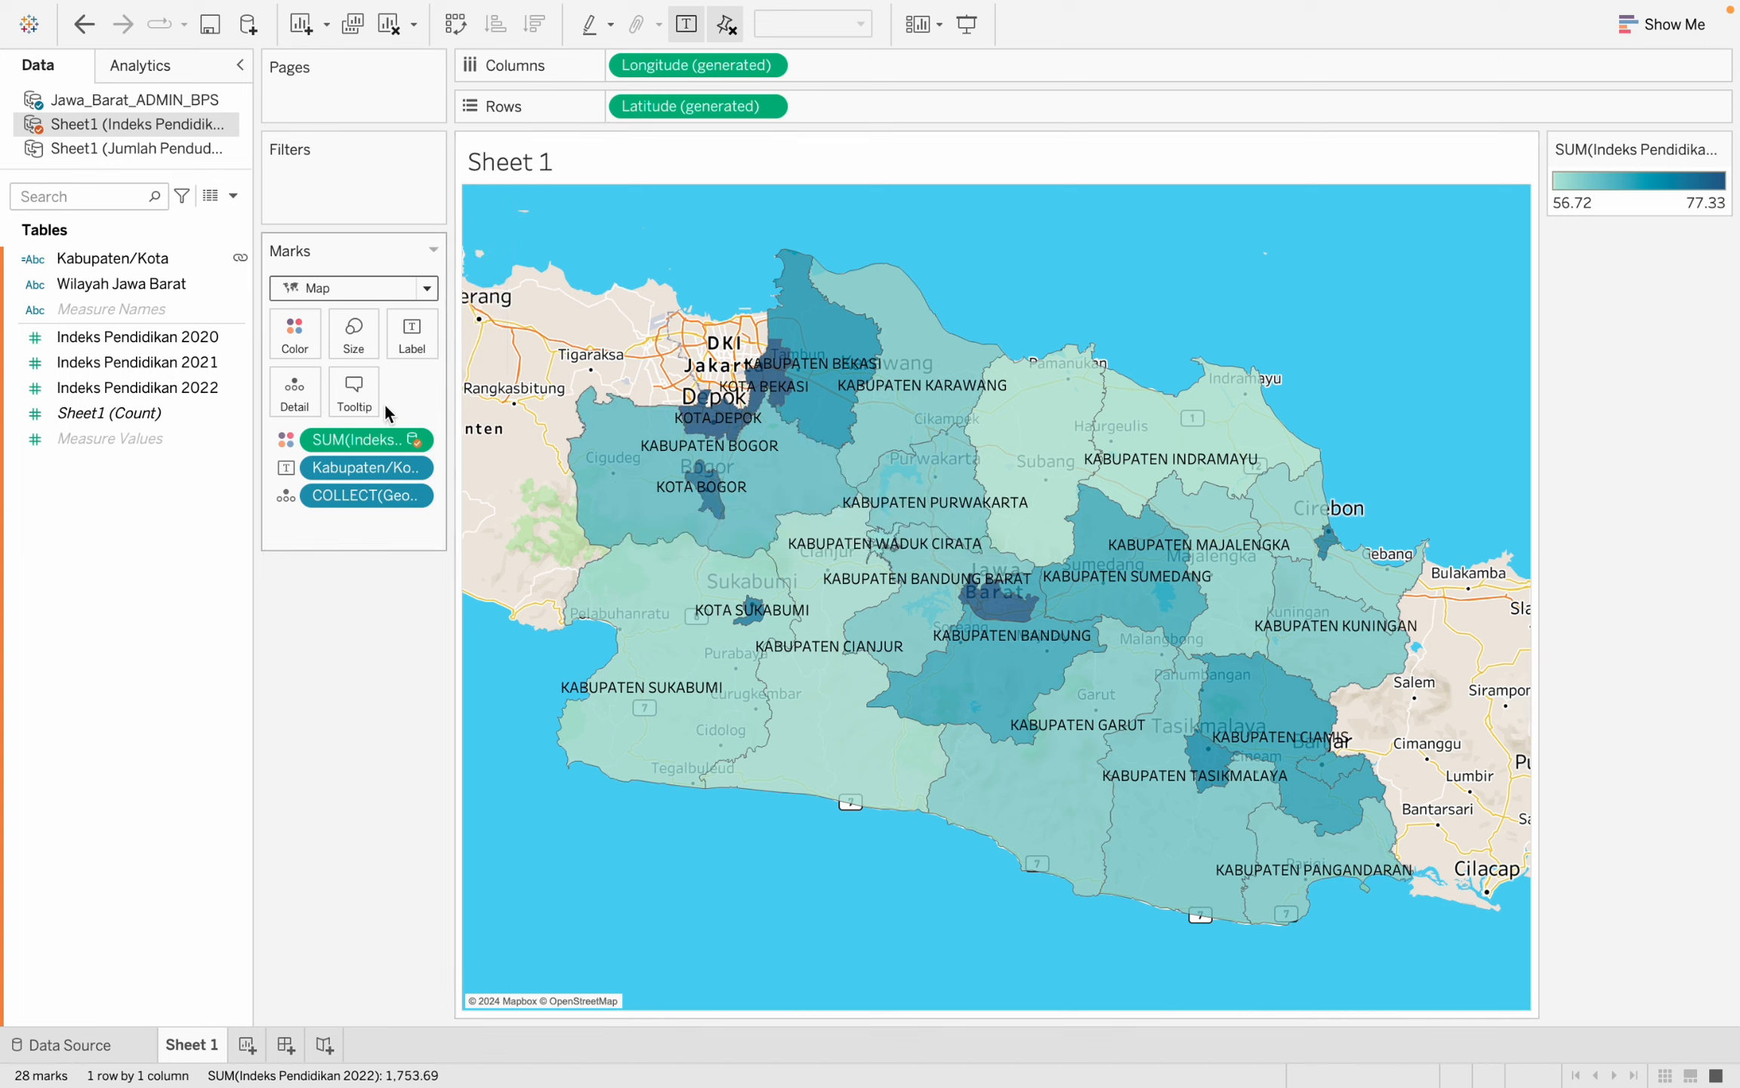
click(355, 398)
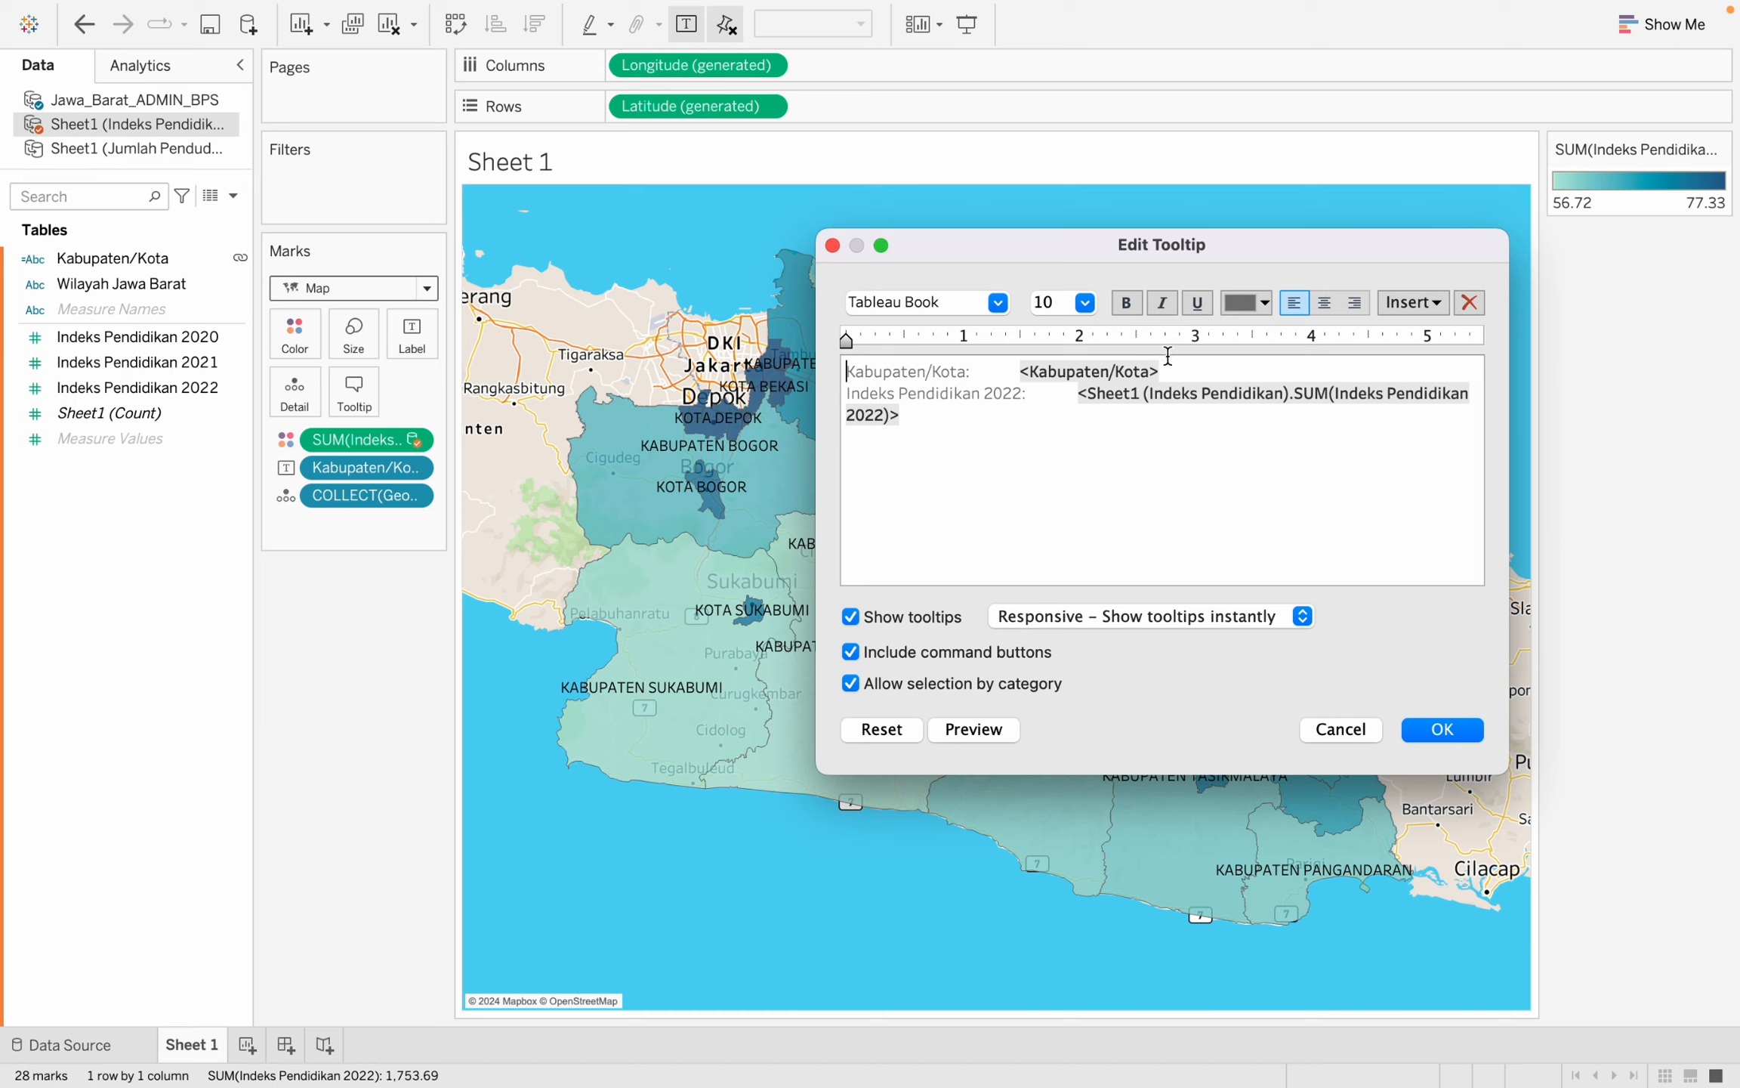
drag(1174, 371, 842, 373)
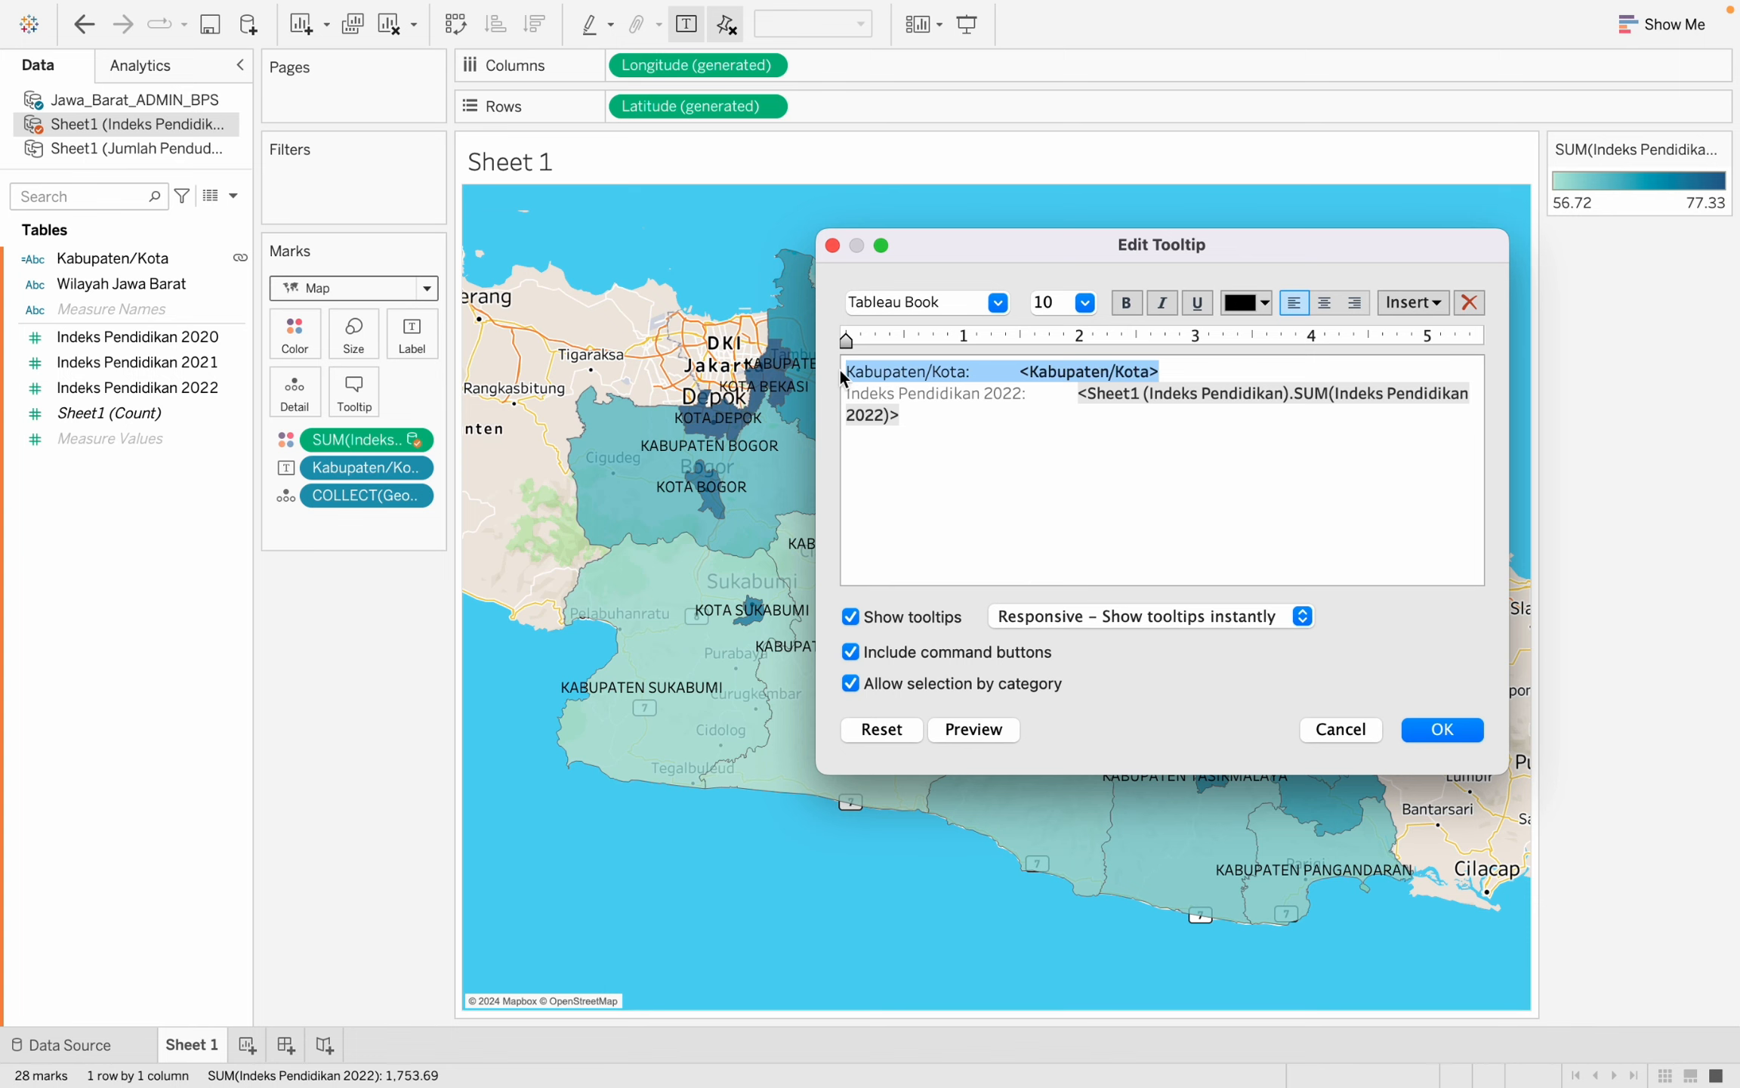
key(BackSpace)
key(Down)
key(BackSpace)
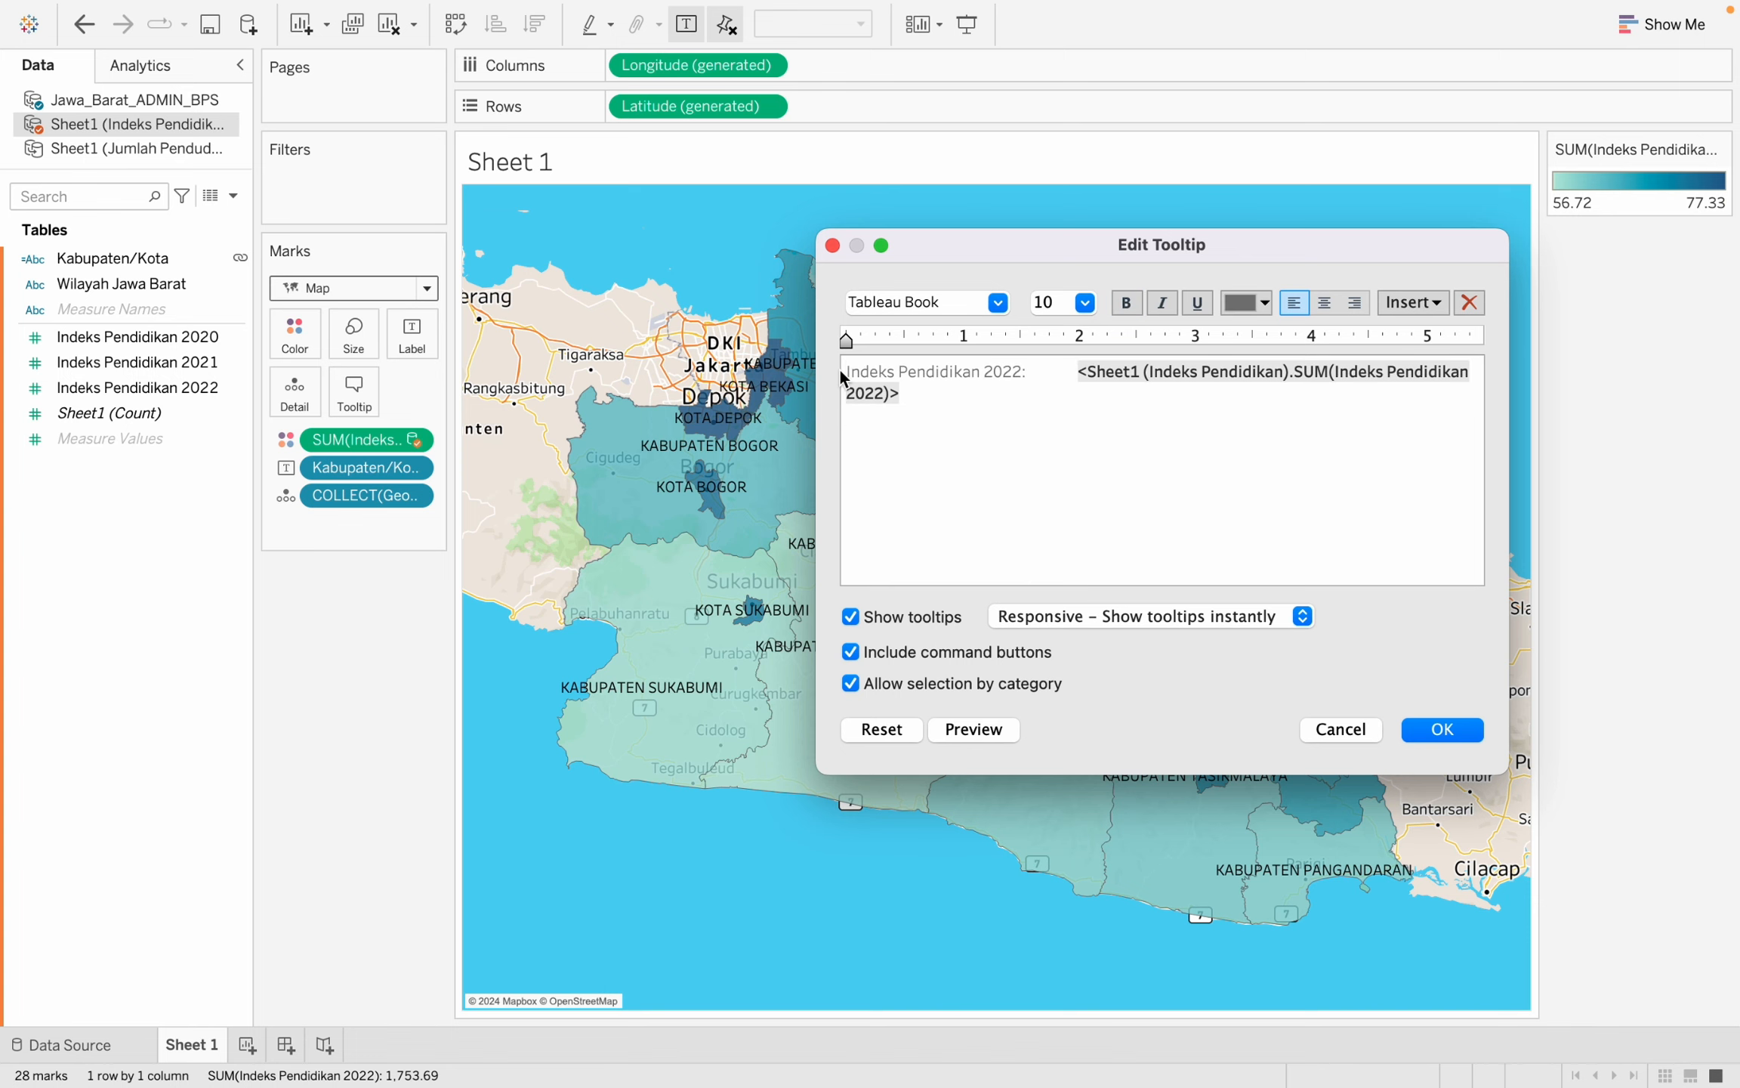
click(1438, 729)
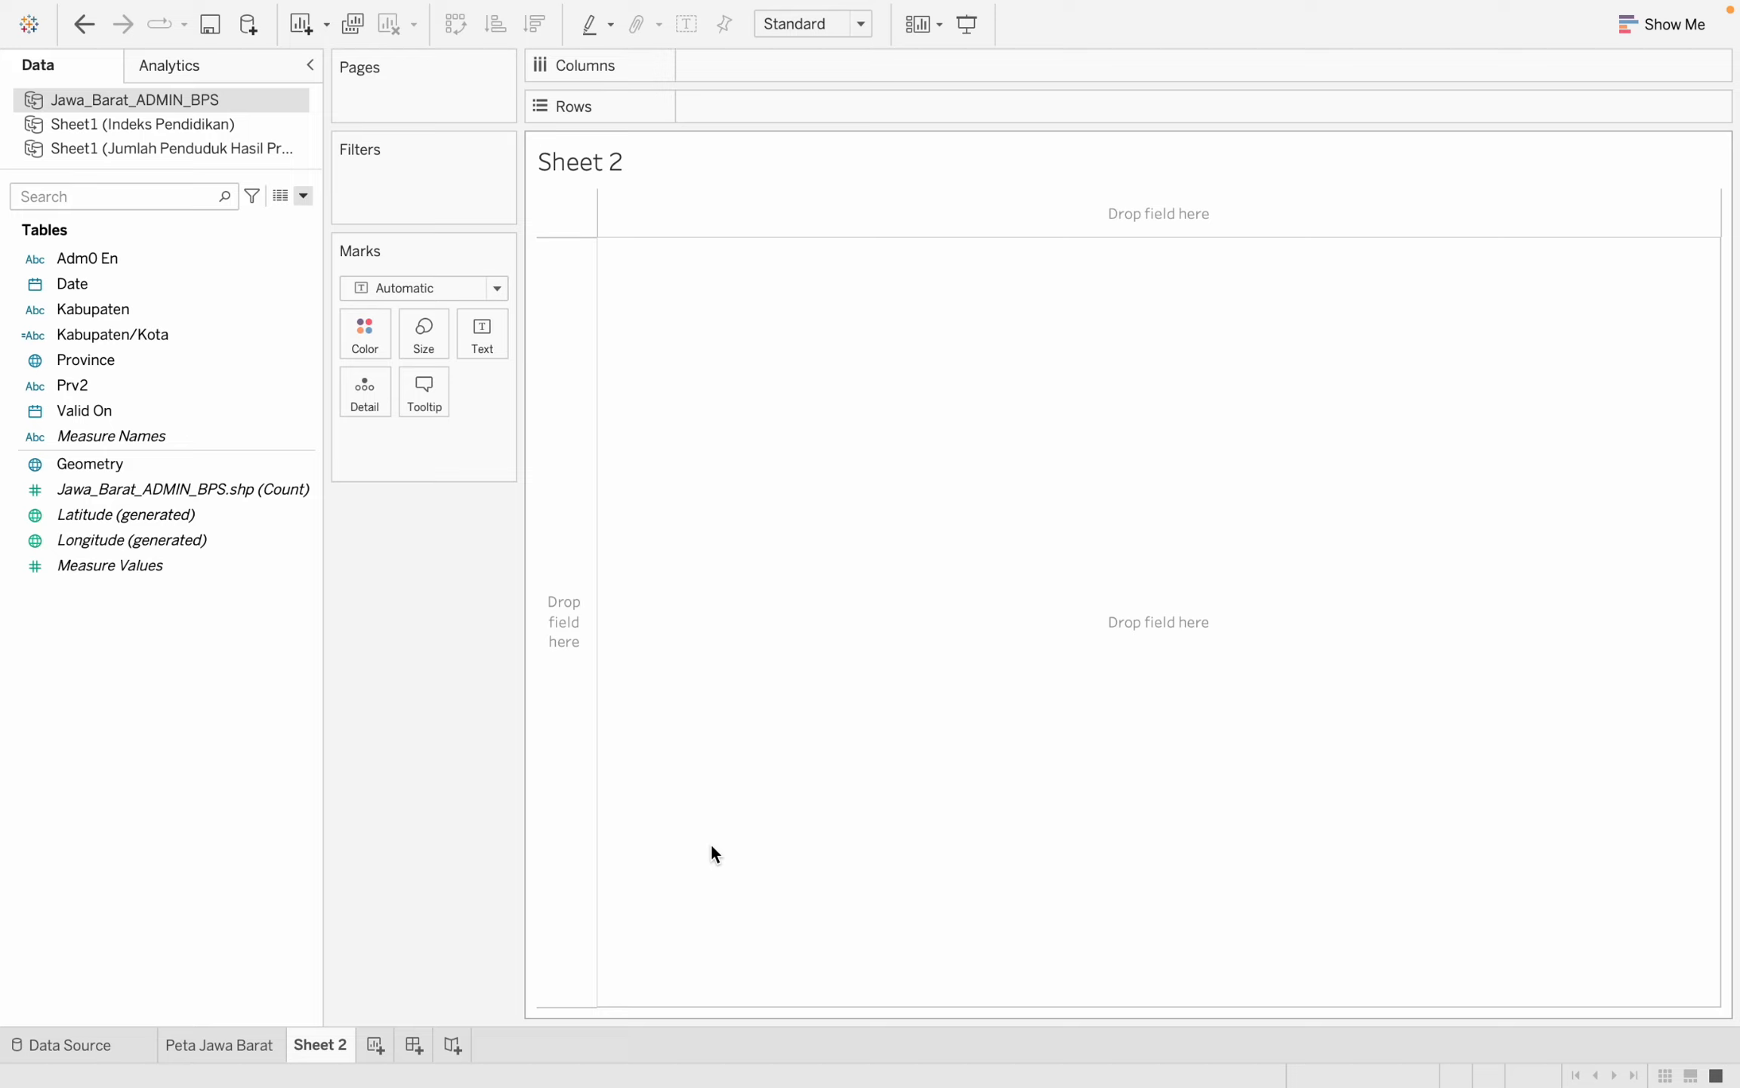
Delete the existing Zero Axis calculated field from the Jumlah Penduduk data source.
click(171, 149)
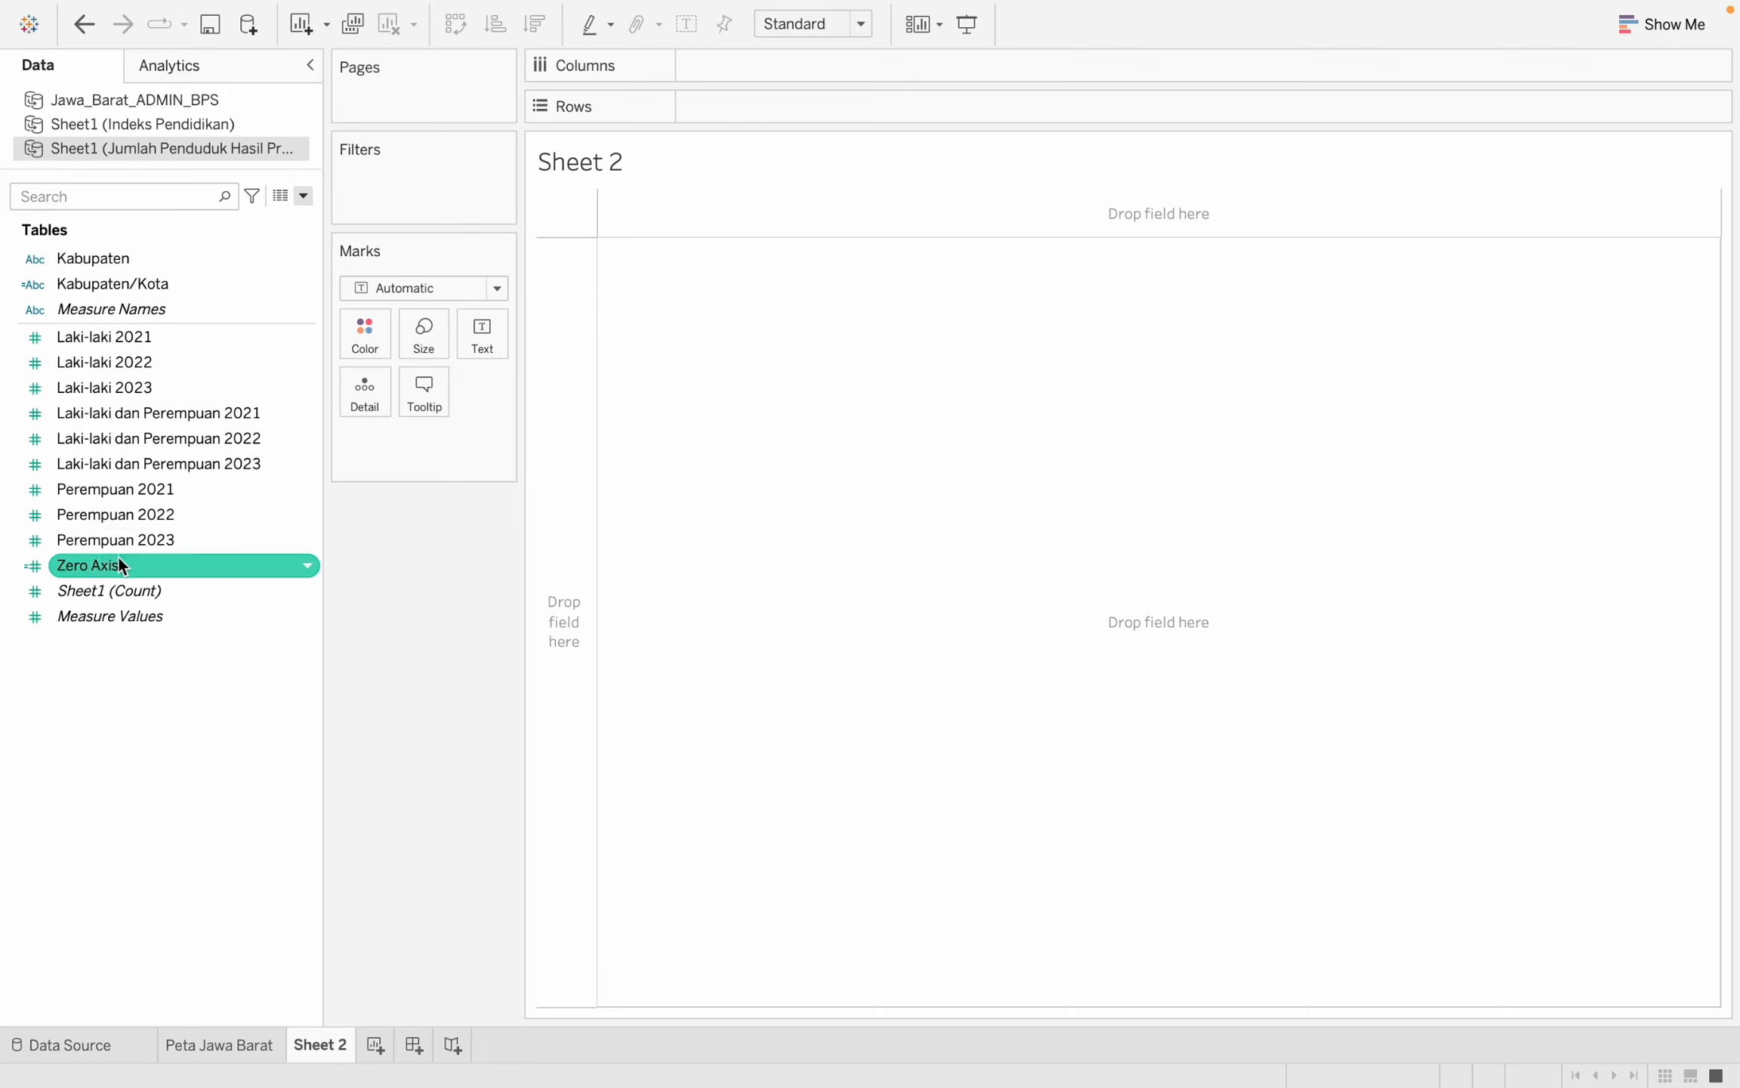
click(305, 565)
click(342, 748)
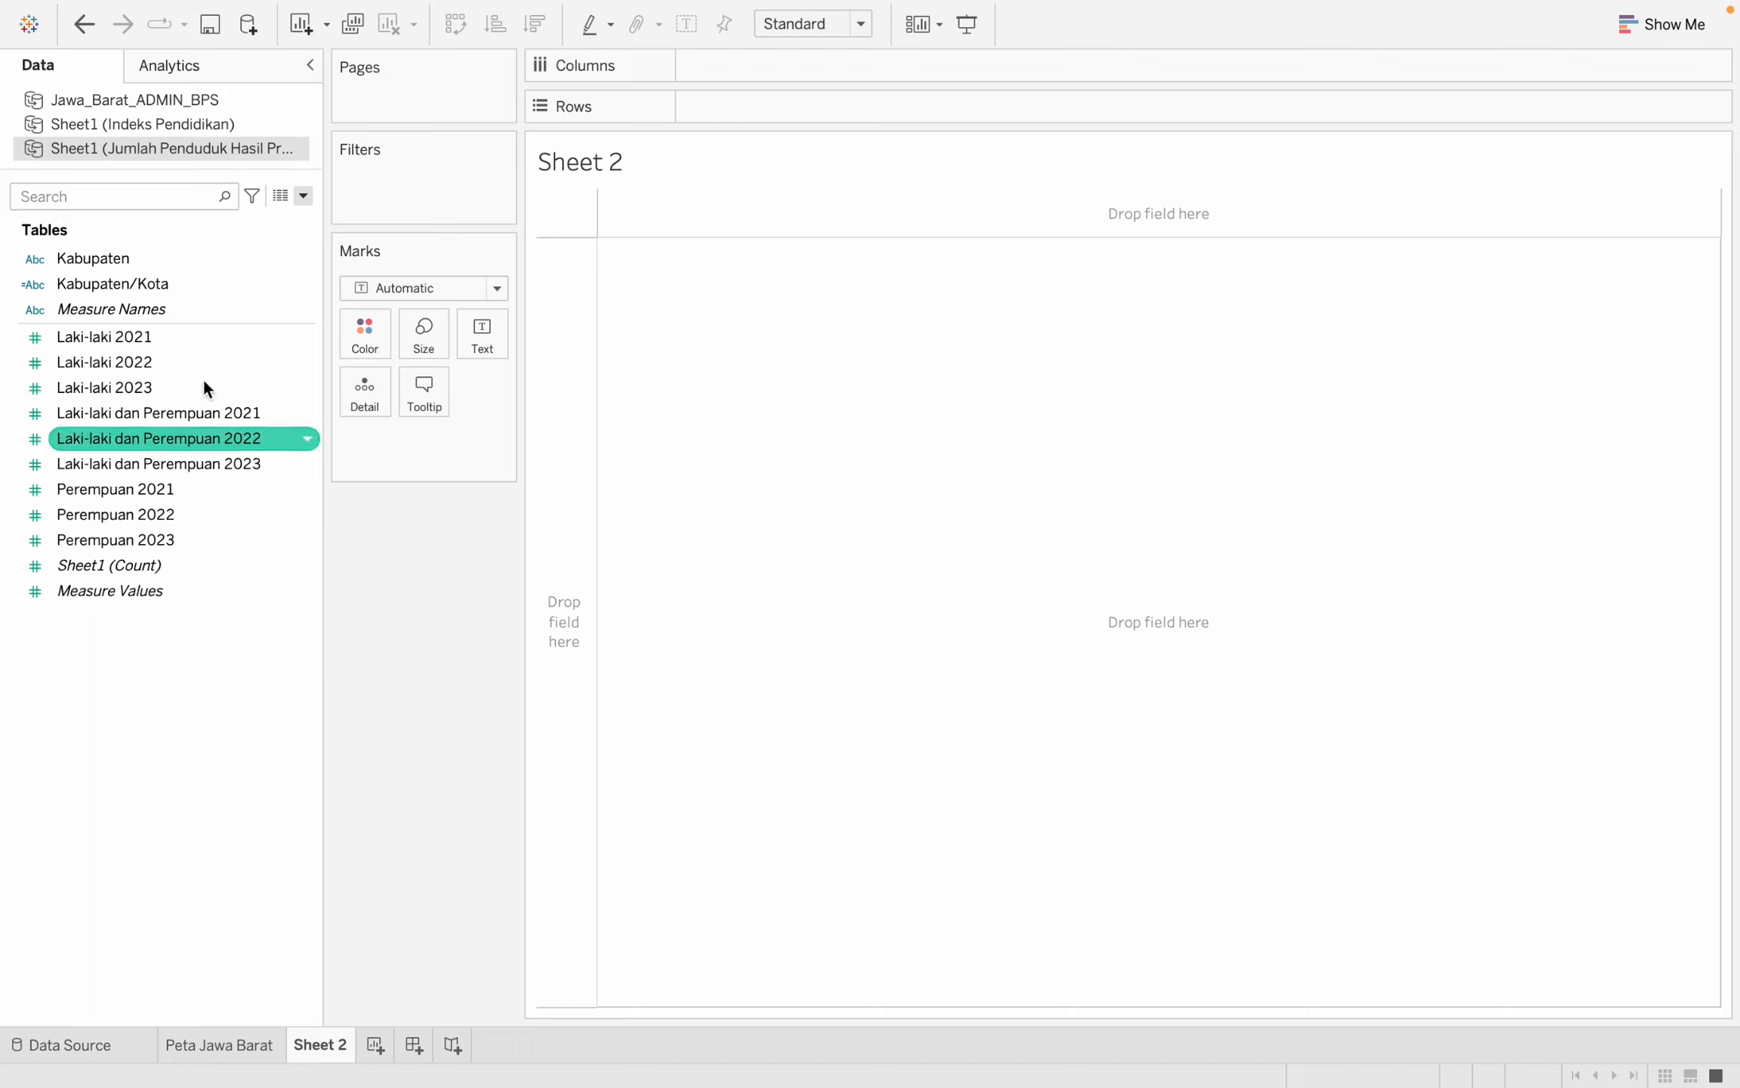
Create a calculated field named Zero Axis with the formula 0 in the Jumlah Penduduk data source.
click(305, 196)
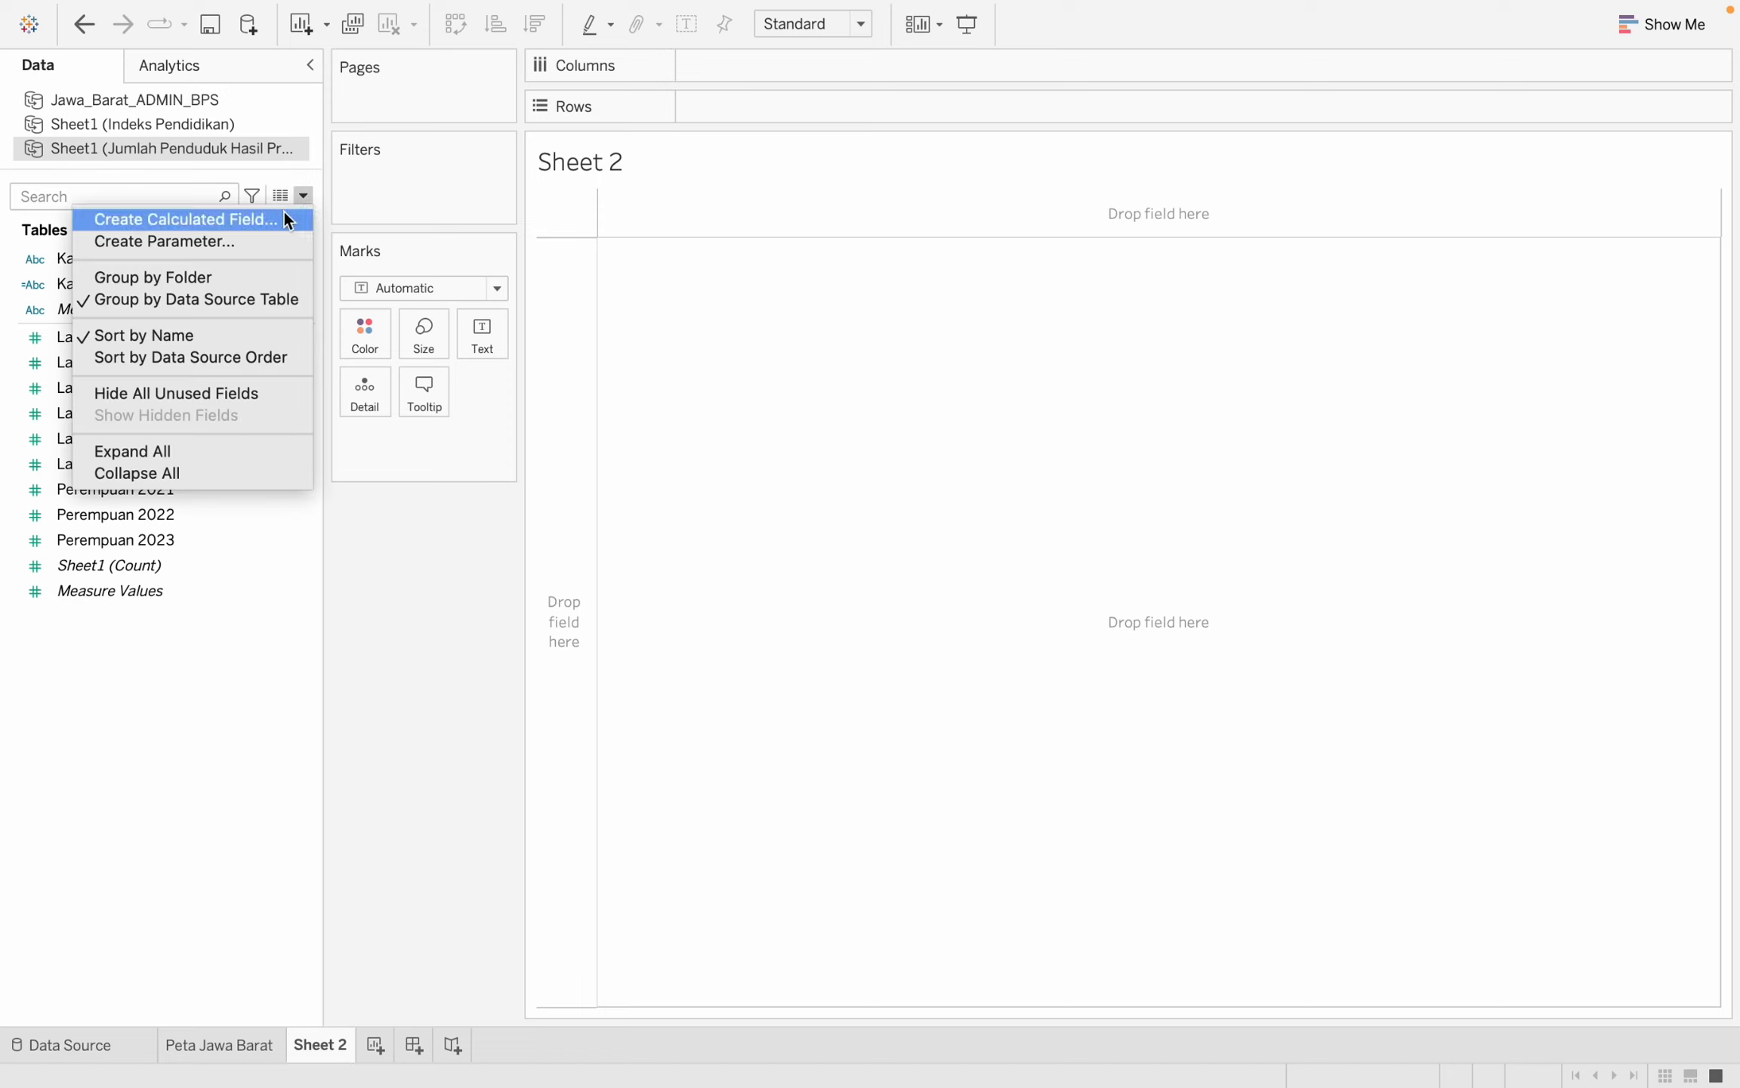
click(284, 218)
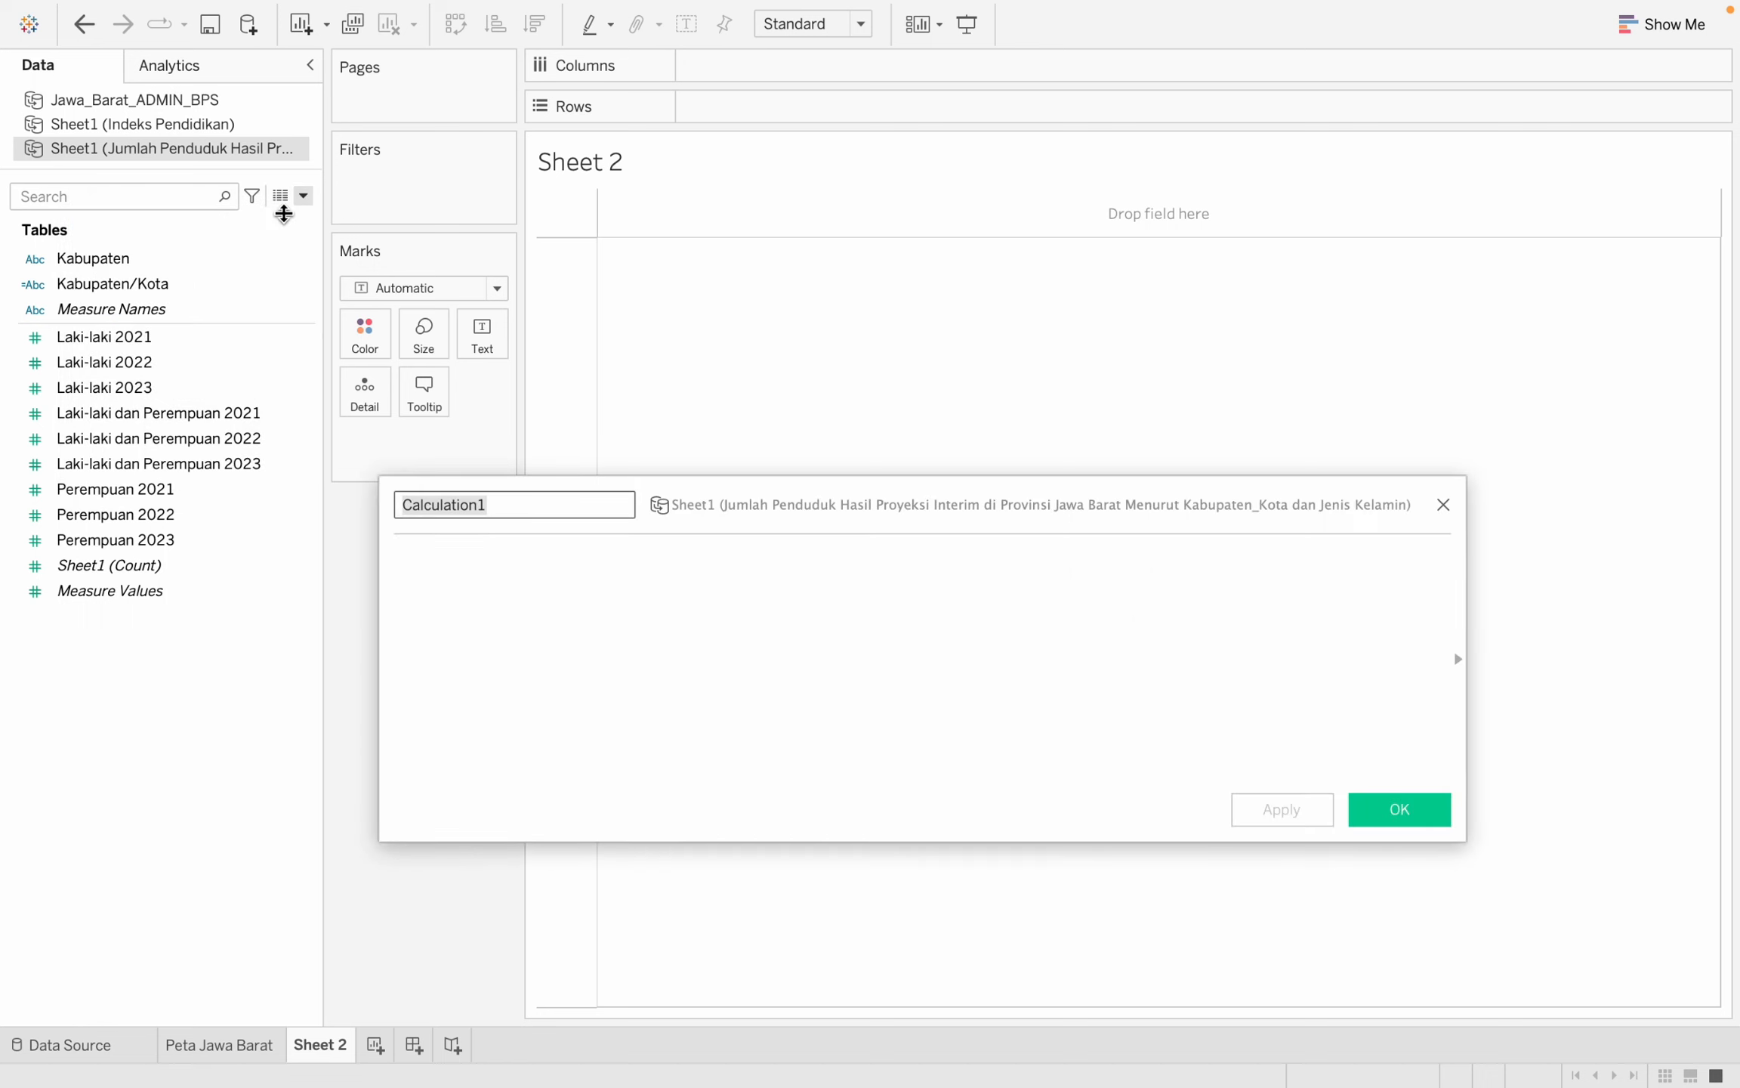
text(Zero Axi)
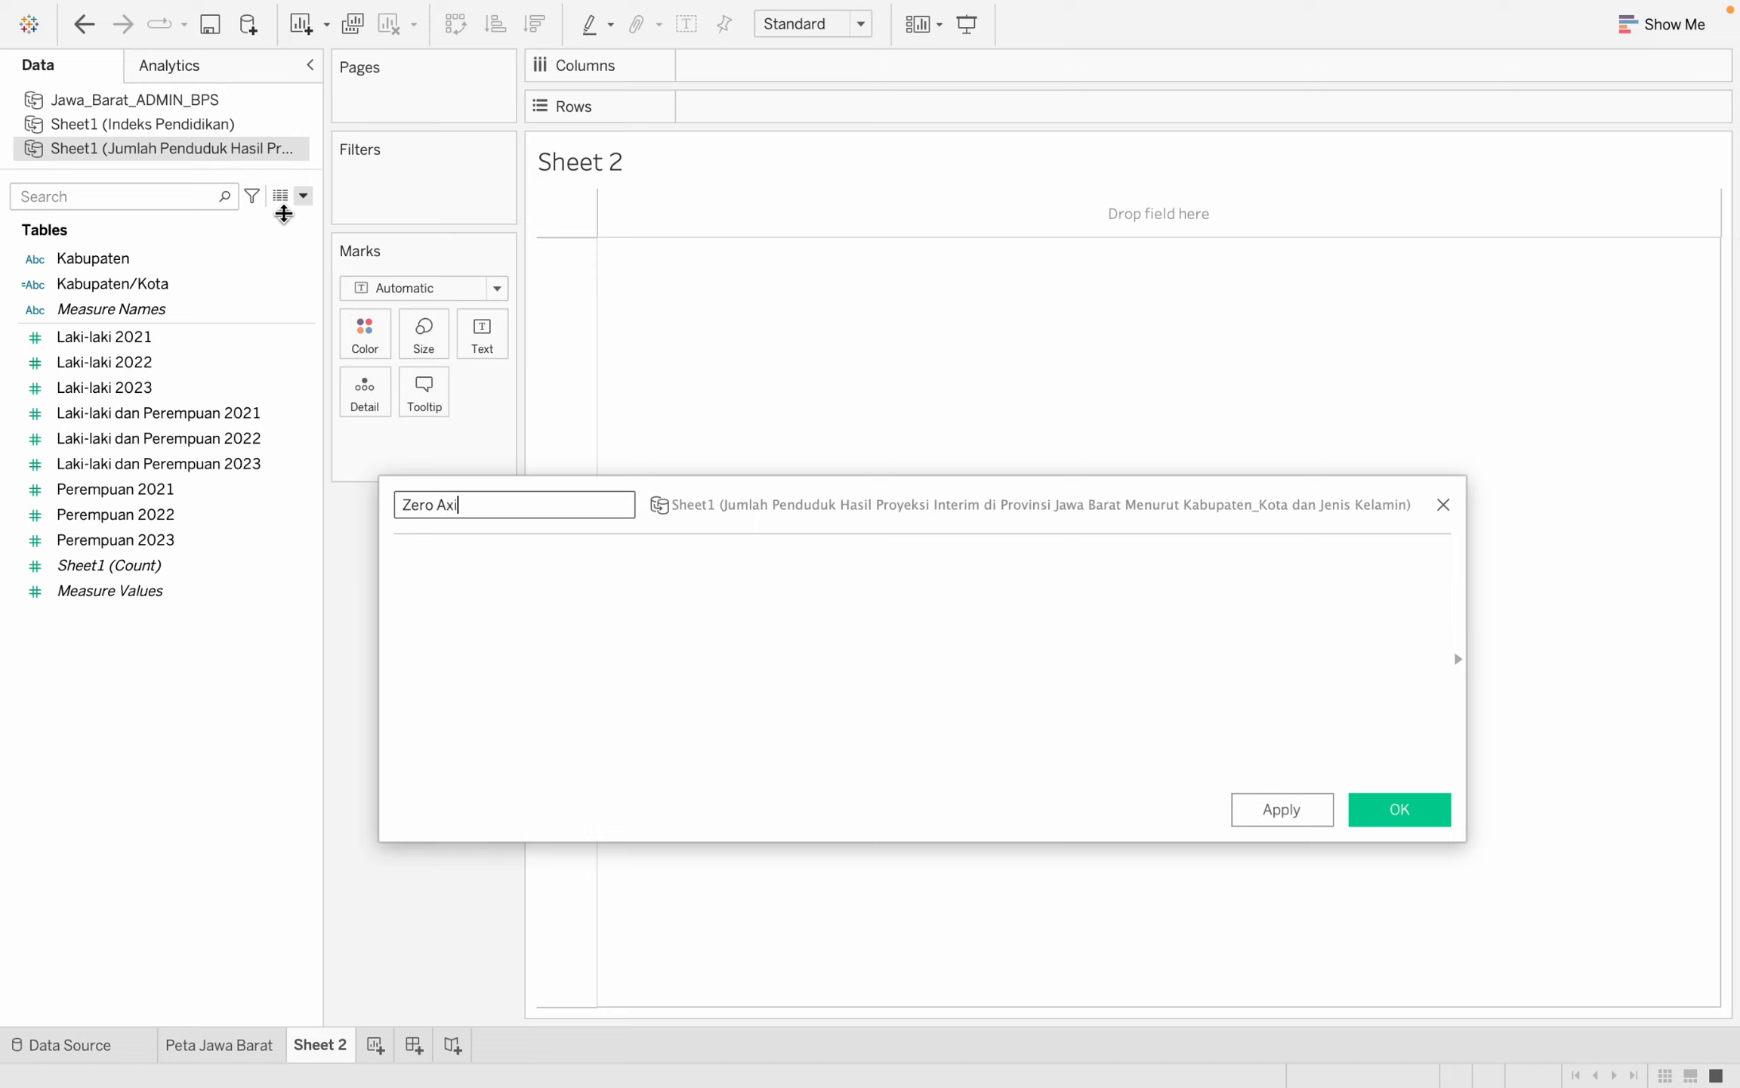
text(s)
click(445, 600)
text(0)
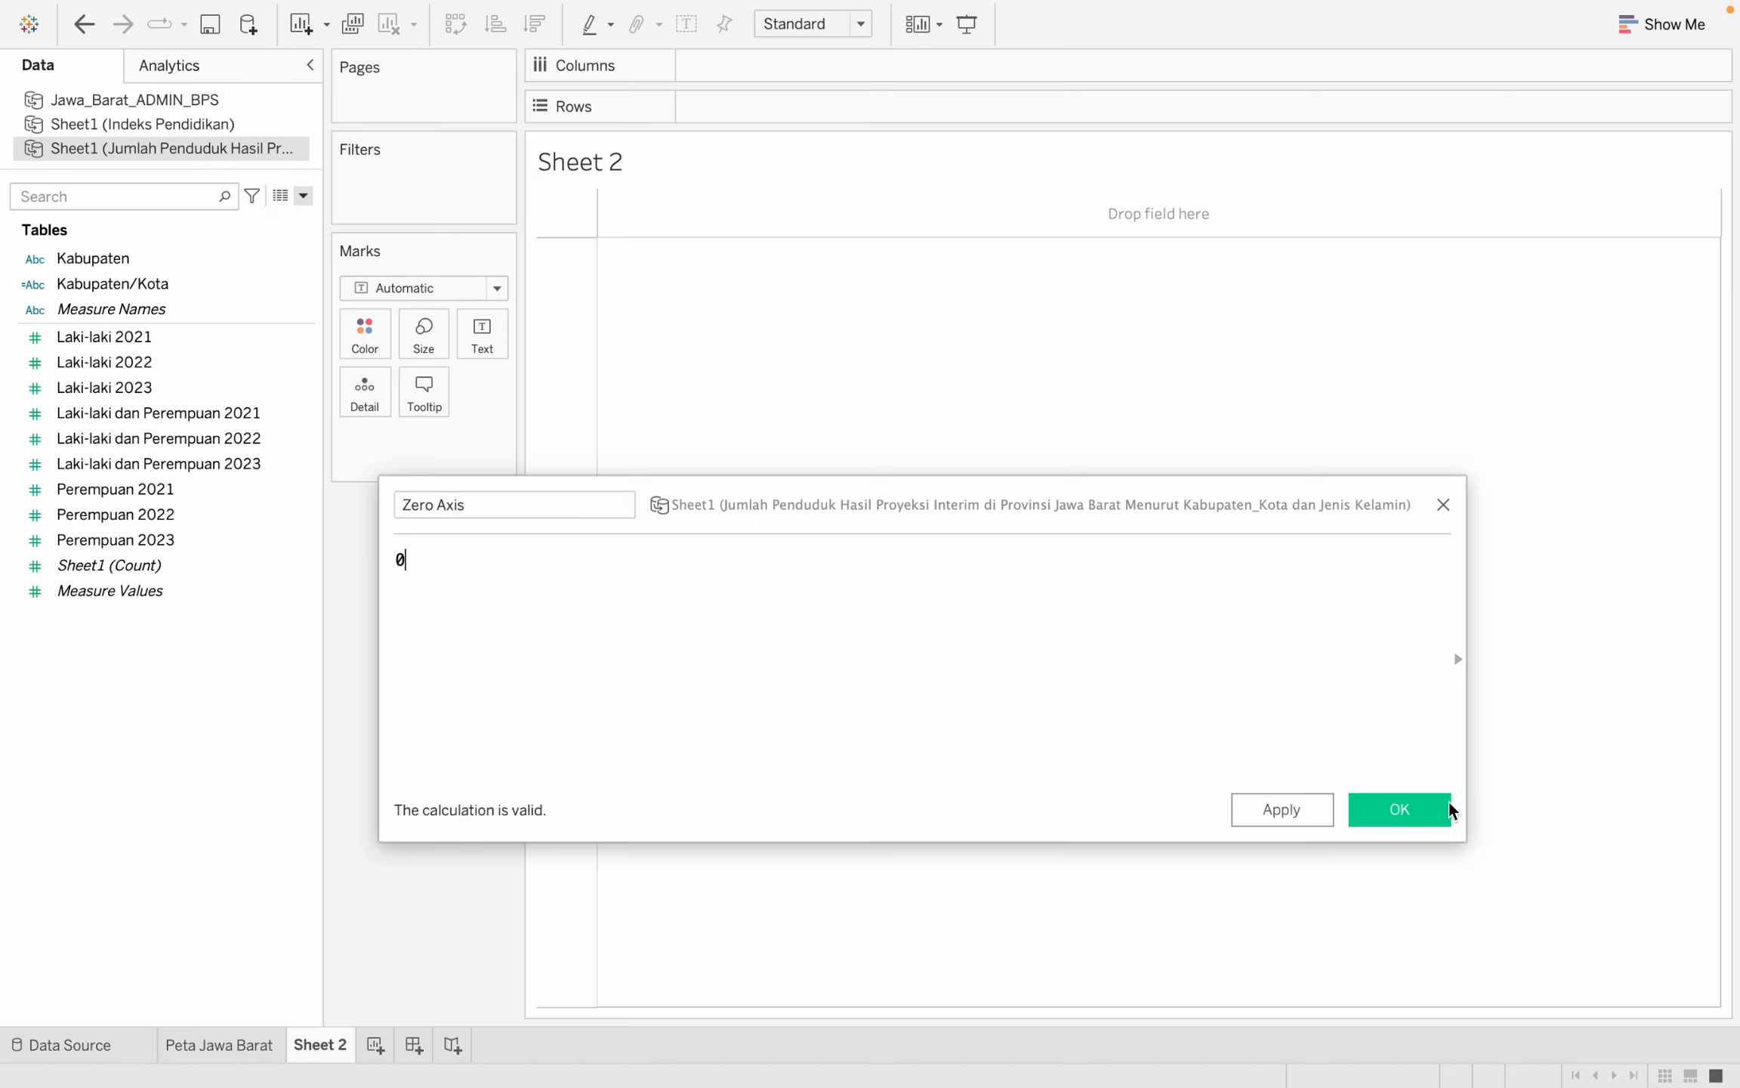
click(1399, 809)
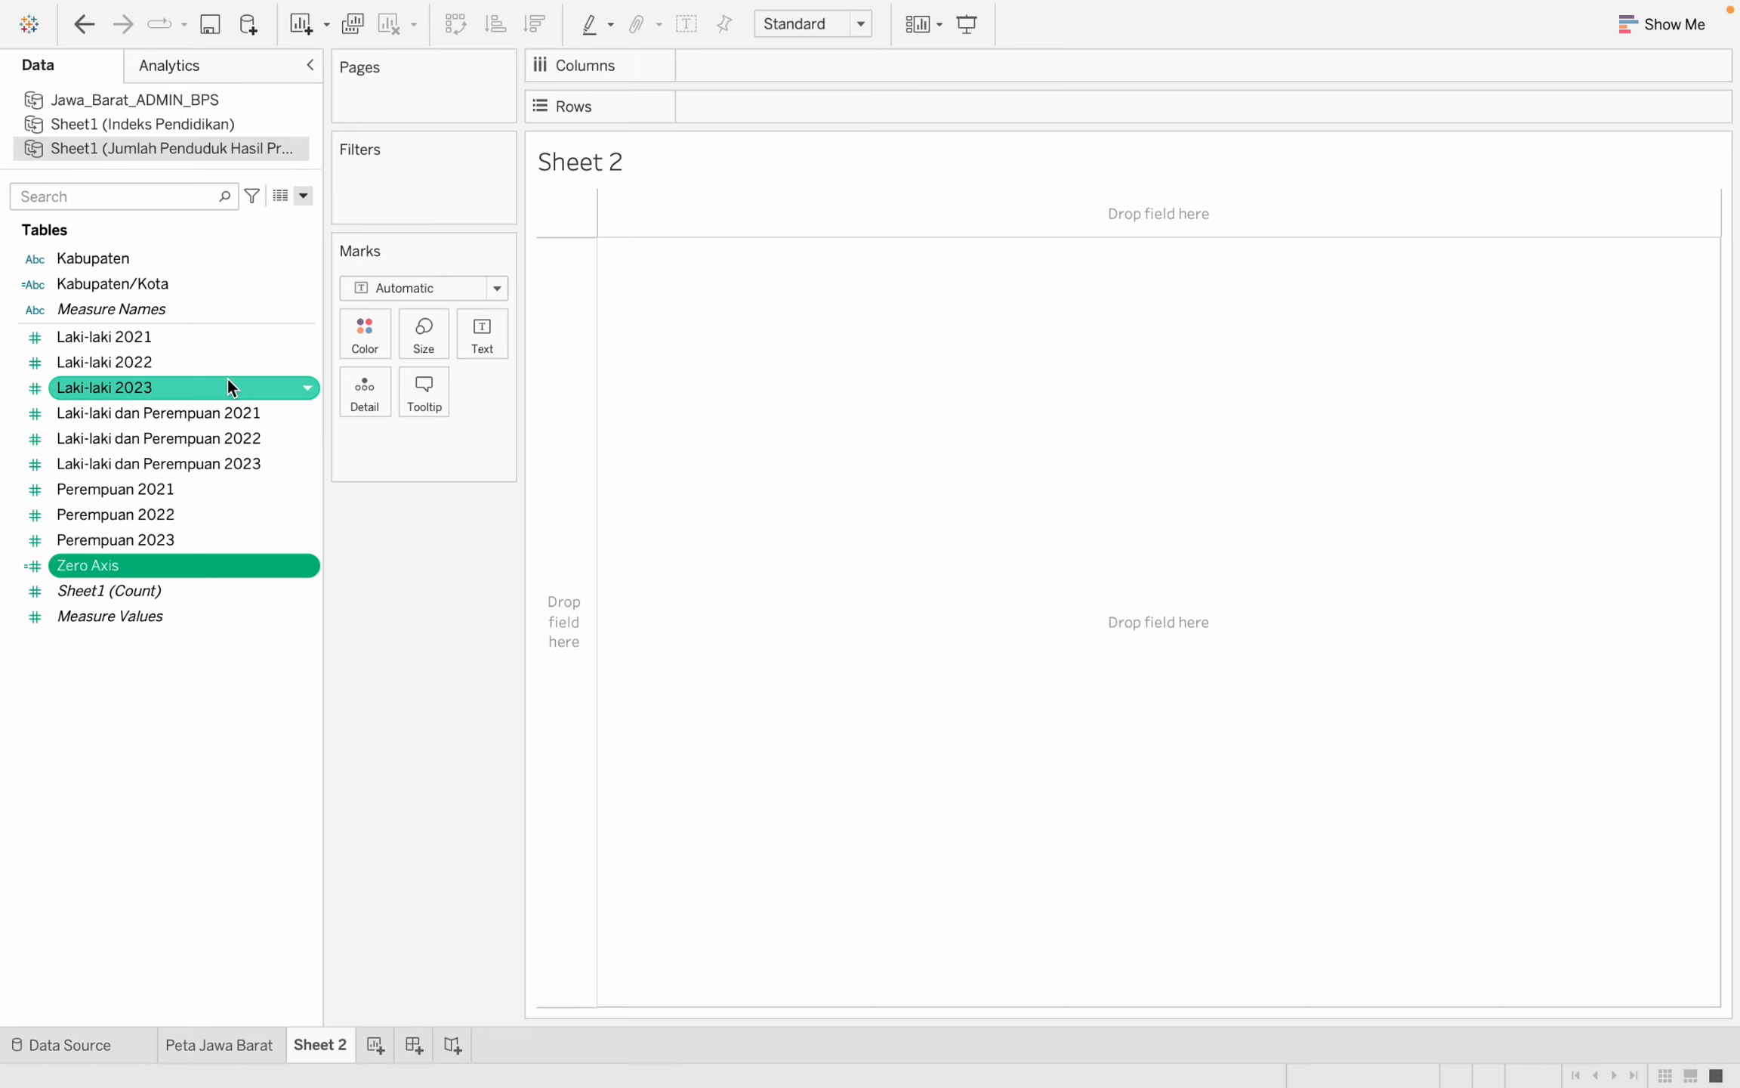
Lay out Laki-laki 2023, Zero Axis and Perempuan 2023 in that order as columns, with Kabupaten/Kota as rows.
mouse_move(228, 387)
mouse_down()
mouse_move(640, 241)
mouse_move(819, 64)
mouse_up()
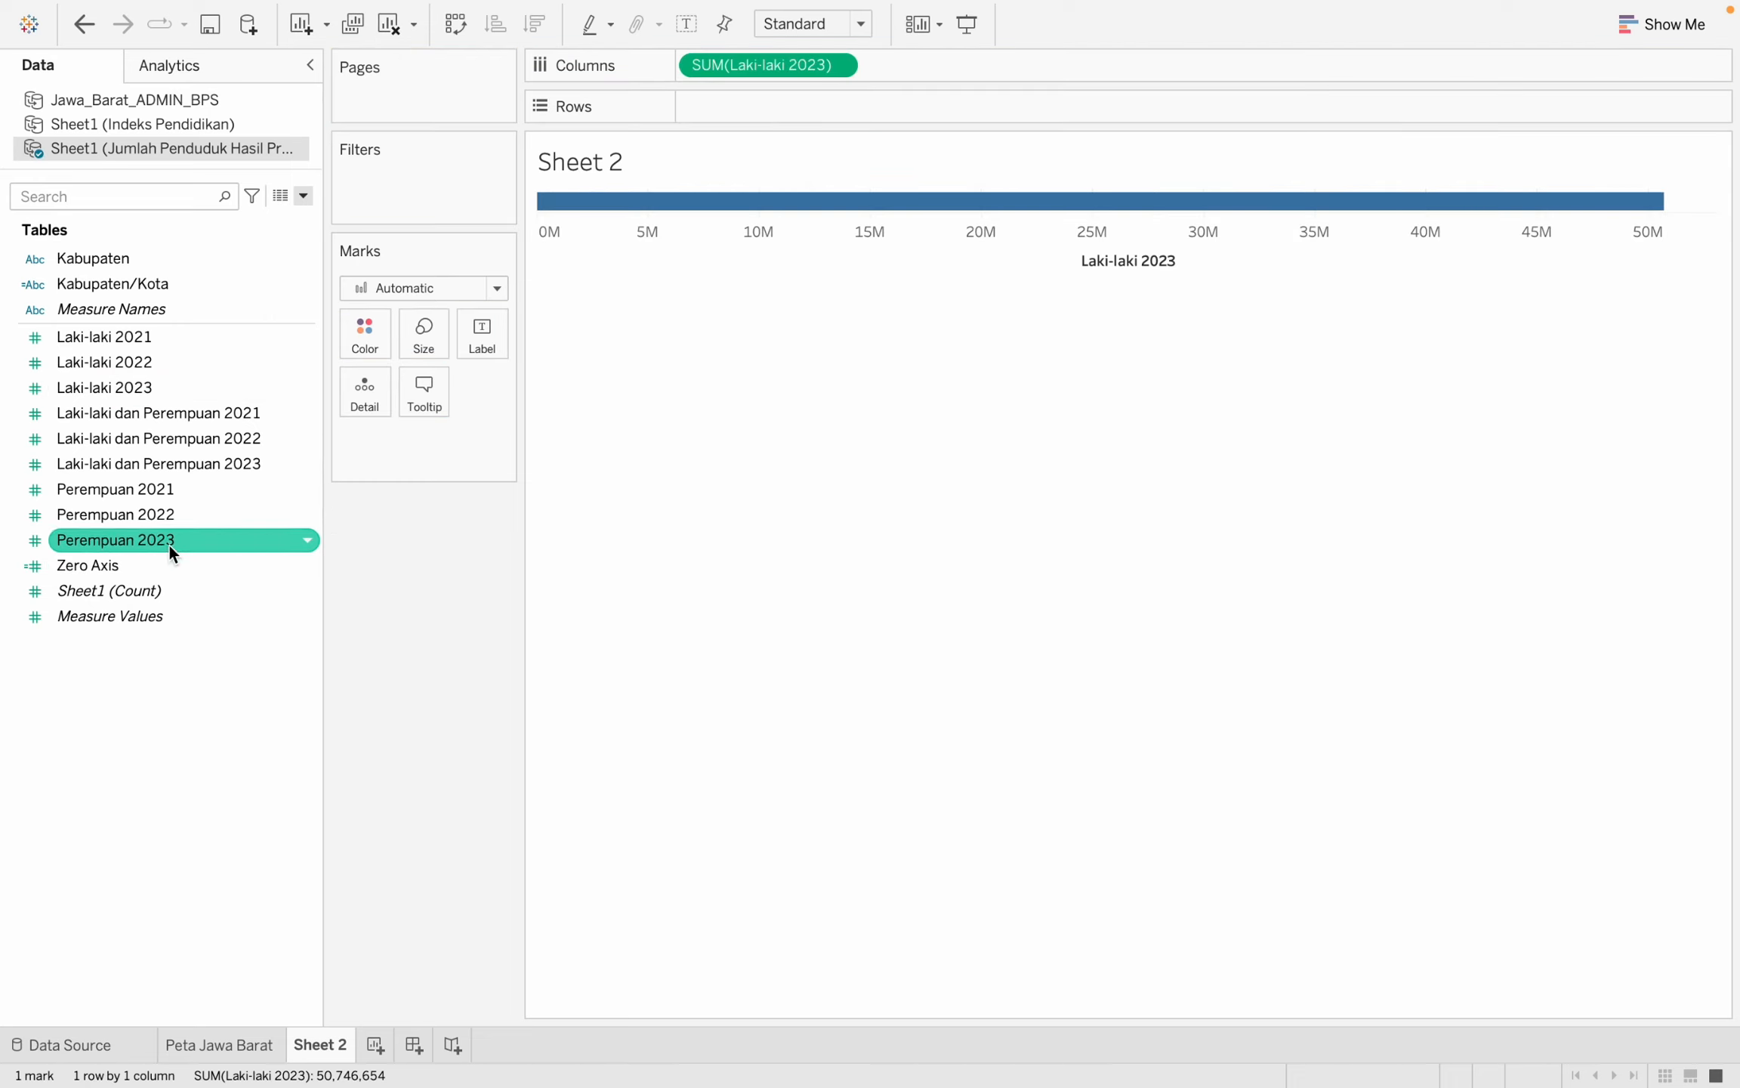
drag(169, 545, 1055, 65)
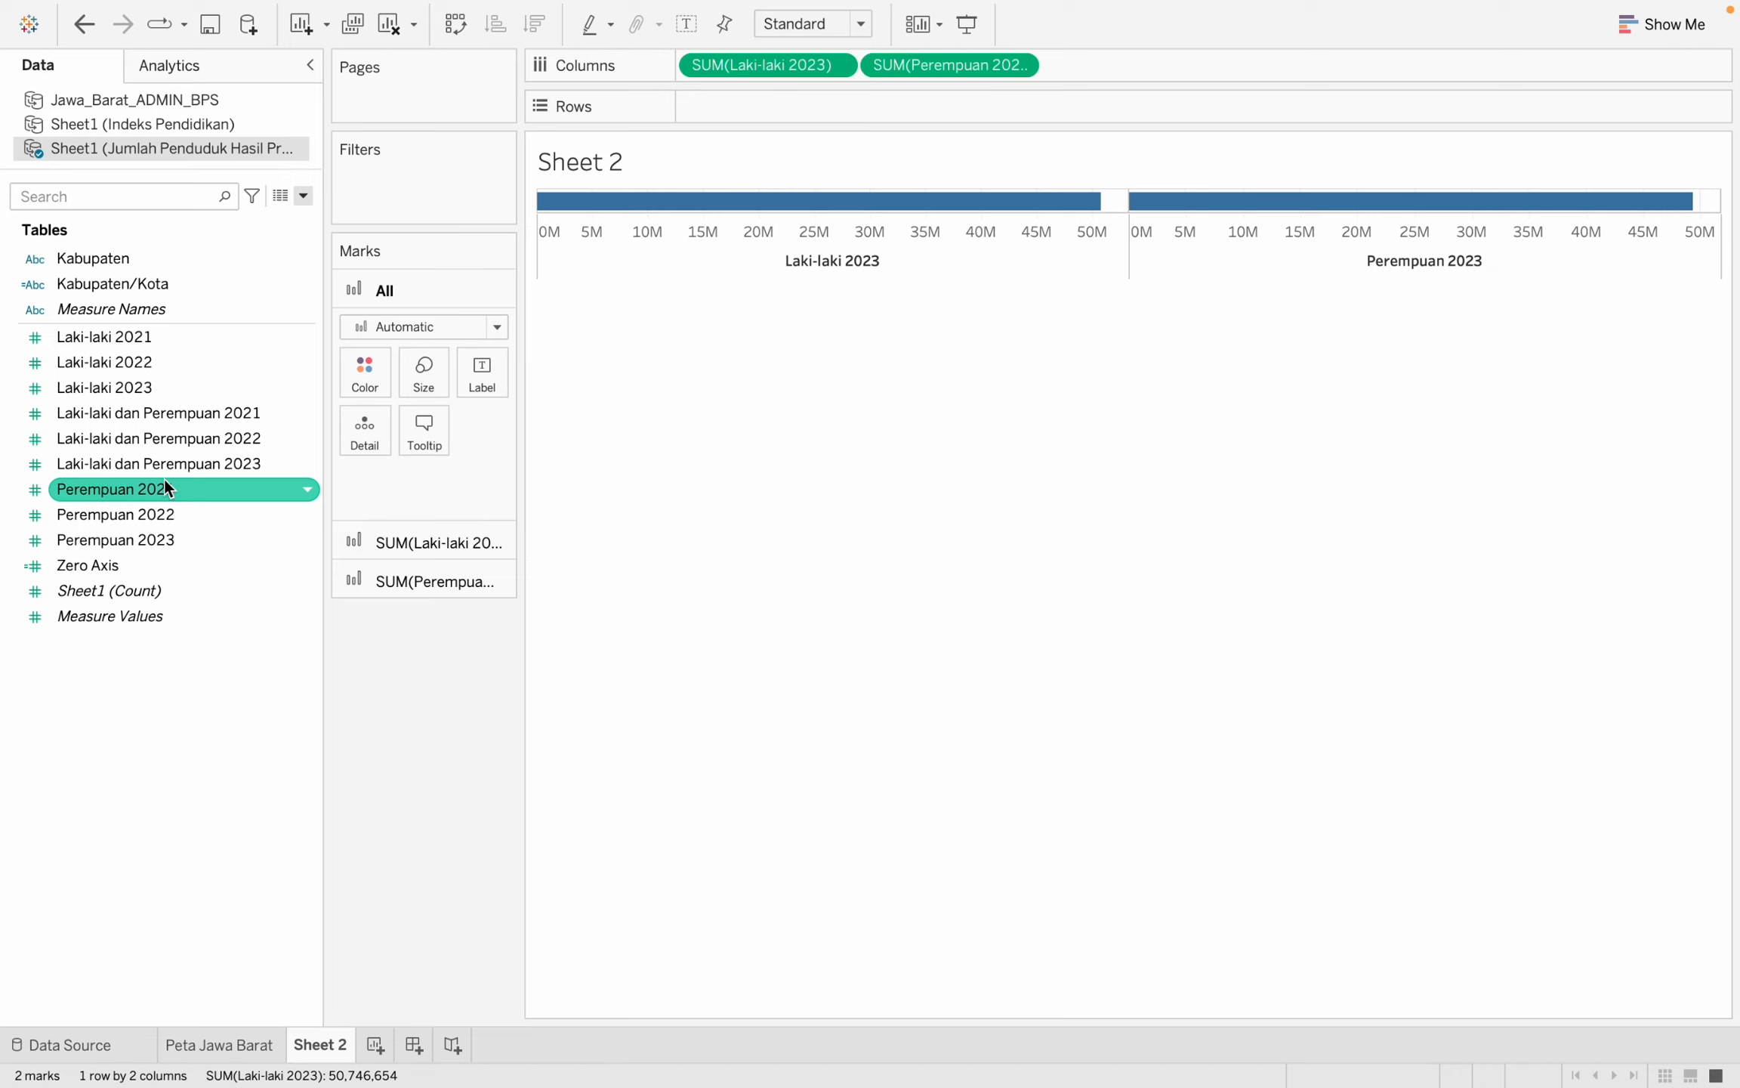
click(166, 567)
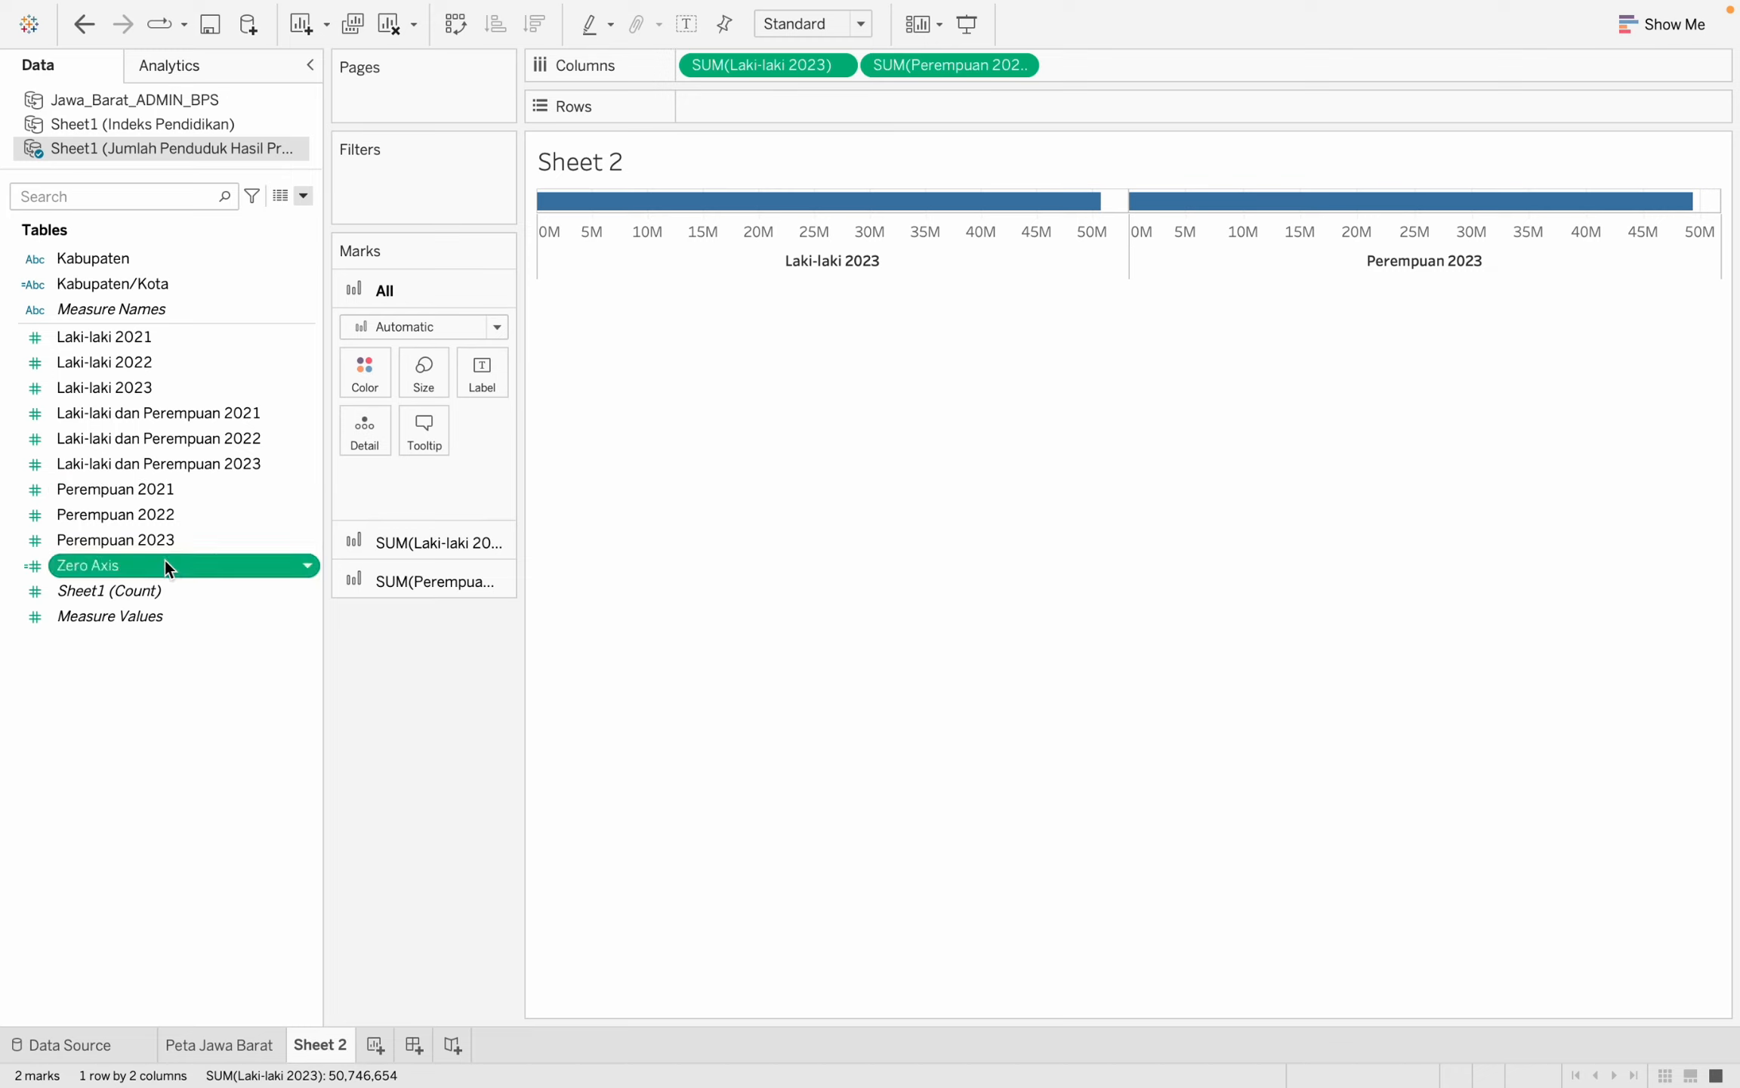
click(164, 560)
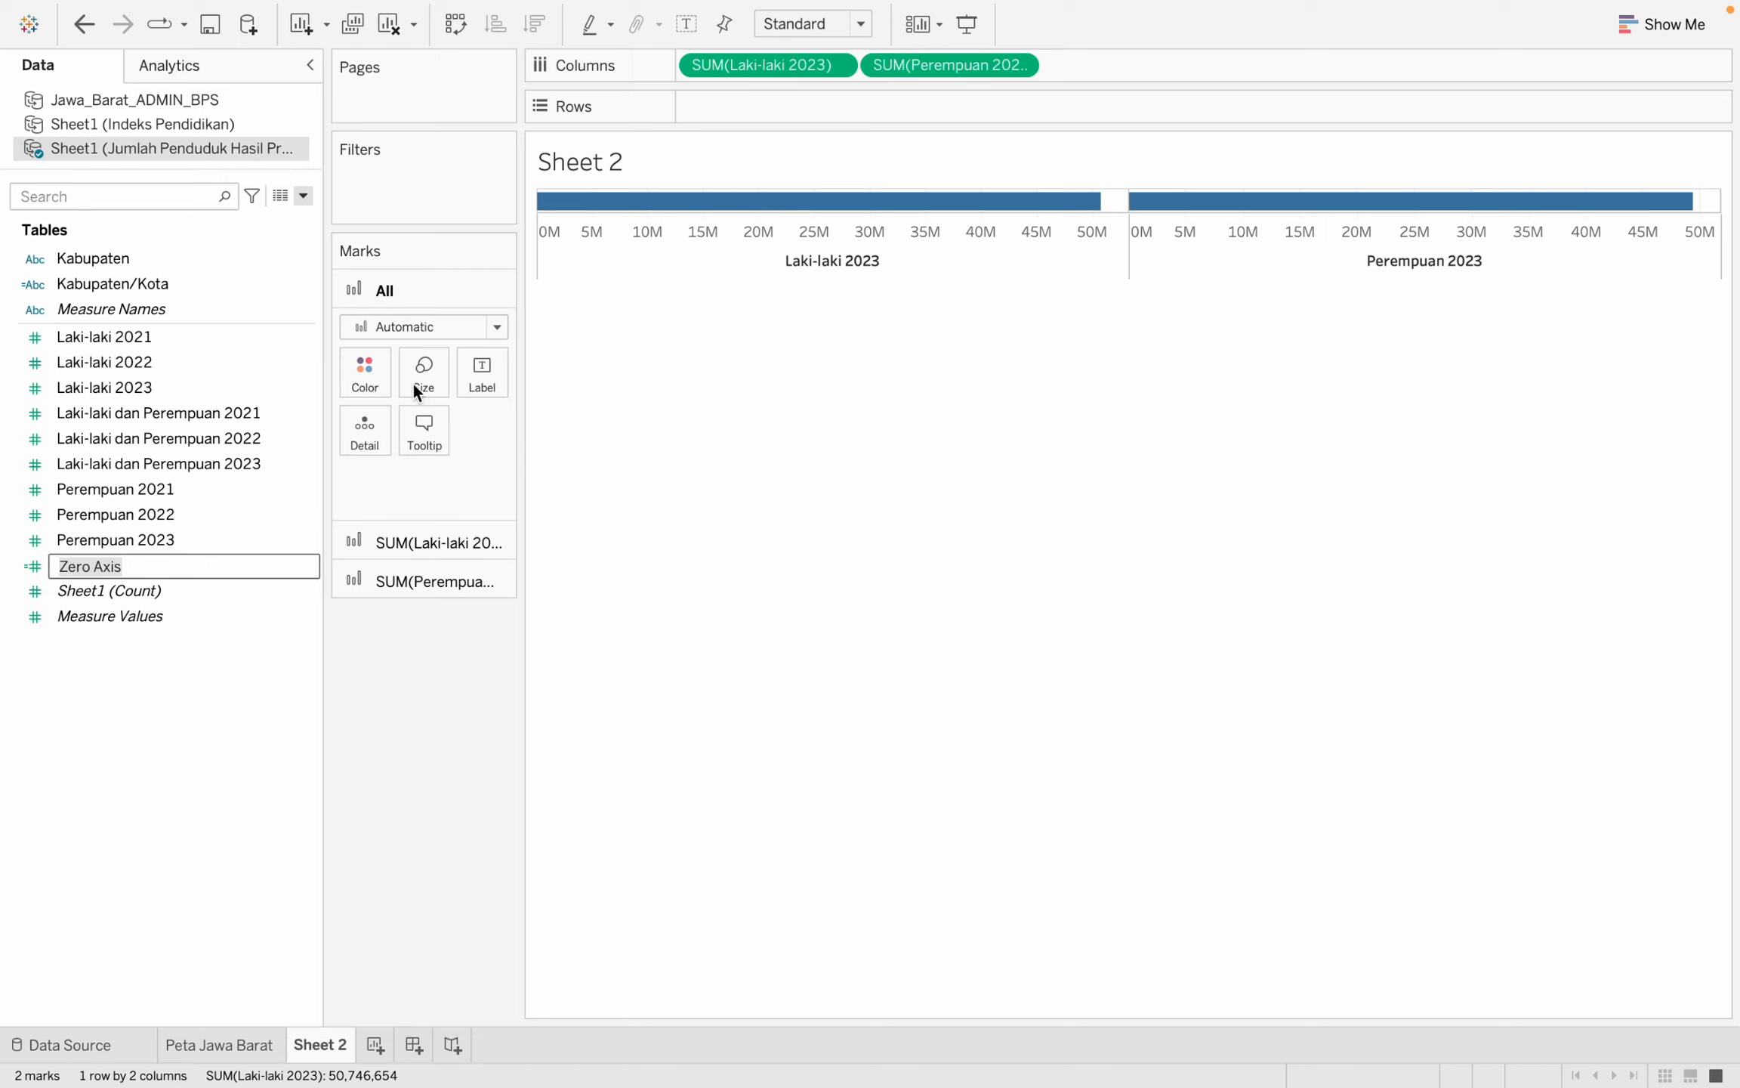
key(Return)
mouse_move(226, 565)
mouse_down()
mouse_move(663, 375)
mouse_move(934, 65)
mouse_move(886, 60)
mouse_up()
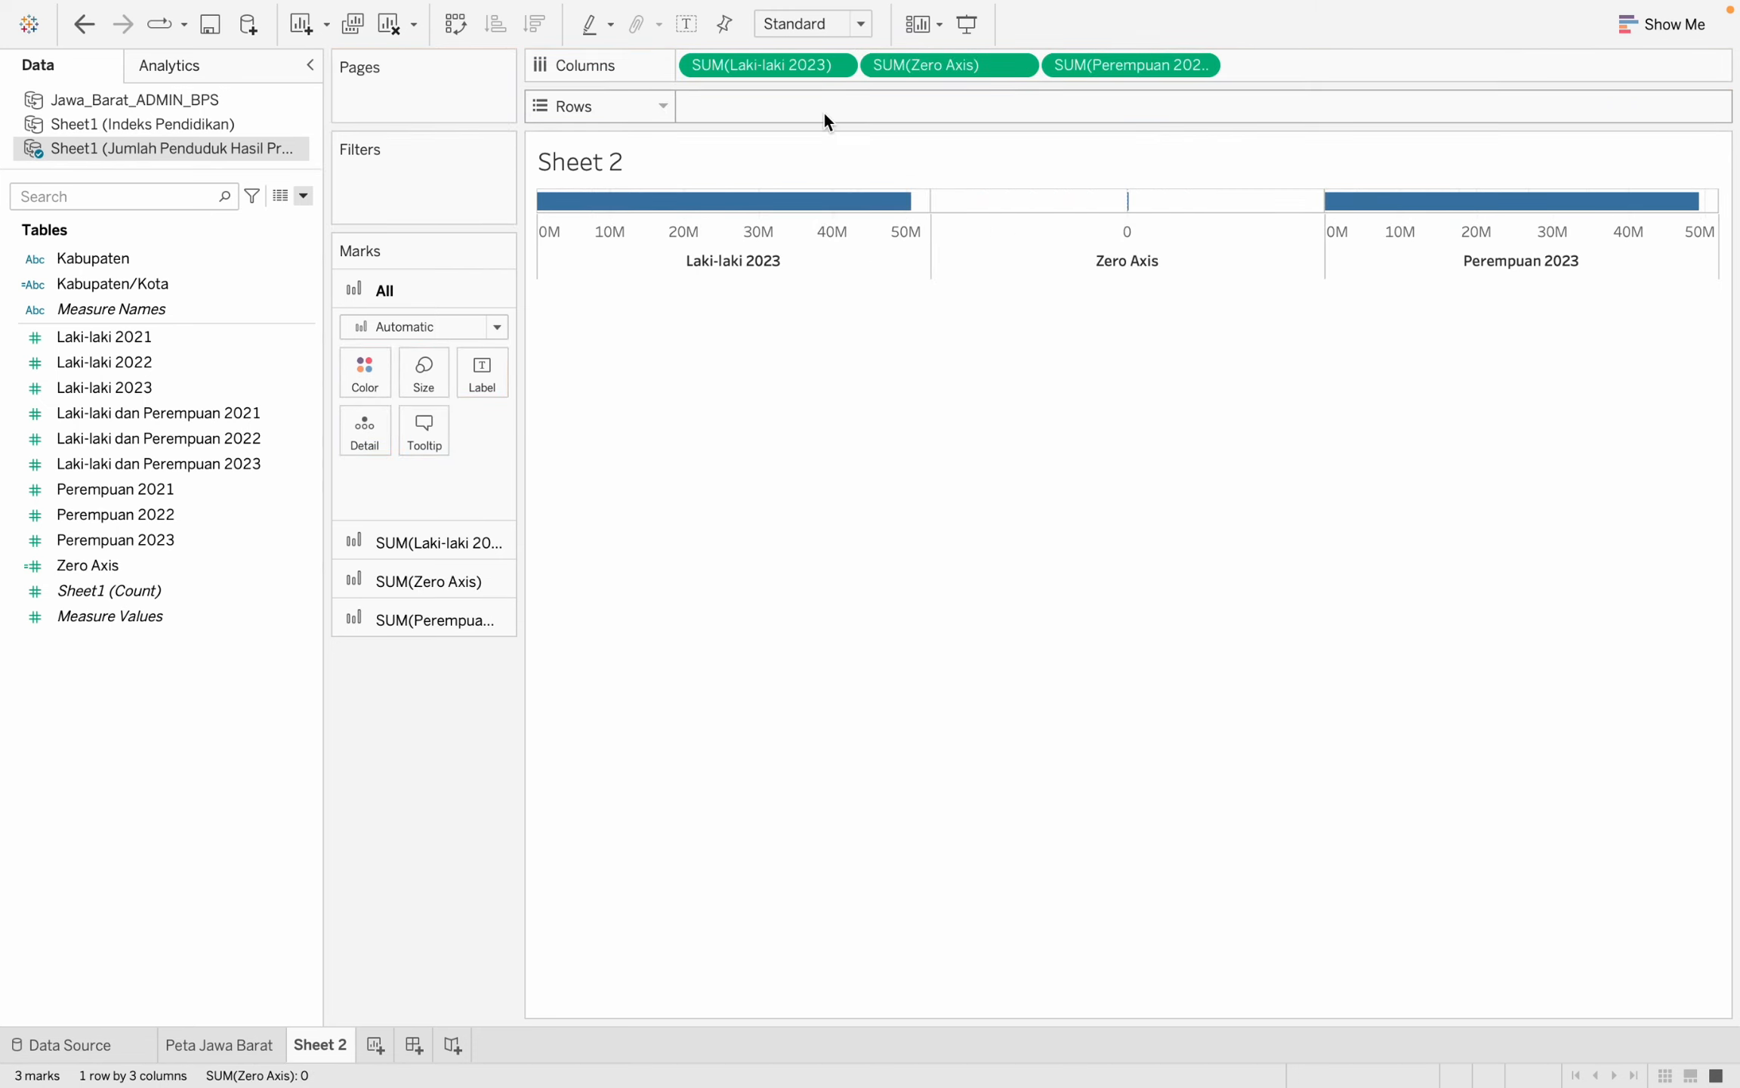
click(281, 291)
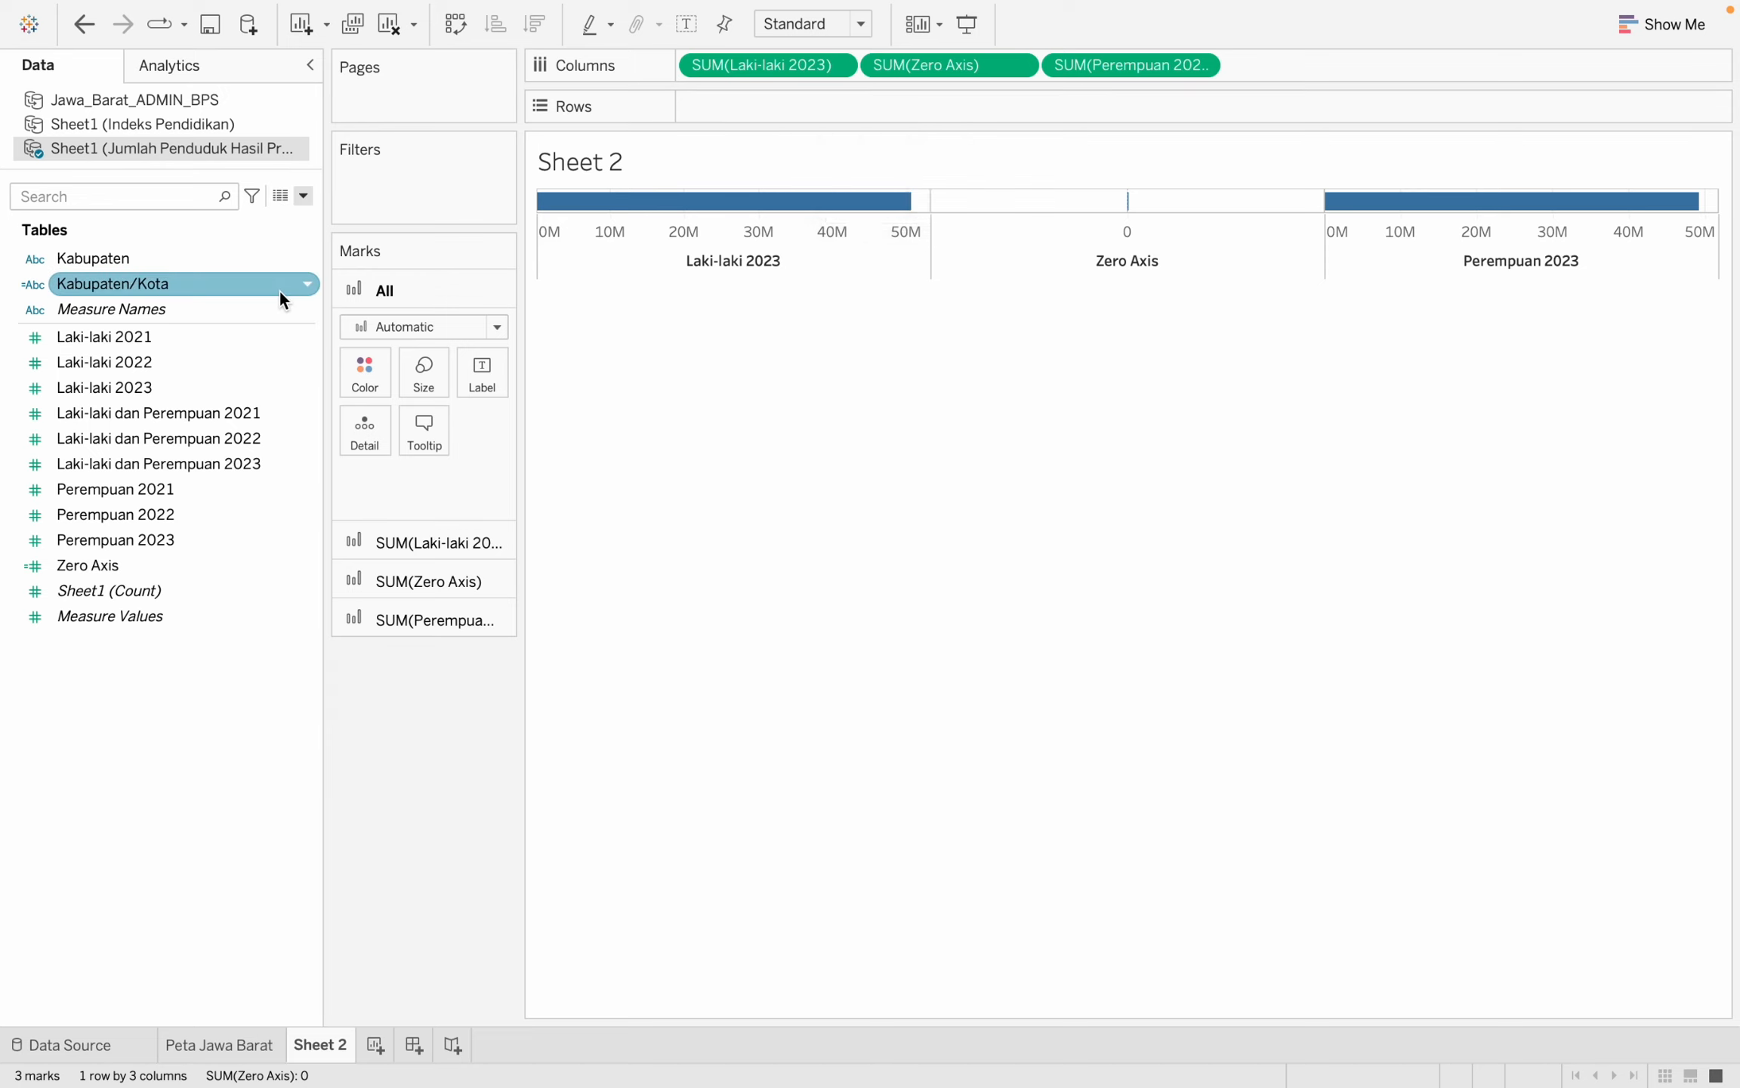
drag(270, 291, 897, 115)
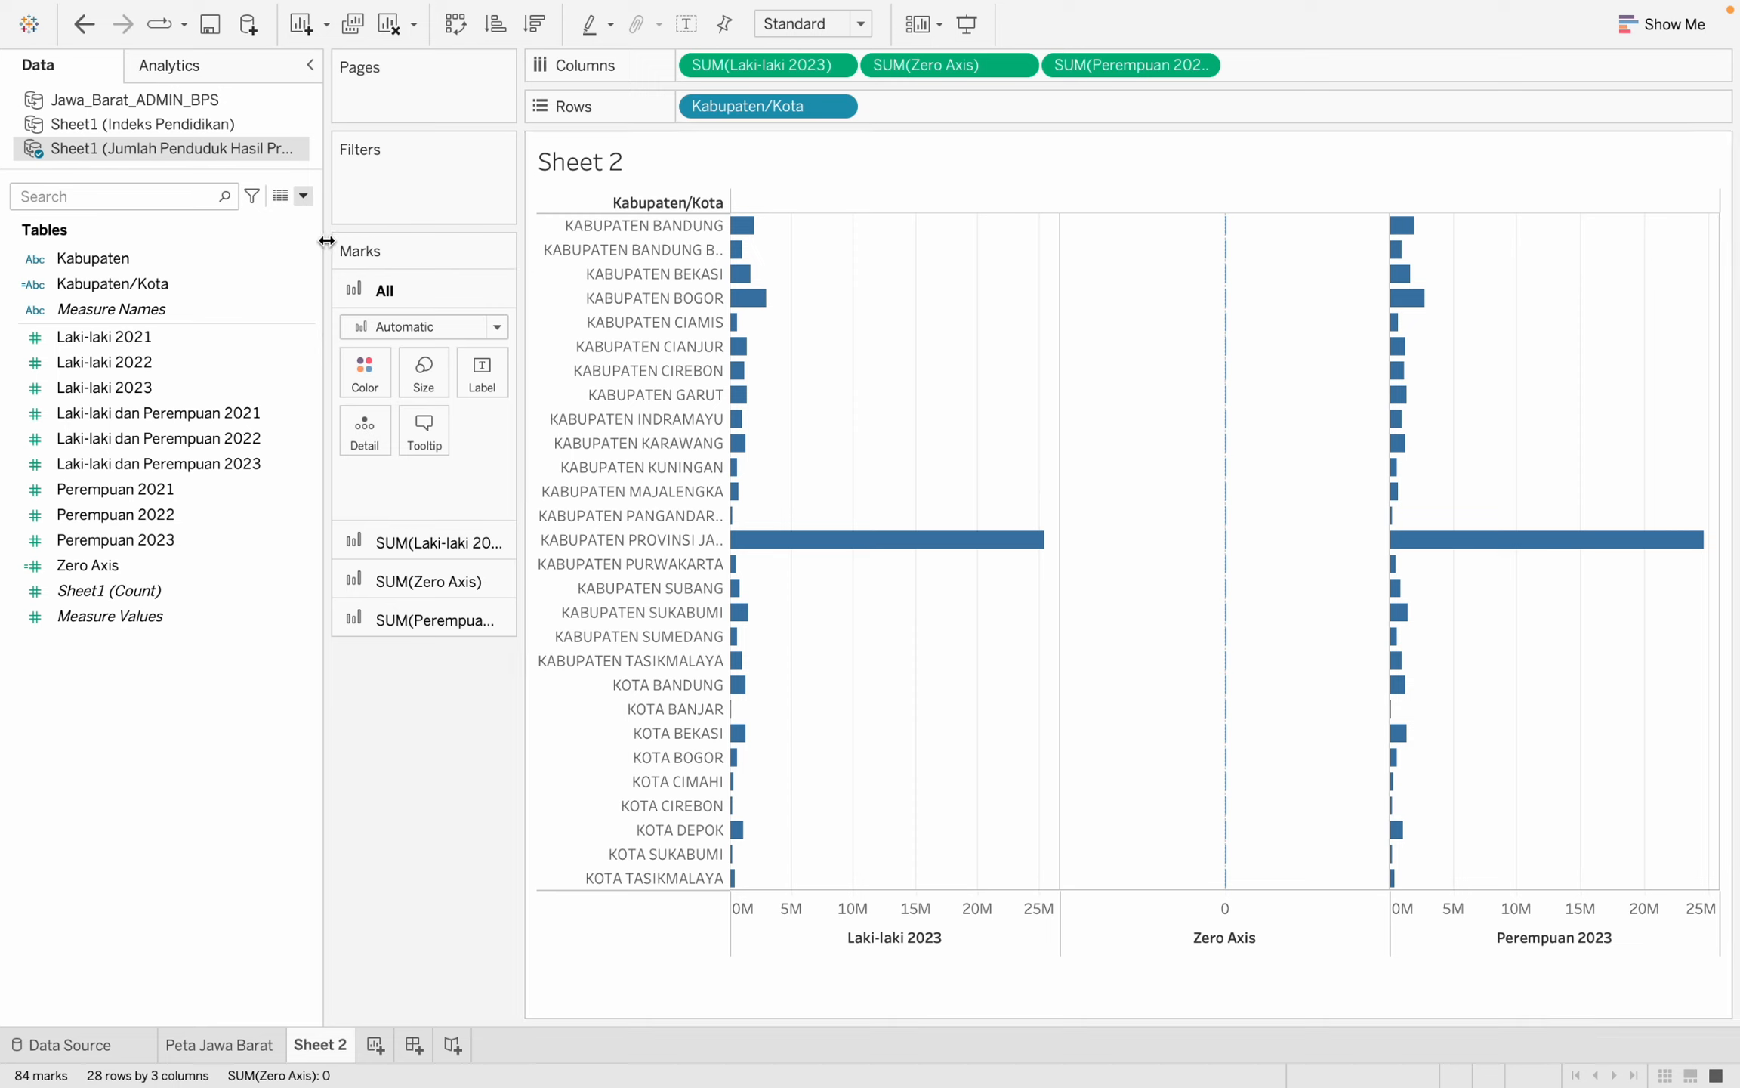
click(424, 584)
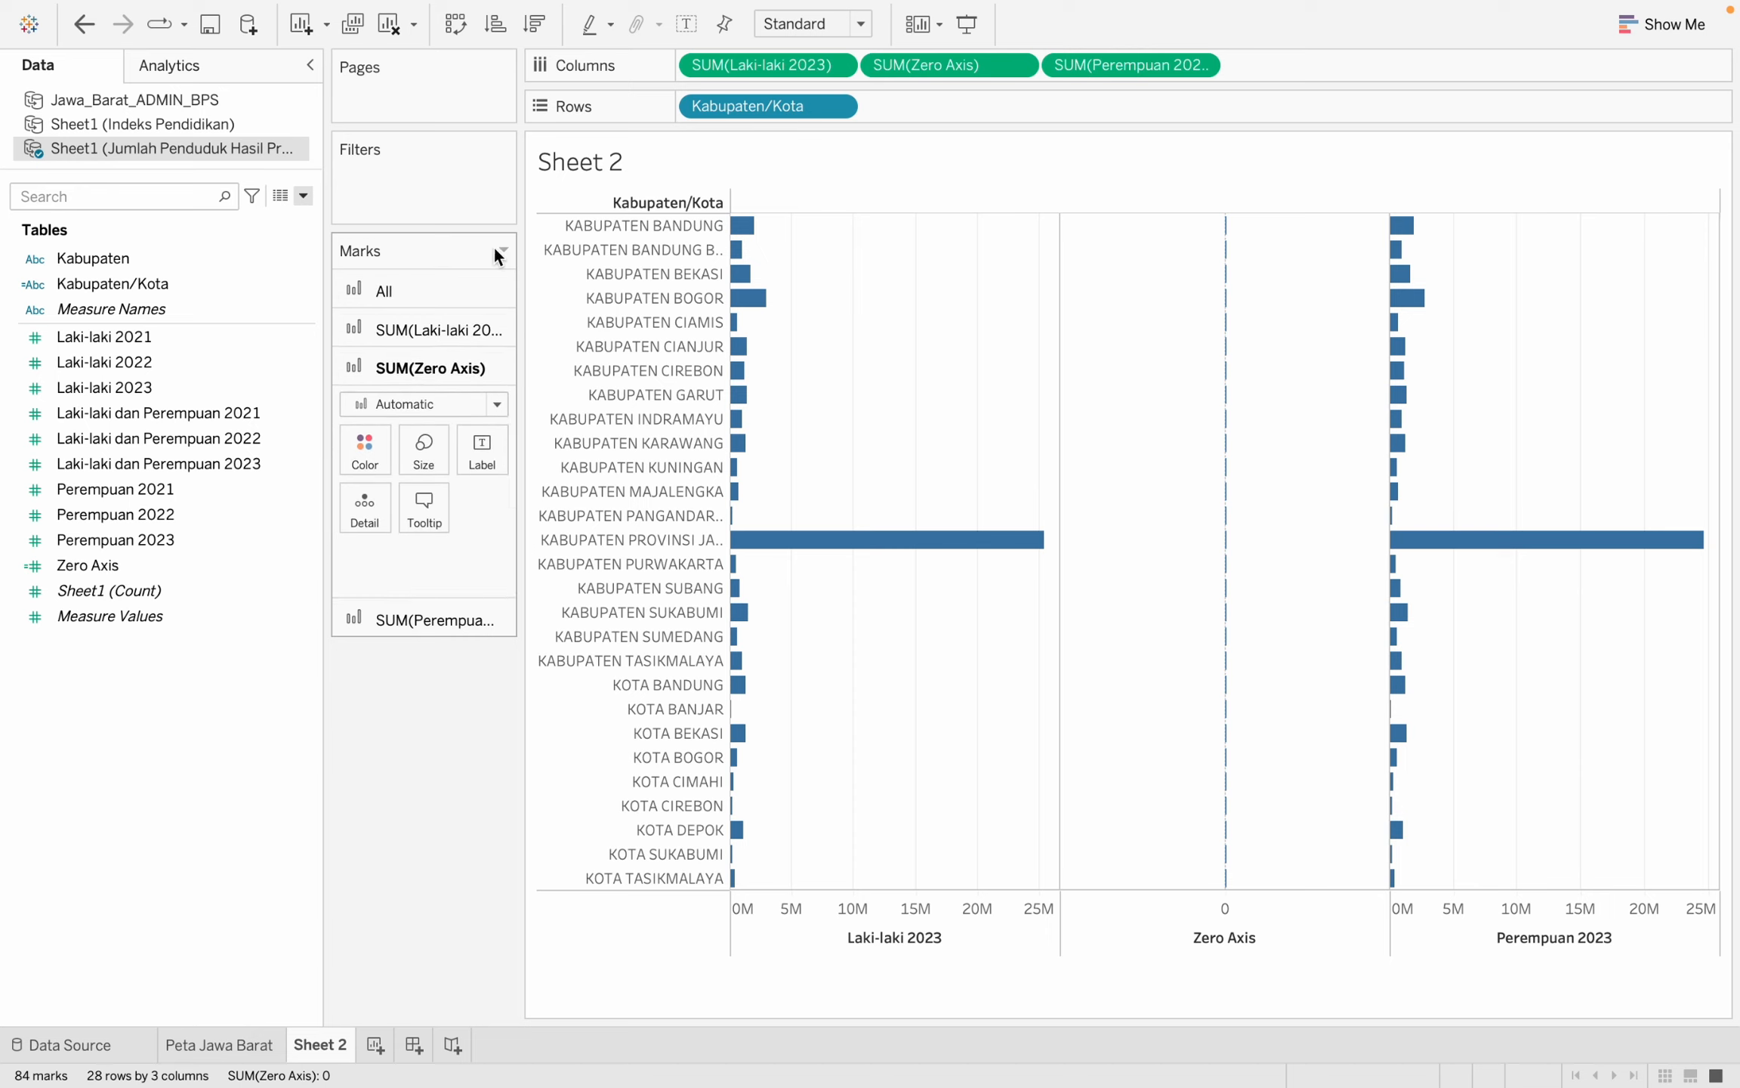
click(471, 290)
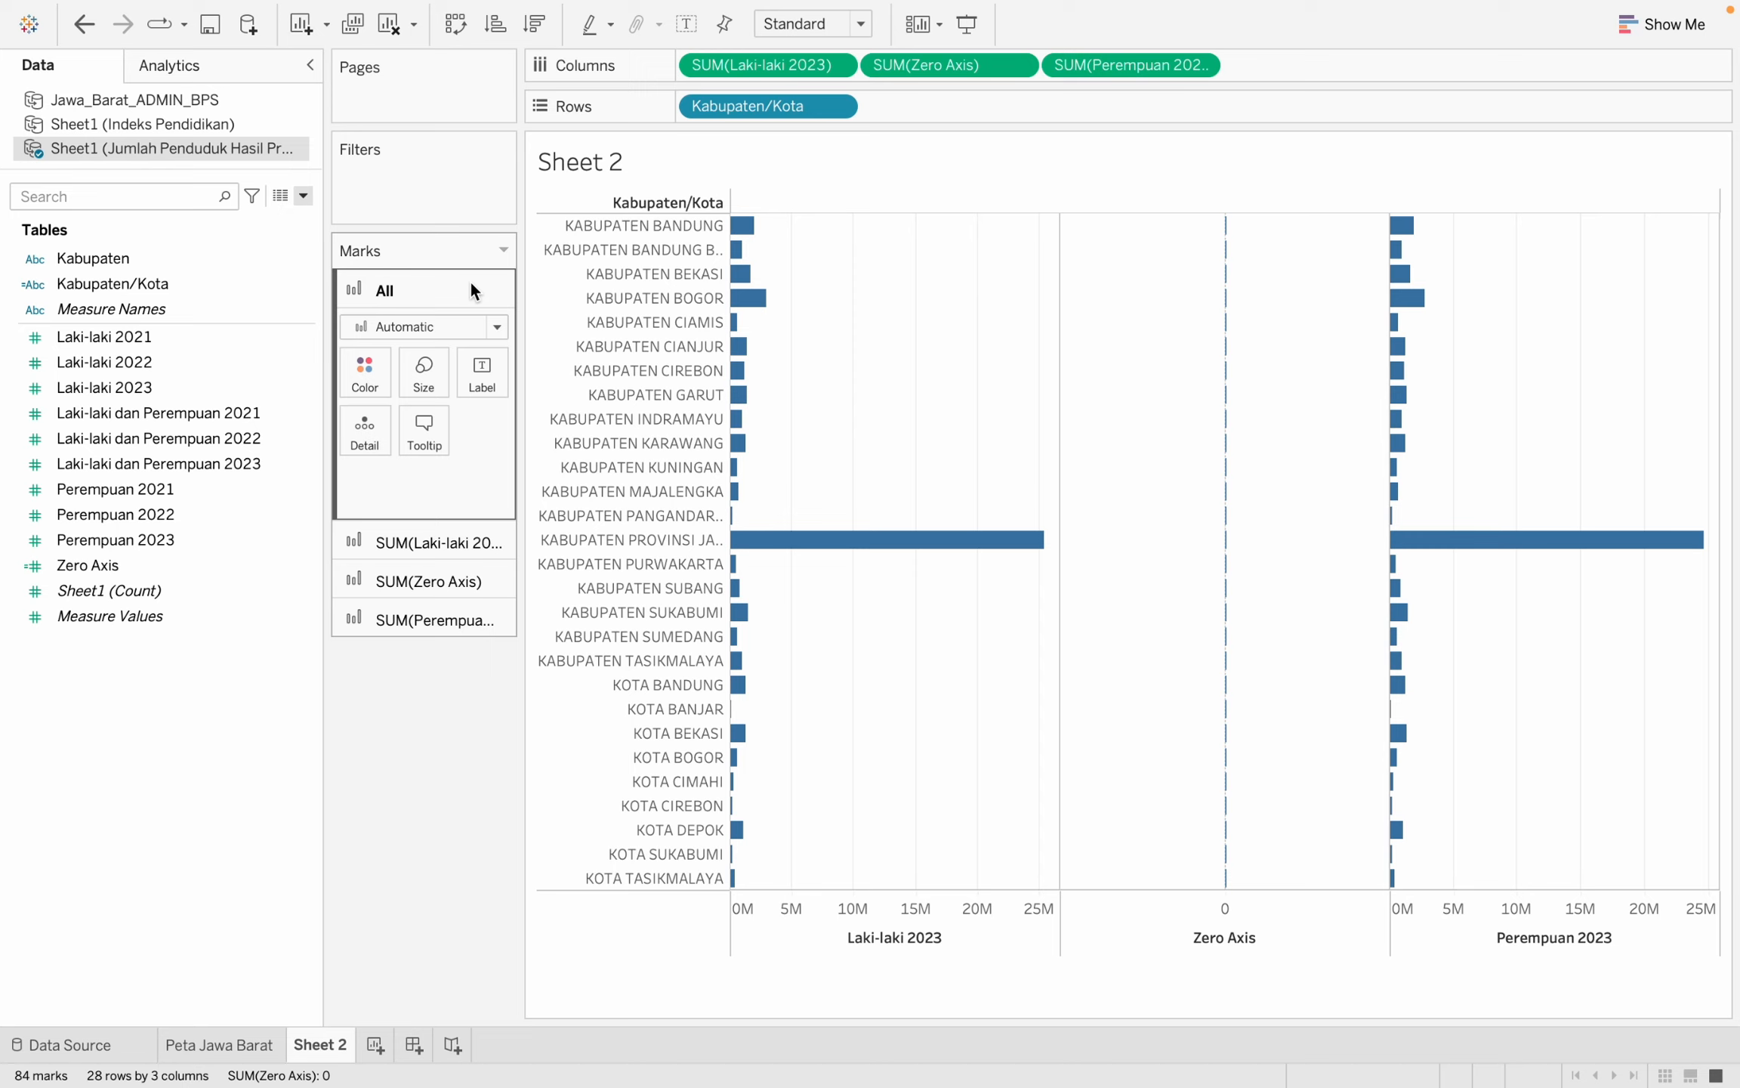
click(419, 544)
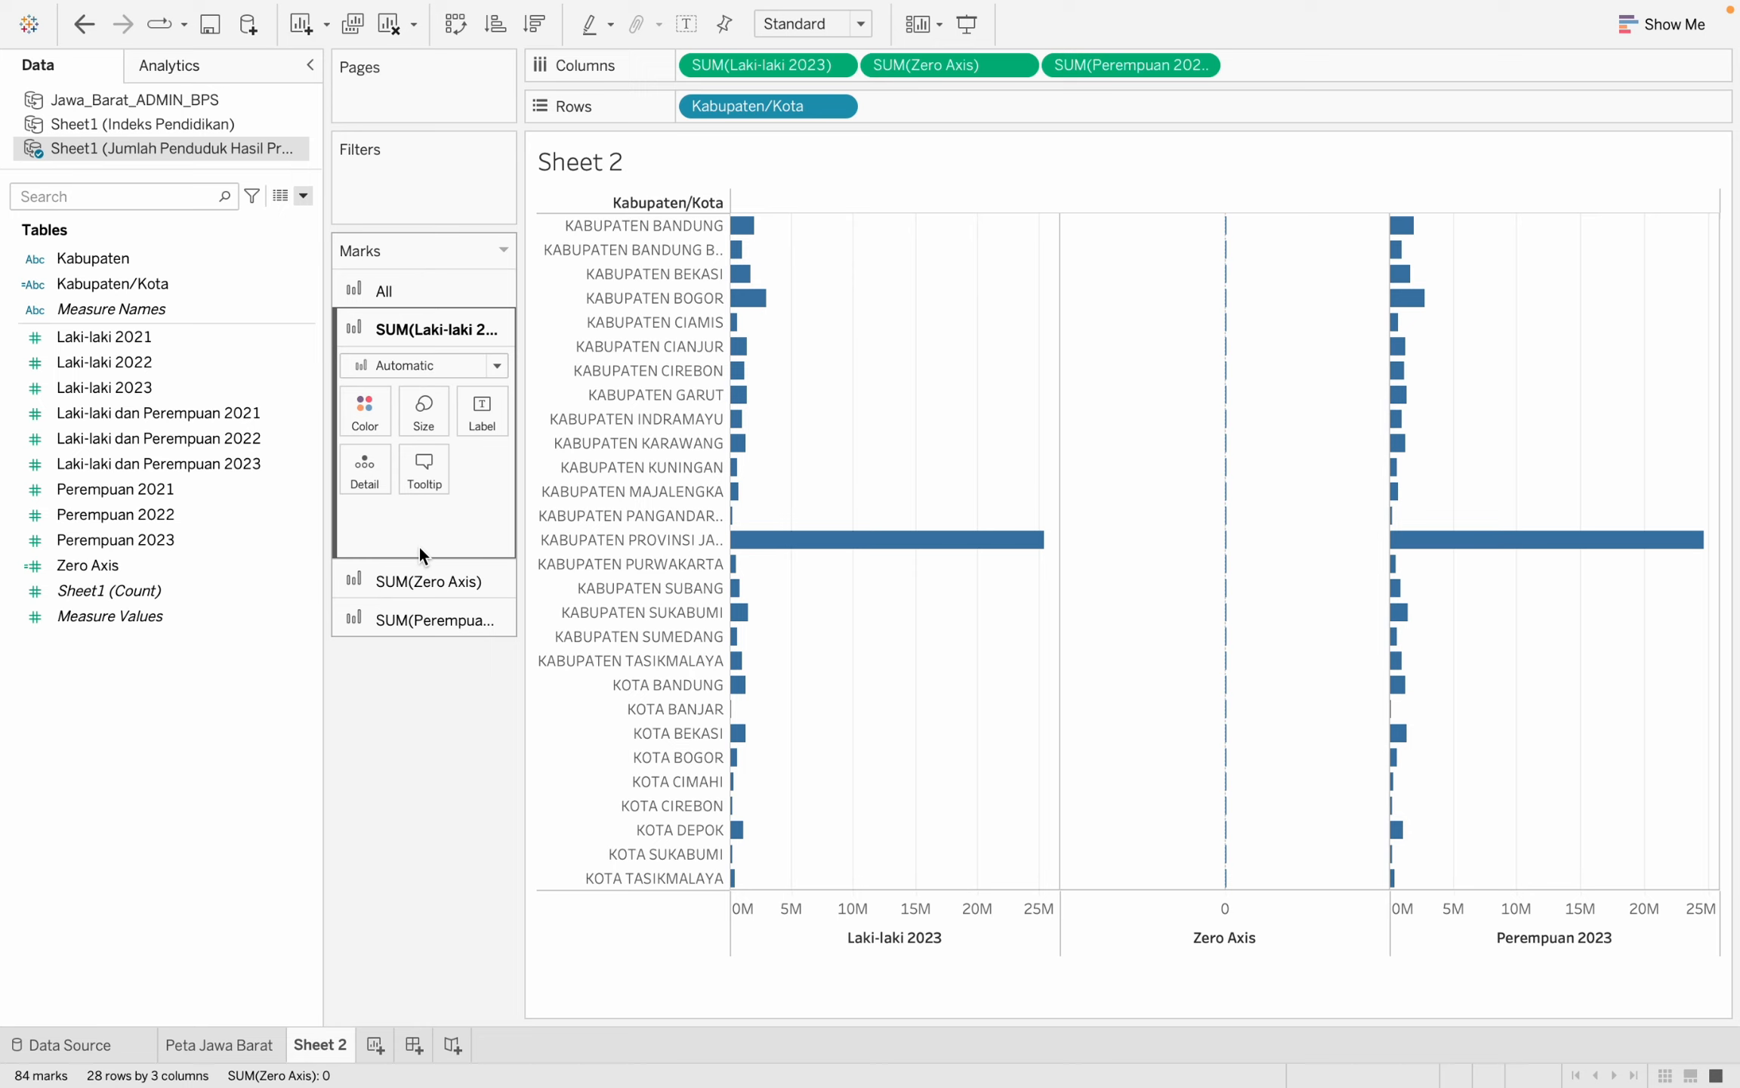
click(418, 581)
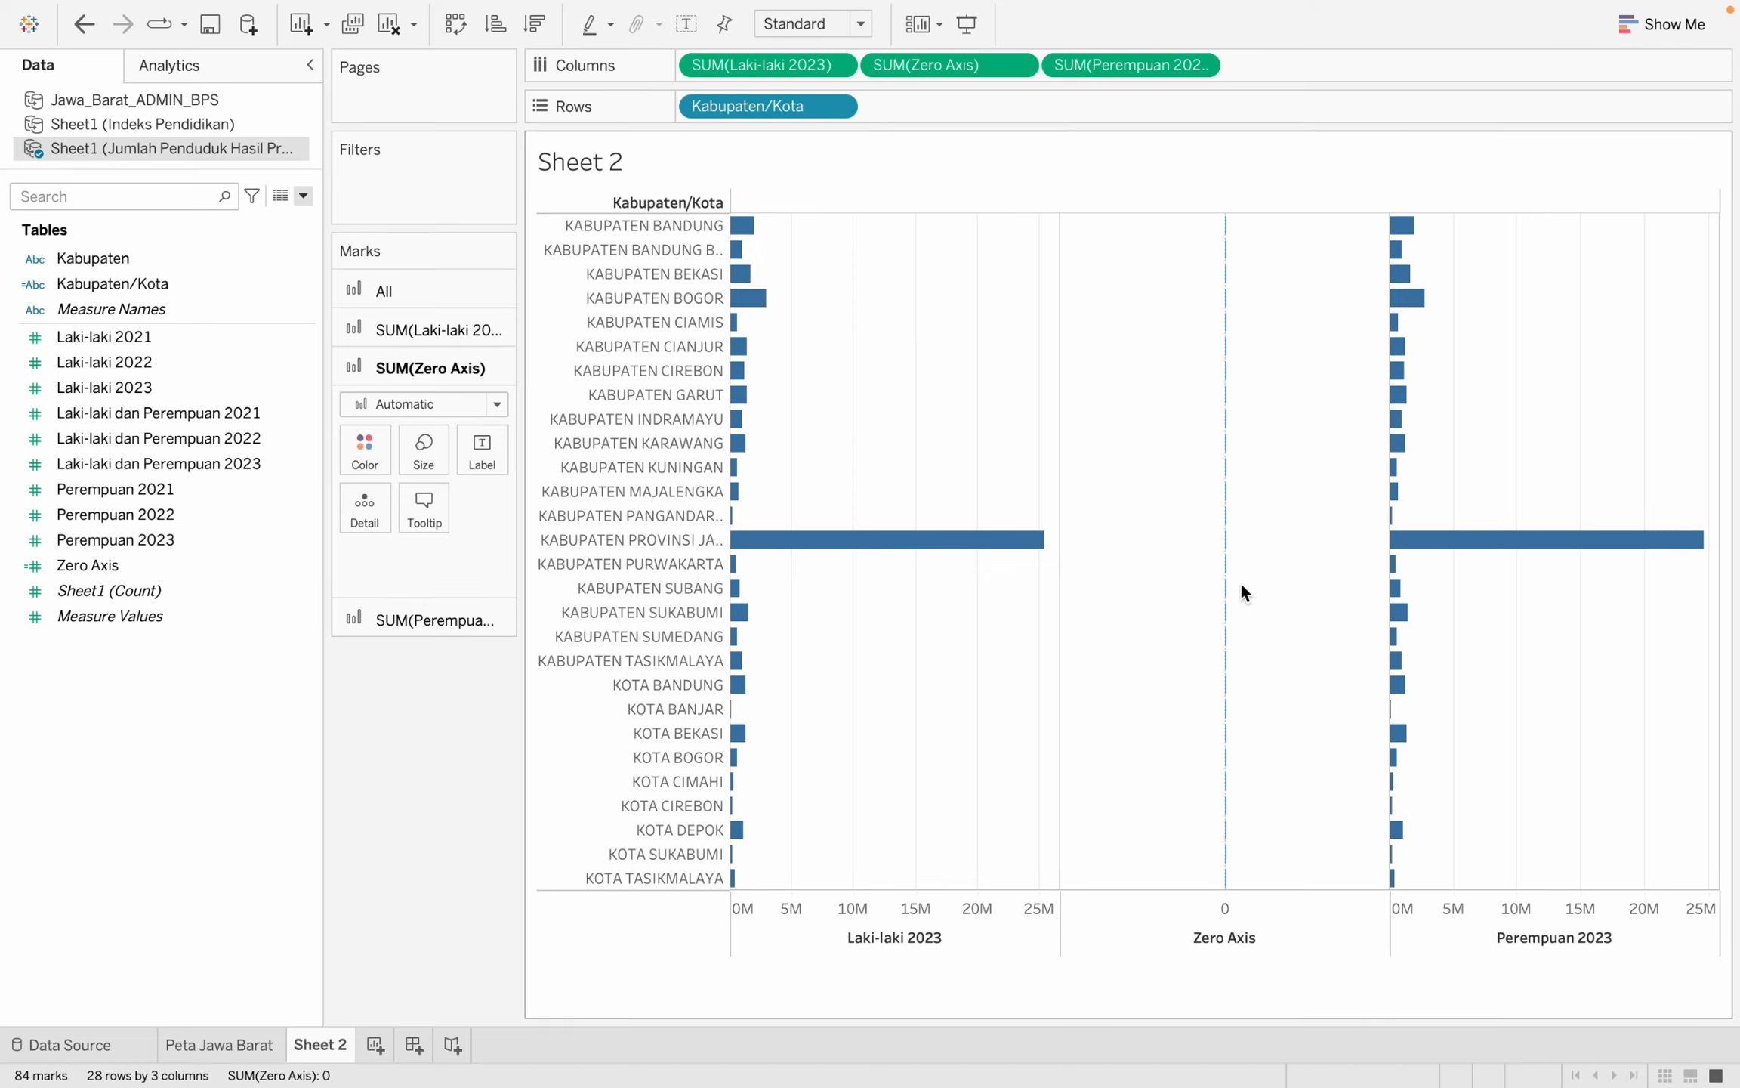
click(412, 620)
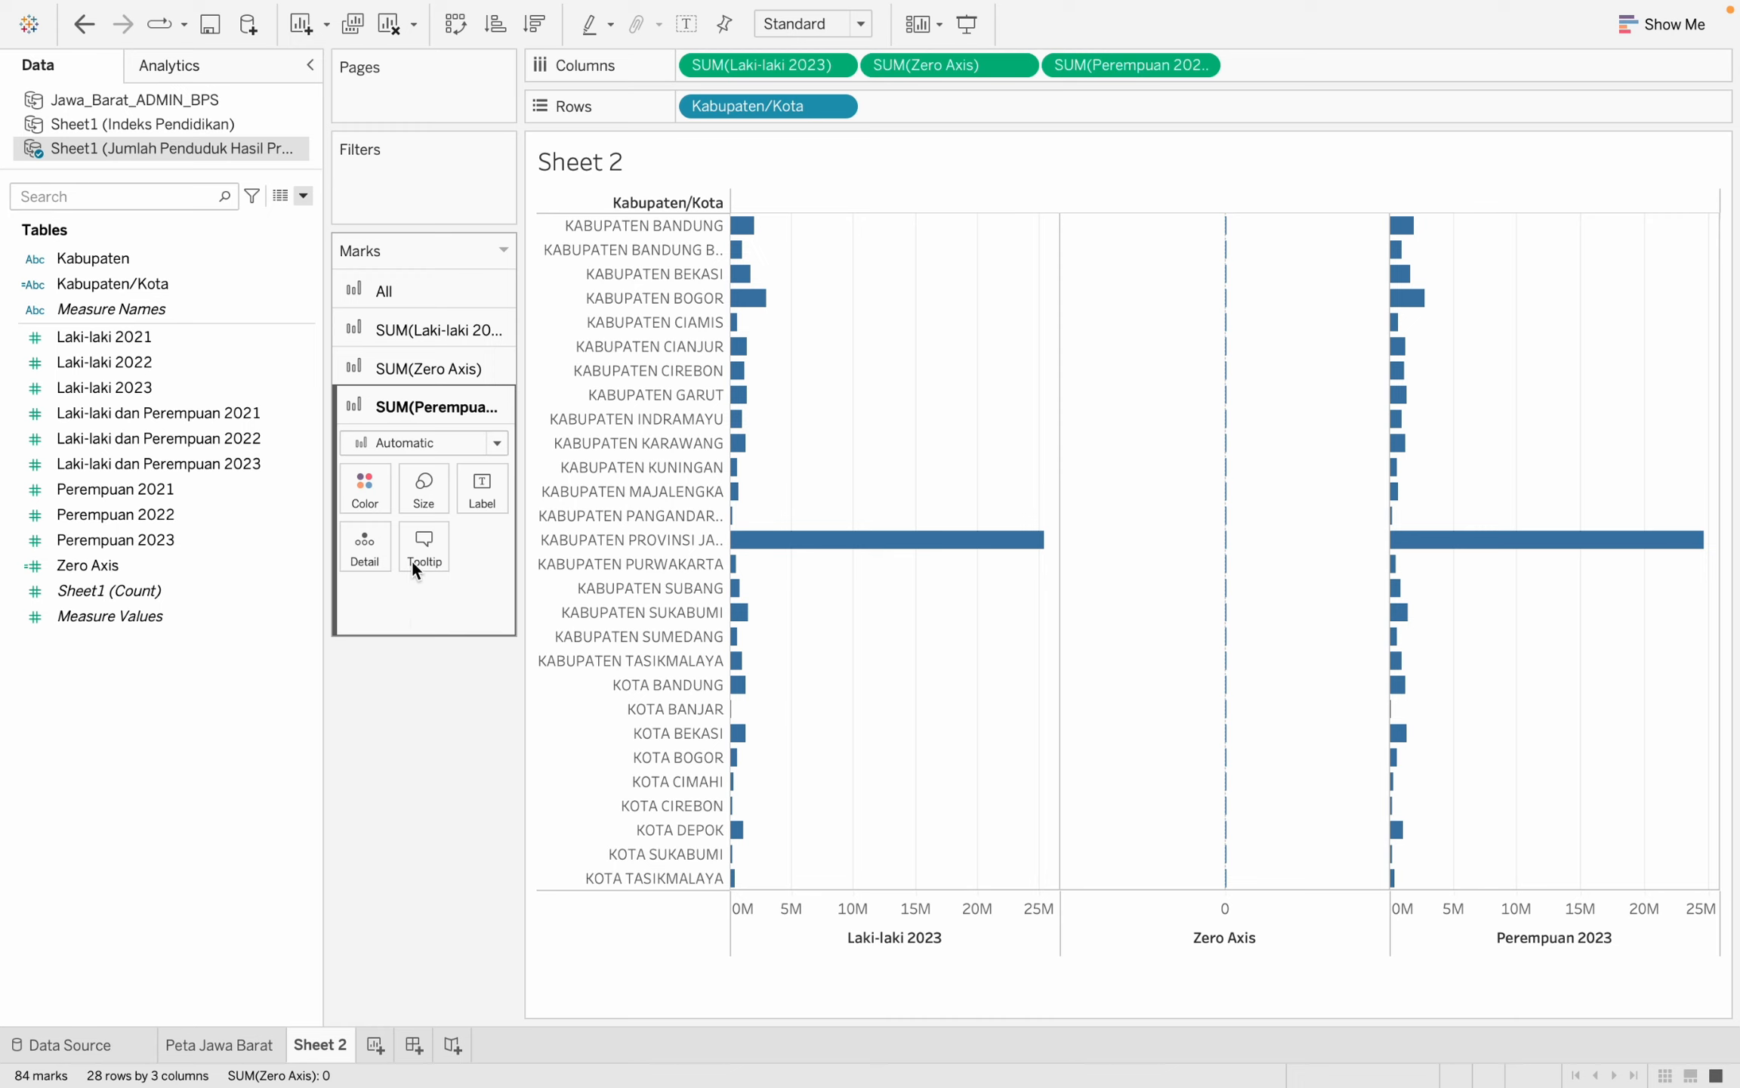
Label the Zero Axis marks with Kabupaten/Kota and set their mark type to Text.
click(408, 370)
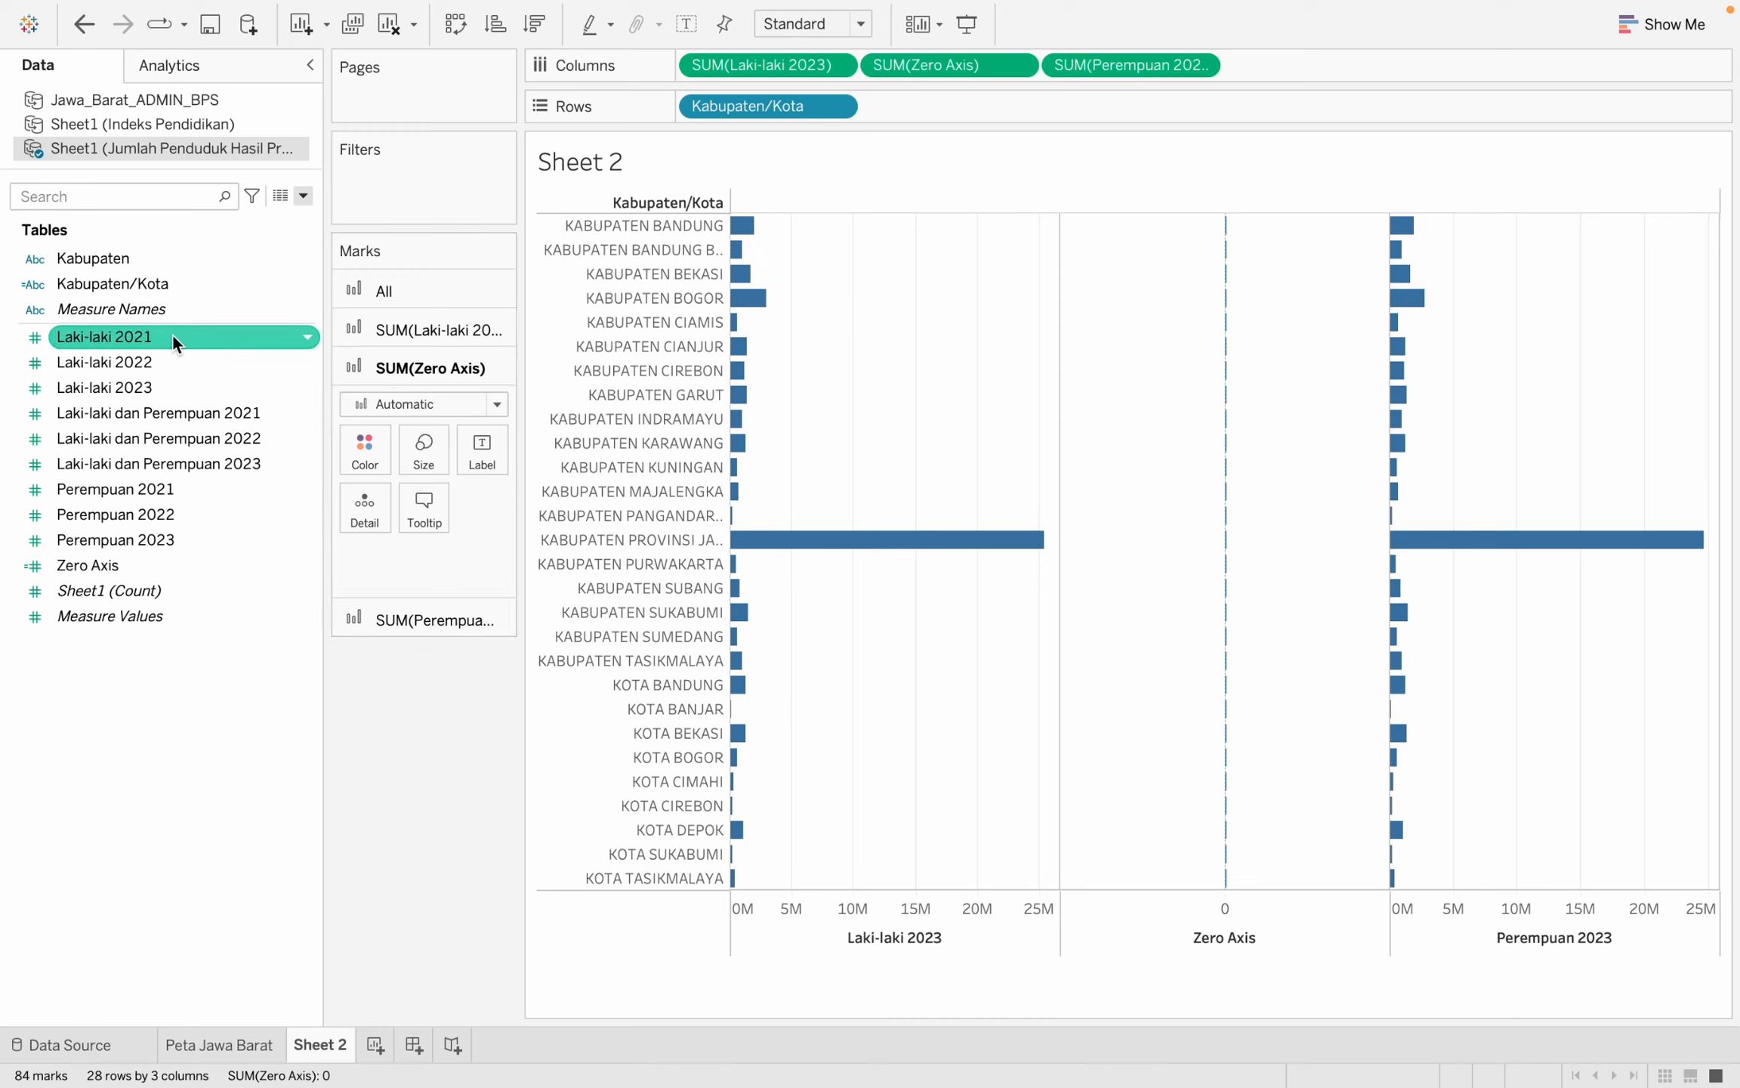
drag(154, 283, 500, 451)
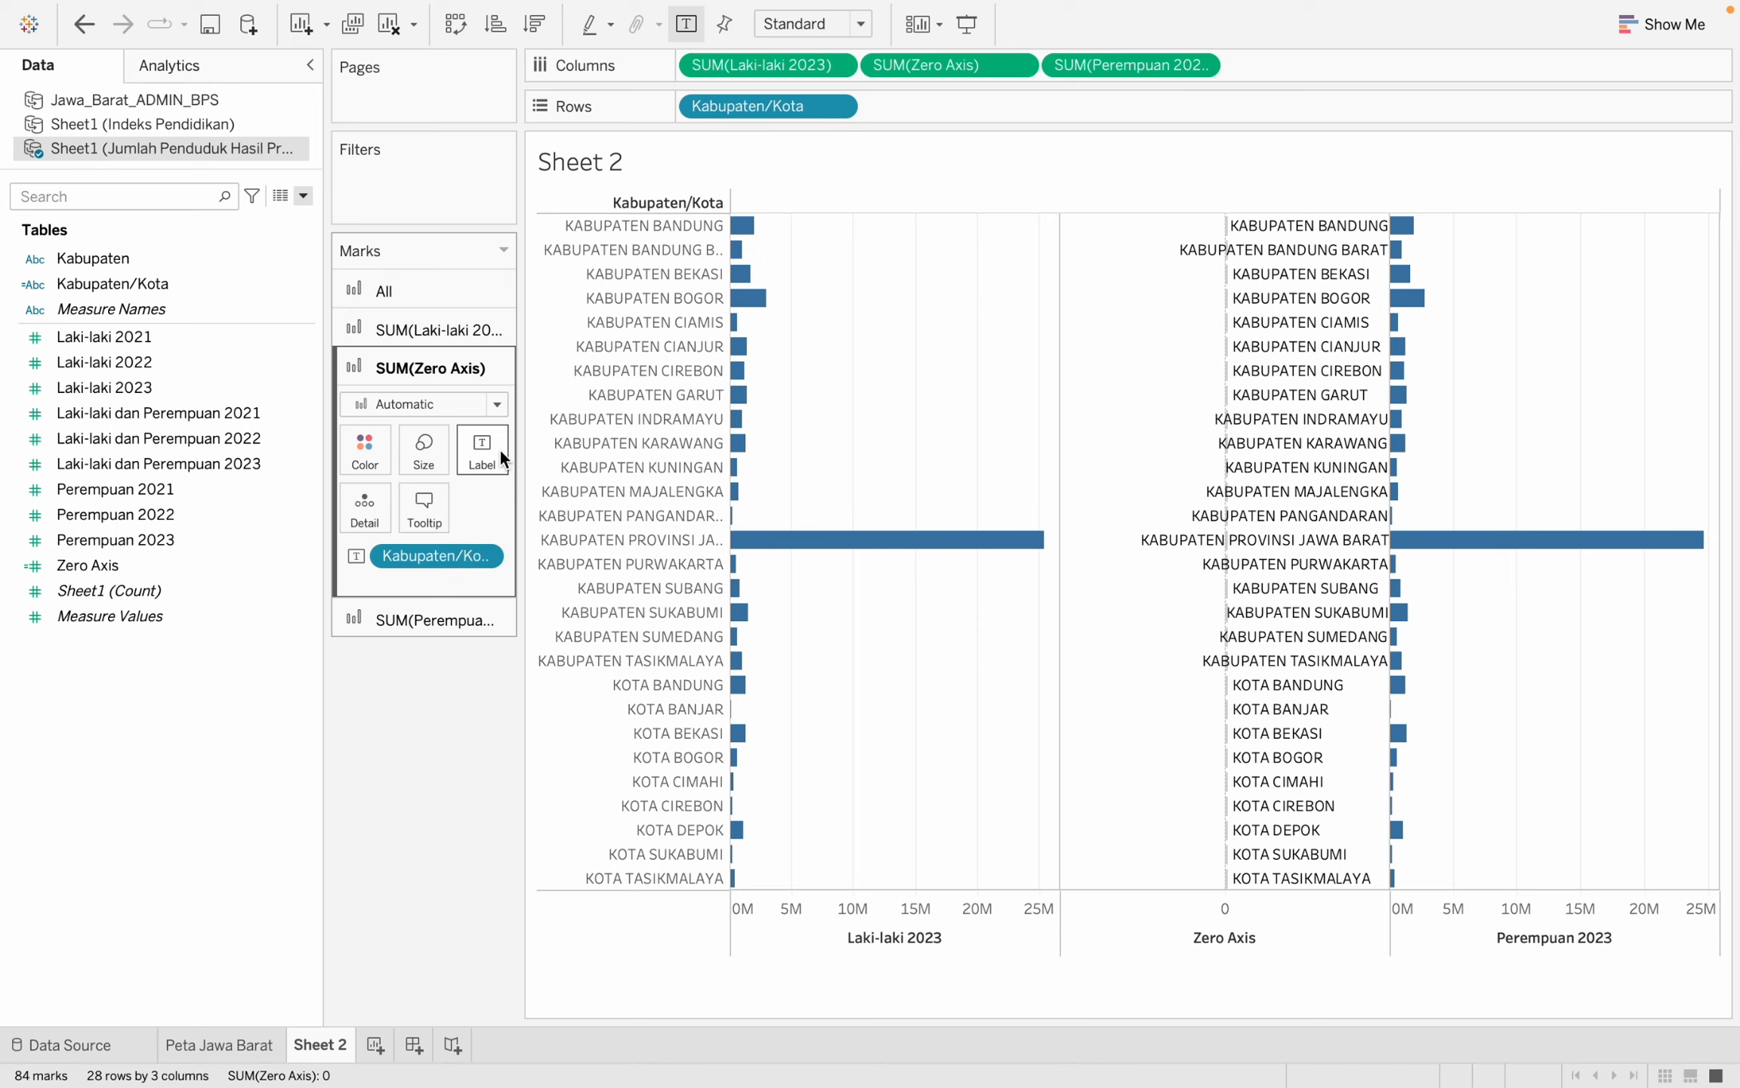
click(495, 410)
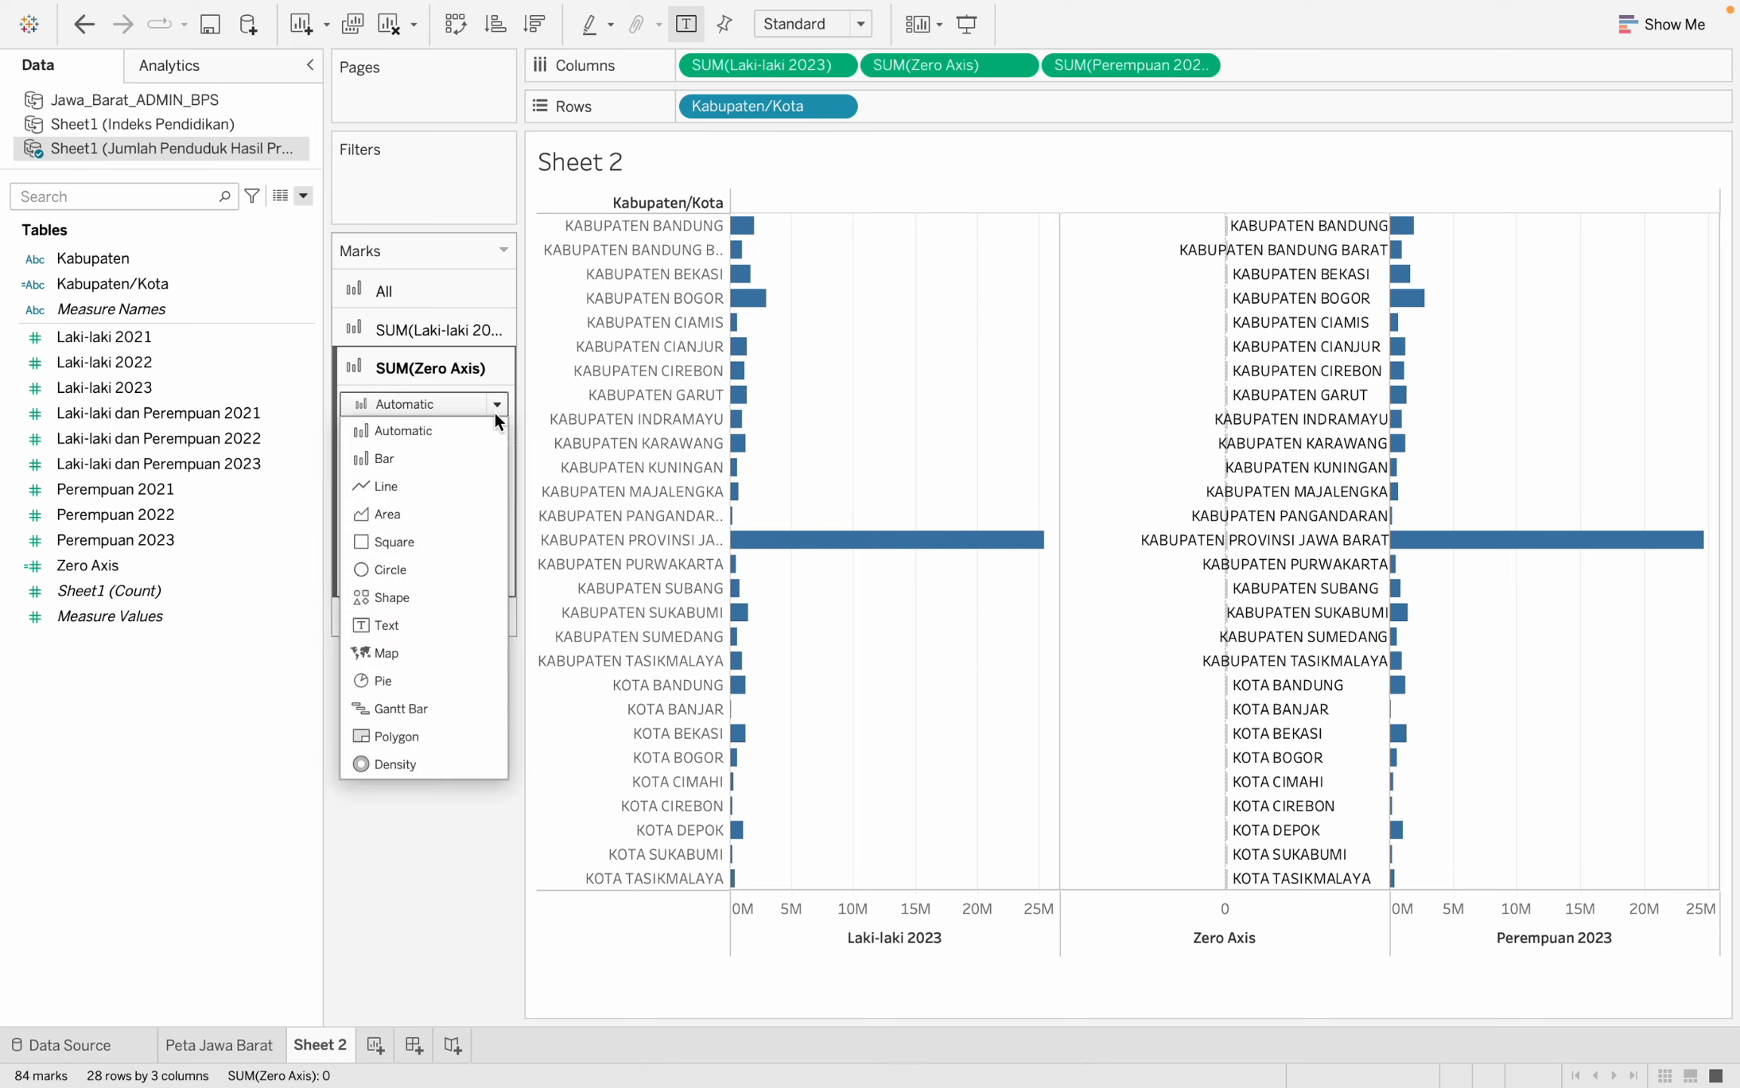
click(439, 626)
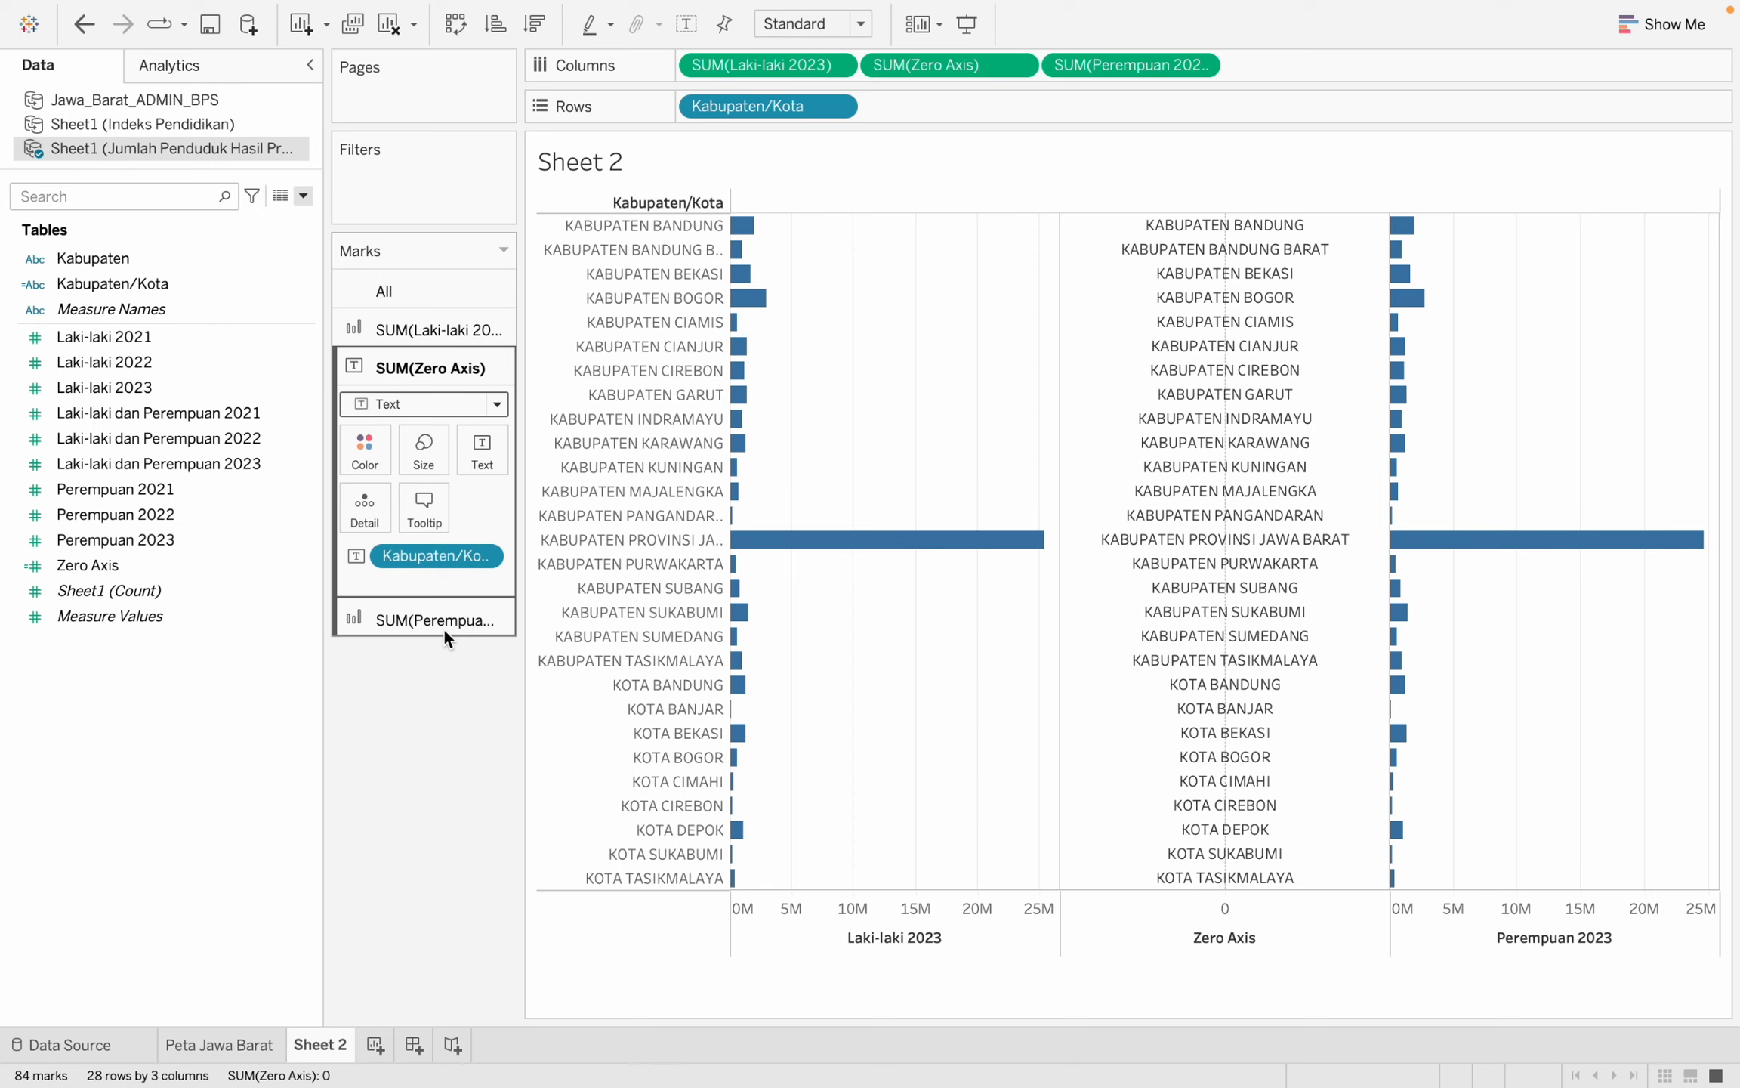
Reverse the Laki-laki 2023 axis and title it "Jumlah Penduduk Laki-Laki".
right_click(803, 935)
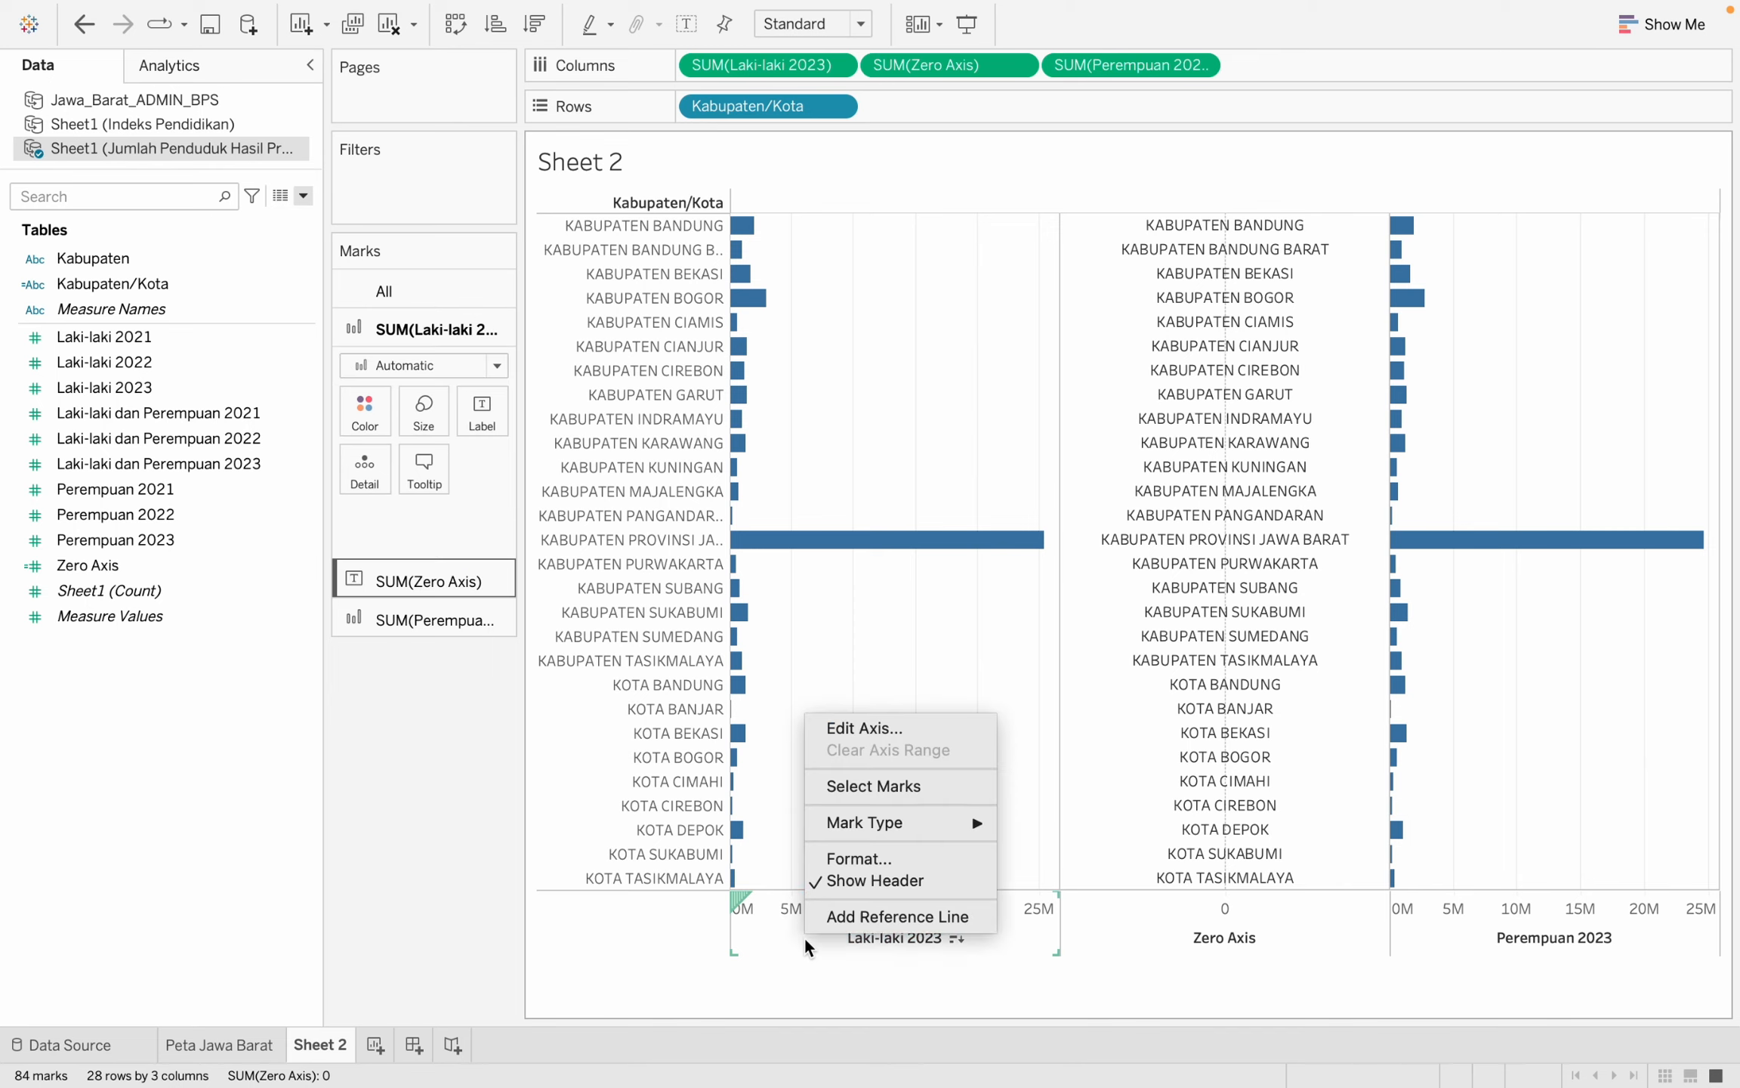
click(854, 733)
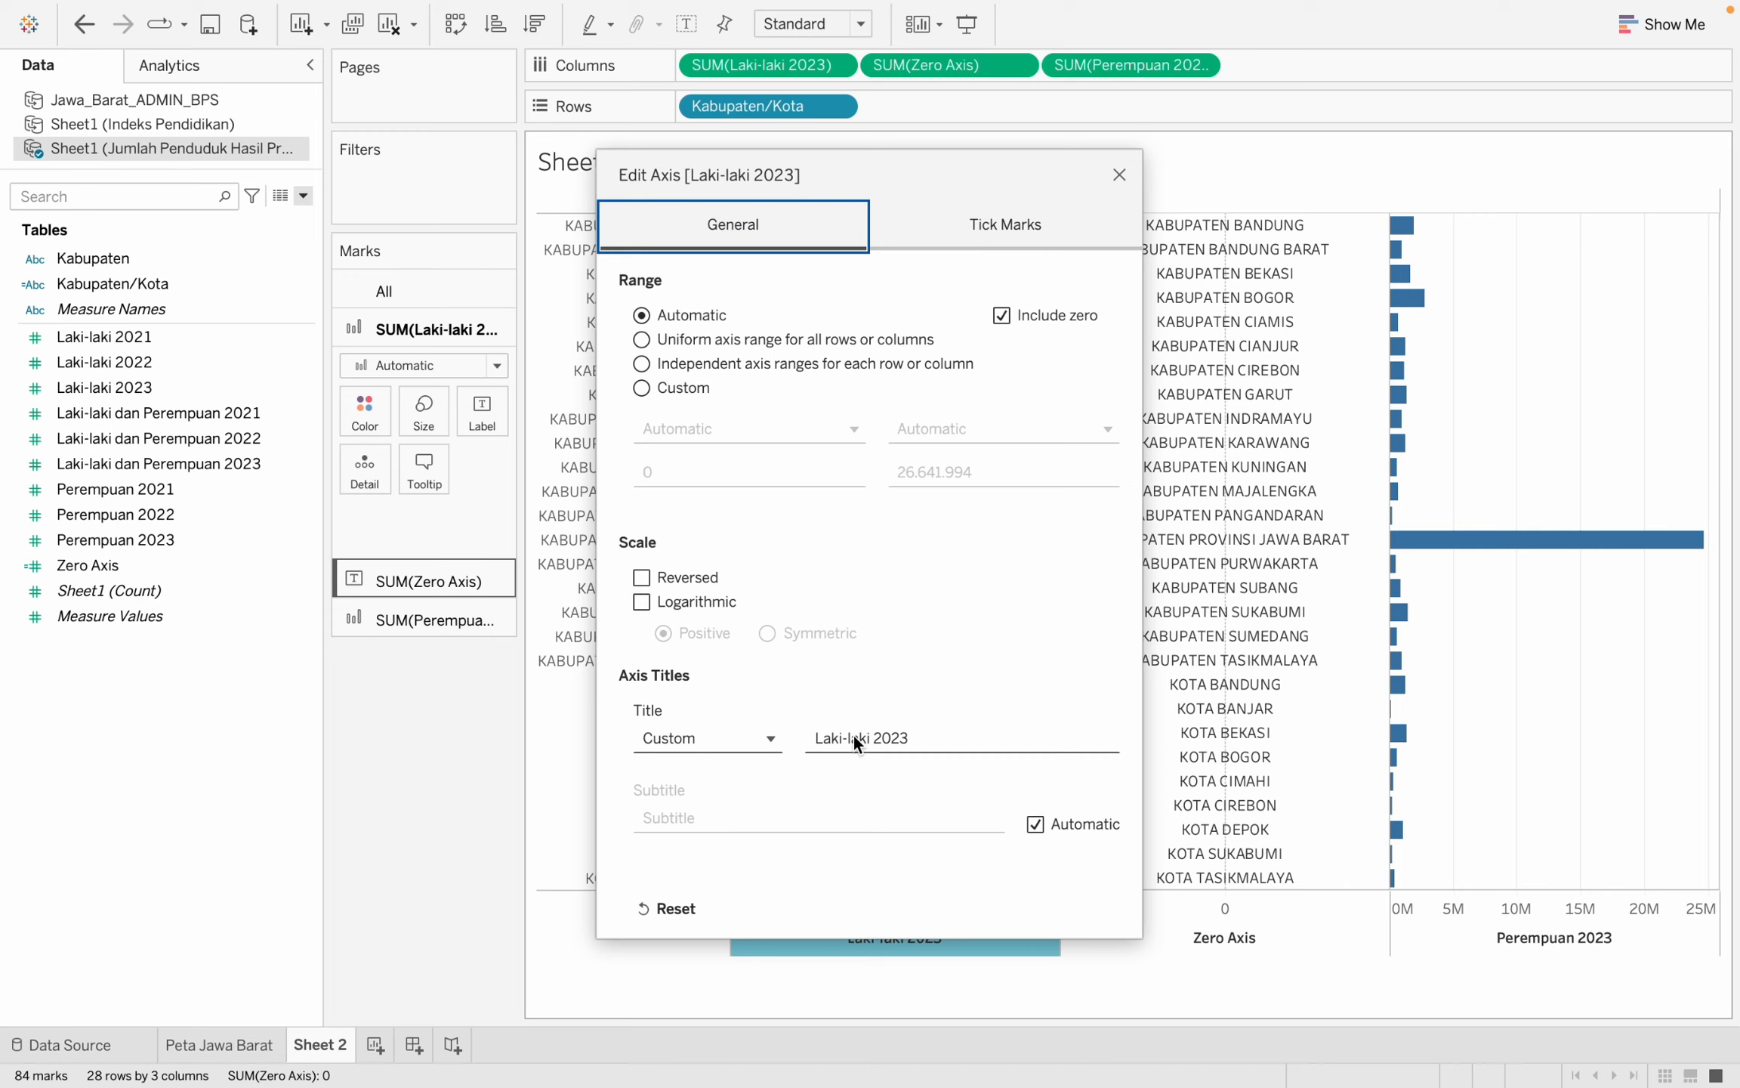
click(641, 578)
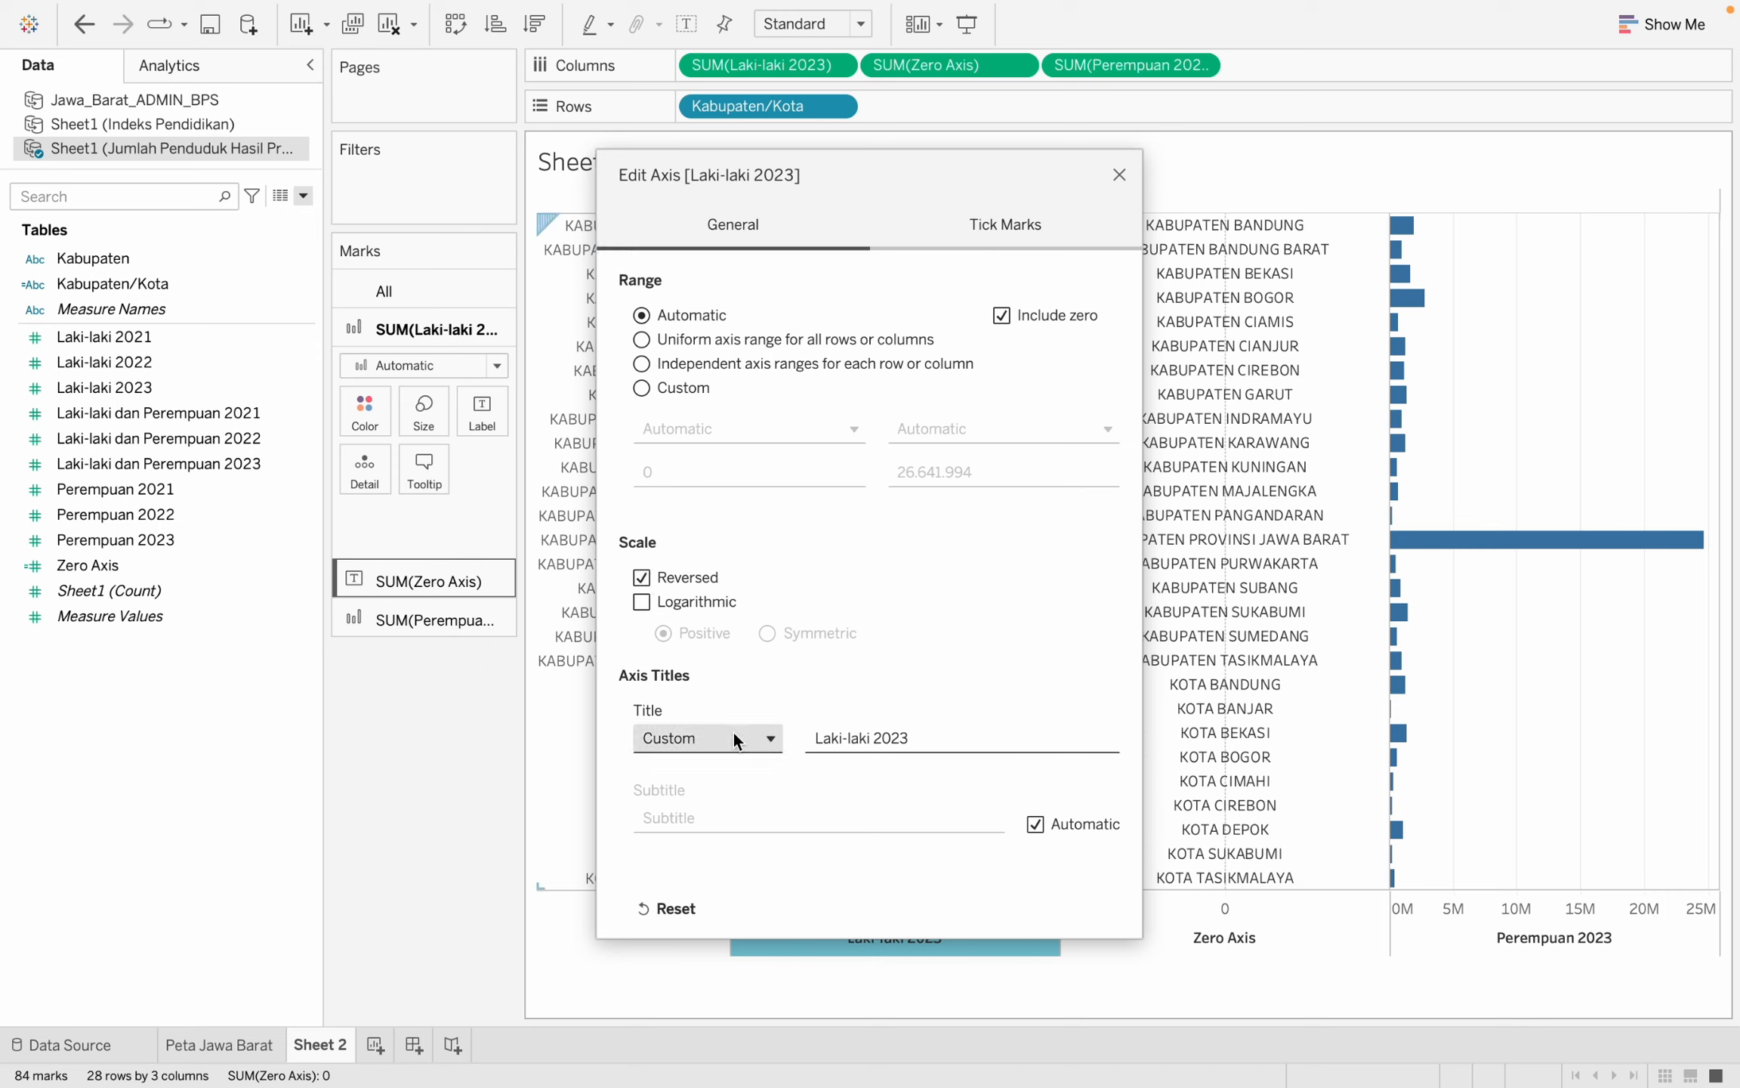
click(921, 739)
key(BackSpace)
key(BackSpace)
key(BackSpace)
key(BackSpace)
key(BackSpace)
key(BackSpace)
key(BackSpace)
key(BackSpace)
key(BackSpace)
key(BackSpace)
key(BackSpace)
key(BackSpace)
key(BackSpace)
key(BackSpace)
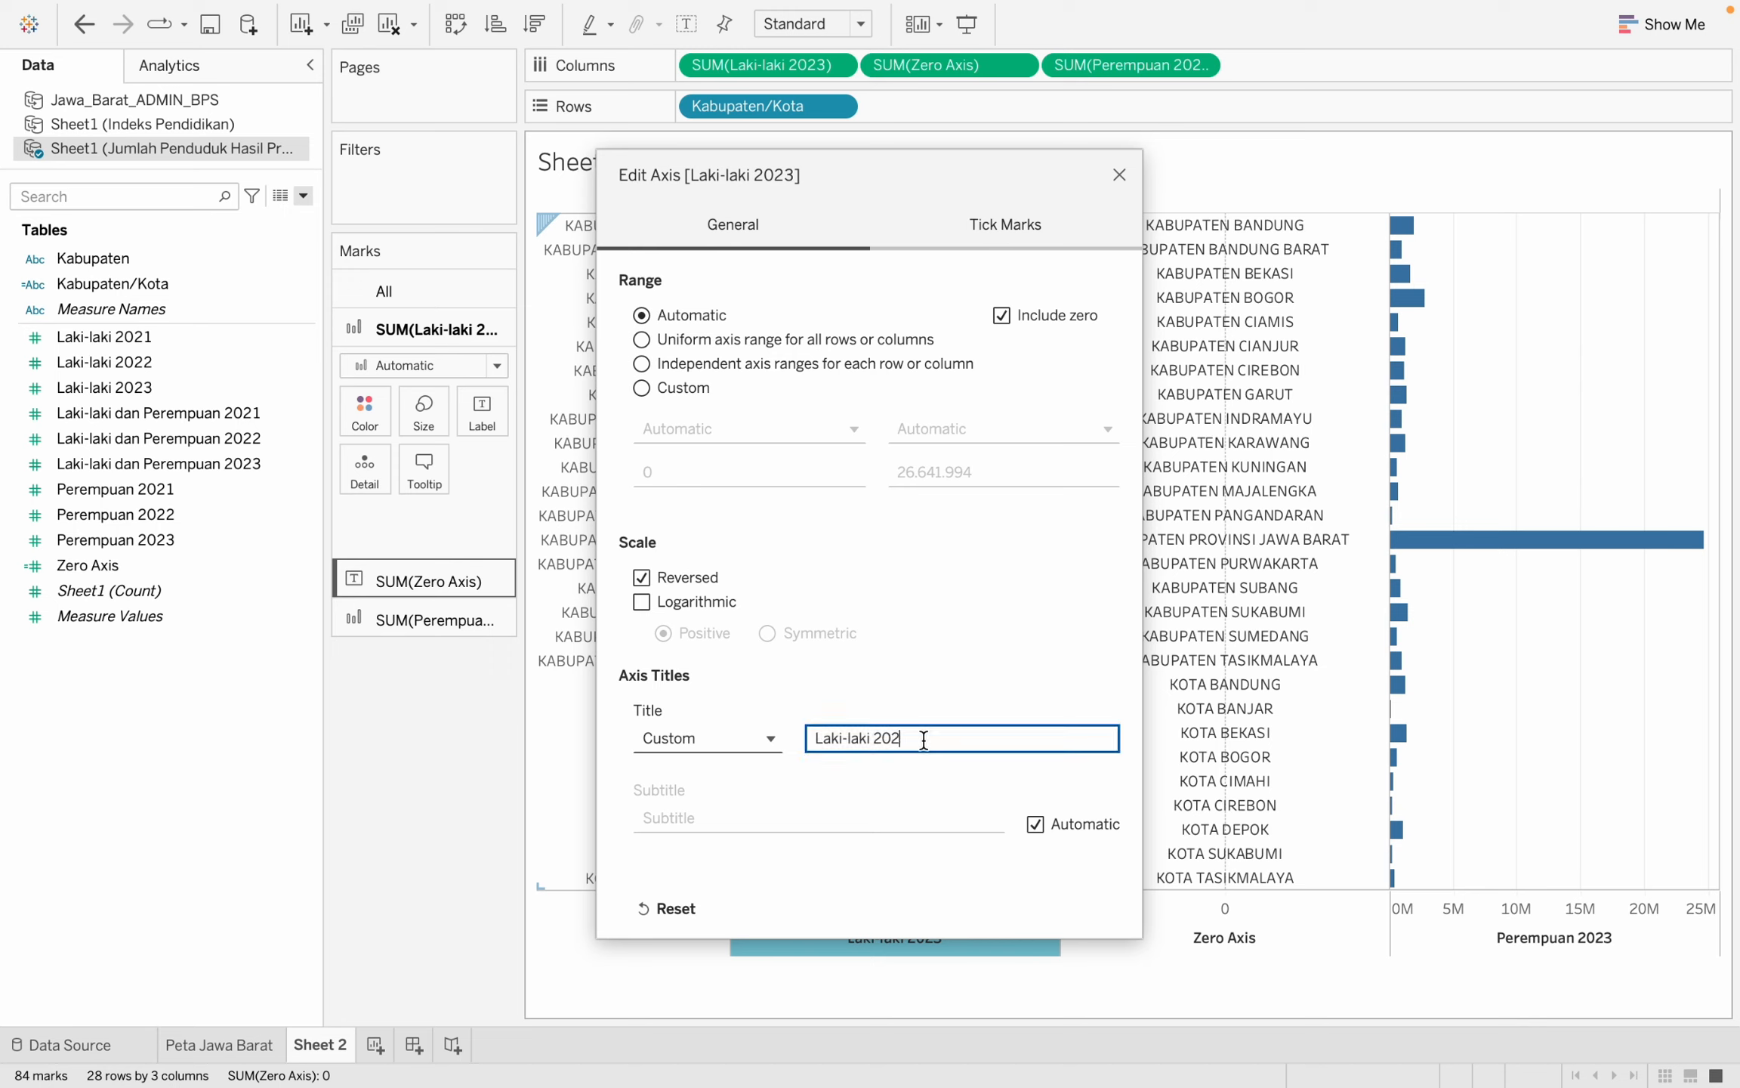
text(Jumah)
key(BackSpace)
key(BackSpace)
key(BackSpace)
text(lah Penu)
key(BackSpace)
text(duduk Laki-Laki)
click(1118, 176)
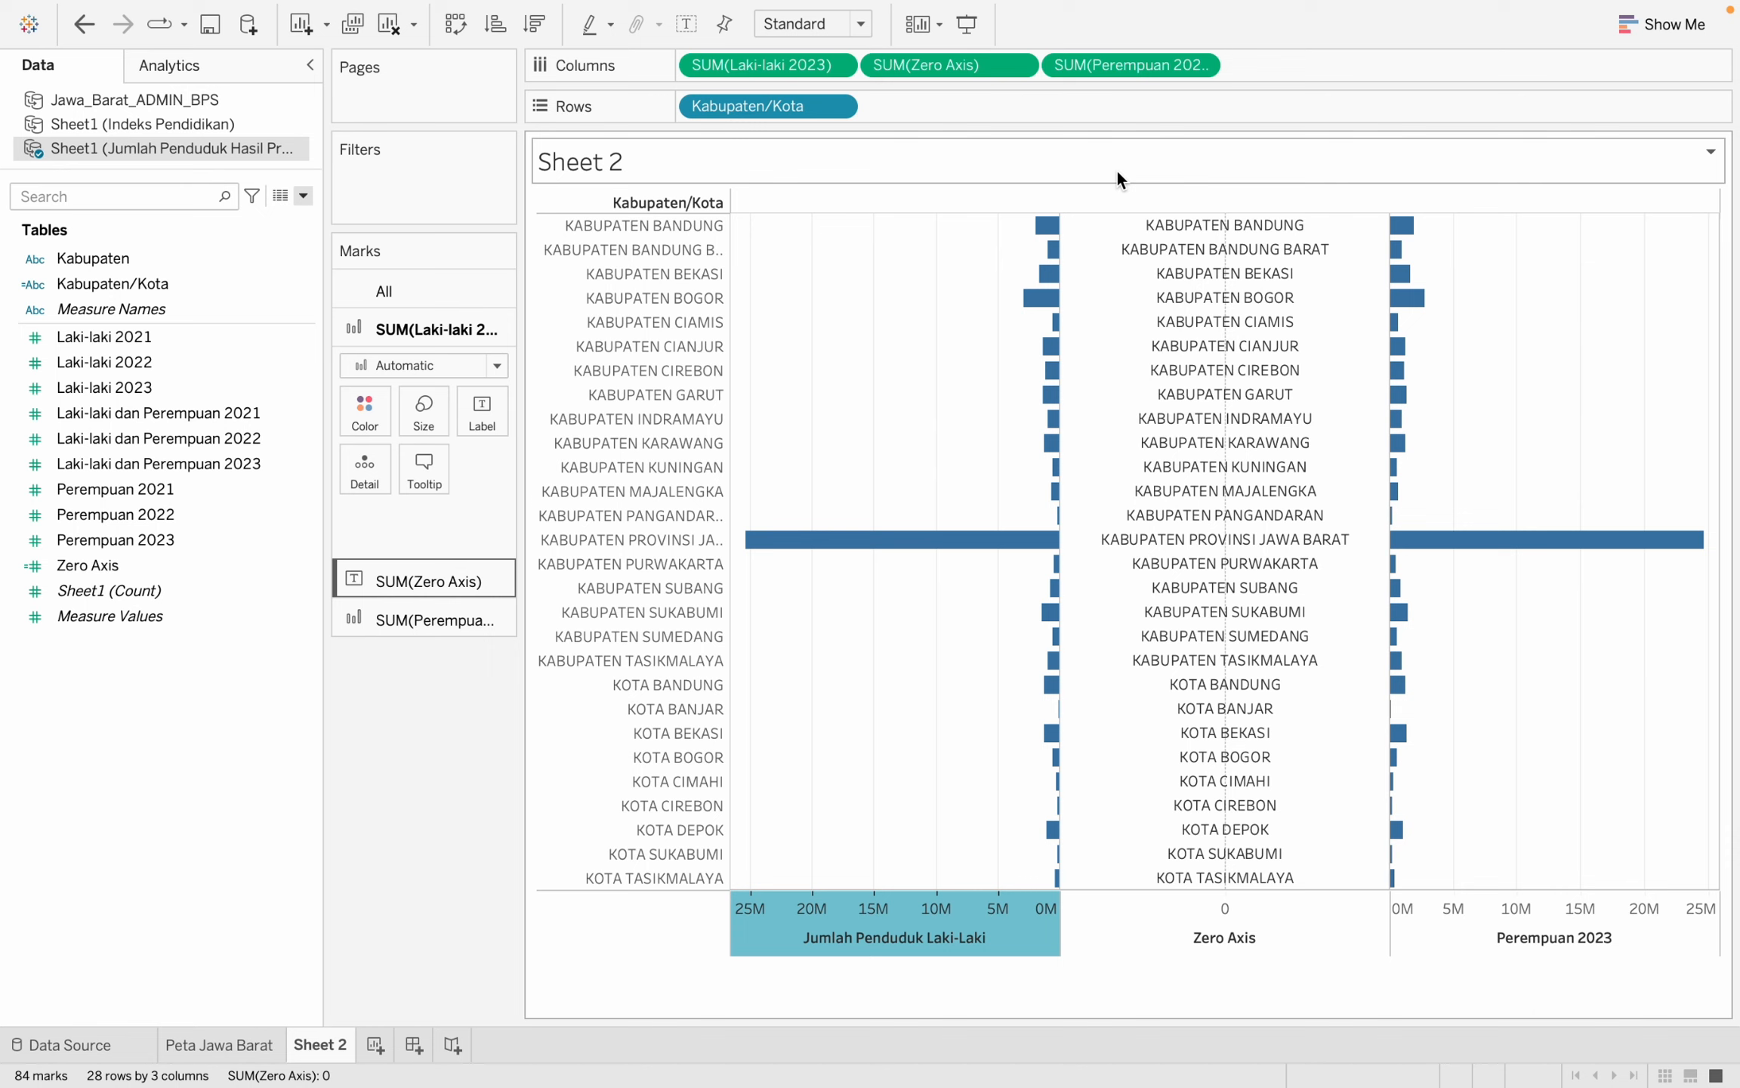
Change the title of the Perempuan 2023 axis to "Jumlah Penduduk Perempuan".
right_click(1417, 939)
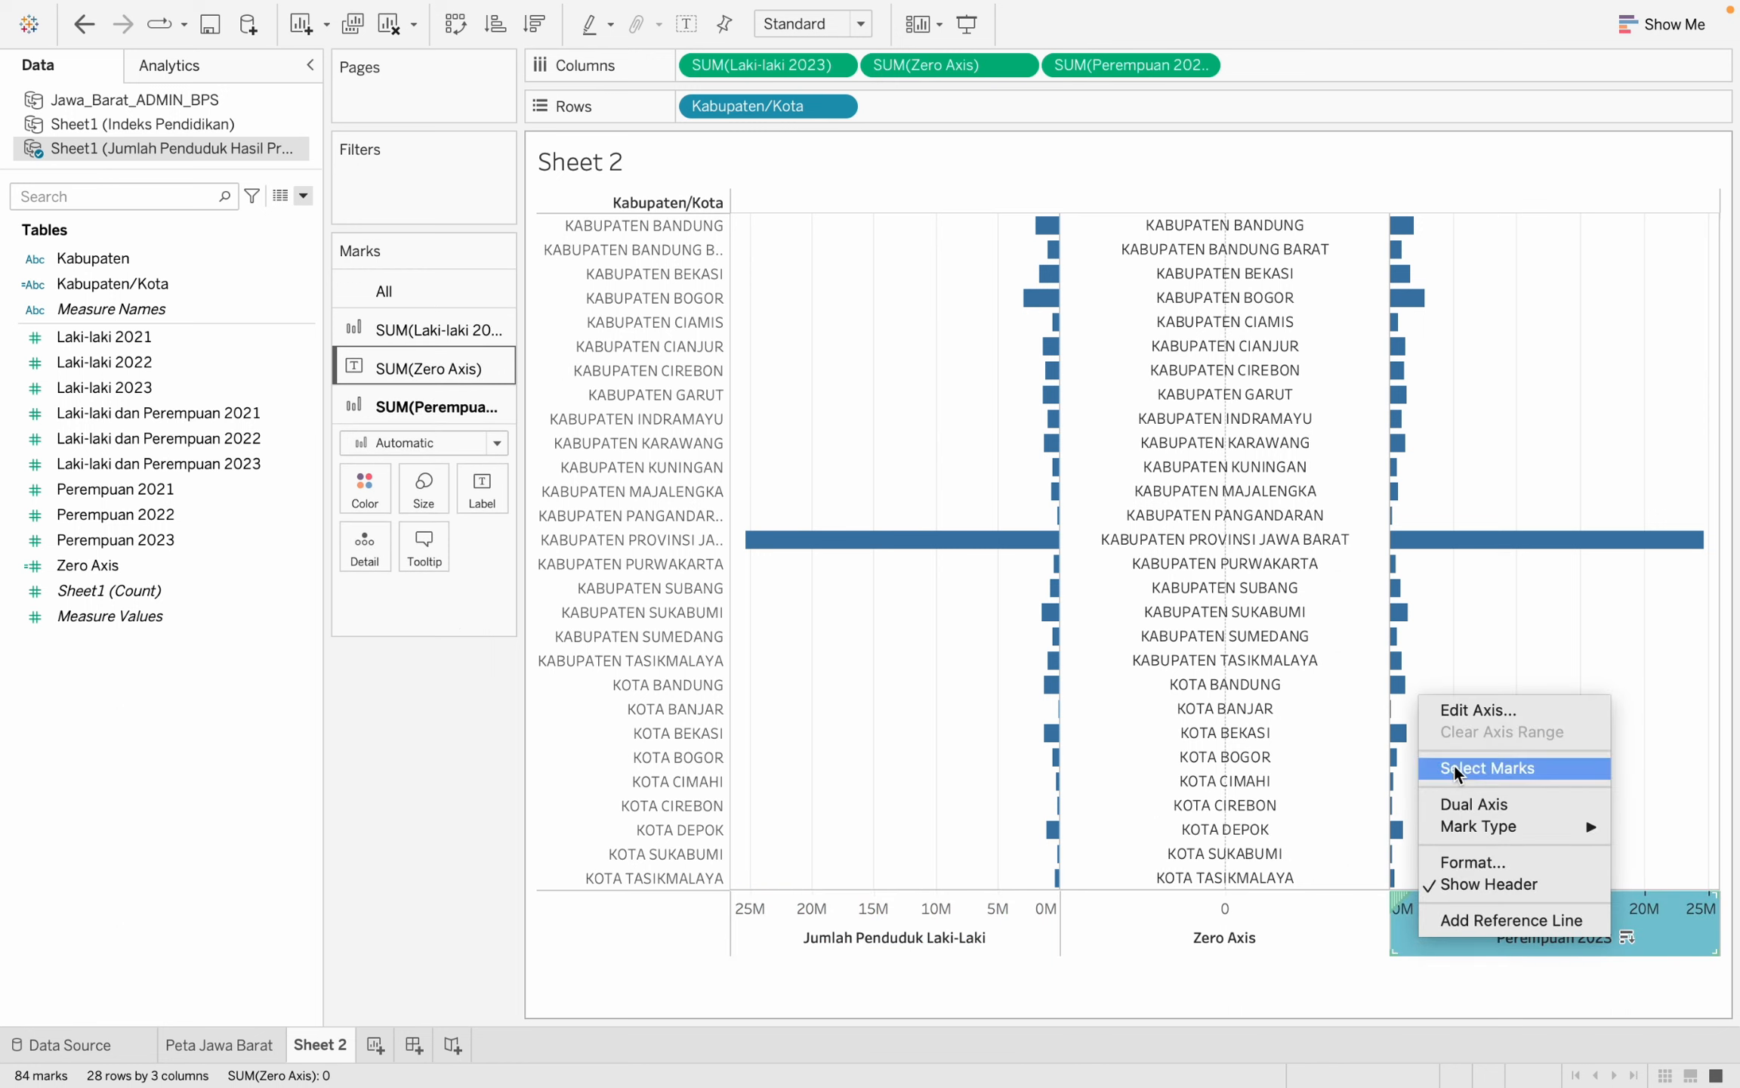
click(1457, 712)
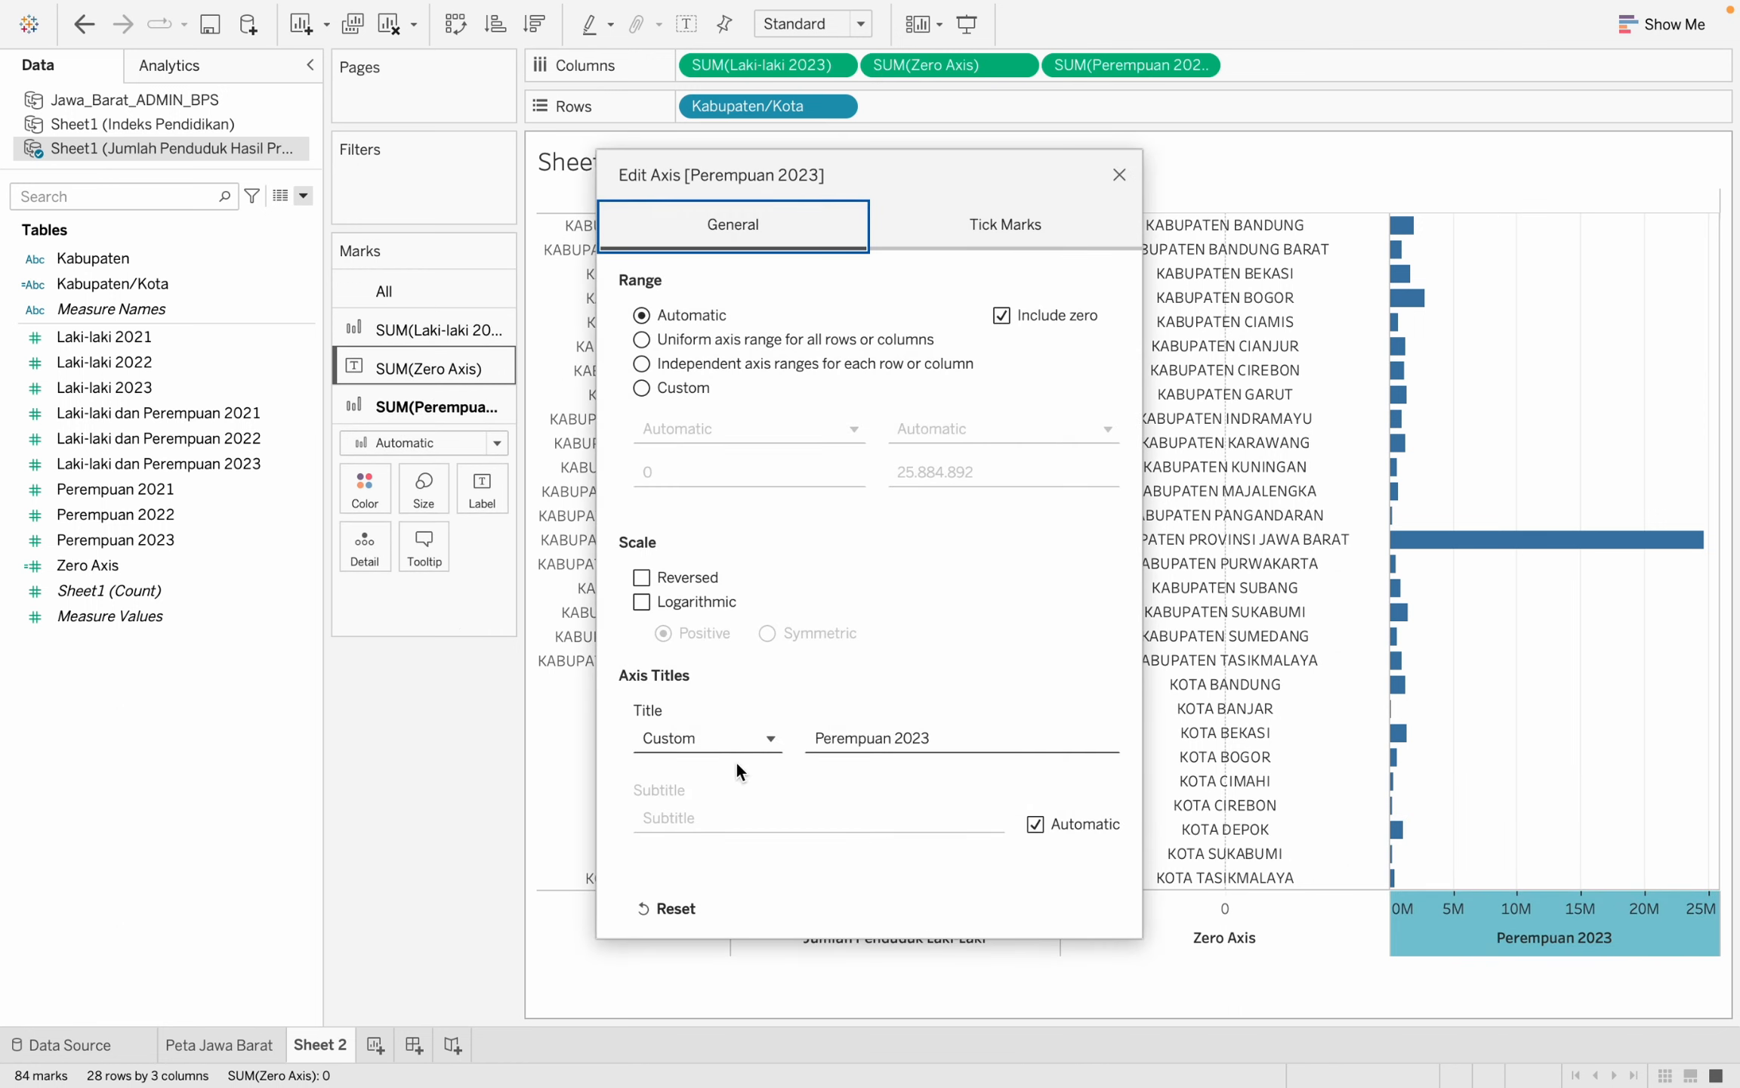
click(950, 735)
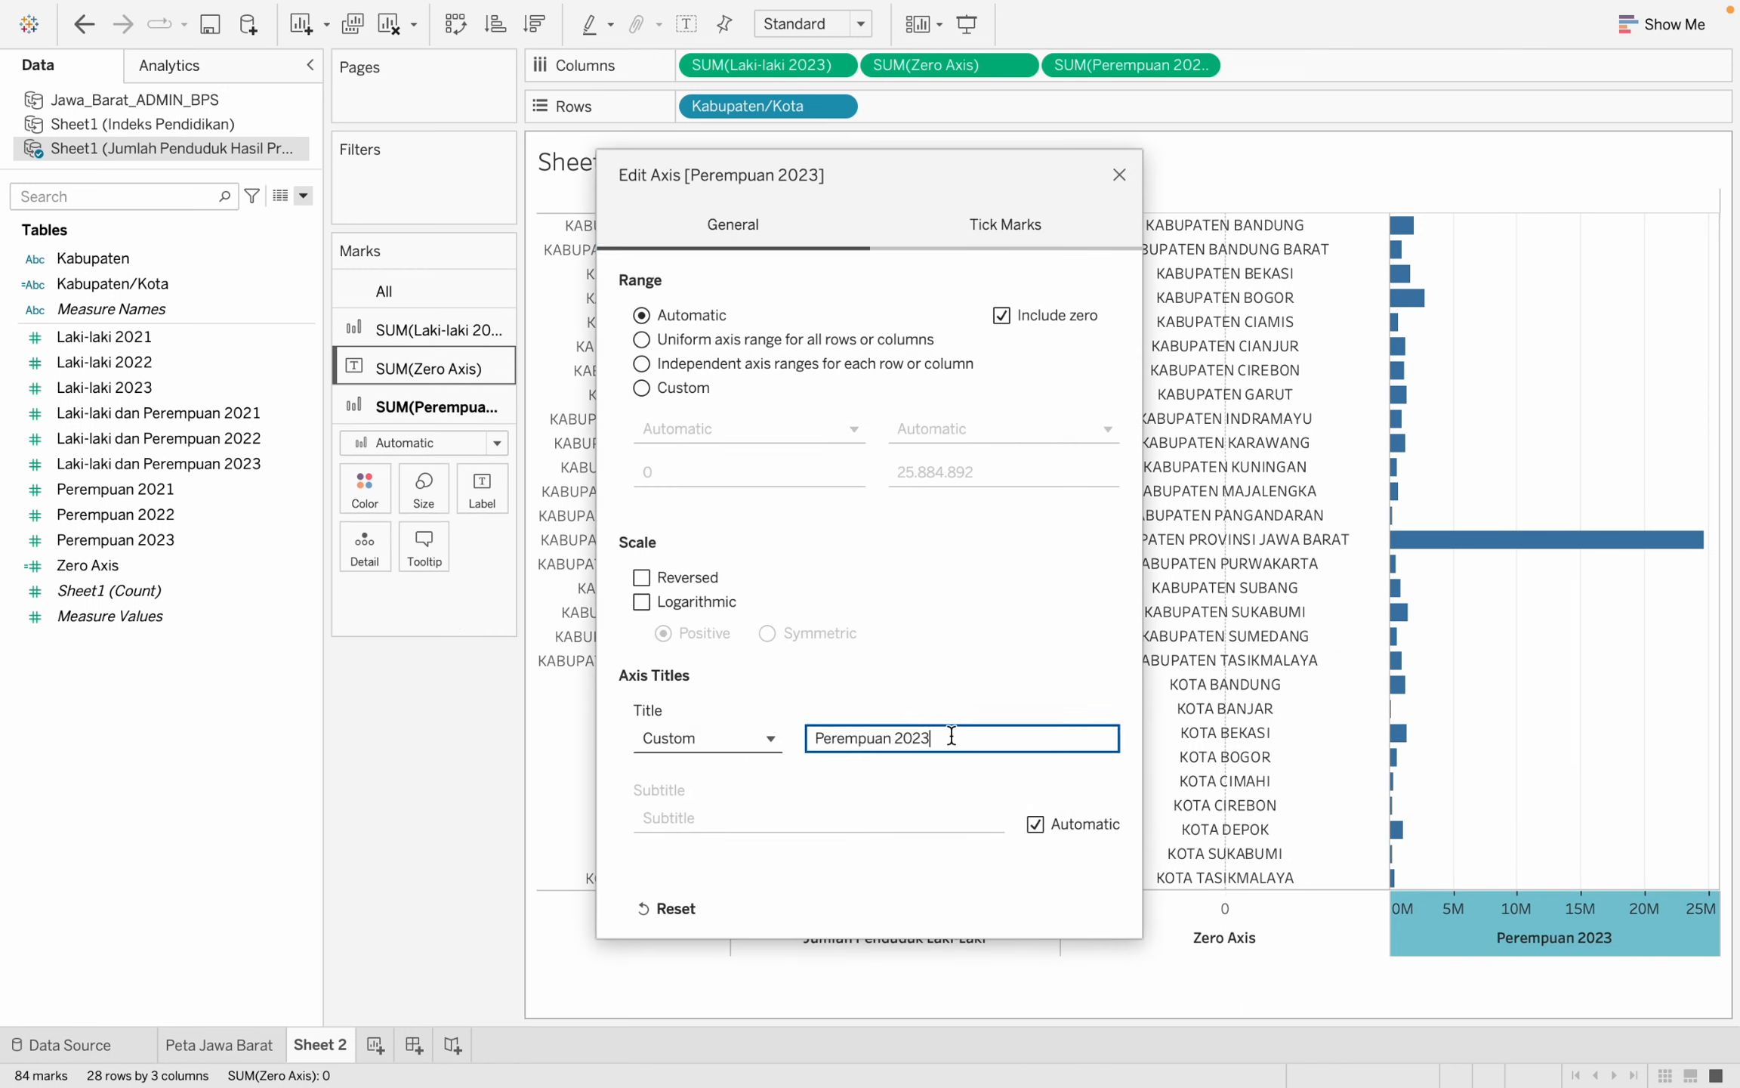
key(BackSpace)
key(BackSpace)
key(BackSpace)
key(BackSpace)
key(BackSpace)
key(BackSpace)
key(BackSpace)
key(BackSpace)
key(BackSpace)
key(BackSpace)
key(BackSpace)
key(BackSpace)
key(BackSpace)
key(BackSpace)
text(Jumalh)
key(BackSpace)
key(BackSpace)
key(BackSpace)
text(lah Penduduk Perempuan)
click(1119, 174)
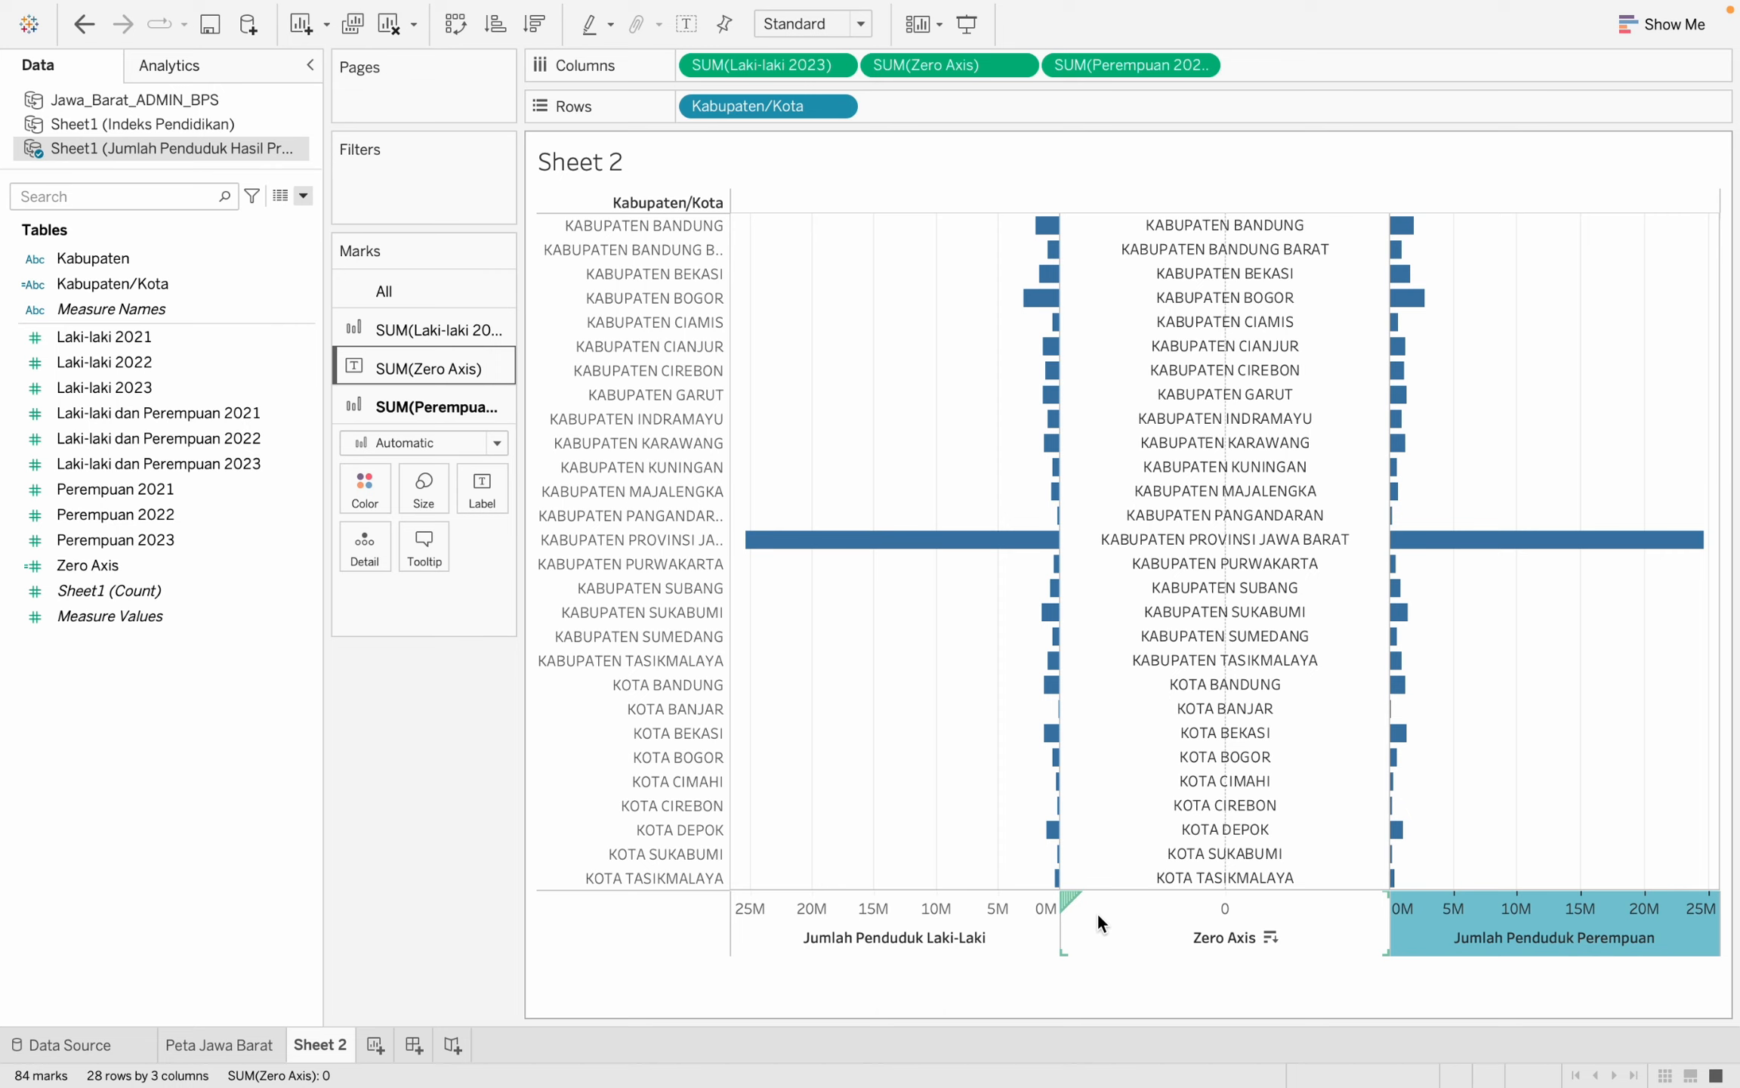
Title the Zero Axis axis "Kabupaten/Kota" and set its major and minor tick marks to None.
right_click(1119, 924)
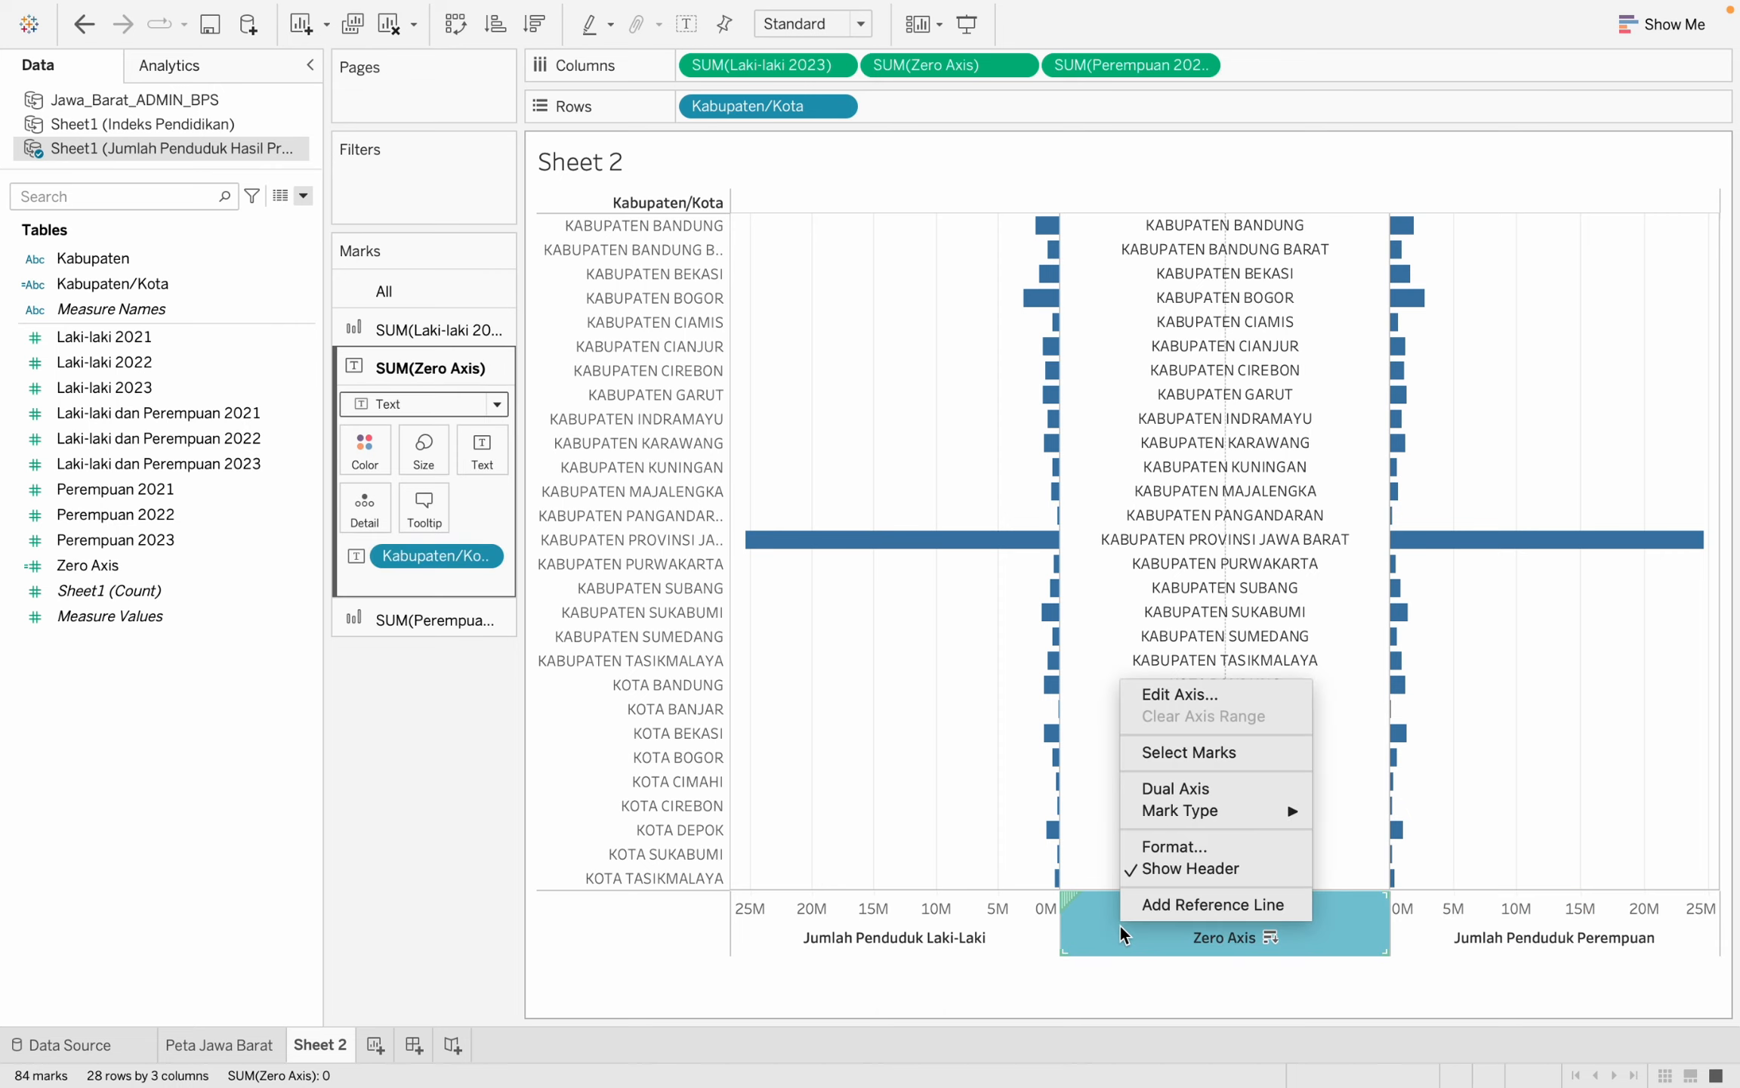
click(1180, 702)
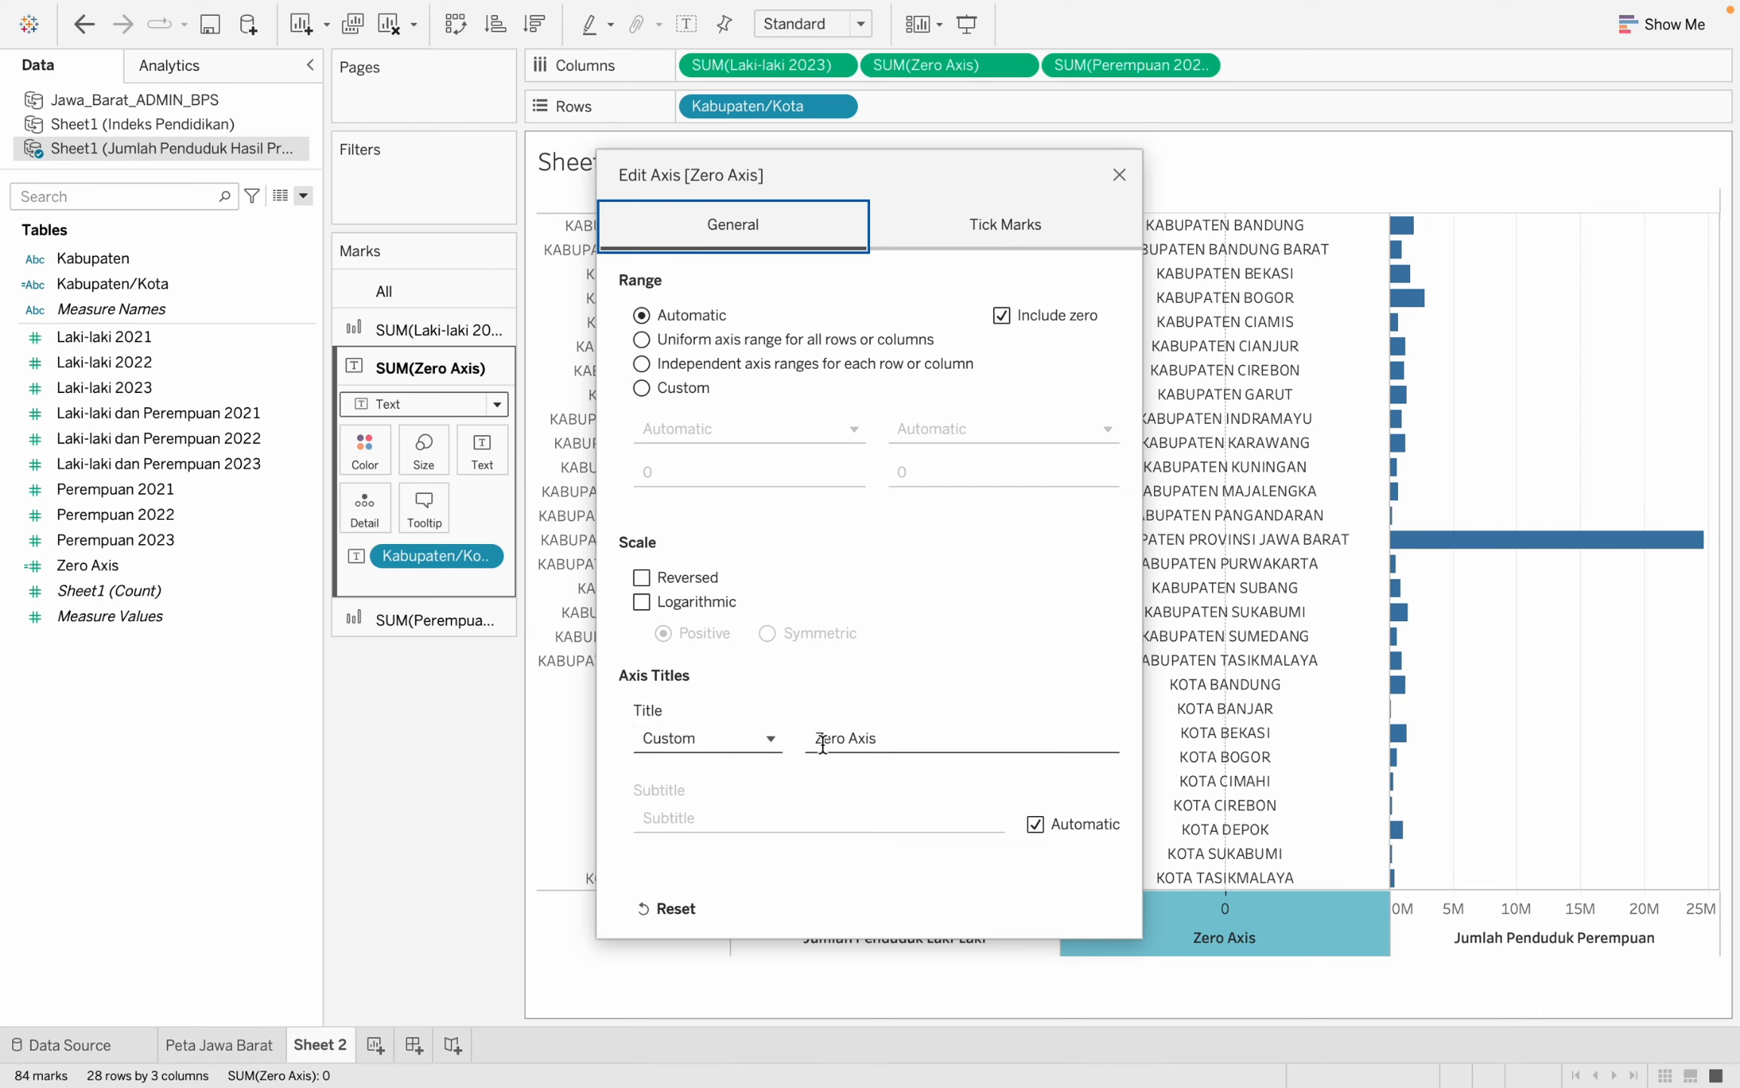
click(888, 740)
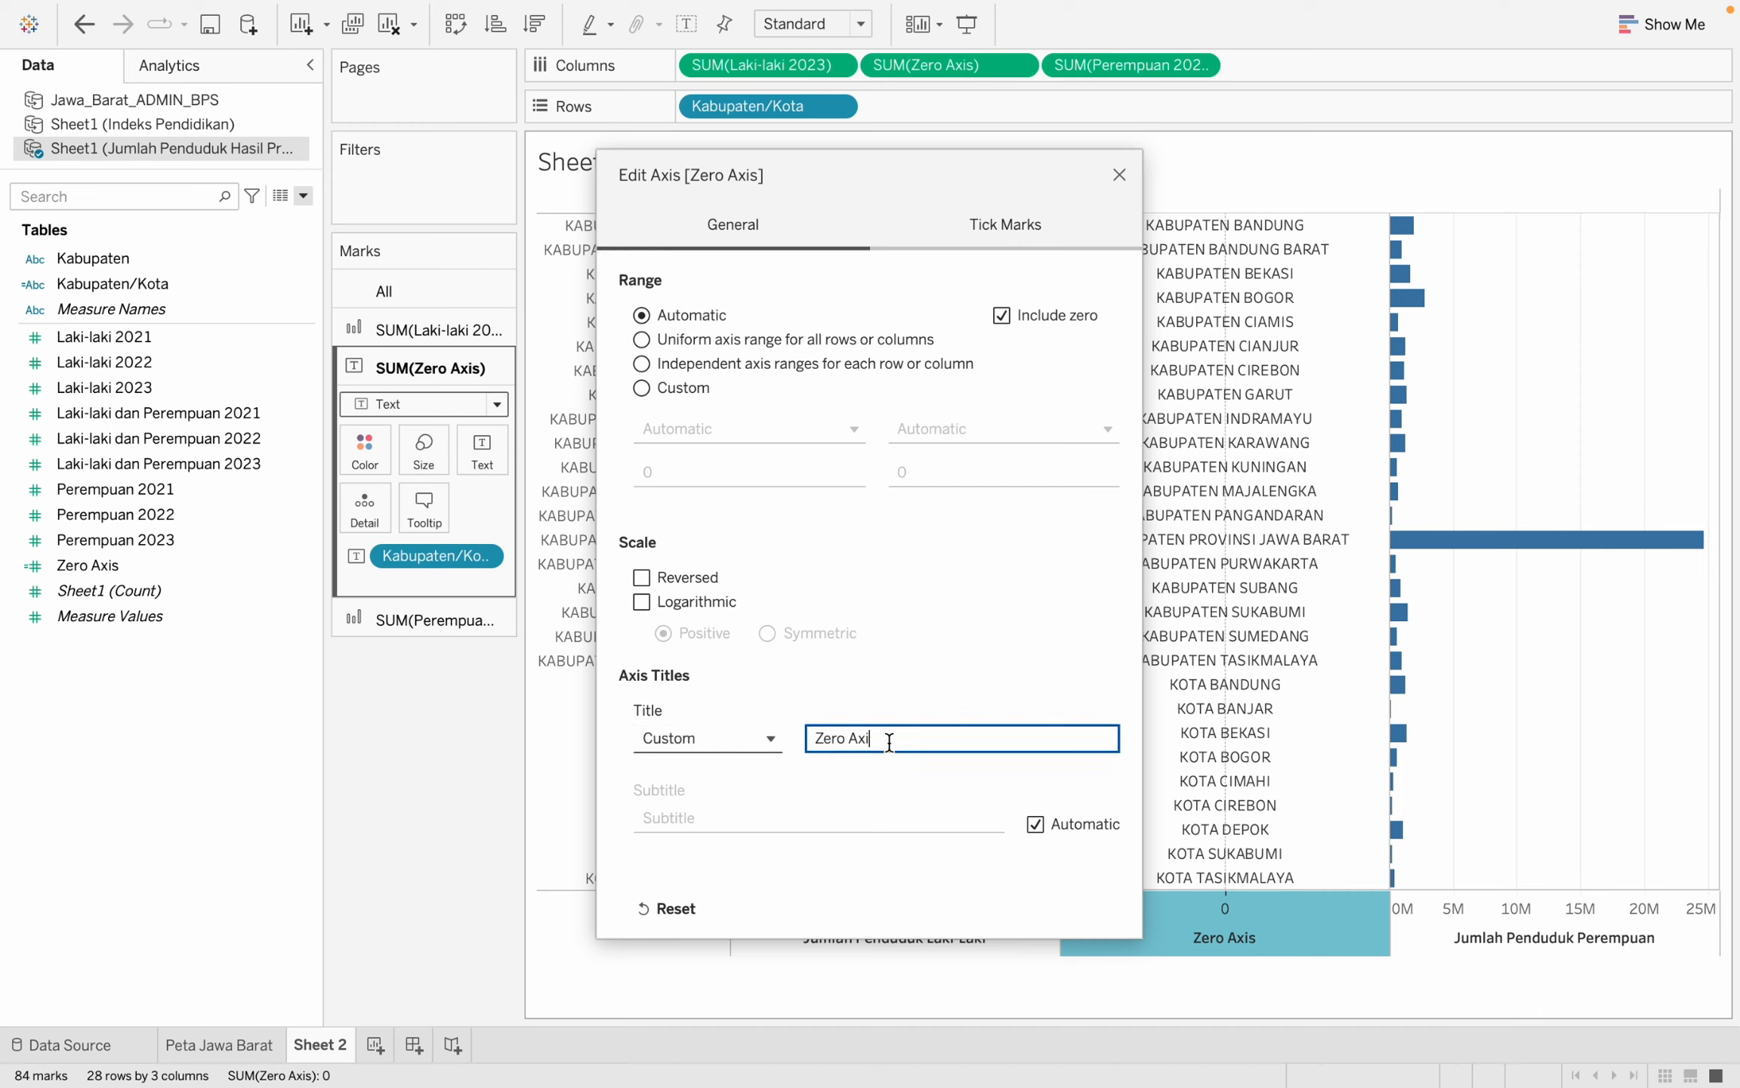
key(BackSpace)
key(BackSpace)
key(BackSpace)
key(BackSpace)
key(BackSpace)
key(BackSpace)
key(BackSpace)
key(BackSpace)
text(Kabupaten/Kota)
click(1005, 233)
click(640, 363)
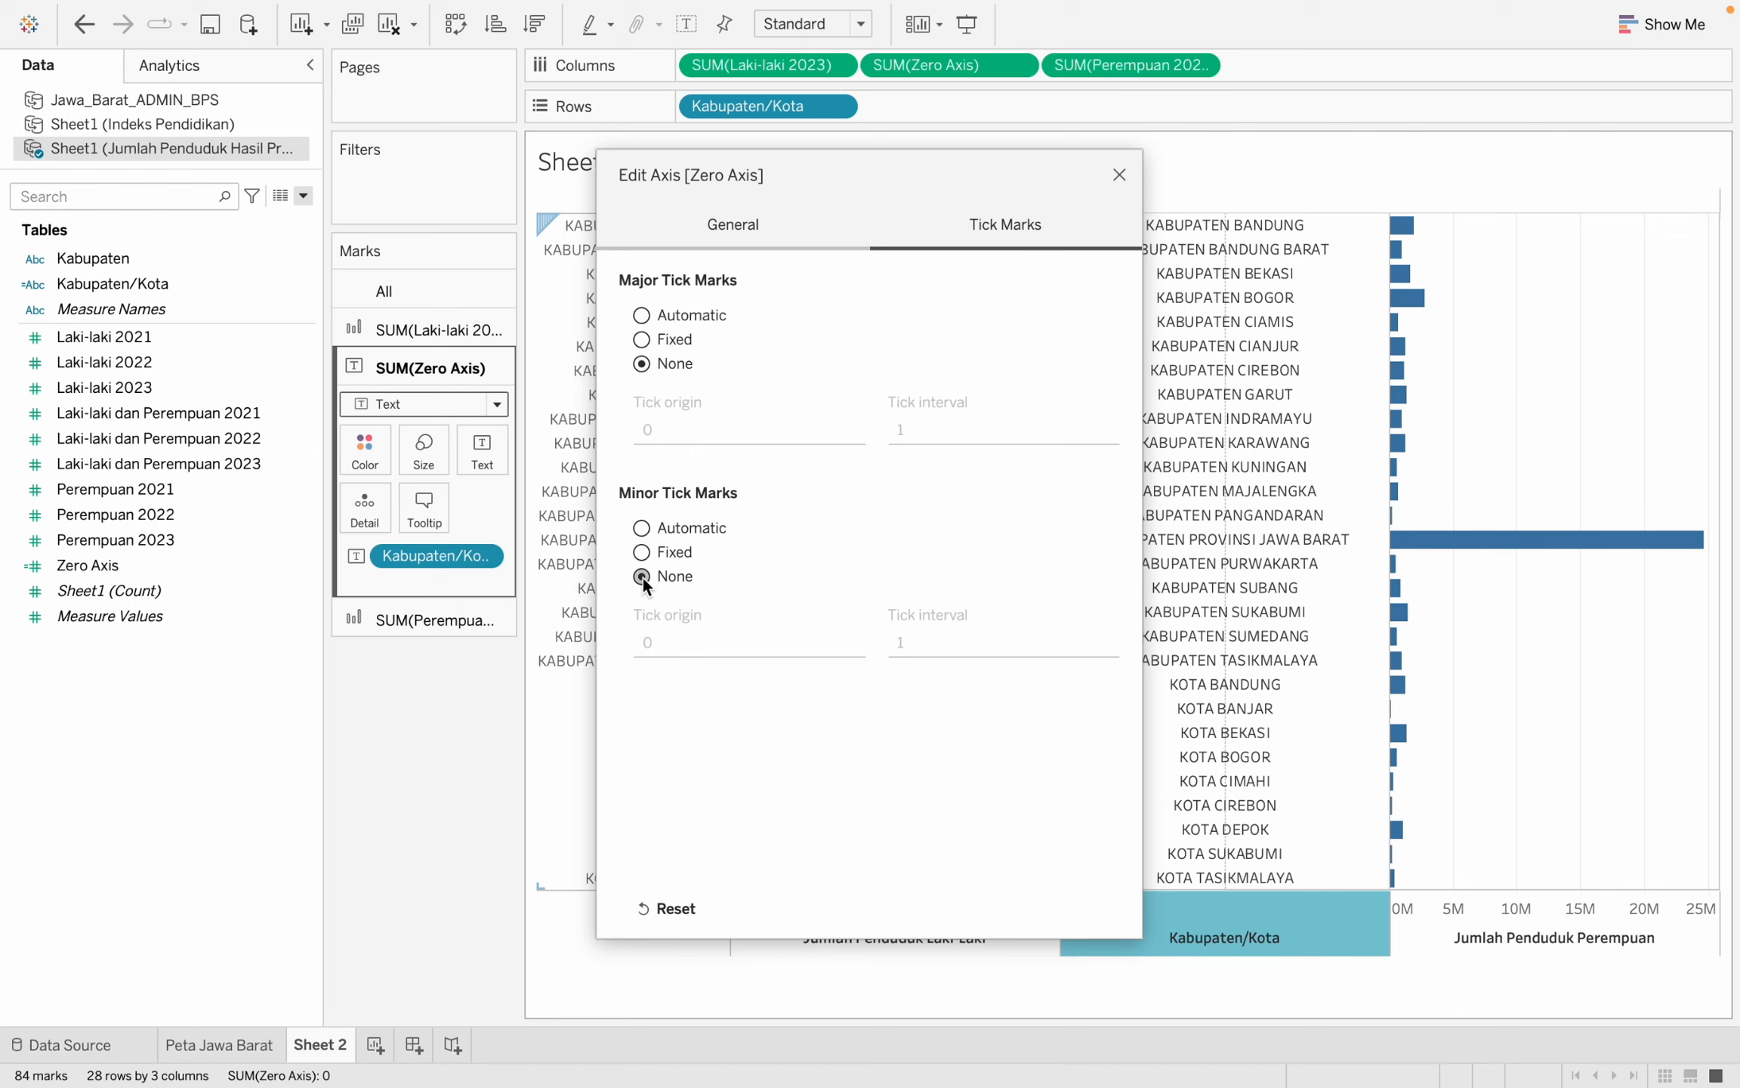
click(1118, 174)
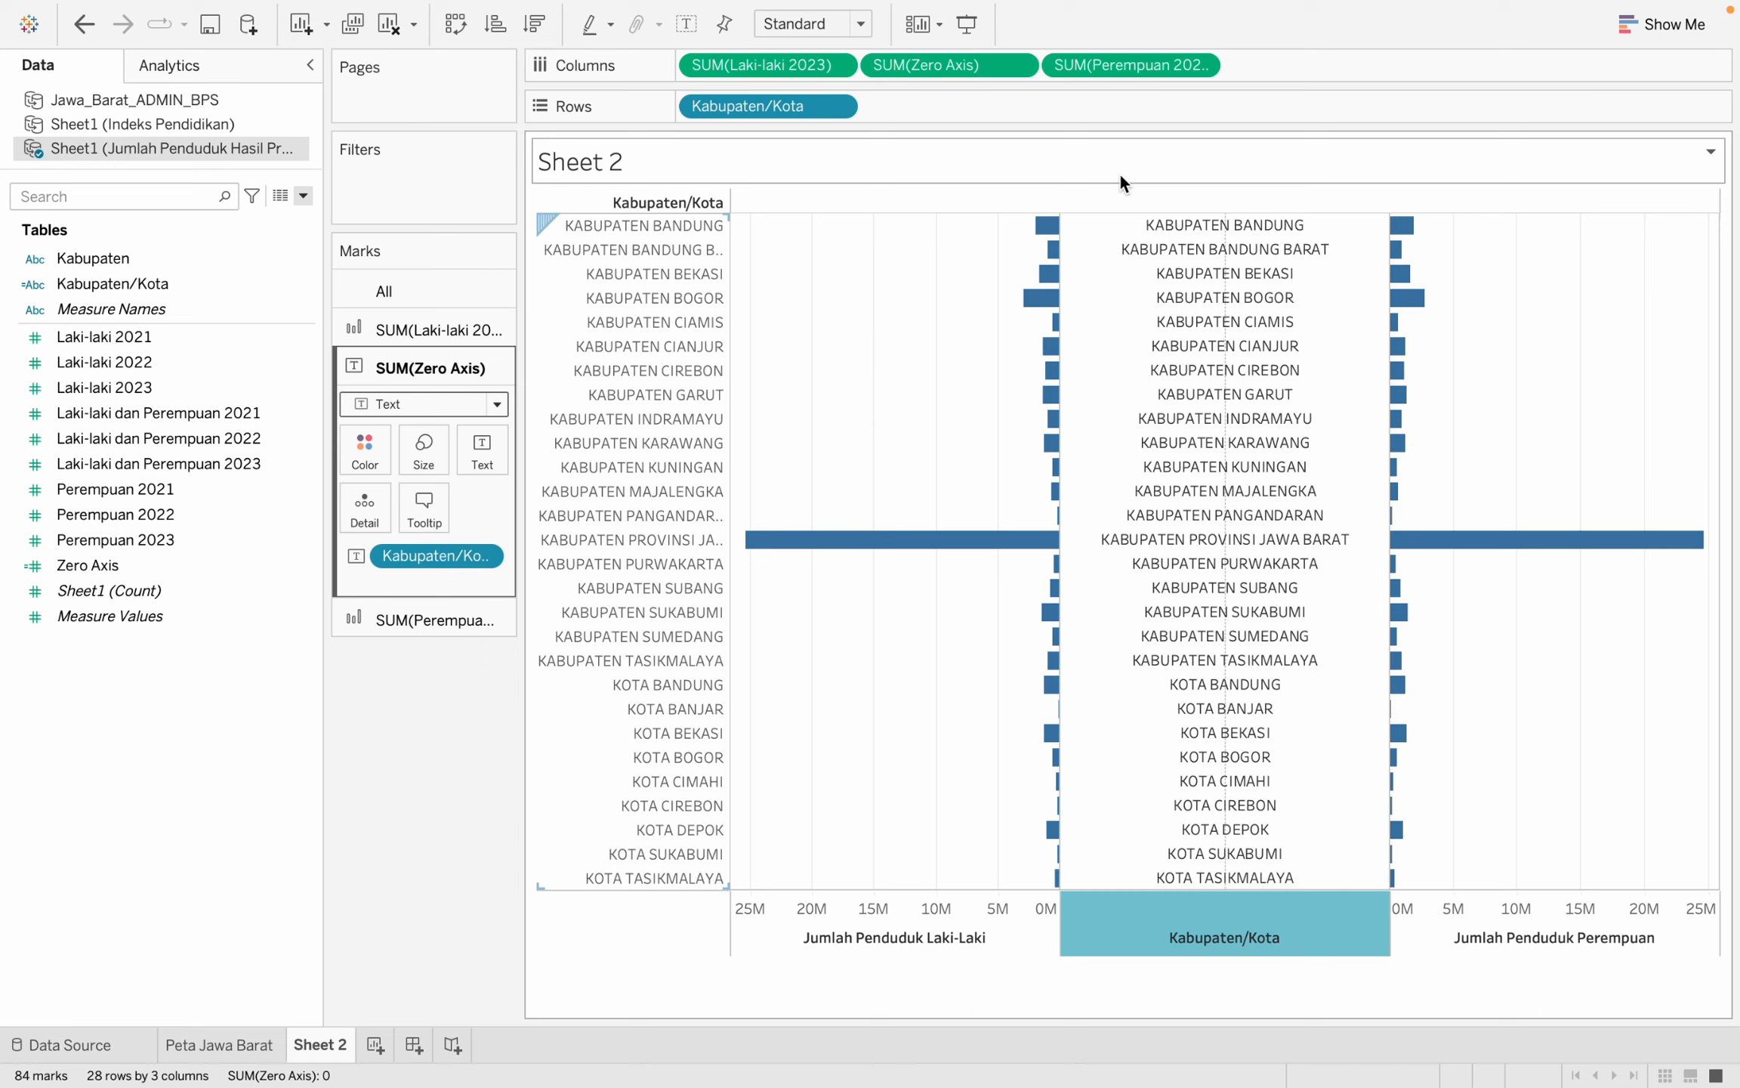
Hide the KABUPATEN PROVINSI JAWA BARAT row from the chart.
mouse_move(880, 543)
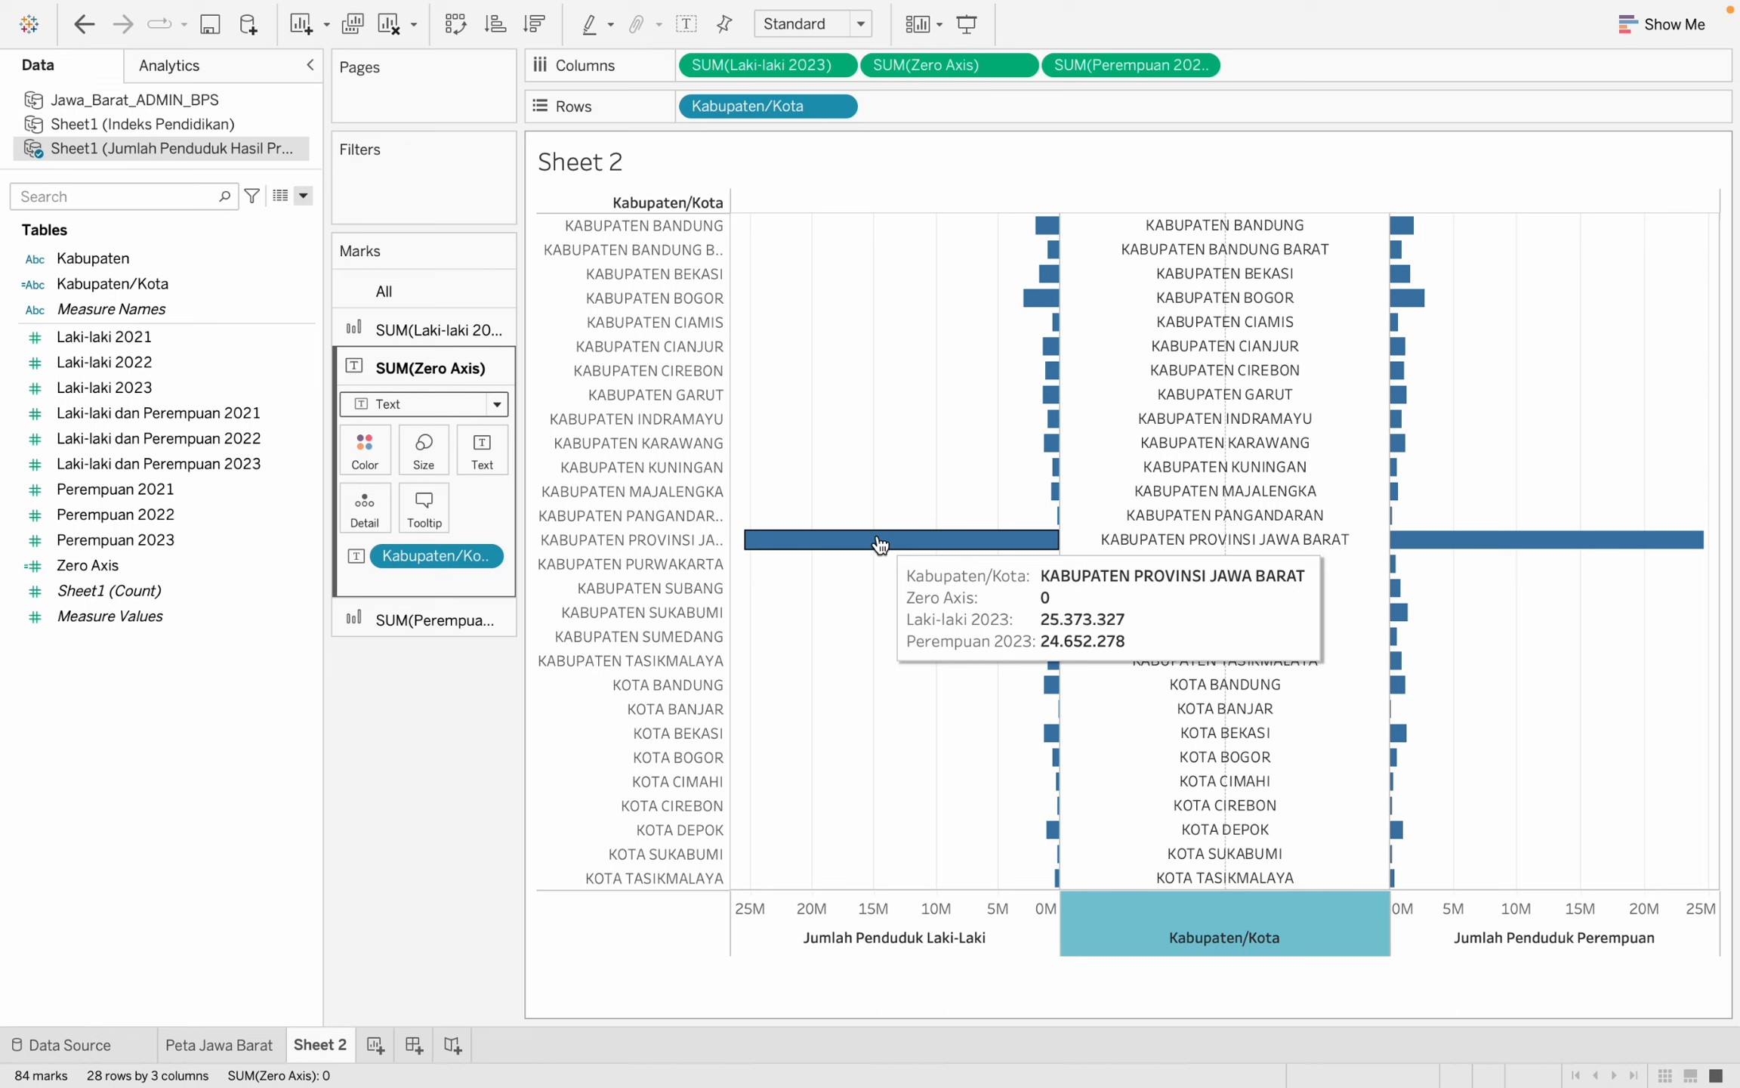
click(688, 543)
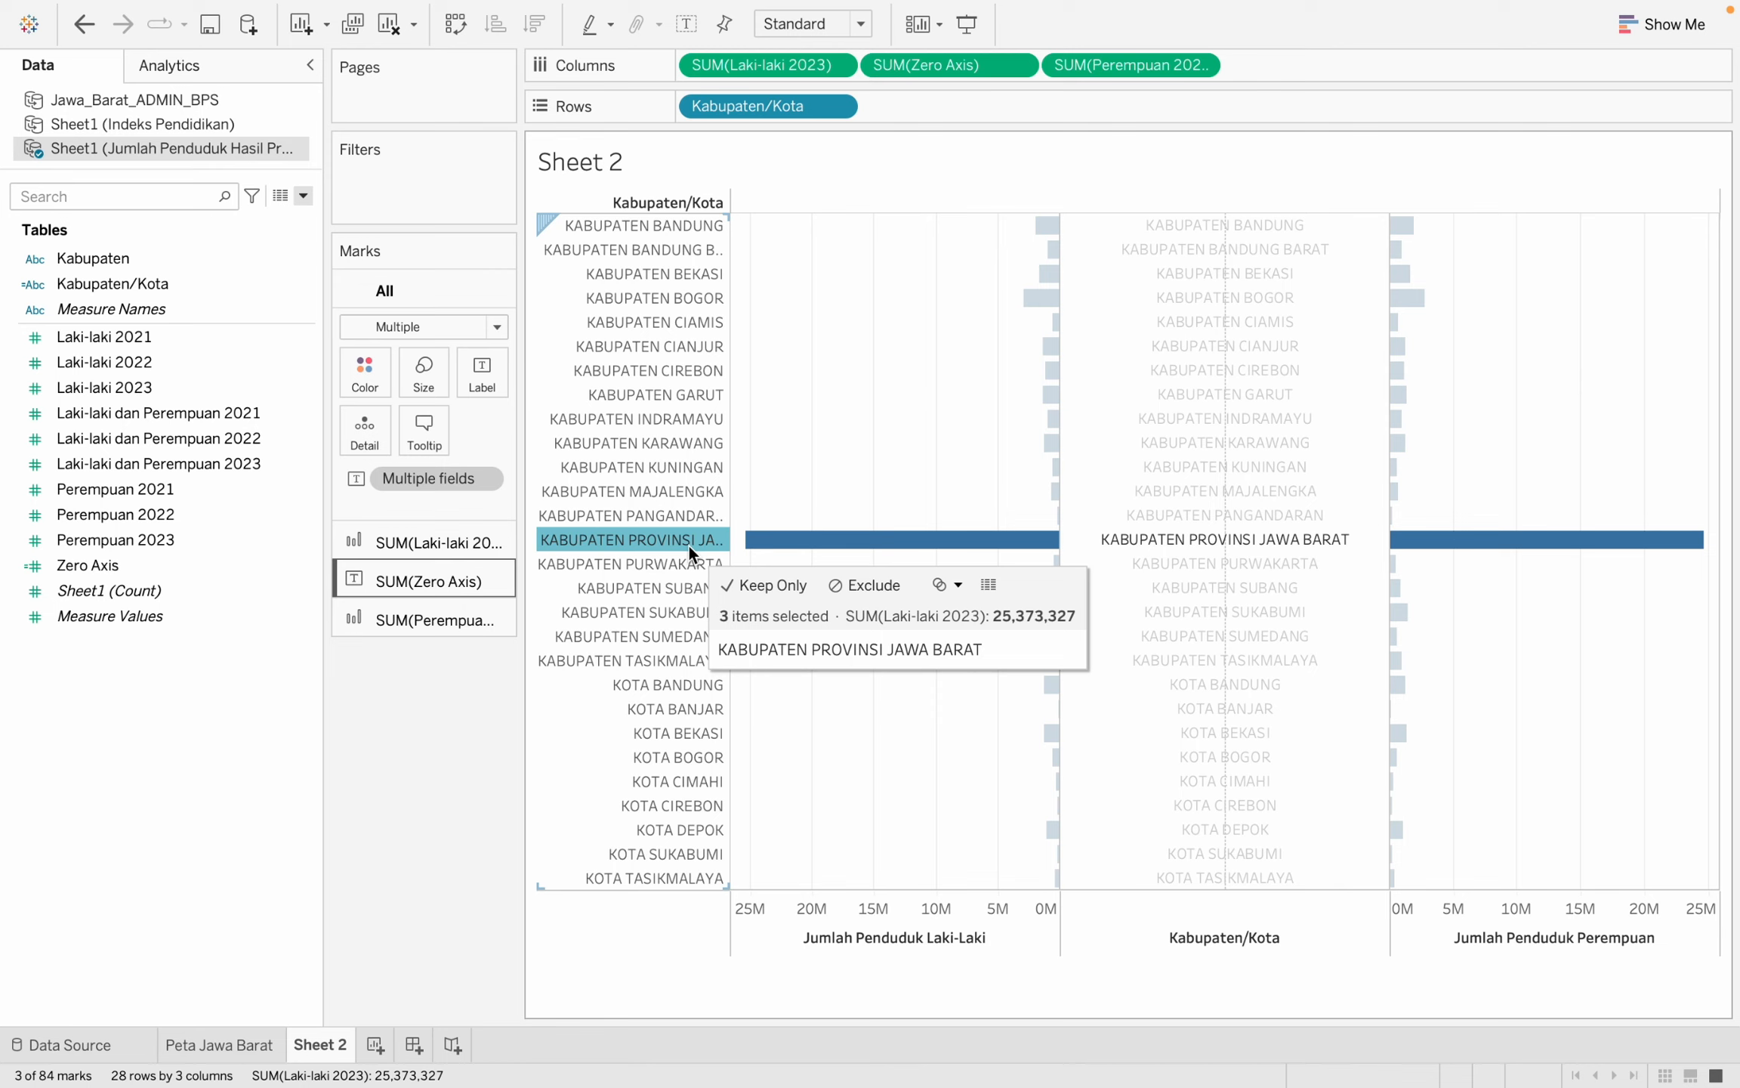
right_click(688, 542)
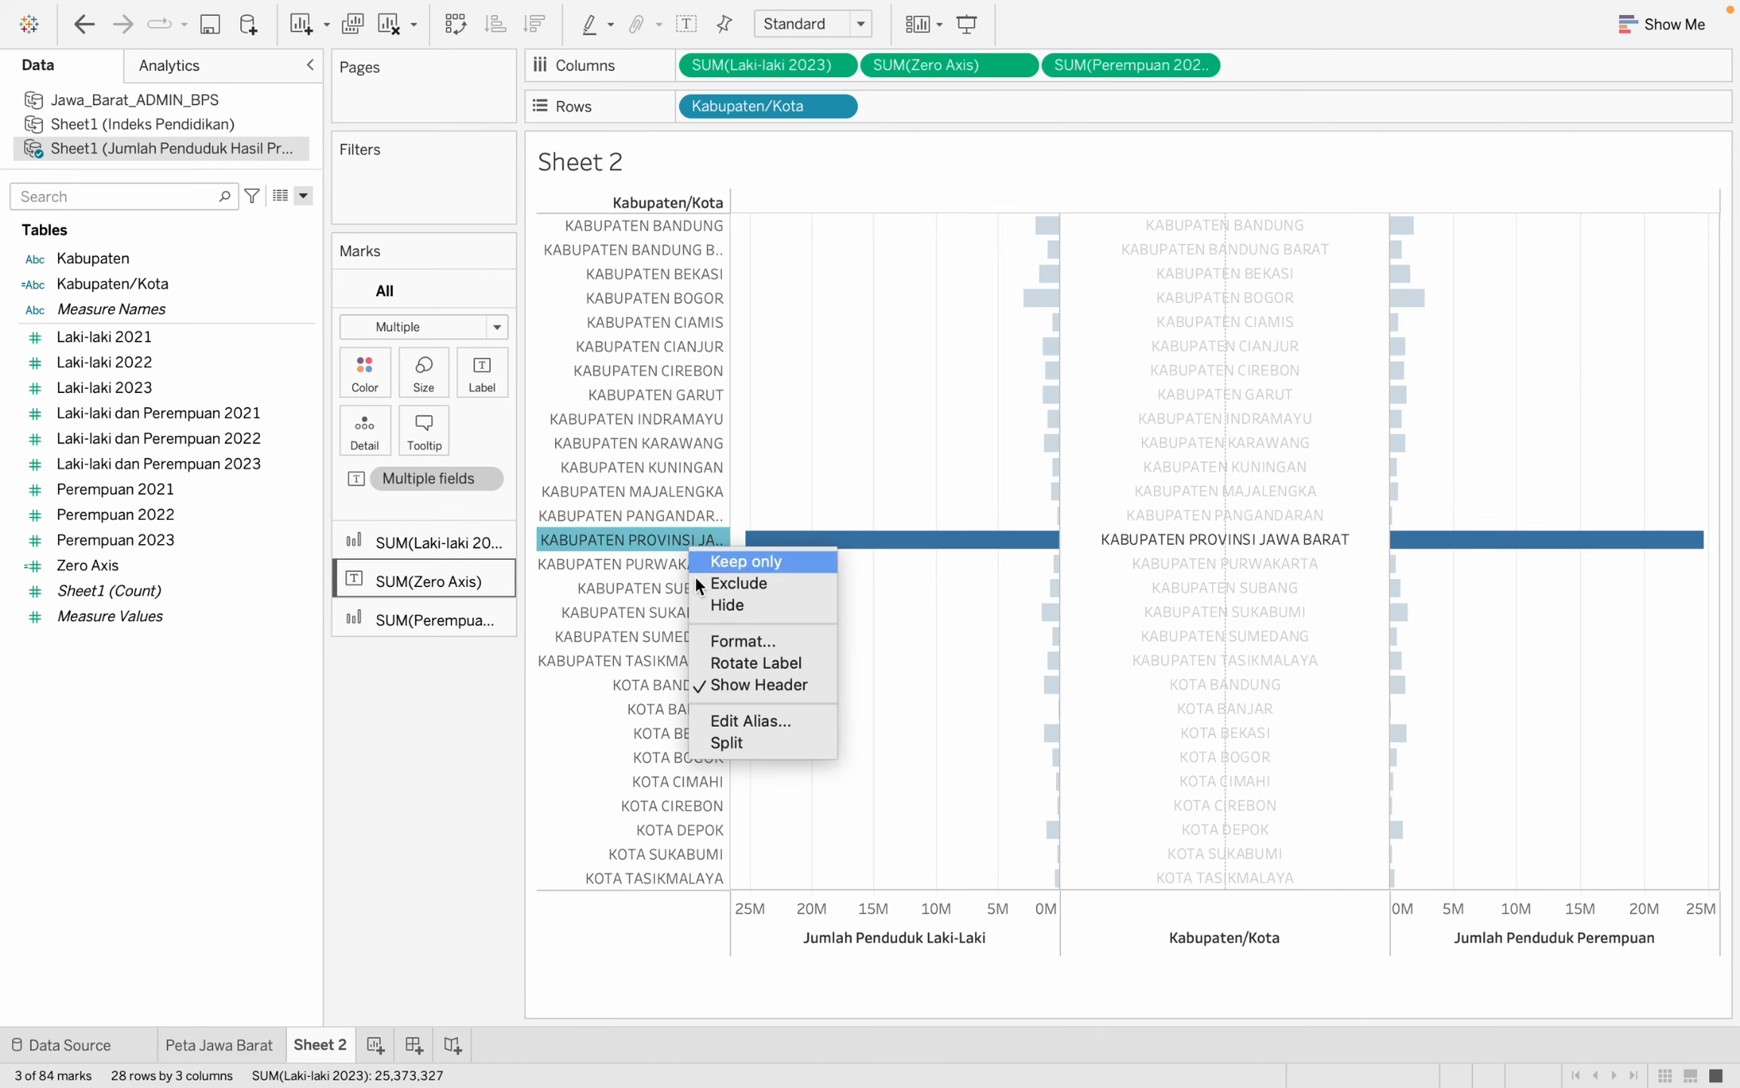
click(708, 609)
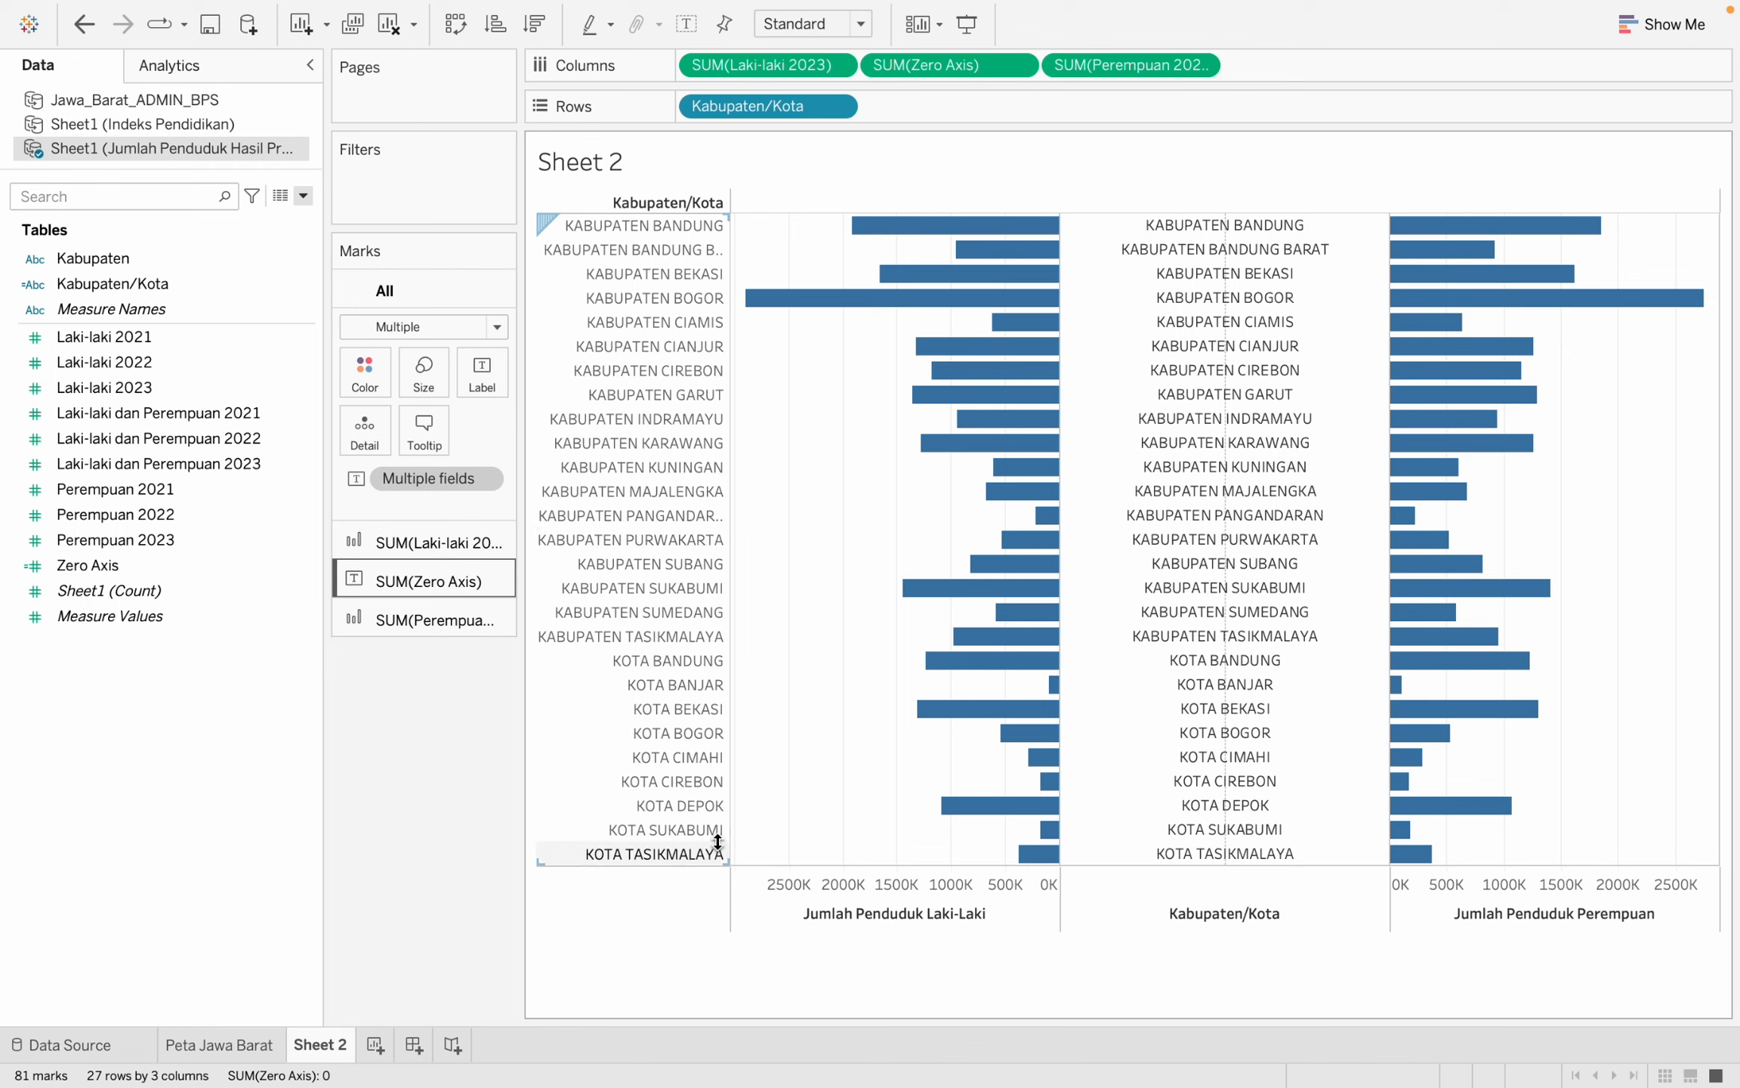
mouse_move(1266, 703)
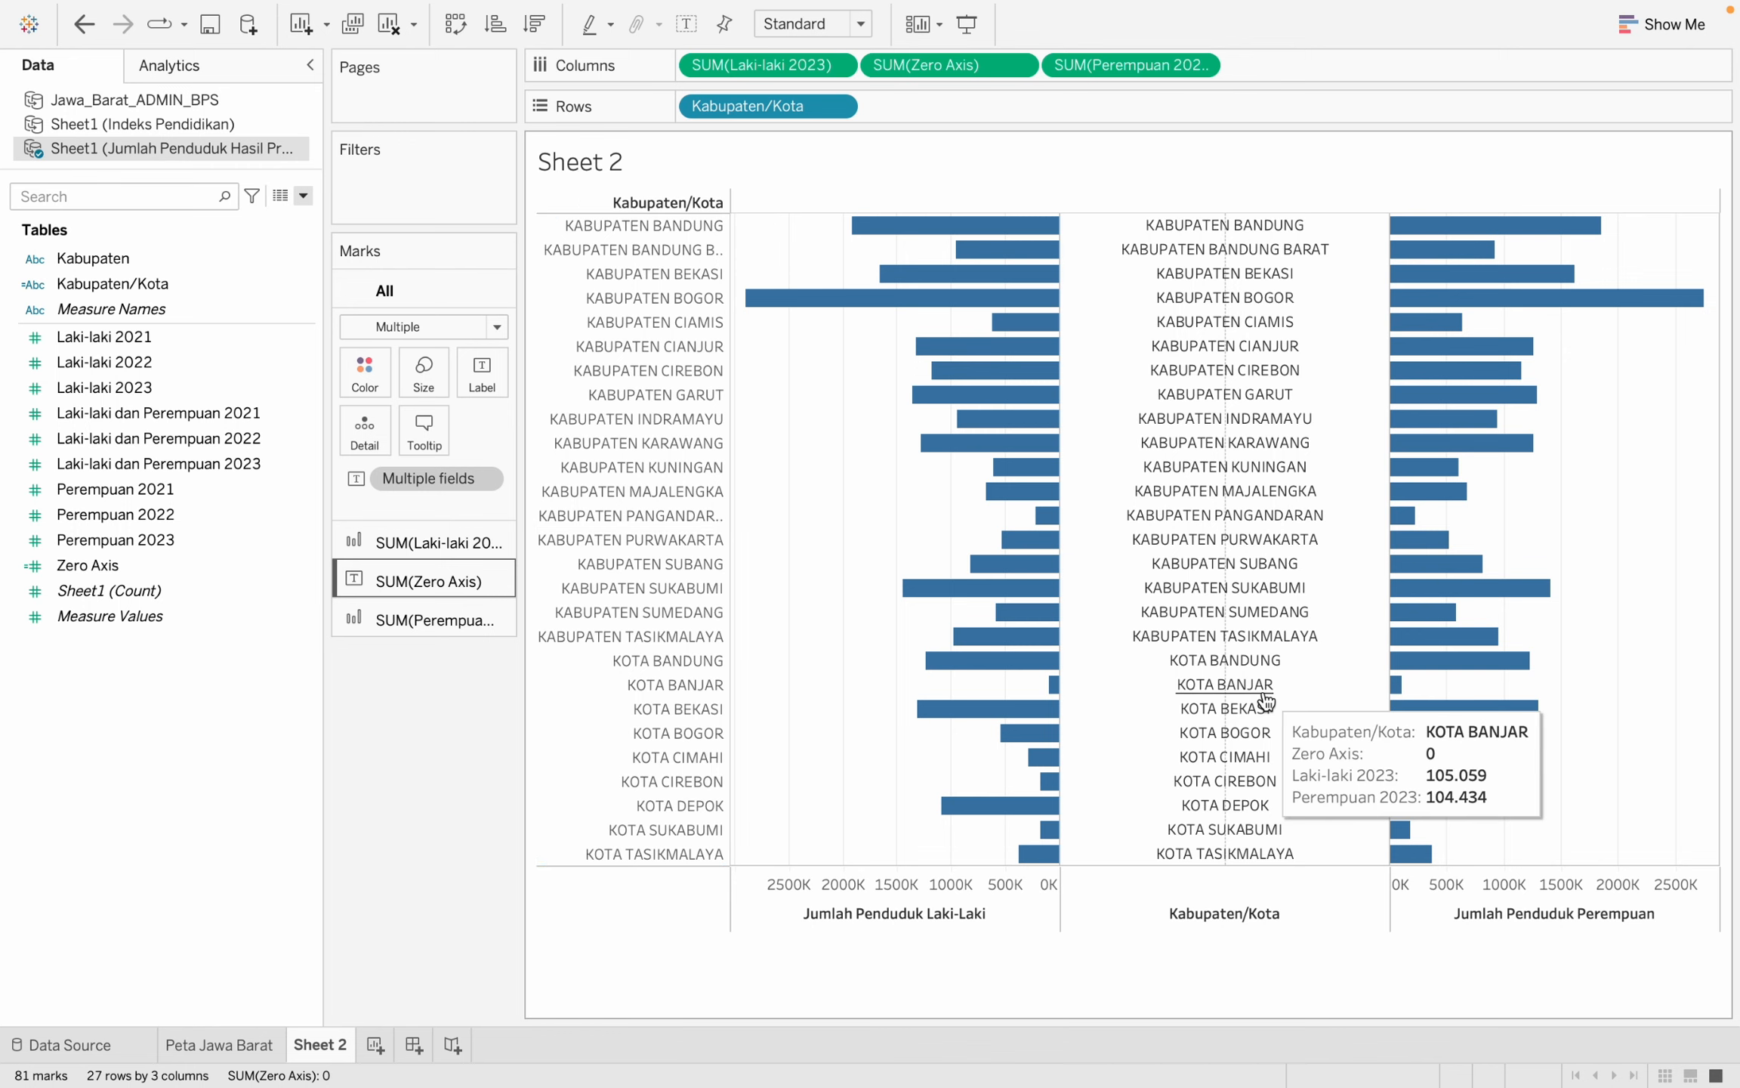
Hide the Kabupaten/Kota row headers and sort the regions in descending order by Laki-laki 2023.
right_click(580, 709)
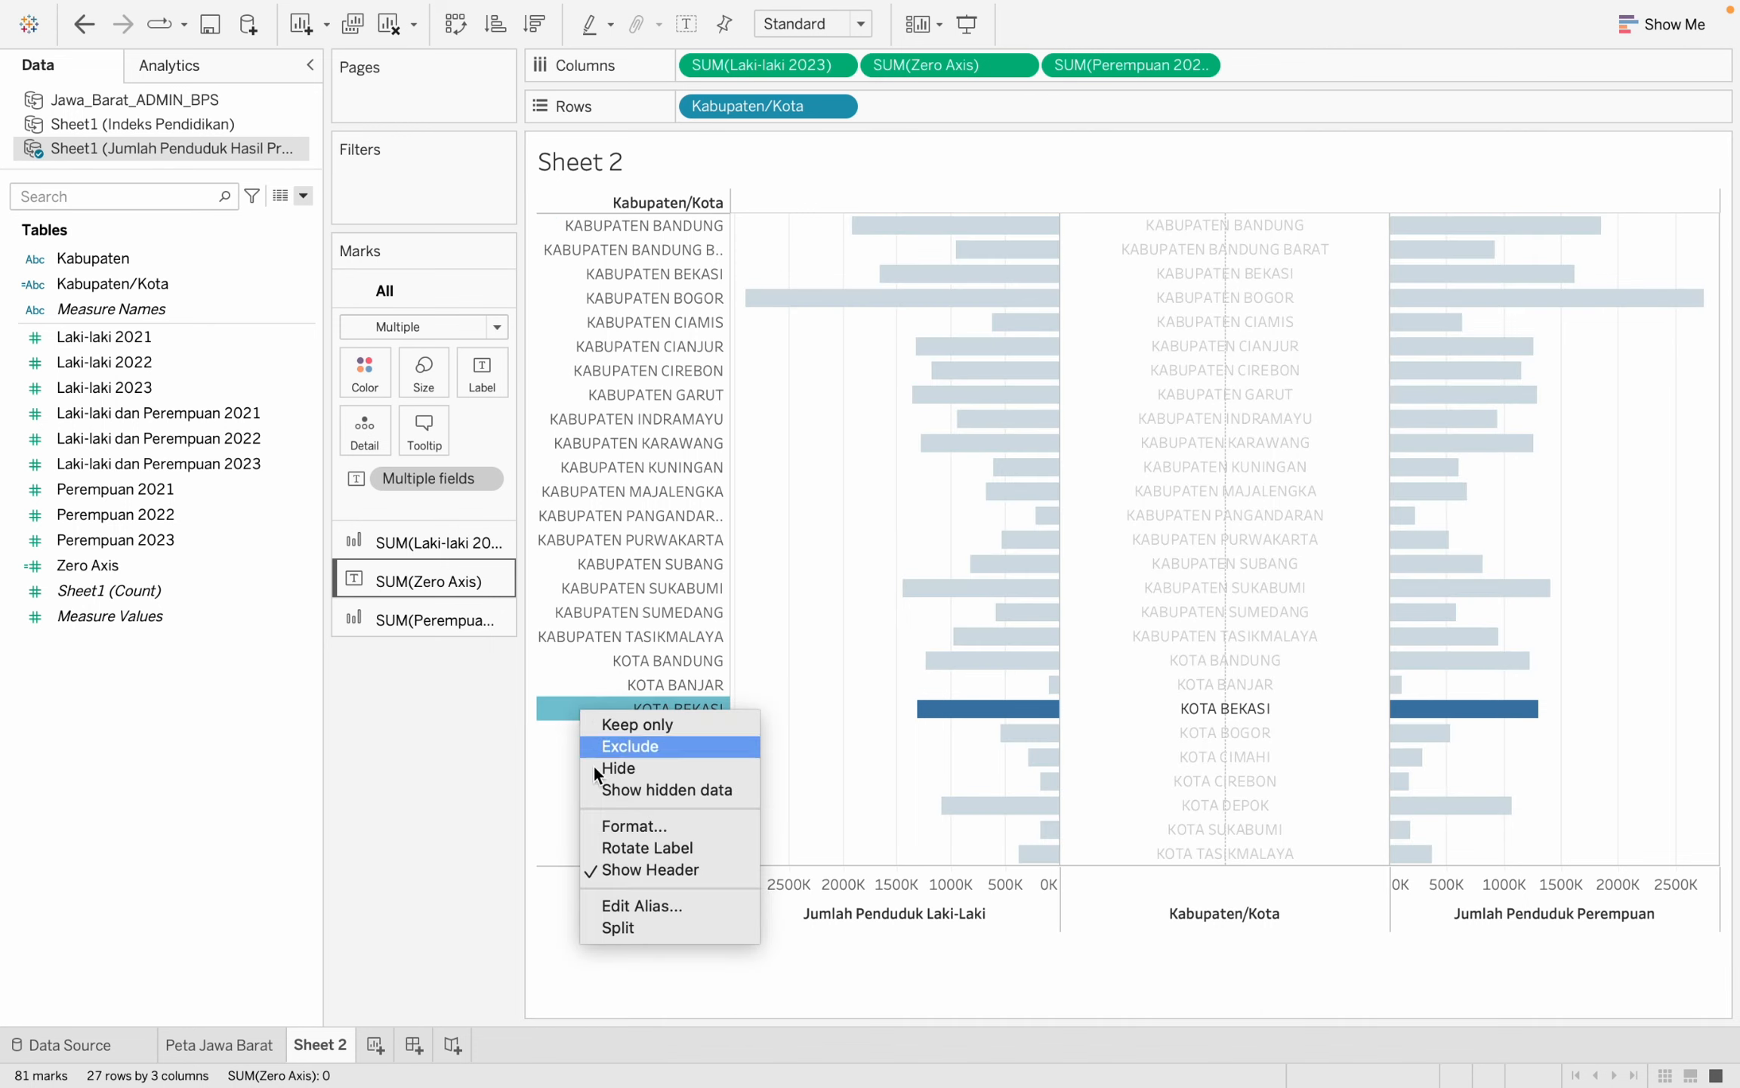
click(617, 867)
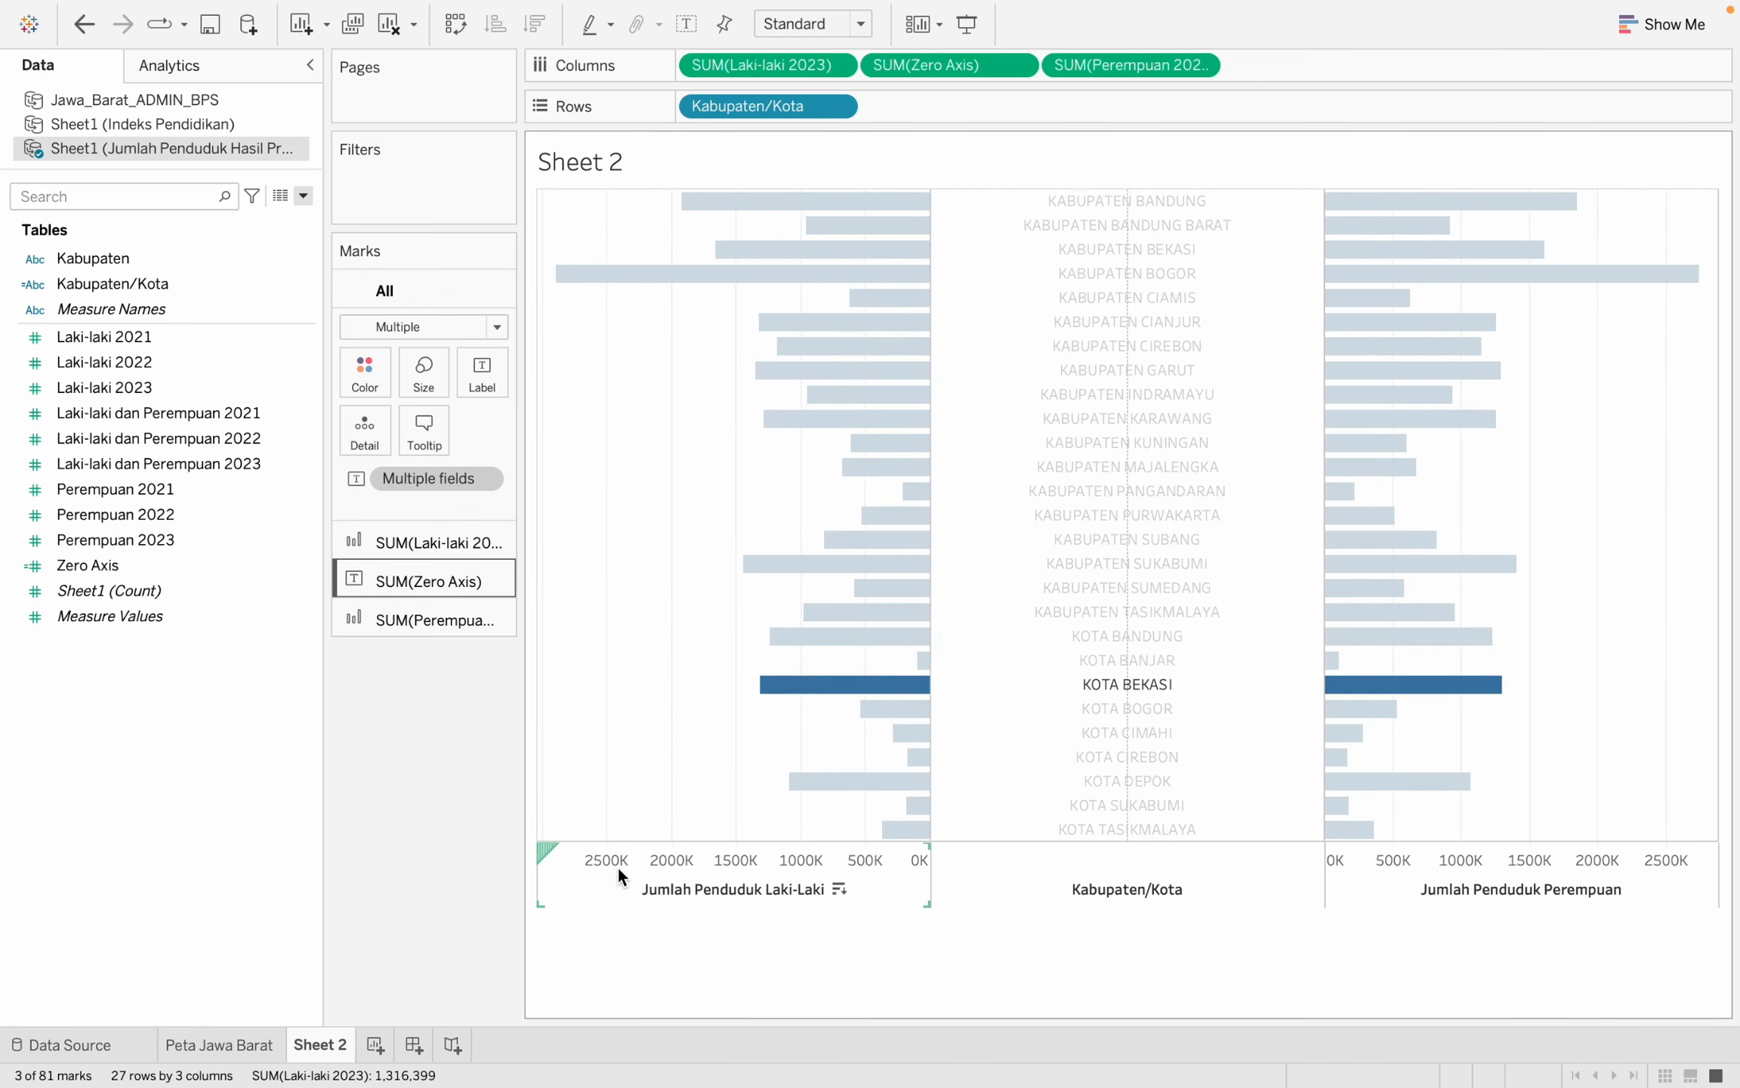
click(651, 974)
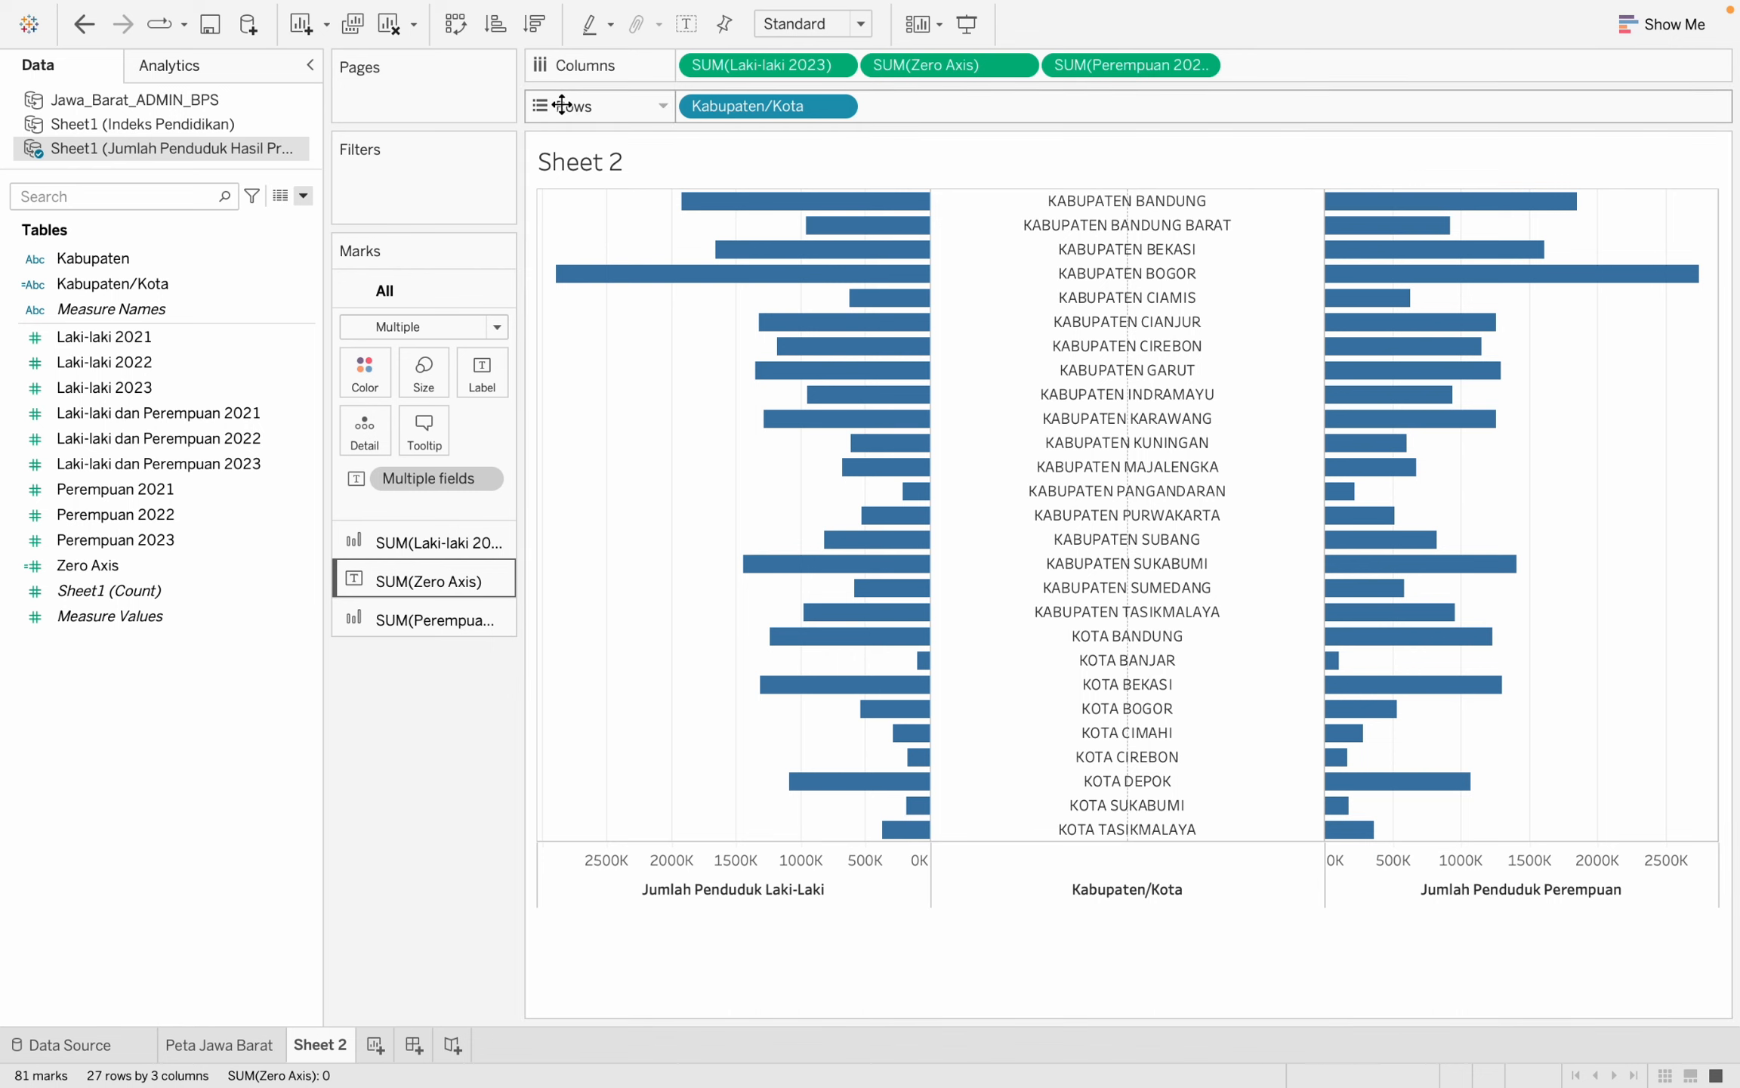
click(537, 28)
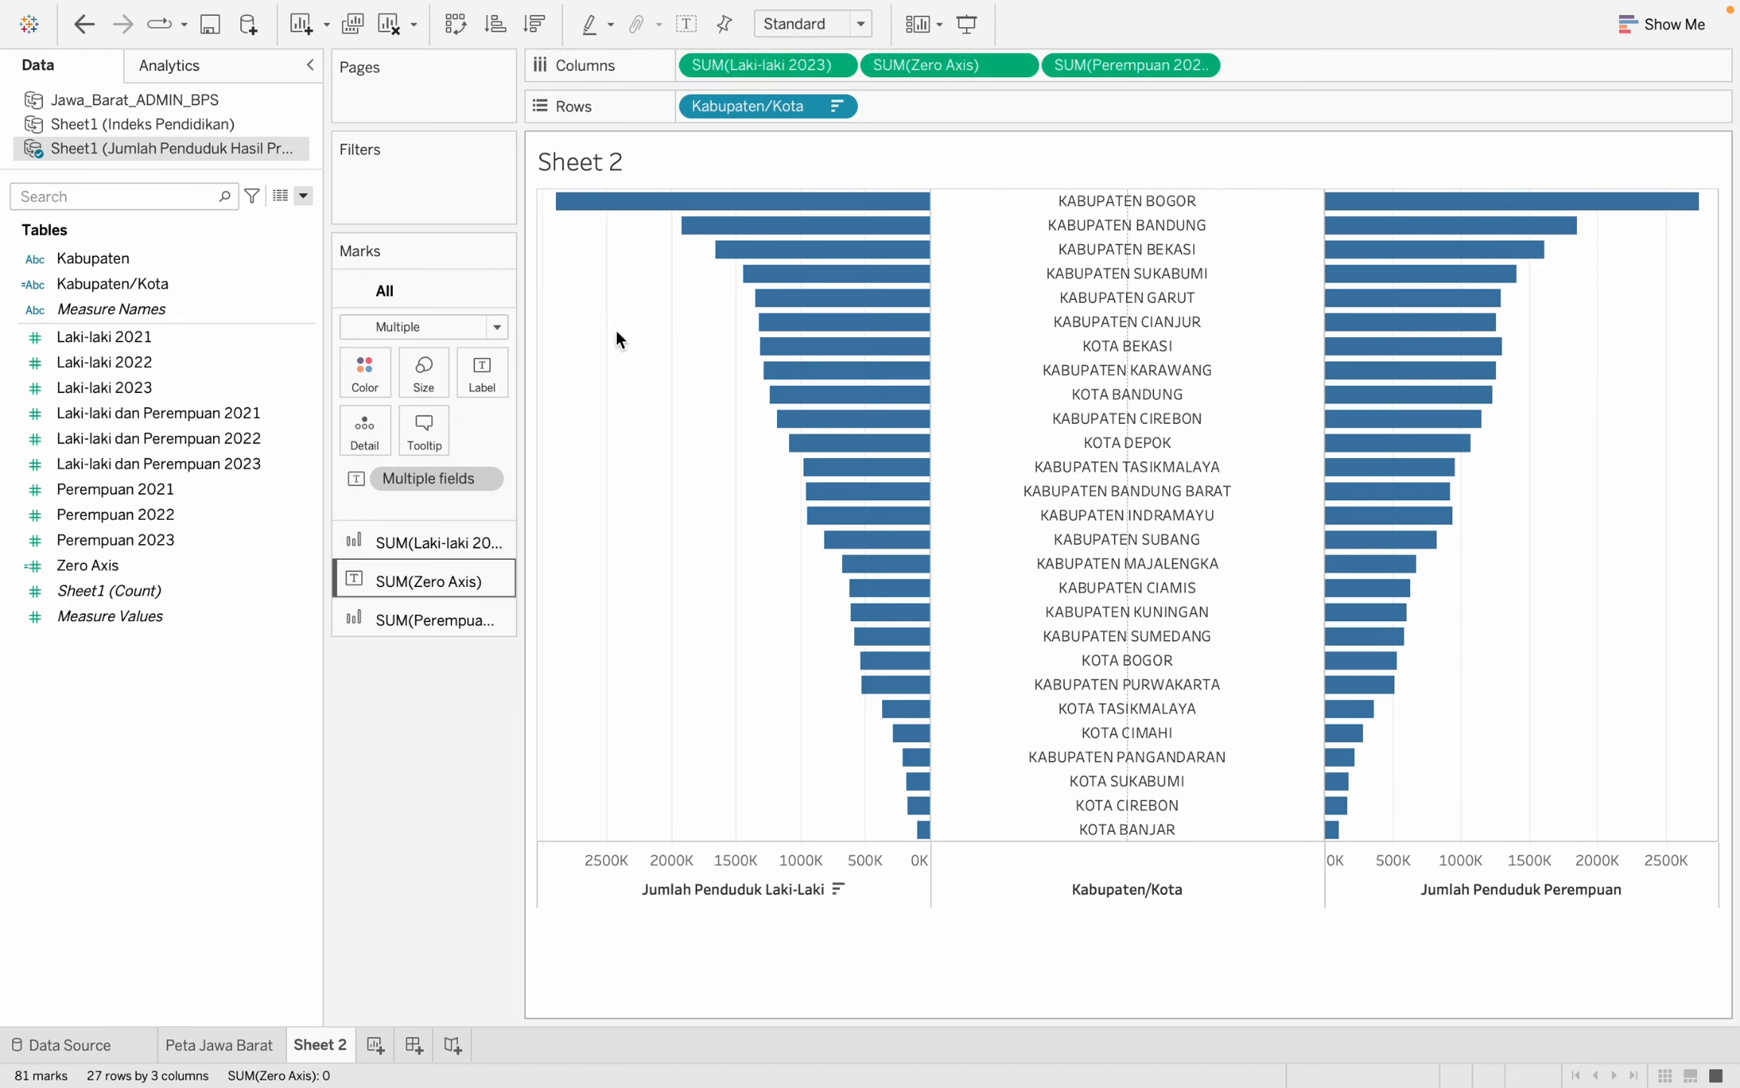
Format the numbers on the Jumlah Penduduk Laki-Laki axis as Number (Standard).
right_click(587, 871)
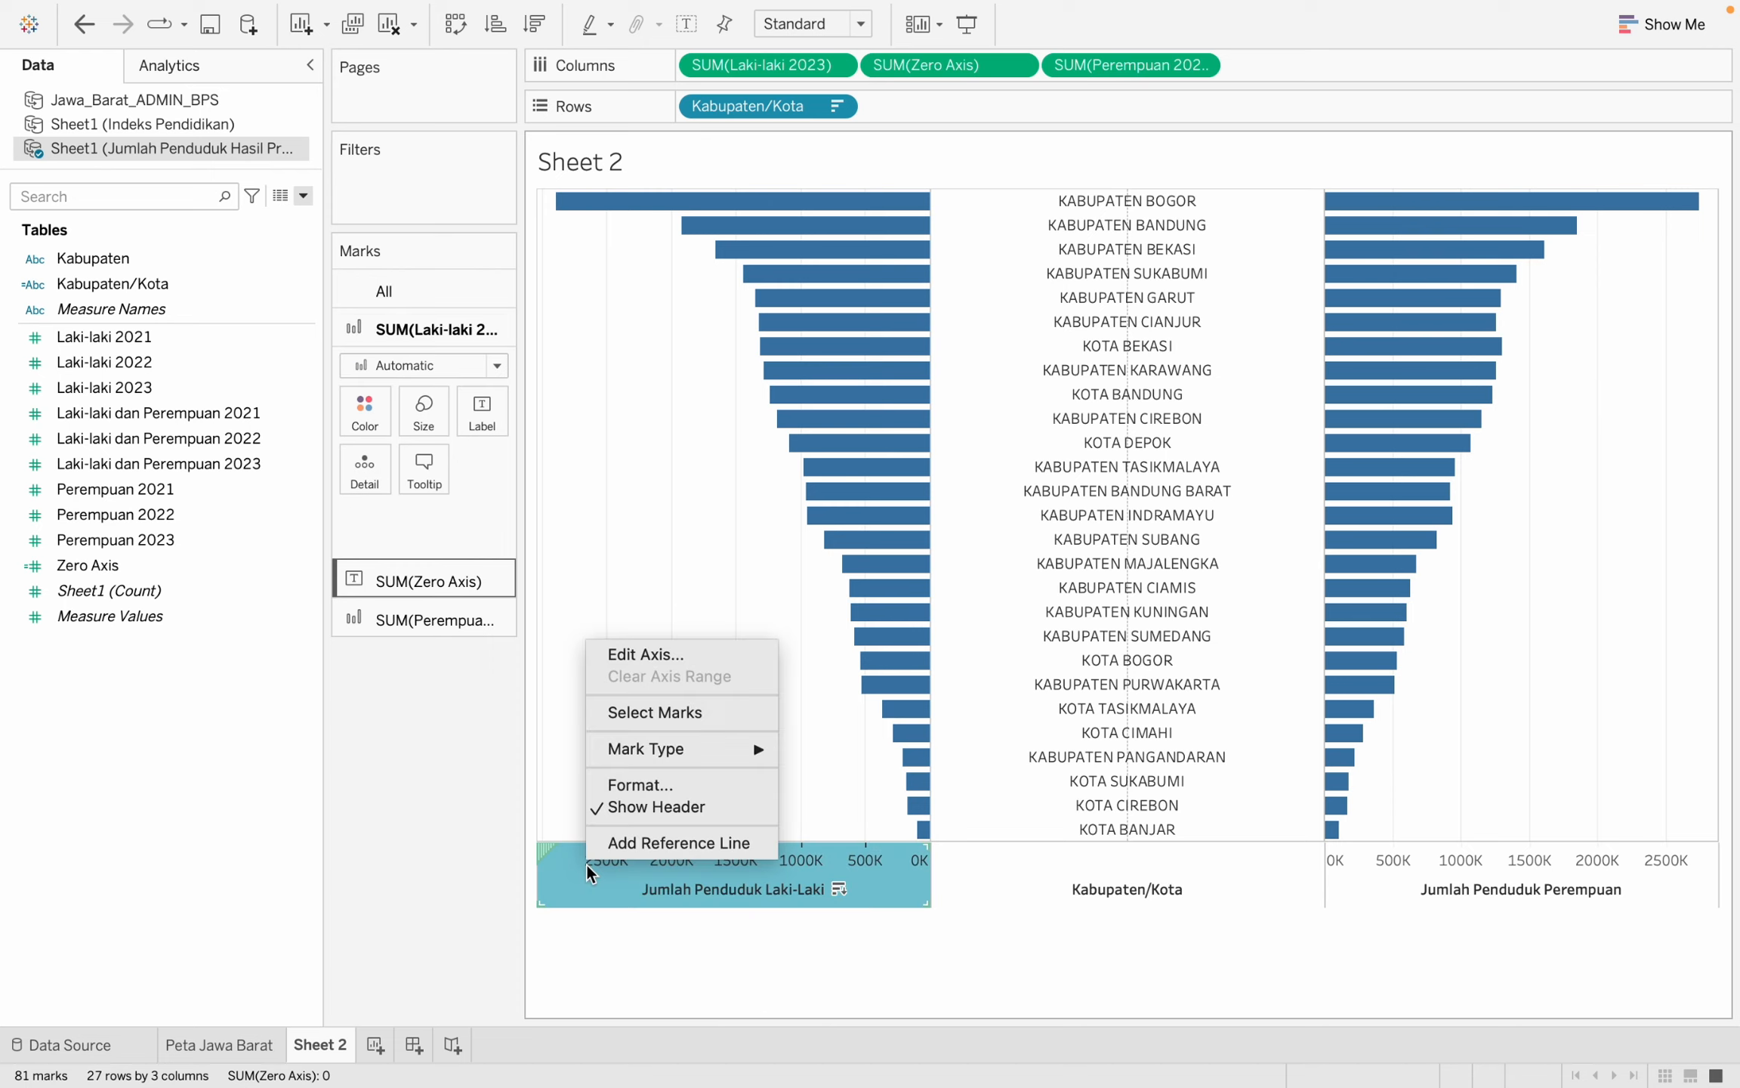
click(612, 787)
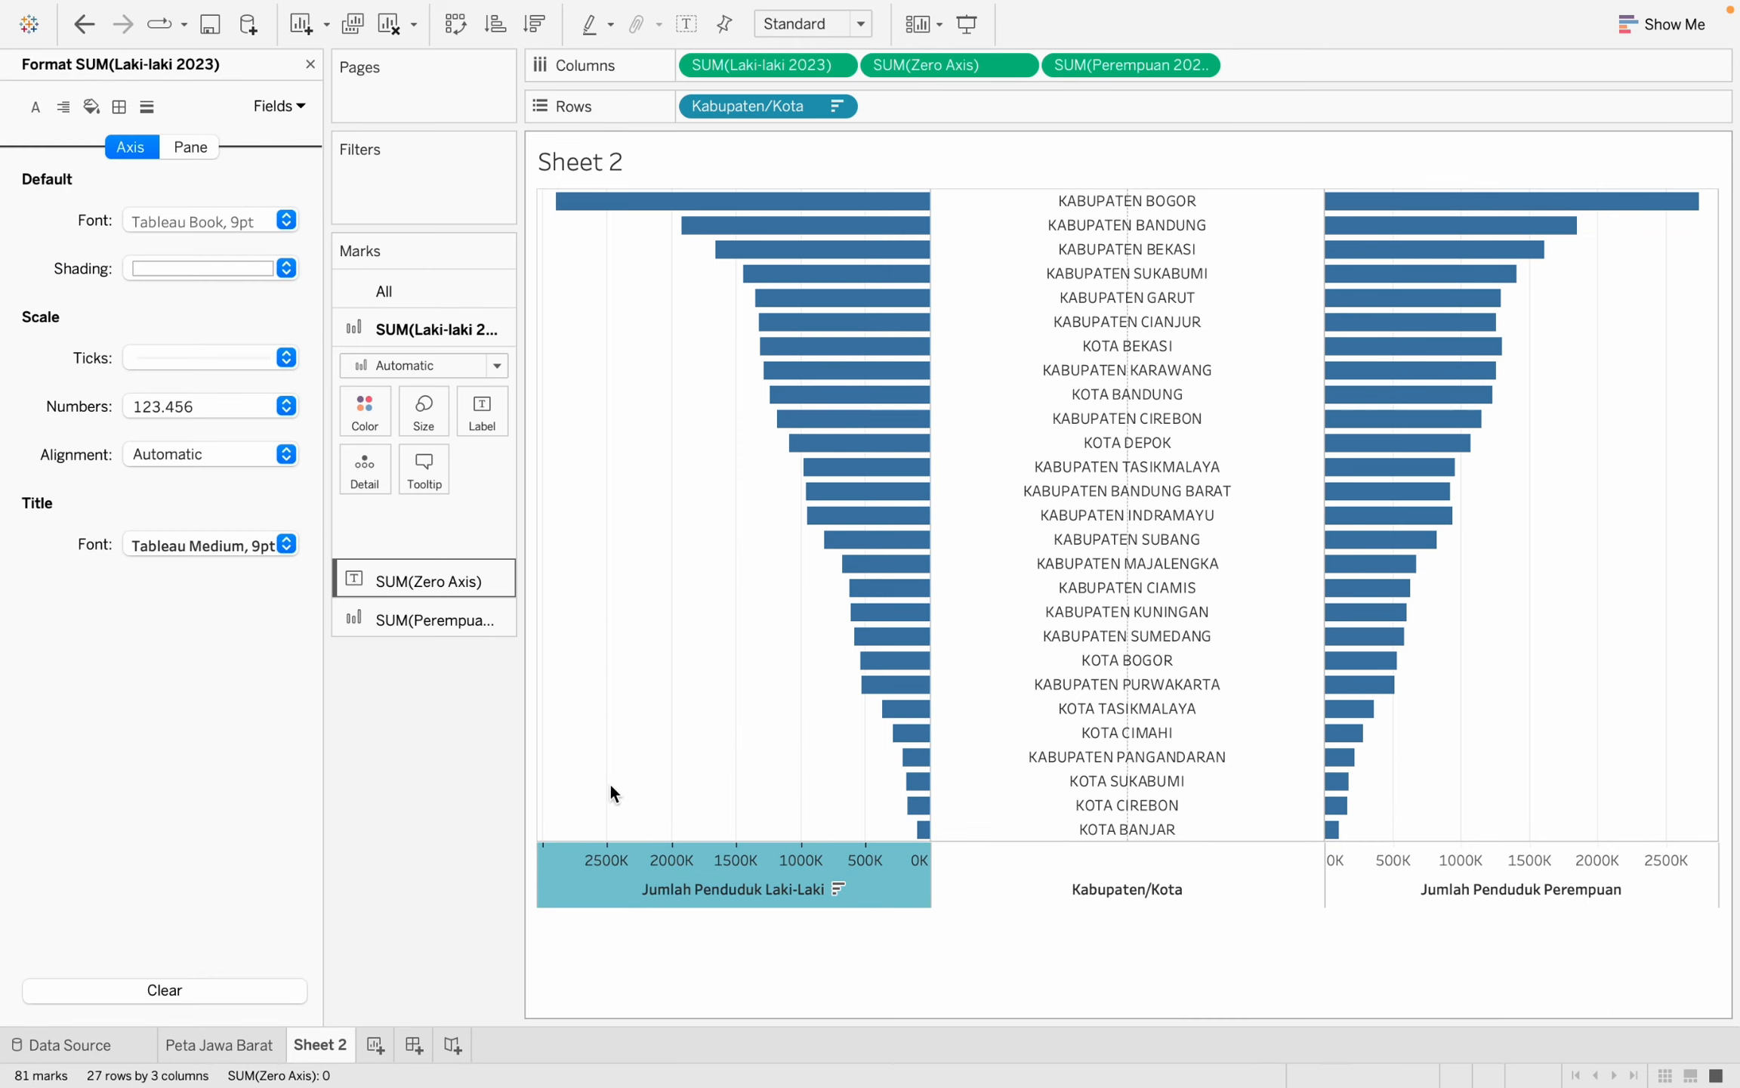
click(284, 406)
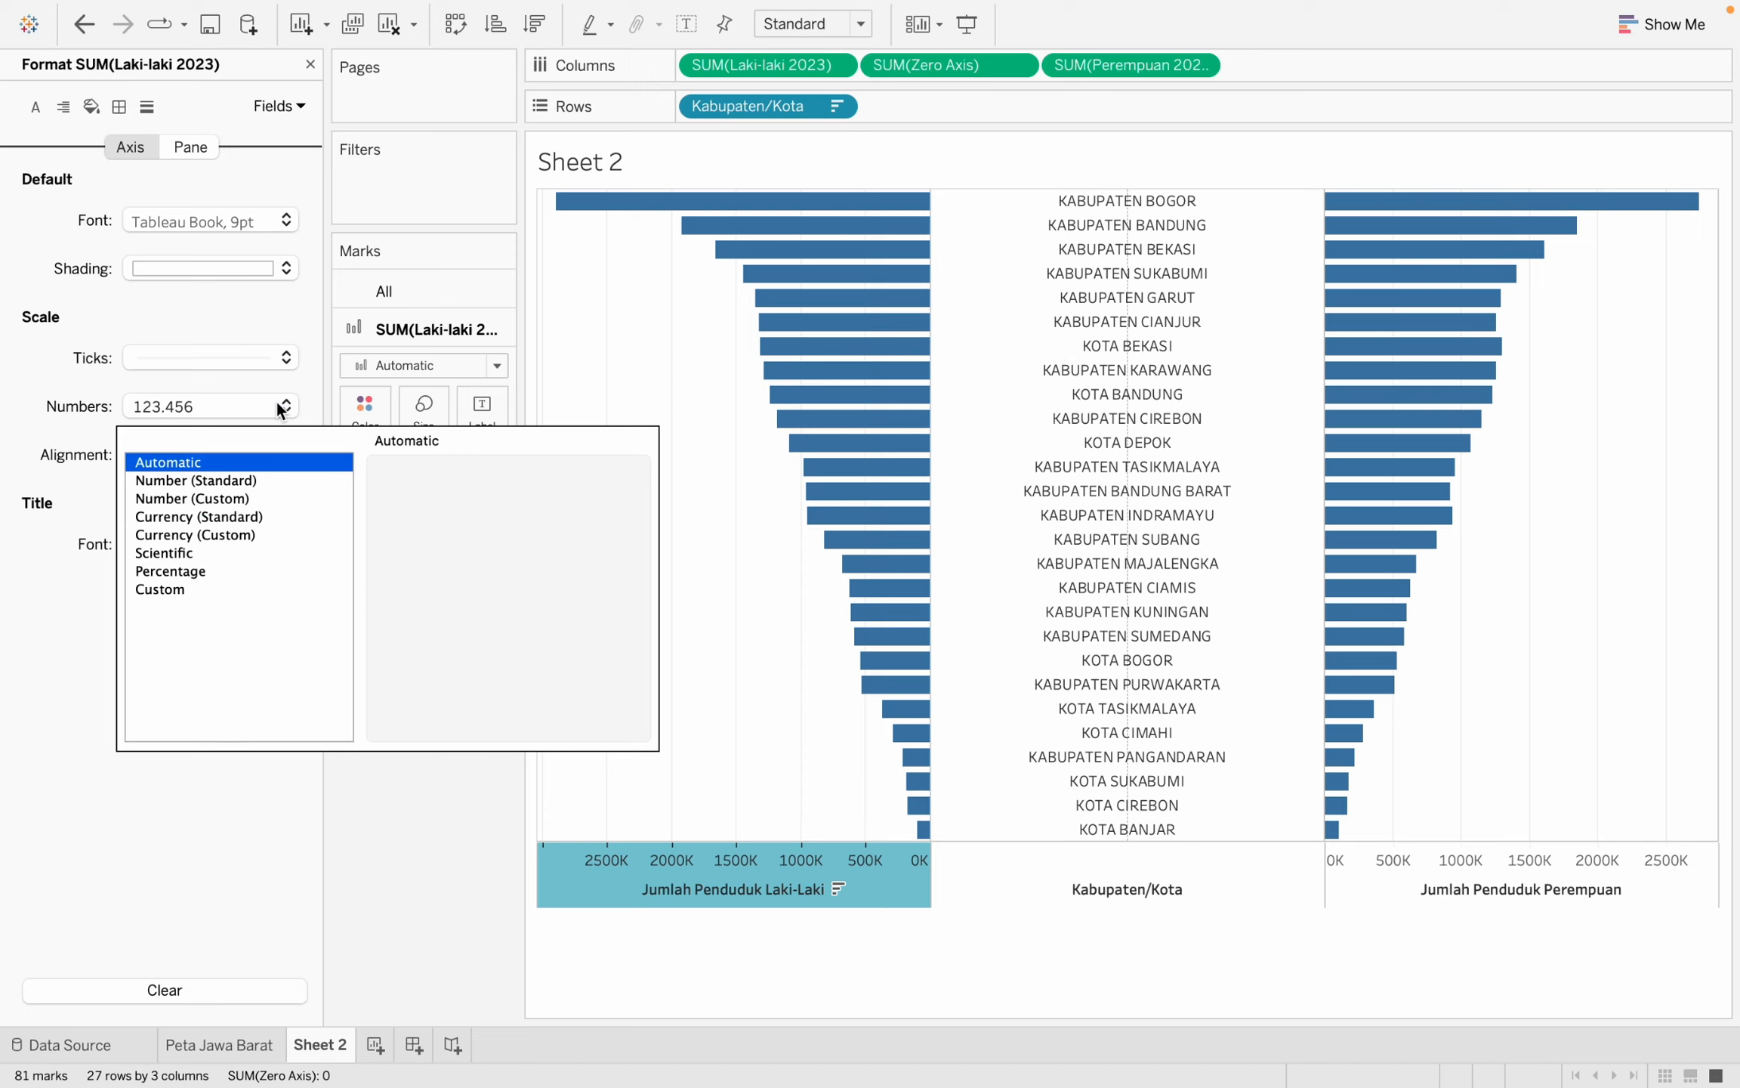
click(239, 484)
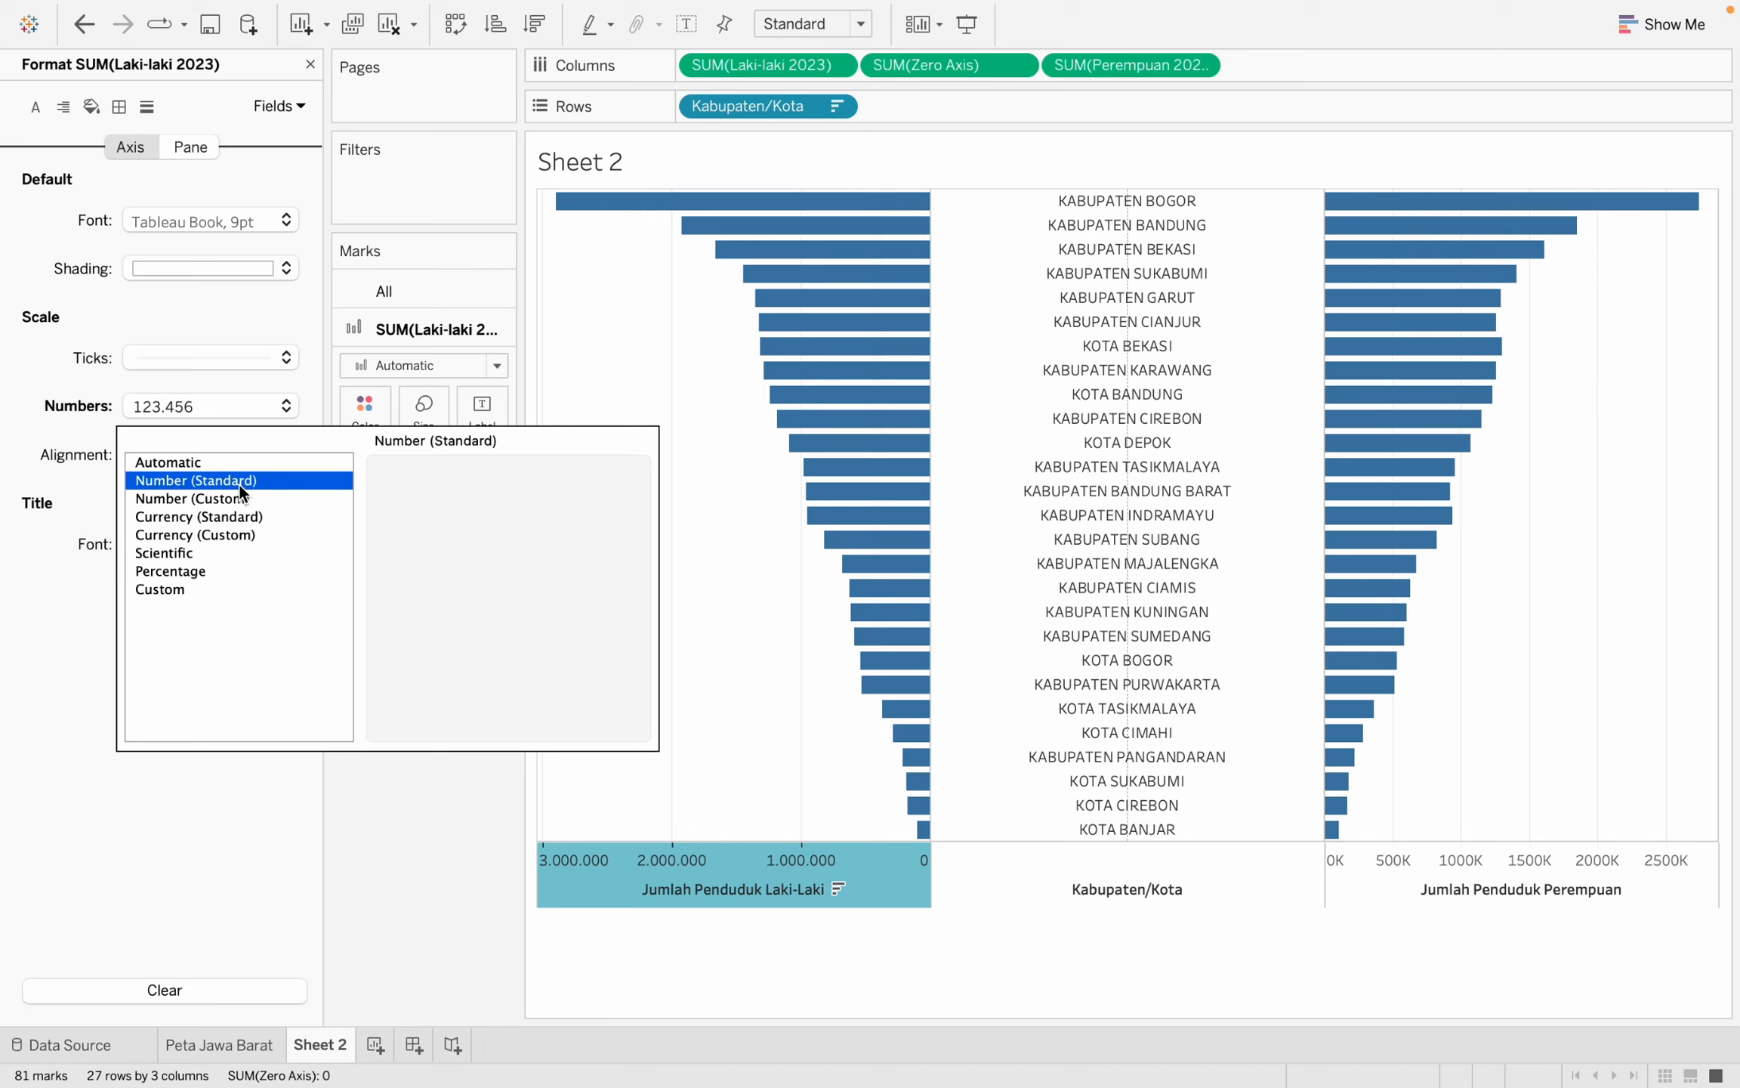
click(188, 813)
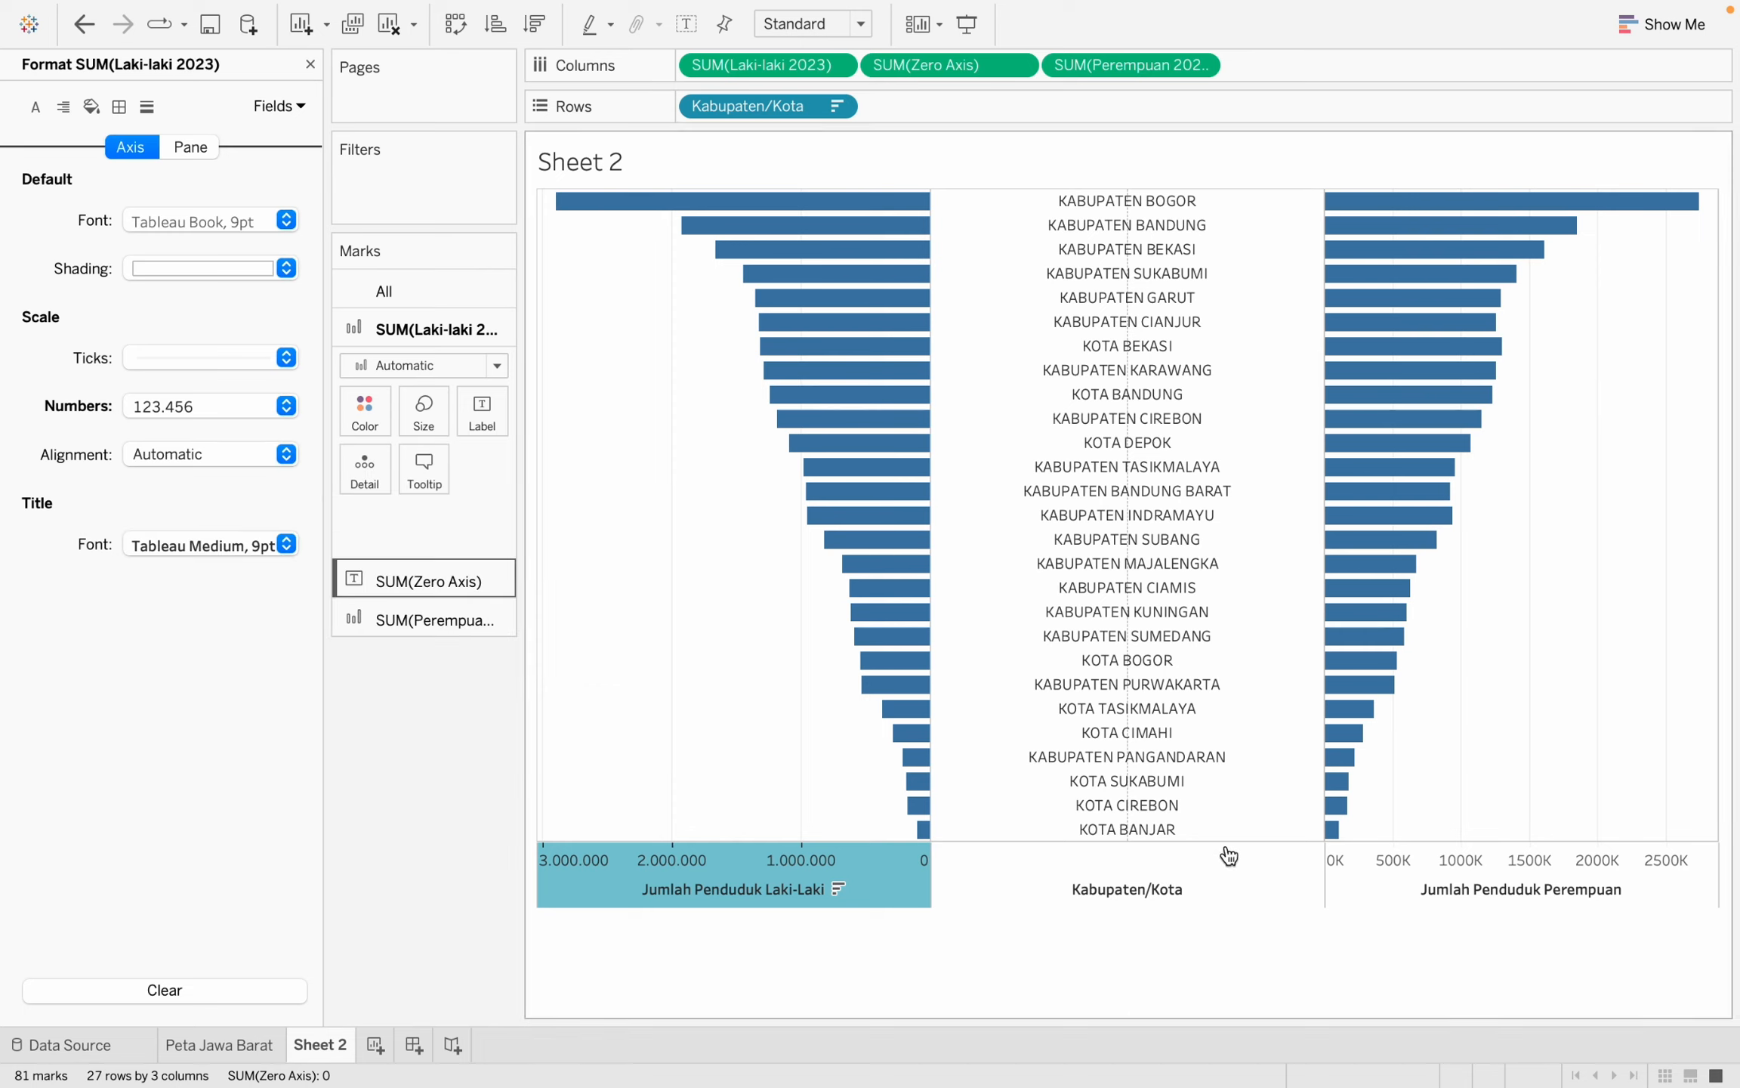
Format the numbers on the Jumlah Penduduk Perempuan axis as Number (Standard).
right_click(1358, 896)
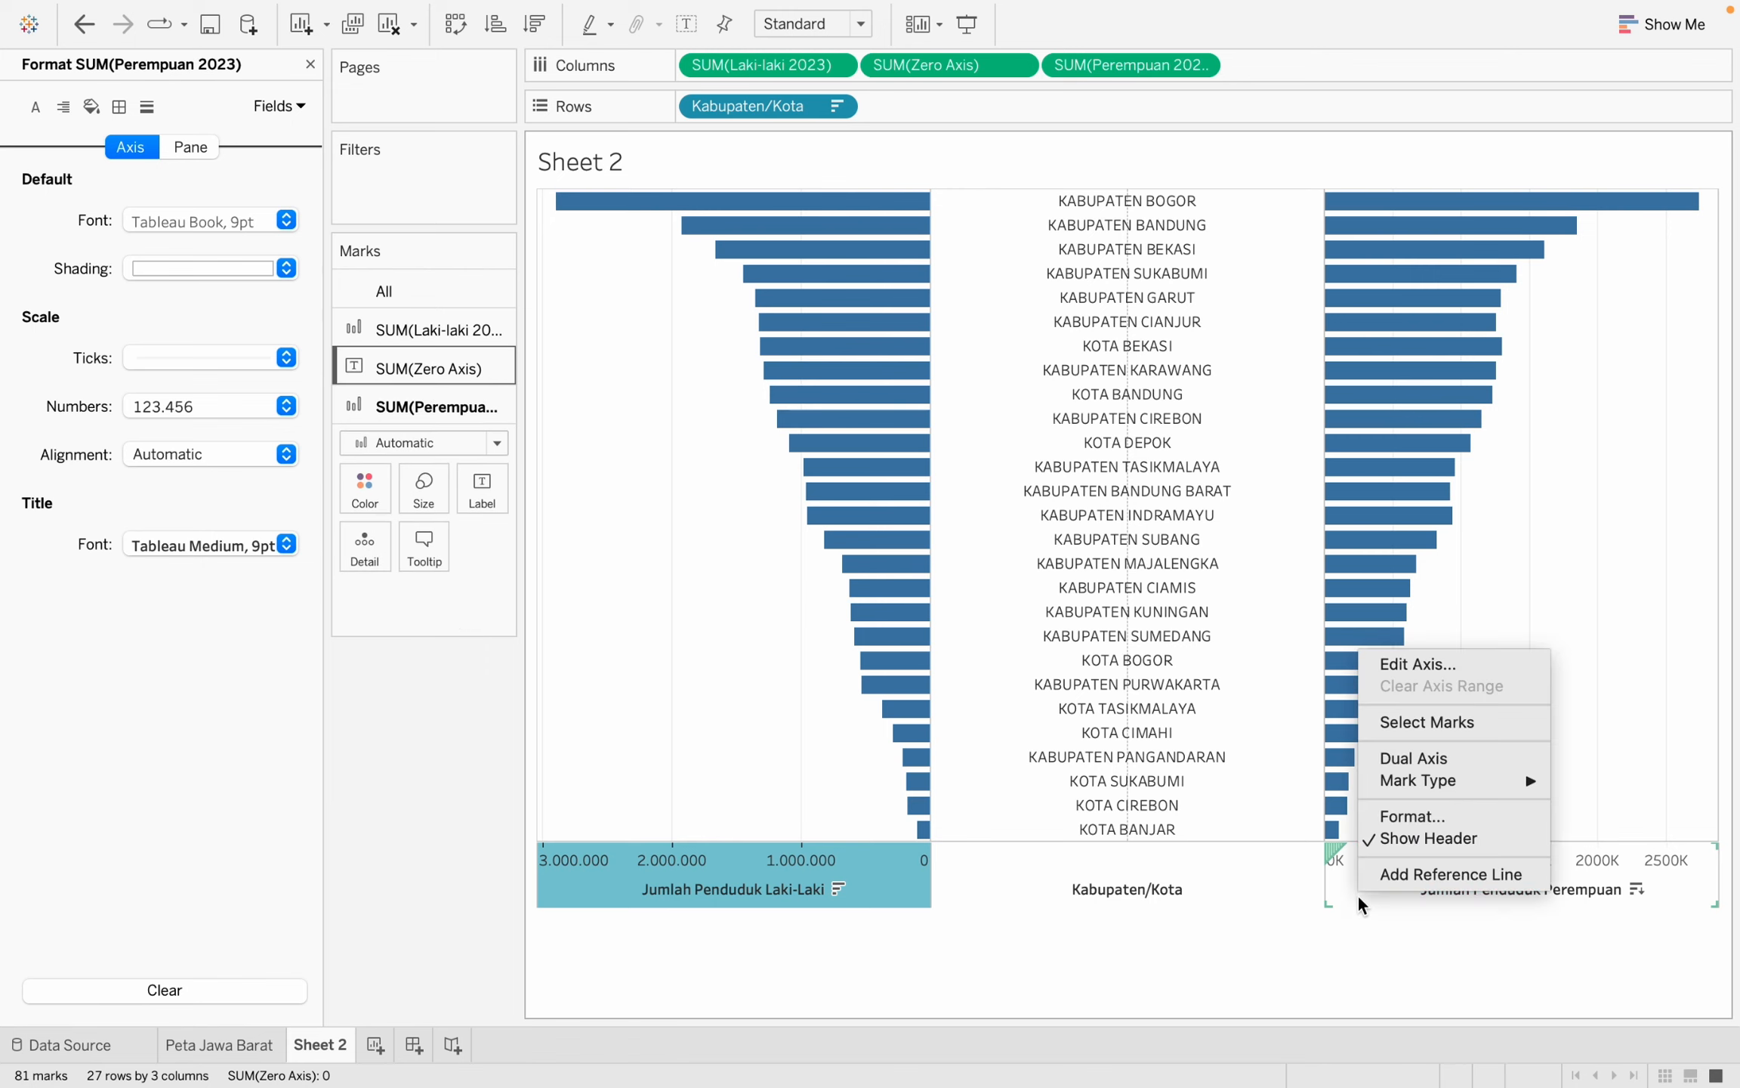
click(1399, 818)
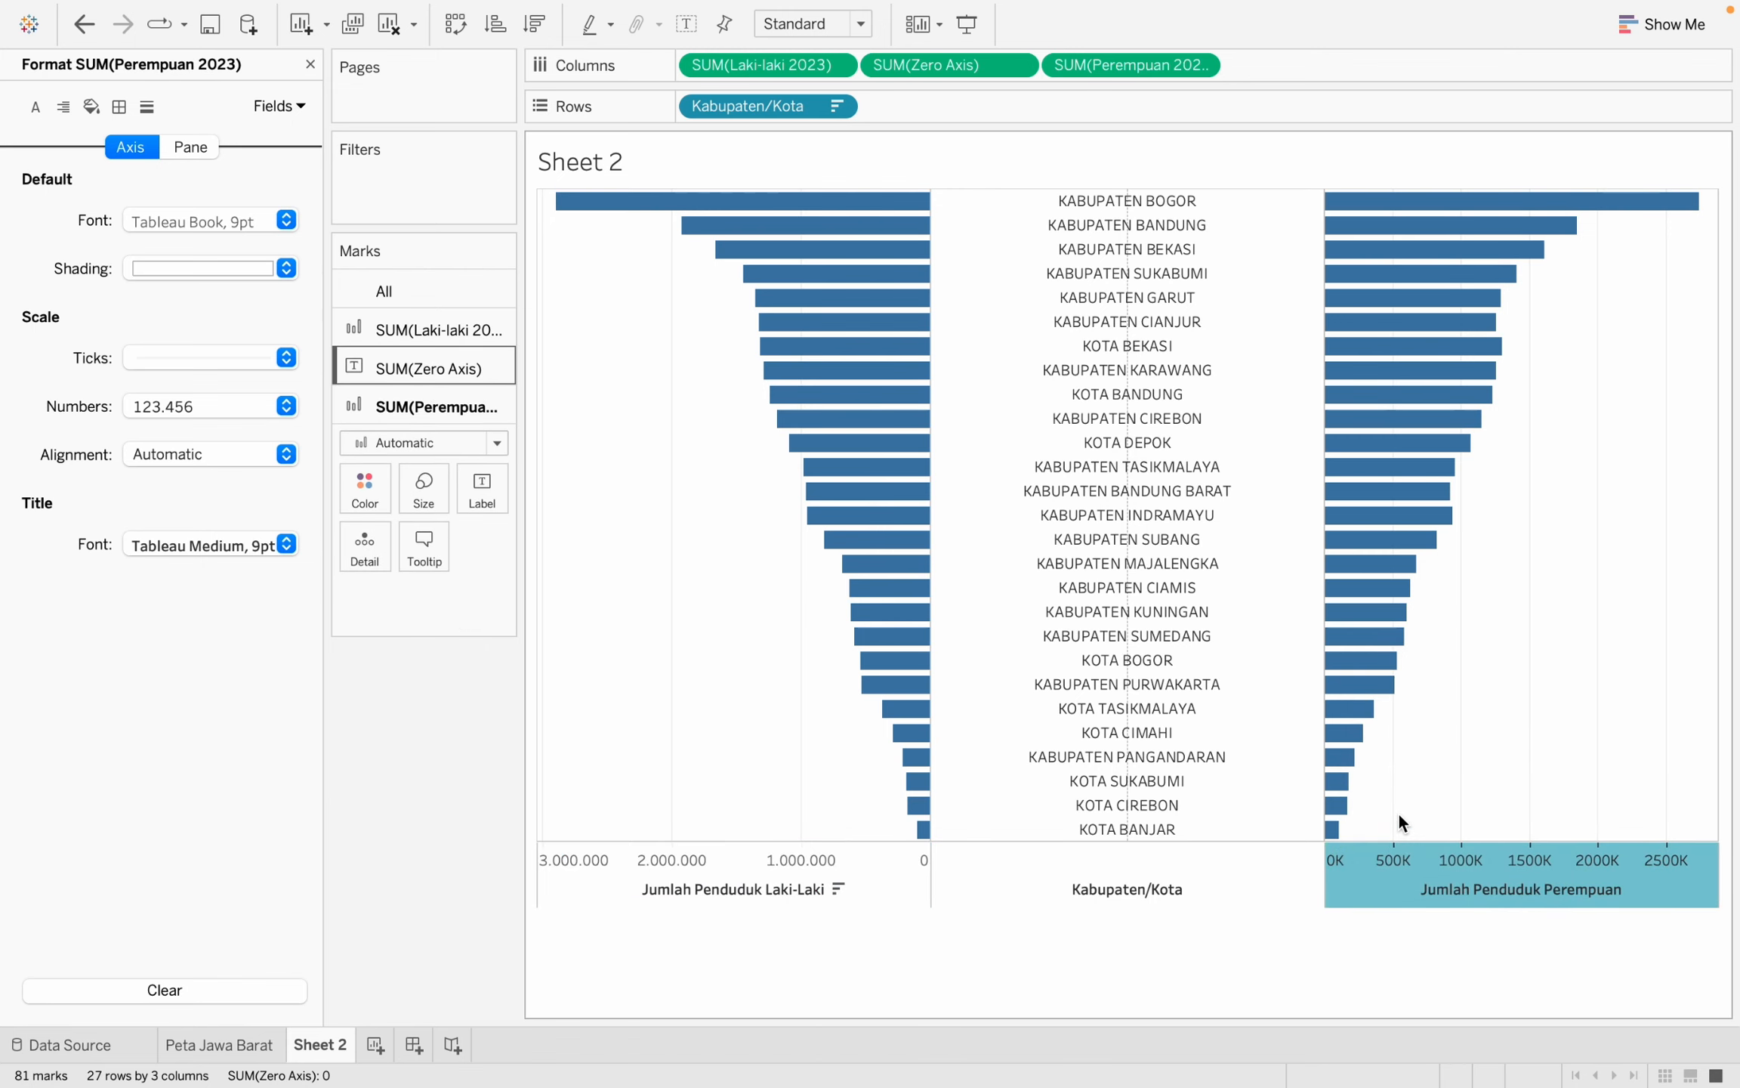
click(272, 107)
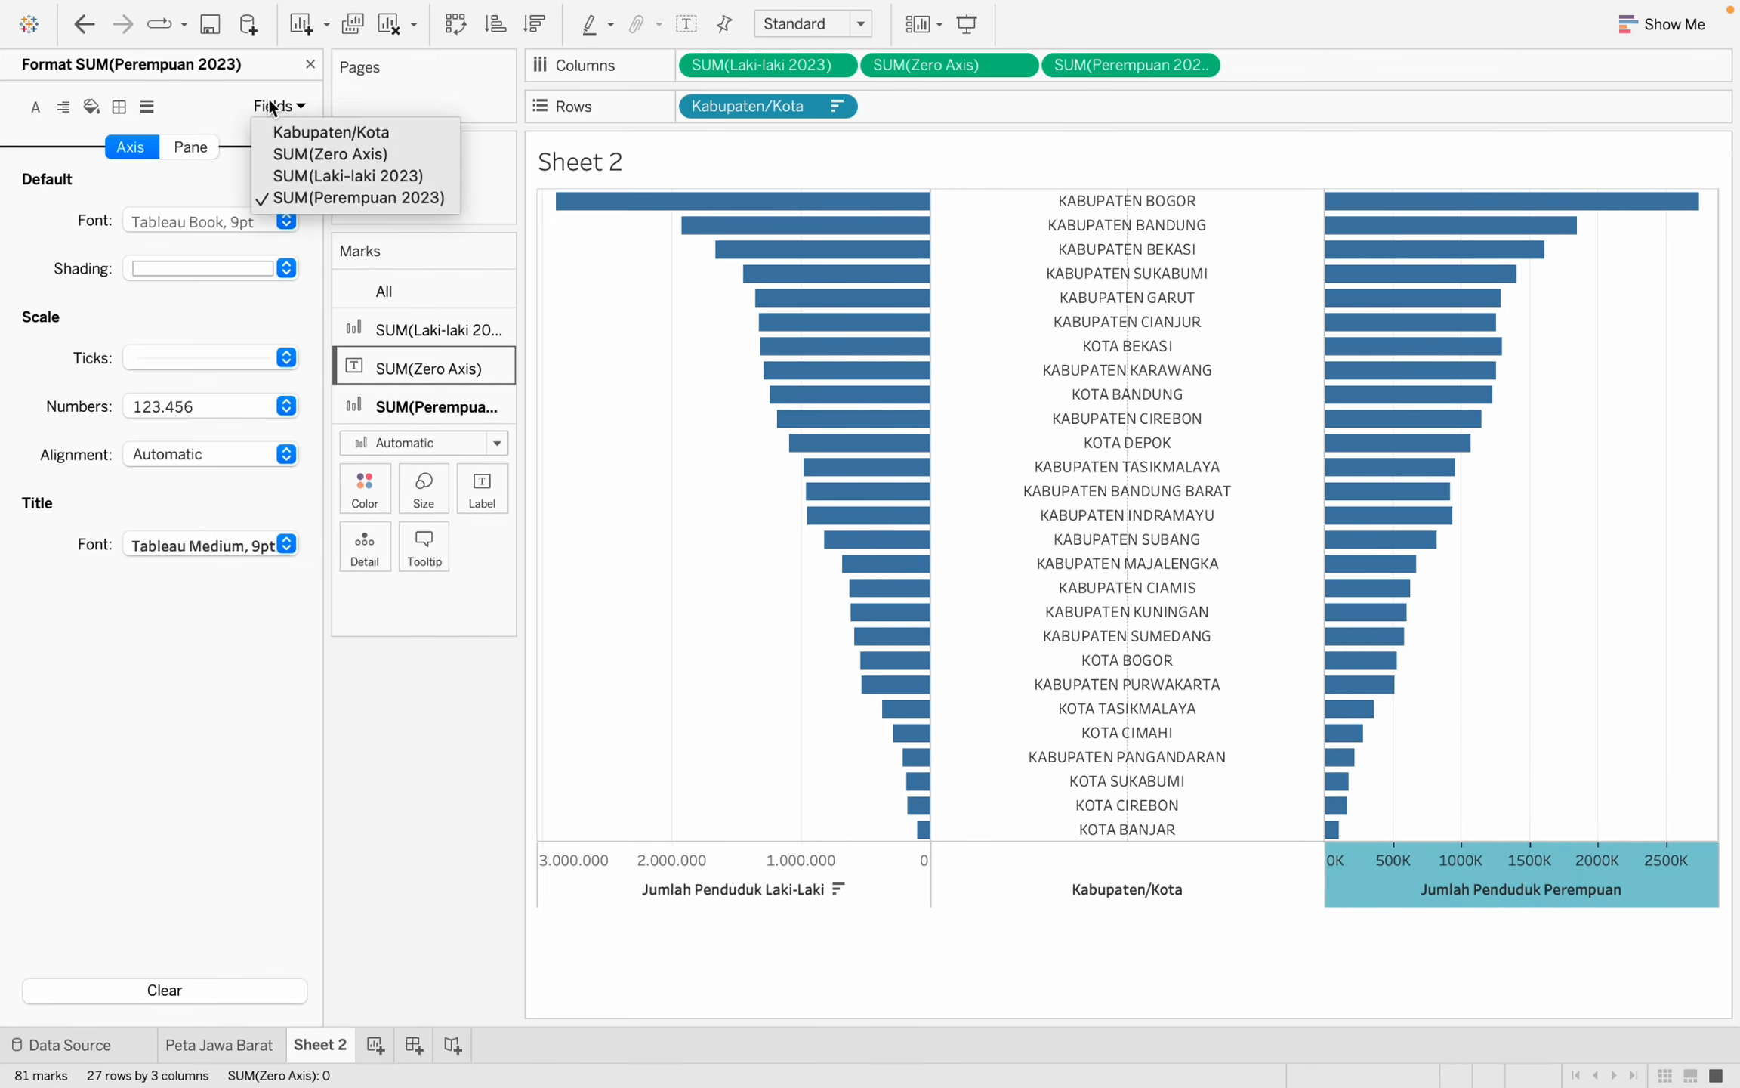
click(207, 400)
click(208, 402)
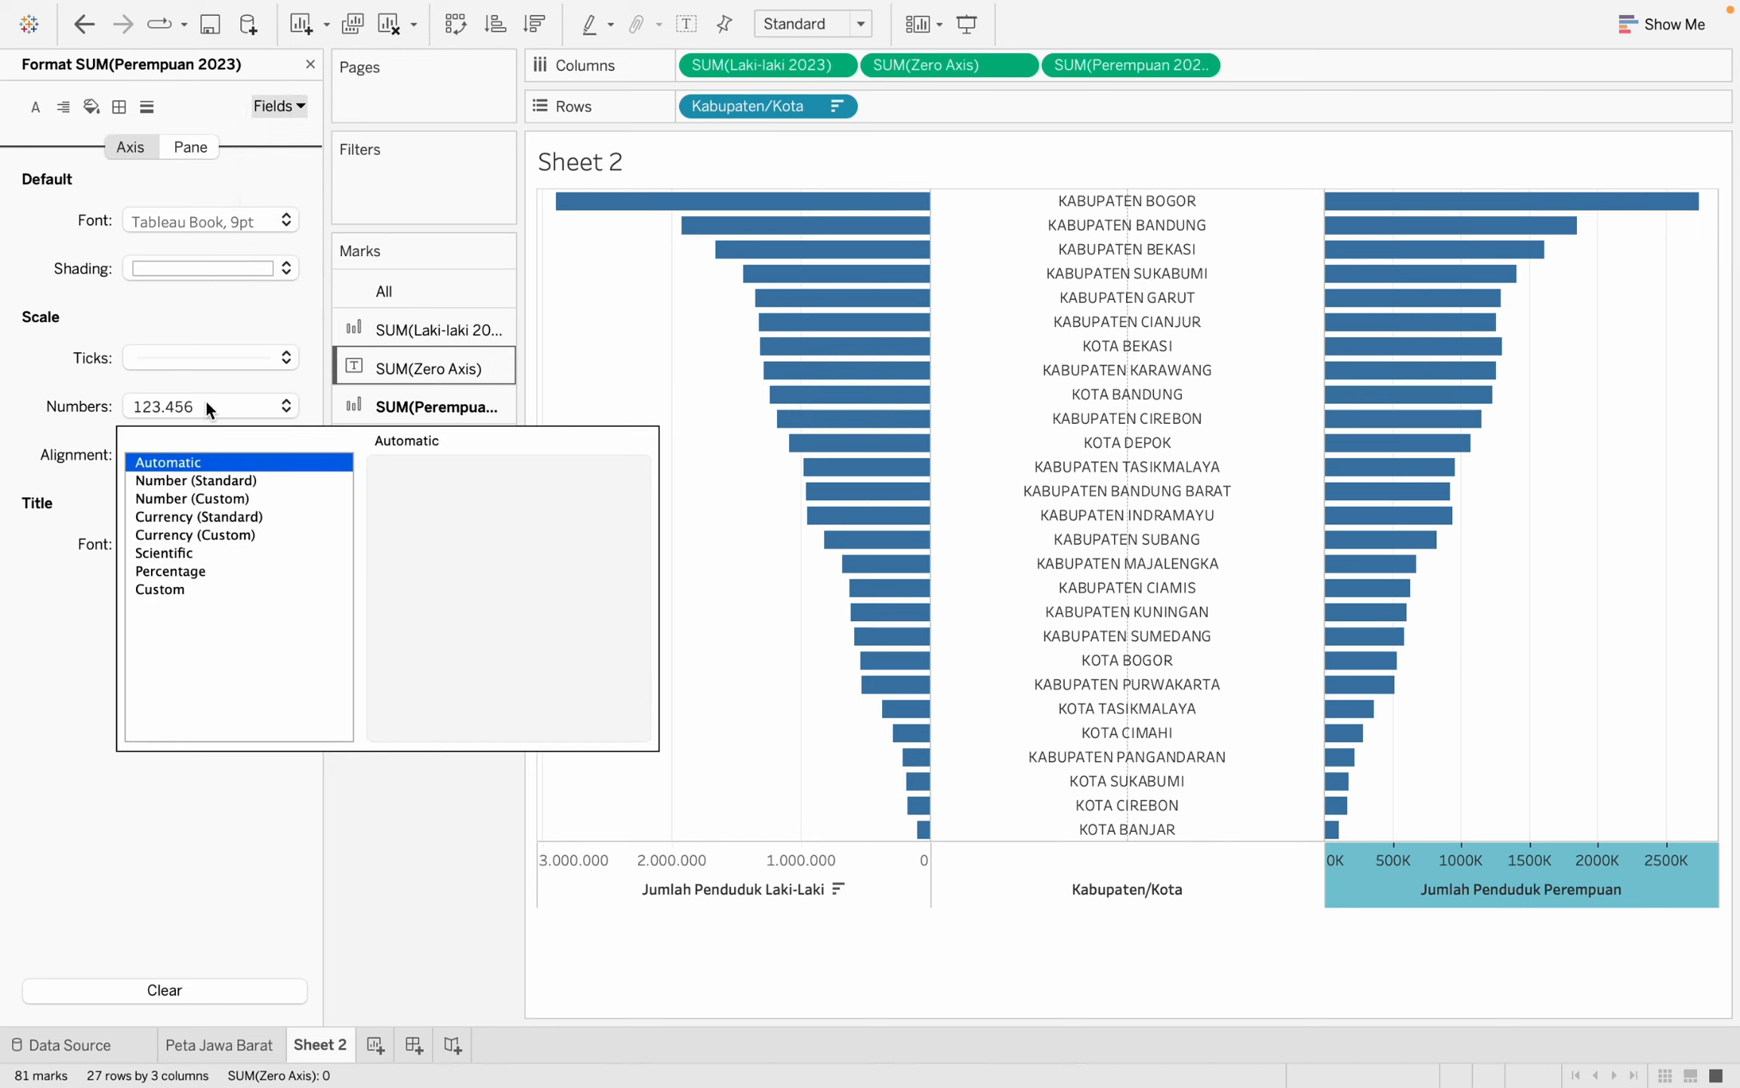
click(224, 484)
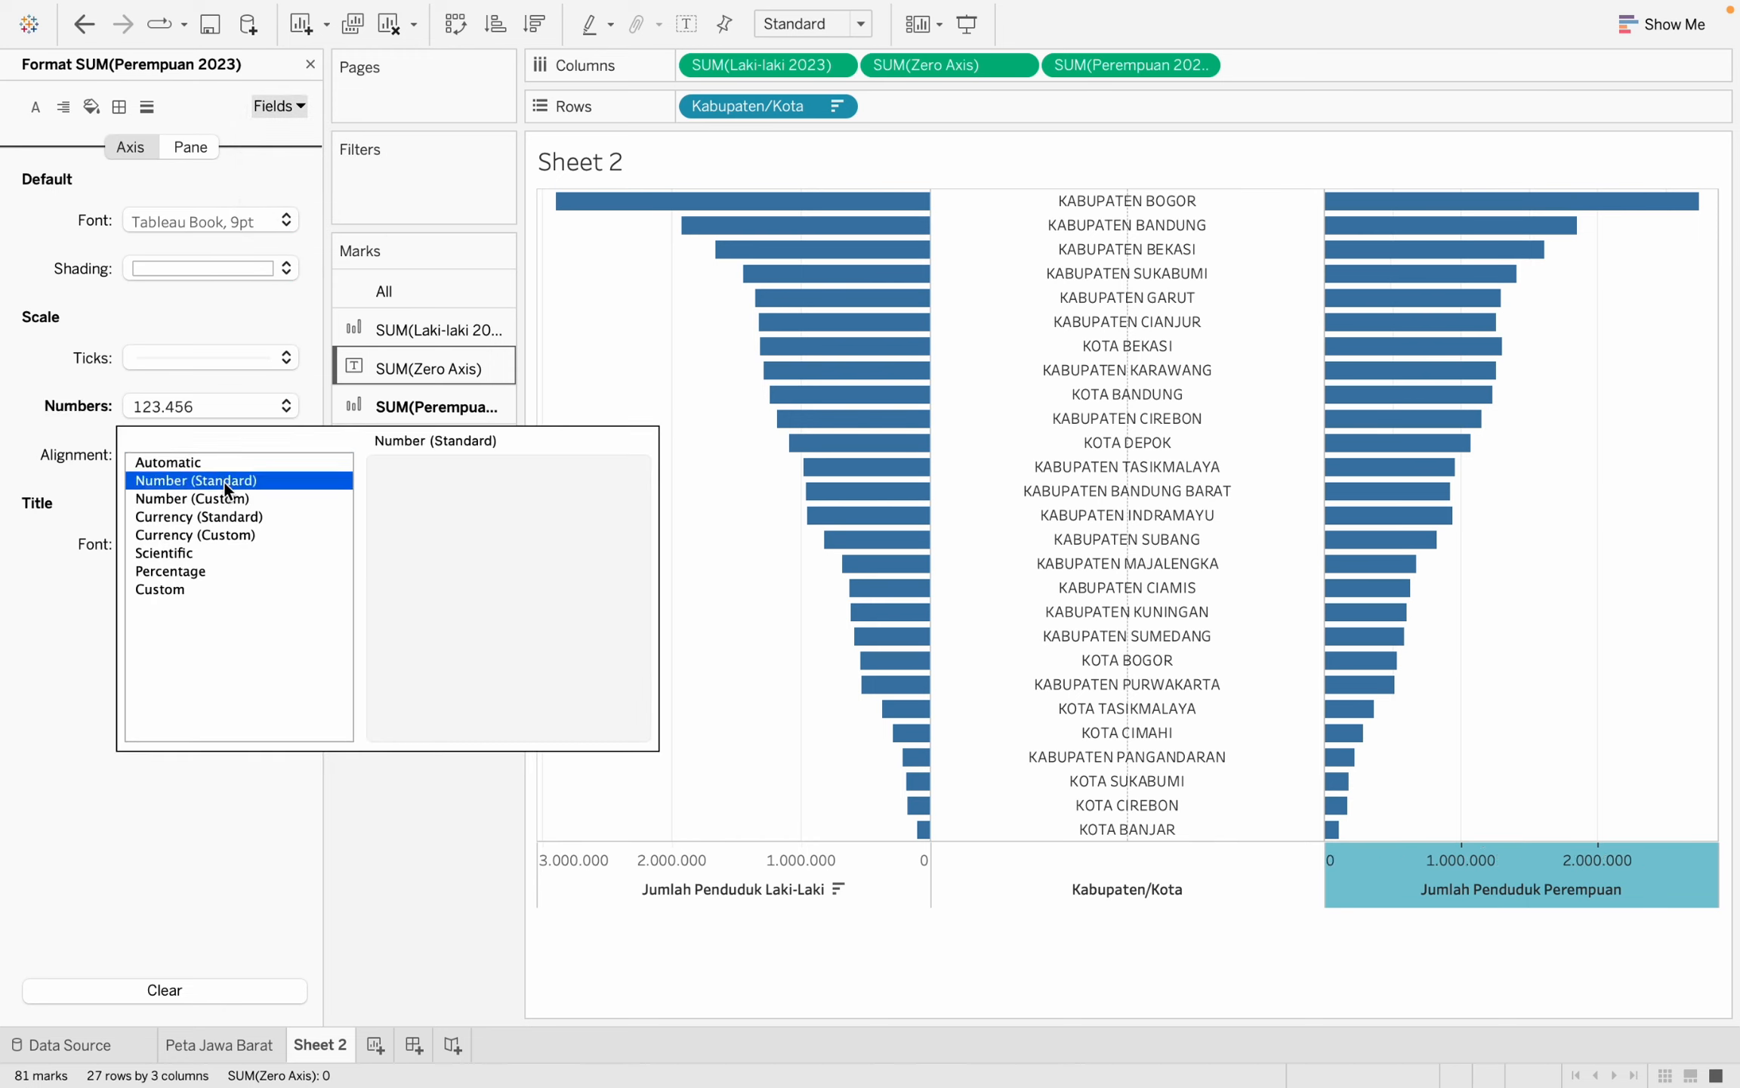
click(217, 803)
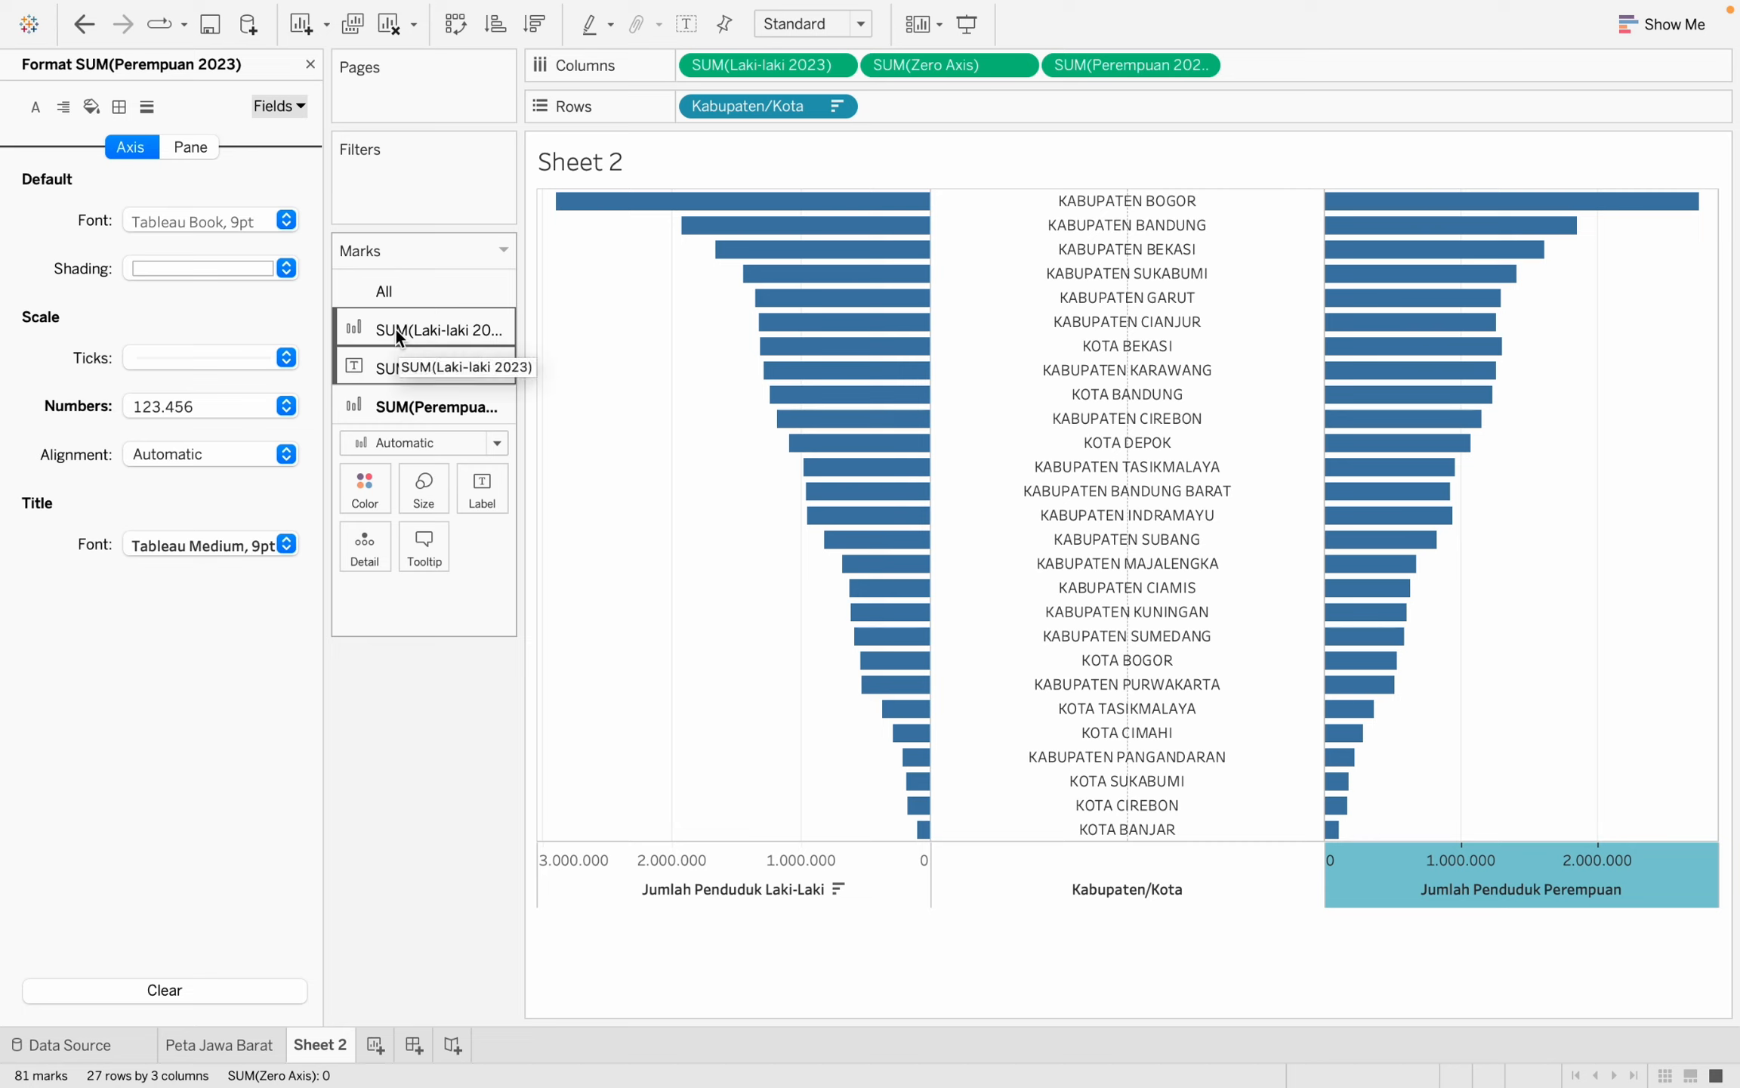
Try green and orange as the color for the bars of all measures at once.
click(398, 291)
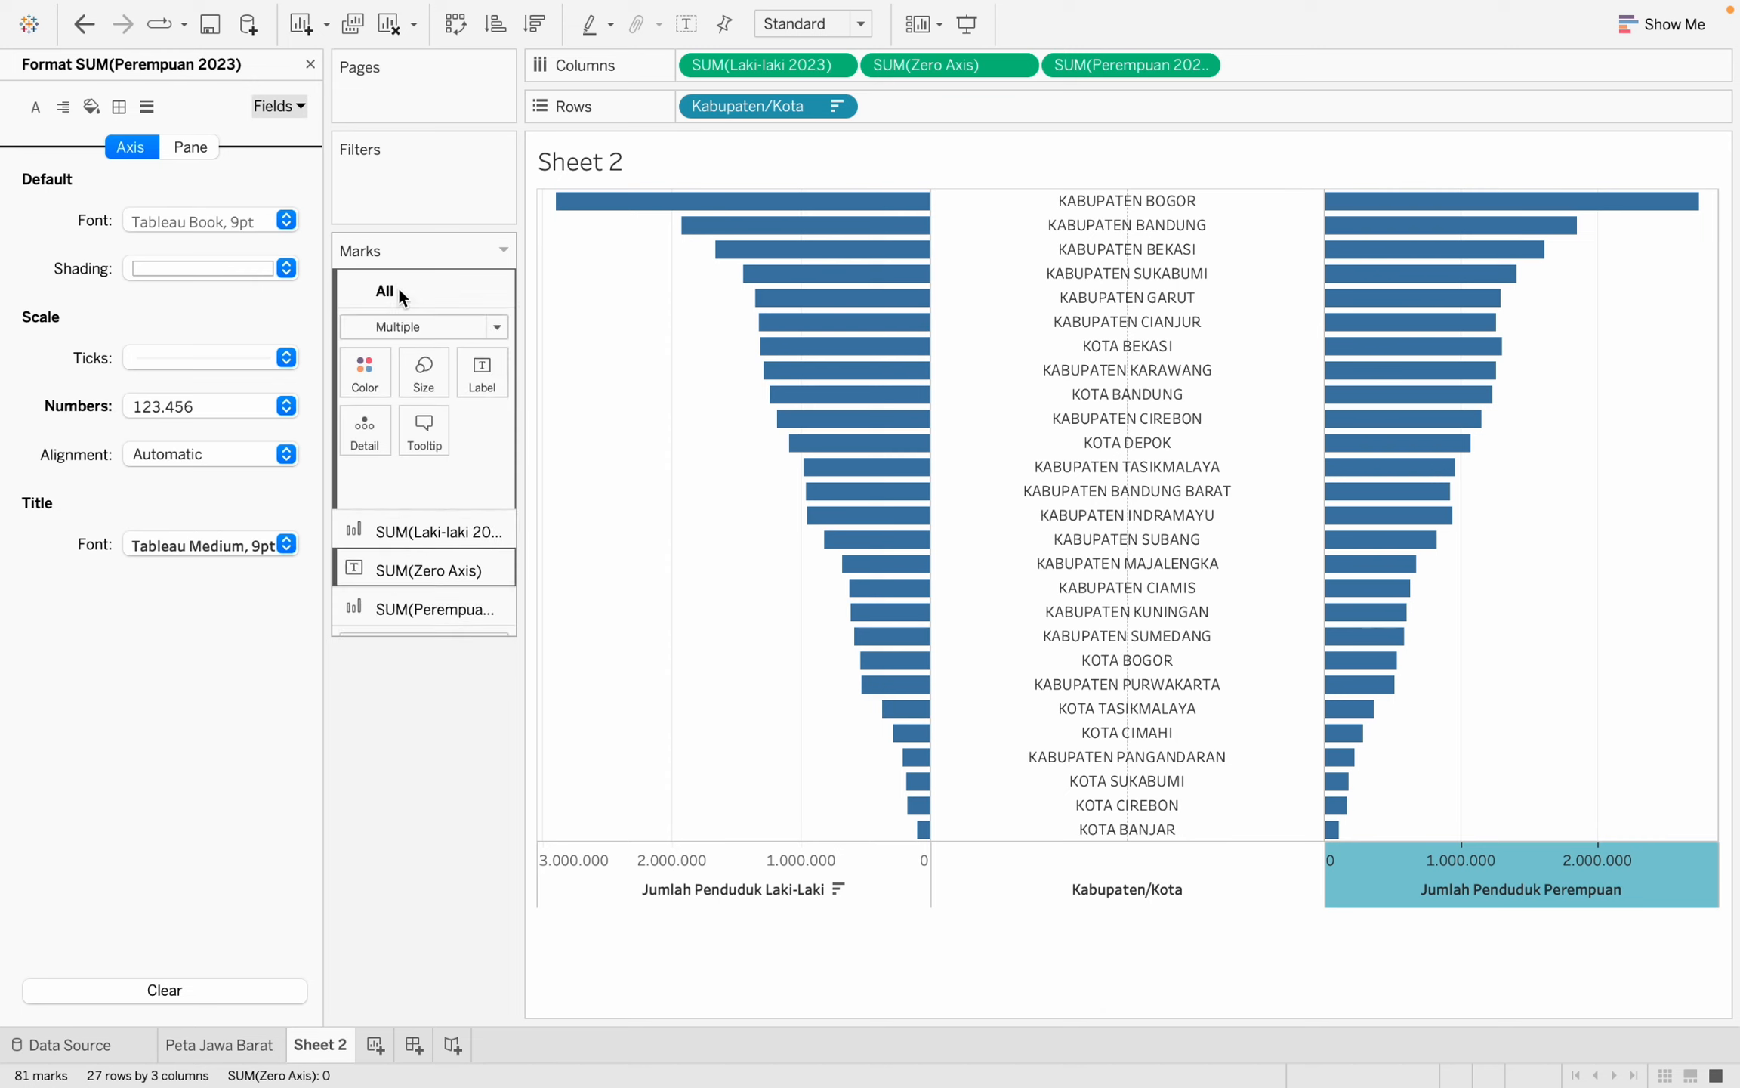
click(376, 370)
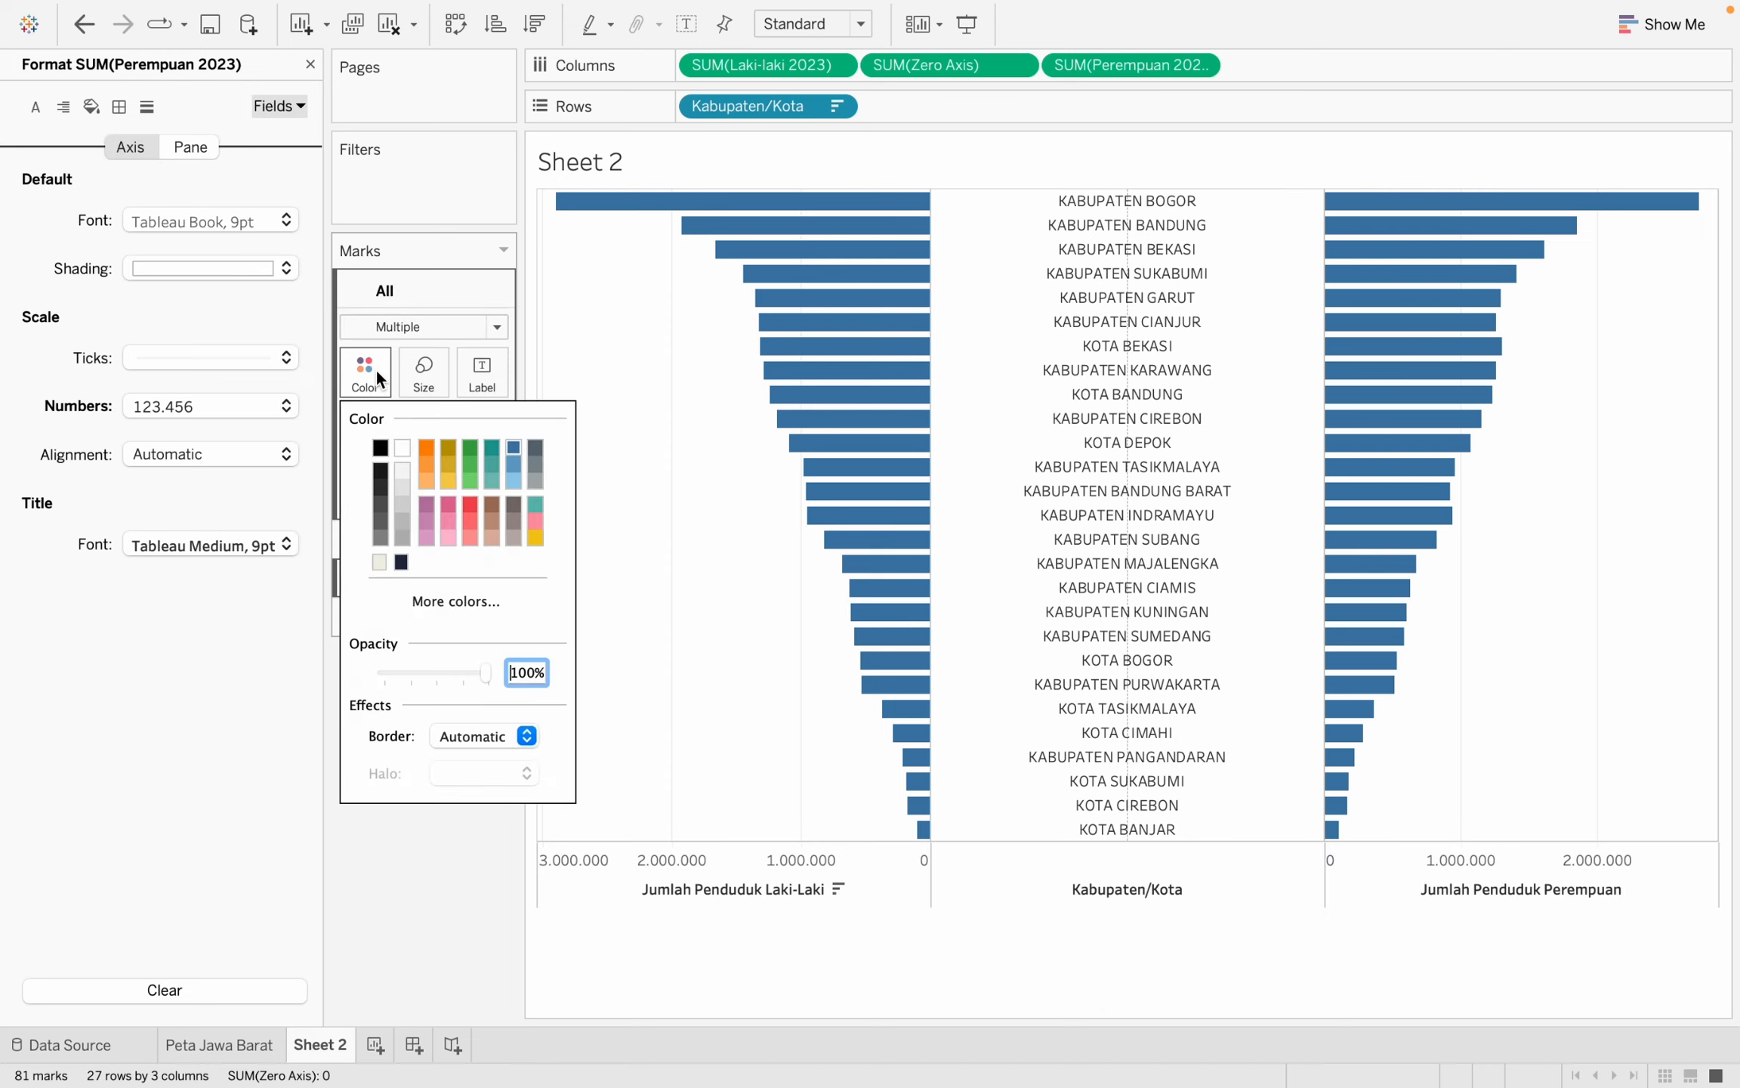
click(469, 465)
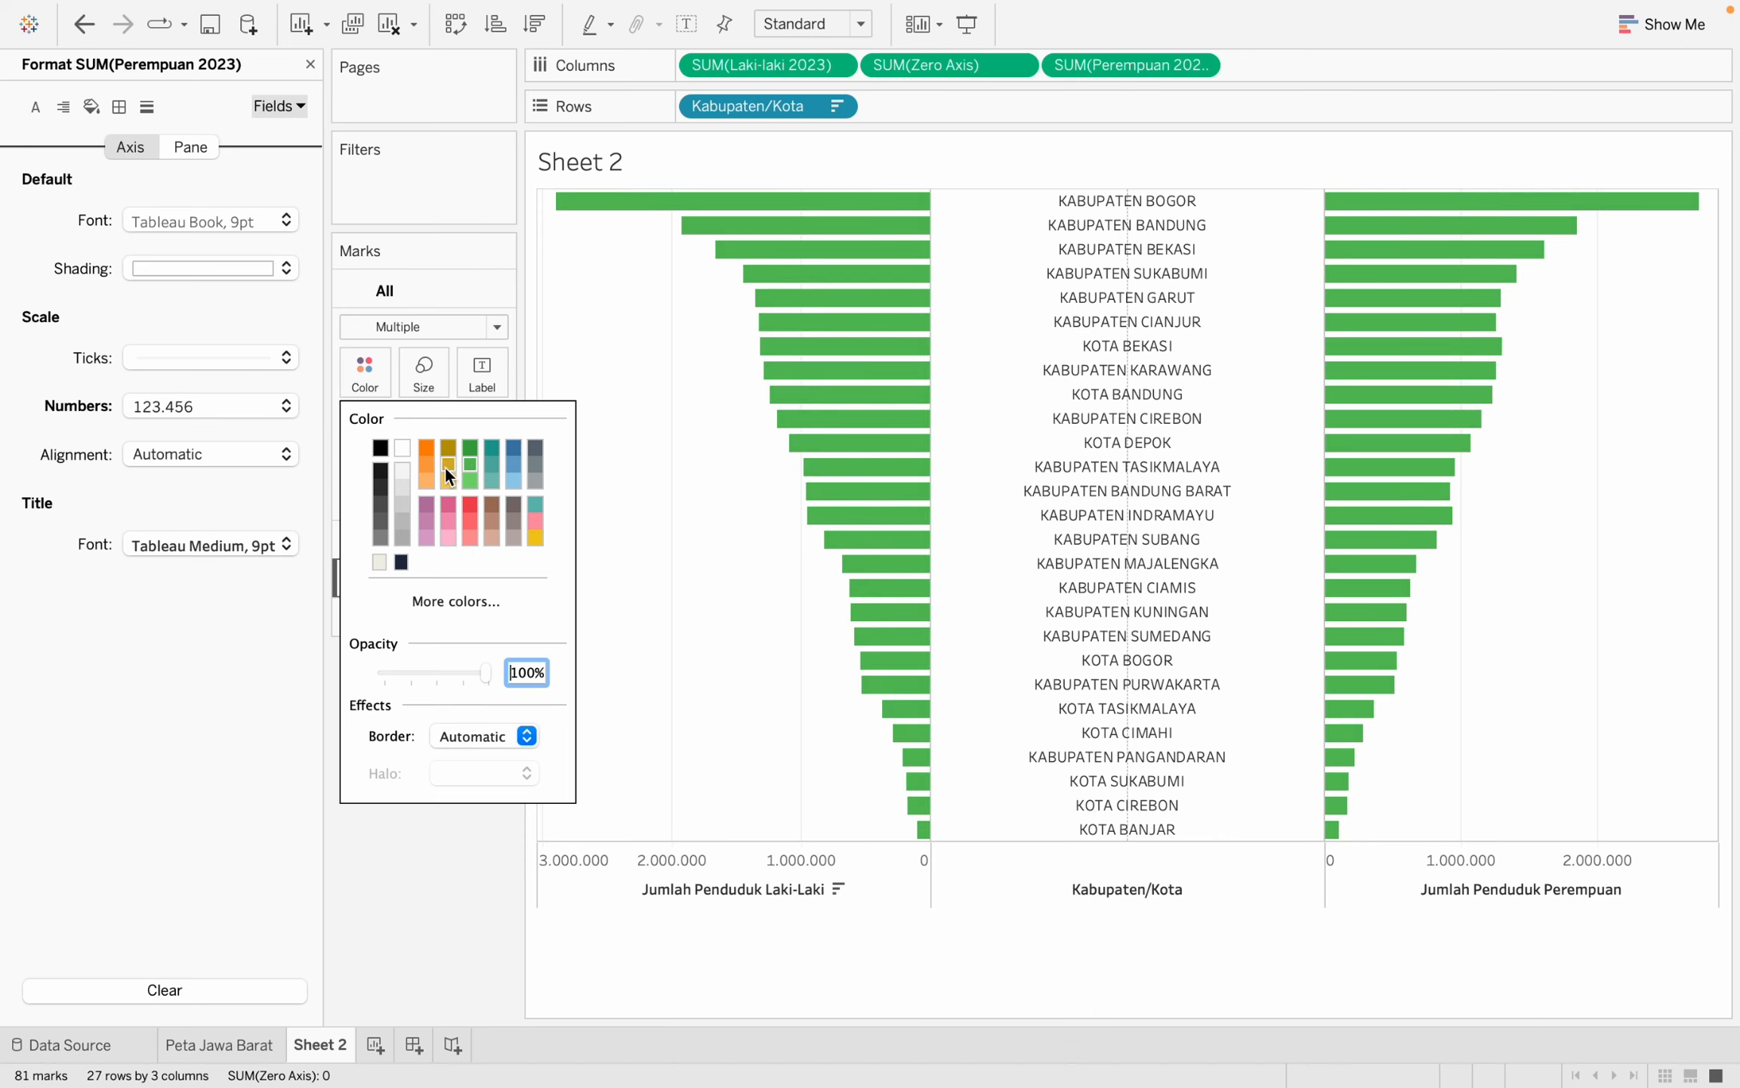
click(425, 463)
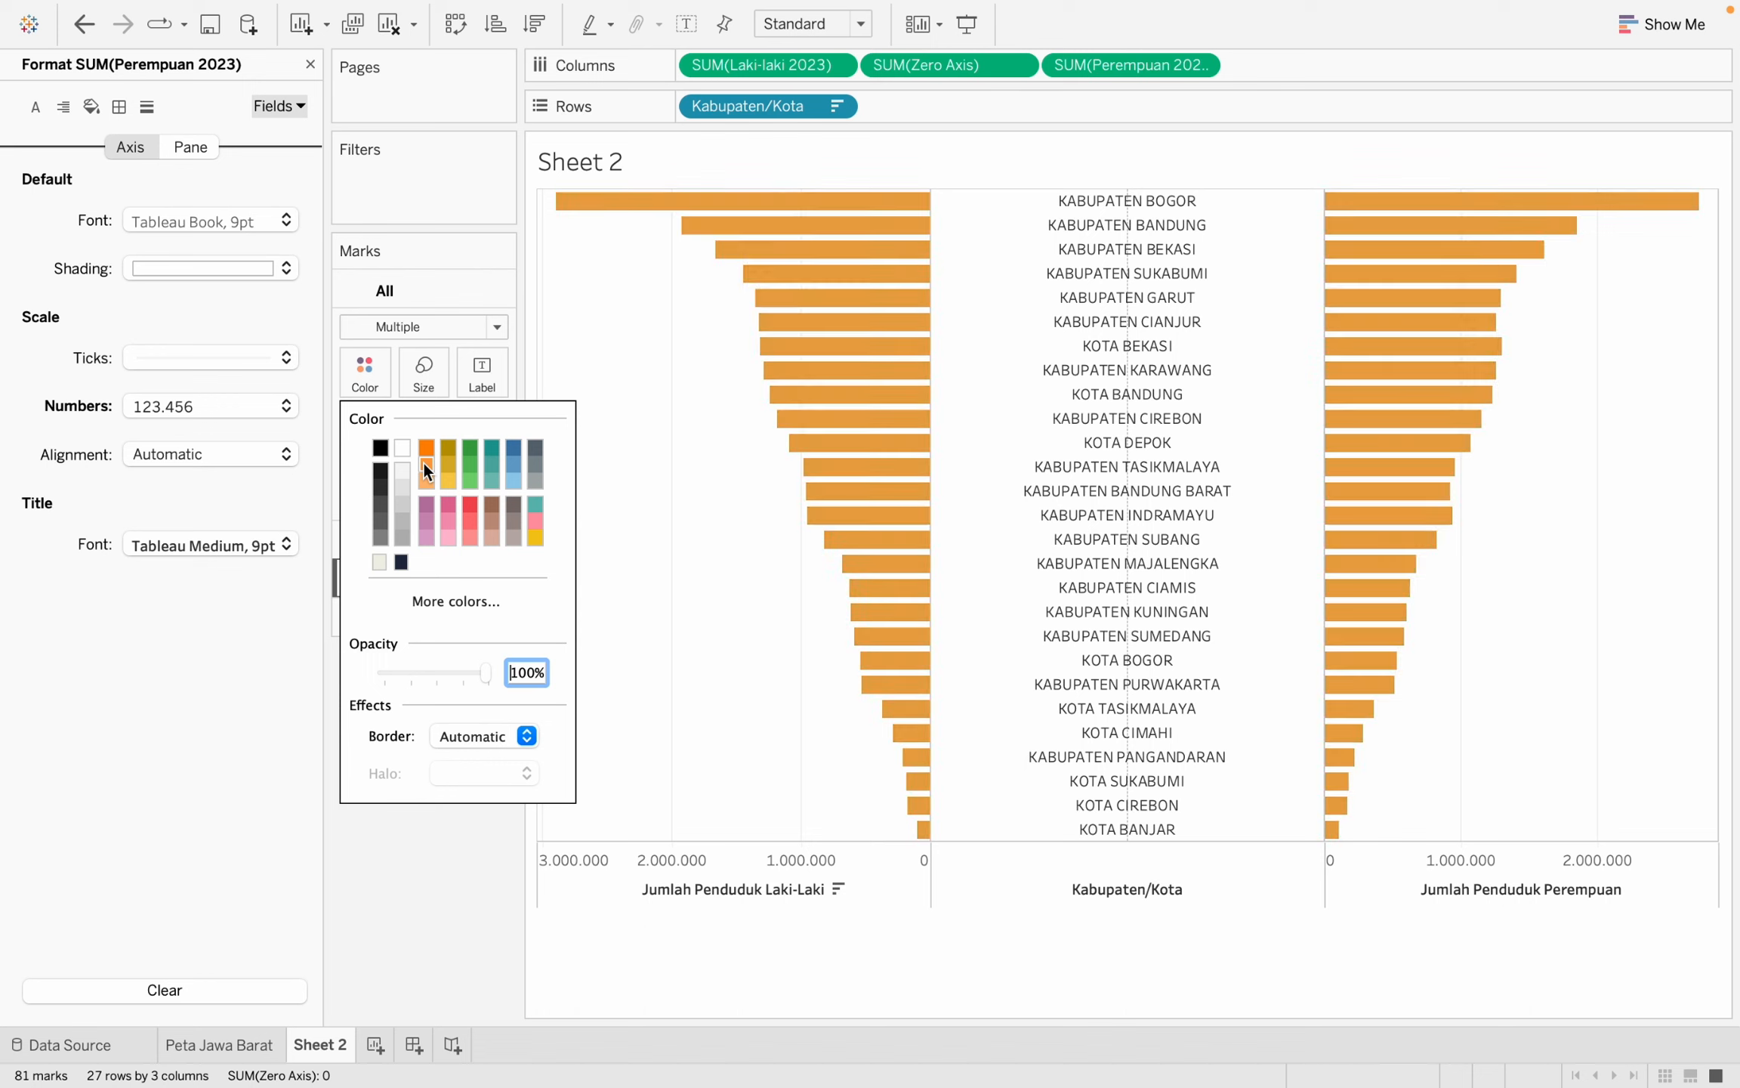
click(411, 840)
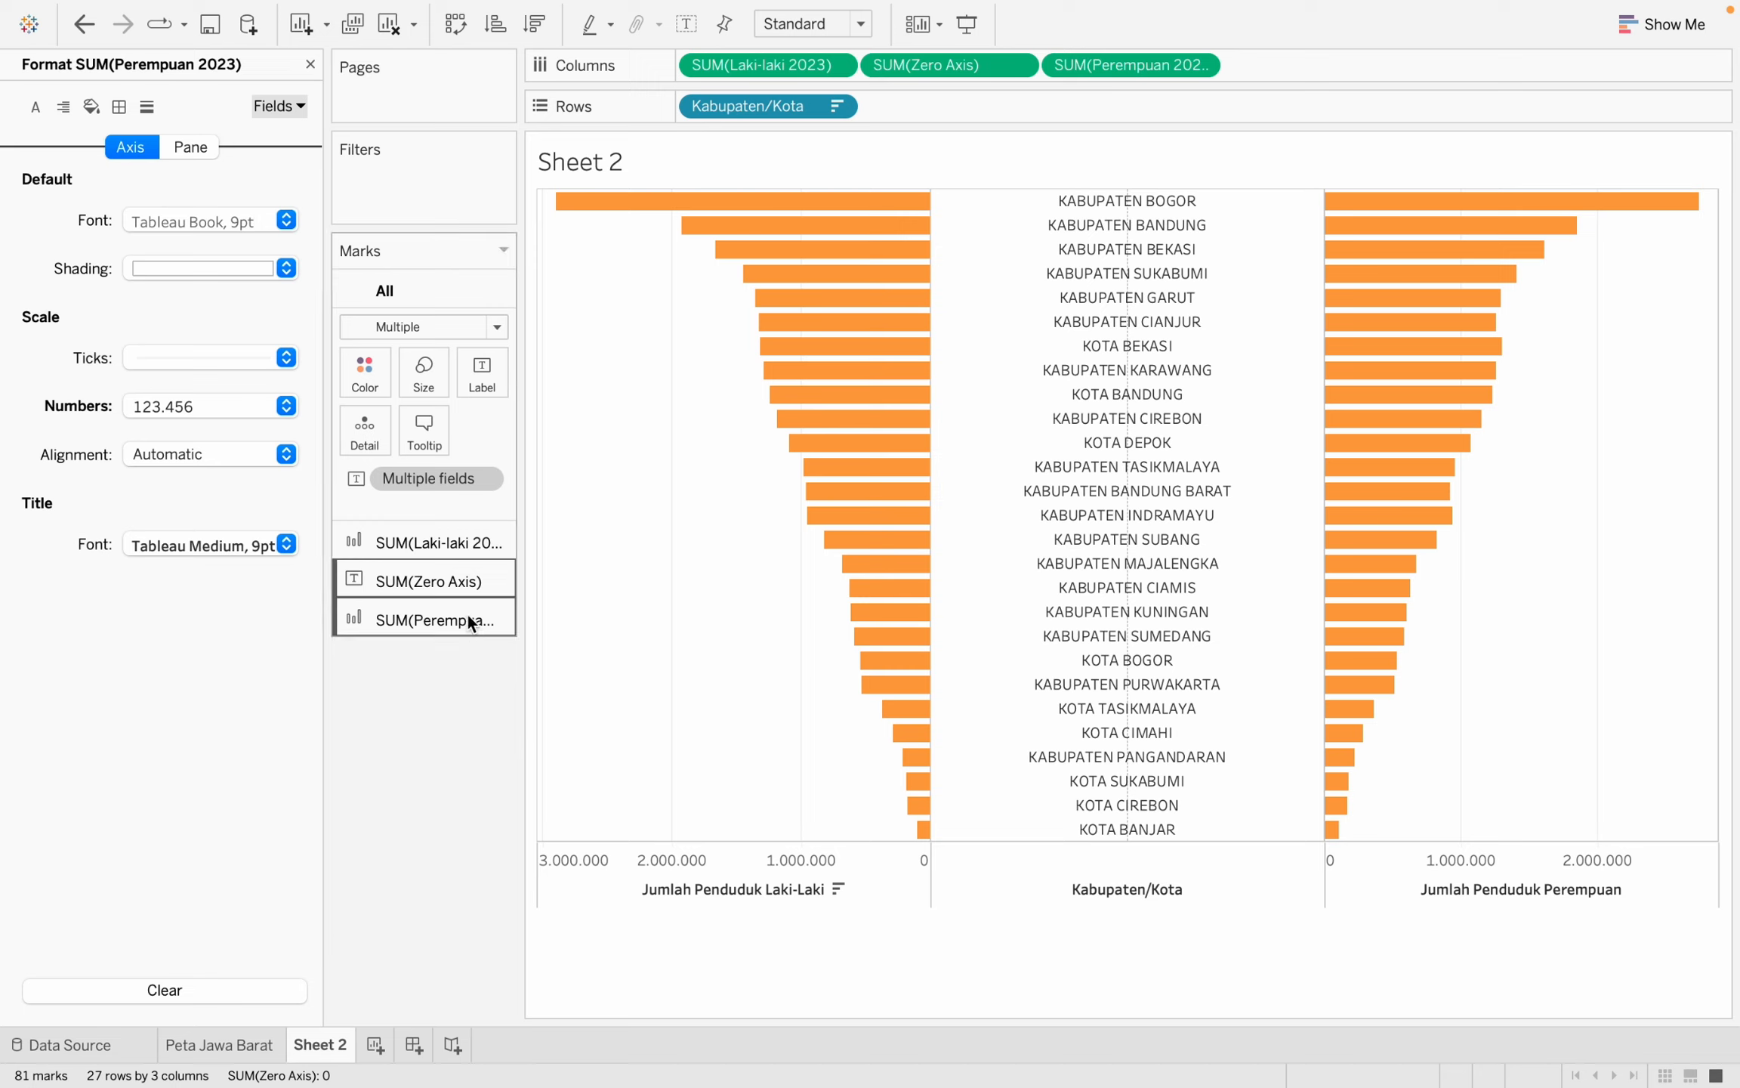
Color the Laki-laki 2023 bars medium blue.
click(454, 552)
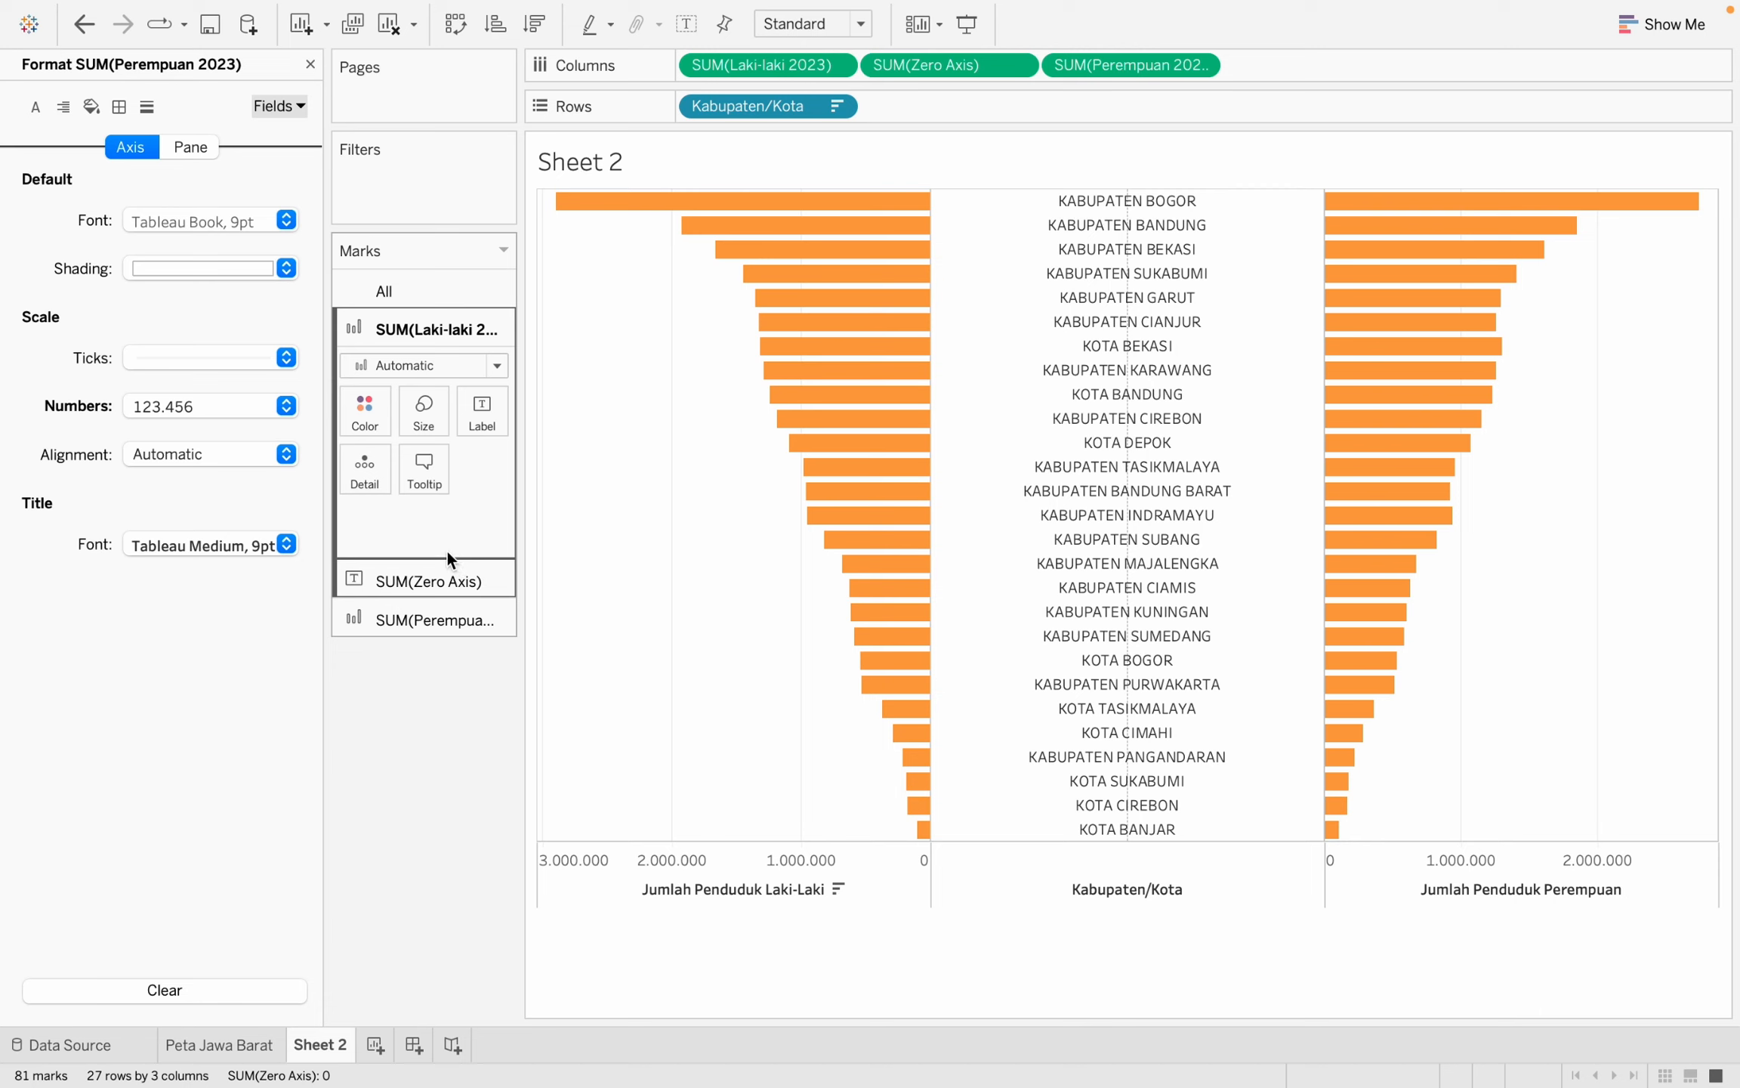
click(365, 414)
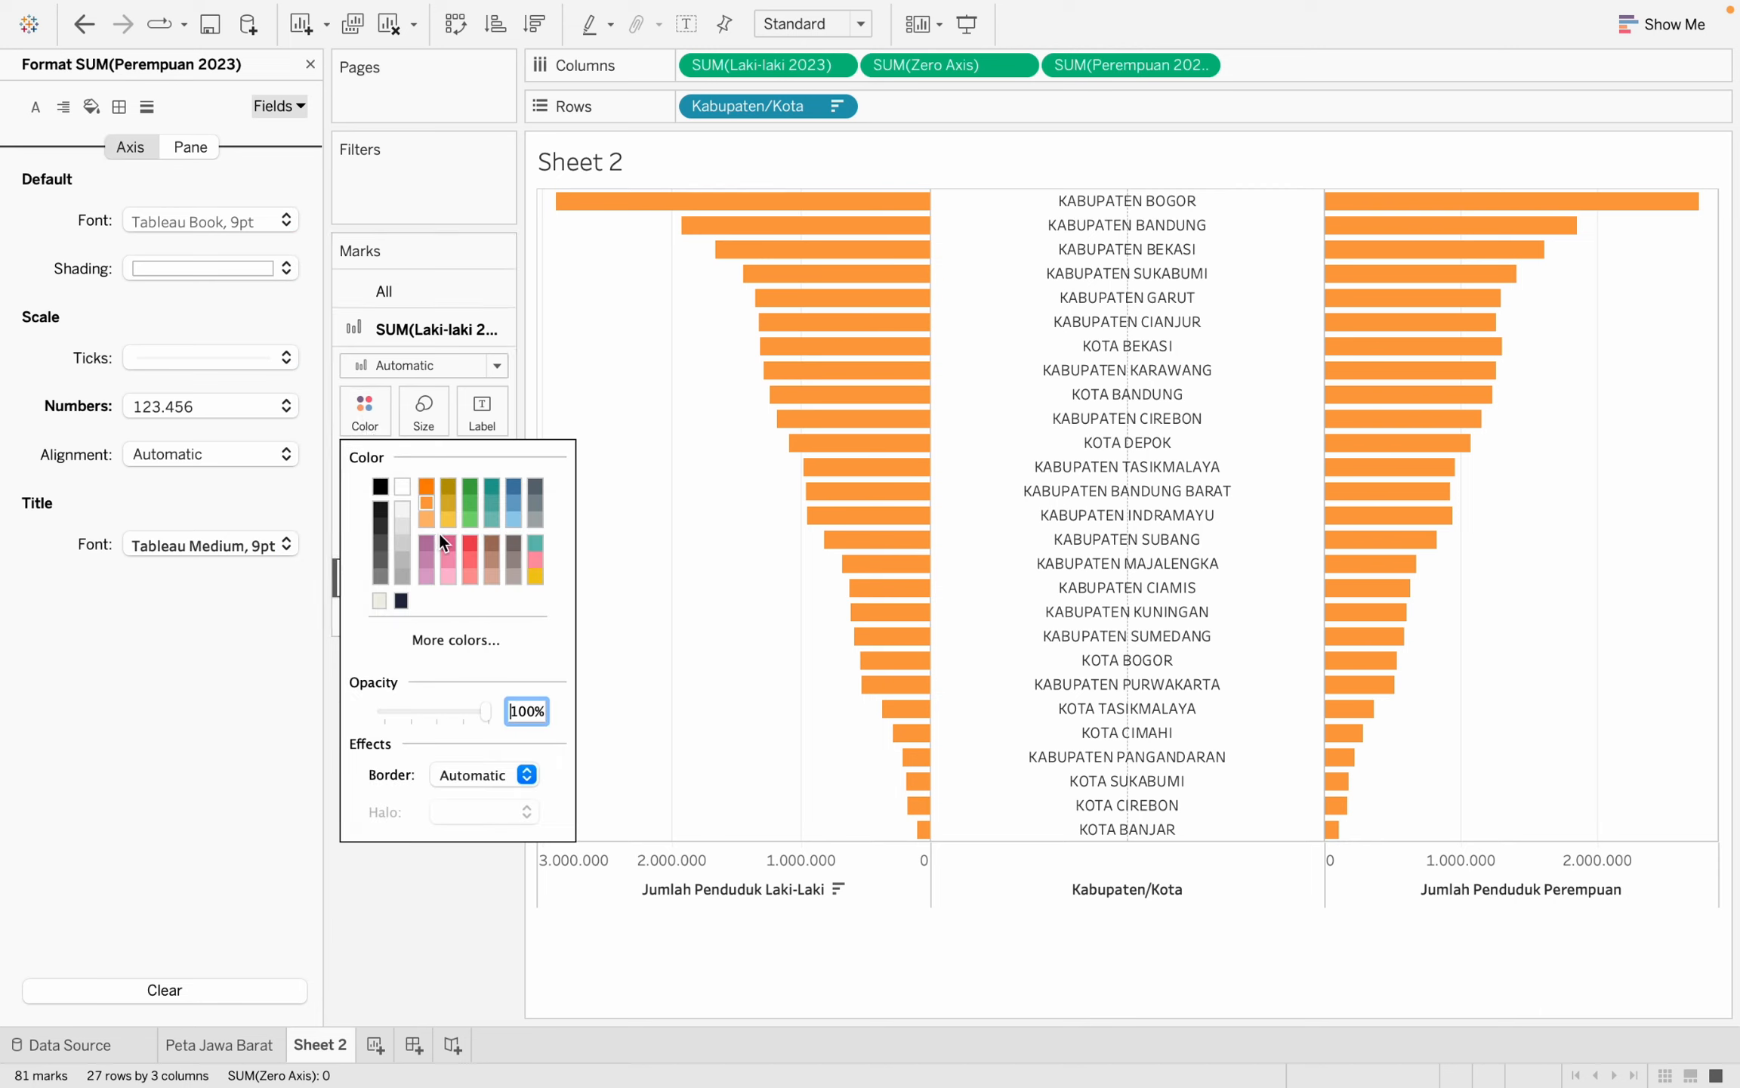
click(515, 486)
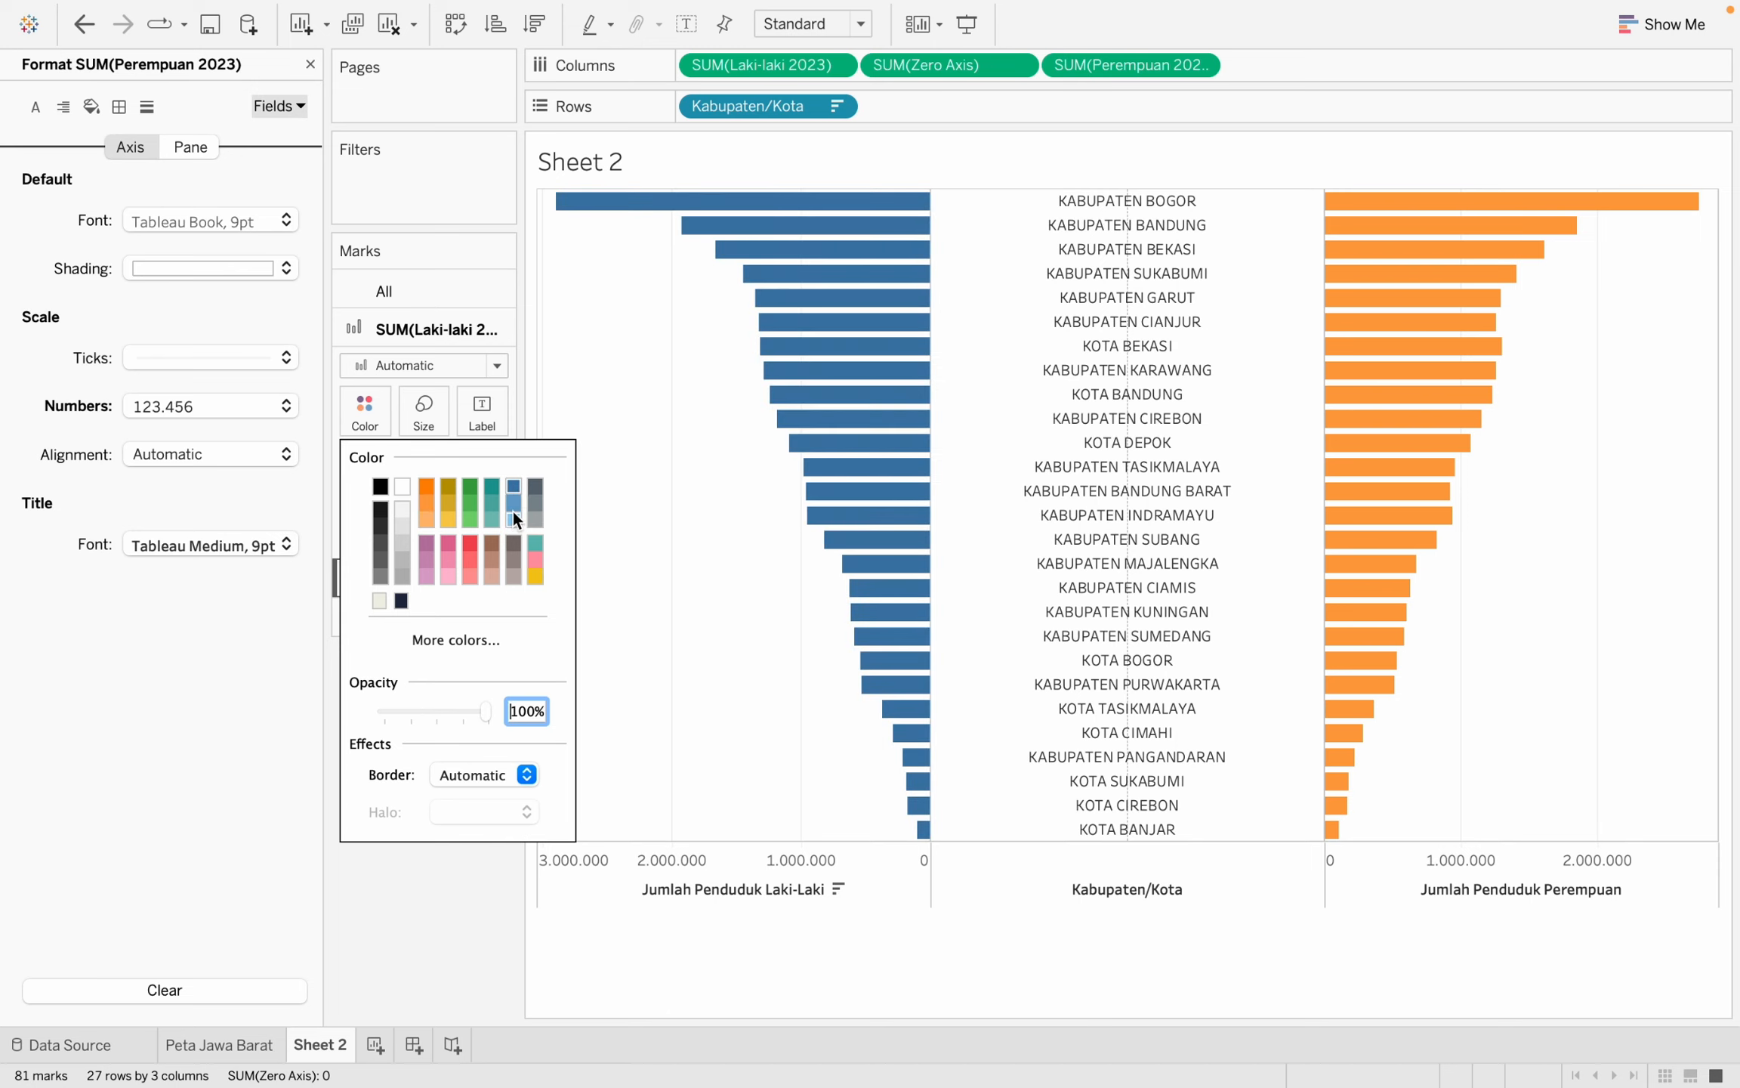
click(512, 507)
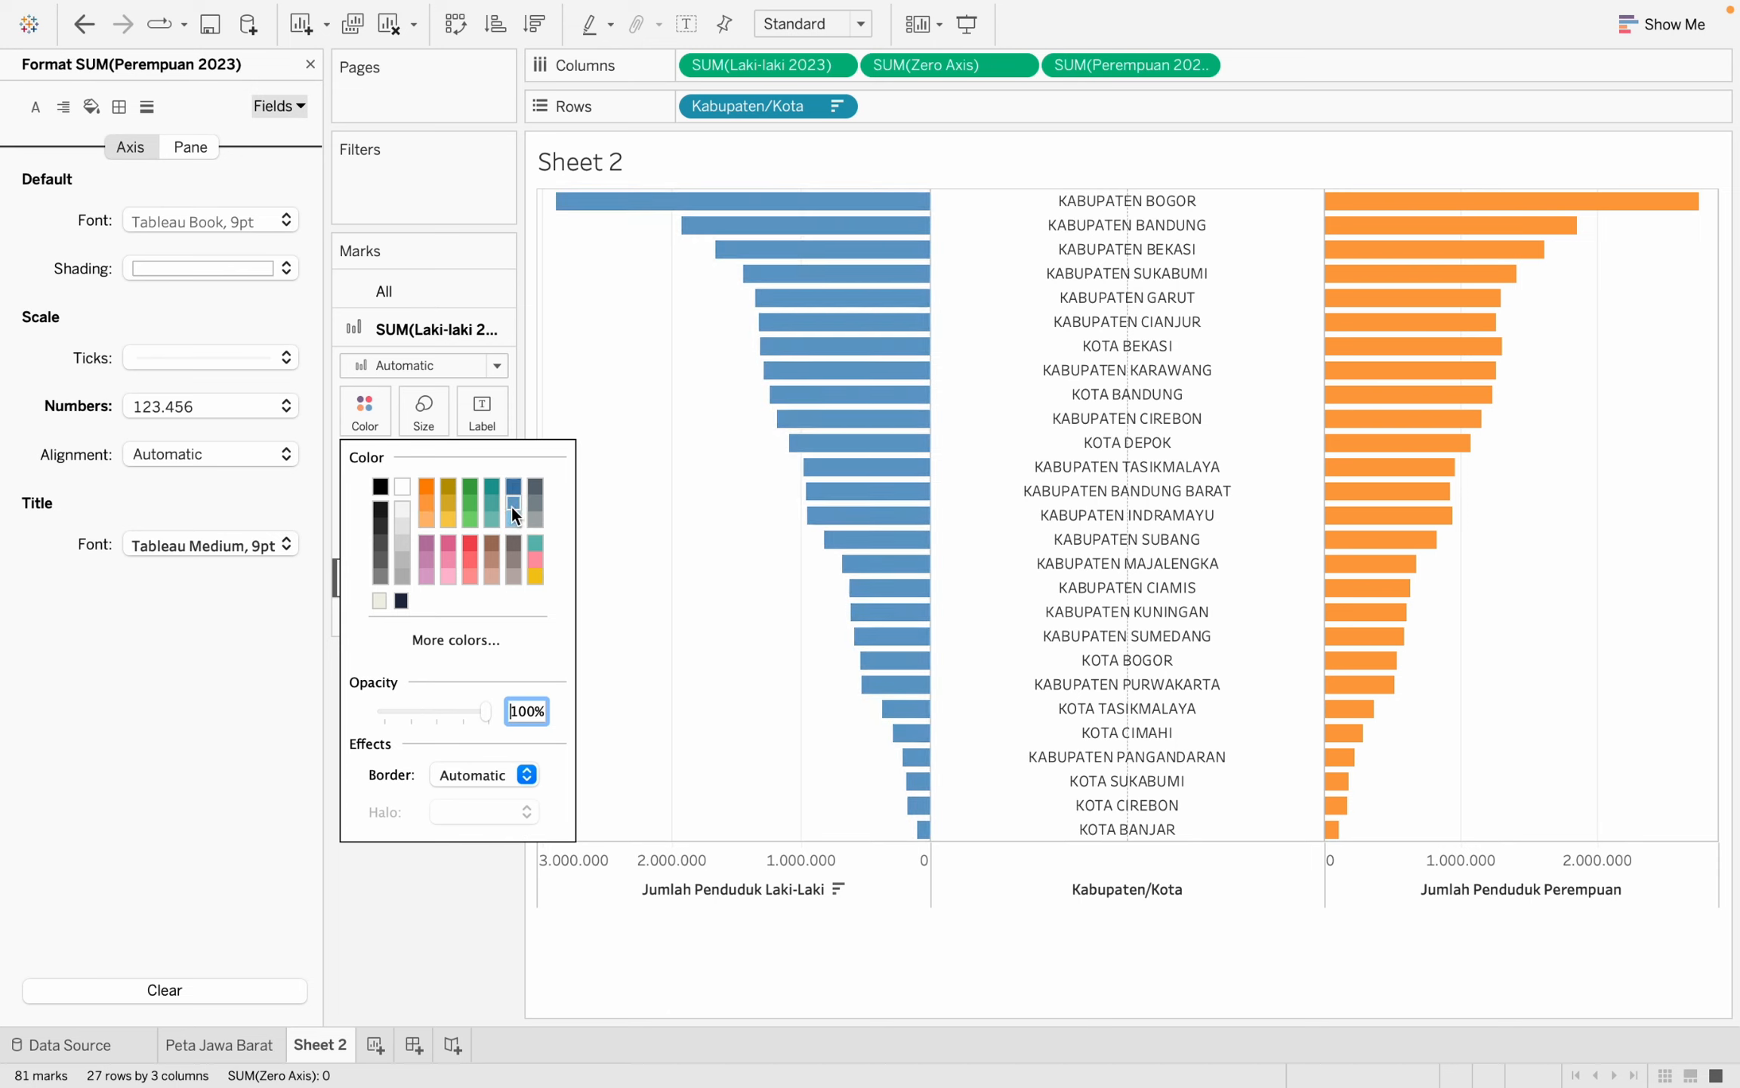
click(419, 876)
Color the Perempuan 2023 bars pink.
click(426, 610)
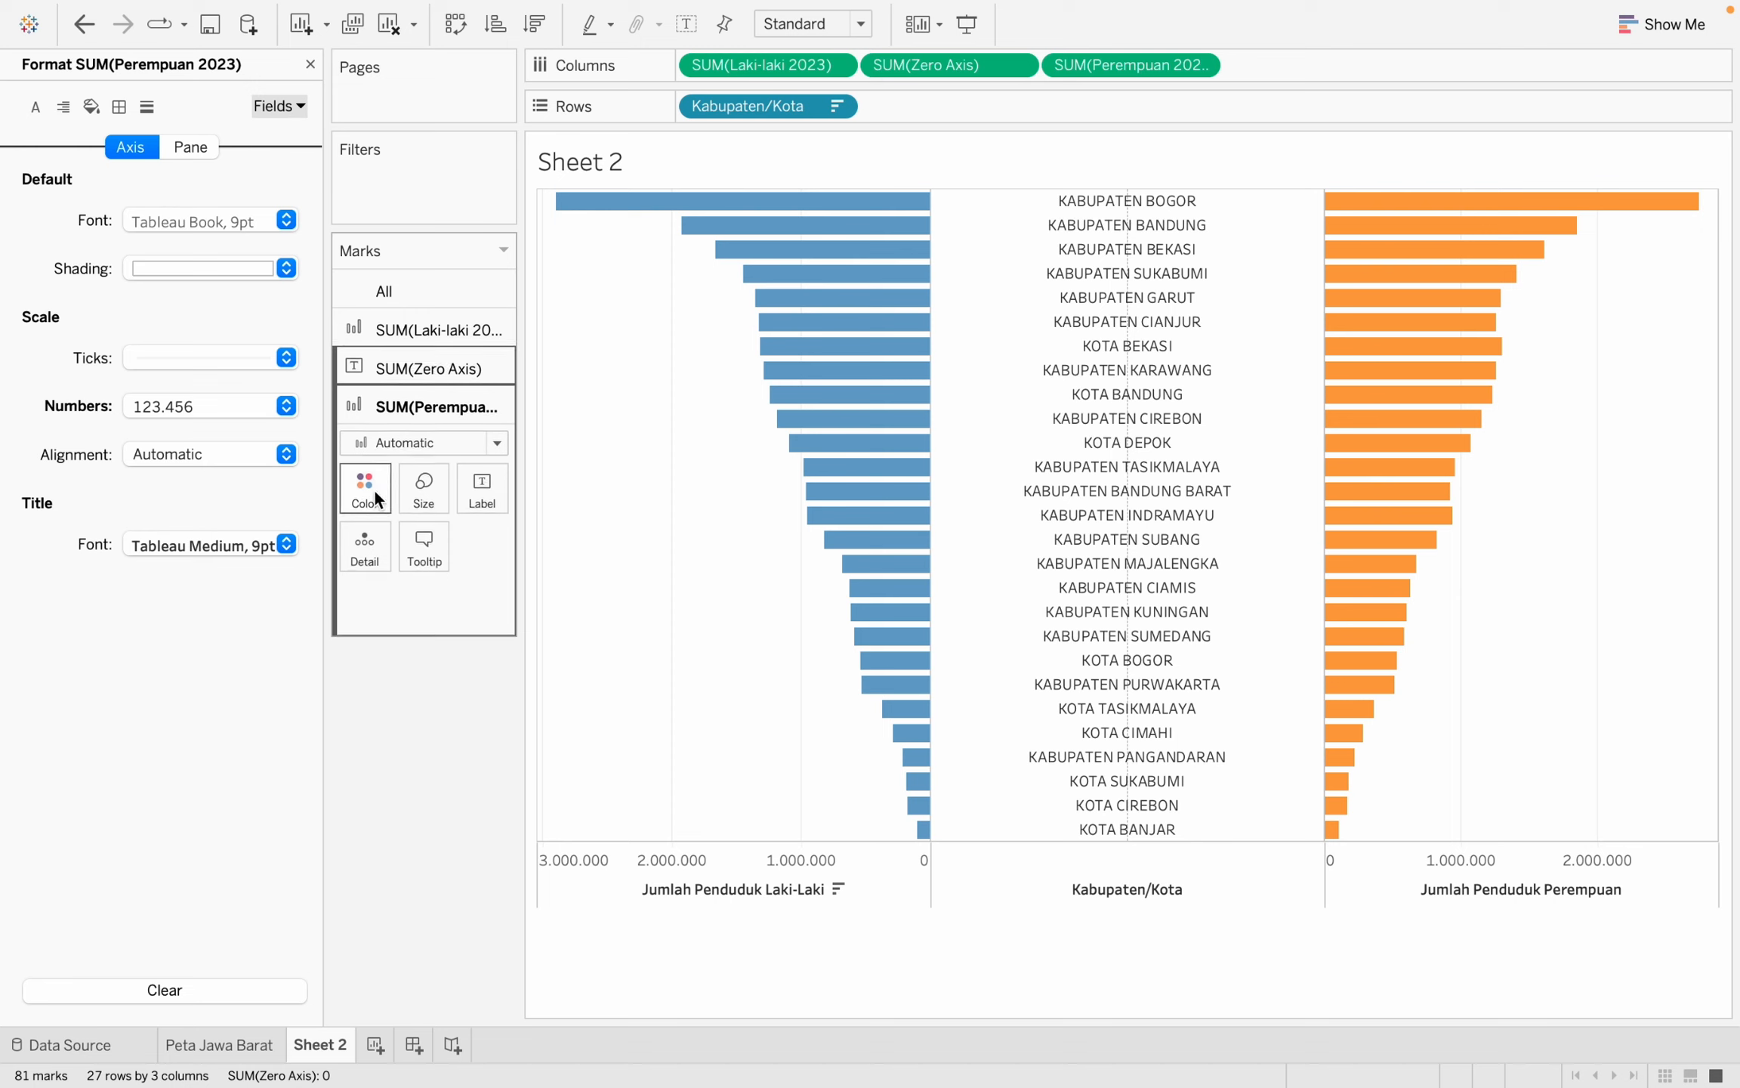
click(370, 487)
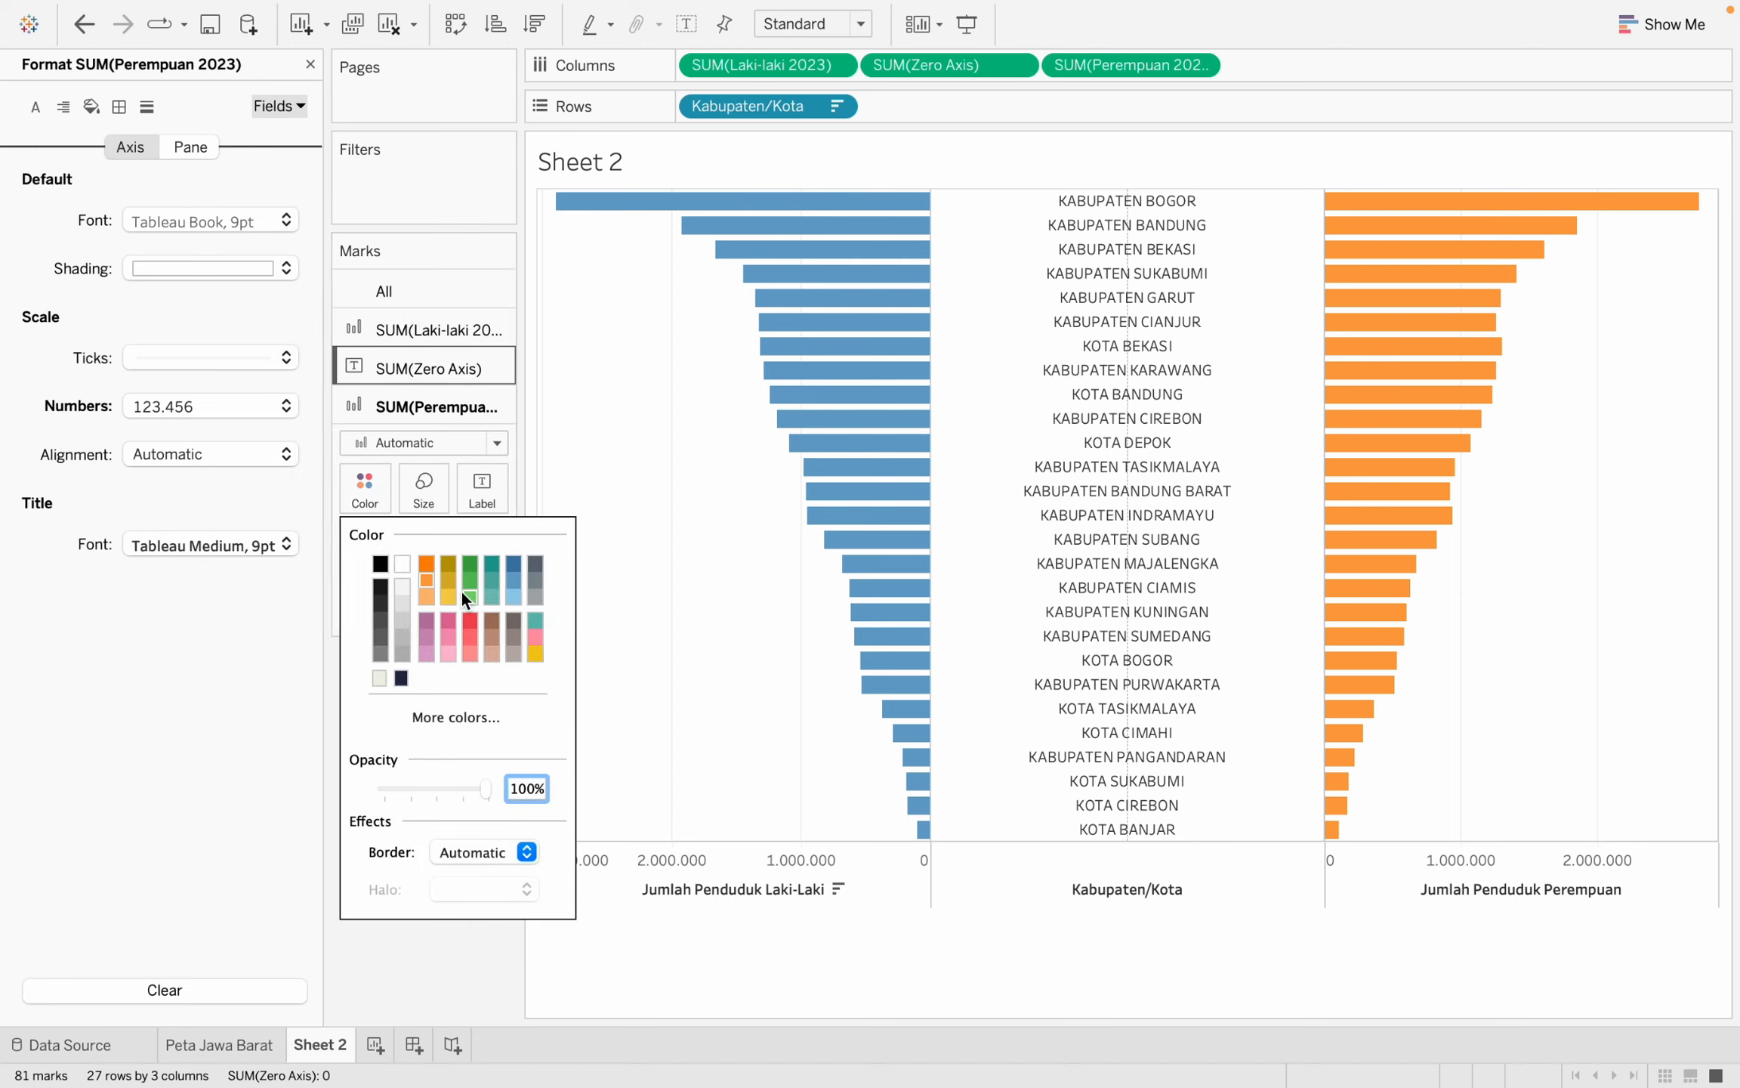
click(540, 637)
click(432, 955)
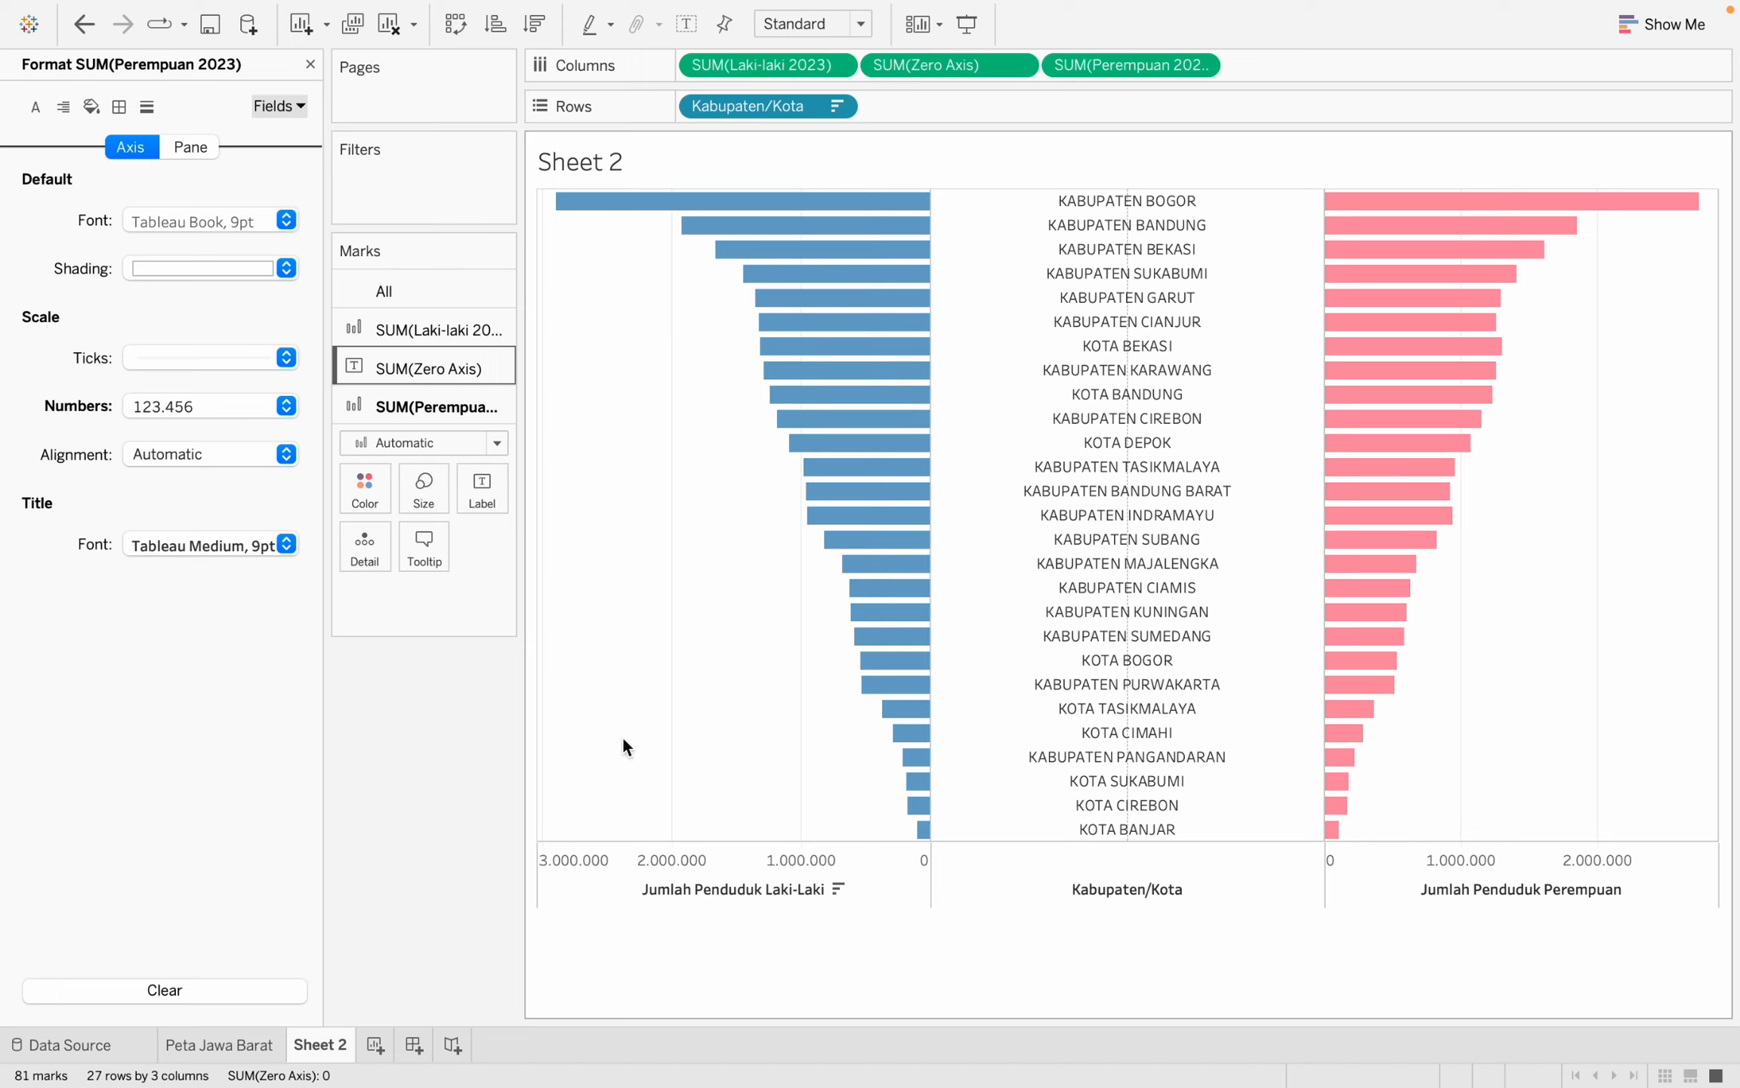
Set the worksheet's zero lines and grid lines to None.
right_click(625, 703)
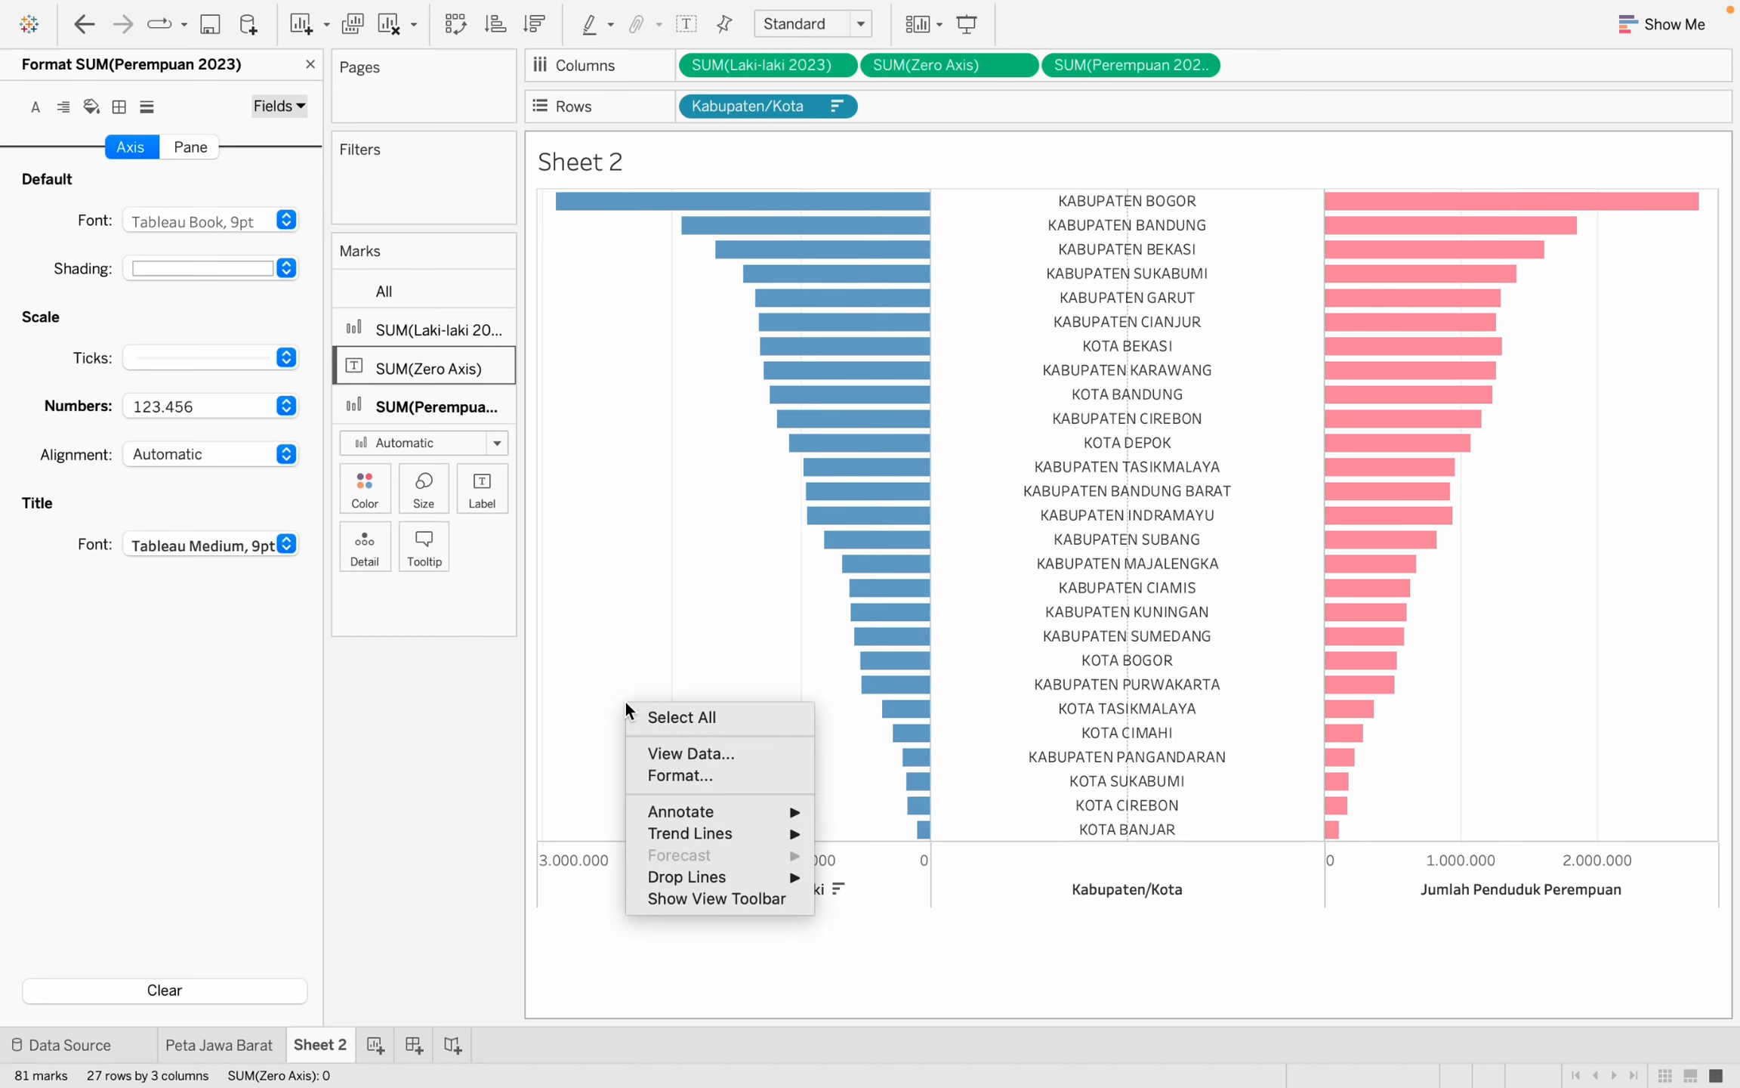
click(647, 772)
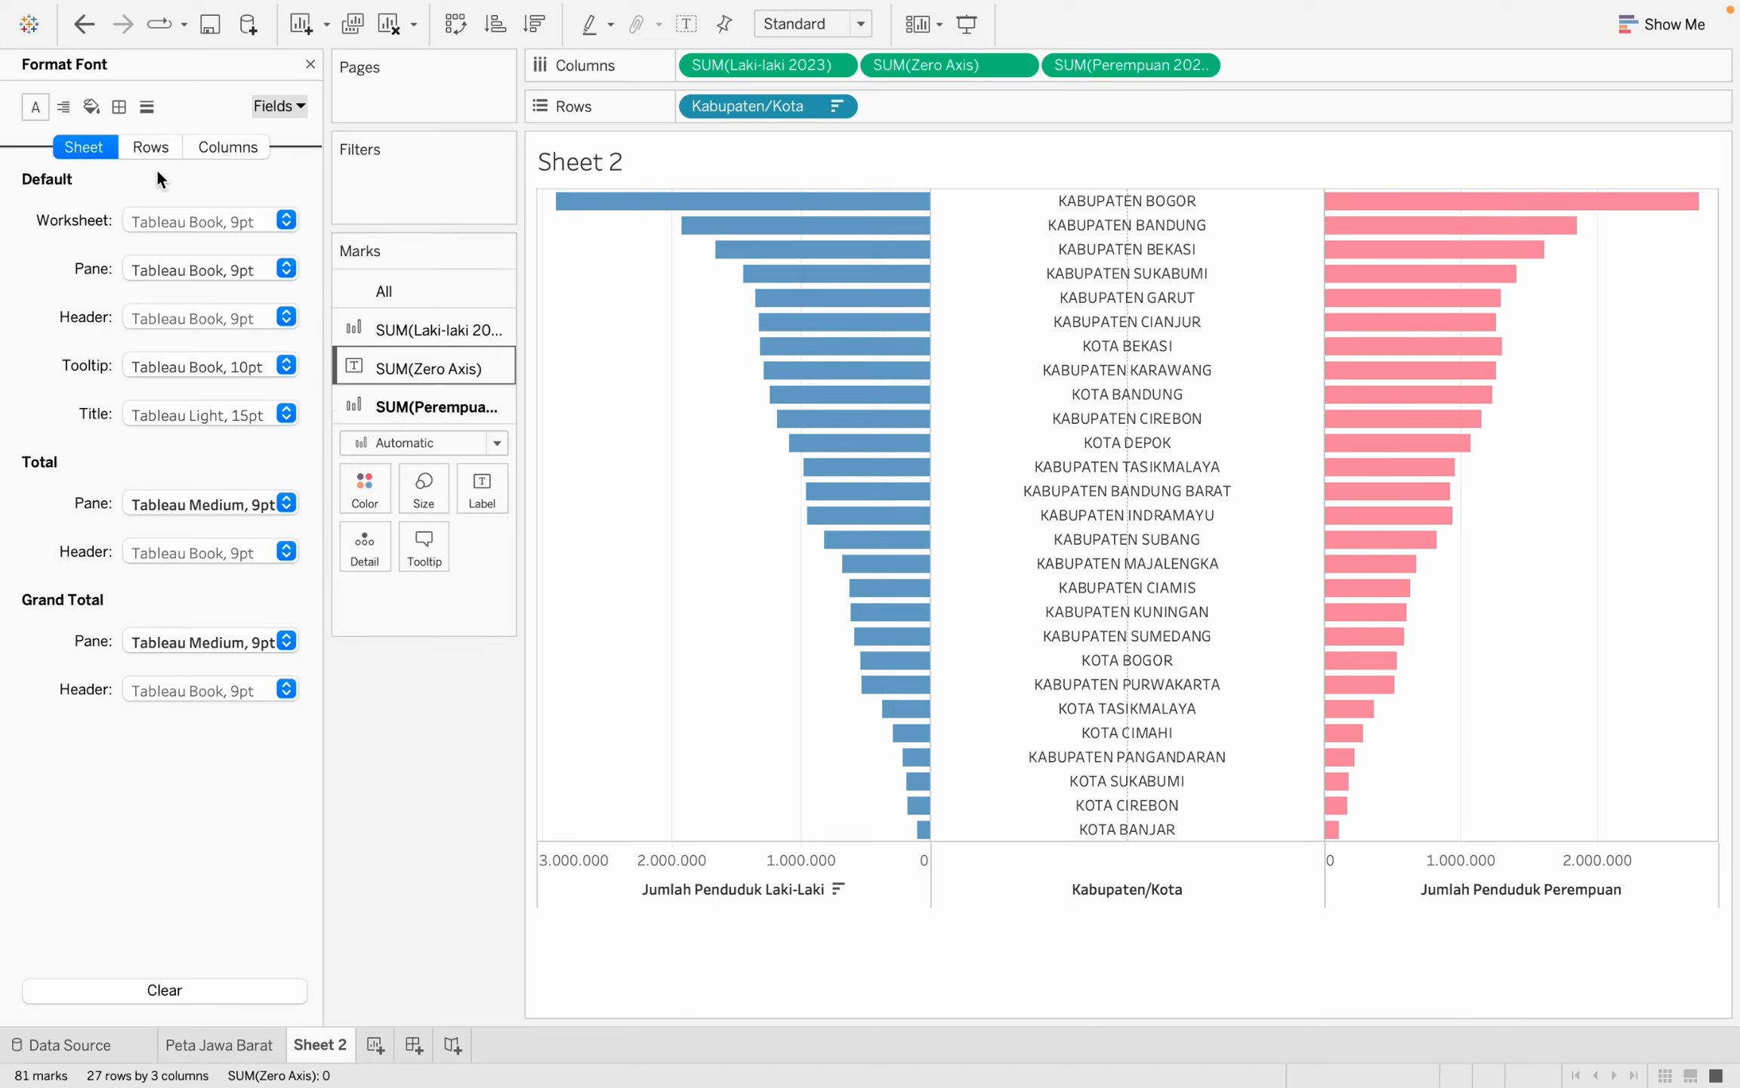
click(119, 106)
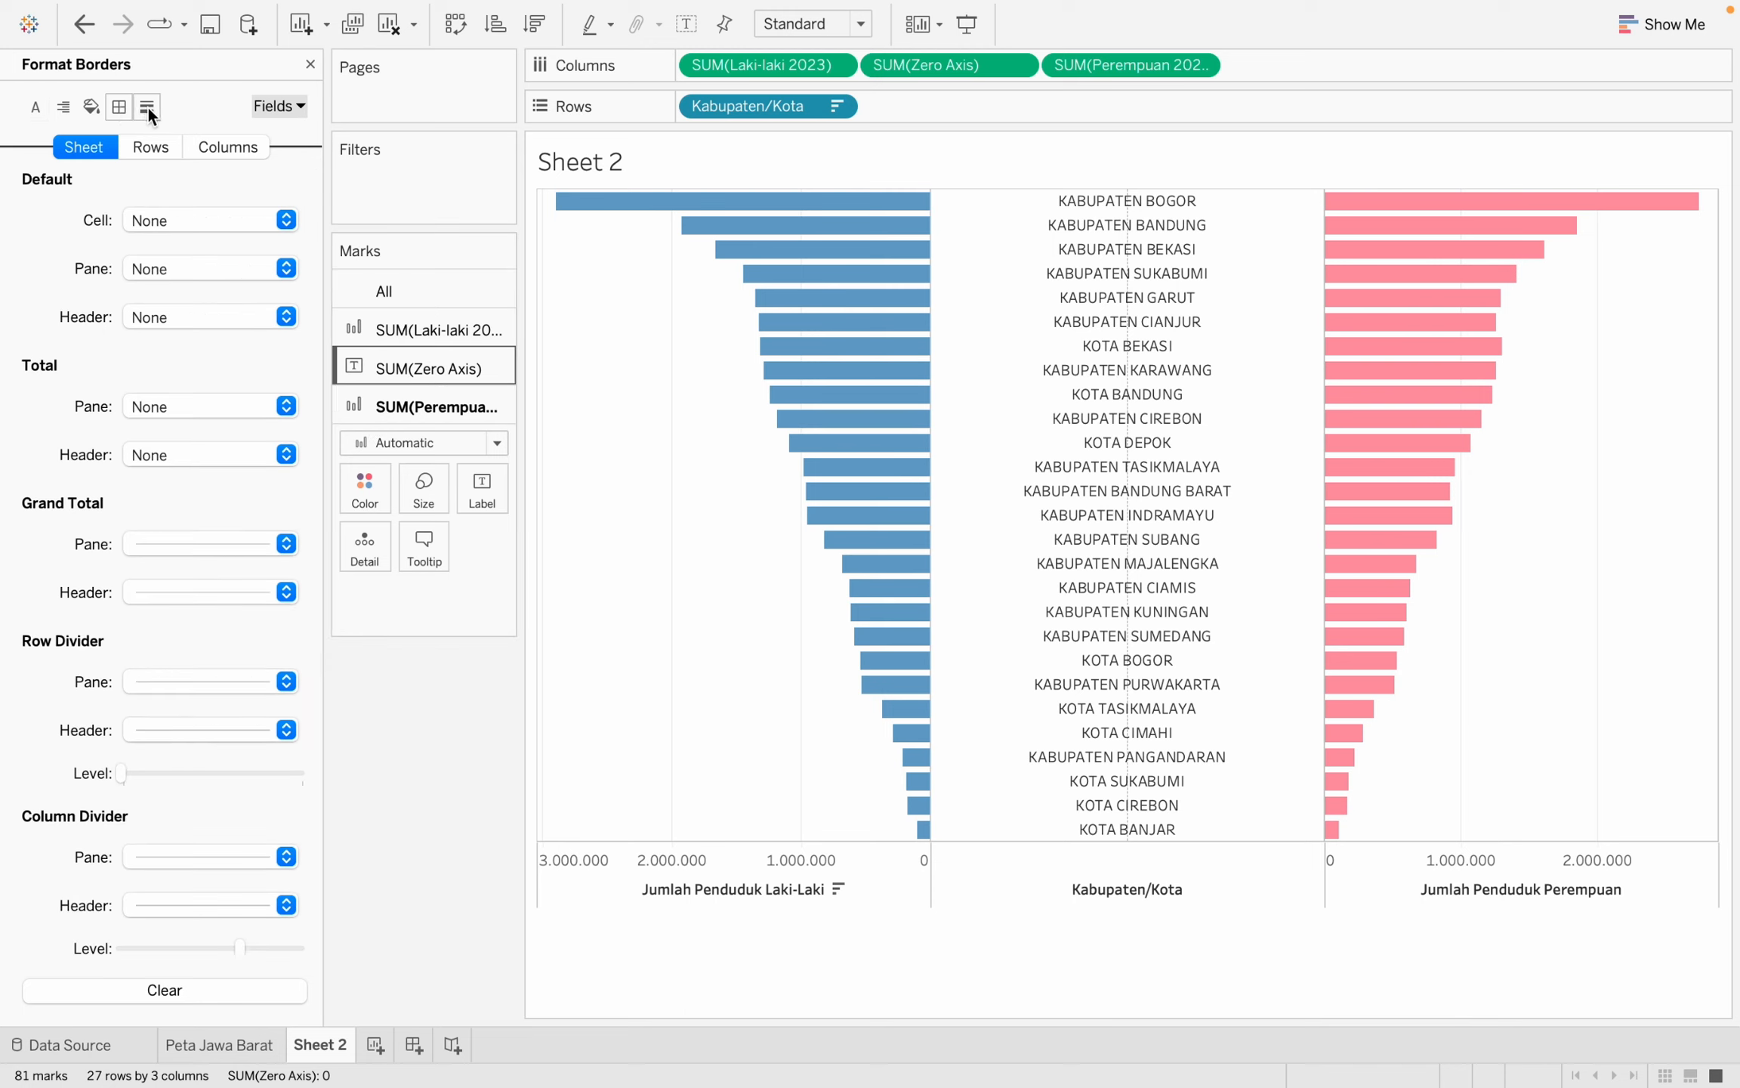
click(148, 107)
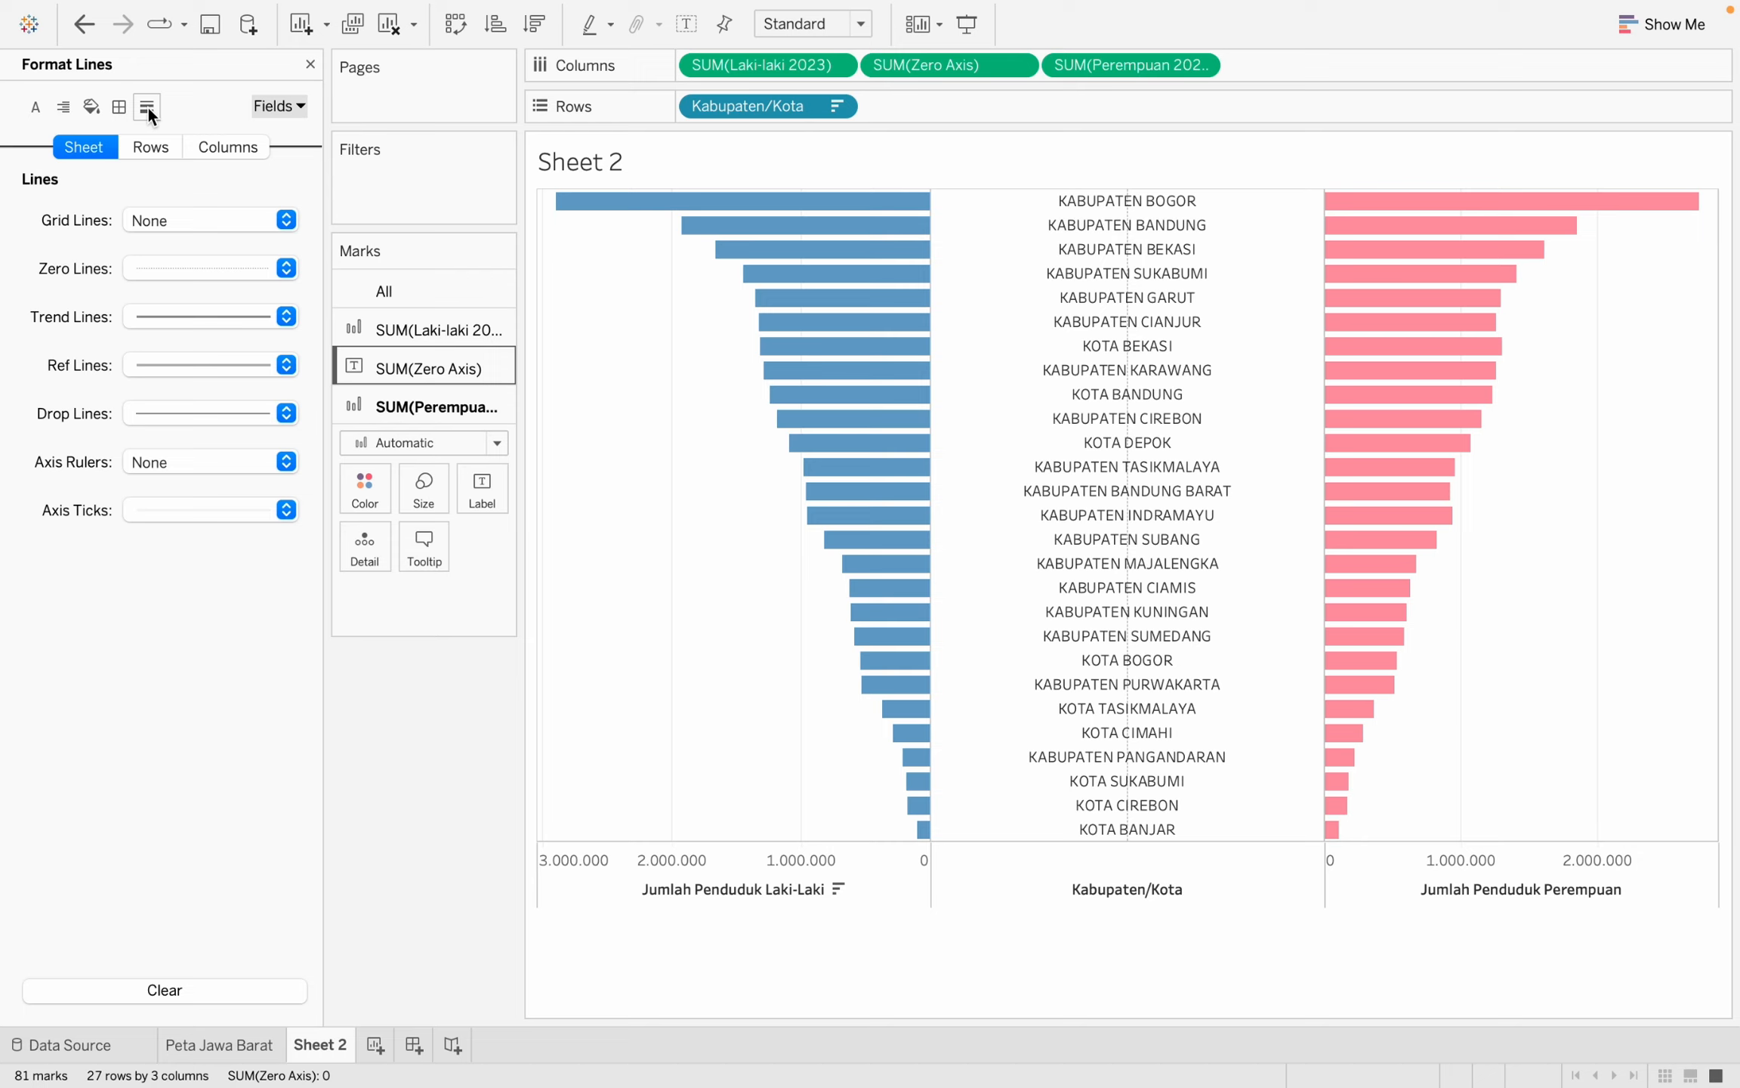
click(171, 262)
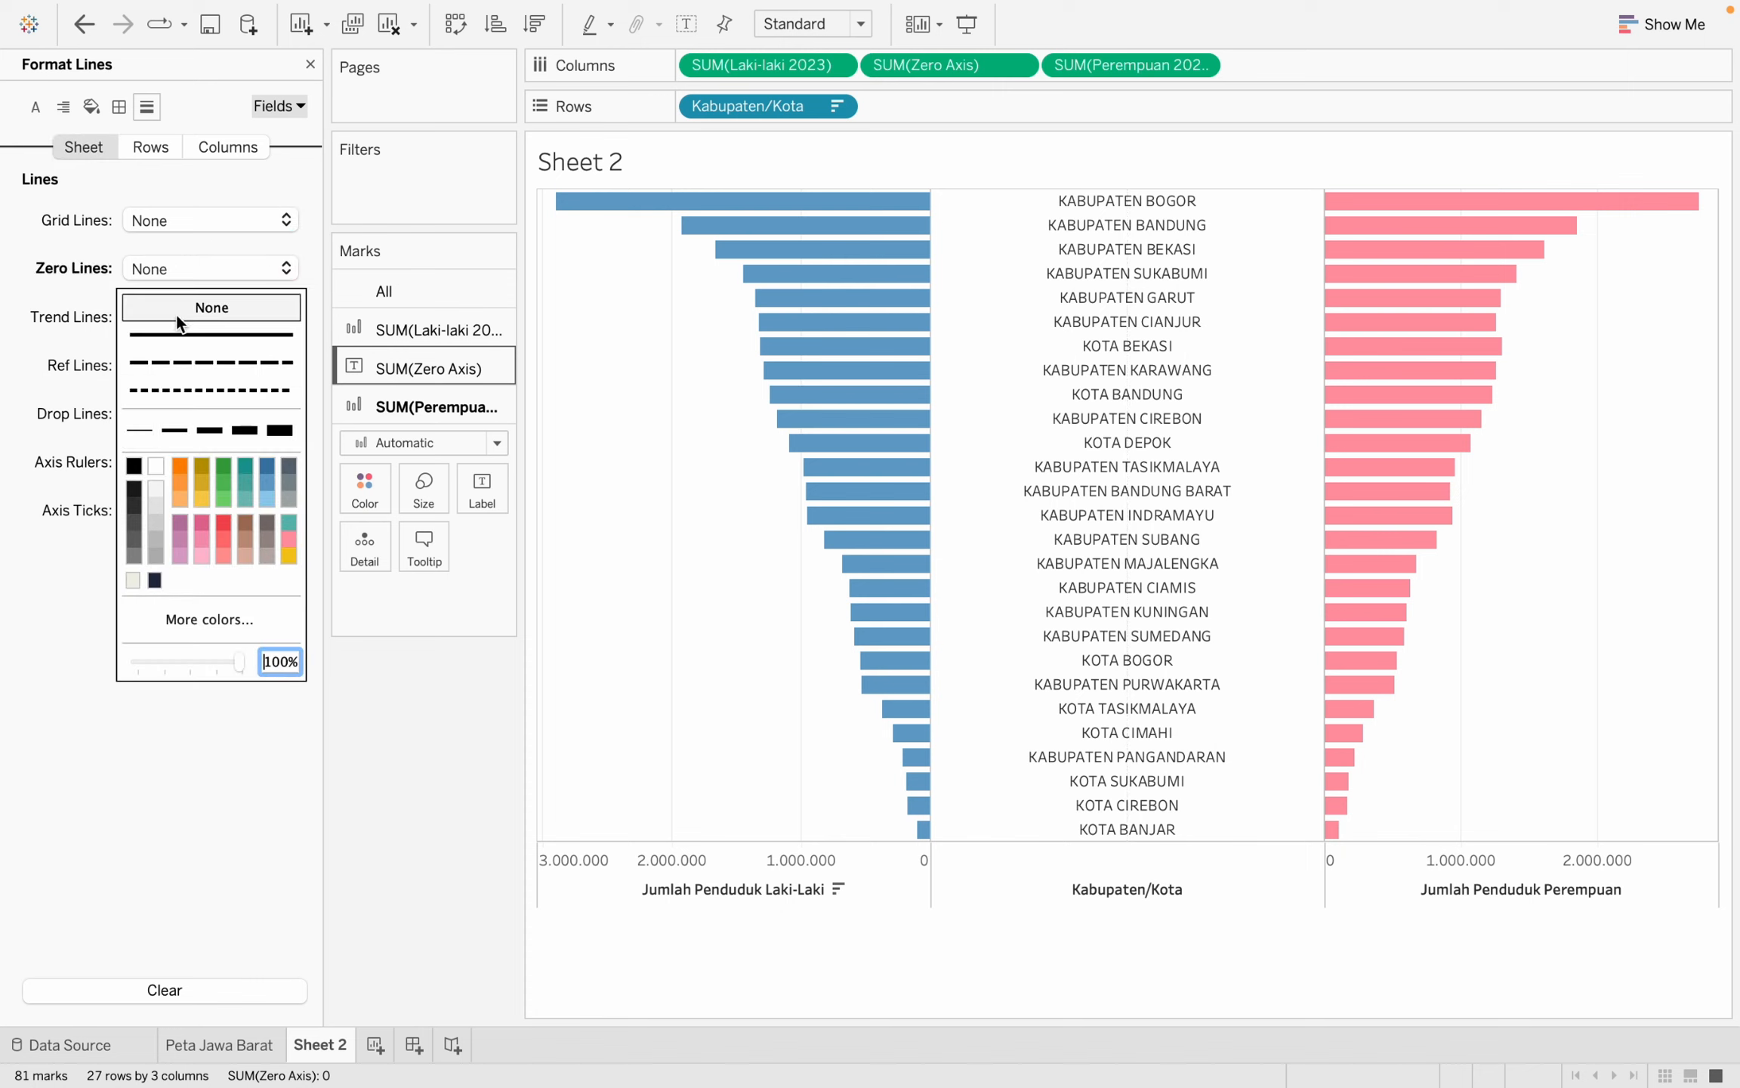
click(203, 783)
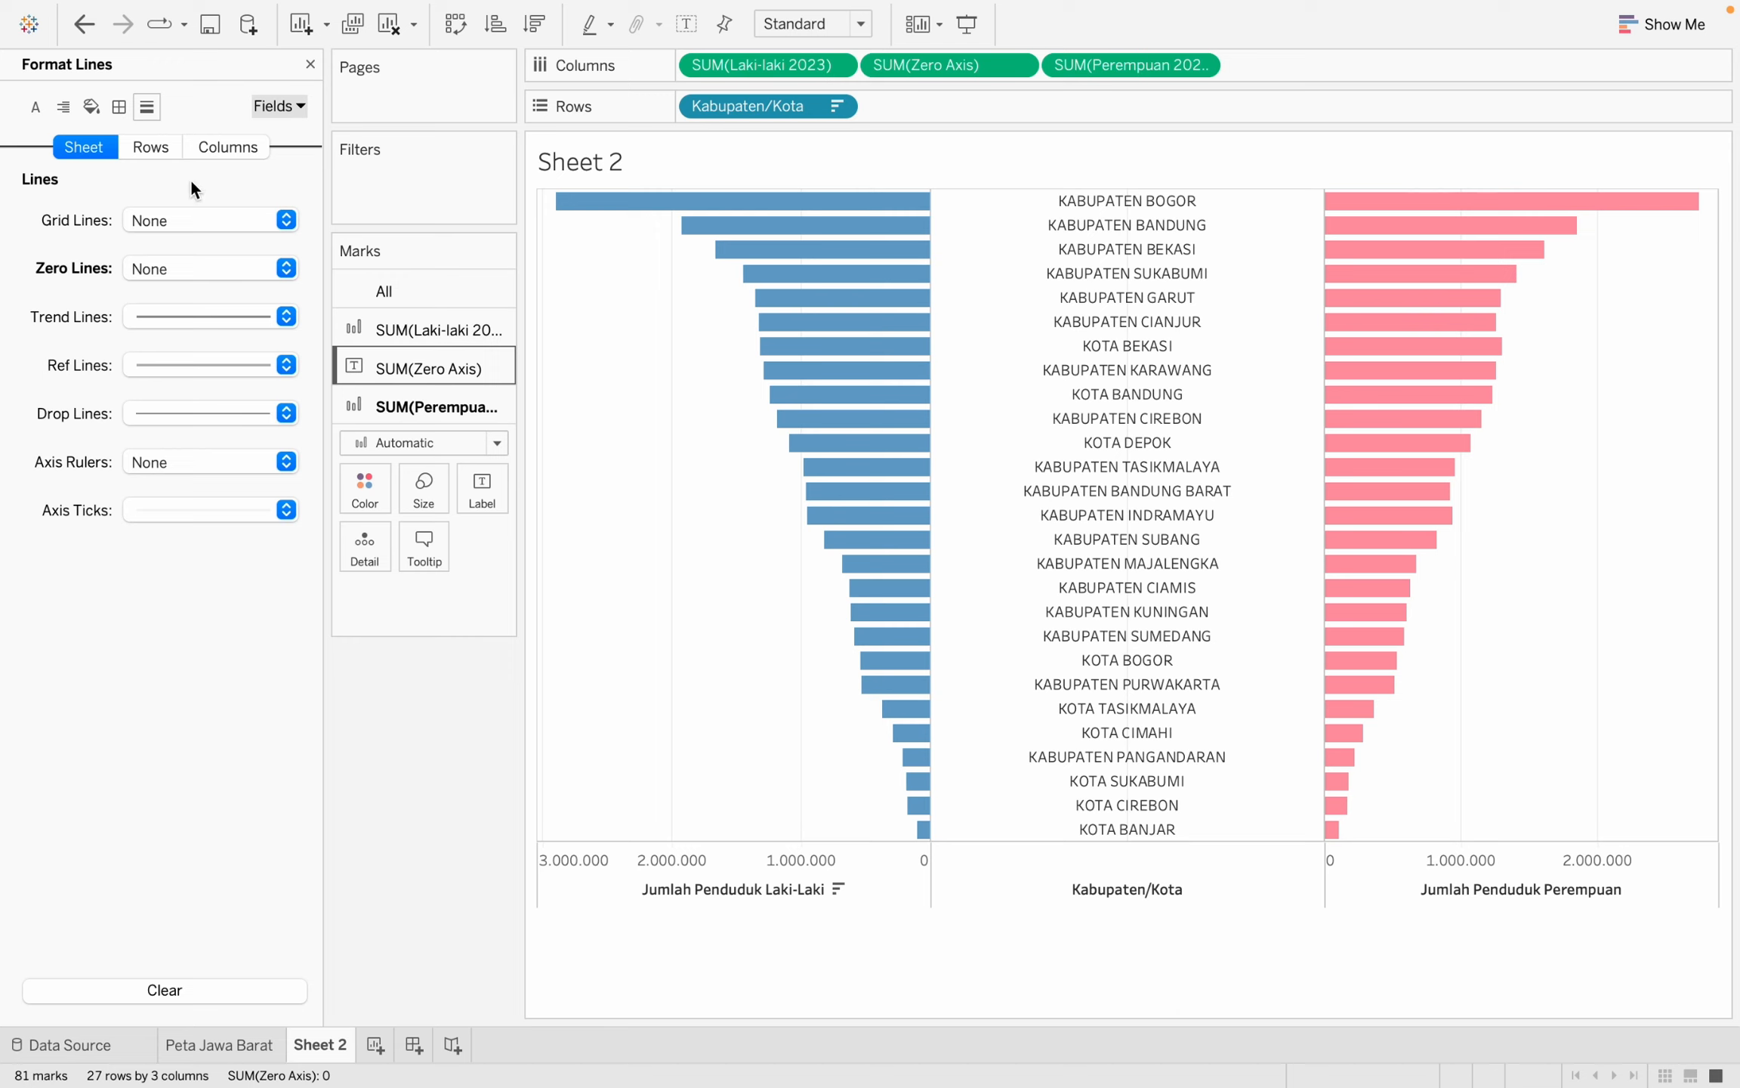
click(191, 217)
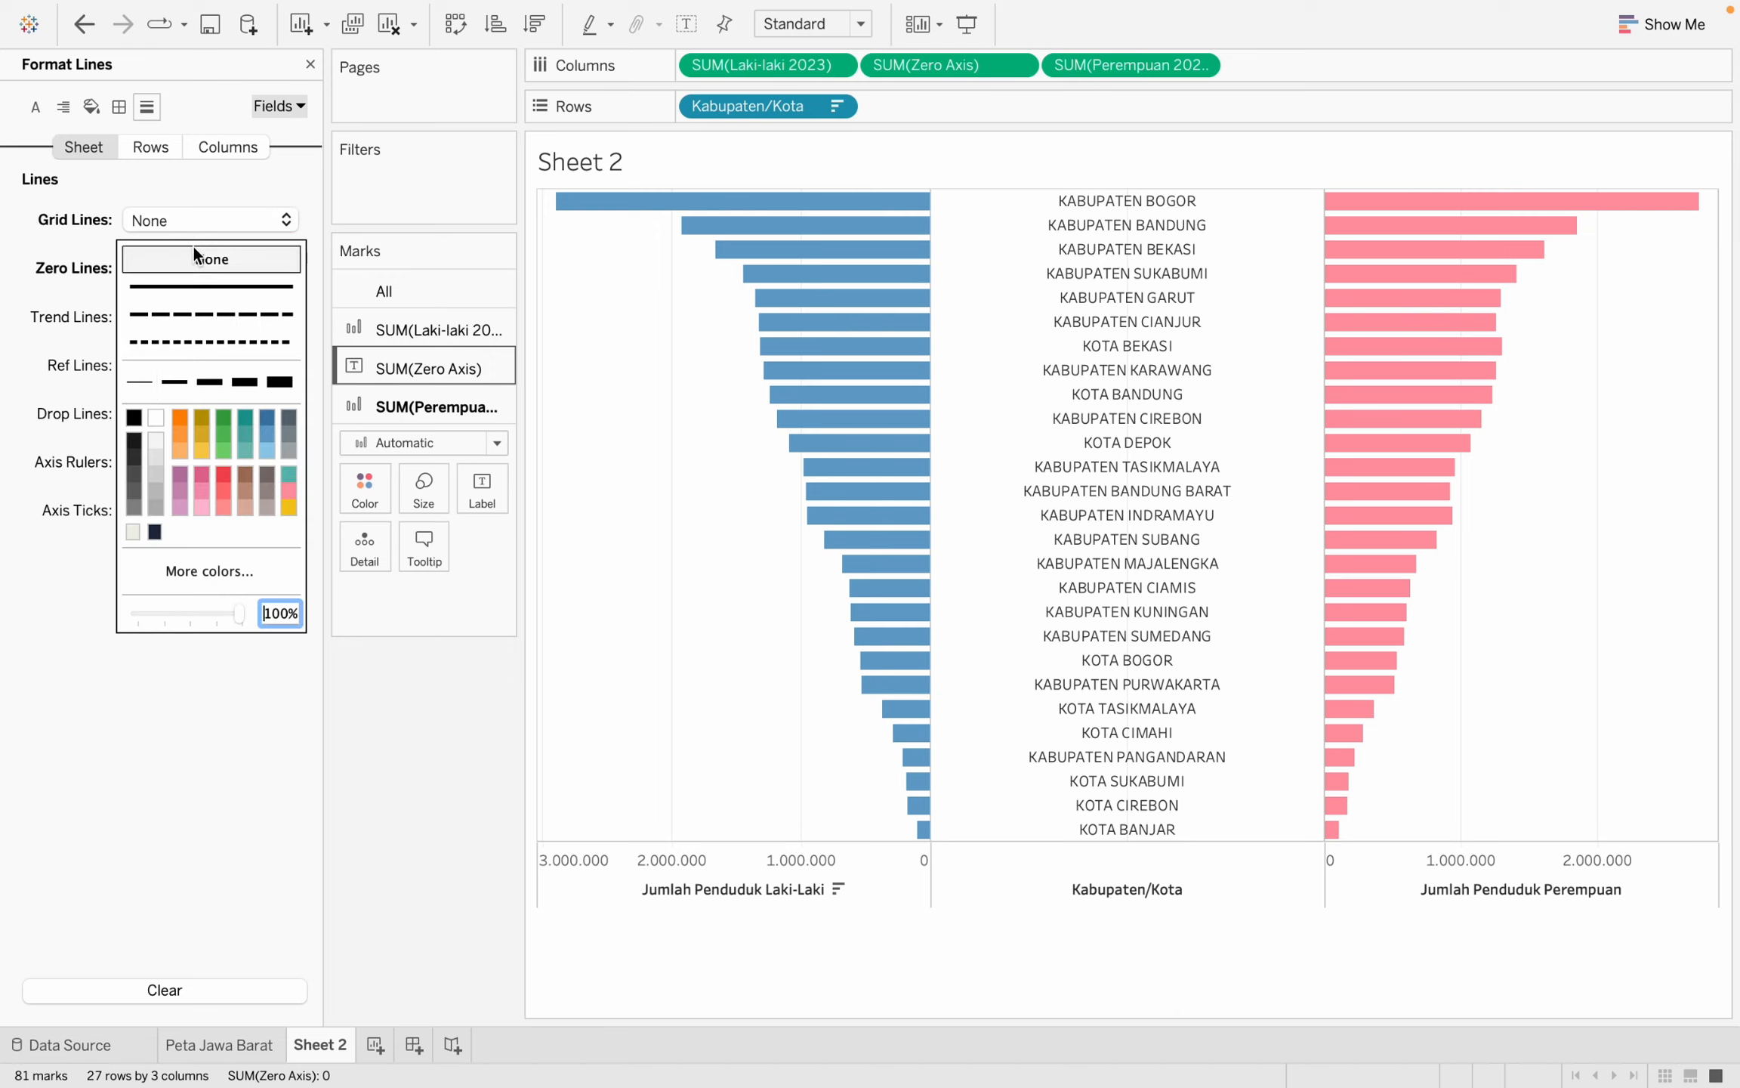
click(192, 690)
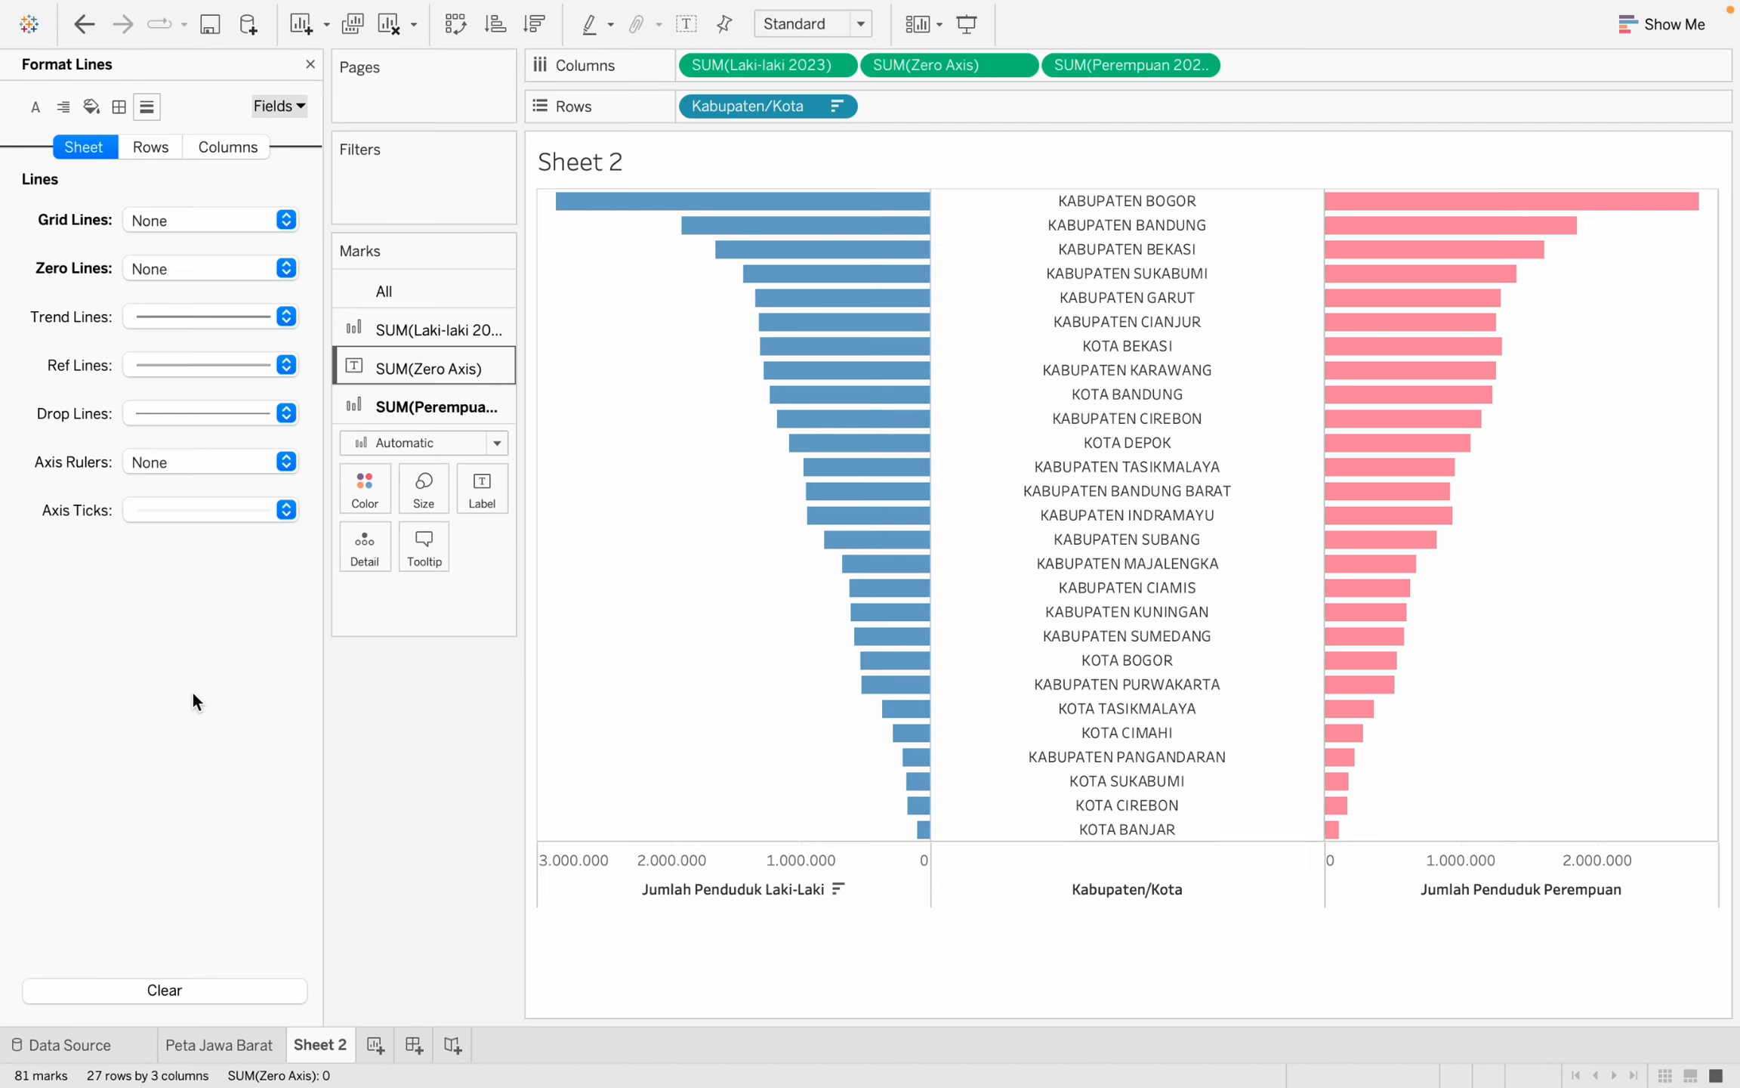
Set the grid lines for the worksheet's columns to None and close the line formatting.
click(246, 147)
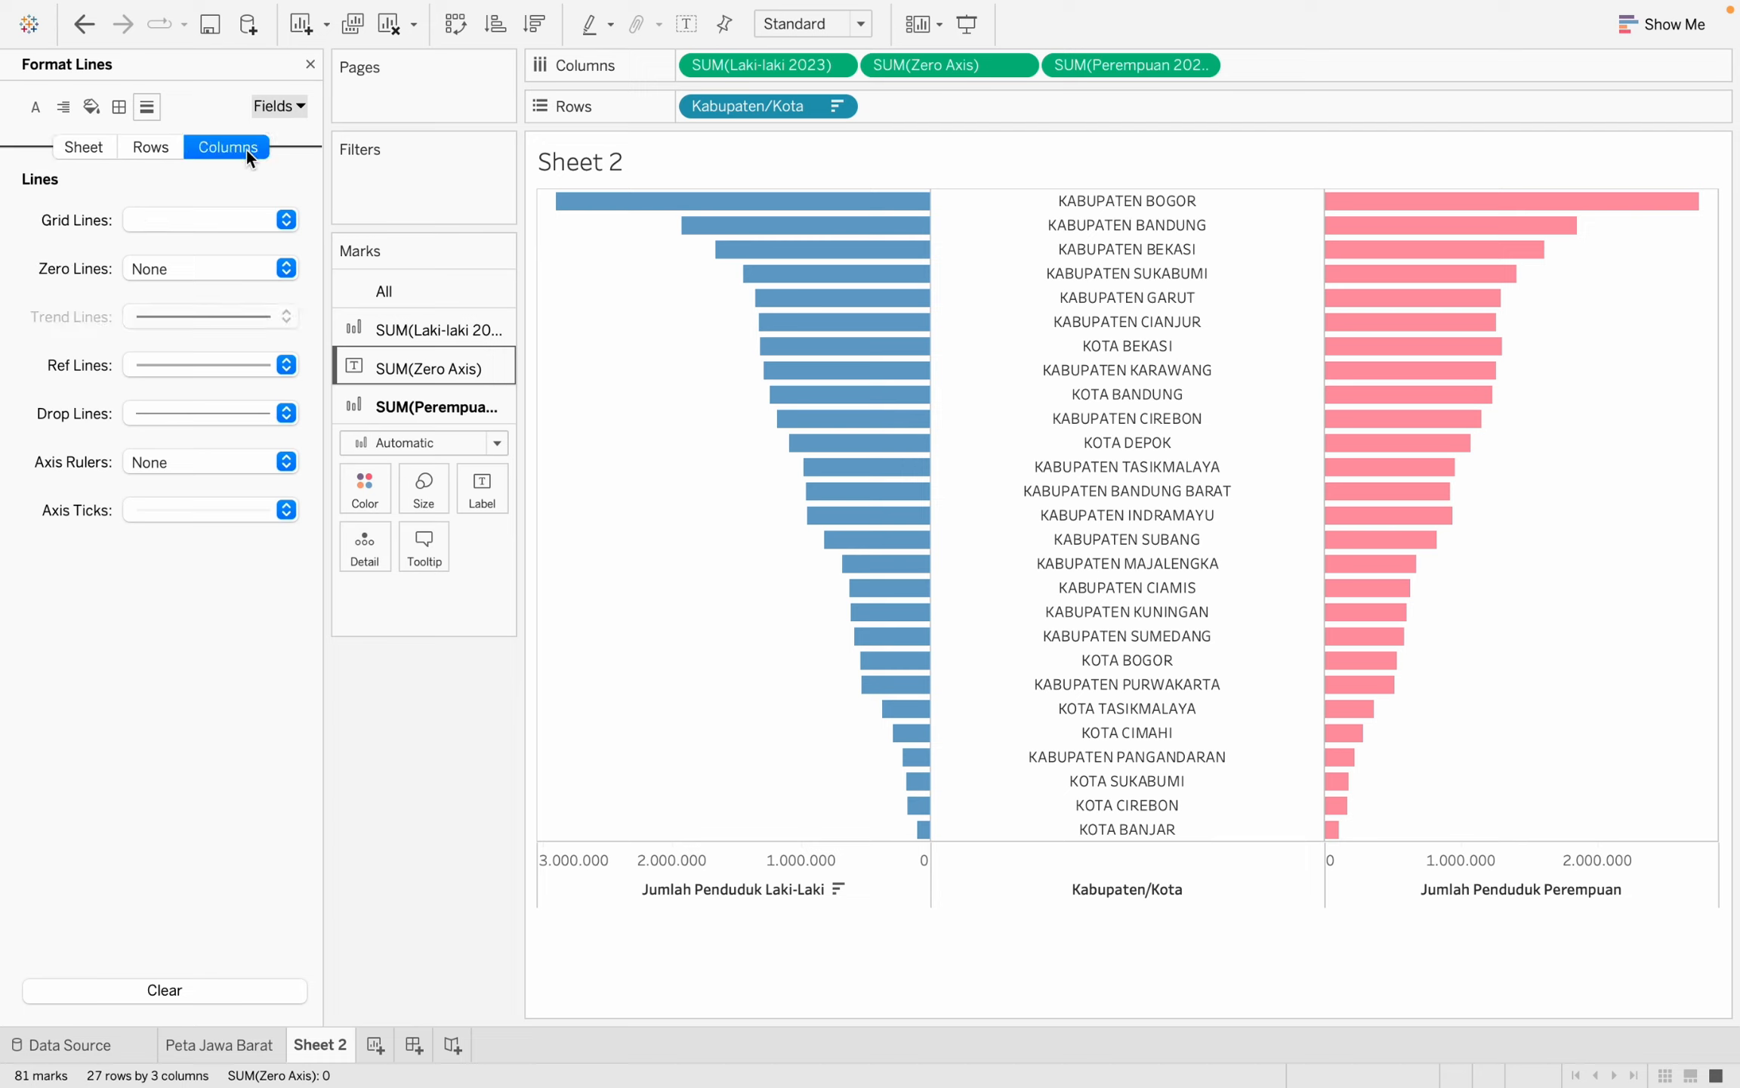
click(228, 268)
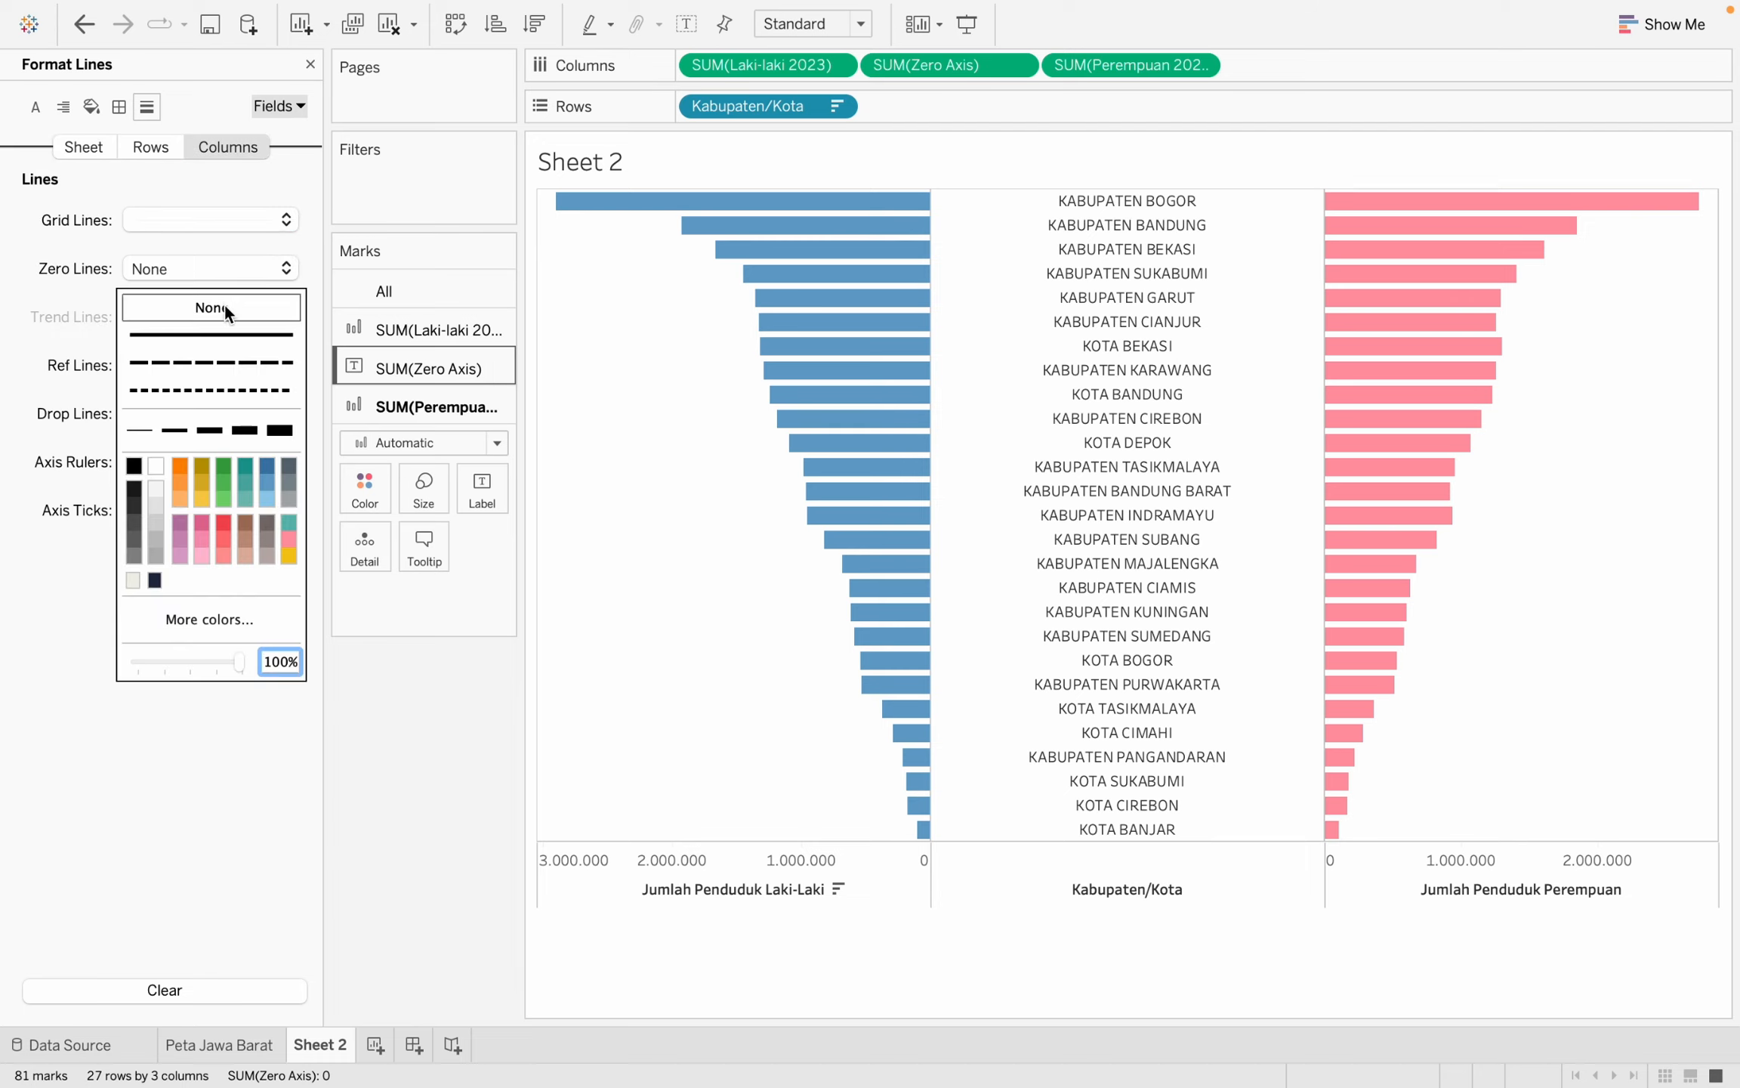
click(224, 218)
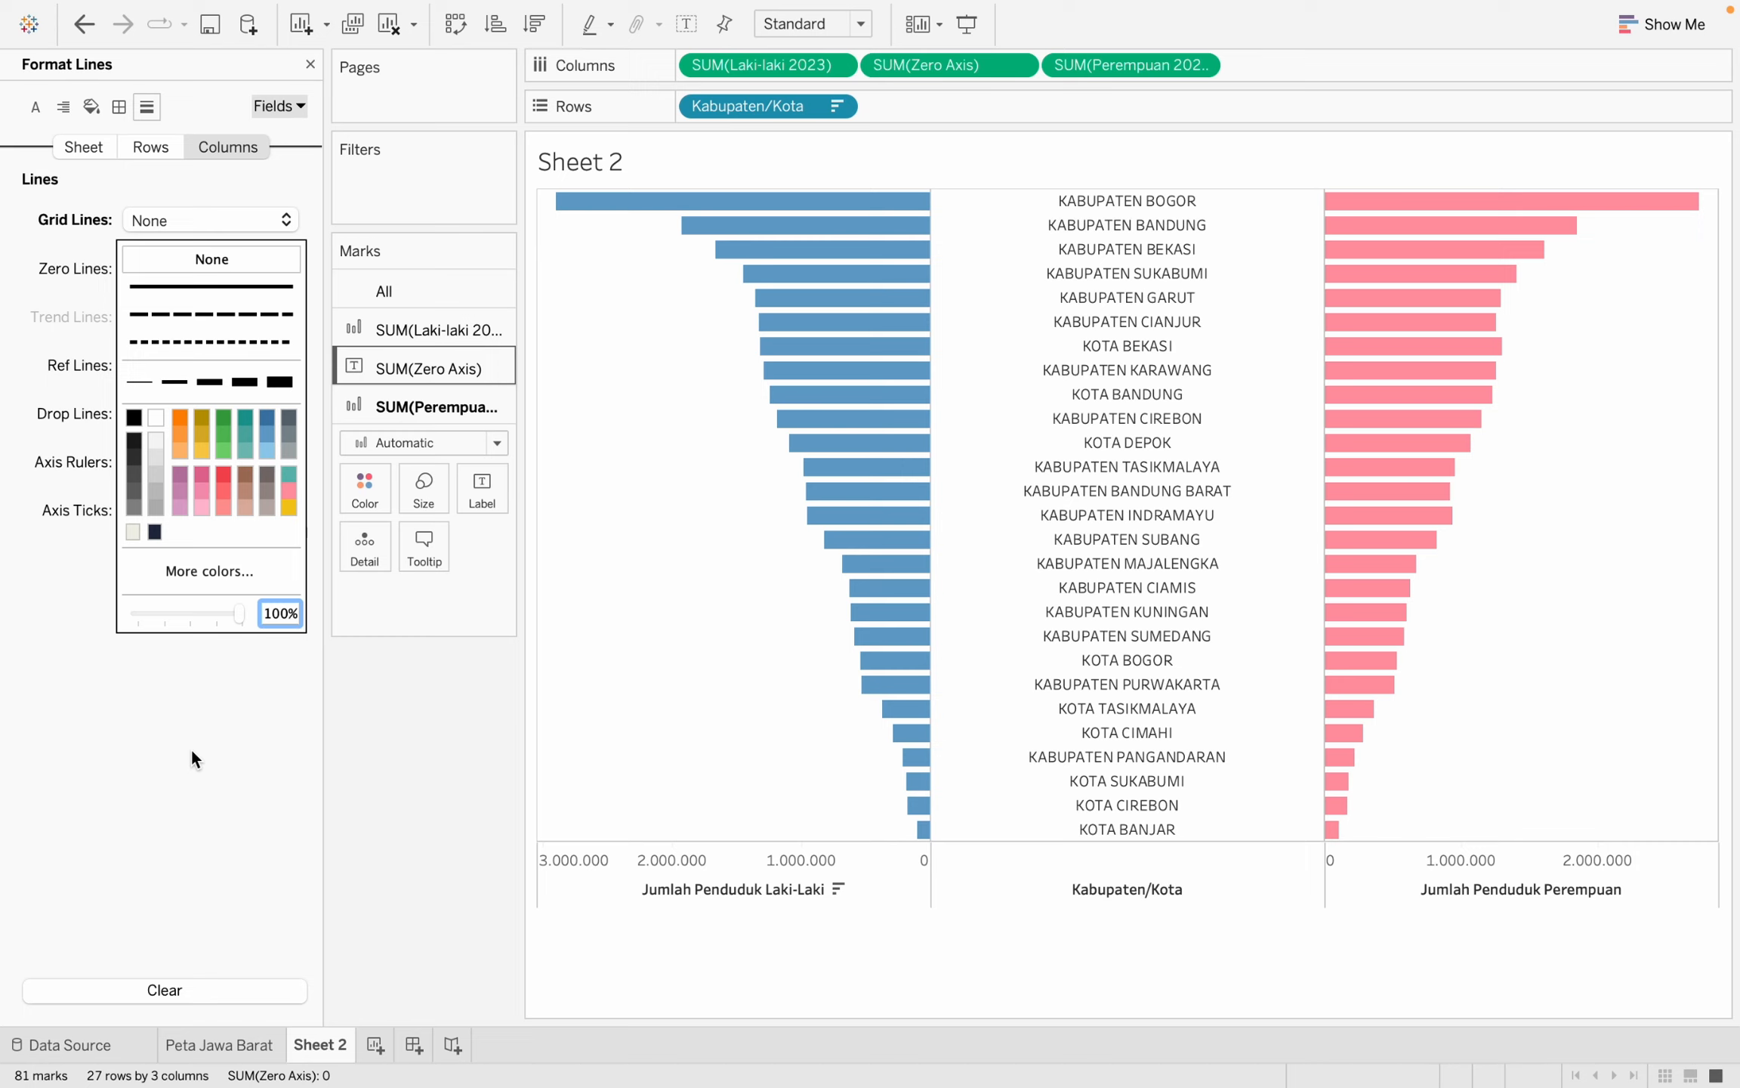
click(194, 771)
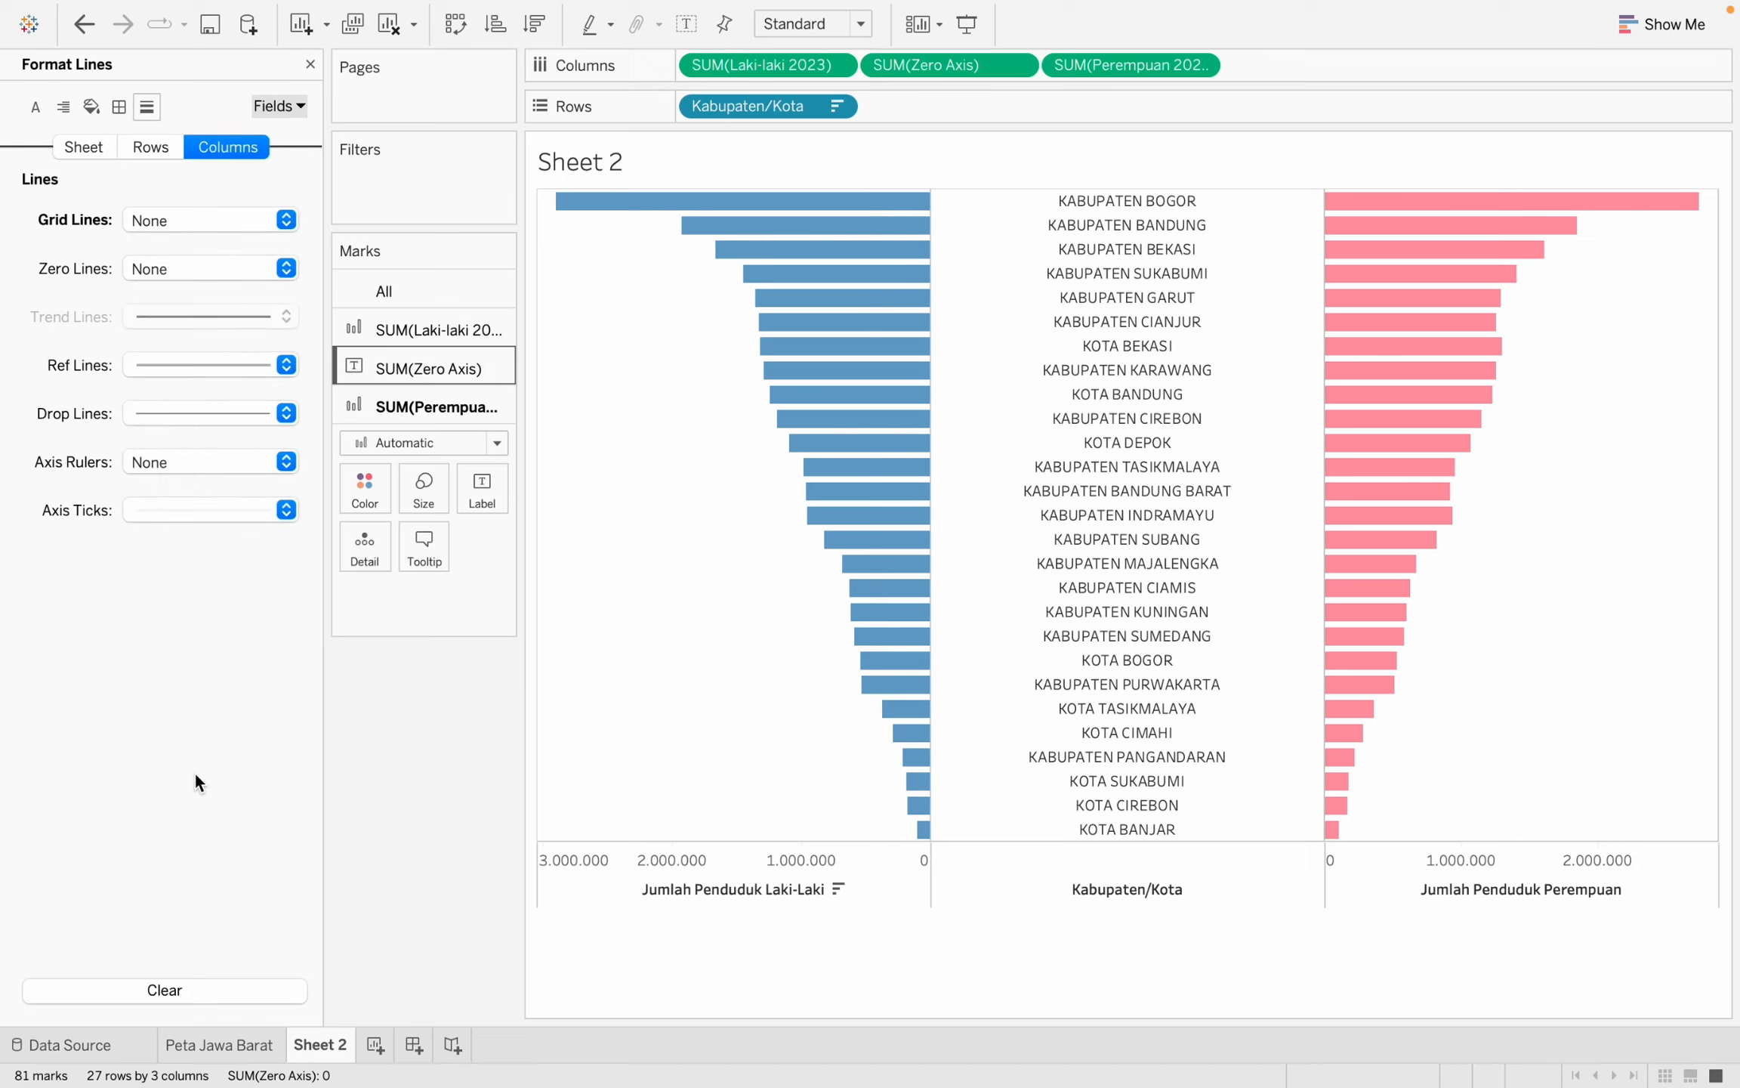
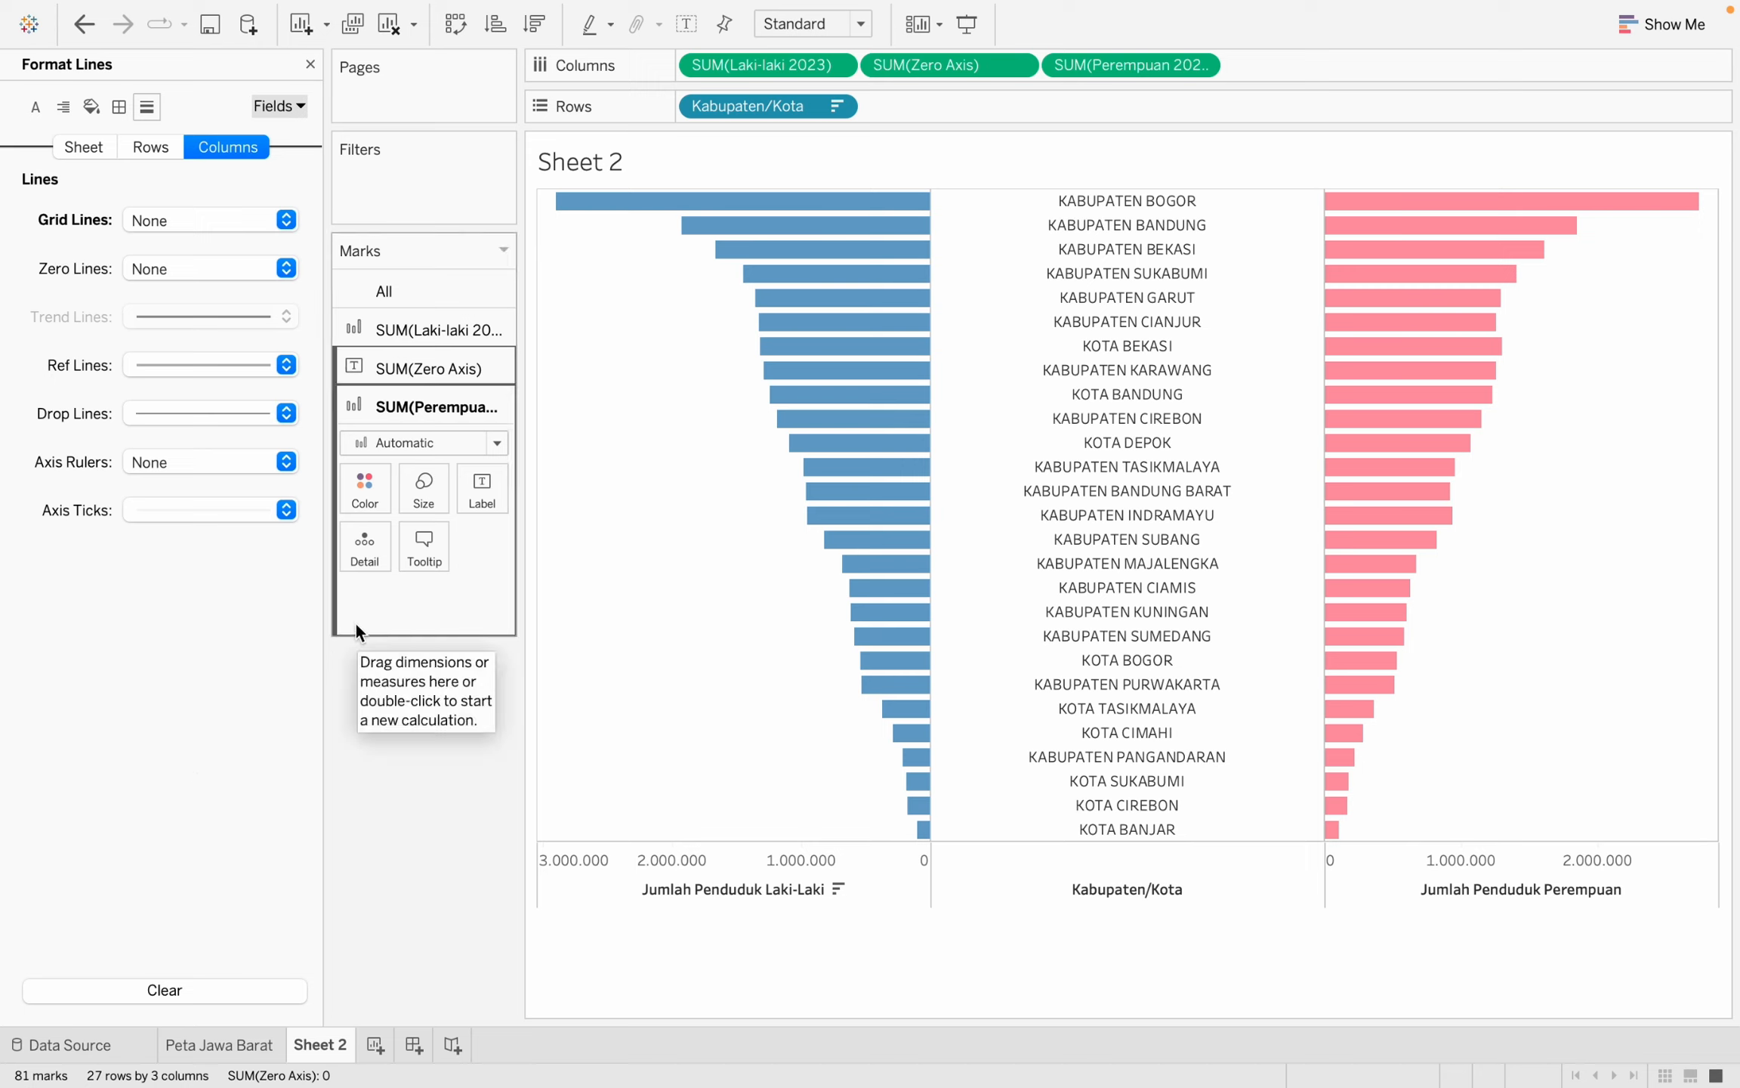
mouse_move(569, 217)
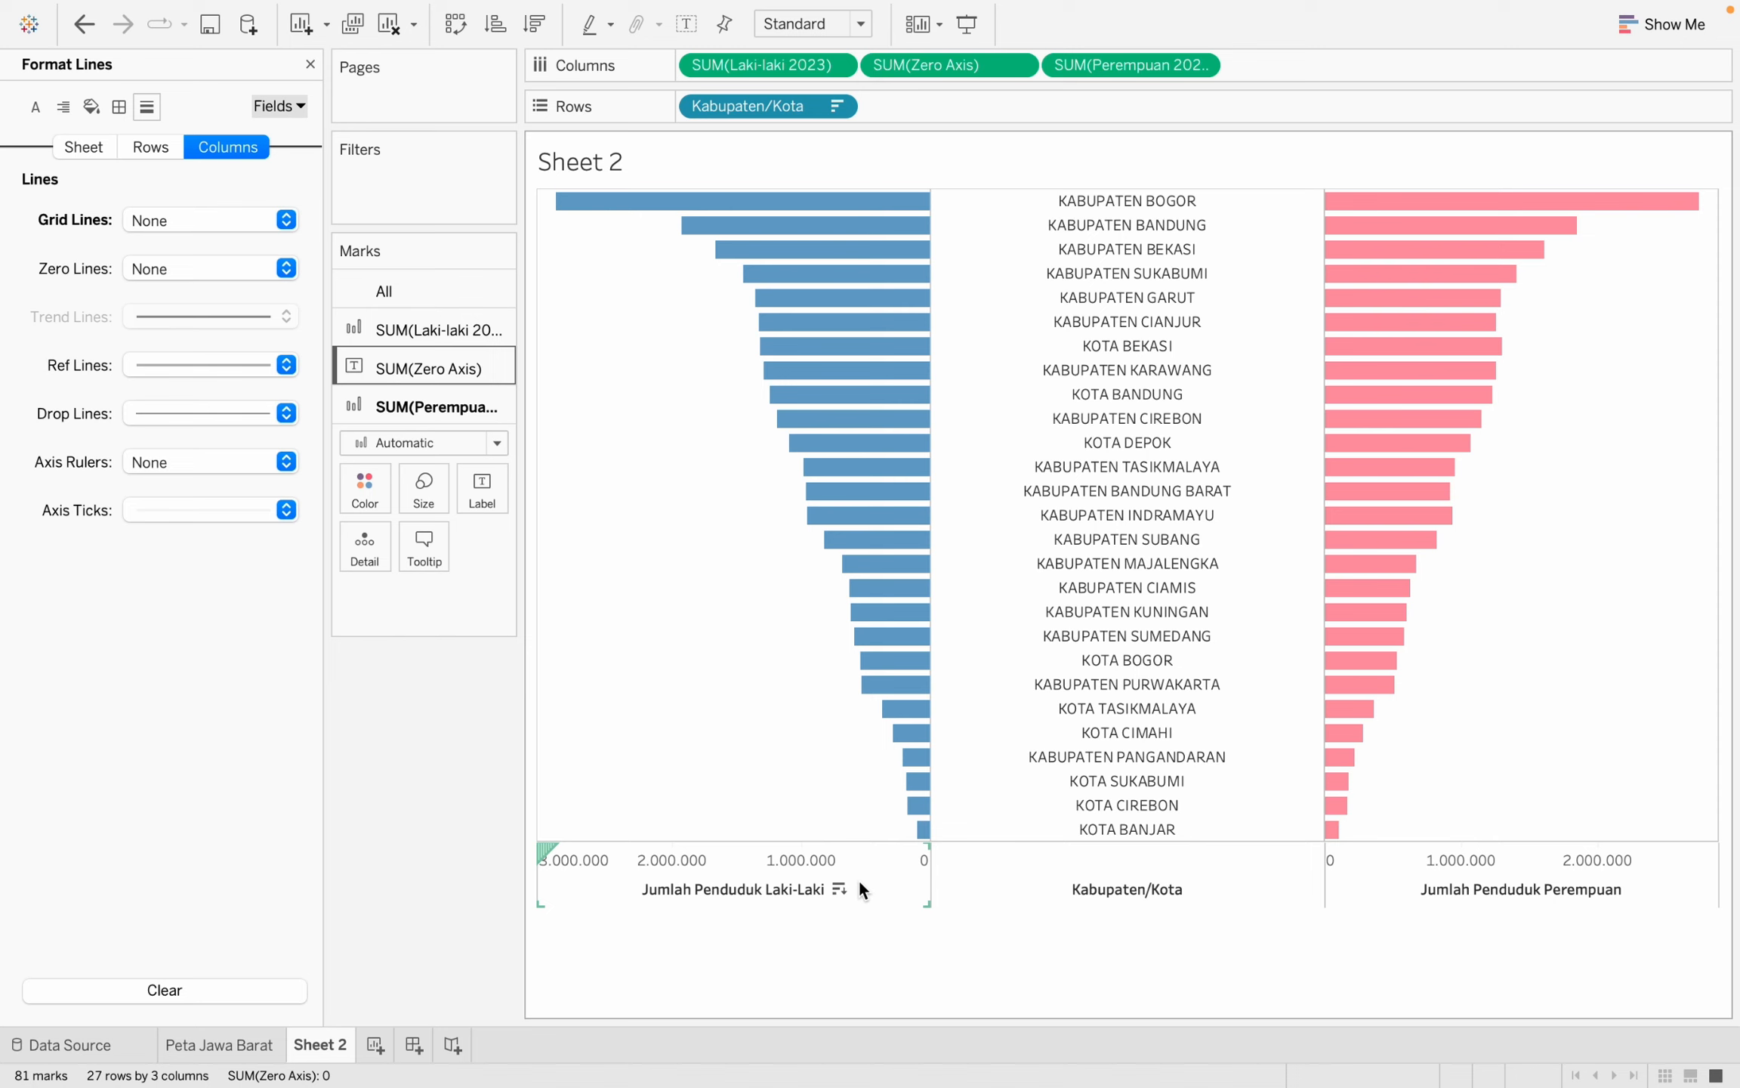
click(310, 65)
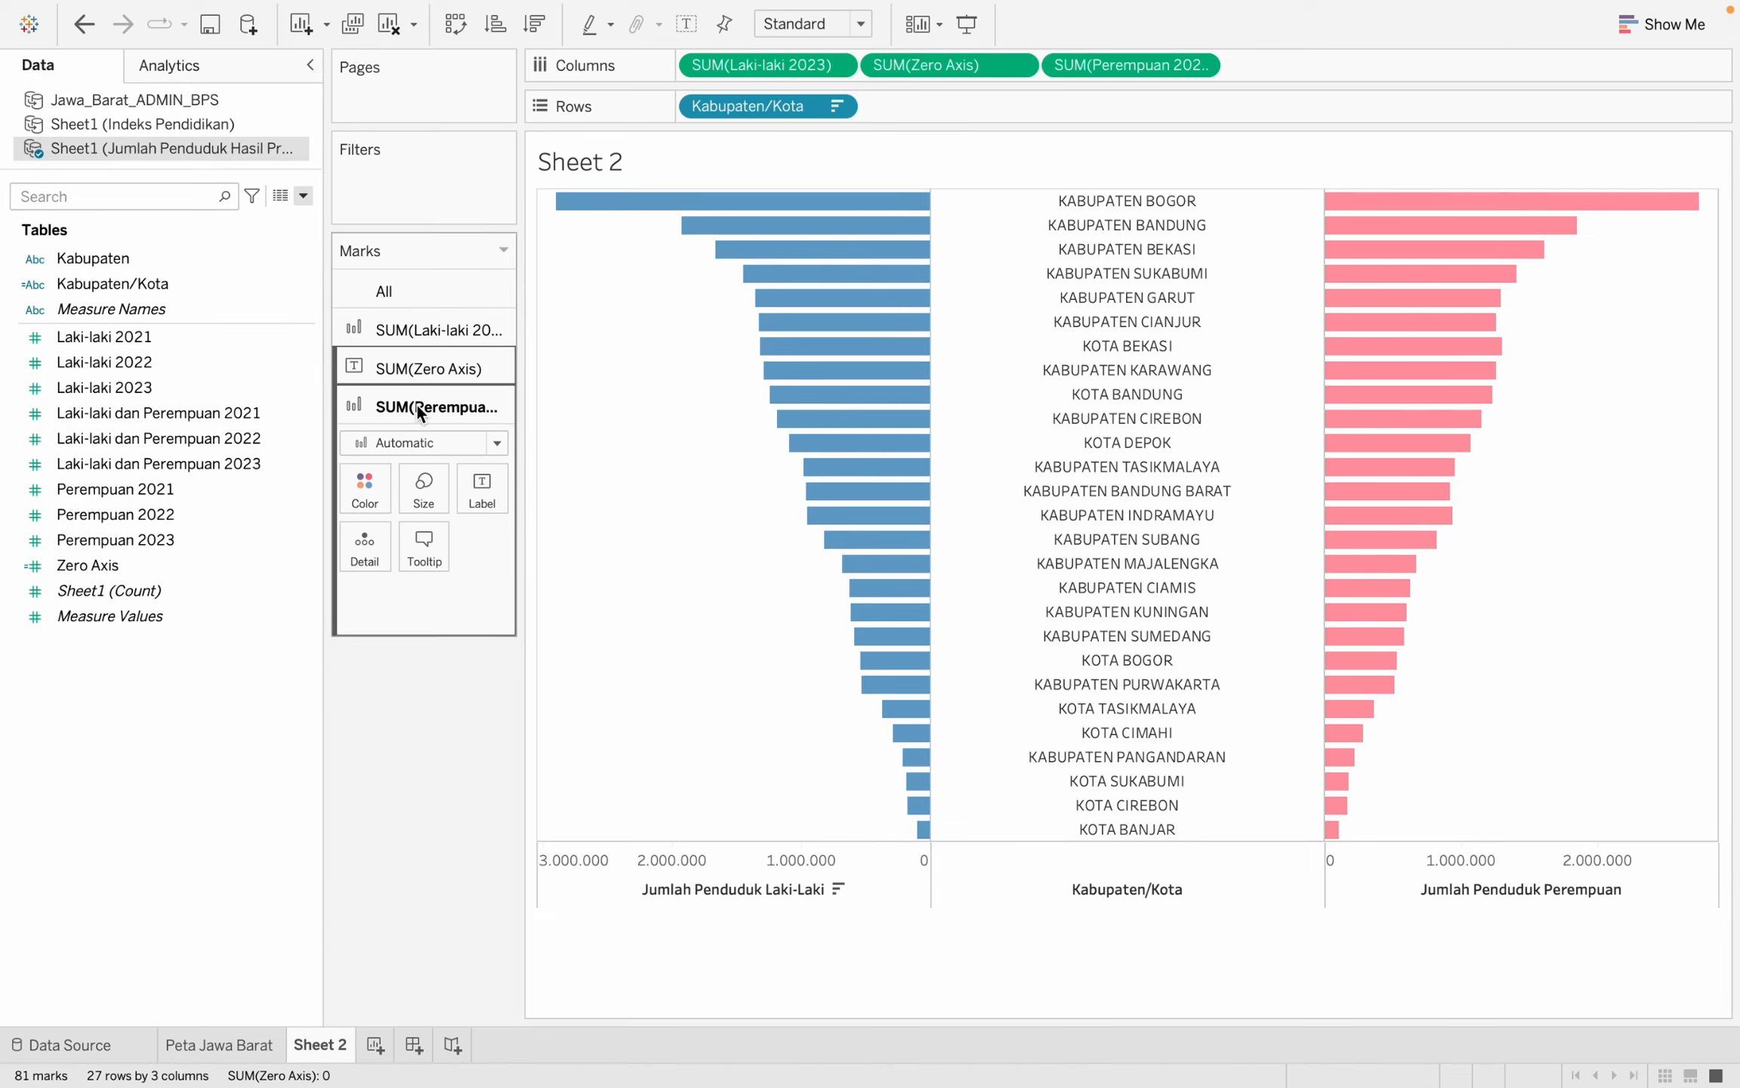
Label the male population bars with their Laki-laki 2023 values.
click(435, 340)
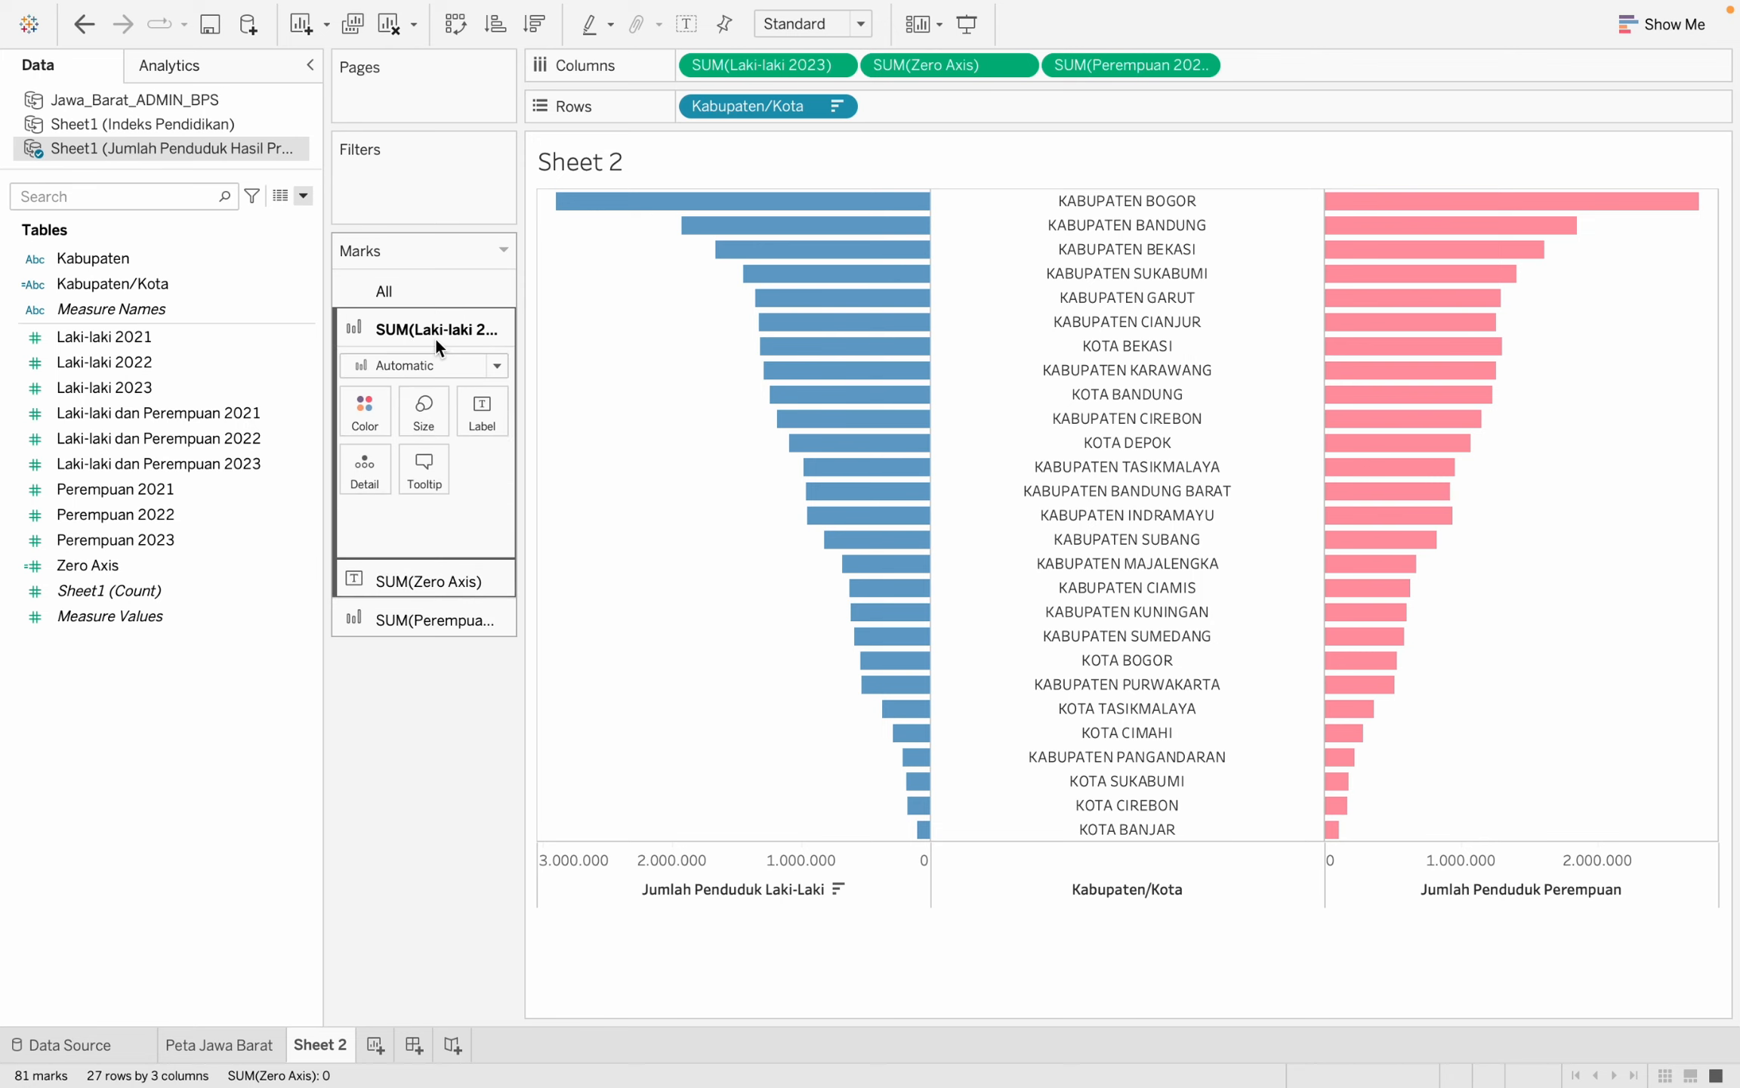
click(232, 388)
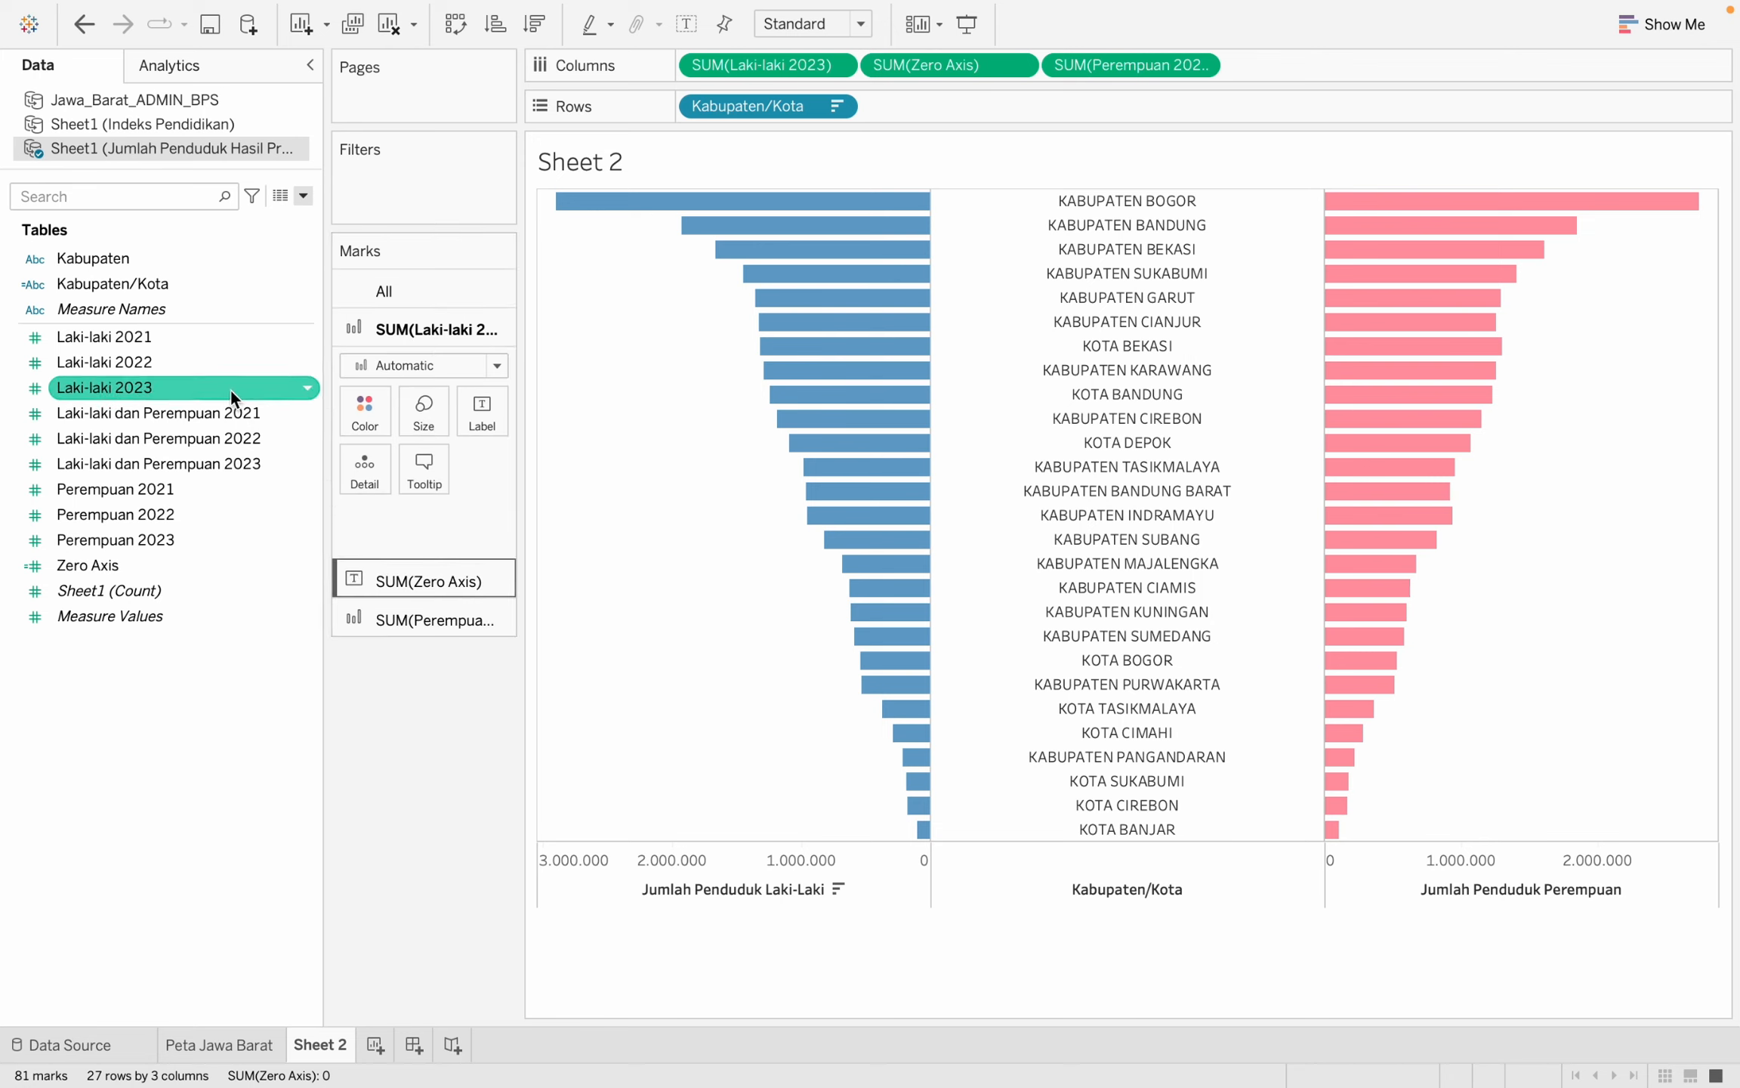
drag(229, 390, 497, 424)
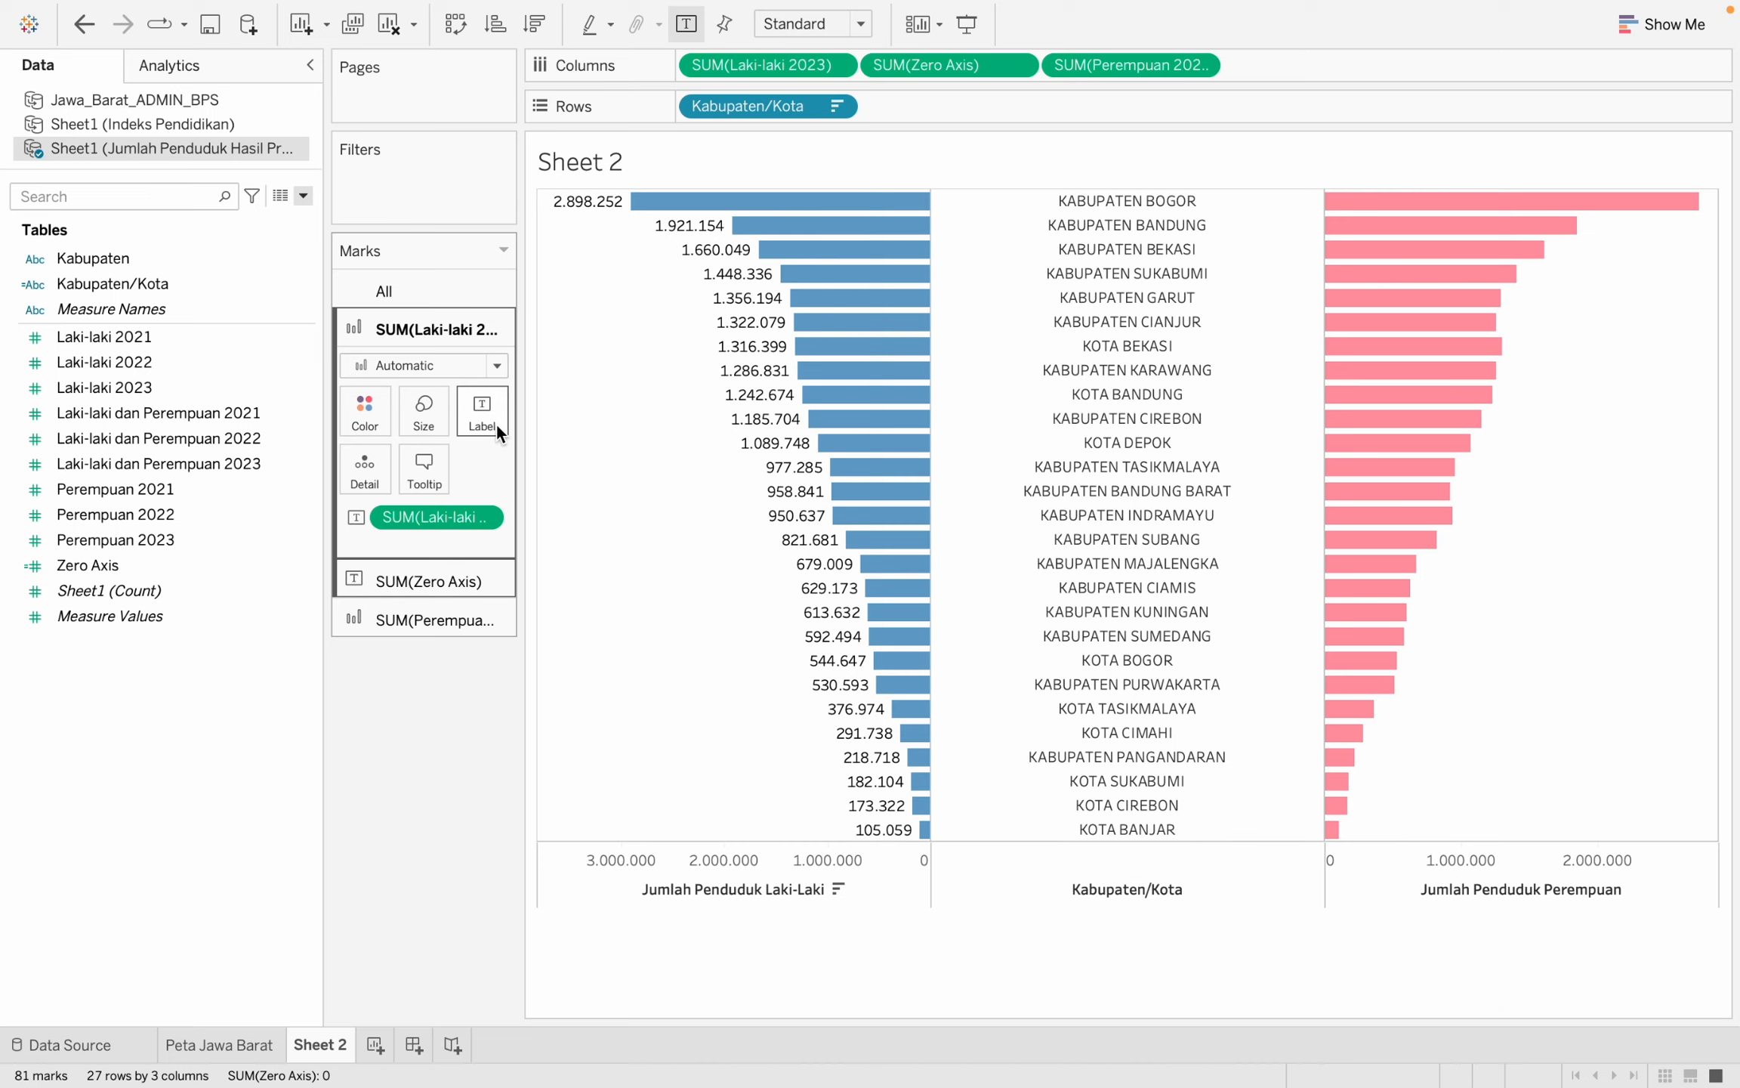
Label the female population bars with their Perempuan 2023 values.
click(450, 609)
click(266, 538)
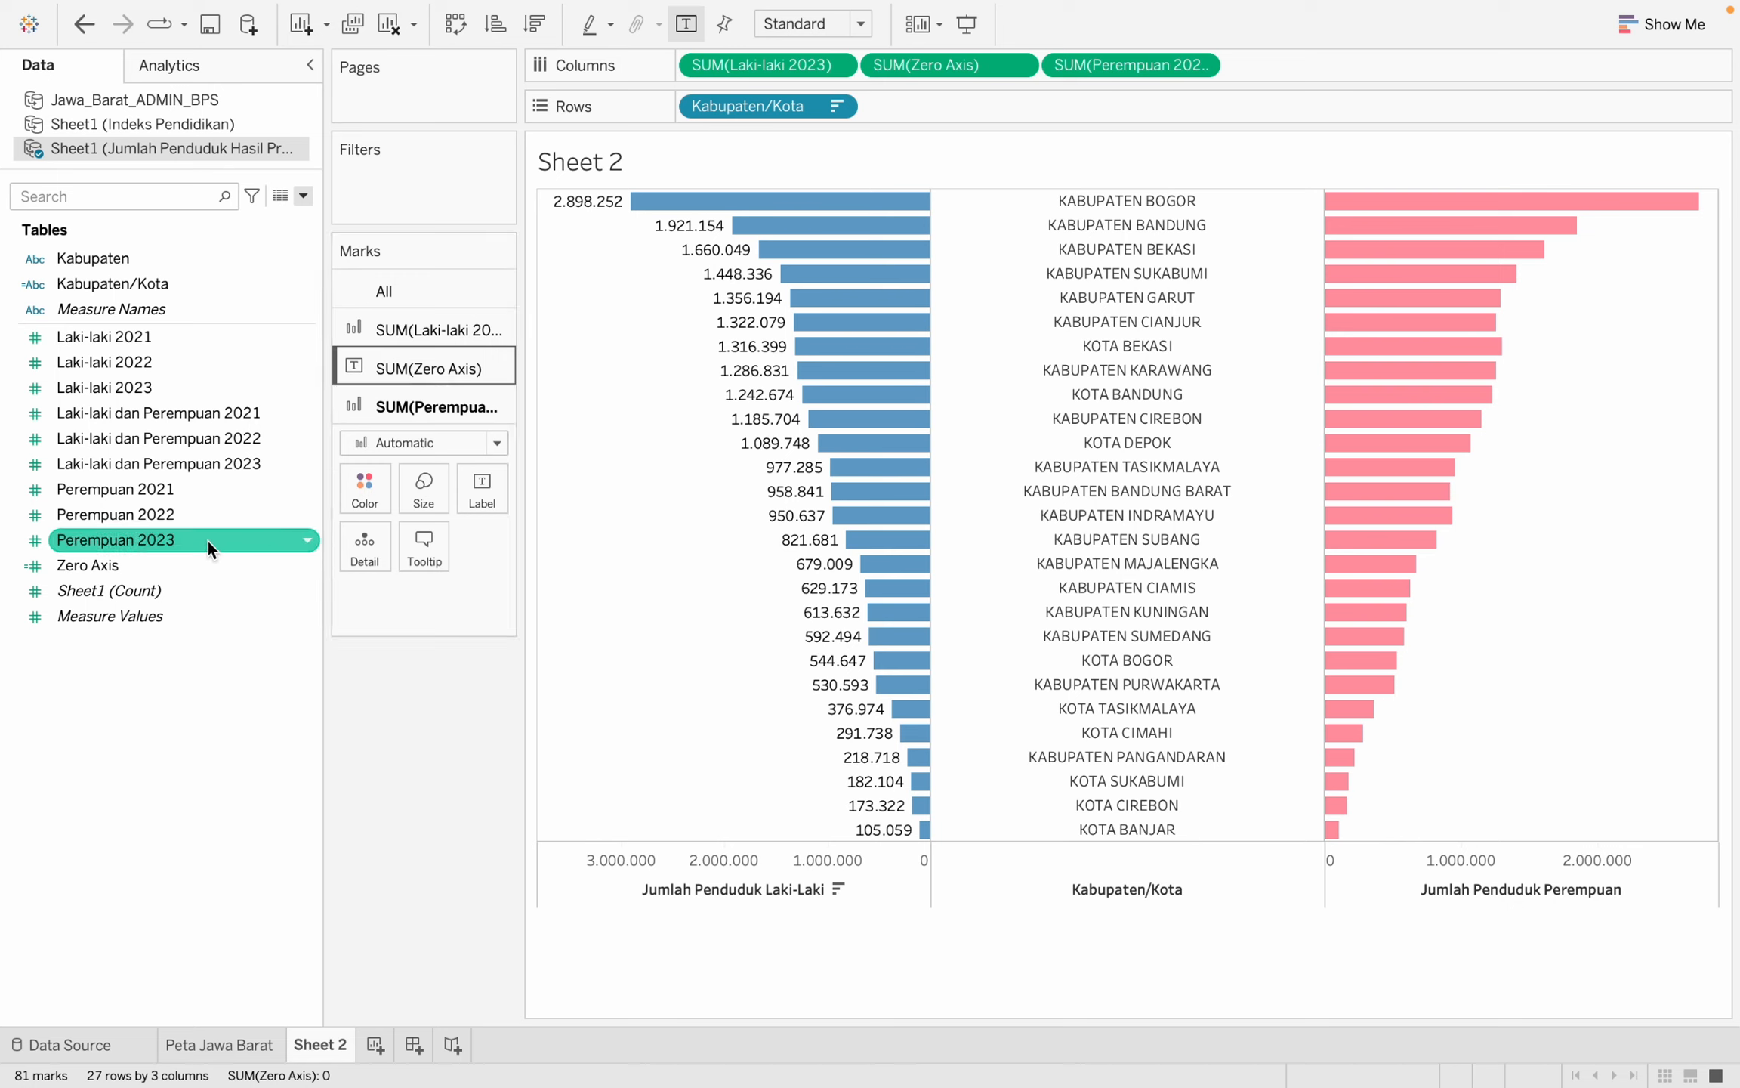
drag(206, 538, 483, 494)
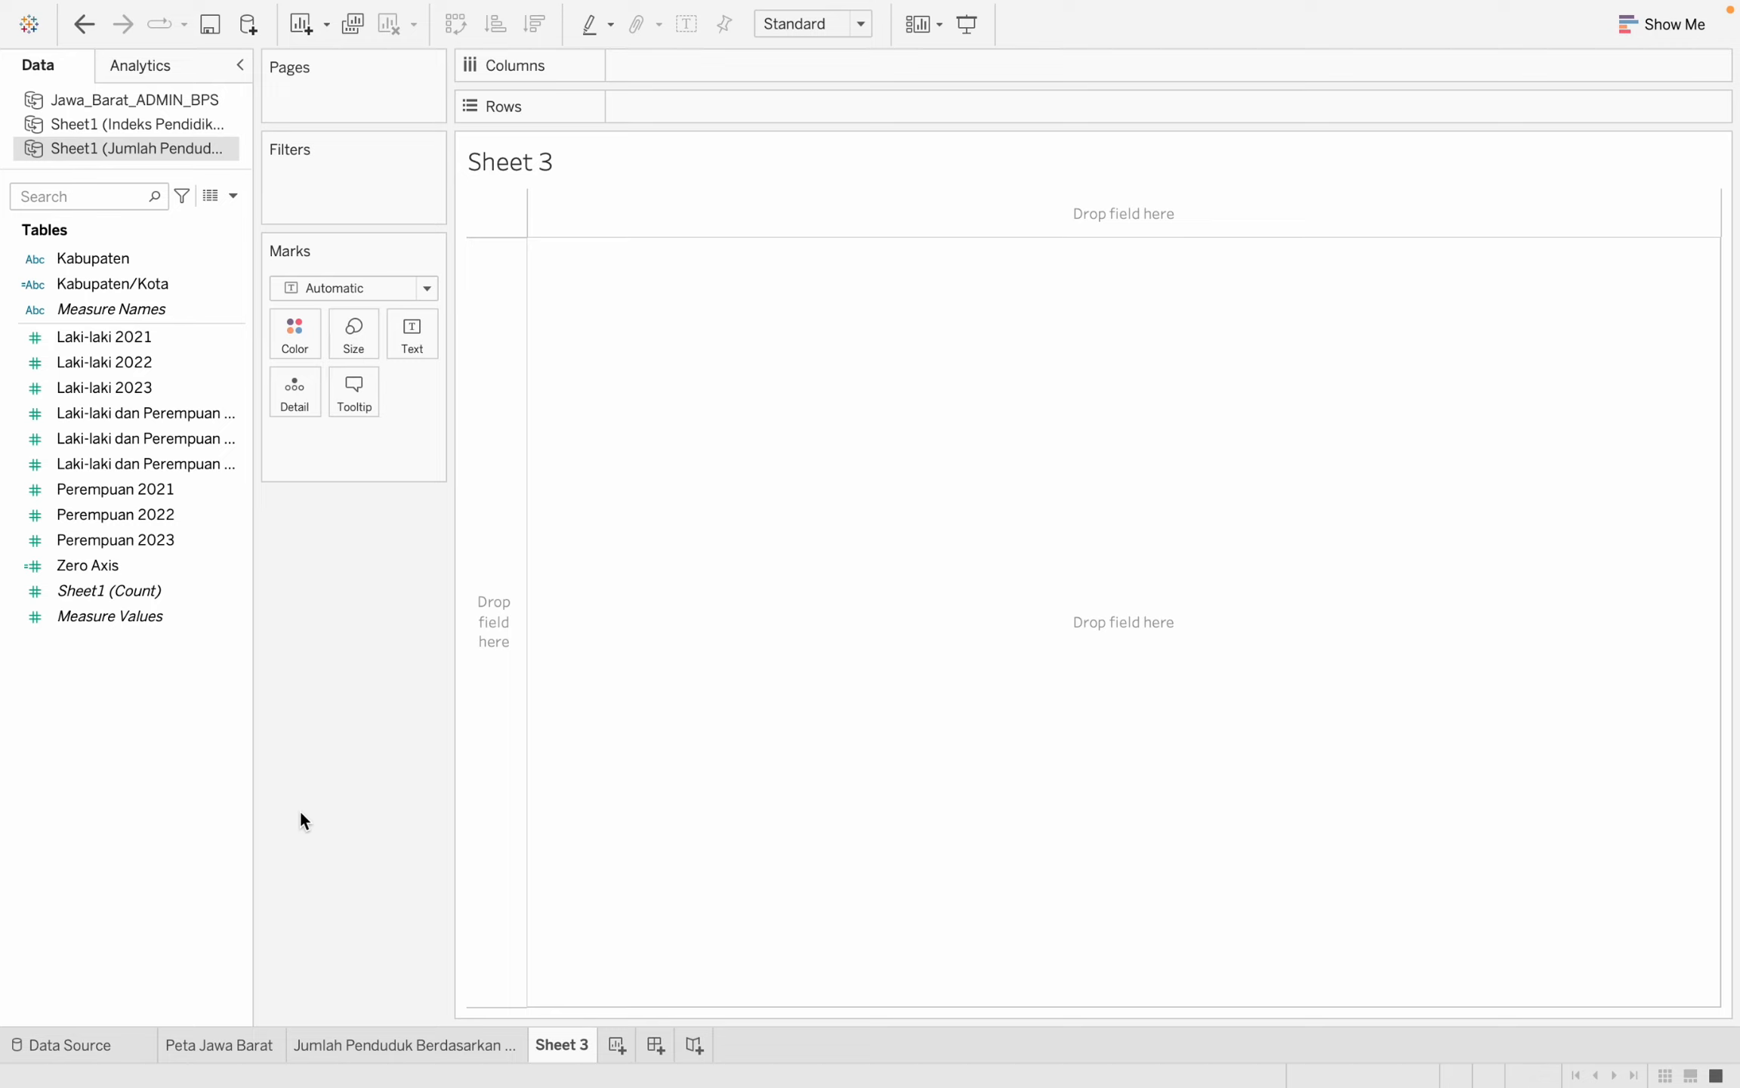
Show the summed Laki-laki dan Perempuan 2023 measure as text on Sheet 3.
click(152, 464)
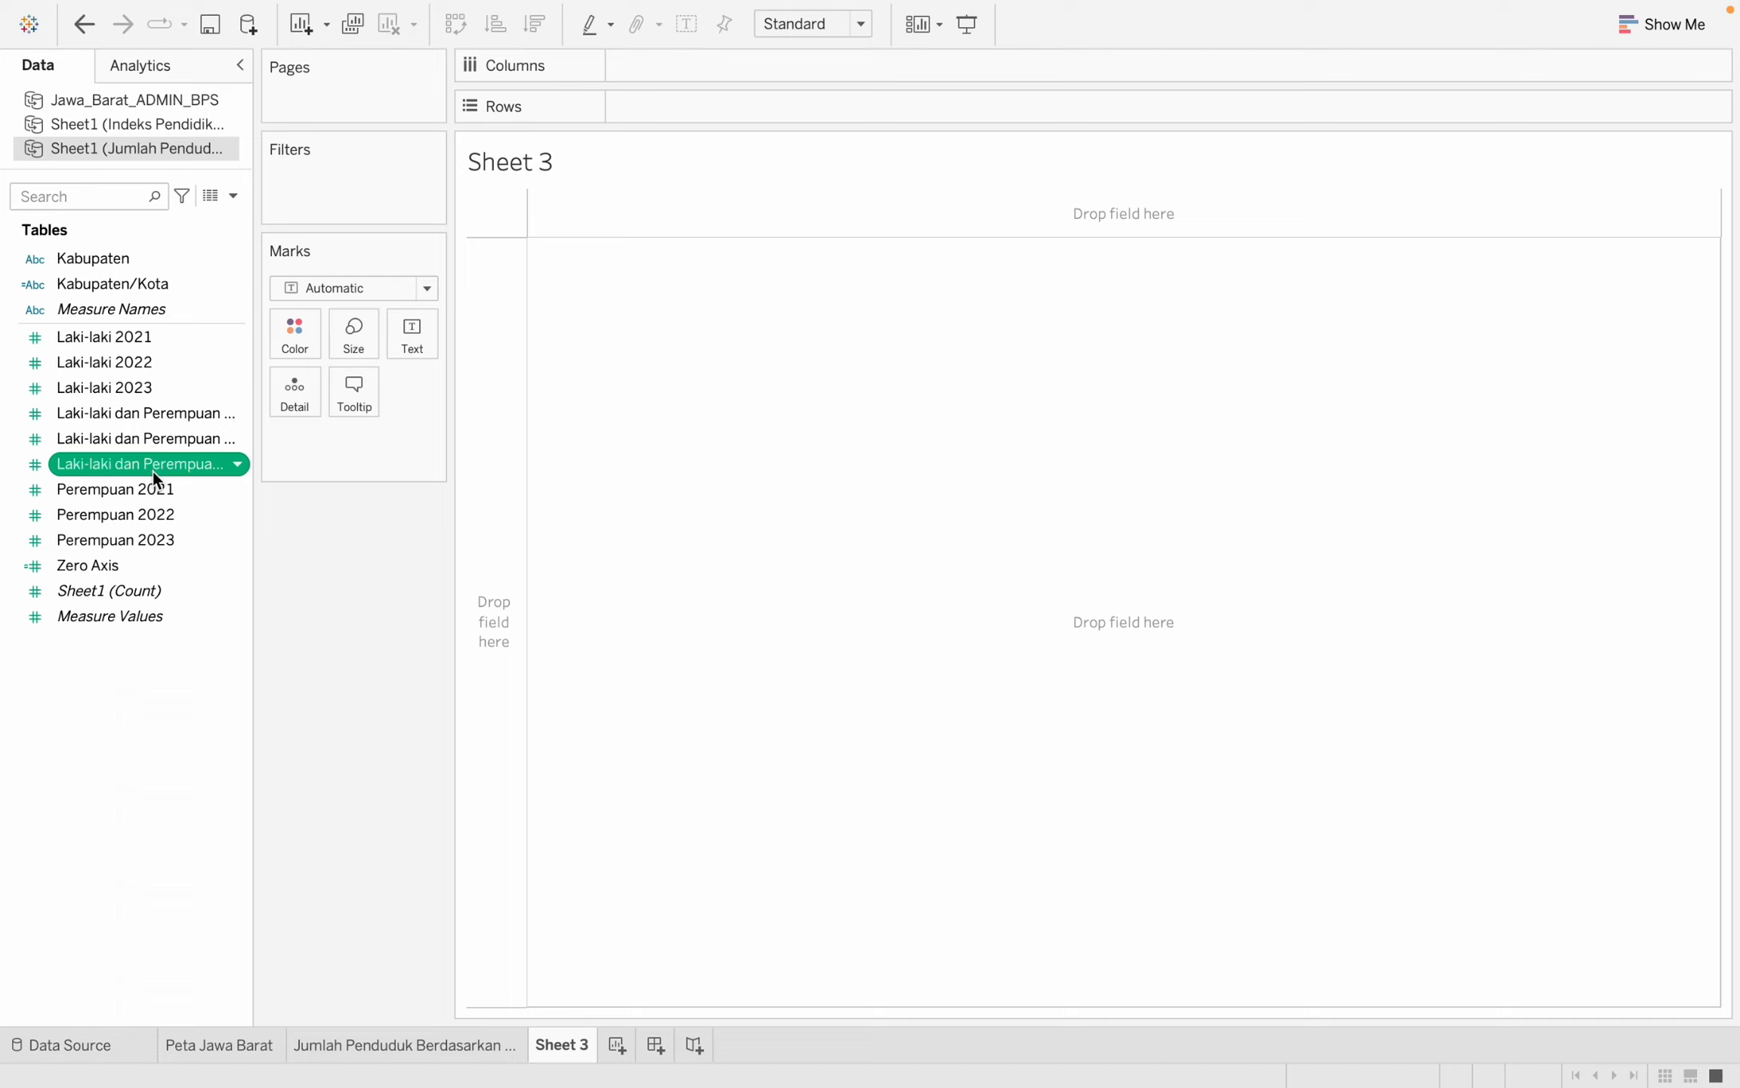
click(153, 472)
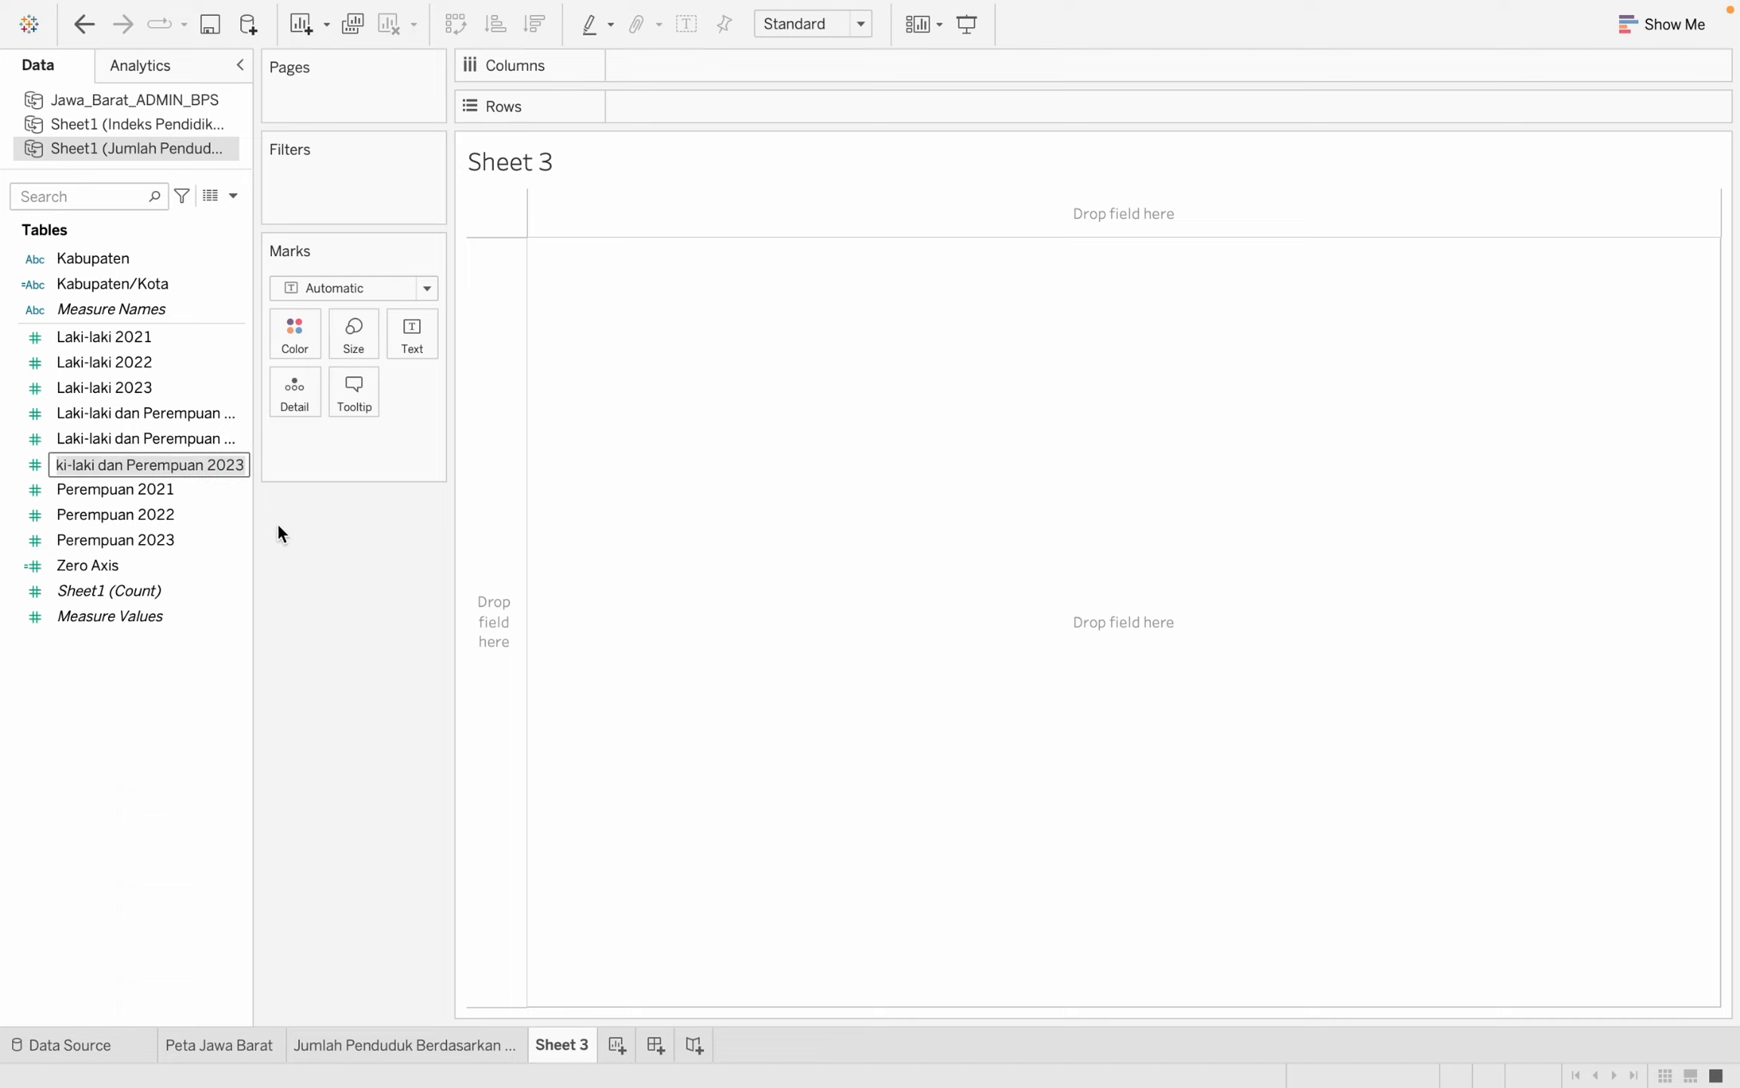
key(Return)
drag(162, 467, 436, 340)
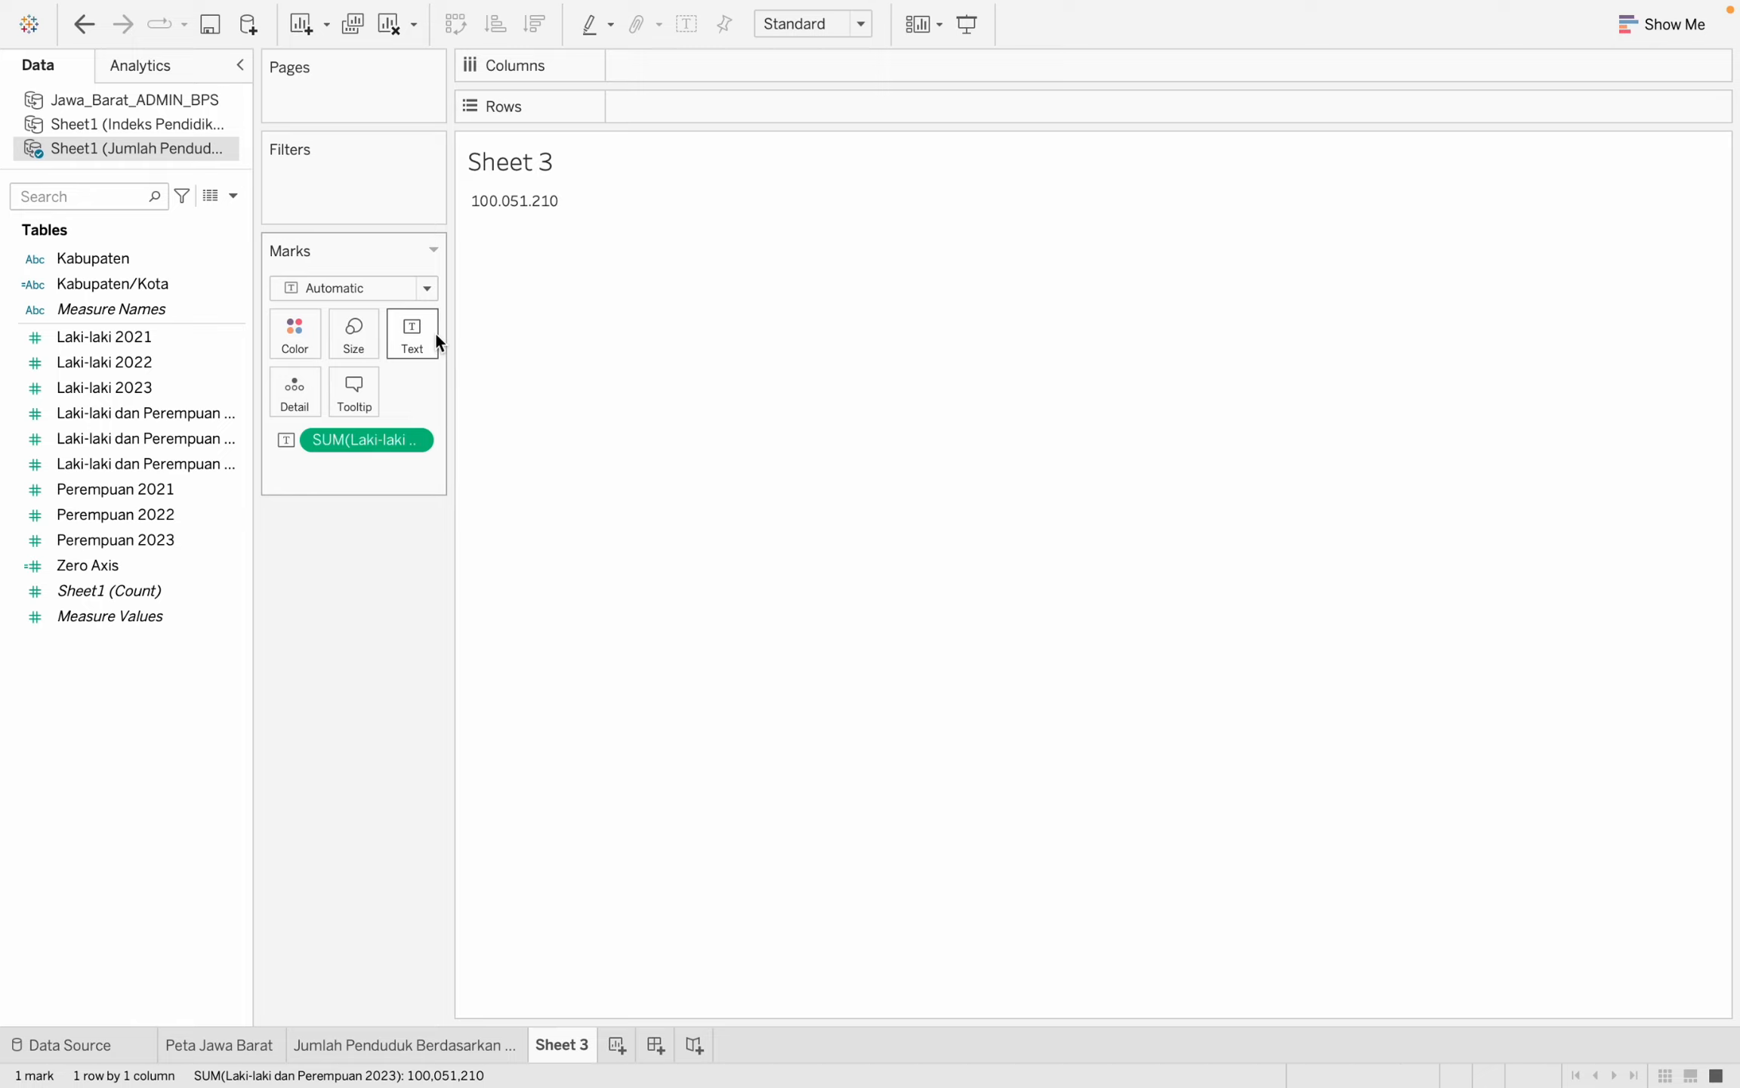
Try filtering Sheet 3 by Kabupaten/Kota with all values selected except KABUPATEN PROVINSI JAWA BARAT.
drag(120, 286, 357, 194)
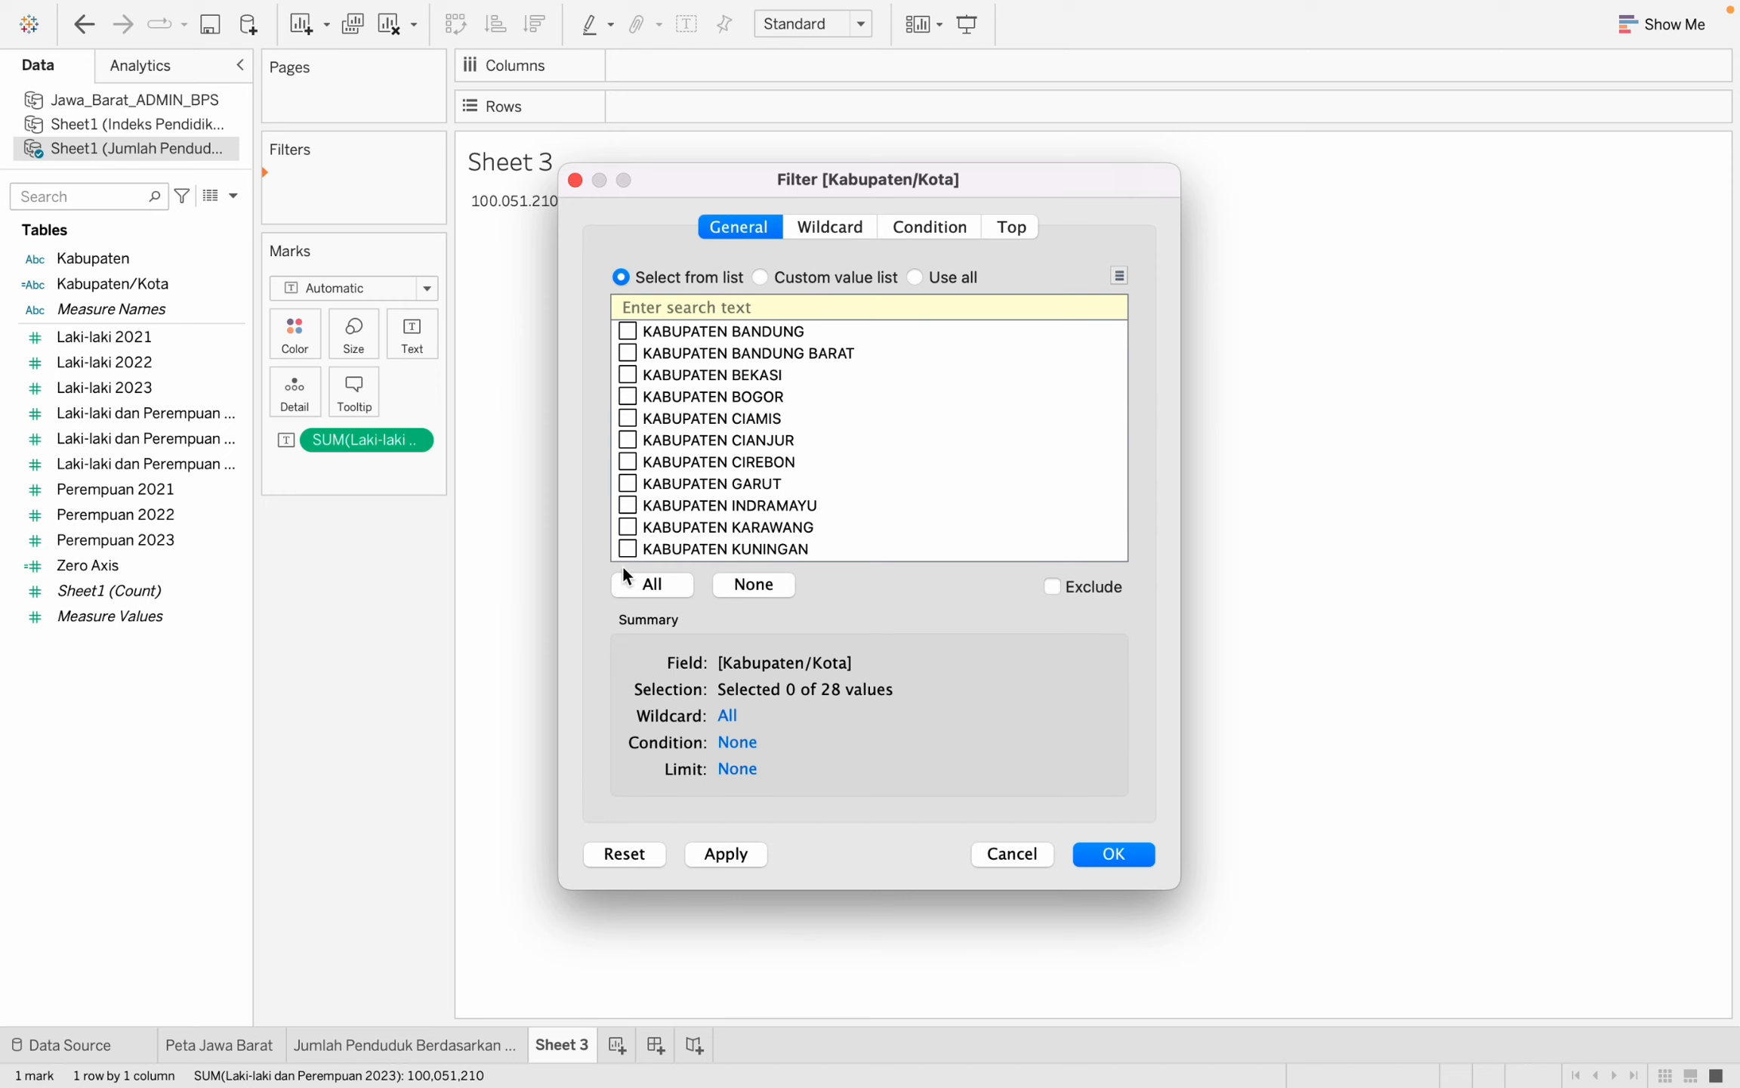
click(647, 583)
scroll(693, 481, down, 2)
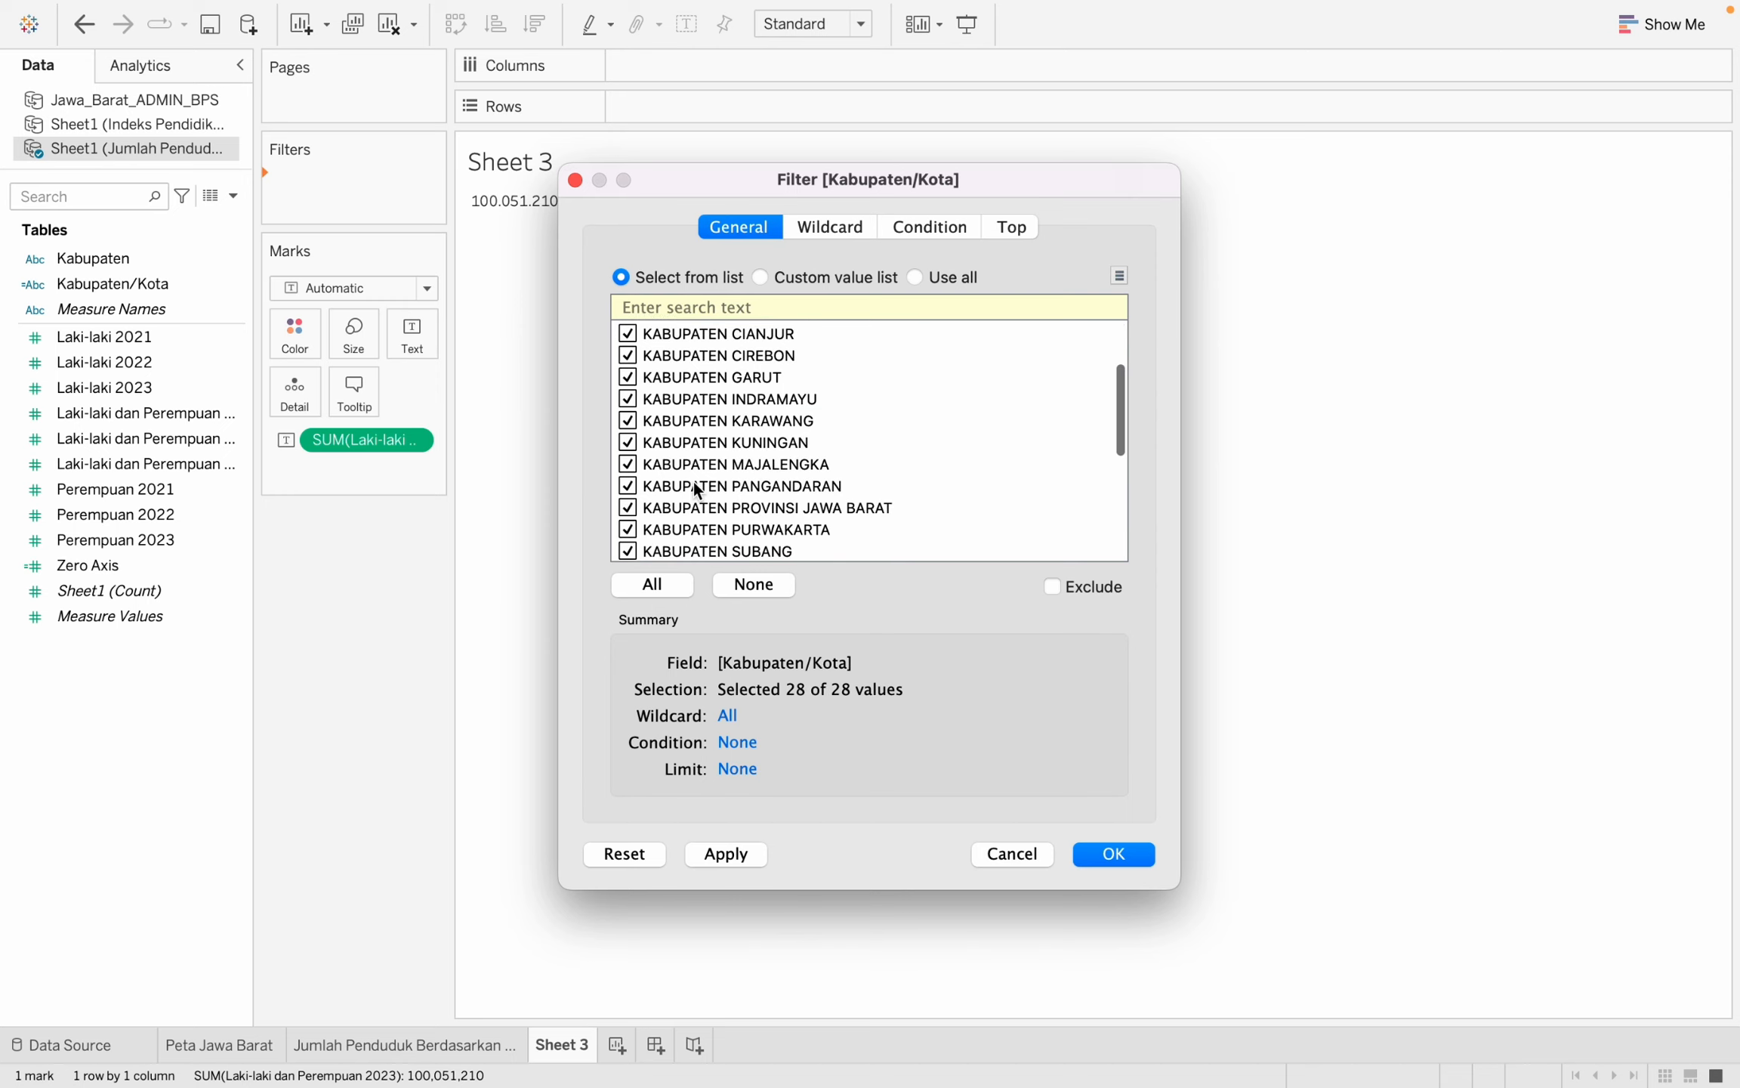
scroll(693, 482, down, 2)
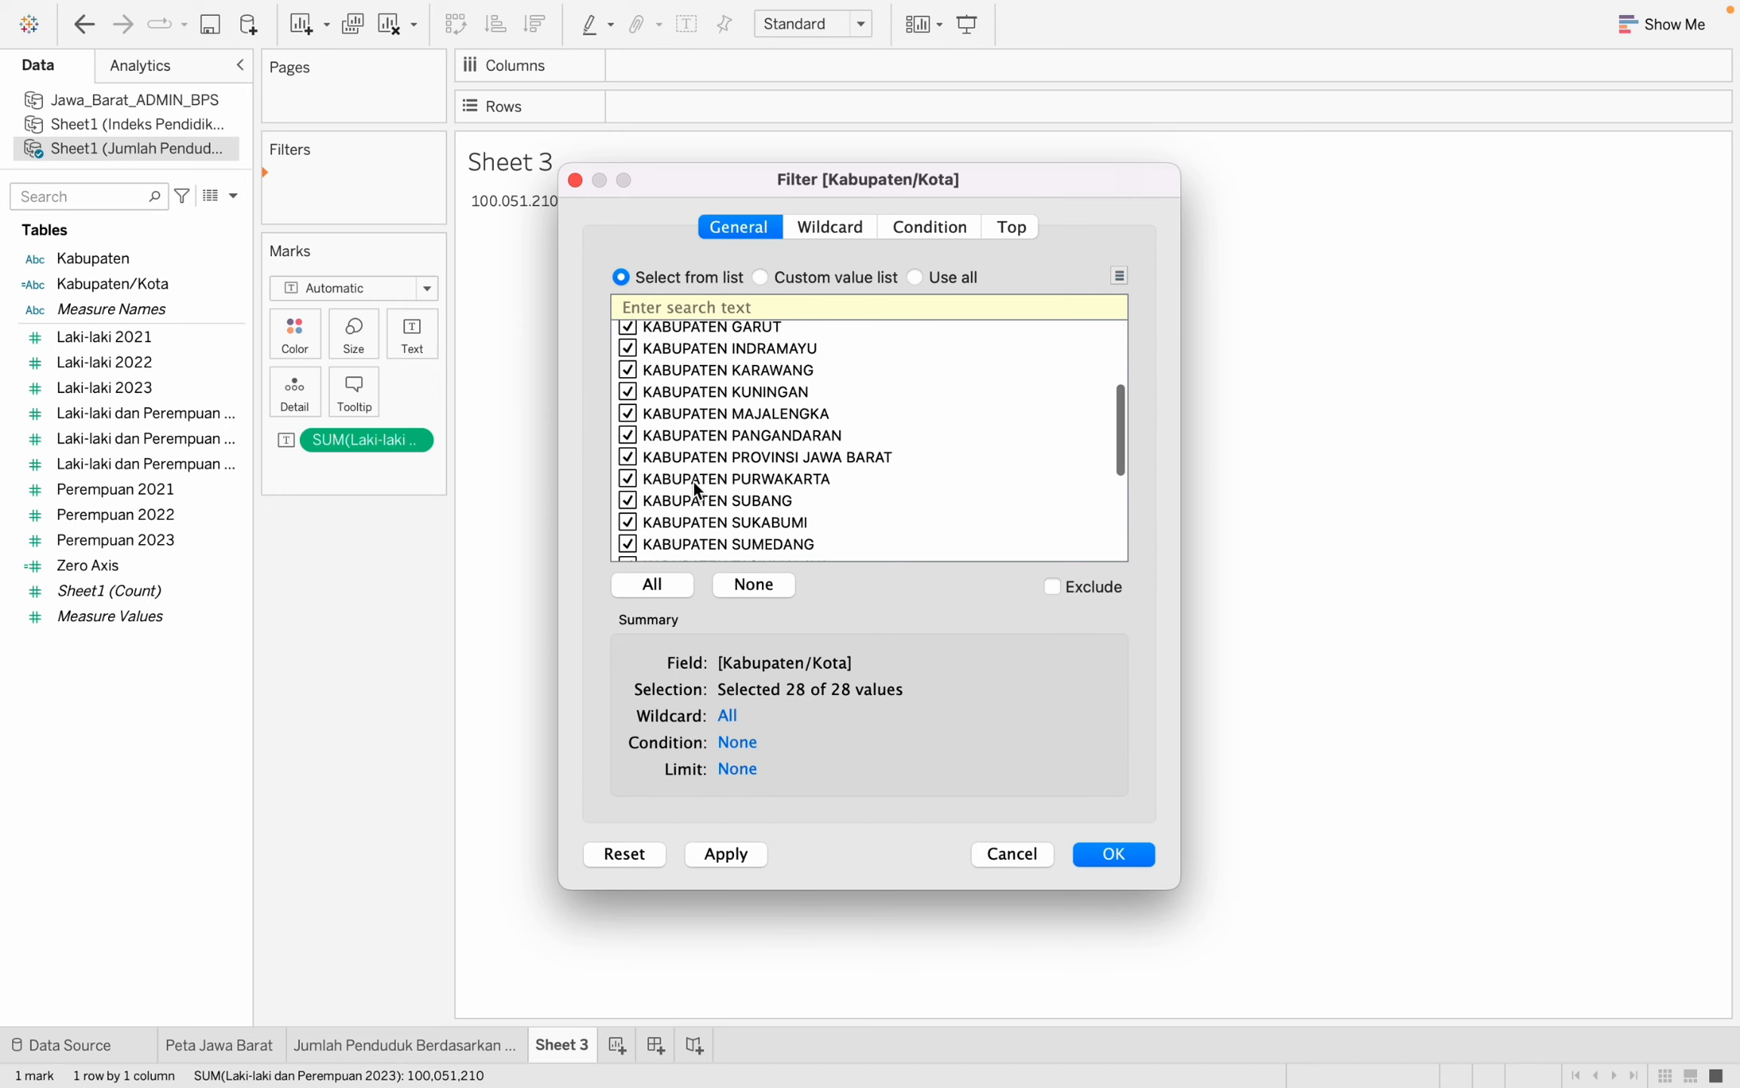
click(627, 457)
click(1107, 861)
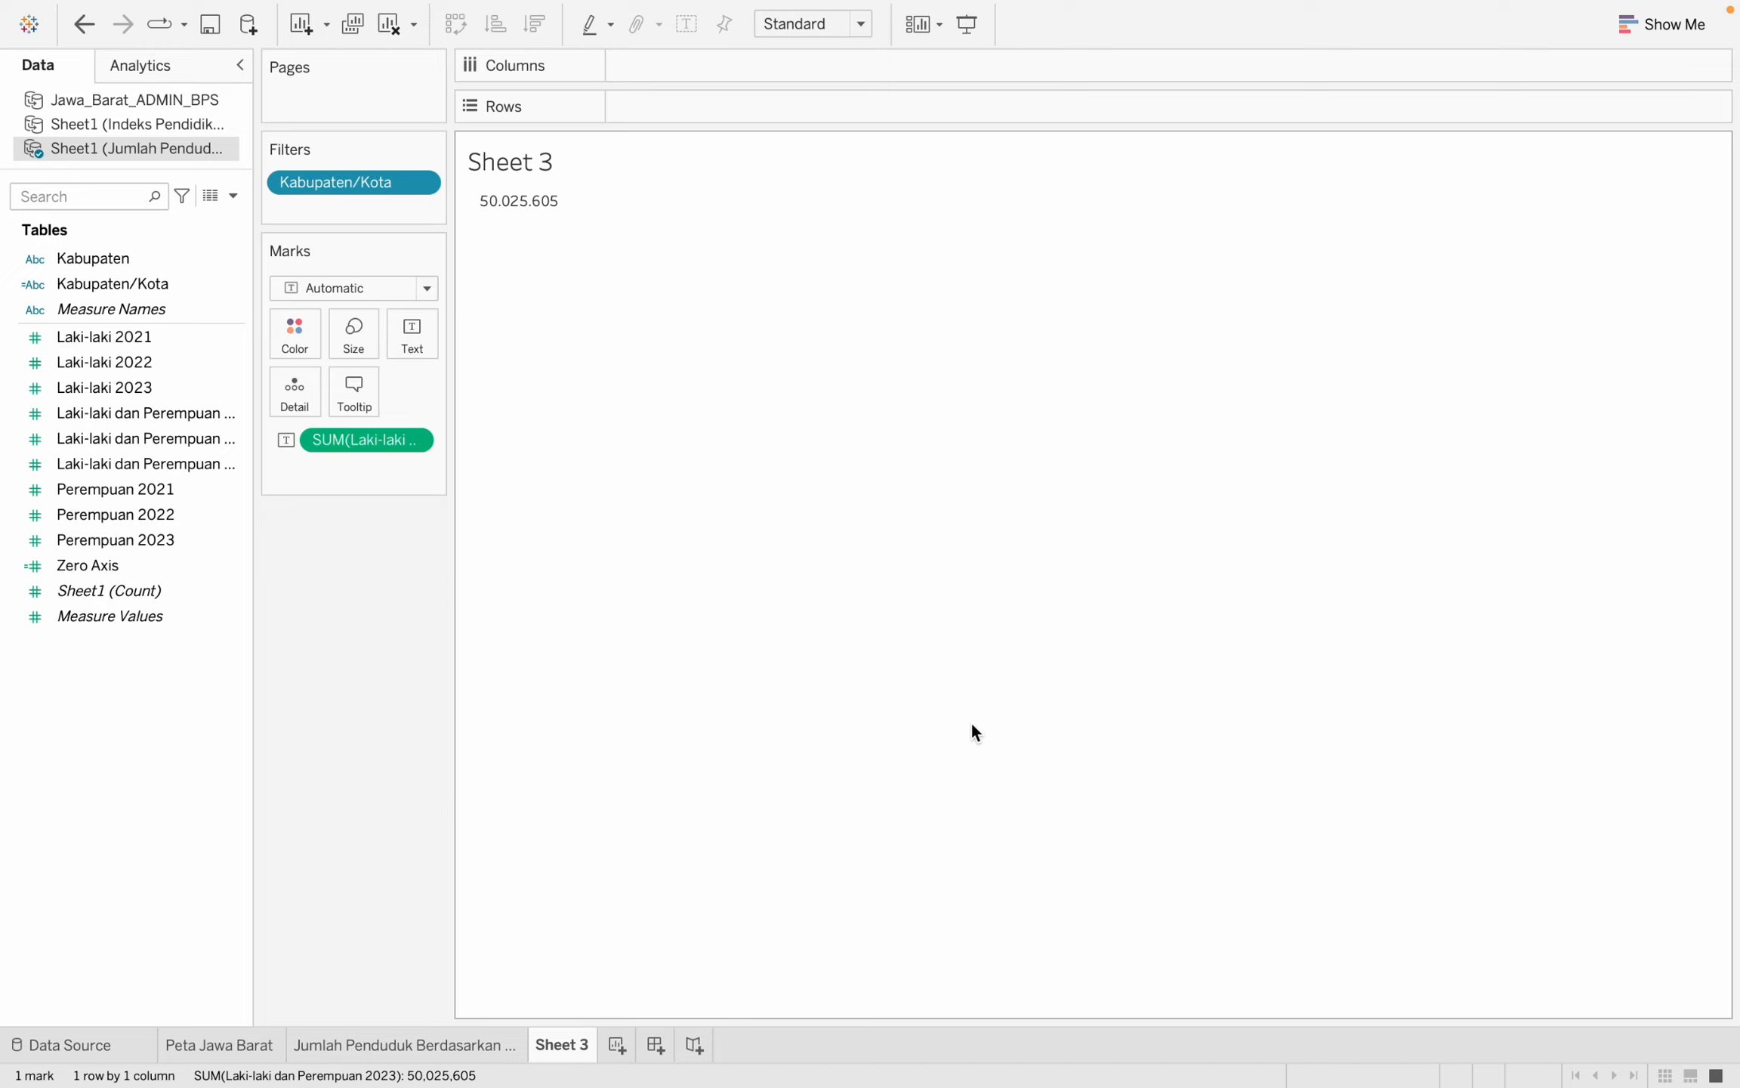
Try a centered Tableau Semibold sheet title "Jumlah Penduduk Jawa Barat" and undo it together with the Kabupaten/Kota filter.
double_click(518, 180)
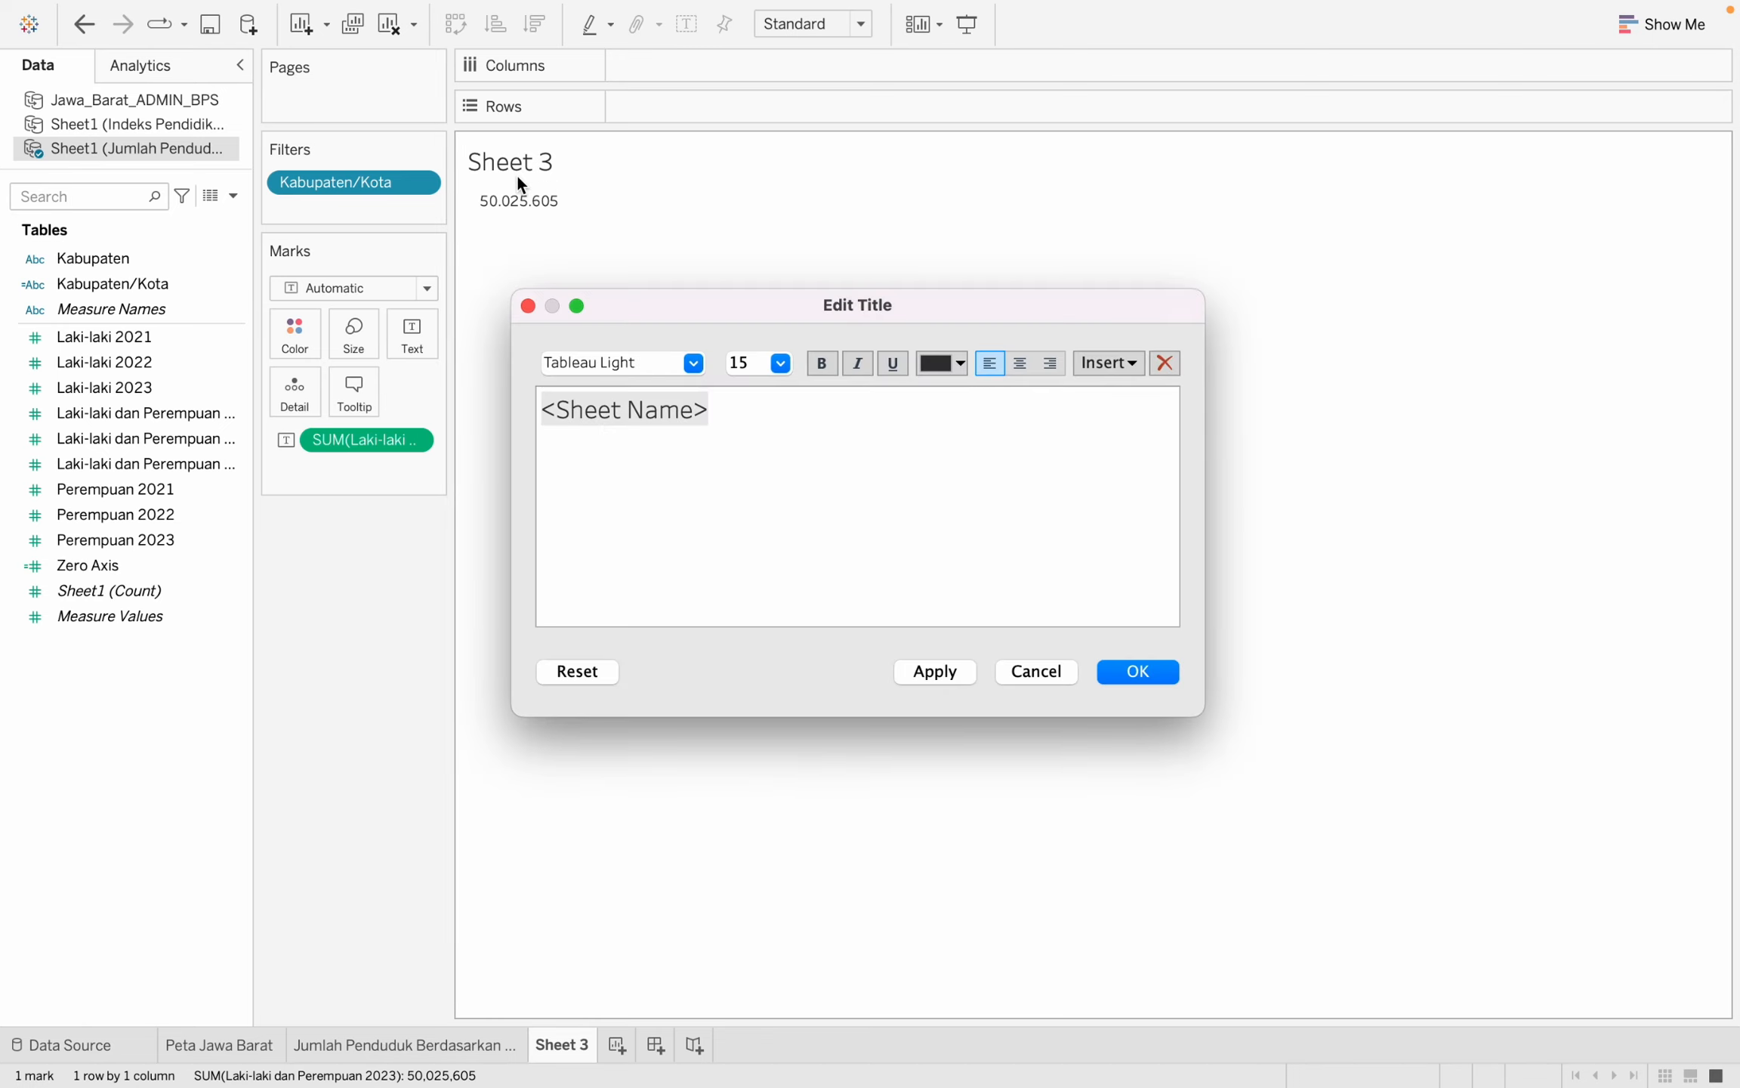
double_click(711, 423)
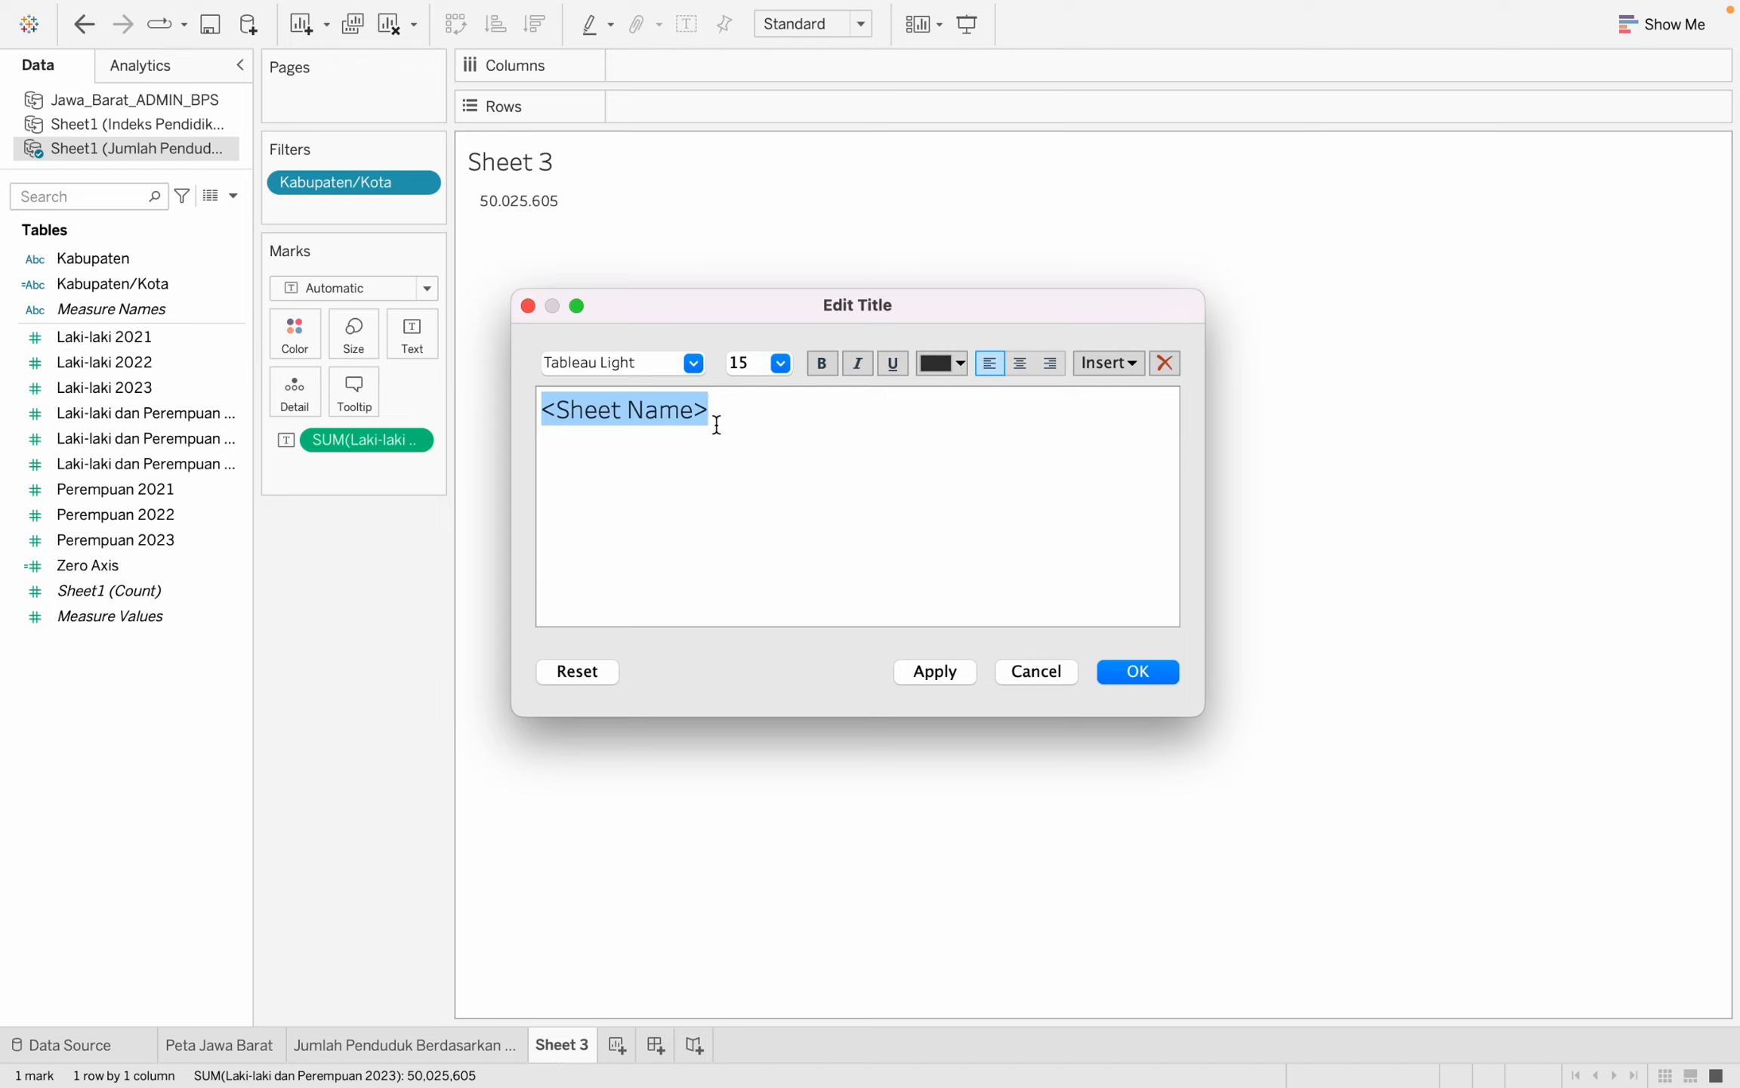
key(BackSpace)
text(Jumlah Penduduk Jawa Barat)
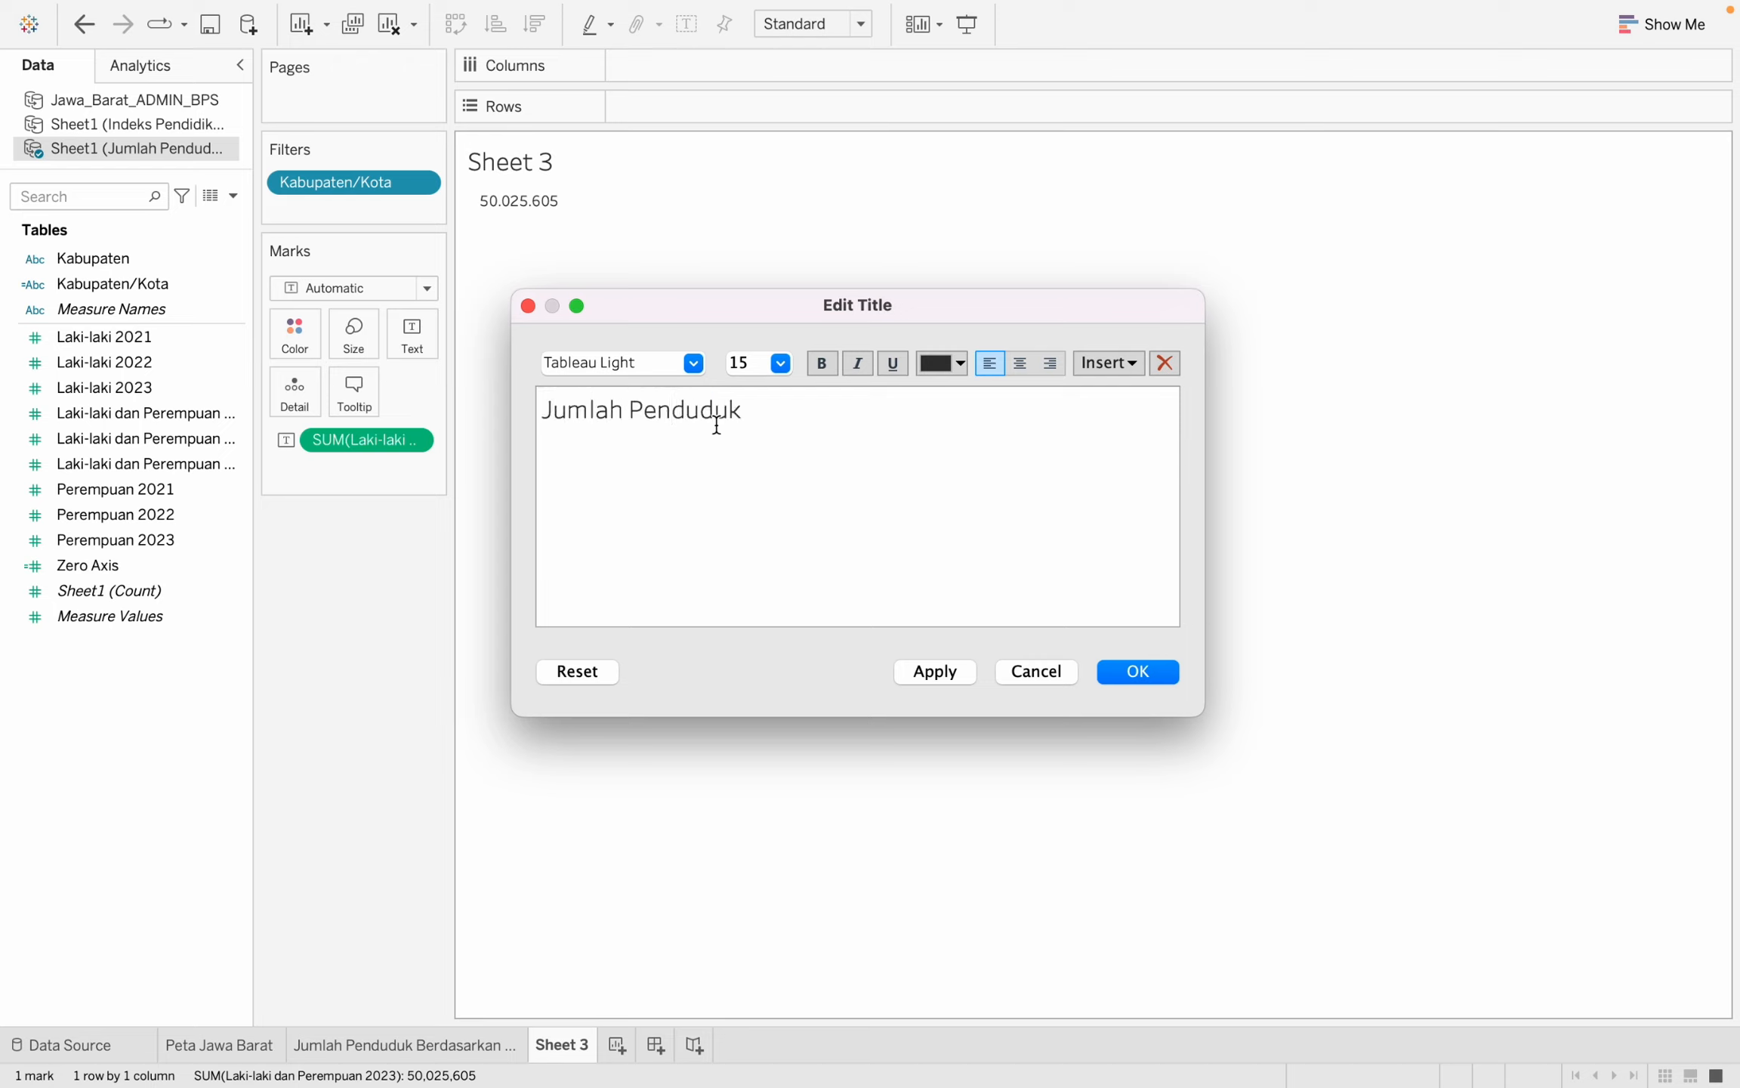
key(super+a)
click(693, 363)
click(642, 451)
click(1019, 364)
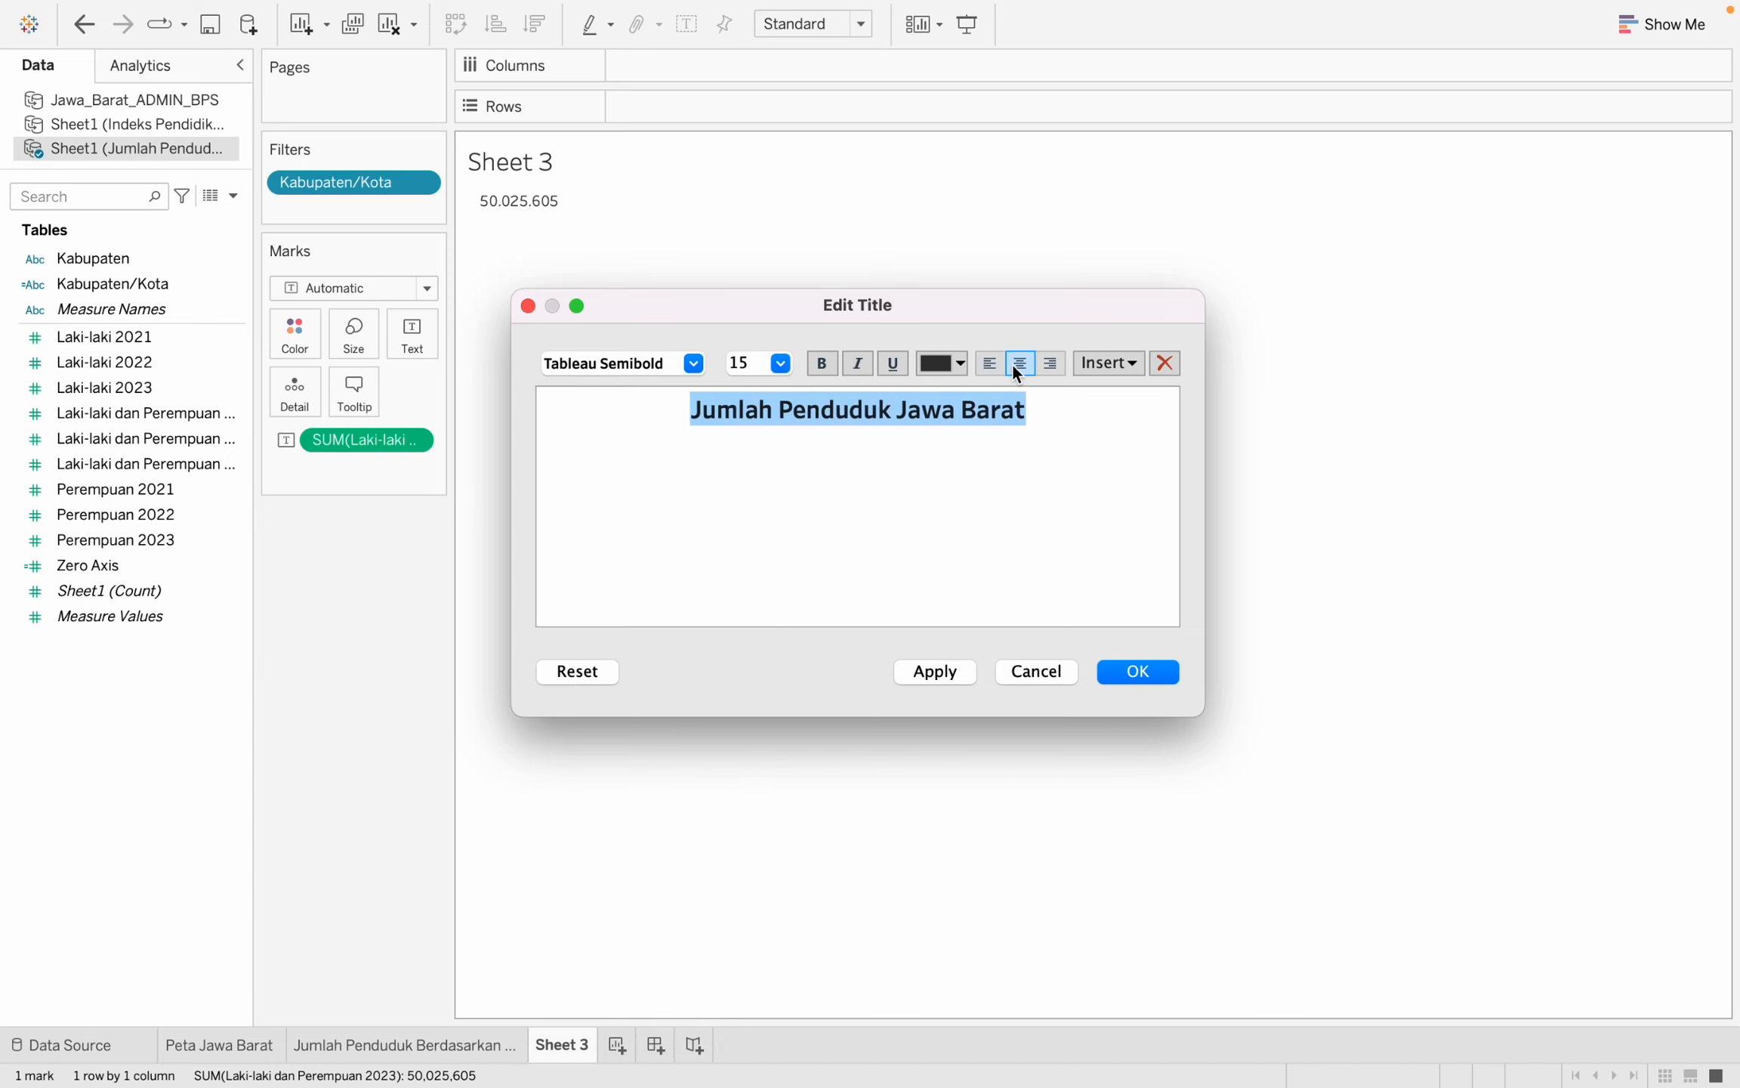
click(1139, 672)
key(super+z)
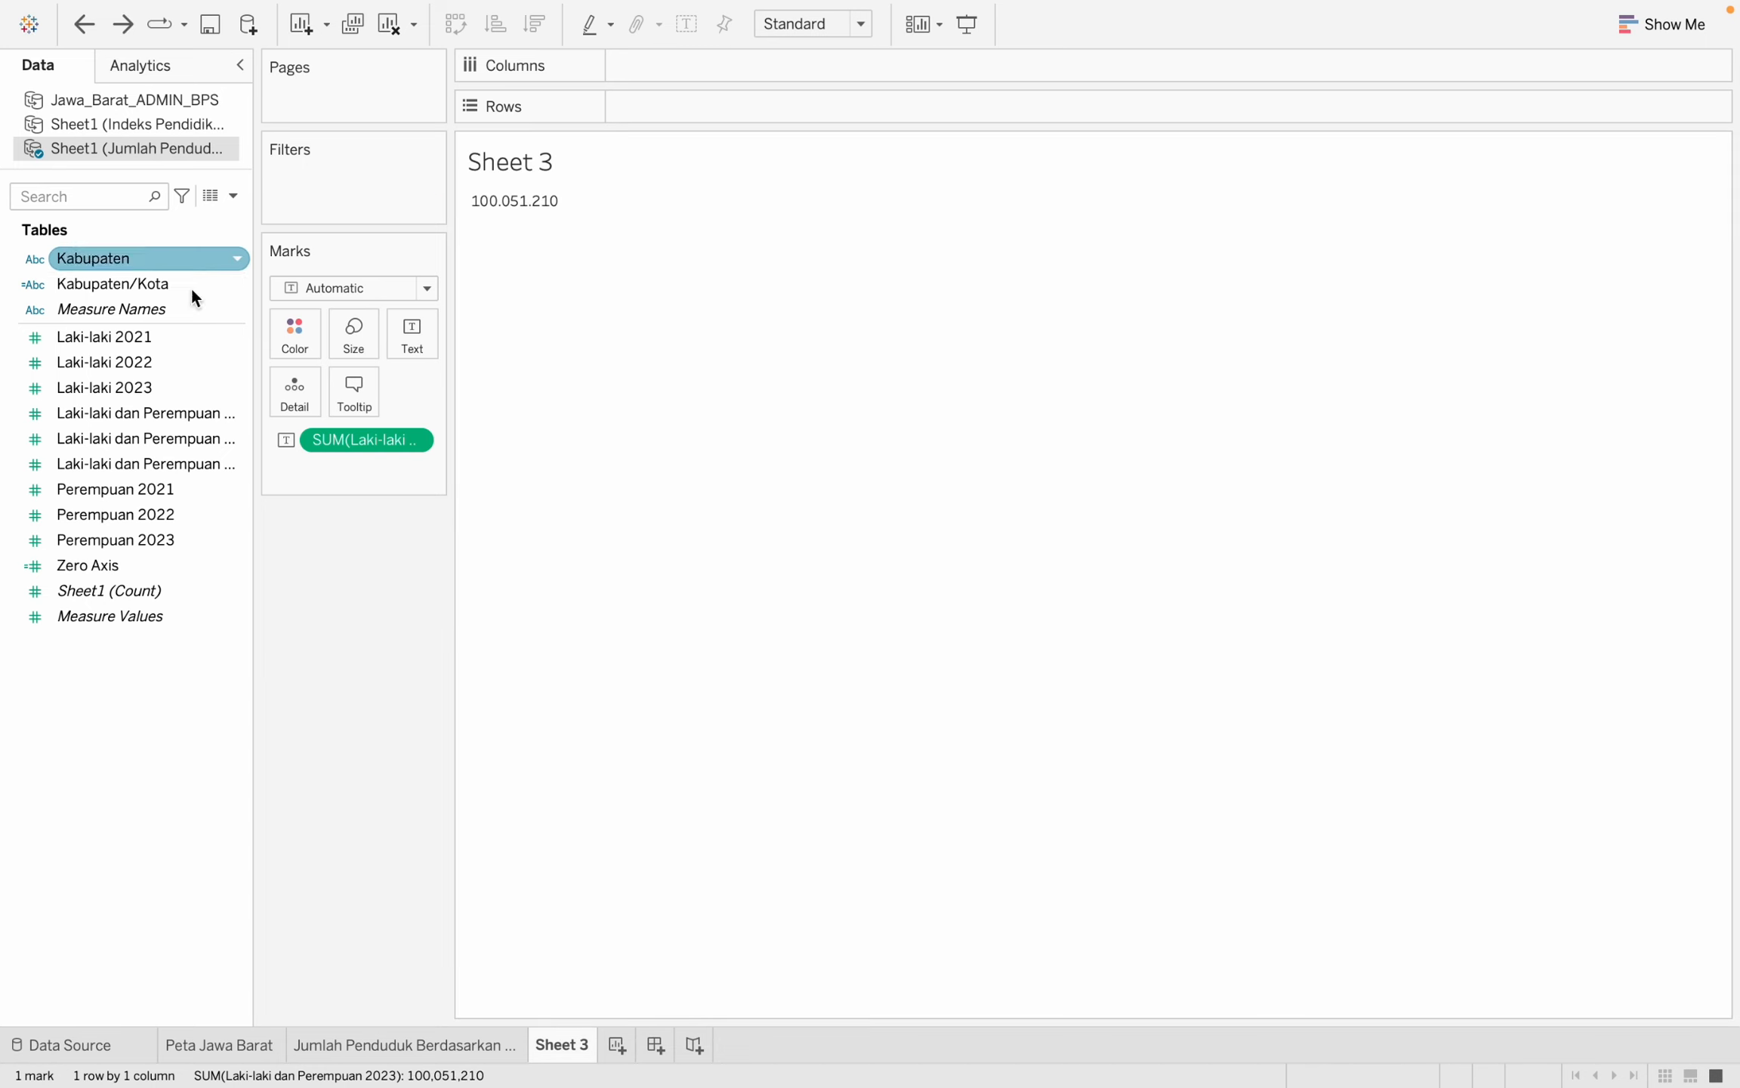
Filter Sheet 3 by Kabupaten/Kota, selecting every value except KABUPATEN PROVINSI JAWA BARAT.
drag(166, 286, 325, 193)
click(645, 583)
scroll(654, 500, down, 5)
scroll(654, 500, up, 2)
click(654, 399)
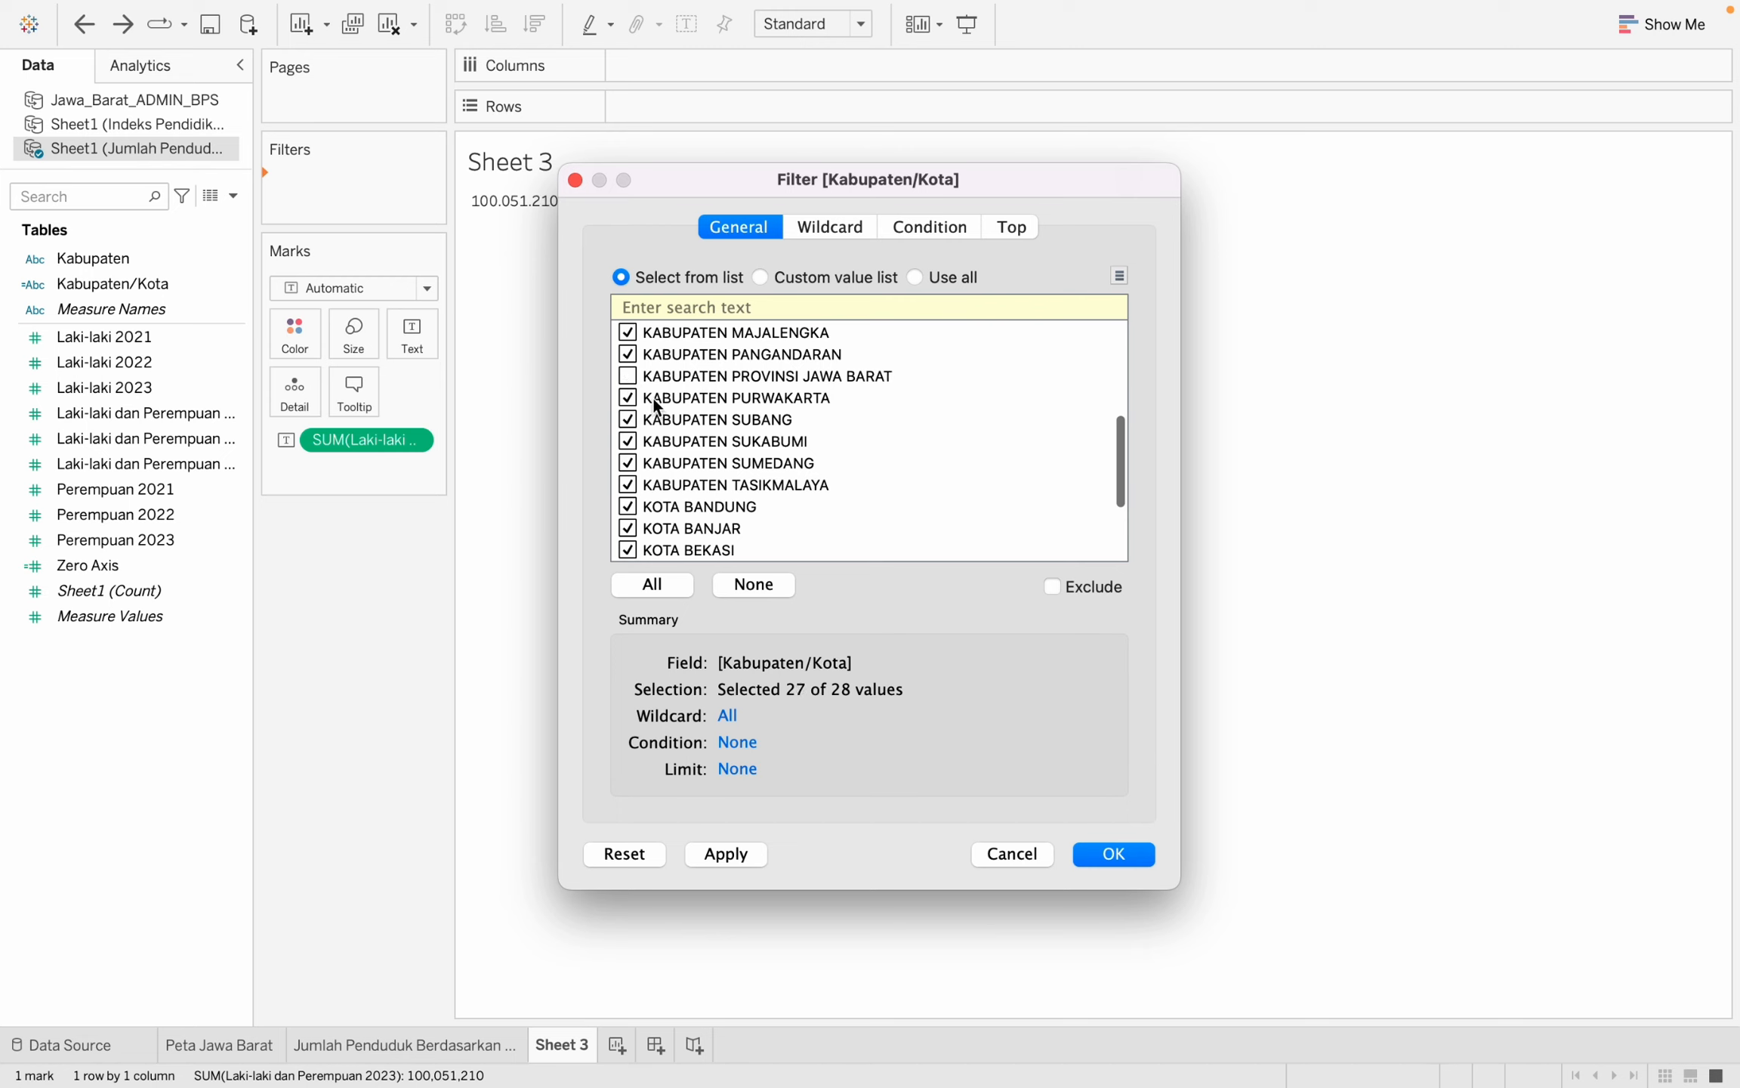
click(1114, 853)
Change the sheet title to "Jumlah Penduduk Jawa Barat" in the Tableau Semibold font.
double_click(534, 165)
key(super+a)
text(Jumlah Penduduk Jawa Barat)
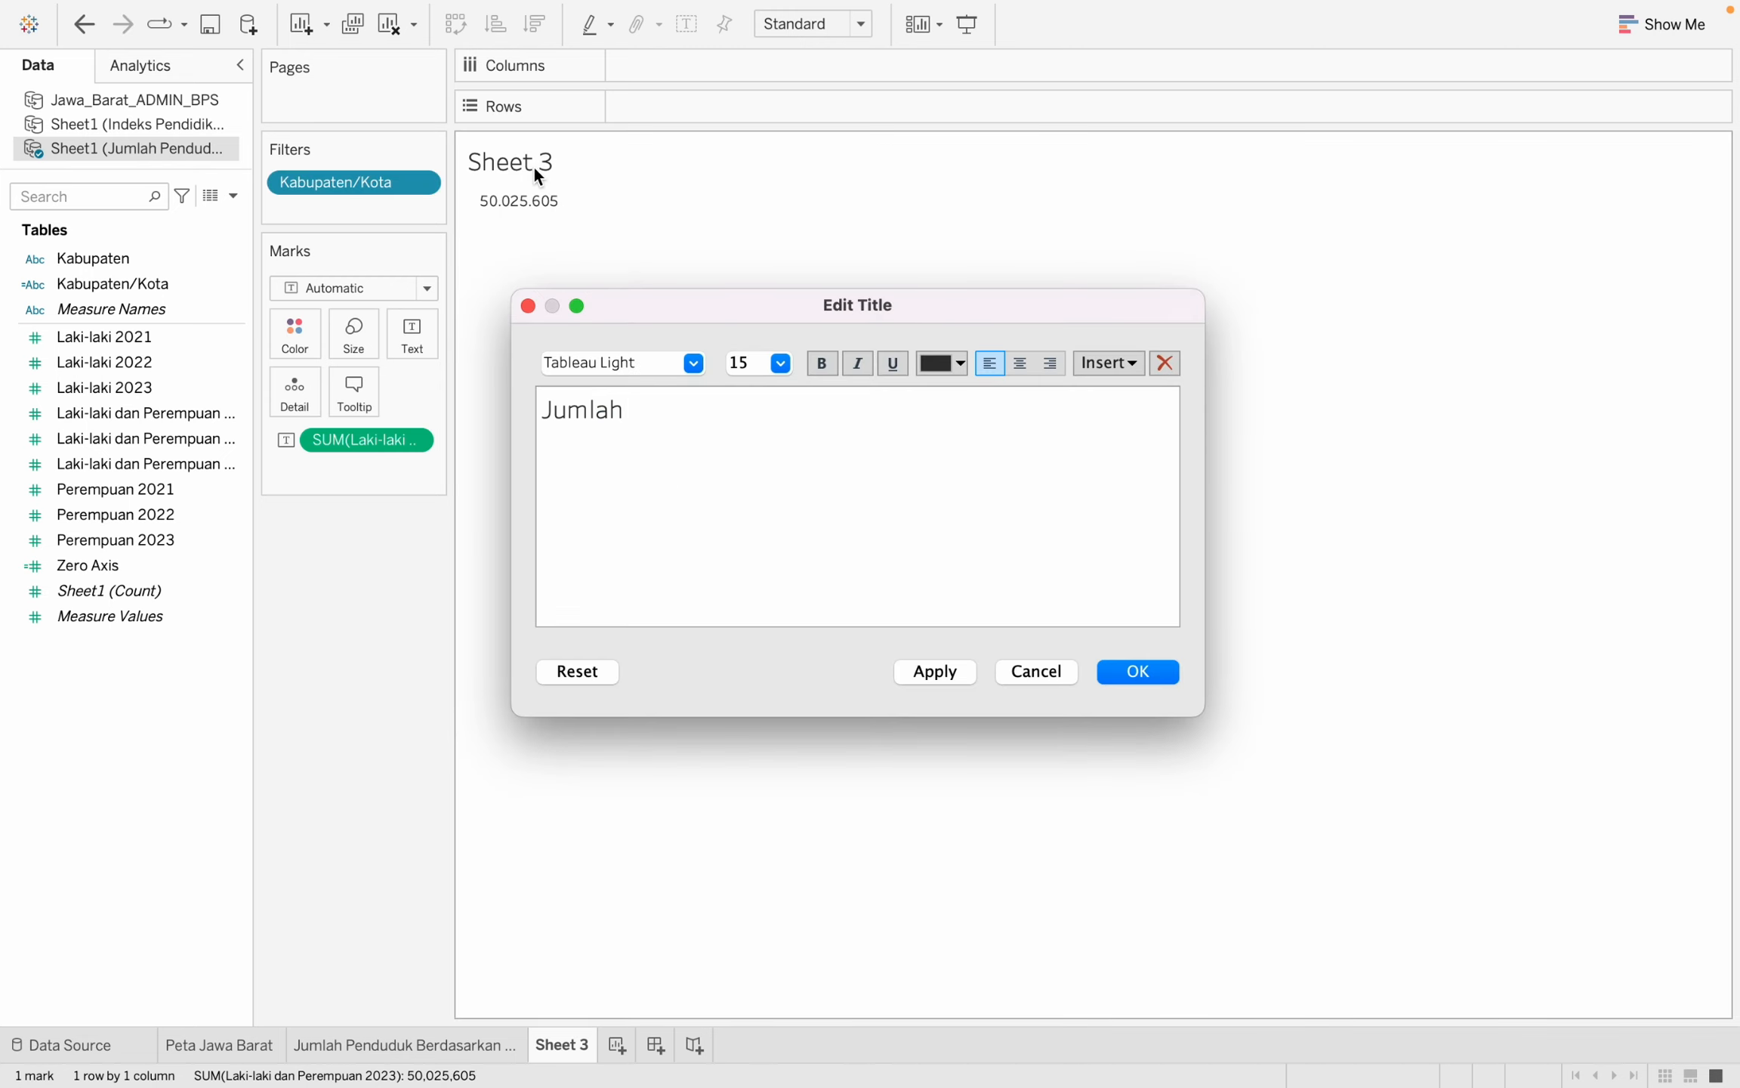
key(super+a)
click(693, 363)
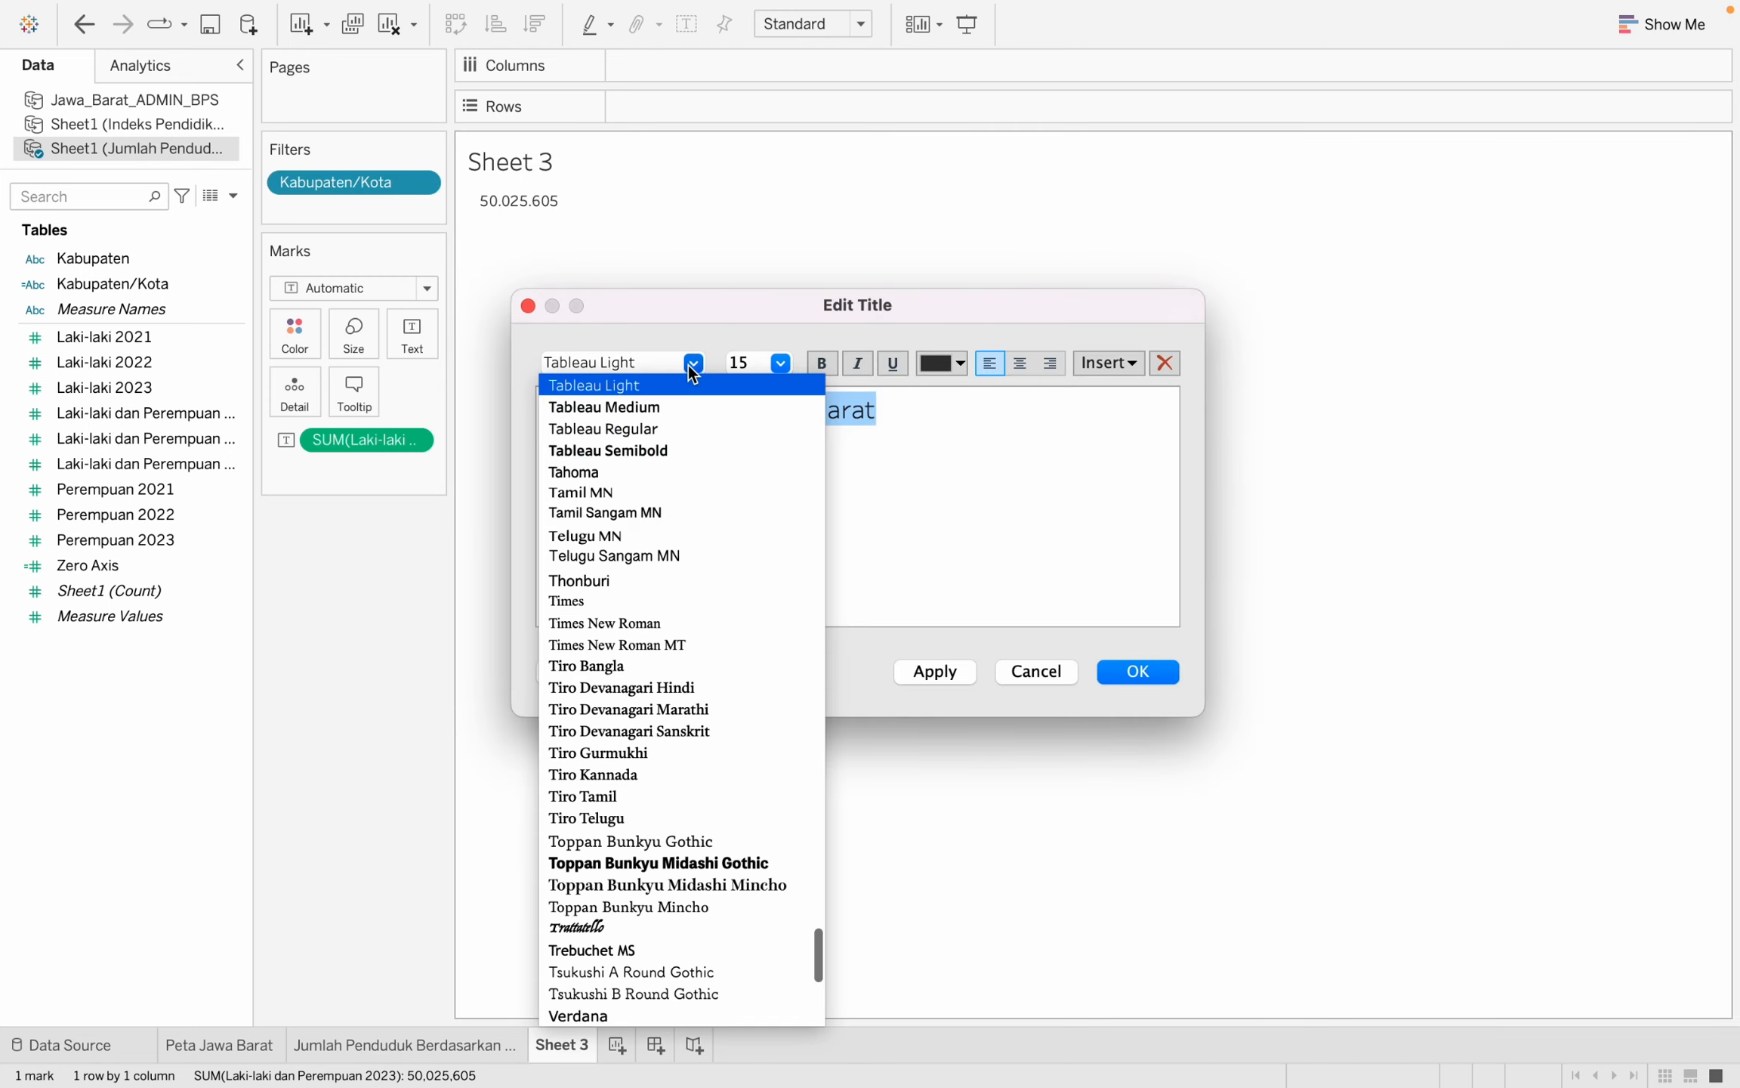
click(604, 450)
click(1148, 670)
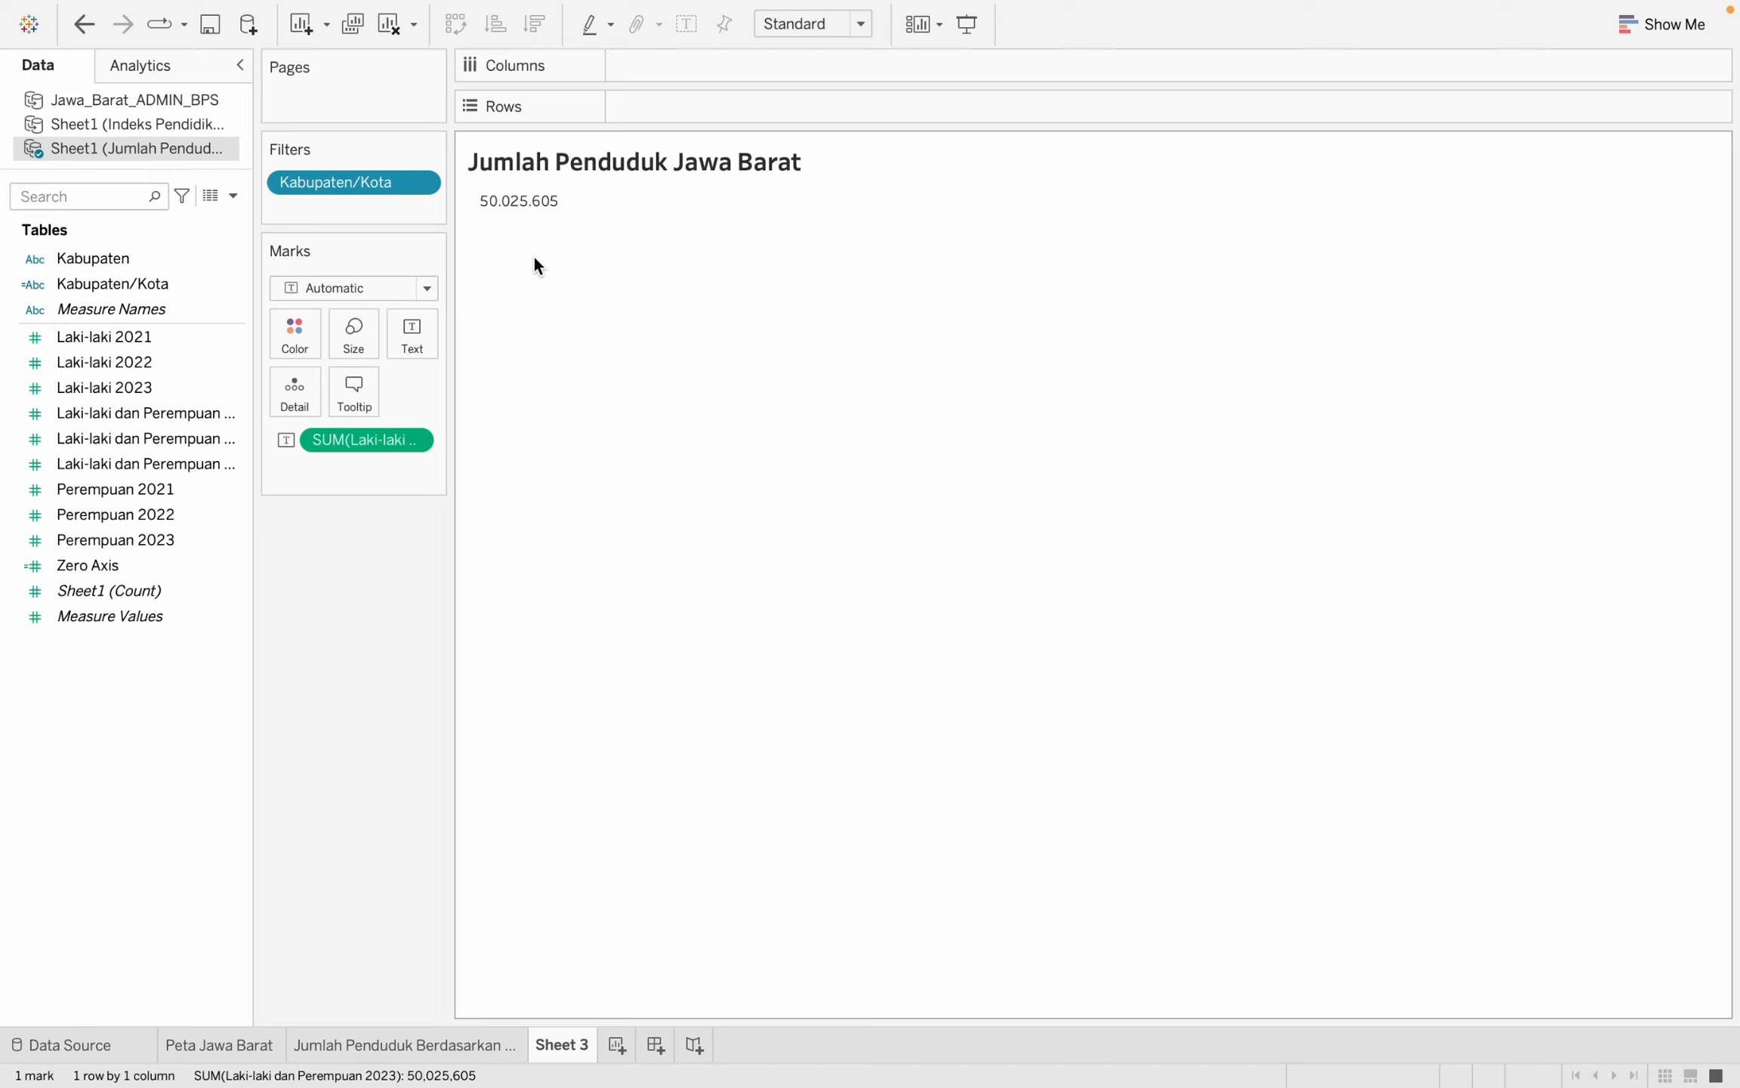
Format the total population label on Sheet 3 in Tableau Semibold at size 11.
mouse_move(525, 203)
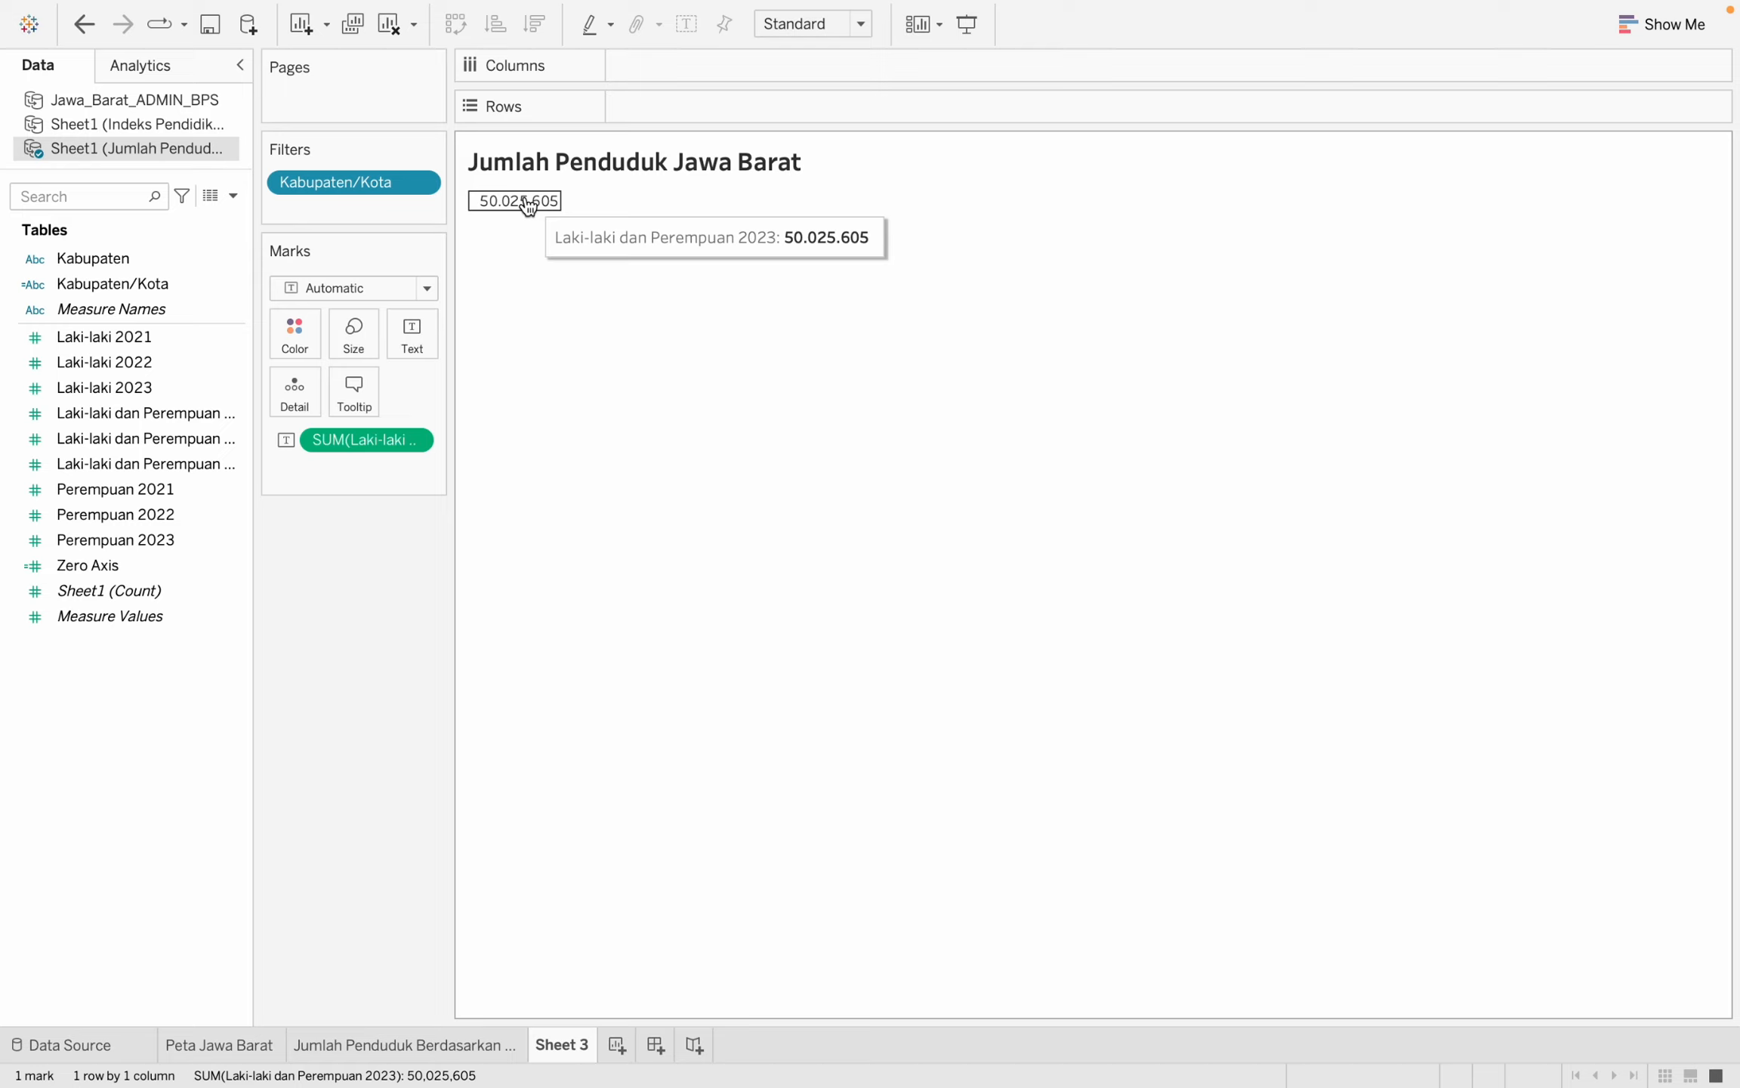
click(422, 344)
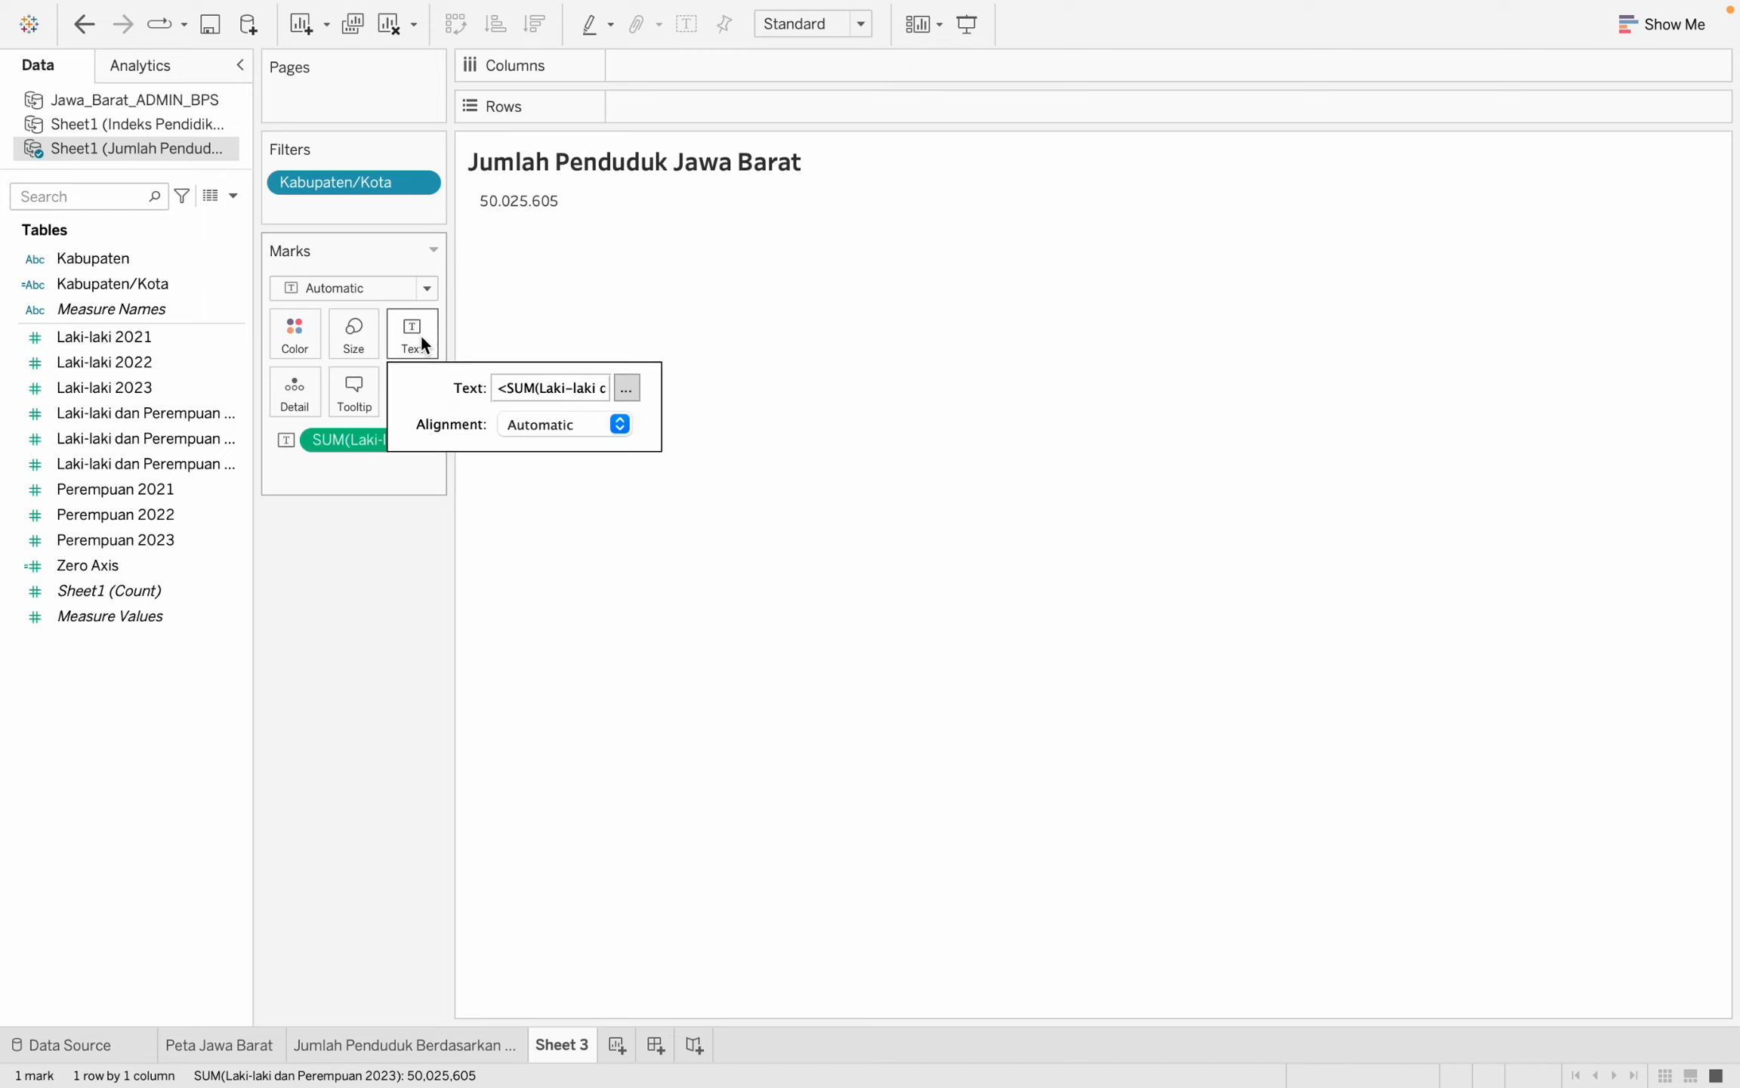
click(627, 390)
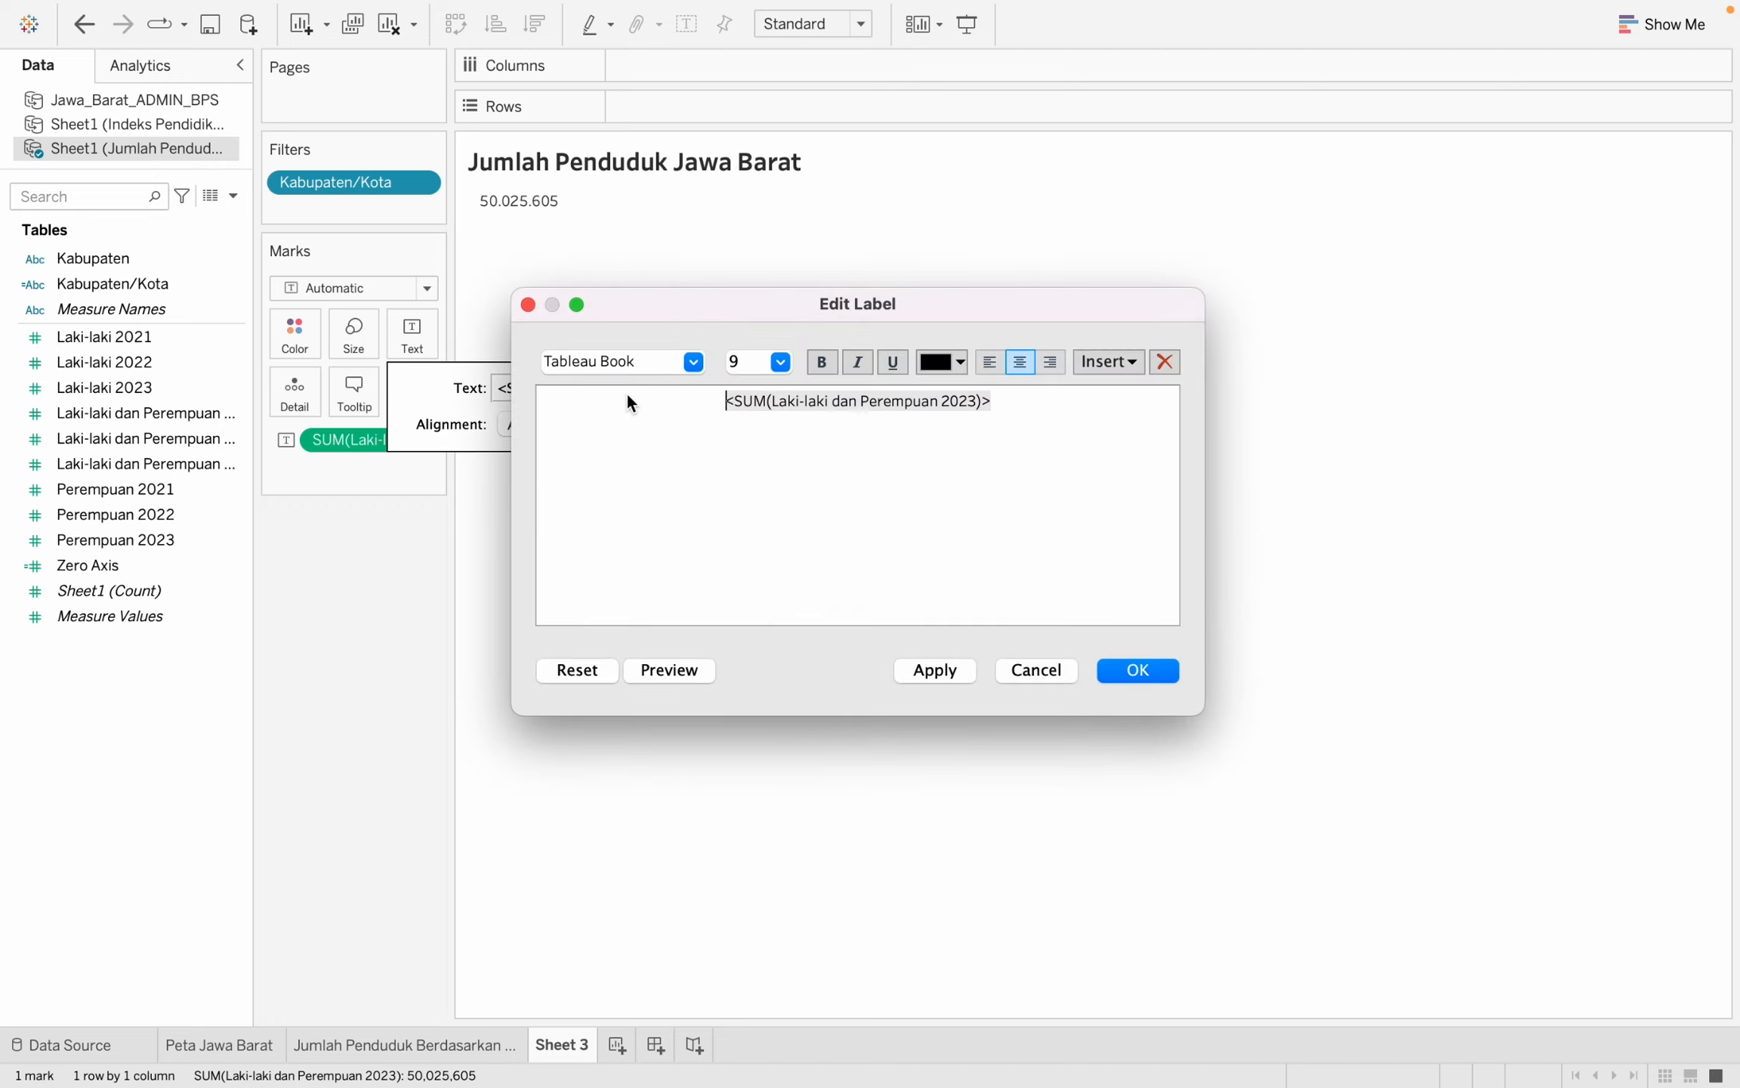
key(super+a)
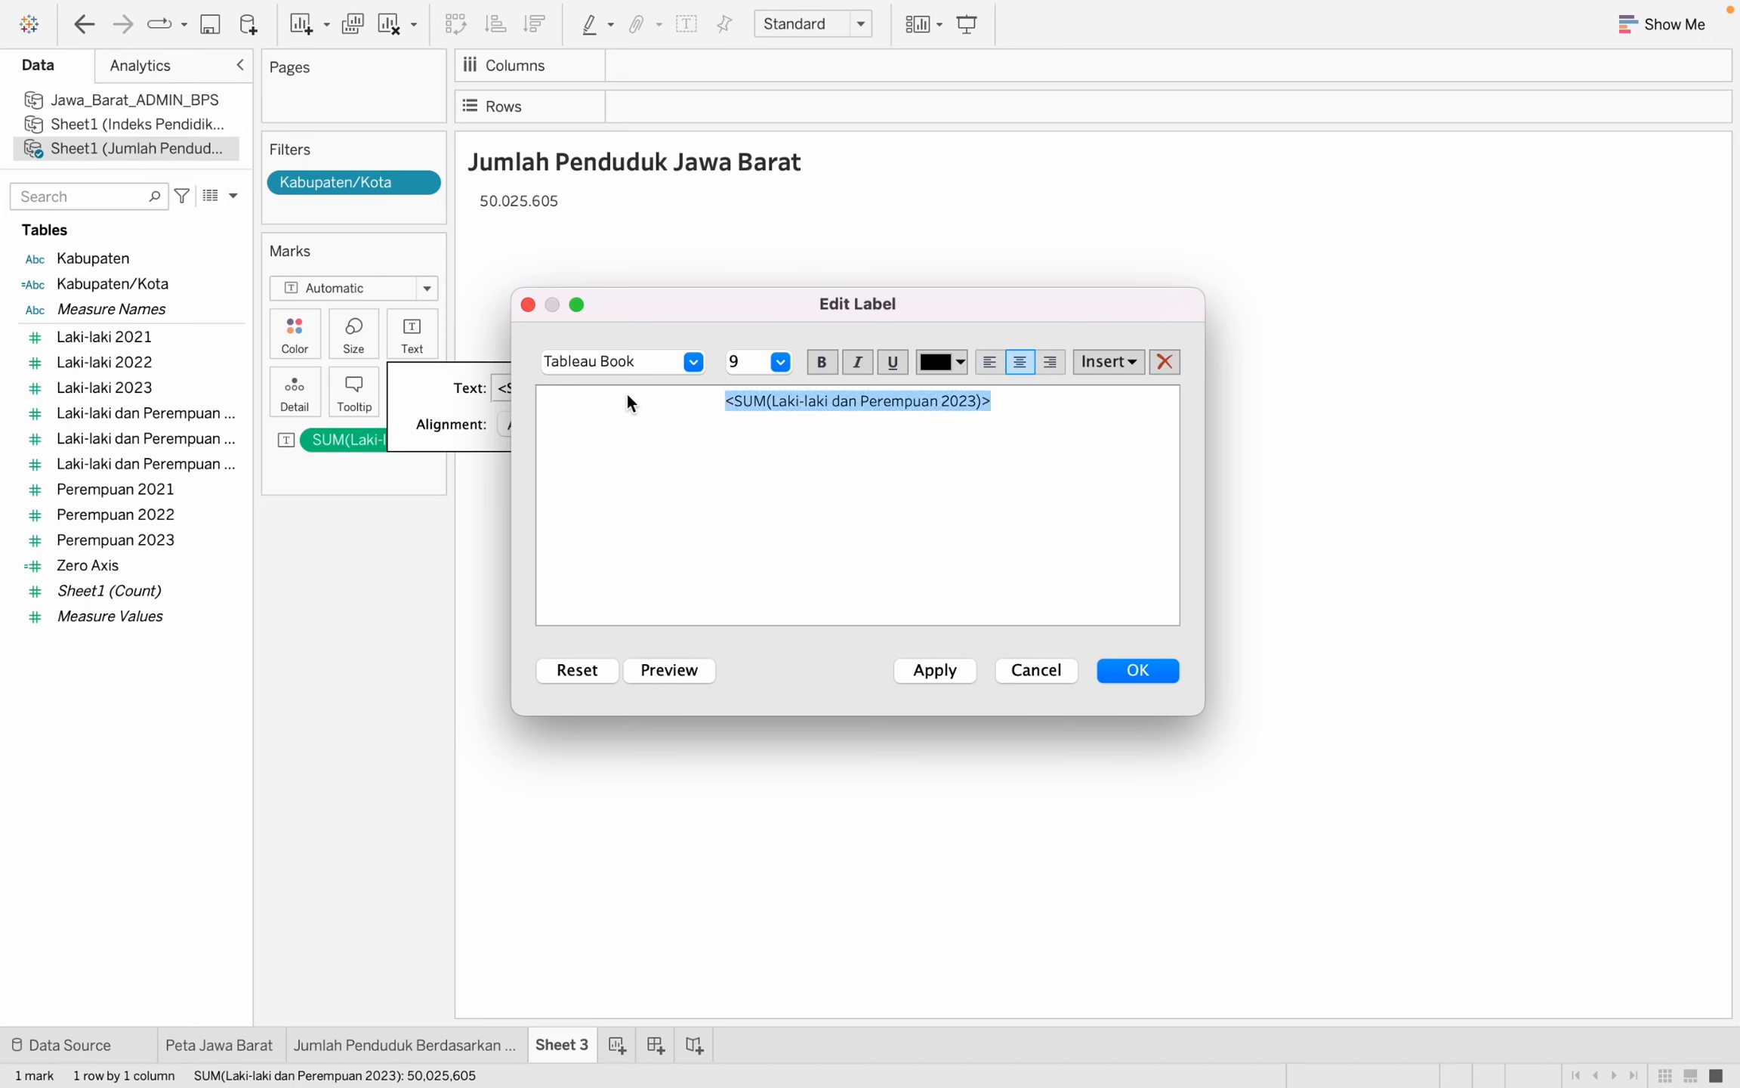
click(688, 366)
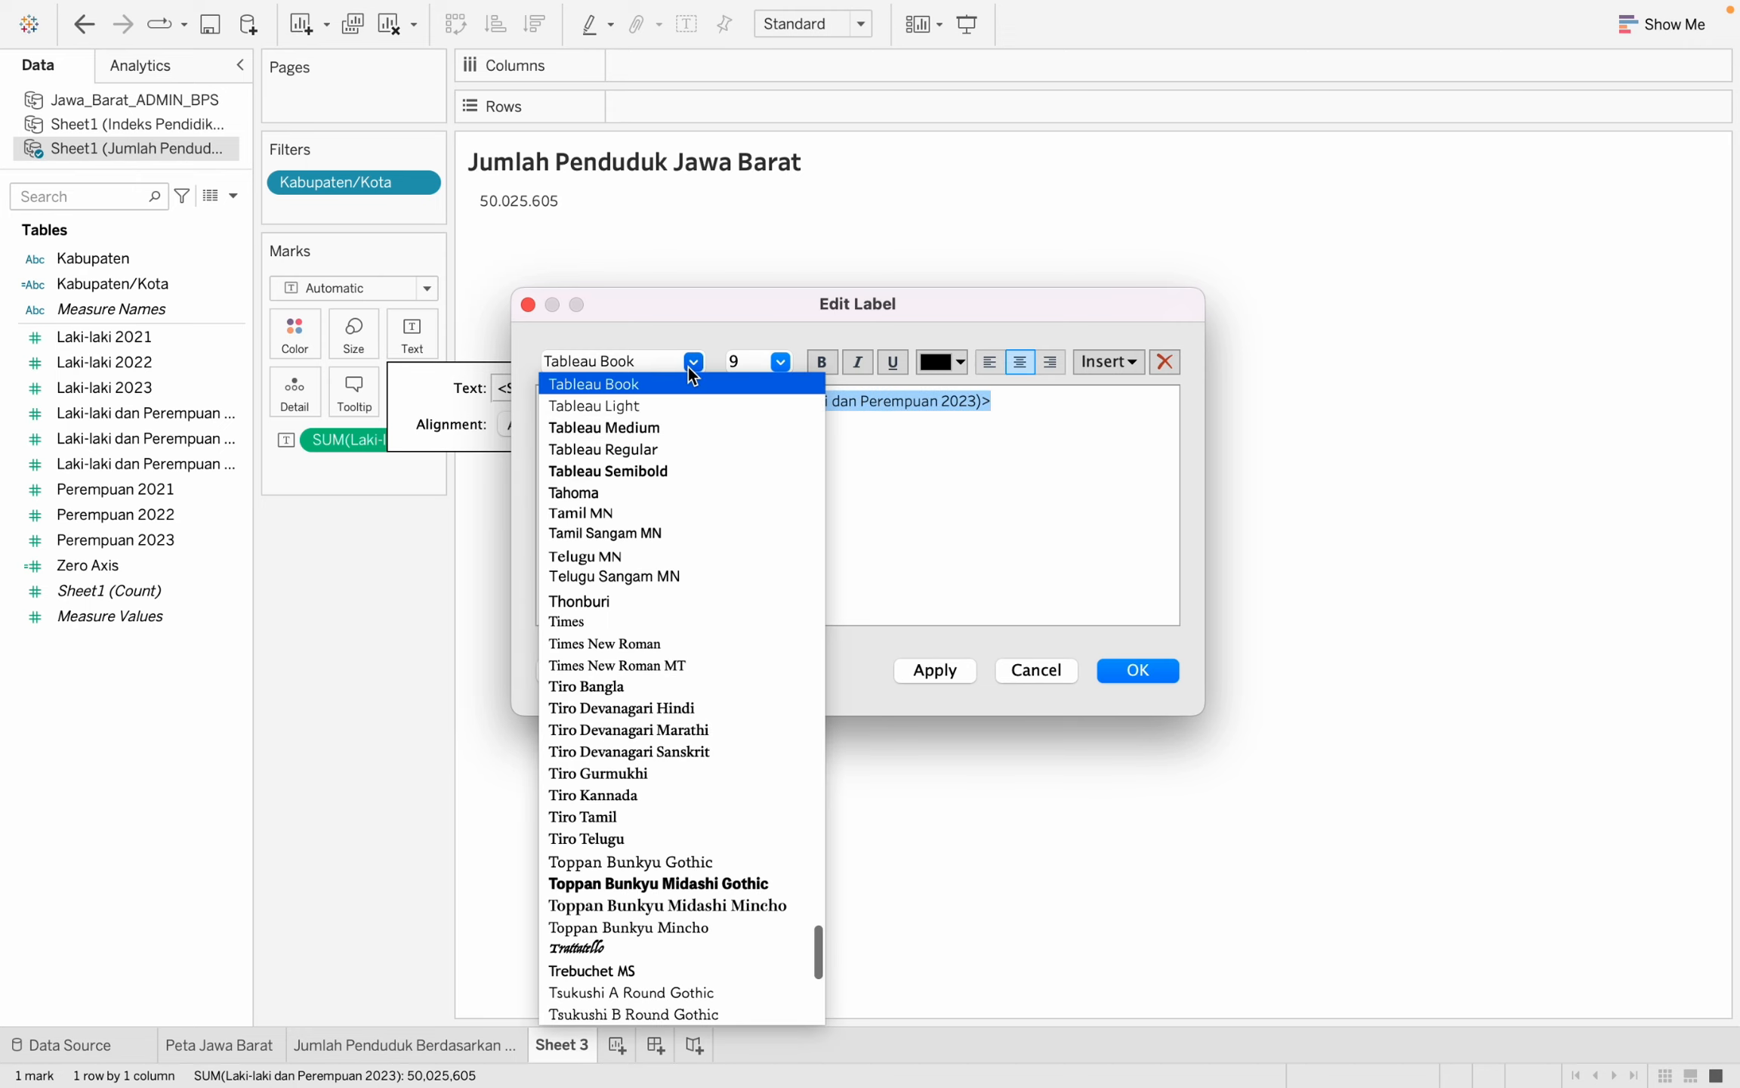
click(658, 471)
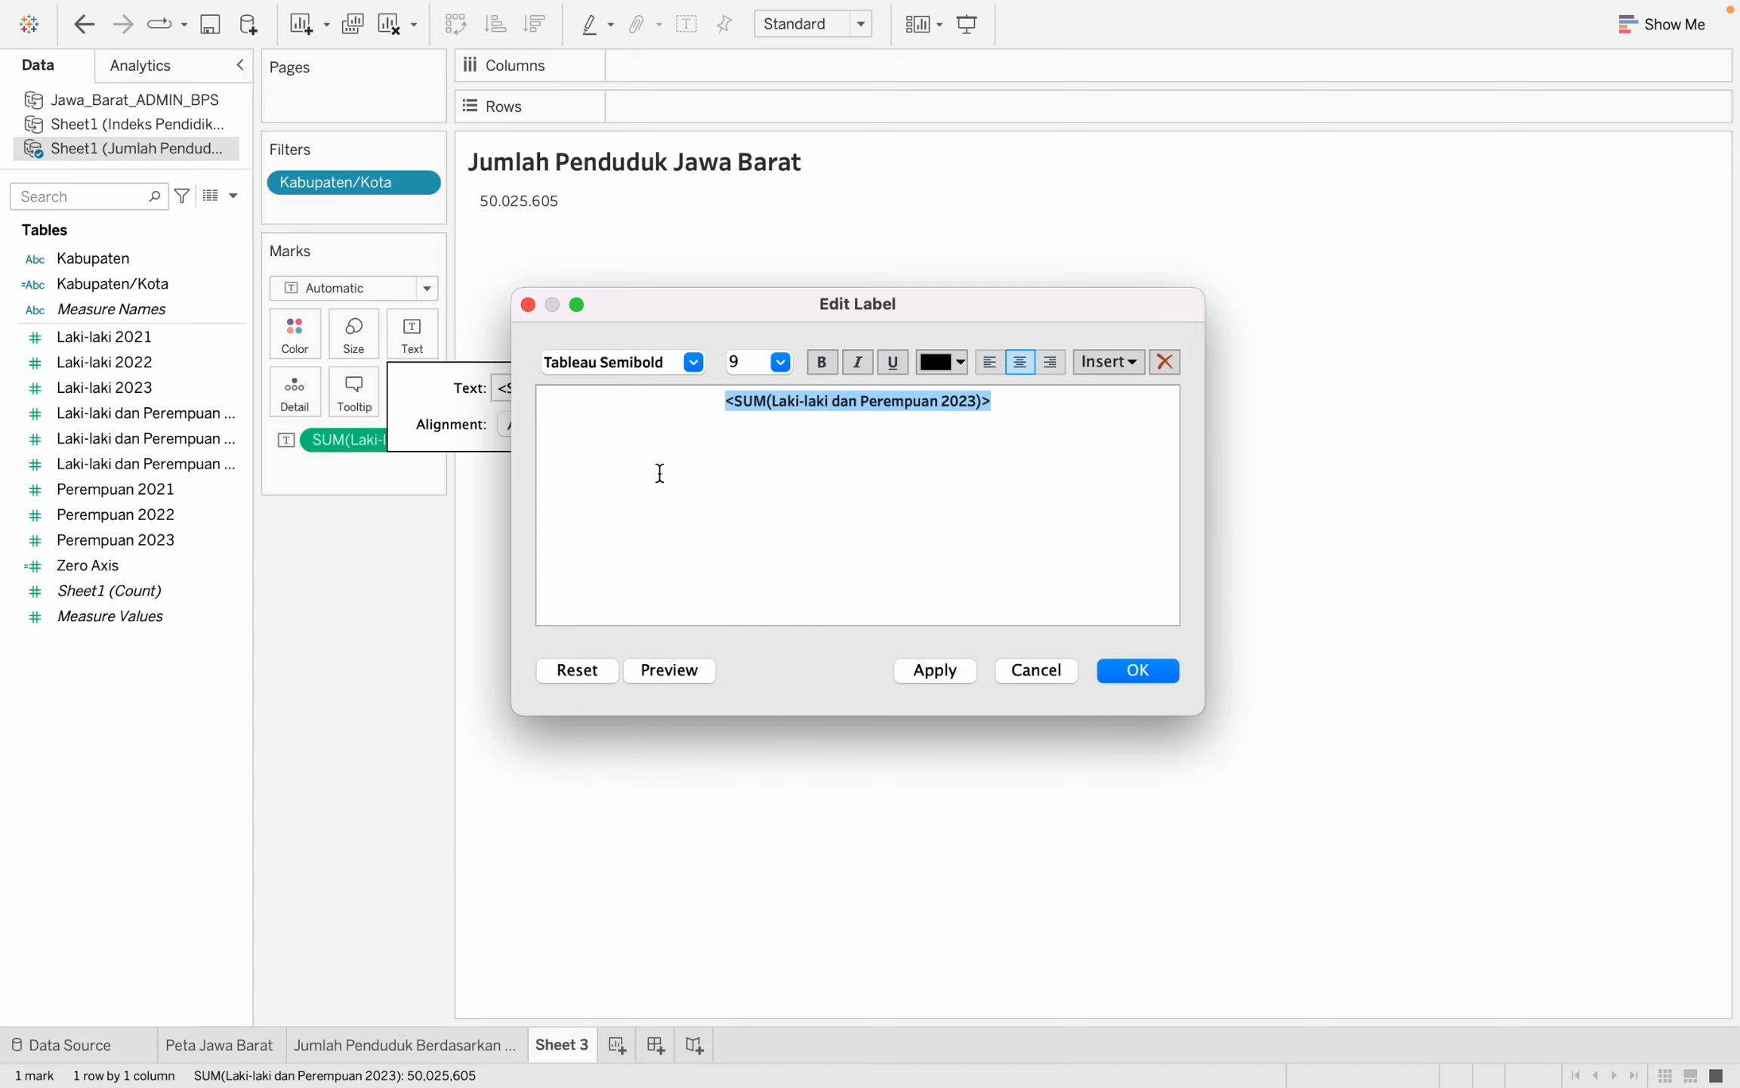
click(781, 362)
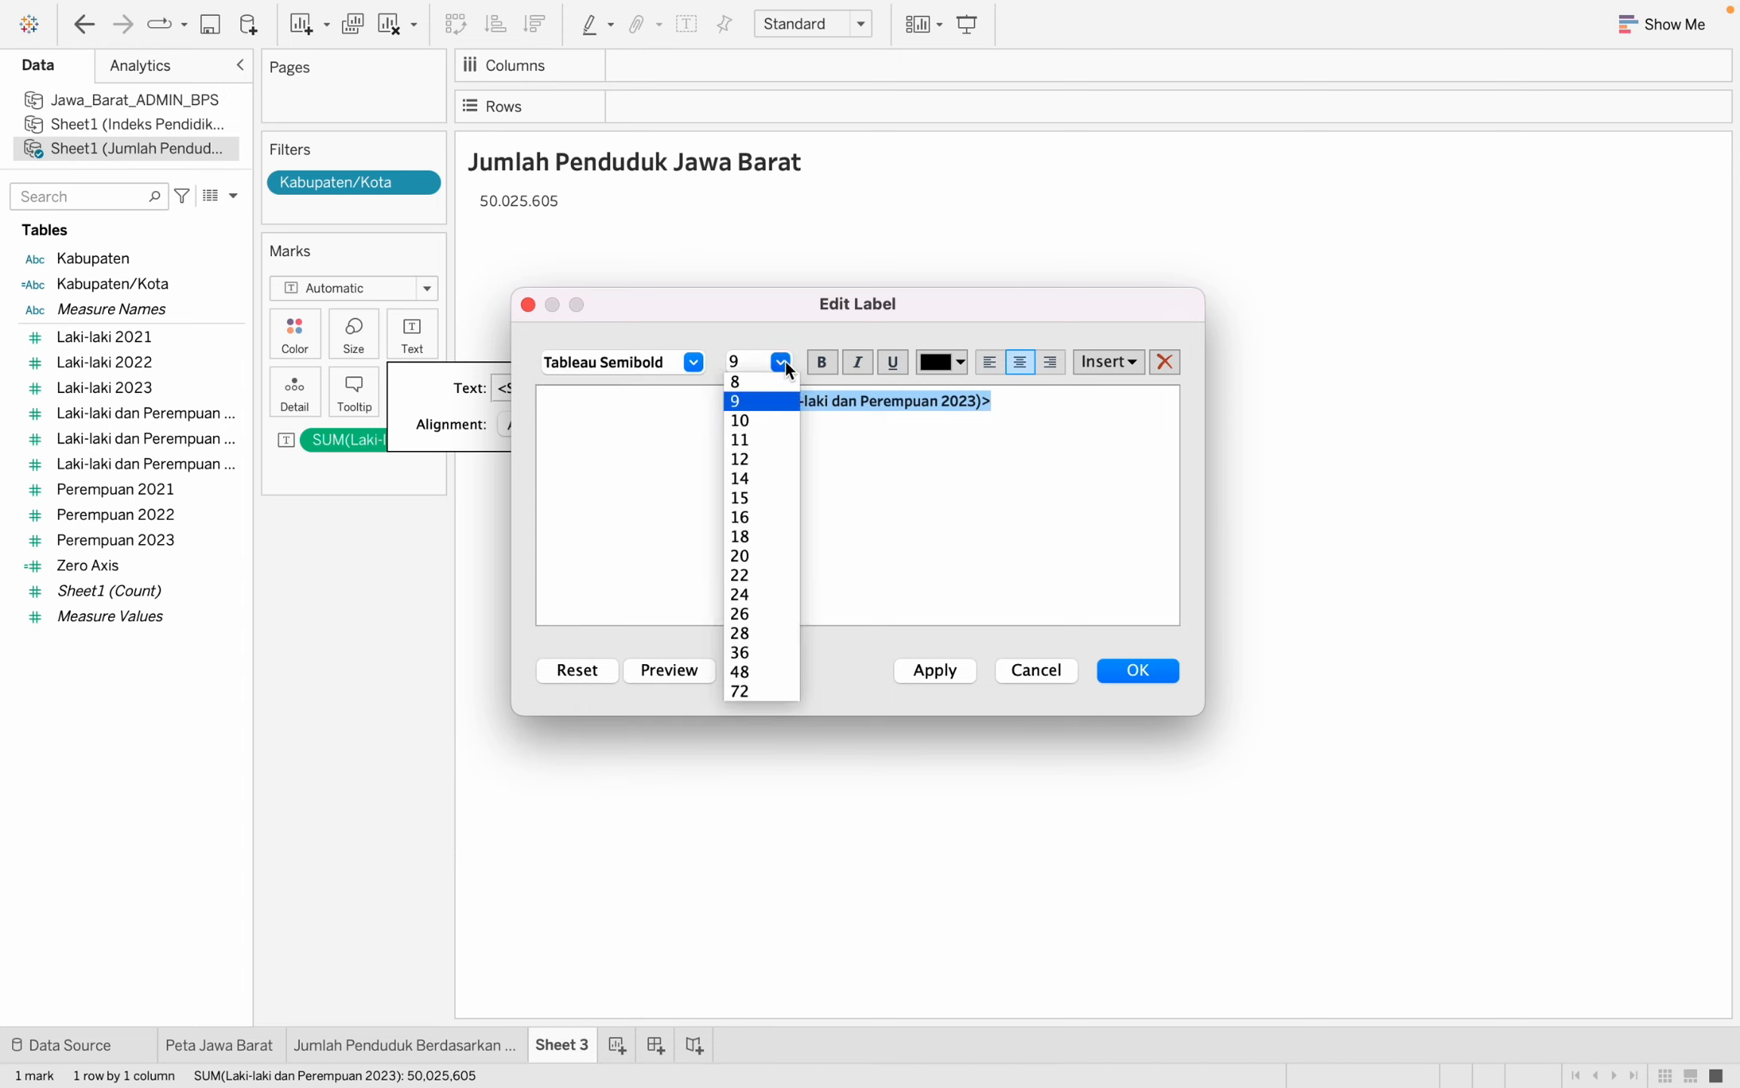
click(760, 440)
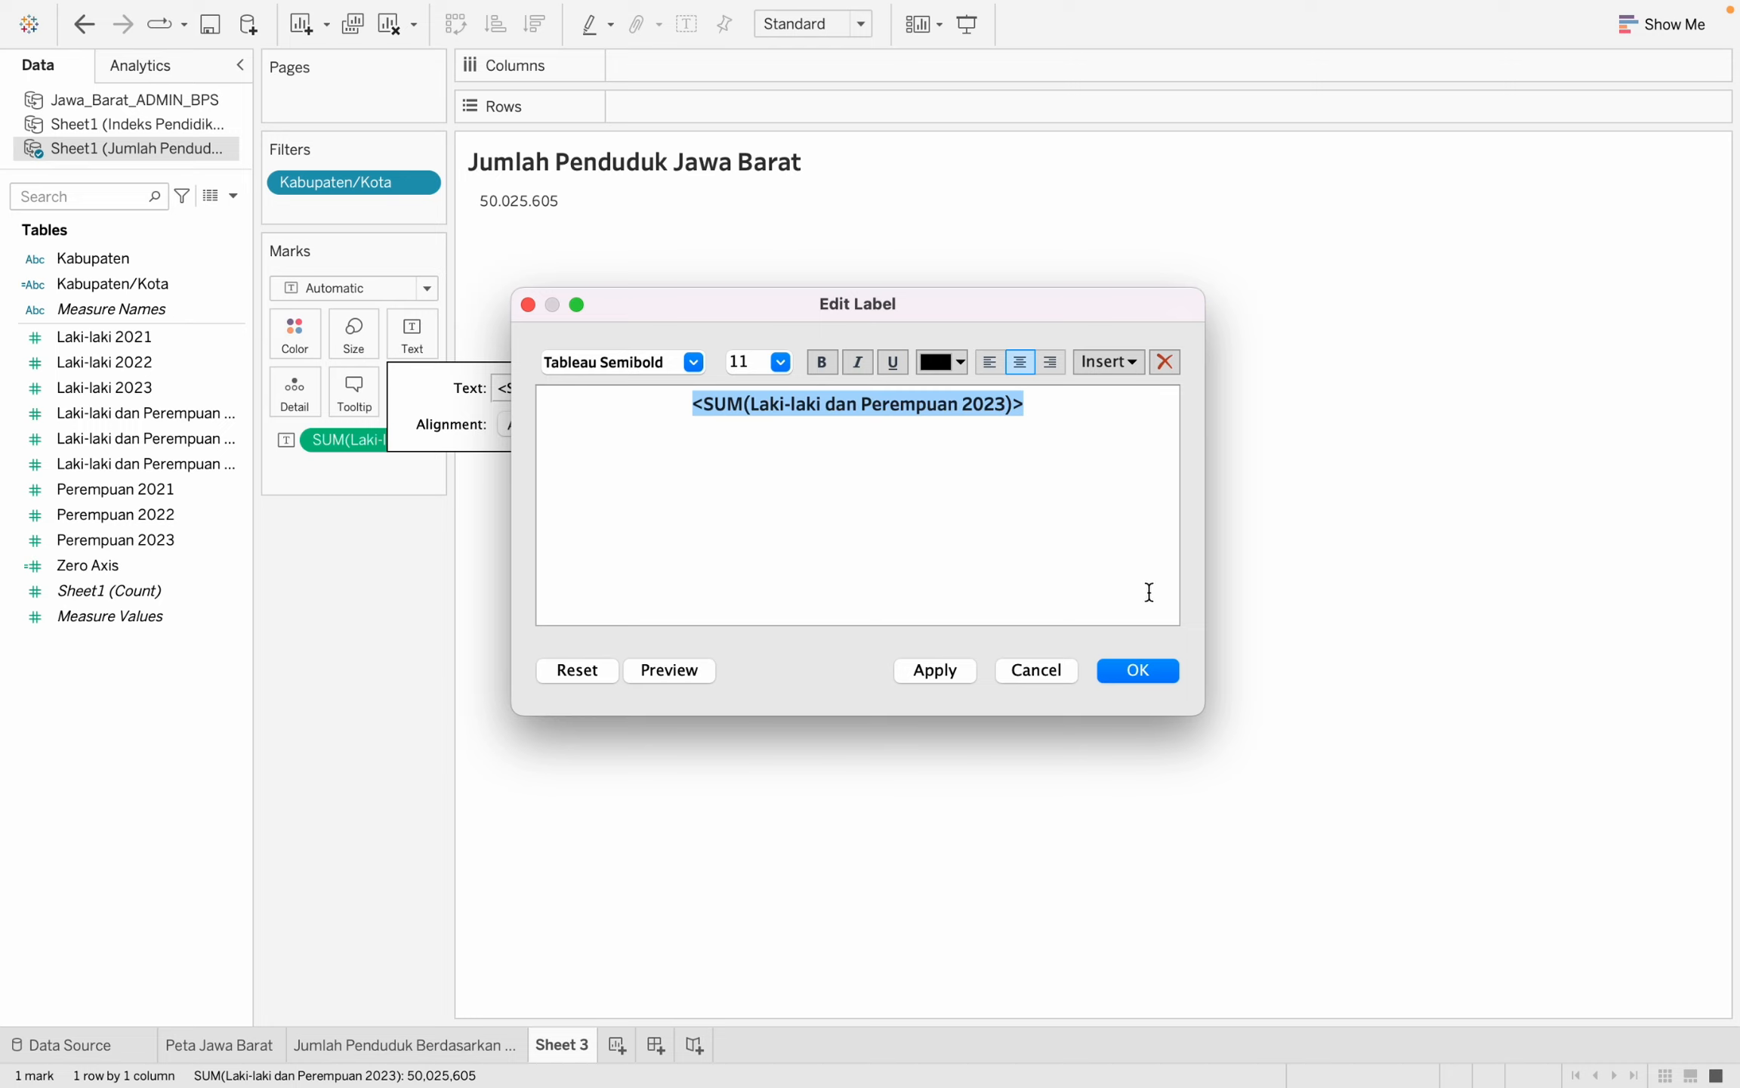
click(1146, 670)
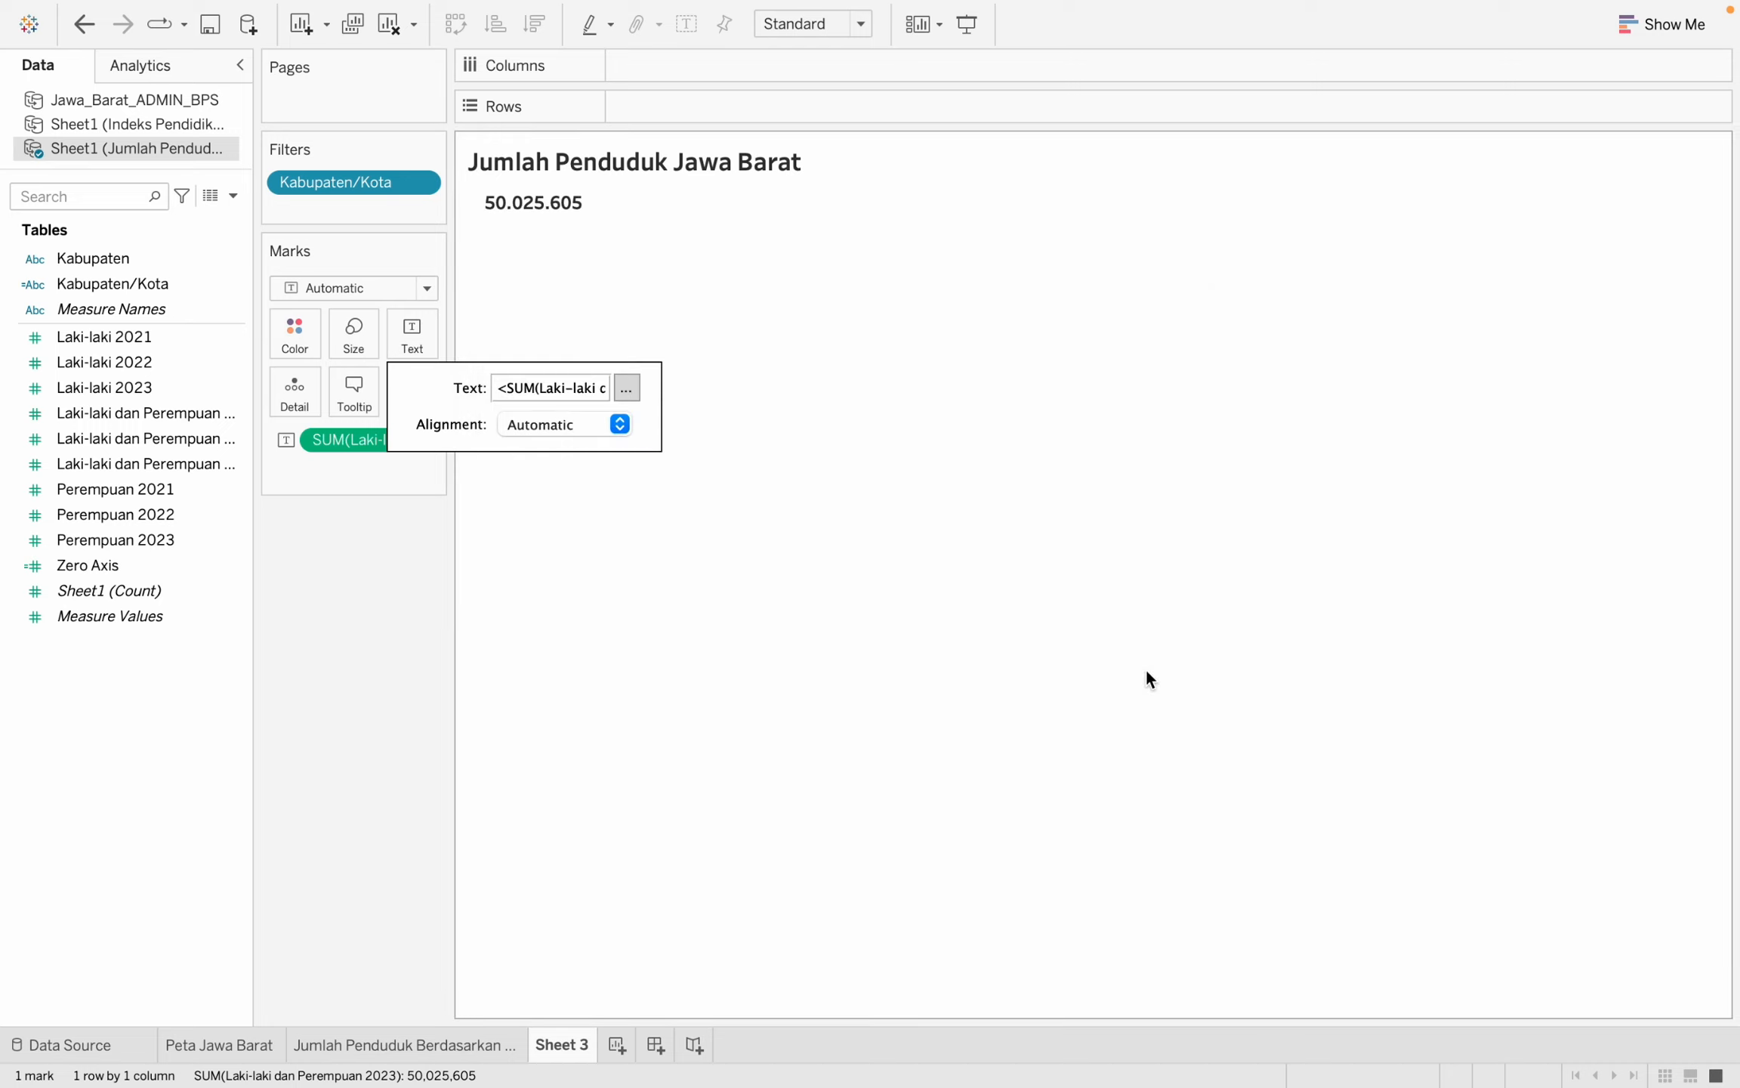
click(956, 595)
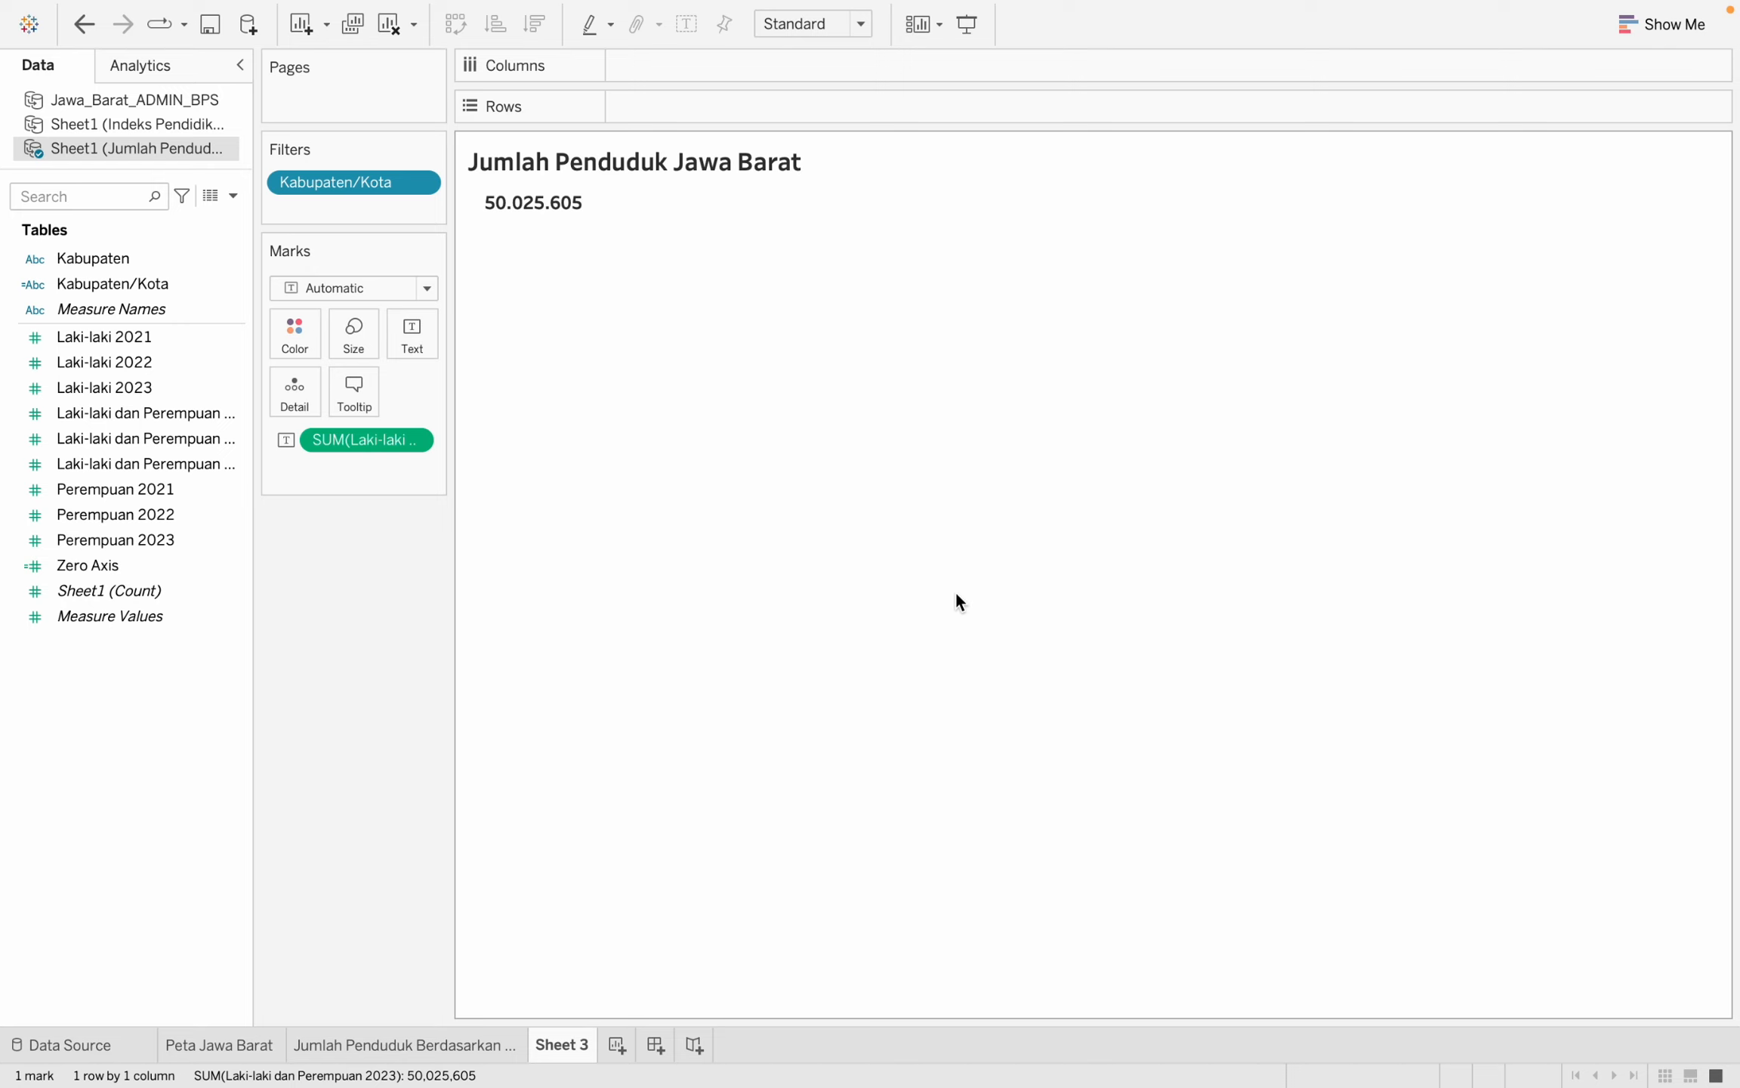
Add a new worksheet and create a calculated field named "Persentase Penduduk Wanita" in the Jumlah Penduduk data source.
click(616, 1042)
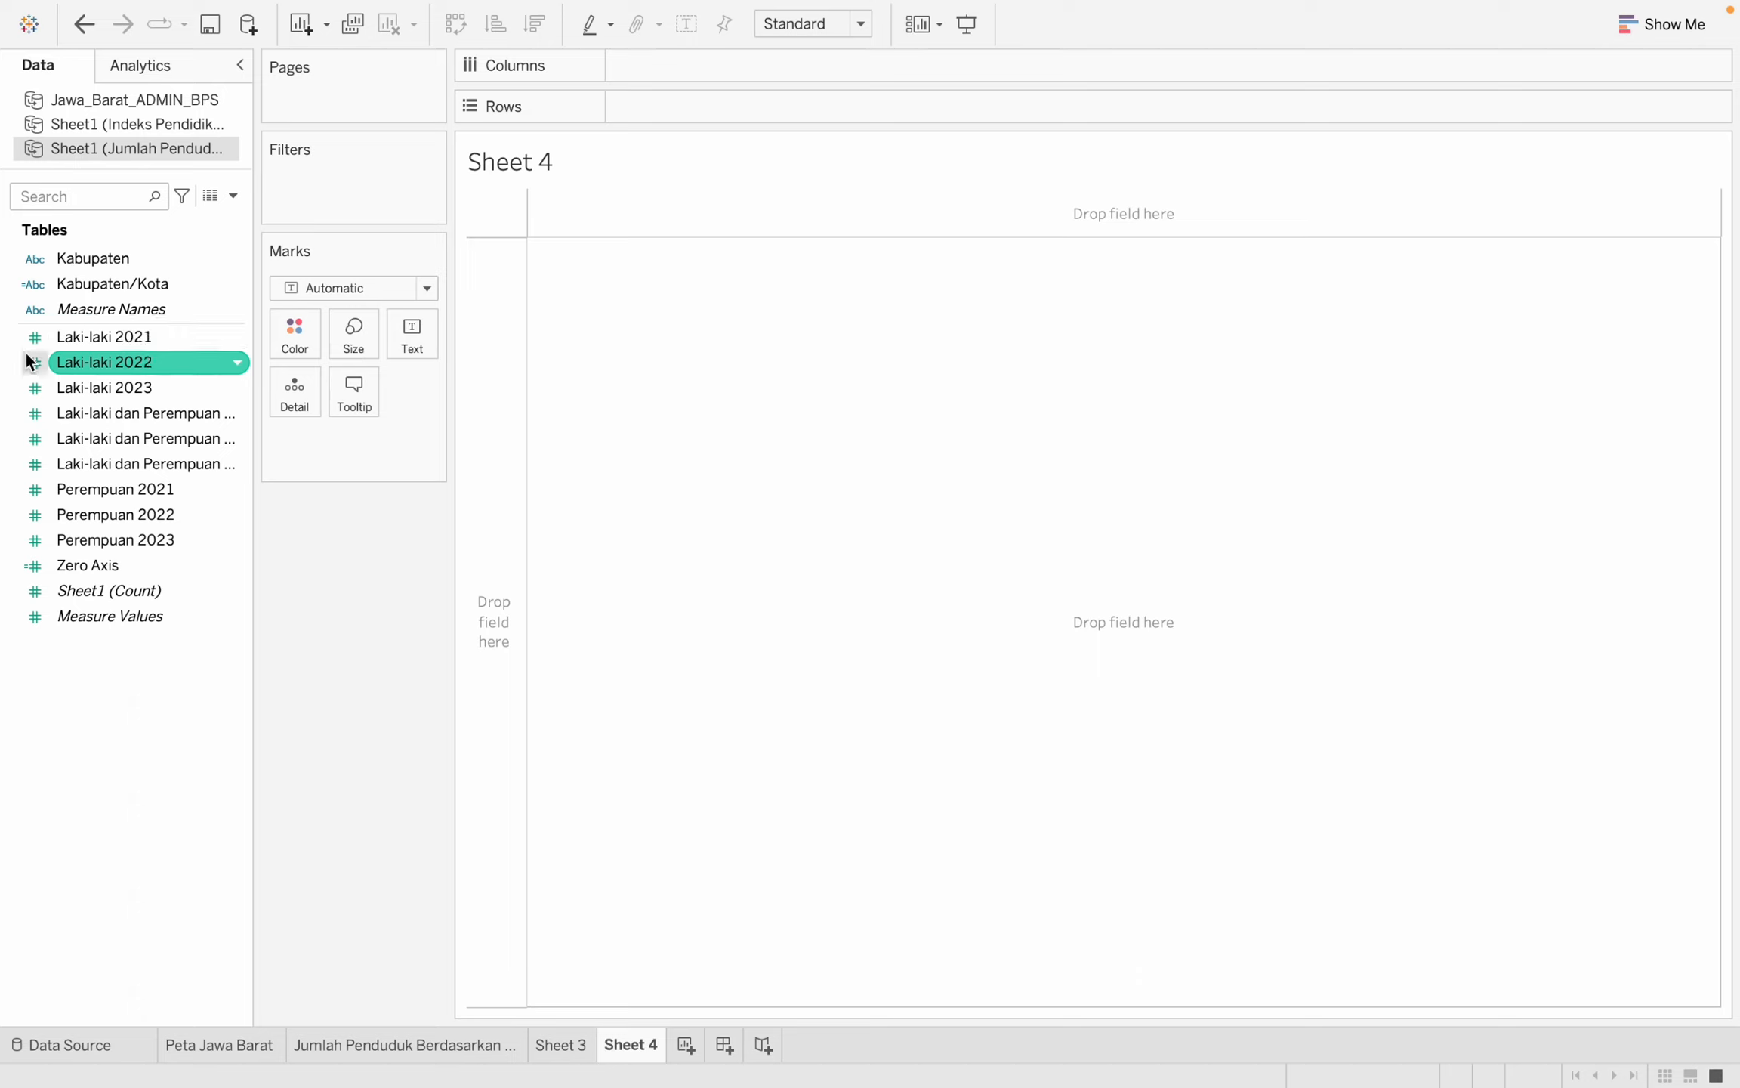
click(234, 198)
click(212, 221)
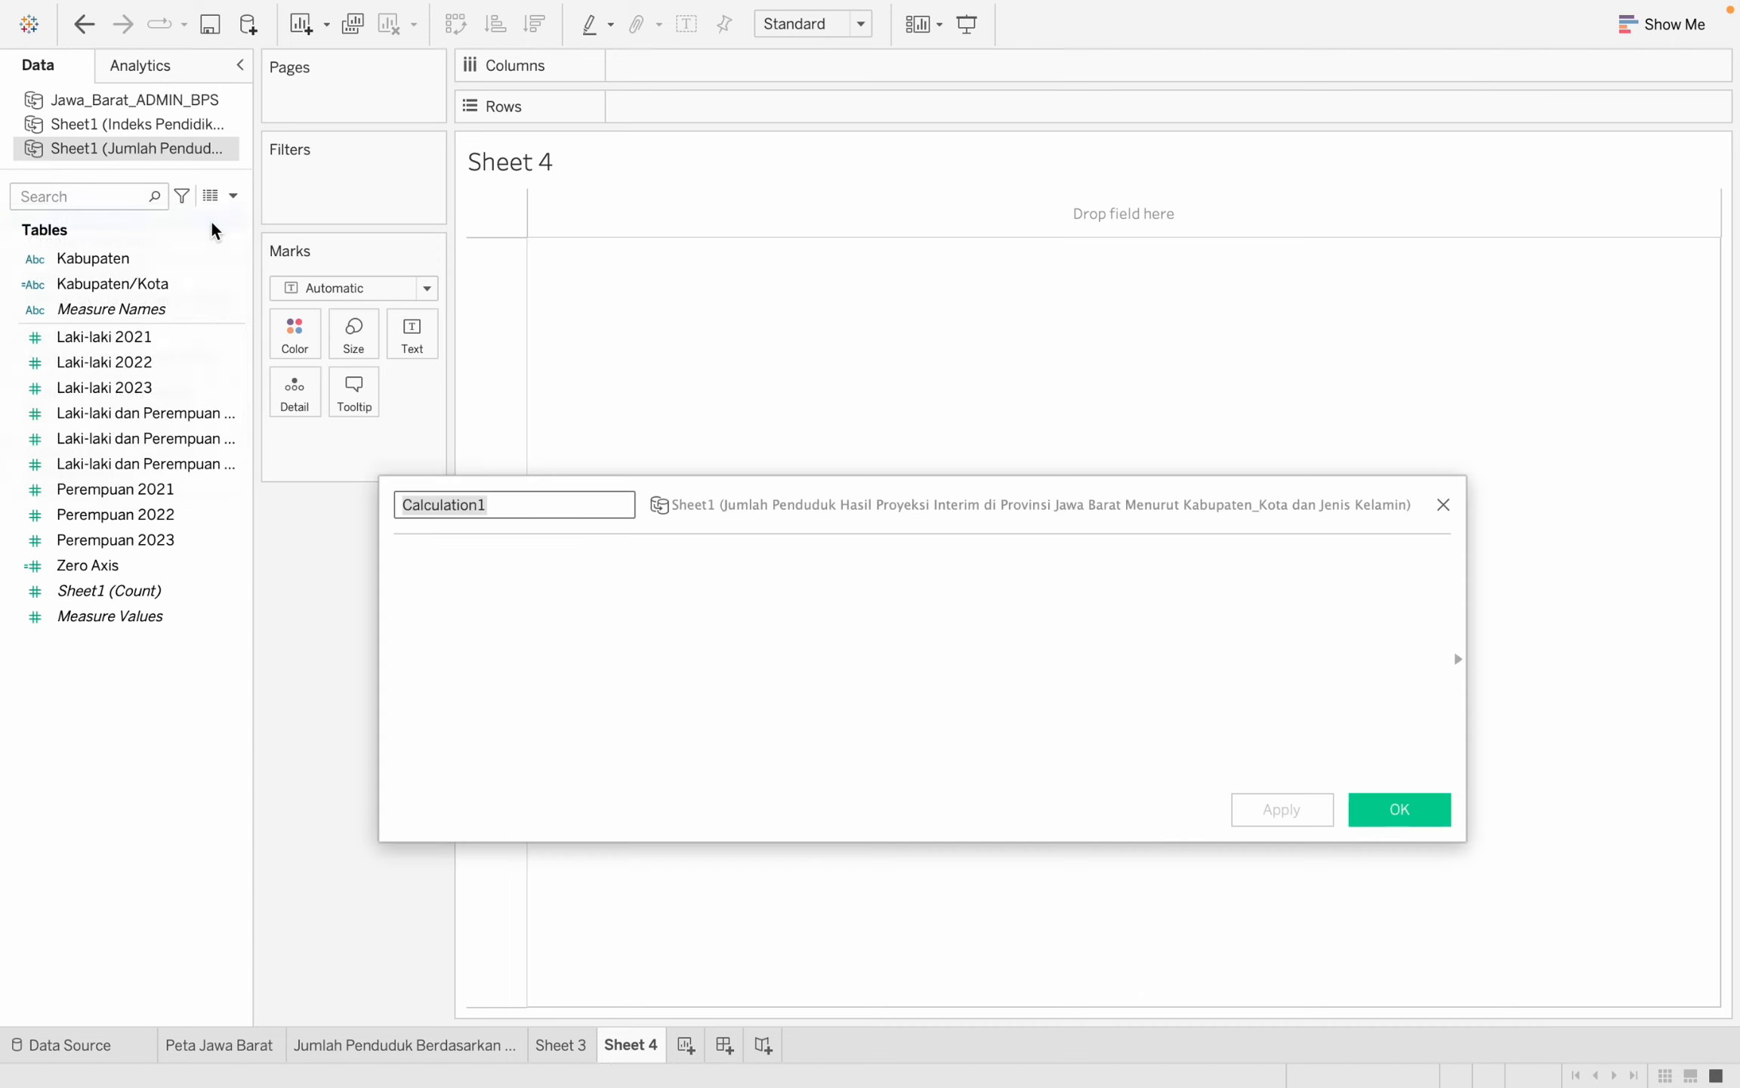
key(BackSpace)
text(P)
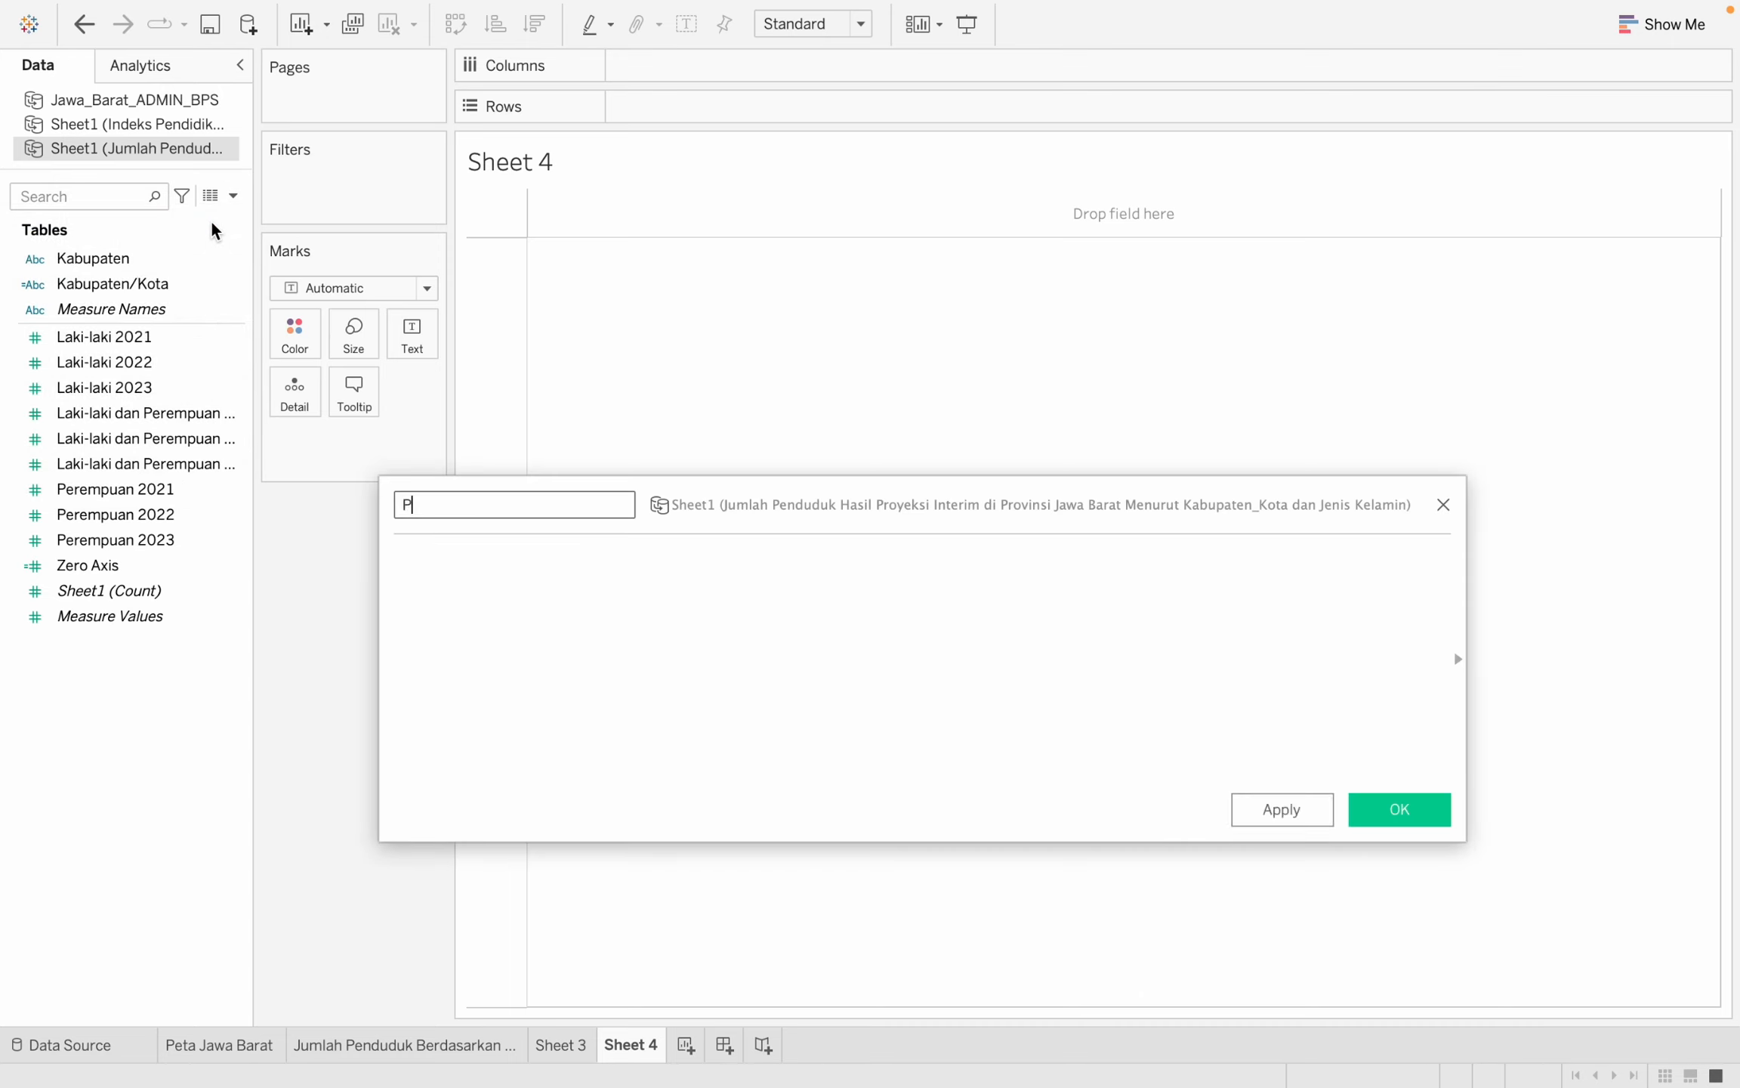
text(ersentase Penduduk Wanita)
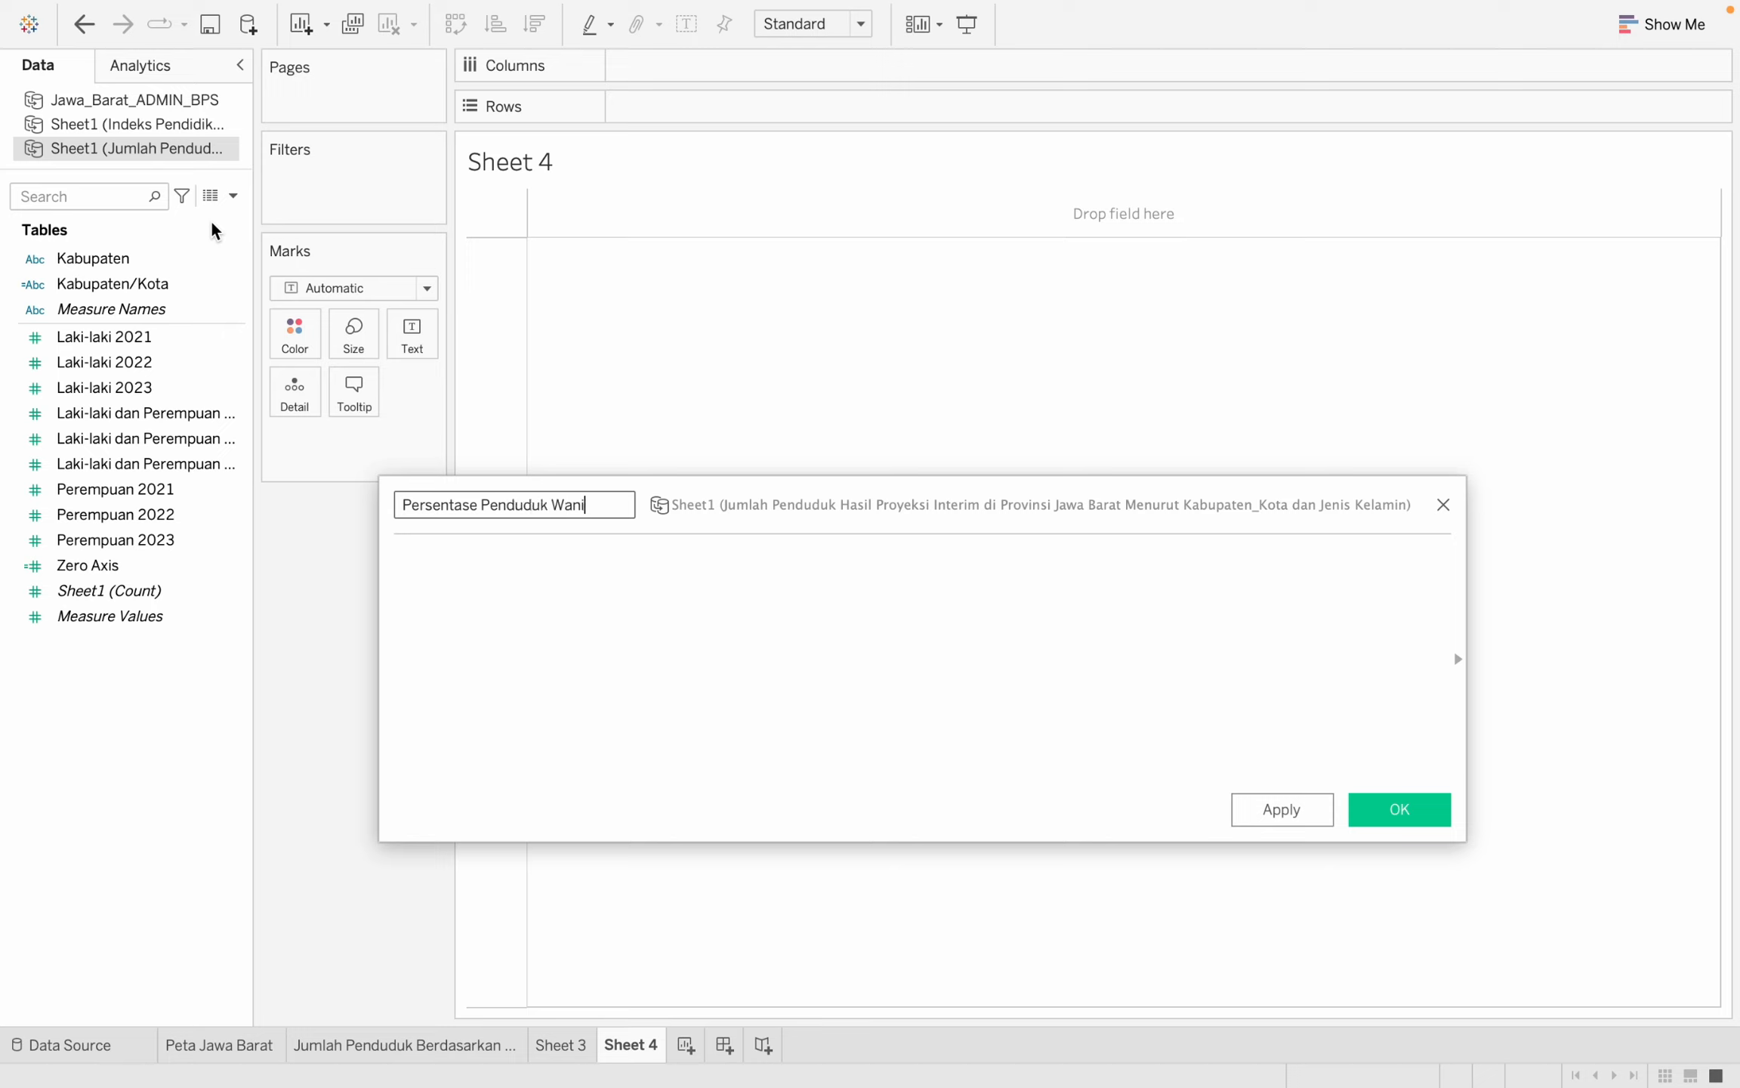
Begin the Persentase Penduduk Wanita formula with "sum([".
click(151, 386)
click(475, 569)
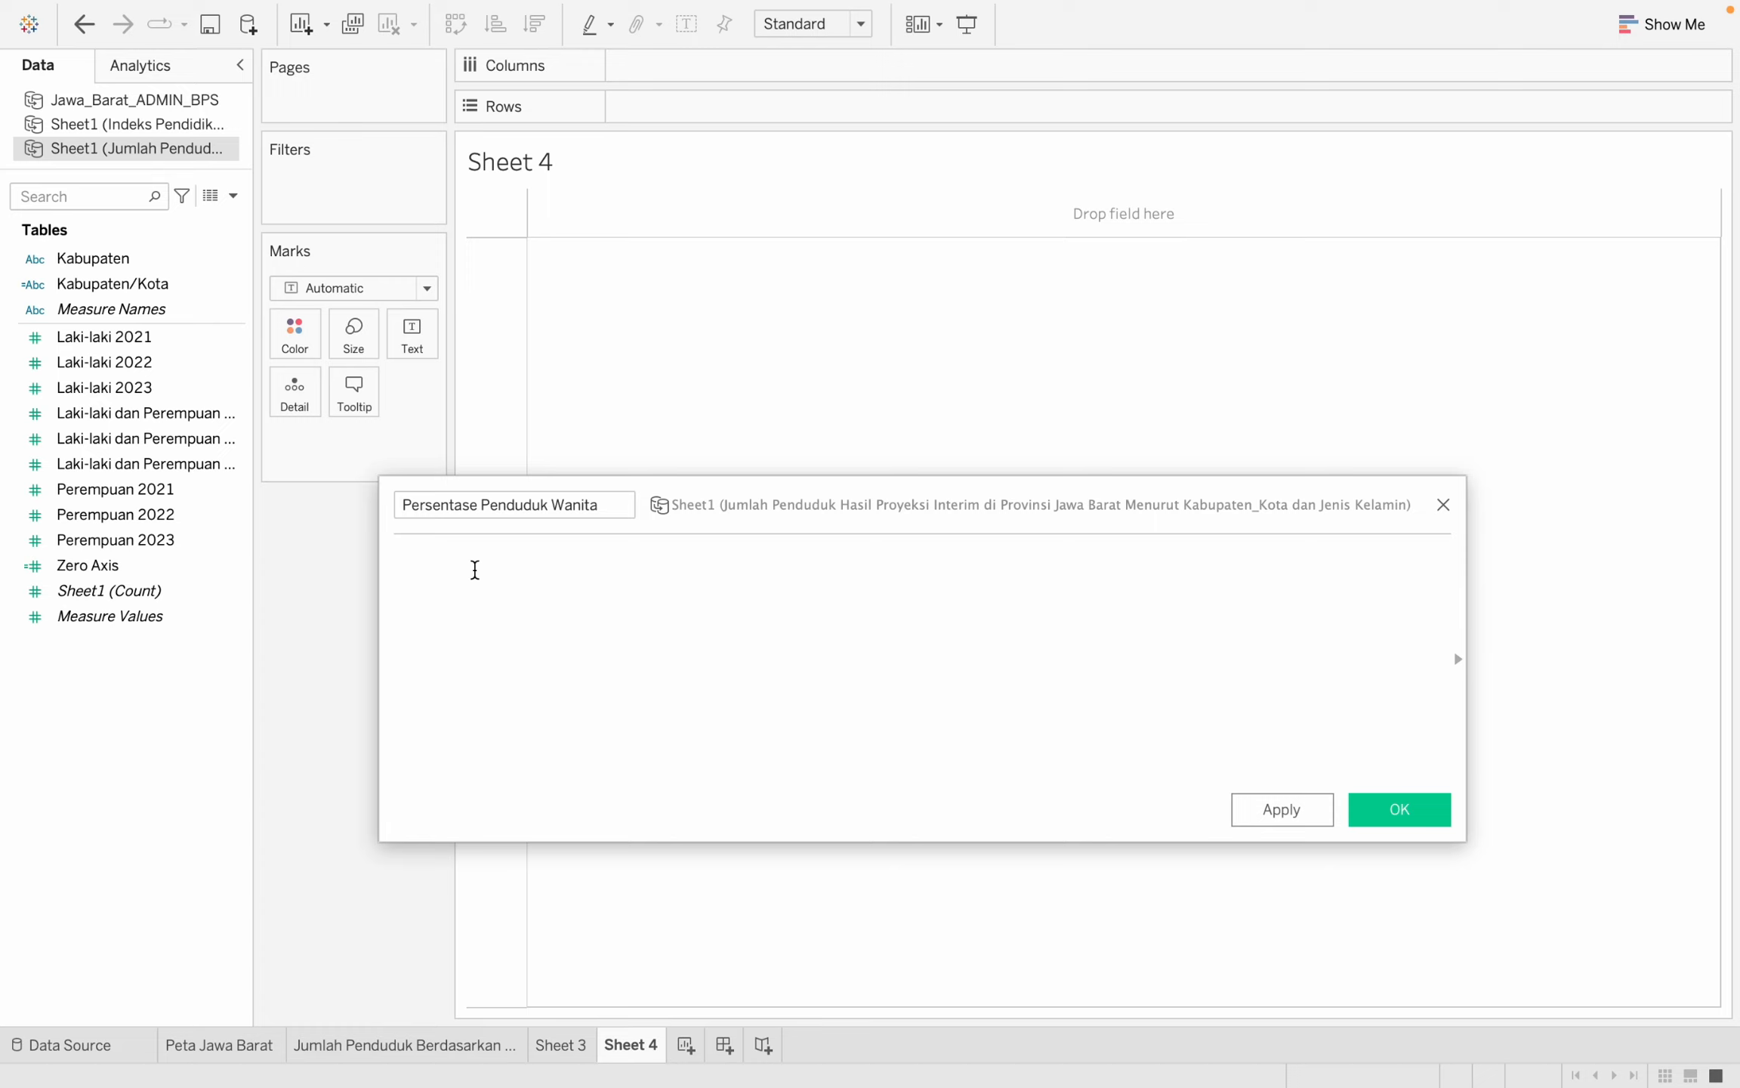
text(sum()
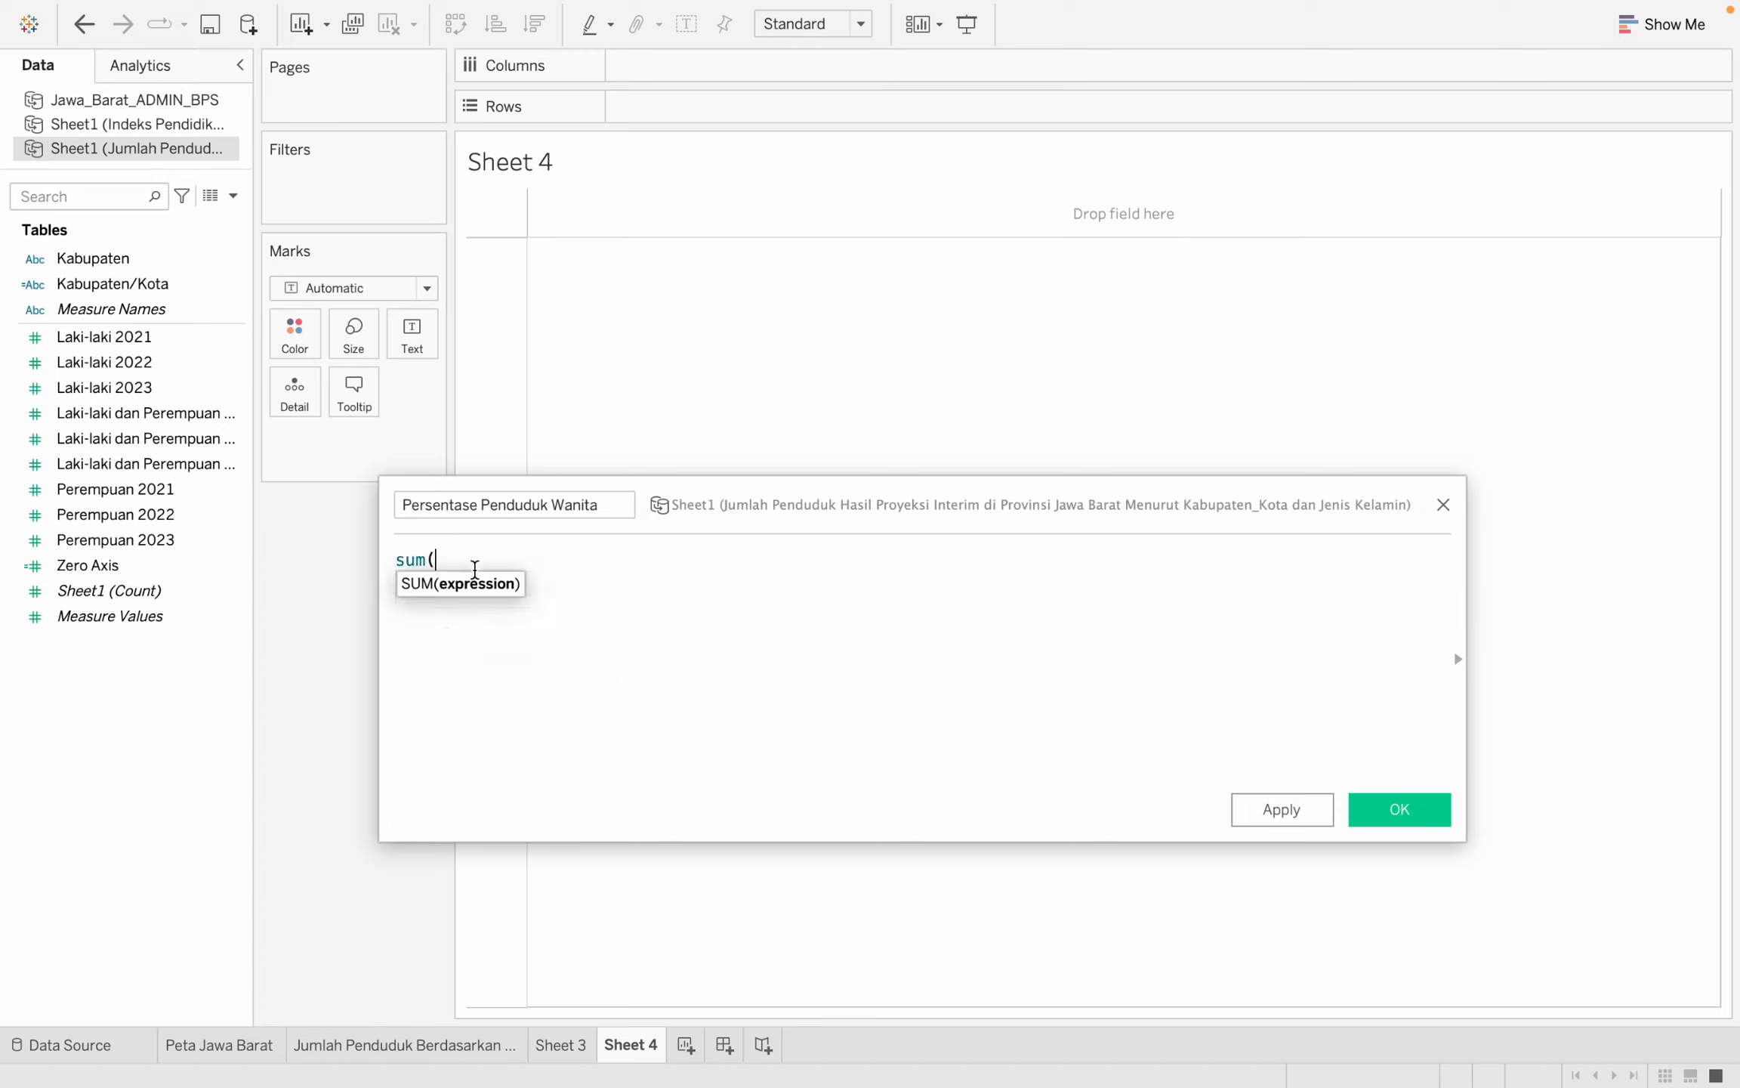
text([)
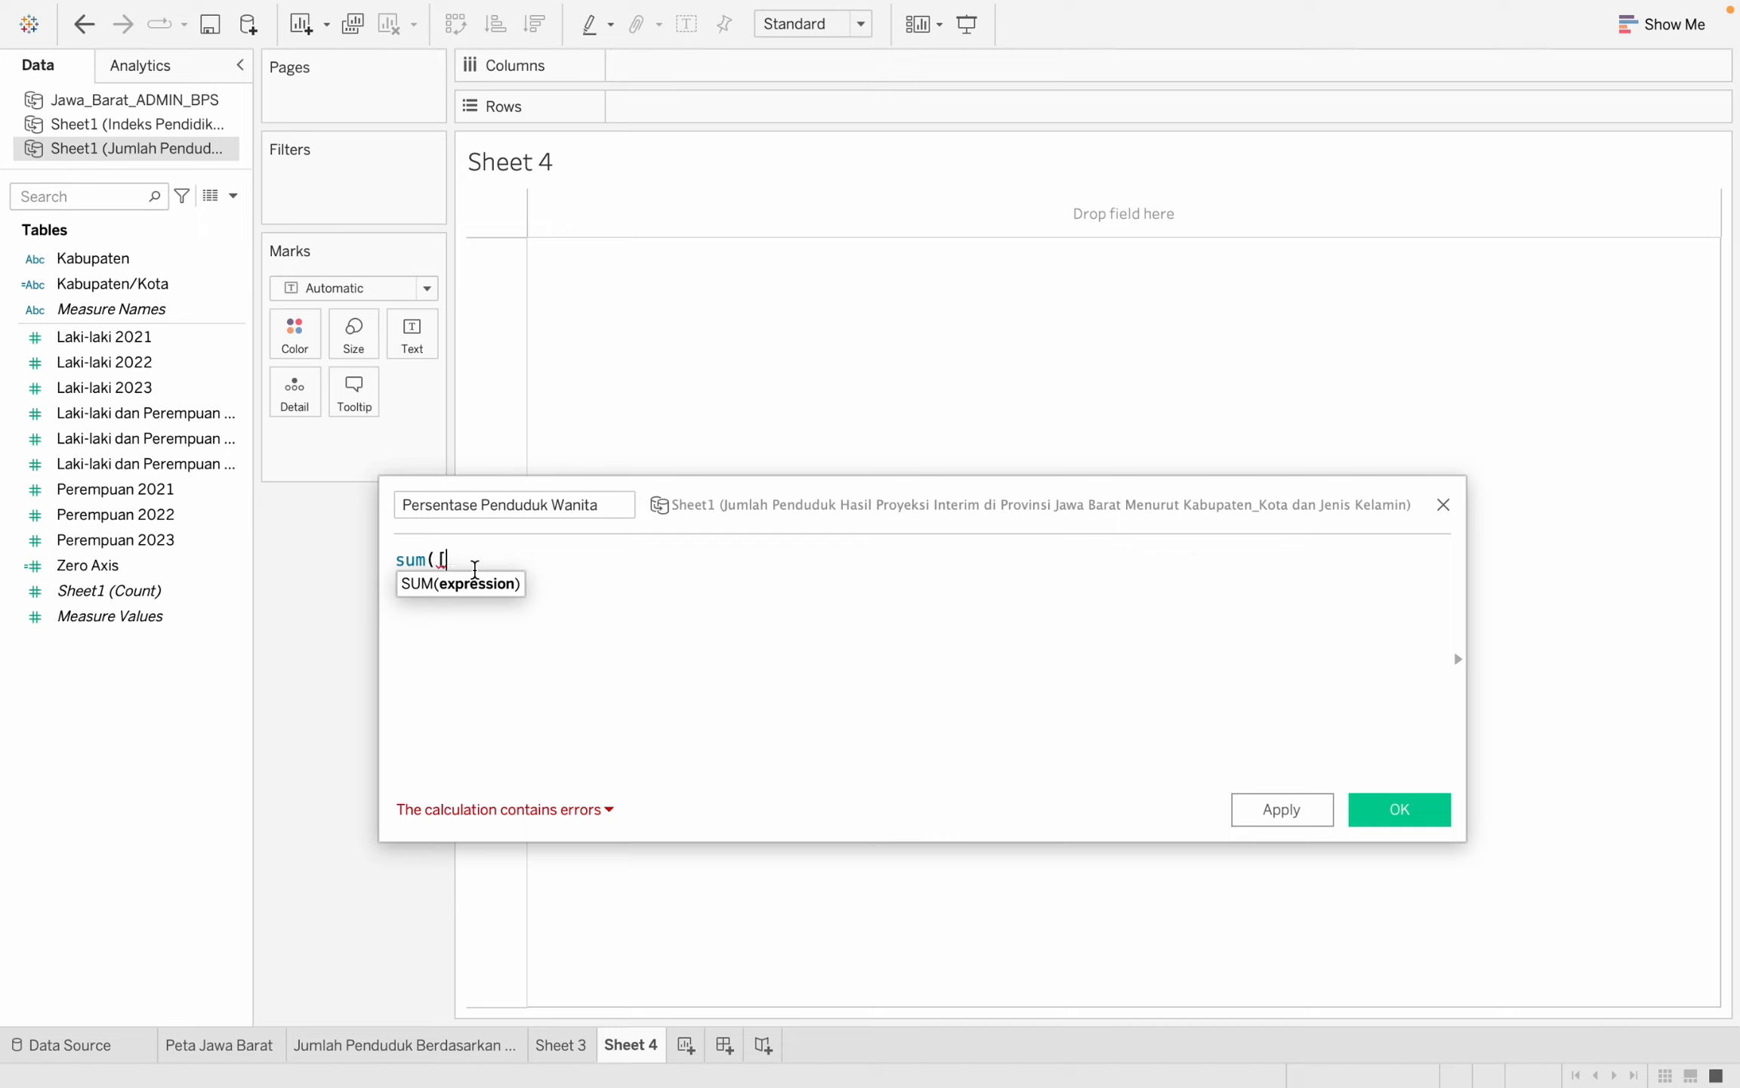
Complete the Persentase Penduduk Wanita formula as sum([Perempuan 2023])/sum([Laki-laki dan Perempuan 2023]).
text(P)
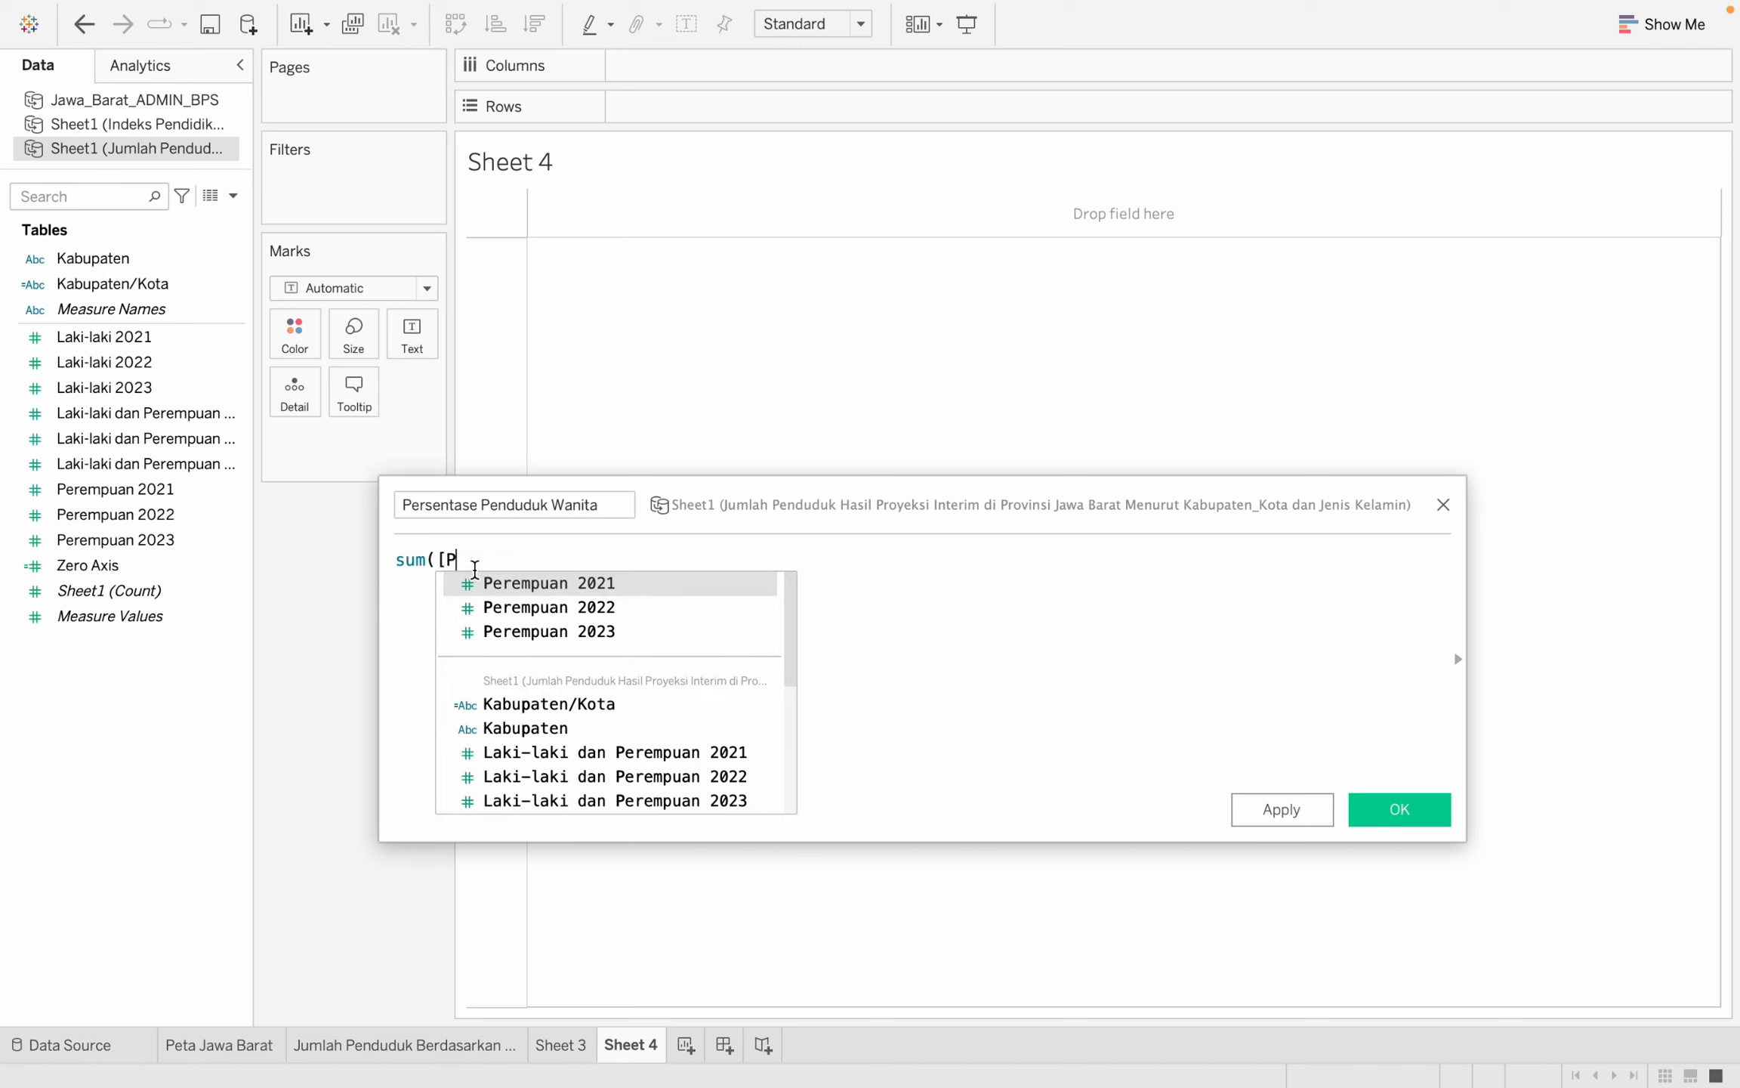
click(523, 627)
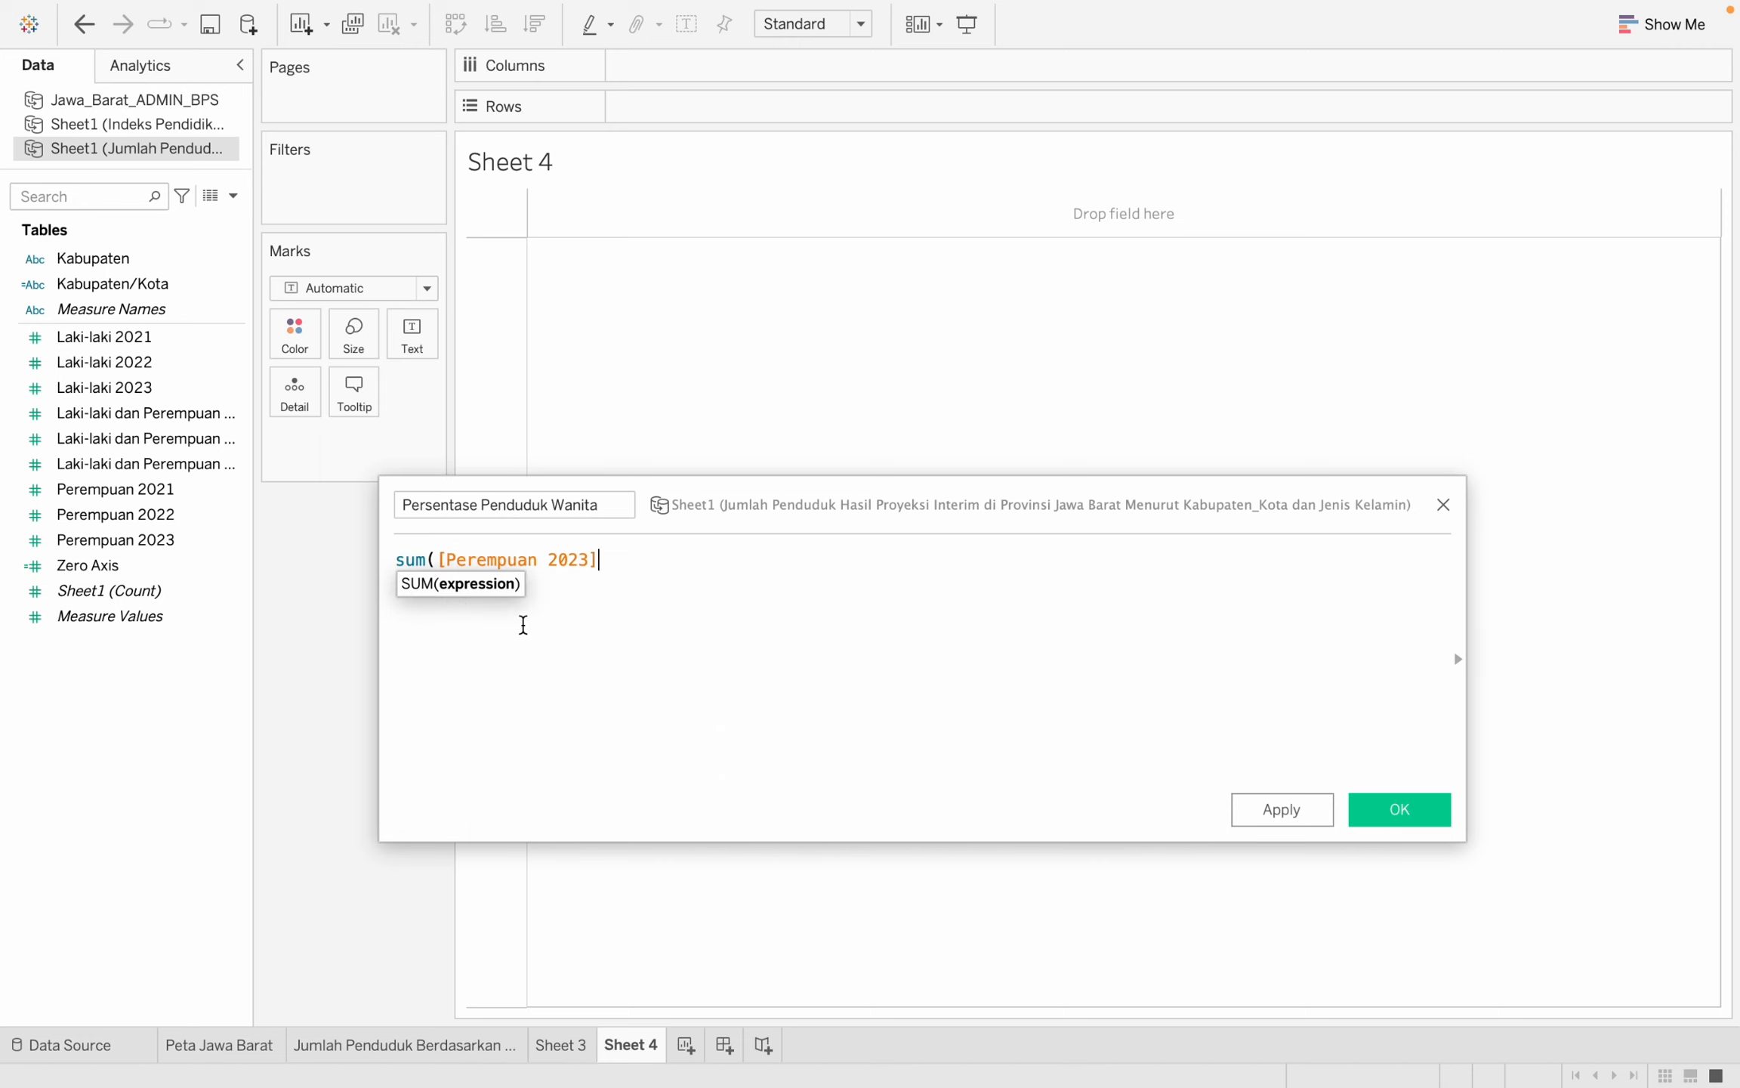
text()/)
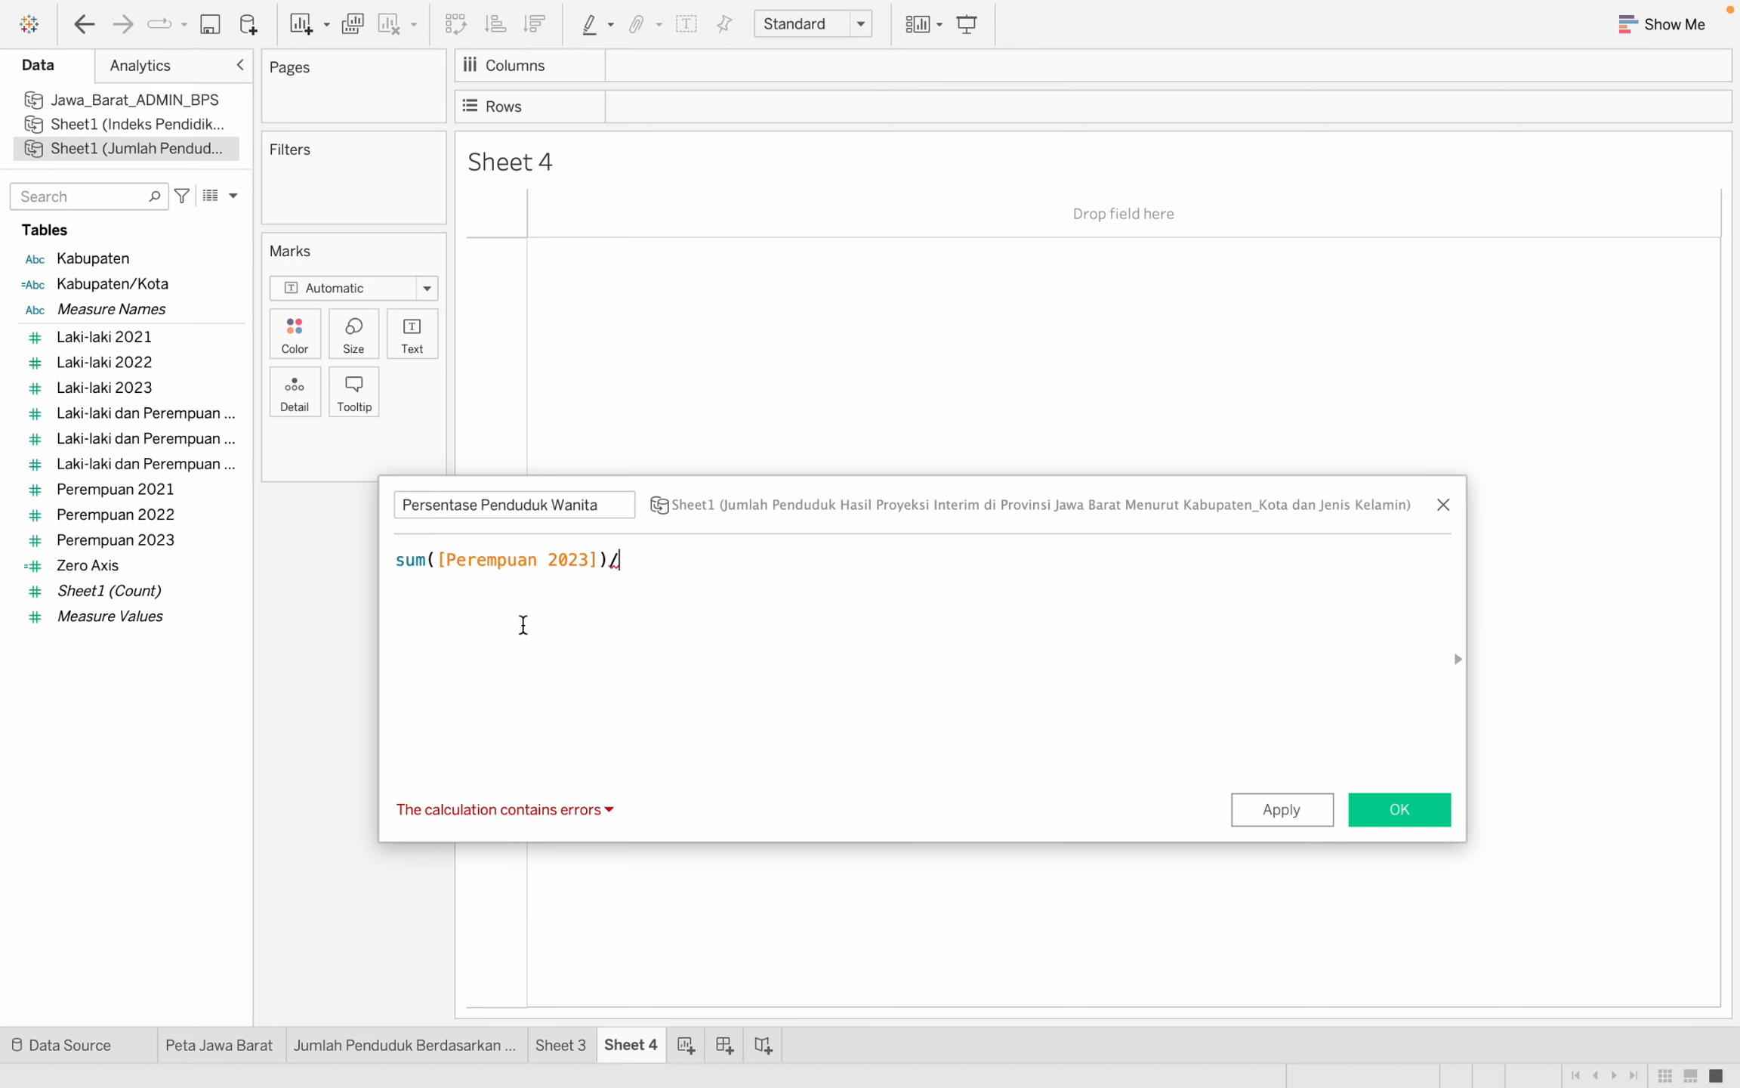
text(sum()
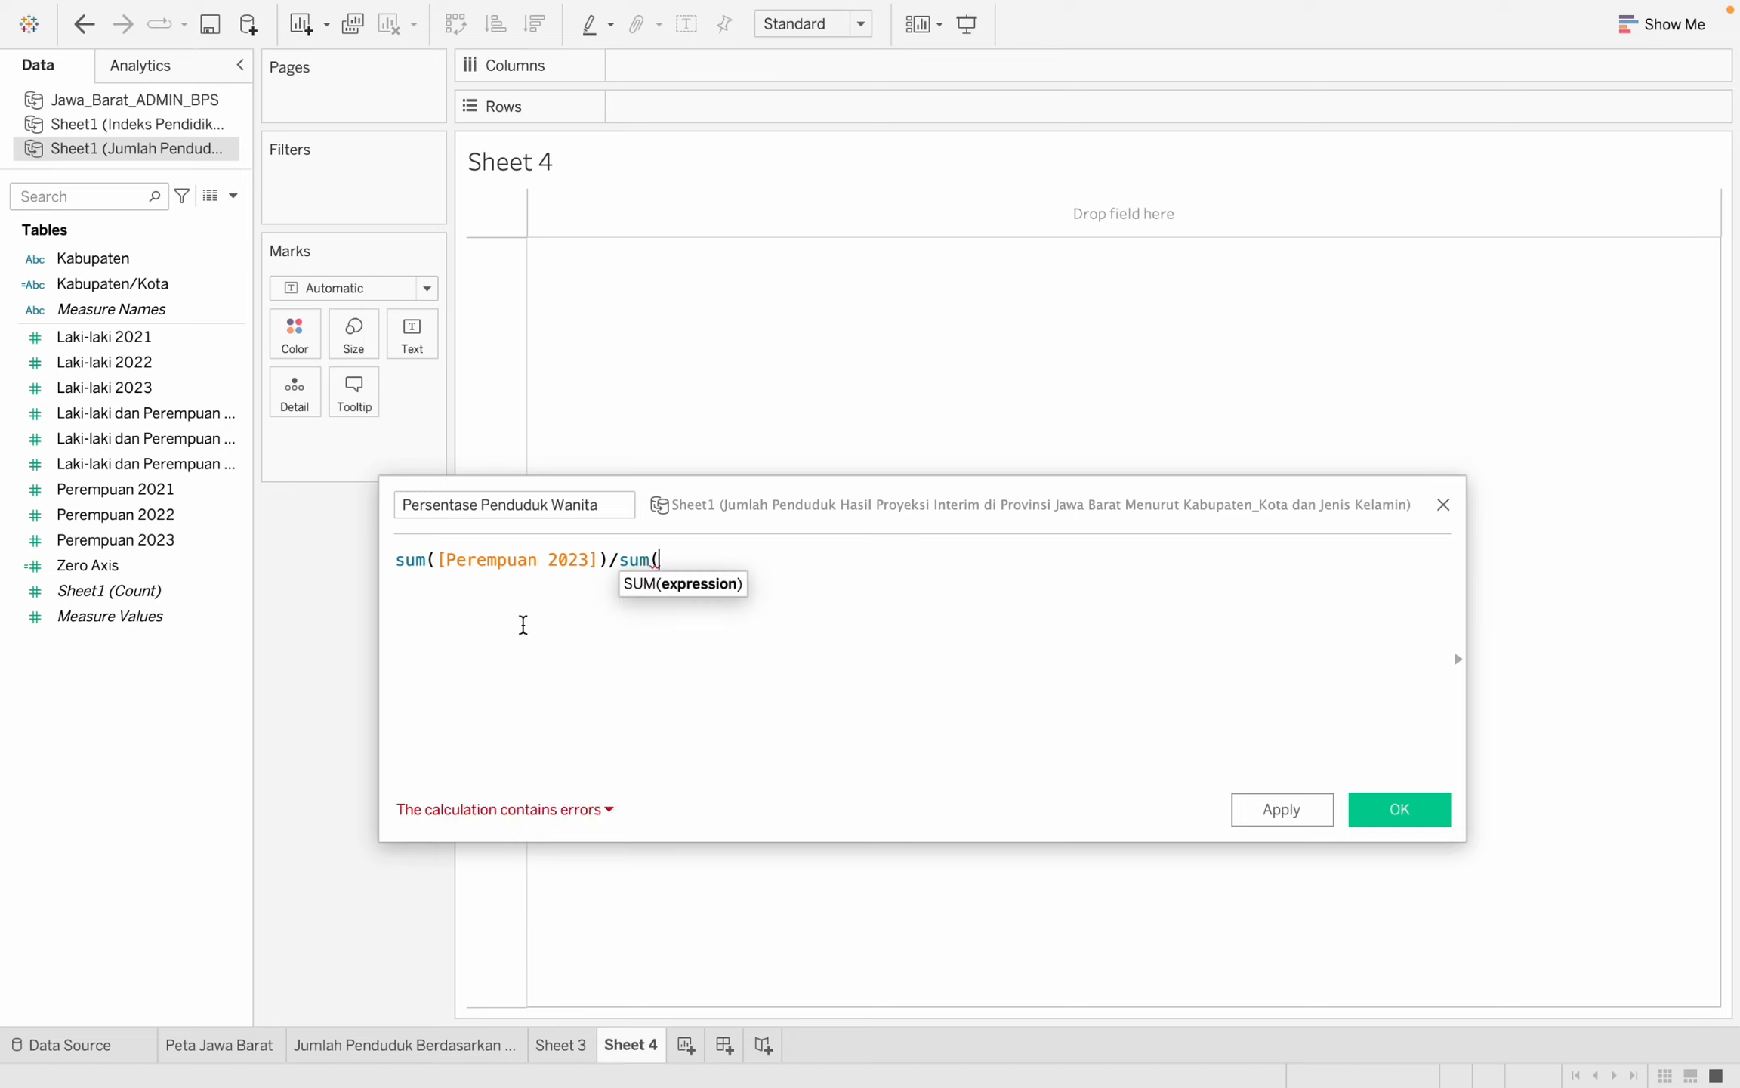
text([pe)
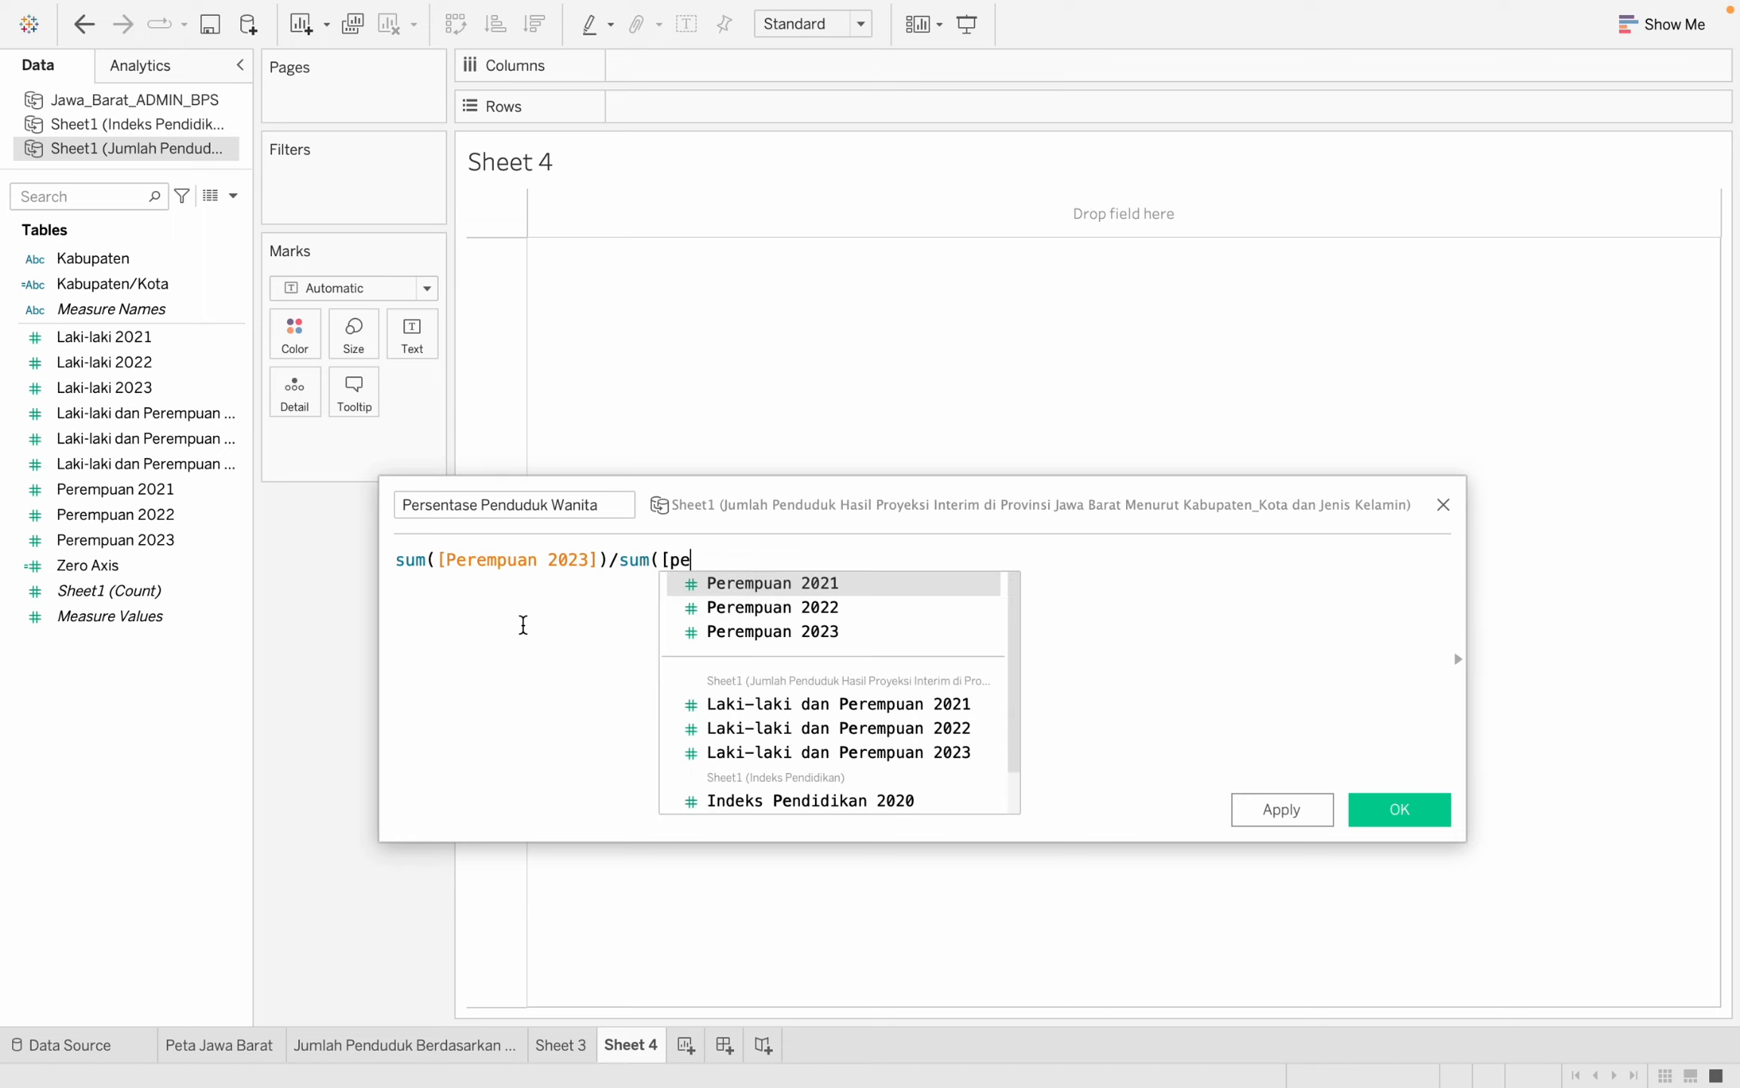
key(BackSpace)
key(BackSpace)
text(lak)
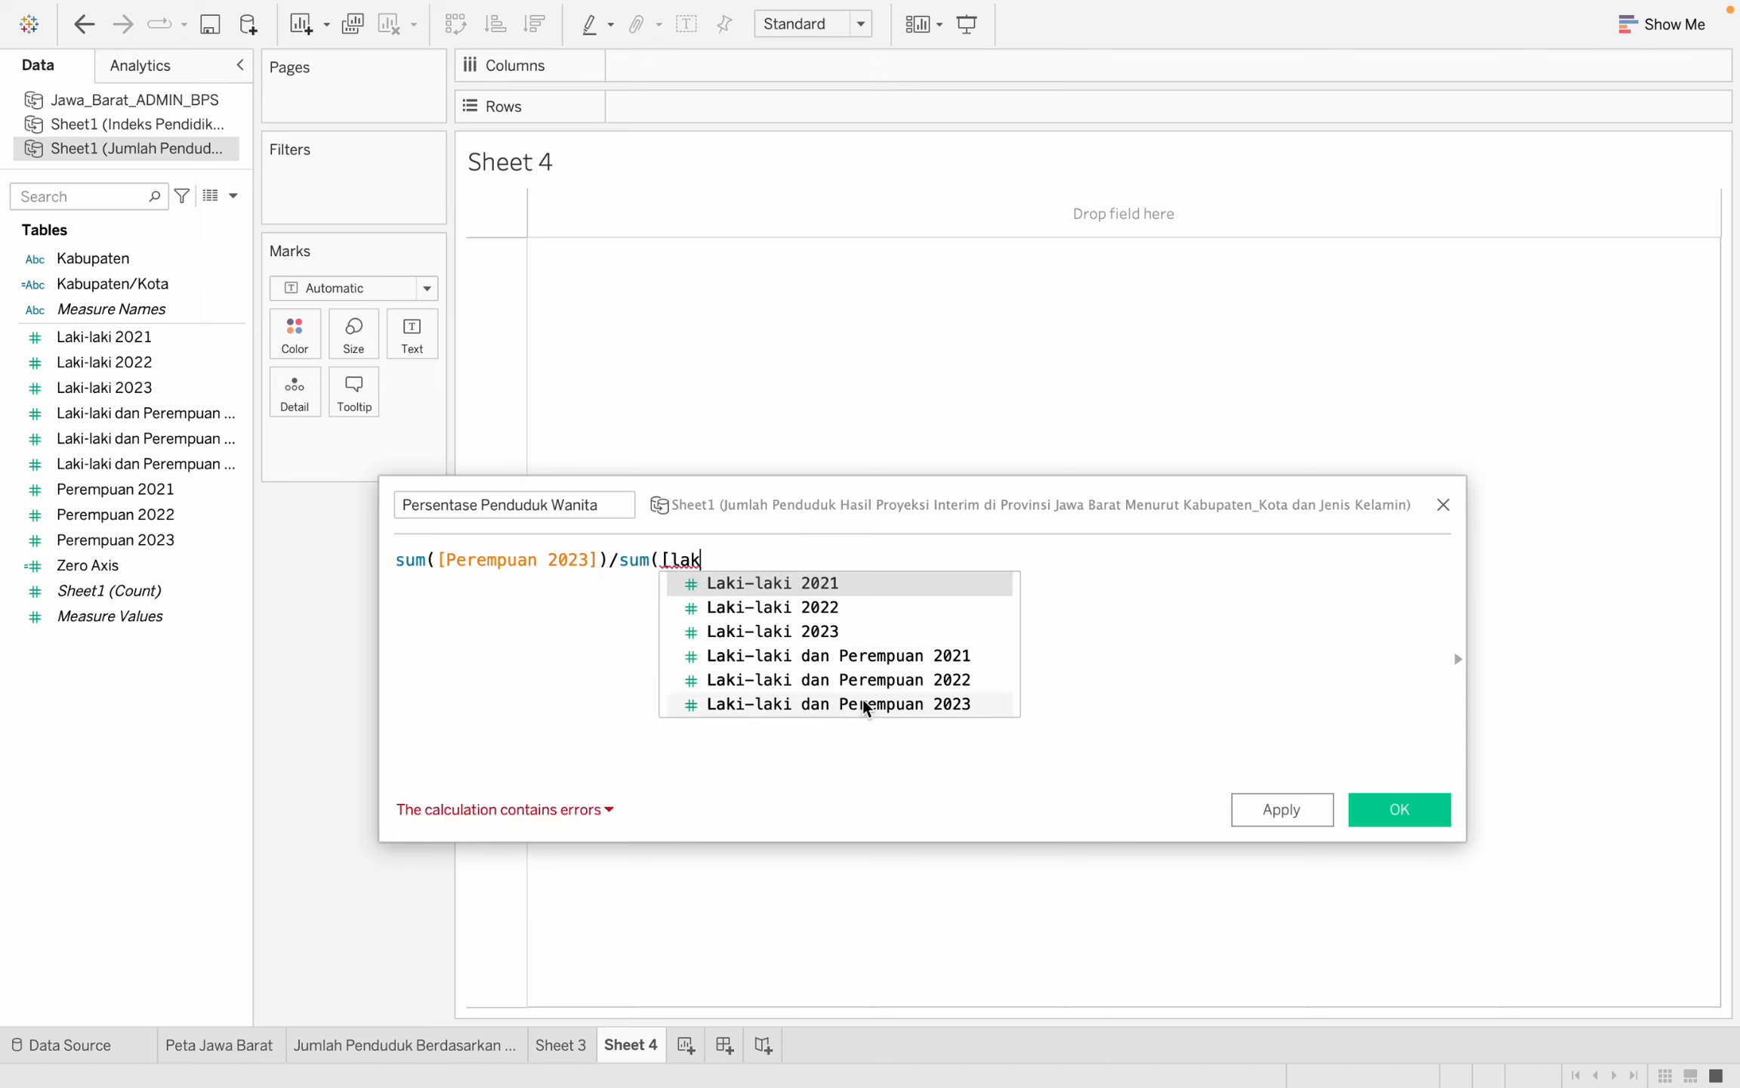
click(863, 704)
text())
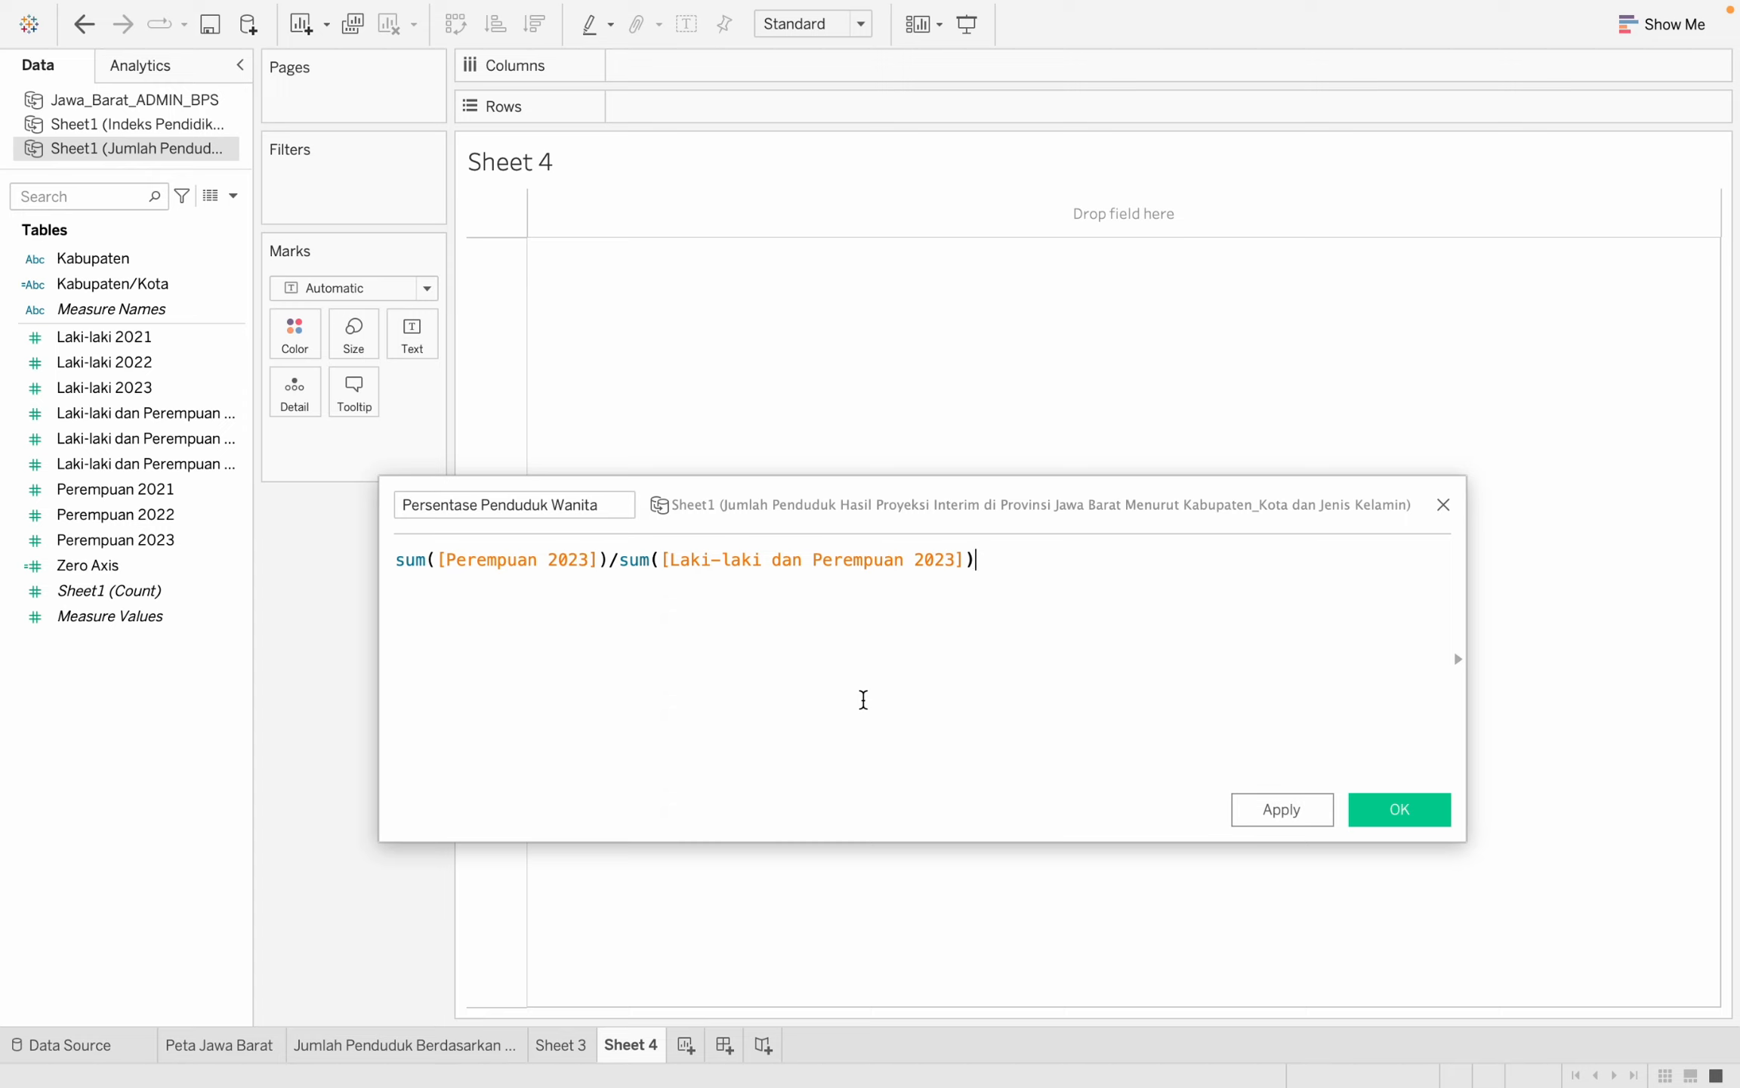
Copy the whole Persentase Penduduk Wanita formula and save the calculated field.
click(1409, 812)
key(super+c)
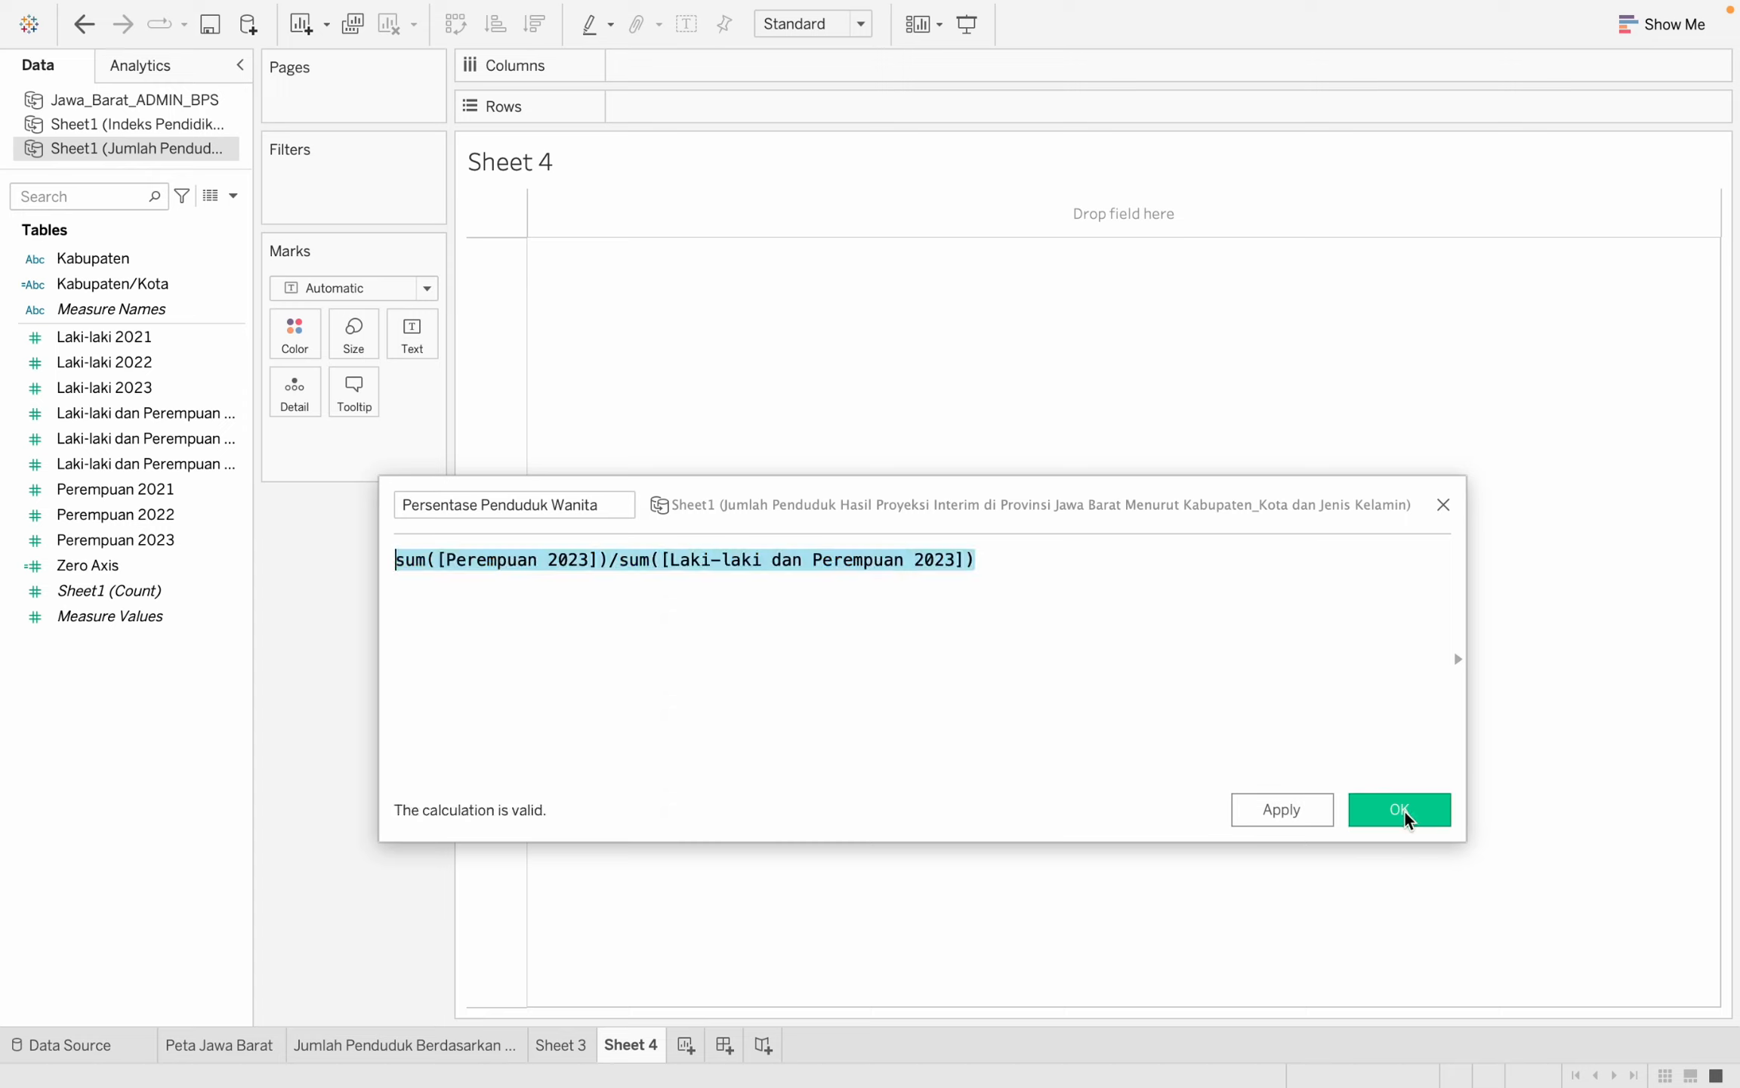
click(1404, 809)
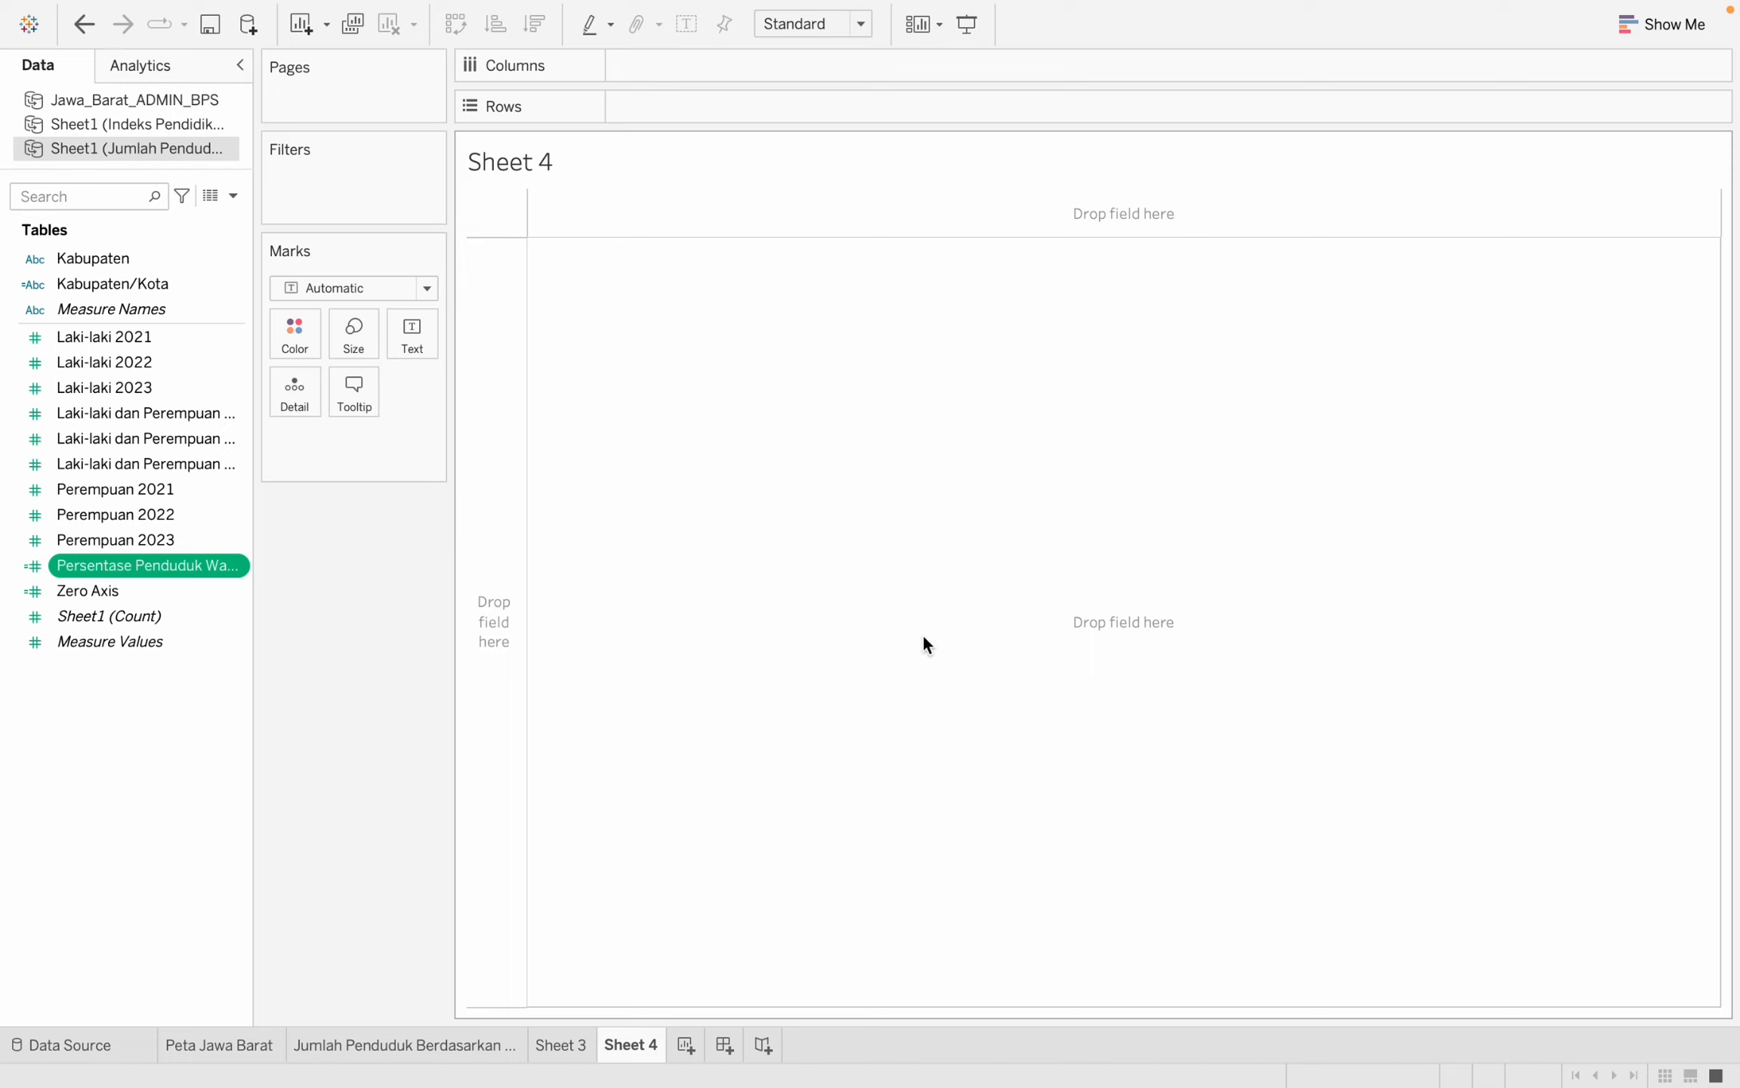
Create a calculated field named Jumlah Penduduk Pria and paste the copied percentage formula into it.
click(233, 196)
click(201, 221)
text(Jumal)
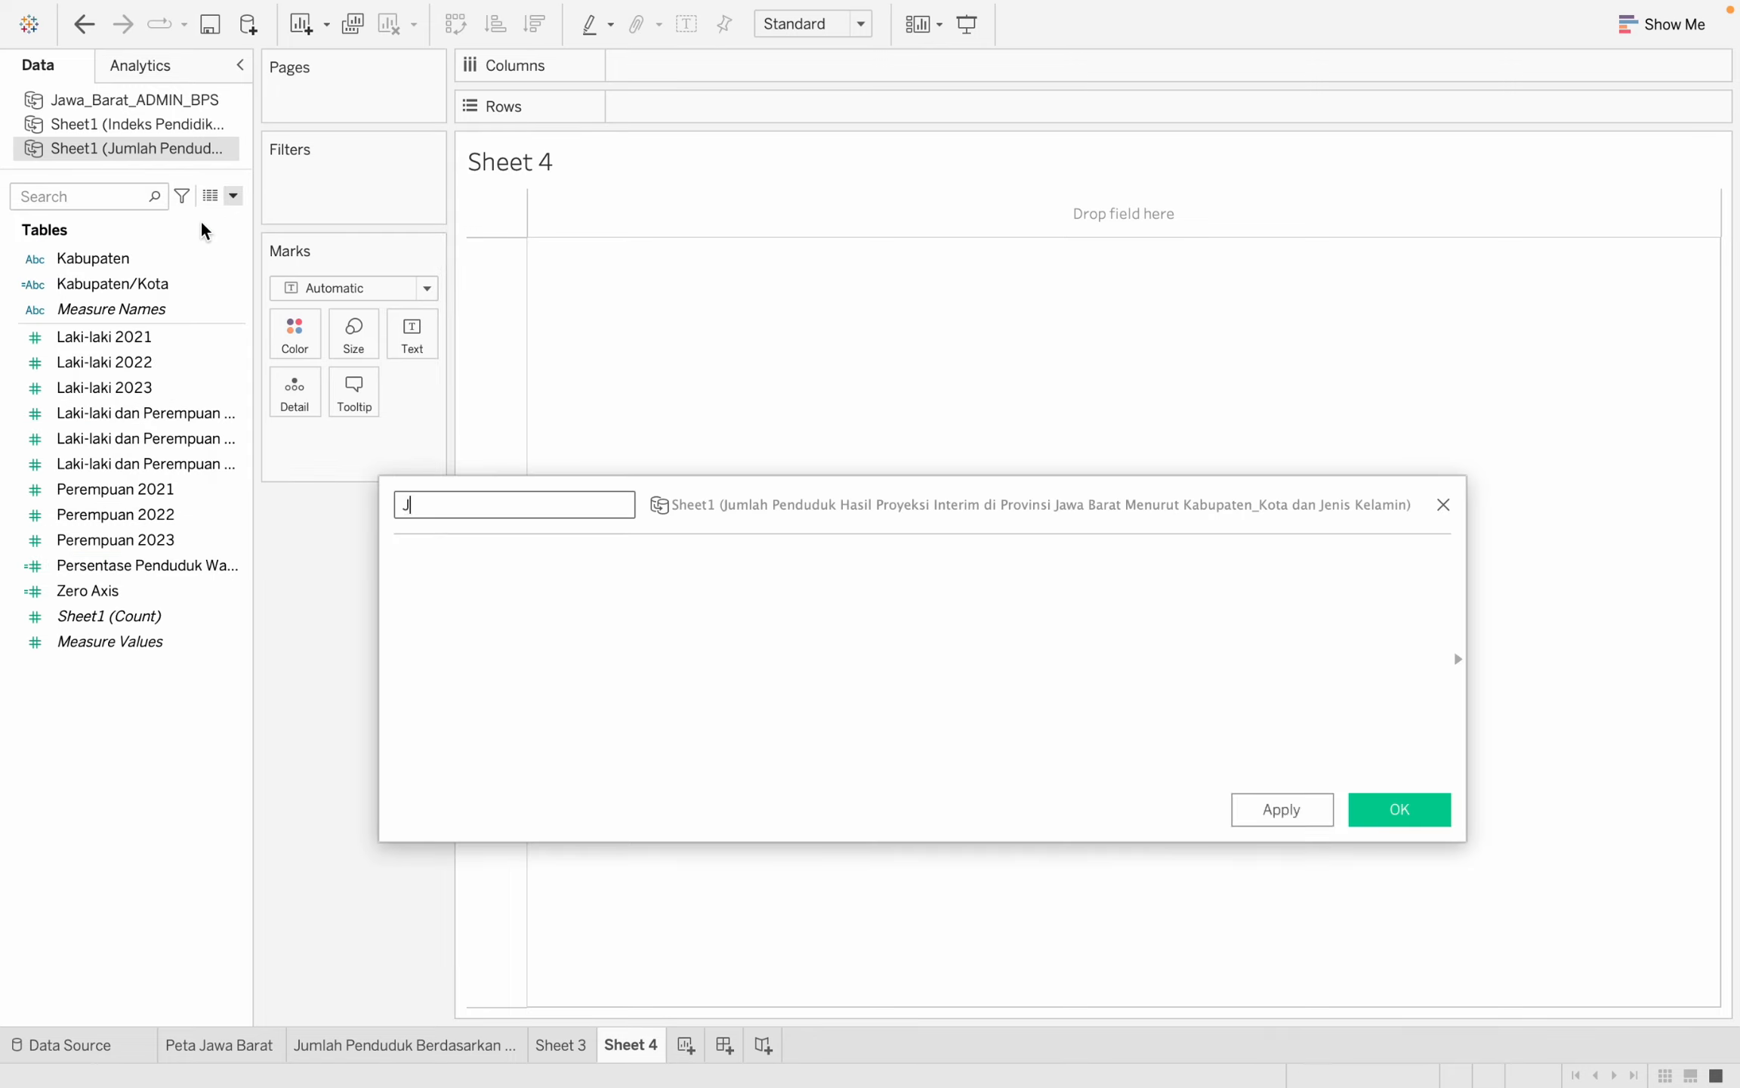
key(BackSpace)
key(BackSpace)
text(lah Penduduk Pria)
click(450, 597)
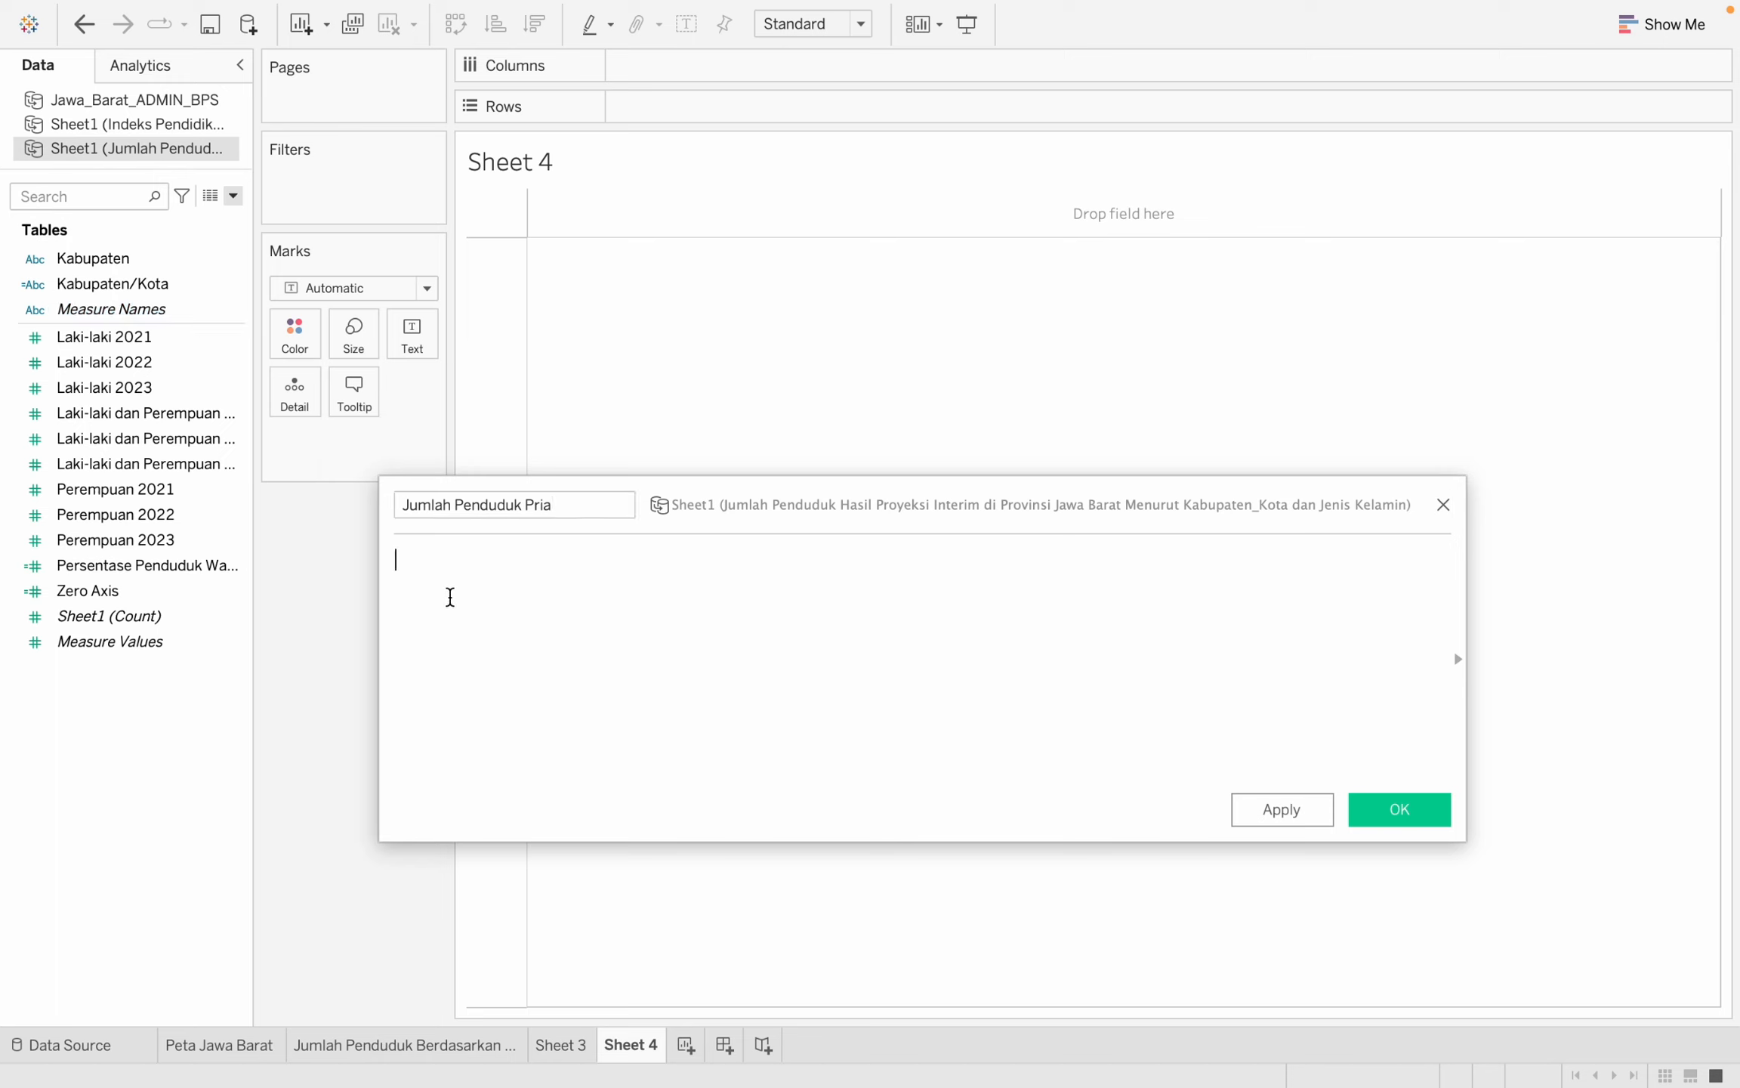
key(super+v)
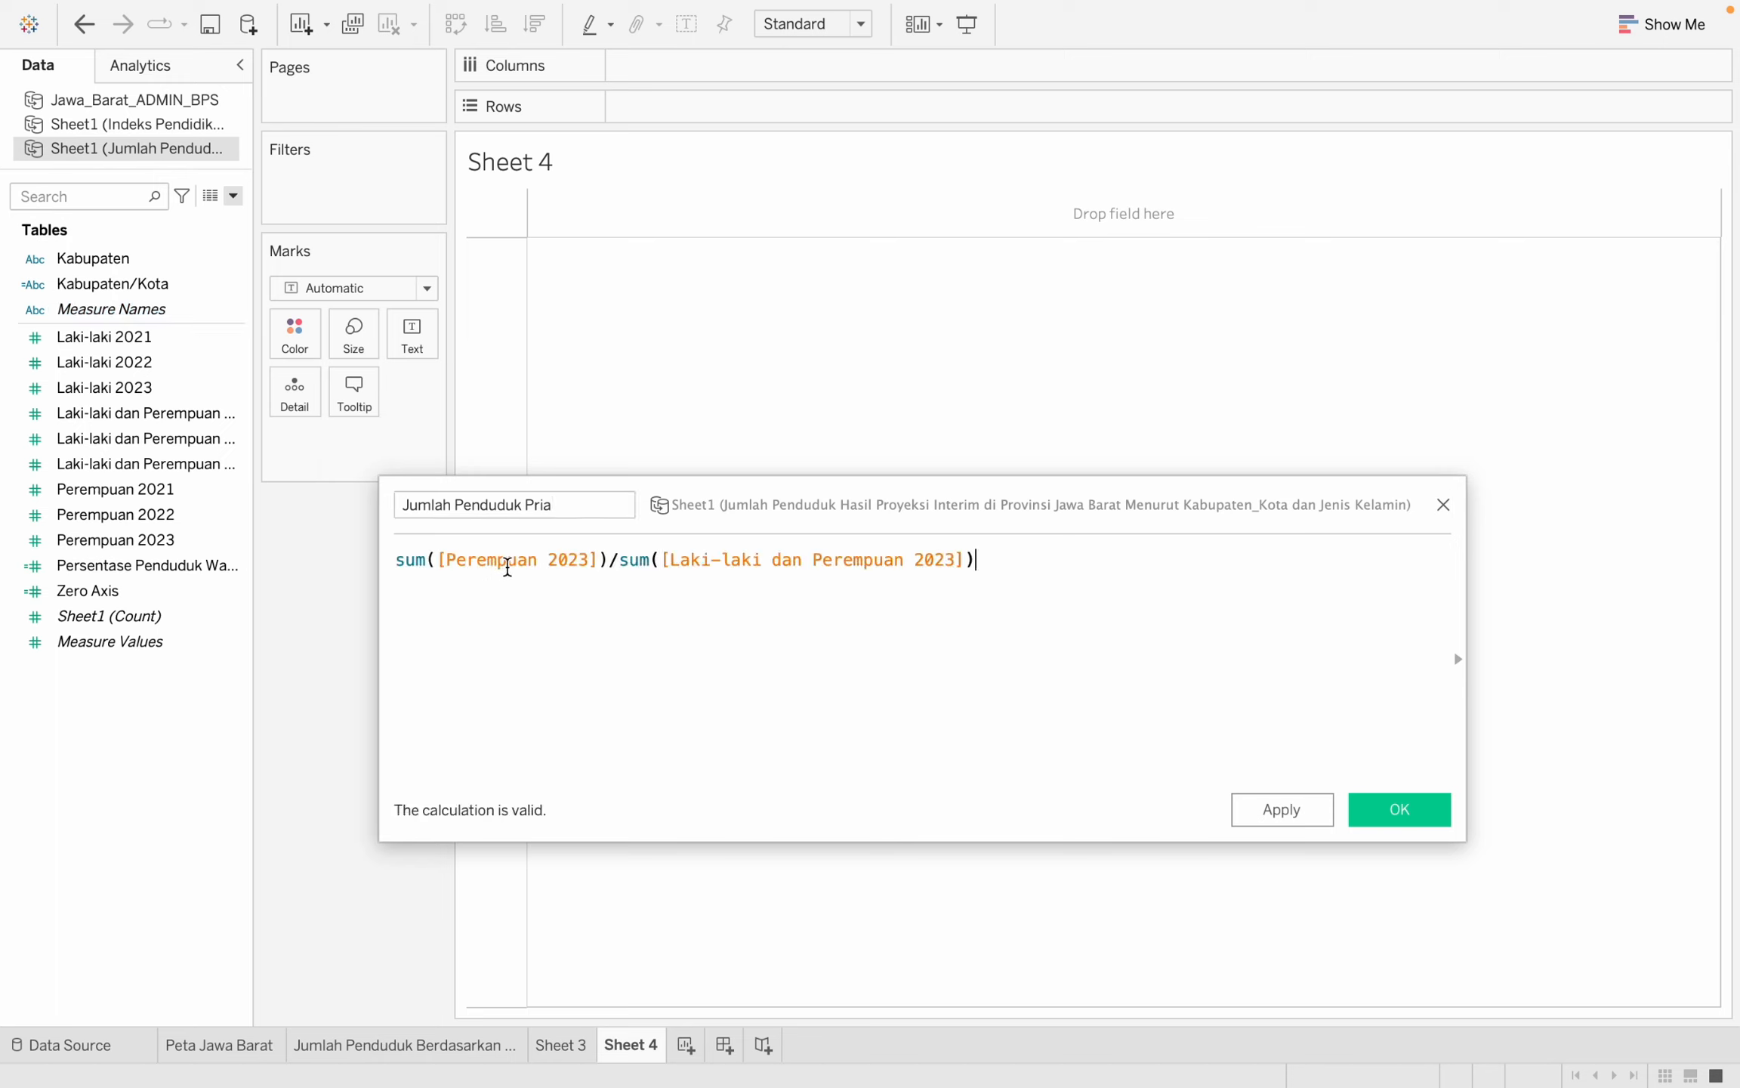
Replace the Perempuan name in the formula's numerator with the Laki-laki 2023 field.
click(532, 563)
key(BackSpace)
key(BackSpace)
key(BackSpace)
key(BackSpace)
key(BackSpace)
key(BackSpace)
key(BackSpace)
key(BackSpace)
key(BackSpace)
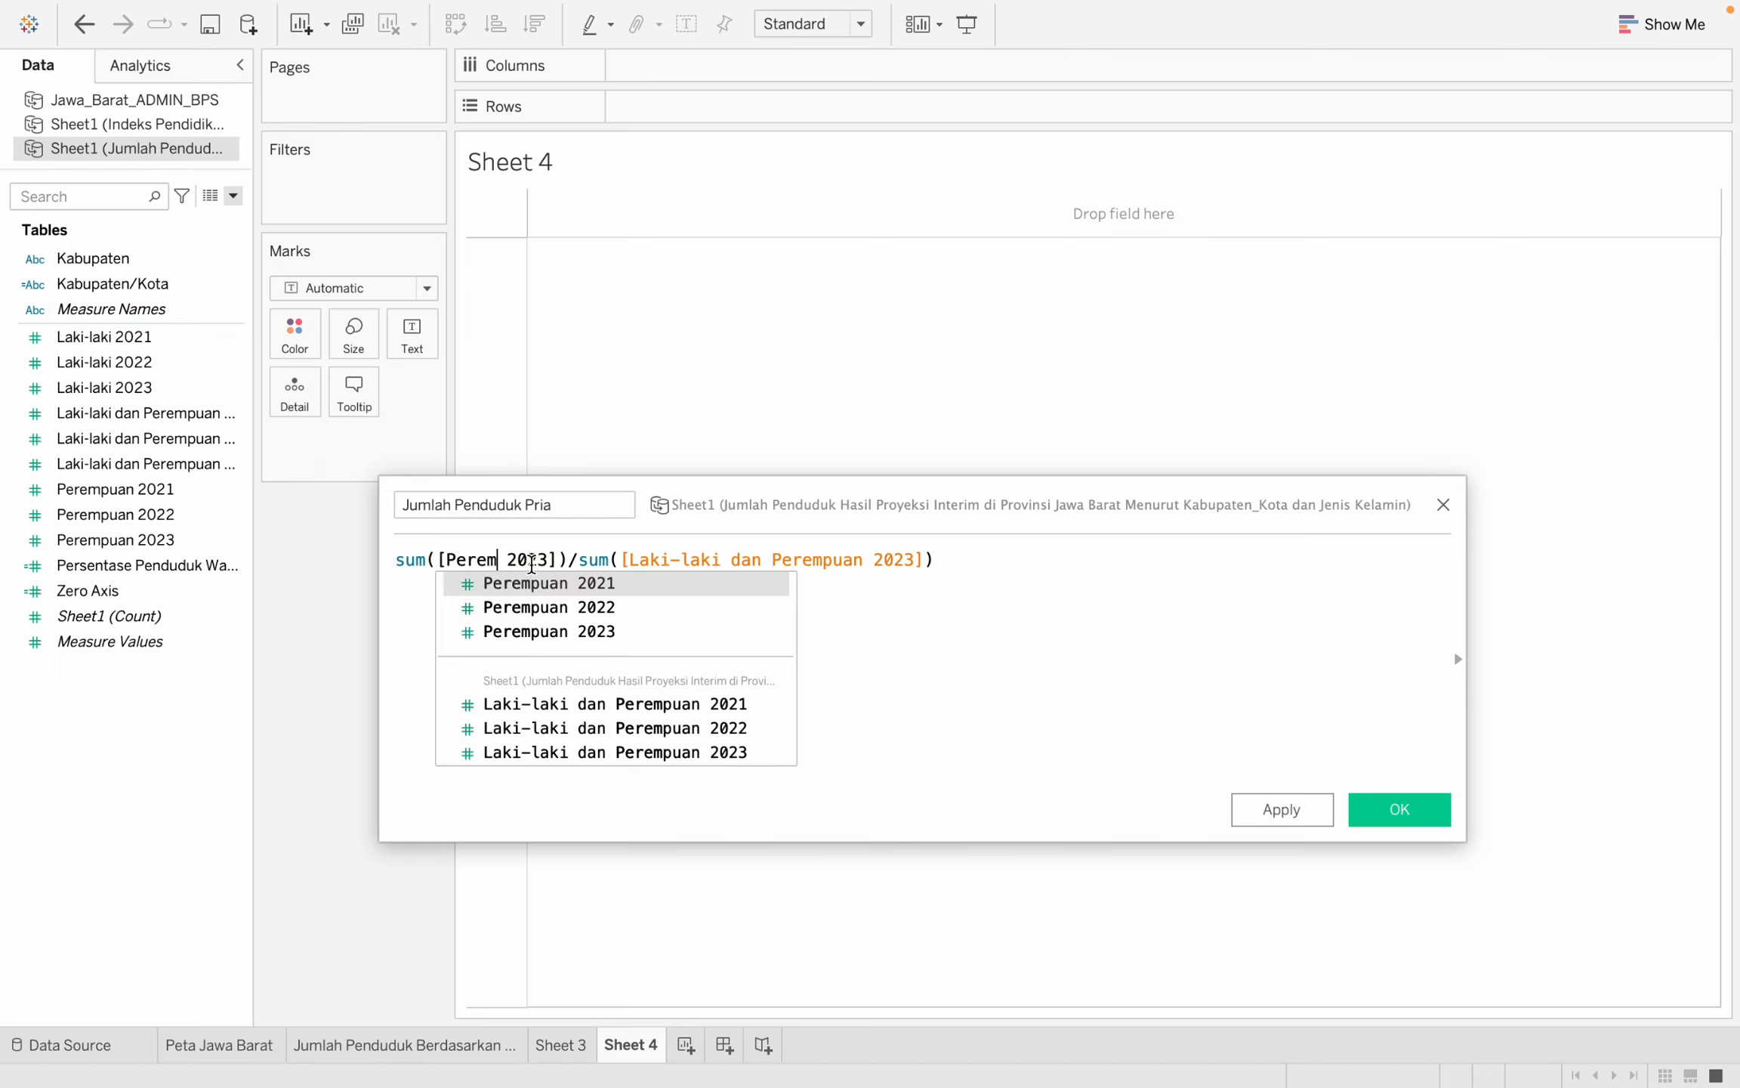
text(a)
key(BackSpace)
text(Laki)
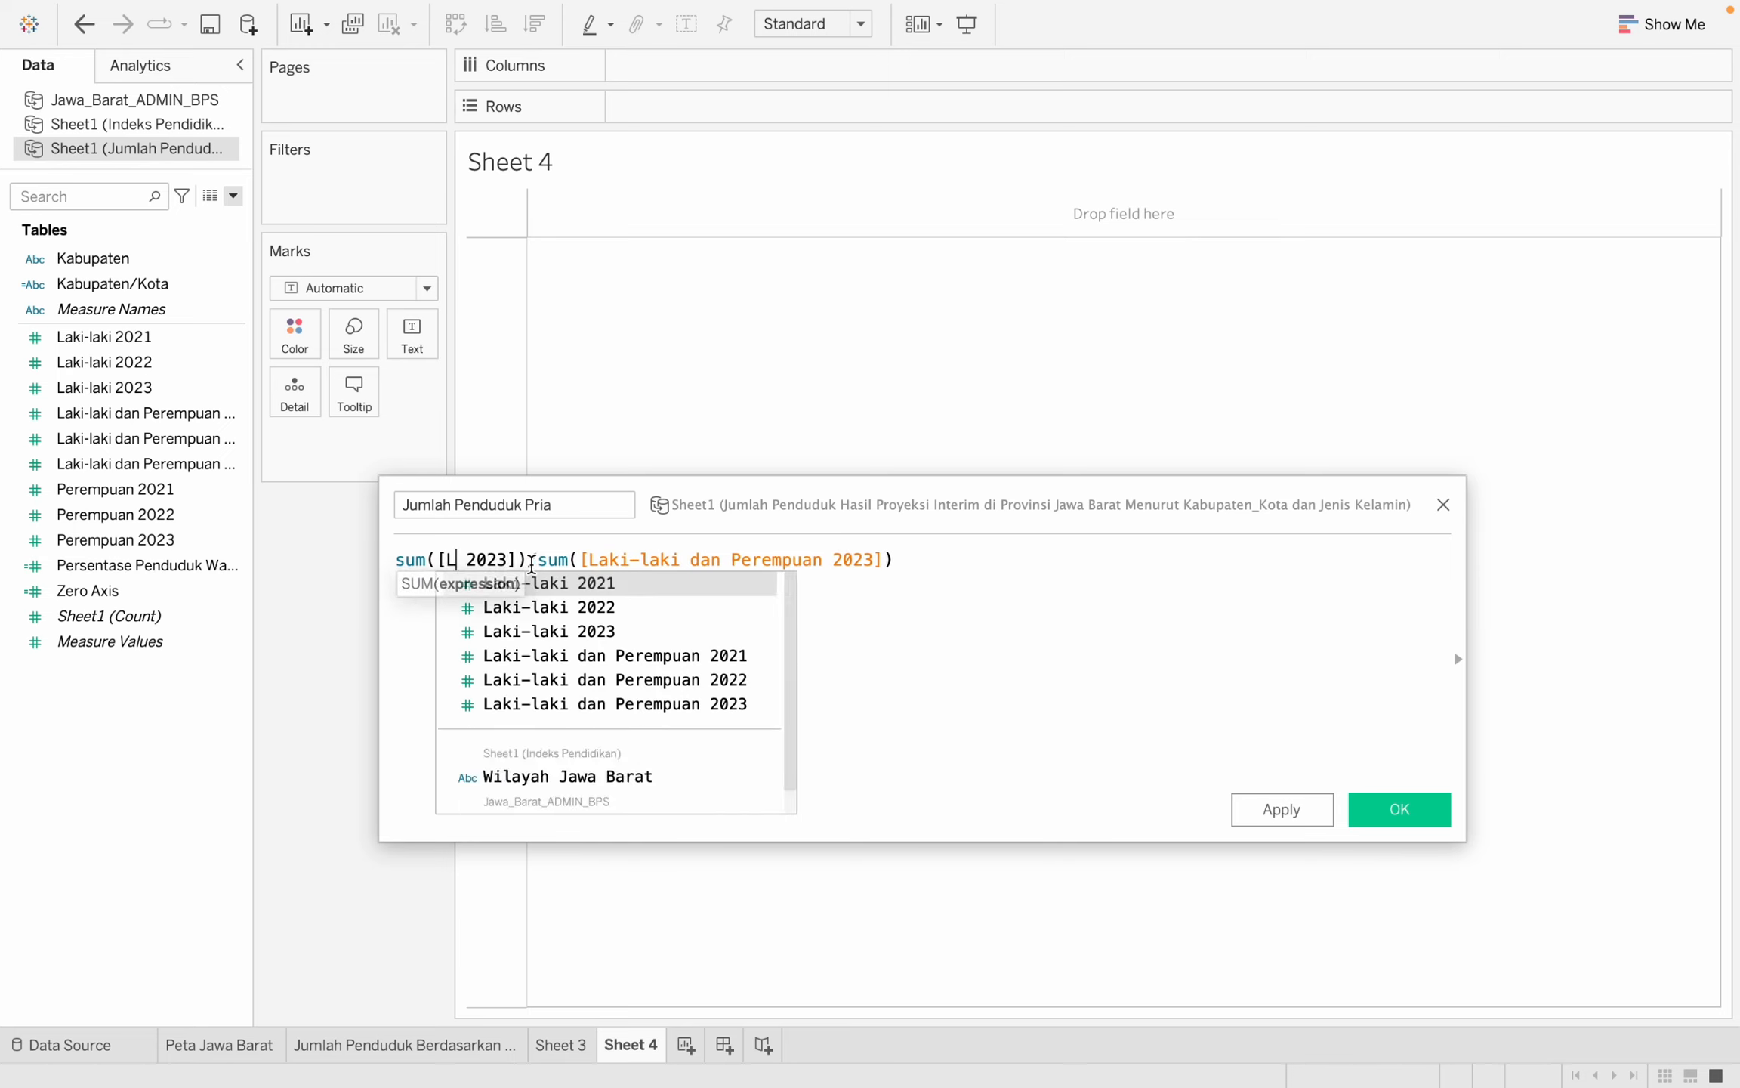
click(576, 631)
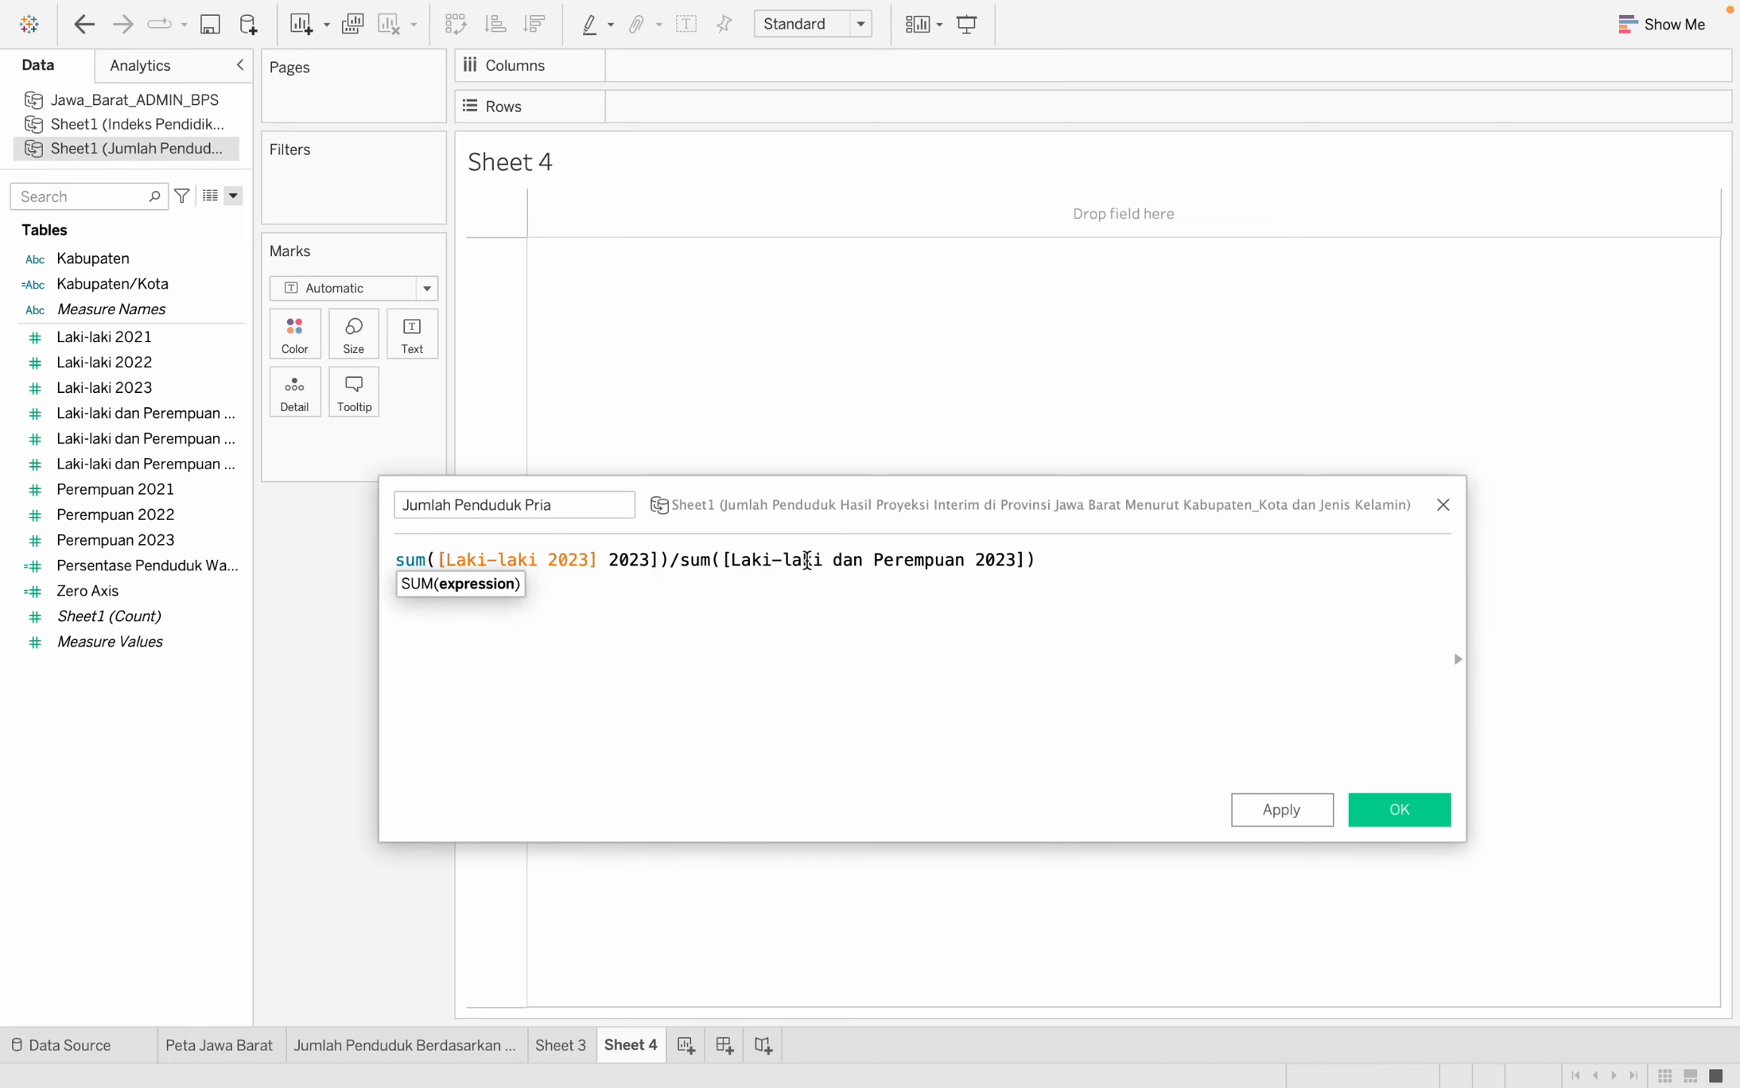
Clean up the leftover text so the formula reads sum([Laki-laki 2023])/sum([Laki-laki dan Perempuan 2023]), and save the calculated field.
click(779, 593)
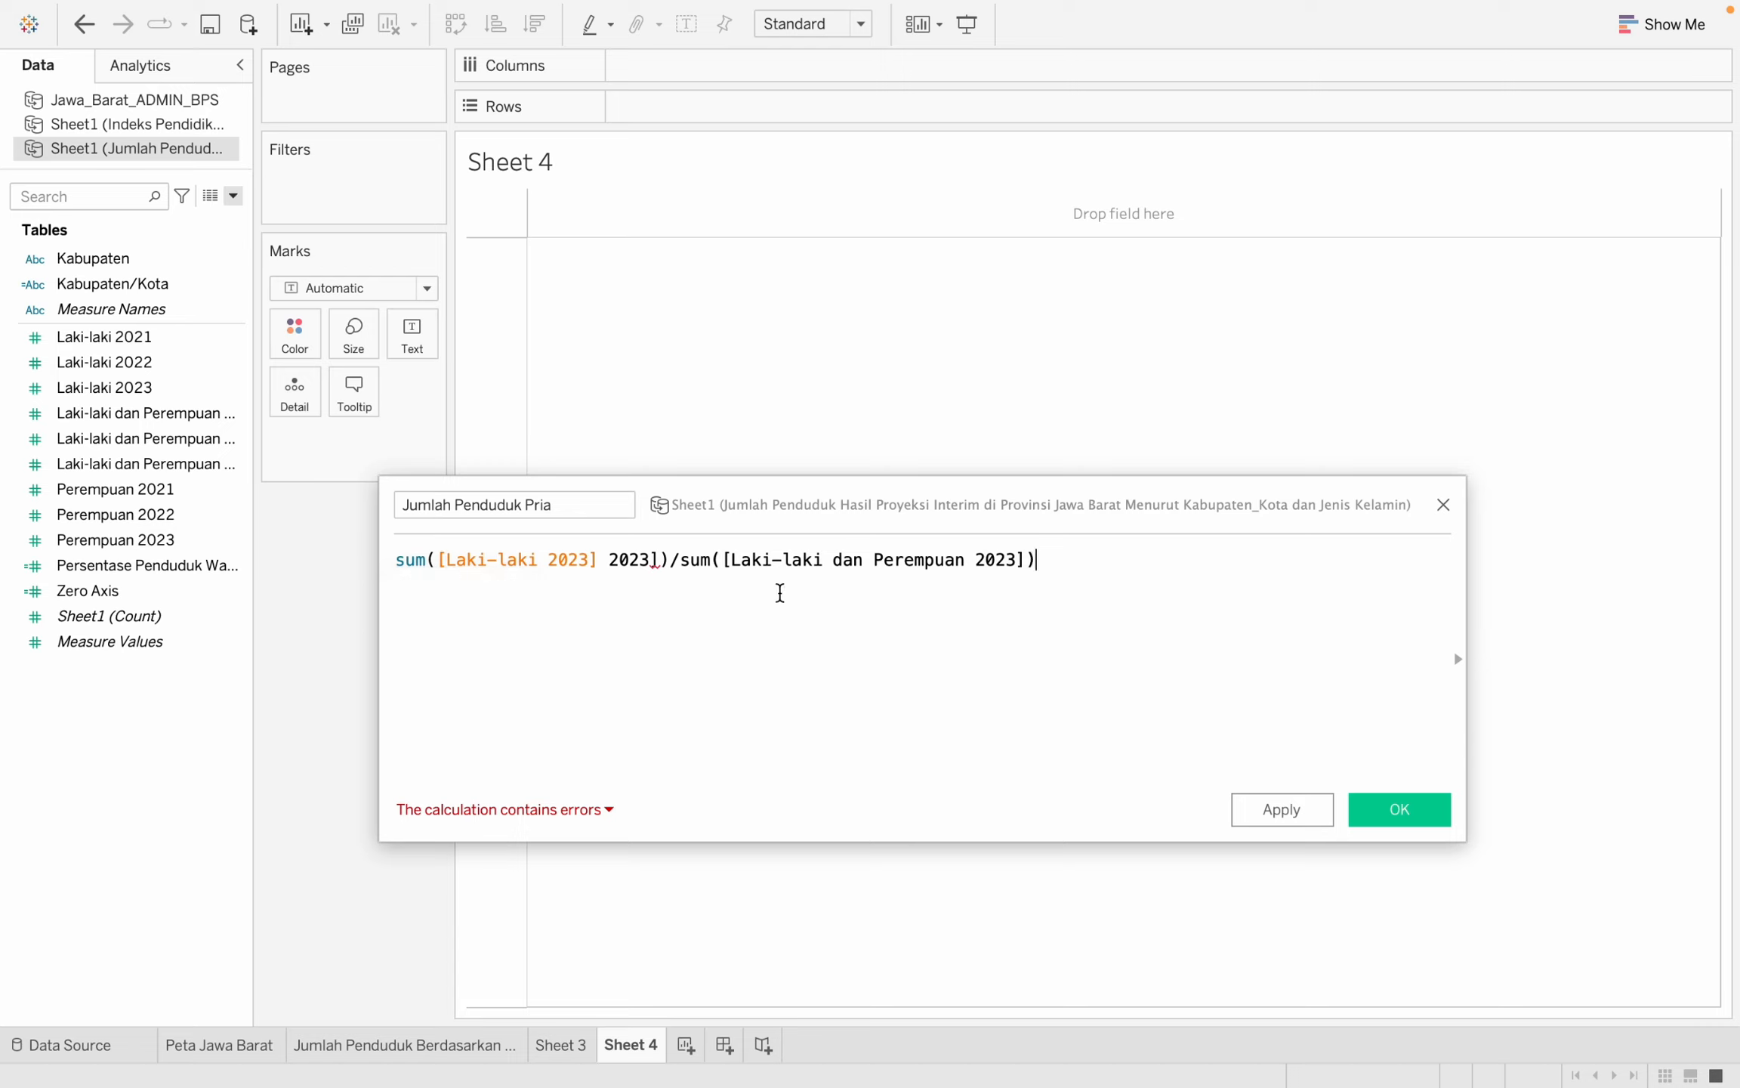
click(663, 559)
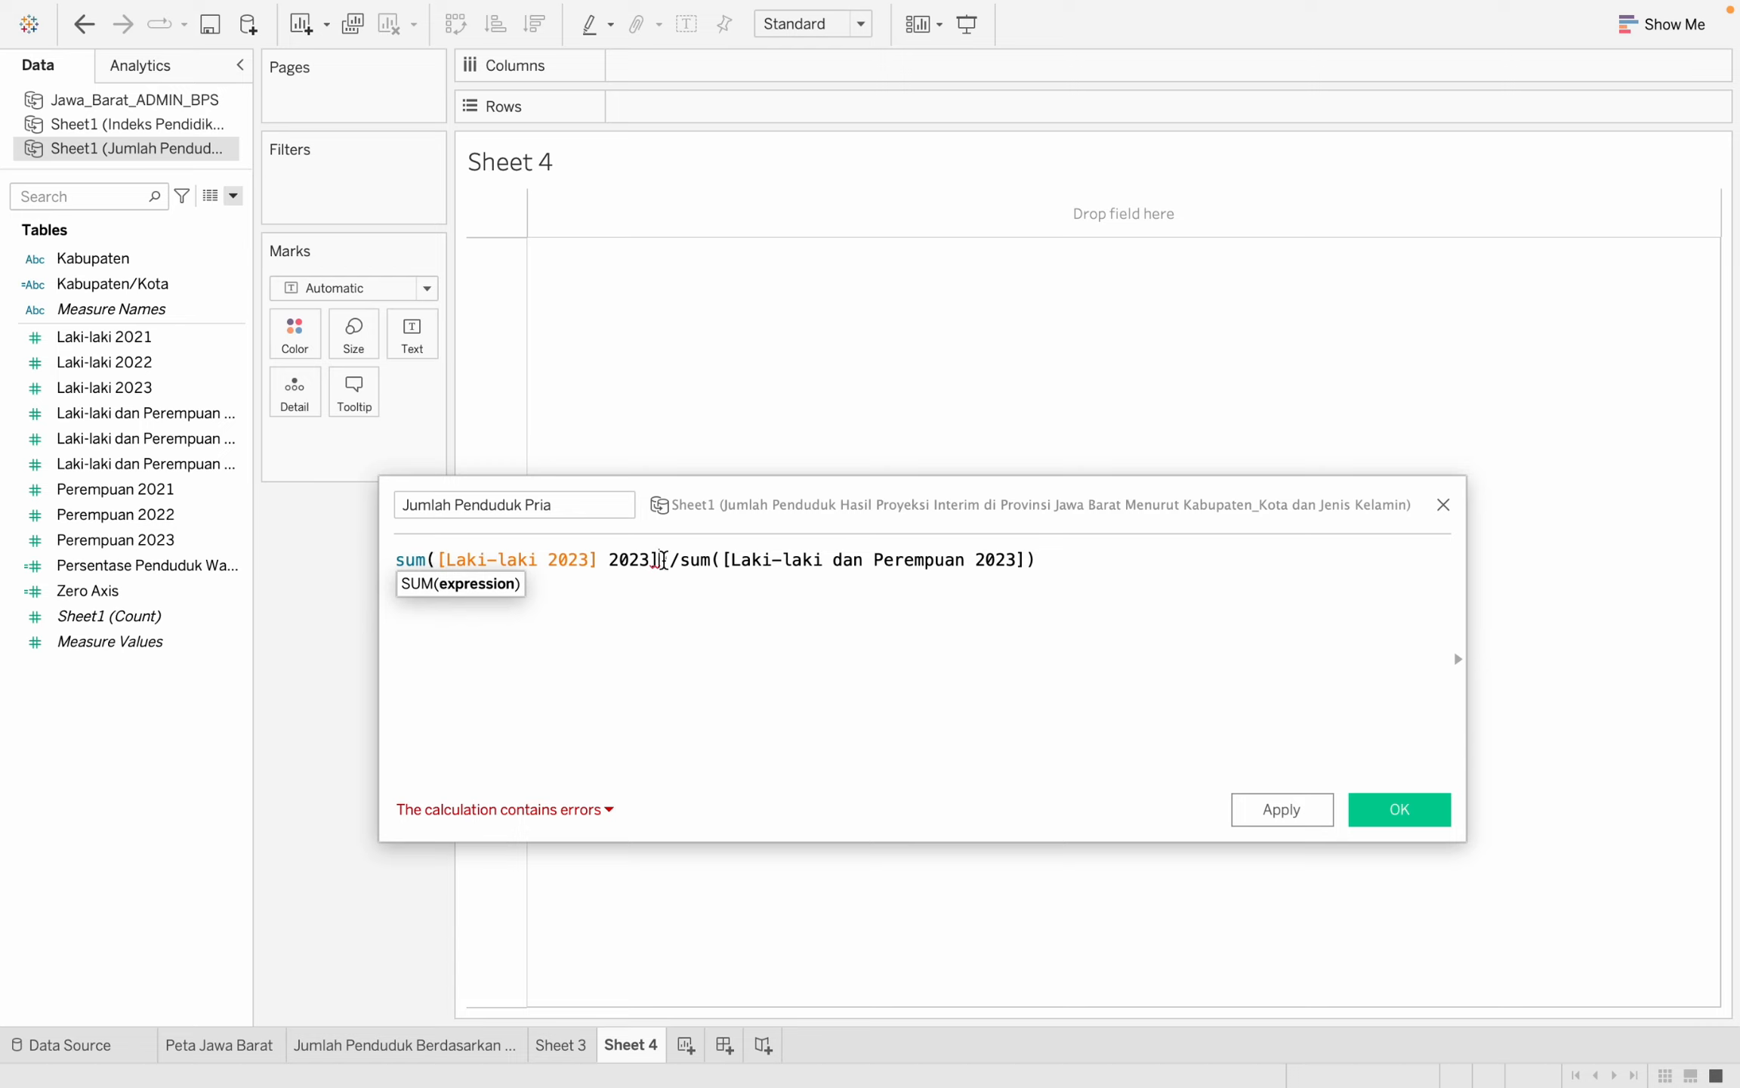
key(BackSpace)
key(BackSpace)
key(BackSpace)
key(BackSpace)
key(BackSpace)
key(BackSpace)
text())
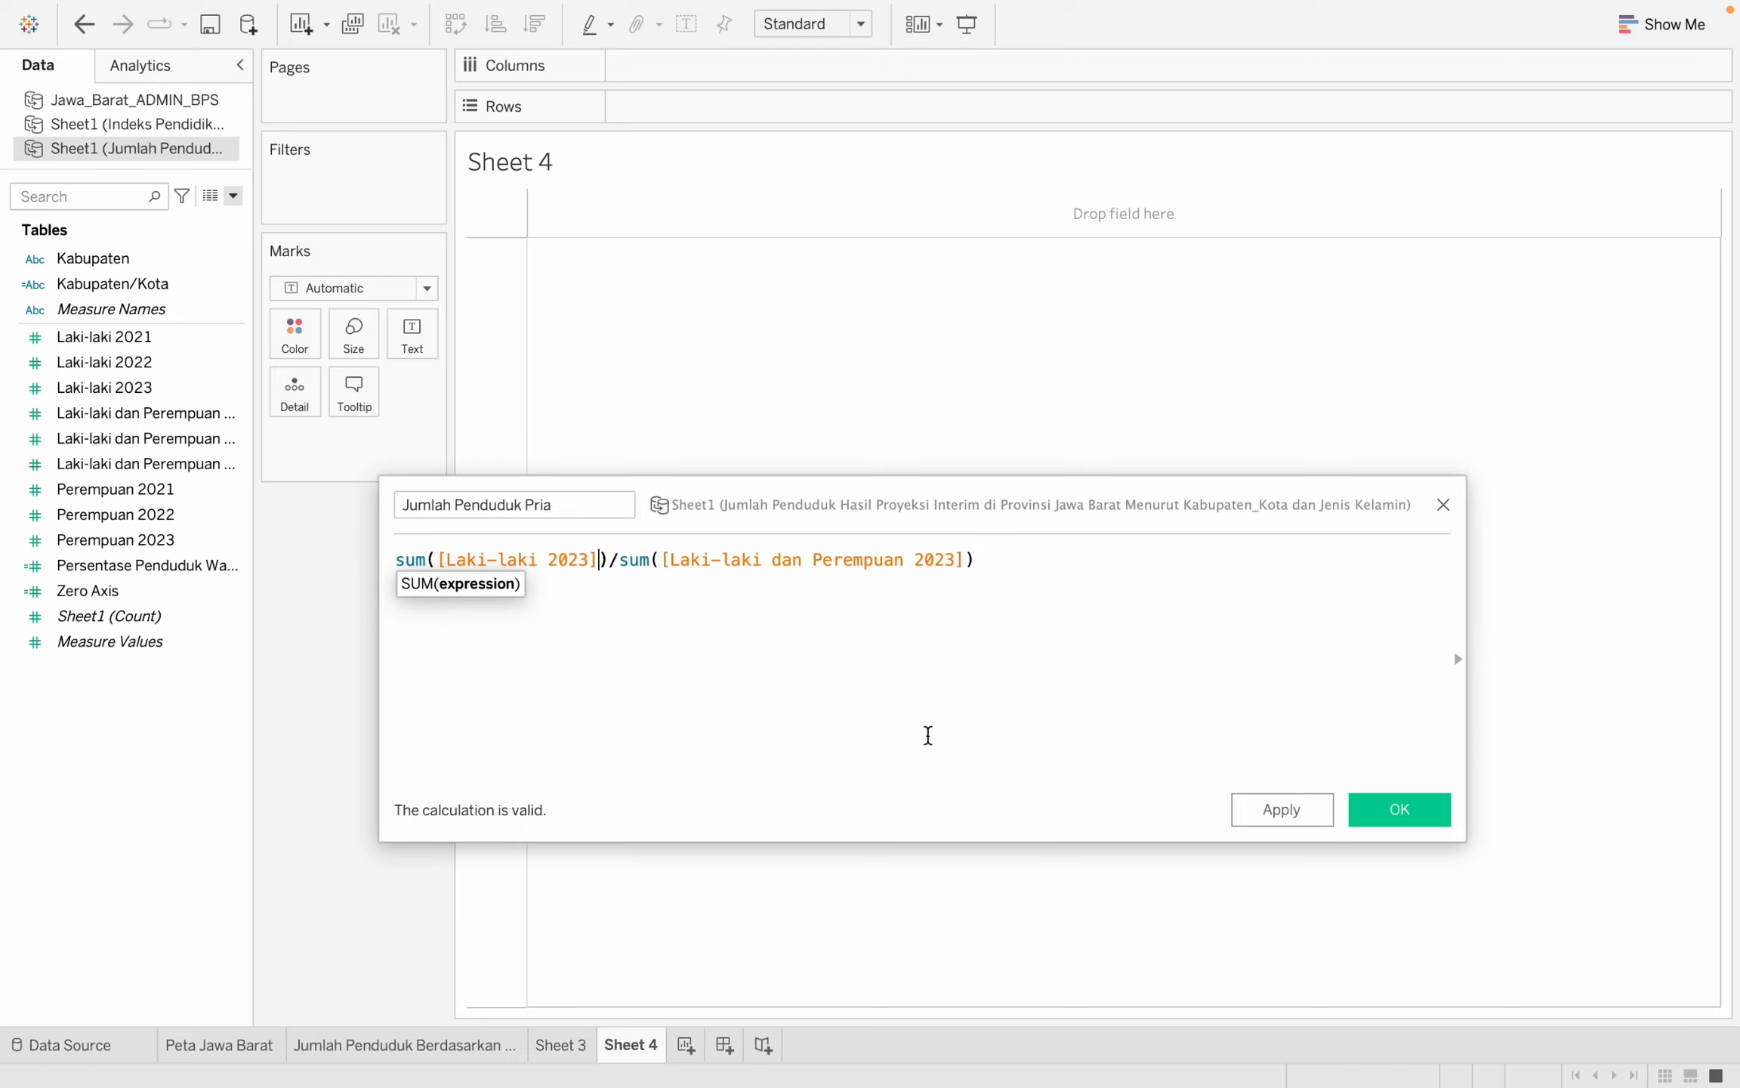
click(1423, 816)
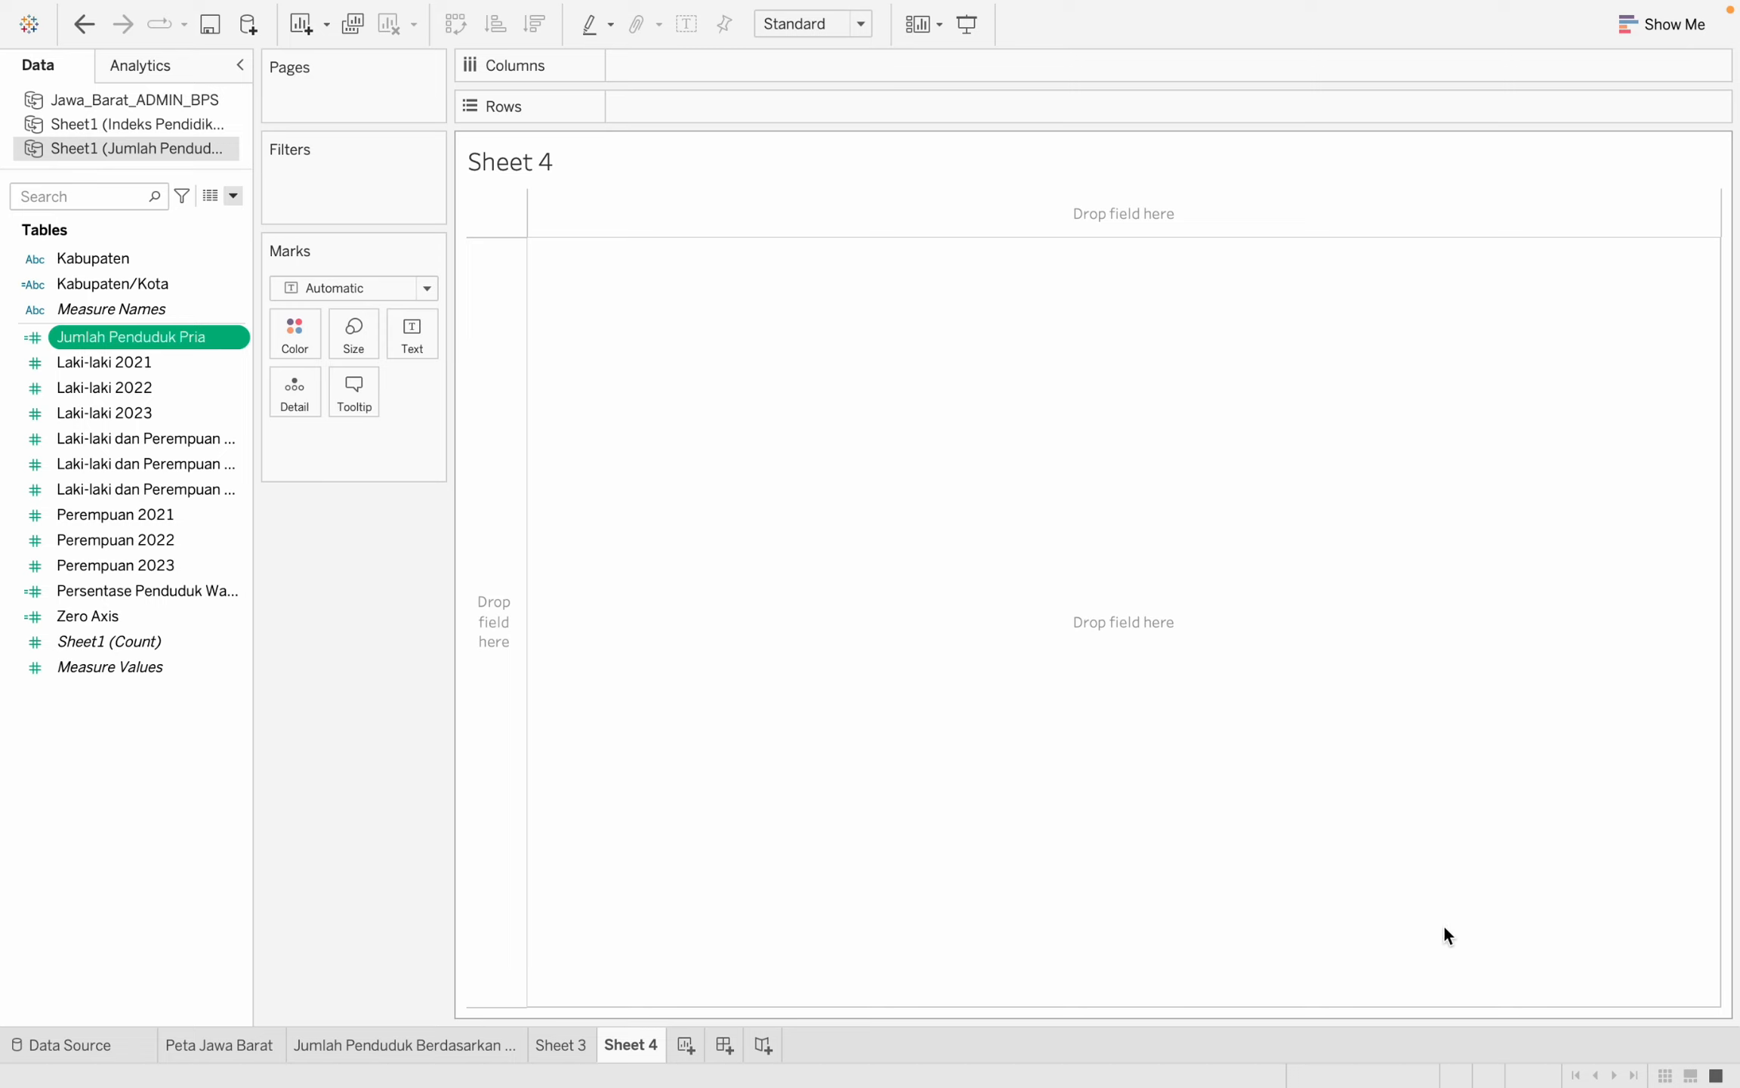
Apply Sheet 3's Kabupaten/Kota filter to all worksheets using this data source.
click(557, 1052)
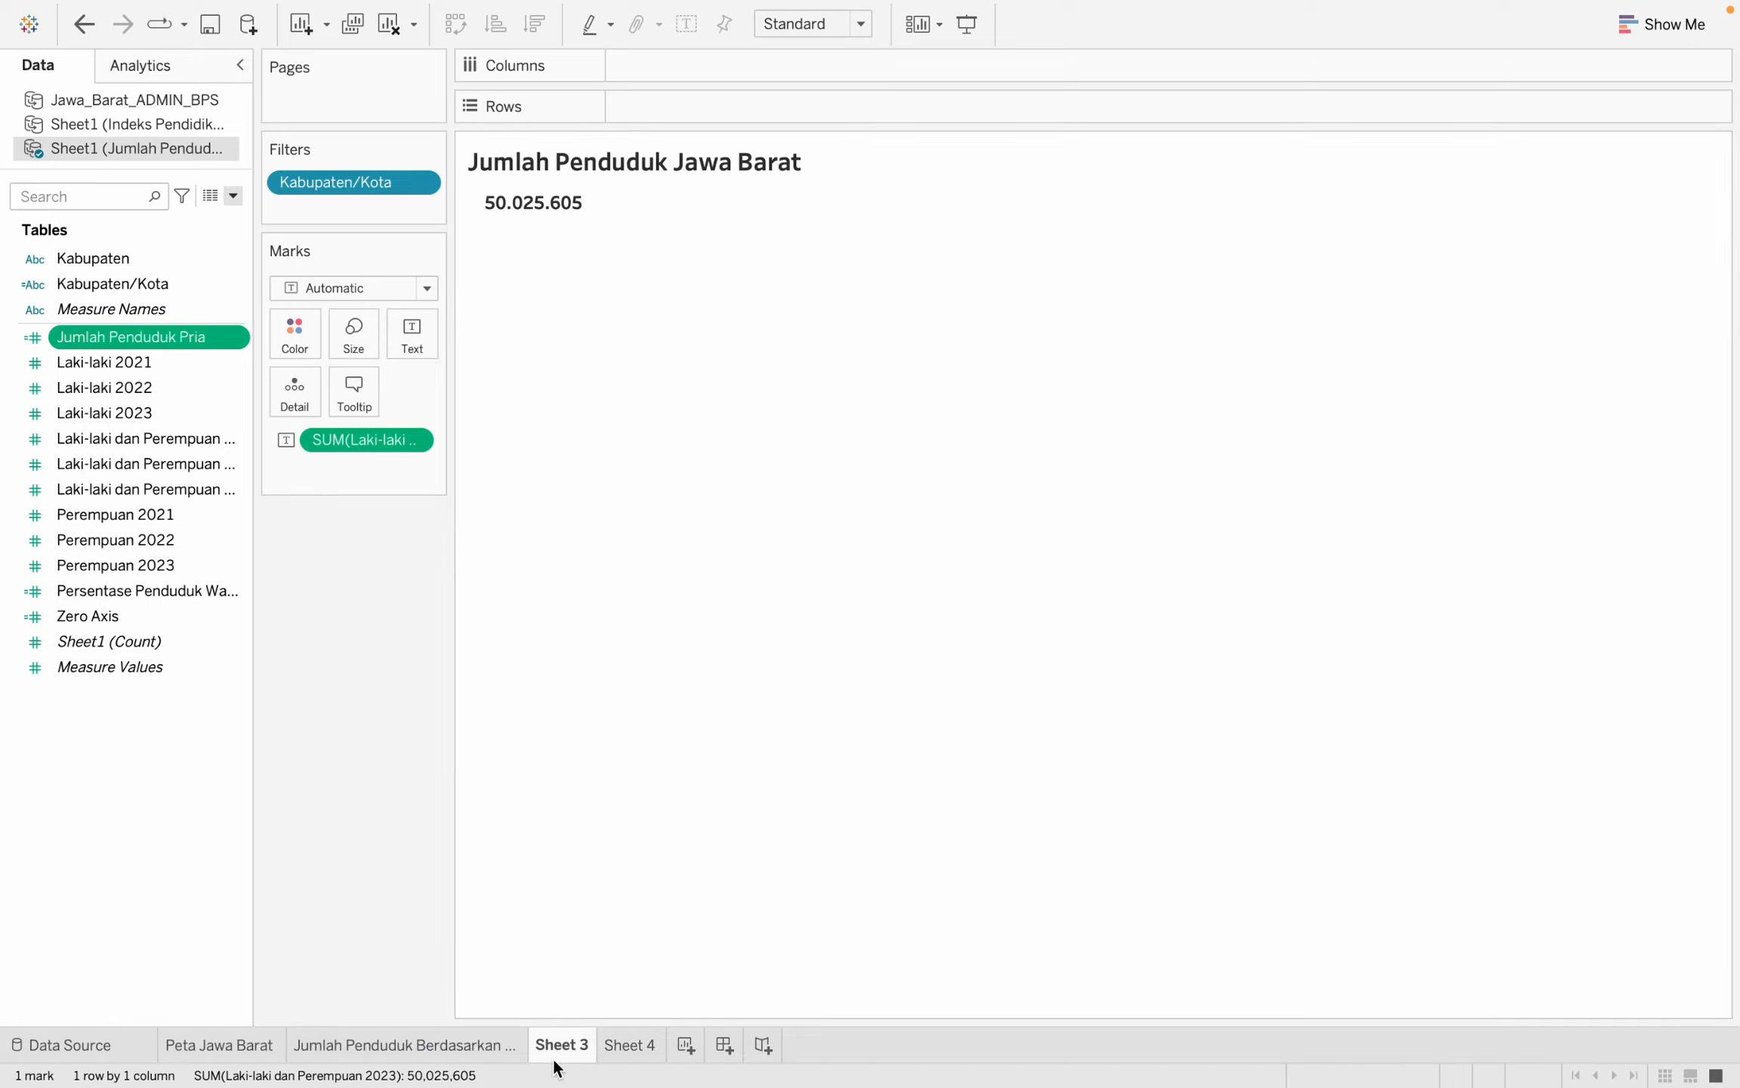
click(427, 186)
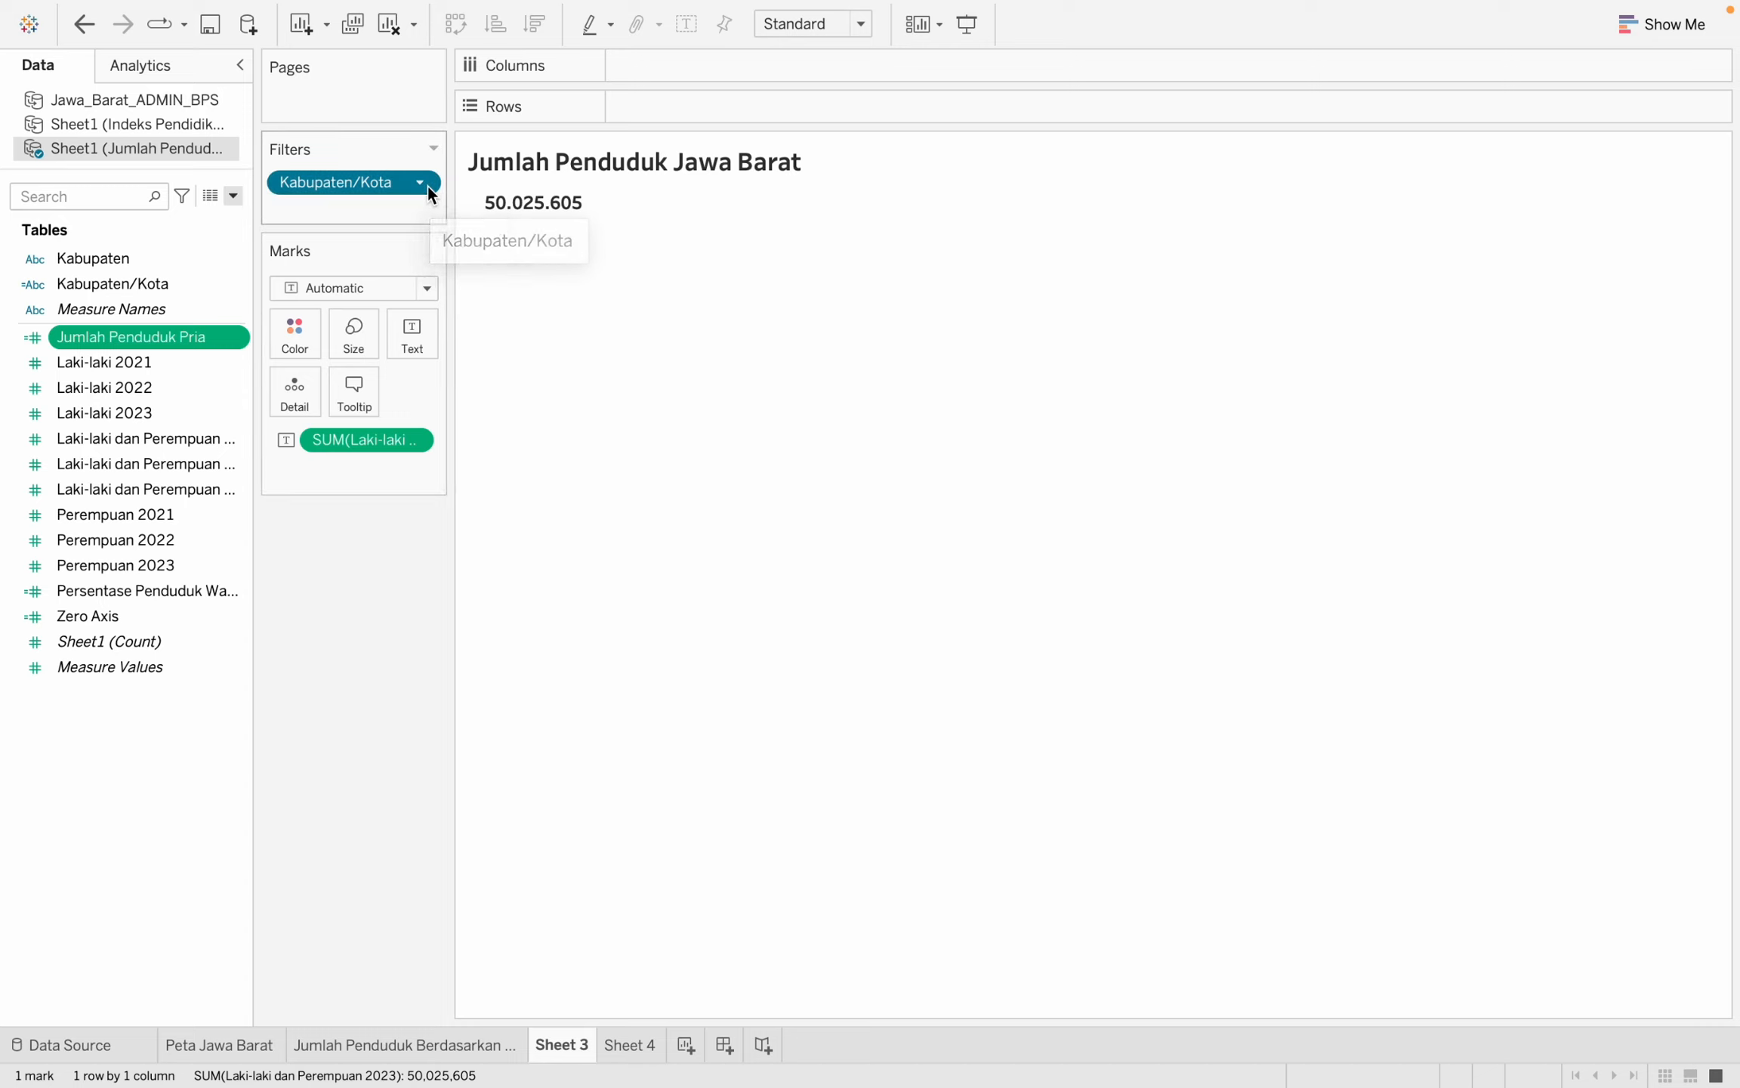
mouse_move(425, 327)
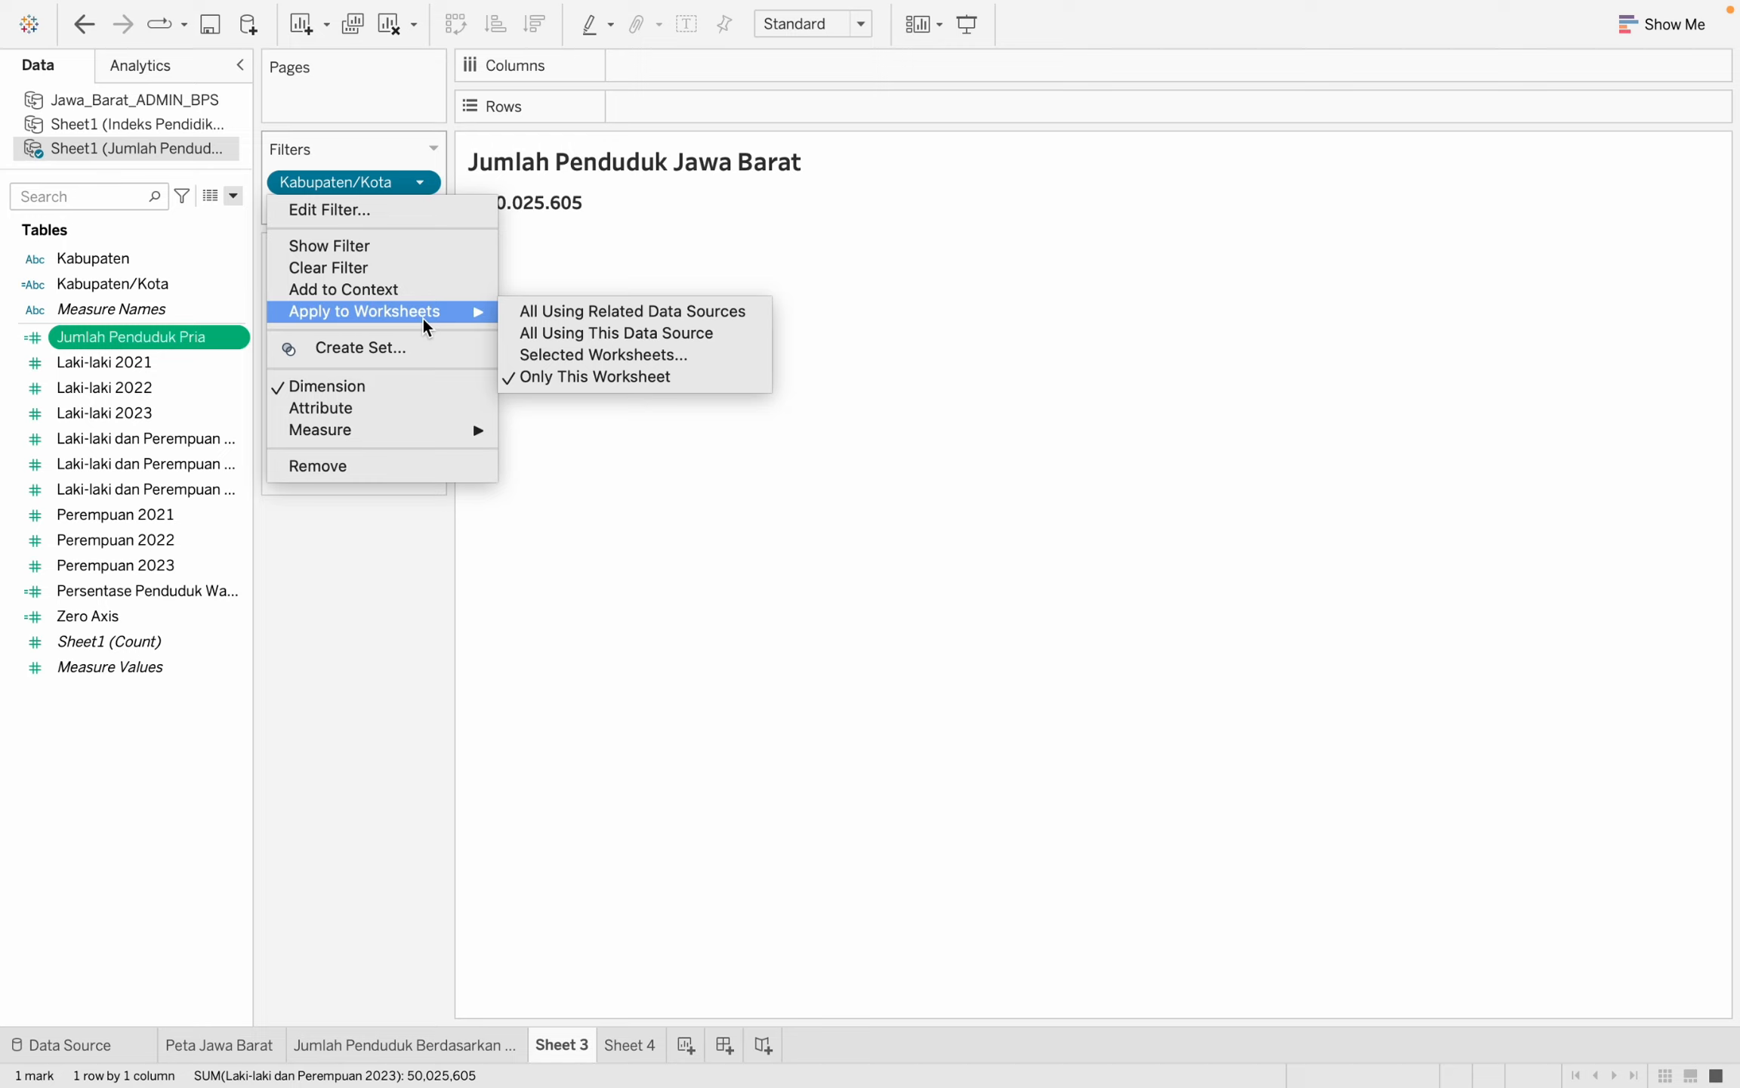
click(534, 335)
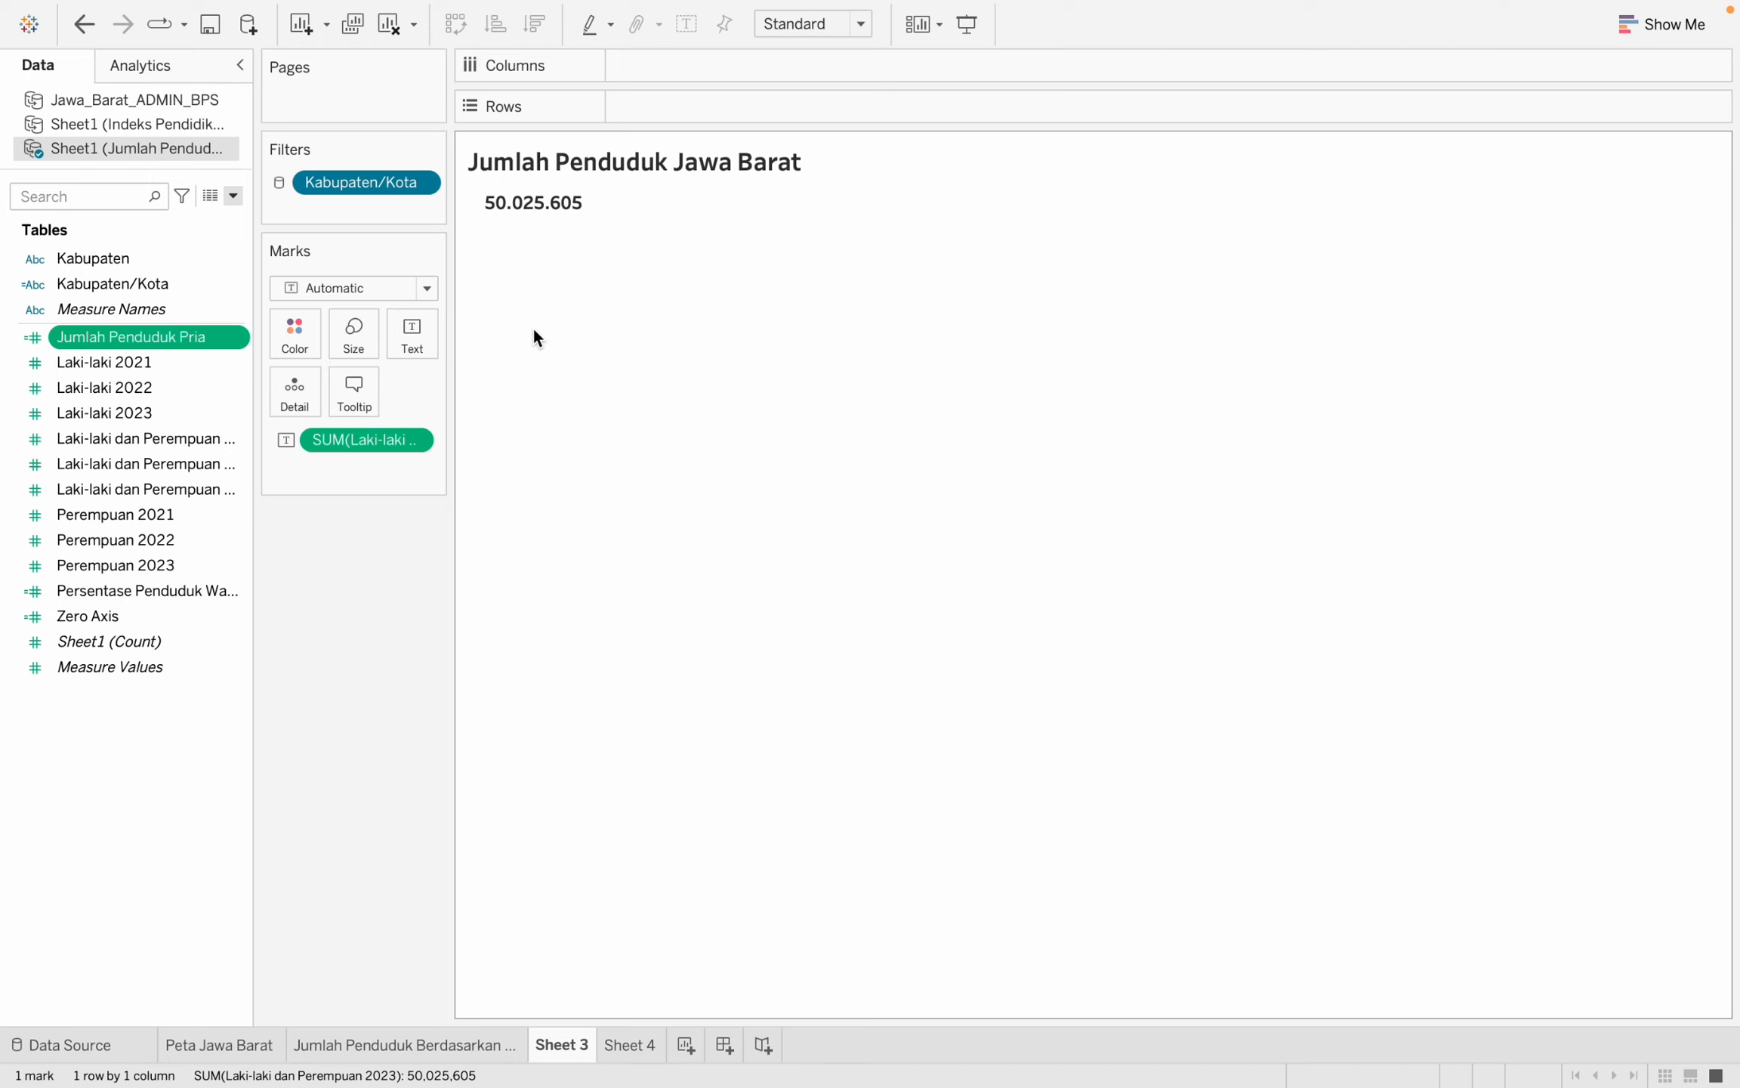
Check the filters on Sheet 4, Sheet 3 and the Jumlah Penduduk Berdasarkan Jenis Kelamin sheet, and return to Sheet 4.
click(629, 1045)
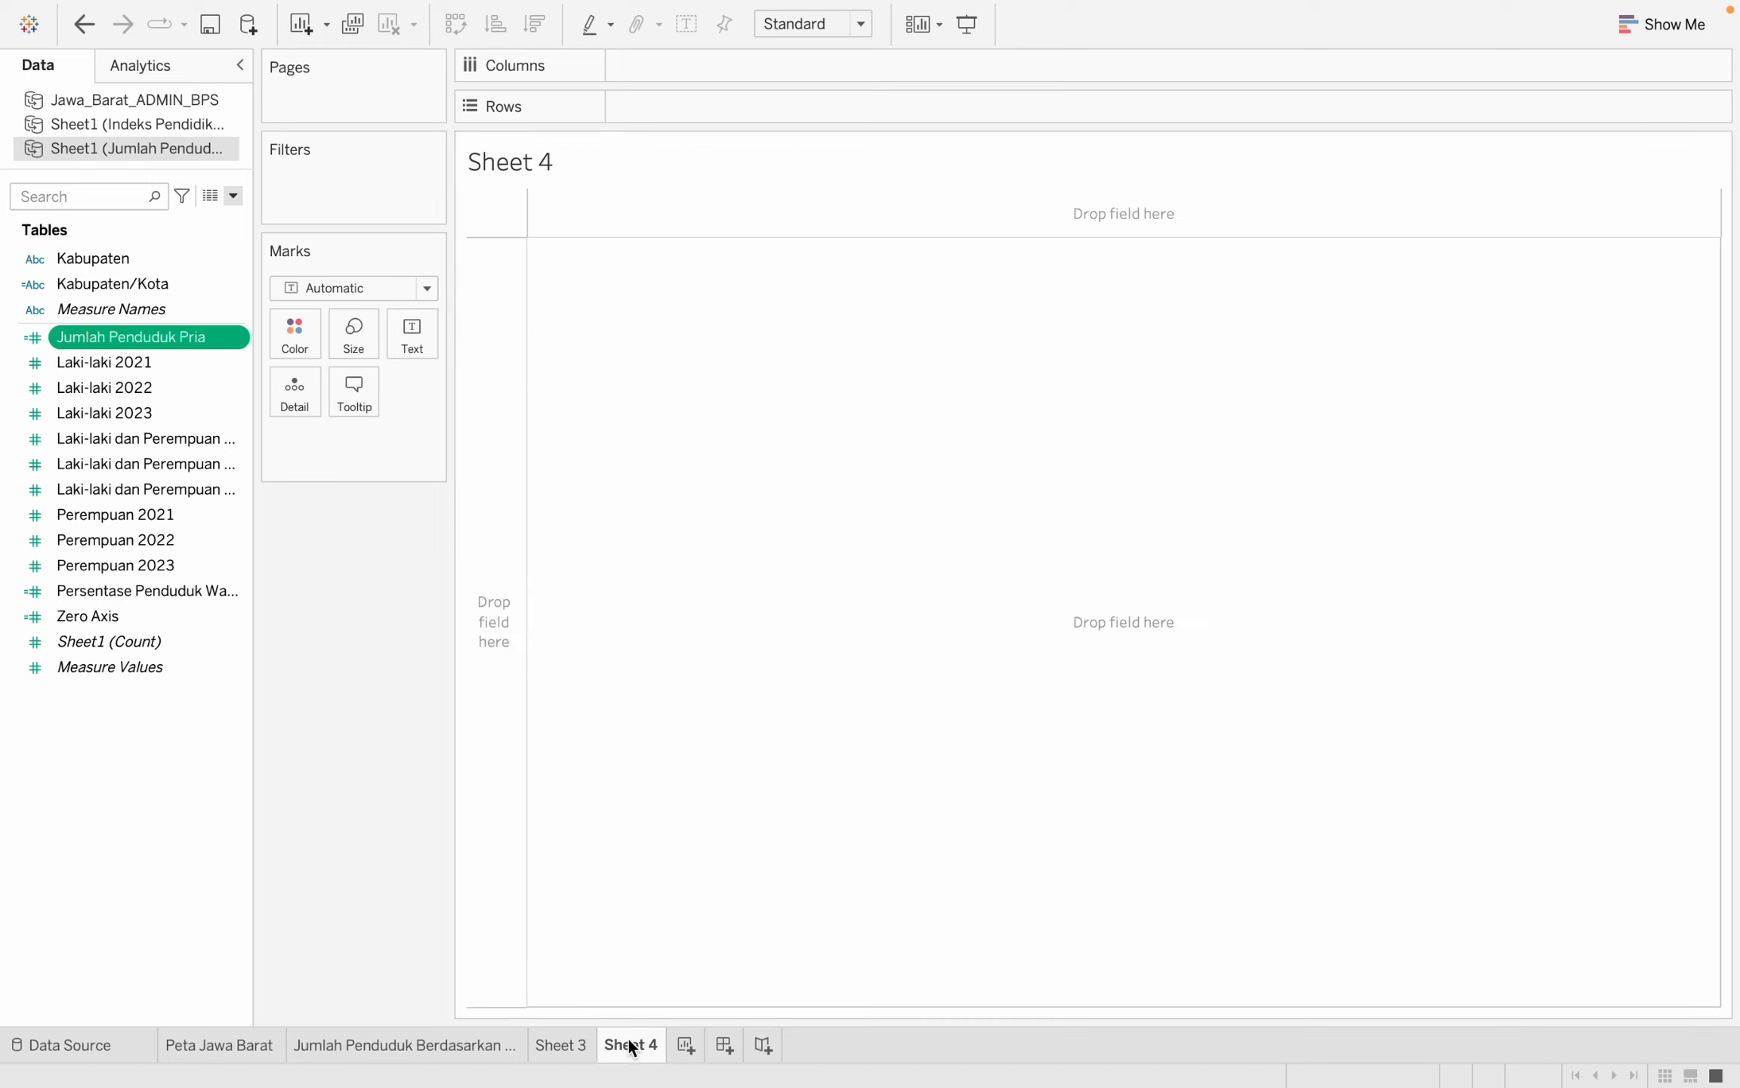
click(563, 1046)
click(644, 1056)
click(572, 1050)
click(464, 1047)
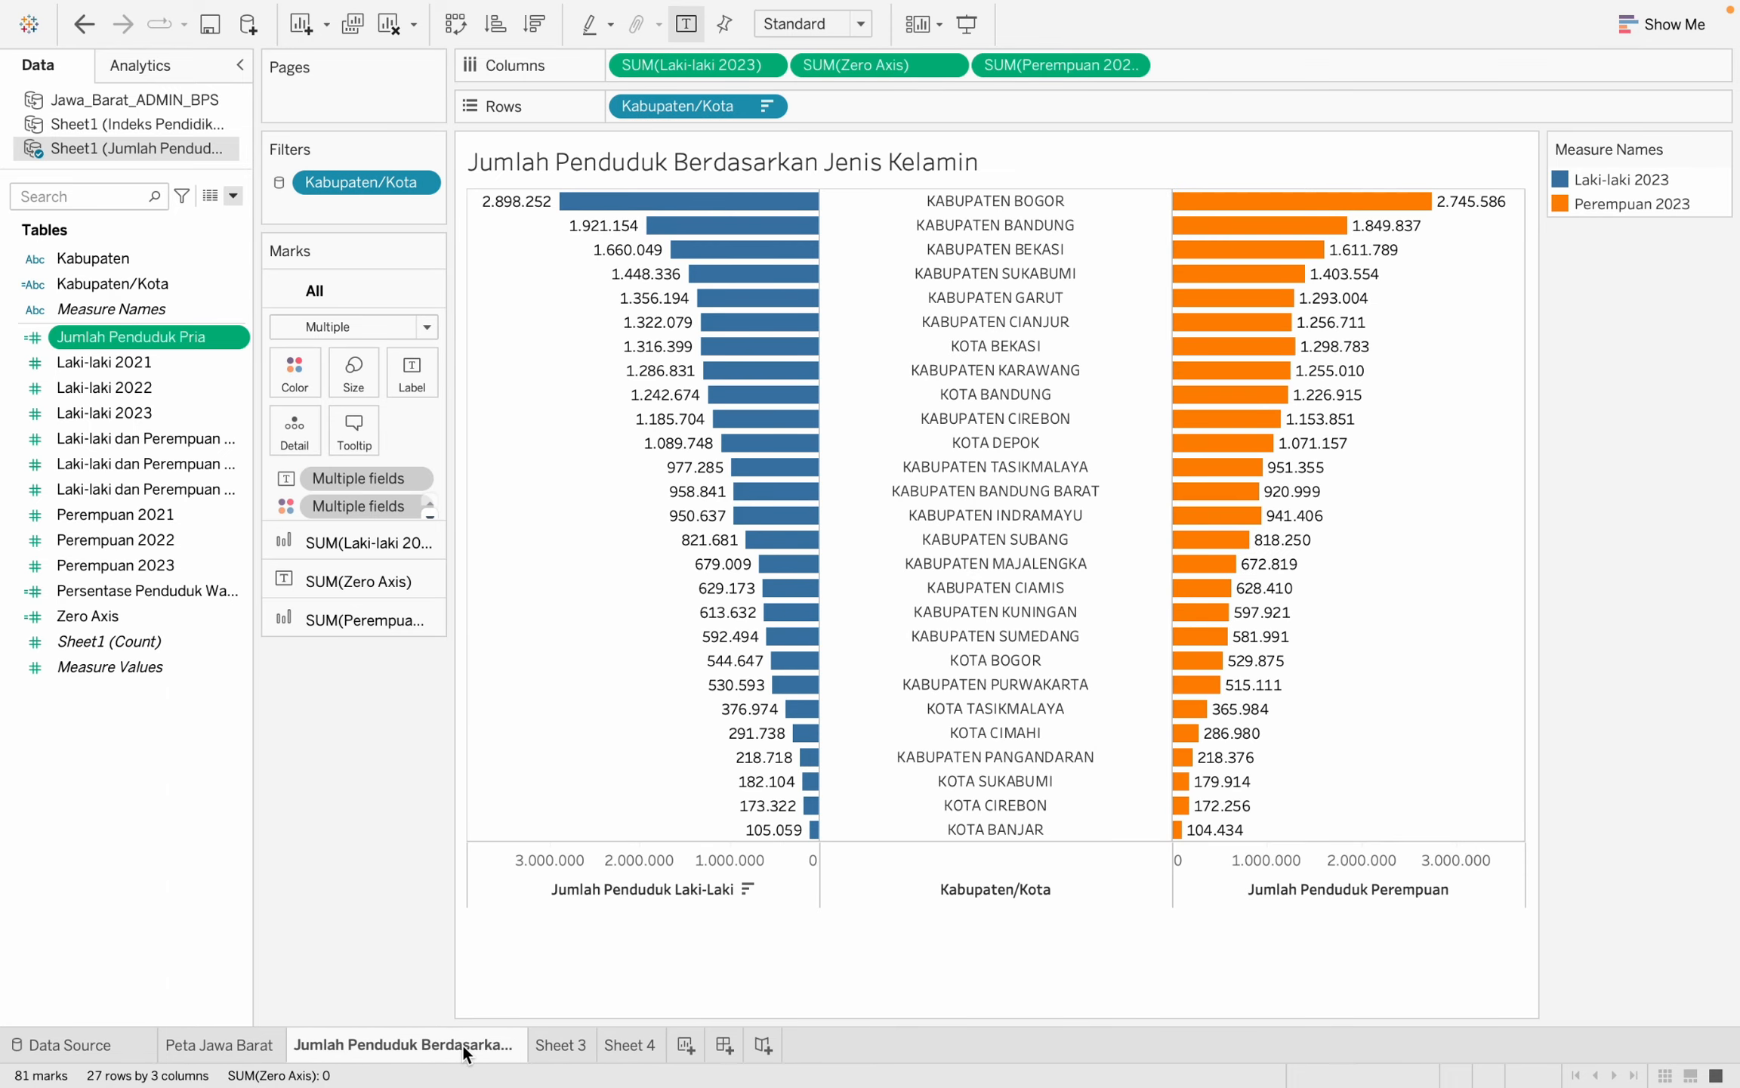
click(639, 1054)
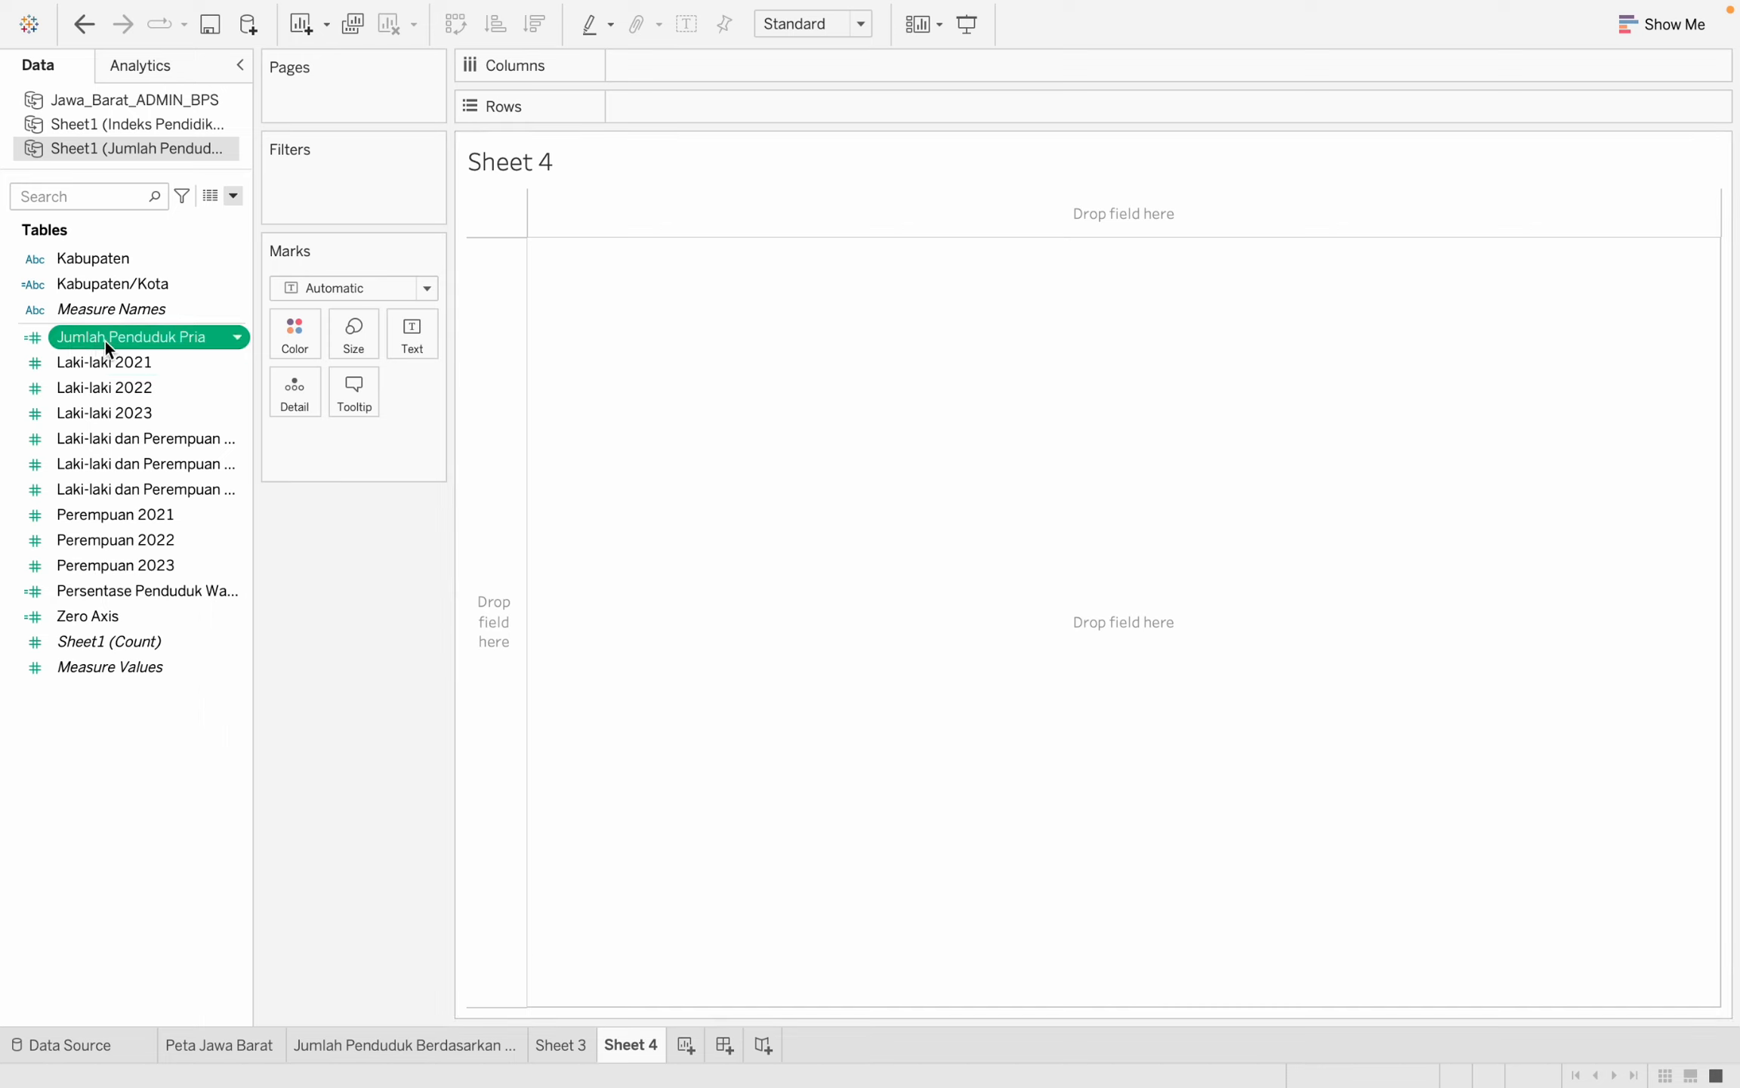
Try Jumlah Penduduk Pria as Sheet 4's text mark, remove it, and try Persentase Penduduk Wanita in its place.
drag(105, 342, 406, 349)
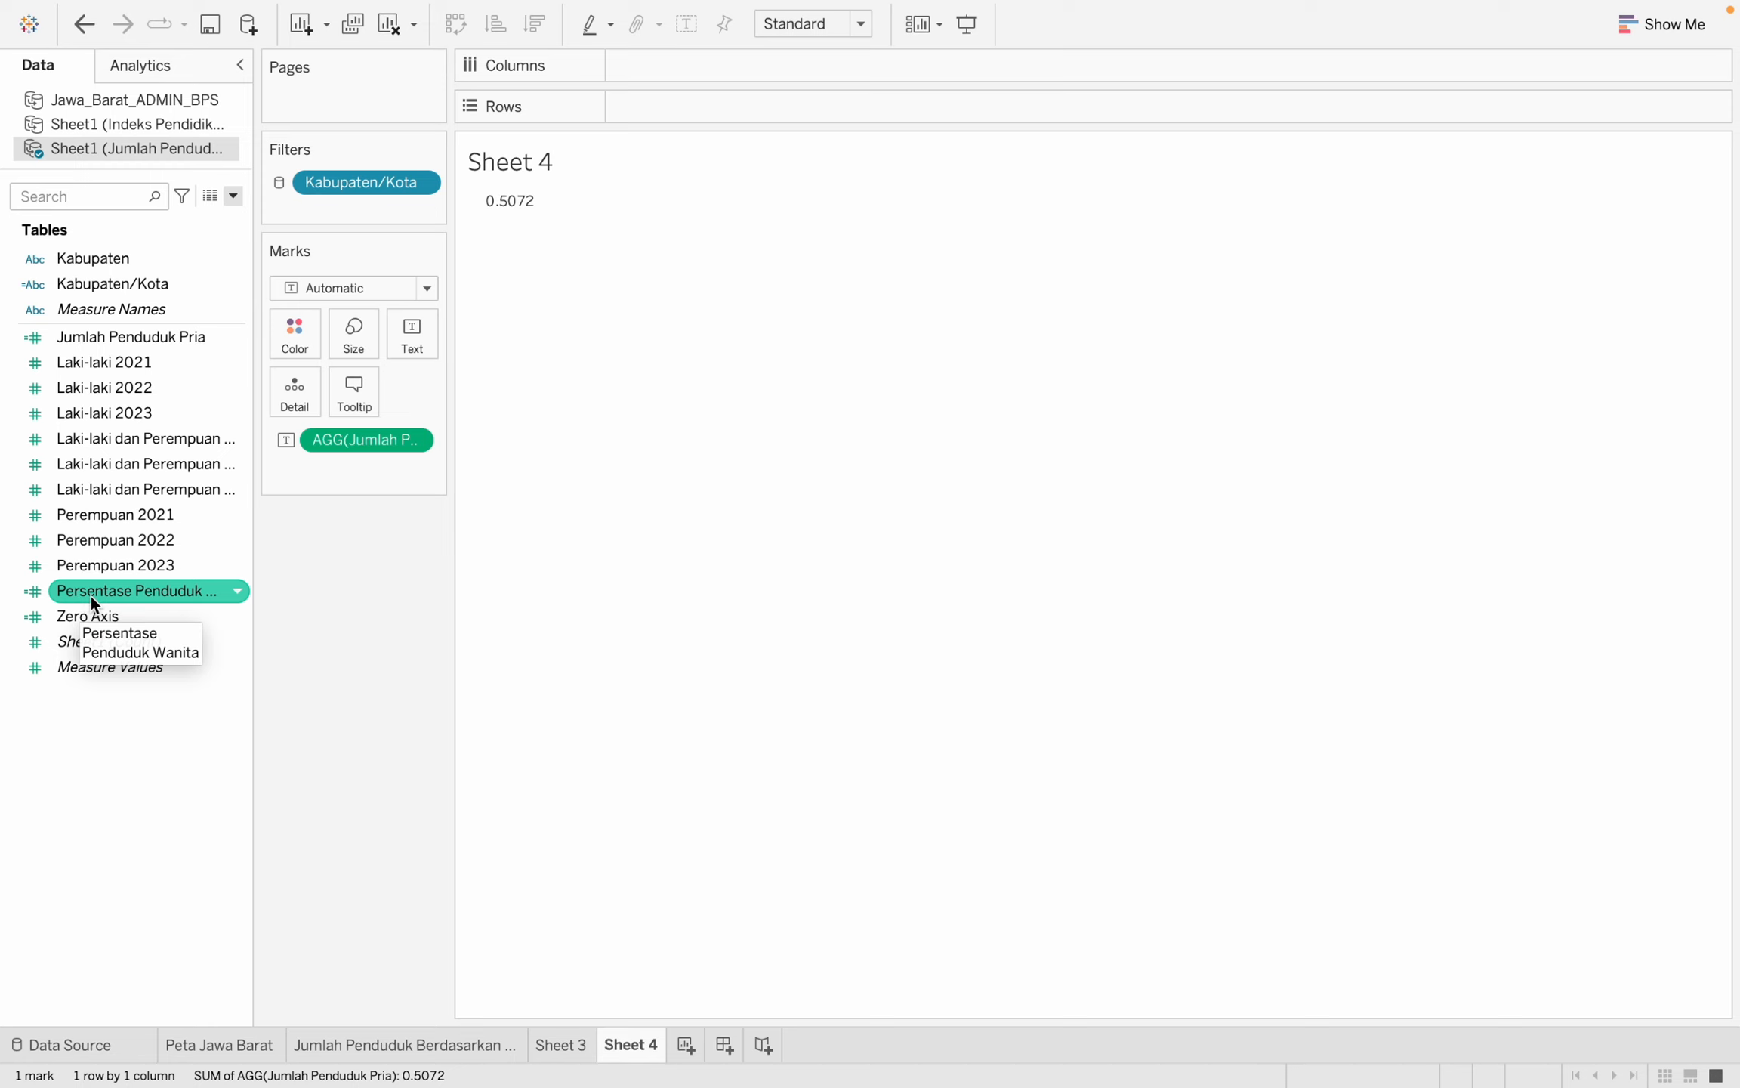
drag(359, 442, 75, 462)
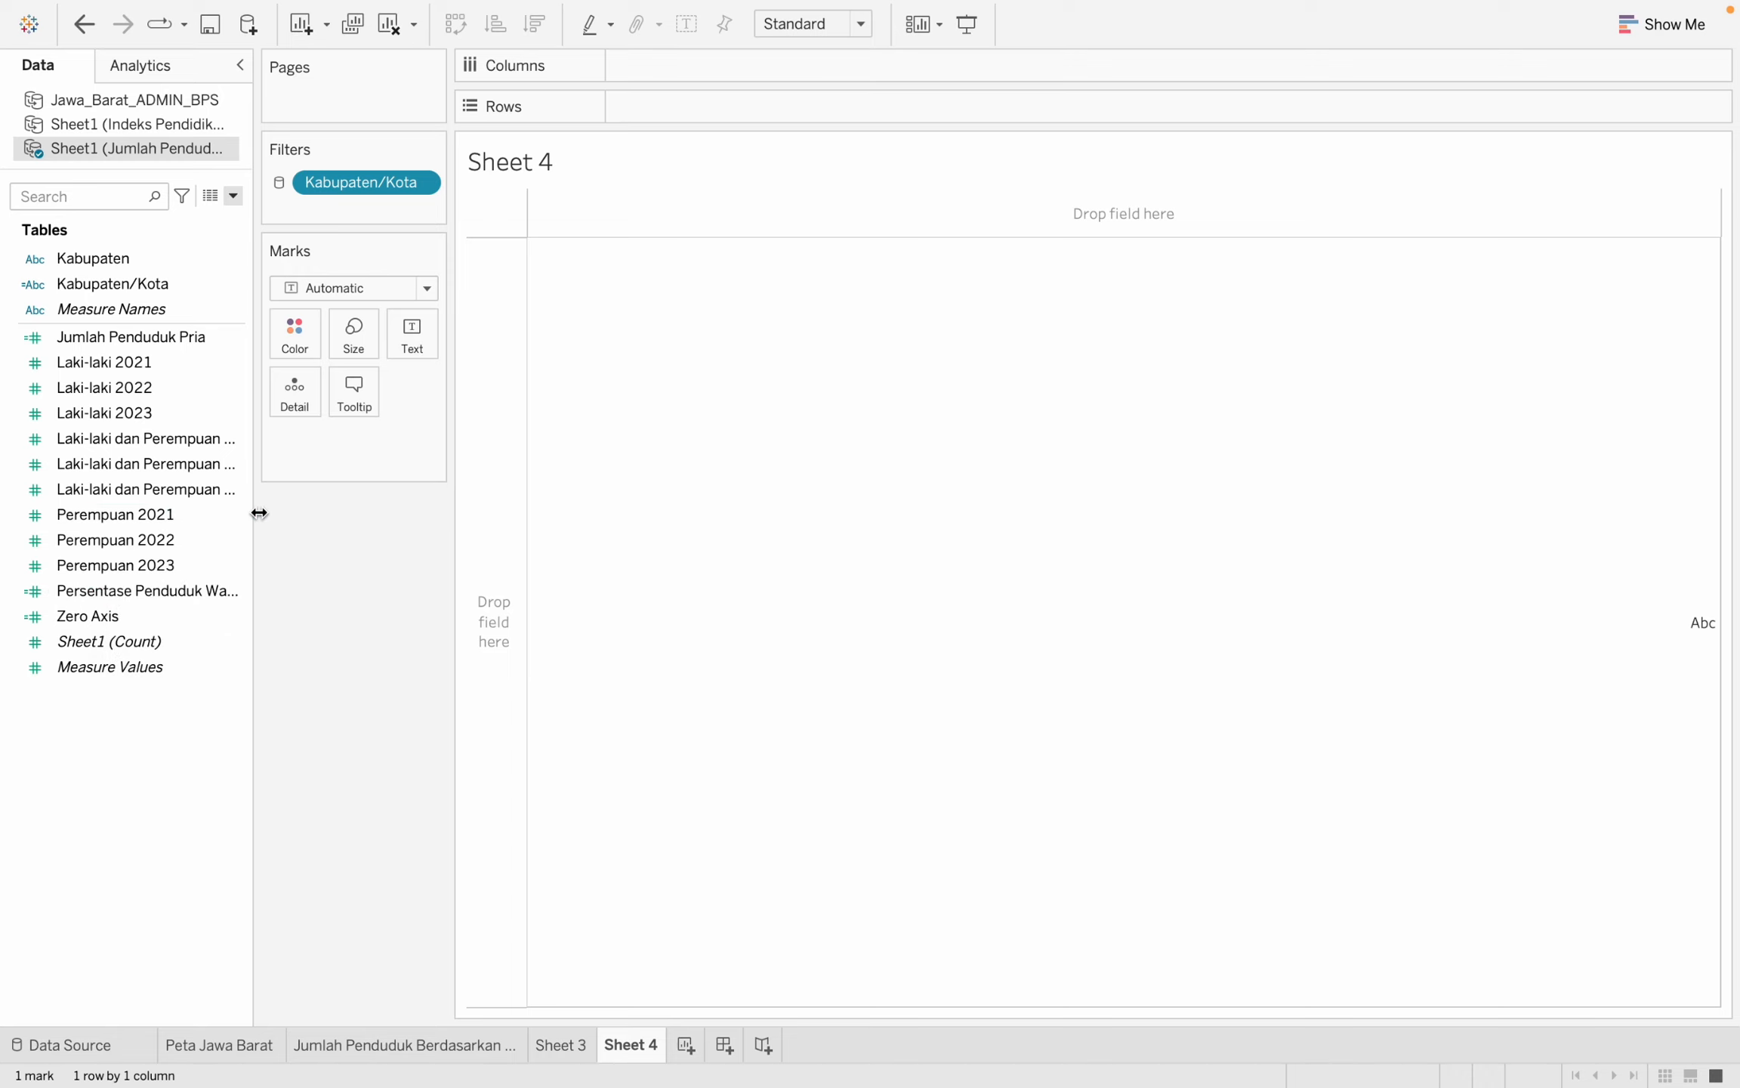
drag(249, 516, 344, 515)
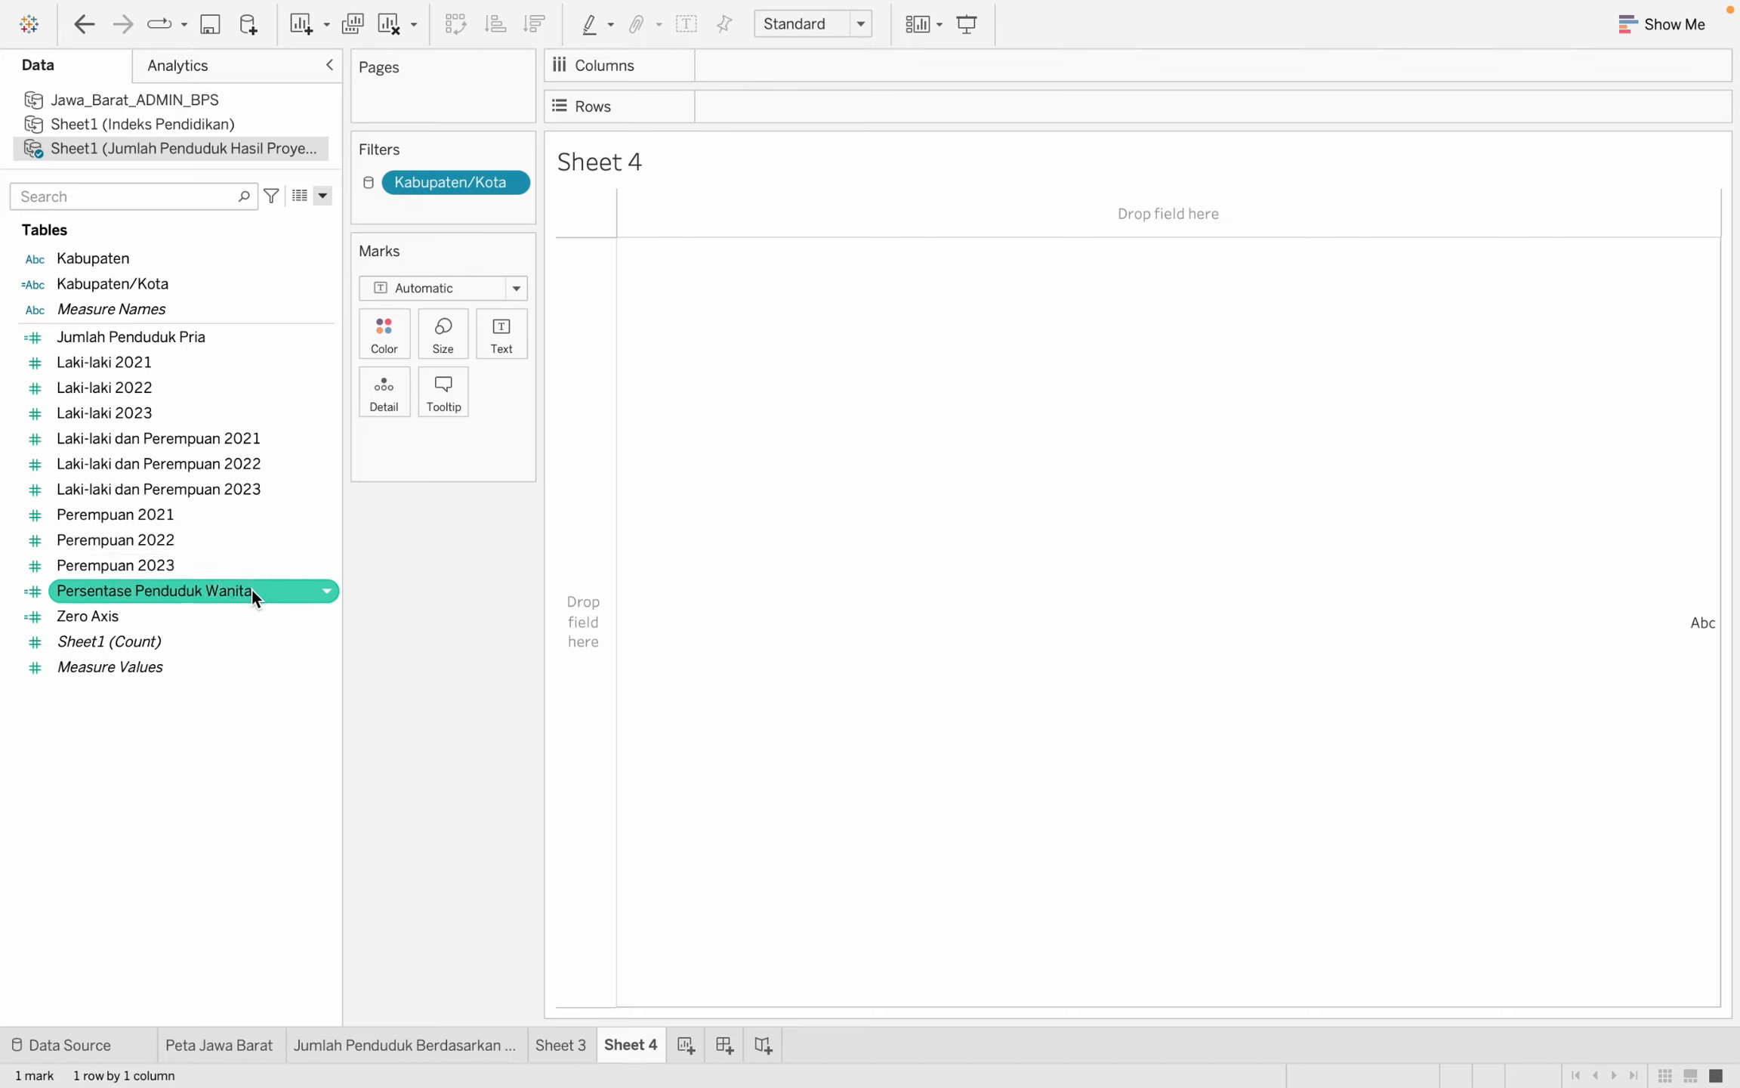
drag(251, 590, 266, 590)
drag(264, 579, 502, 329)
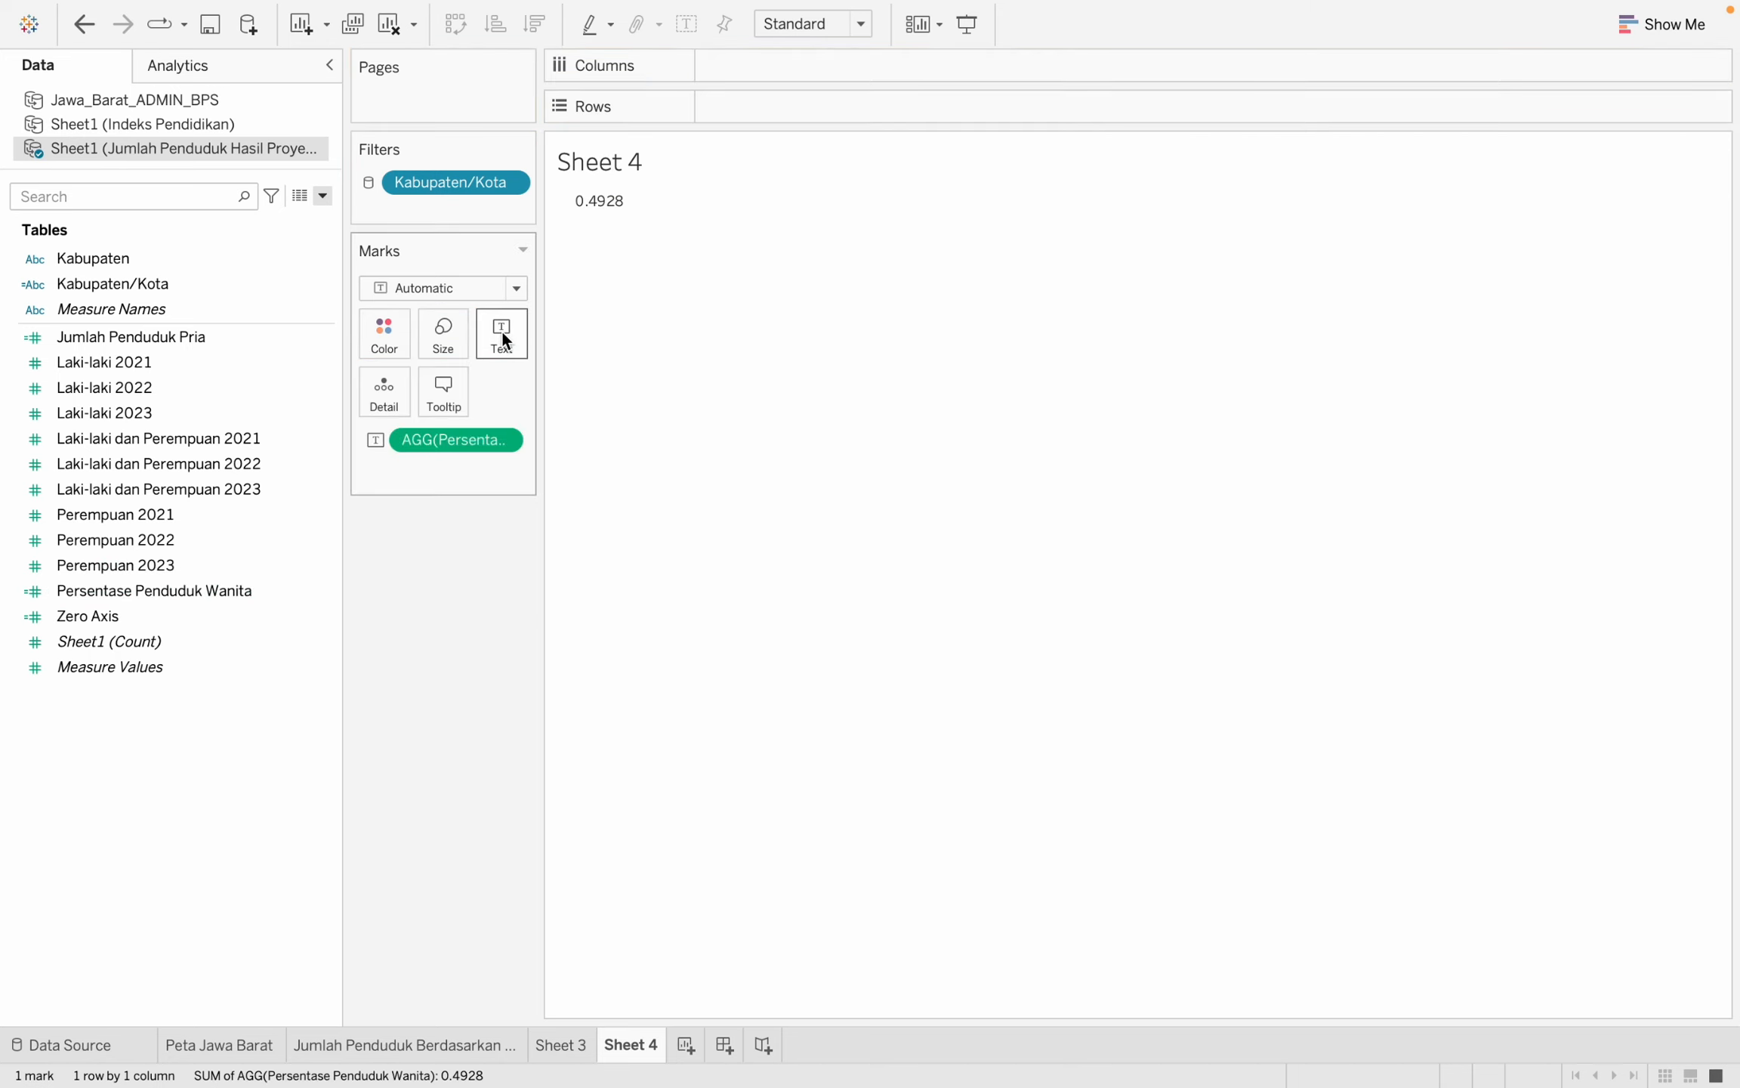
Rename the Jumlah Penduduk Pria calculated field as Persentase Penduduk Pria and save it.
right_click(335, 340)
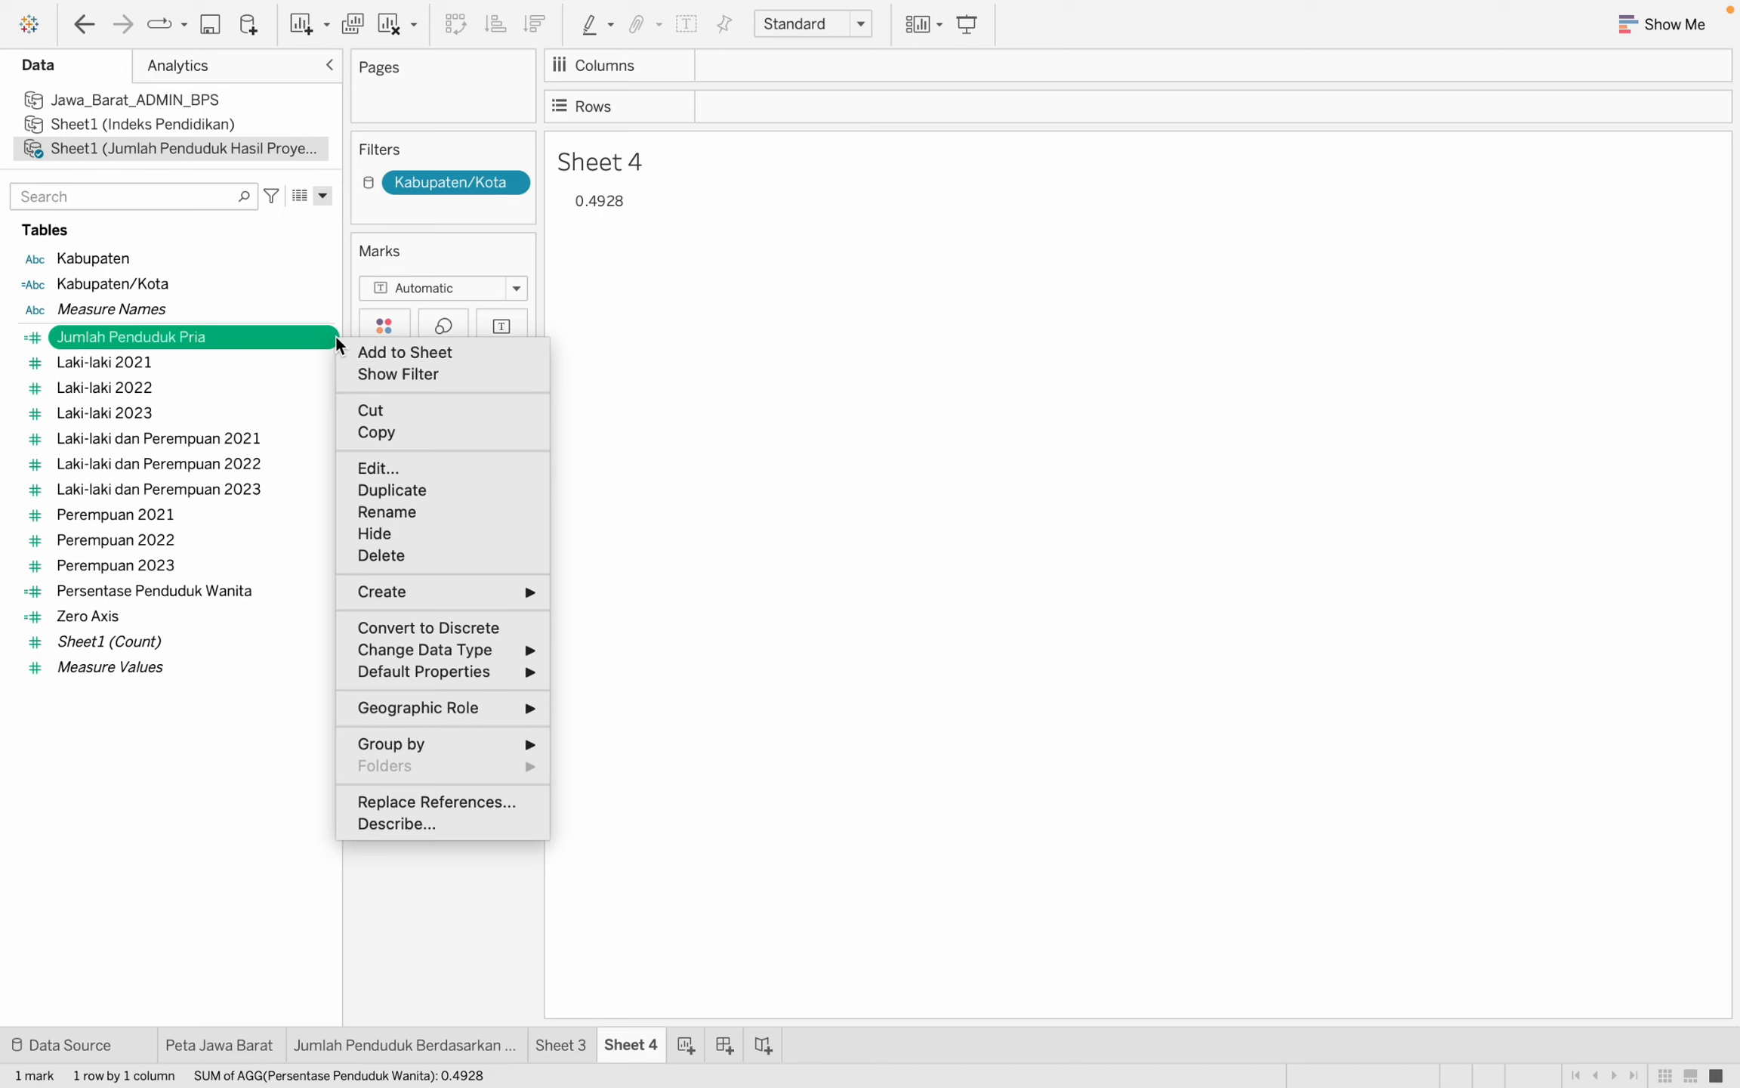
click(381, 468)
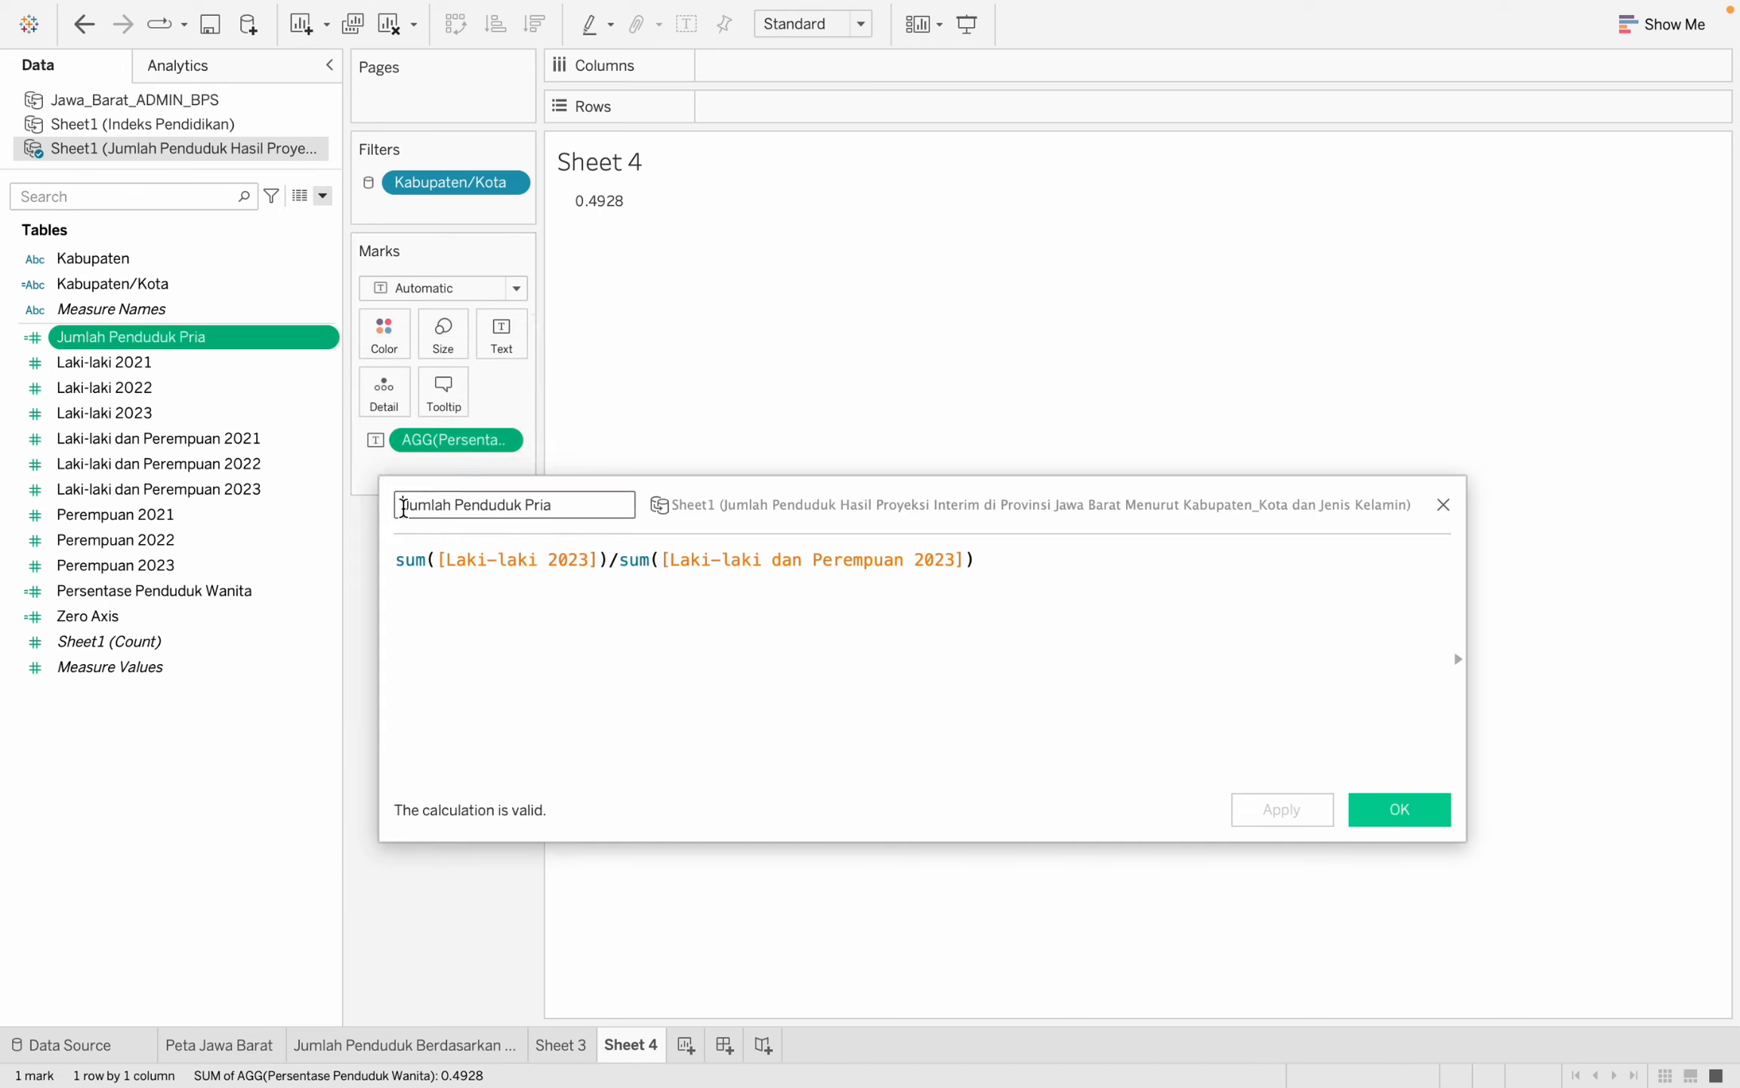
click(449, 508)
key(BackSpace)
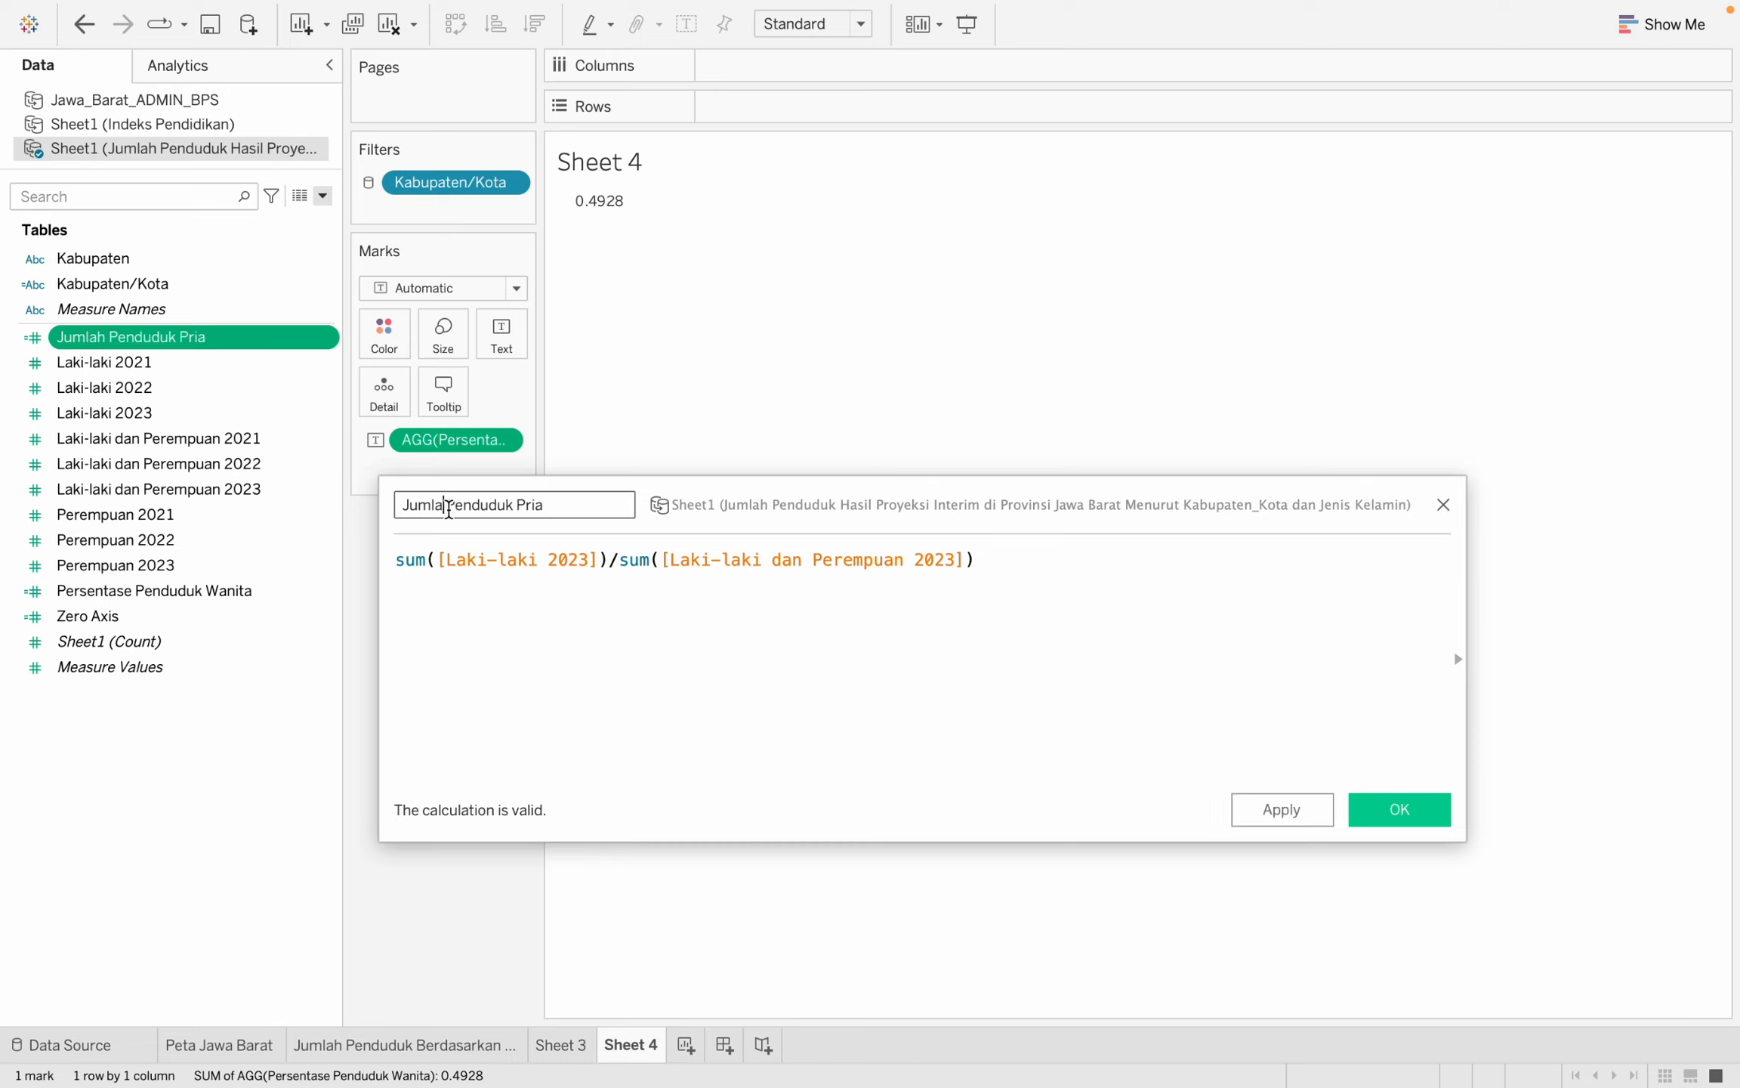
key(BackSpace)
key(BackSpace)
key(BackSpace)
key(BackSpace)
key(BackSpace)
text(Persentase)
click(1398, 809)
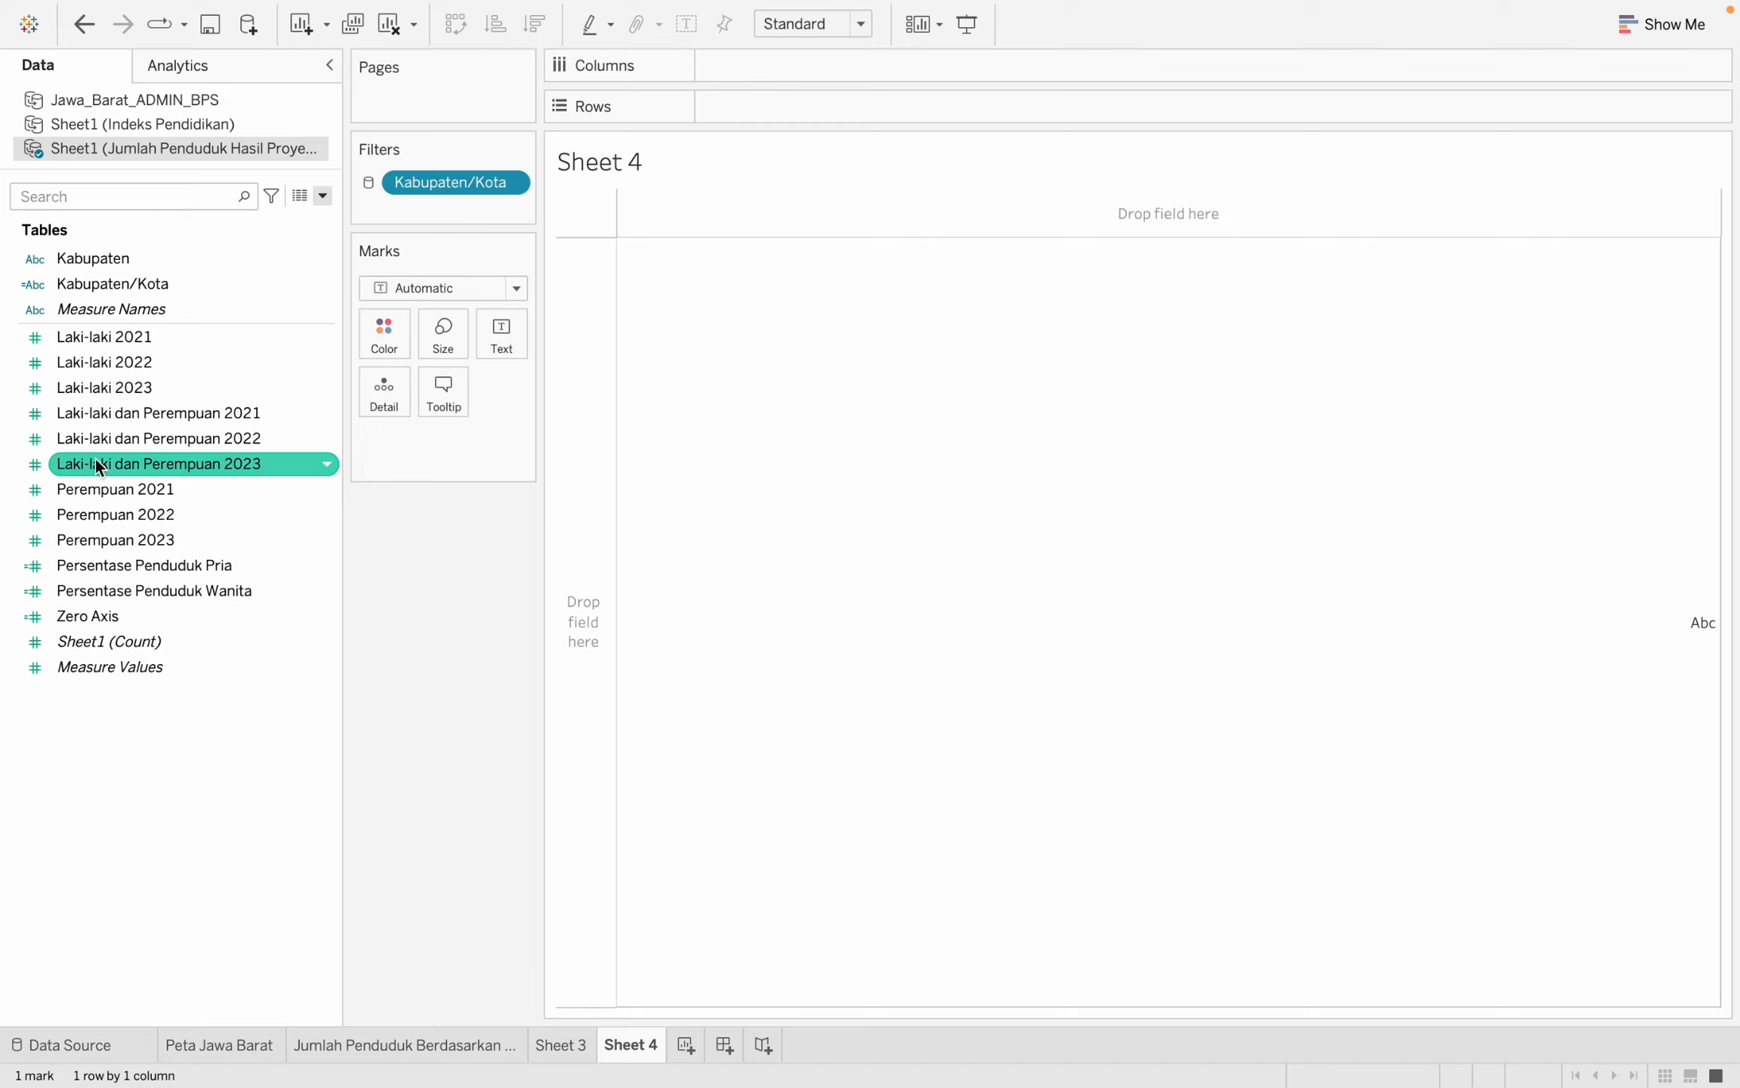
Put Measure Names on columns and Measure Values as text, keeping only Persentase Penduduk Pria and Persentase Penduduk Wanita.
drag(152, 321, 802, 60)
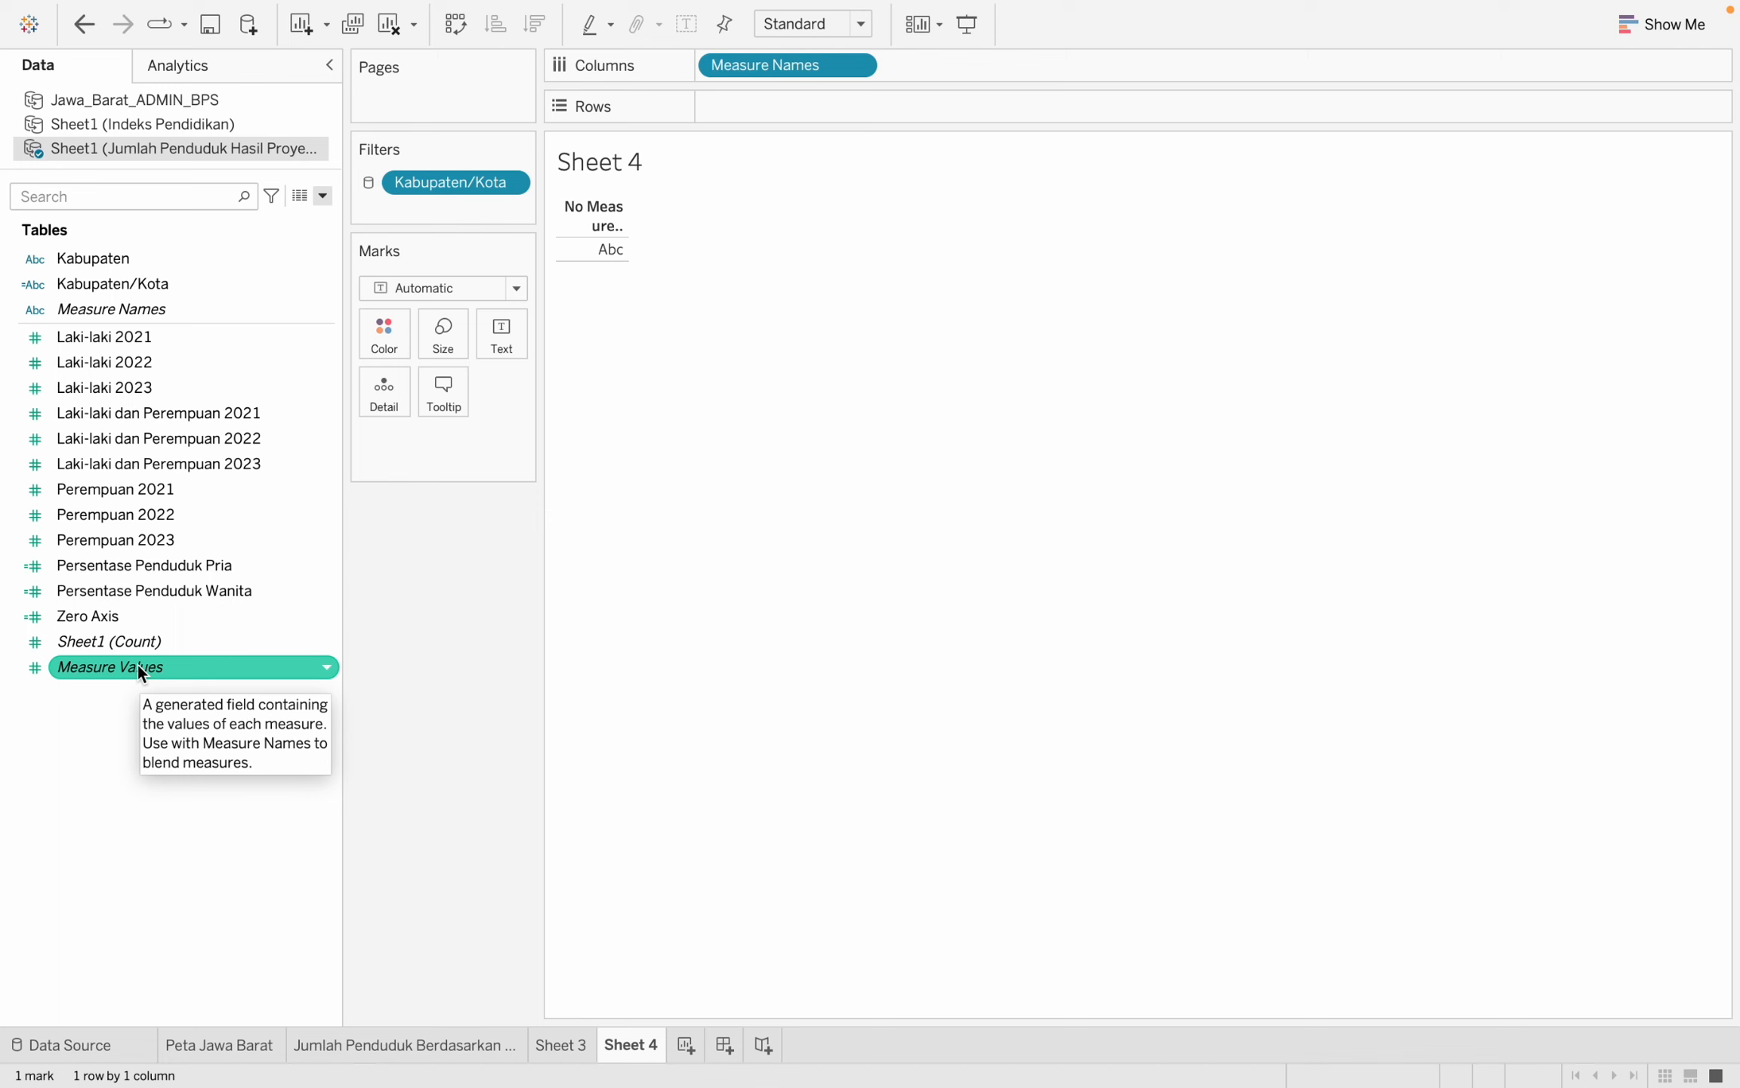
drag(138, 663, 514, 333)
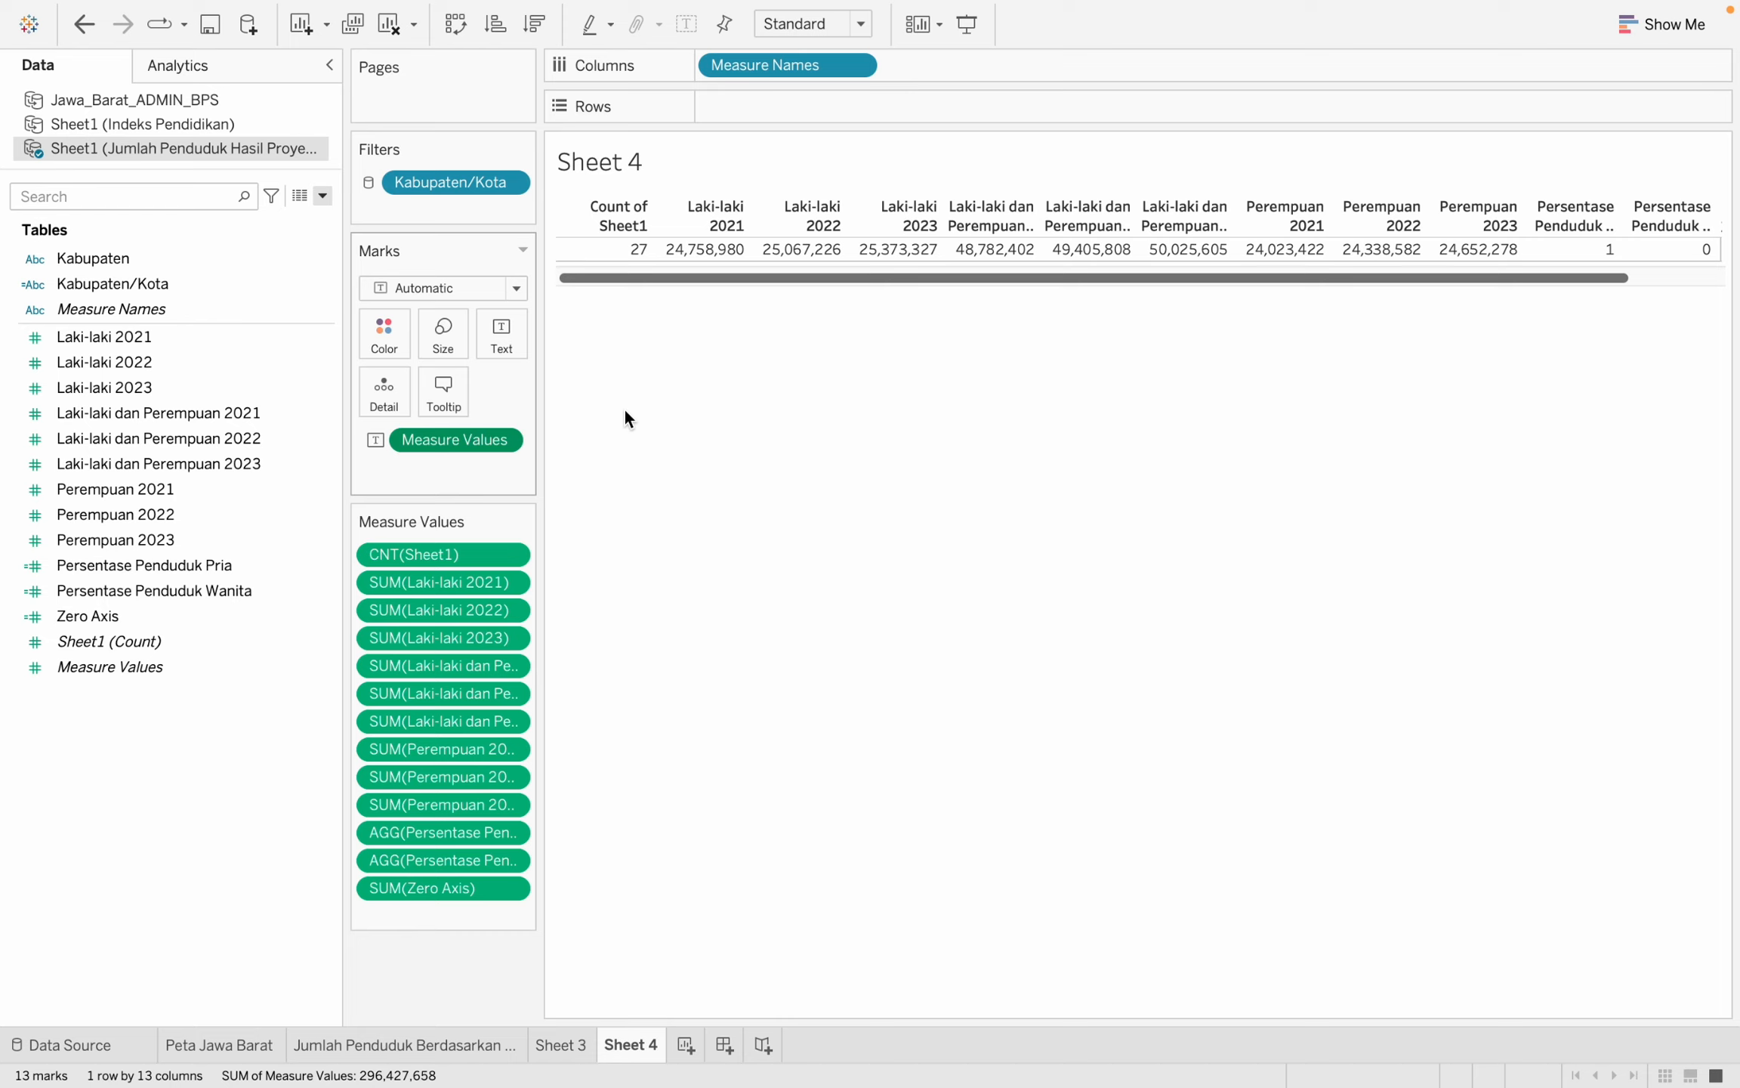
click(506, 443)
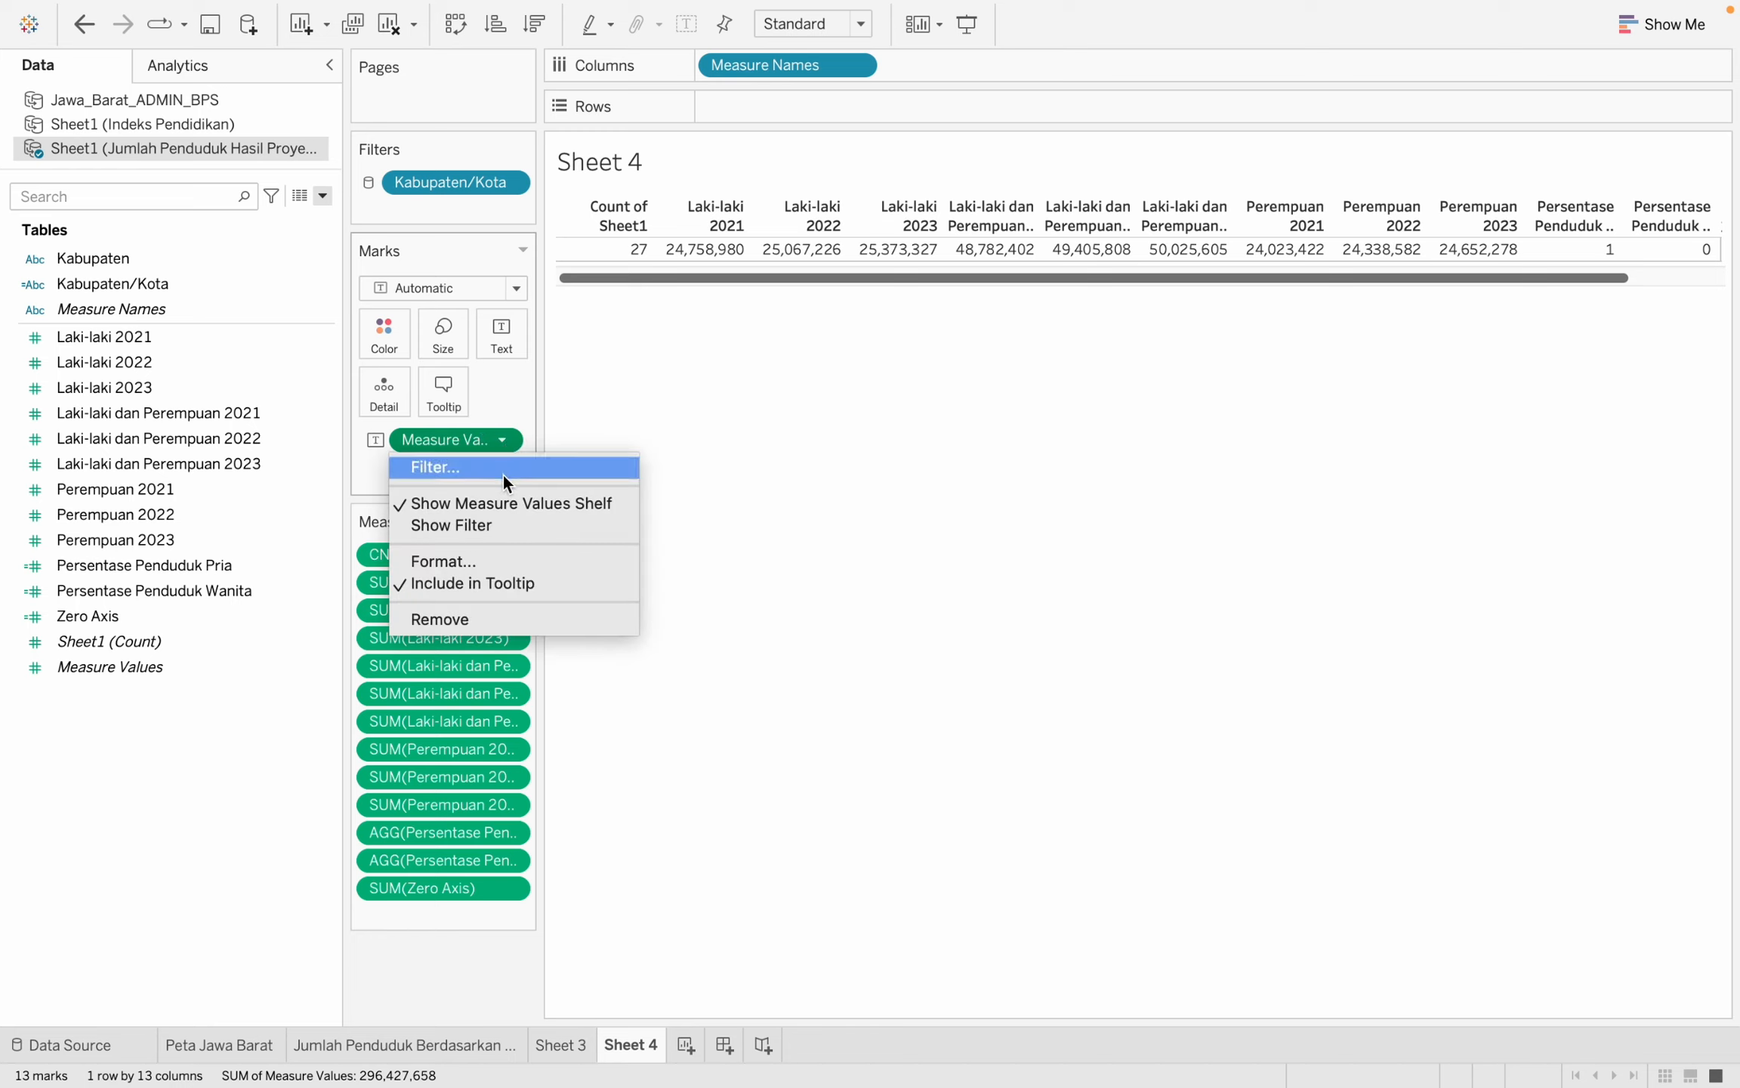
click(503, 474)
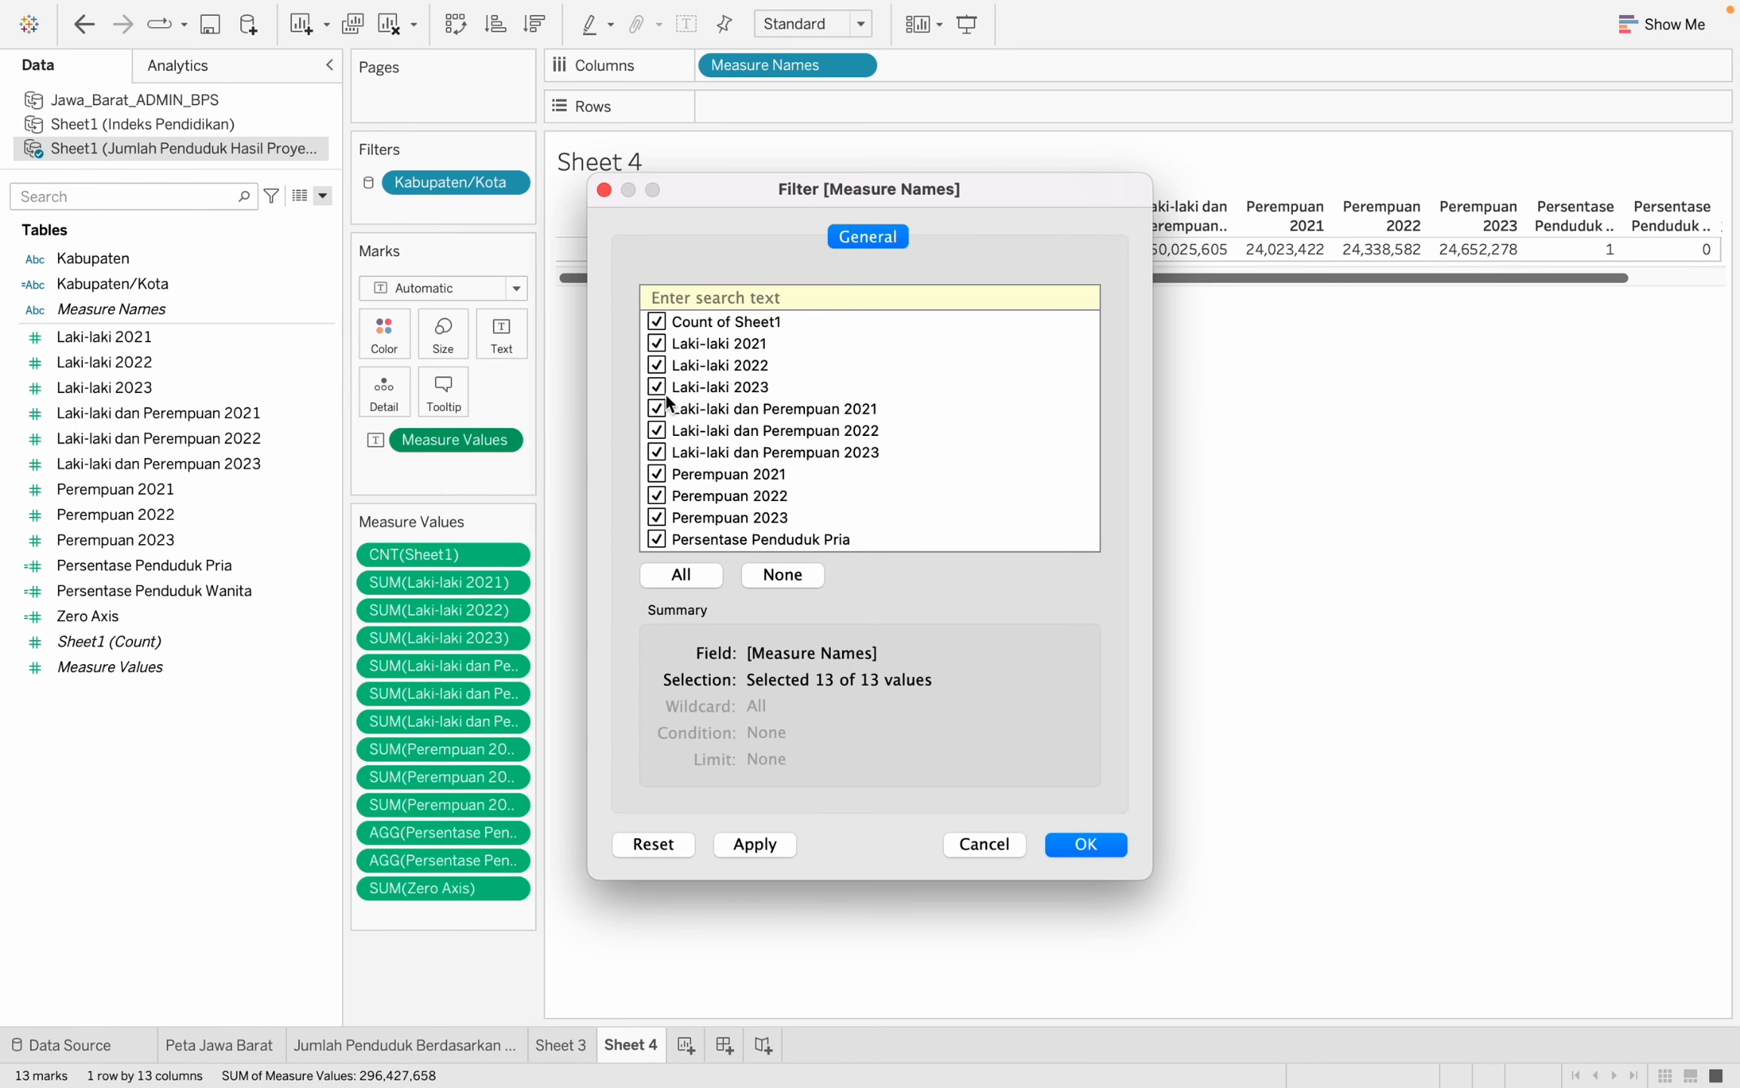
scroll(664, 394, down, 2)
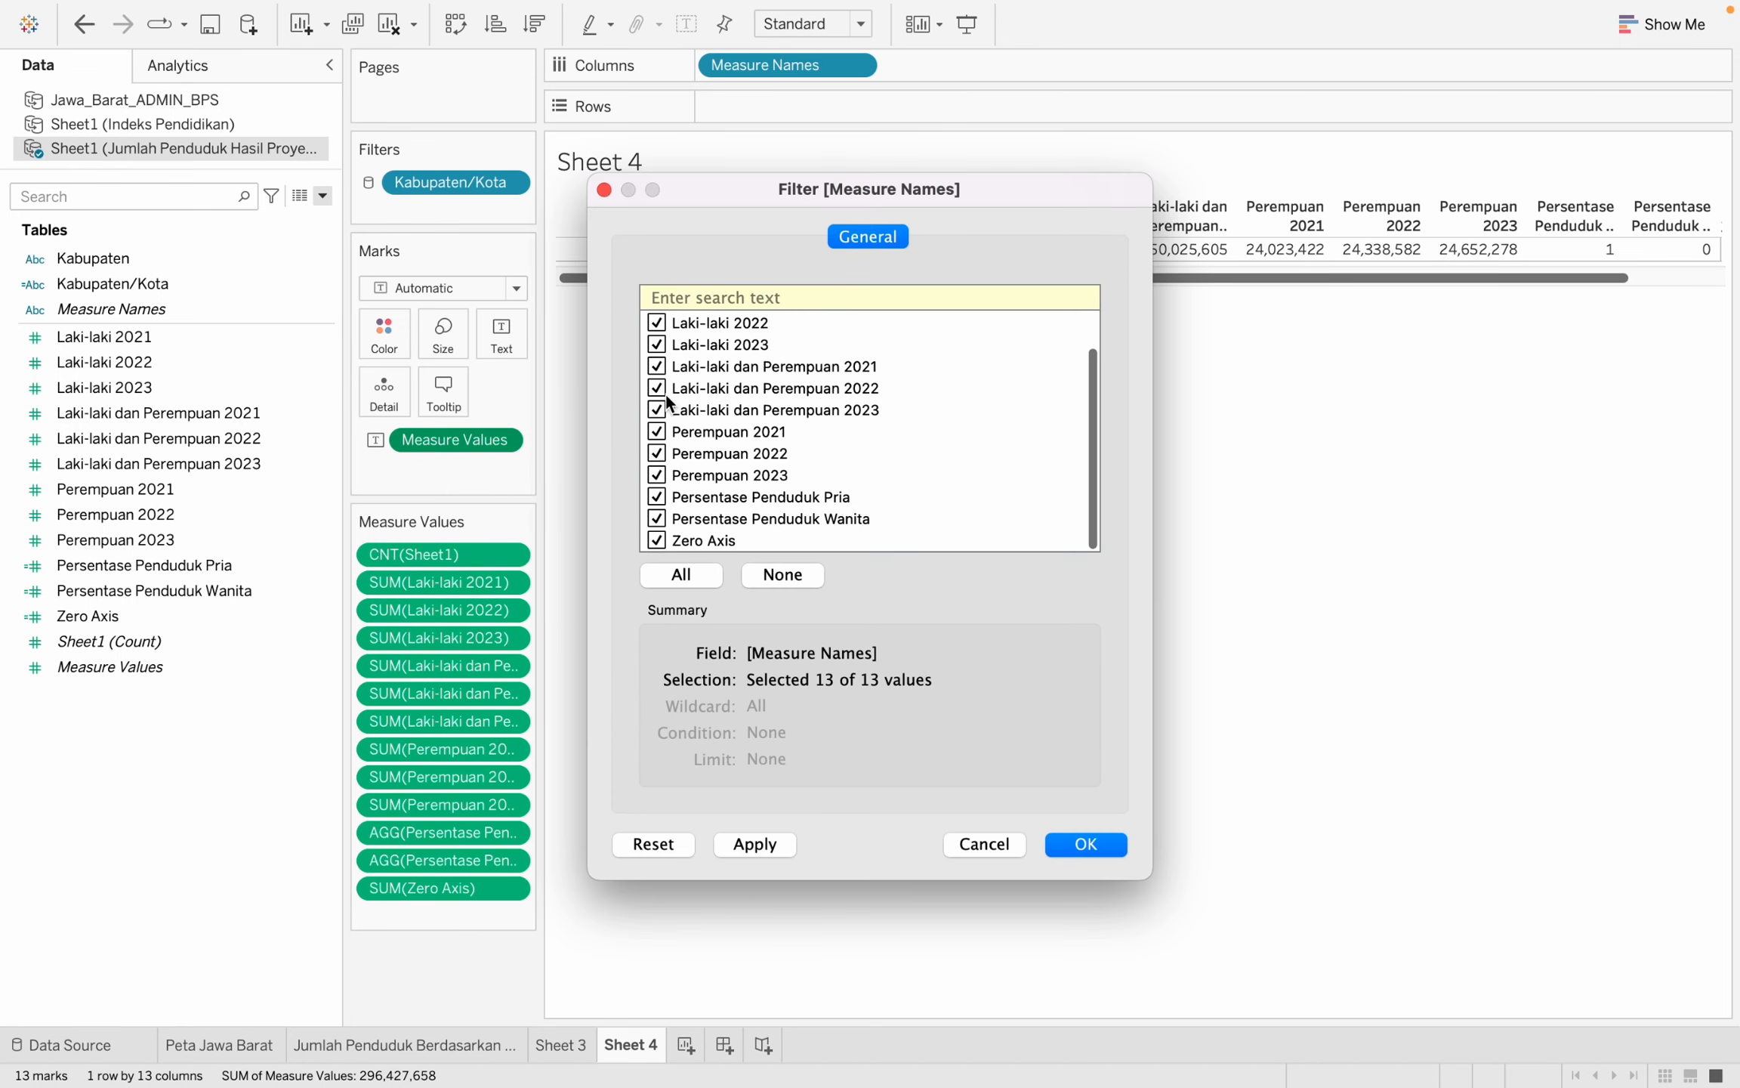
click(769, 571)
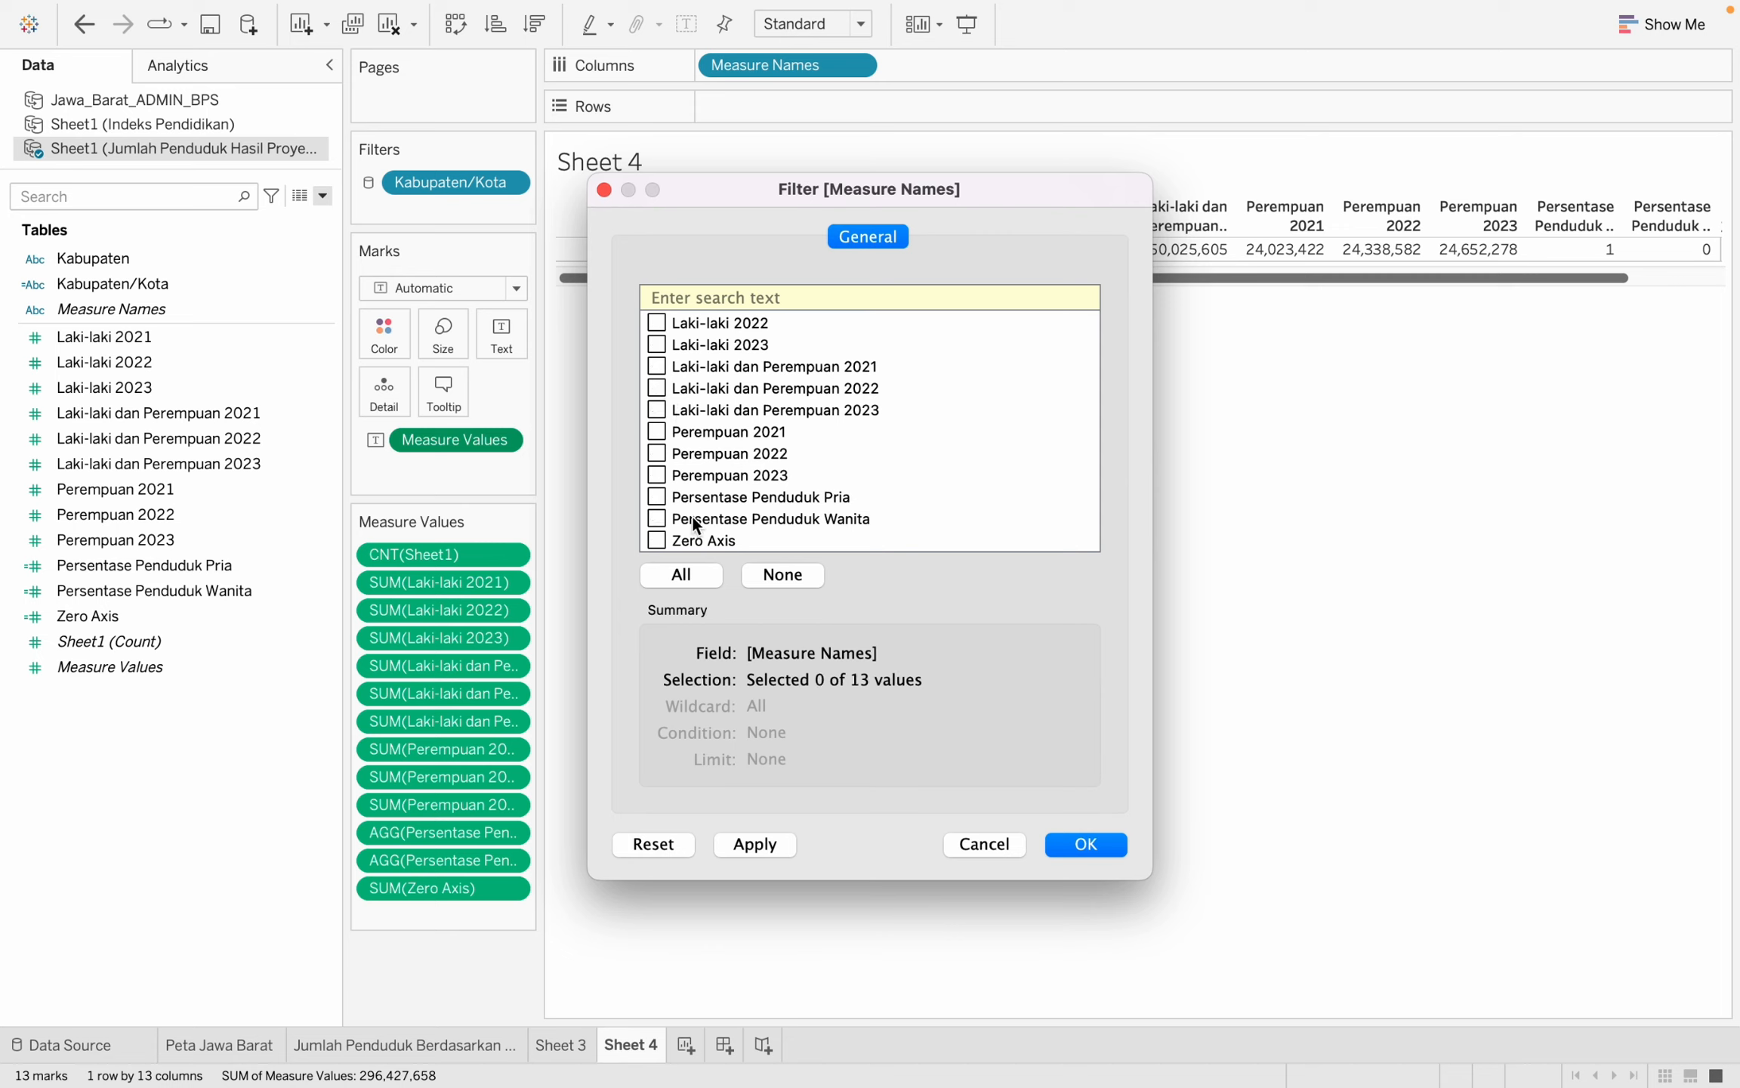
click(656, 497)
click(661, 519)
click(1104, 841)
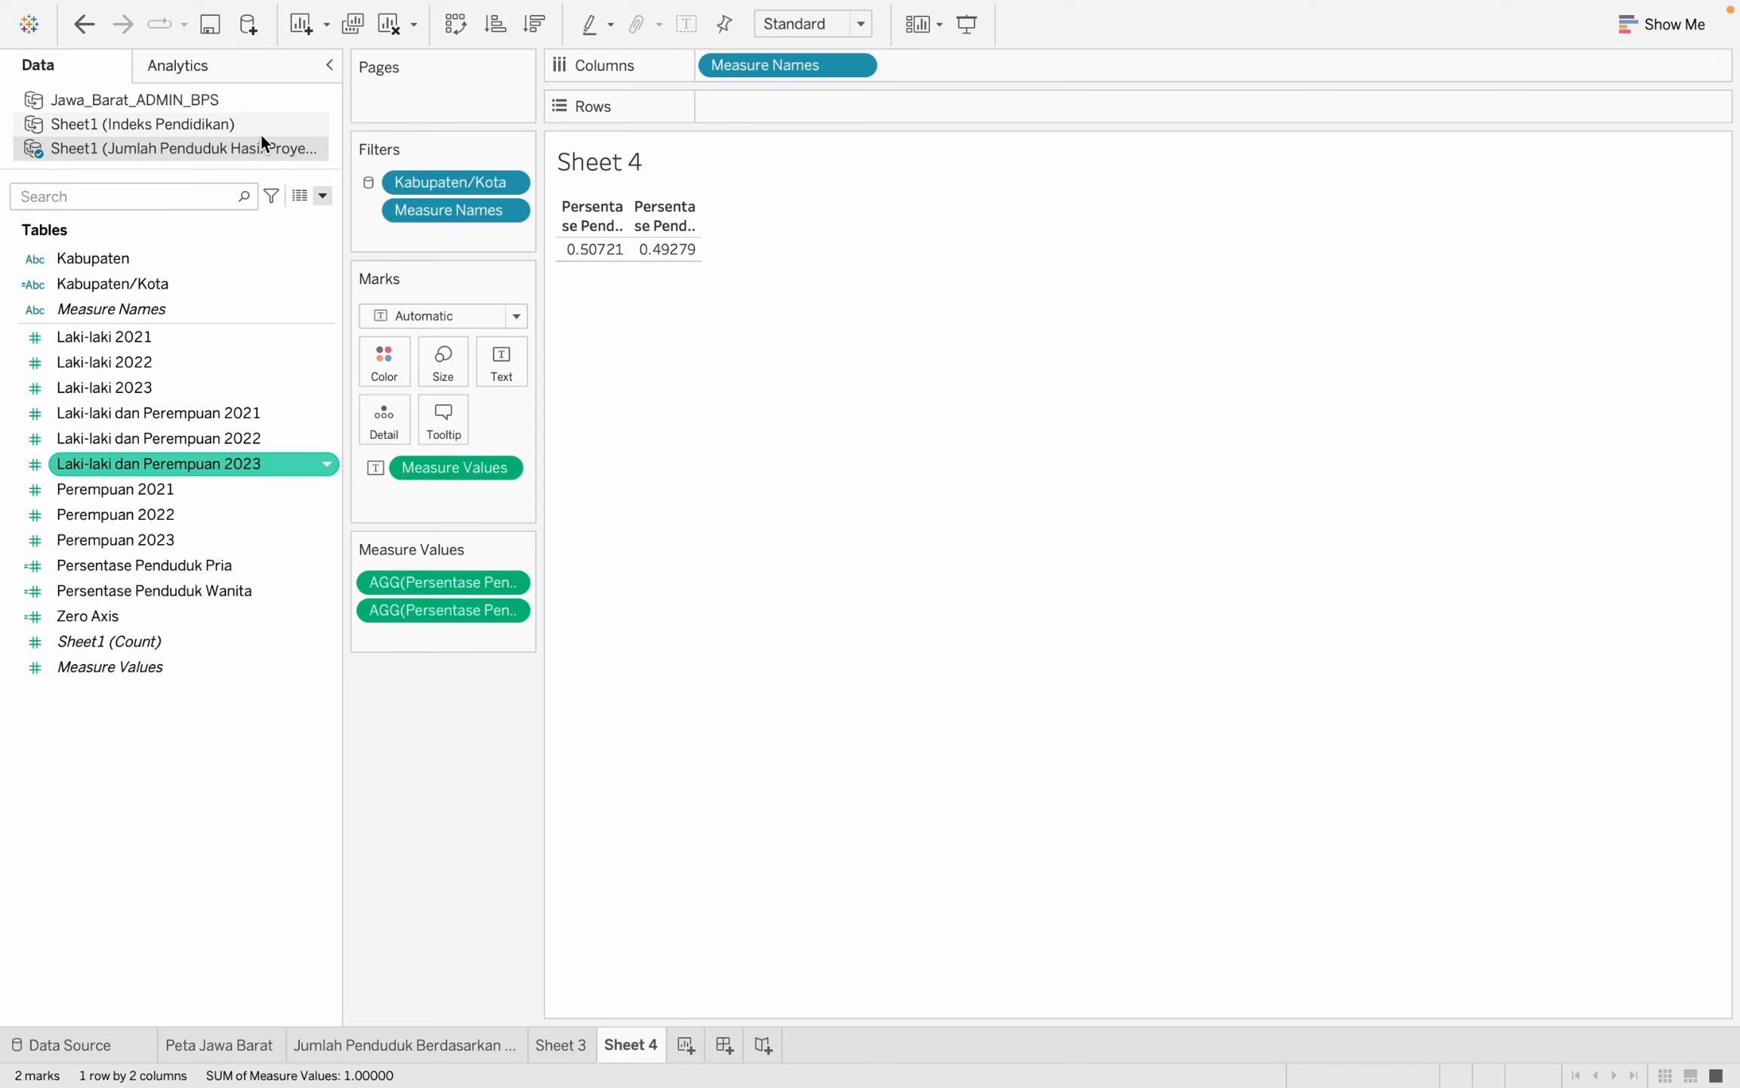
Set the table's row divider borders to None for pane and header, and widen the two percentage columns.
right_click(734, 232)
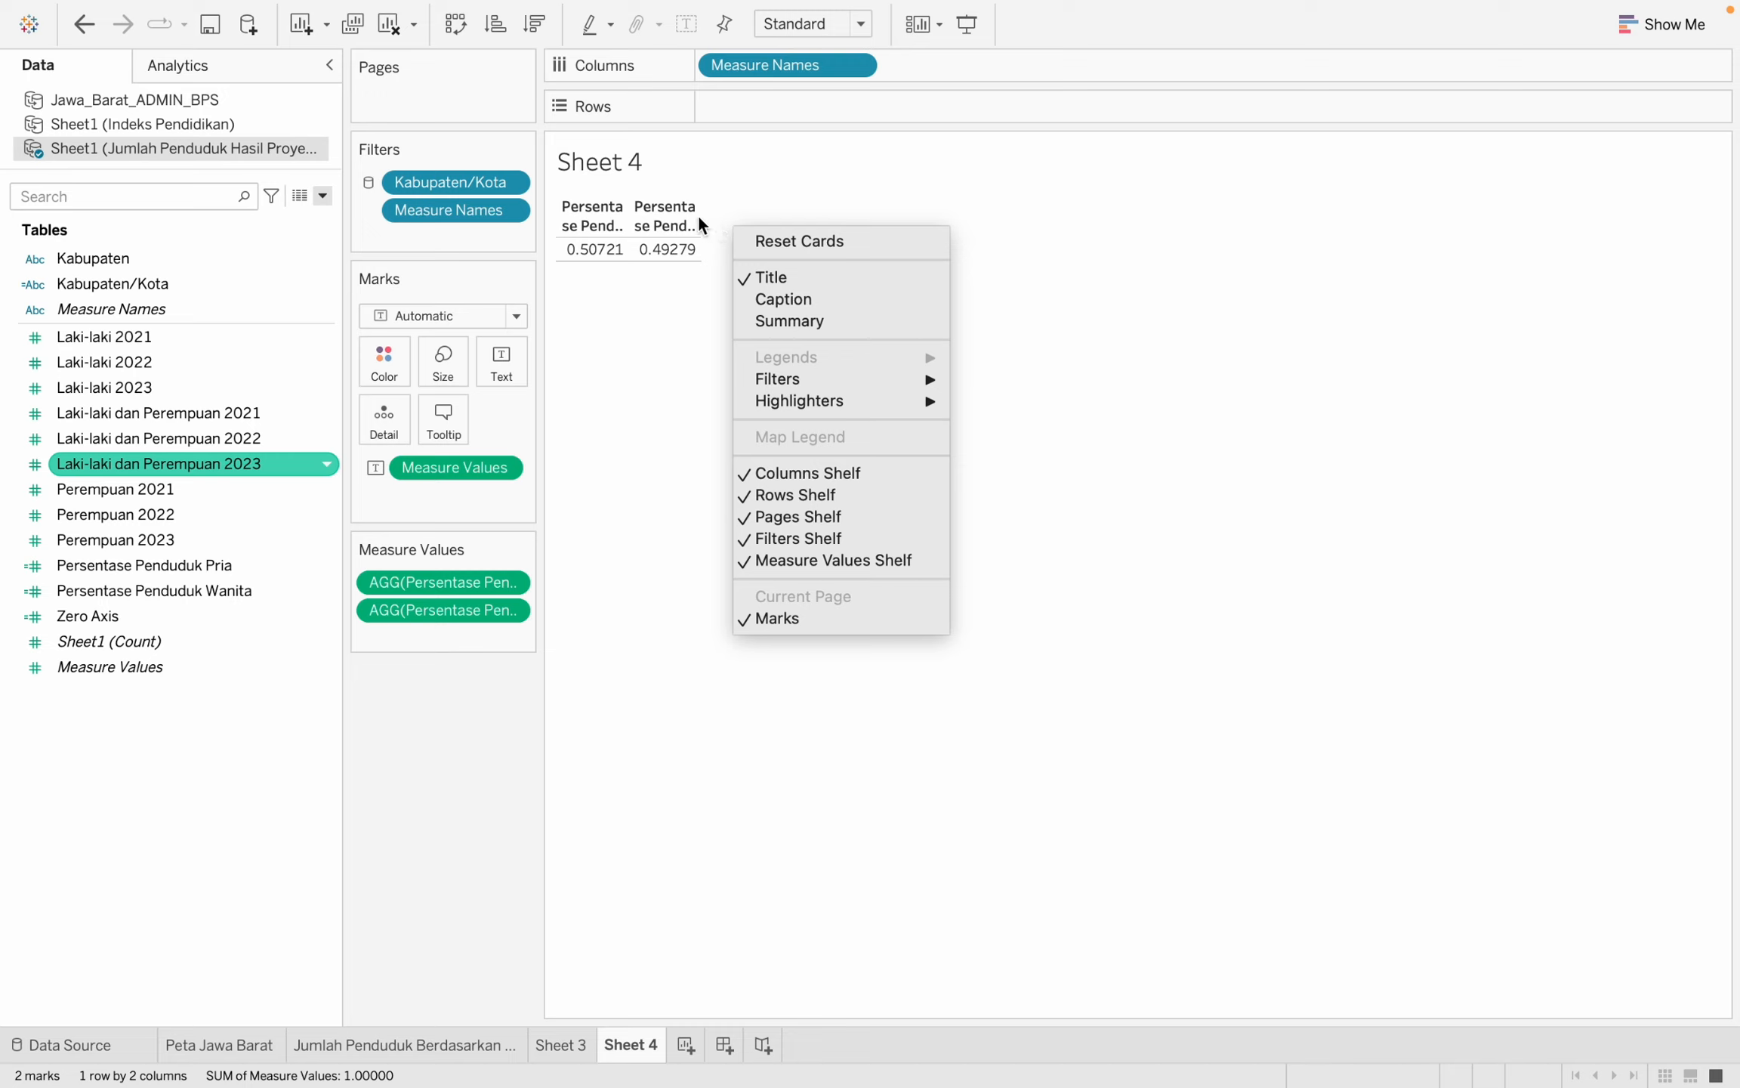
click(699, 217)
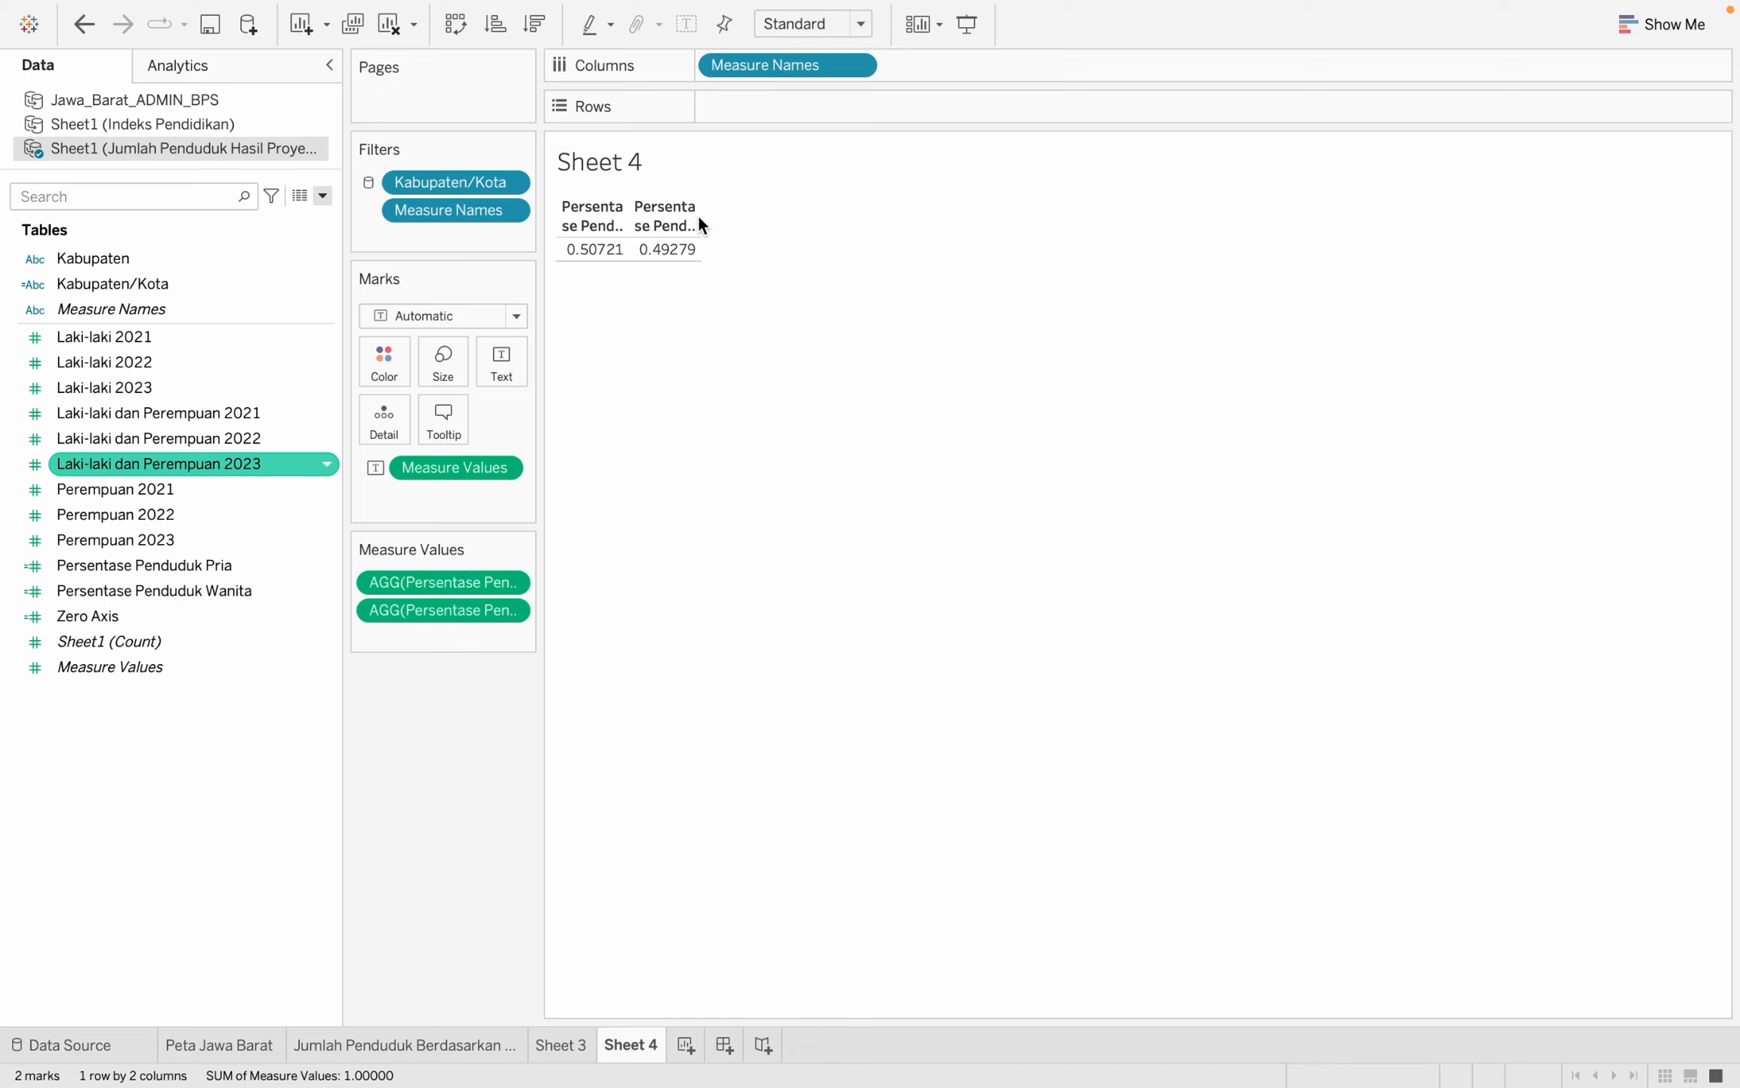
right_click(624, 244)
click(662, 317)
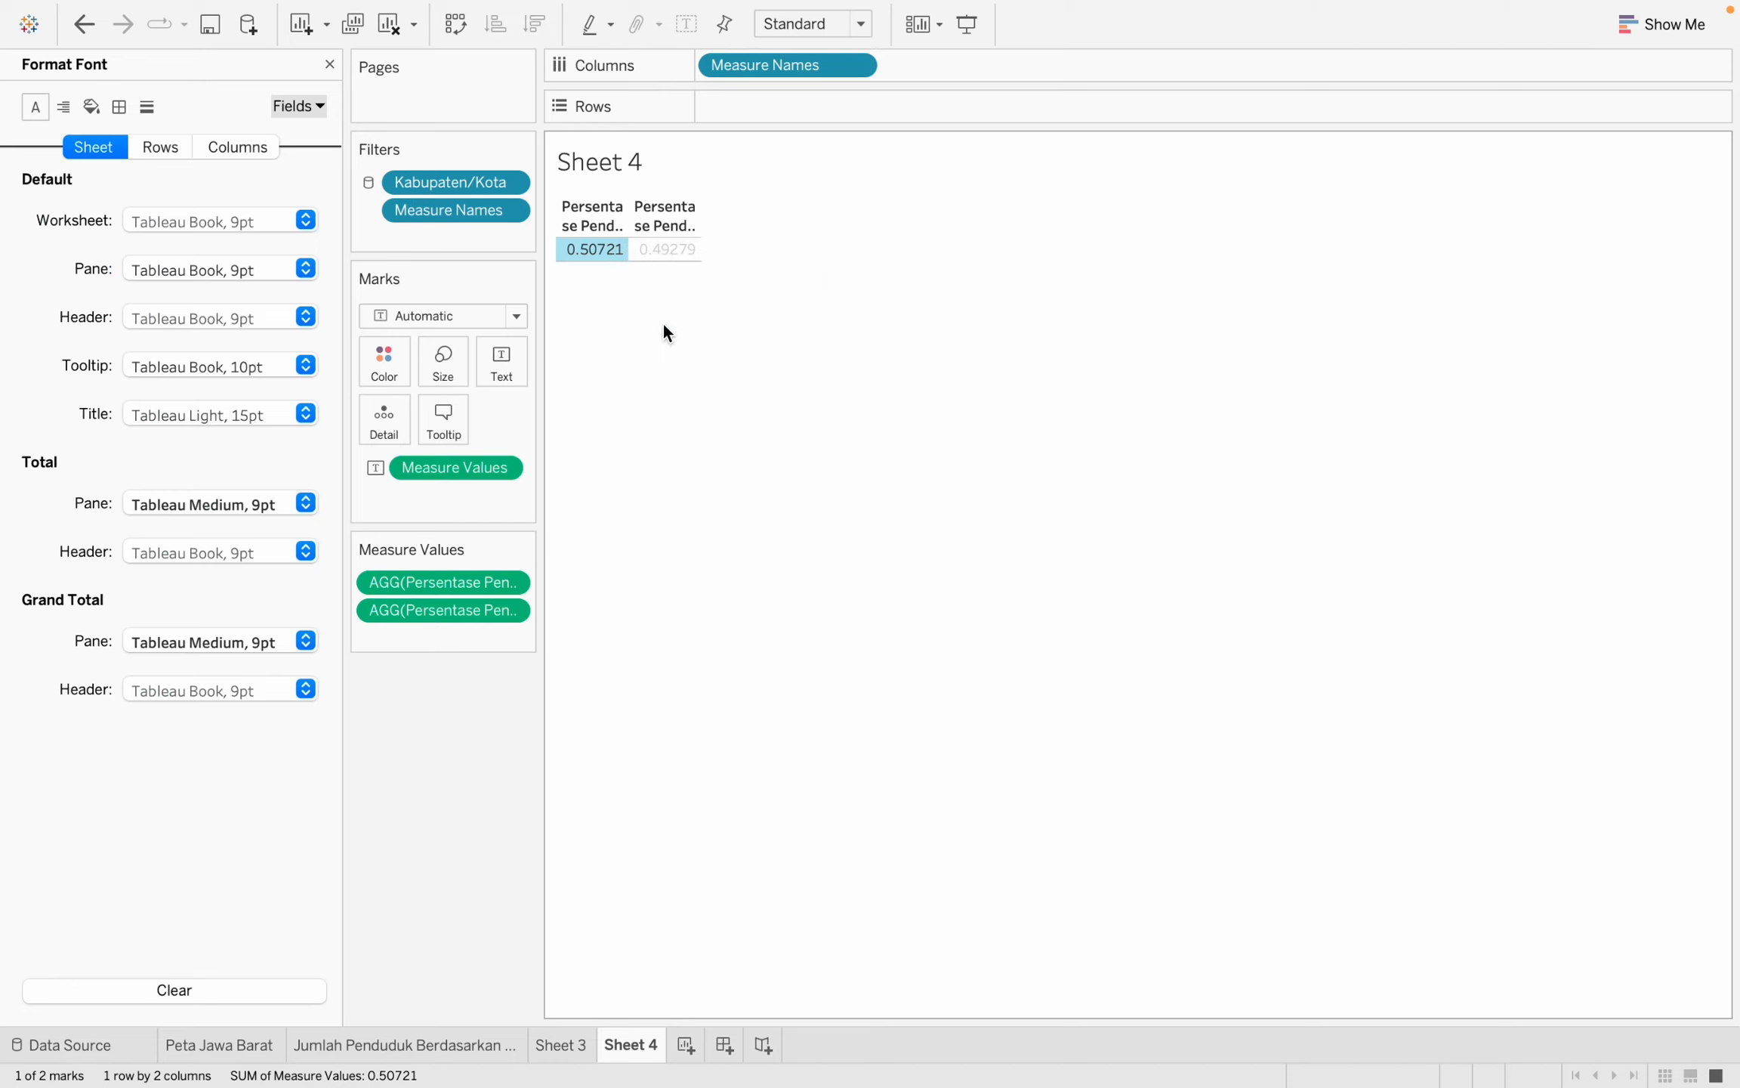
click(119, 108)
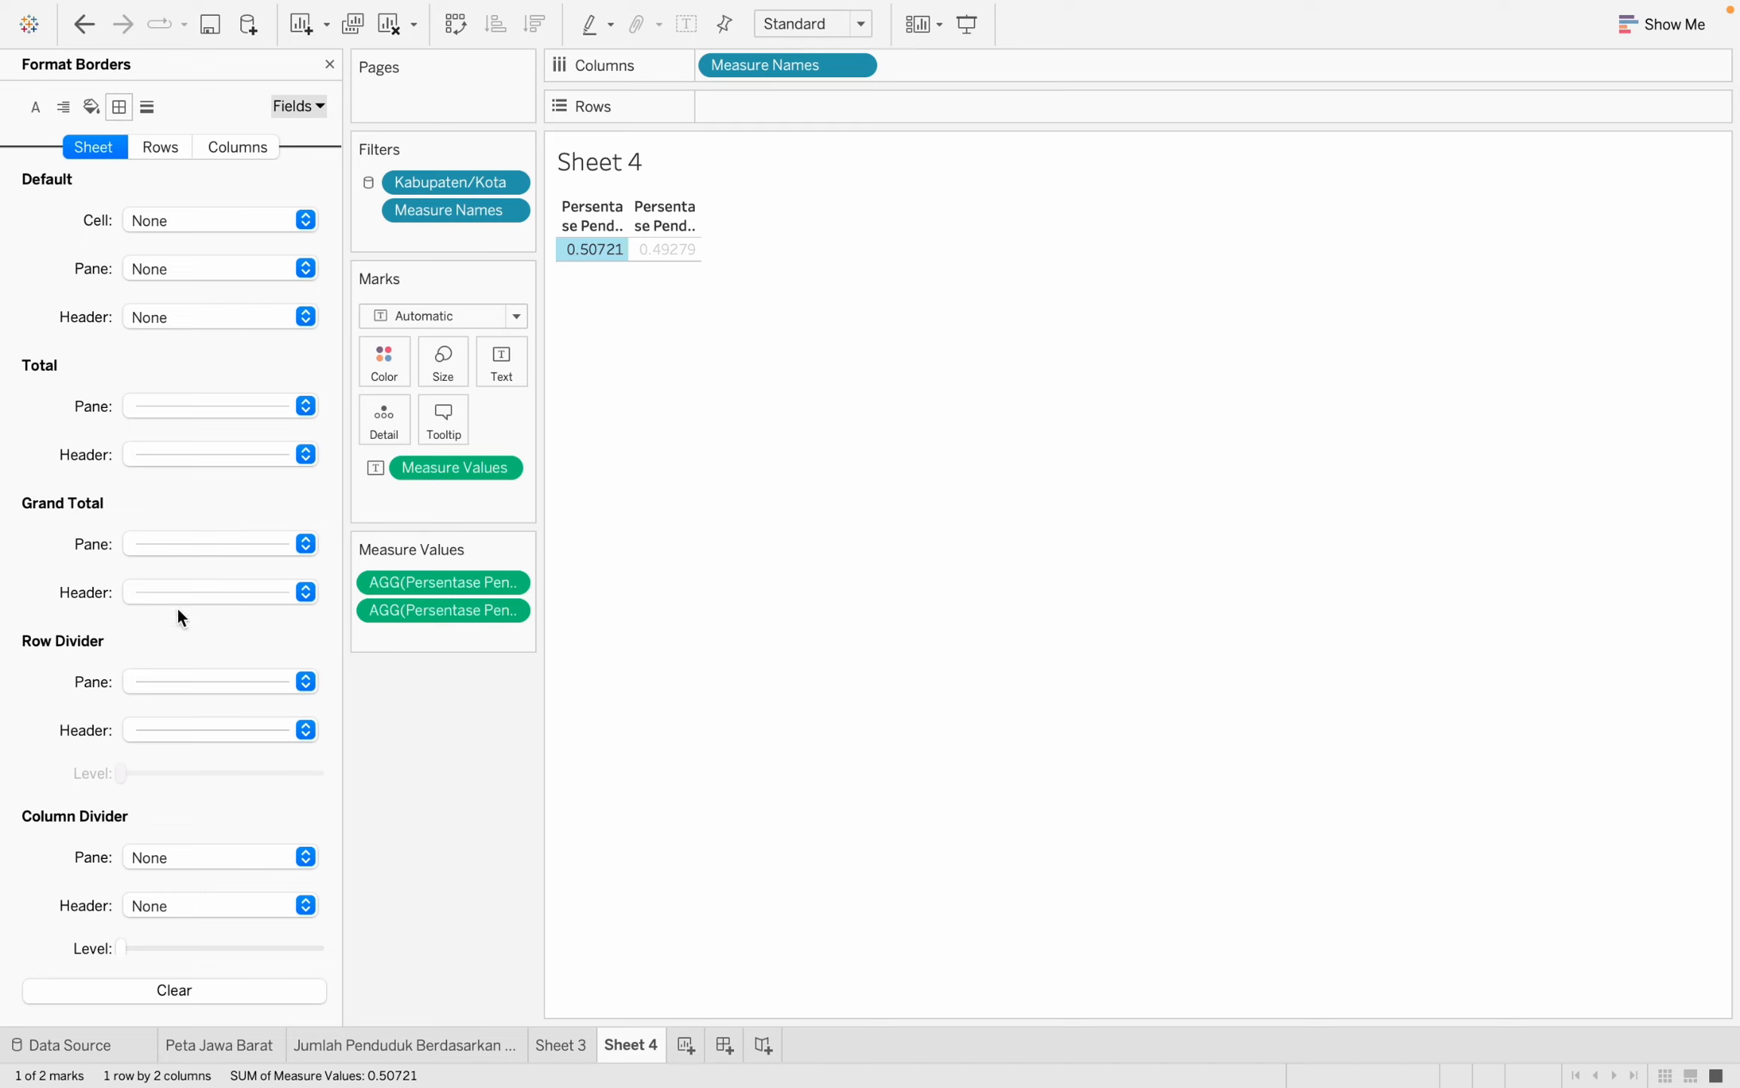
click(187, 683)
click(187, 716)
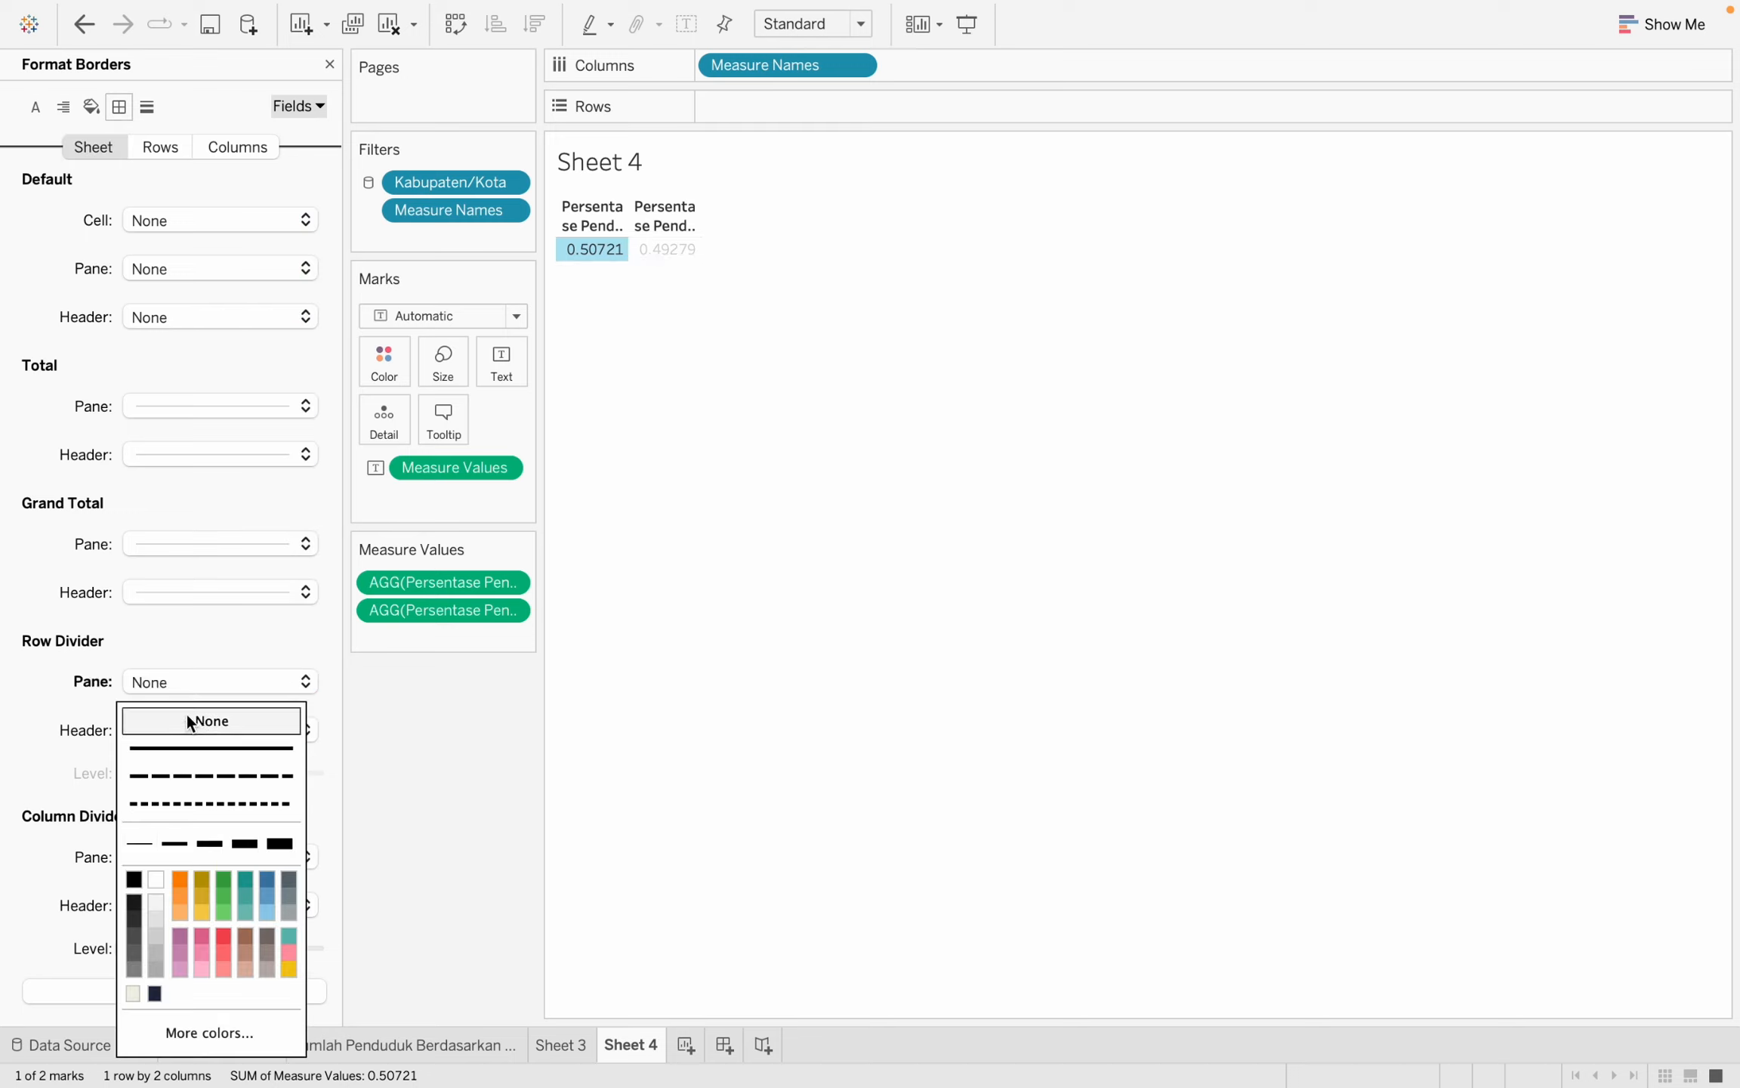
click(717, 374)
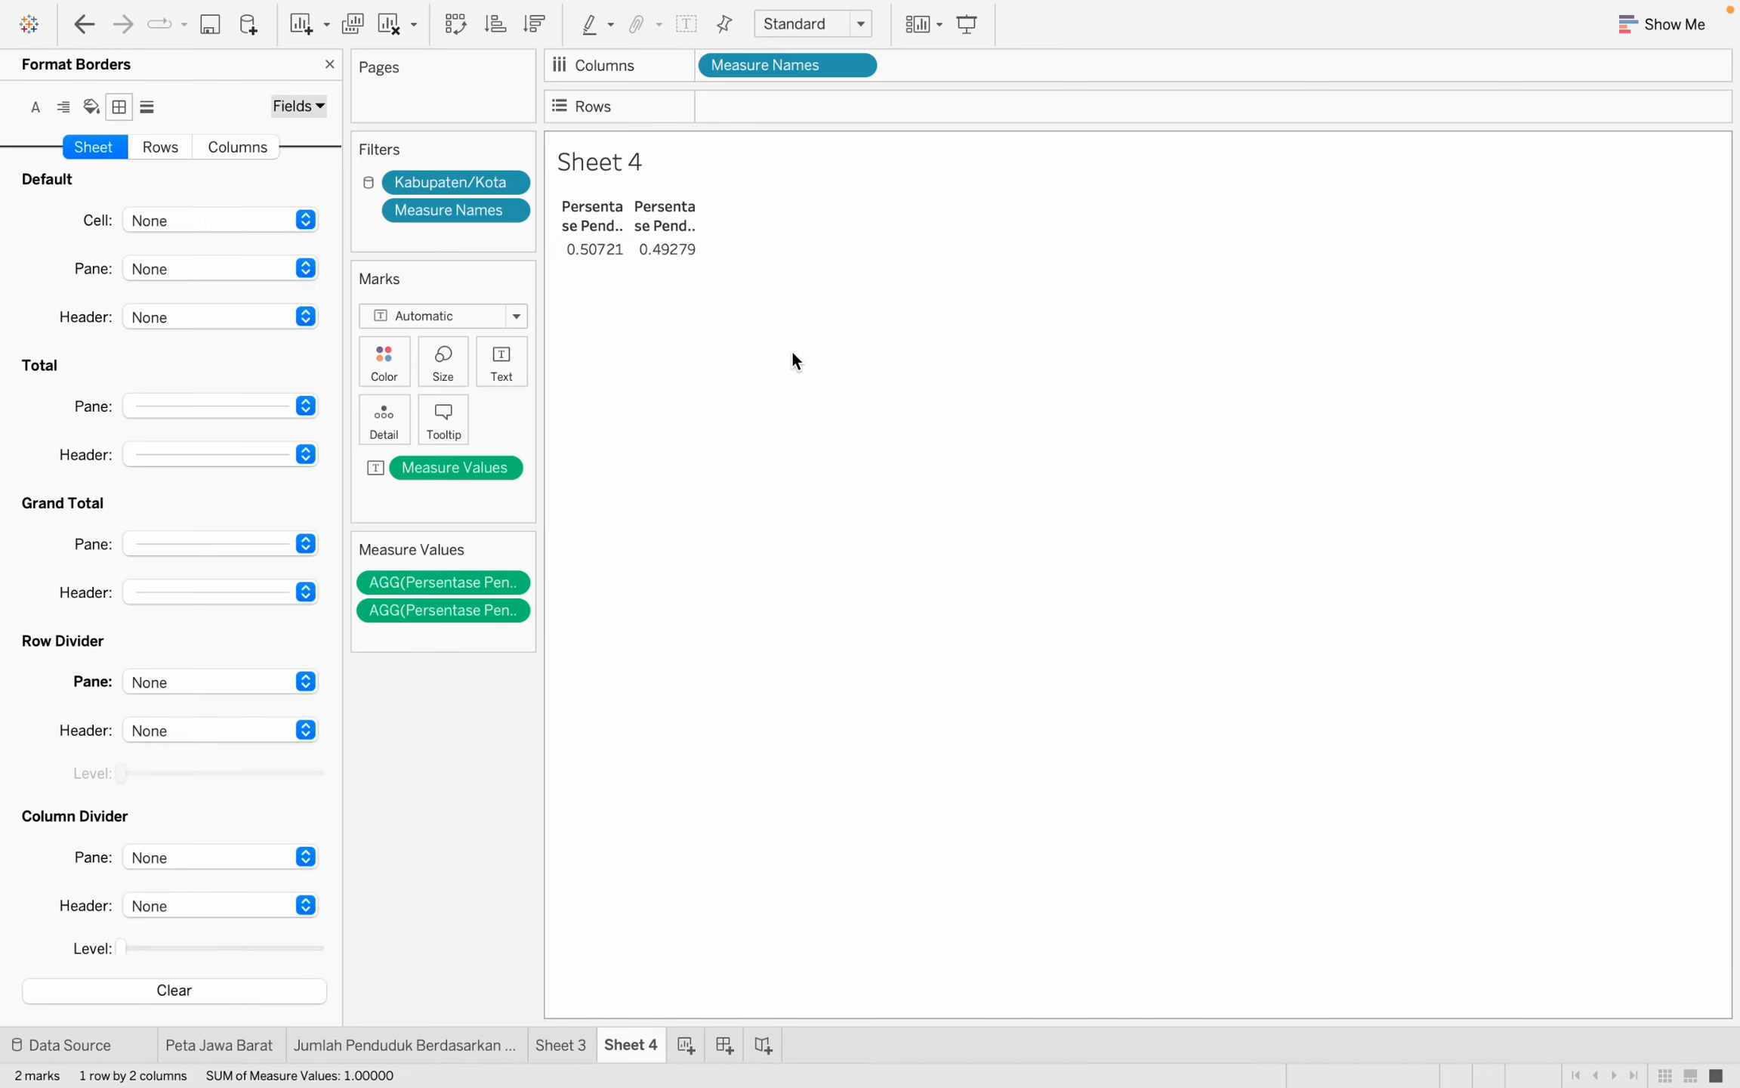
drag(627, 216, 803, 207)
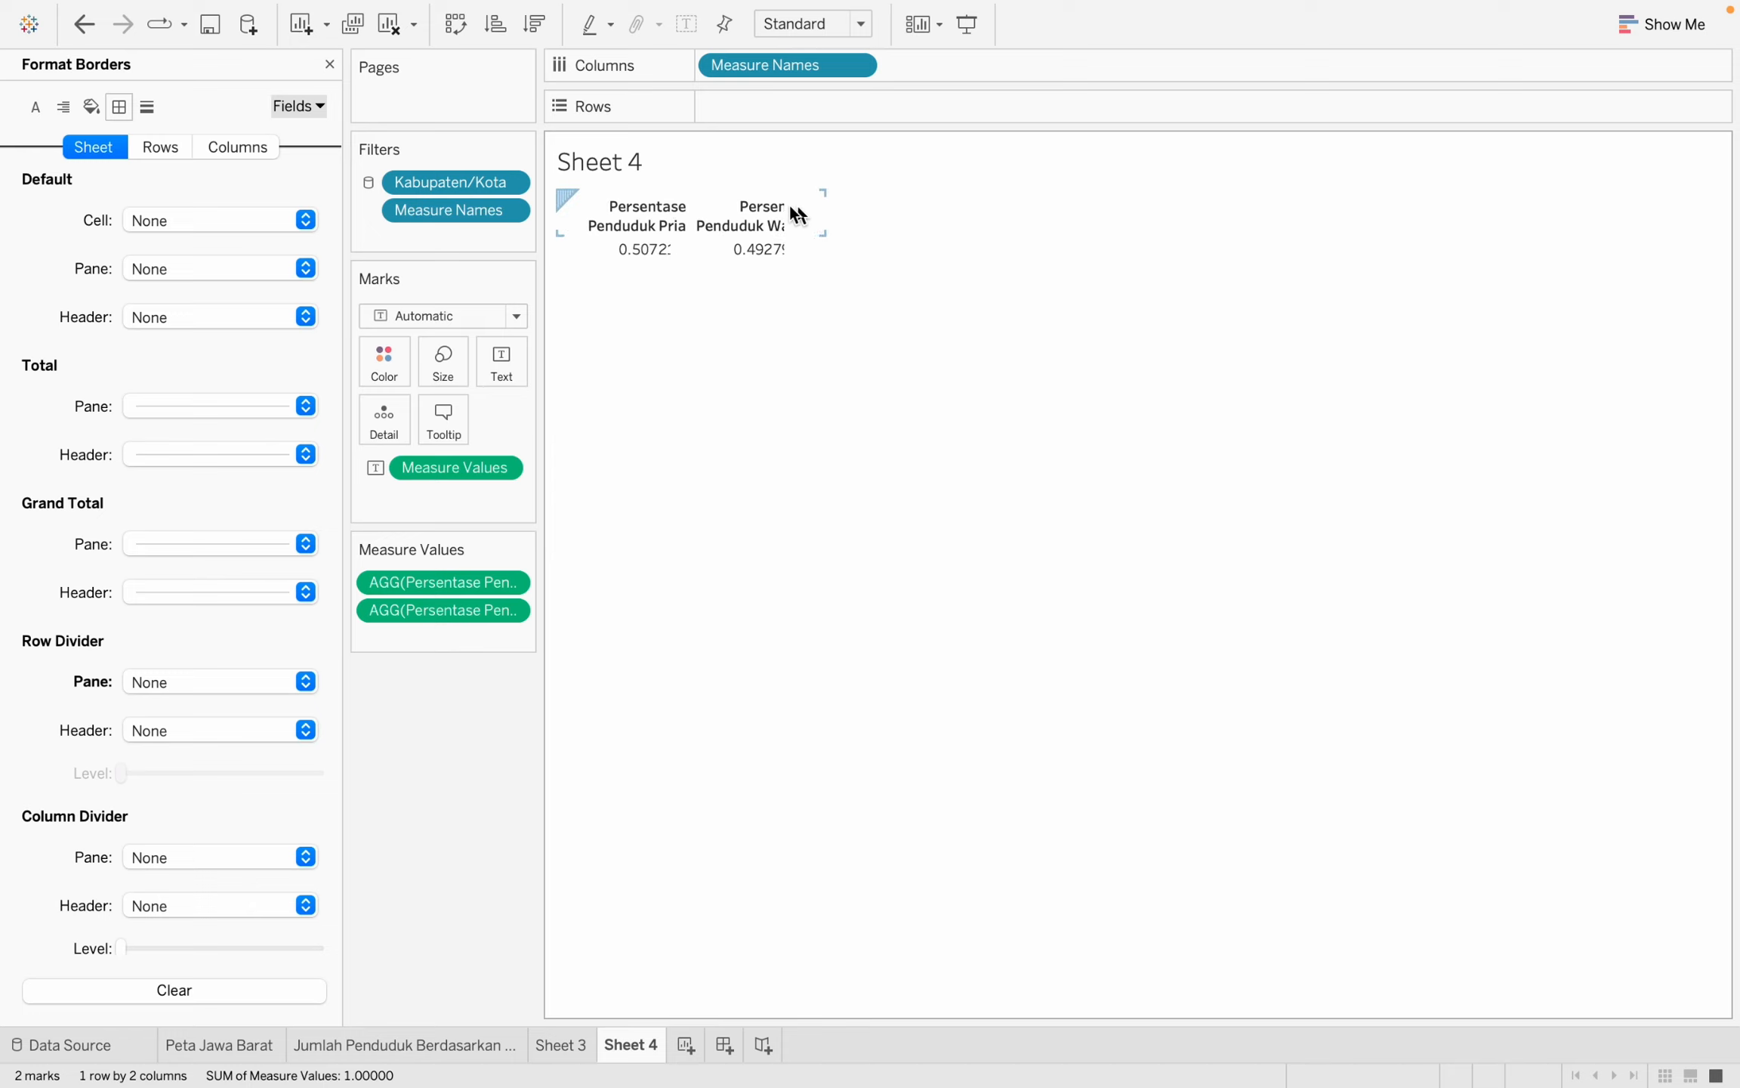
click(635, 217)
right_click(635, 217)
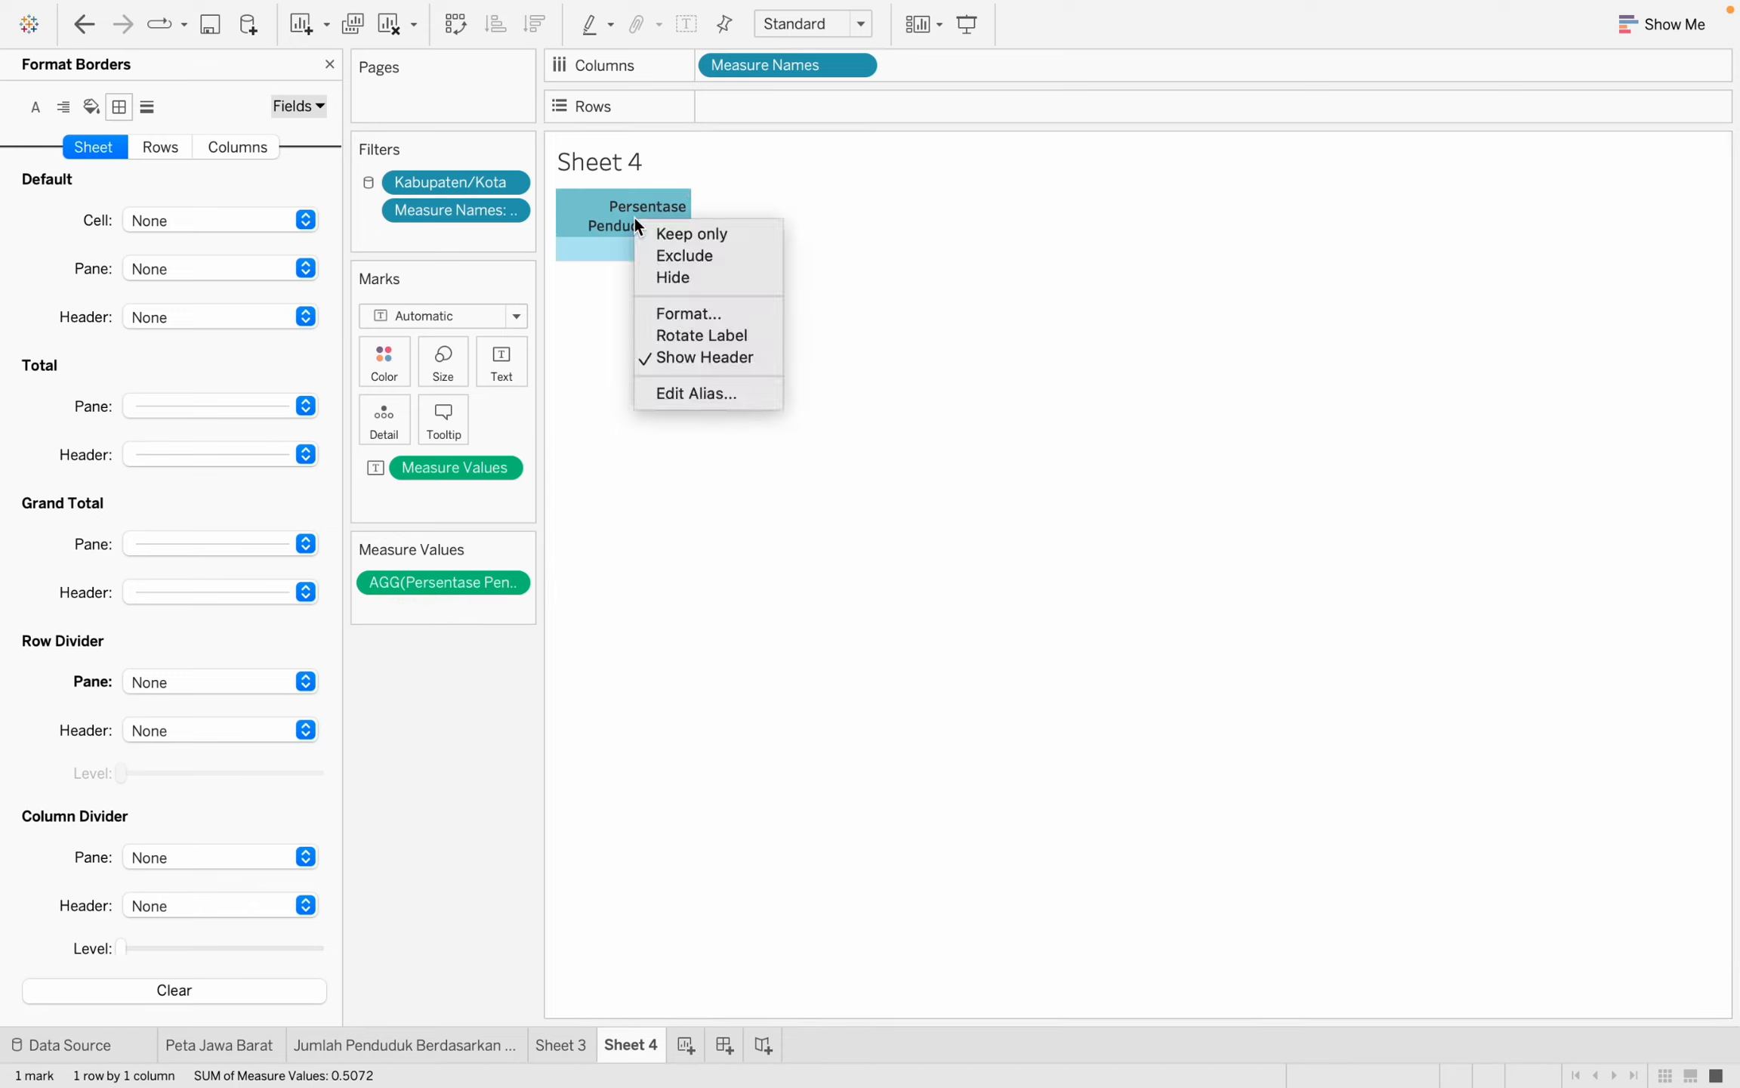
click(691, 394)
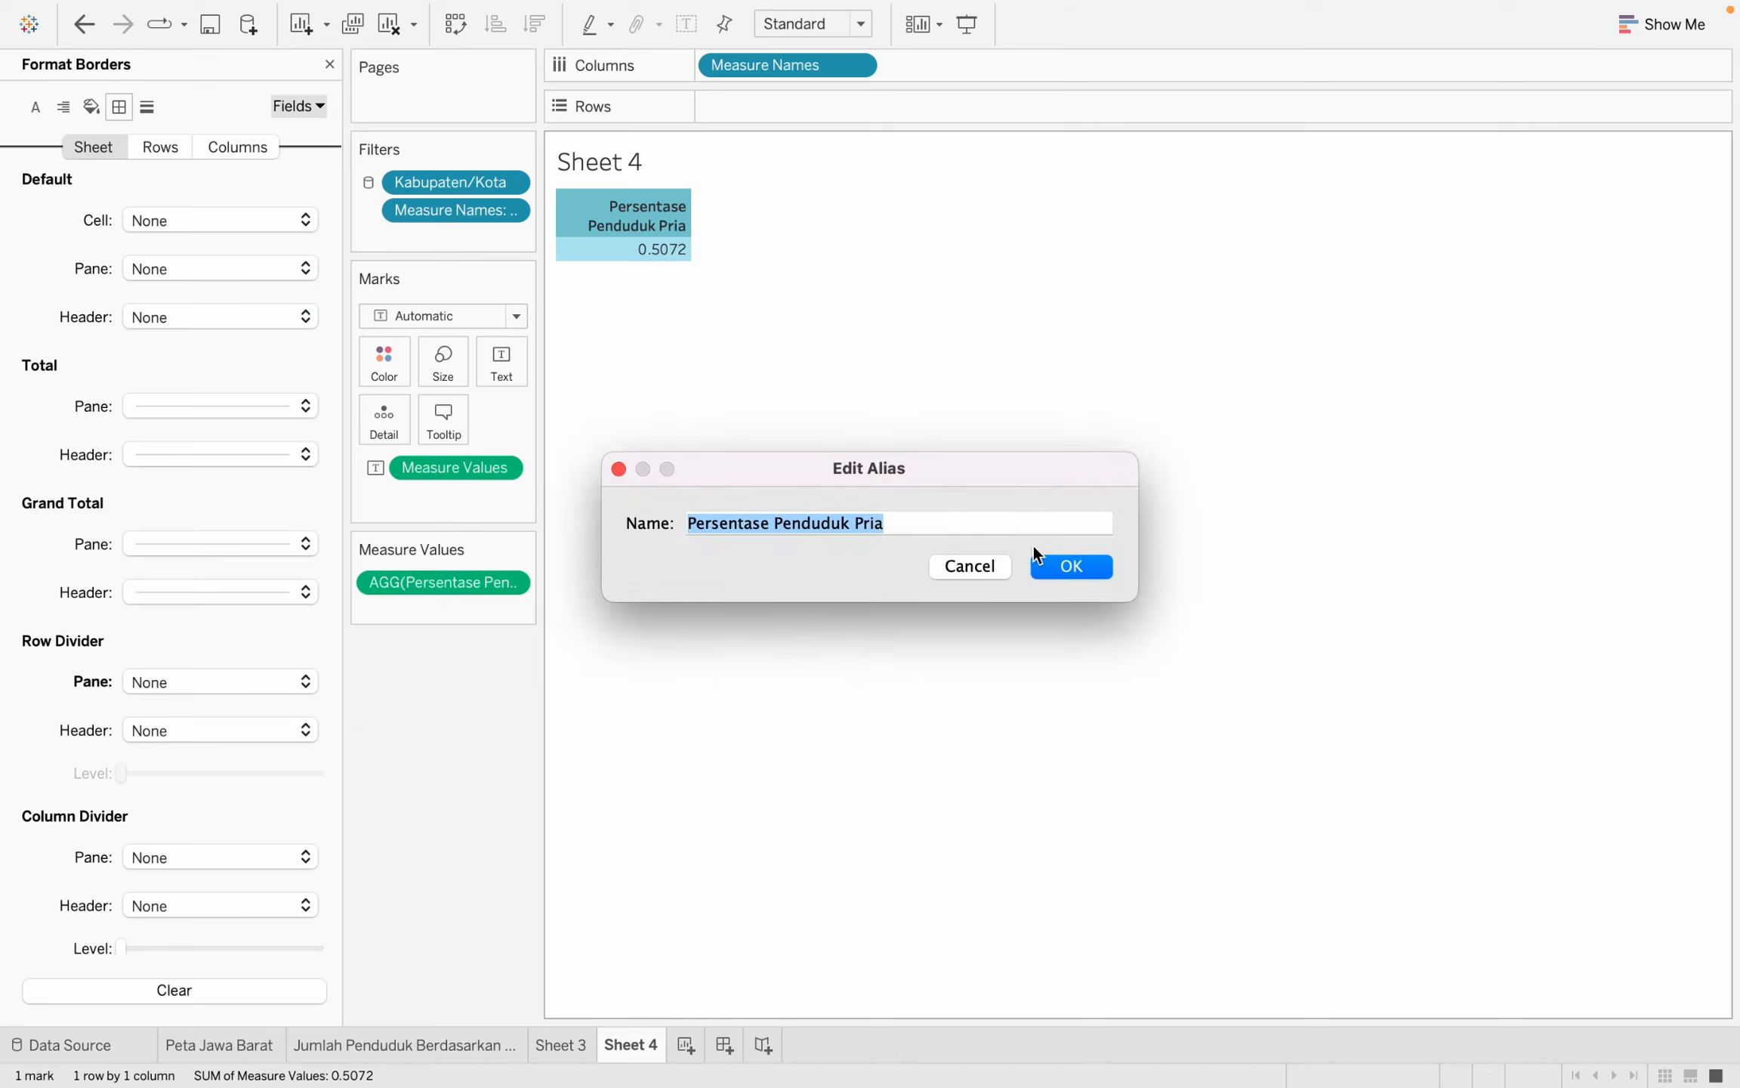
click(1077, 570)
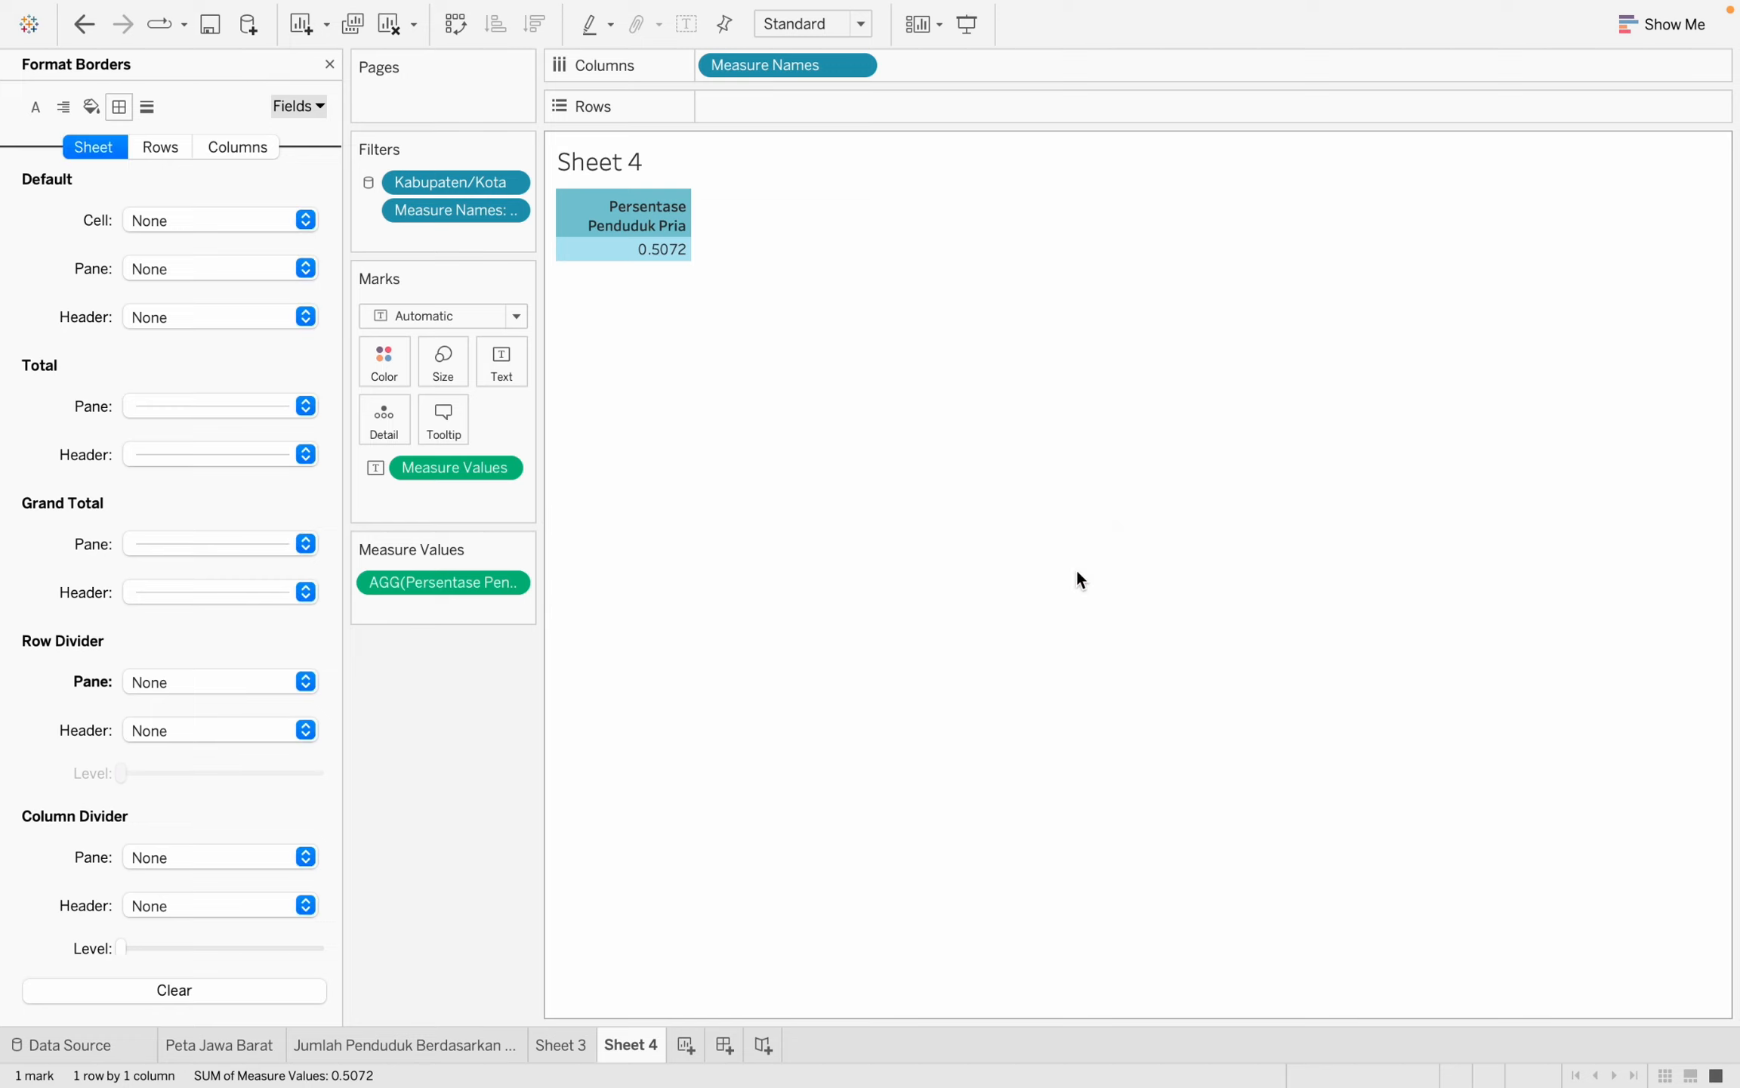
key(super+z)
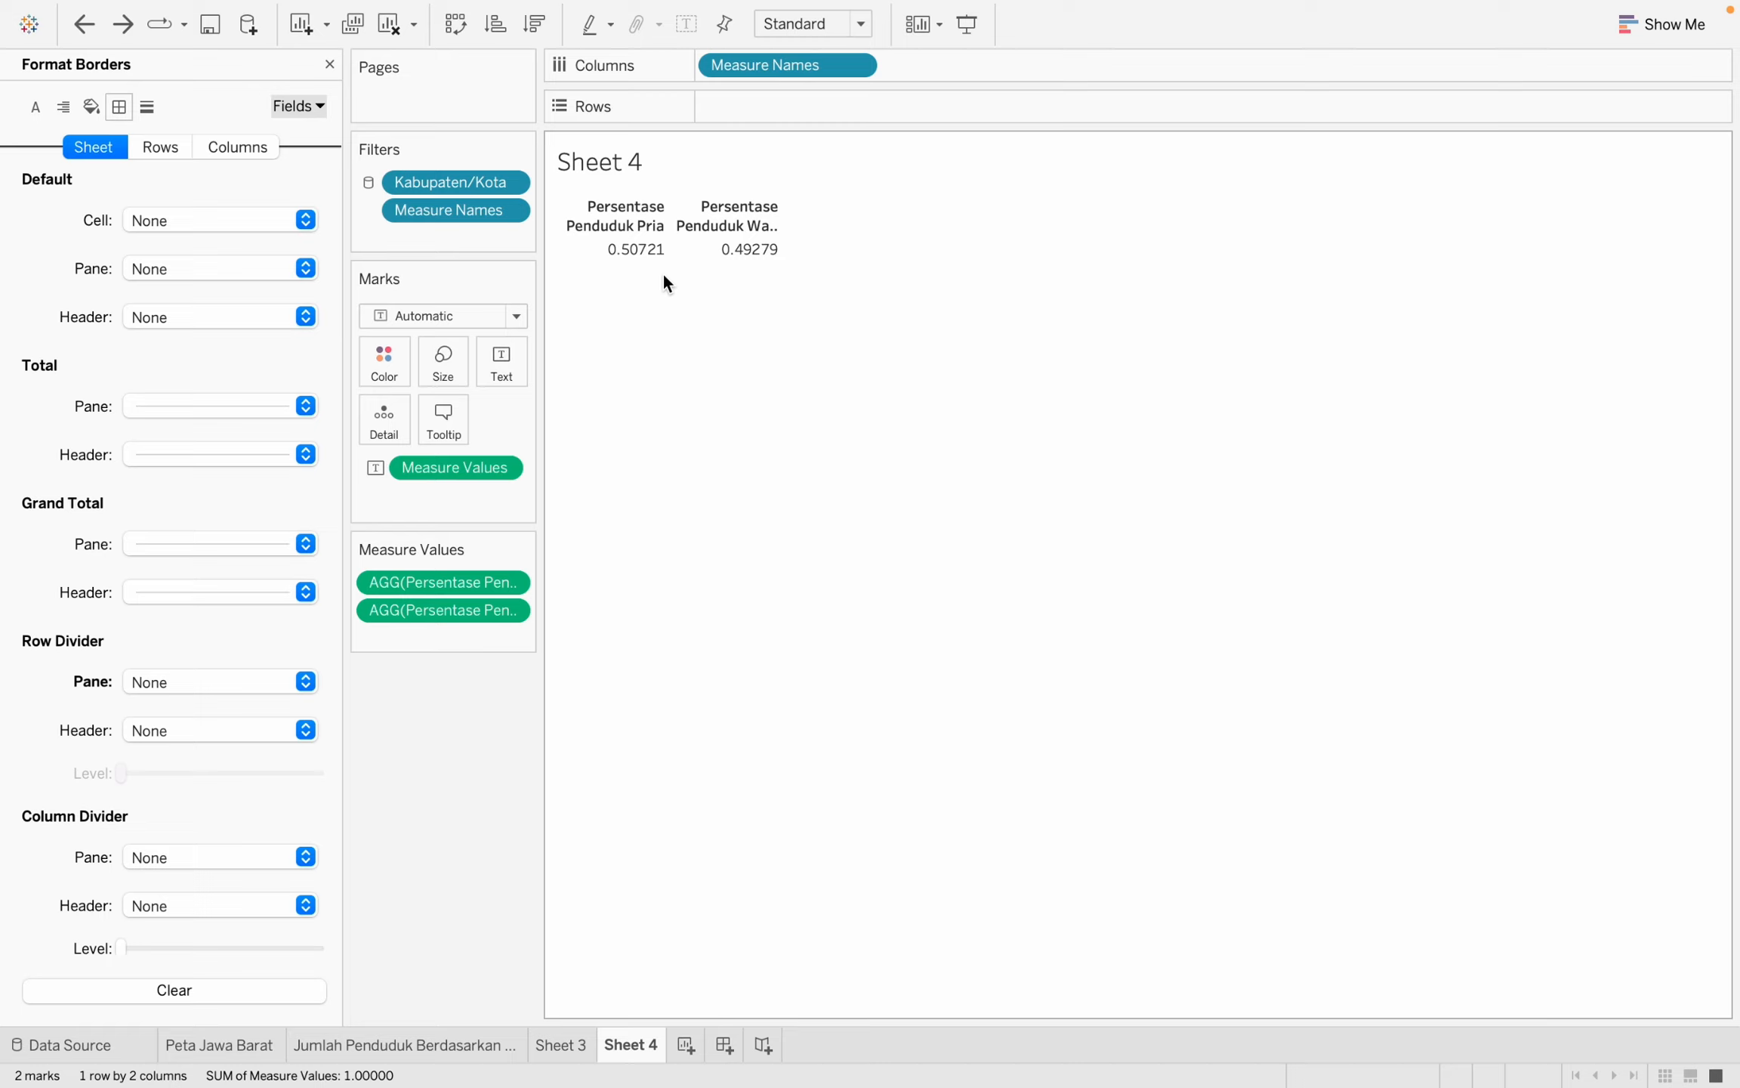
Format the Persentase Penduduk Wanita values as percentages with two decimal places.
mouse_move(633, 260)
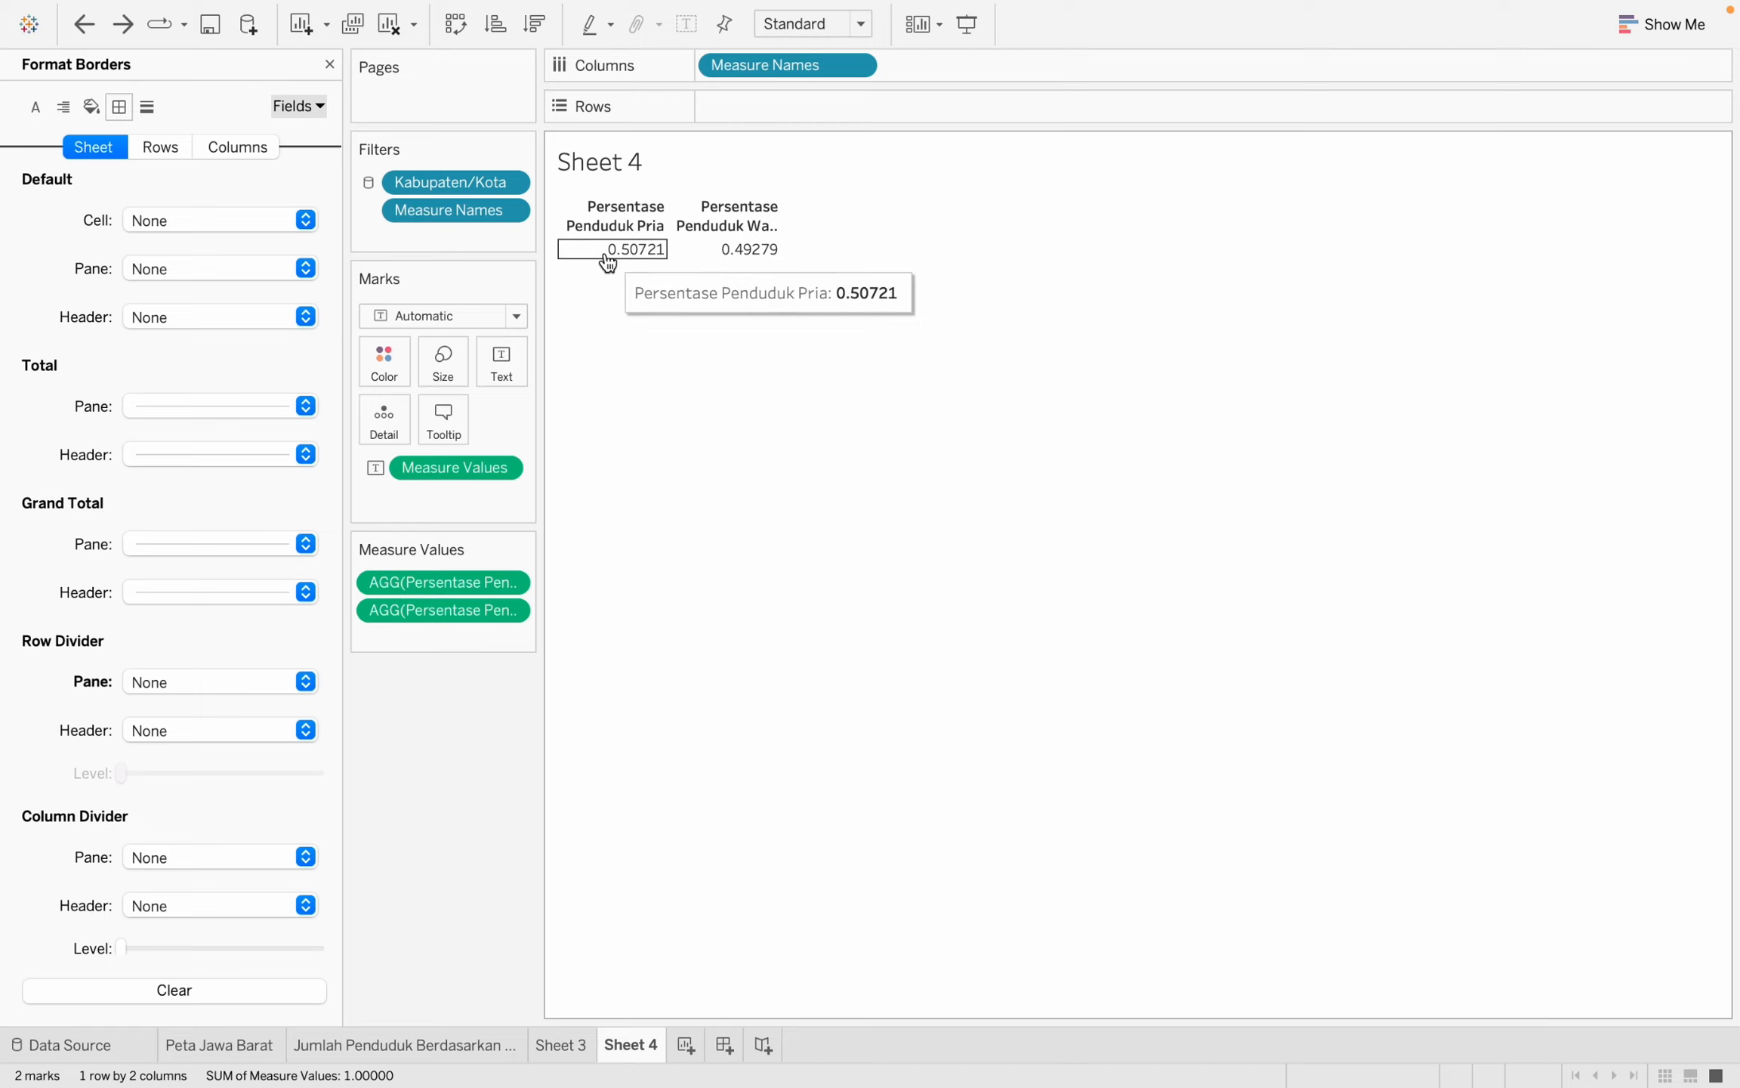
right_click(607, 258)
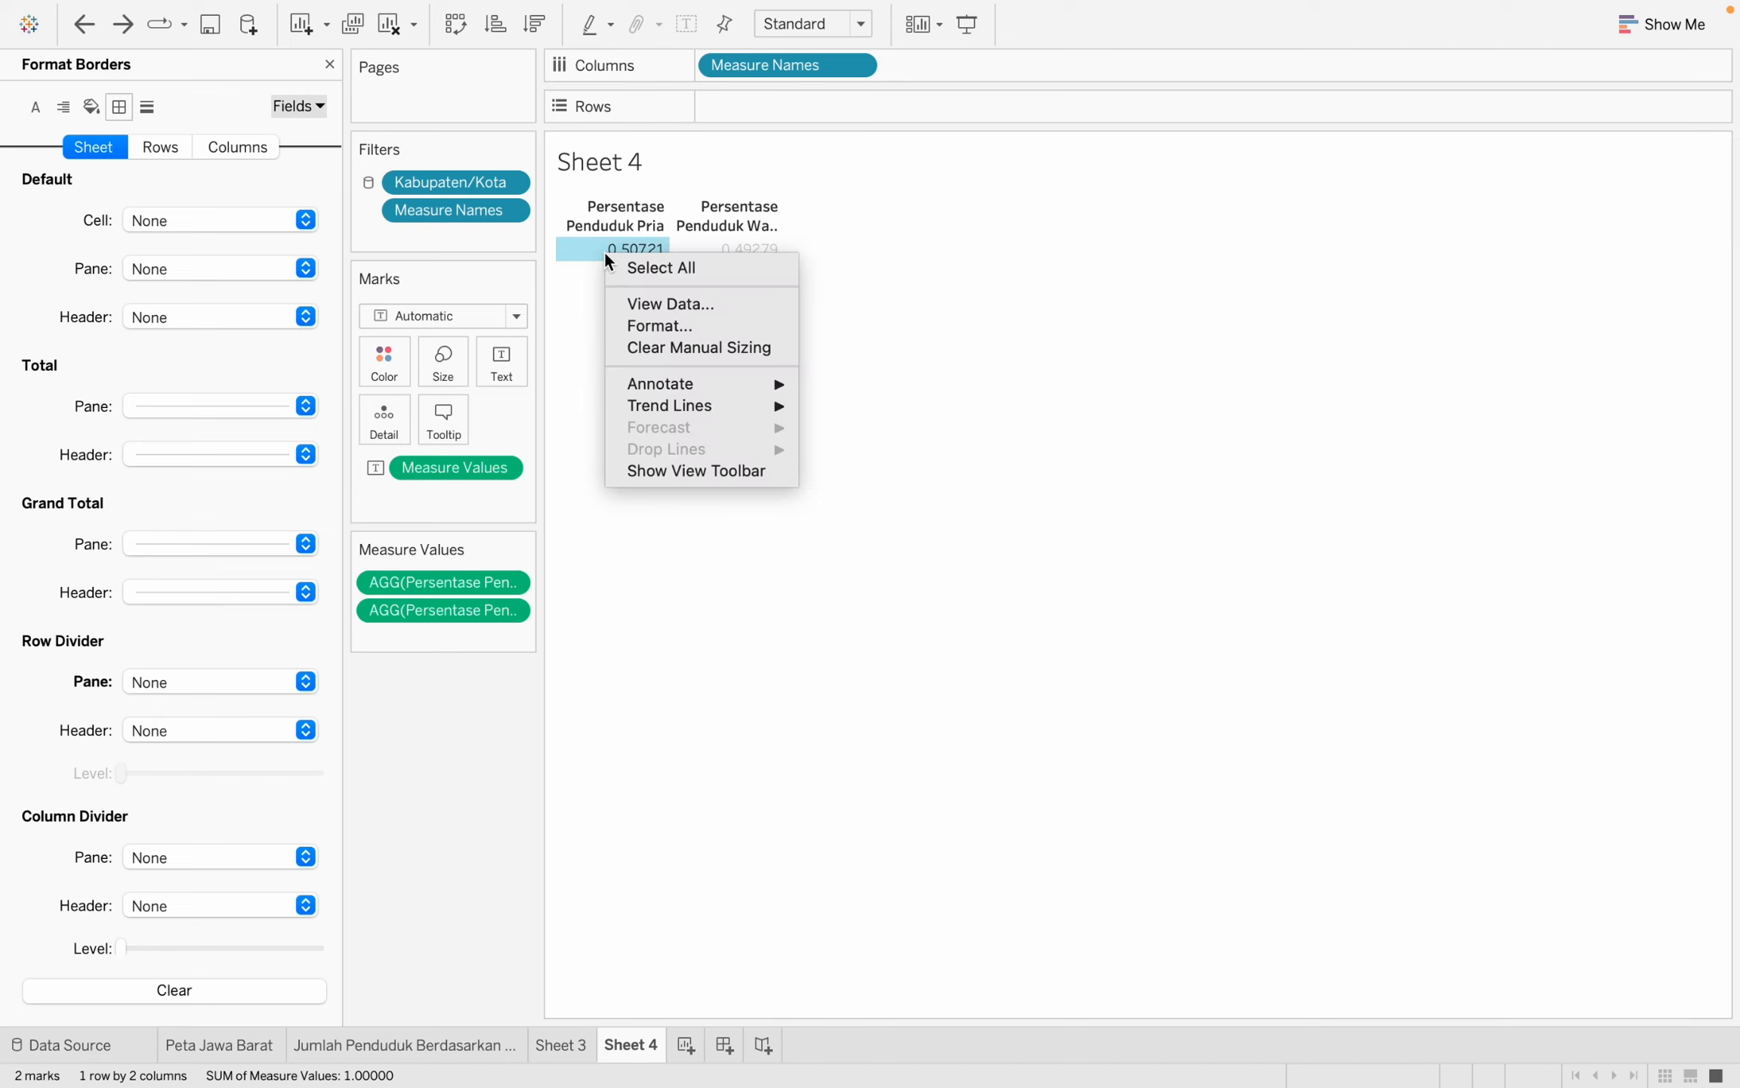
click(646, 325)
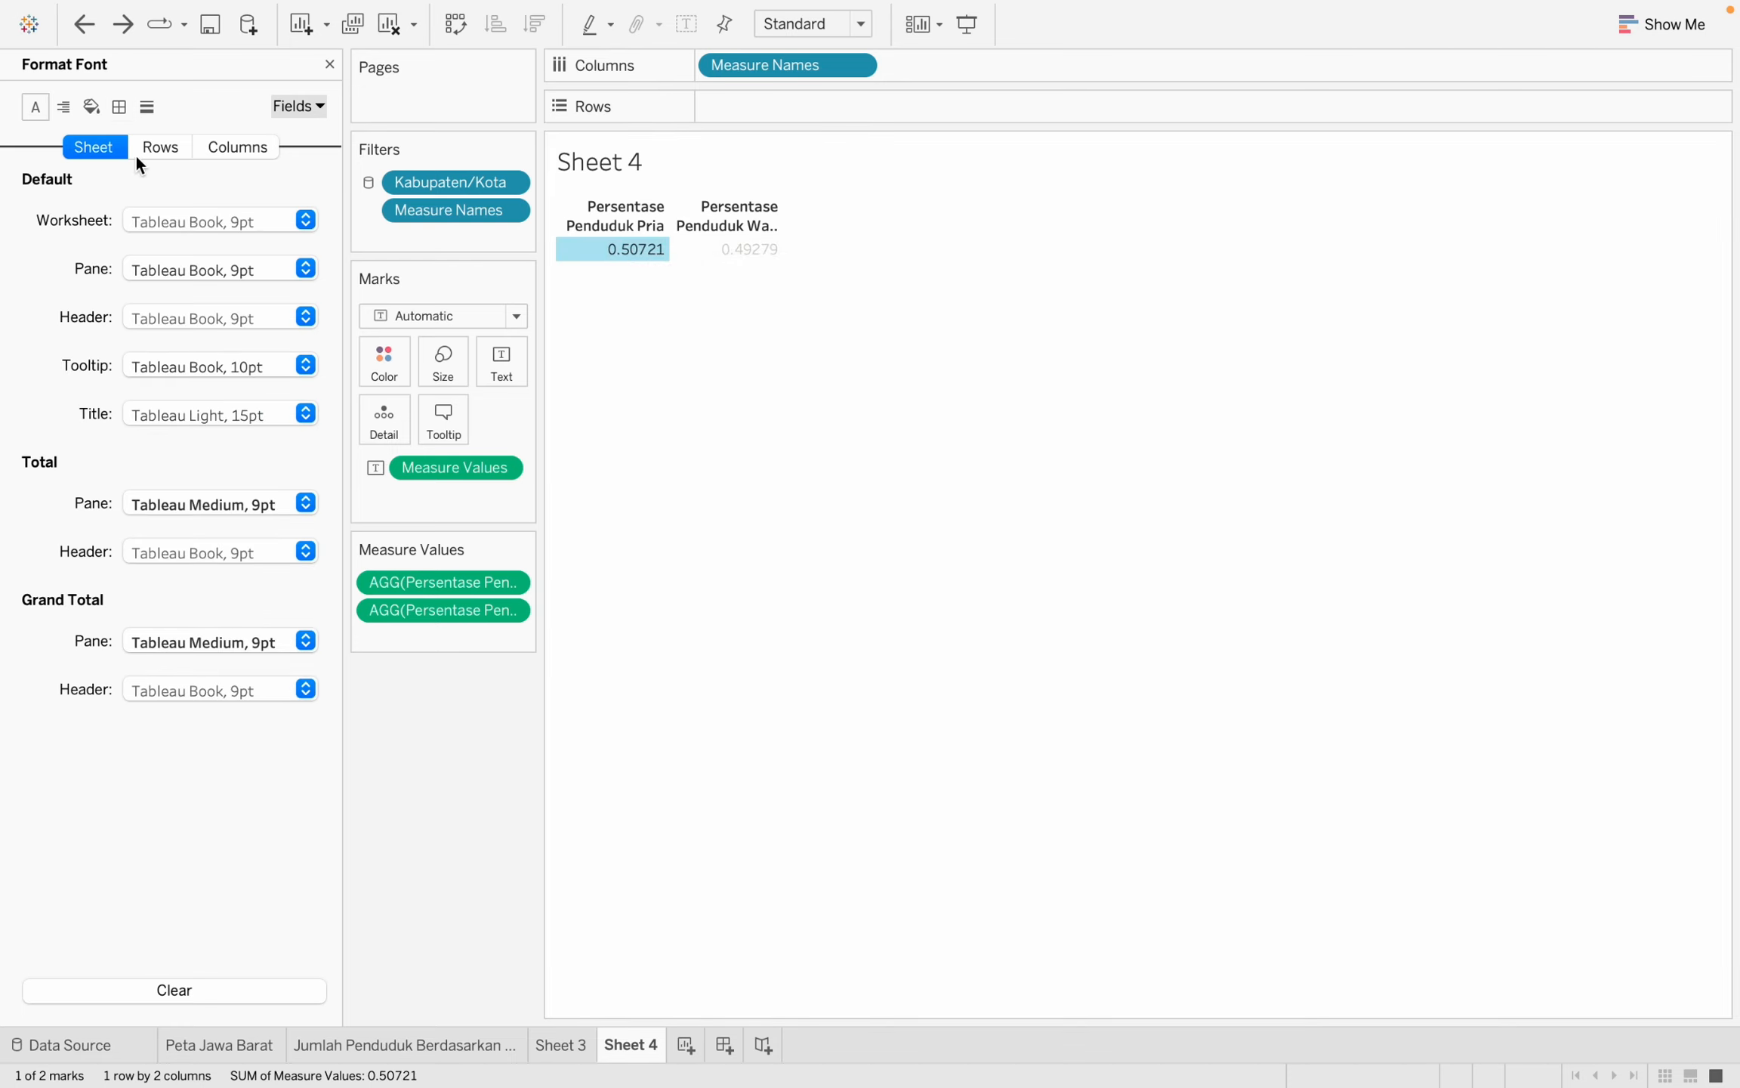
click(295, 107)
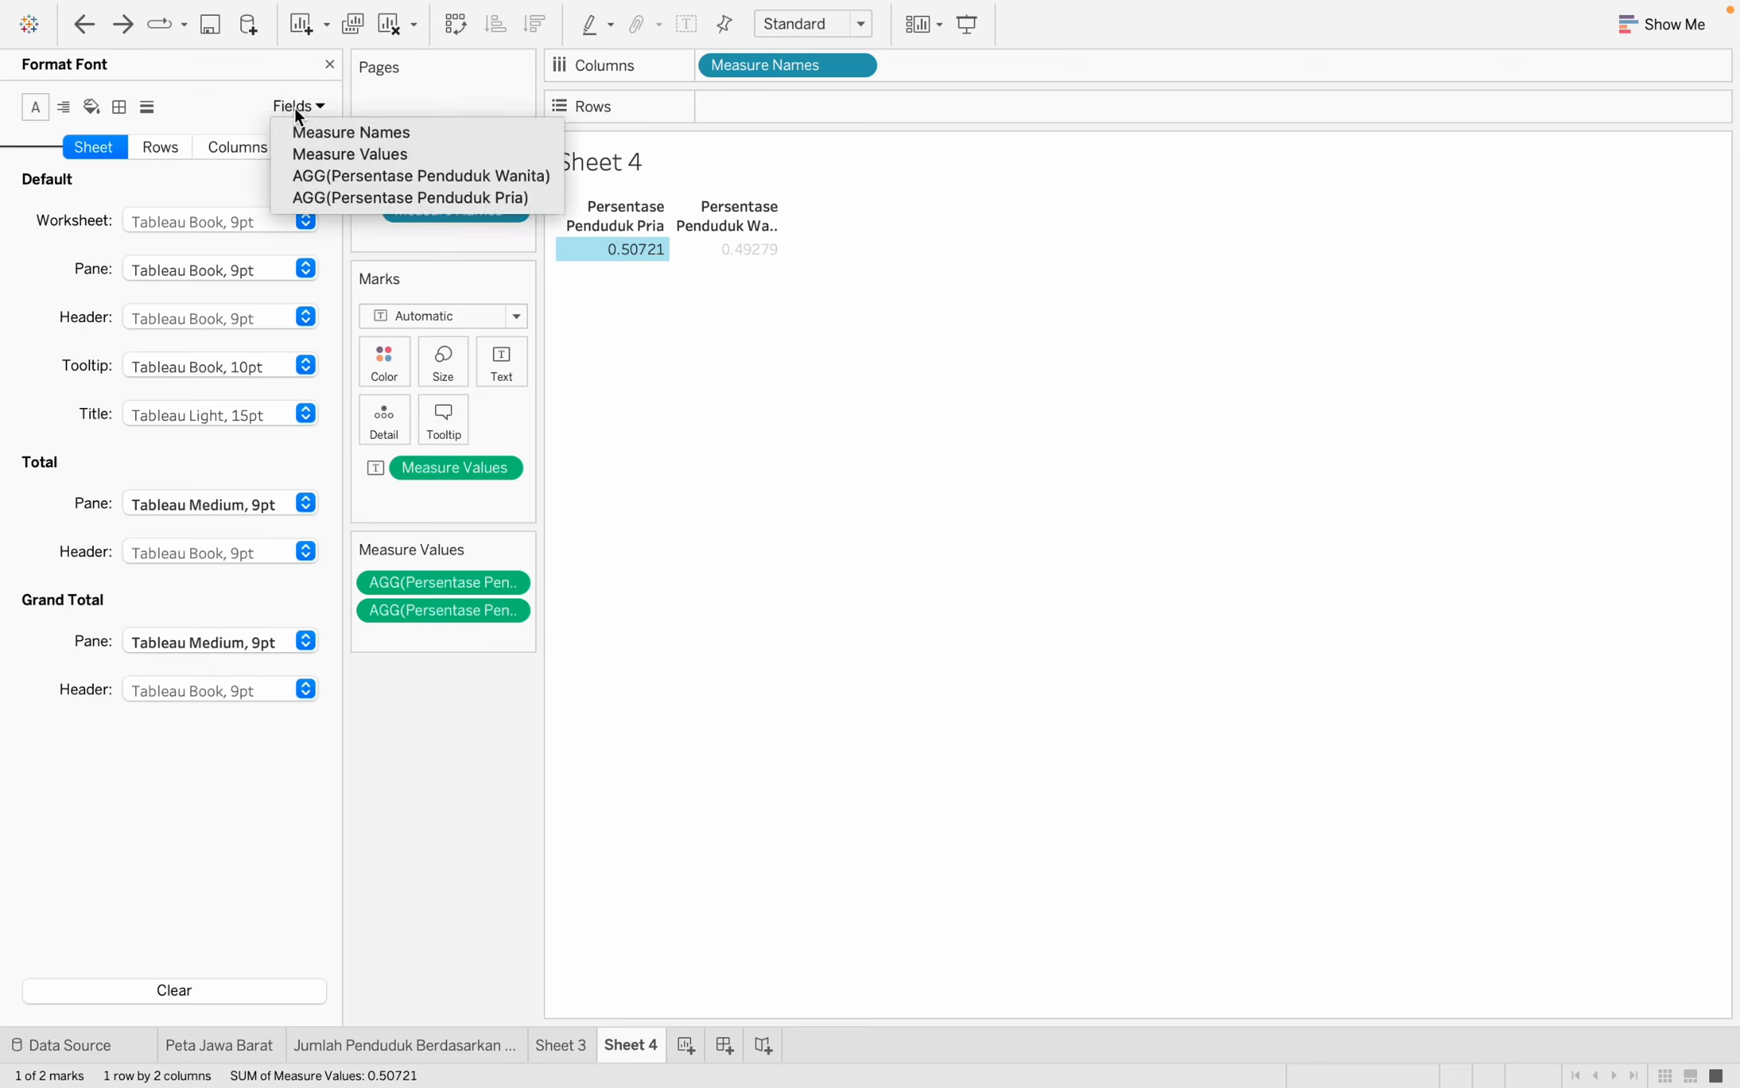
click(317, 178)
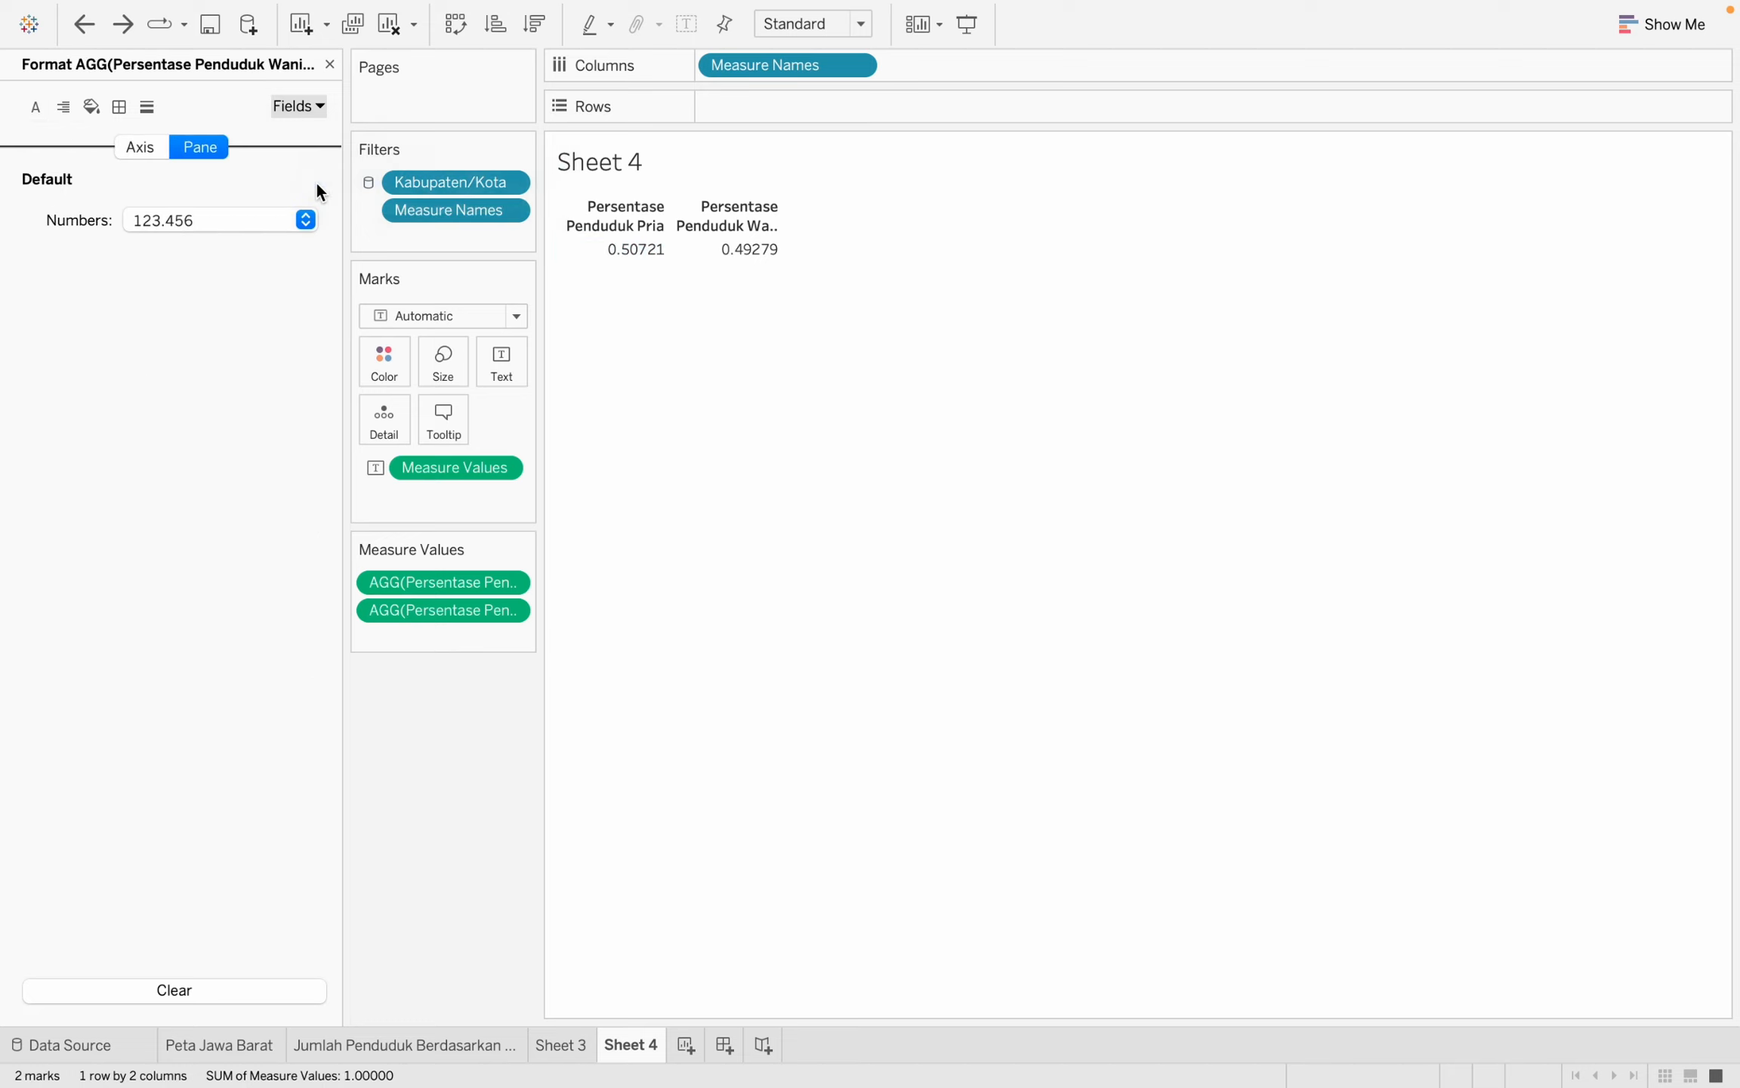
click(180, 221)
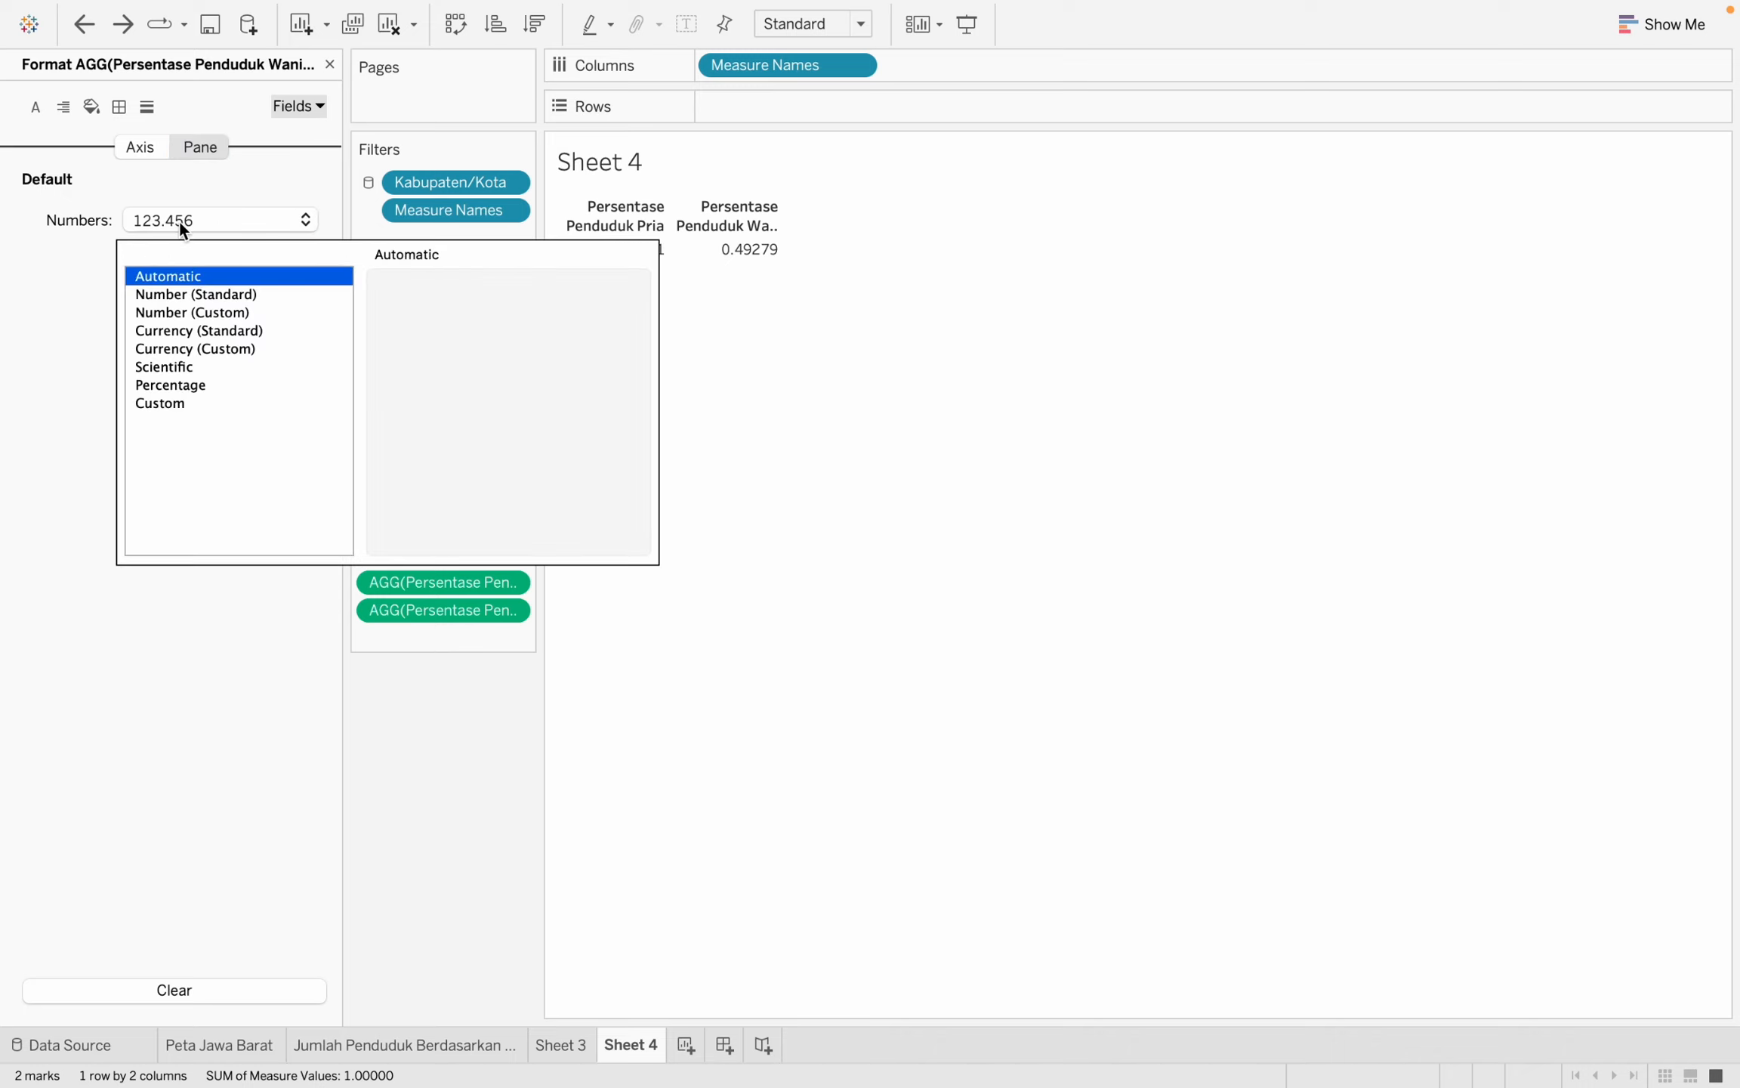
click(181, 383)
click(755, 314)
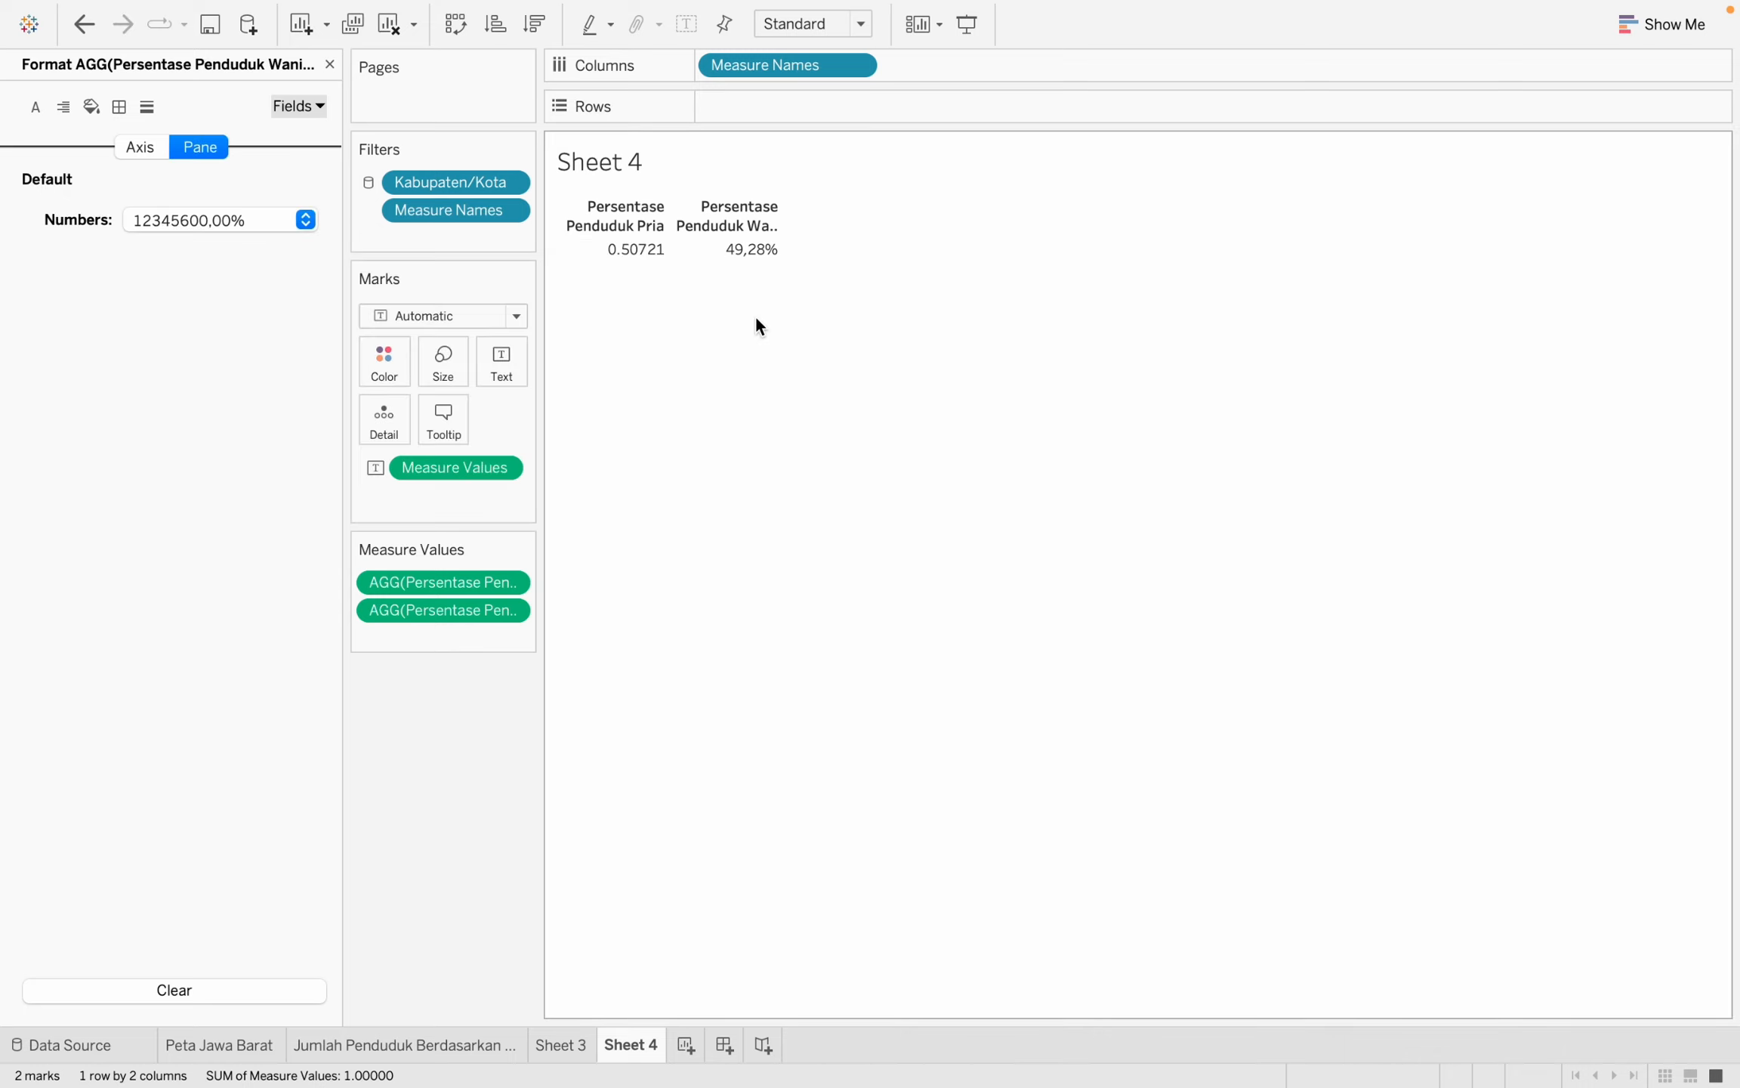
Format the Persentase Penduduk Pria values as percentages with two decimal places.
right_click(637, 251)
click(668, 317)
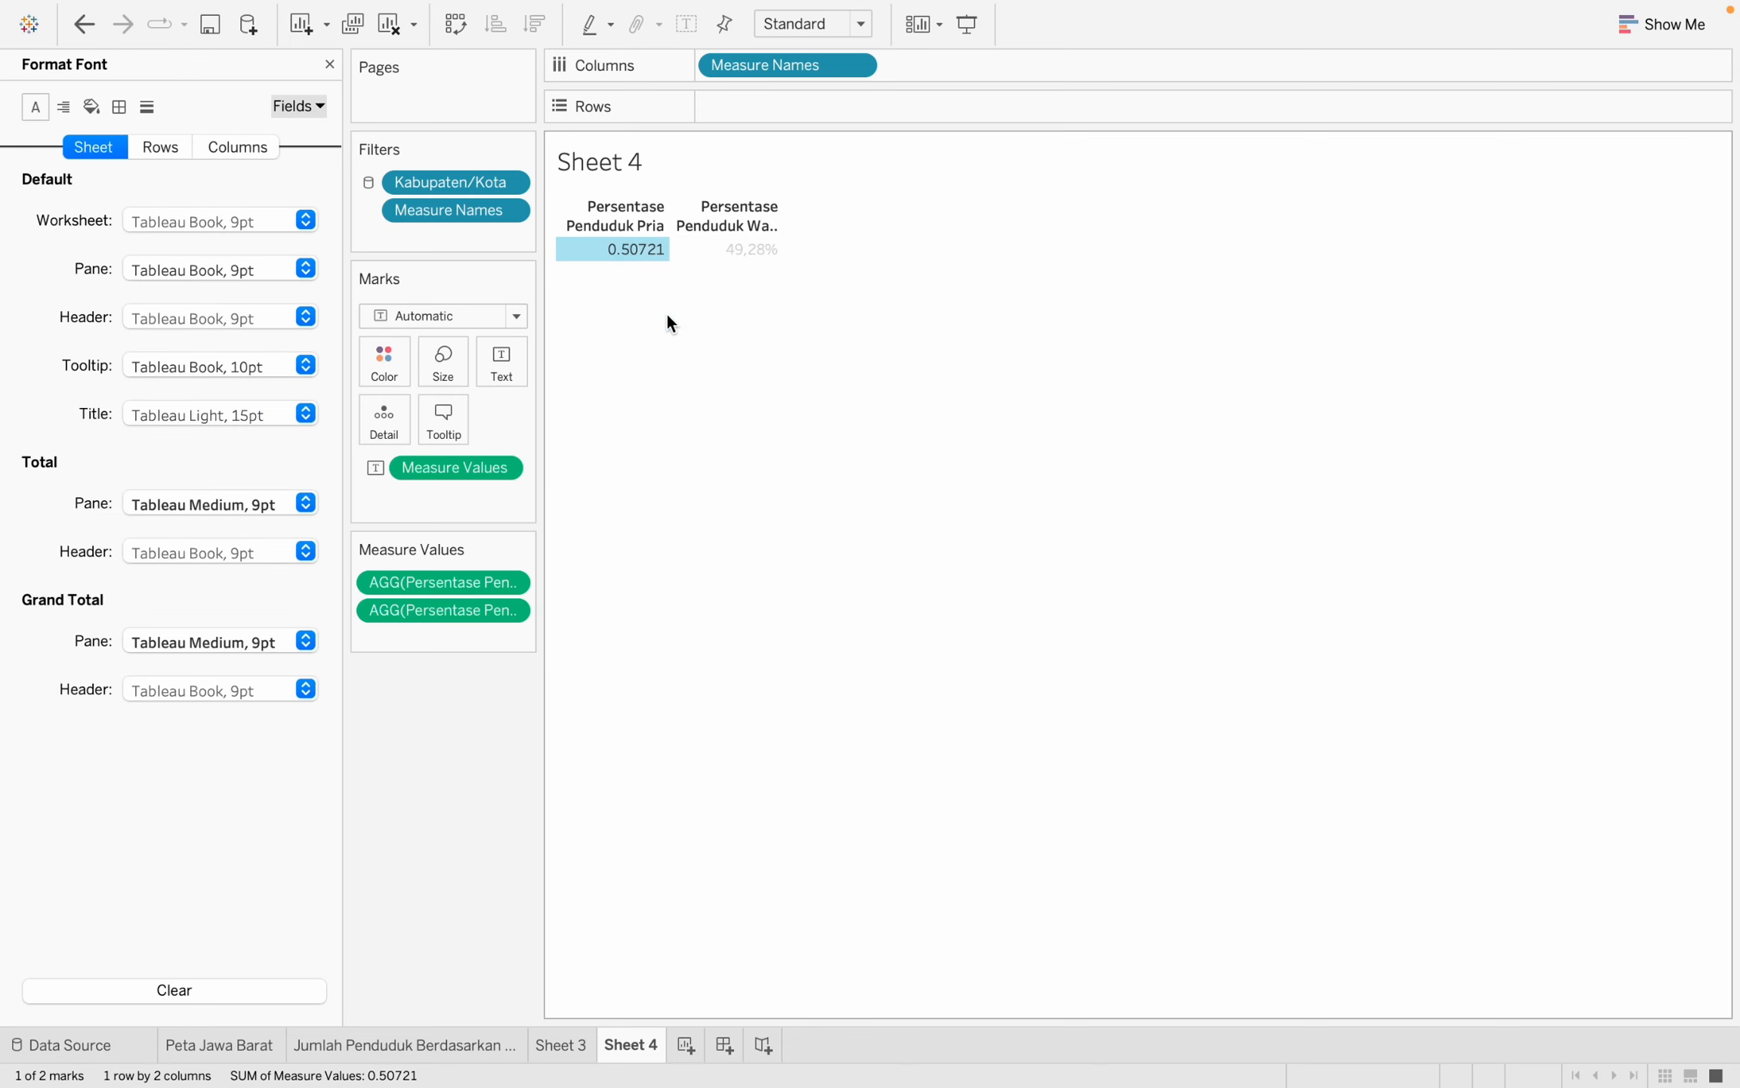
click(293, 106)
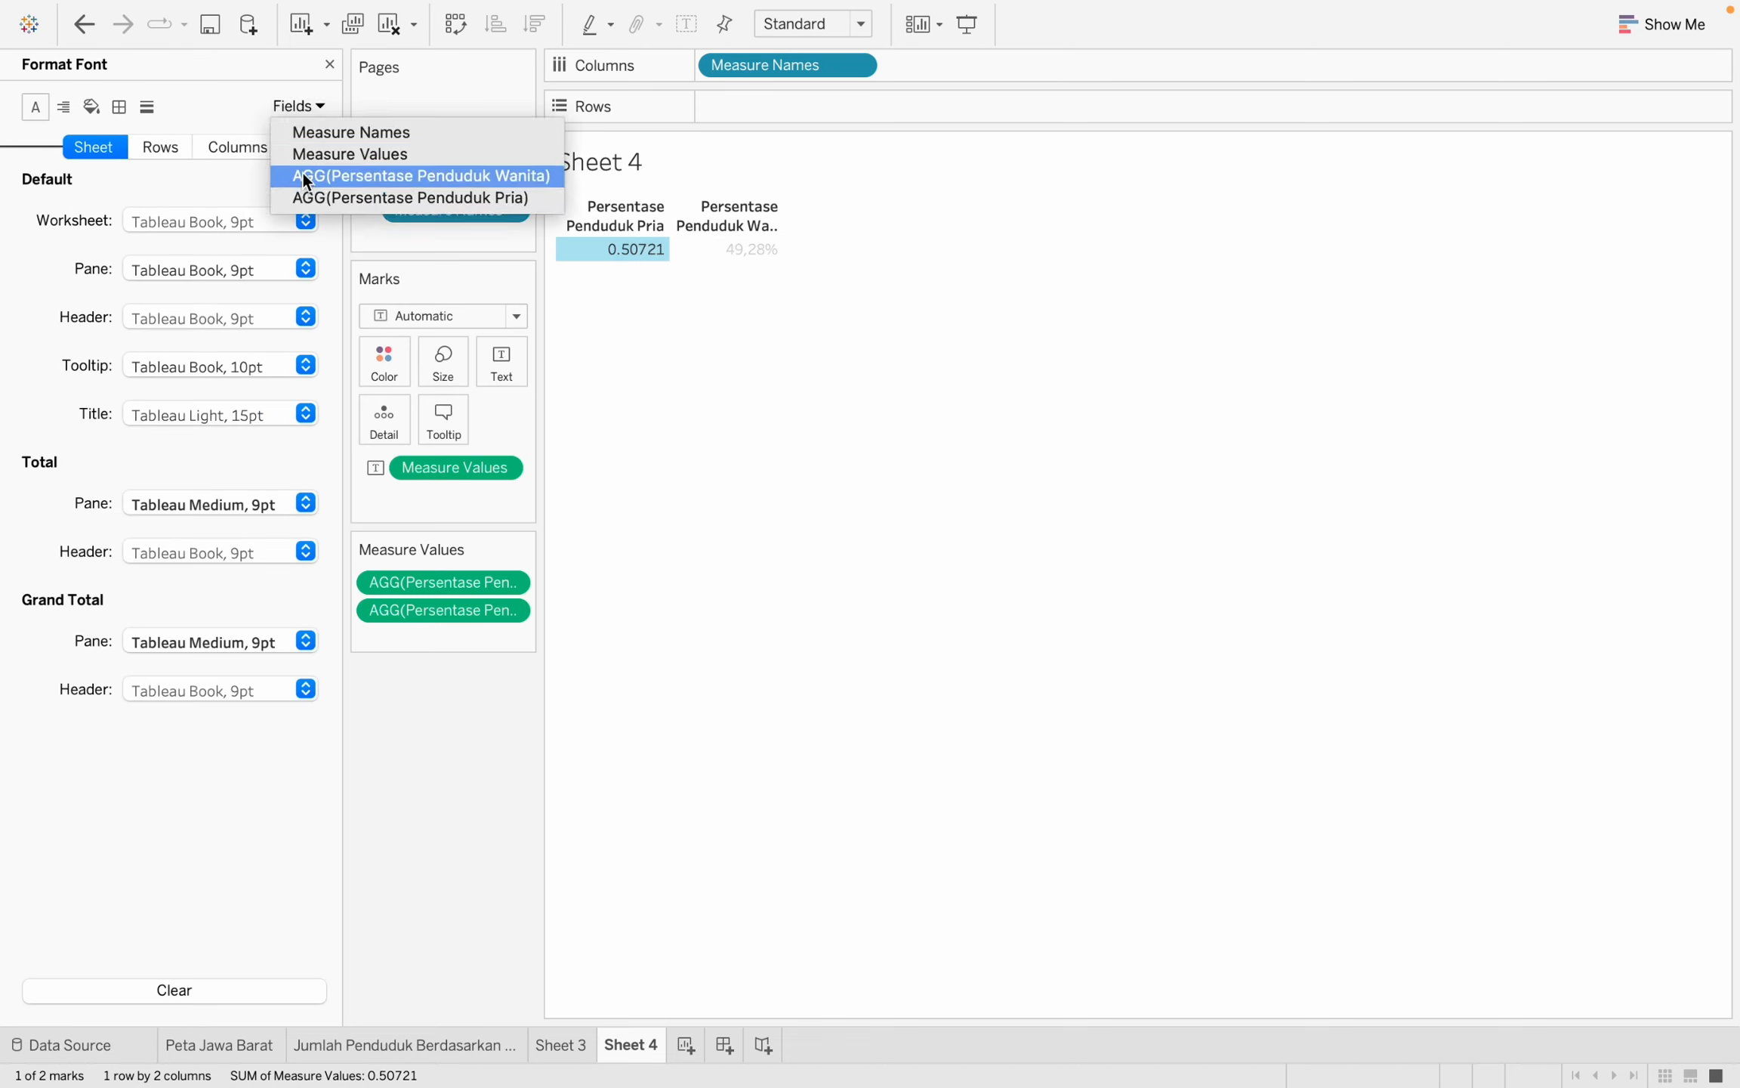
click(300, 194)
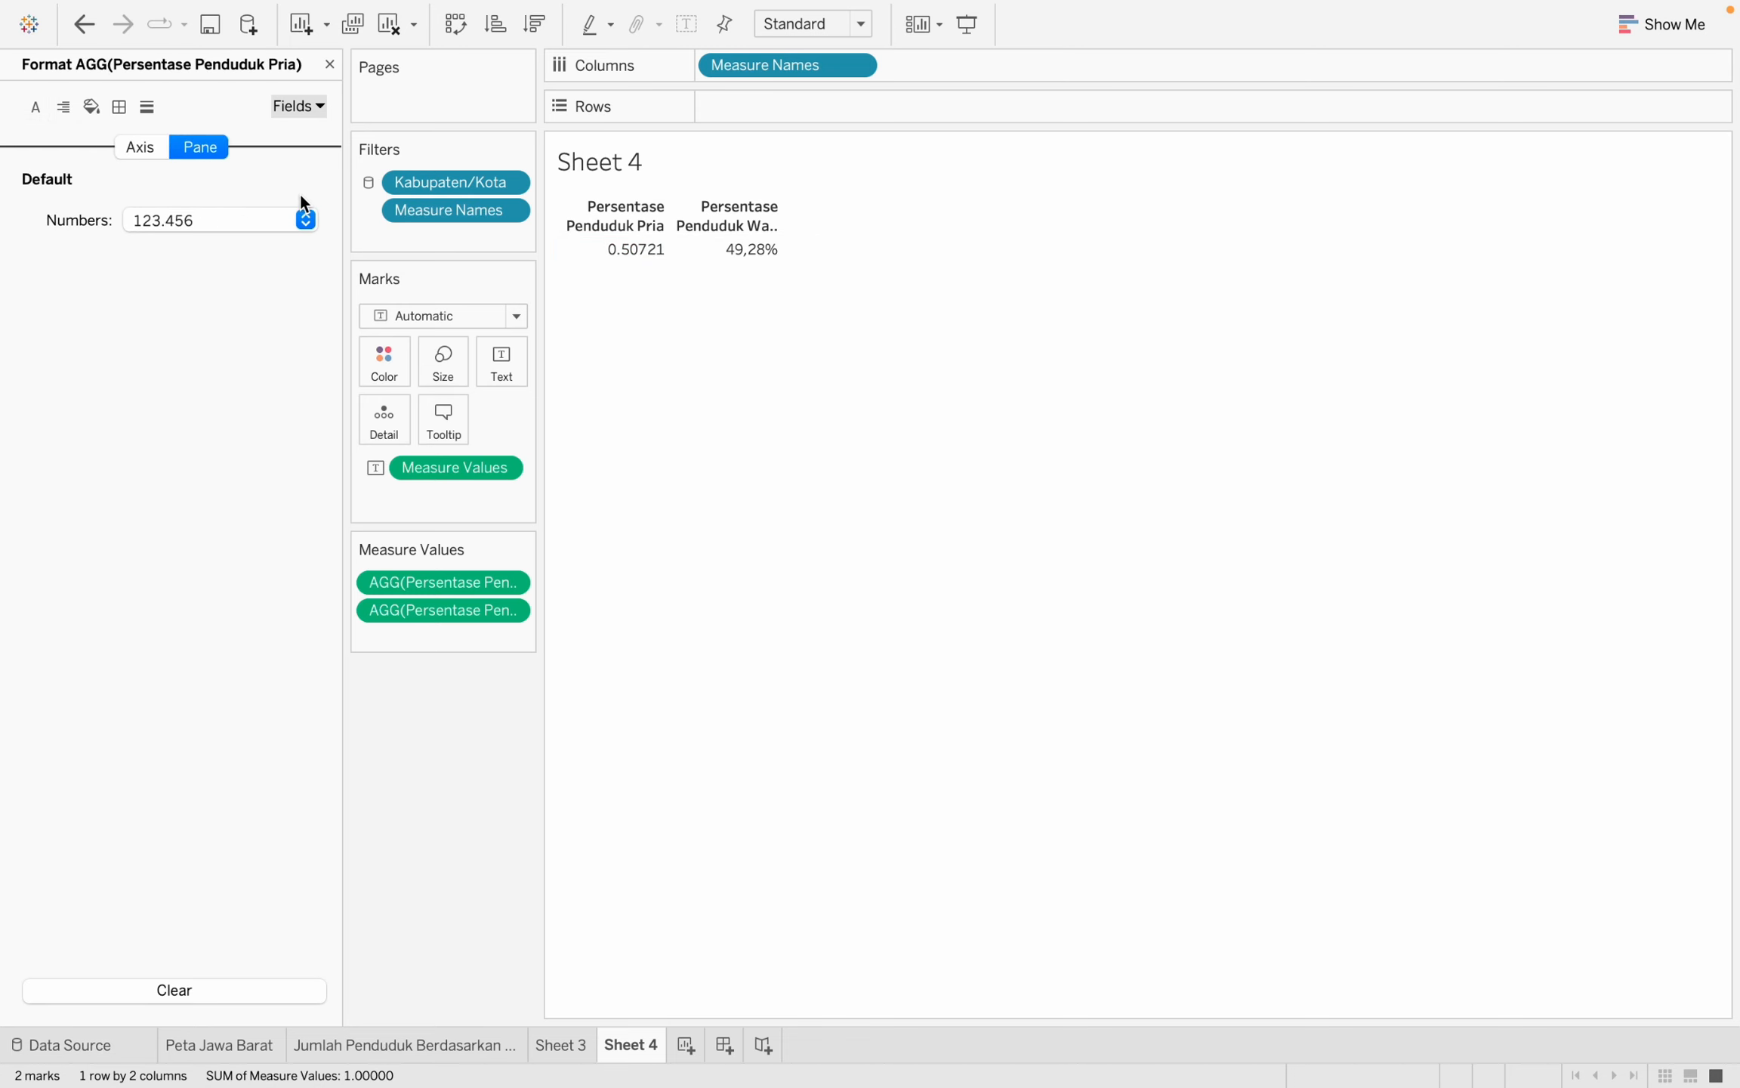
click(250, 215)
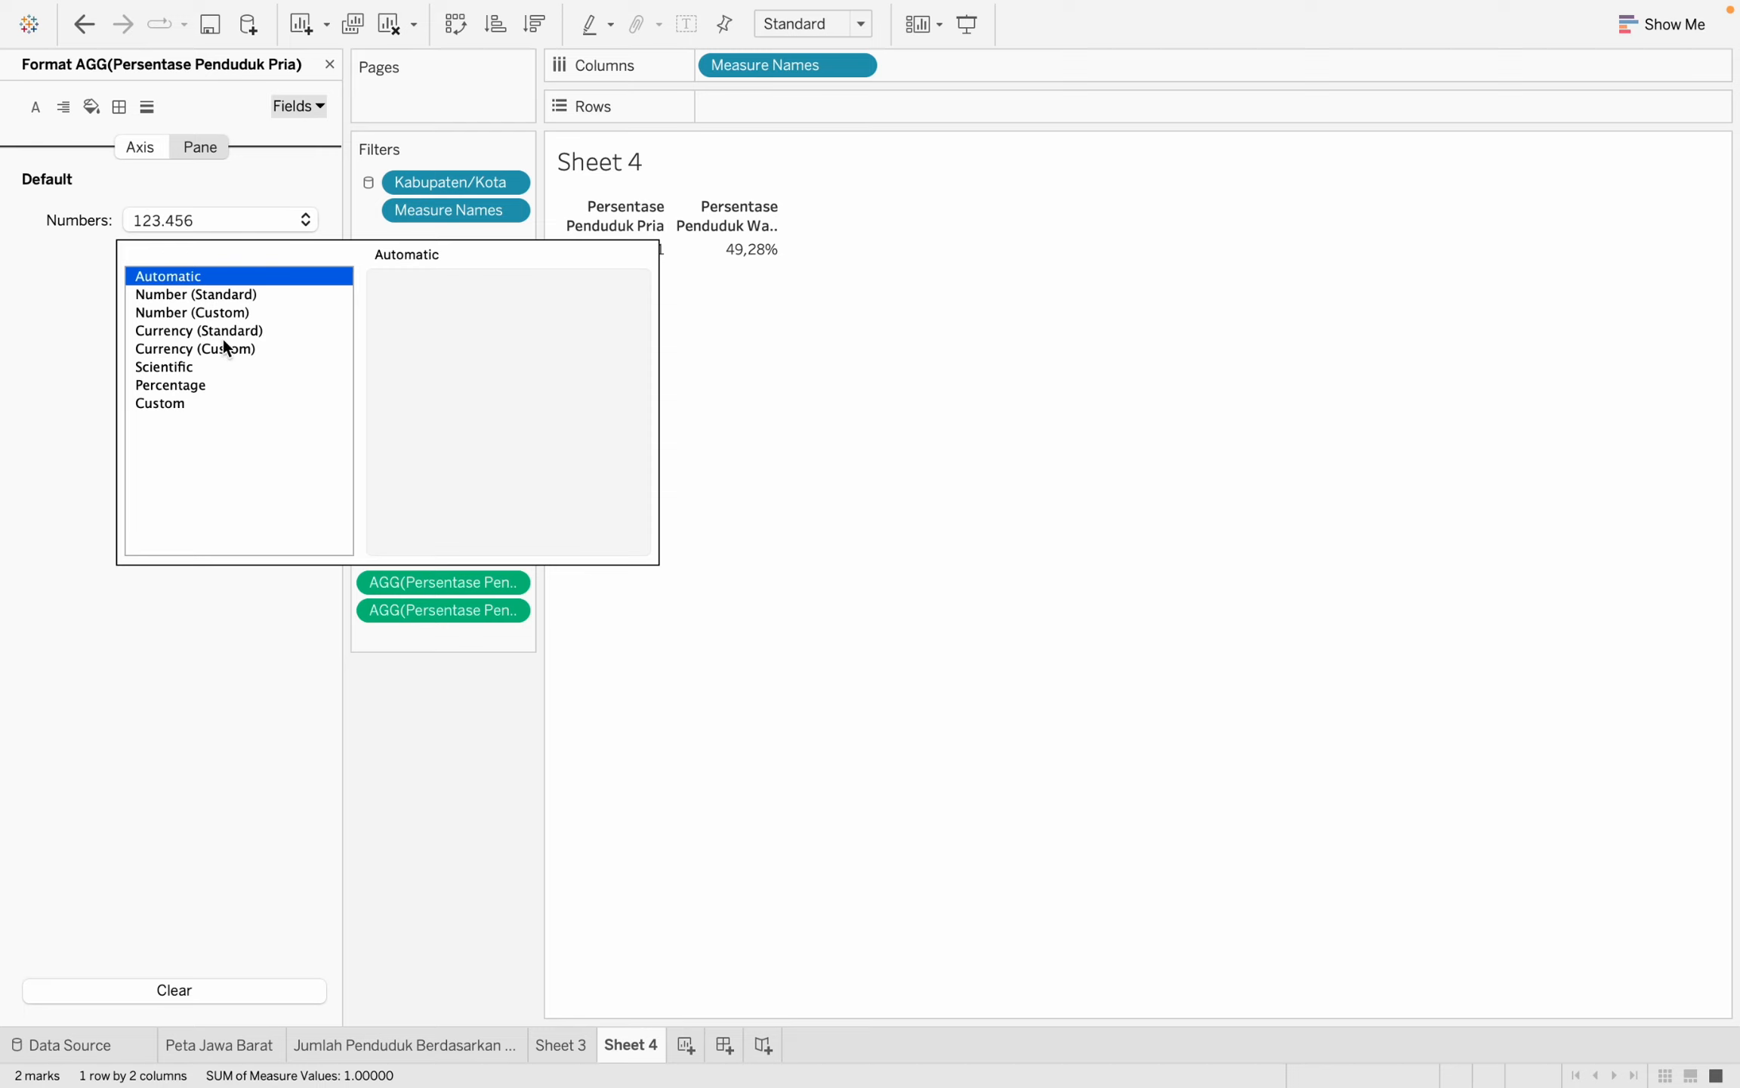
click(187, 383)
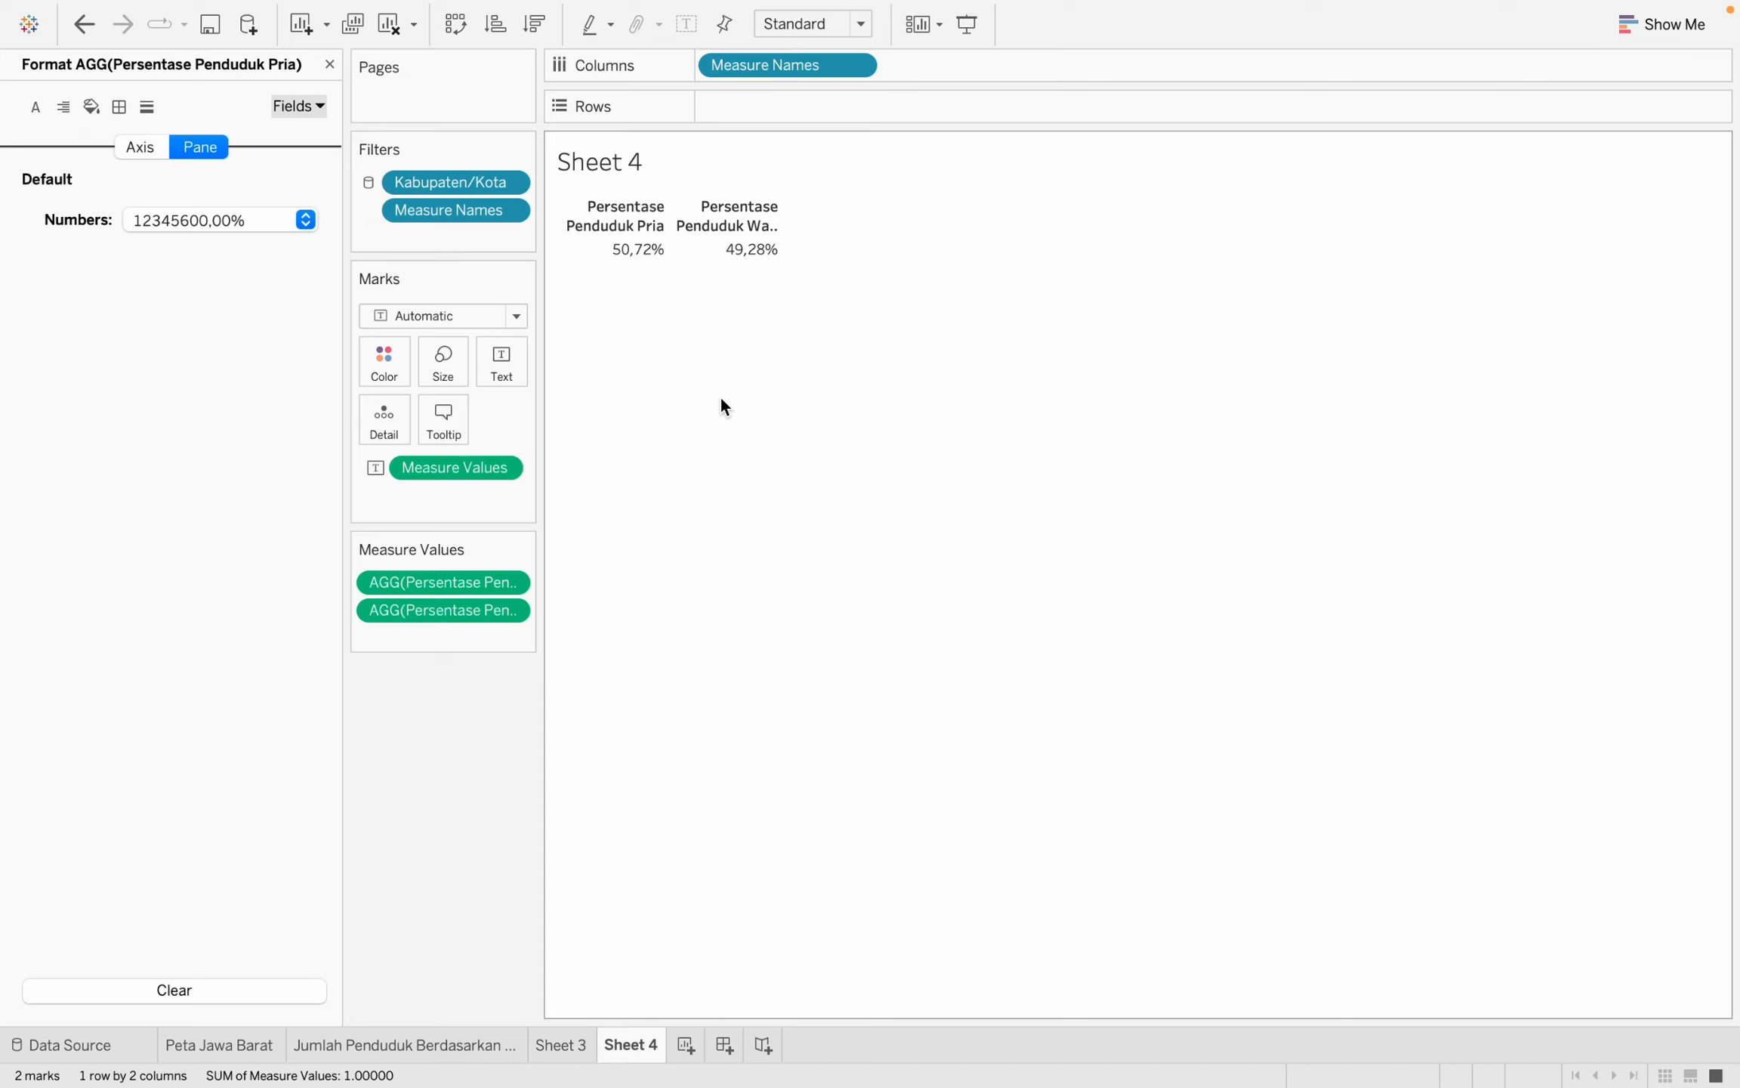
Set the font size of the Measure Values text label to 16.
click(518, 354)
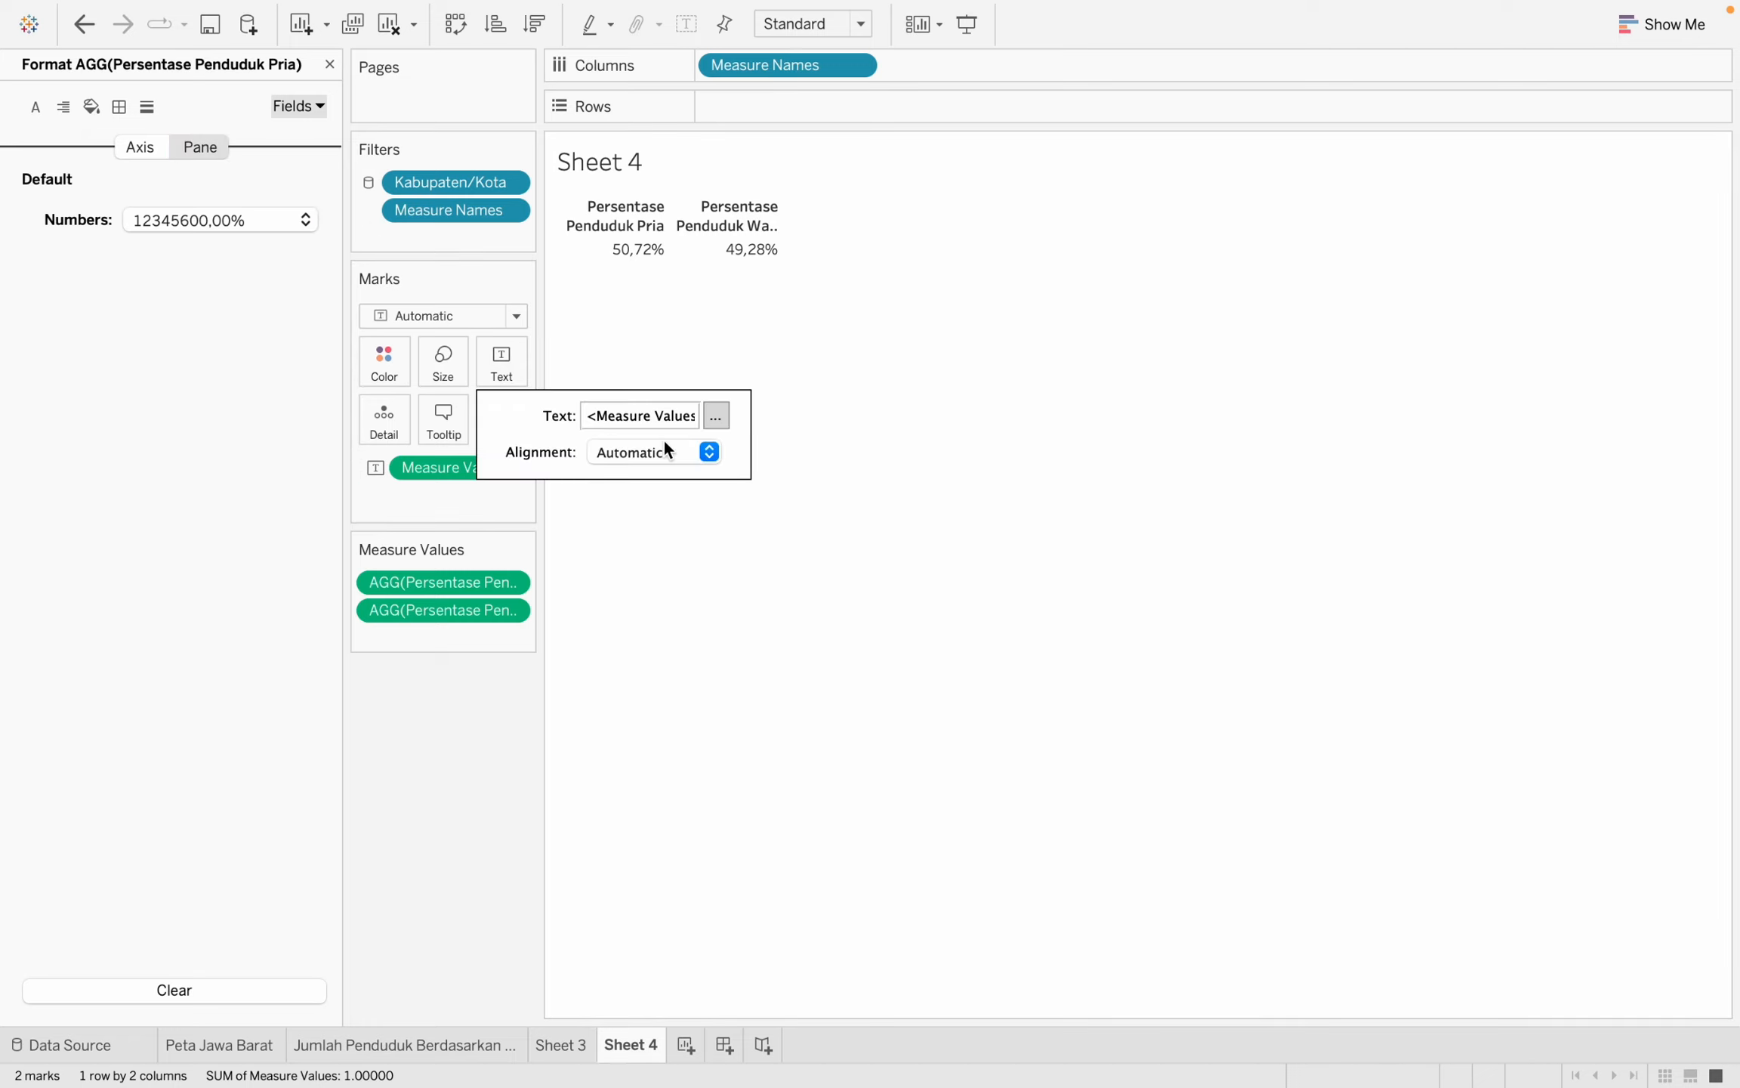
click(716, 415)
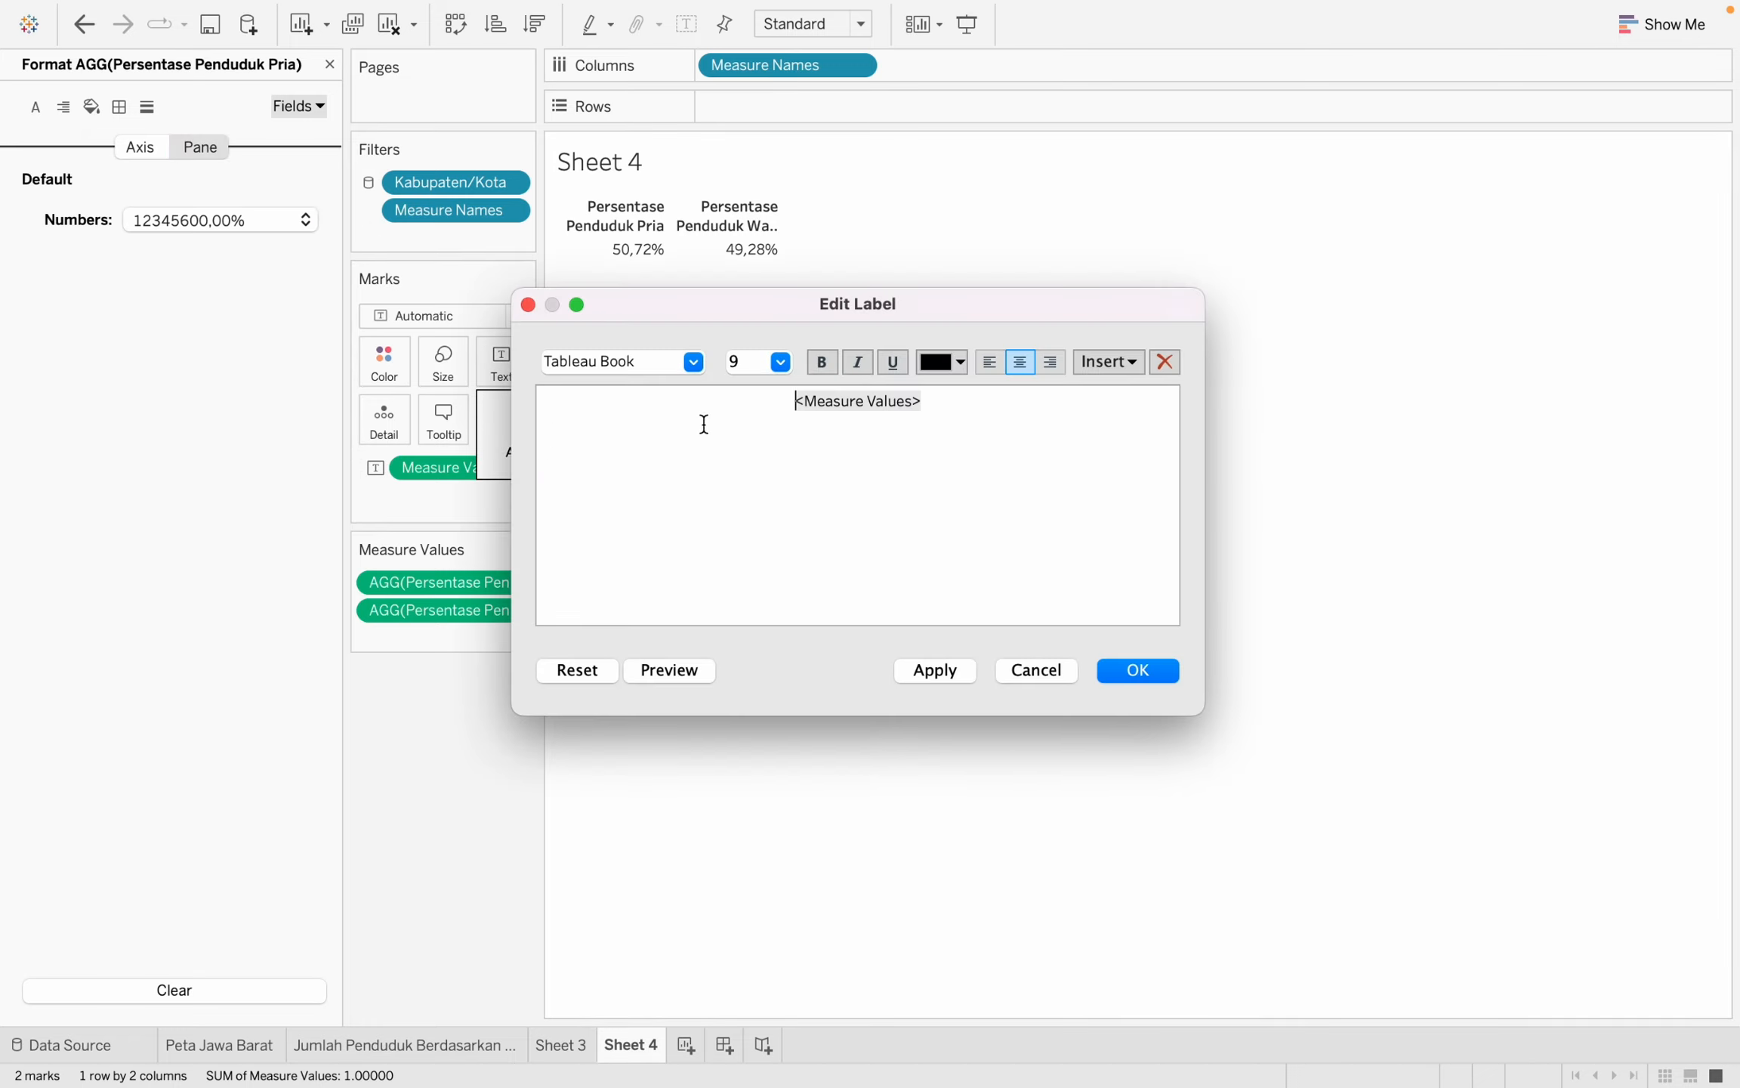
click(782, 363)
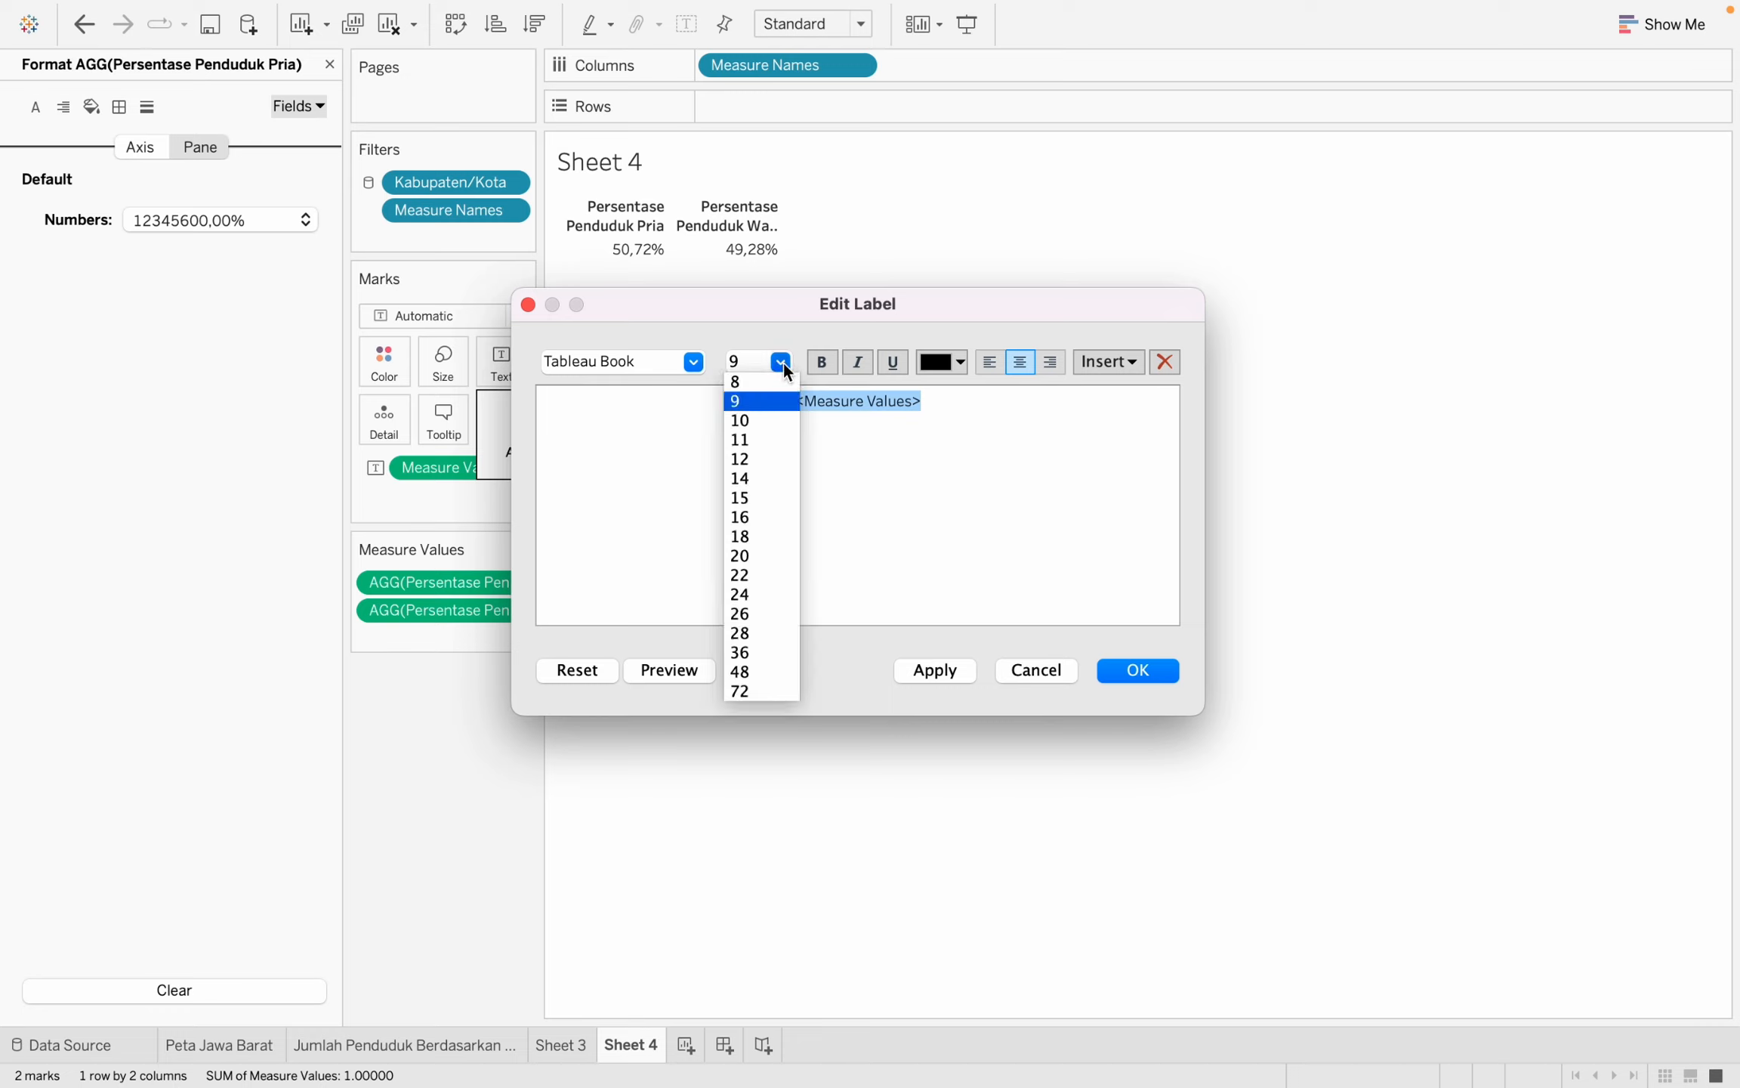
click(771, 515)
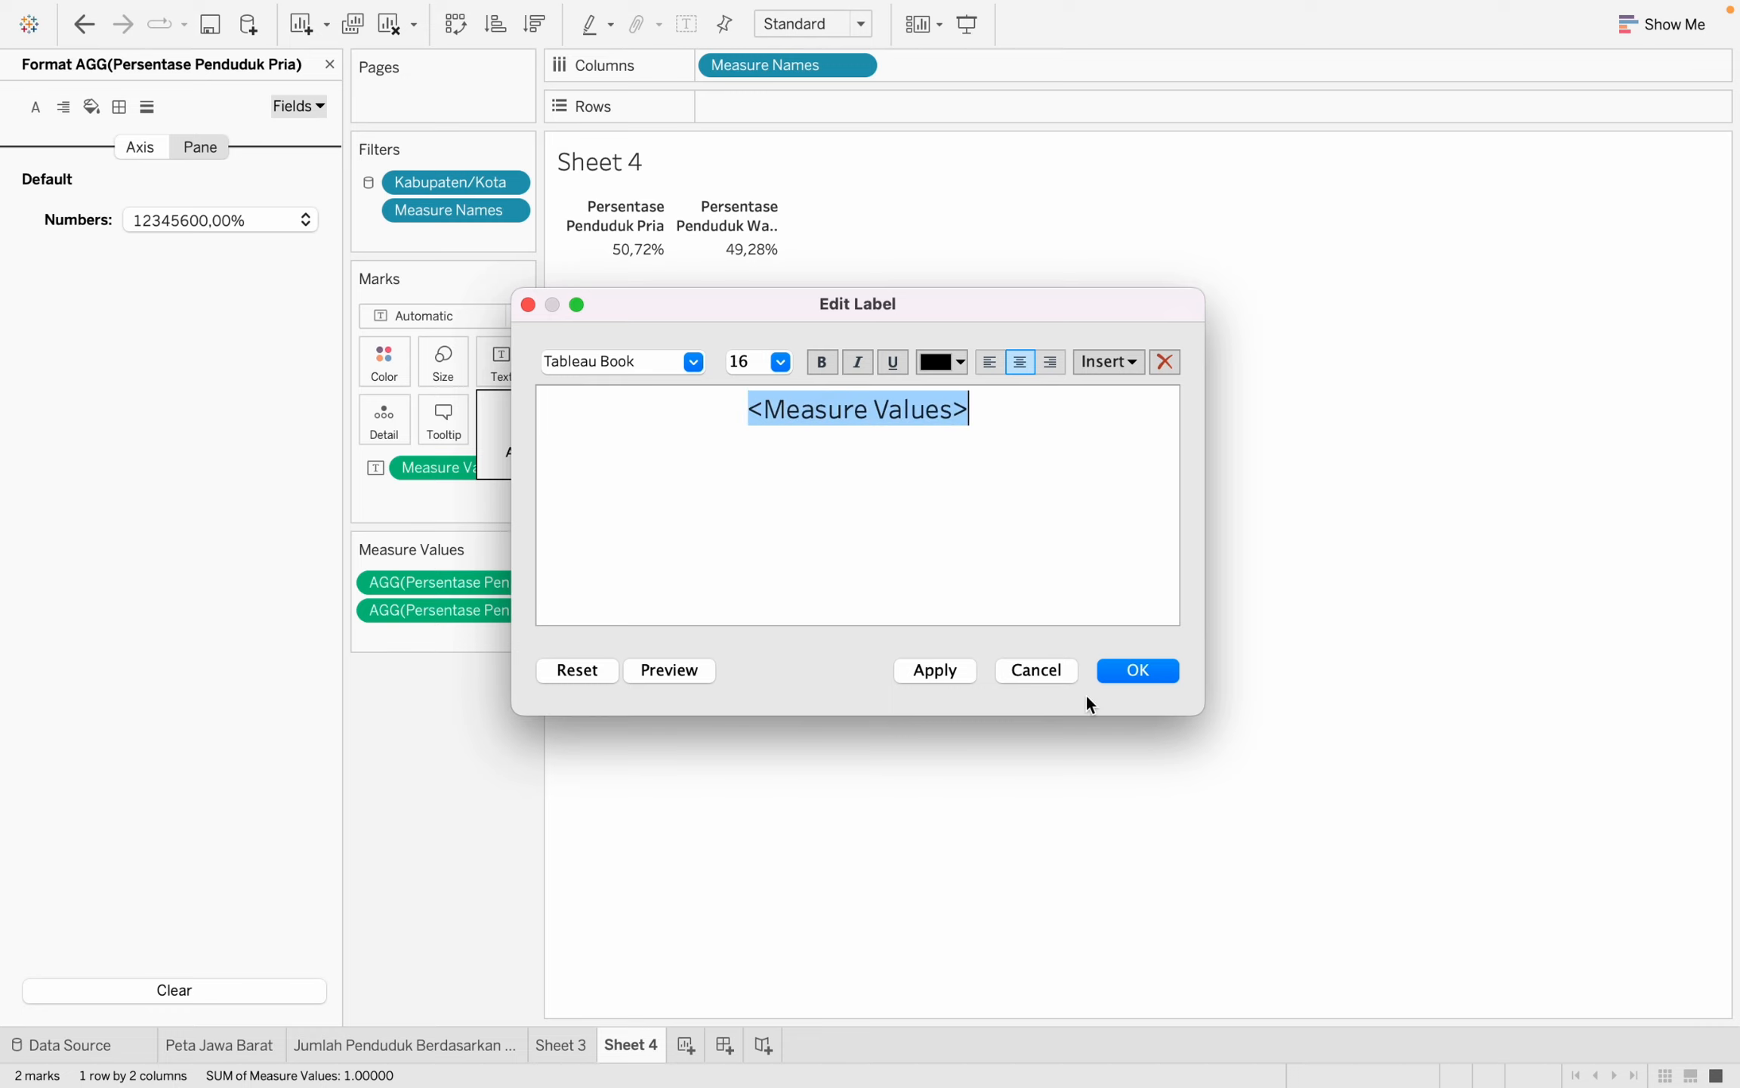
click(1118, 665)
click(935, 446)
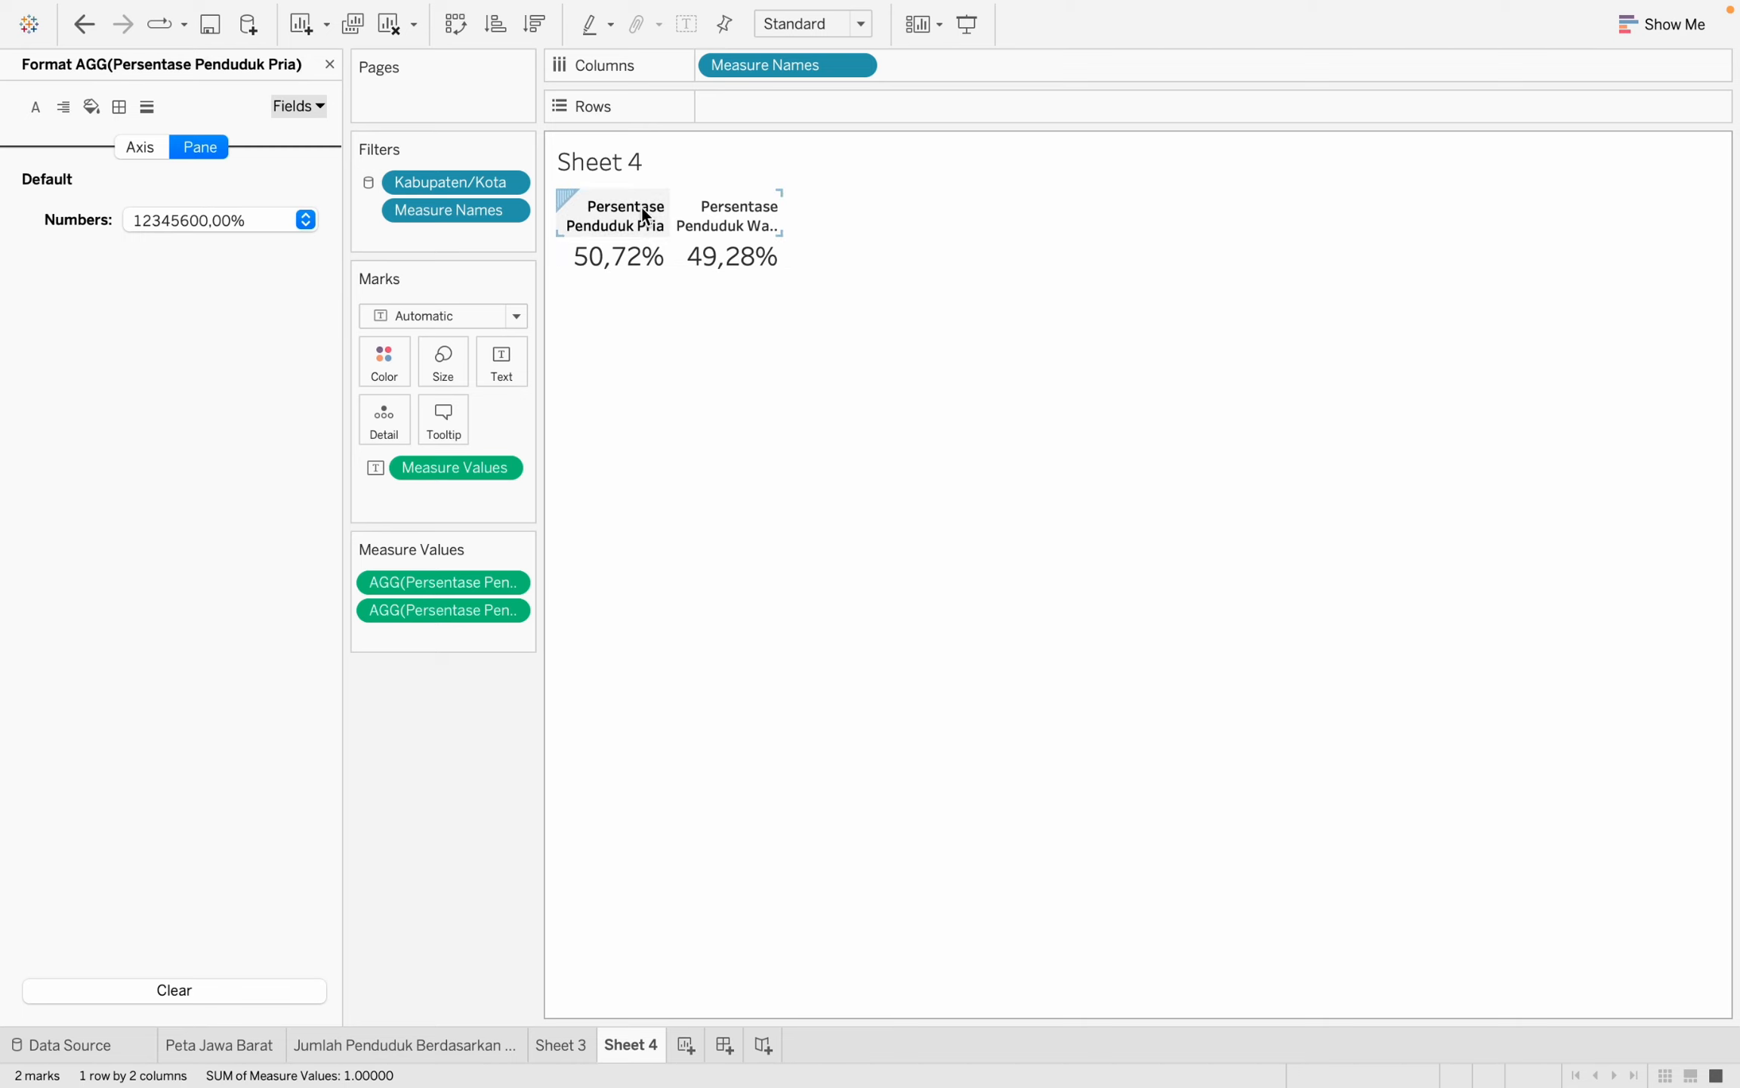
Set the Totals font size in the Measure Names header formatting to 13.
click(644, 216)
right_click(643, 216)
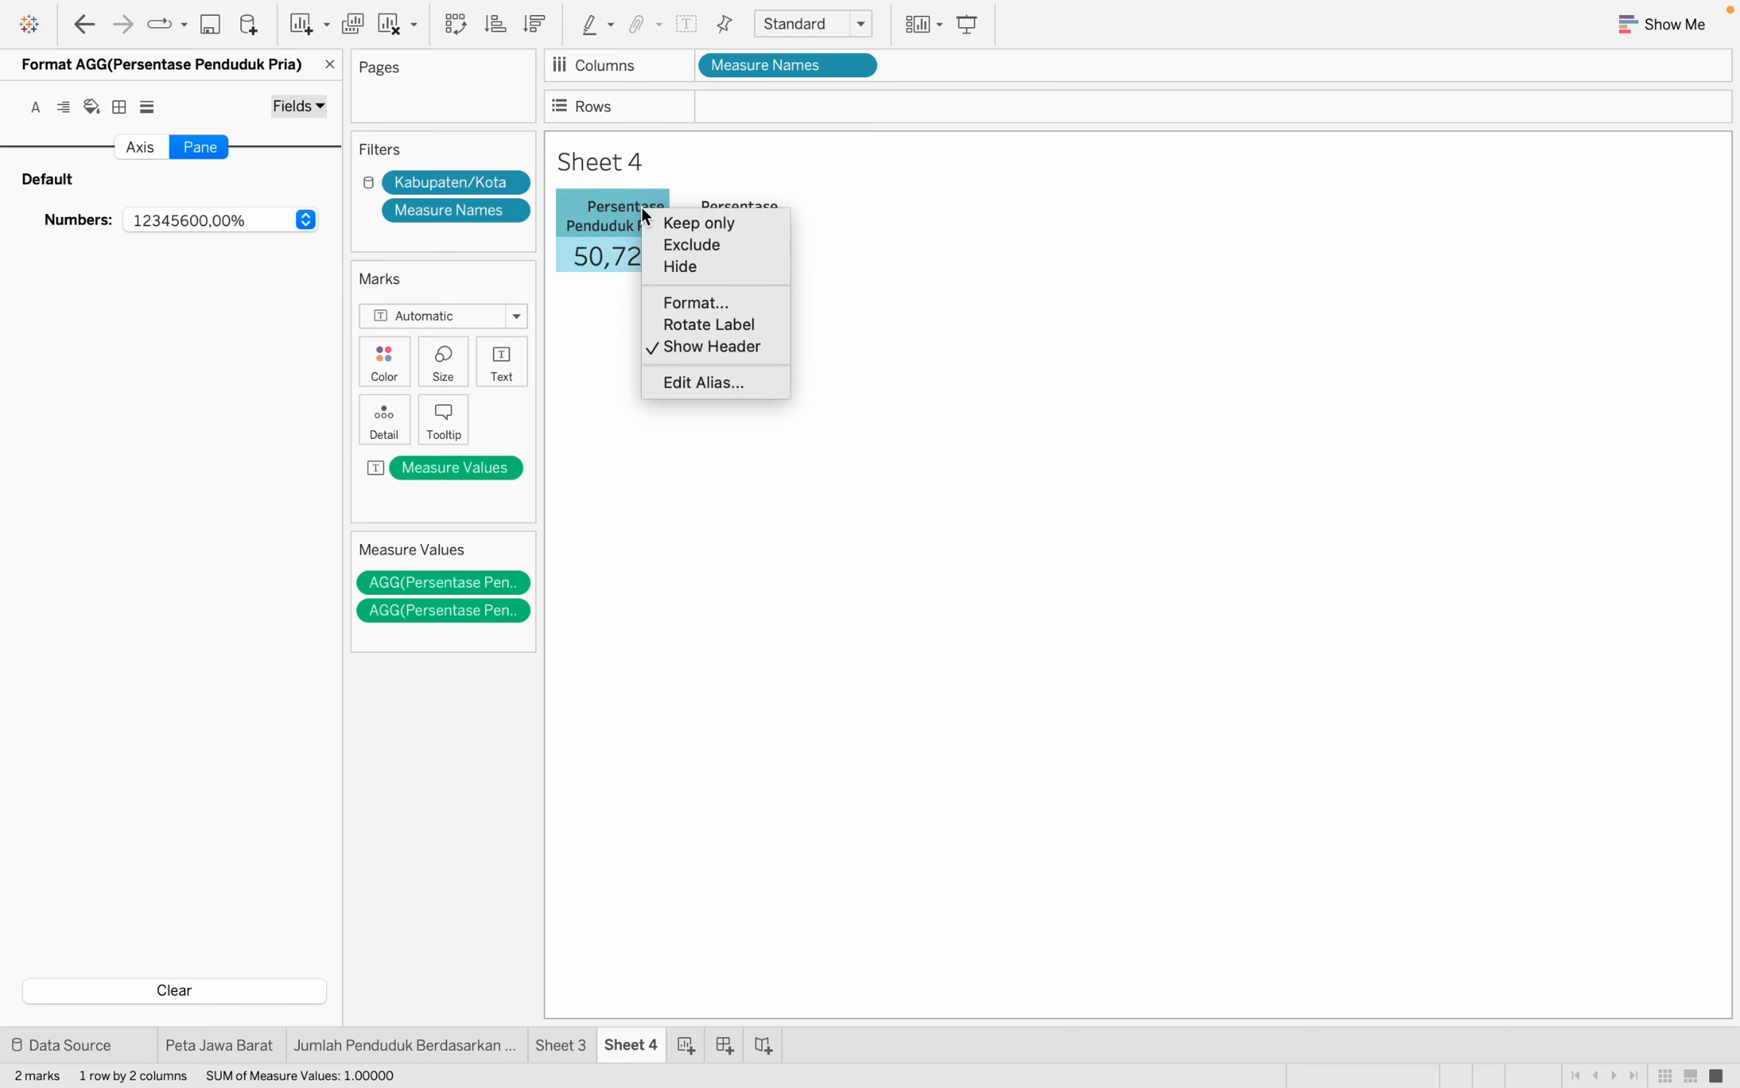
click(666, 302)
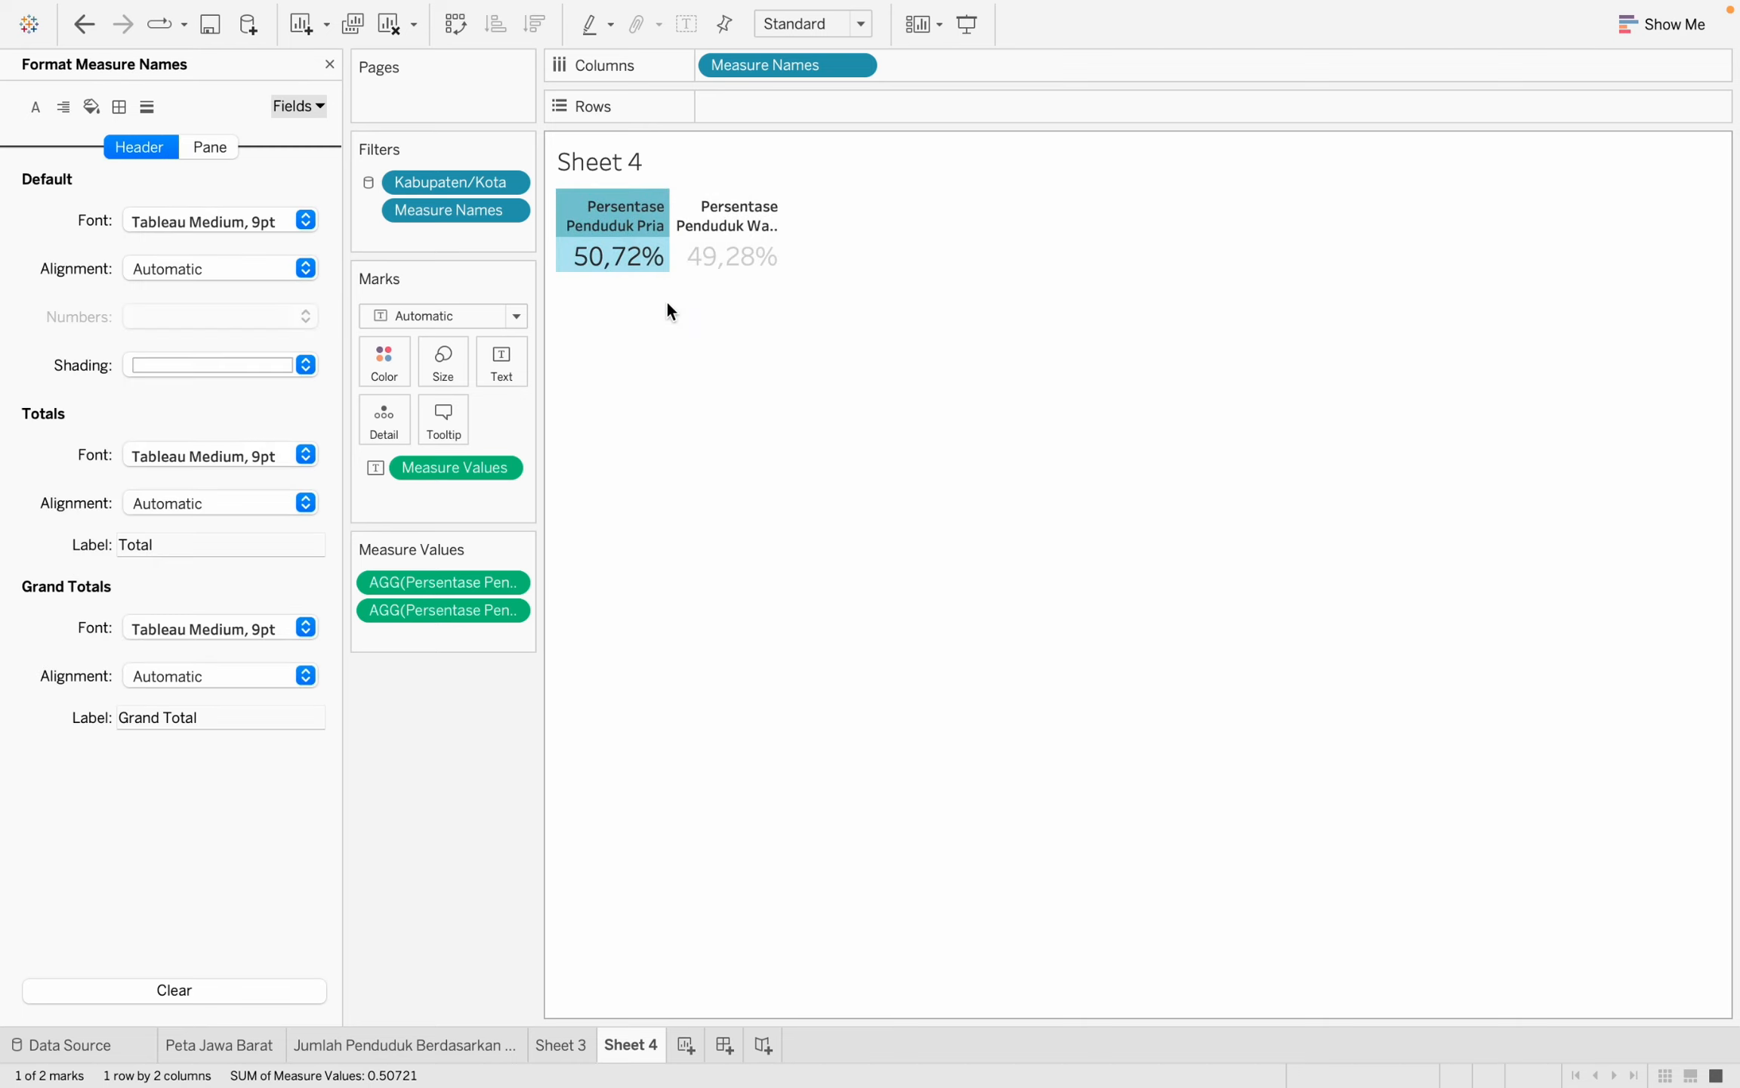
click(220, 445)
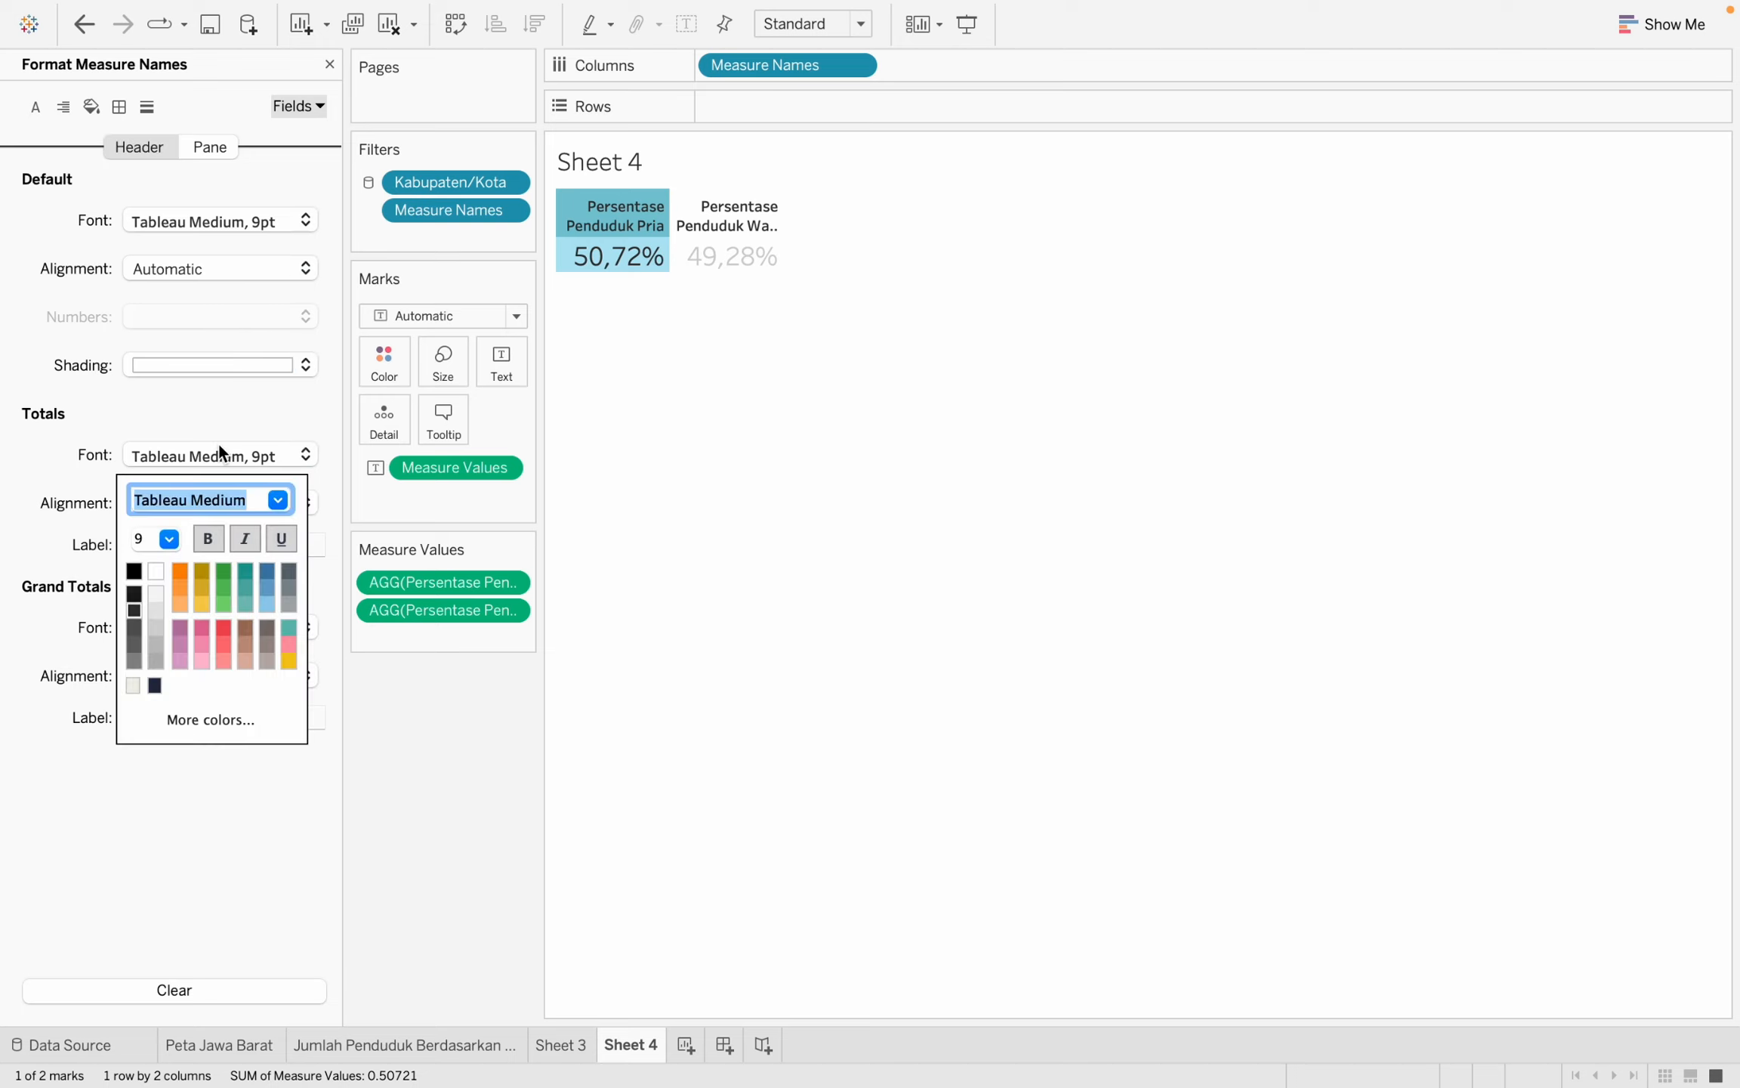
click(151, 537)
text(13)
click(421, 692)
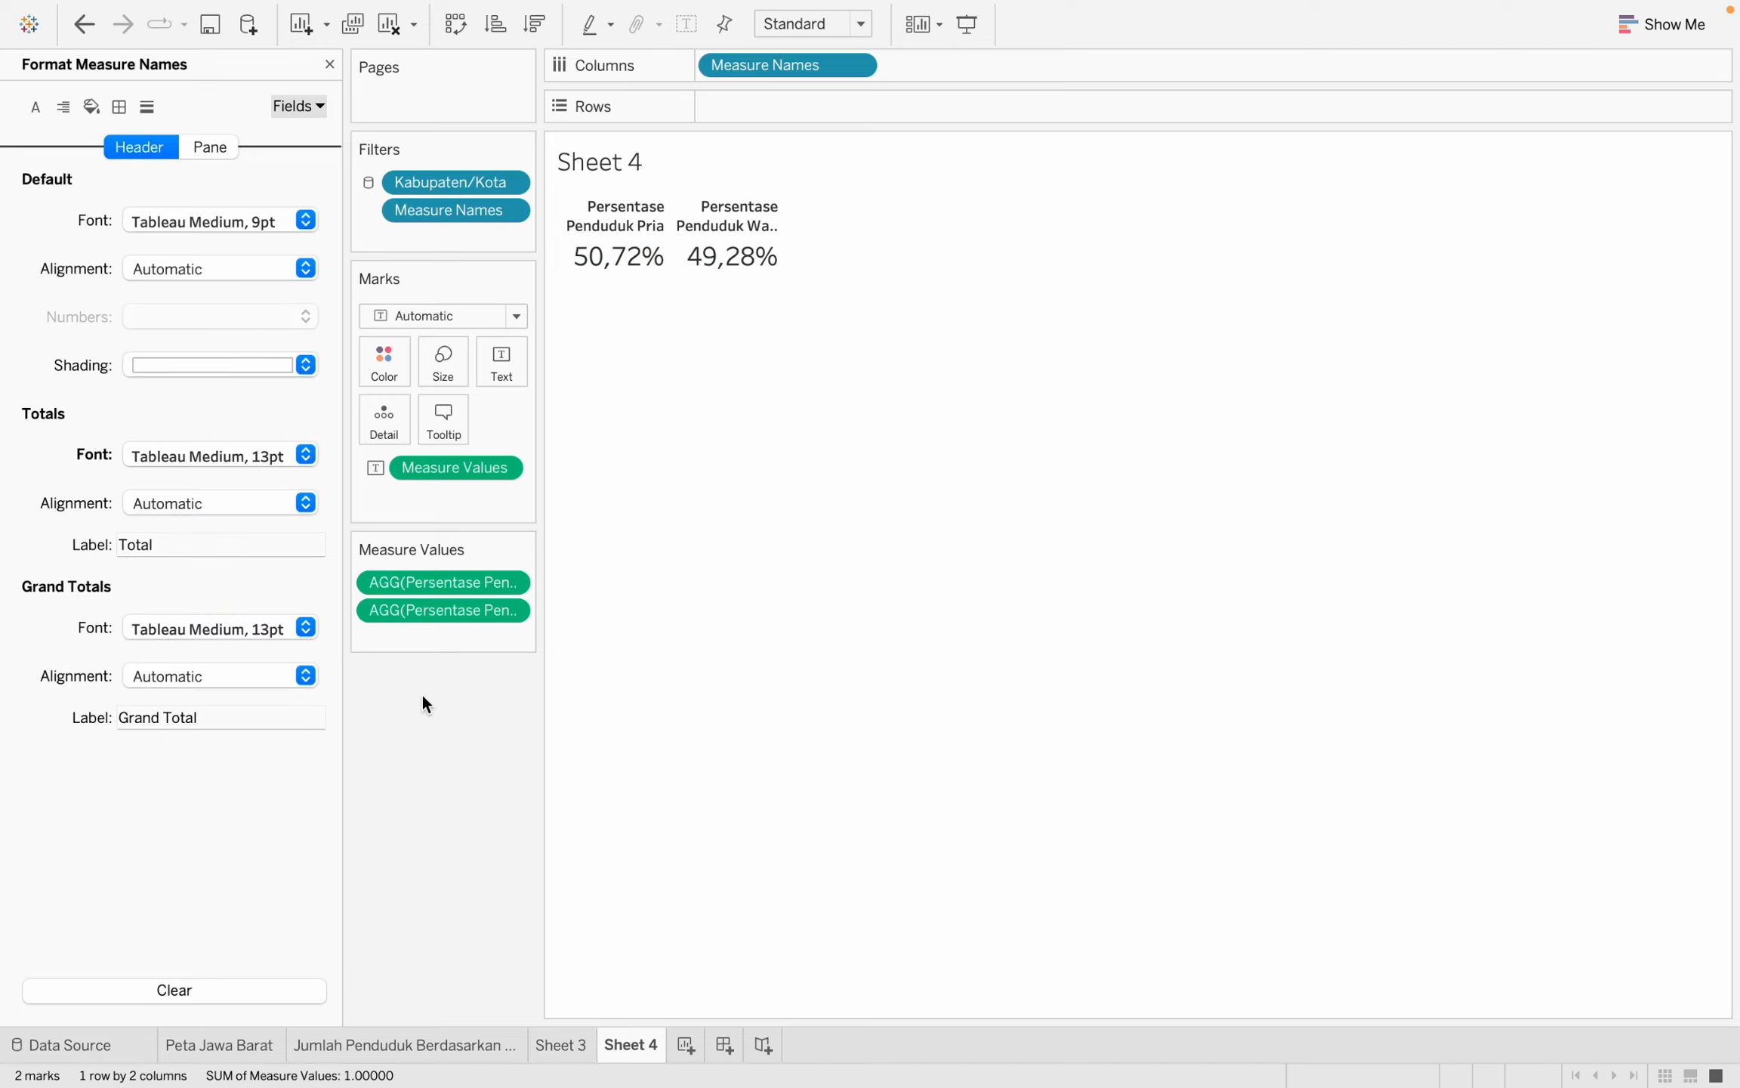
Set the default worksheet font size to 14 and widen the two percentage columns.
right_click(638, 222)
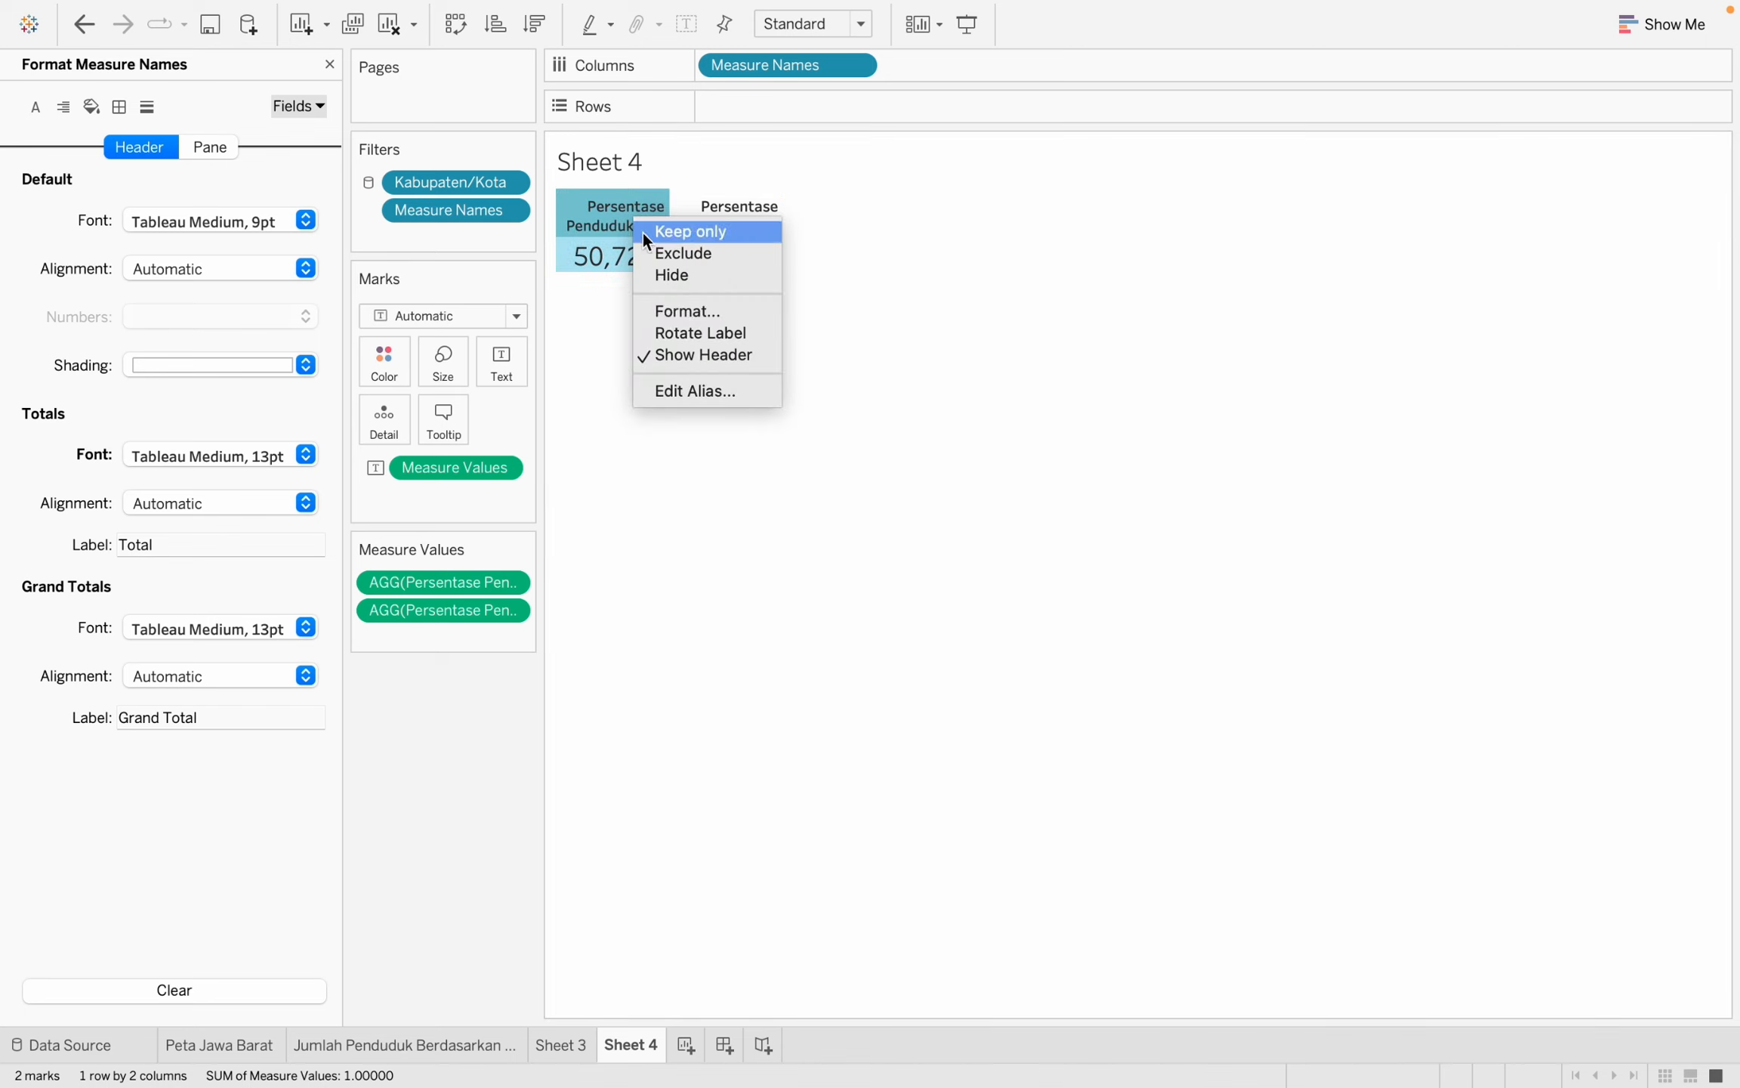
click(262, 122)
click(299, 106)
click(571, 386)
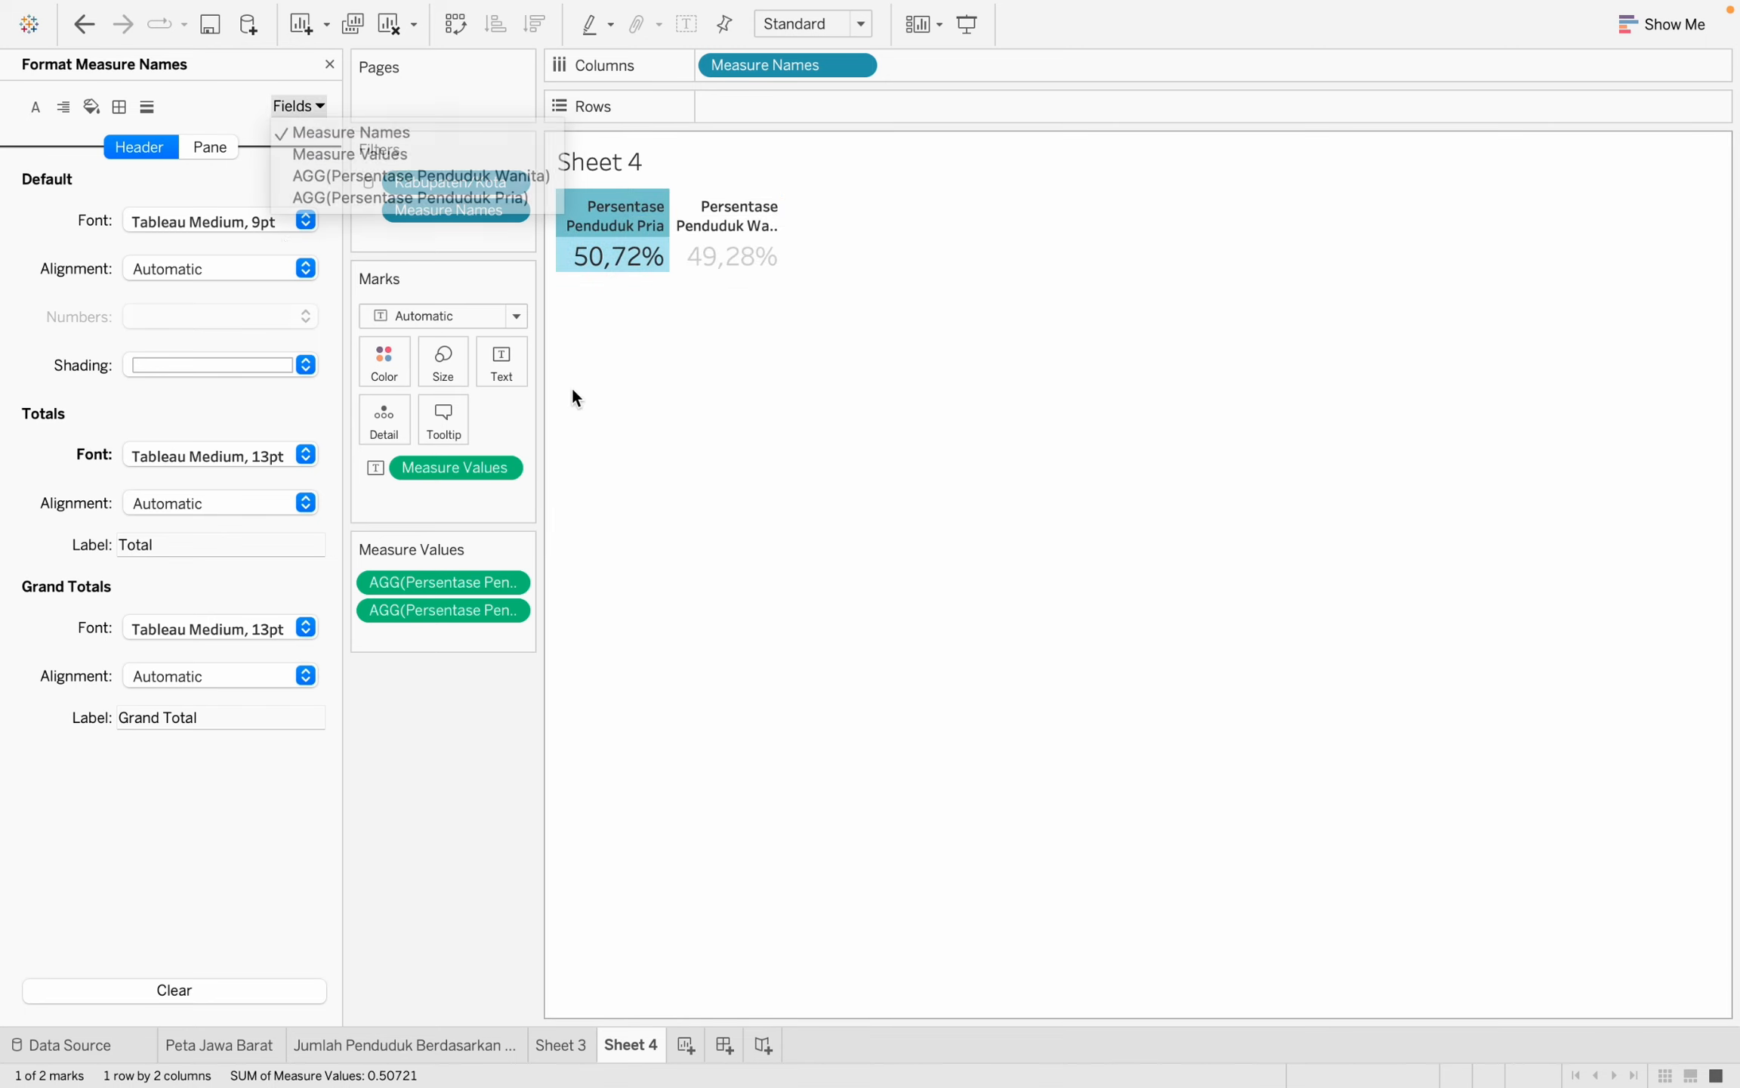
click(35, 113)
click(204, 219)
click(169, 304)
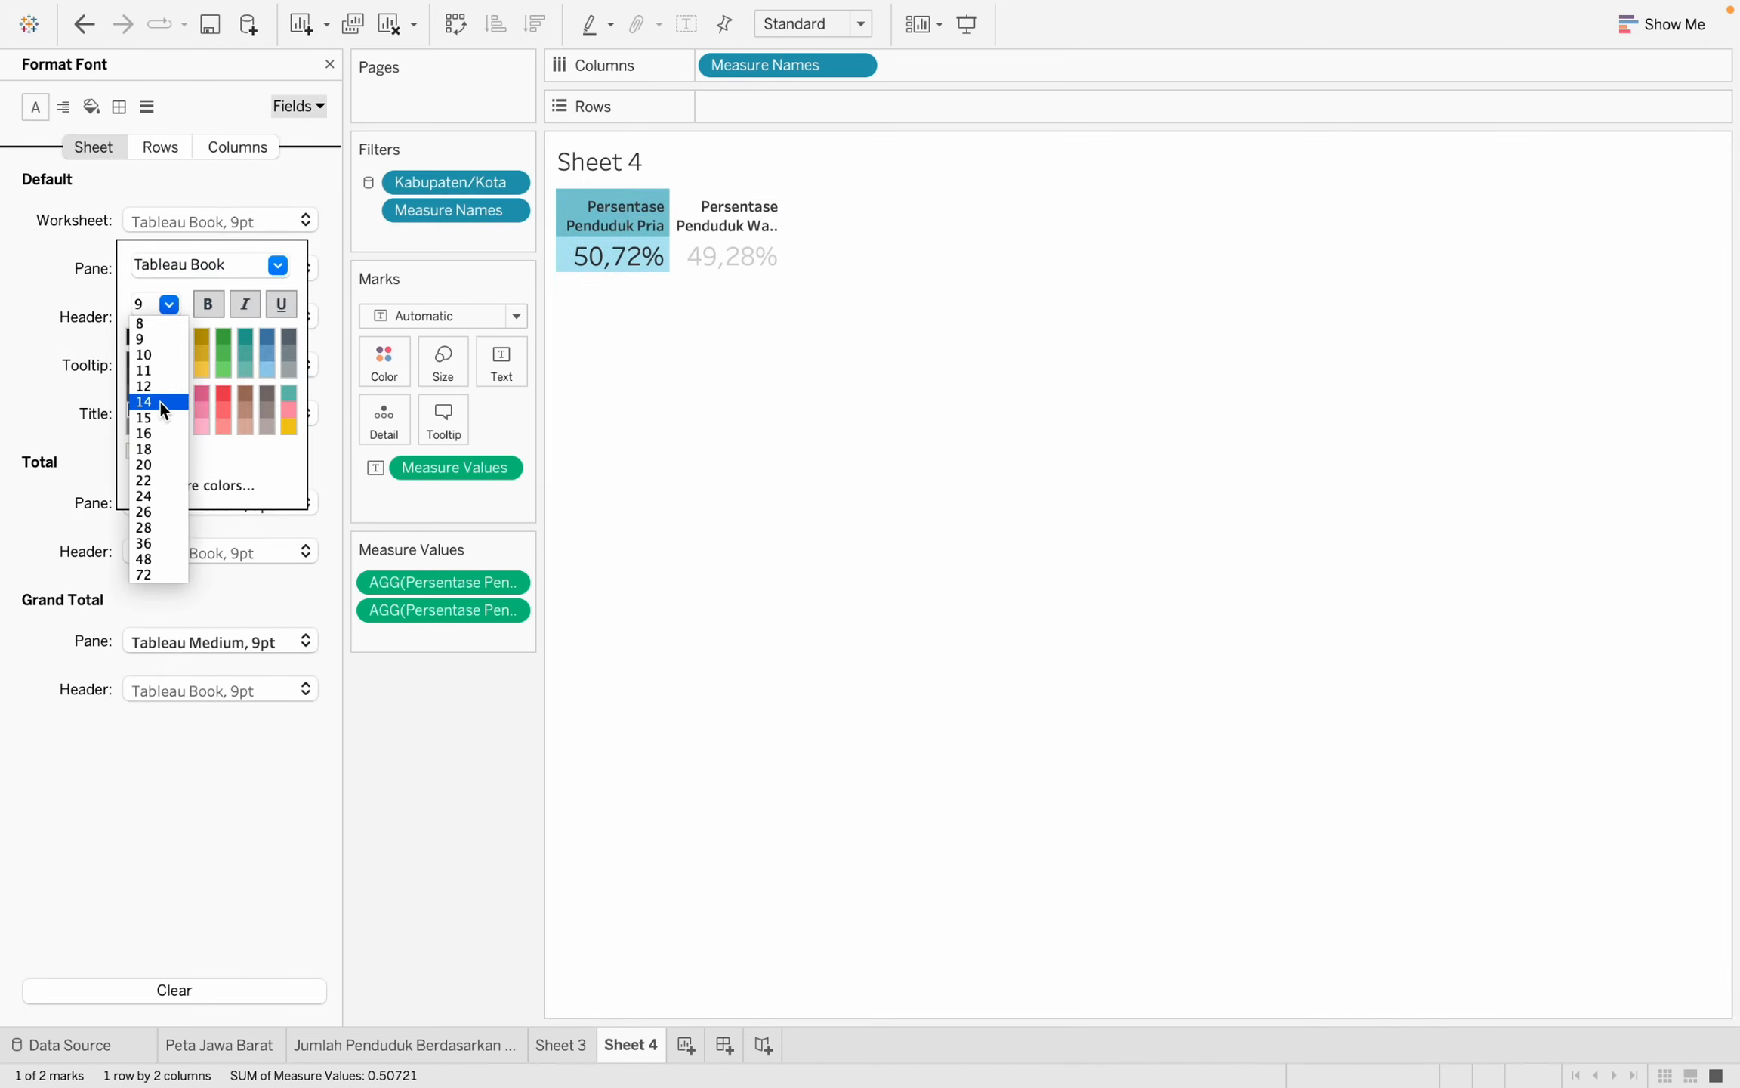
click(161, 401)
drag(671, 220, 739, 237)
click(812, 313)
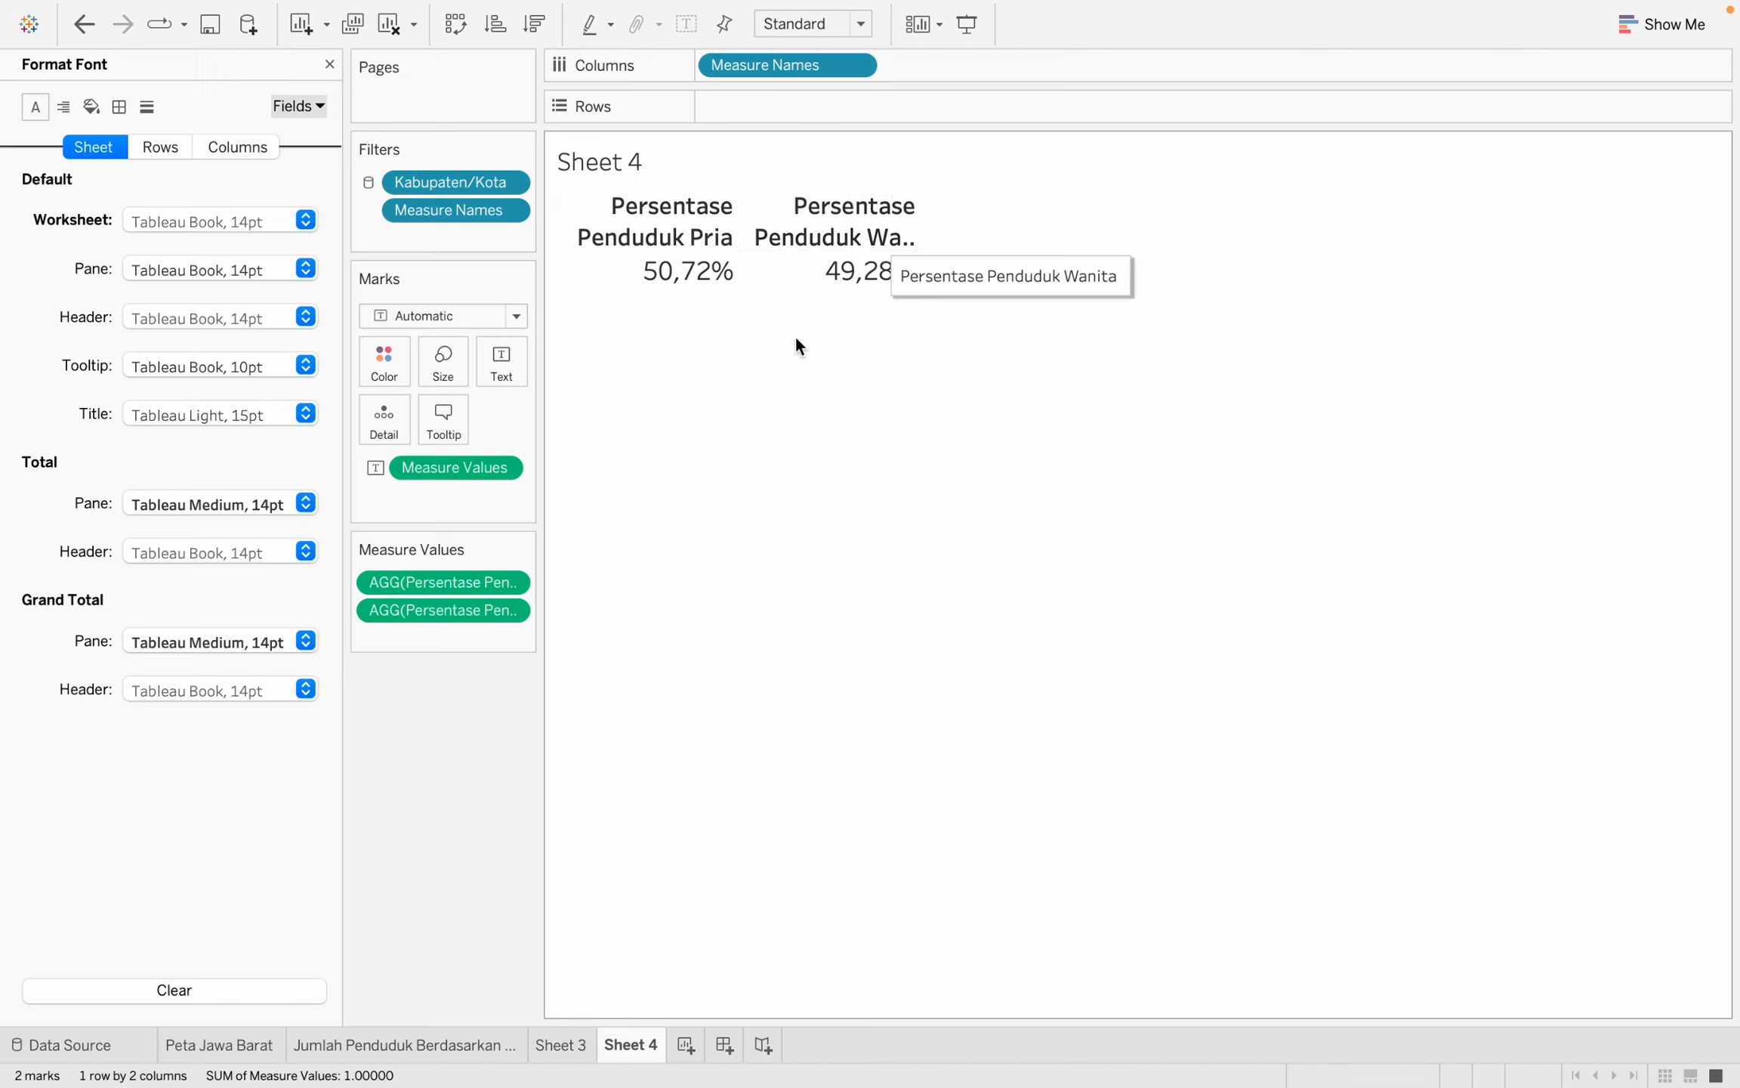
Reduce the default worksheet font size to 12.
right_click(695, 237)
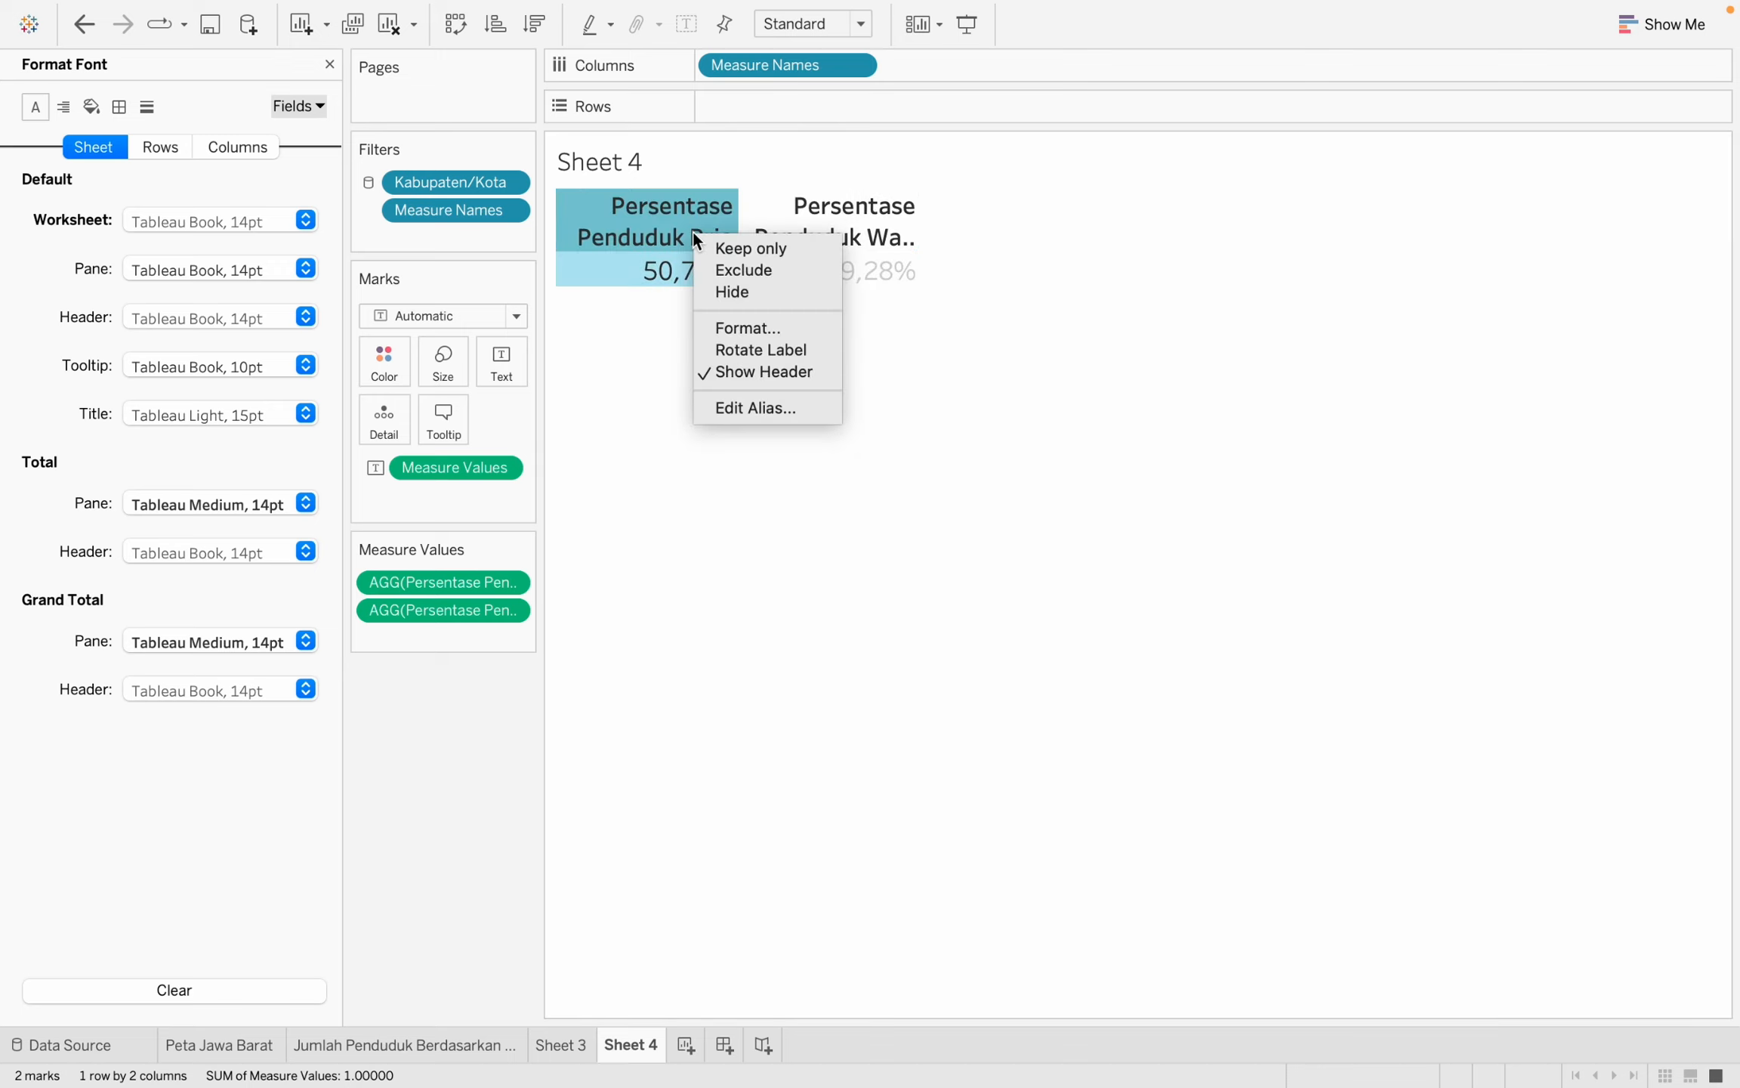
click(722, 328)
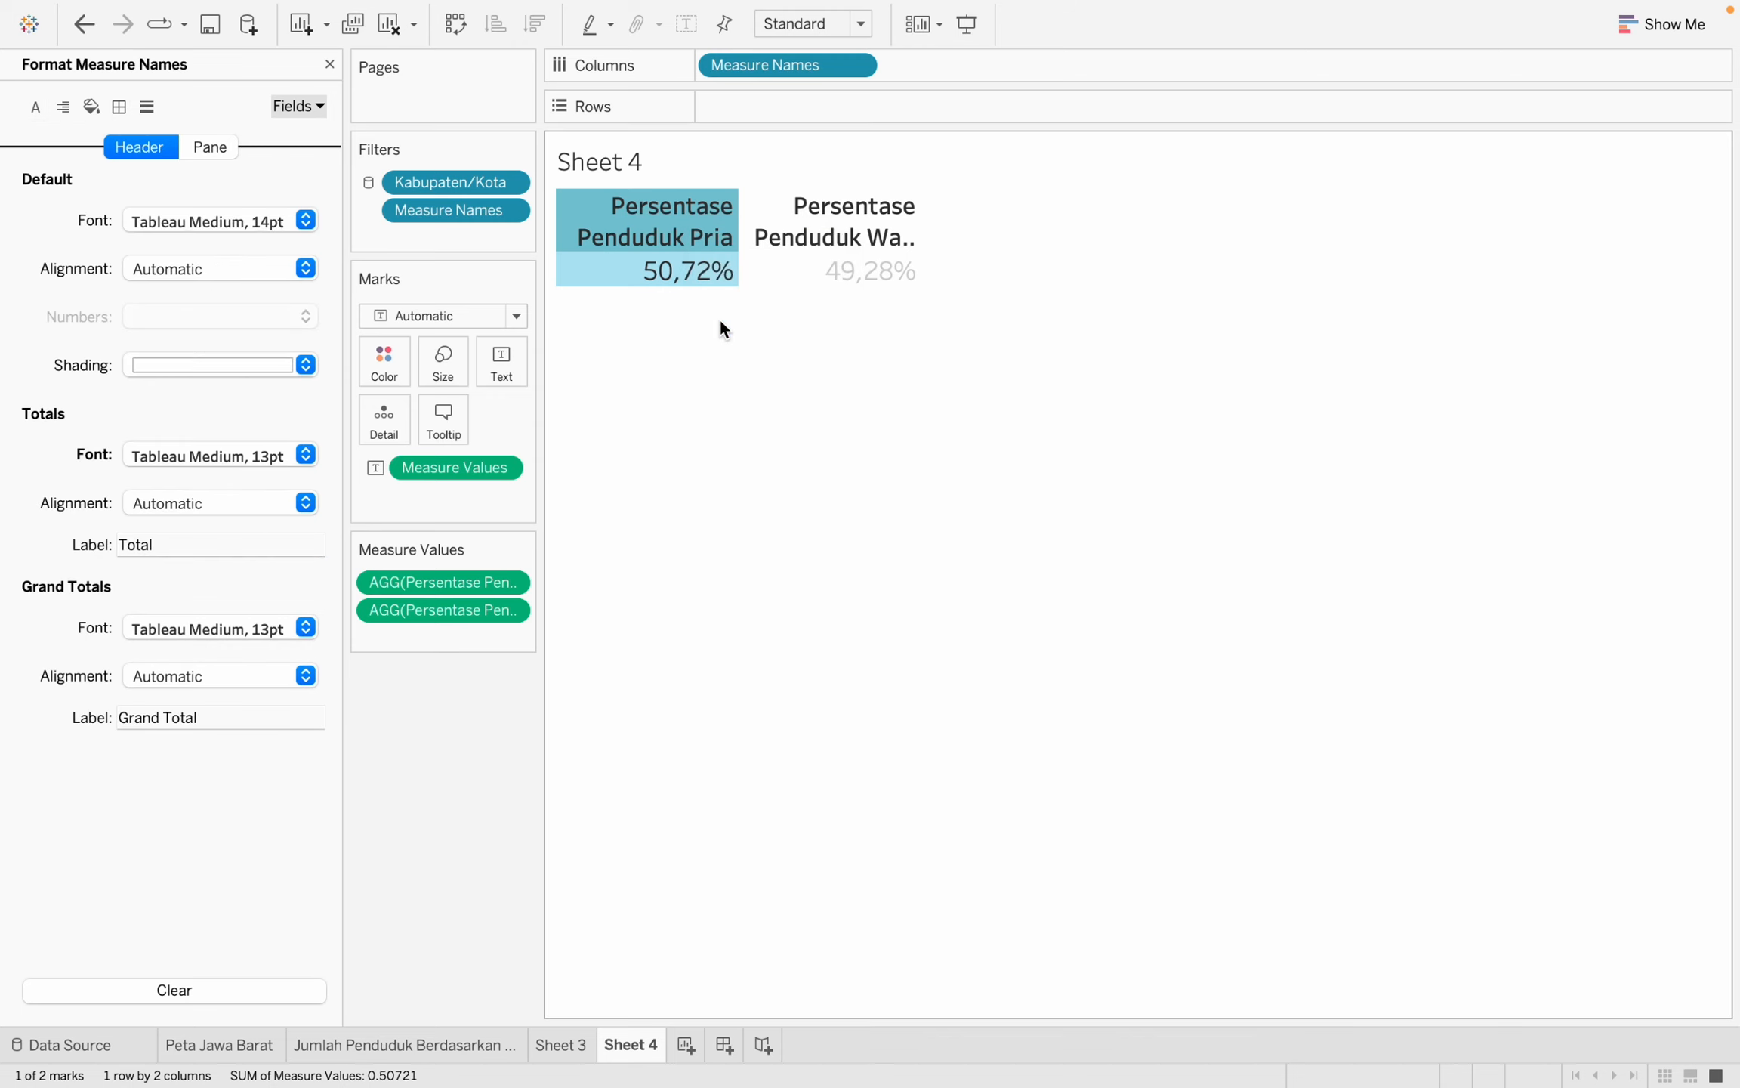
click(36, 109)
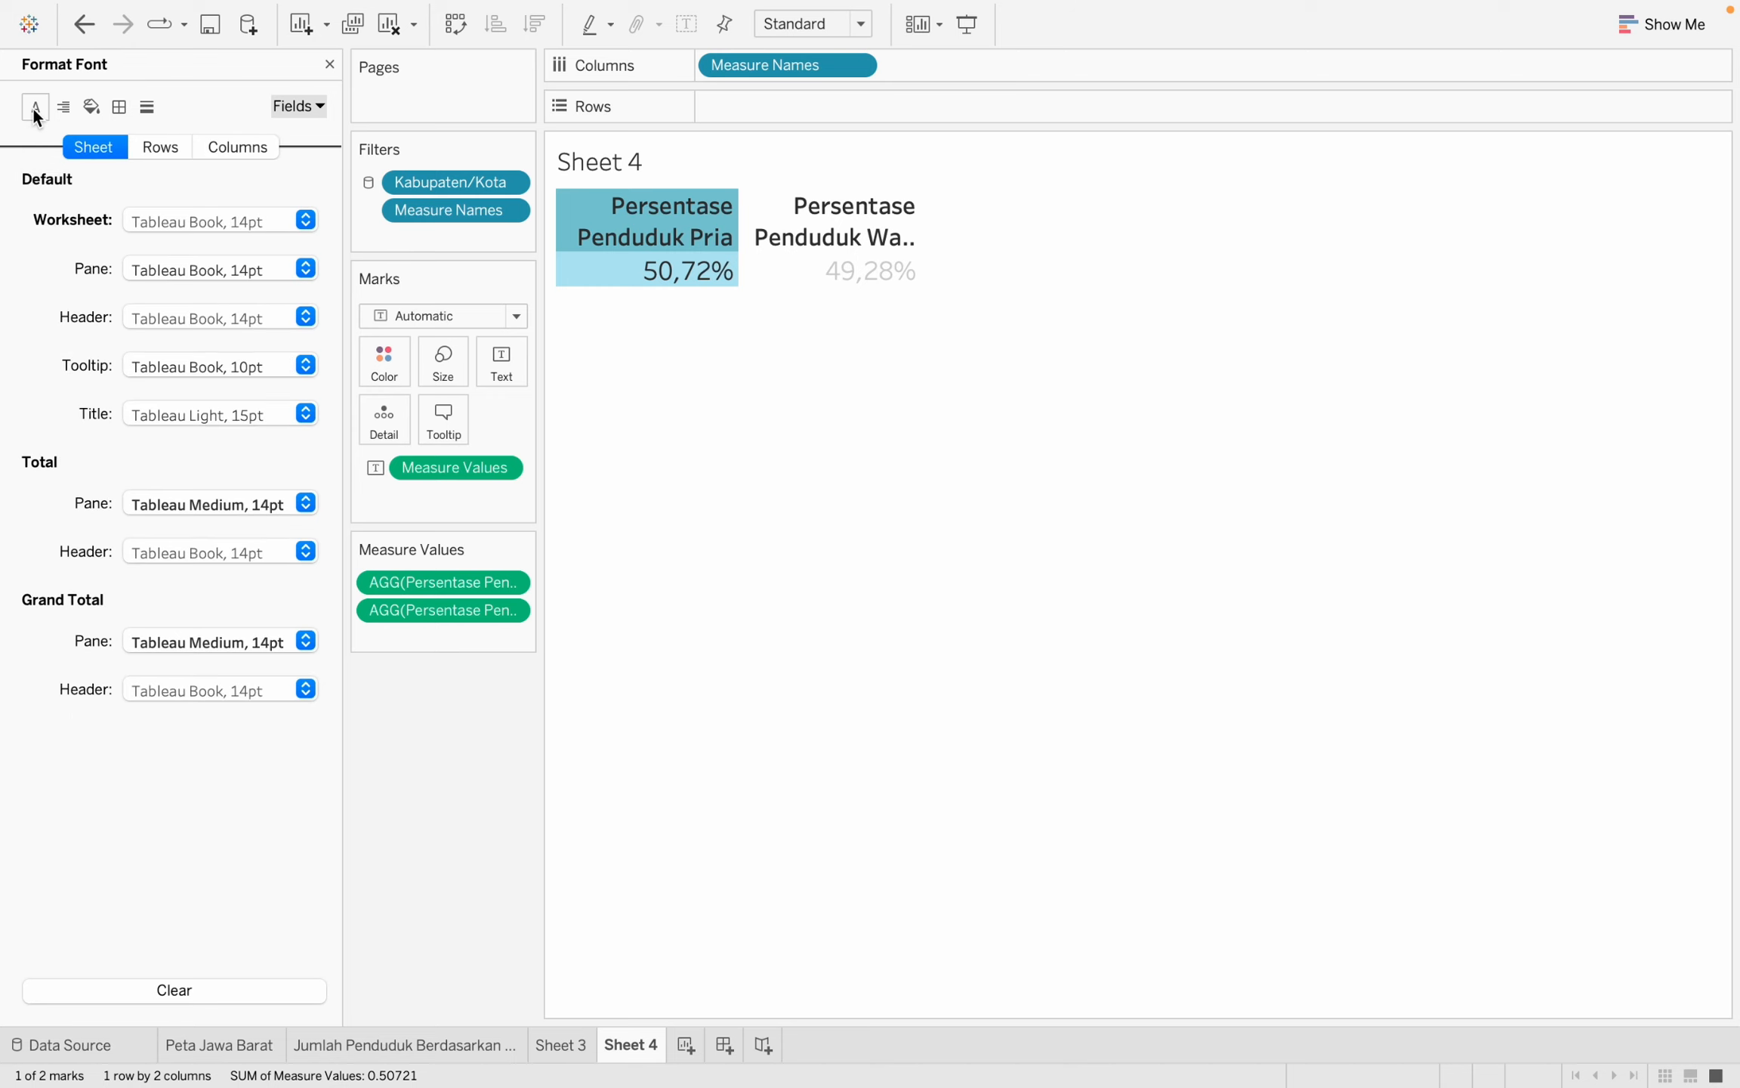
click(242, 230)
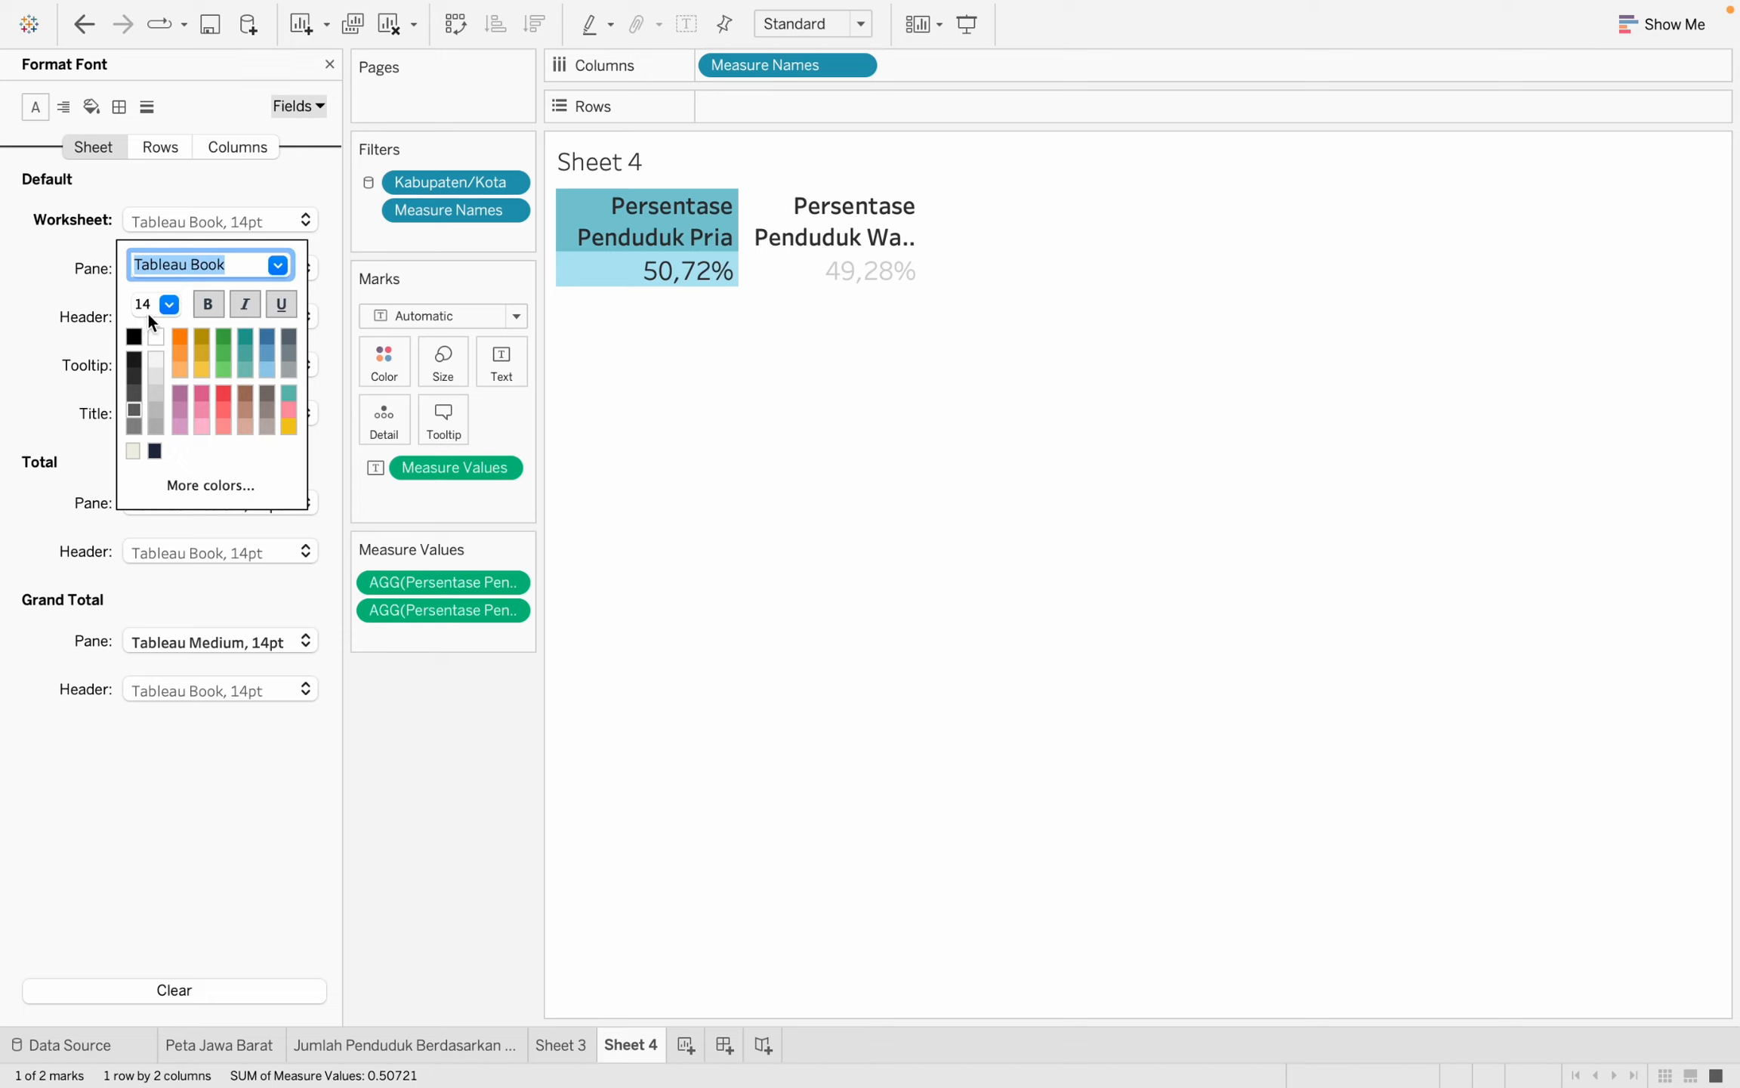
click(167, 306)
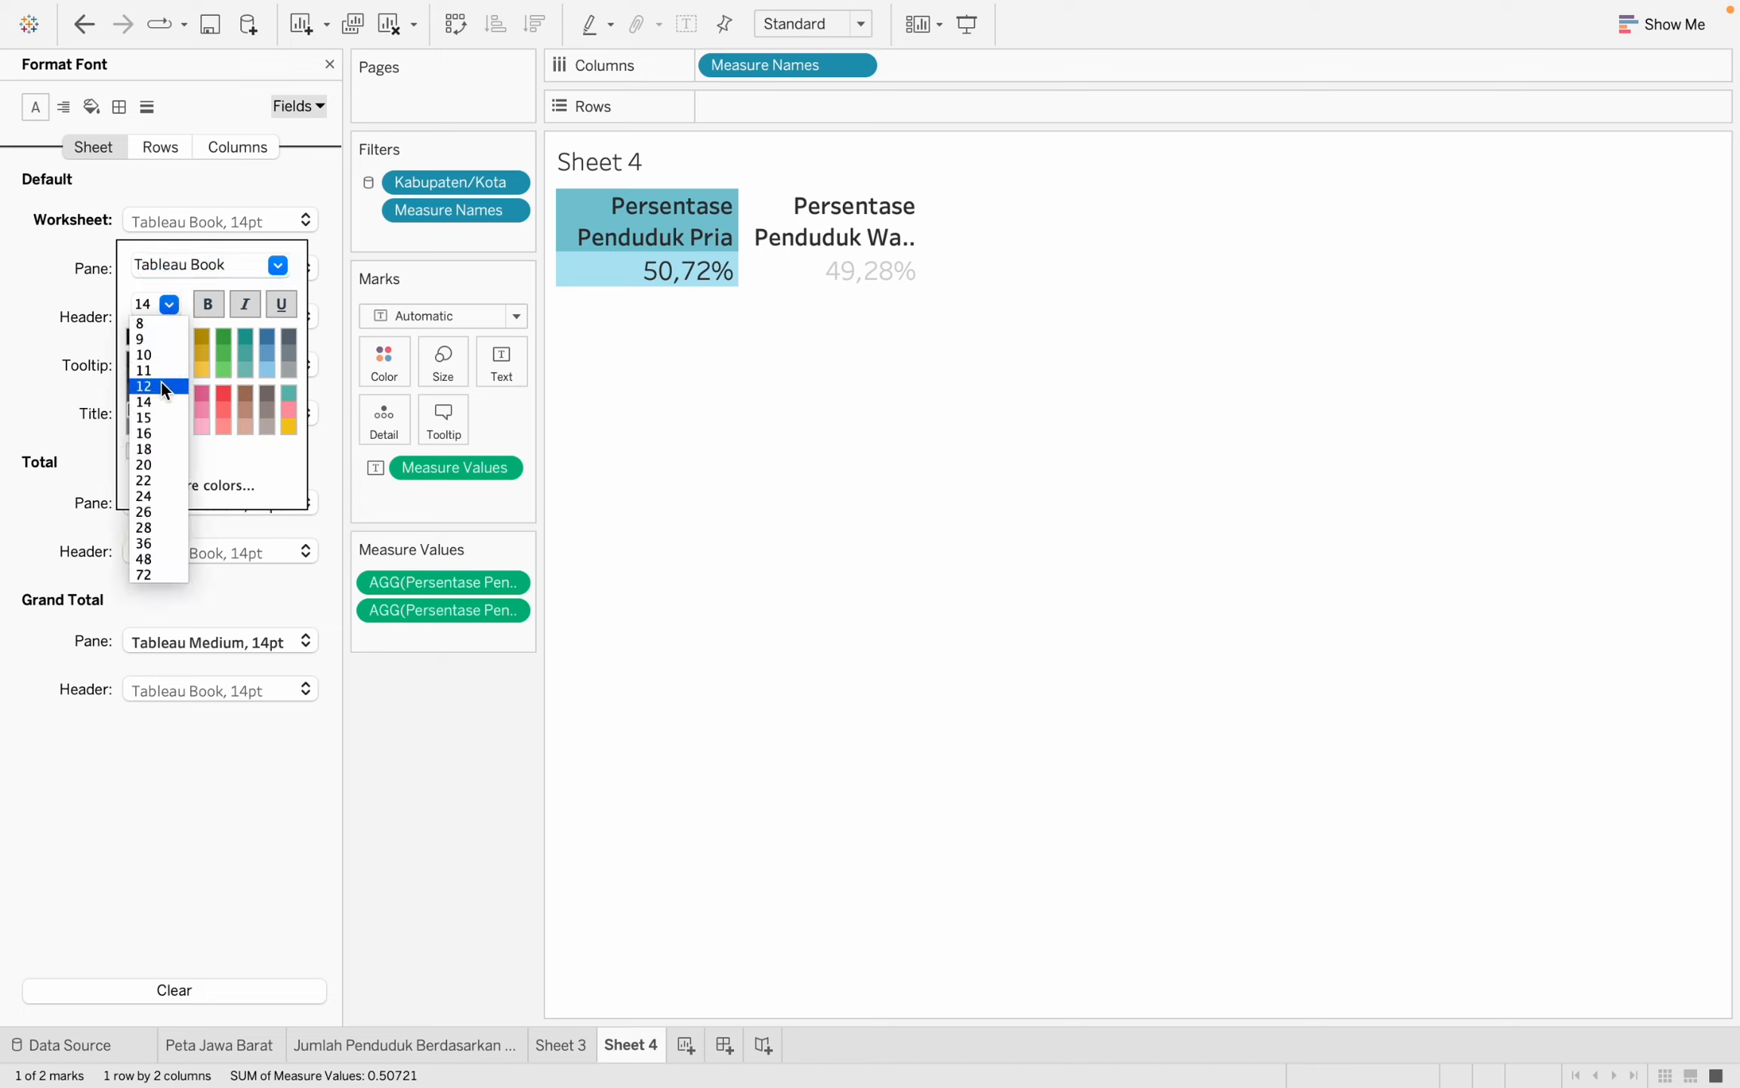
click(160, 386)
click(896, 462)
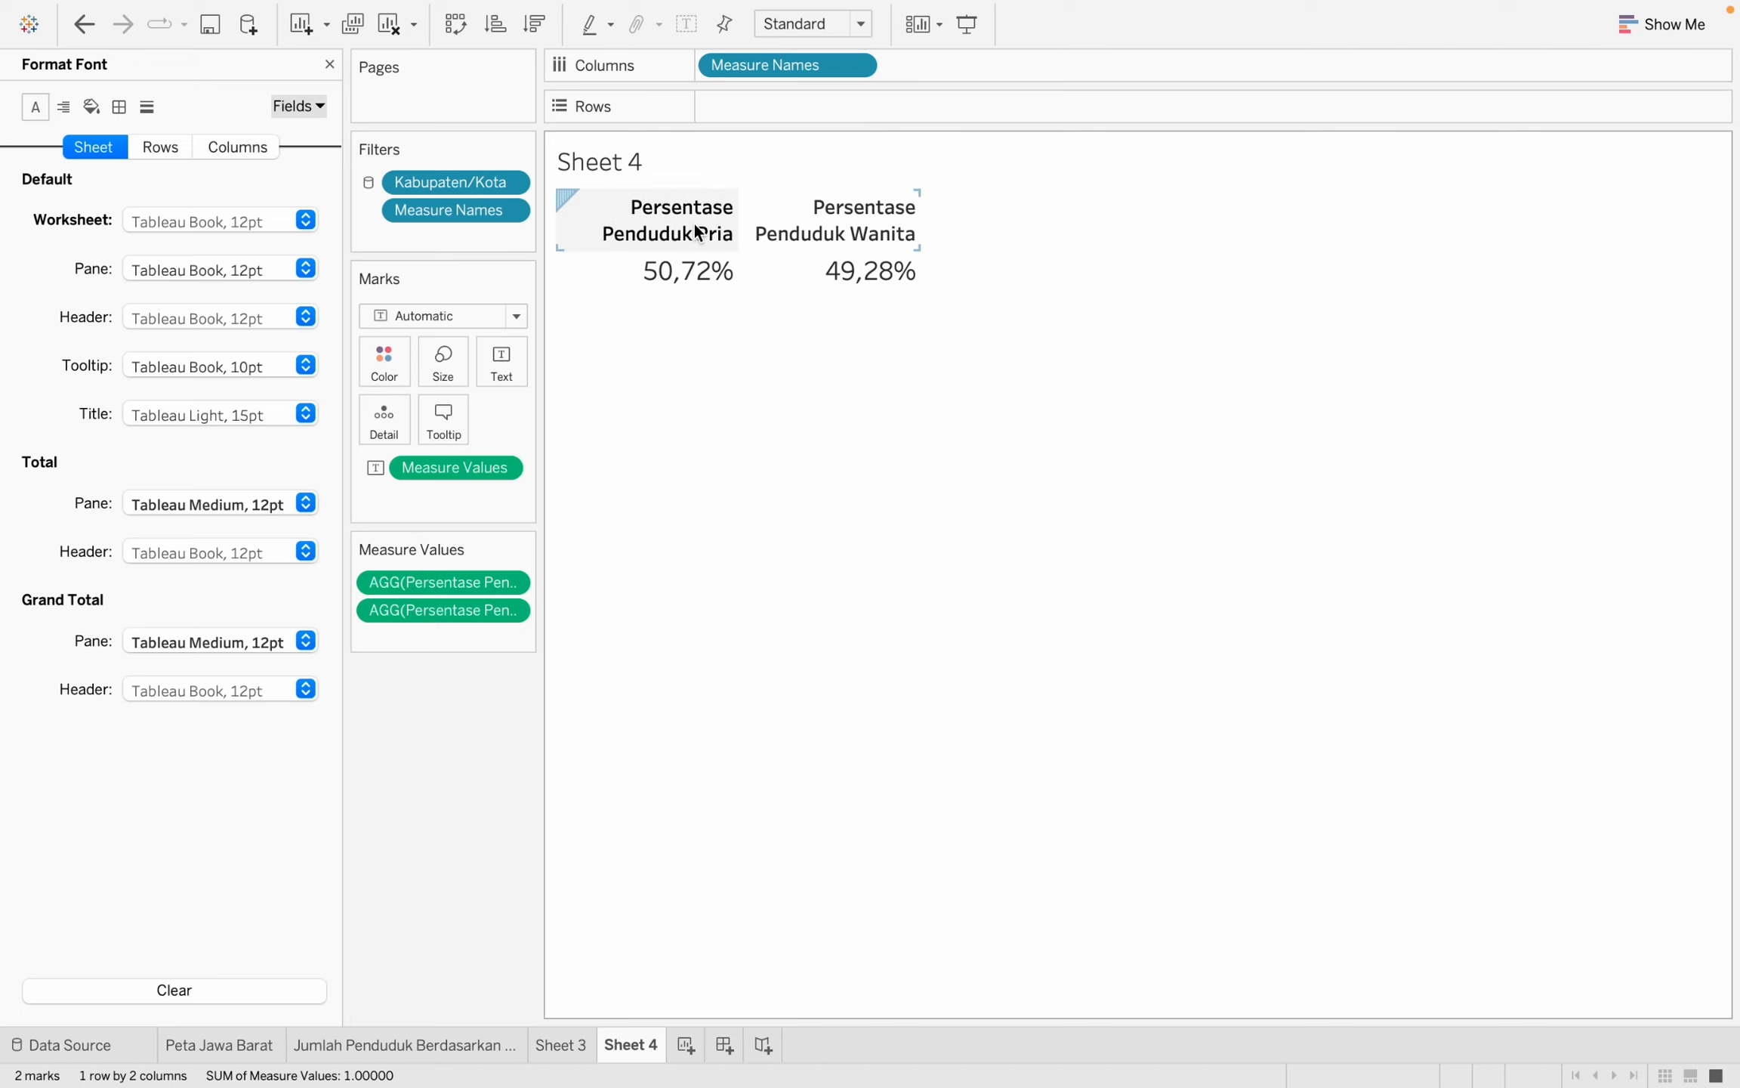
Set the horizontal alignment of the Measure Values text label to Center.
click(508, 363)
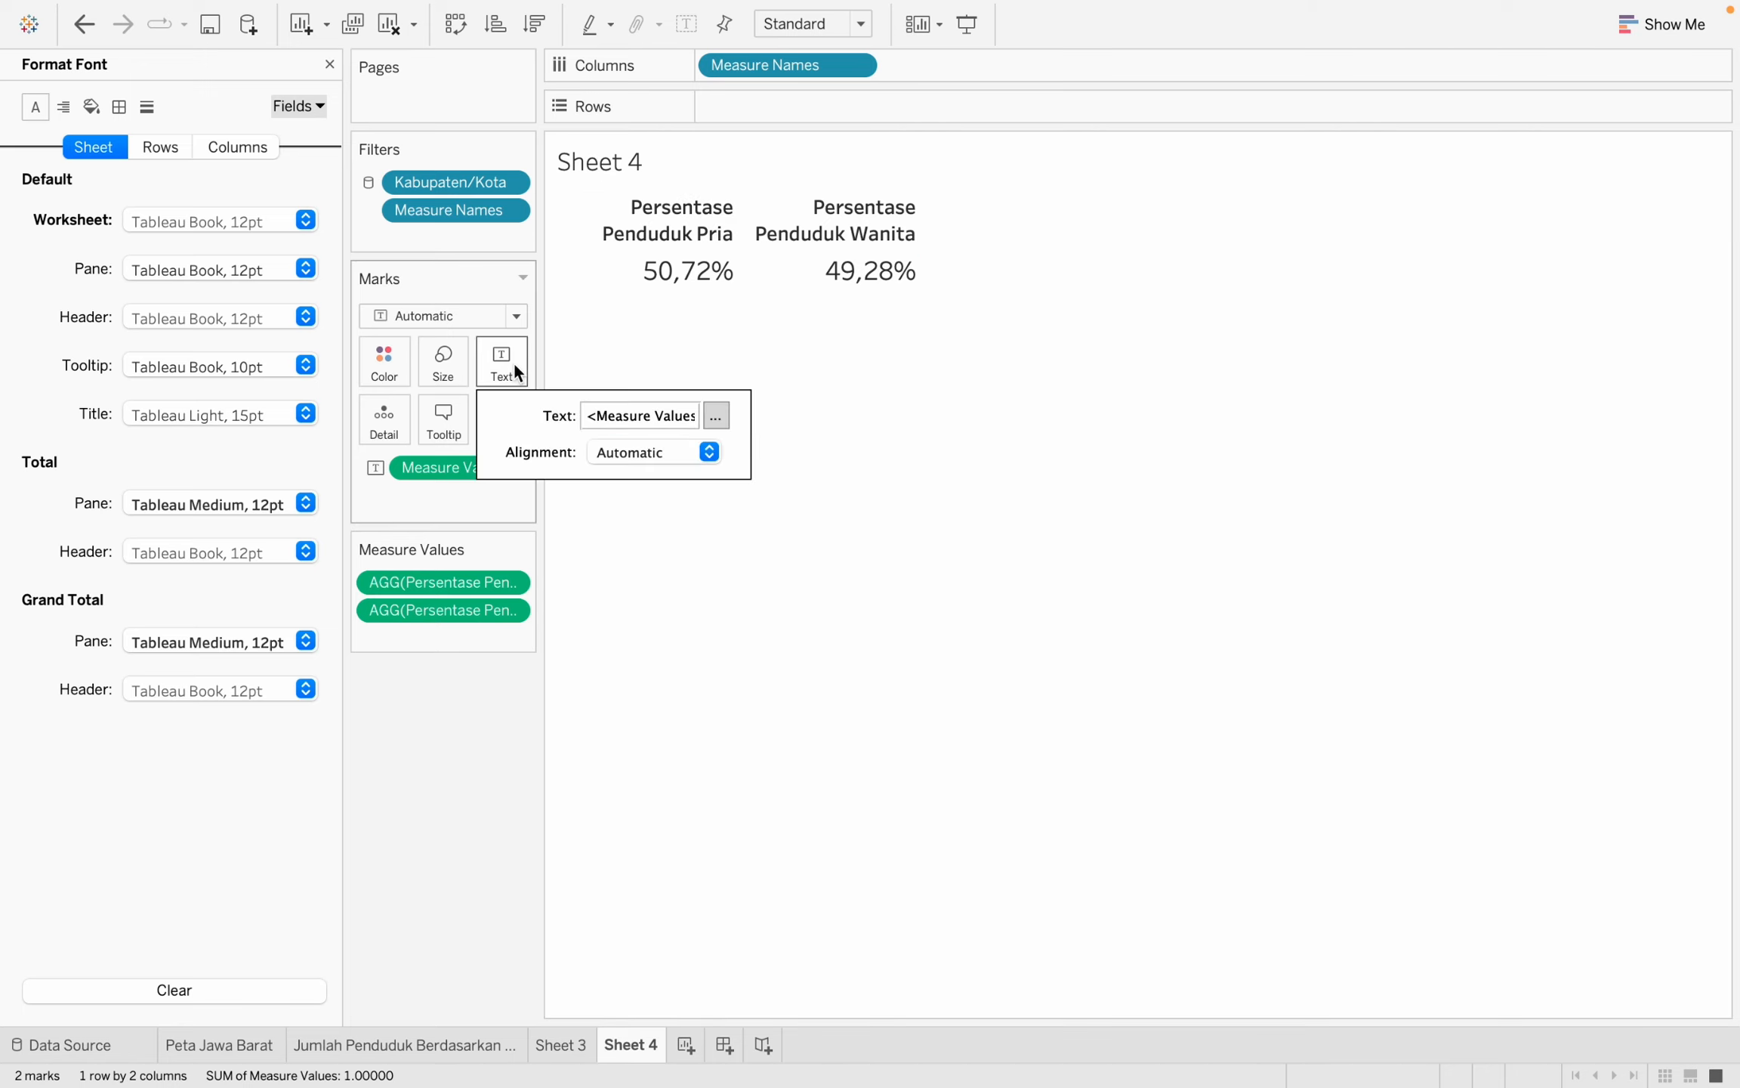
click(716, 417)
key(super+a)
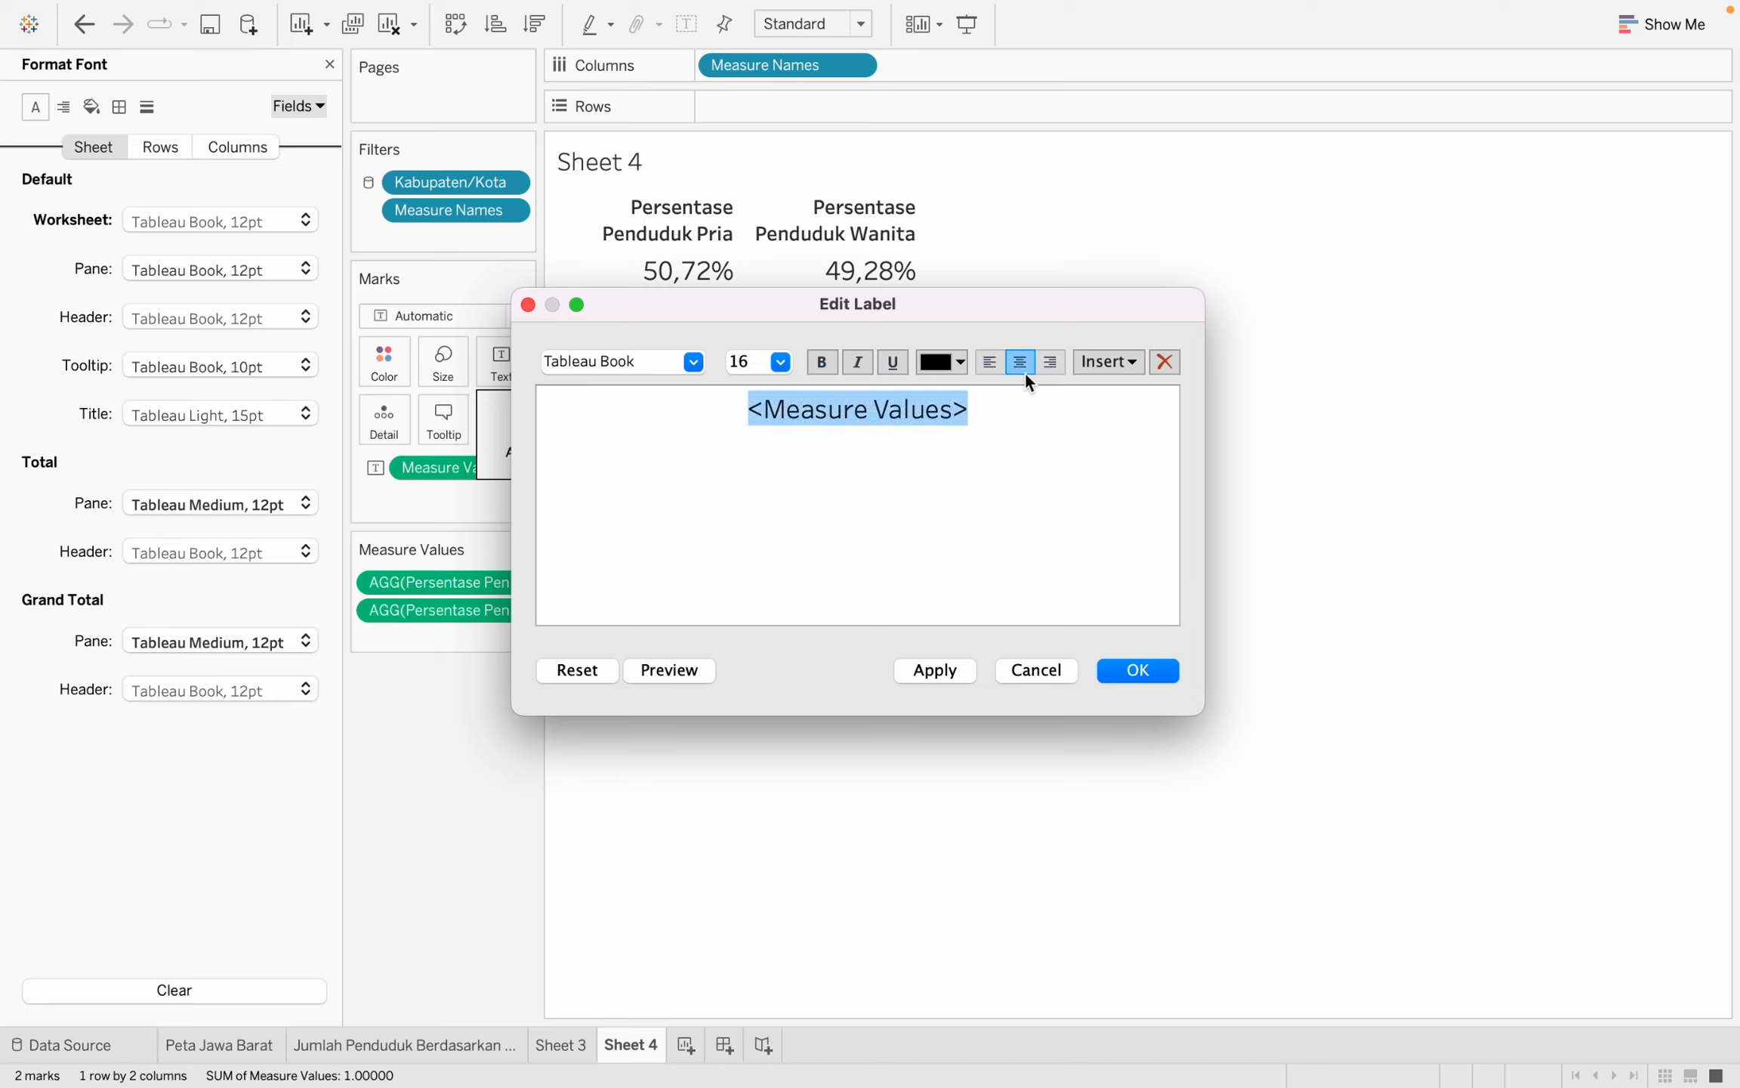
click(1123, 669)
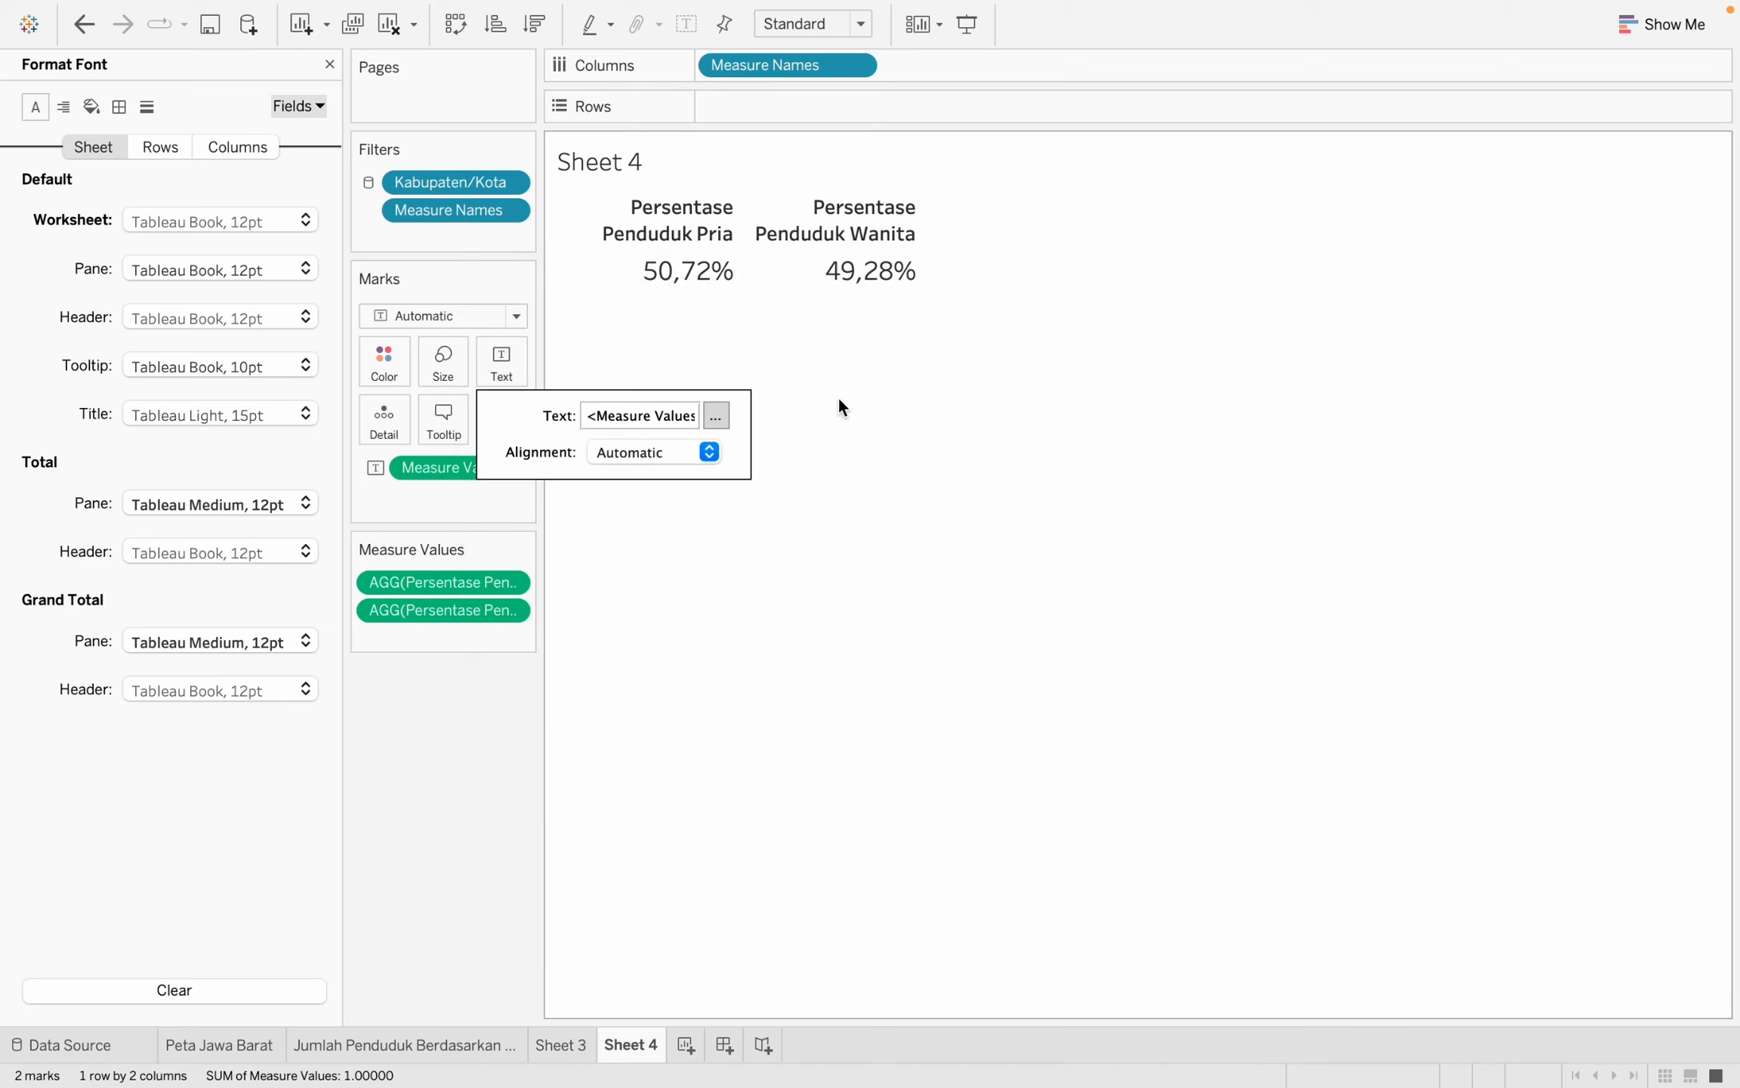
click(709, 451)
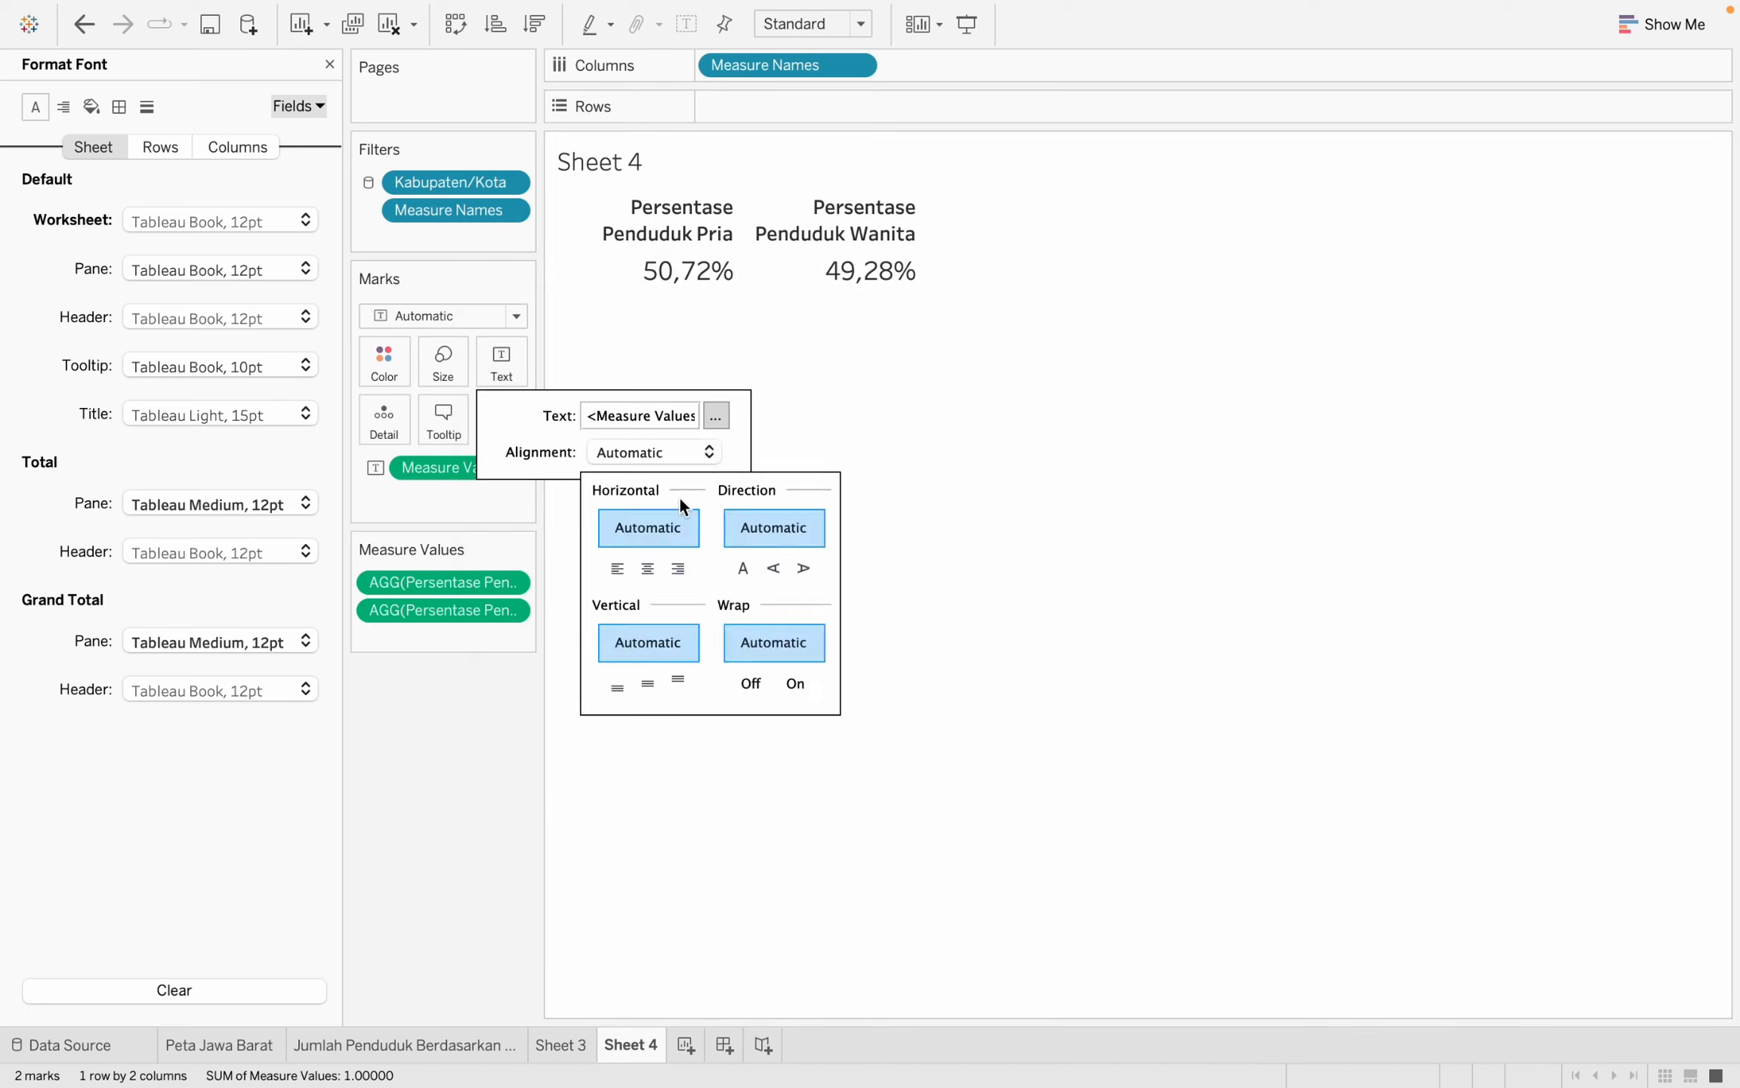
click(645, 571)
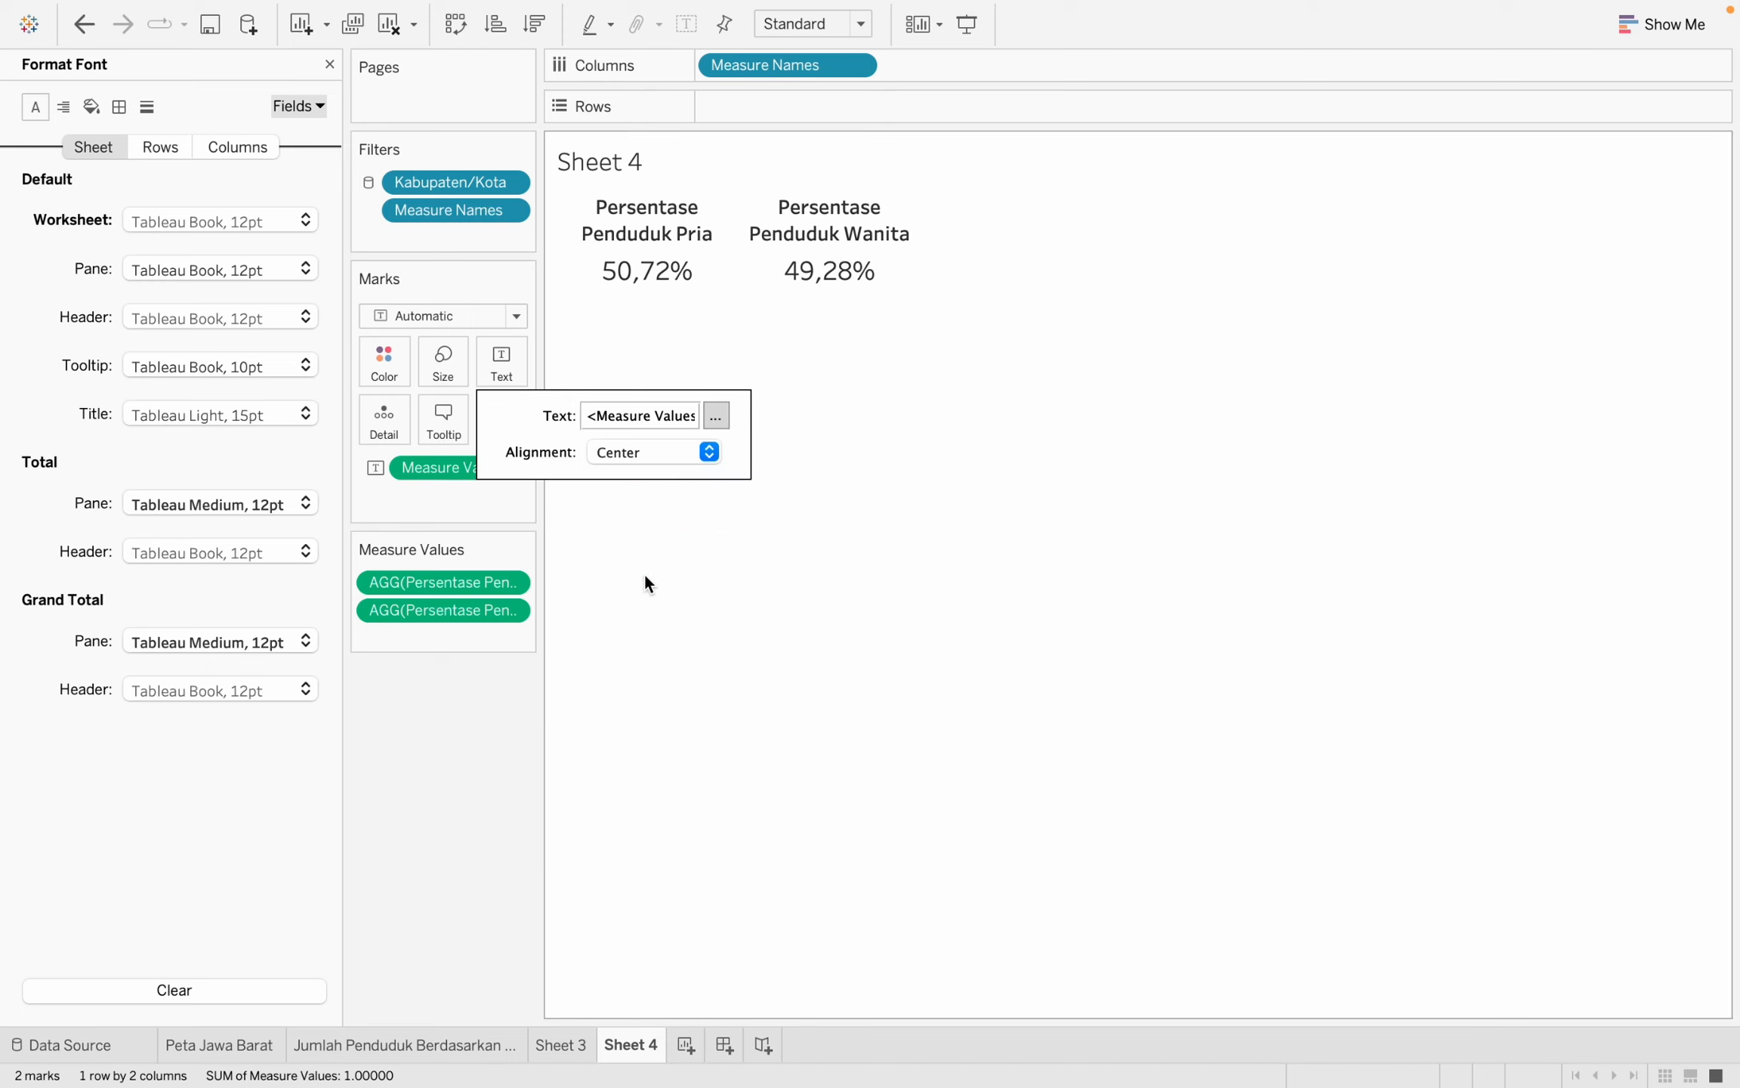
click(731, 575)
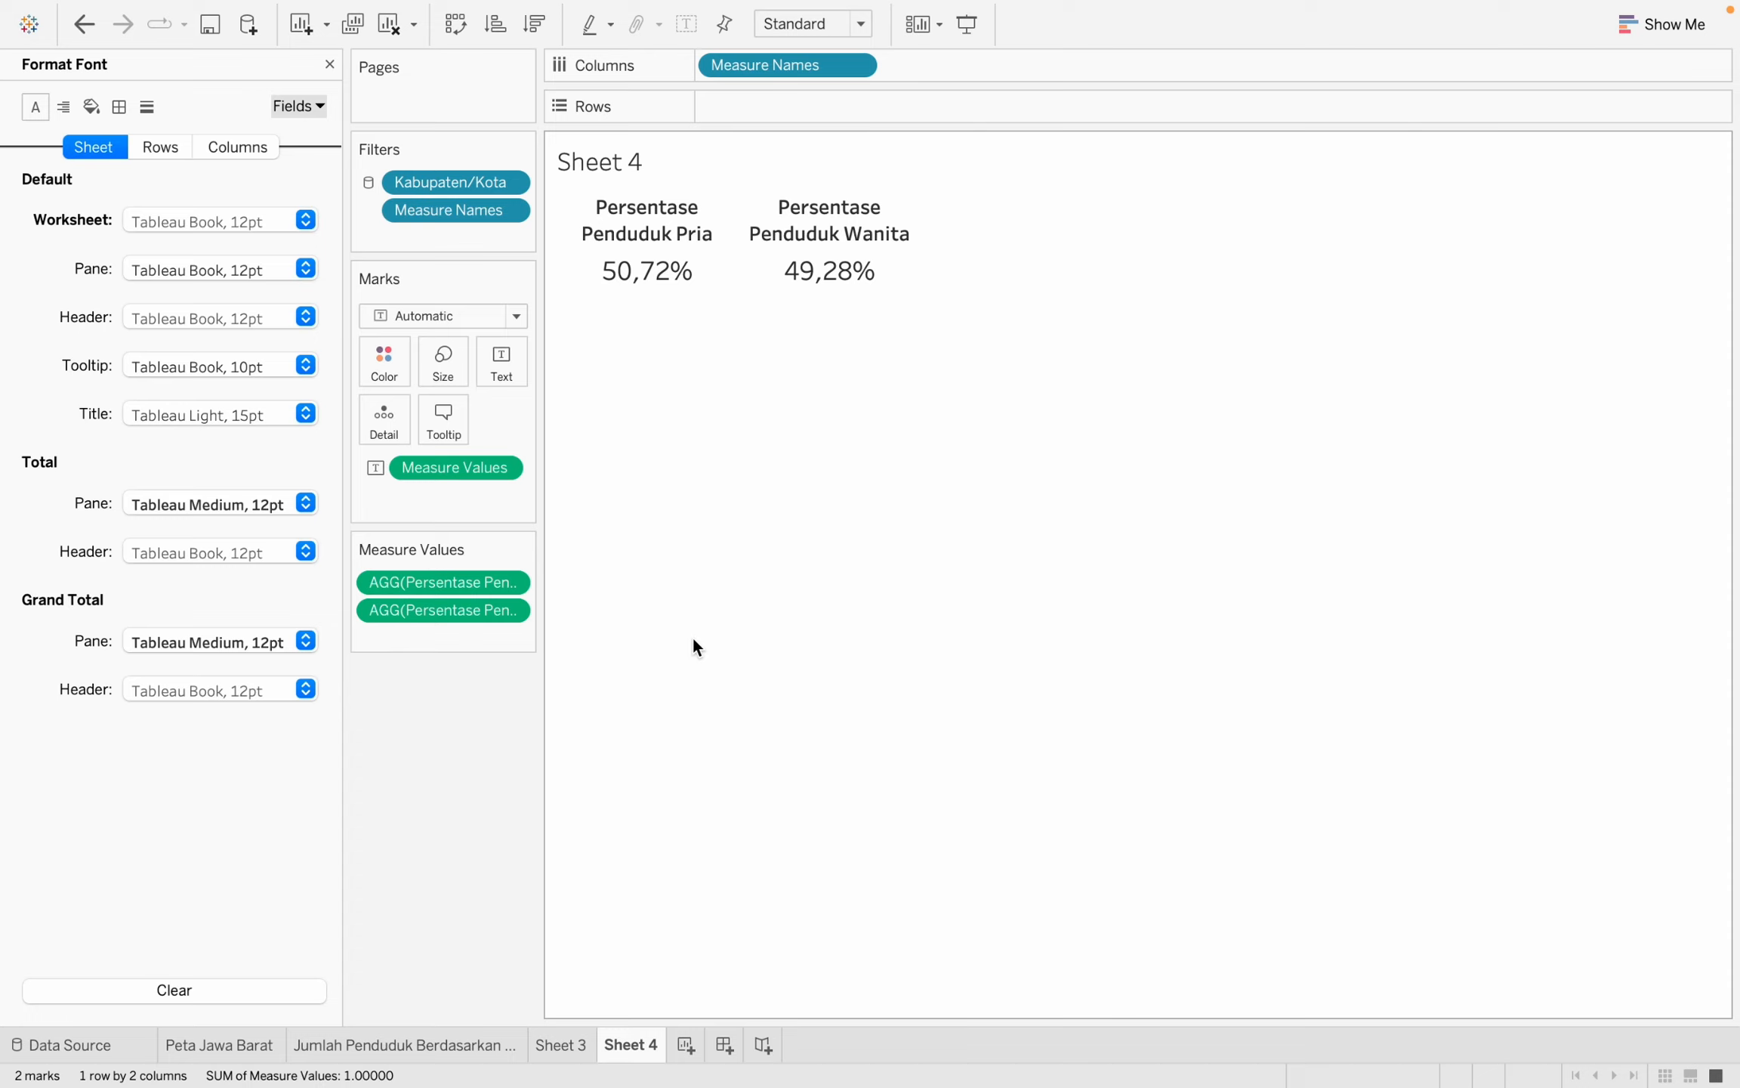
Create a new worksheet and place Indeks Pendidikan 2022 from the Sheet1 (Indeks Pendidikan) data source on Text.
click(686, 1044)
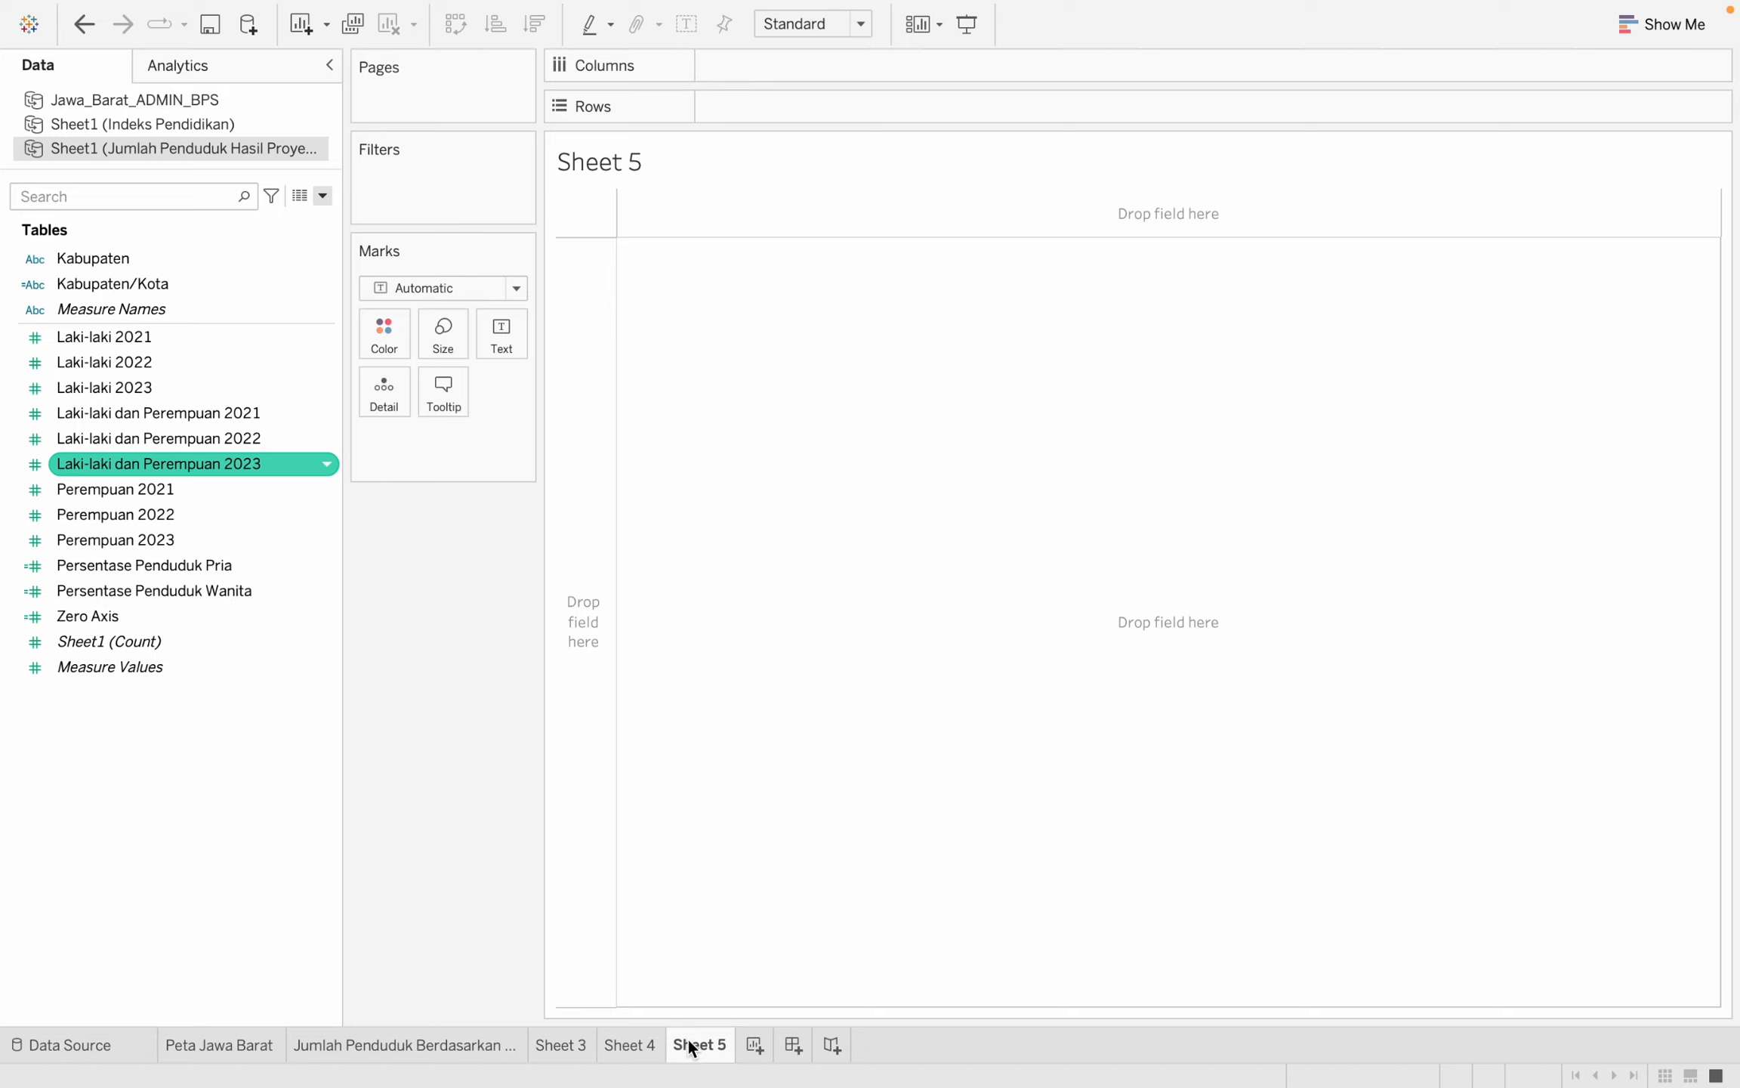
click(254, 125)
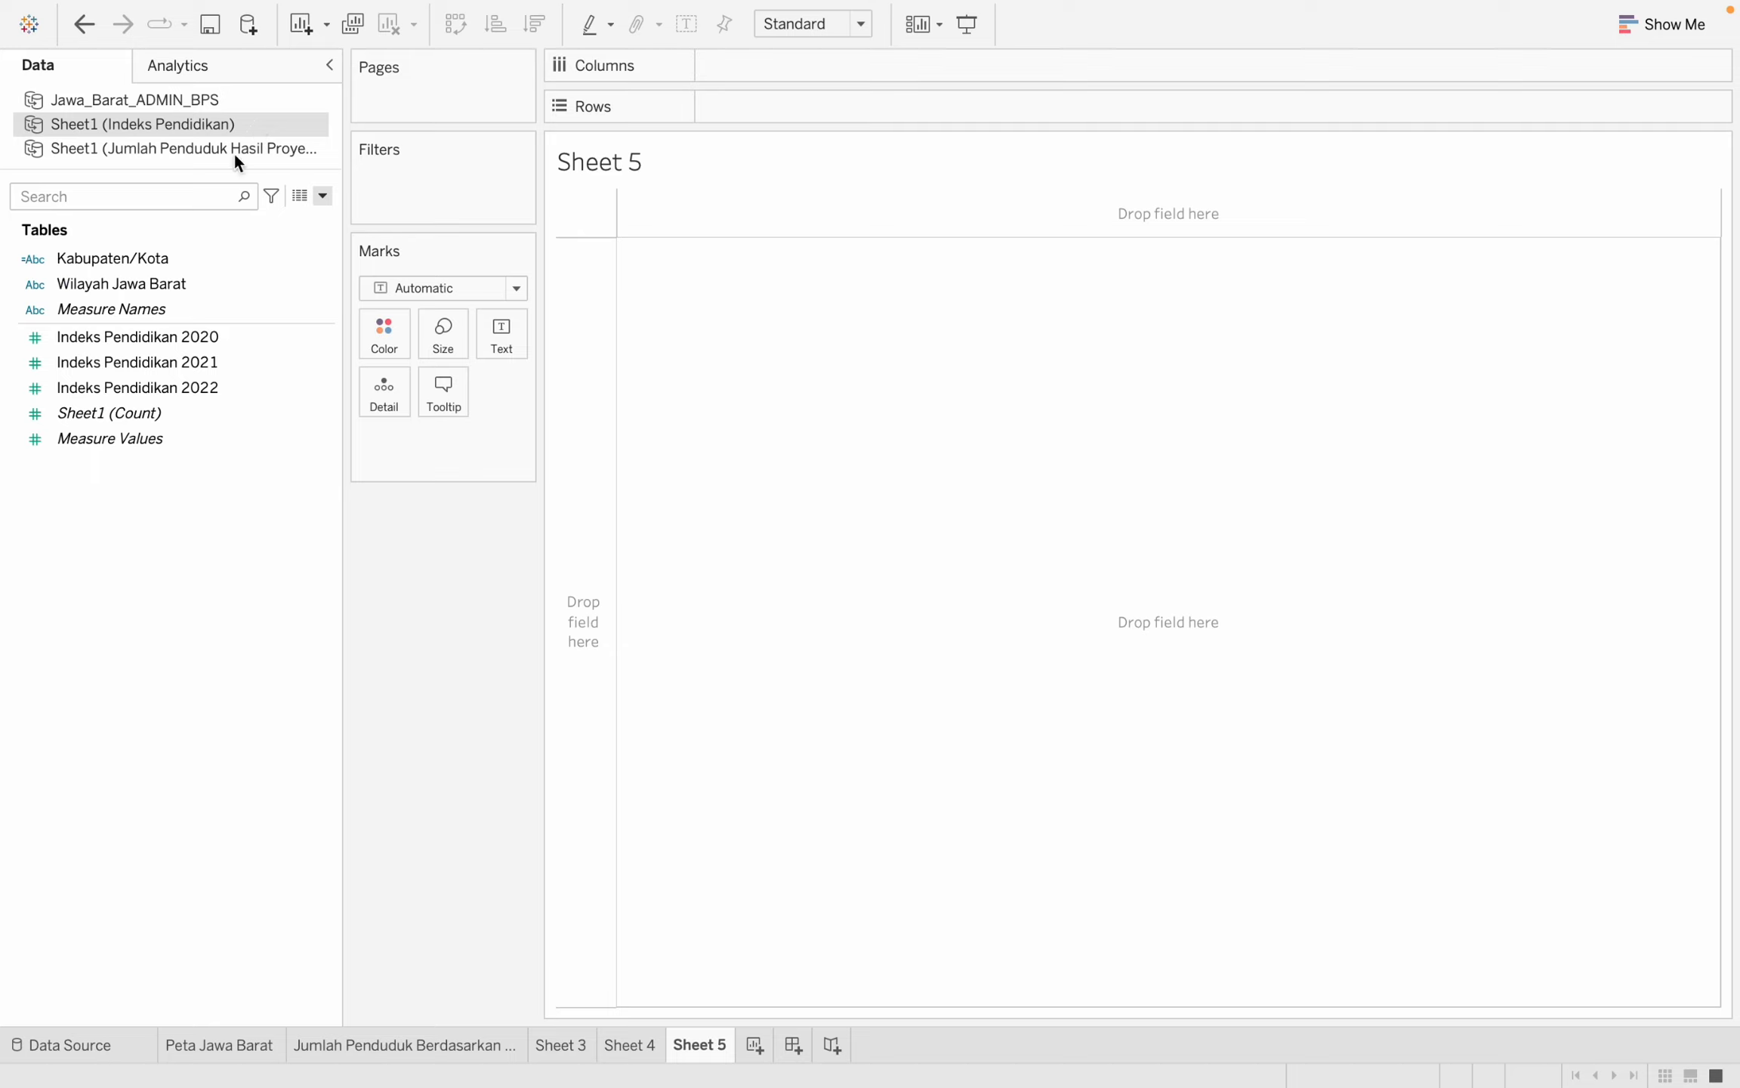
click(189, 361)
click(192, 387)
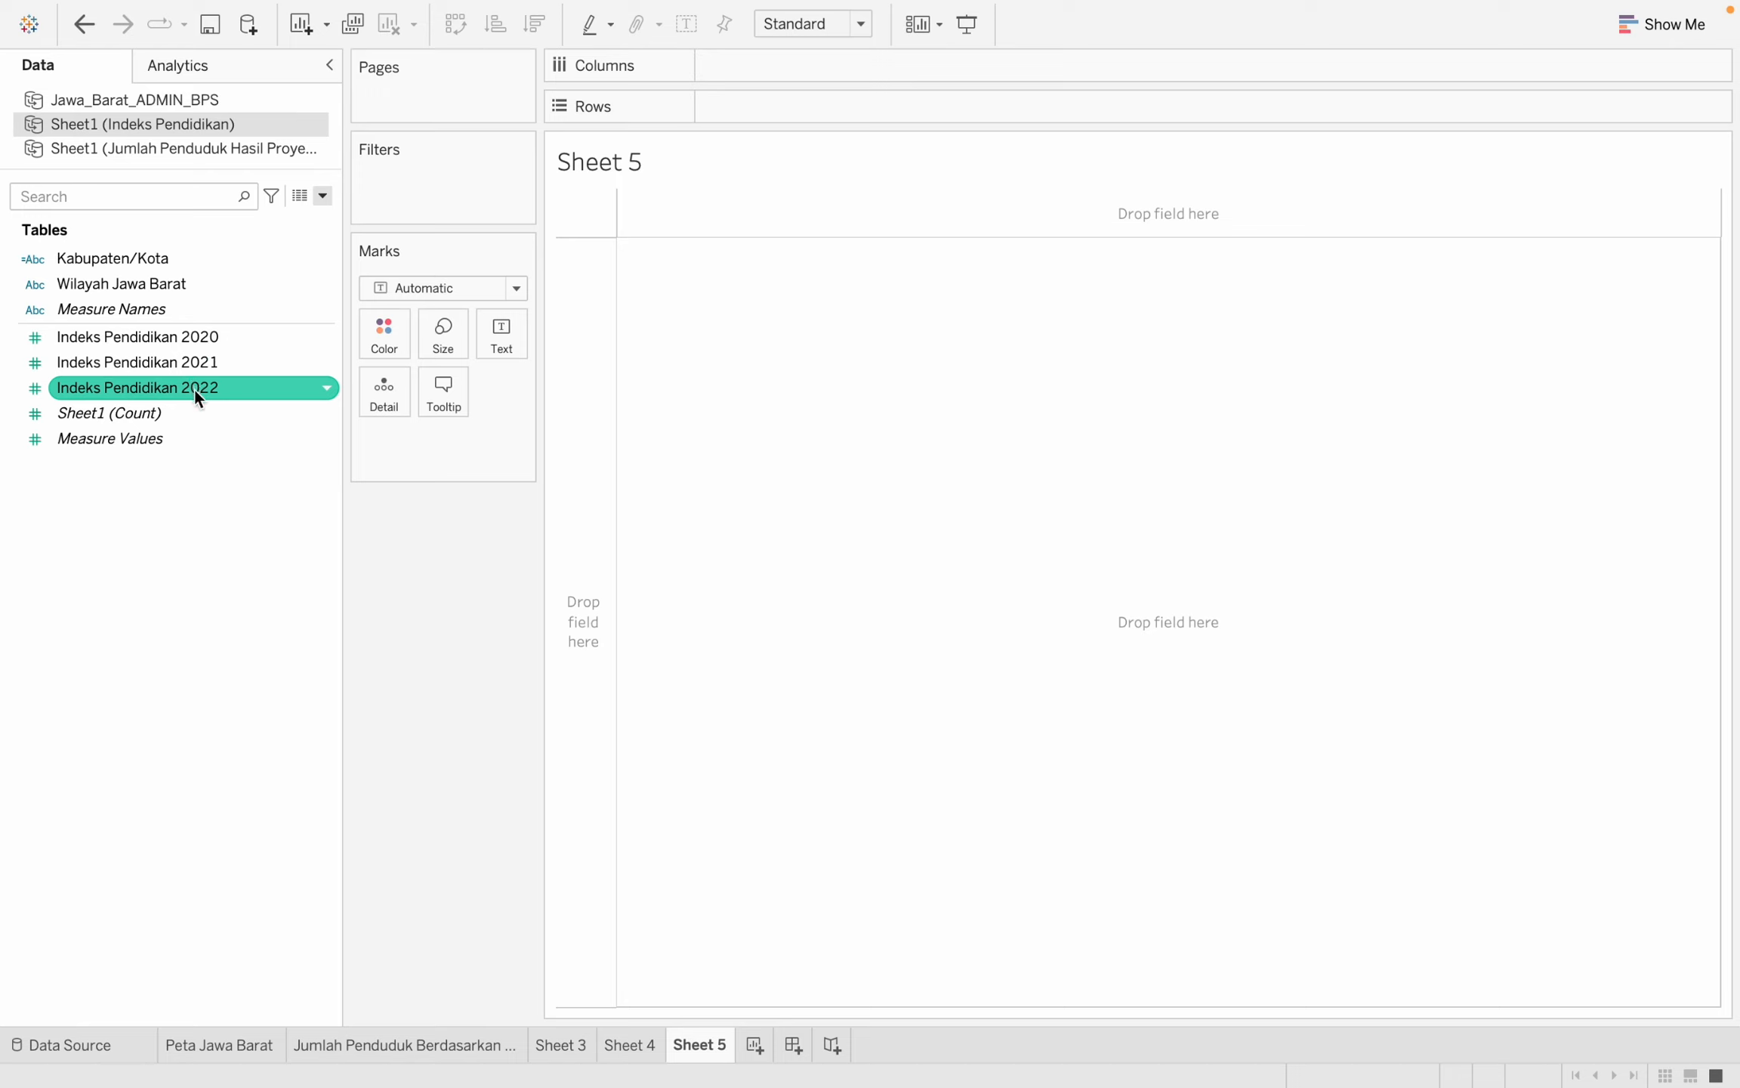
drag(194, 389, 509, 338)
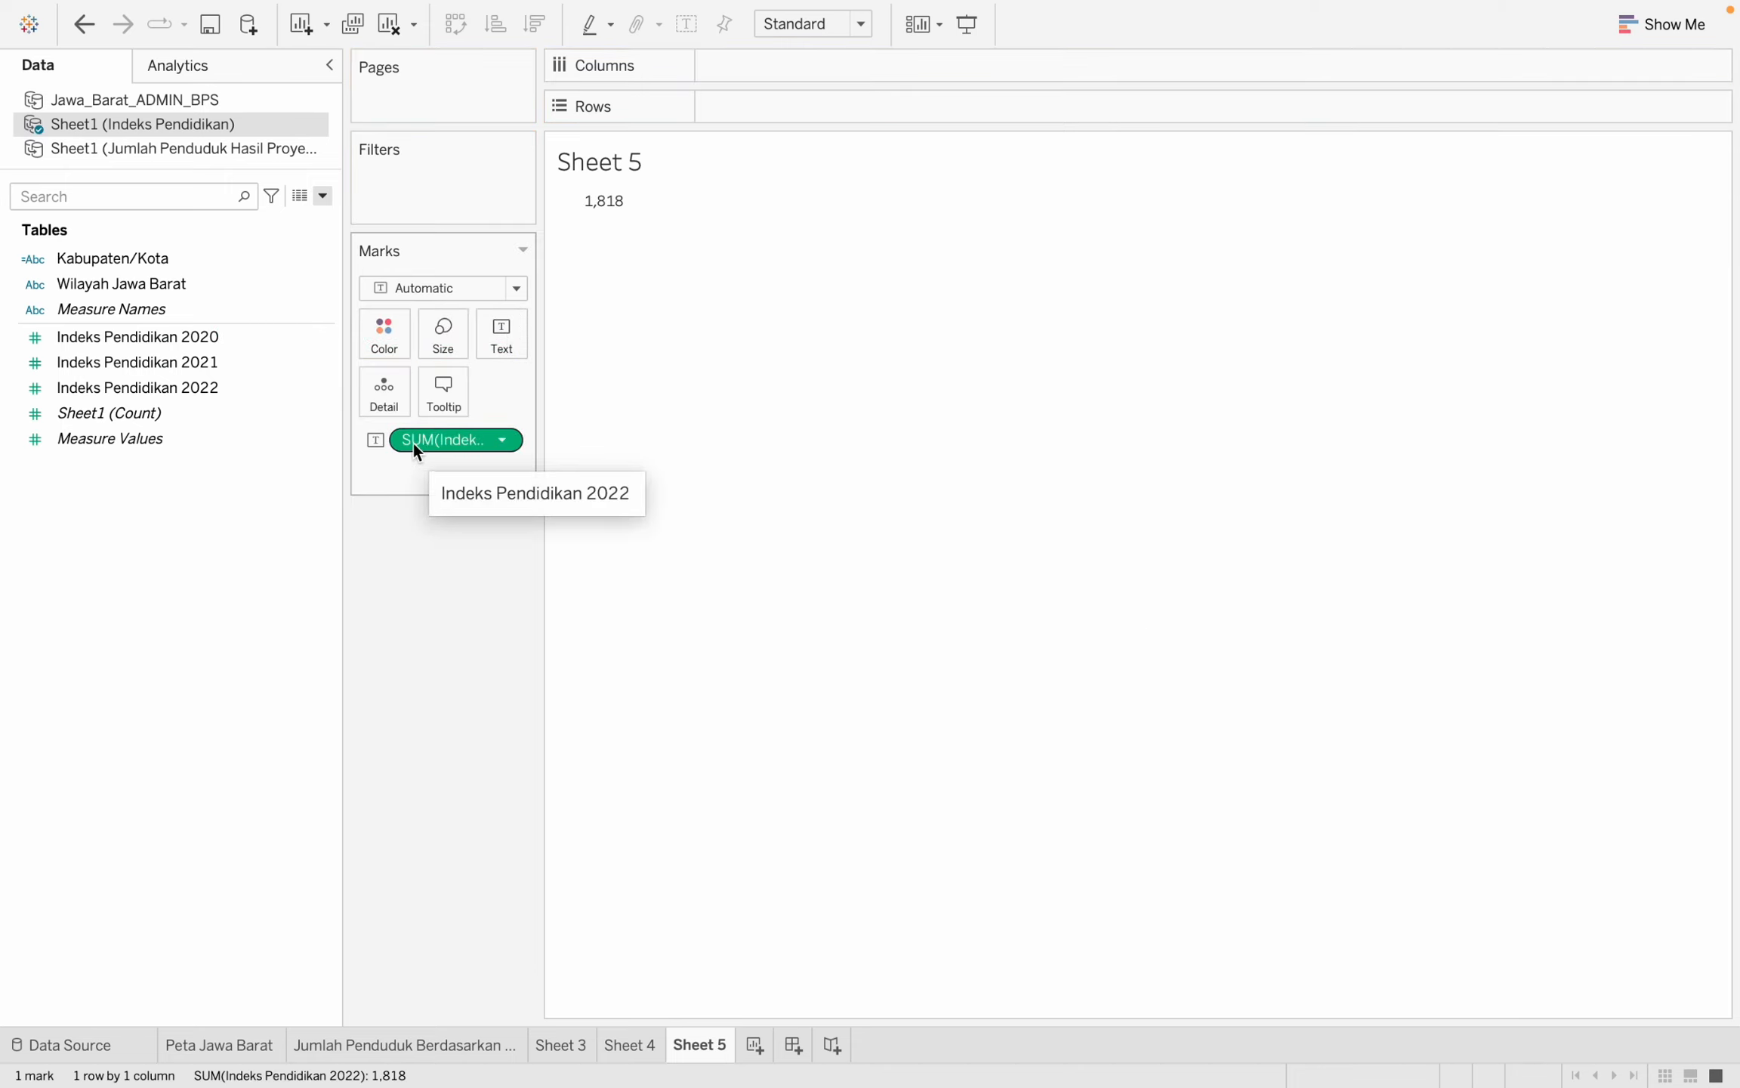
Change the aggregation of Indeks Pendidikan 2022 to Average.
click(503, 440)
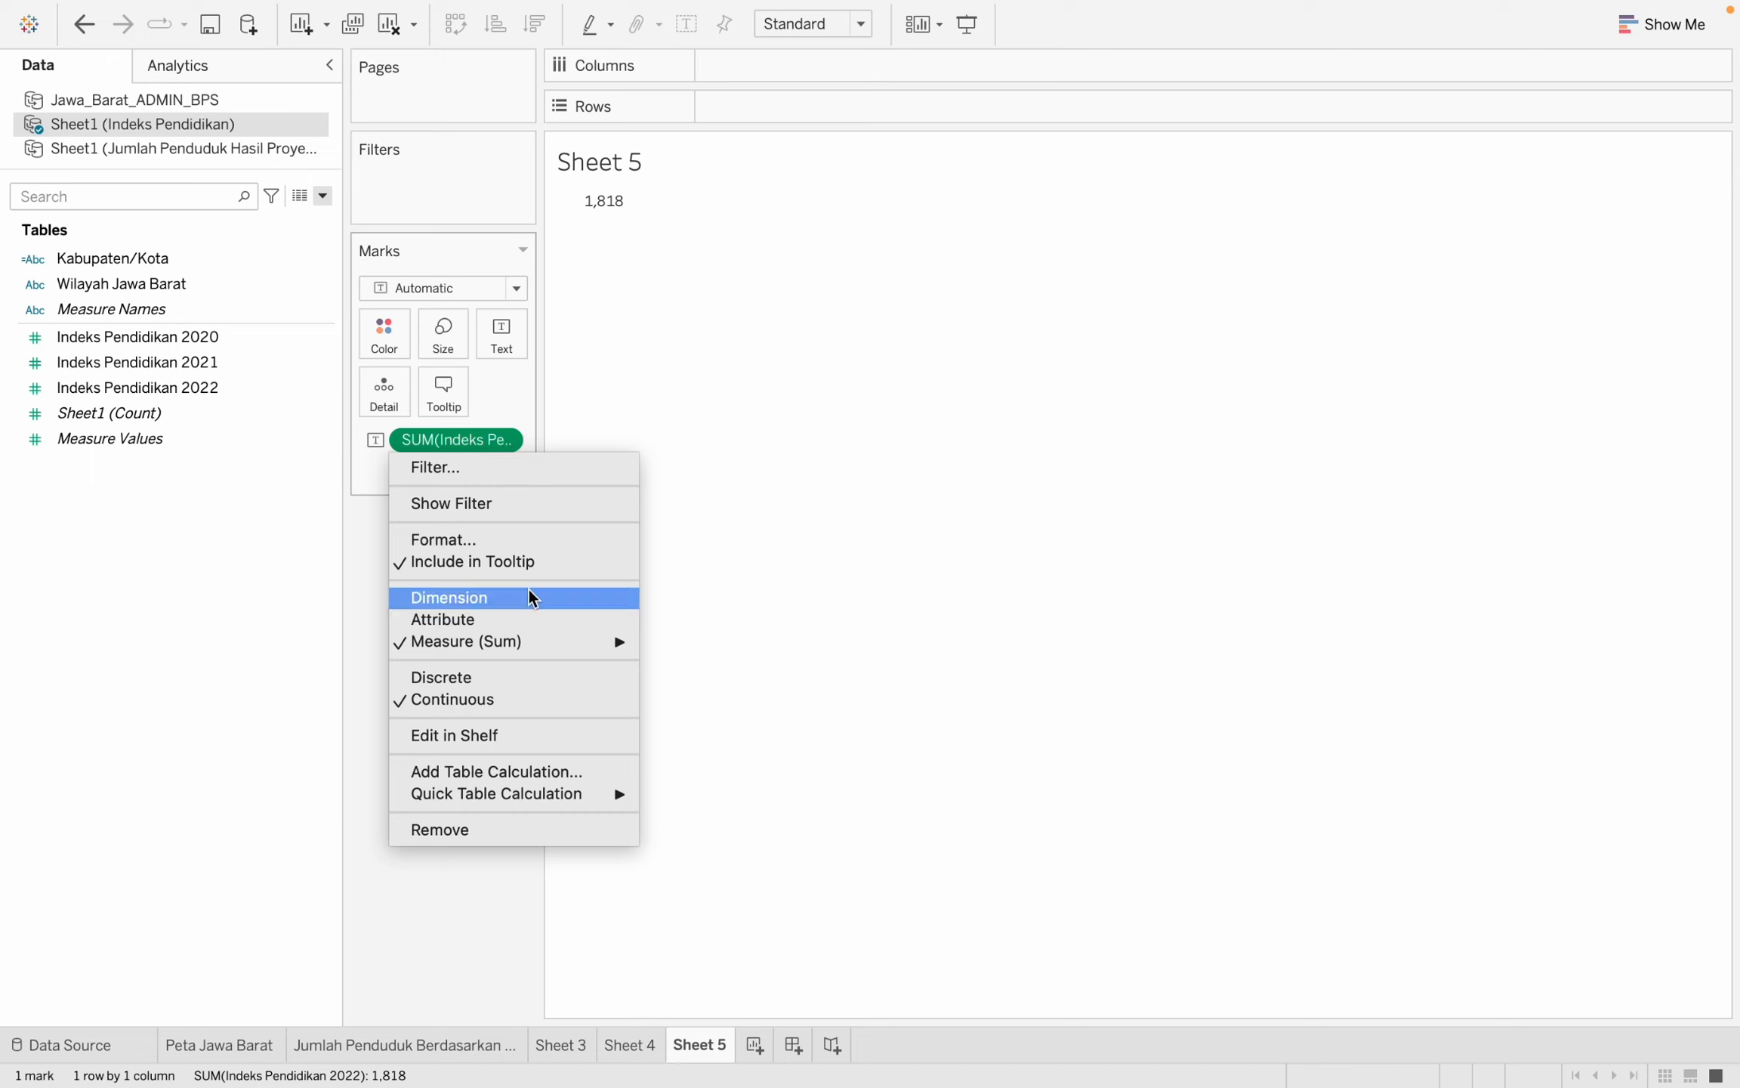
mouse_move(538, 643)
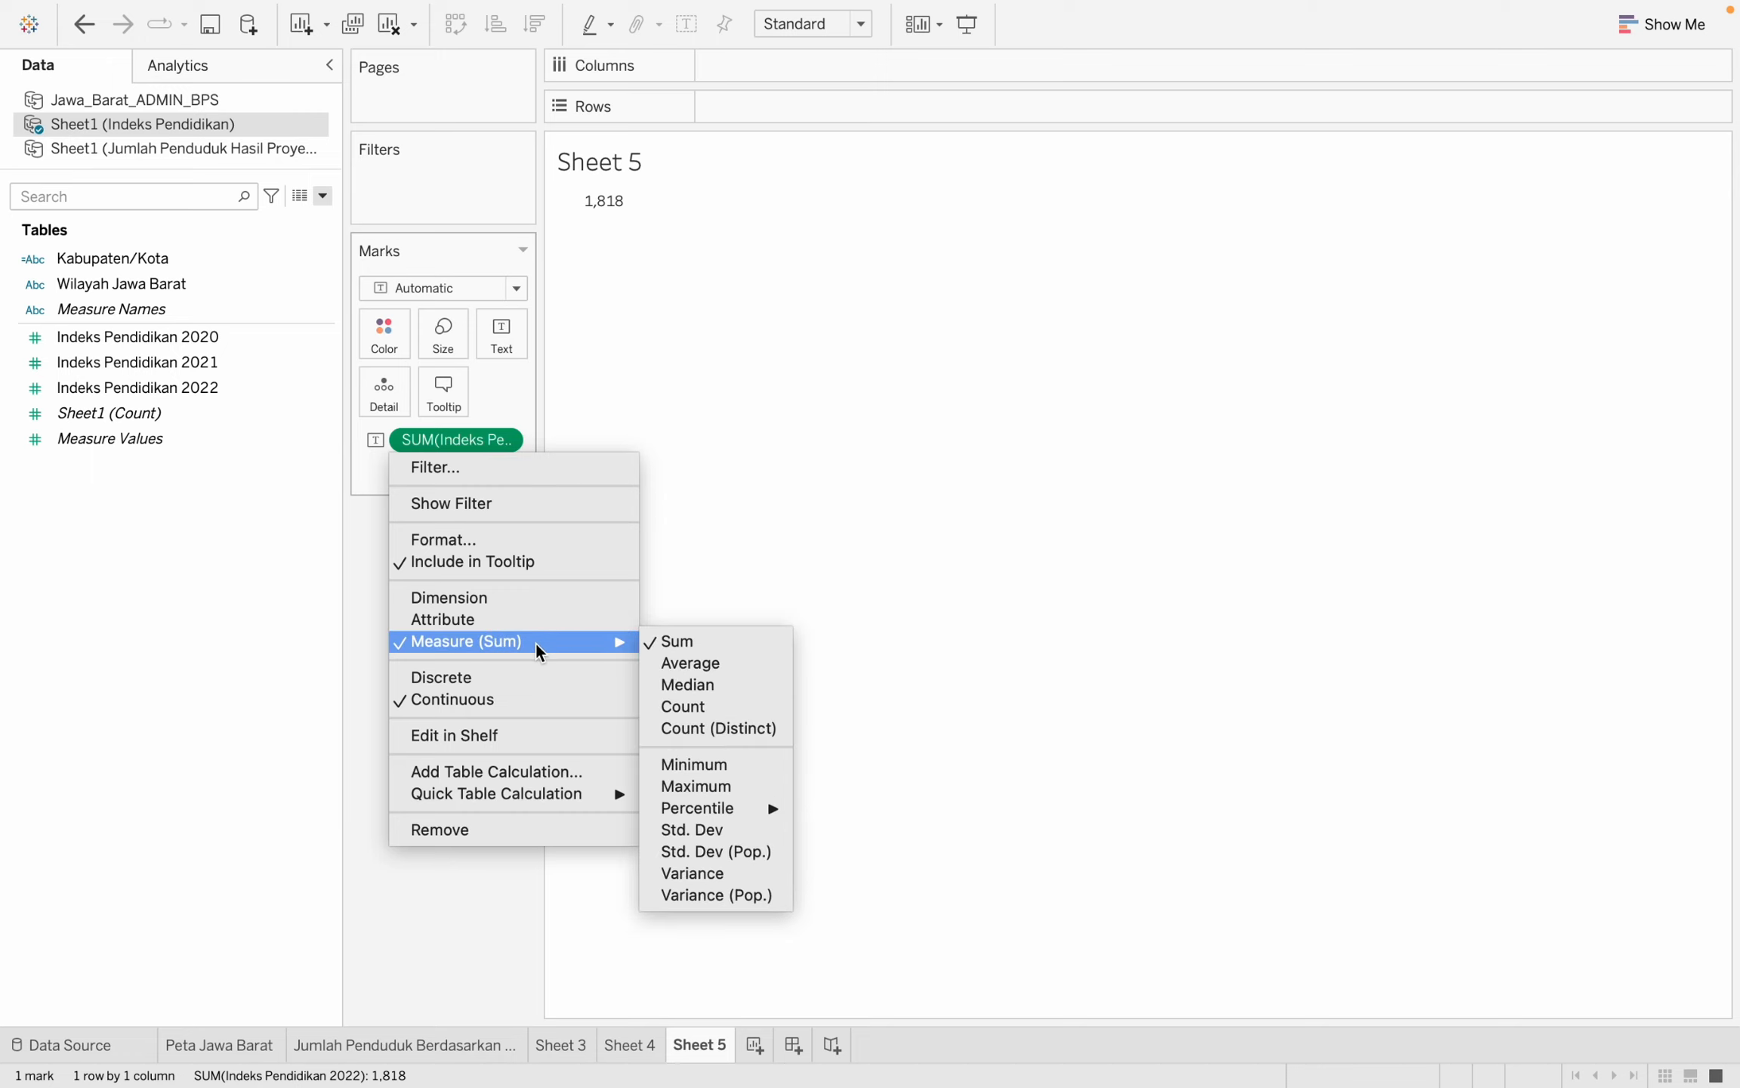
click(701, 664)
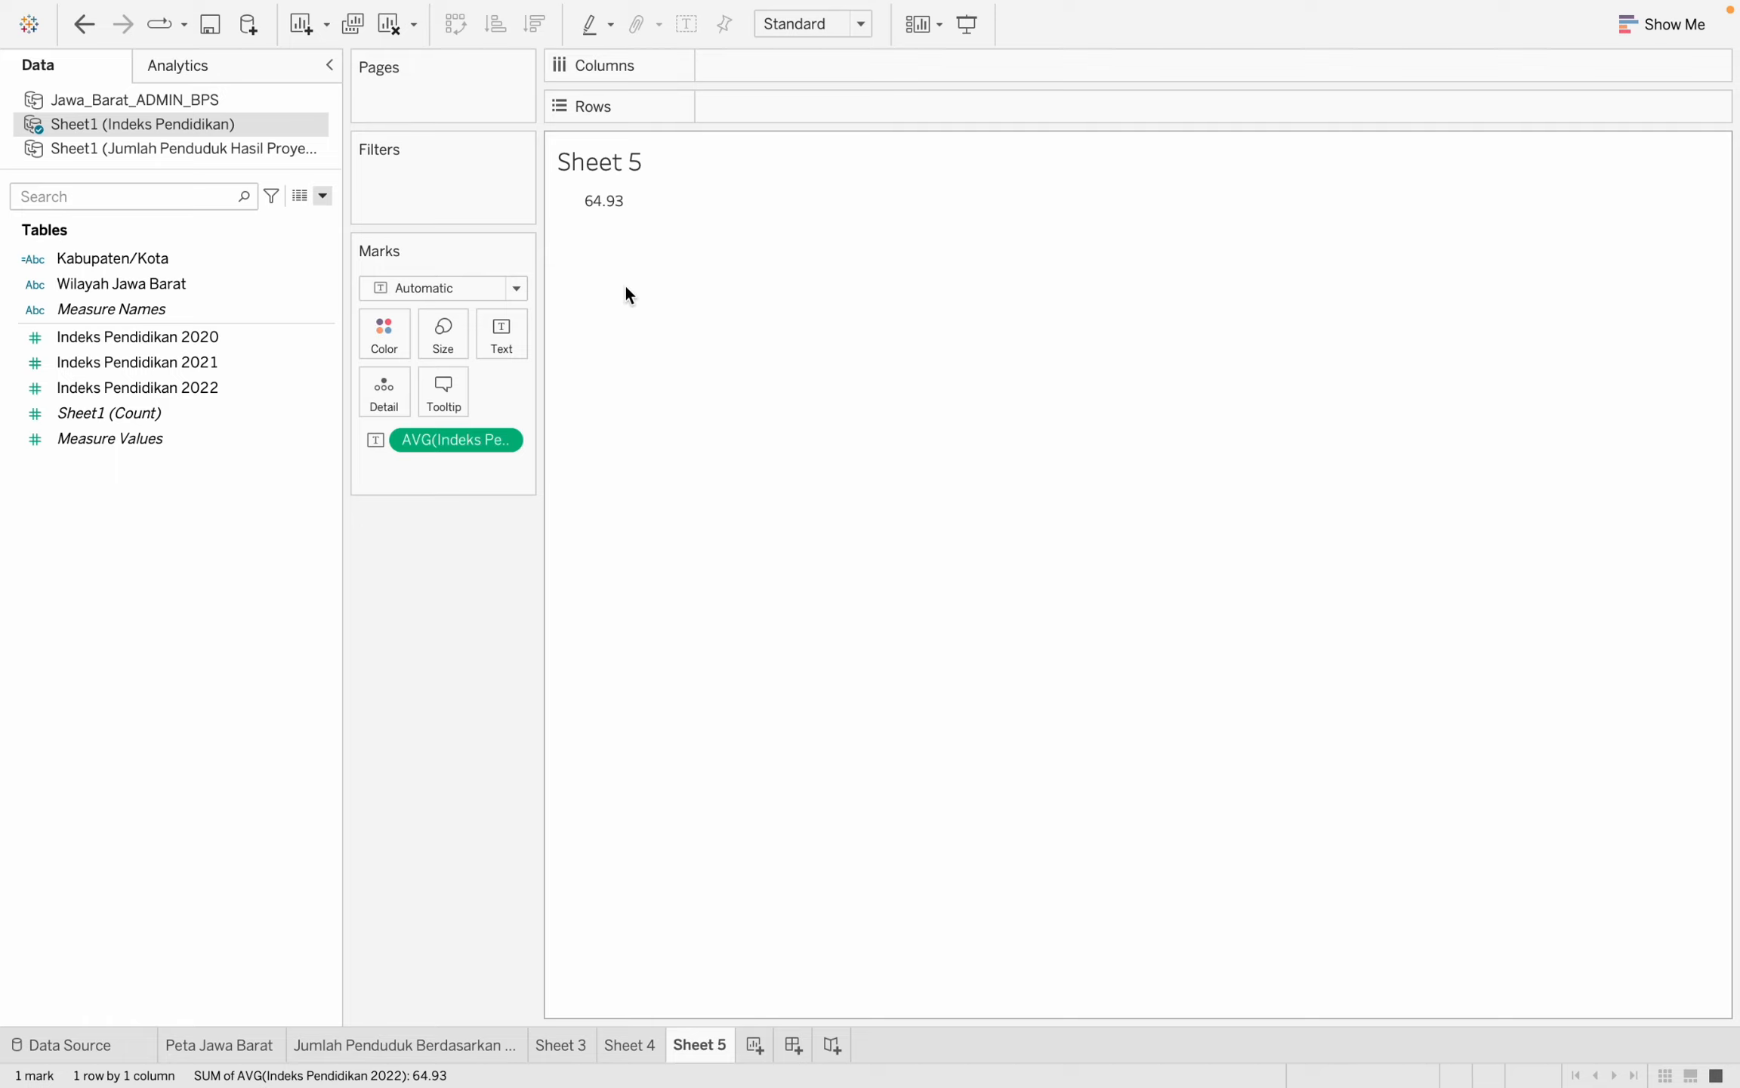
Replace the worksheet title with "Rata-rata Indeks Pendidikan Tahun 2022".
double_click(619, 169)
key(super+a)
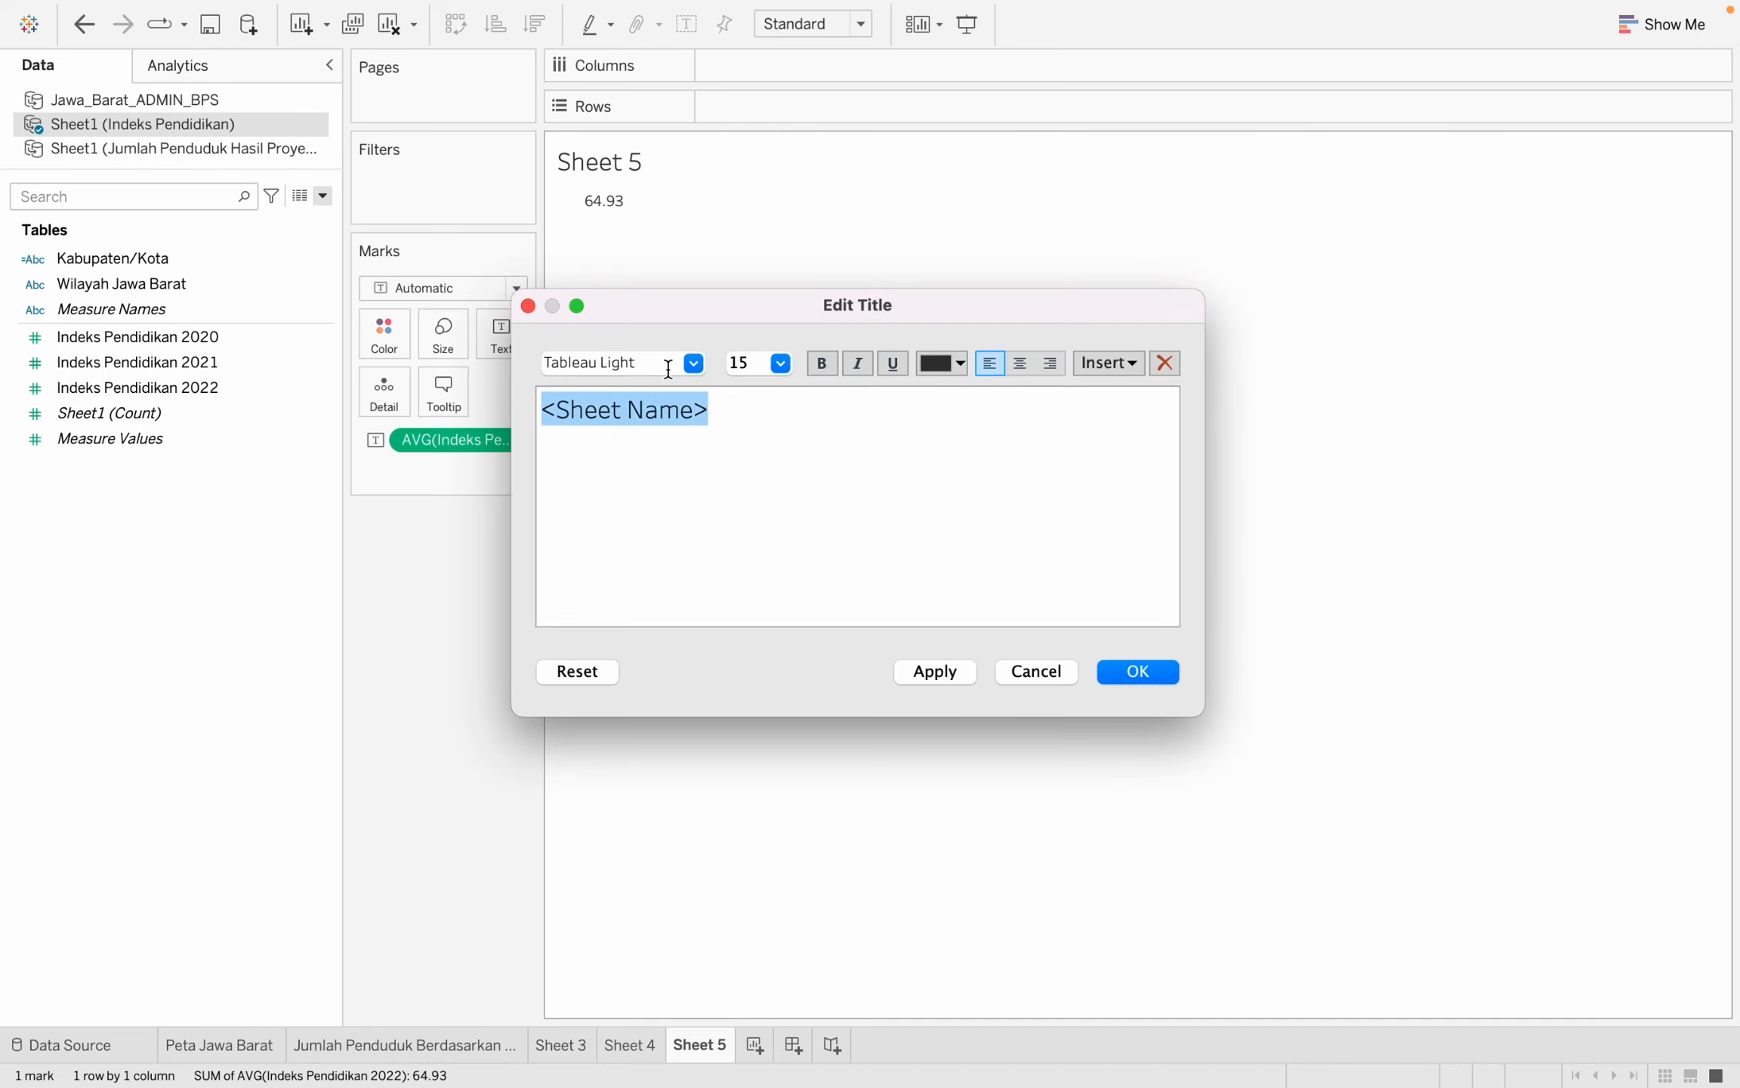
text(Rata-rata idn)
key(BackSpace)
key(BackSpace)
key(BackSpace)
key(BackSpace)
text(Indeks Pendidikan T)
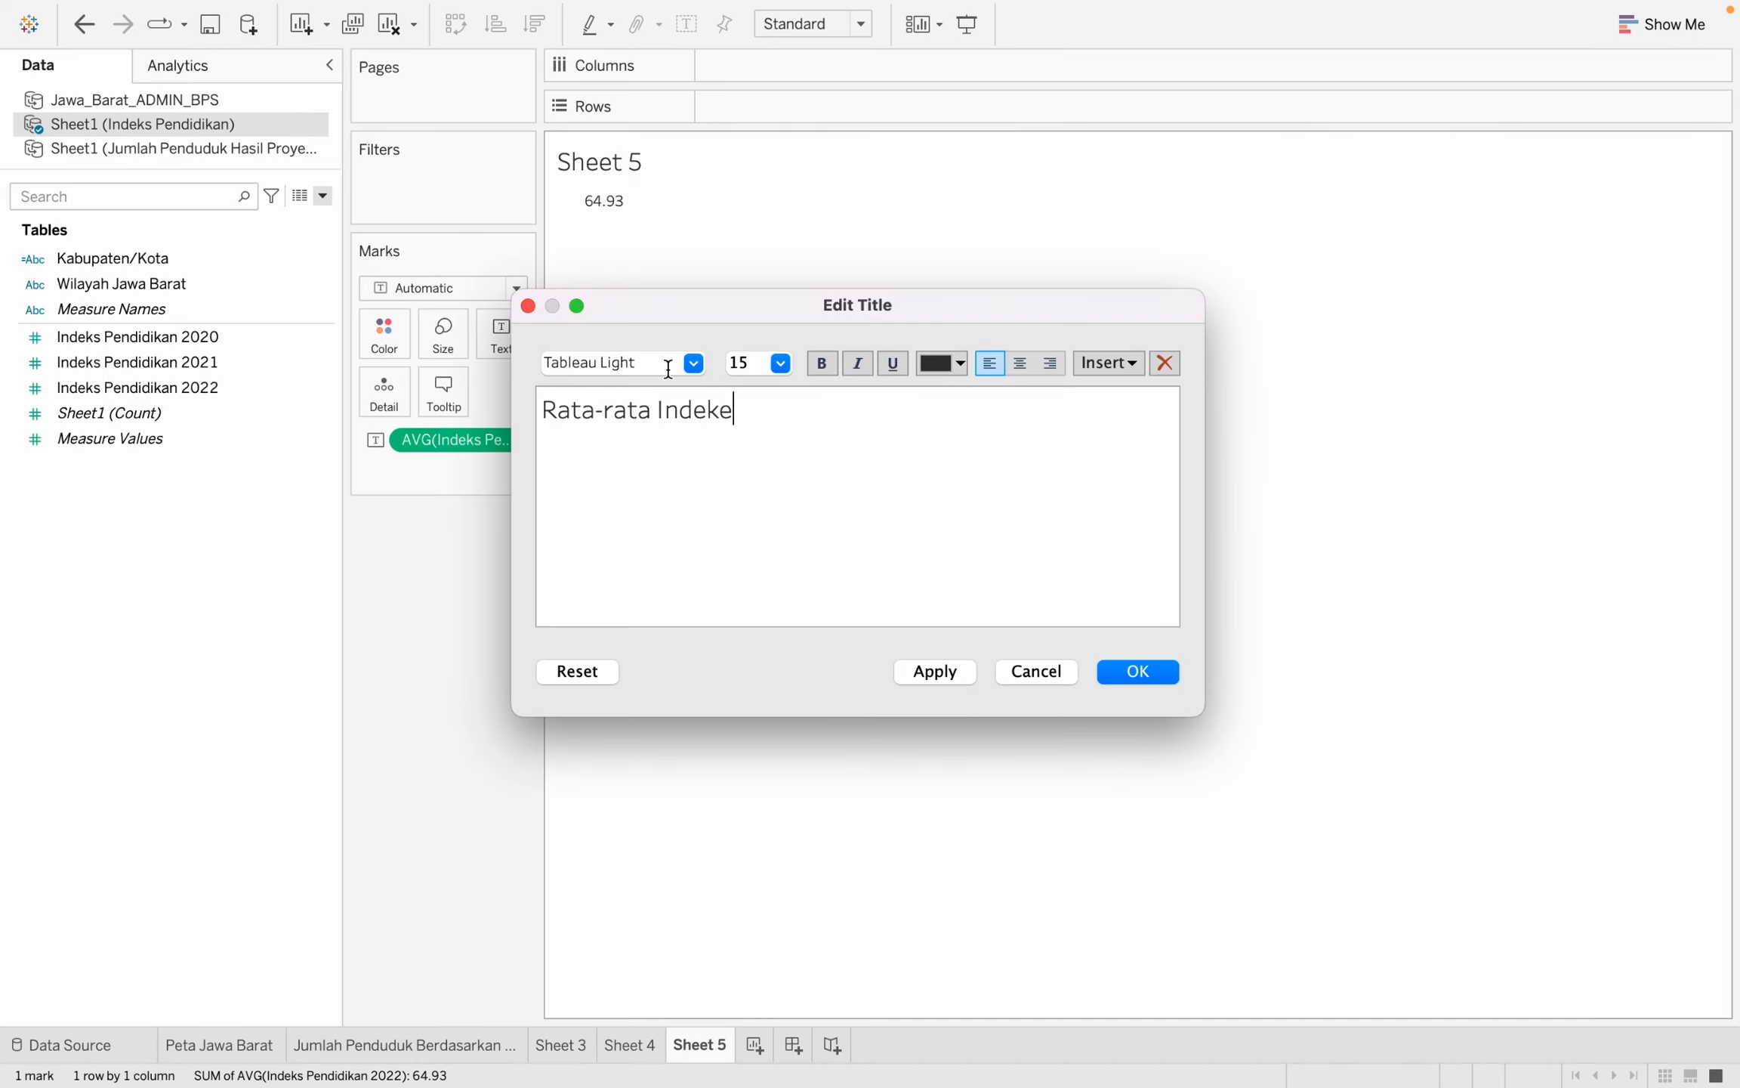
text(ahun 2022)
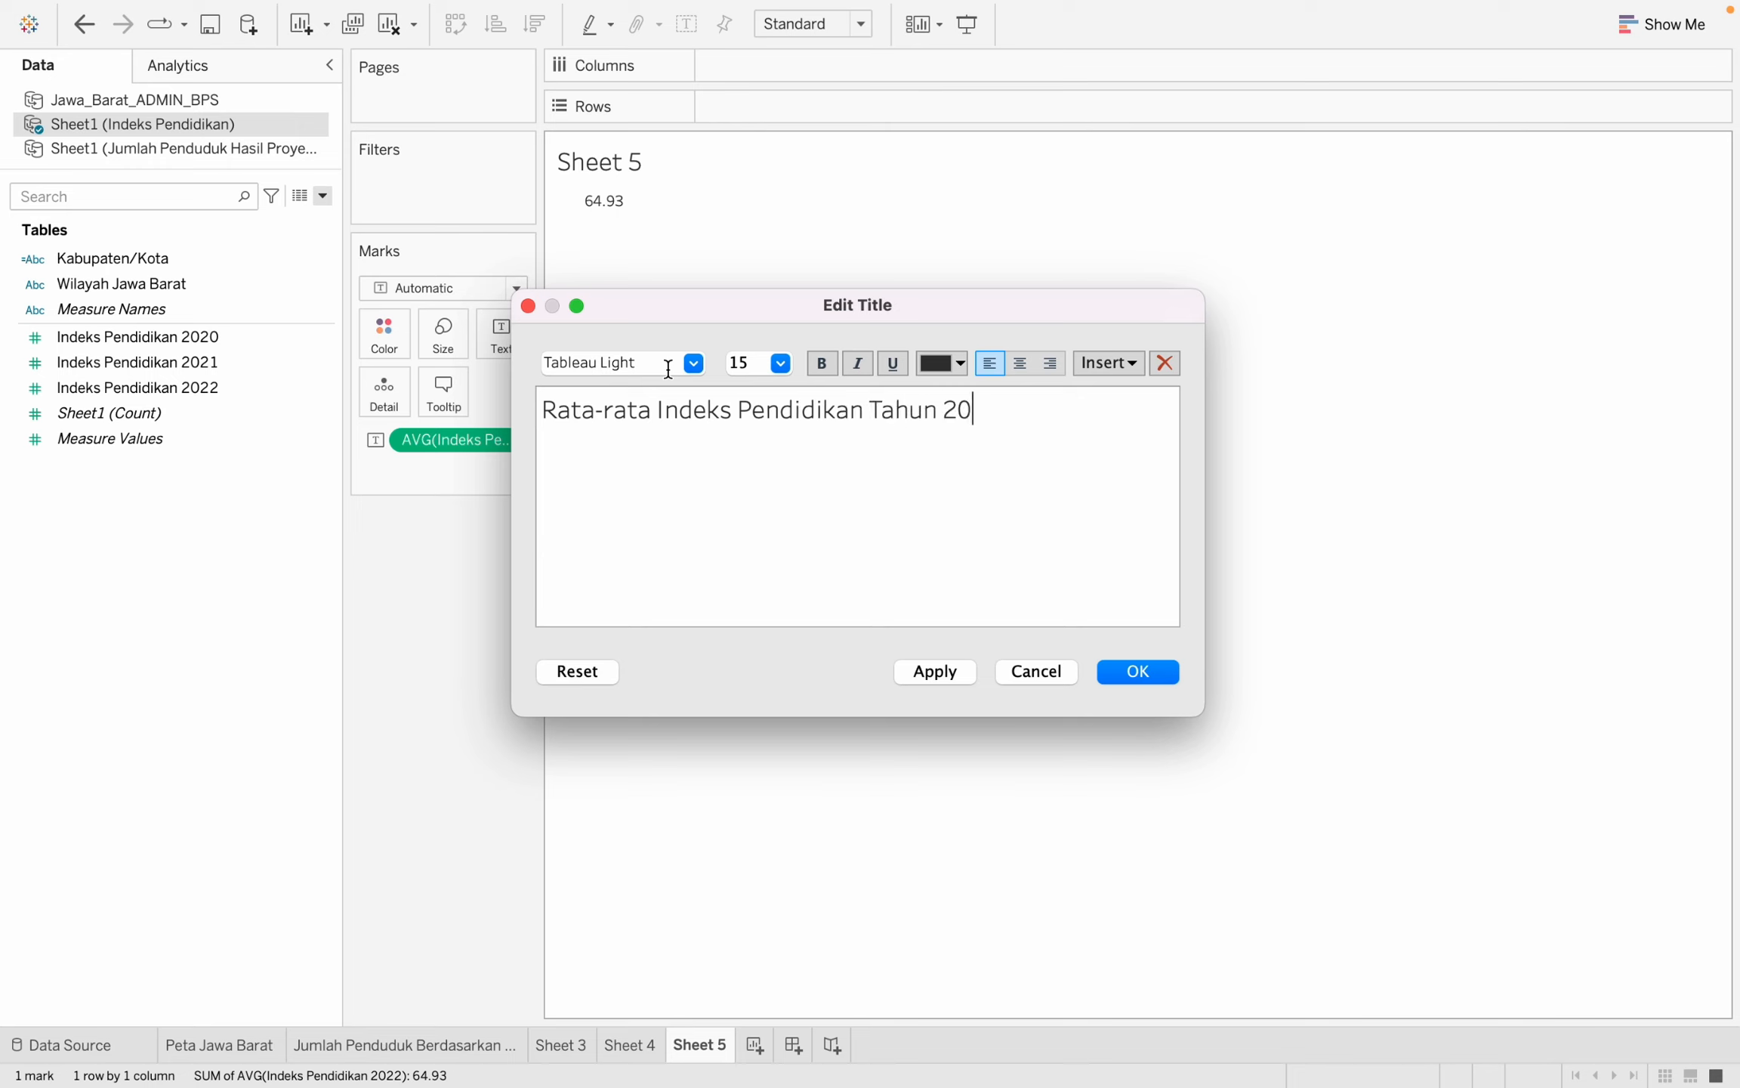
click(1154, 673)
Set the default worksheet font size for the average education index to 15.
right_click(617, 210)
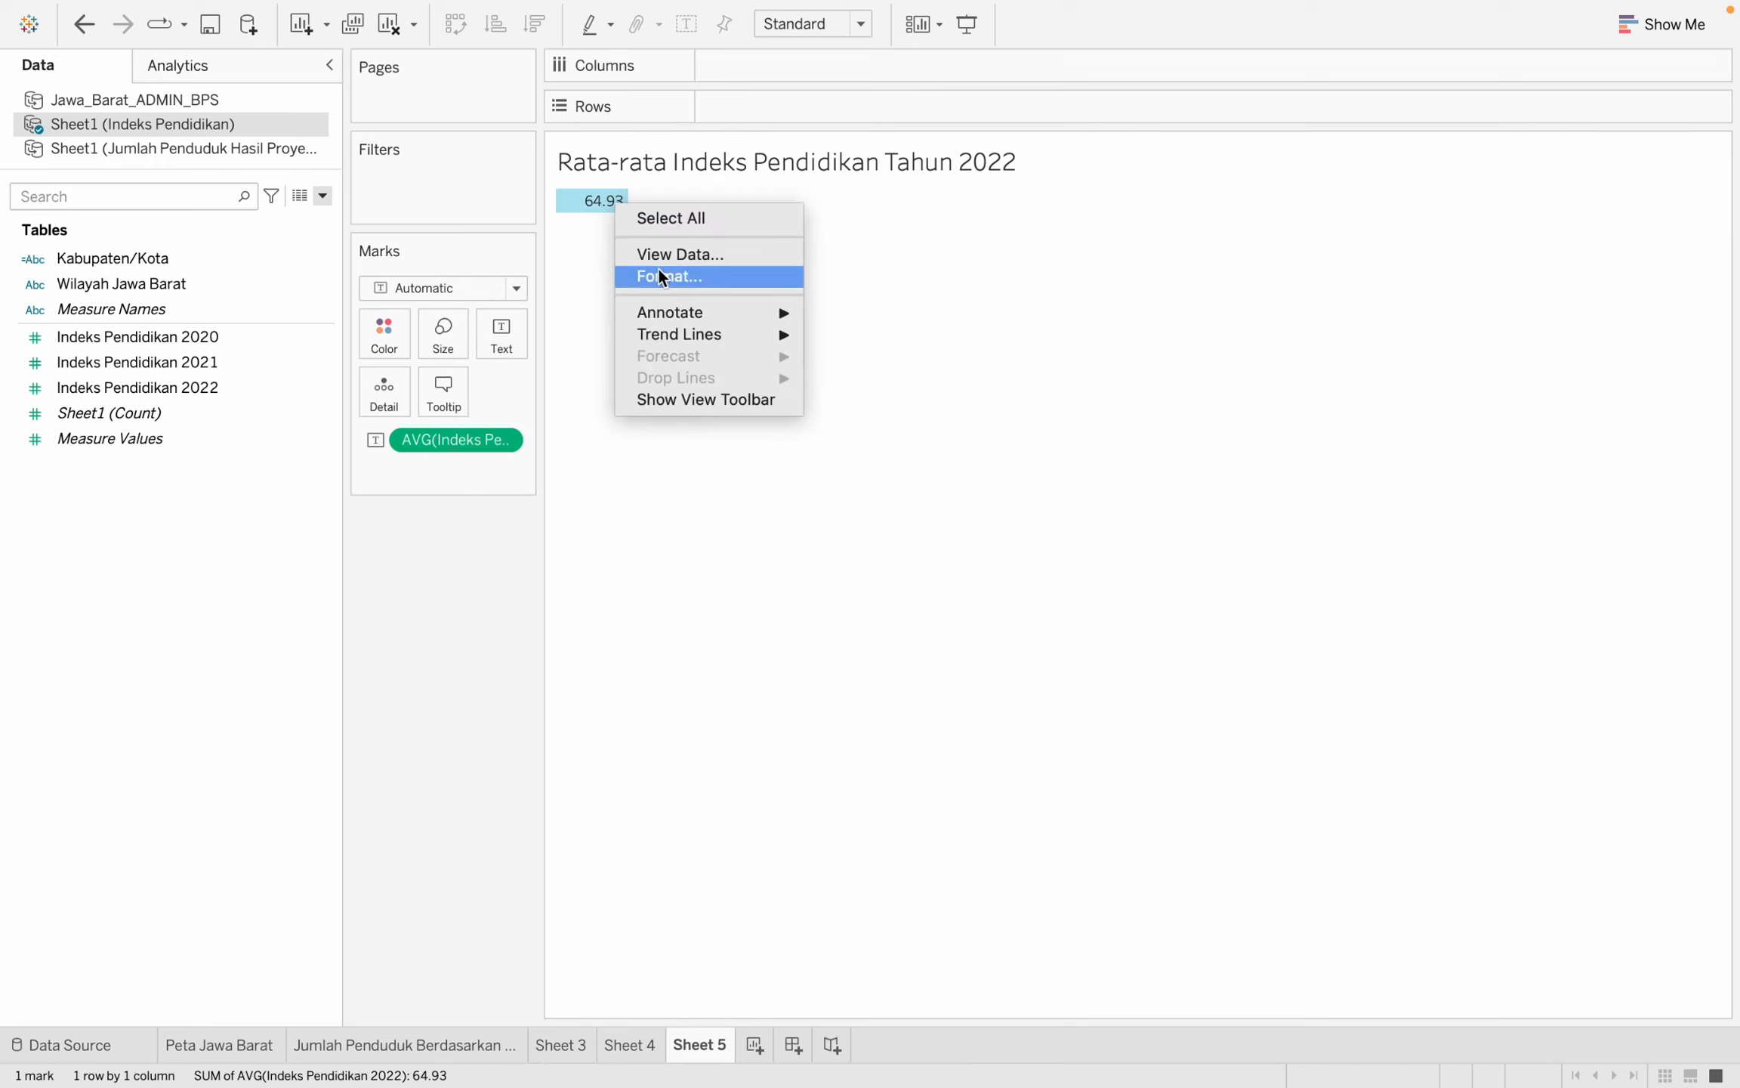
click(657, 277)
click(231, 225)
text(15)
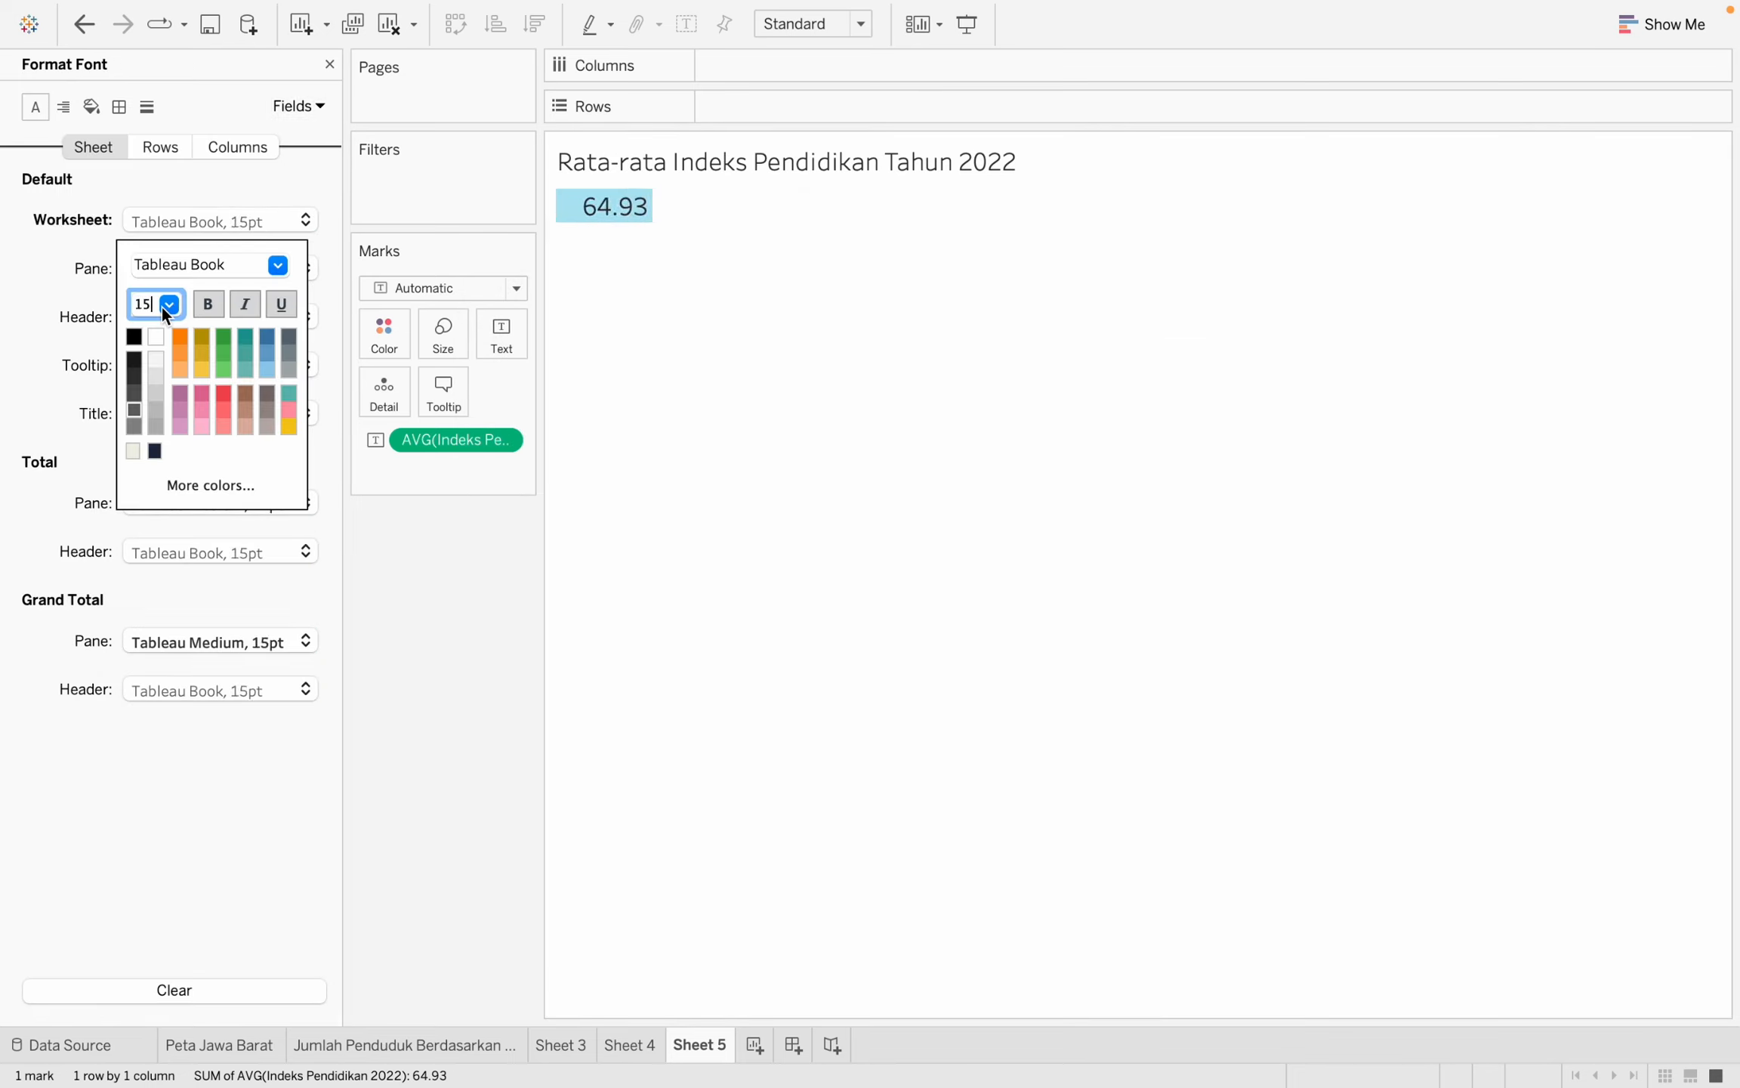
click(462, 535)
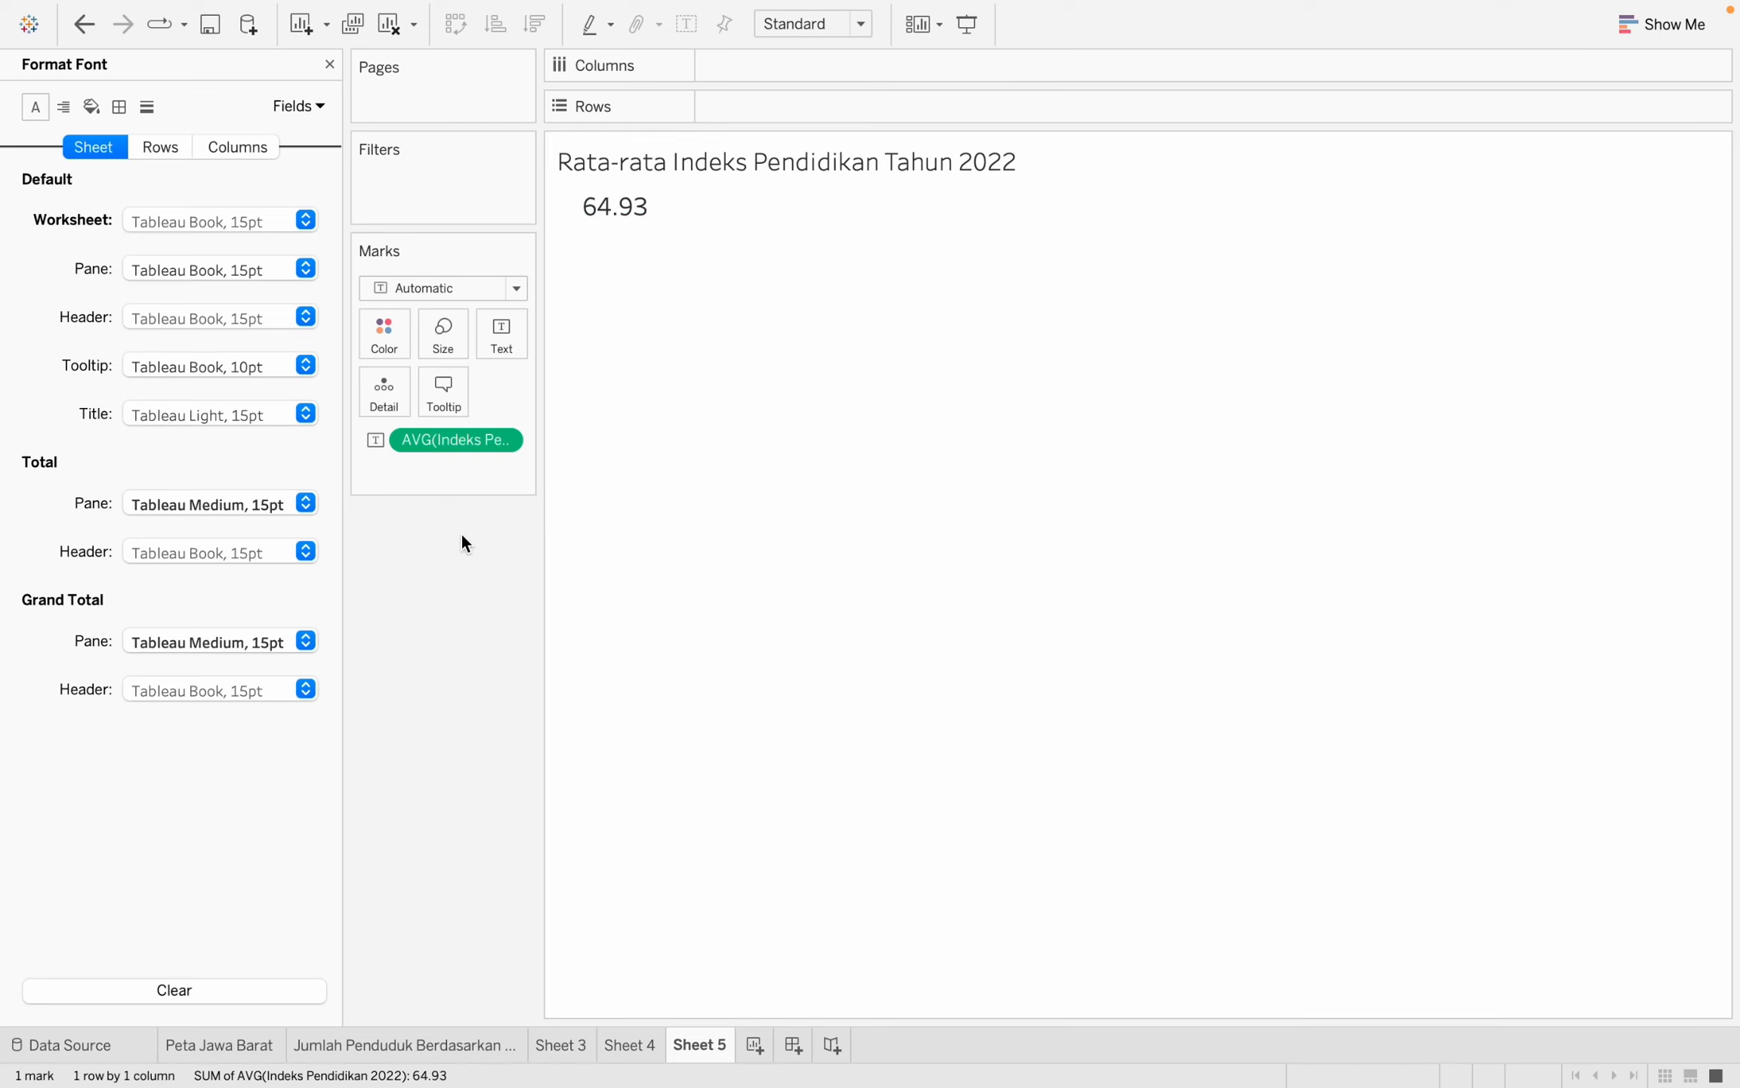
Align the default pane text to the horizontal center and vertical middle.
click(63, 107)
click(182, 219)
click(182, 337)
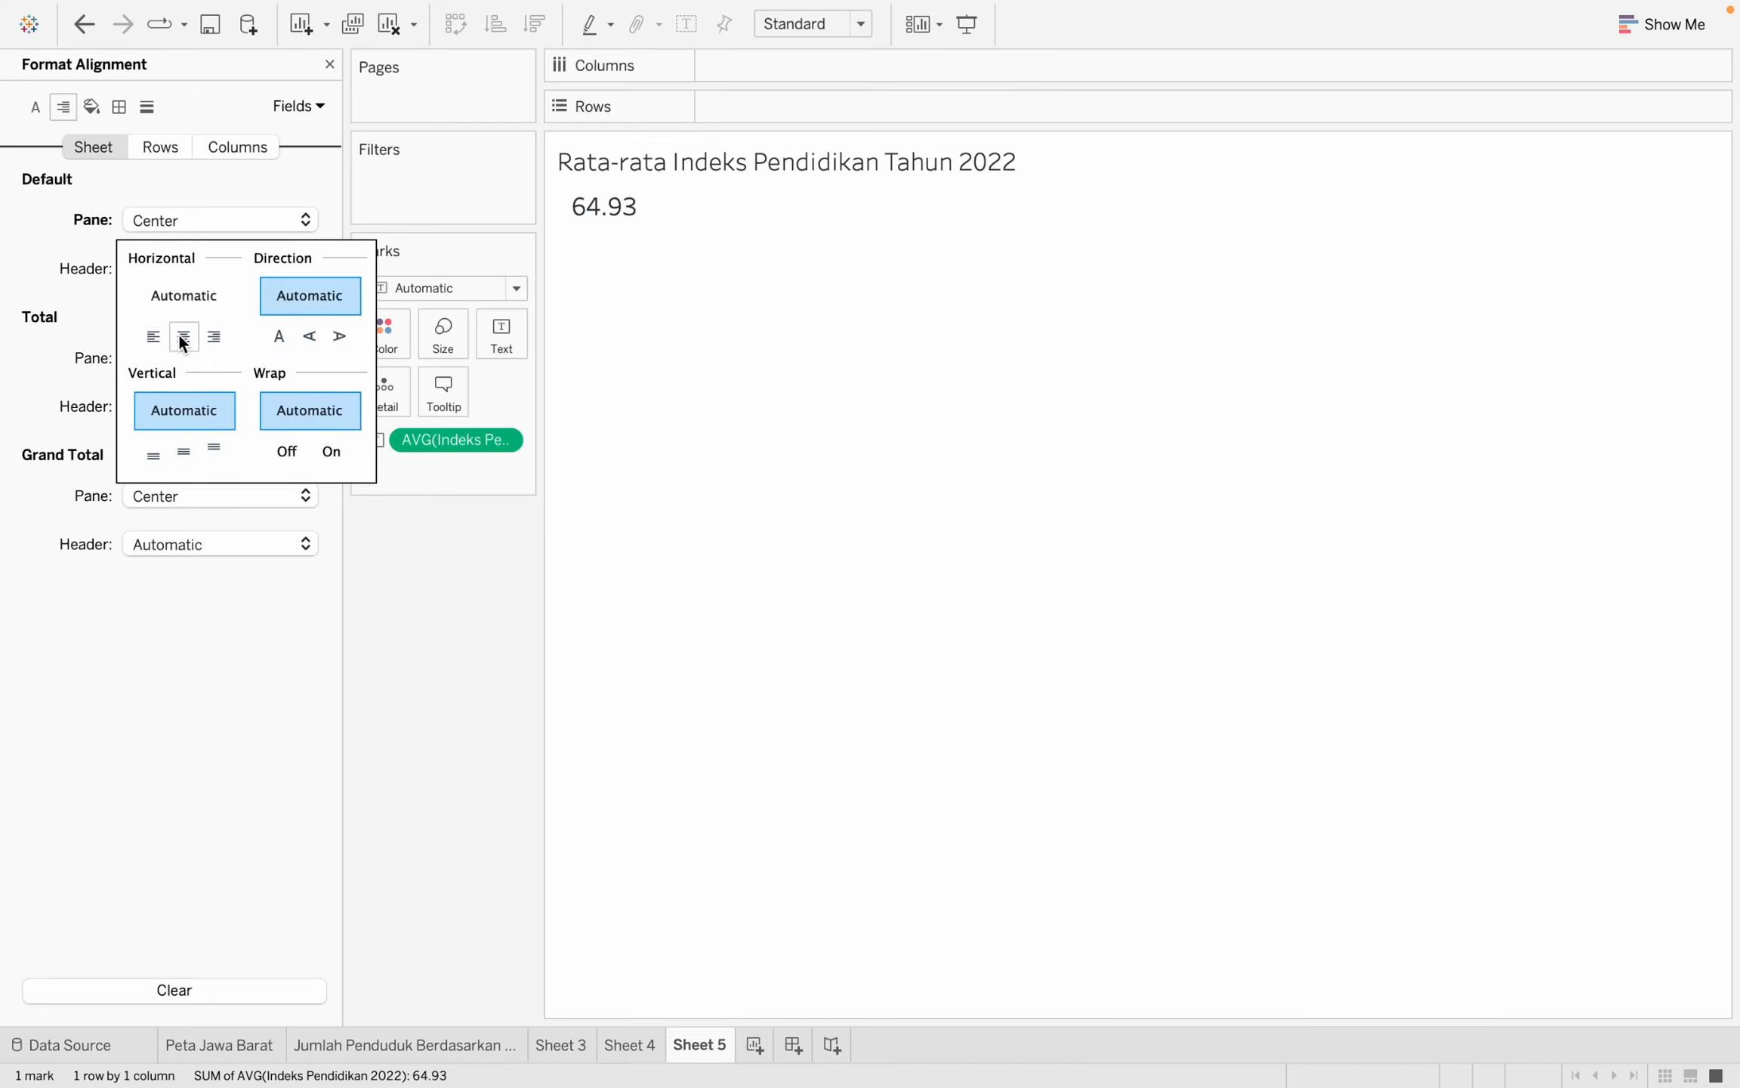
click(184, 450)
click(646, 216)
click(655, 234)
click(652, 205)
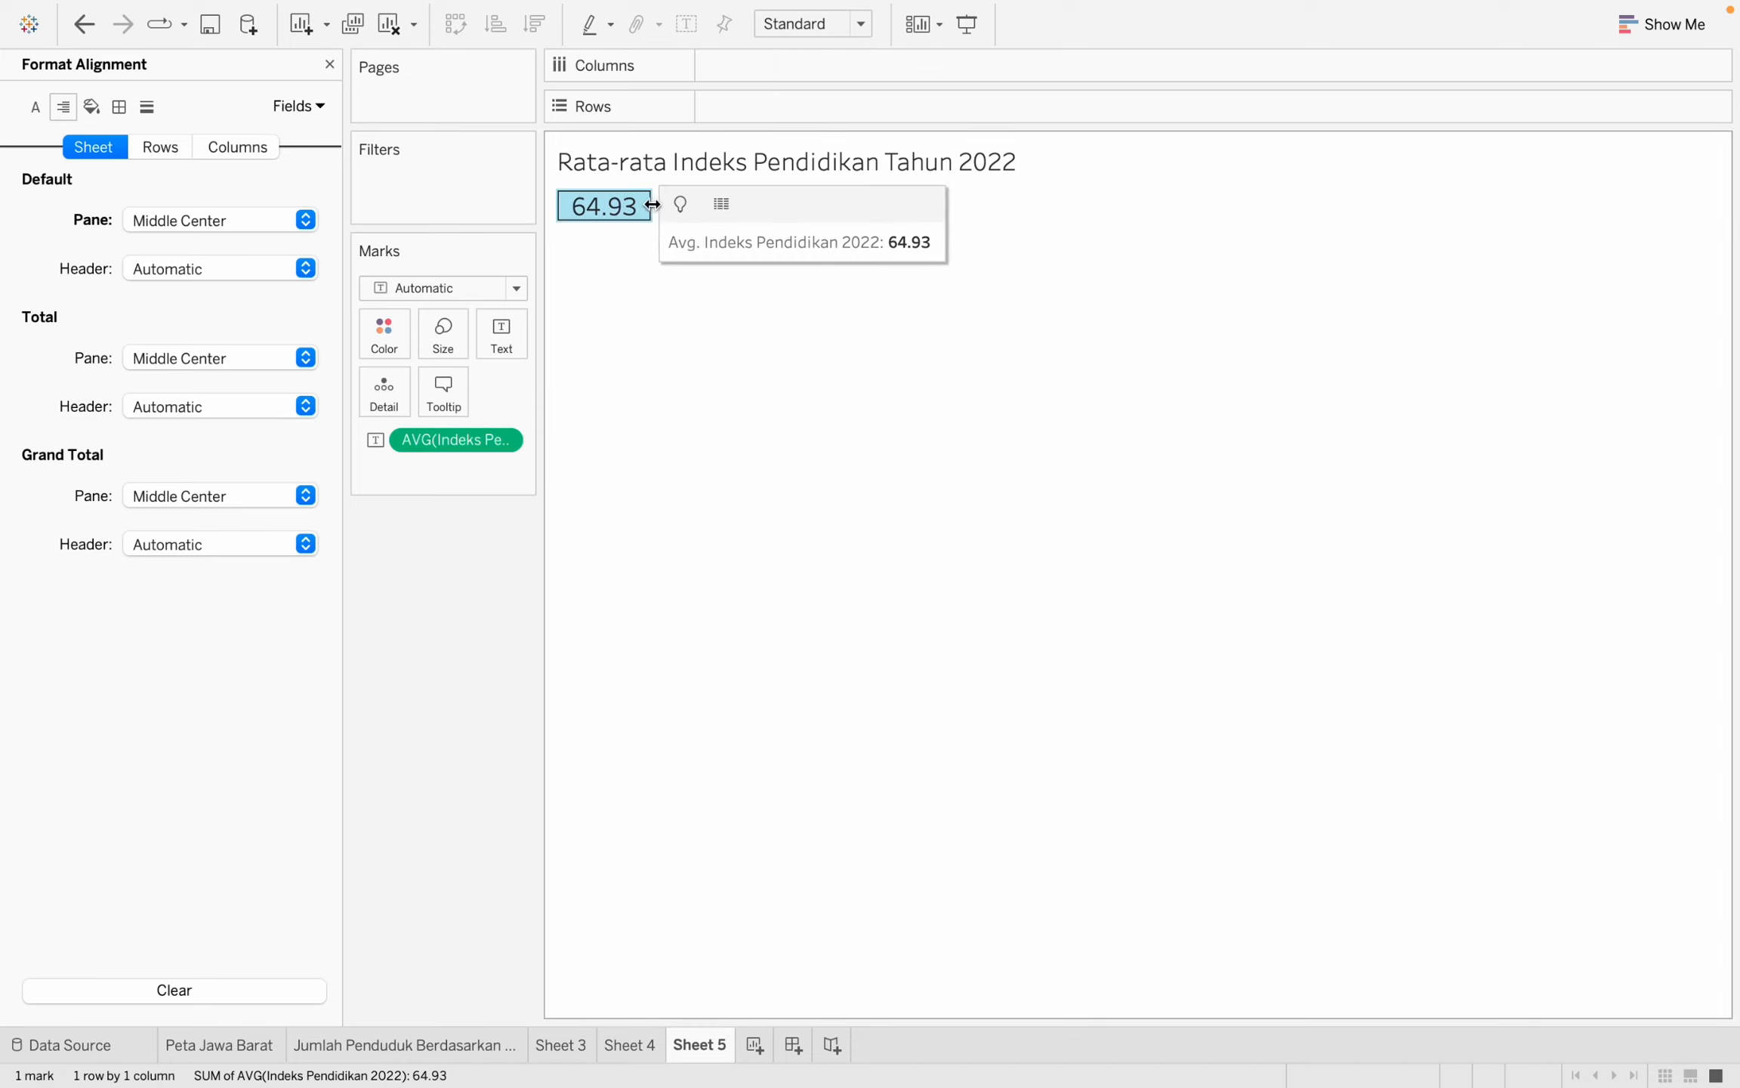
Widen the average education index cell to match the width of the worksheet title.
click(653, 205)
drag(653, 206, 1017, 203)
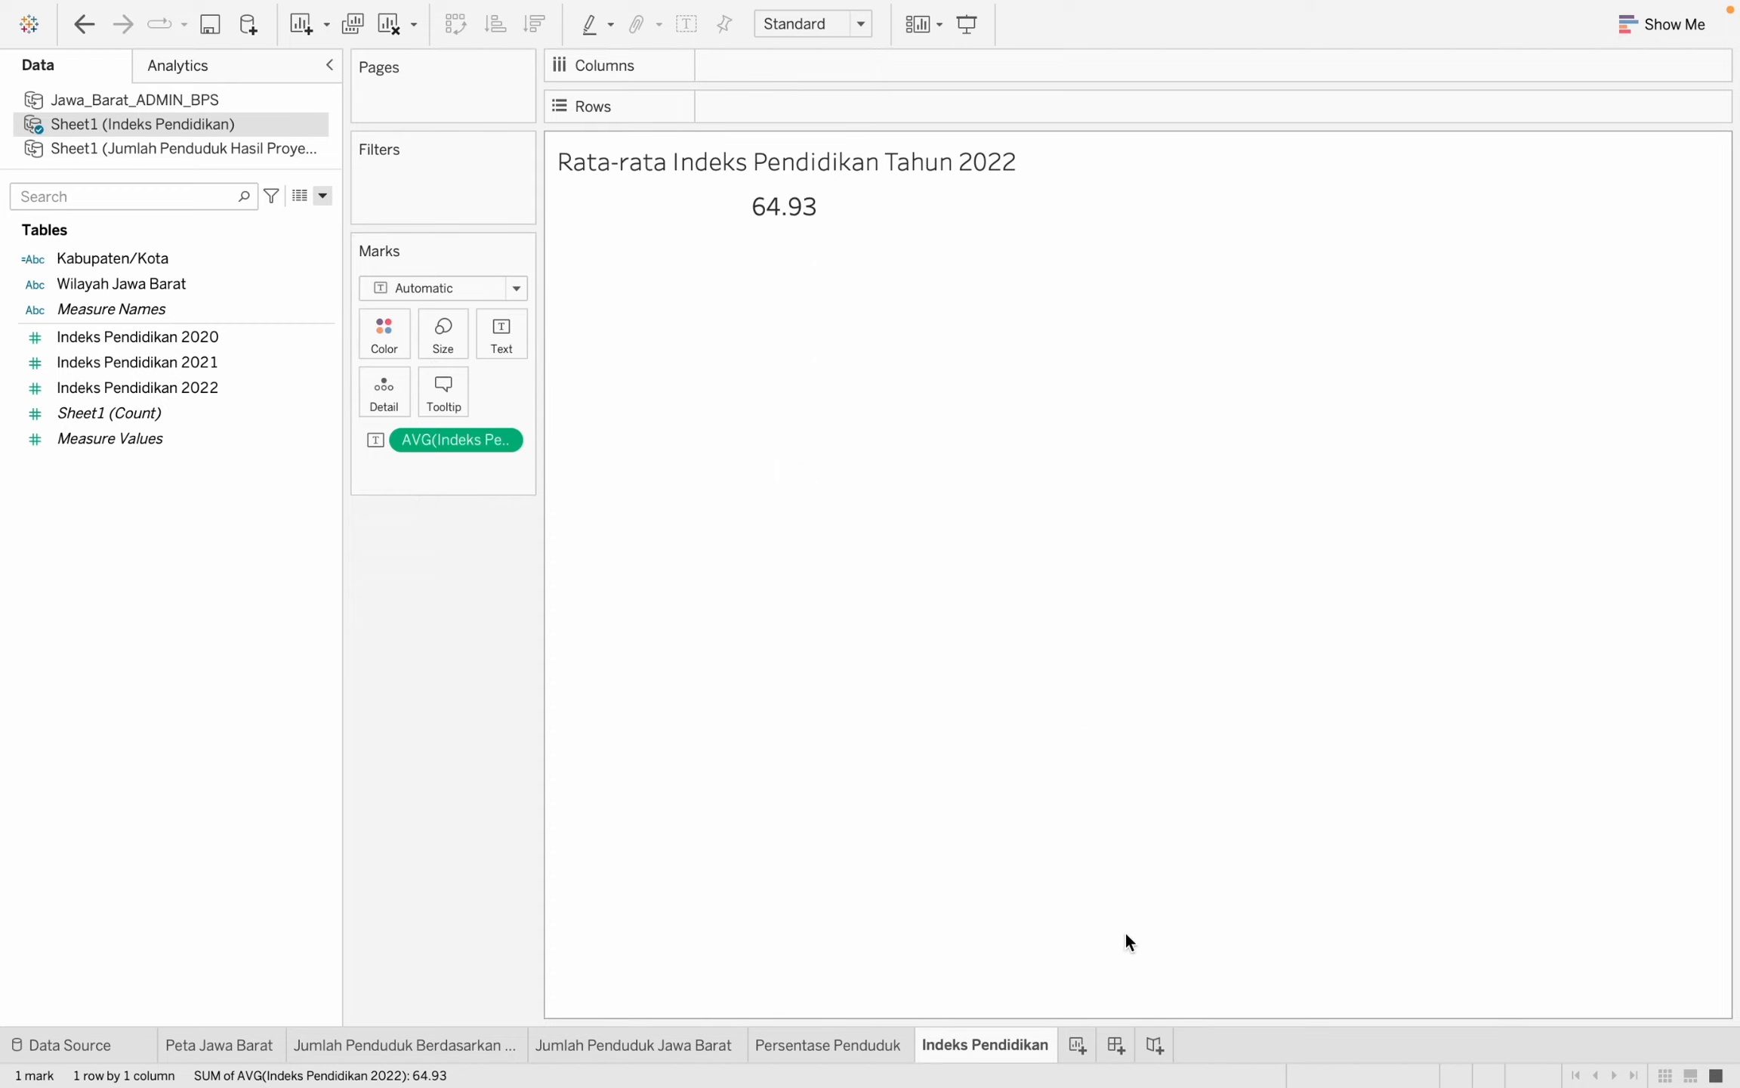
Create a new dashboard and set its maximum width to 1200 px.
click(1118, 1050)
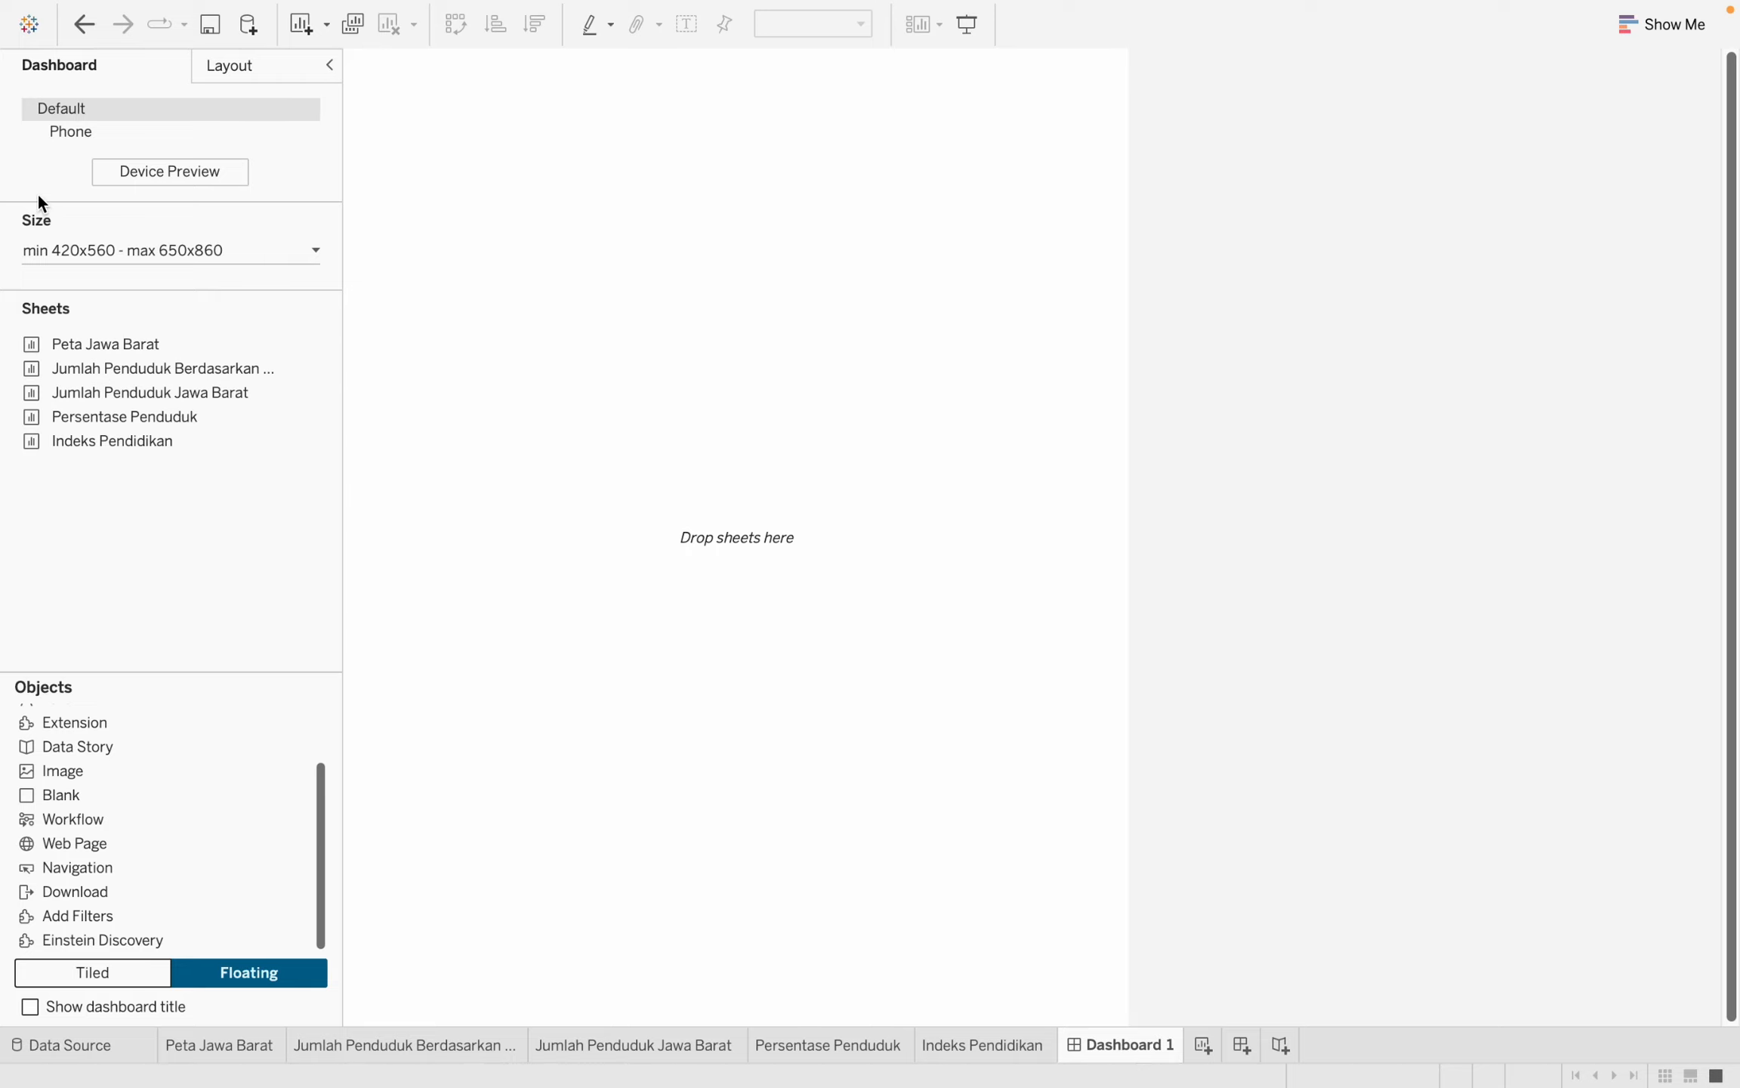
click(100, 255)
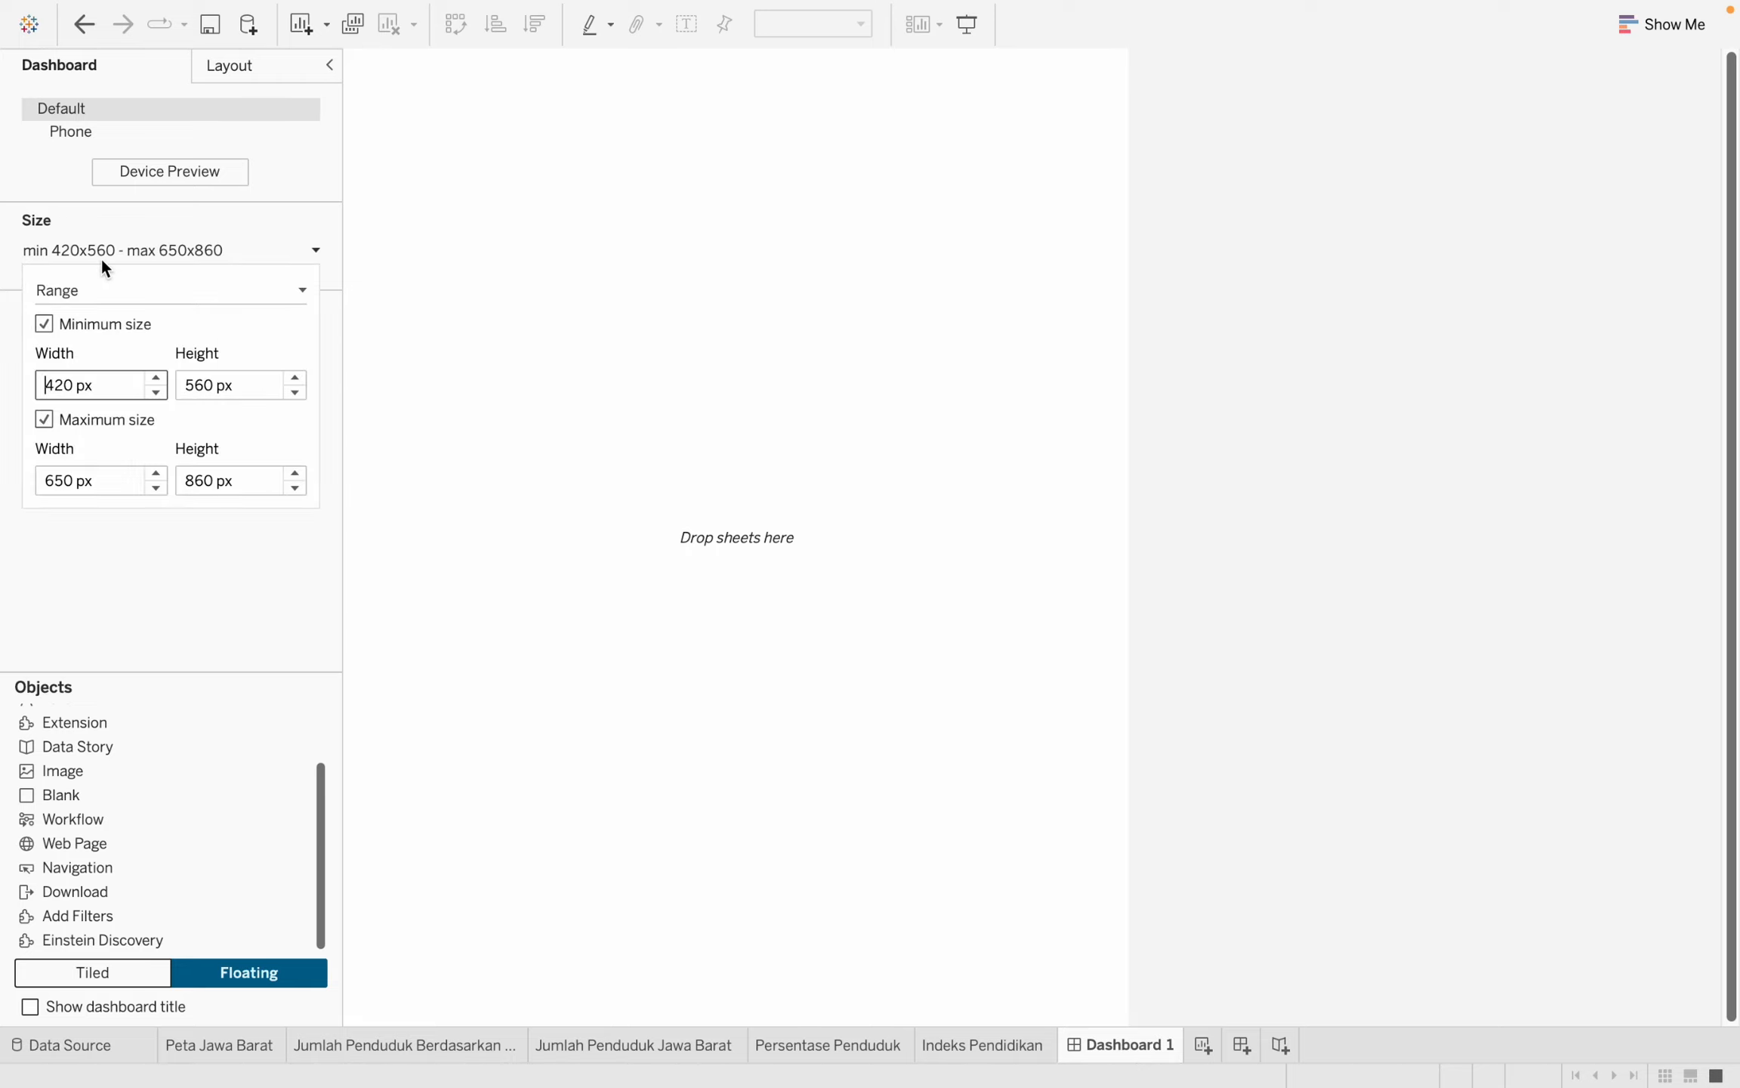
click(109, 475)
key(Left)
key(Left)
key(Left)
key(Left)
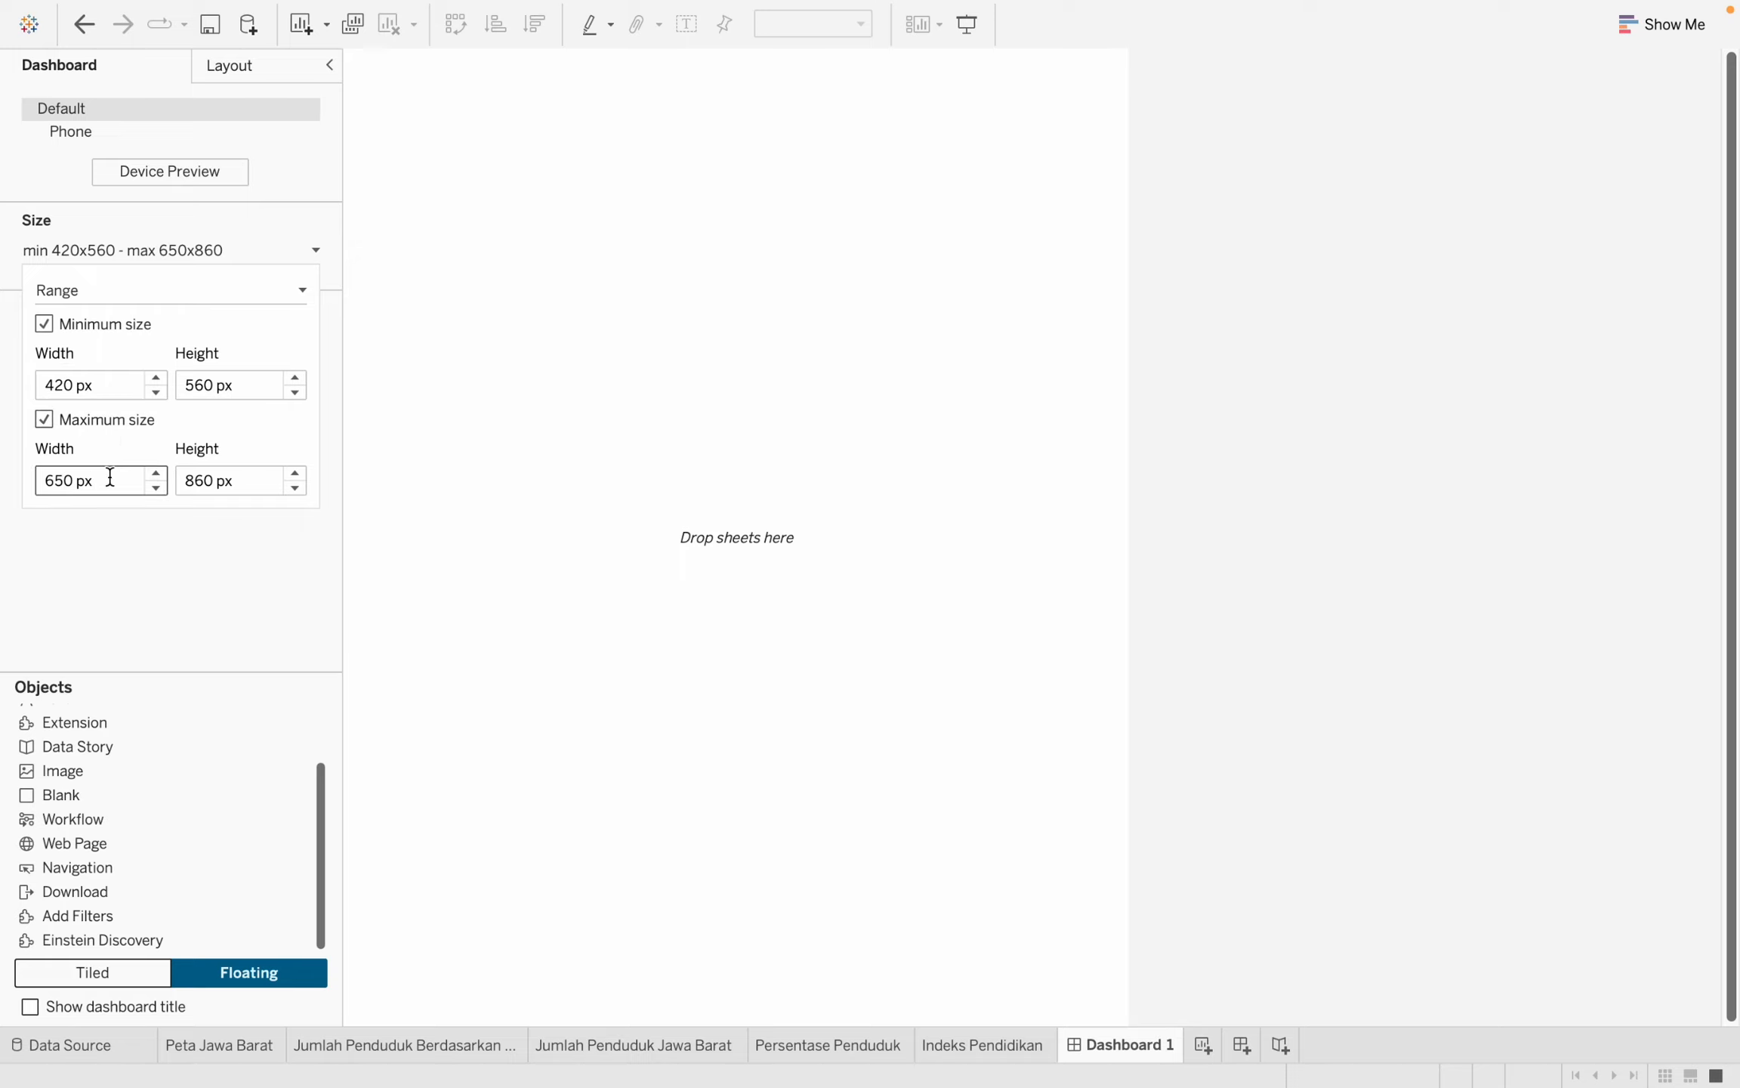
key(Delete)
key(BackSpace)
key(BackSpace)
key(BackSpace)
text(1200)
Set the dashboard's maximum height to 800 px.
click(216, 481)
key(BackSpace)
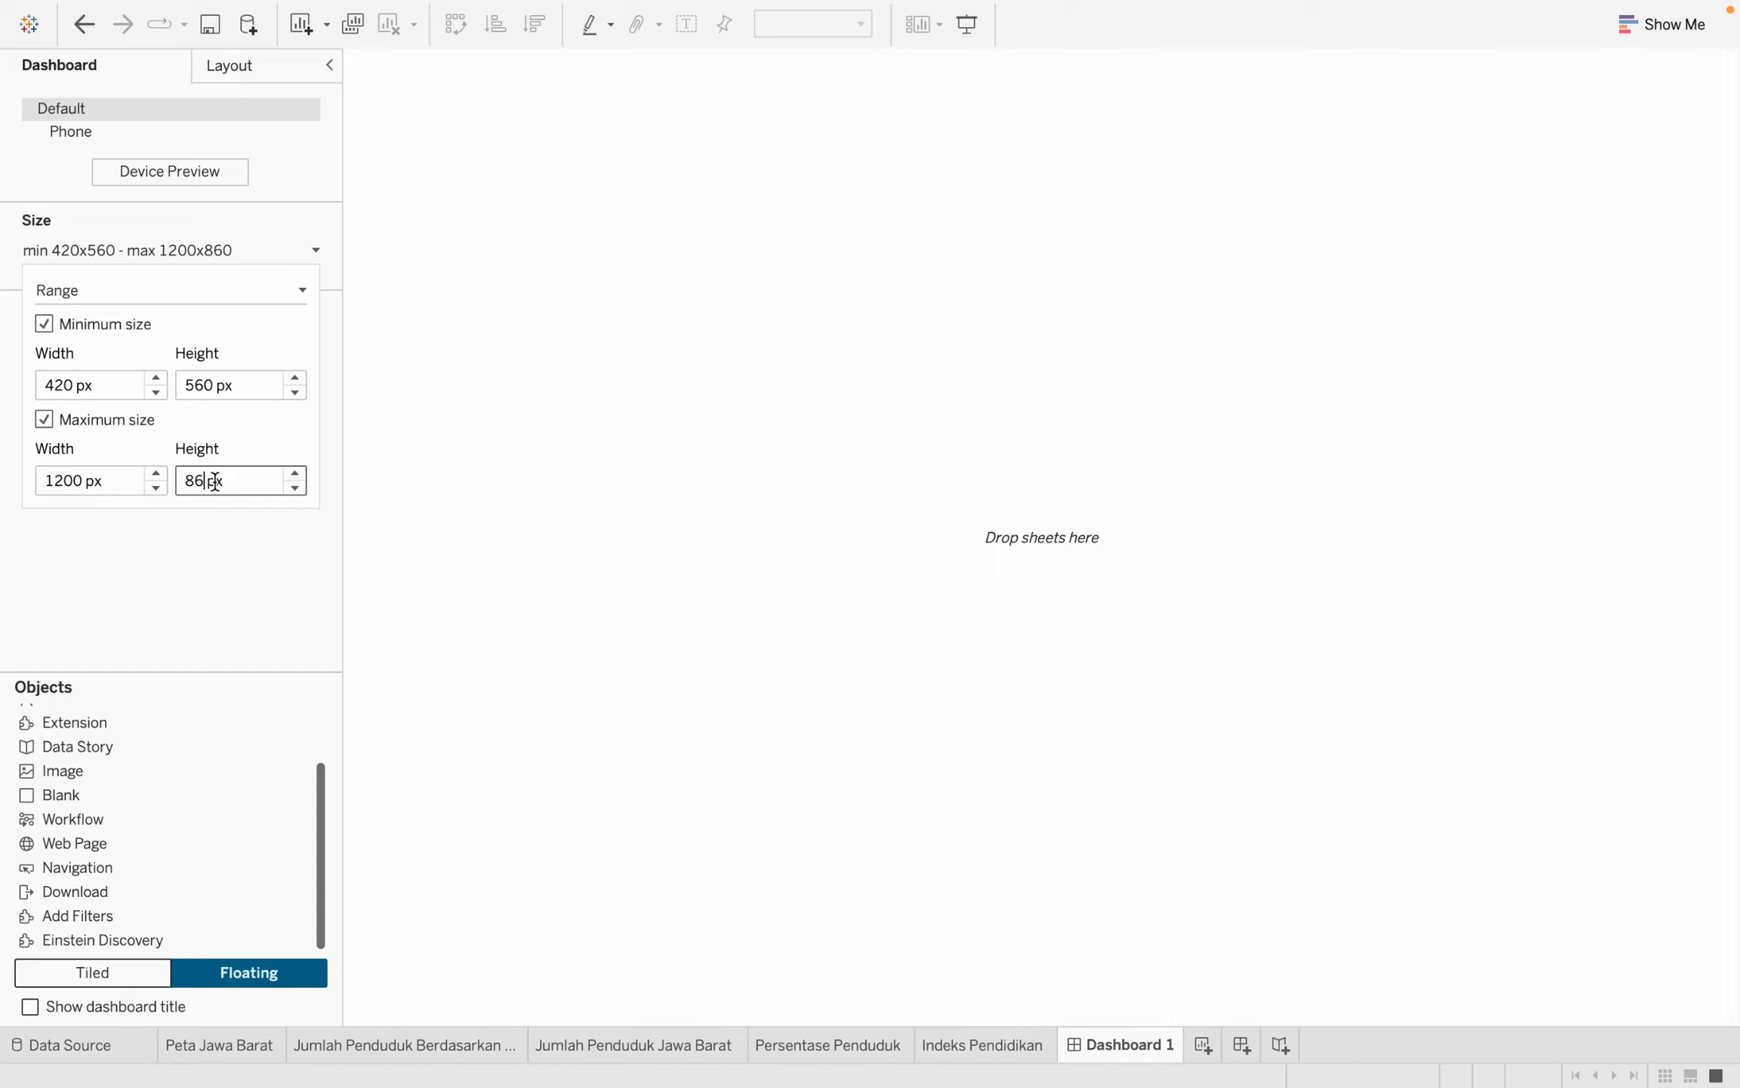
key(BackSpace)
text(00)
double_click(131, 769)
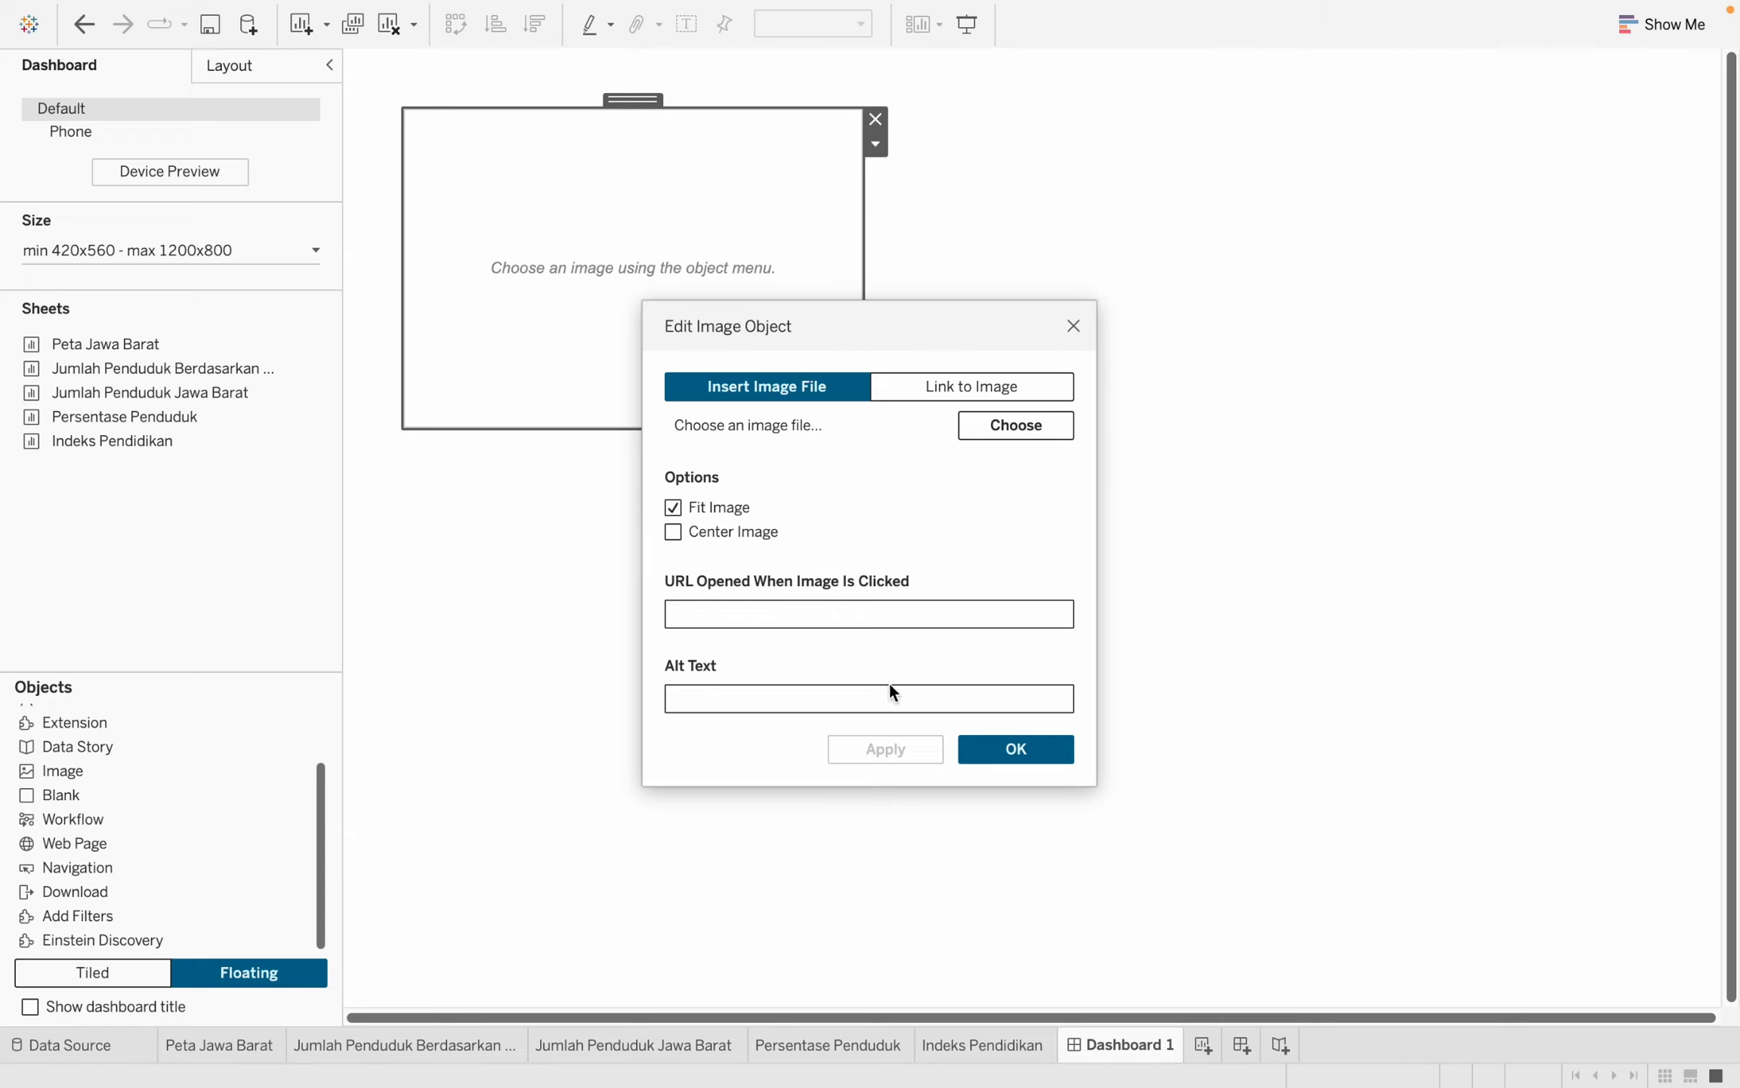
click(1073, 325)
click(875, 118)
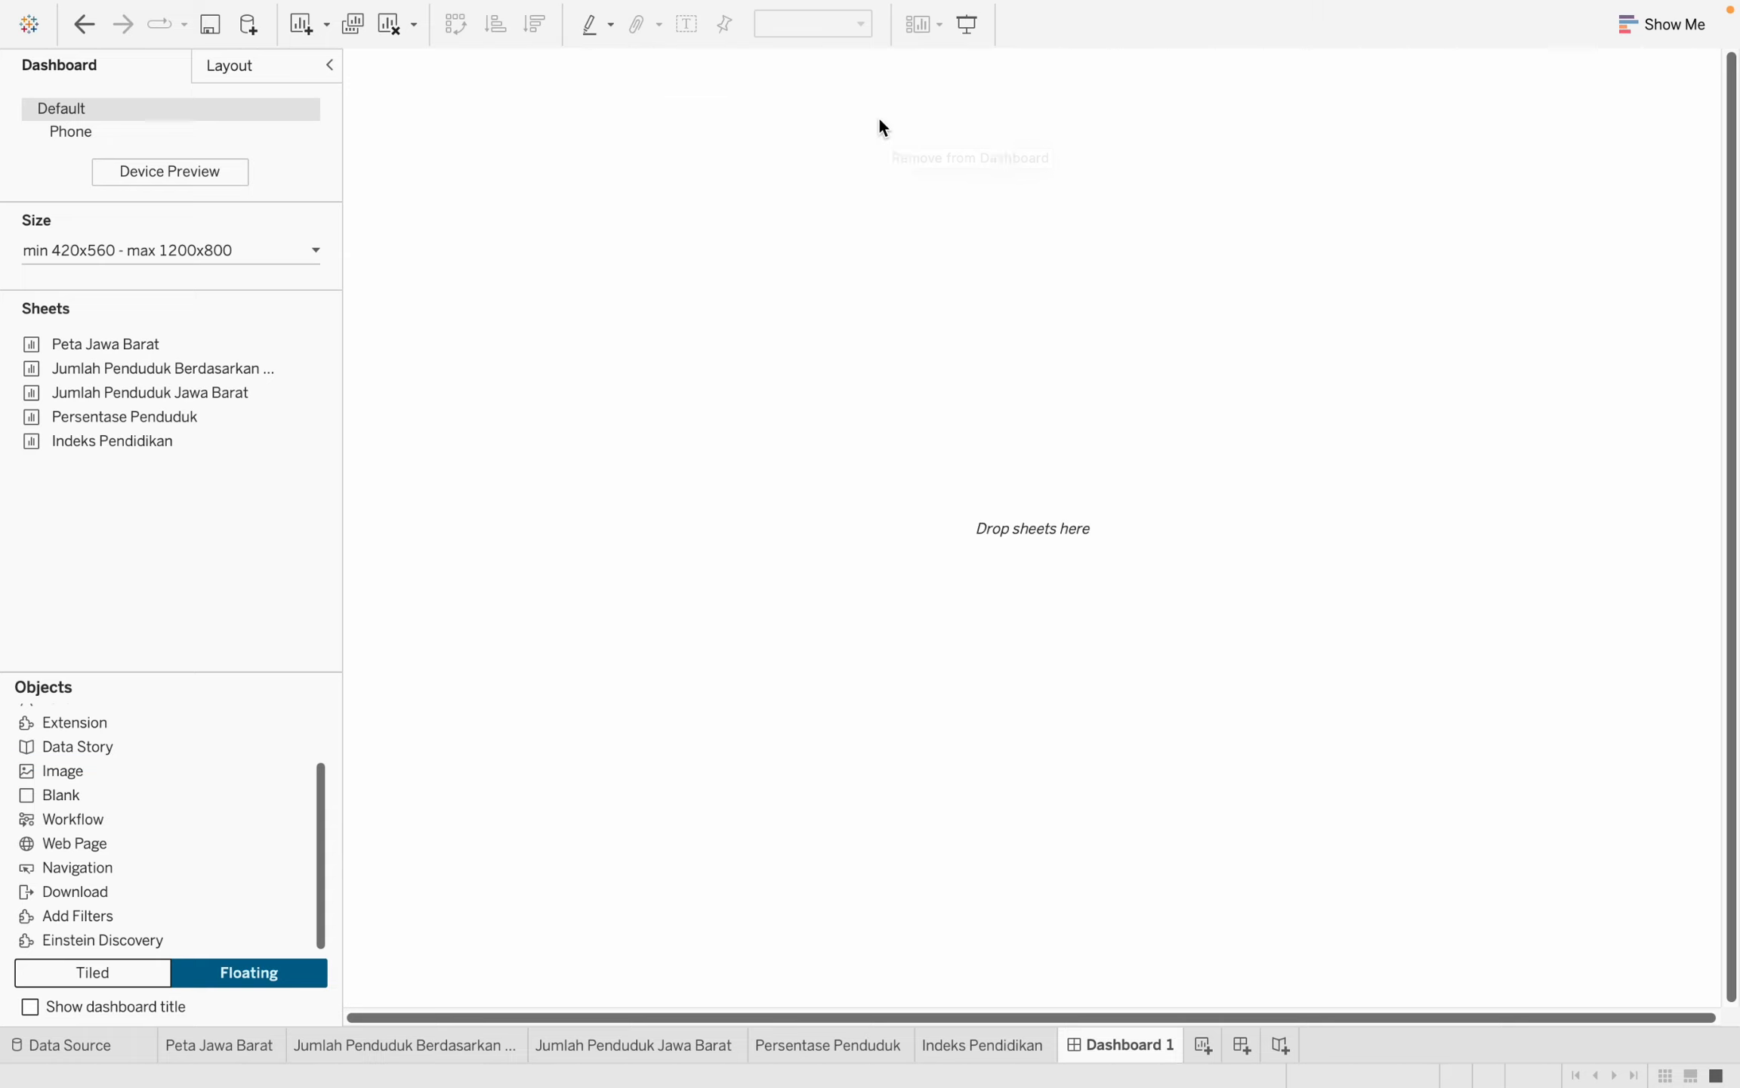
Add a tiled image object that fills the dashboard.
click(122, 975)
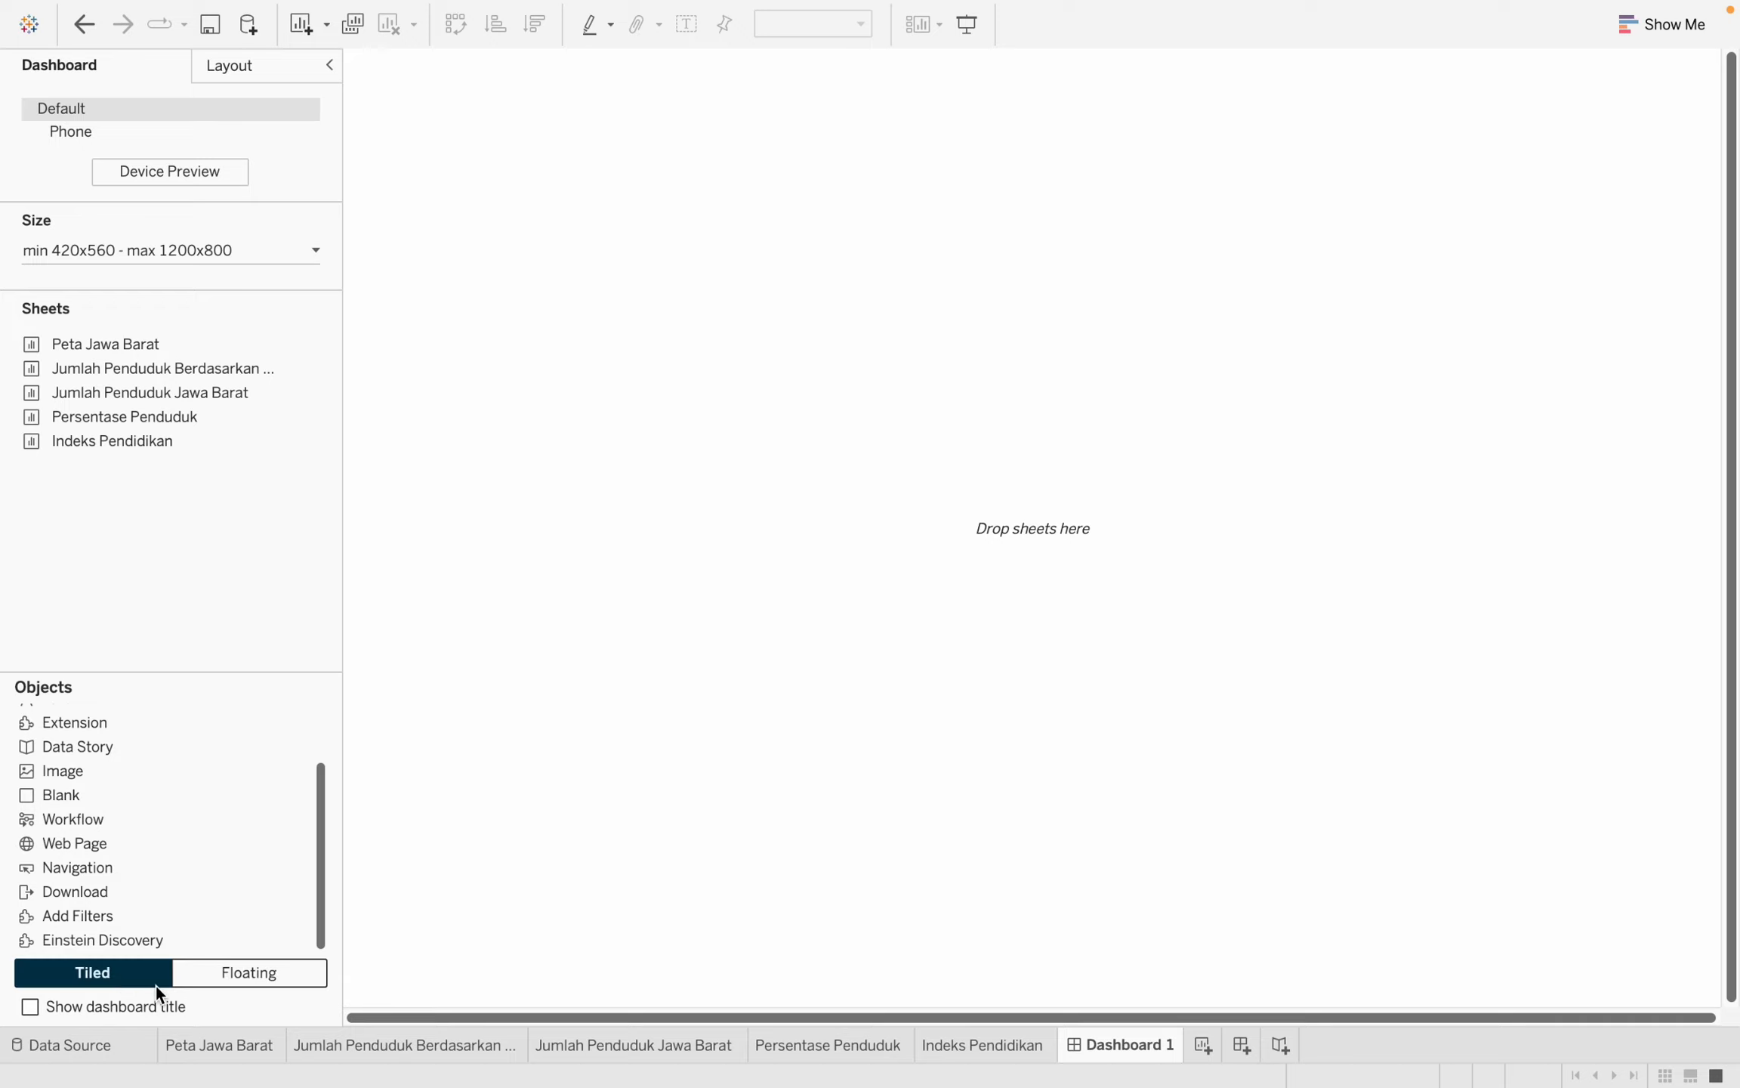
click(146, 771)
double_click(147, 772)
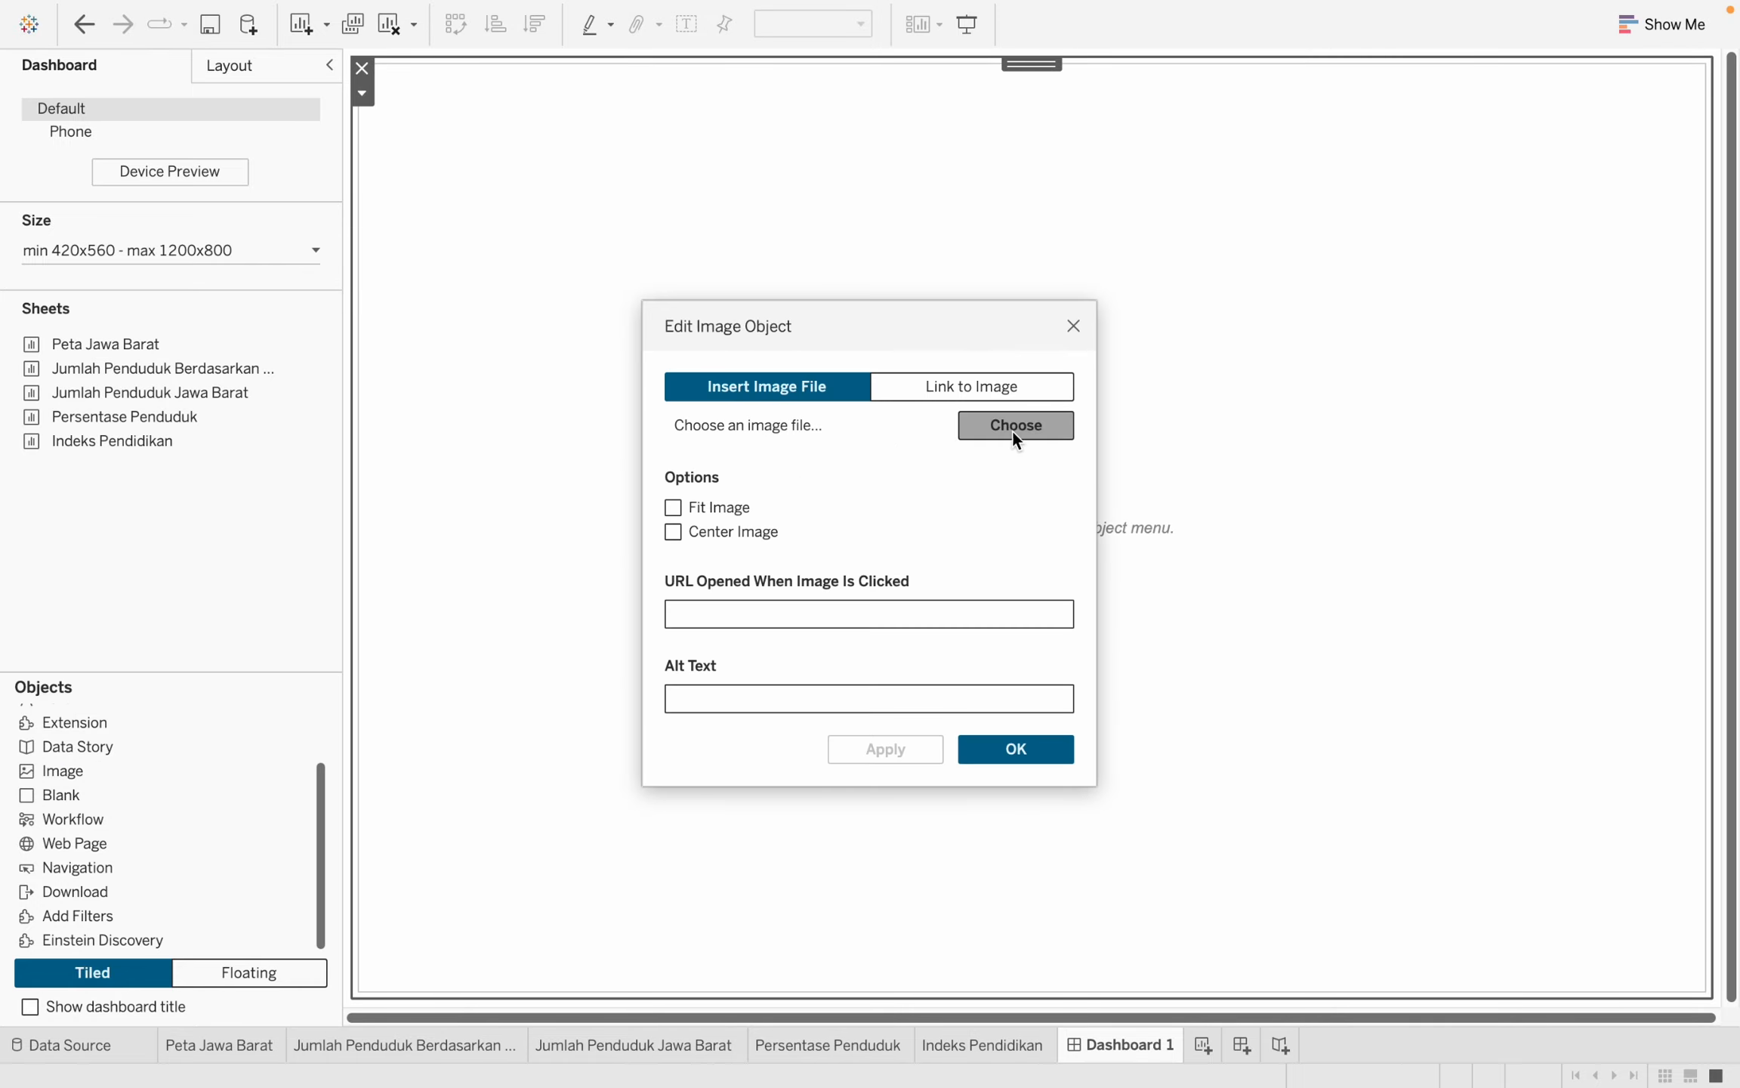
Try Logo Jawa Barat.png in the tiled image object, and undo the insertion.
click(1024, 431)
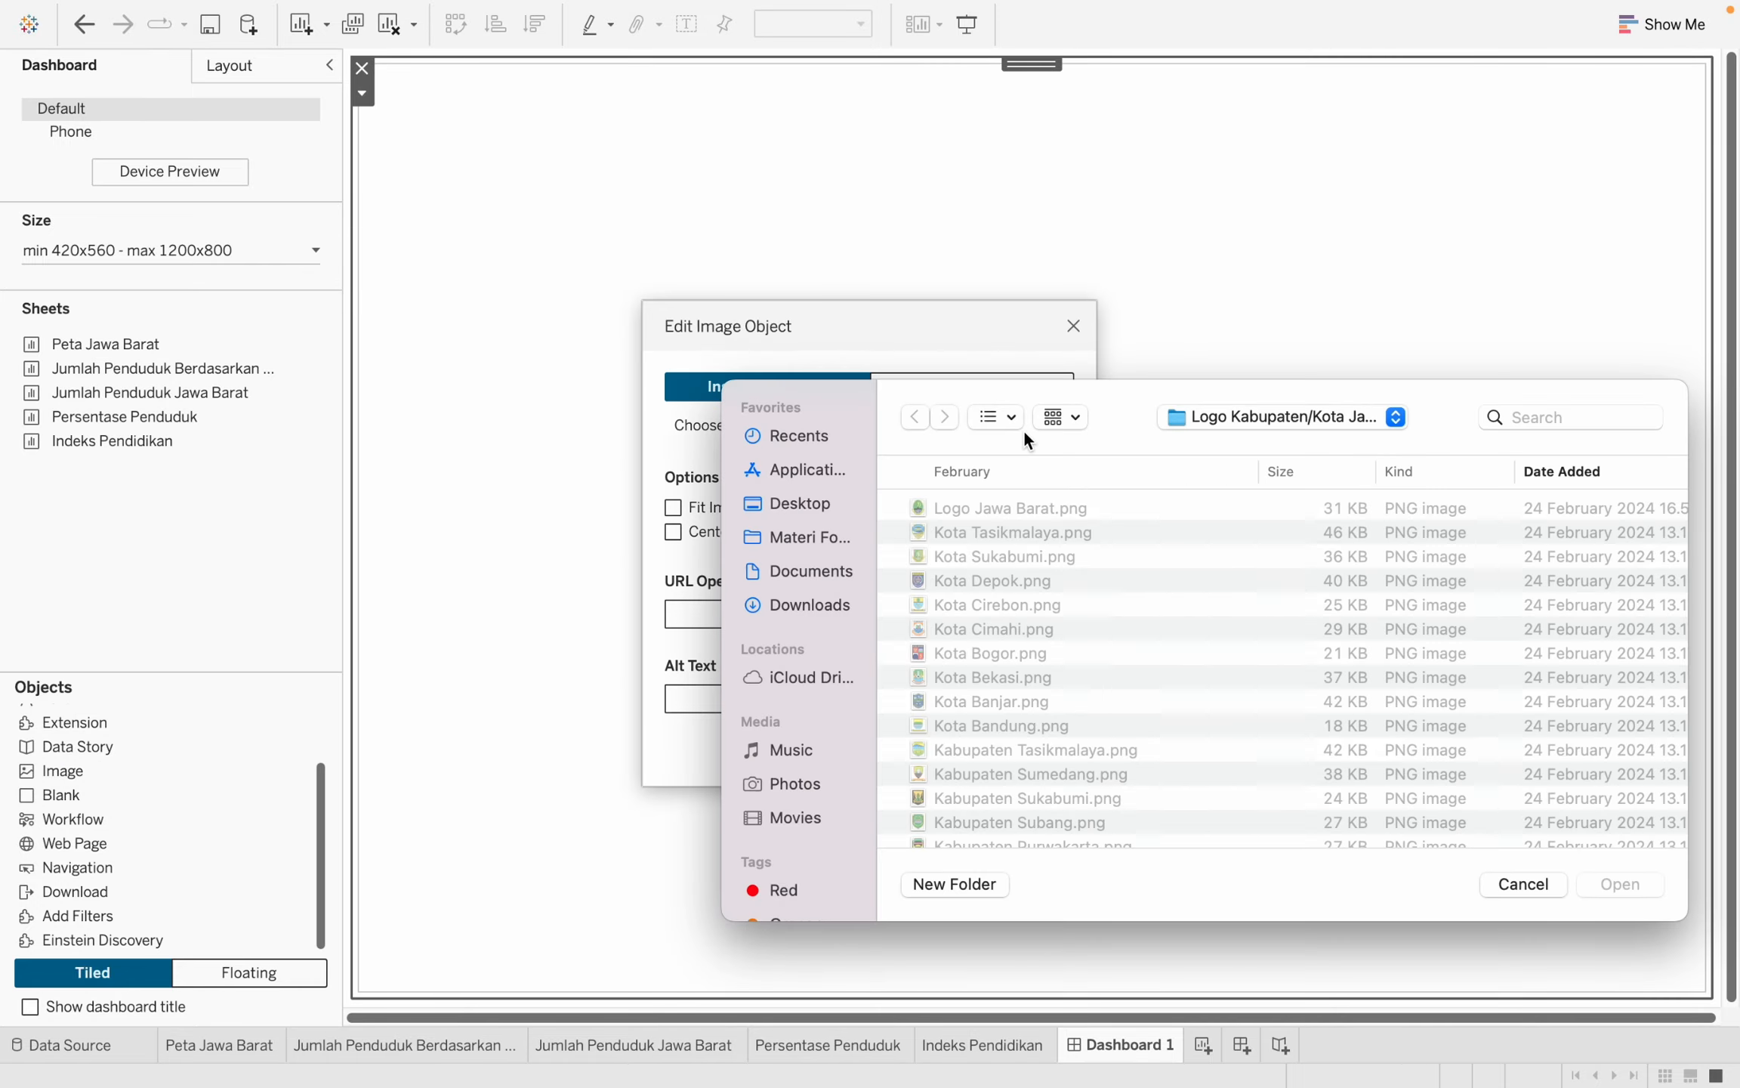
click(1019, 511)
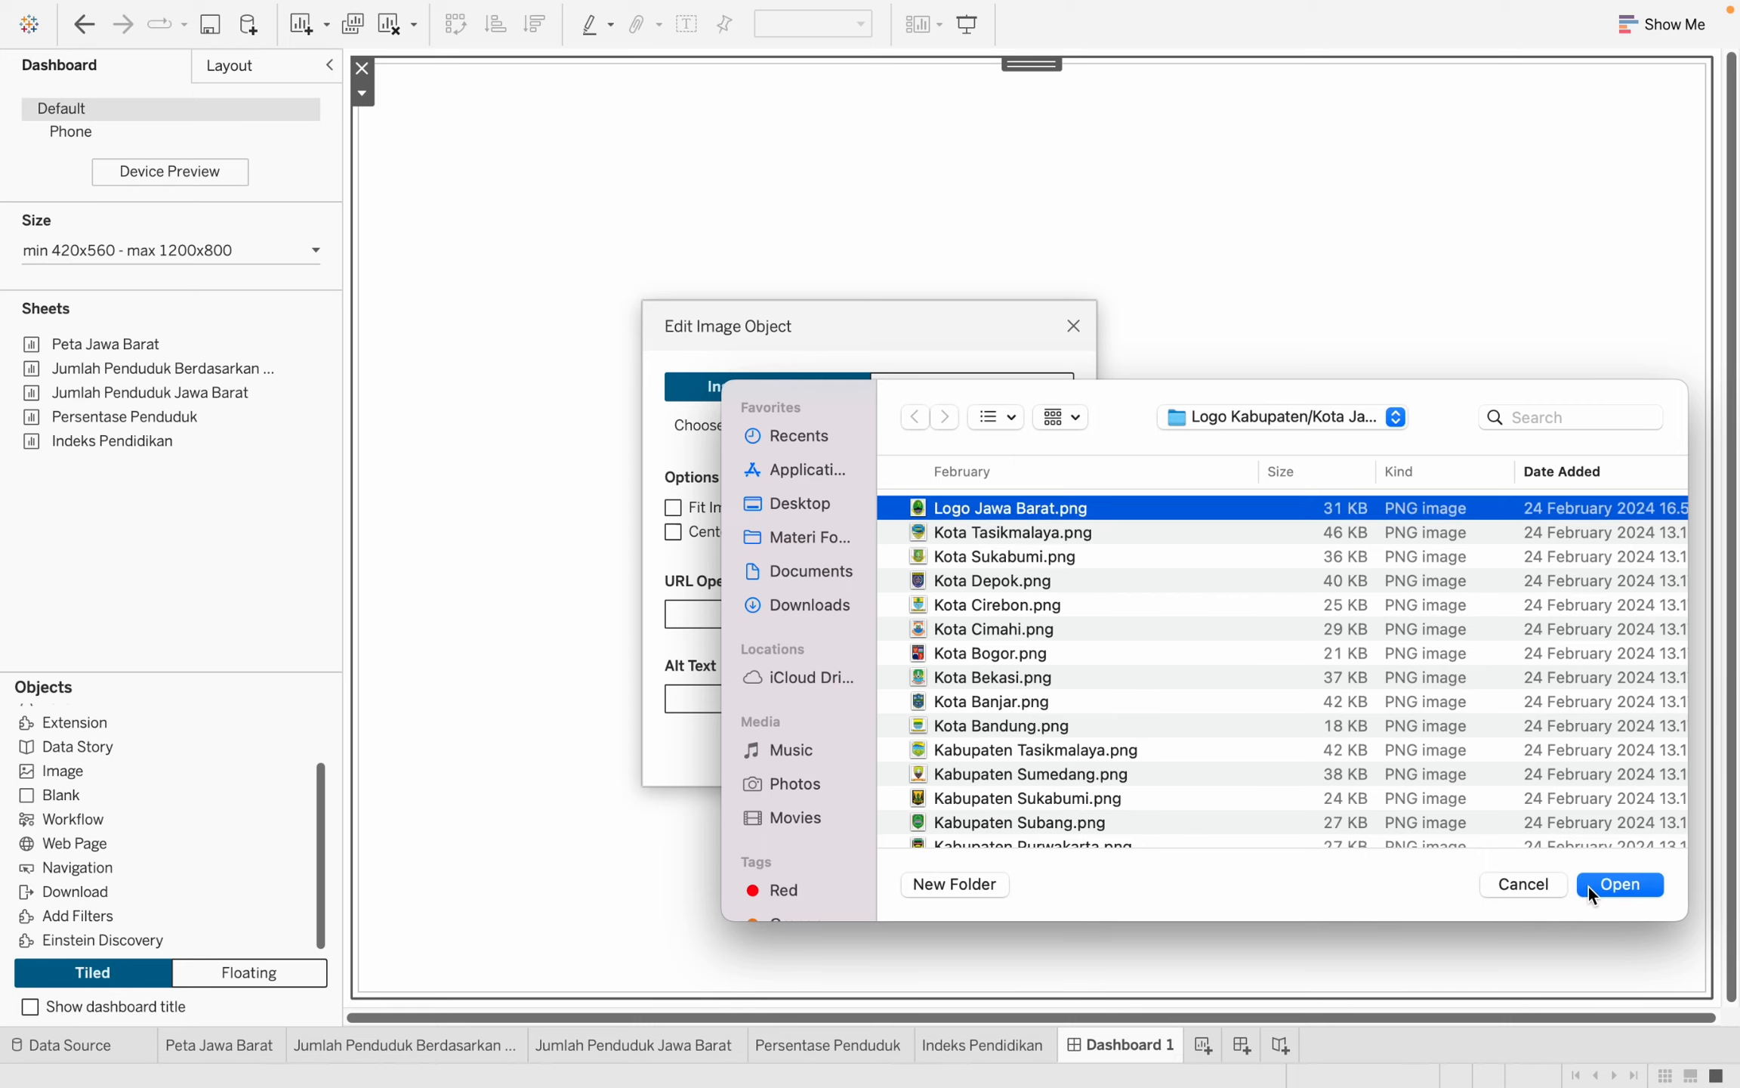
click(1644, 893)
click(1024, 747)
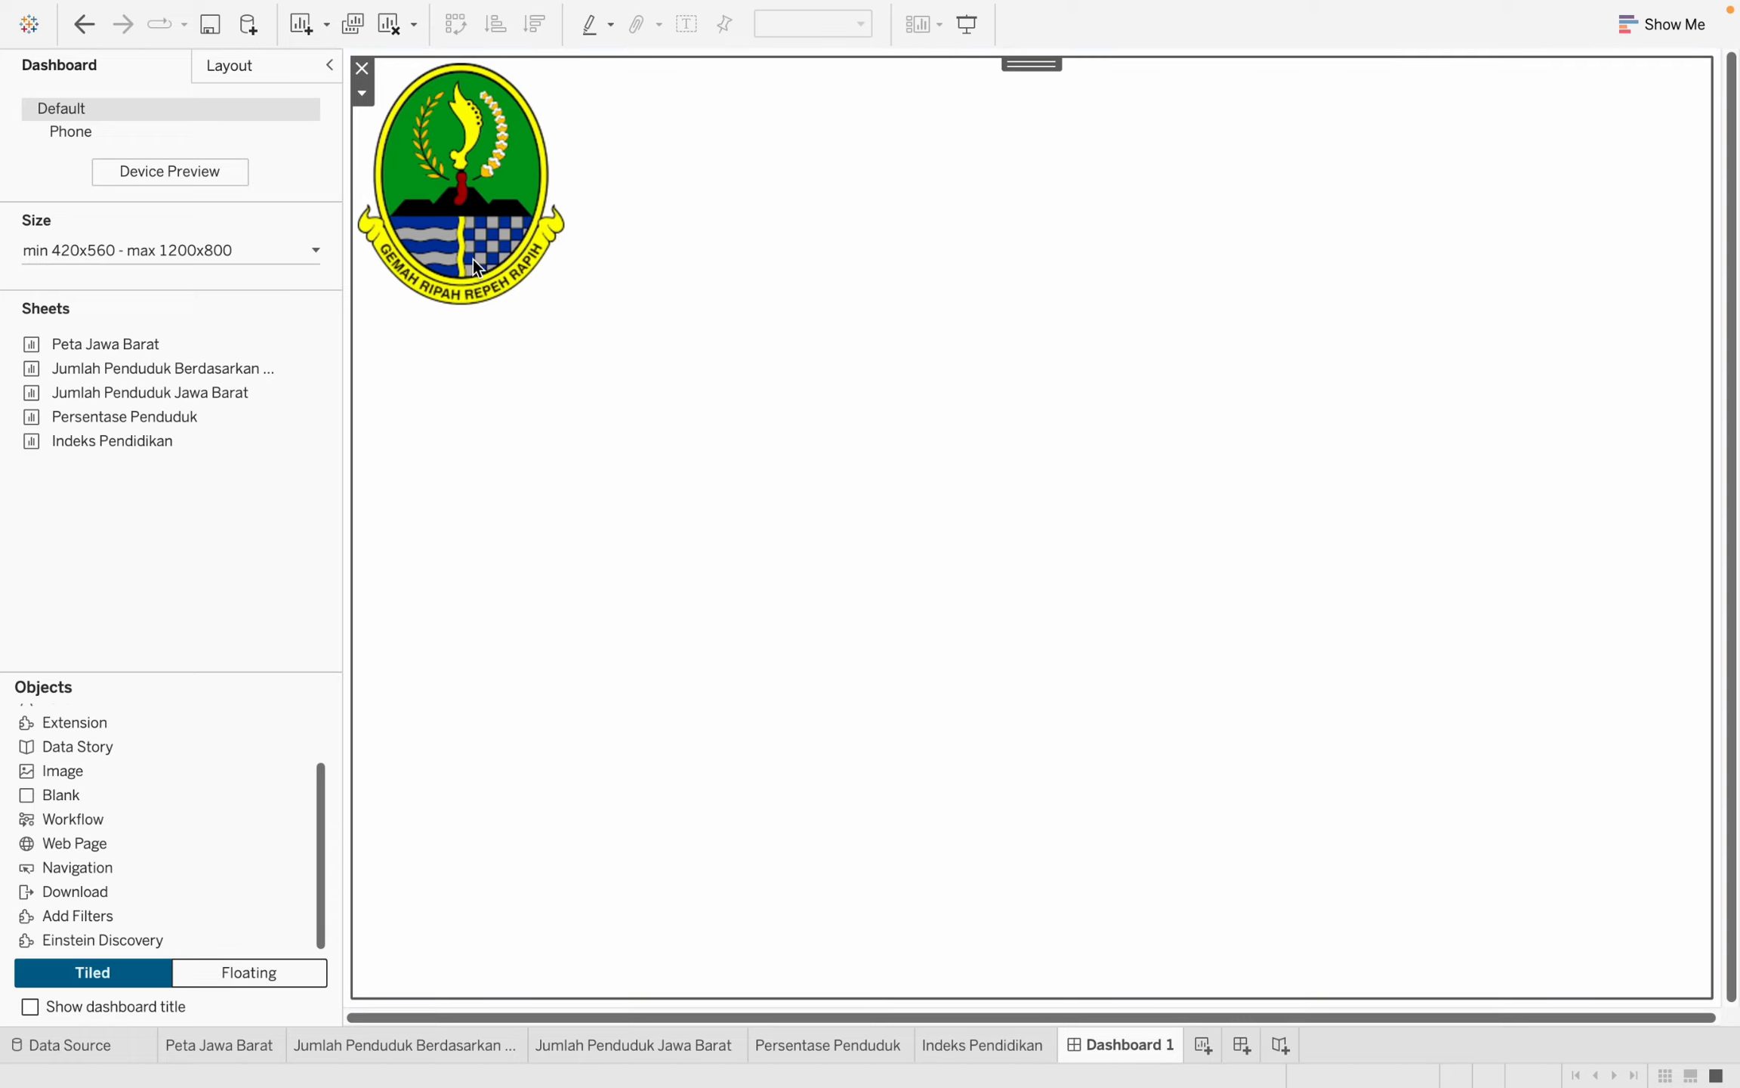
key(ctrl+z)
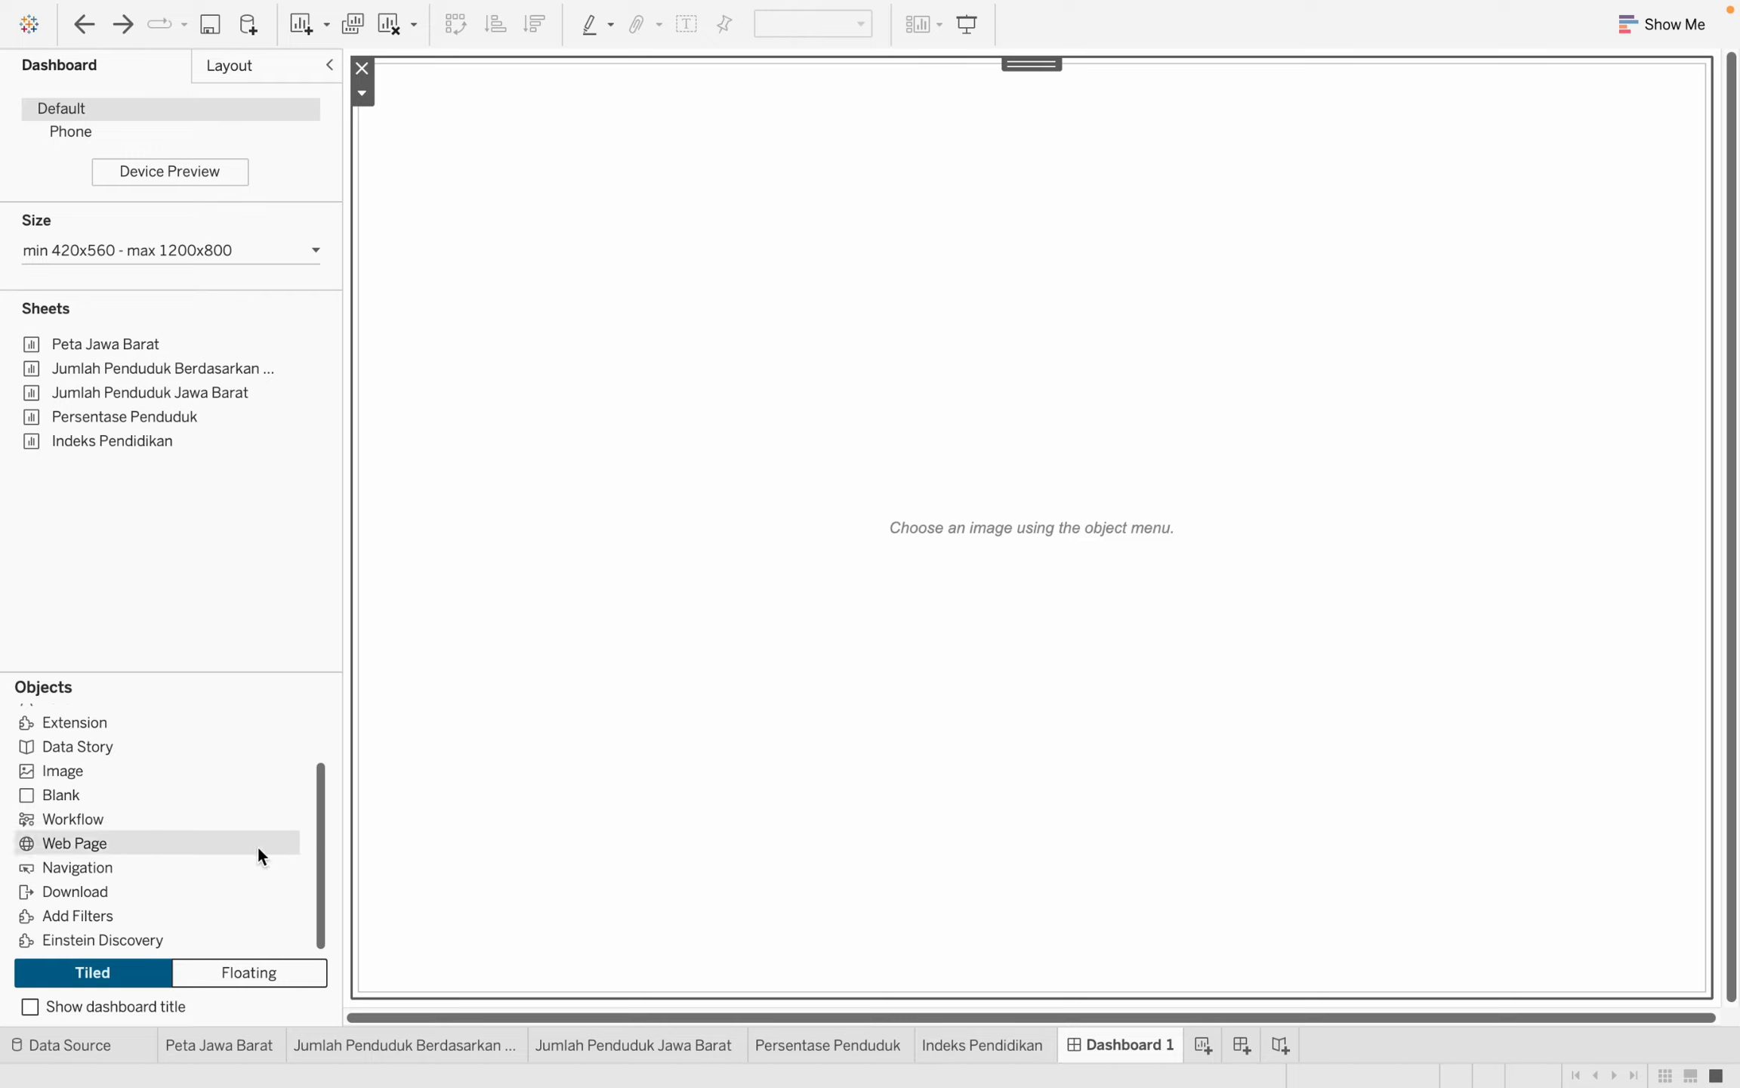
Add a floating image object to the dashboard using Logo Jawa Barat.png with Fit Image enabled.
click(262, 979)
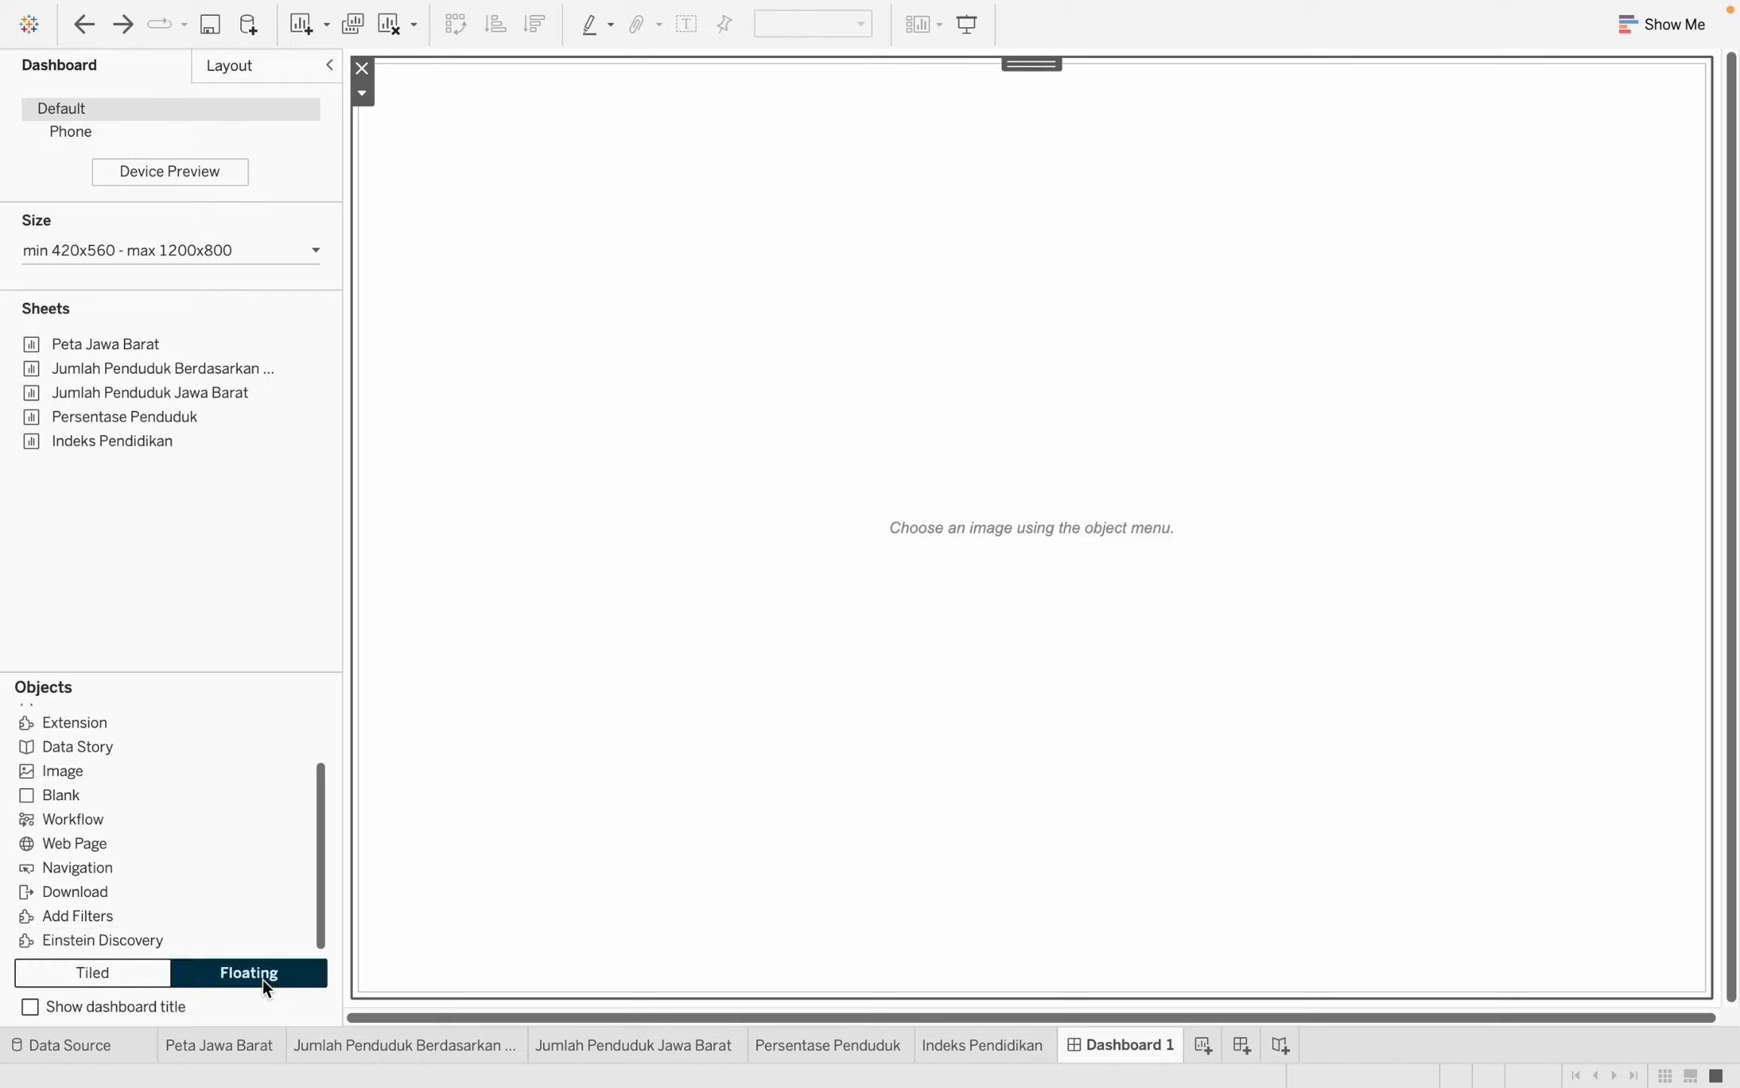
double_click(87, 772)
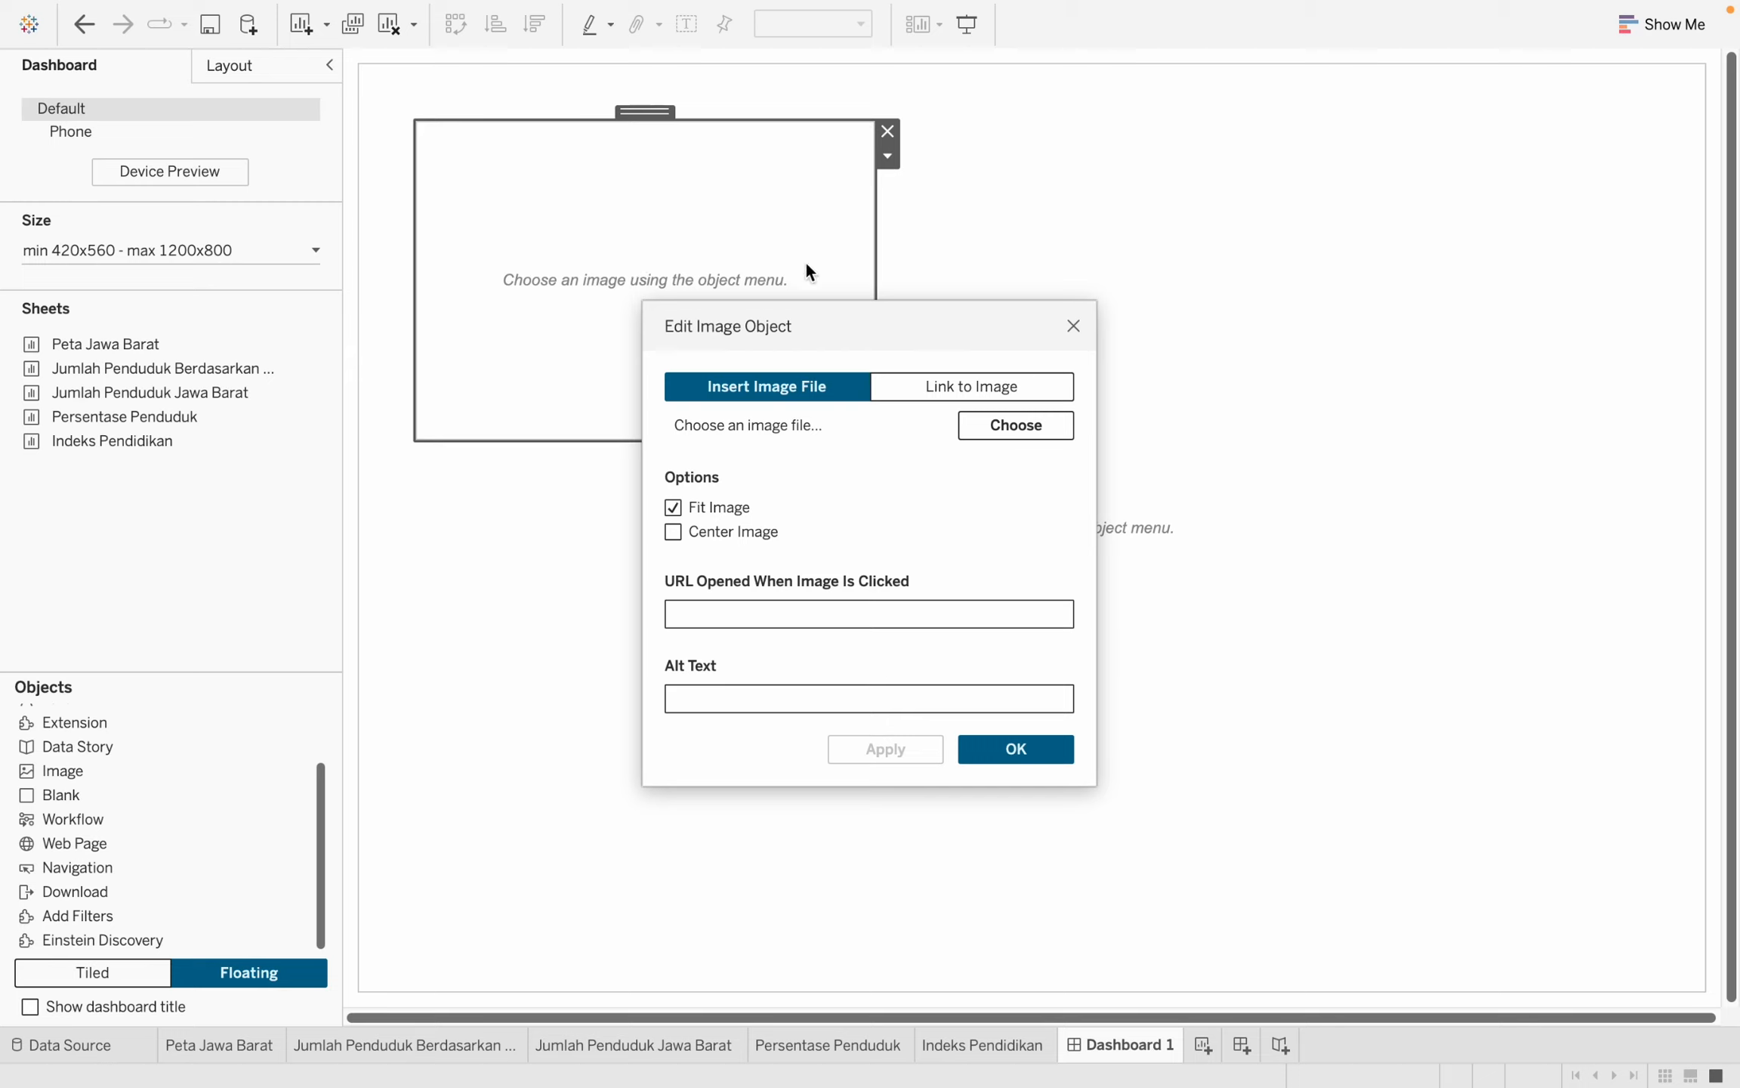
click(1048, 425)
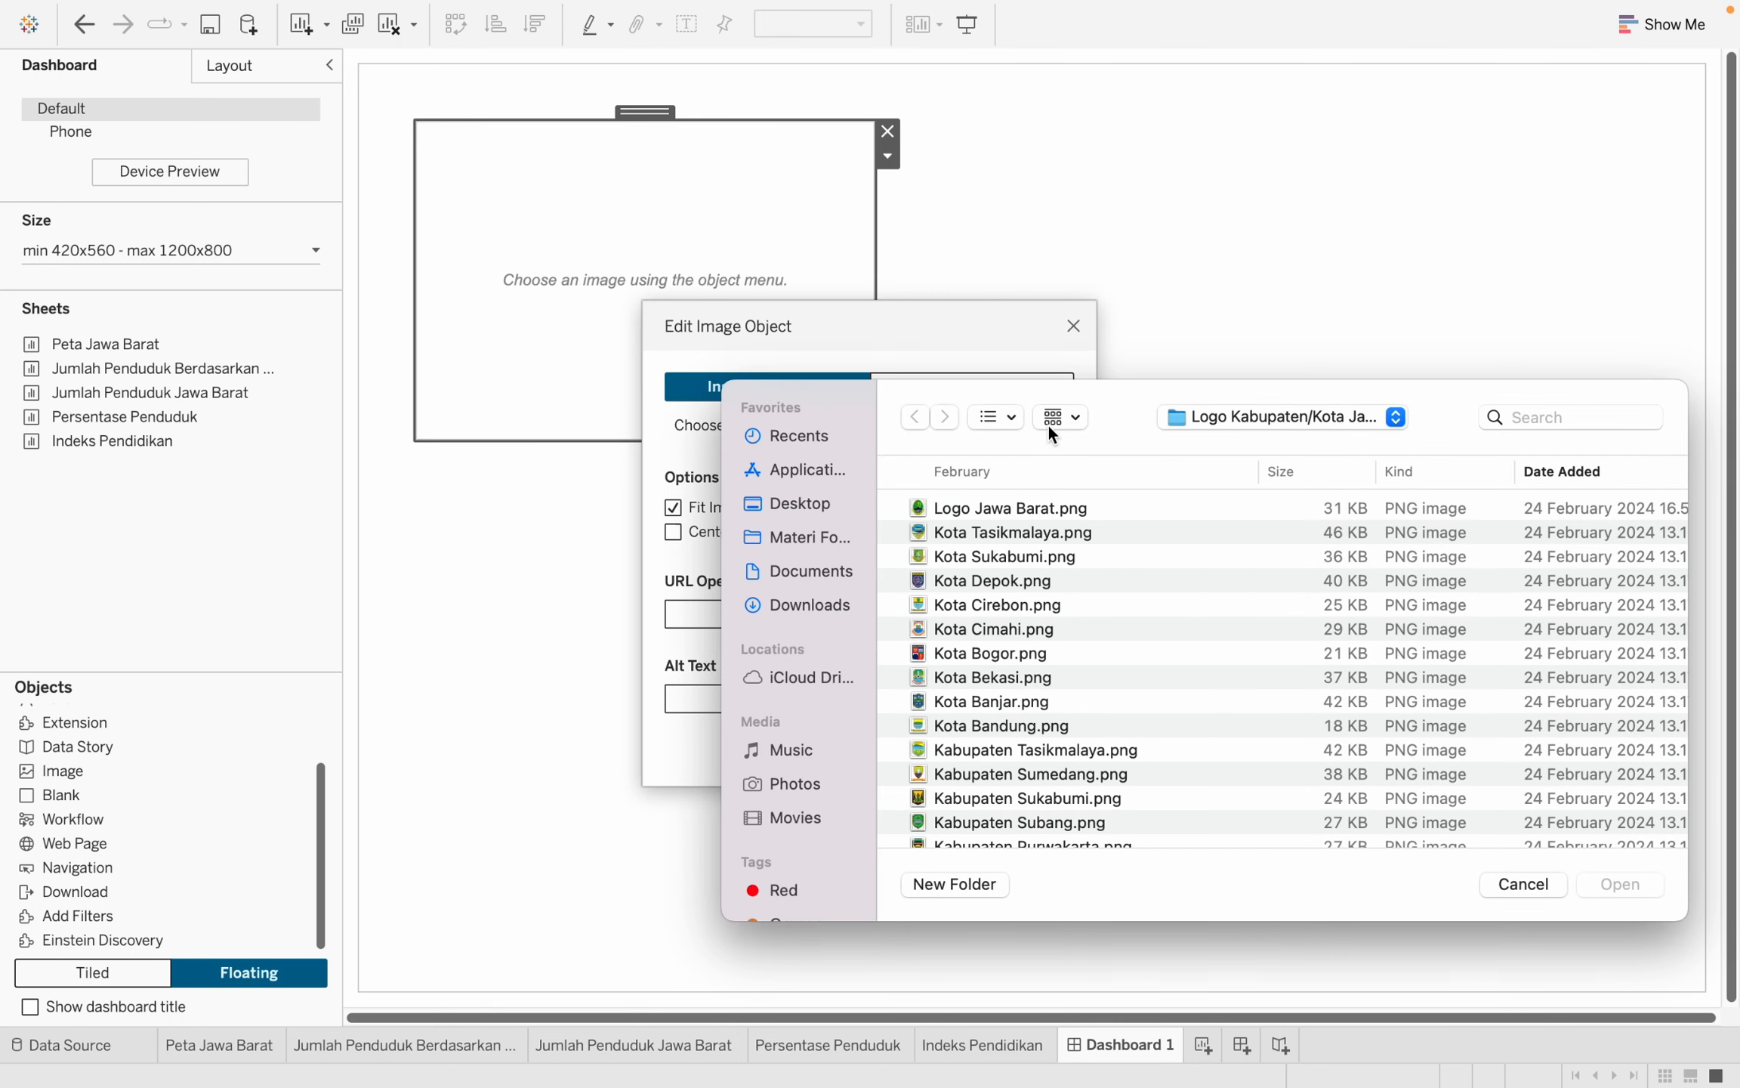
click(1039, 511)
click(1621, 885)
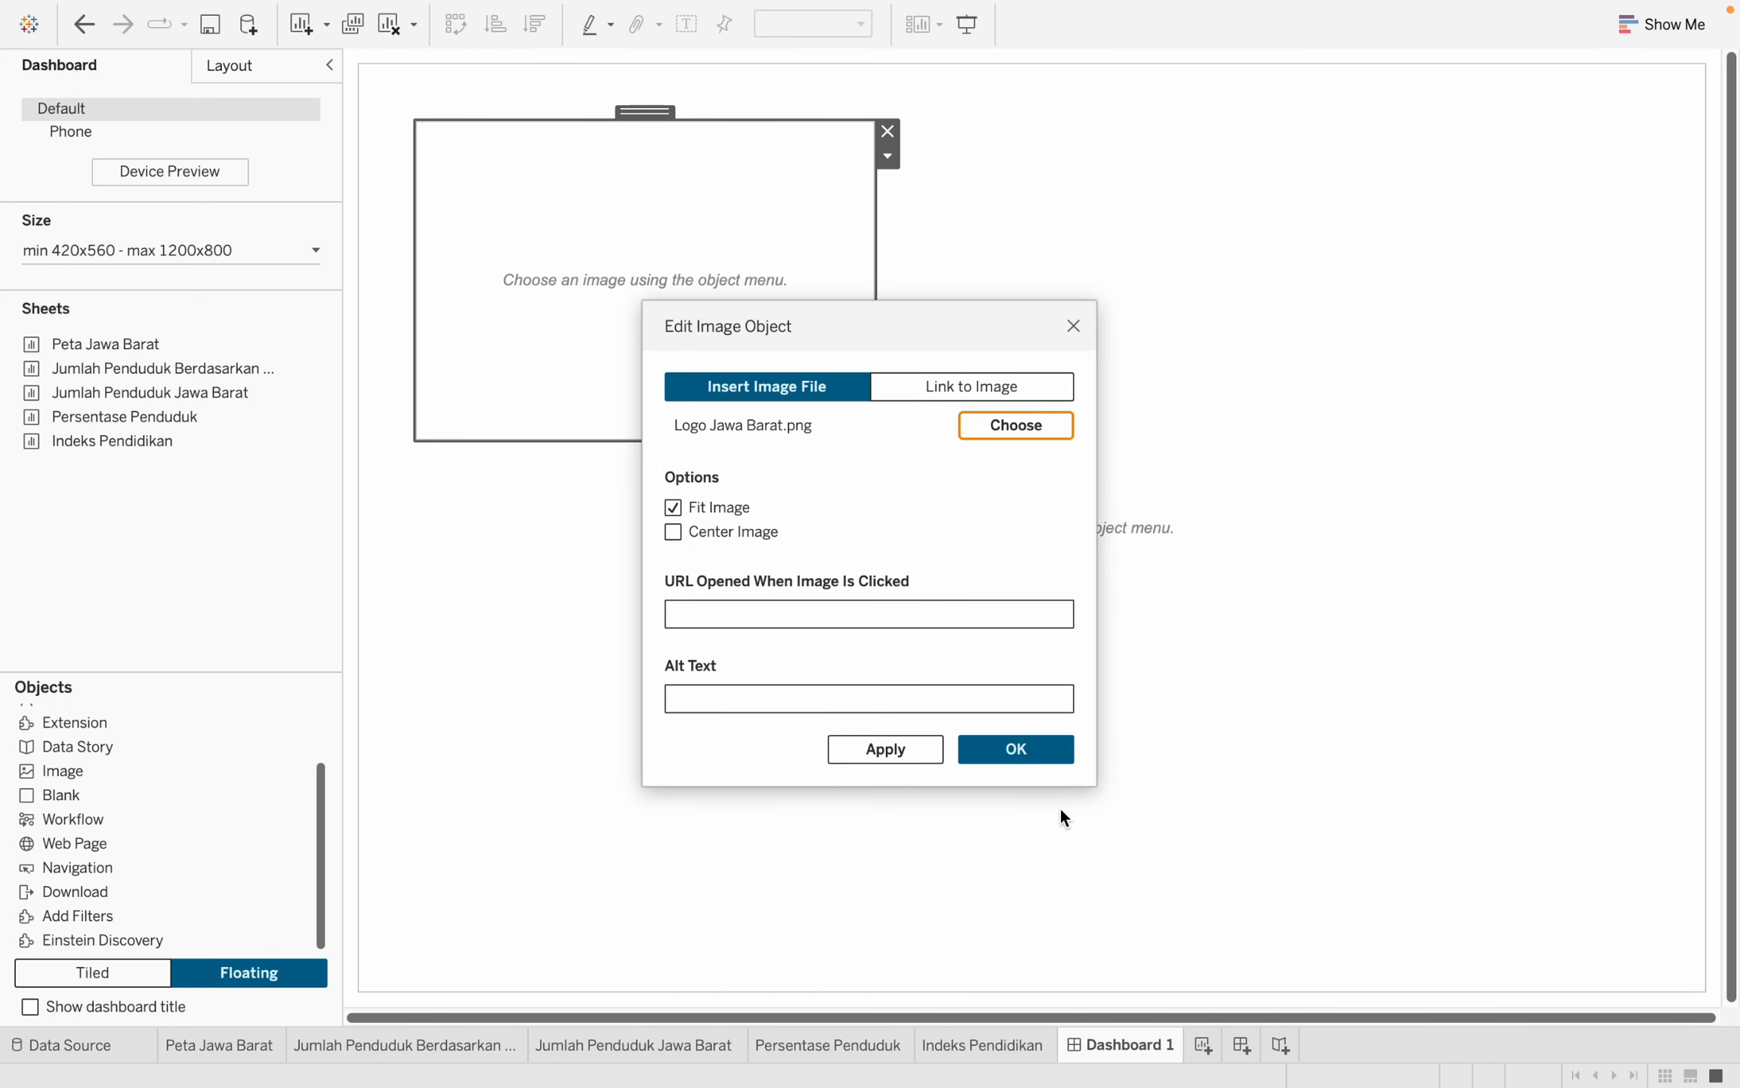
click(1041, 746)
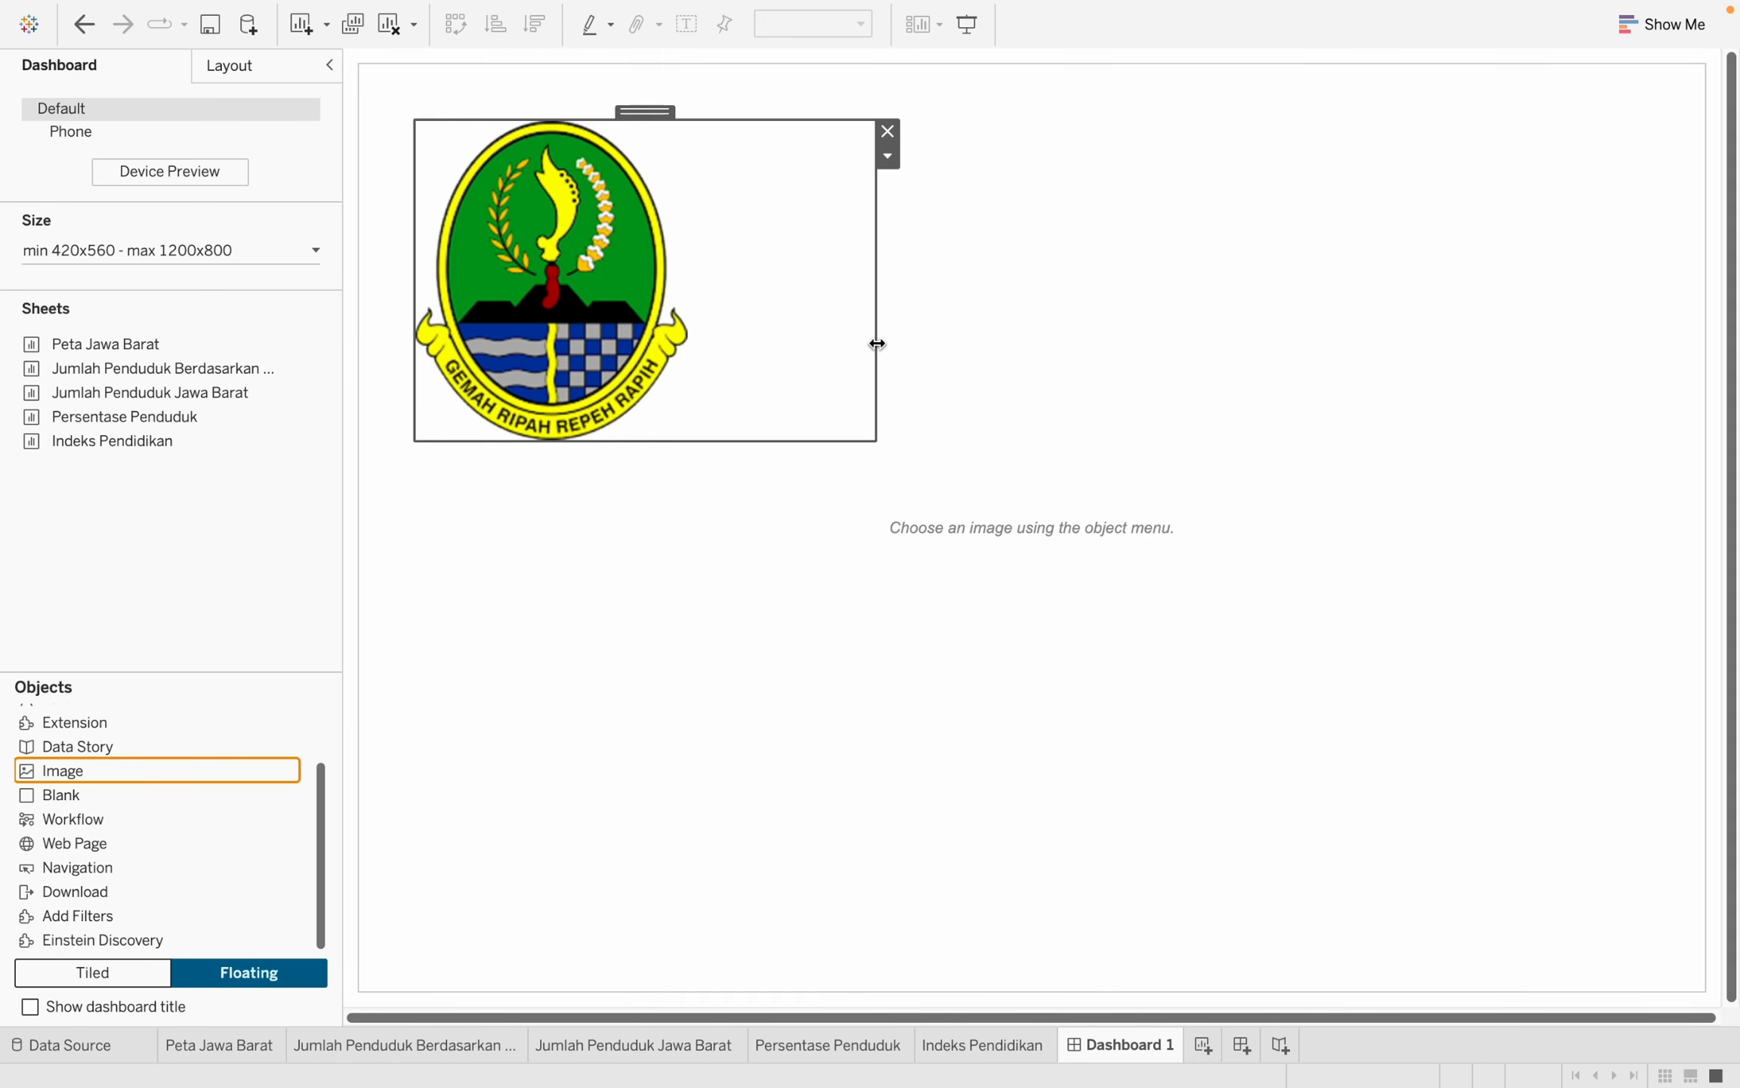
Shrink the logo's frame to fit the emblem and place it in the upper-left corner of the dashboard.
drag(876, 344, 690, 338)
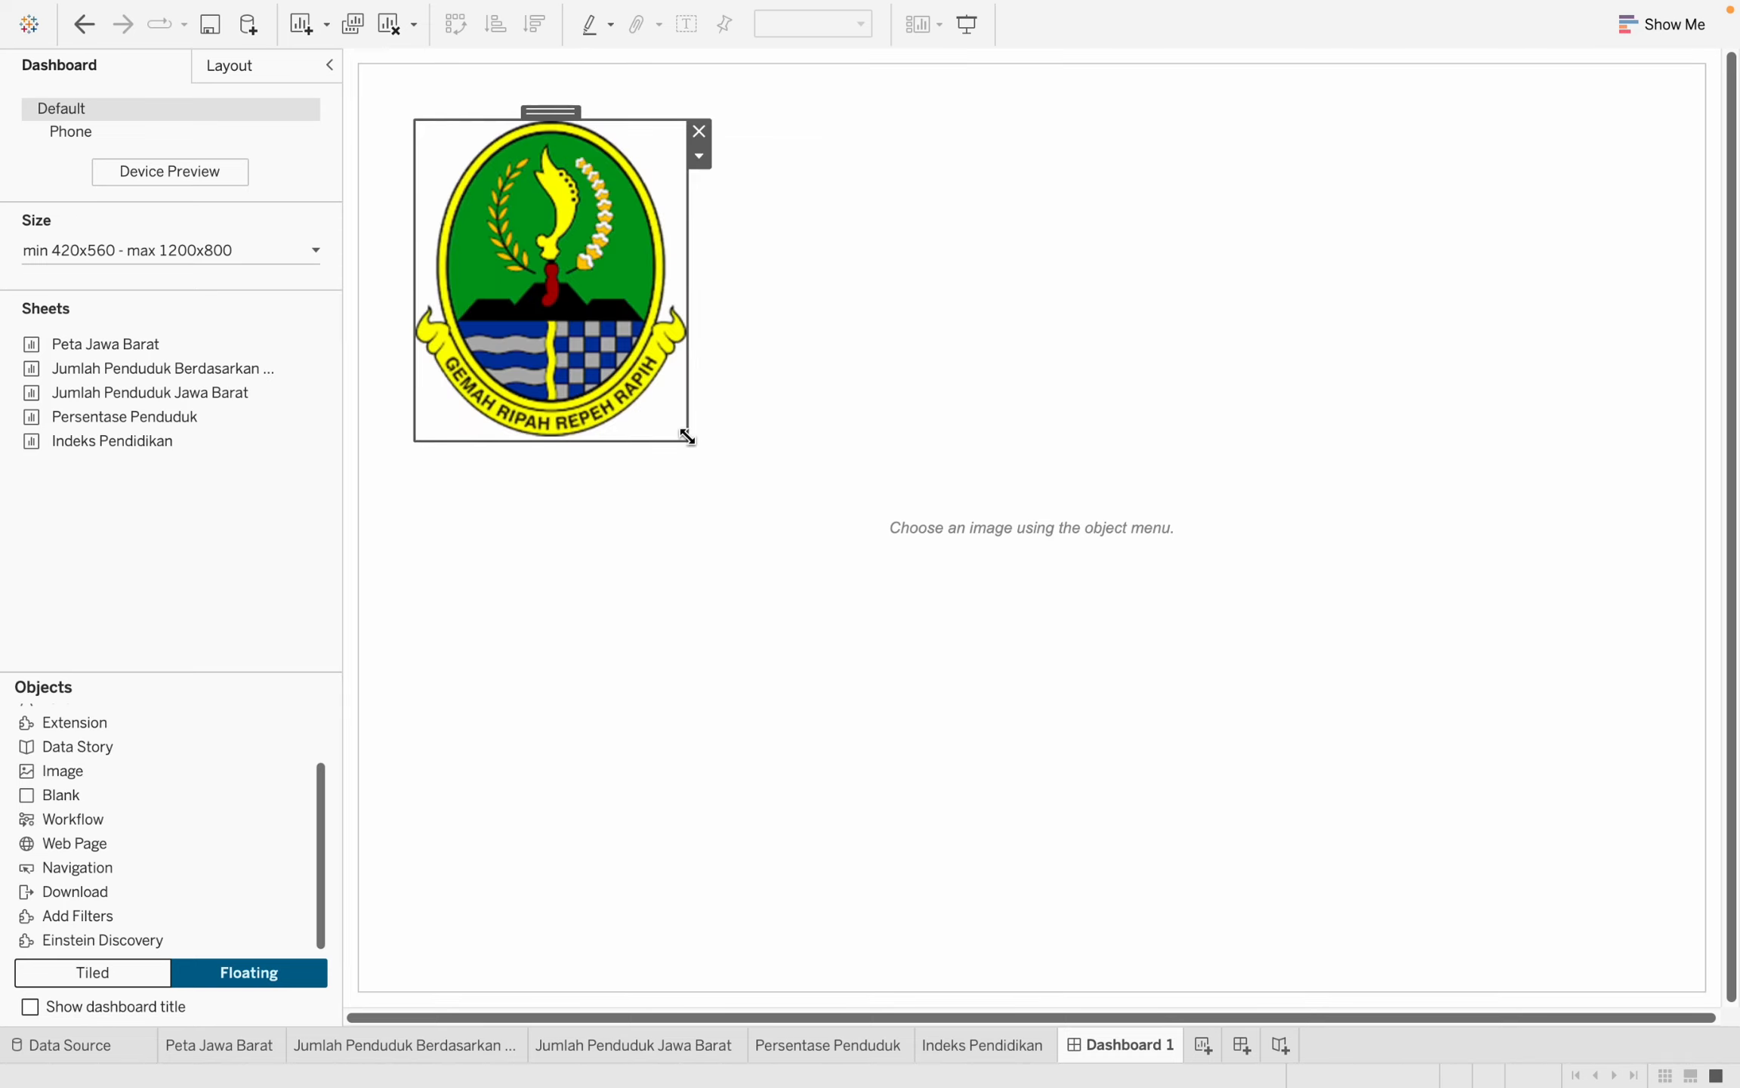
drag(688, 436, 603, 339)
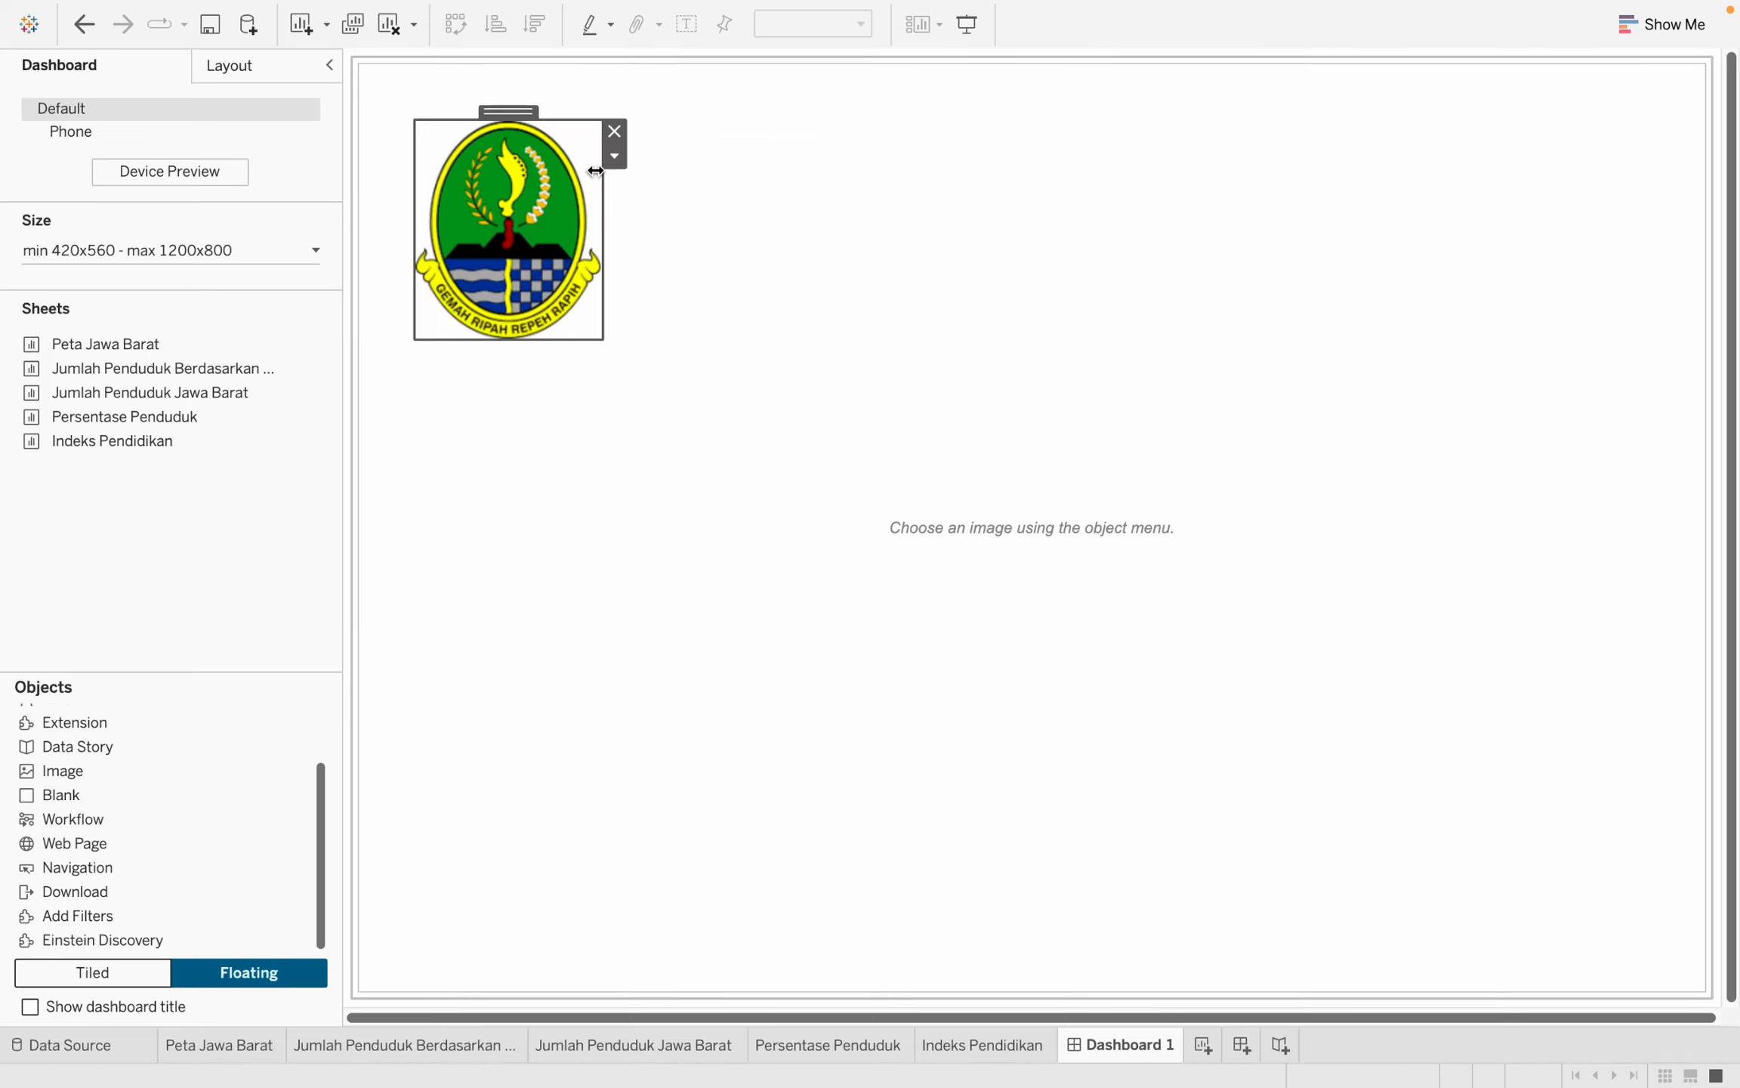
drag(507, 111, 474, 60)
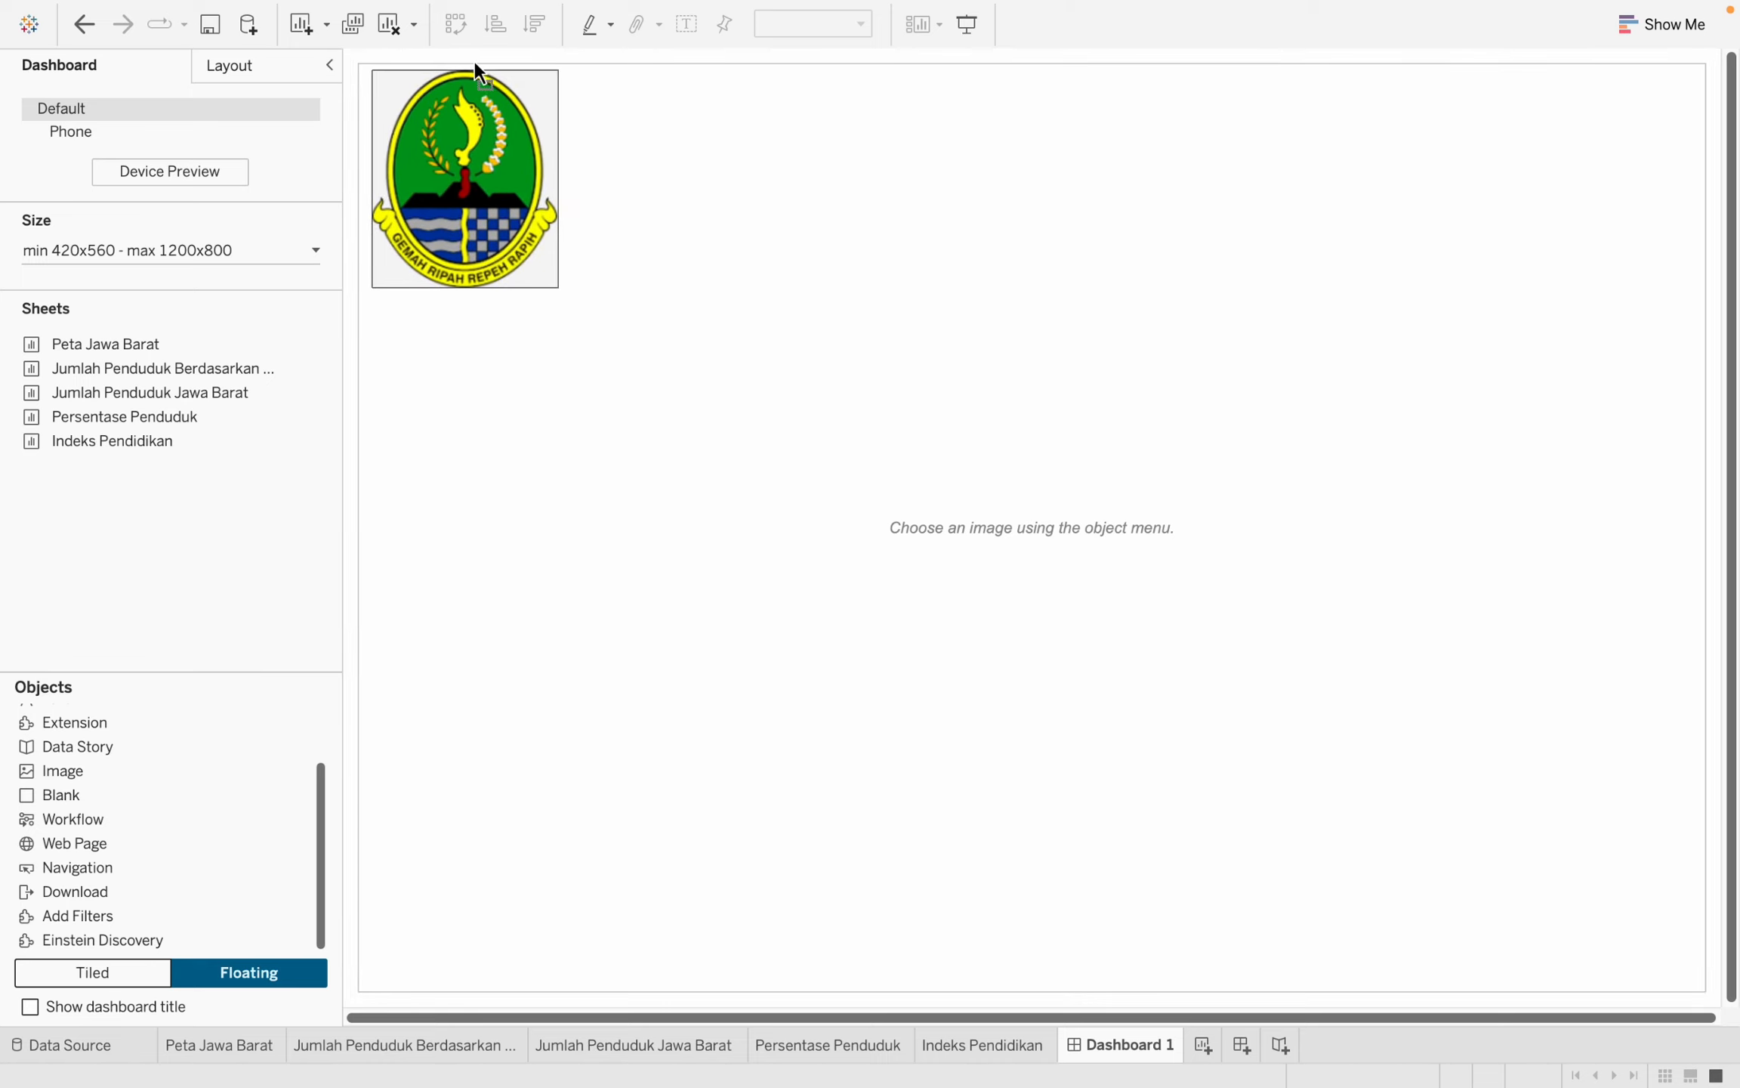
drag(558, 287, 527, 272)
click(383, 311)
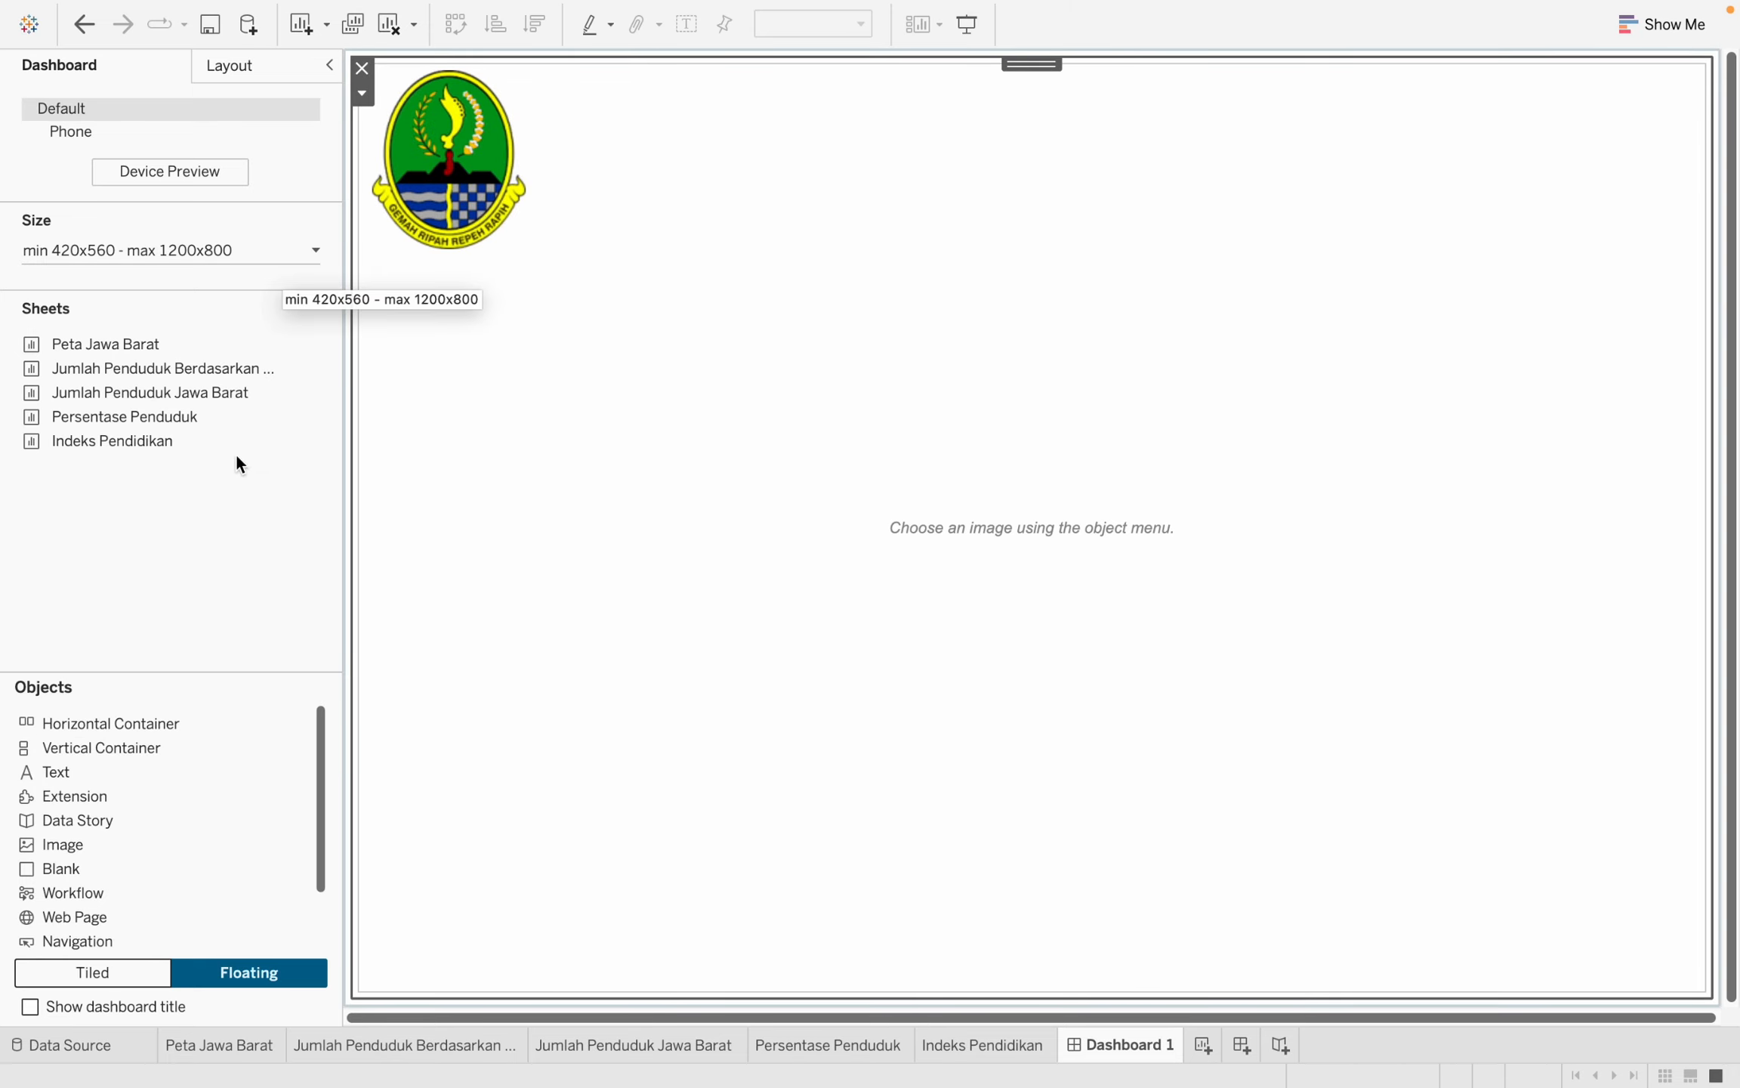
Add a floating, centered text object reading "VISUALISASI PENDUDUK JAWA BARAT BERDASARKAN JENIS KELAMIN DAN INDEKS PENDIDIKAN".
double_click(160, 771)
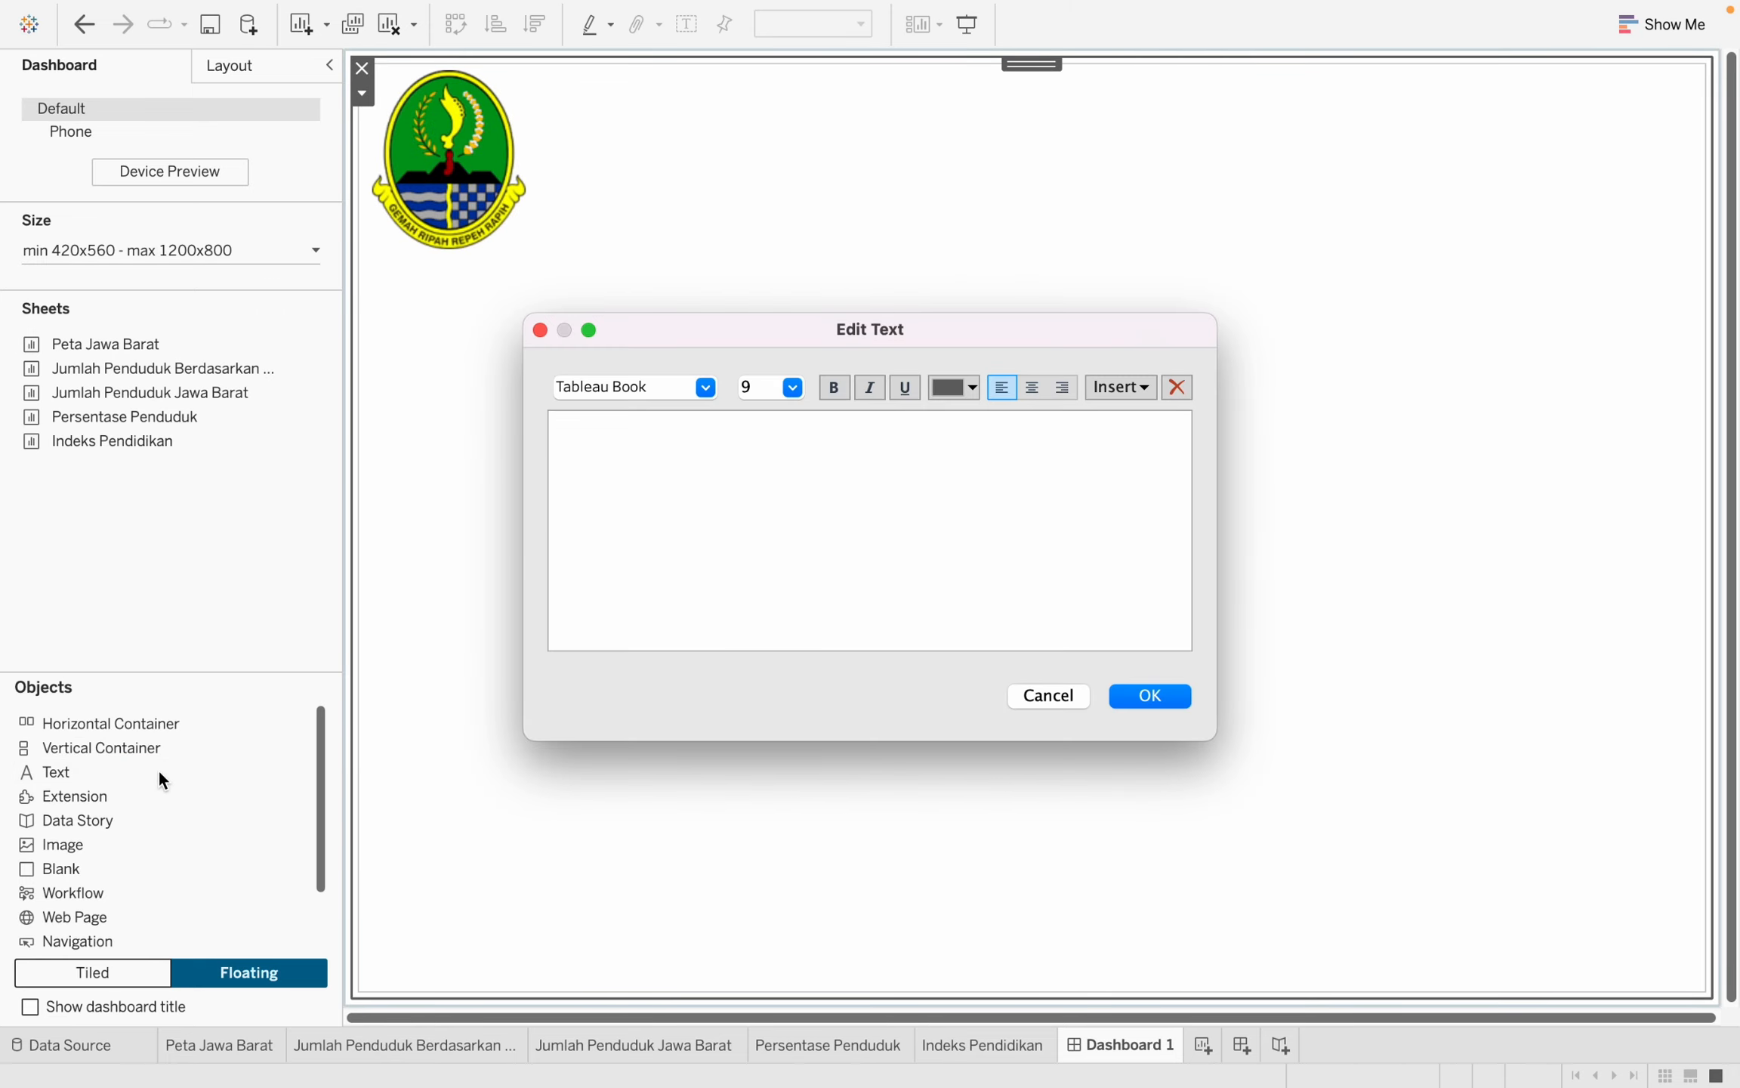
text(VISUALISASI PENDUDUK JAWA BARAT BERDASARKAN JENIS KELAMIN DAN INDEKS PENDIDIKAN)
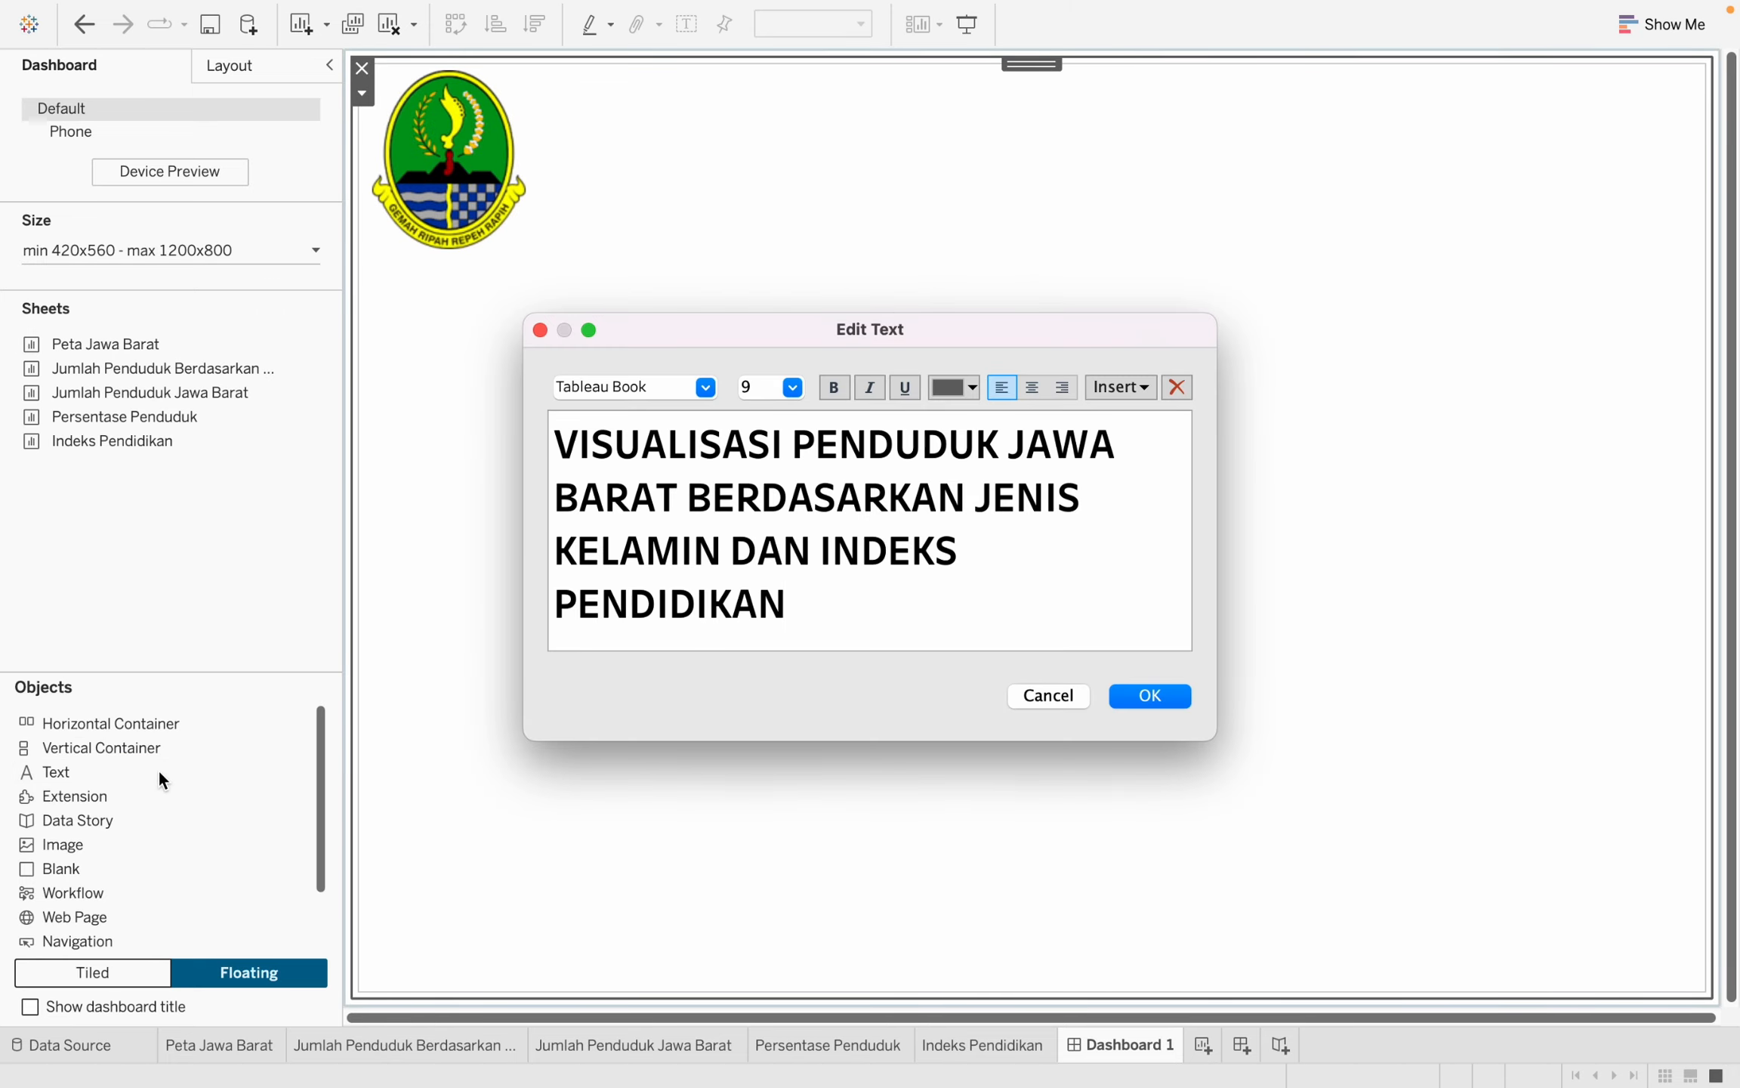
click(1031, 387)
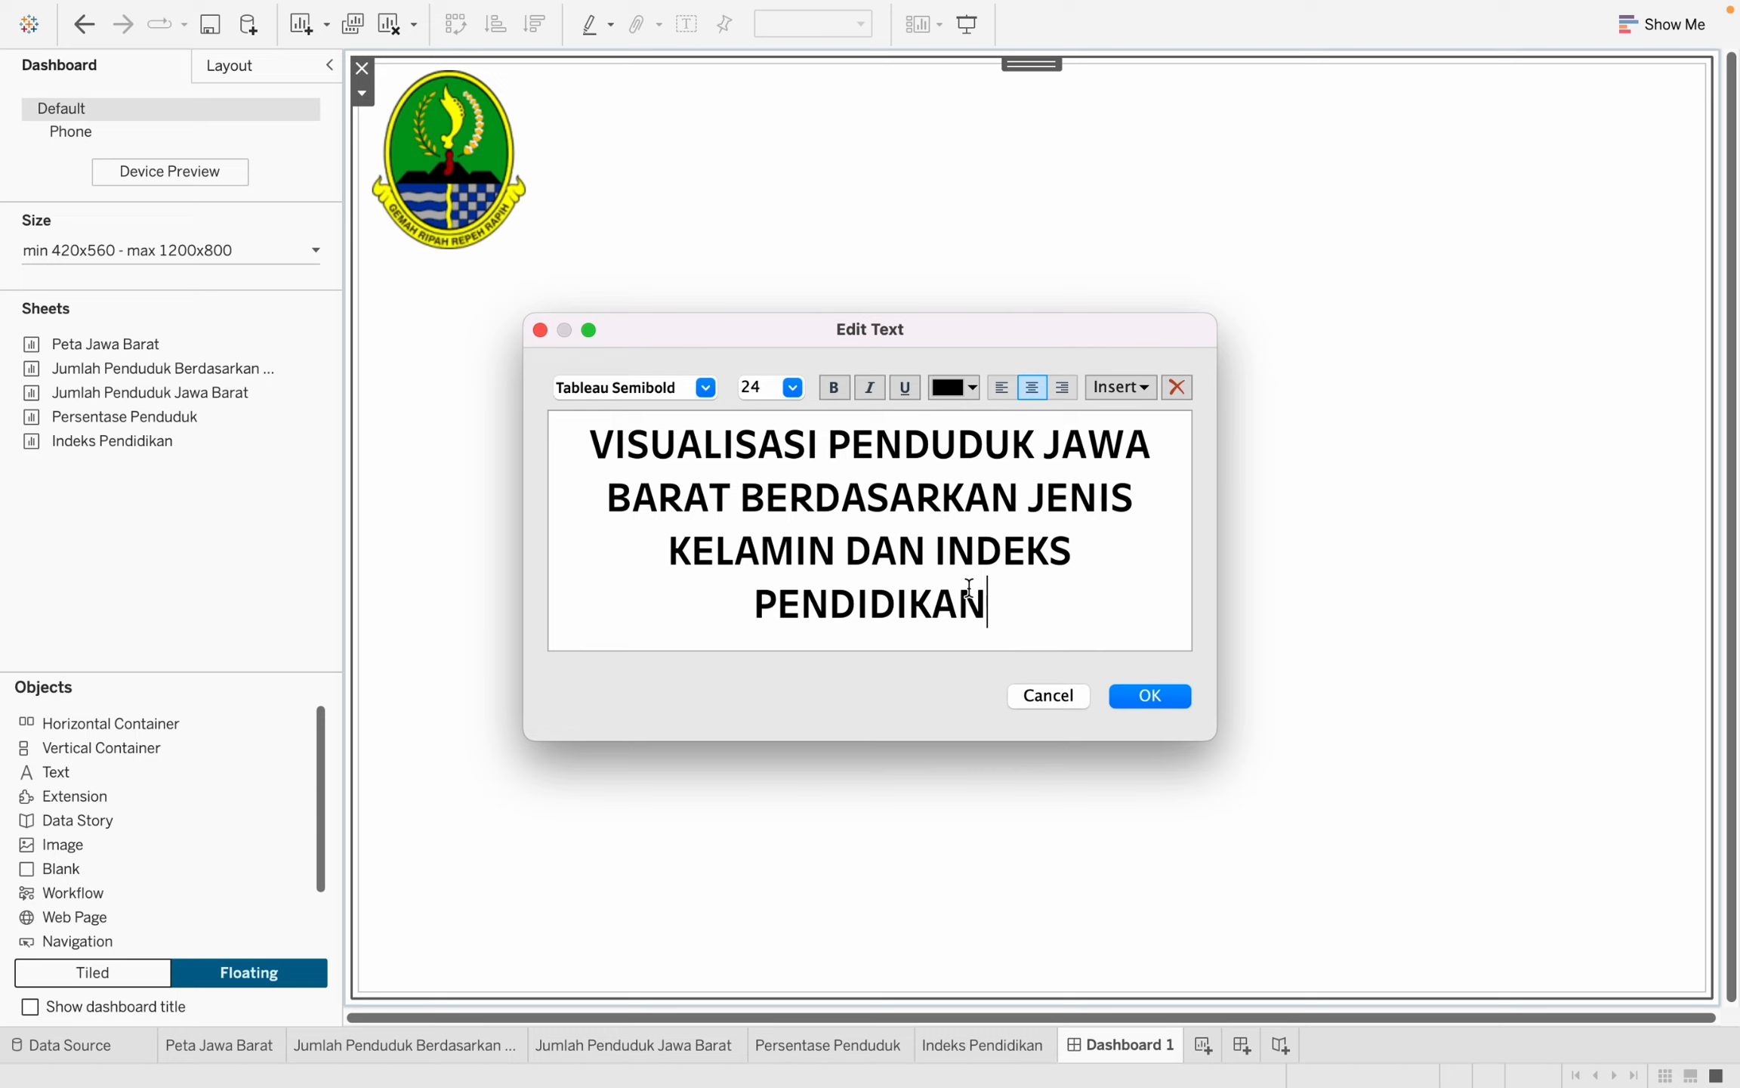
click(1159, 694)
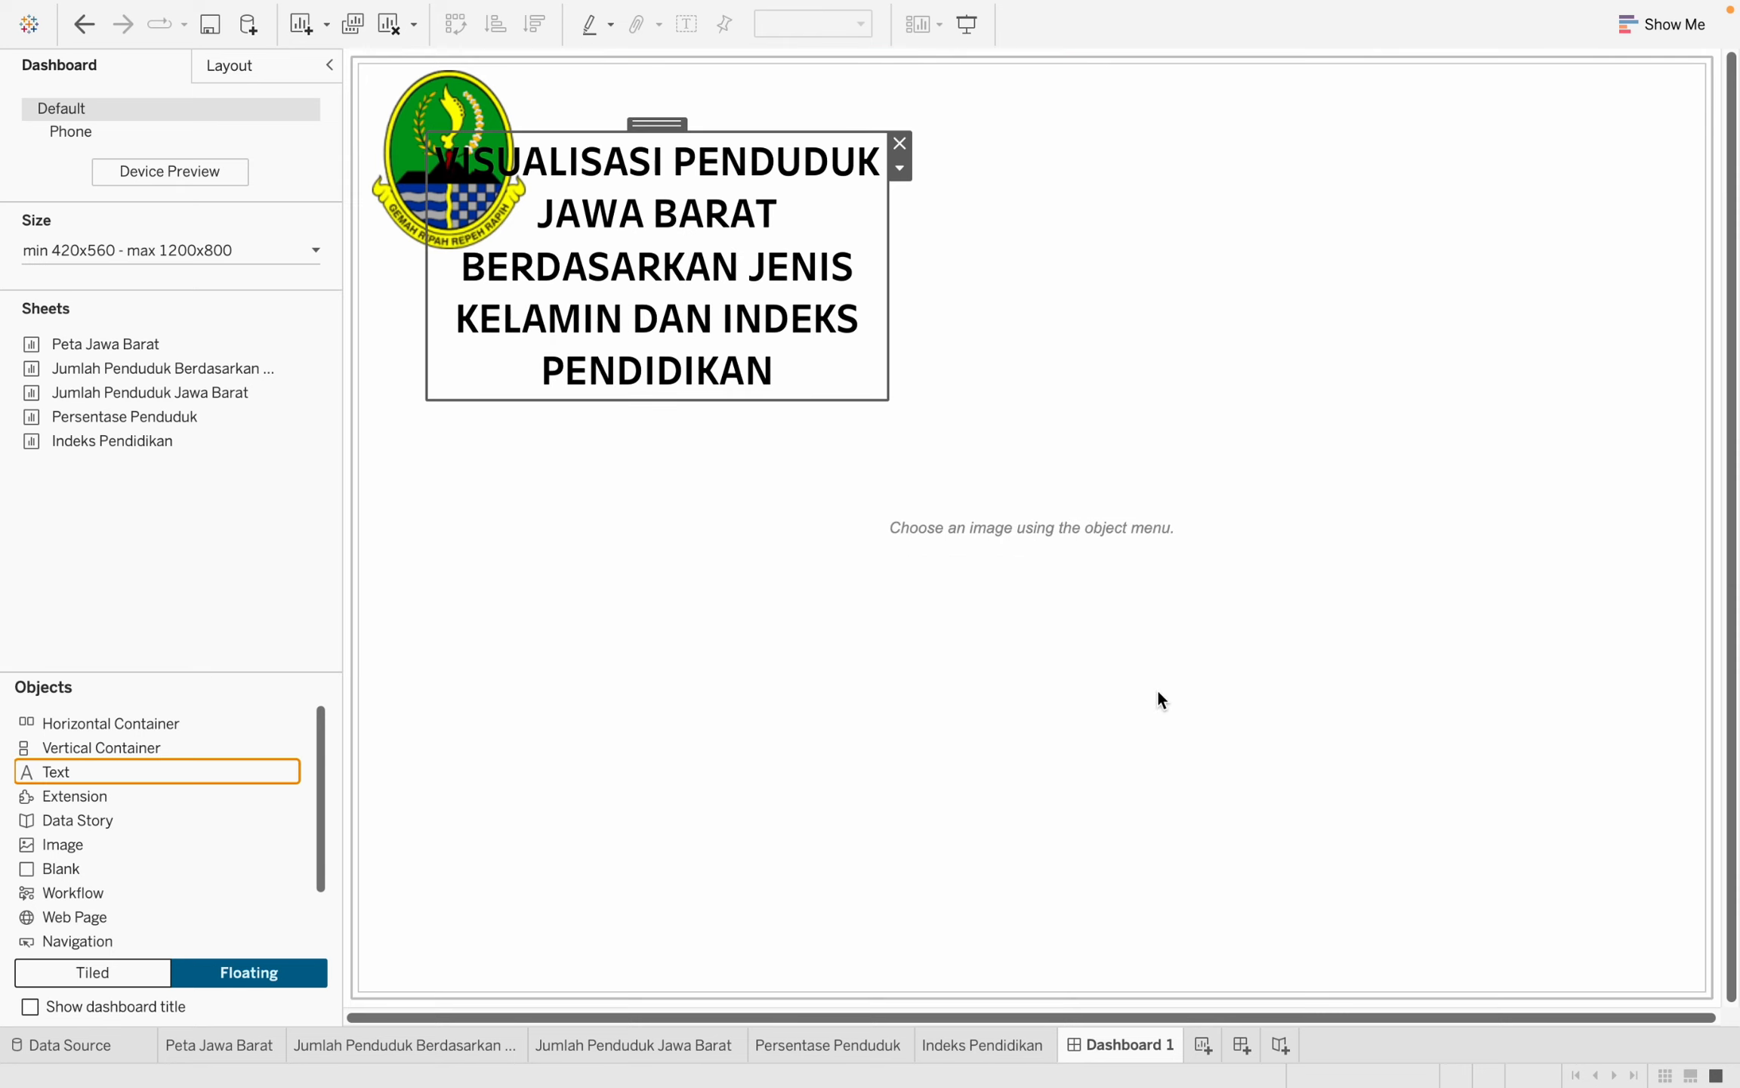
Resize the title text to two lines and place it beside the logo, spanning to the dashboard's right edge.
drag(887, 332, 1405, 389)
drag(1078, 402, 1076, 344)
drag(1410, 286, 1499, 293)
drag(967, 124, 1064, 49)
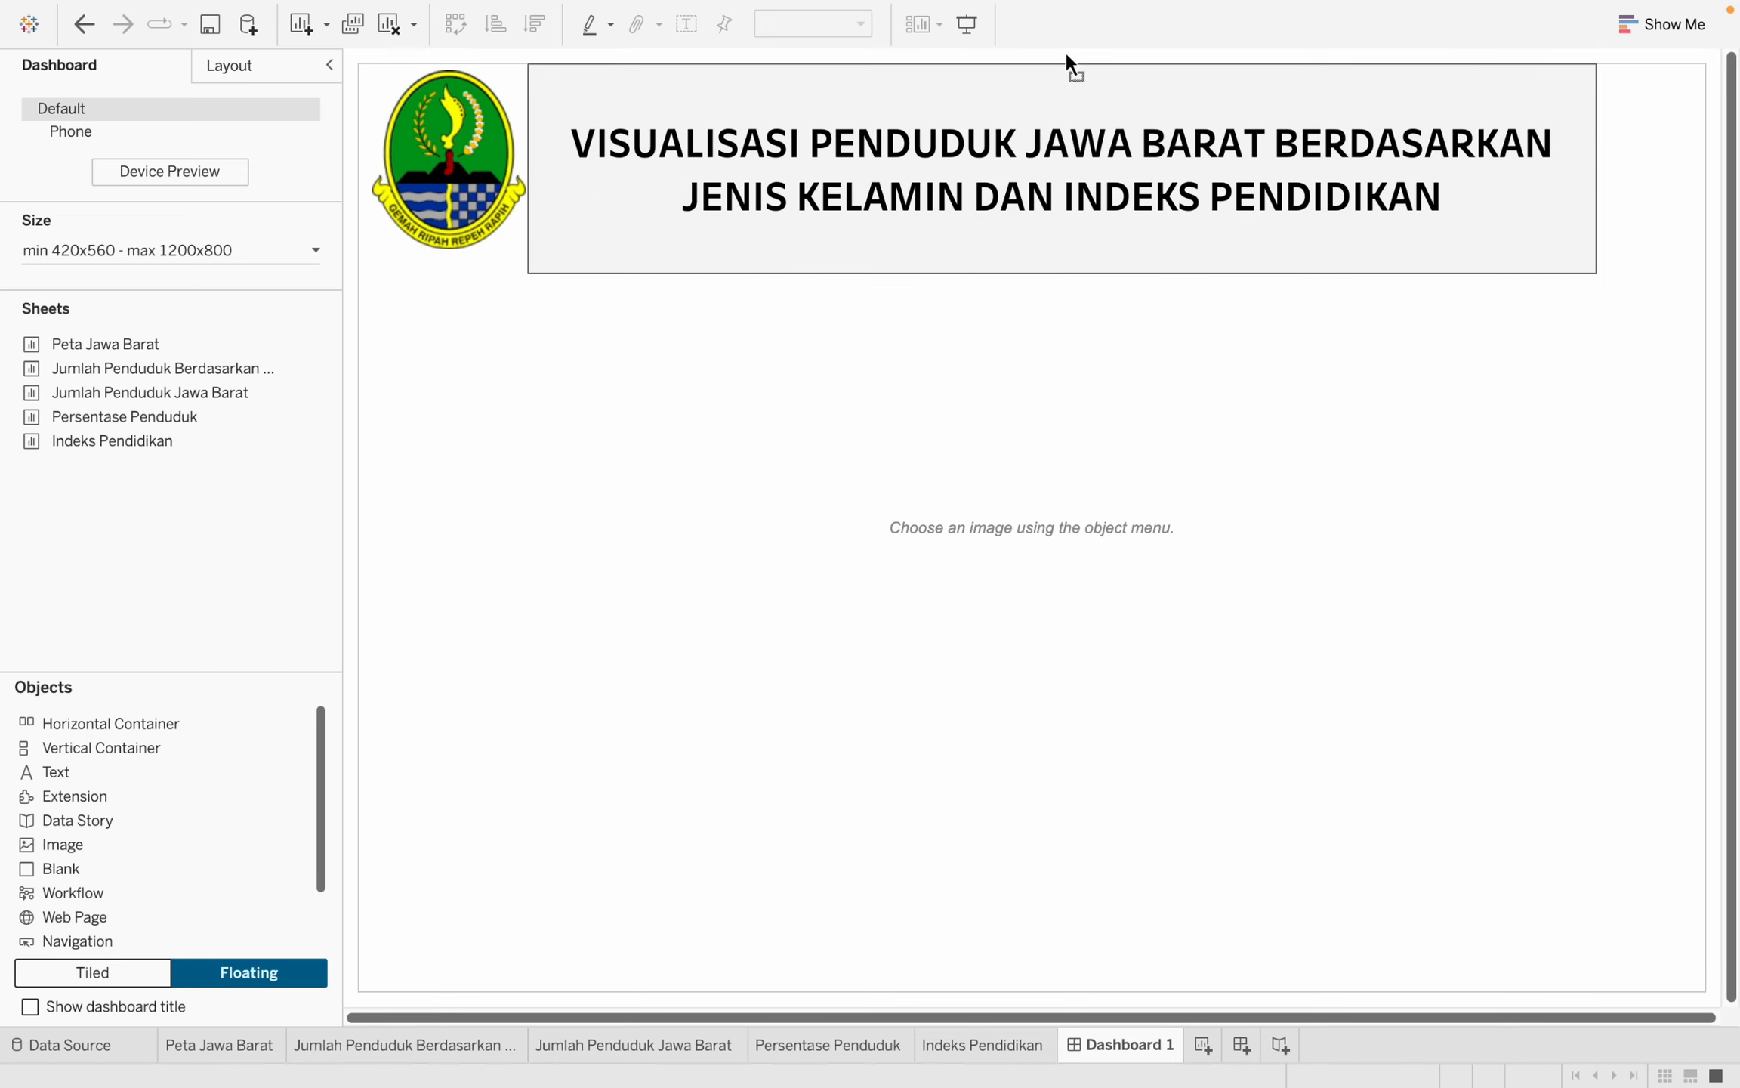
drag(1083, 273, 1081, 237)
drag(1597, 194, 1696, 189)
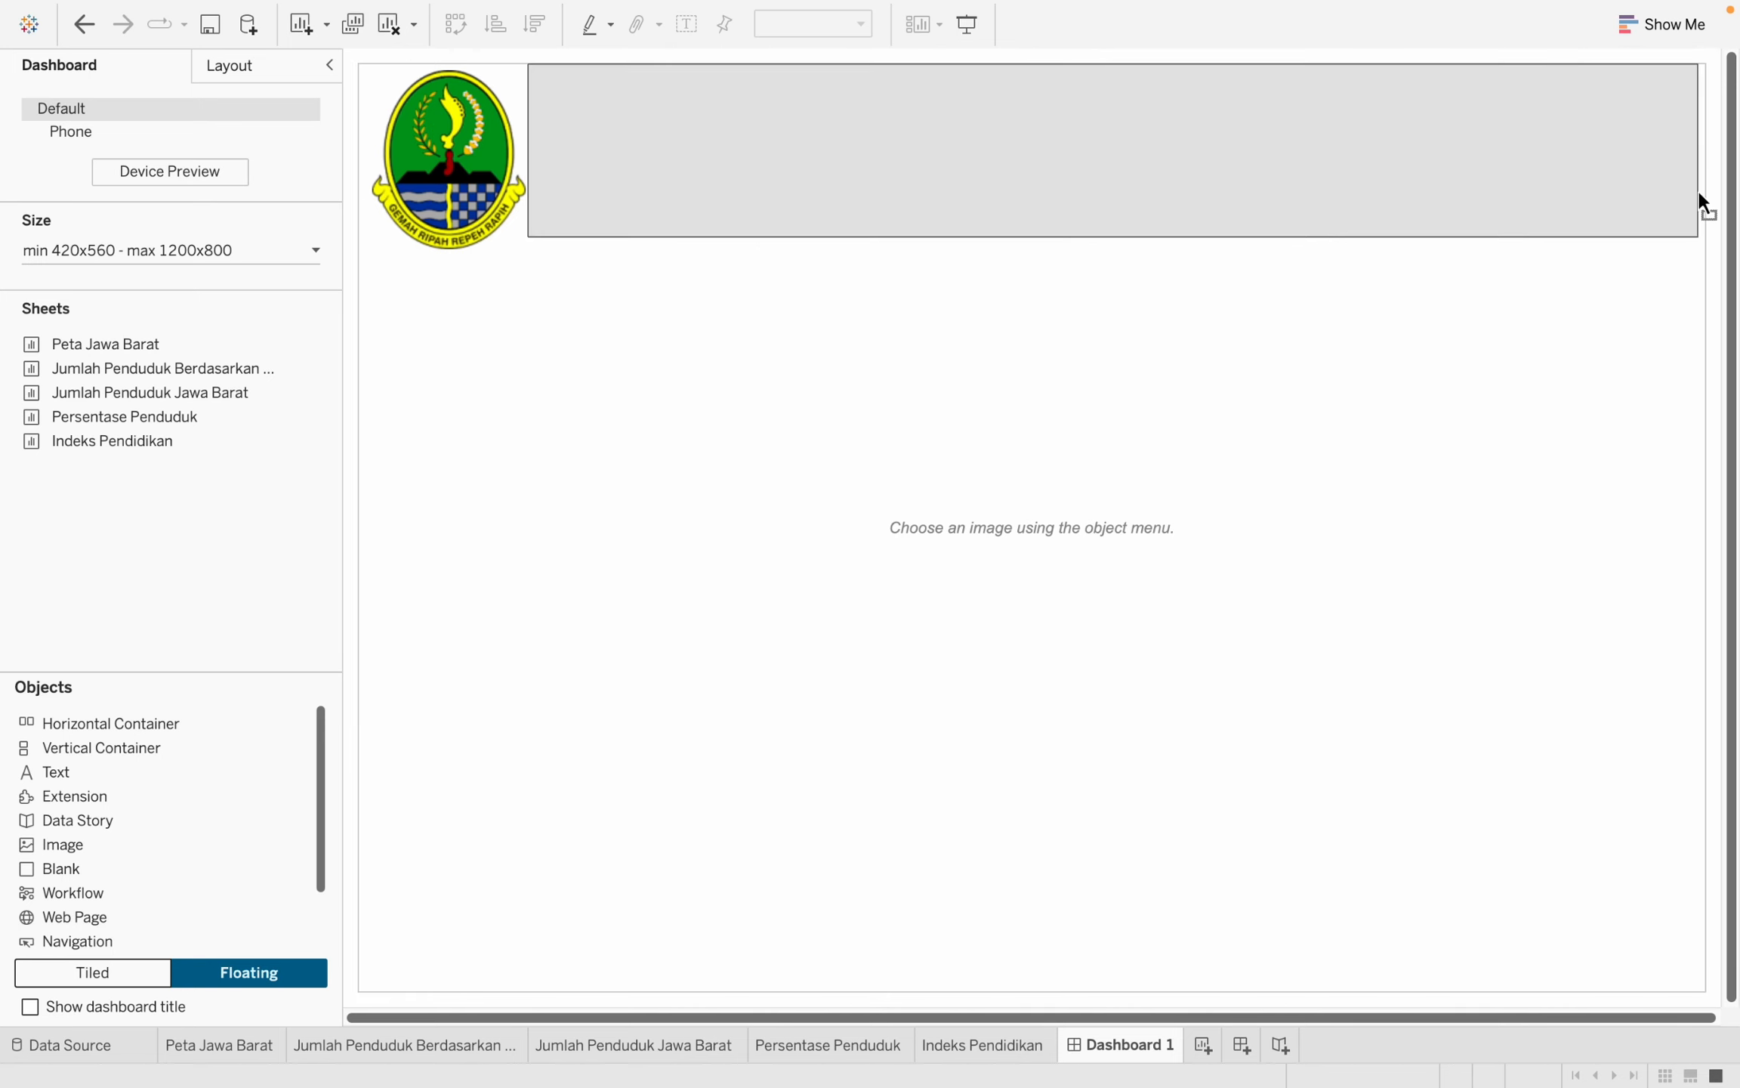
click(1563, 307)
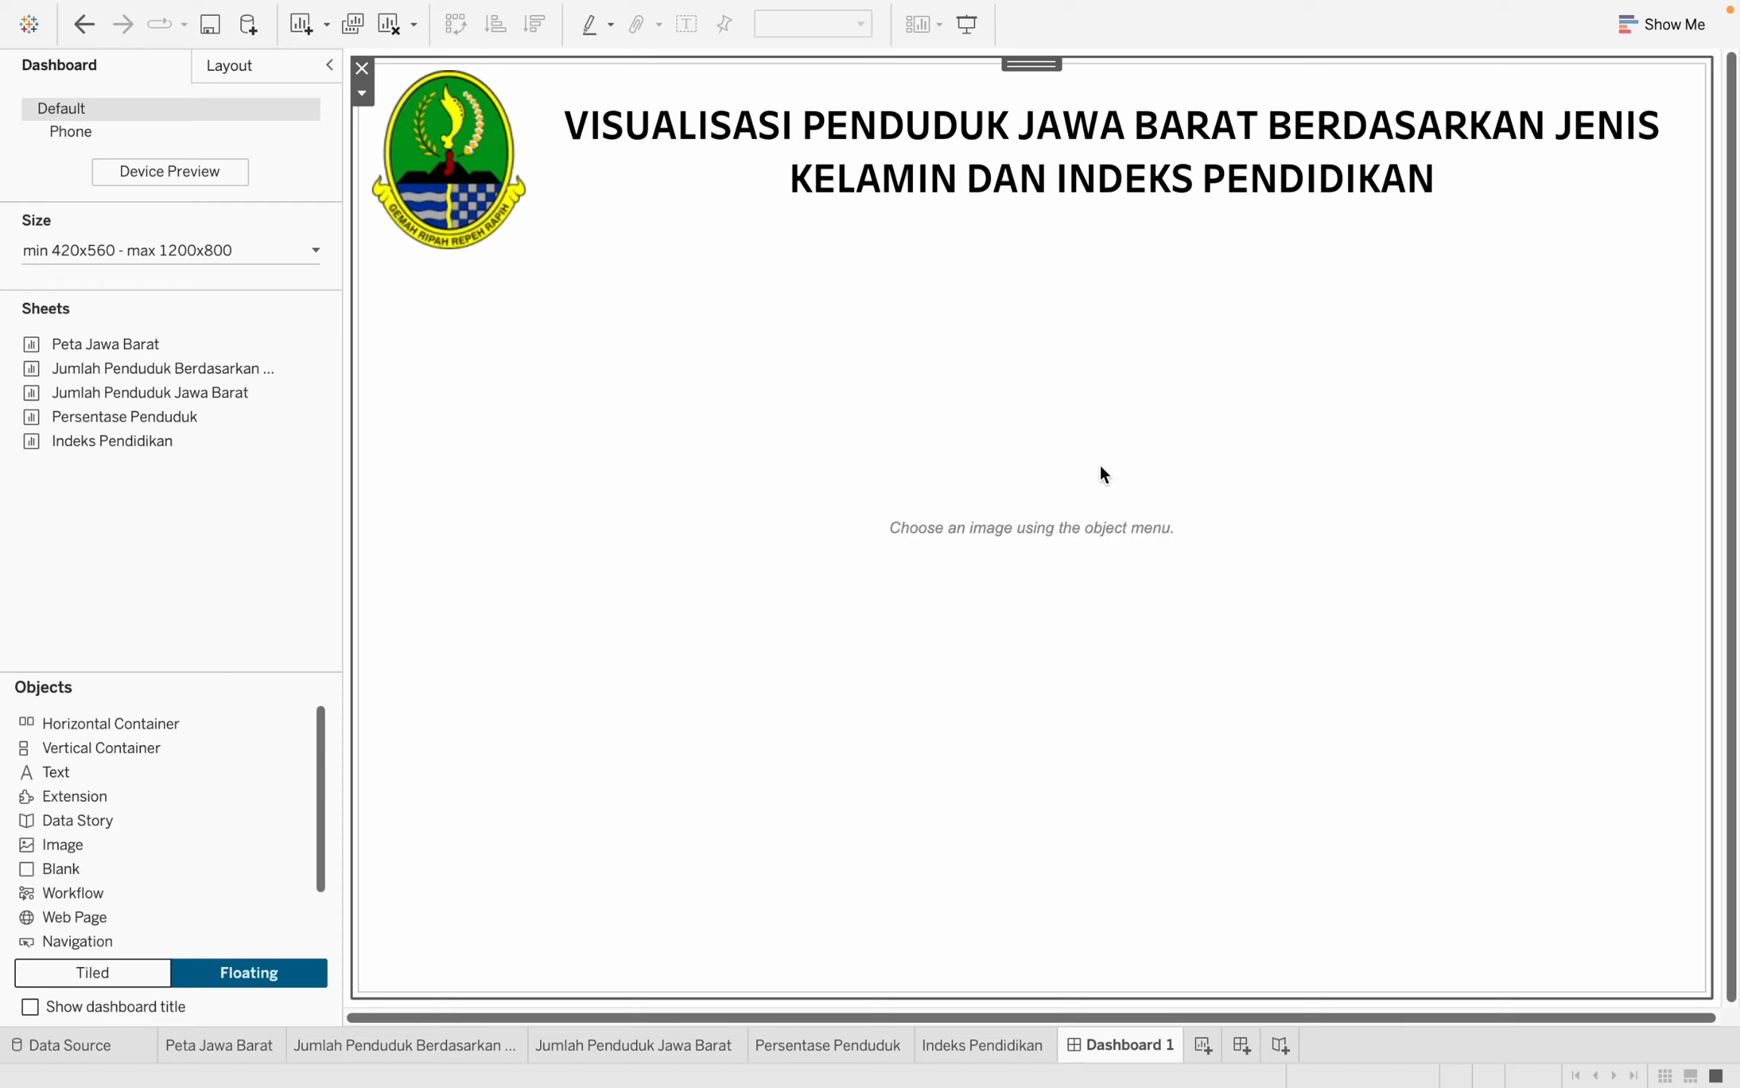
Try several pastel background colors on the tiled image object, and reset its background to None.
click(235, 73)
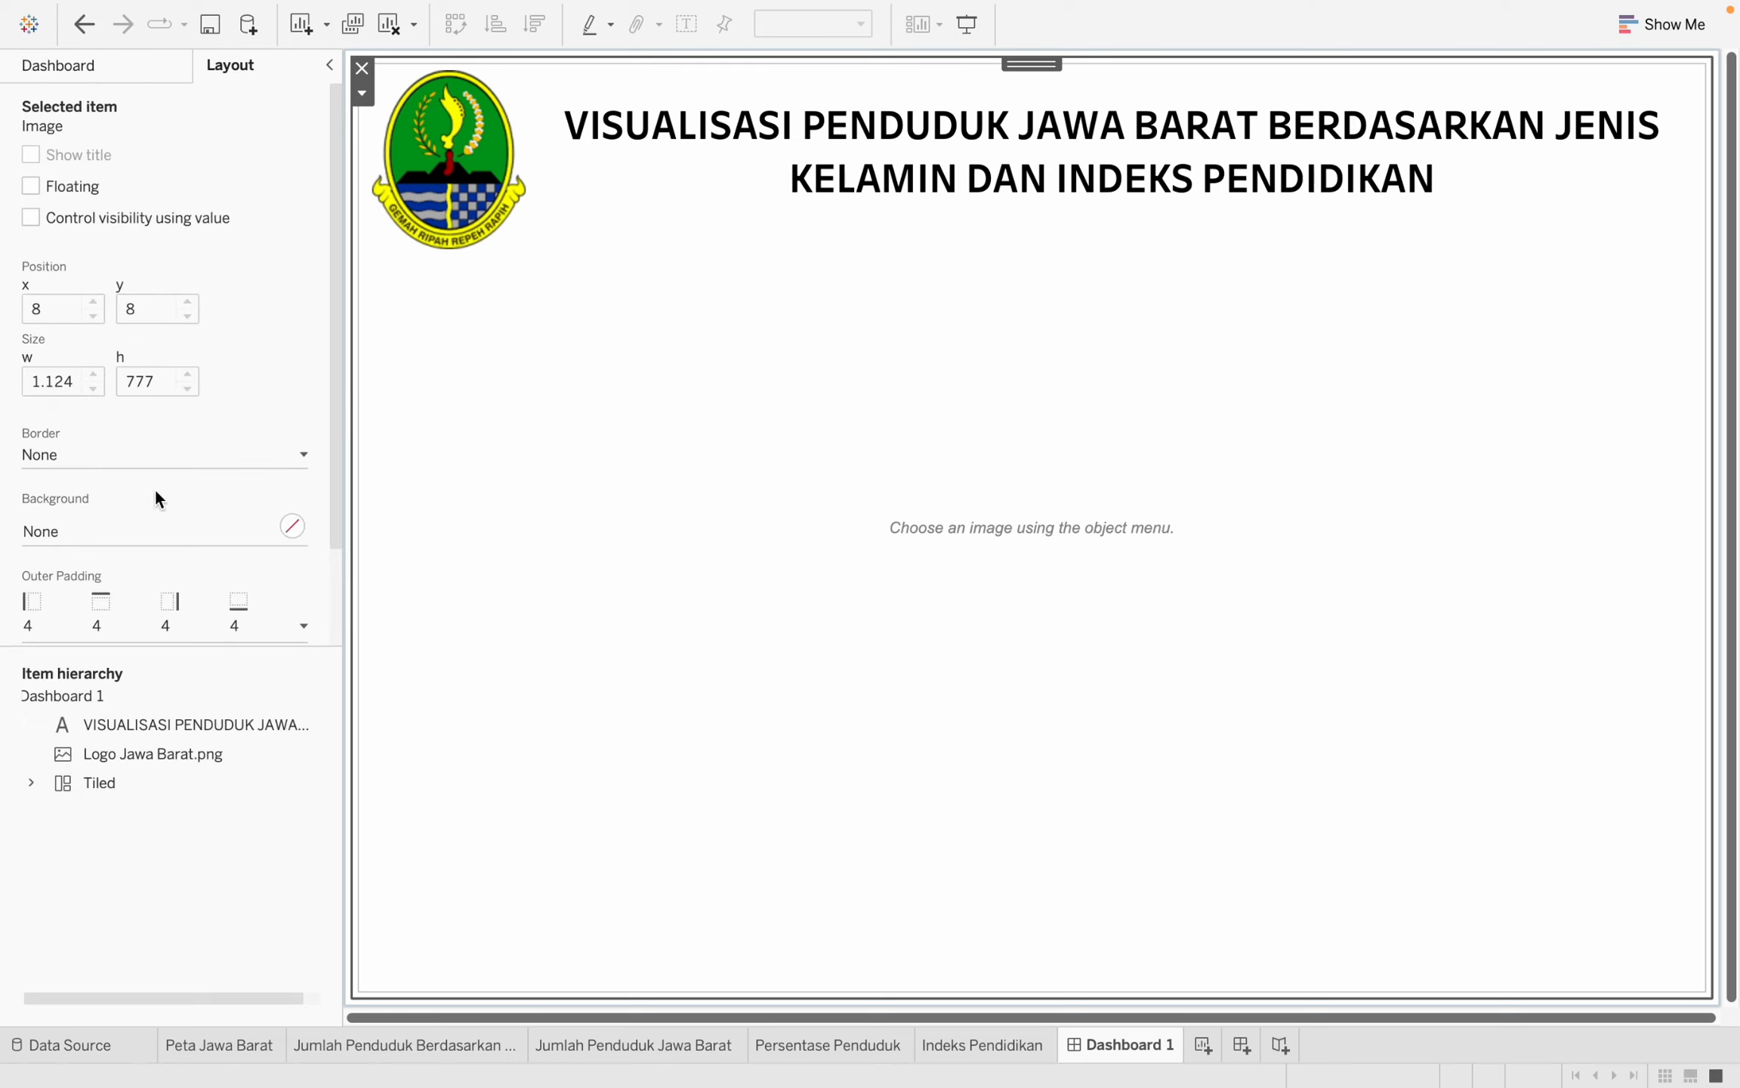
click(151, 534)
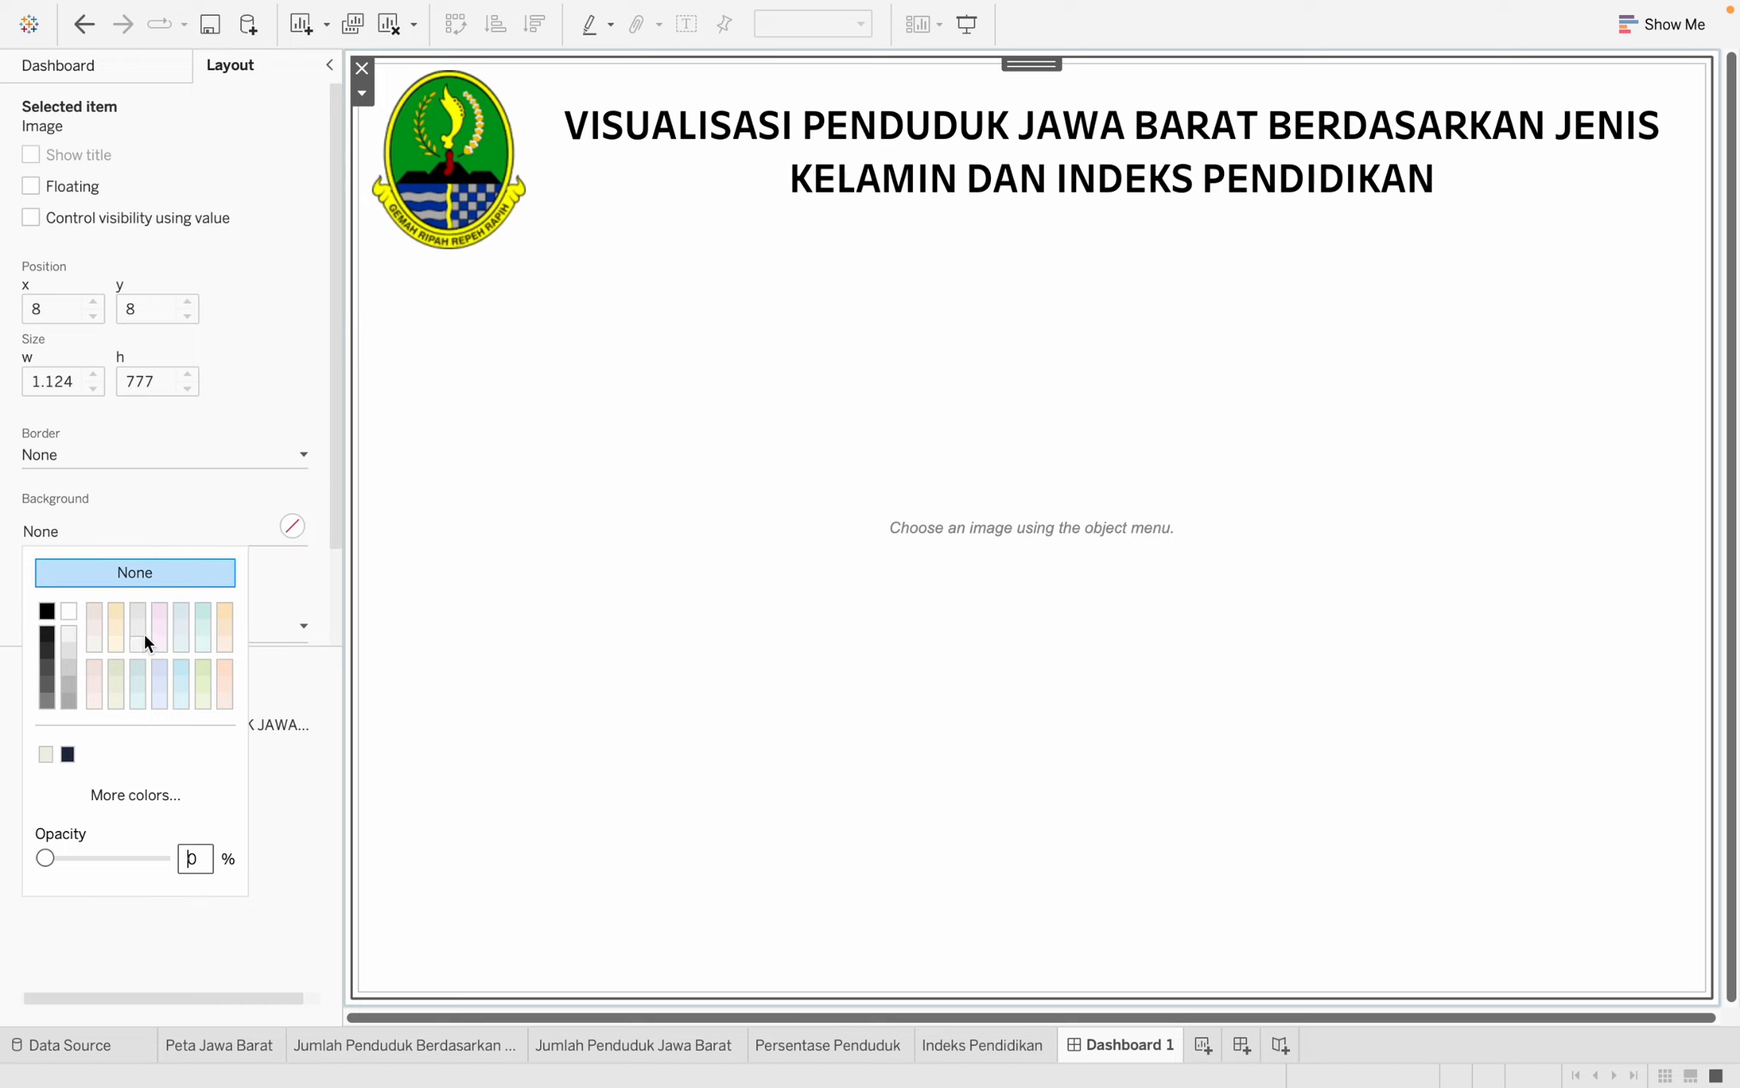
click(222, 604)
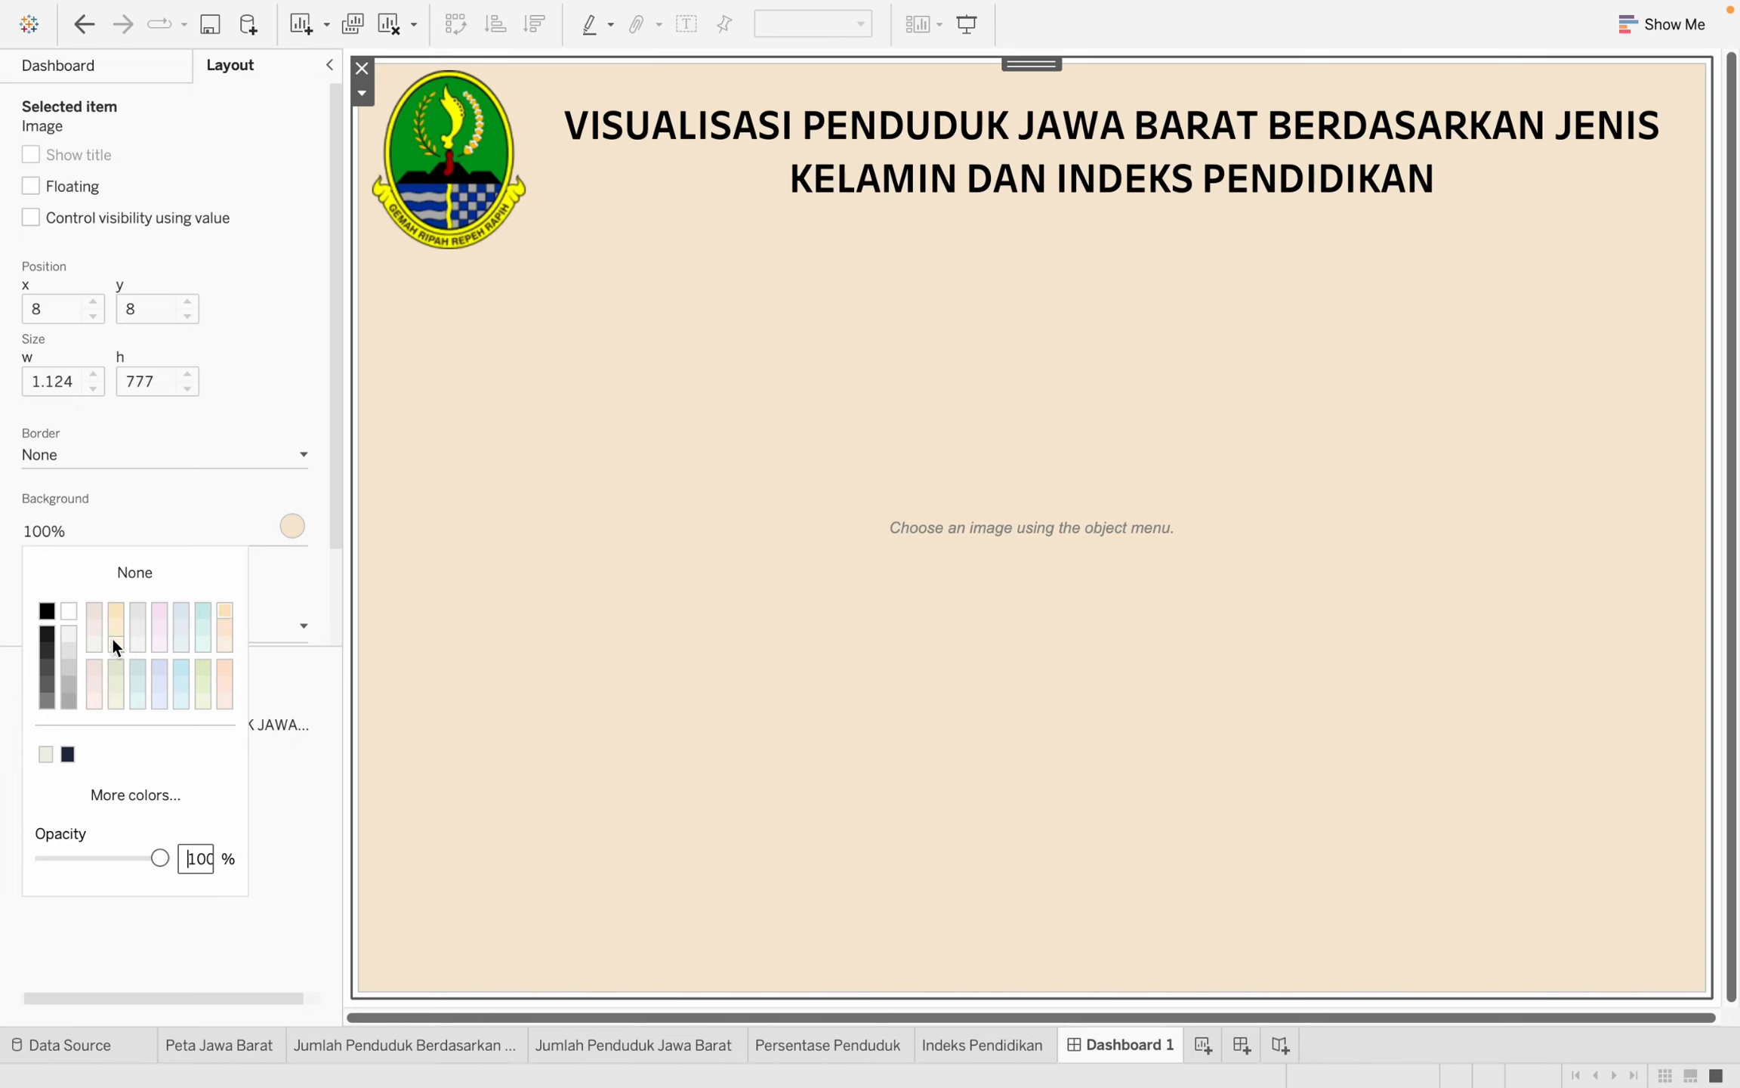
click(112, 636)
click(202, 628)
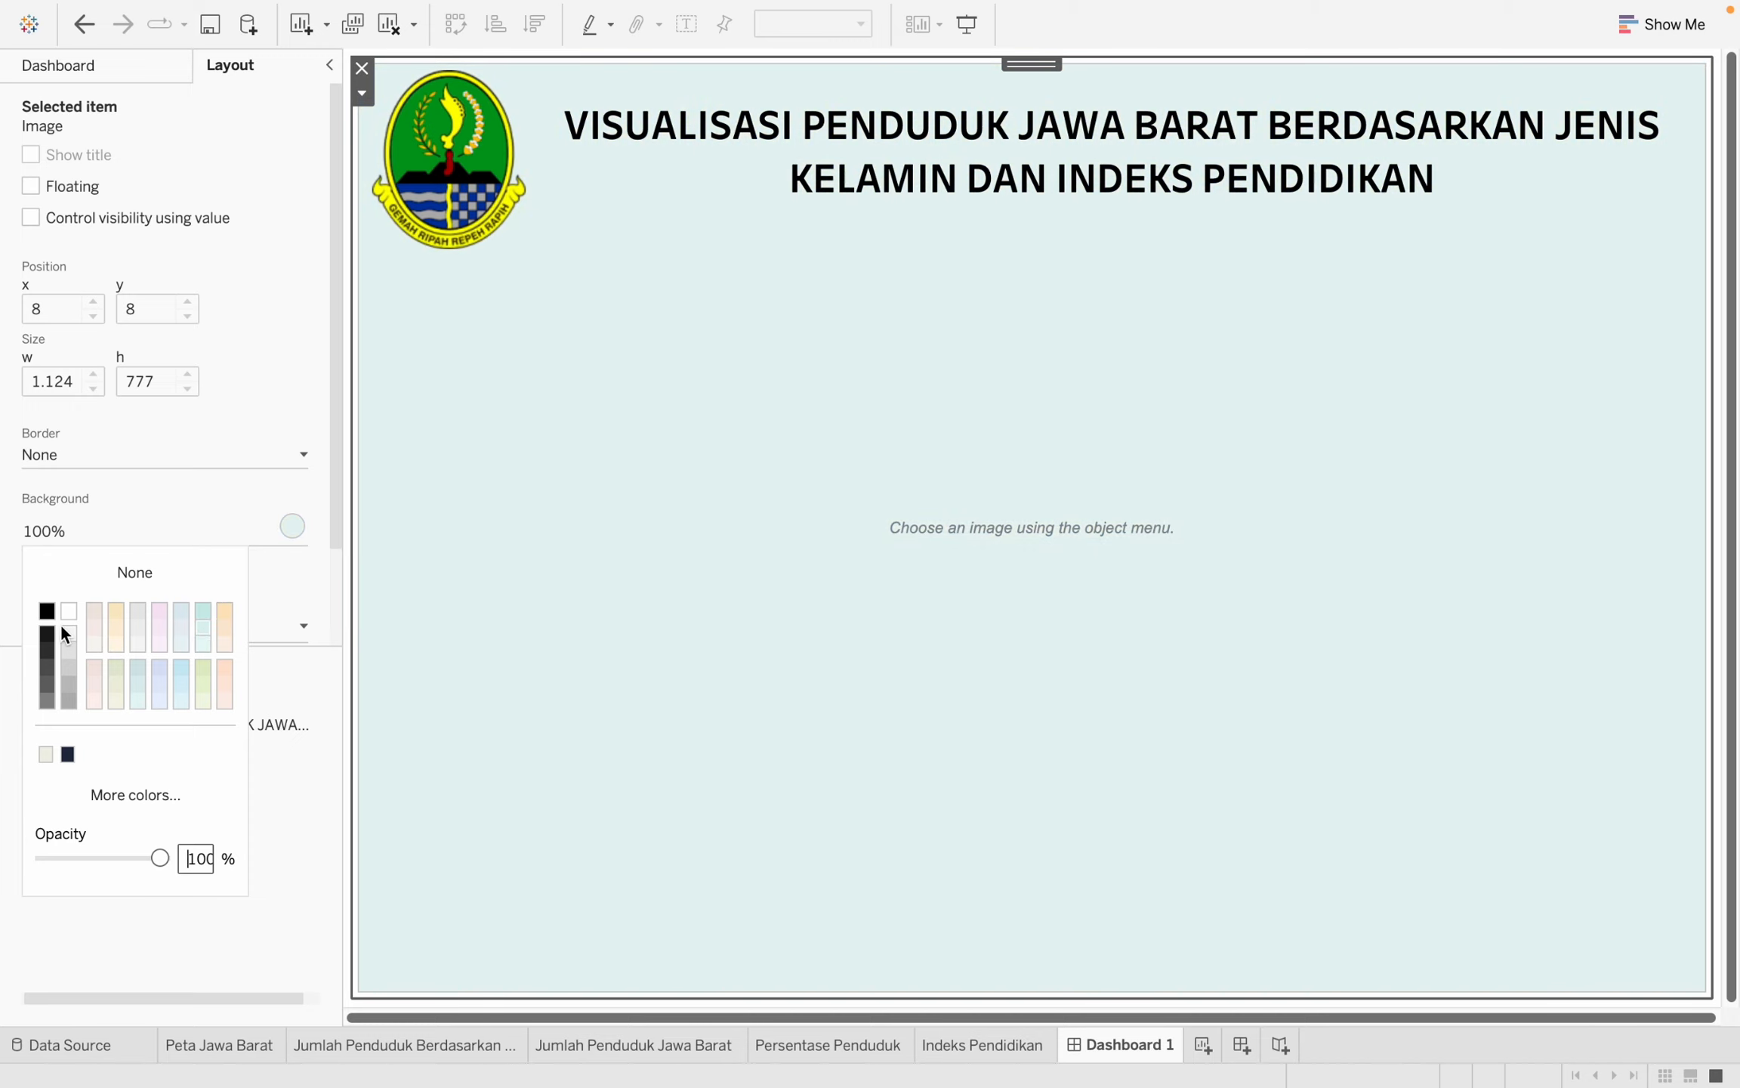
click(93, 575)
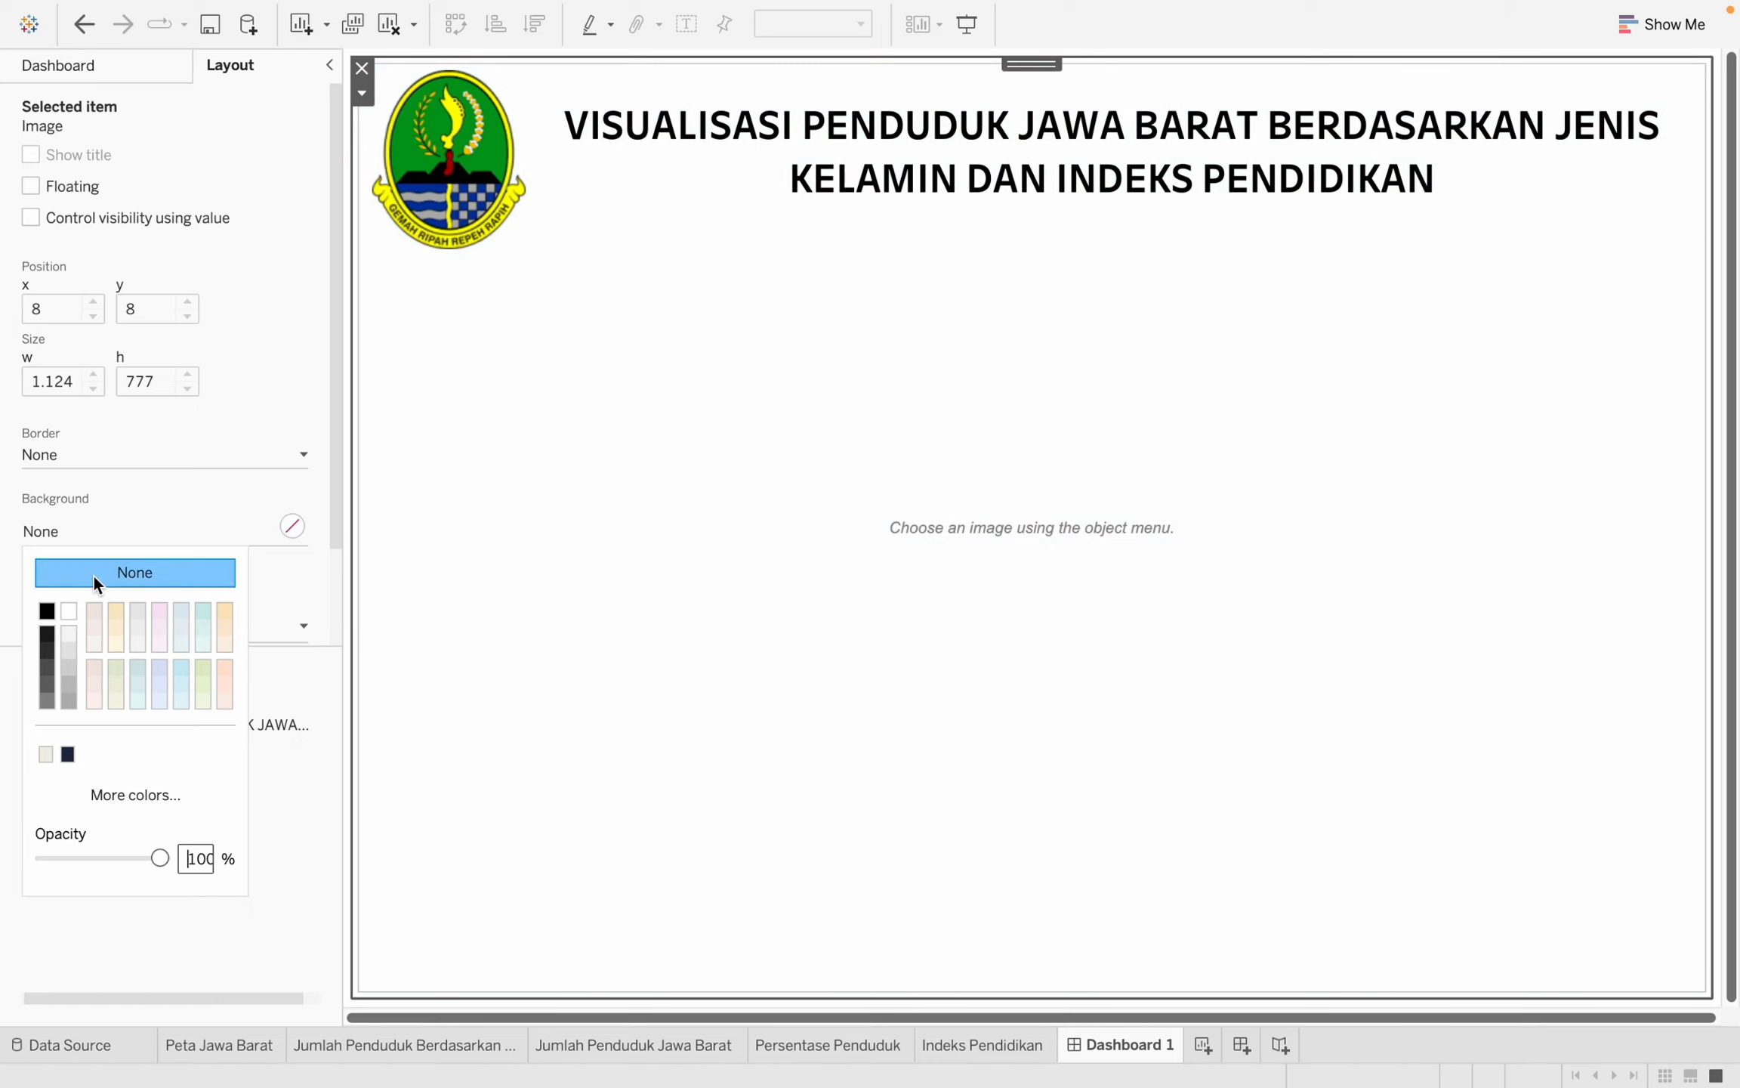
mouse_move(143, 7)
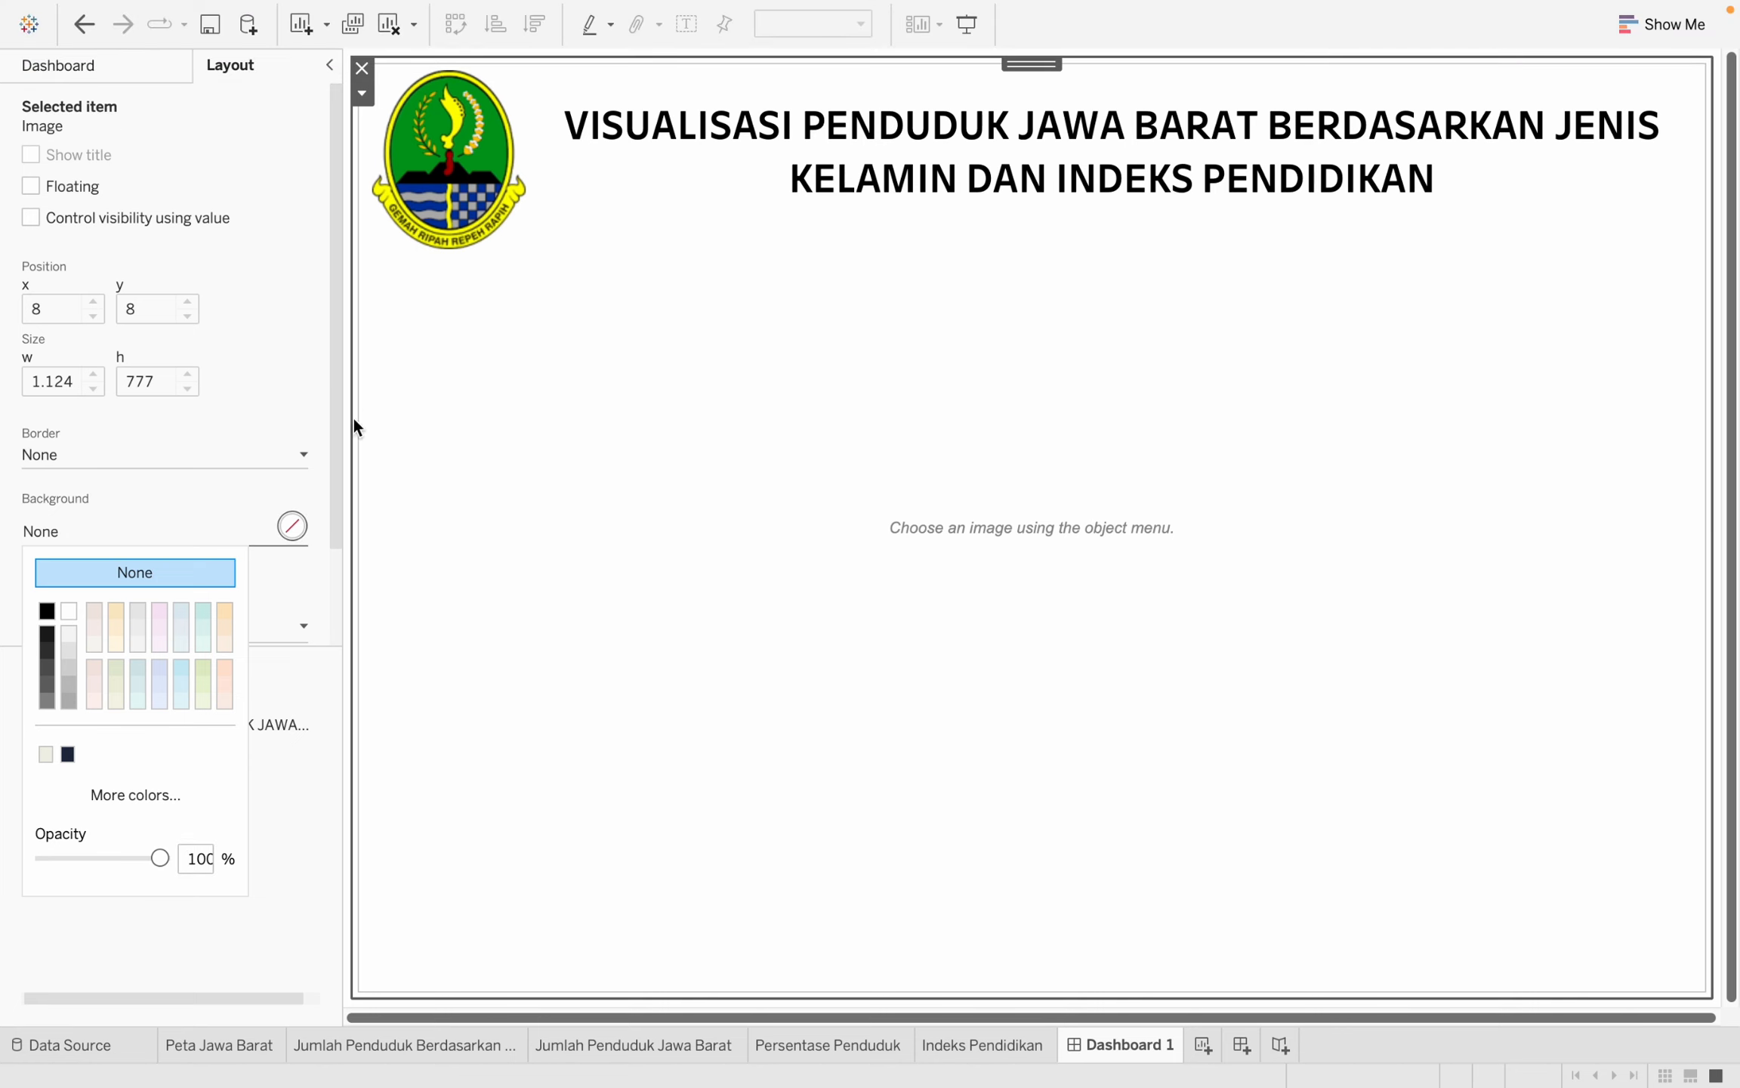
Add the Jumlah Penduduk Jawa Barat worksheet as a floating object, shrink it, and place it below the logo.
click(235, 420)
click(117, 70)
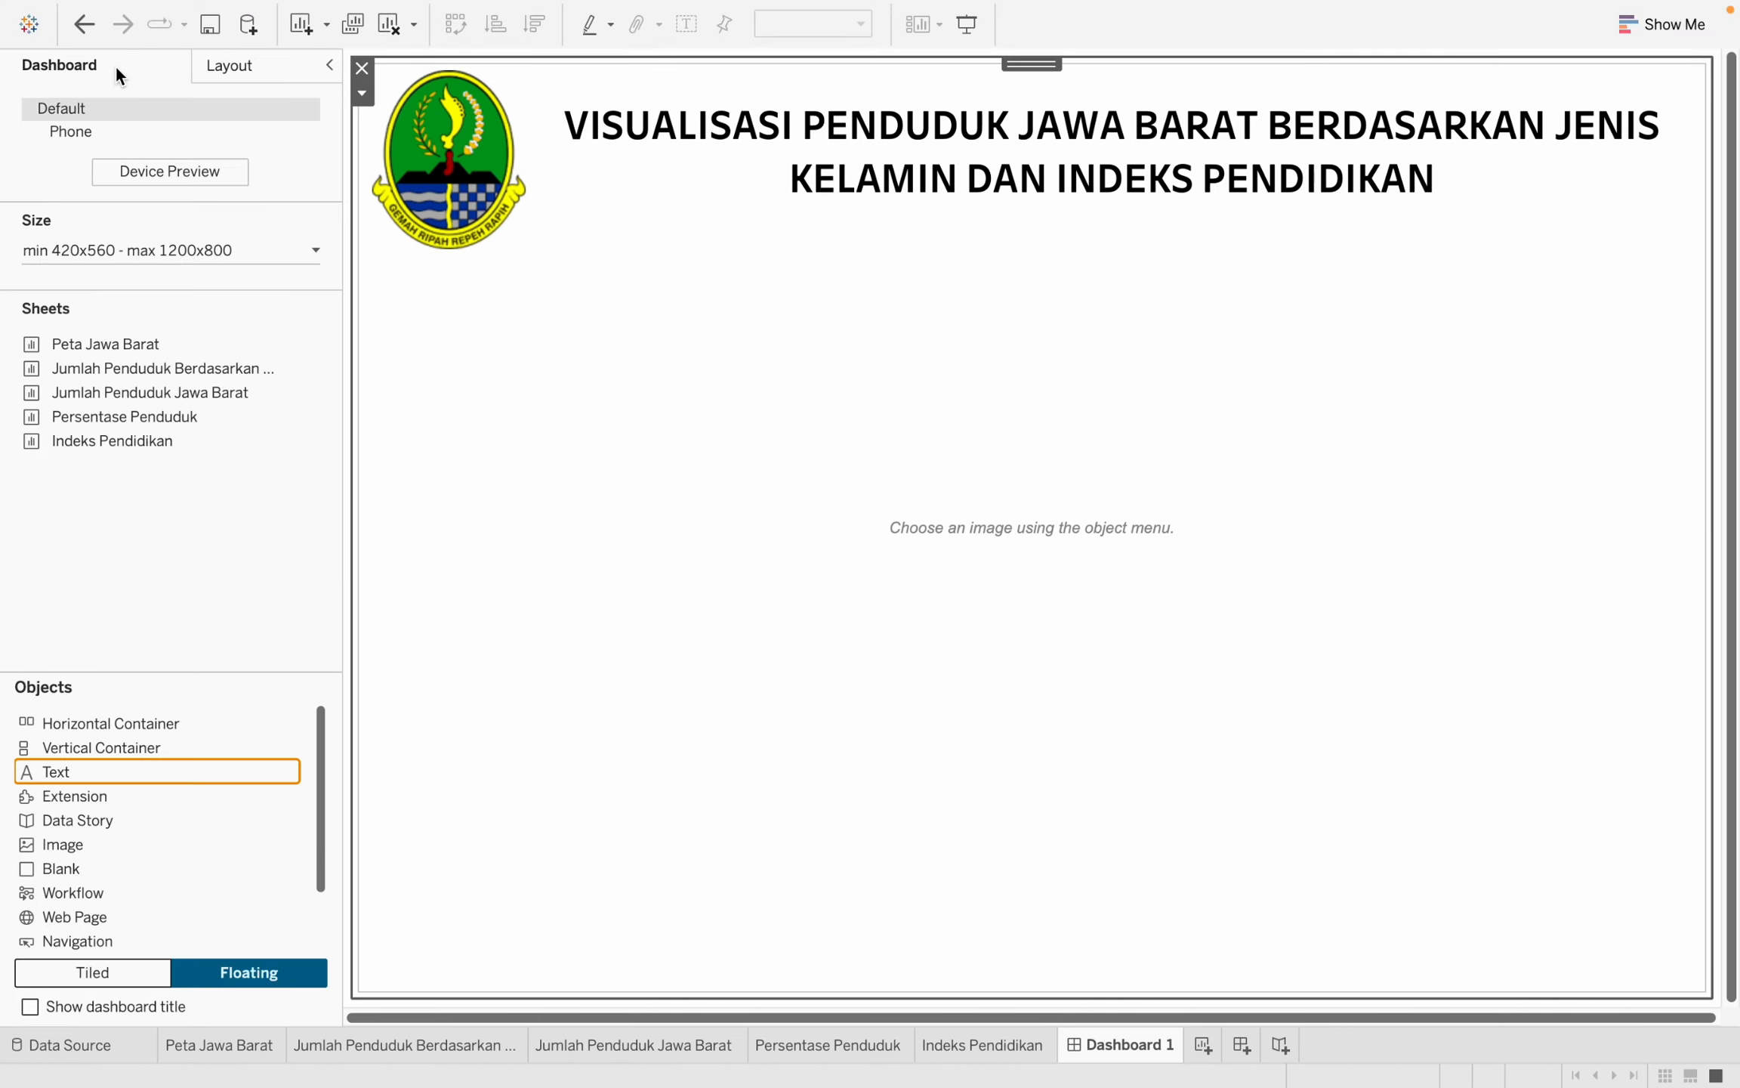
drag(205, 345, 211, 343)
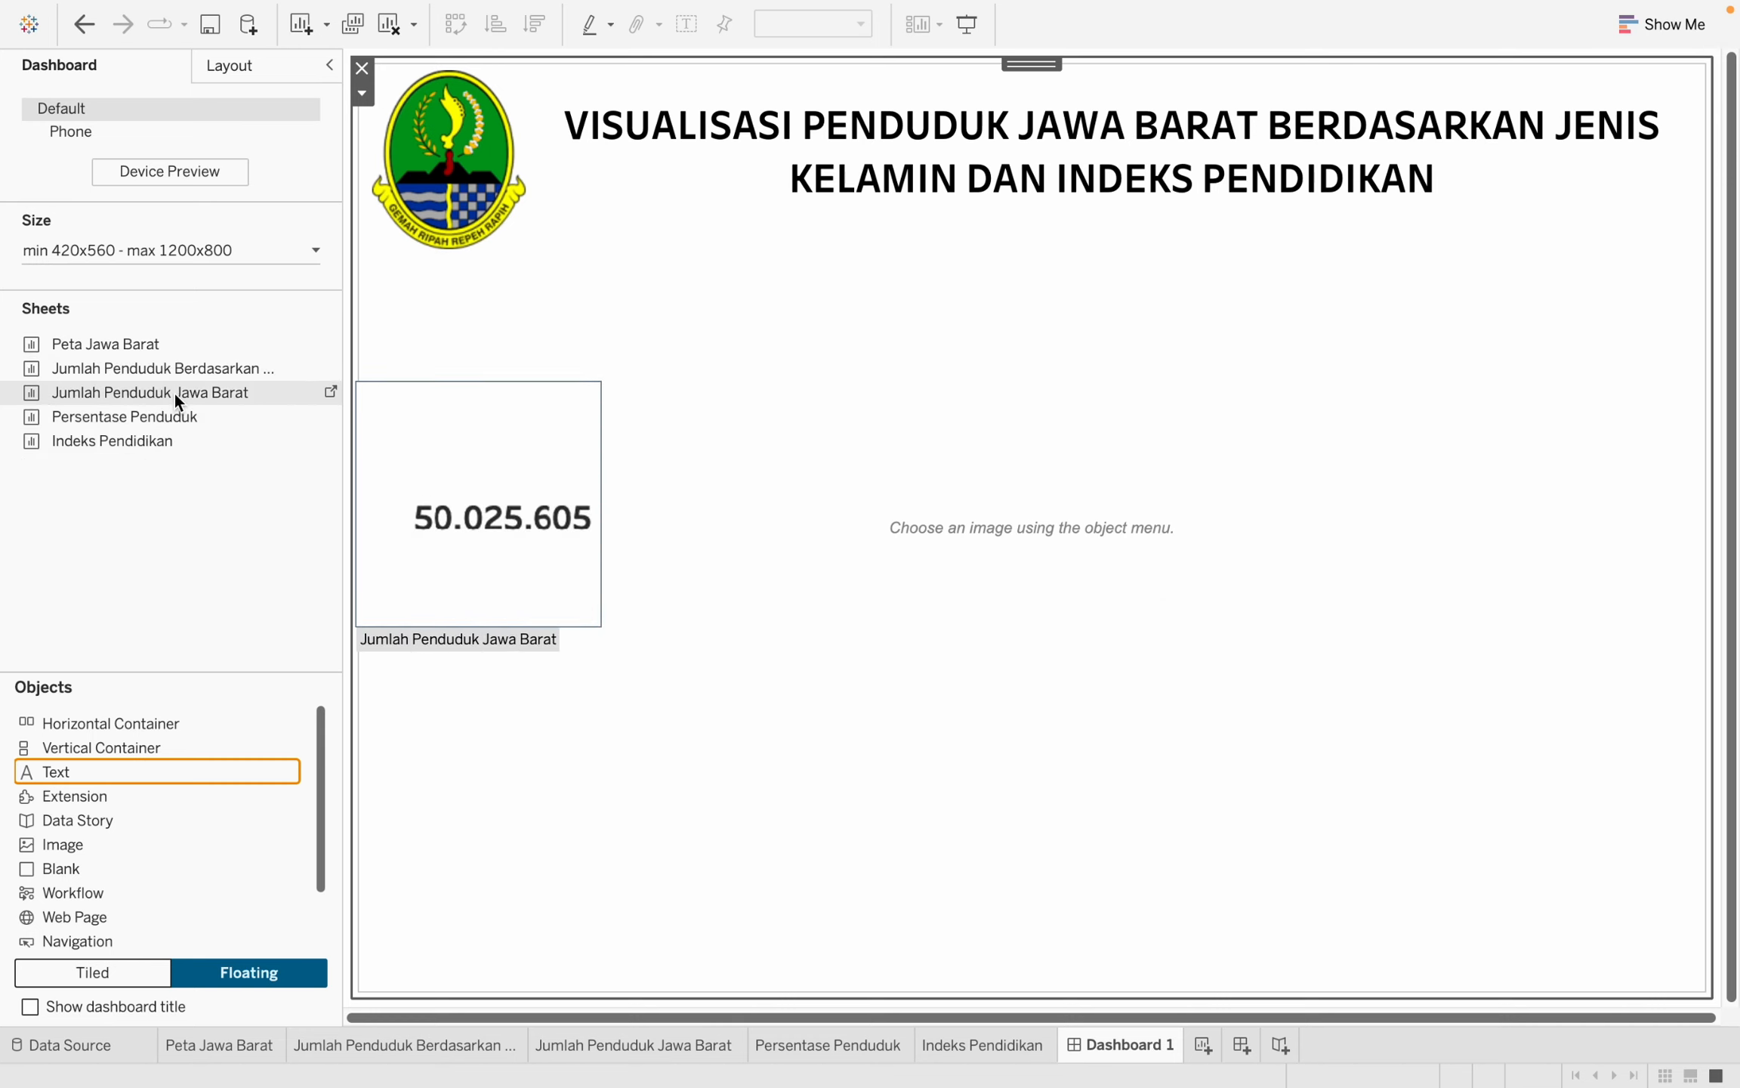
drag(174, 393, 502, 366)
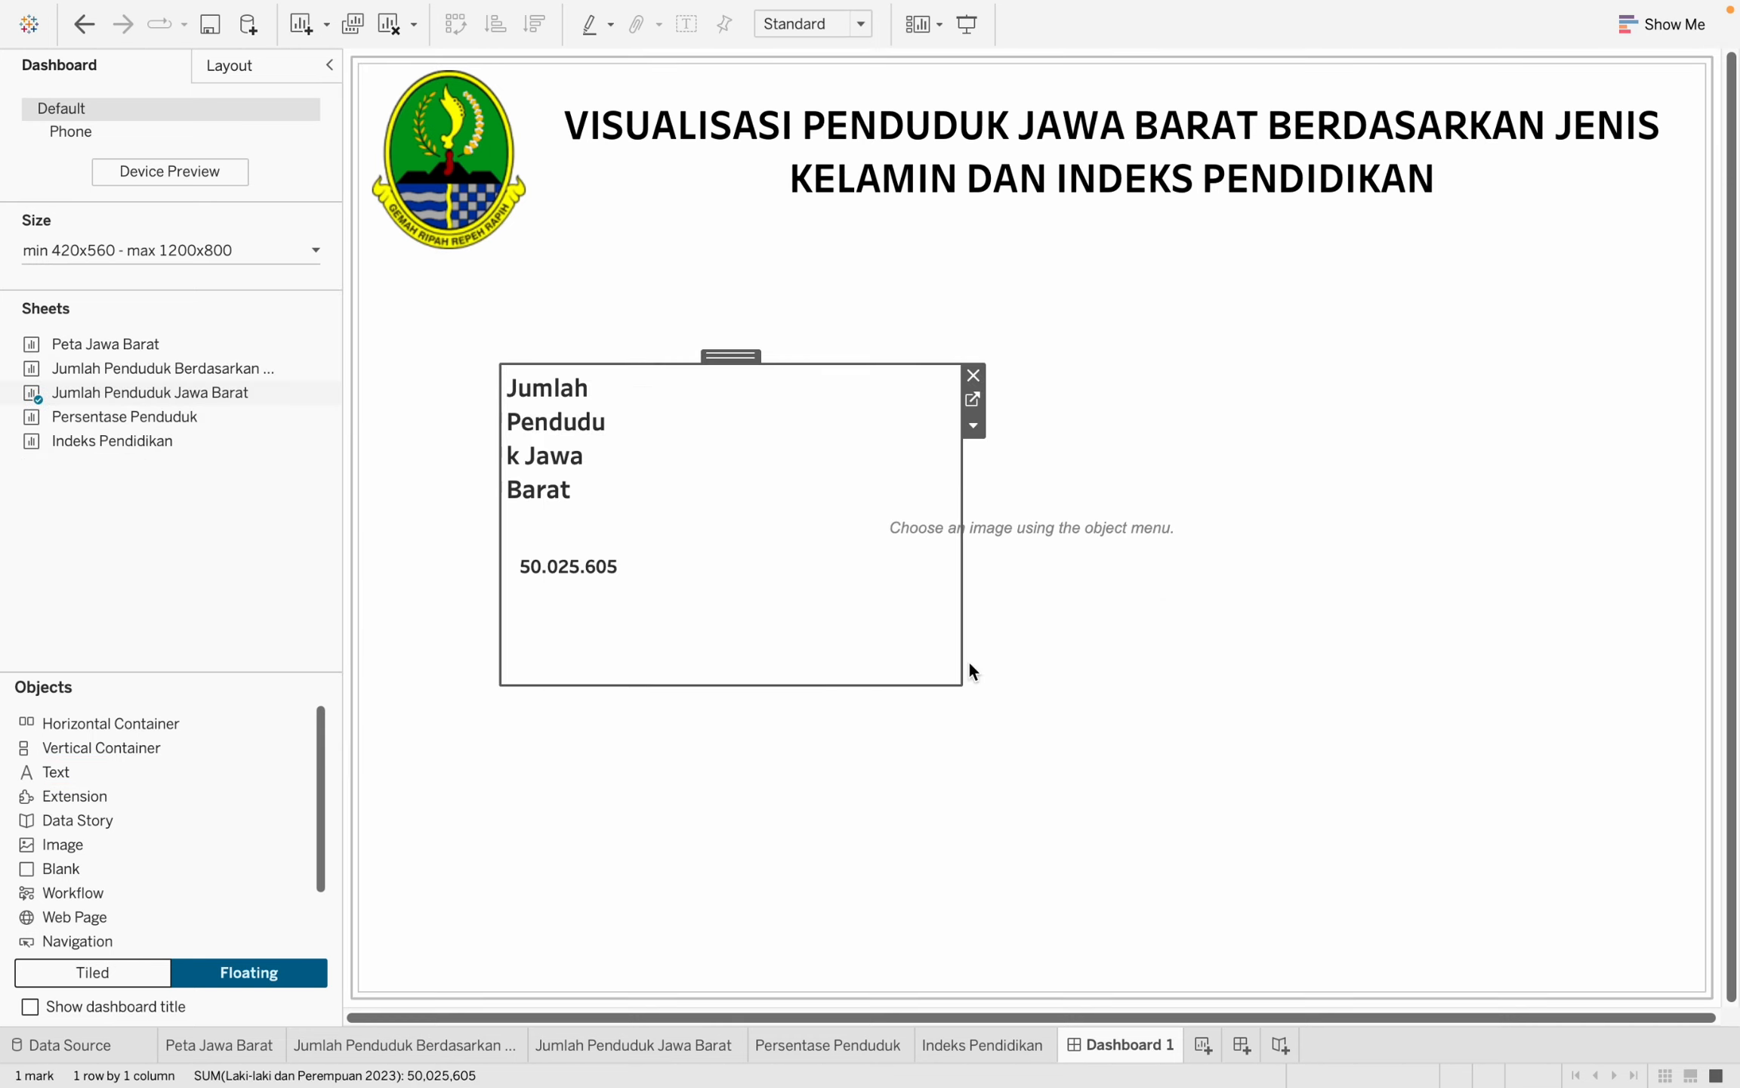
drag(963, 505, 1050, 500)
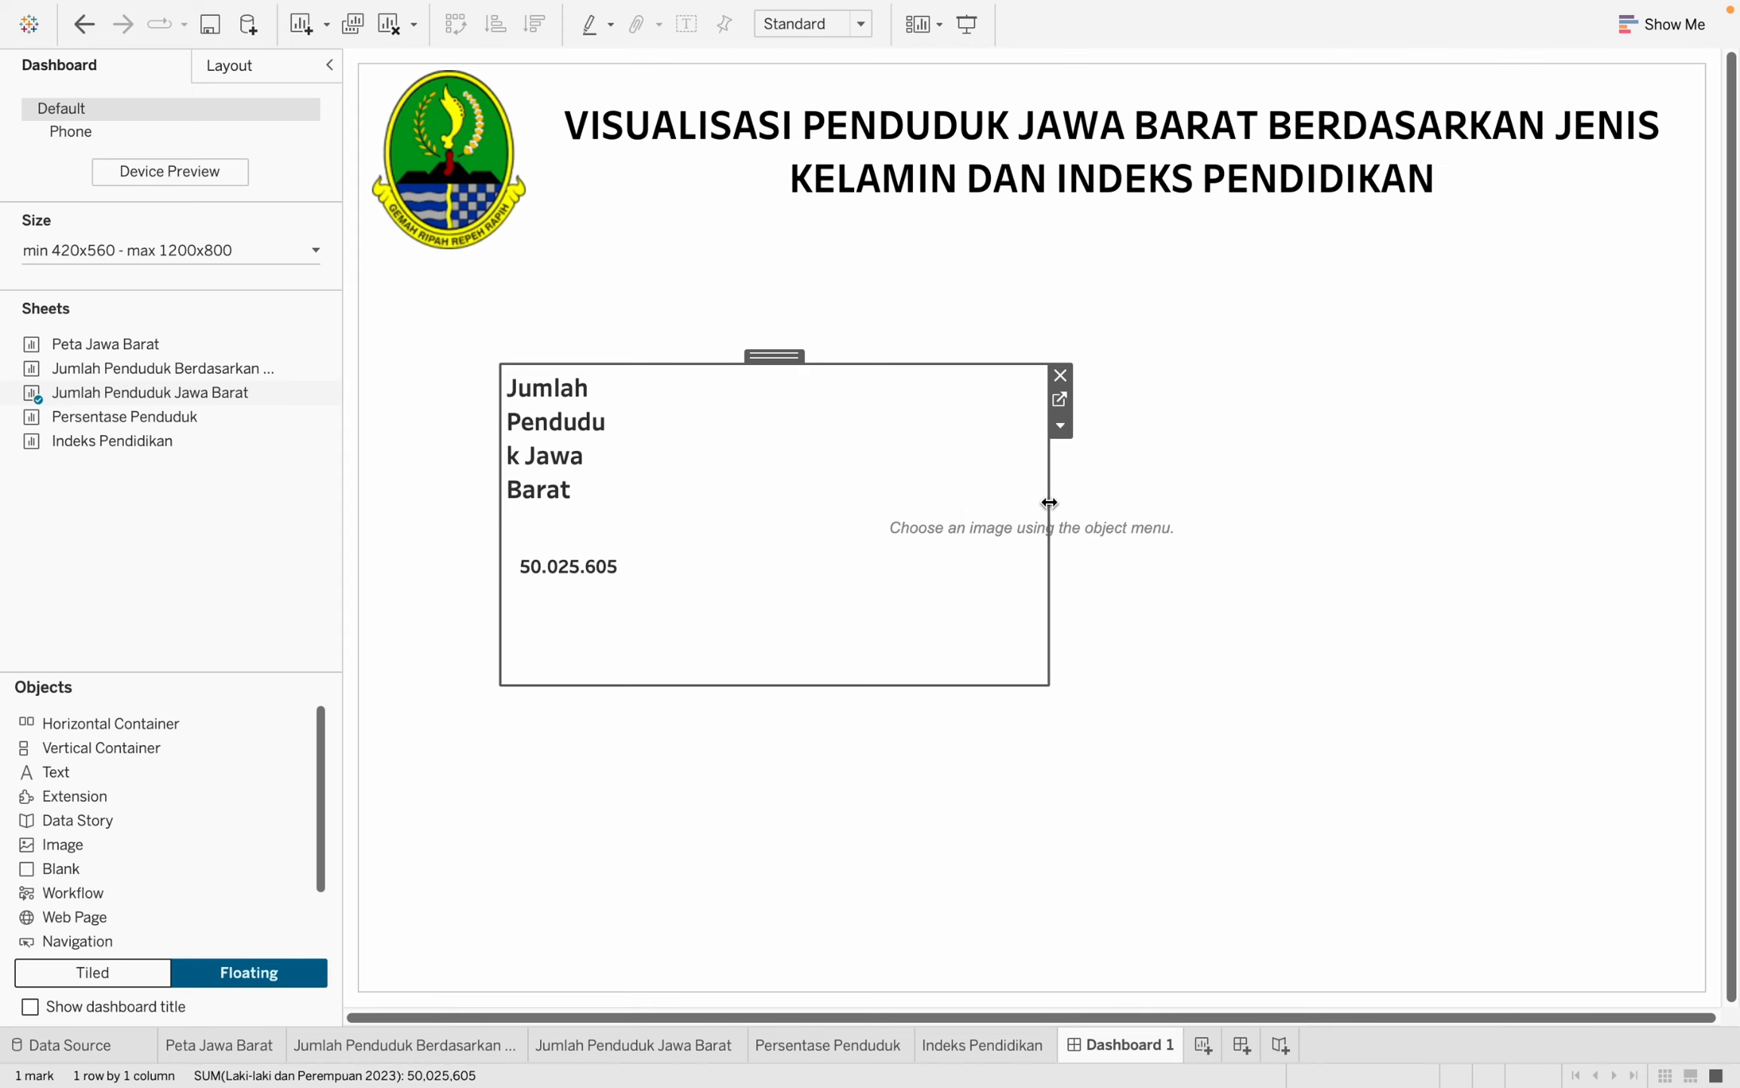
drag(1049, 594, 743, 606)
drag(674, 682, 668, 574)
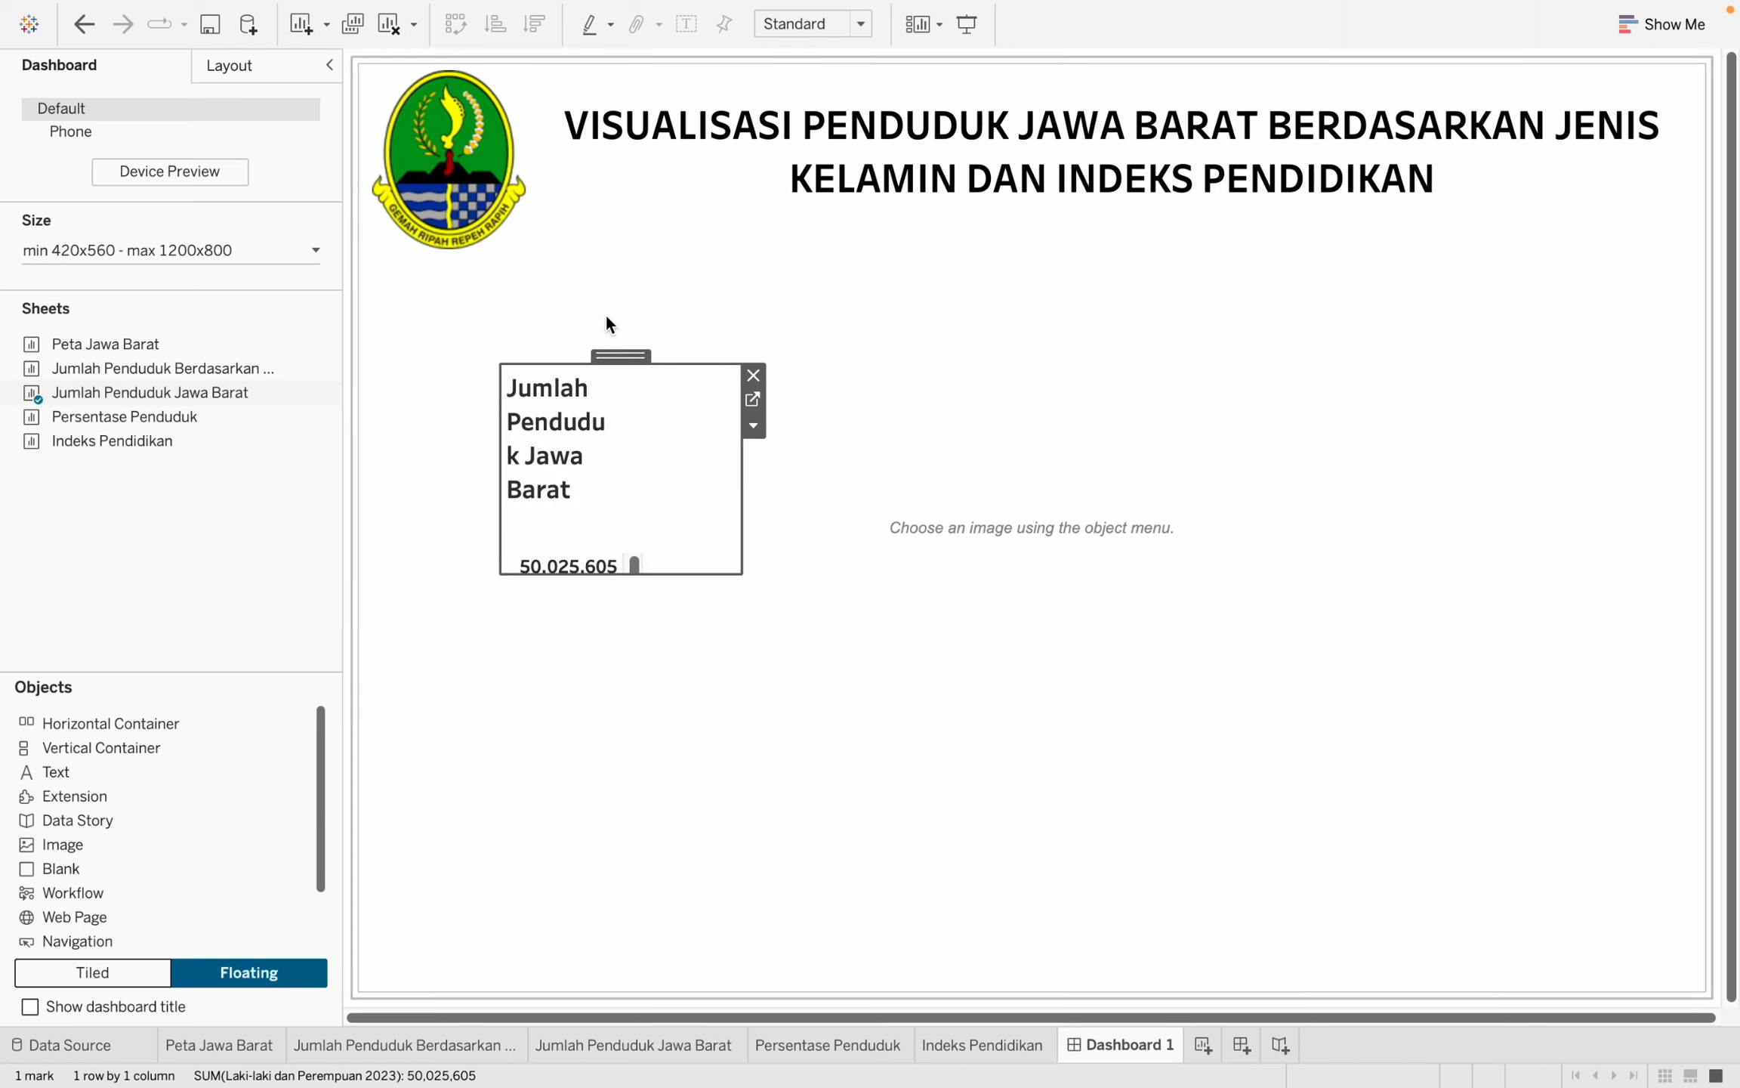
drag(600, 361, 500, 280)
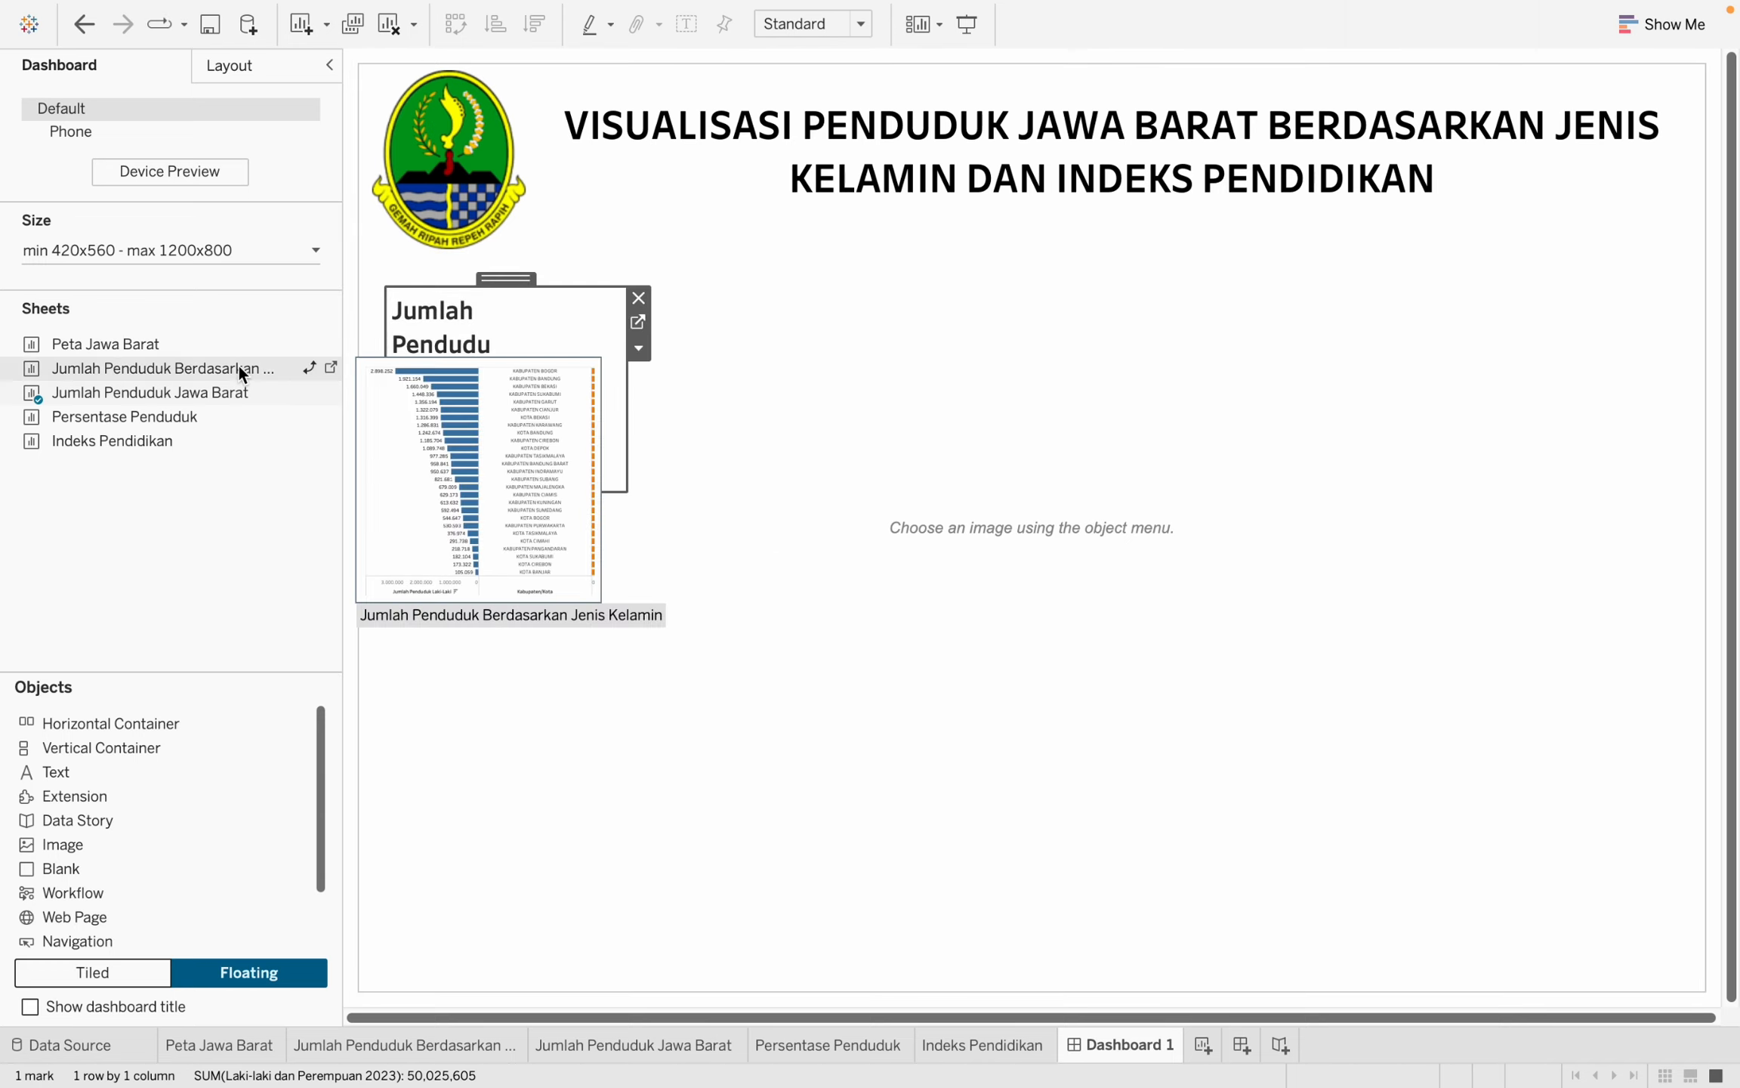
Add the Indeks Pendidikan and Persentase Penduduk worksheets as floating objects, placing the education index below the dashboard title.
double_click(210, 446)
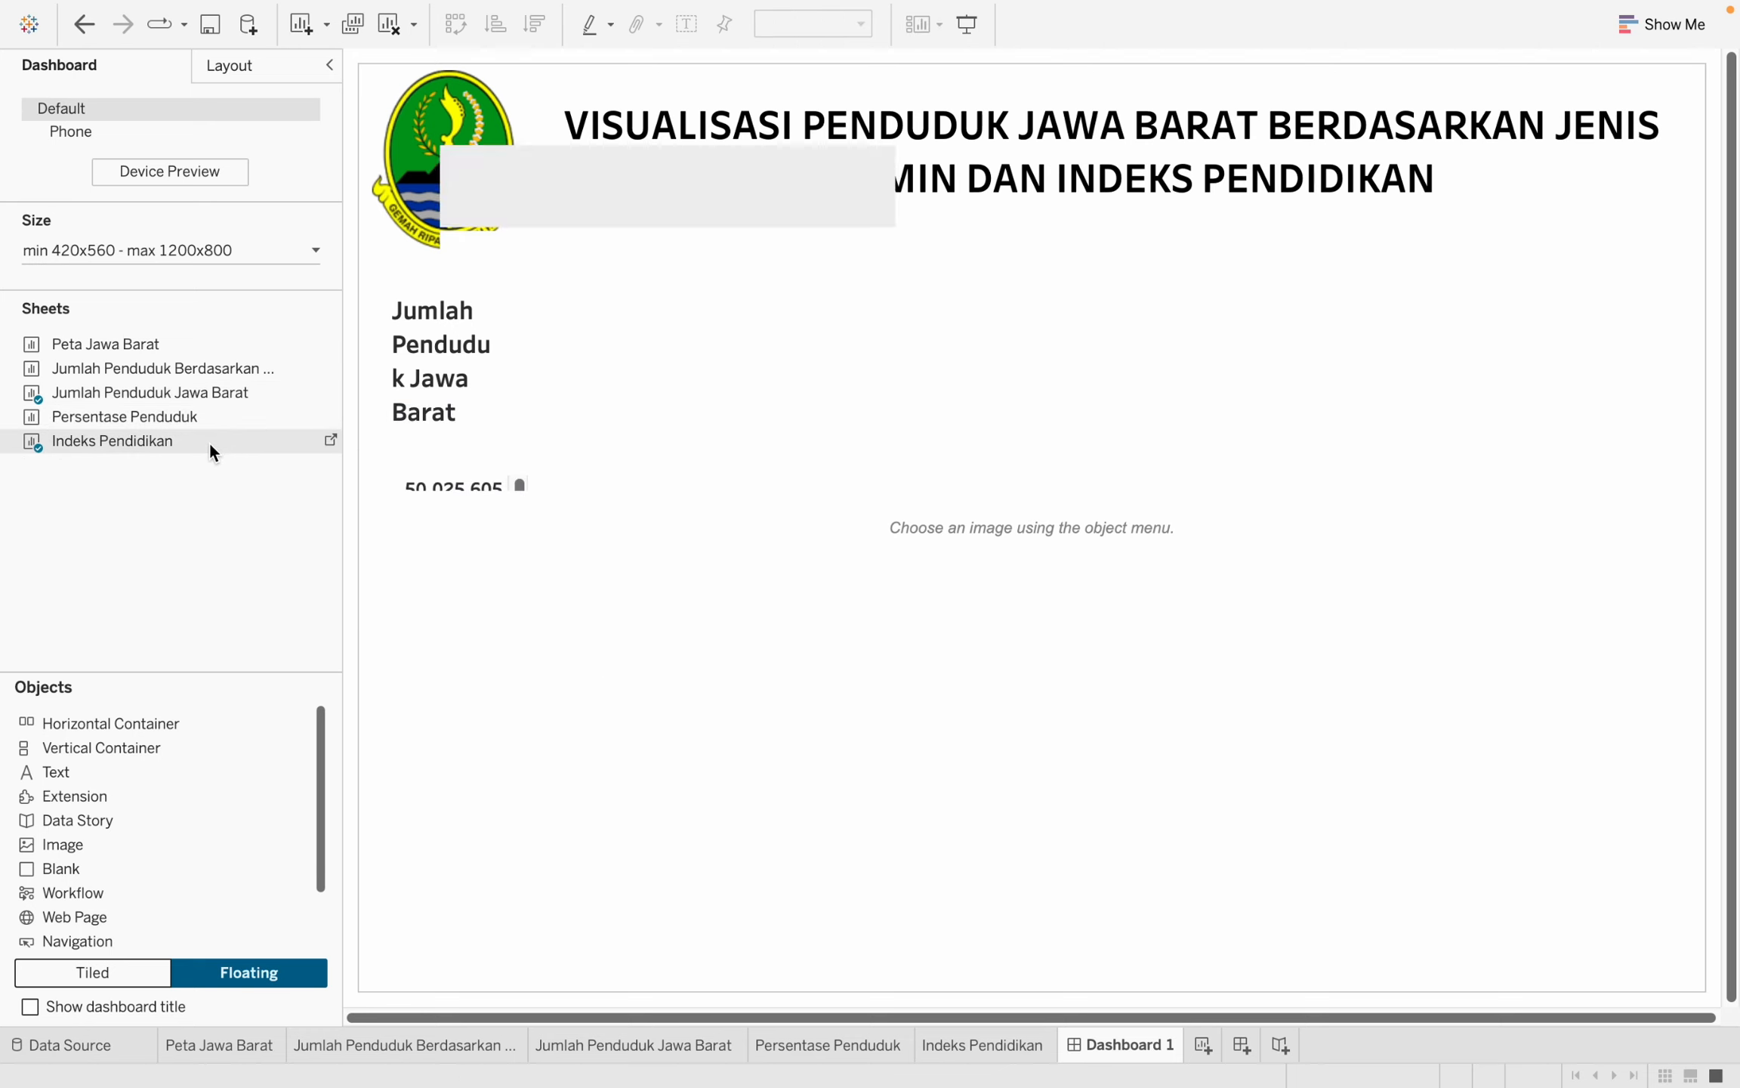
click(612, 327)
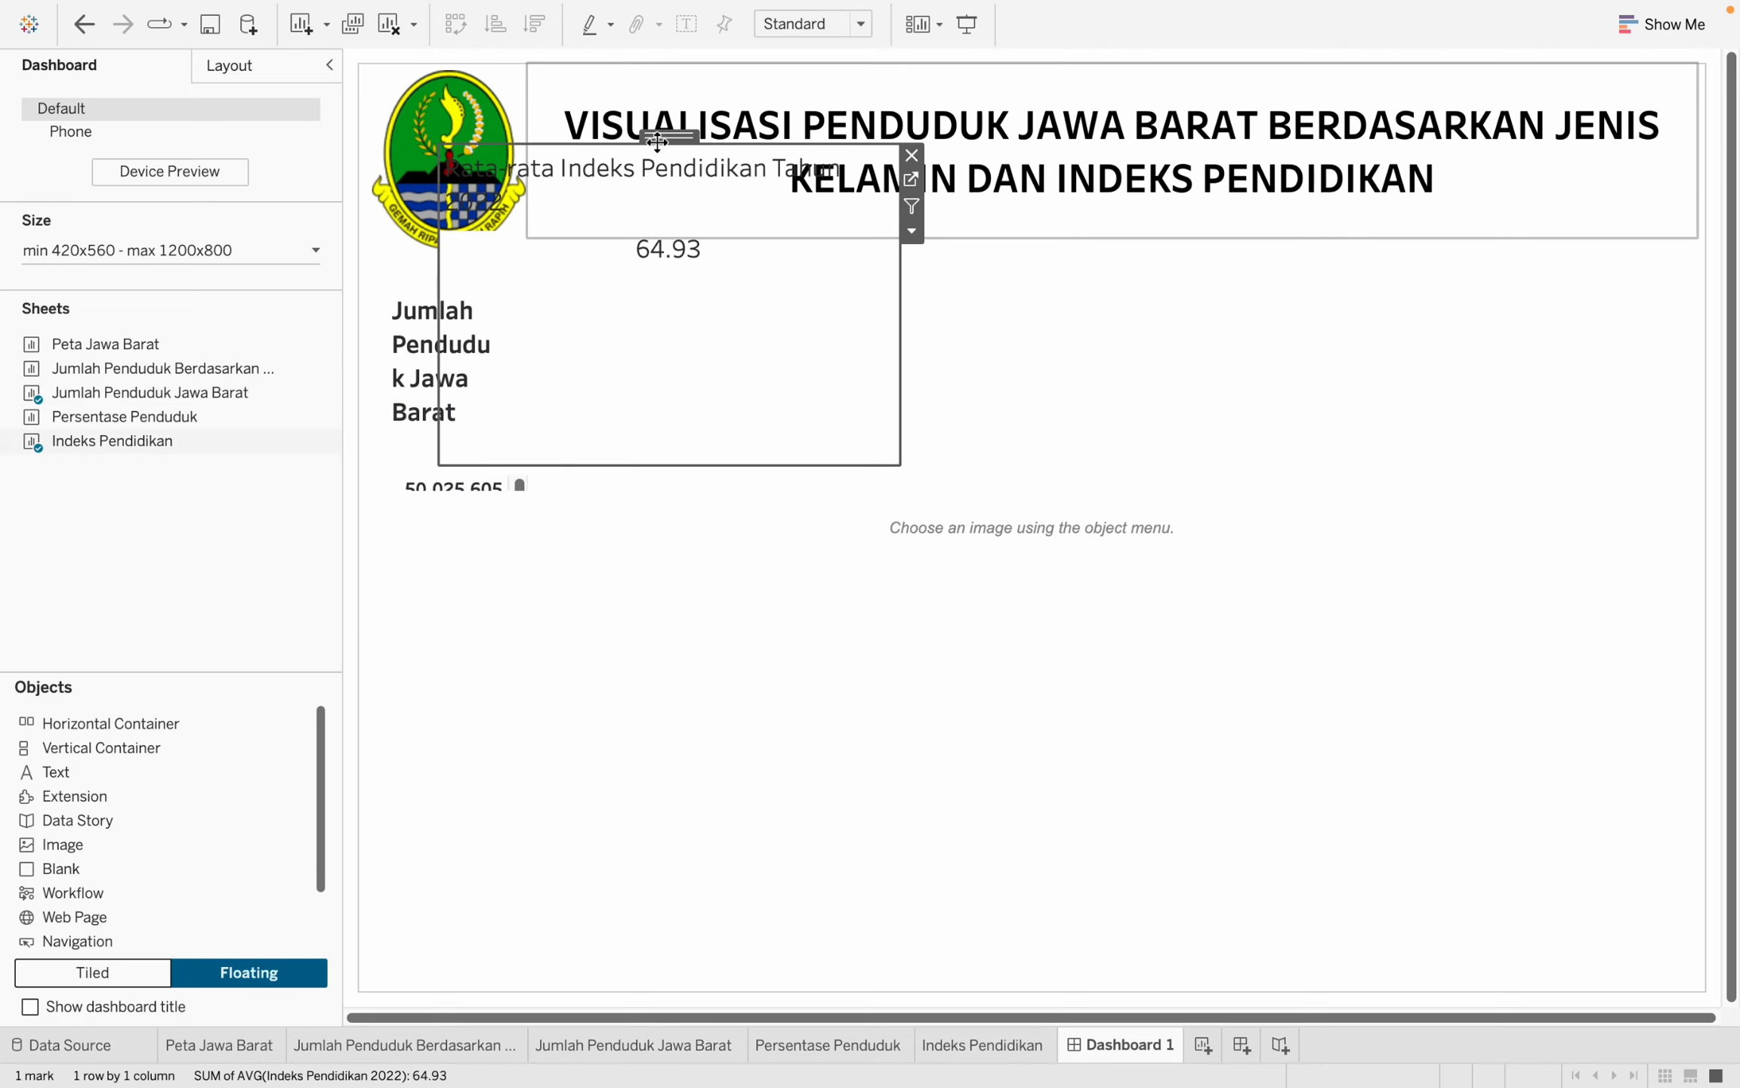
drag(658, 133, 1071, 243)
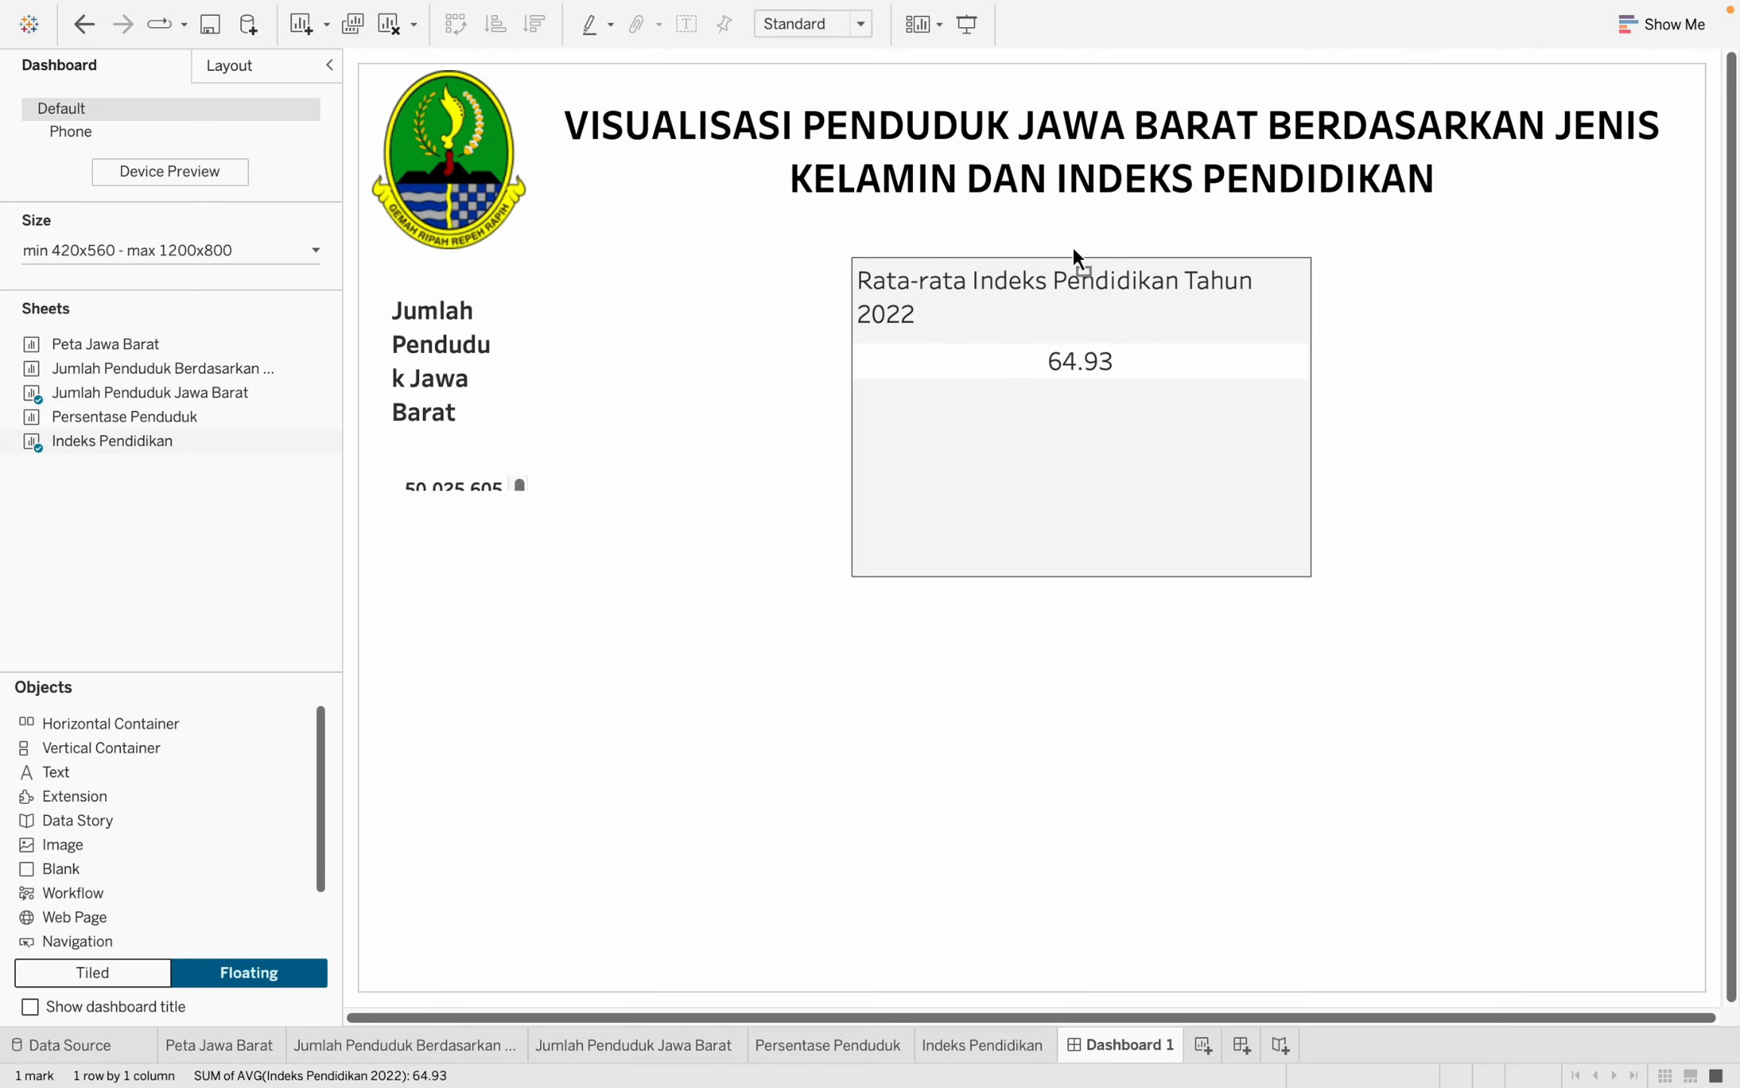
double_click(85, 418)
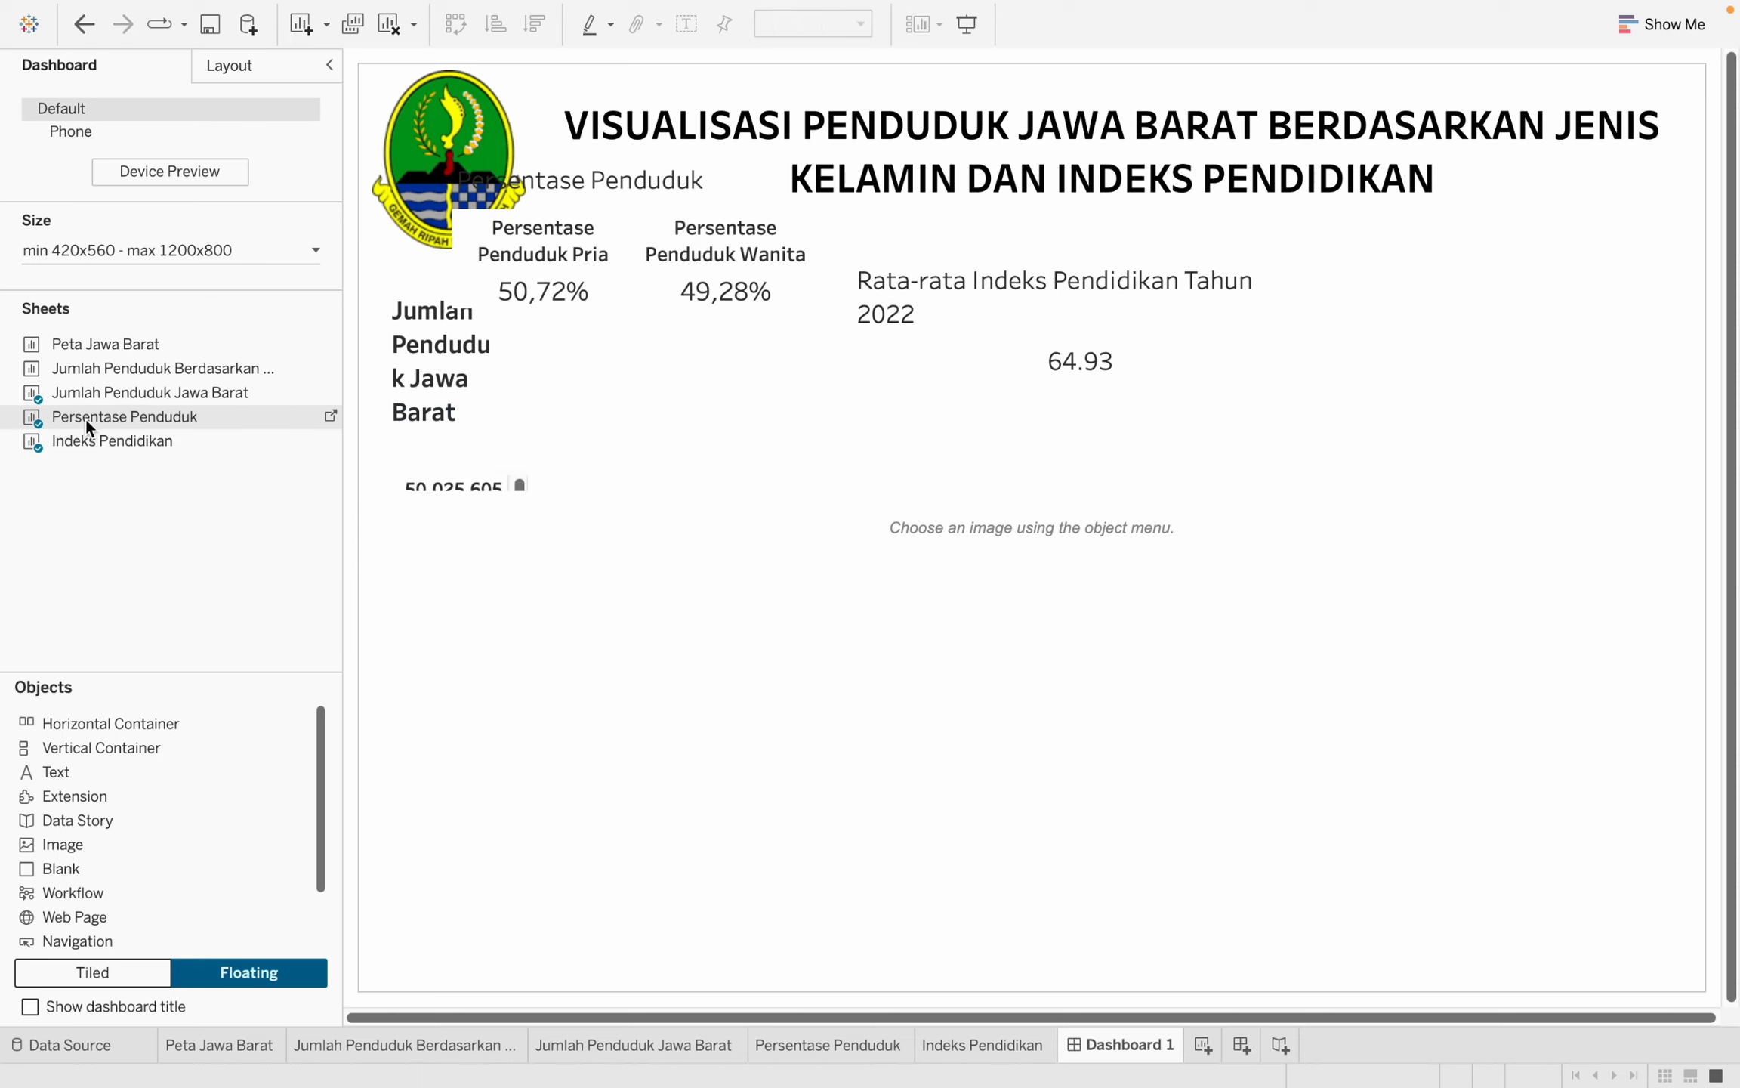
Add the Peta Jawa Barat worksheet as a floating map and enlarge it to fill the dashboard's lower-left area.
double_click(138, 344)
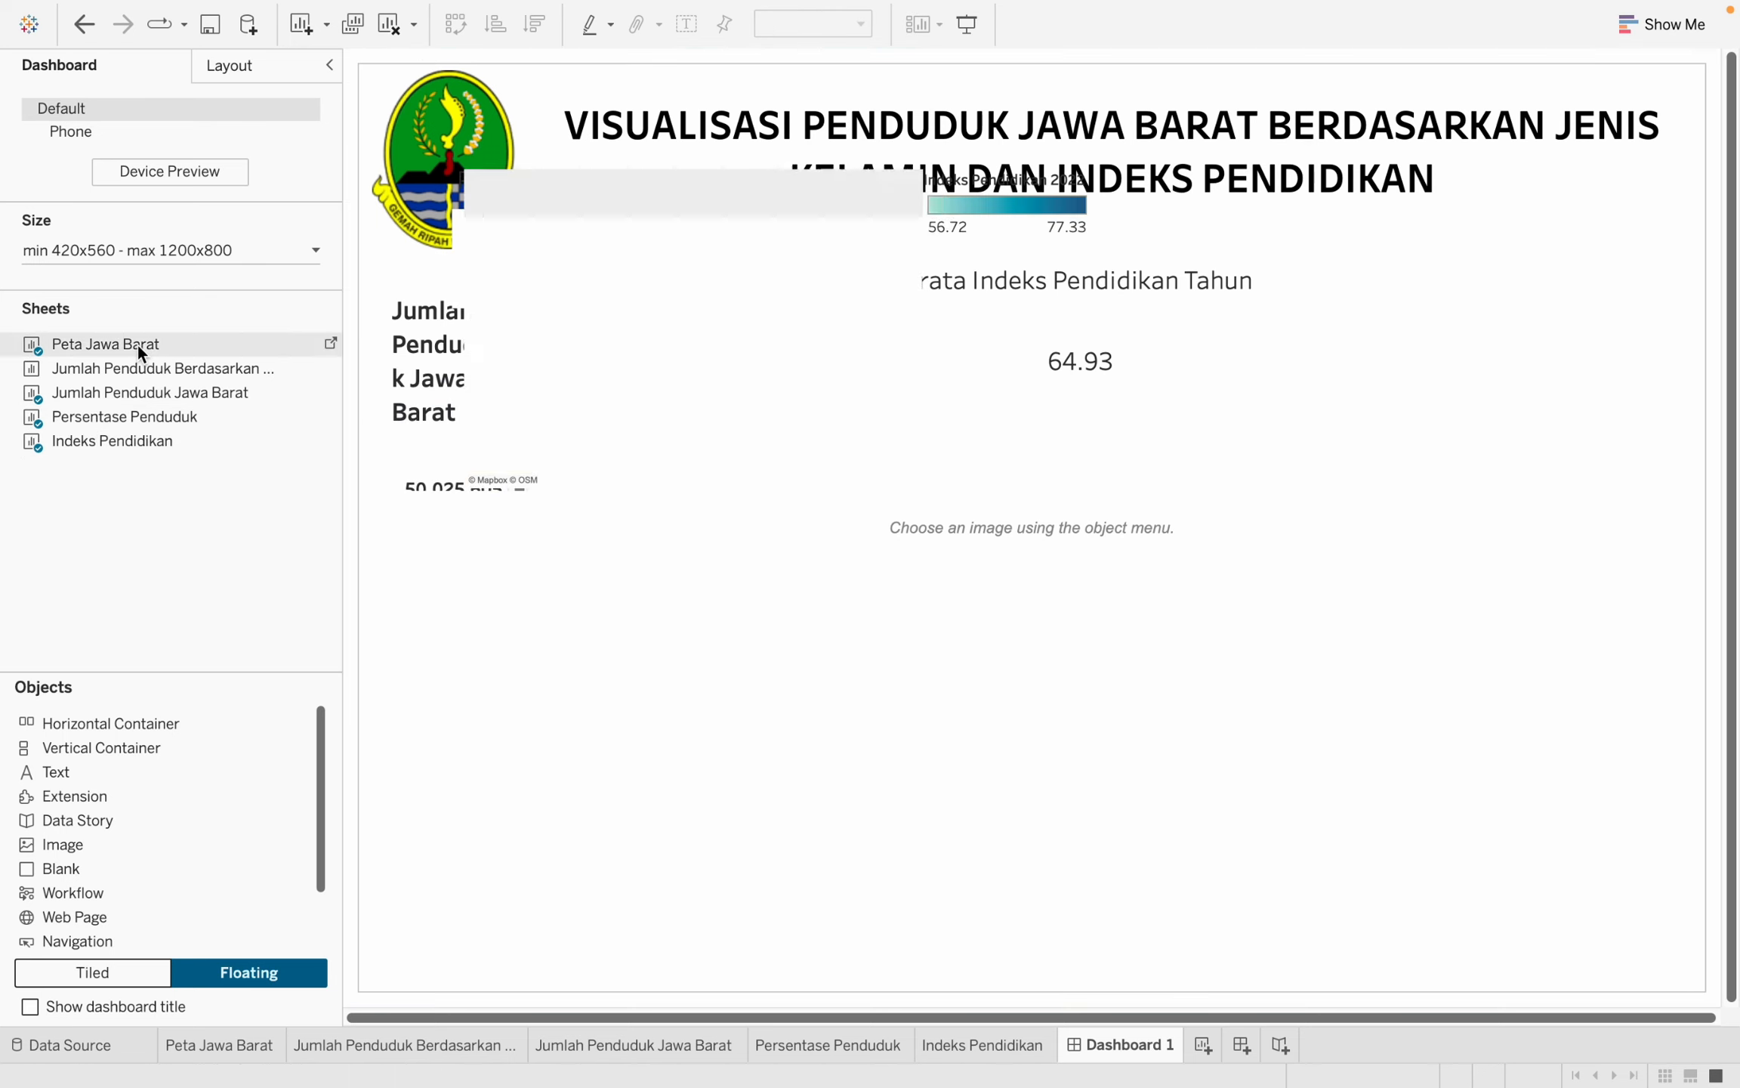
drag(690, 151, 622, 519)
drag(831, 688, 980, 677)
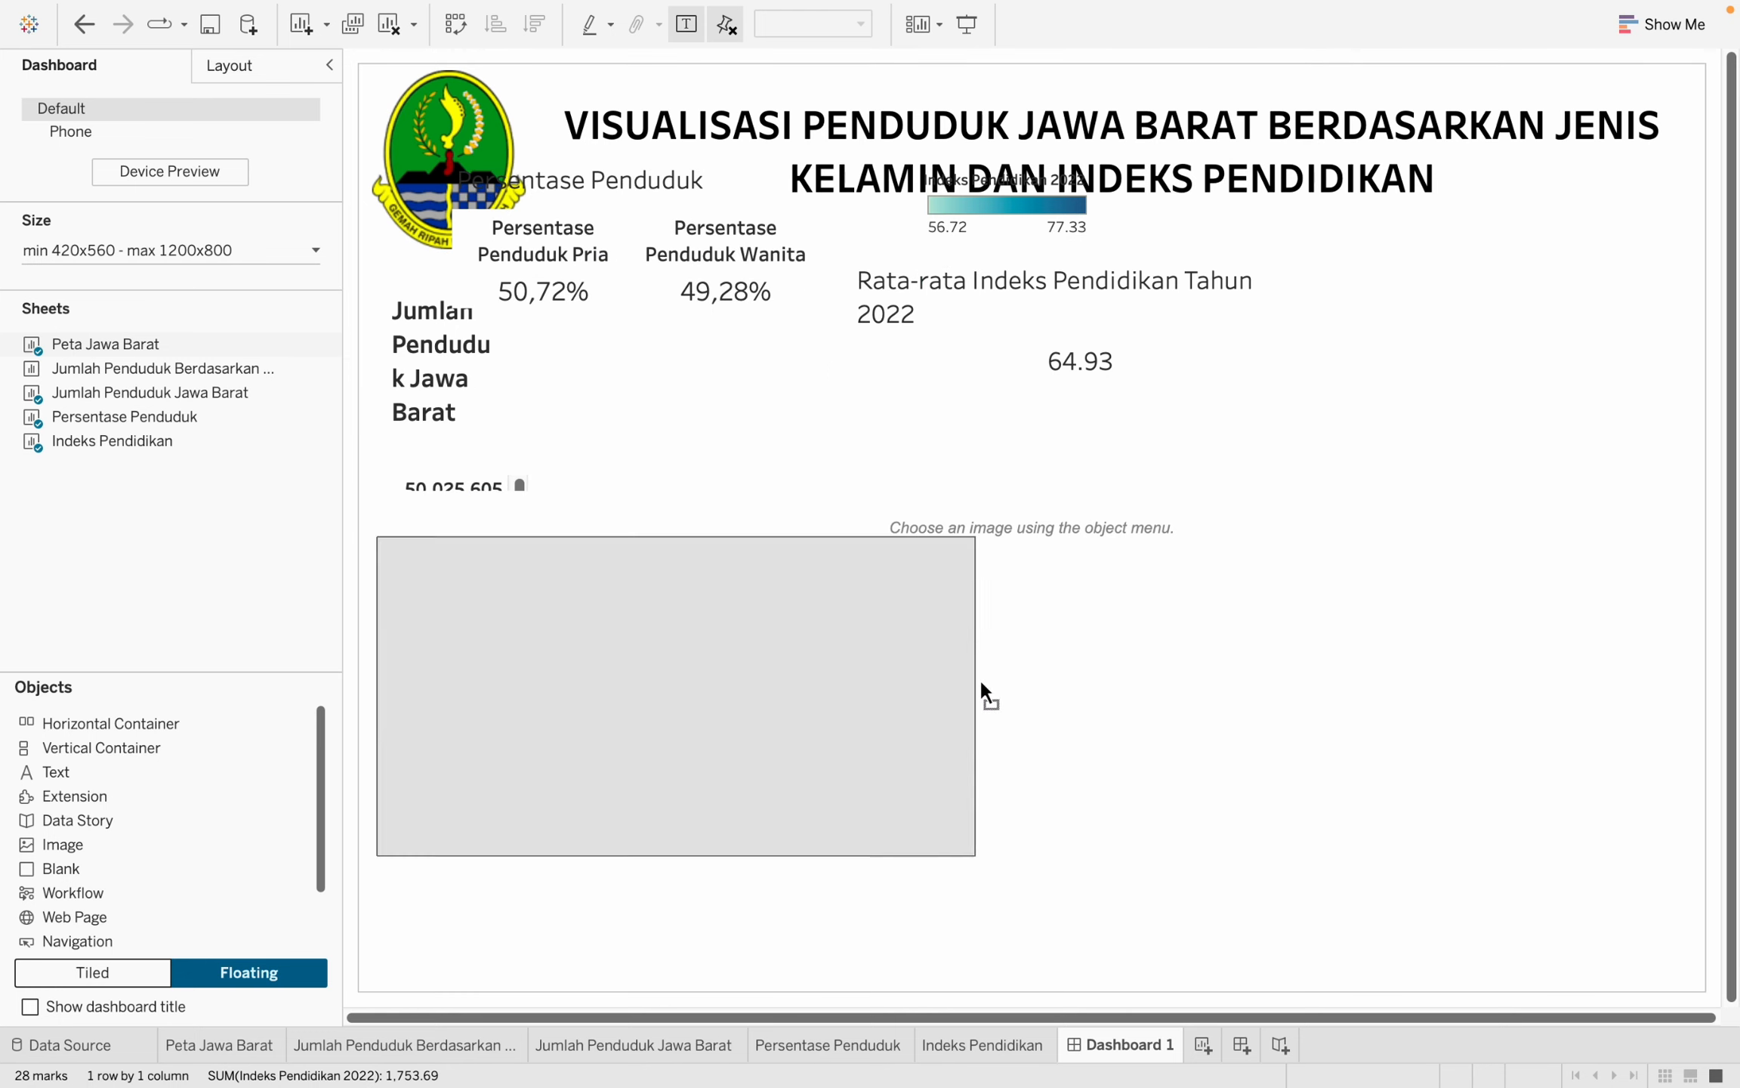
drag(713, 858, 708, 975)
drag(370, 798, 361, 803)
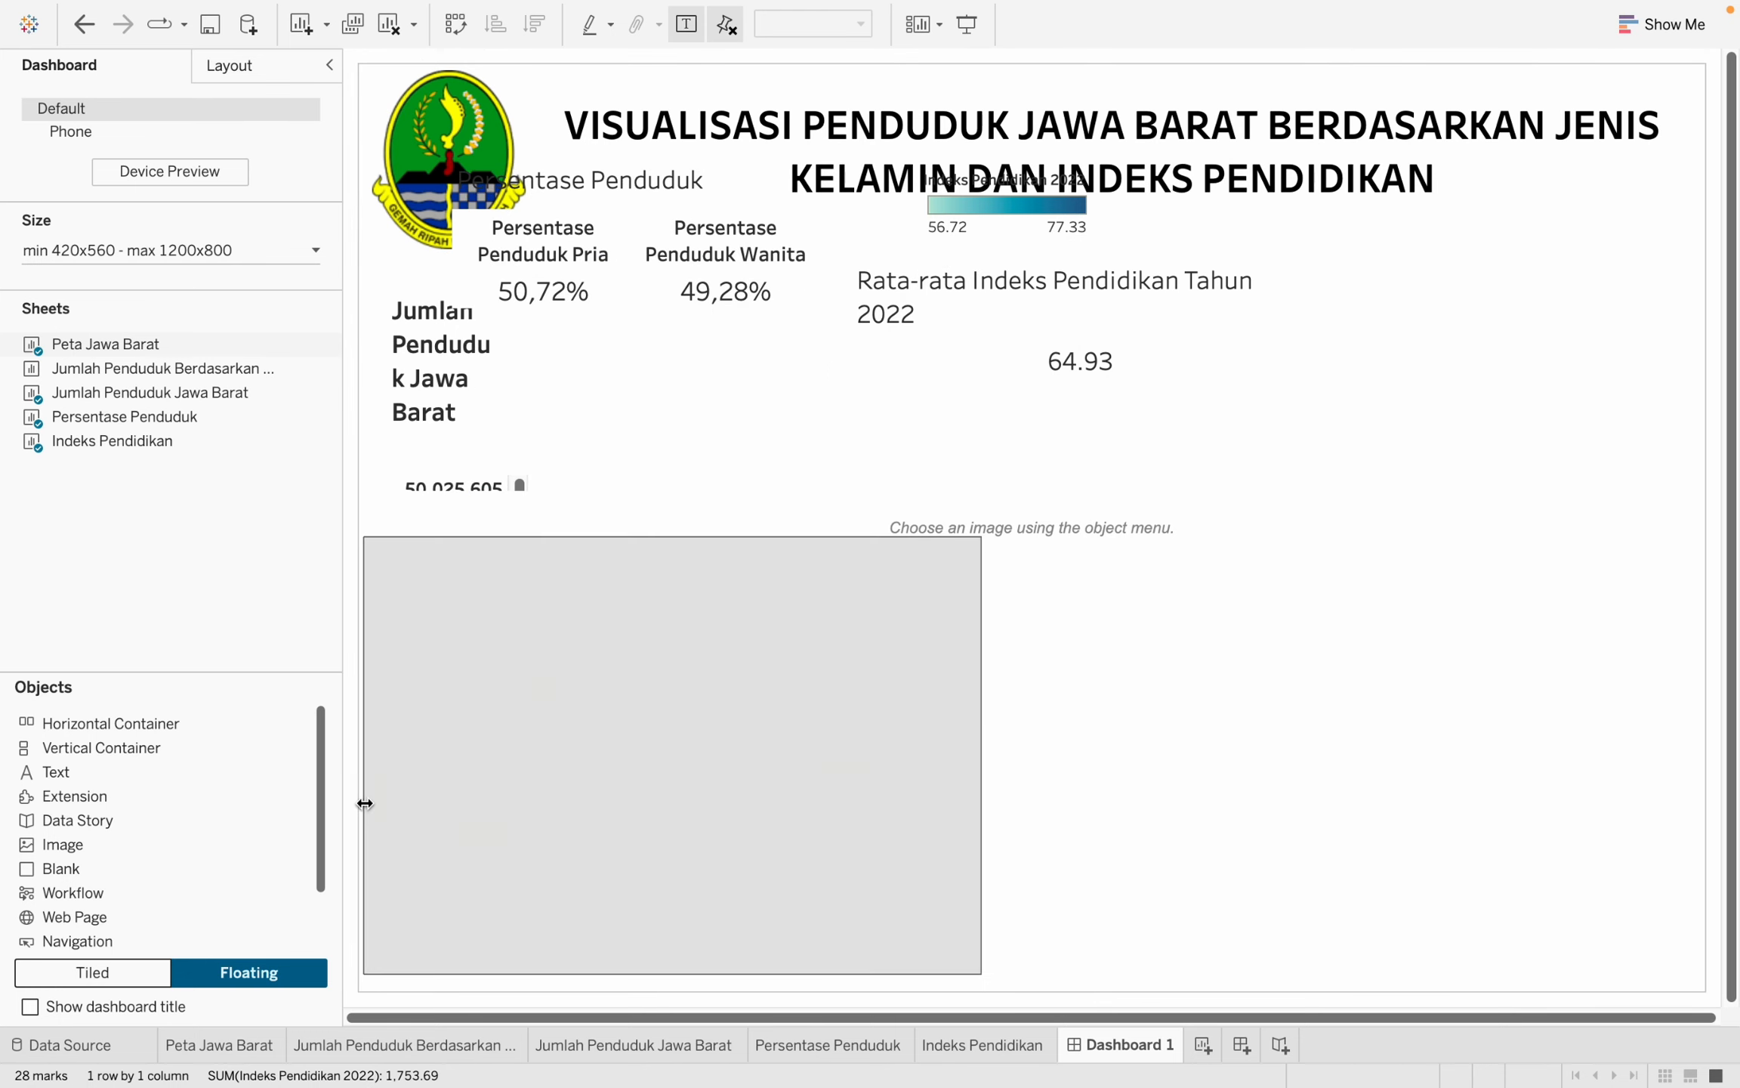
double_click(518, 561)
click(1039, 675)
right_click(641, 556)
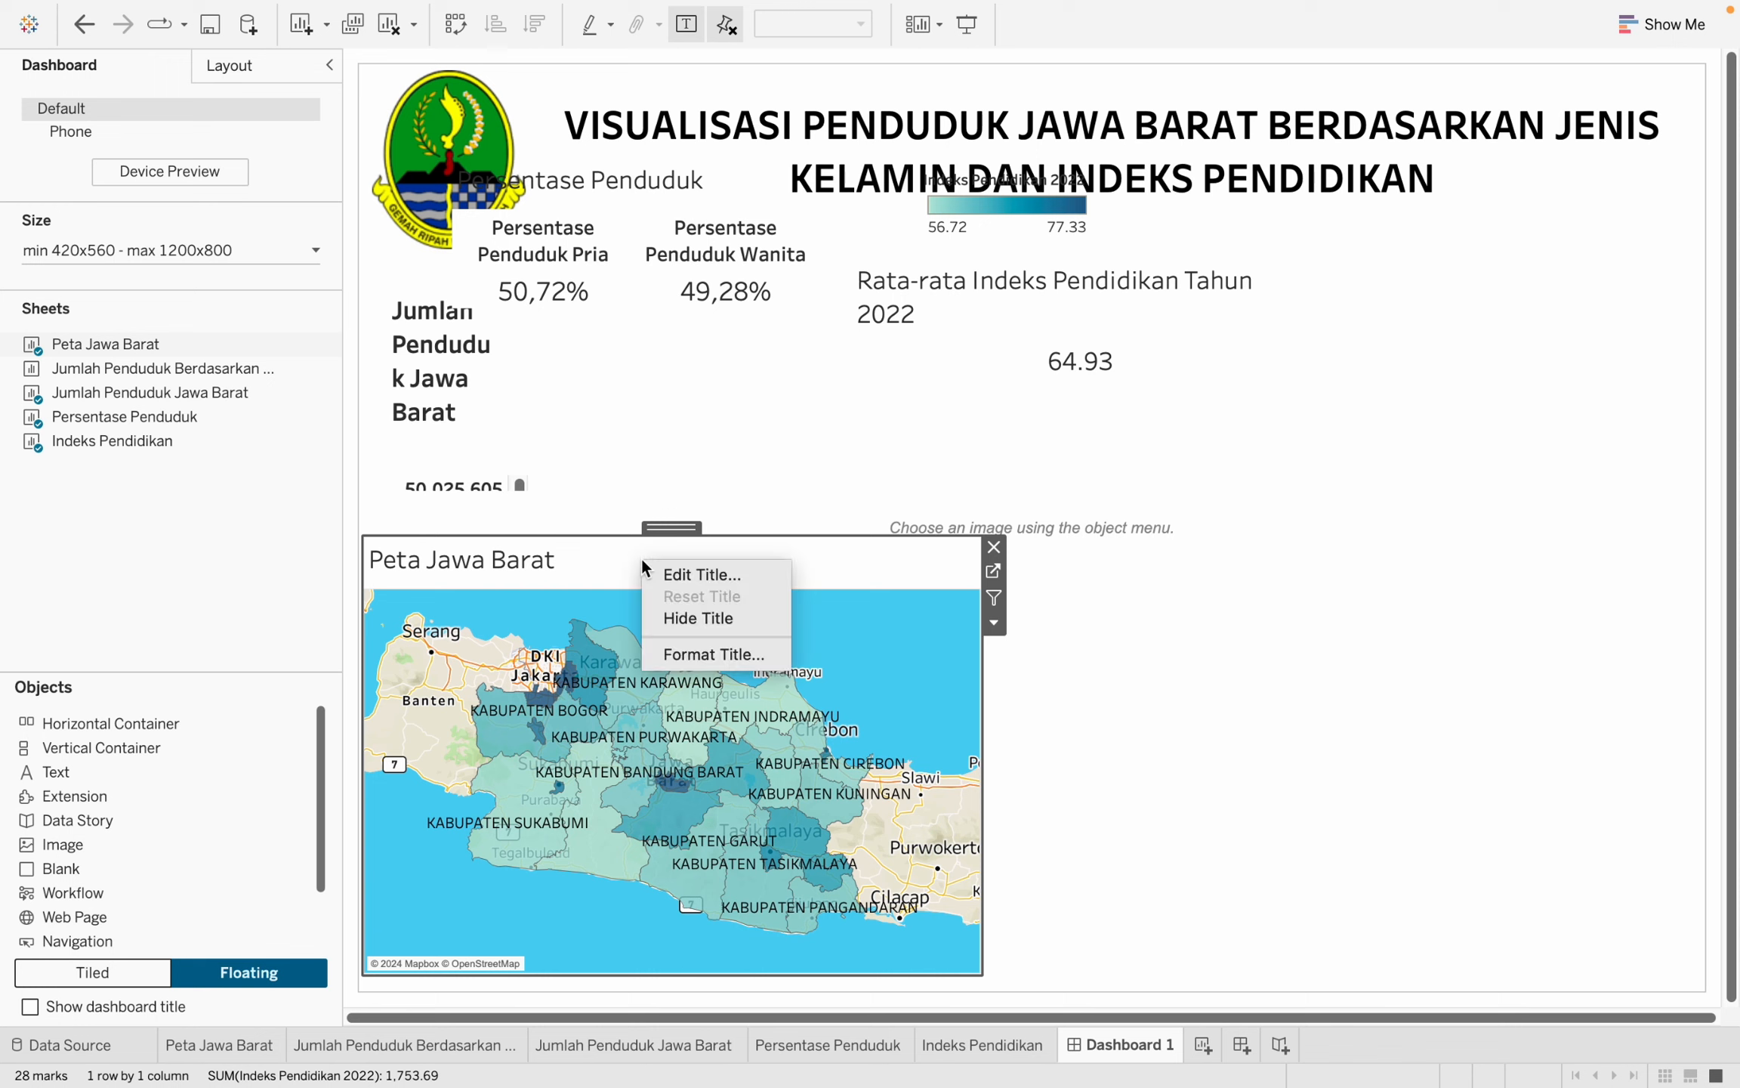
click(683, 657)
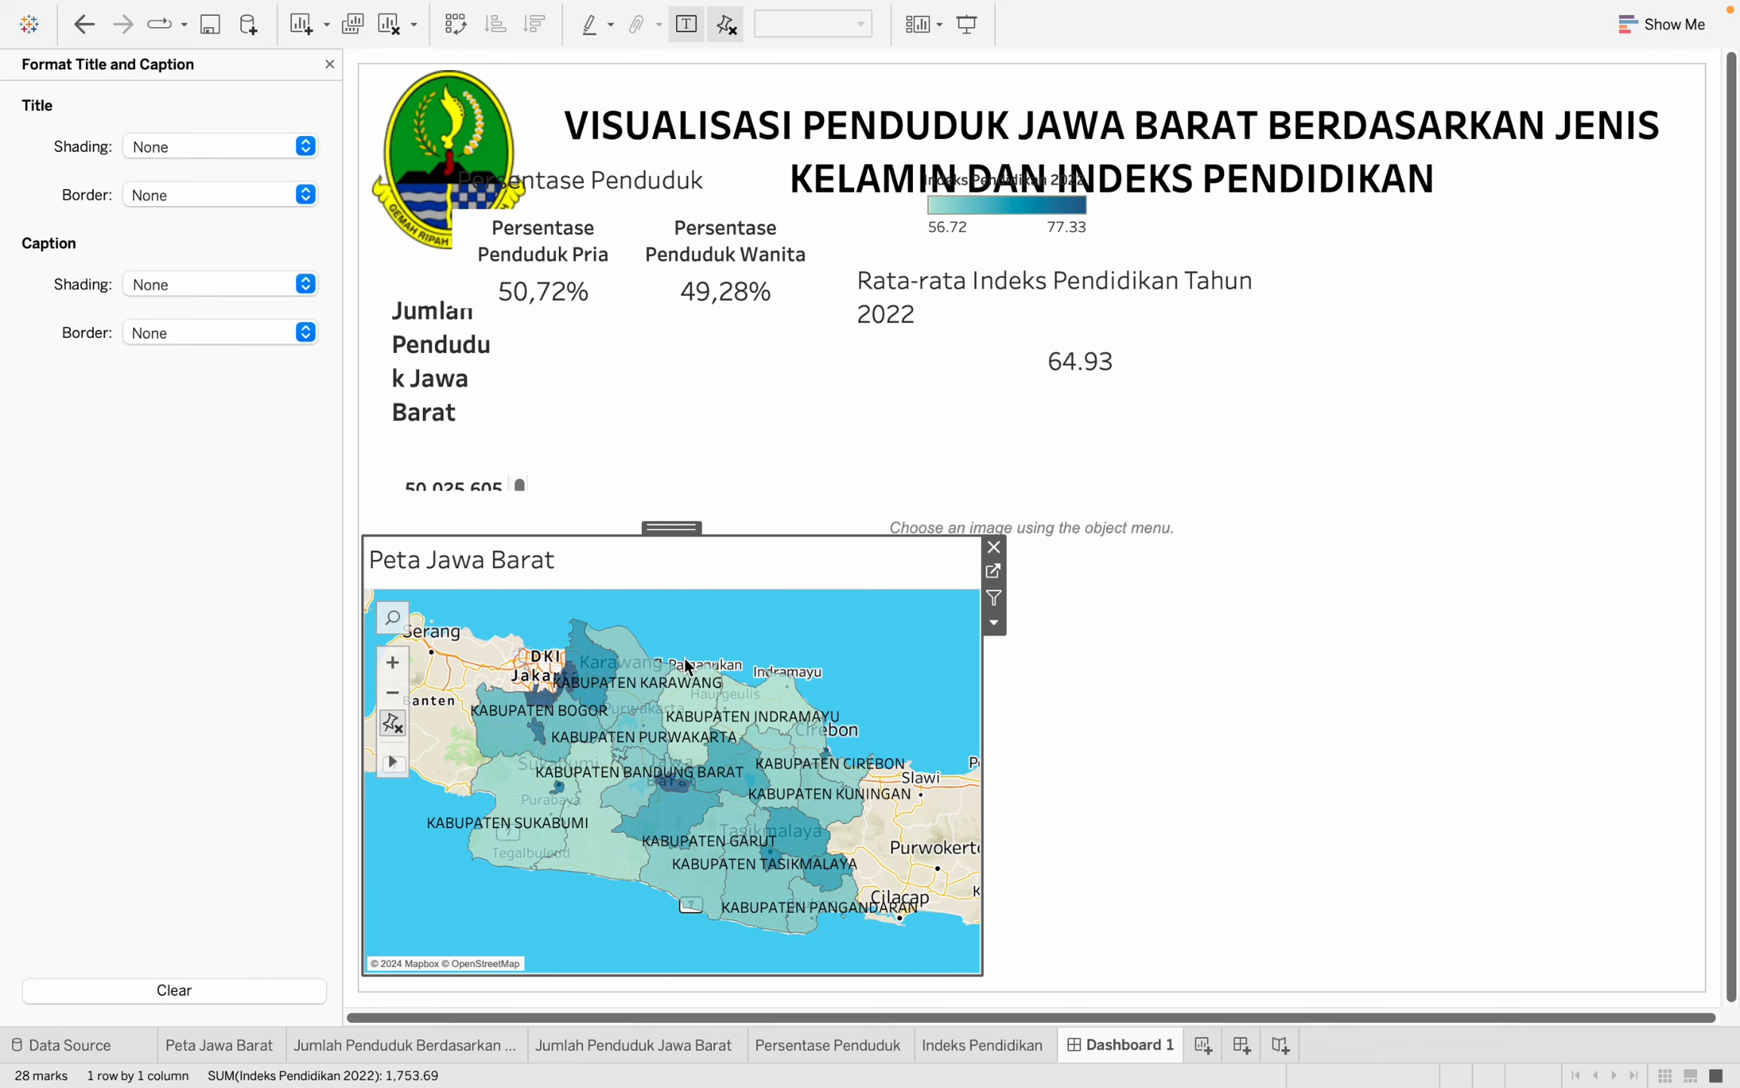
click(458, 511)
double_click(475, 559)
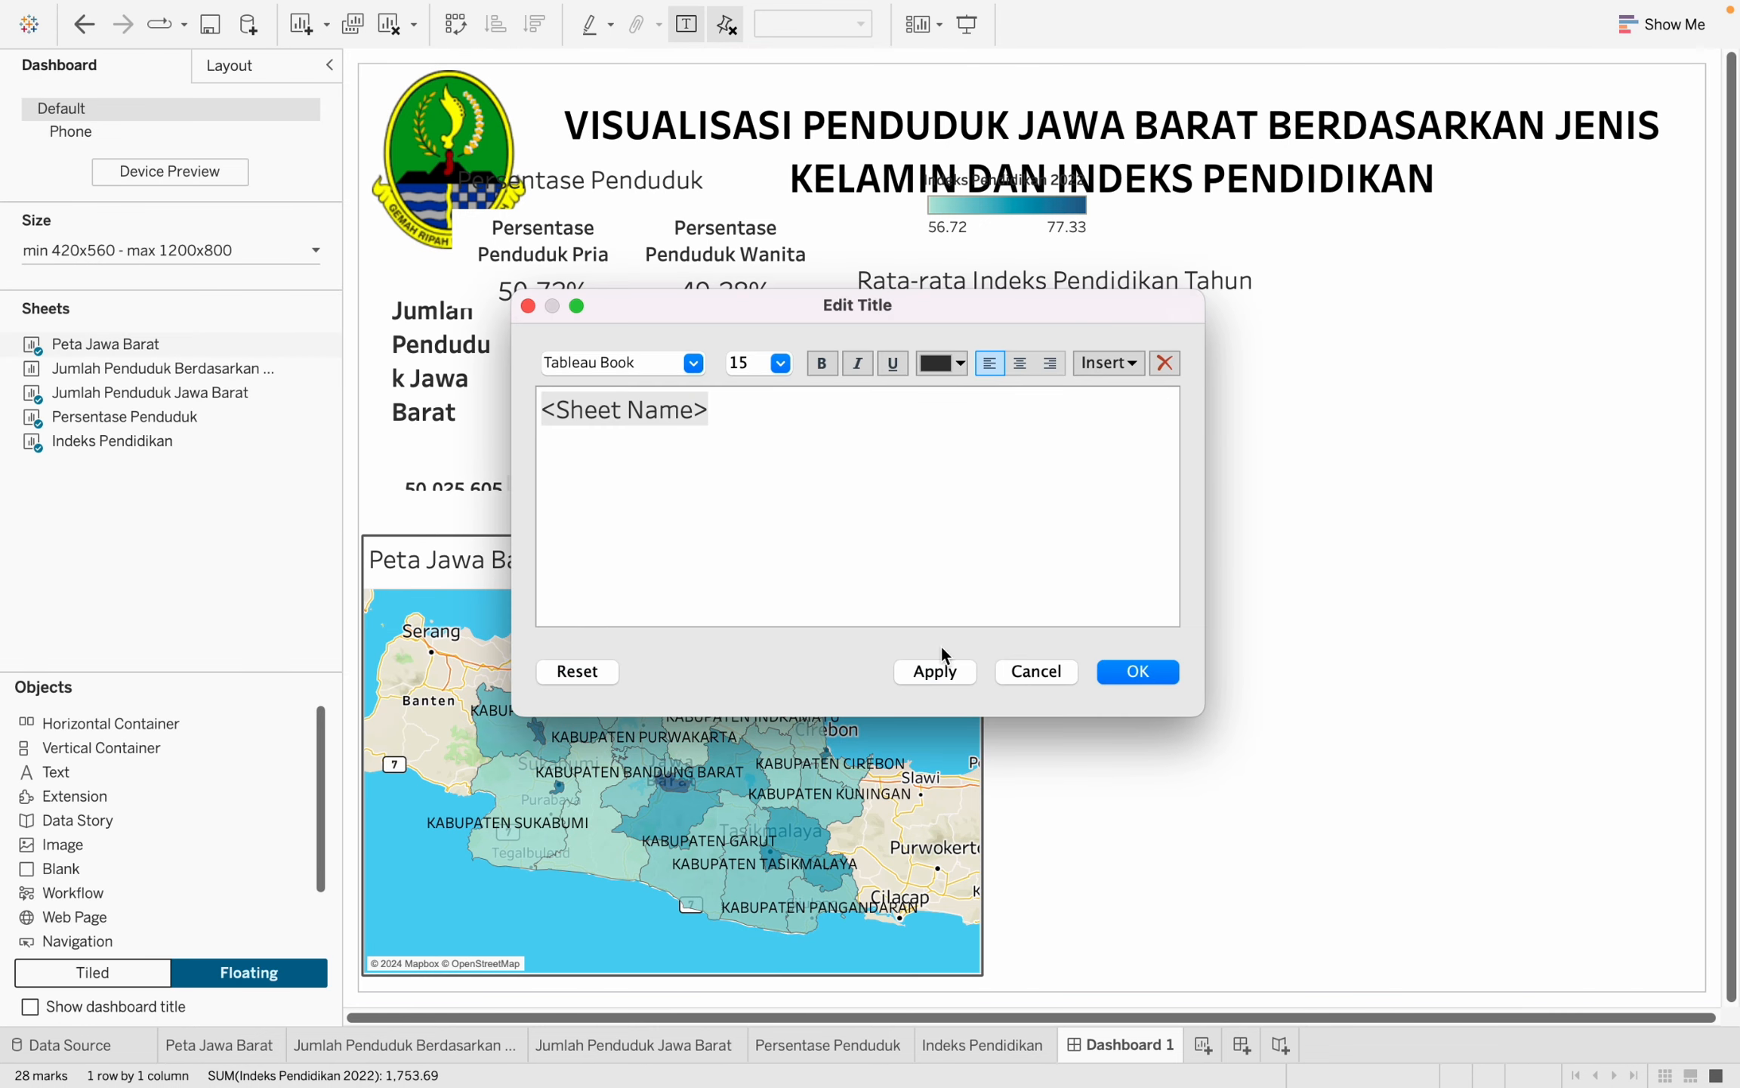
click(1035, 671)
click(992, 624)
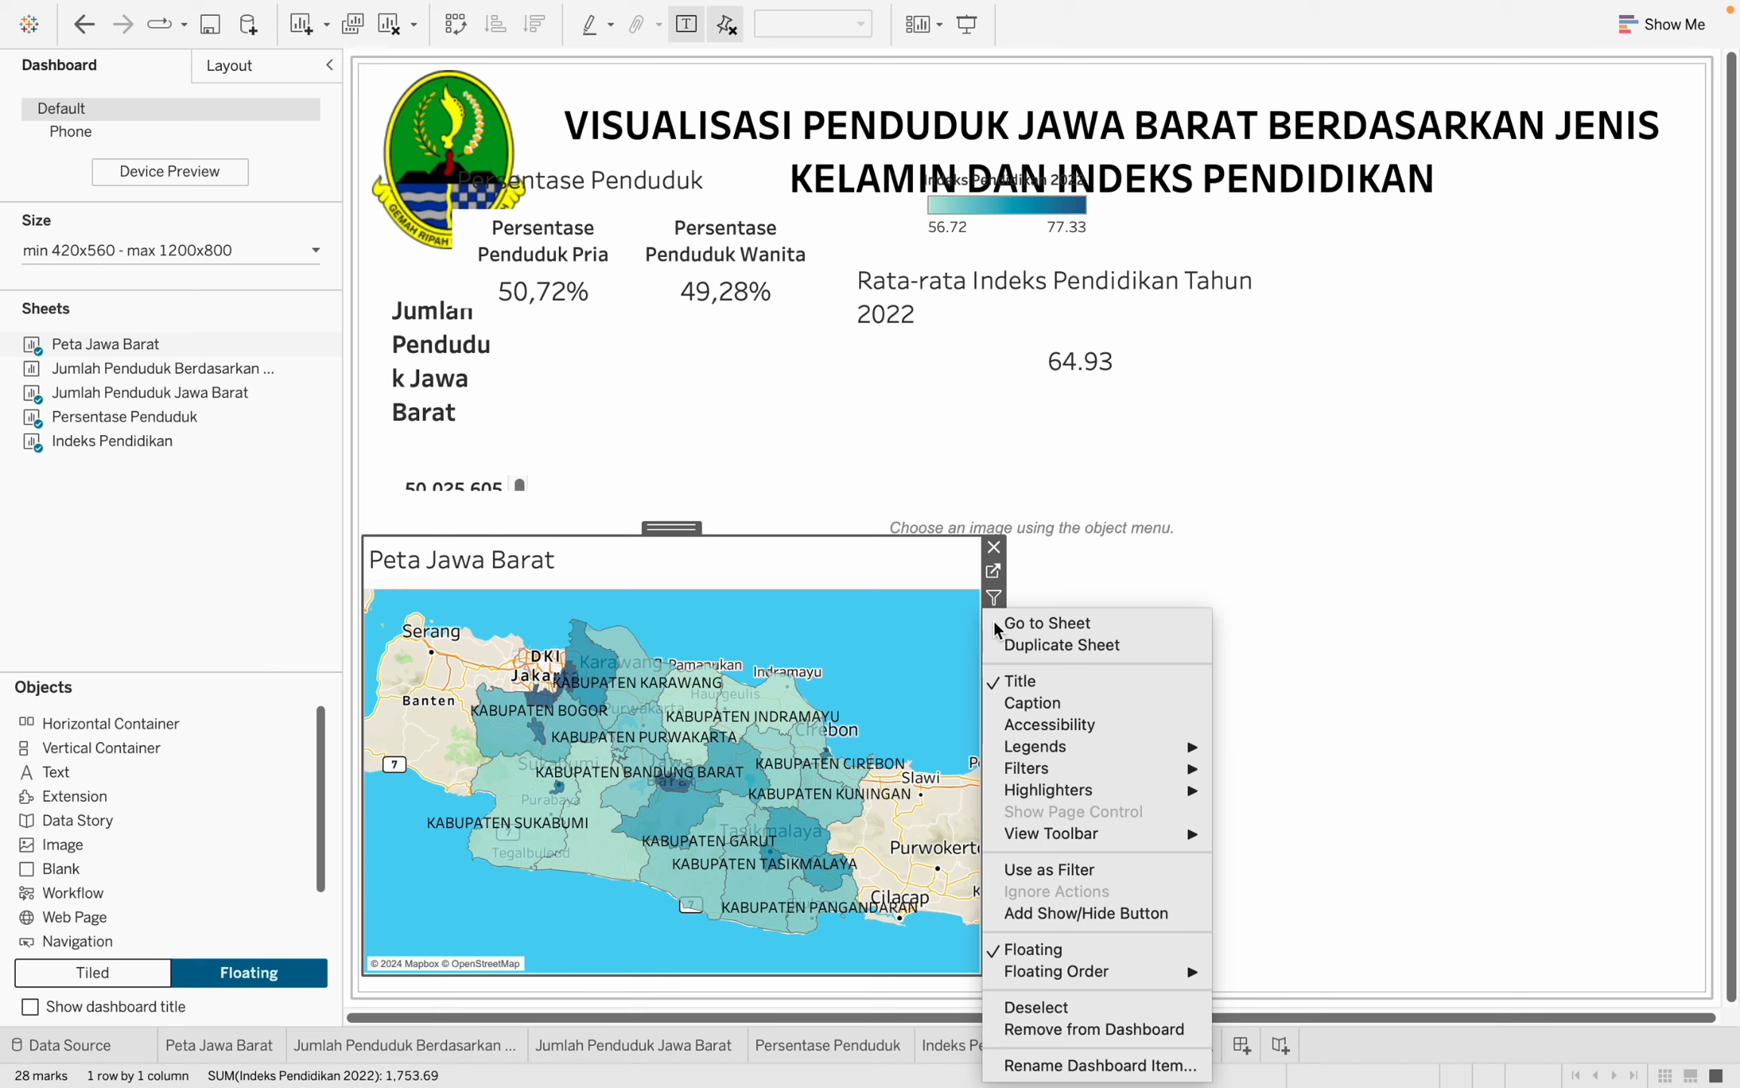
click(846, 548)
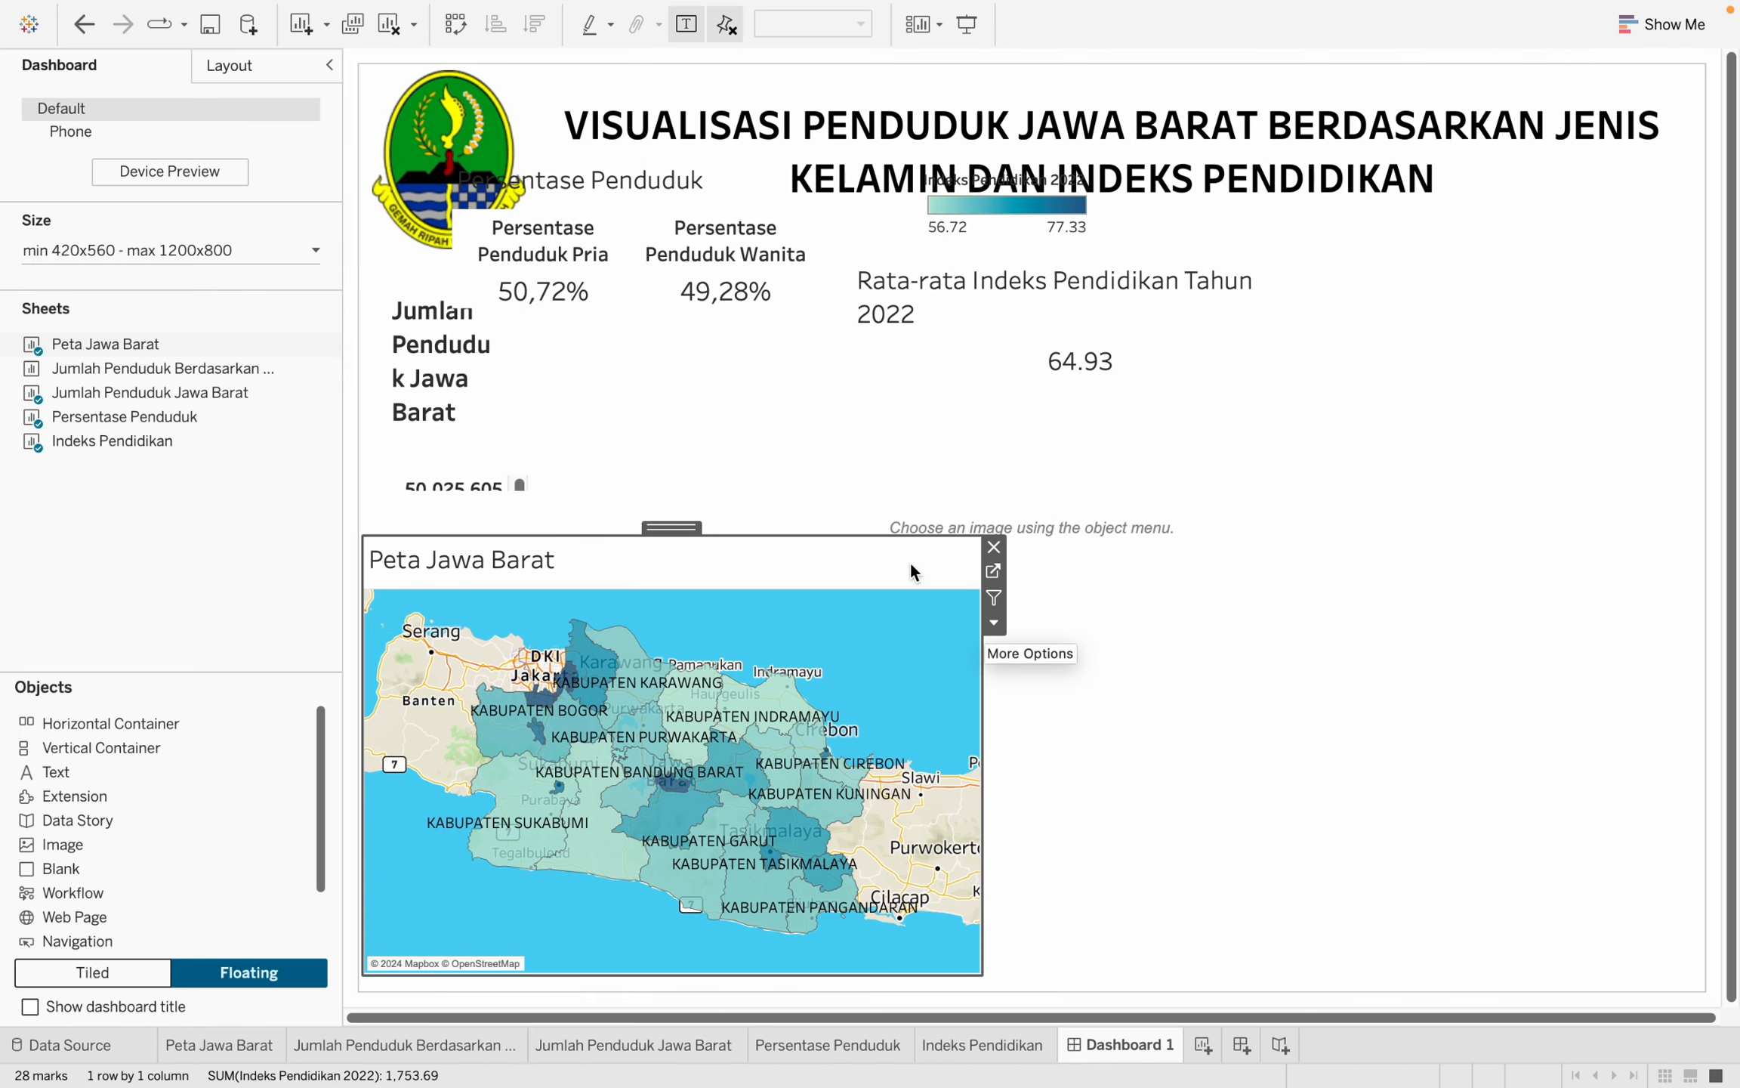
Hide the title of the Peta Jawa Barat map on the dashboard.
click(997, 629)
click(1013, 683)
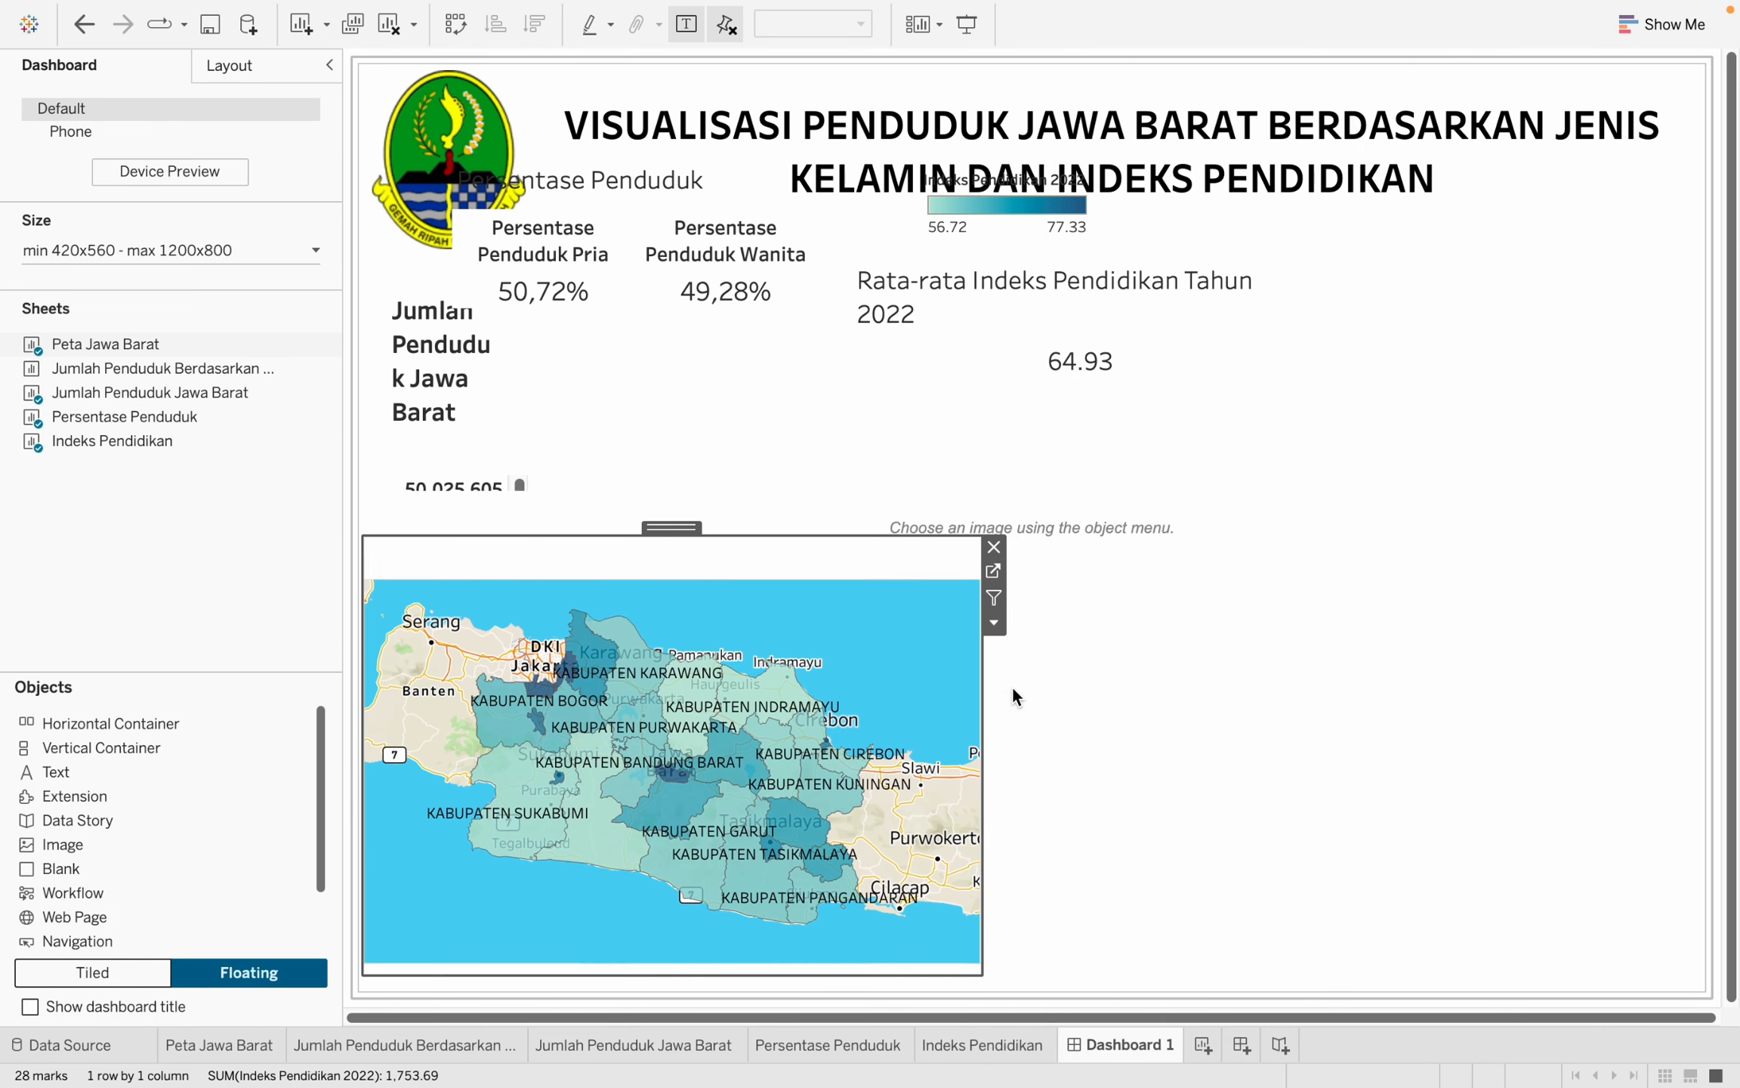
mouse_move(945, 719)
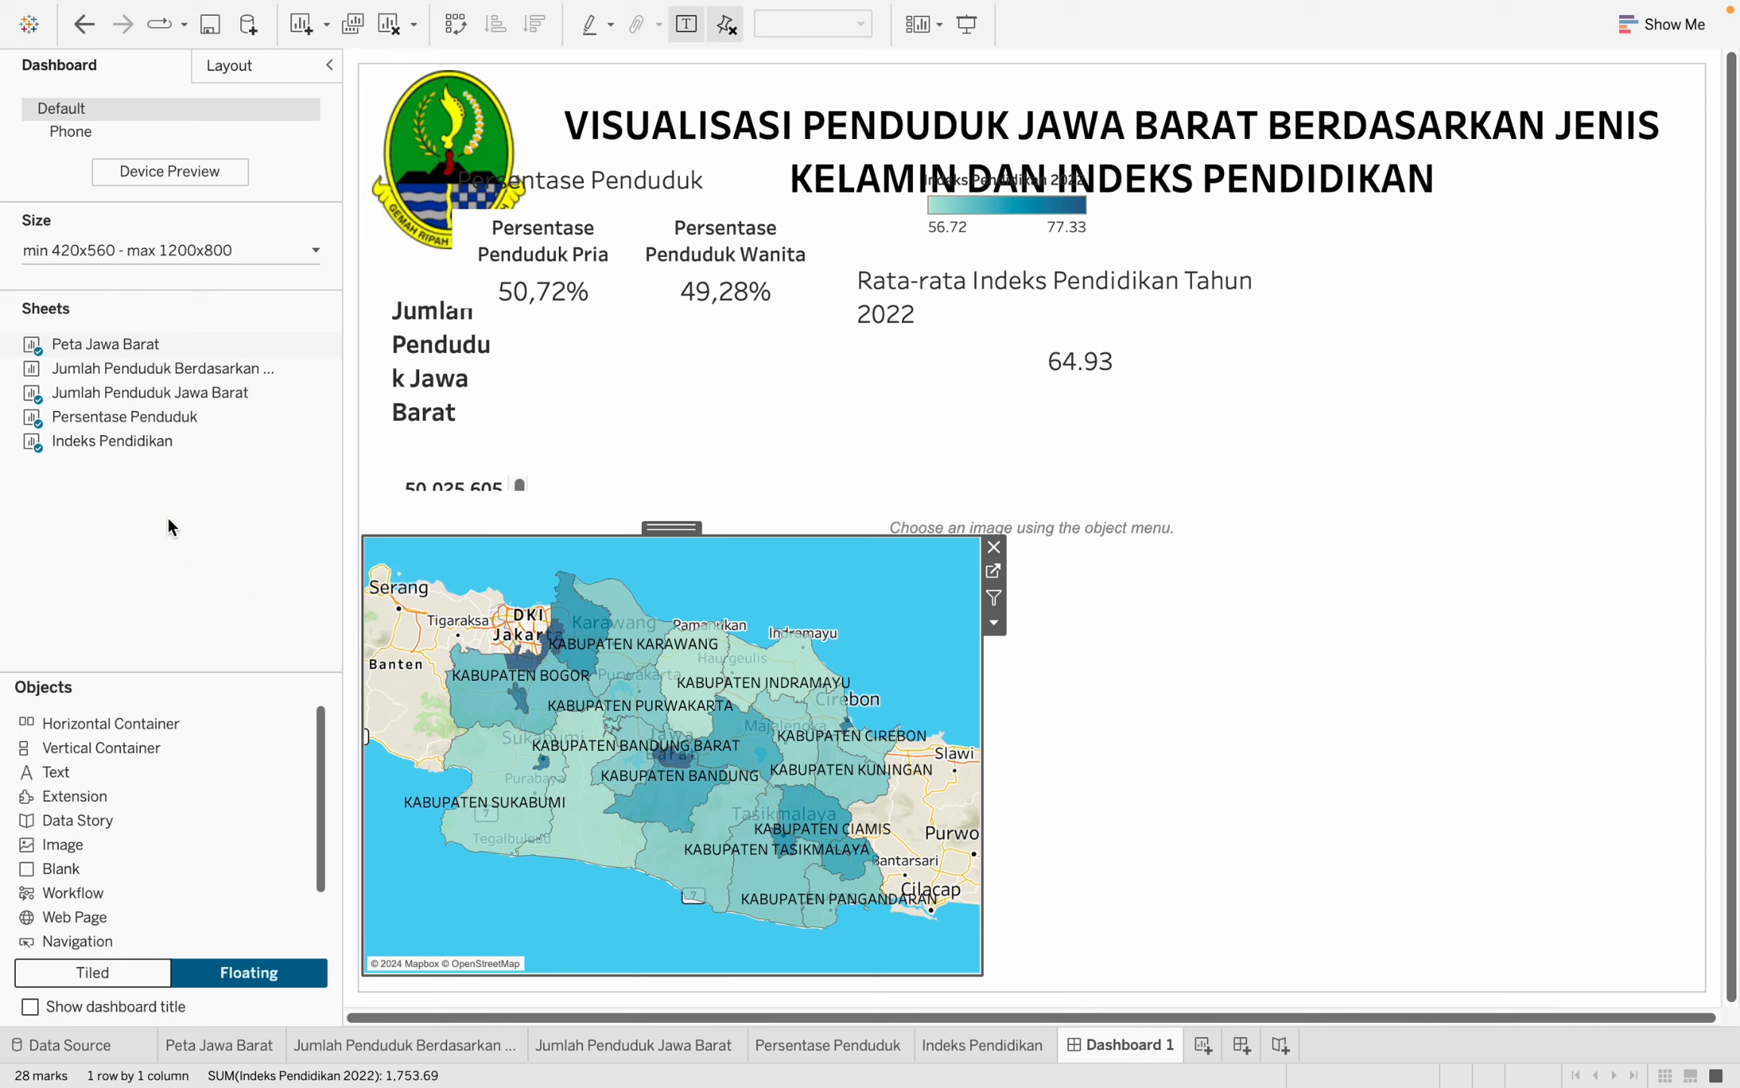
Add the floating Jumlah Penduduk Berdasarkan Jenis Kelamin chart and enlarge it beside the map, moving Persentase Penduduk out of the way.
double_click(114, 367)
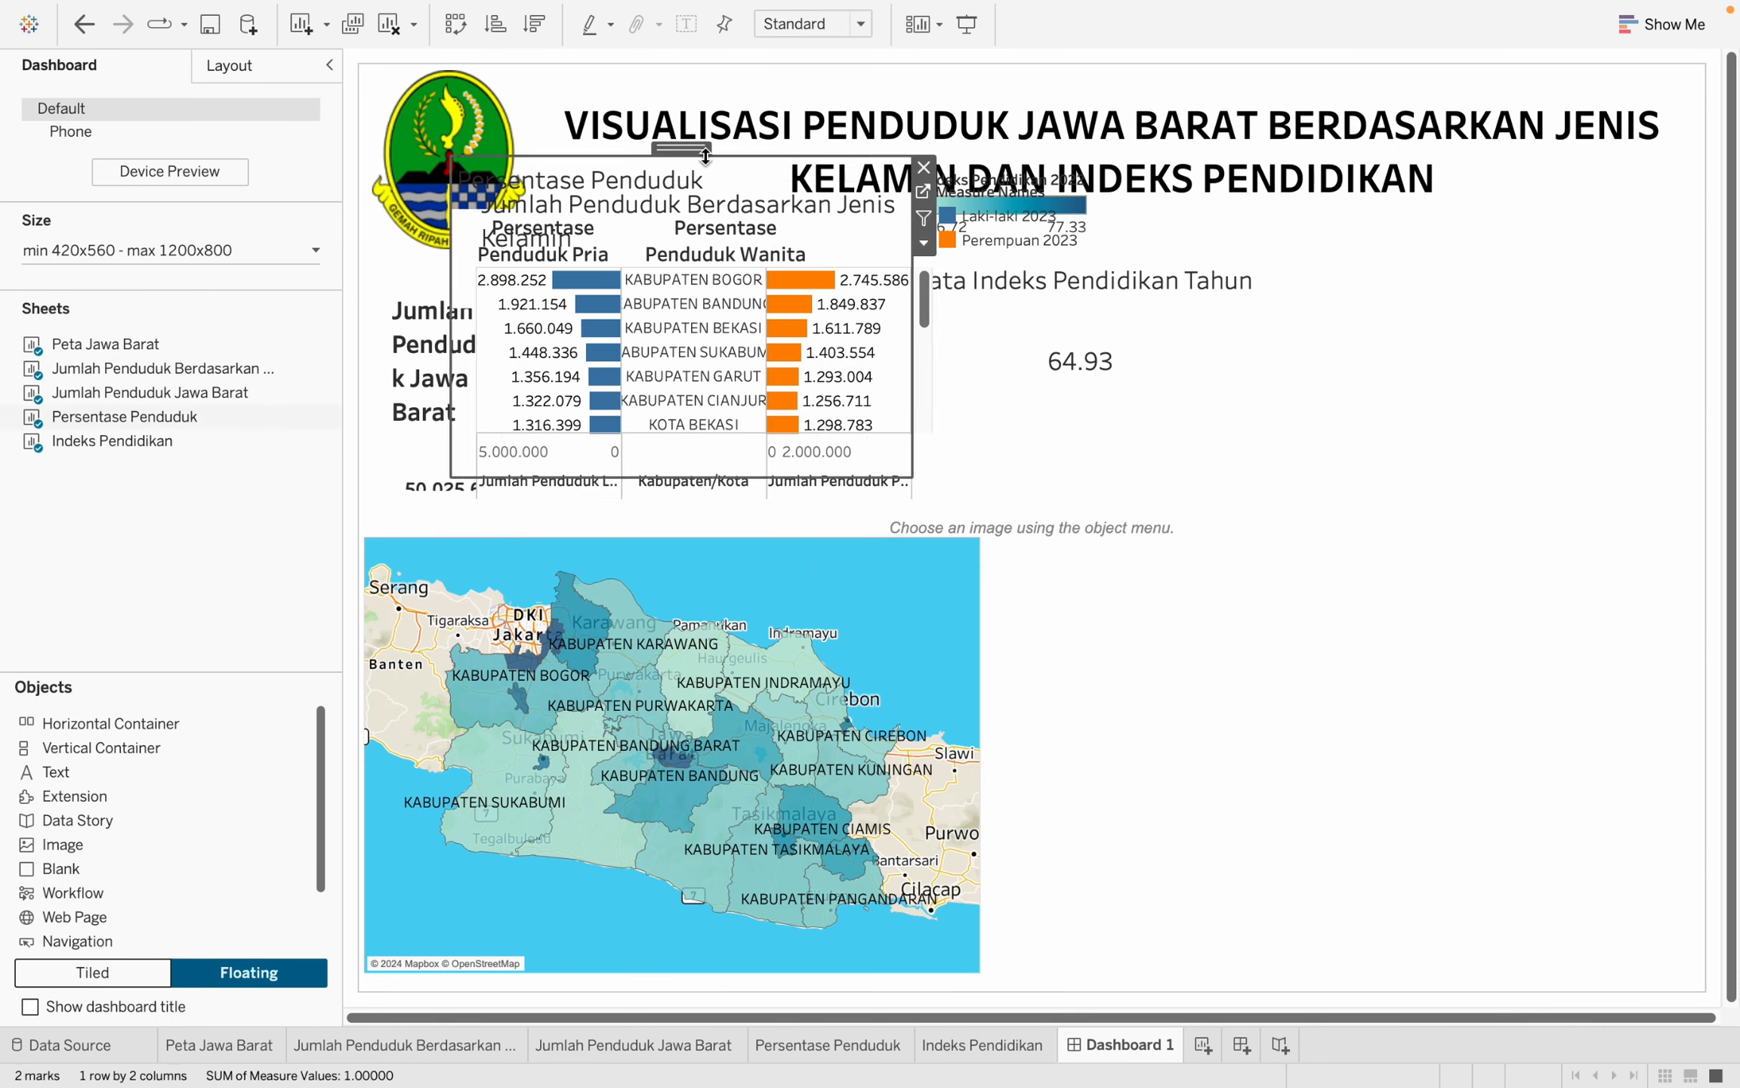
drag(704, 173, 1284, 101)
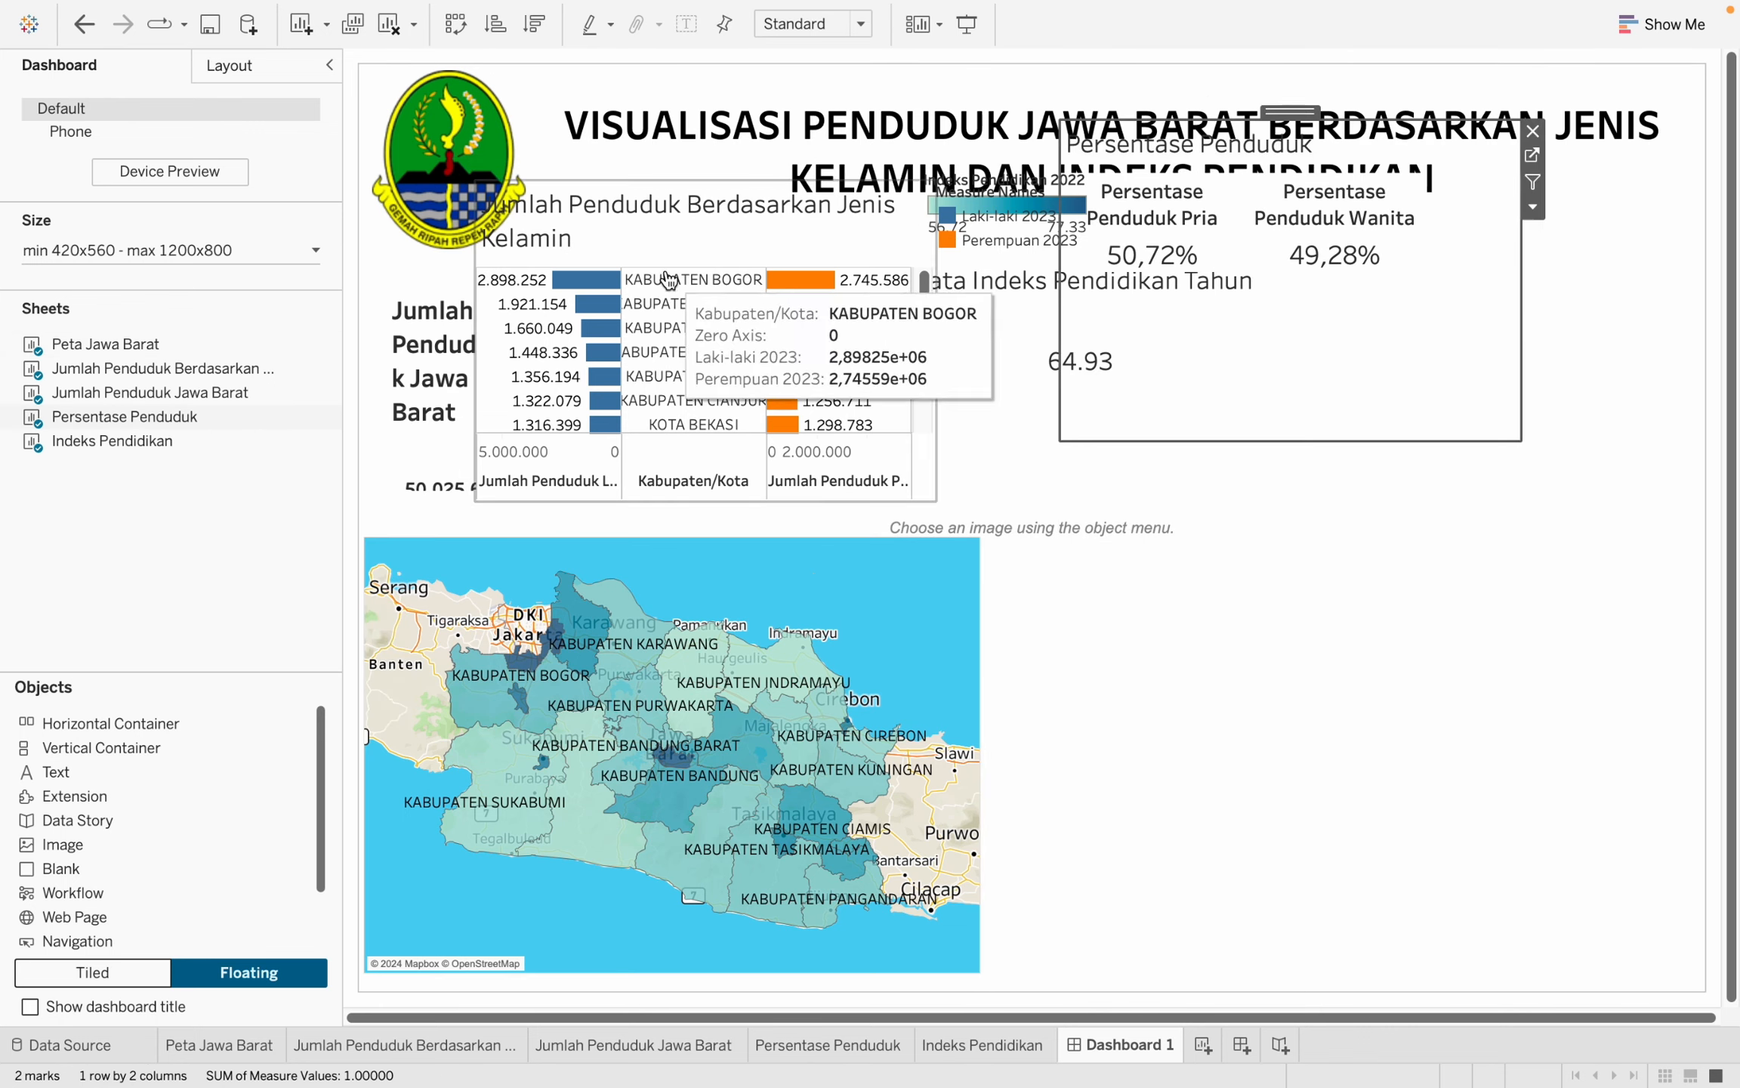
click(680, 235)
drag(691, 170, 1223, 512)
drag(1463, 703, 1694, 702)
drag(1420, 845, 1407, 980)
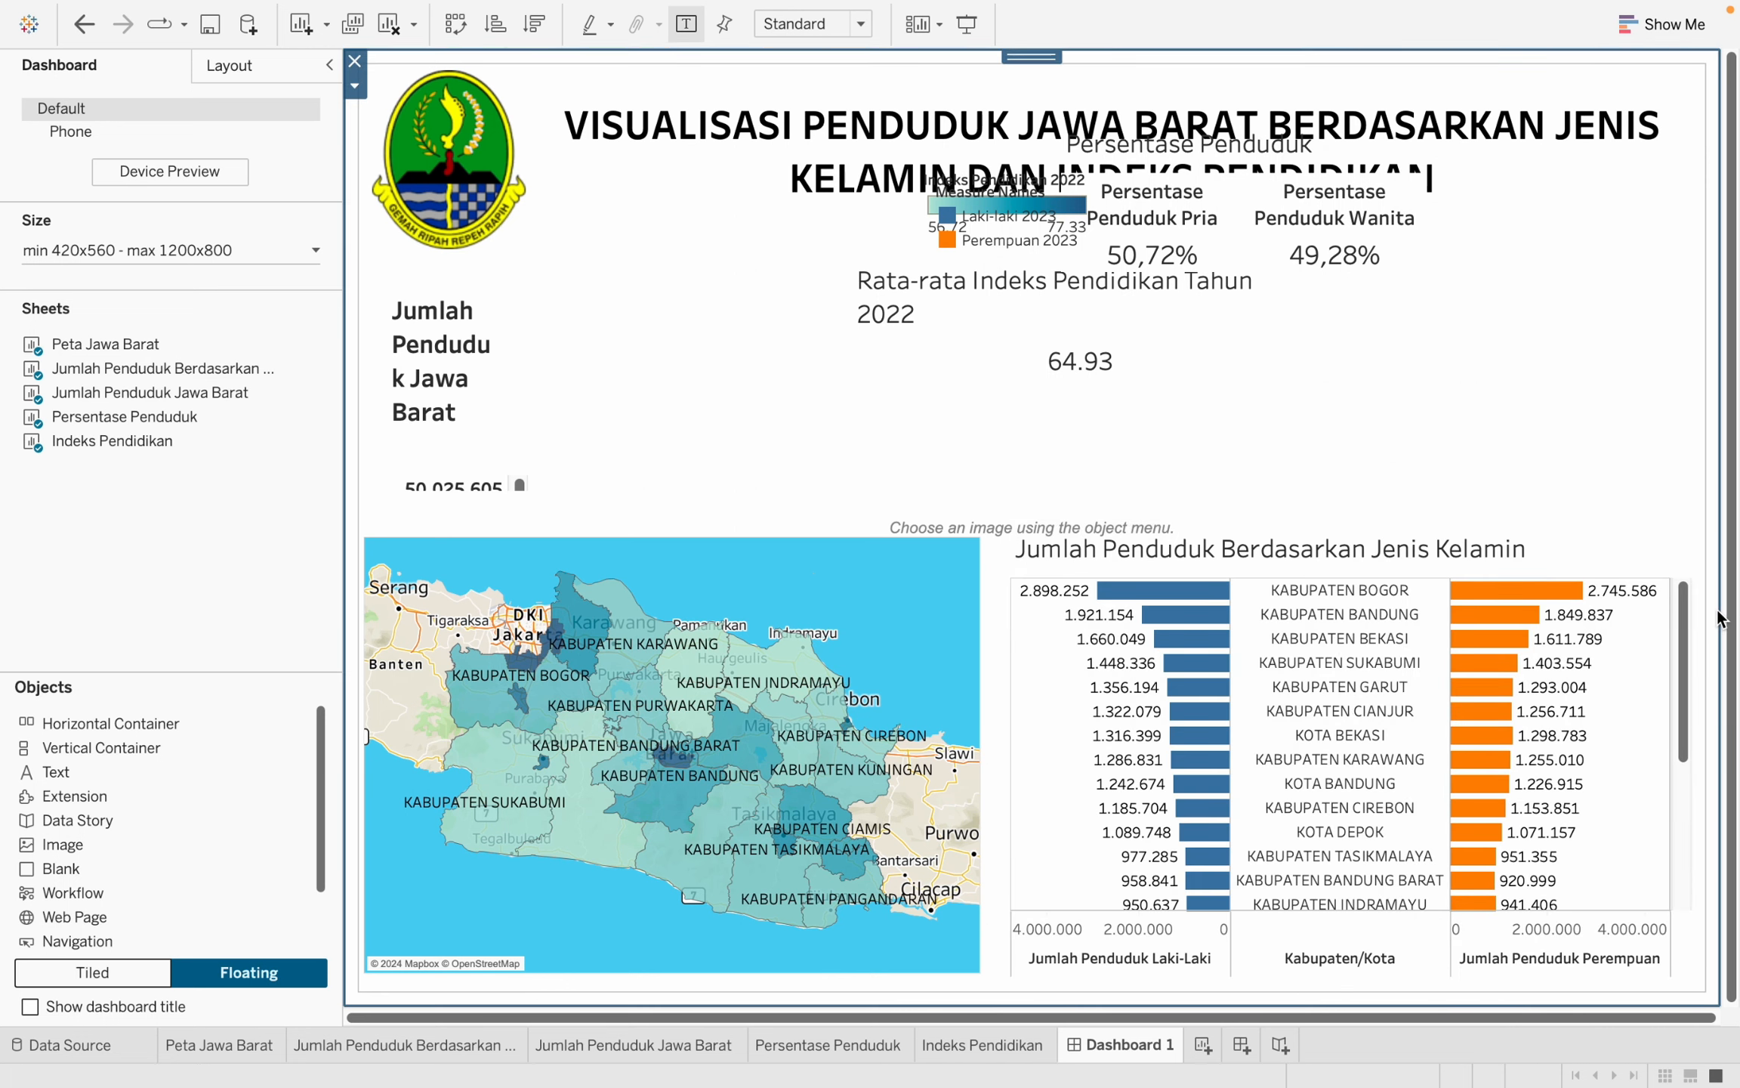
Hide the title of the population-by-gender chart and move its Measure Names legend above the chart's right end.
click(1704, 611)
click(1628, 686)
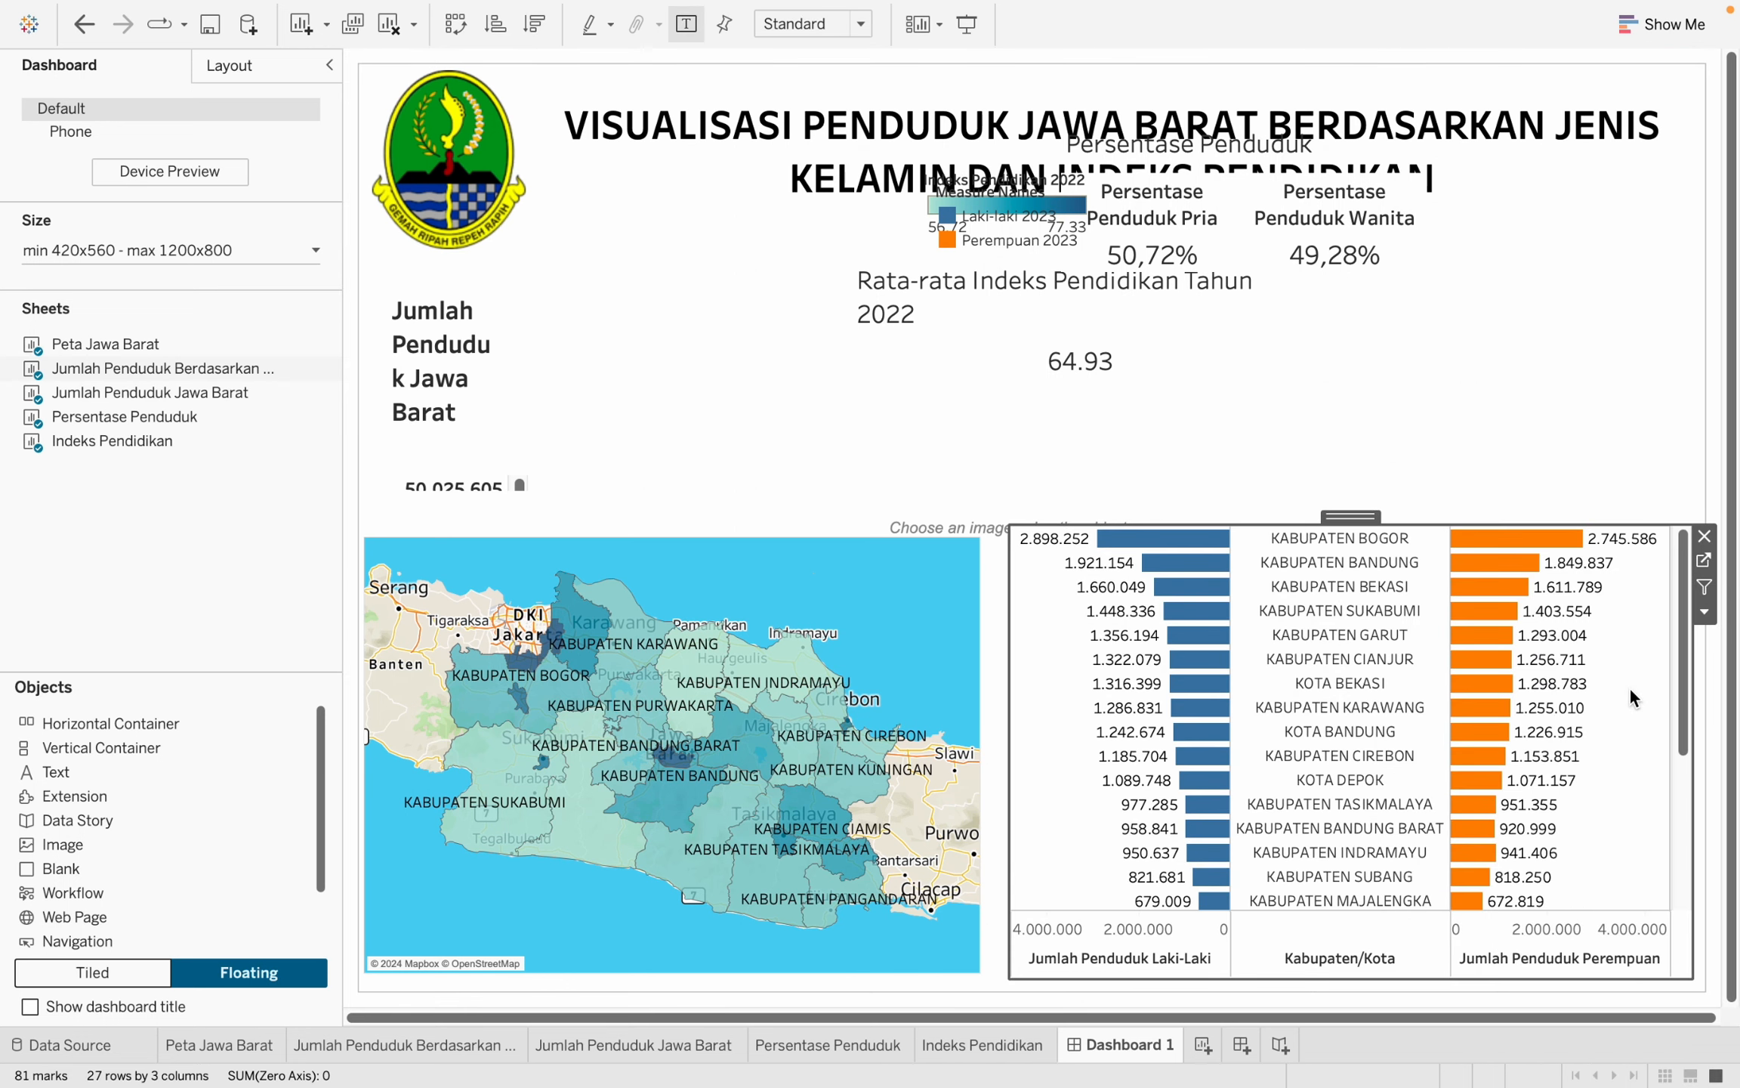
click(1050, 214)
drag(1040, 175, 1583, 355)
Stretch the map and the gender chart upward to the same height, and widen the map slightly toward the chart.
click(846, 571)
drag(680, 536, 683, 477)
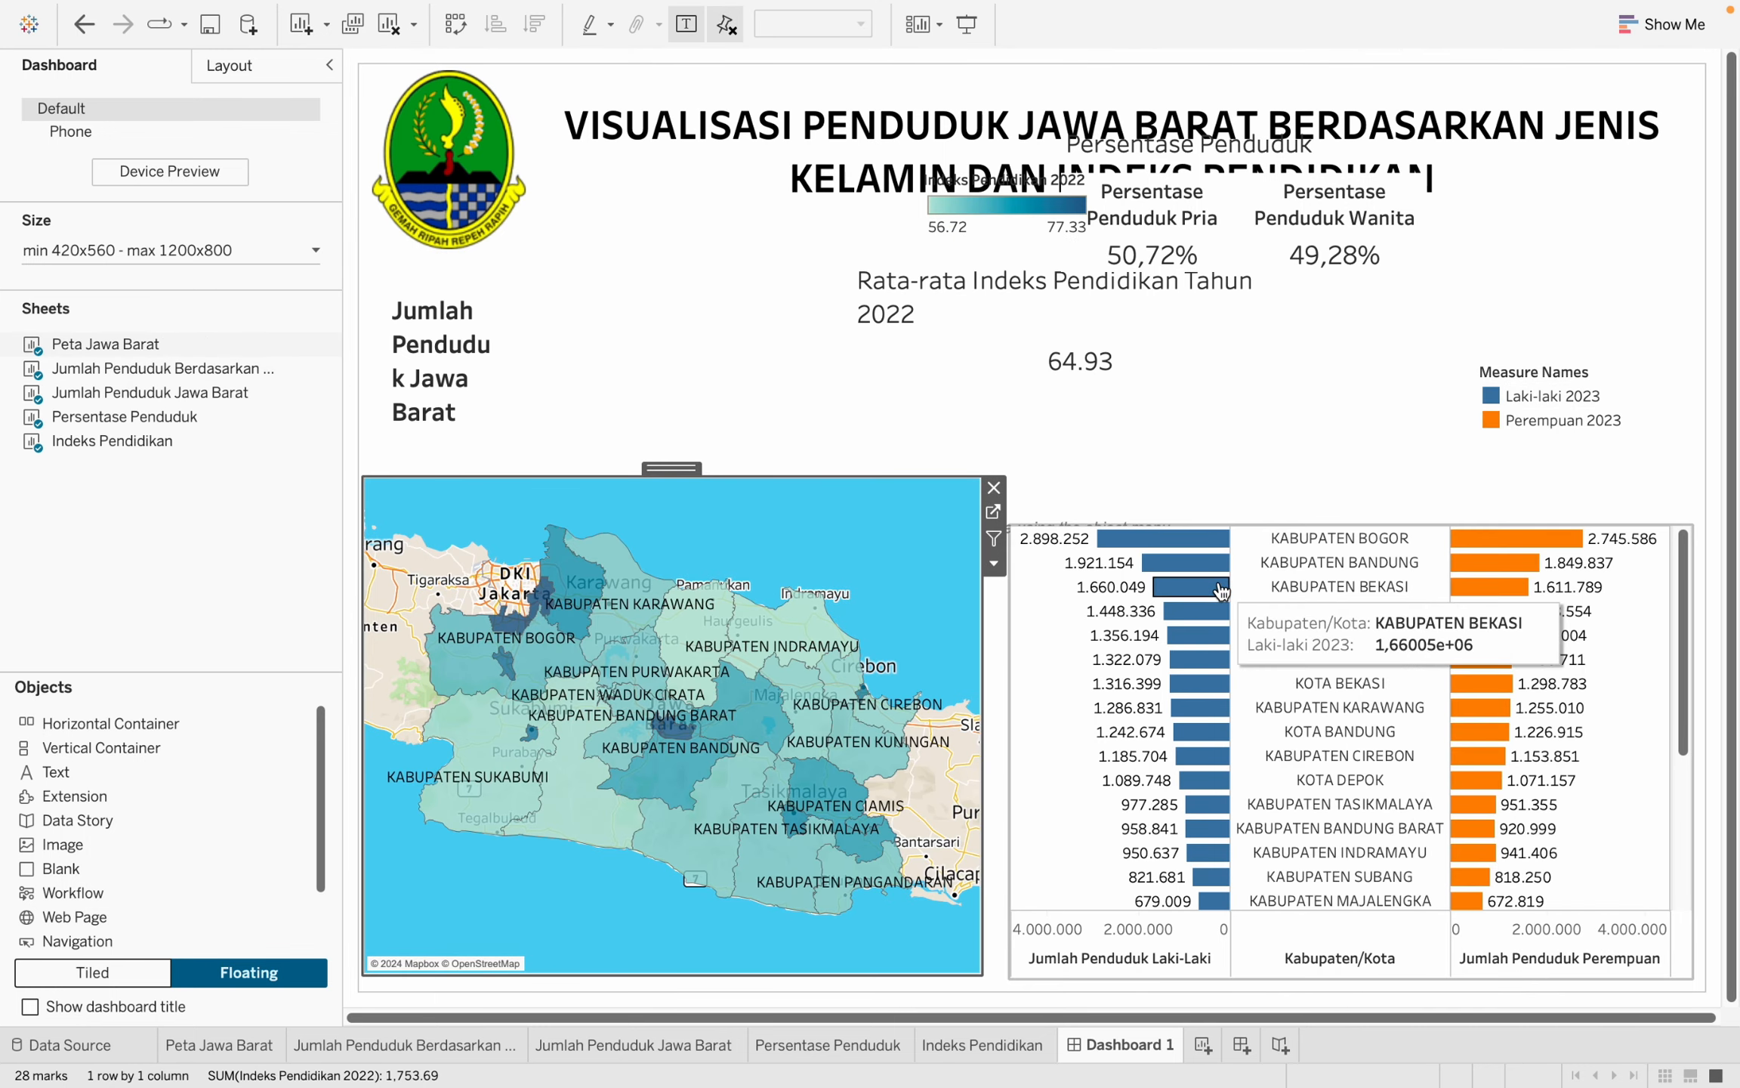
click(1360, 538)
drag(1358, 525, 1356, 476)
drag(983, 713, 992, 696)
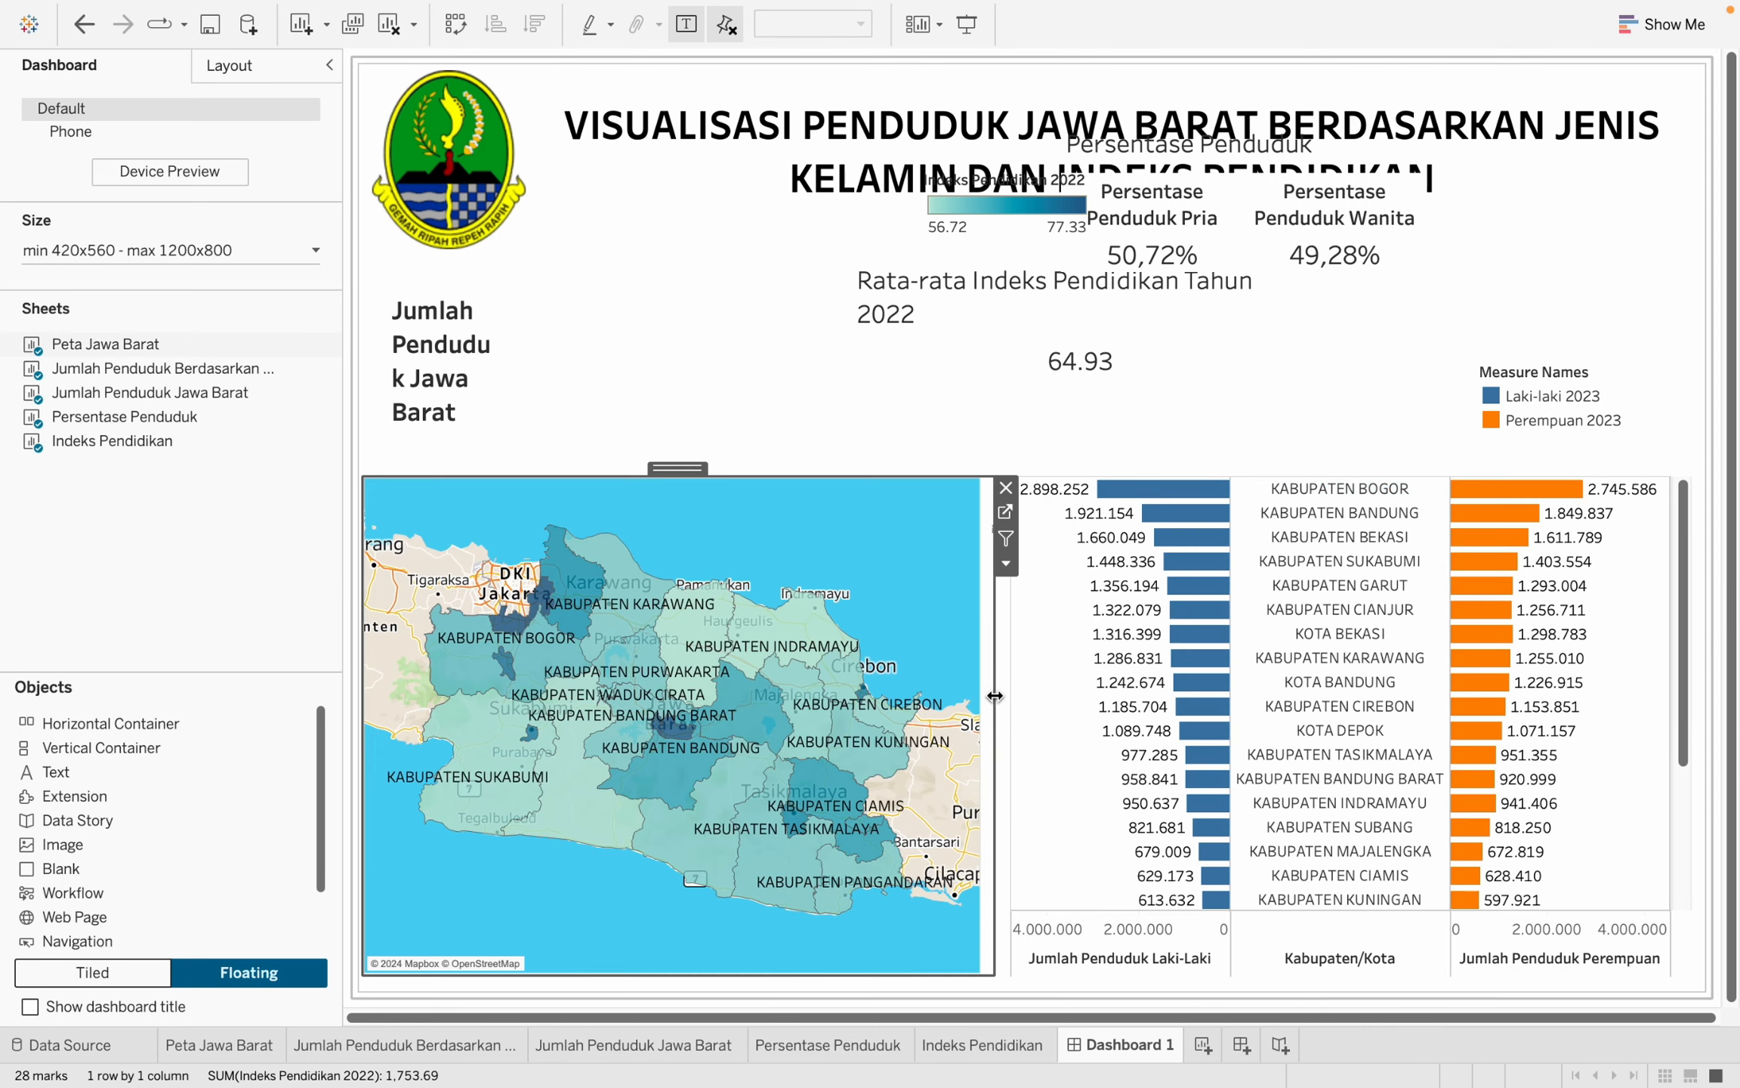
Hide the Measure Names legend's title and move the legend closer to the gender chart.
click(1523, 397)
click(1660, 397)
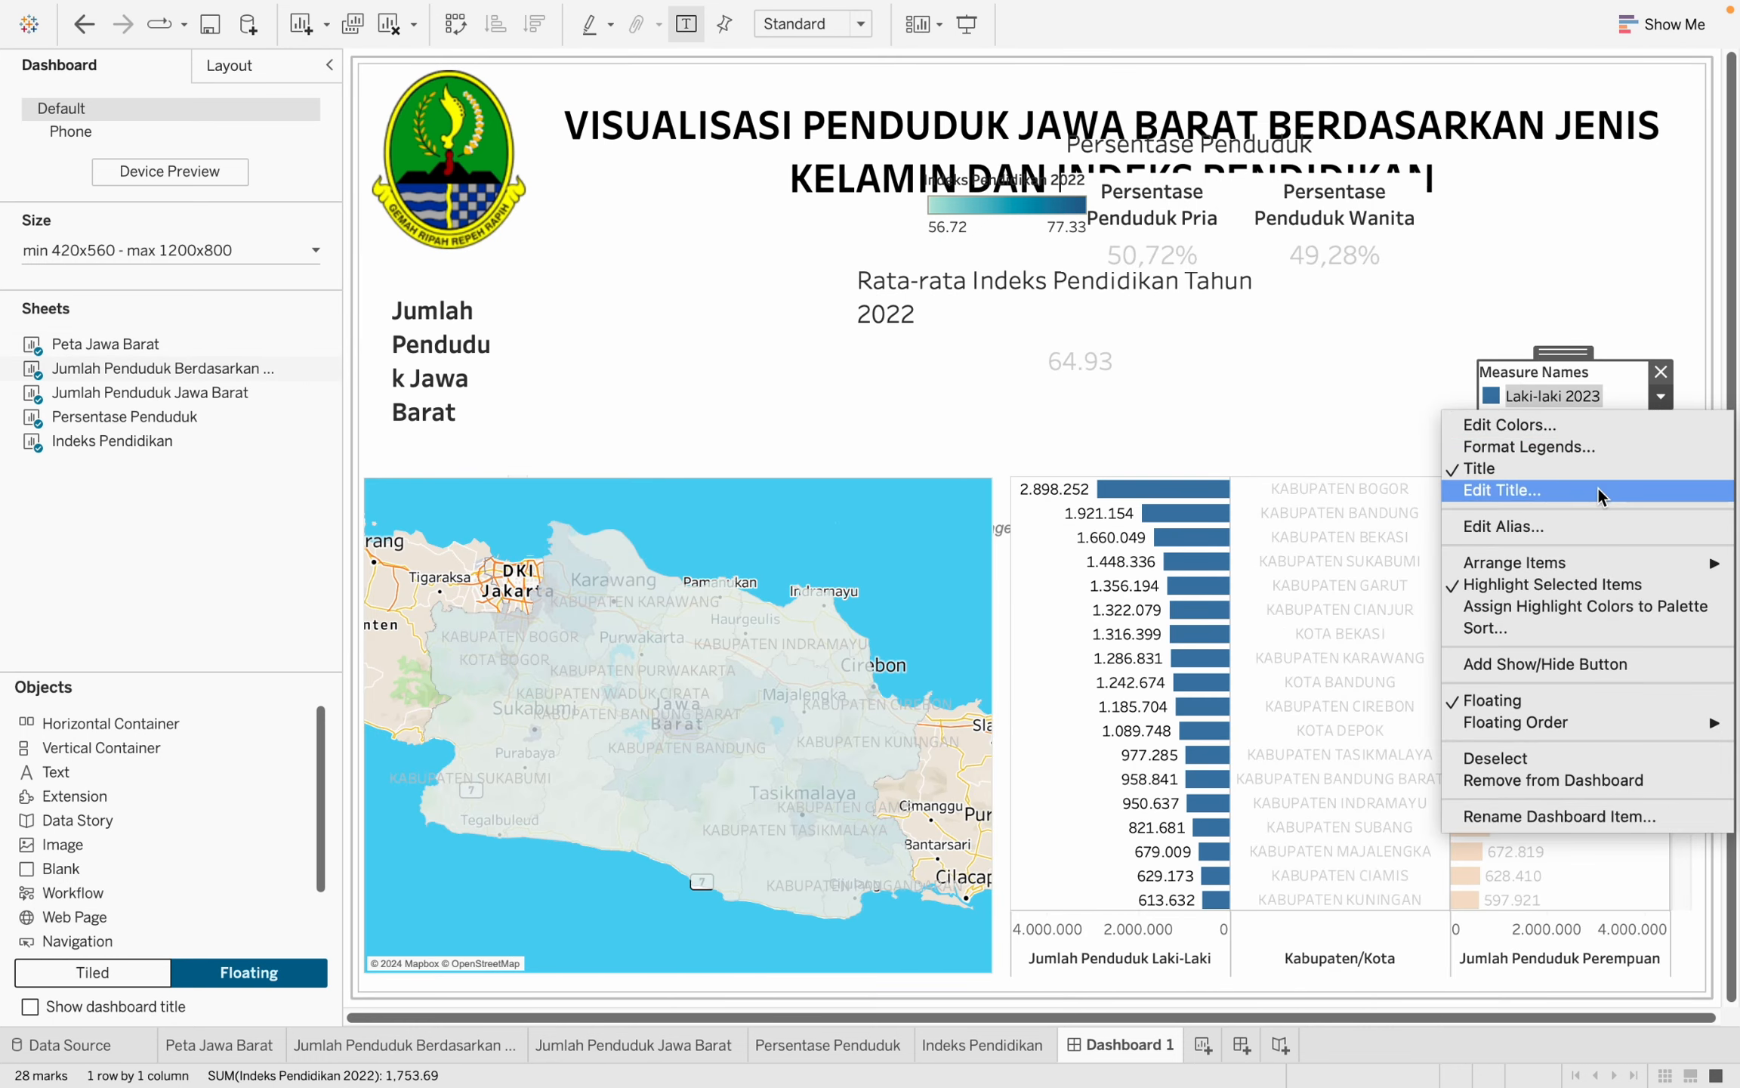
click(1574, 471)
drag(1555, 355, 1569, 383)
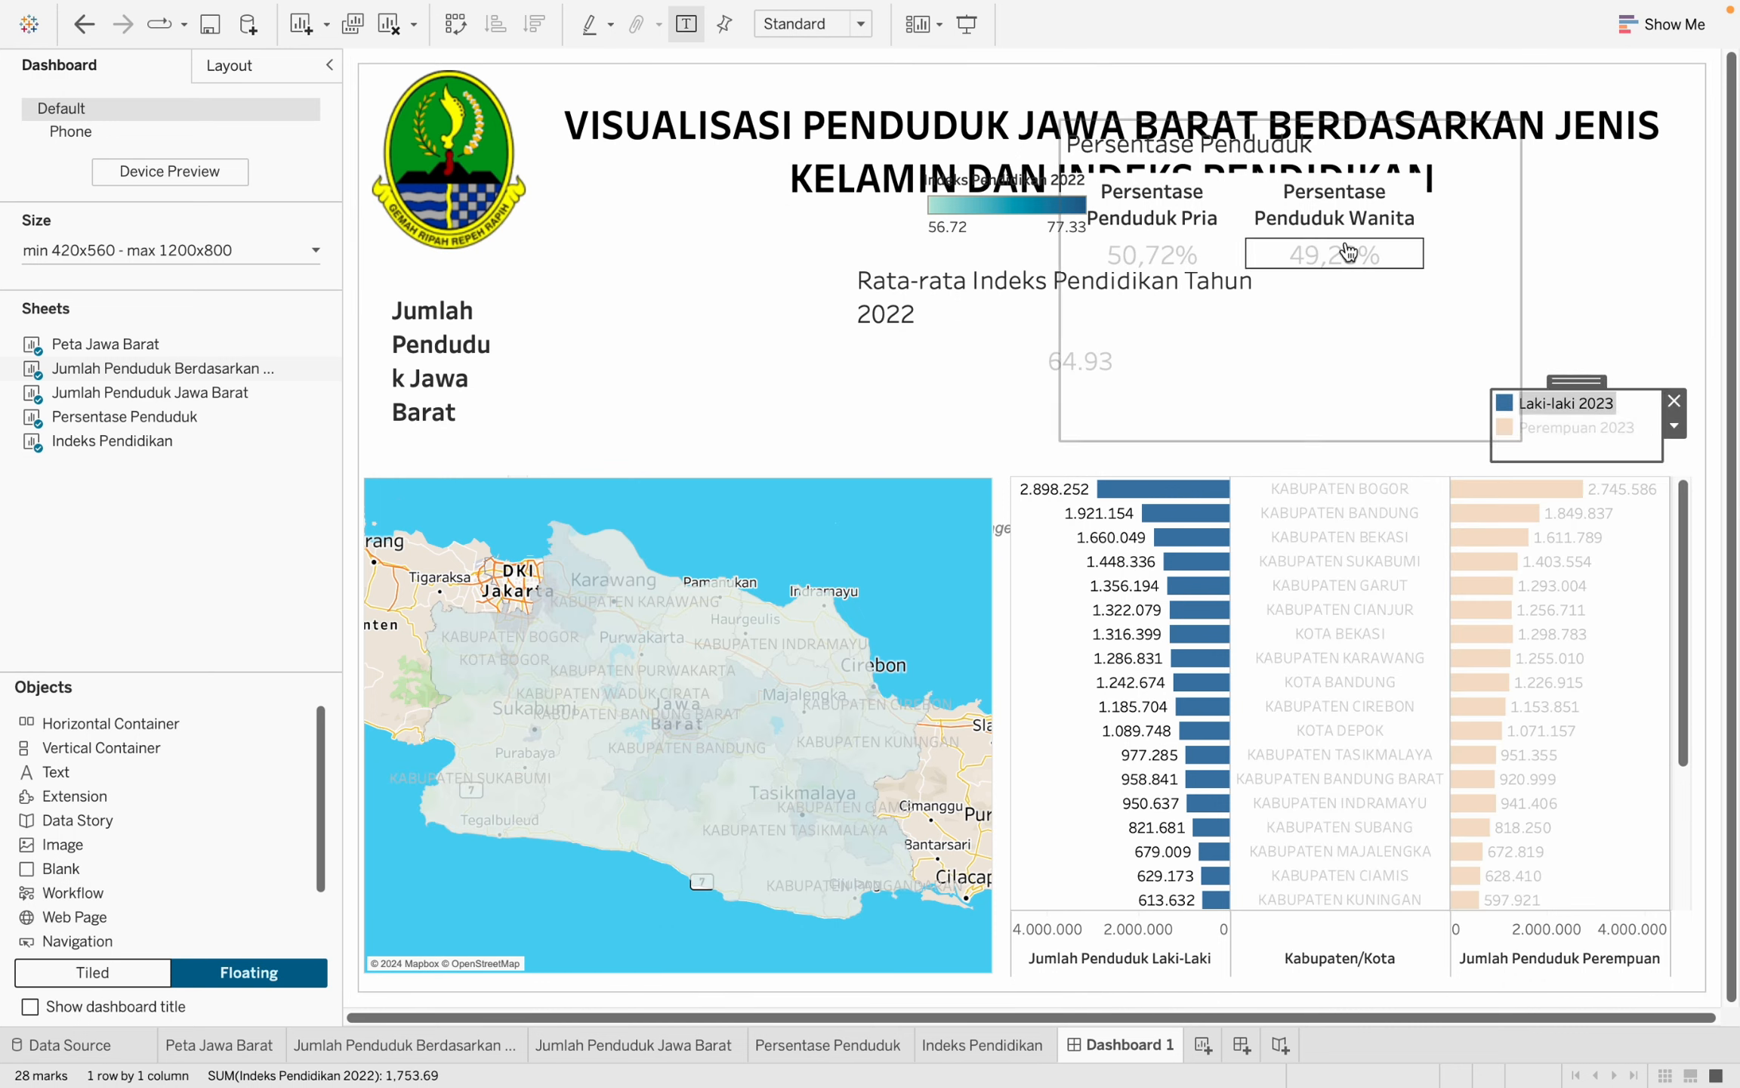
Shrink the Persentase Penduduk object and place it above the map, and shift the Indeks Pendidikan object to its right.
click(1348, 253)
drag(1516, 443, 1350, 289)
drag(1351, 256, 1223, 453)
drag(1033, 235, 1229, 235)
click(513, 385)
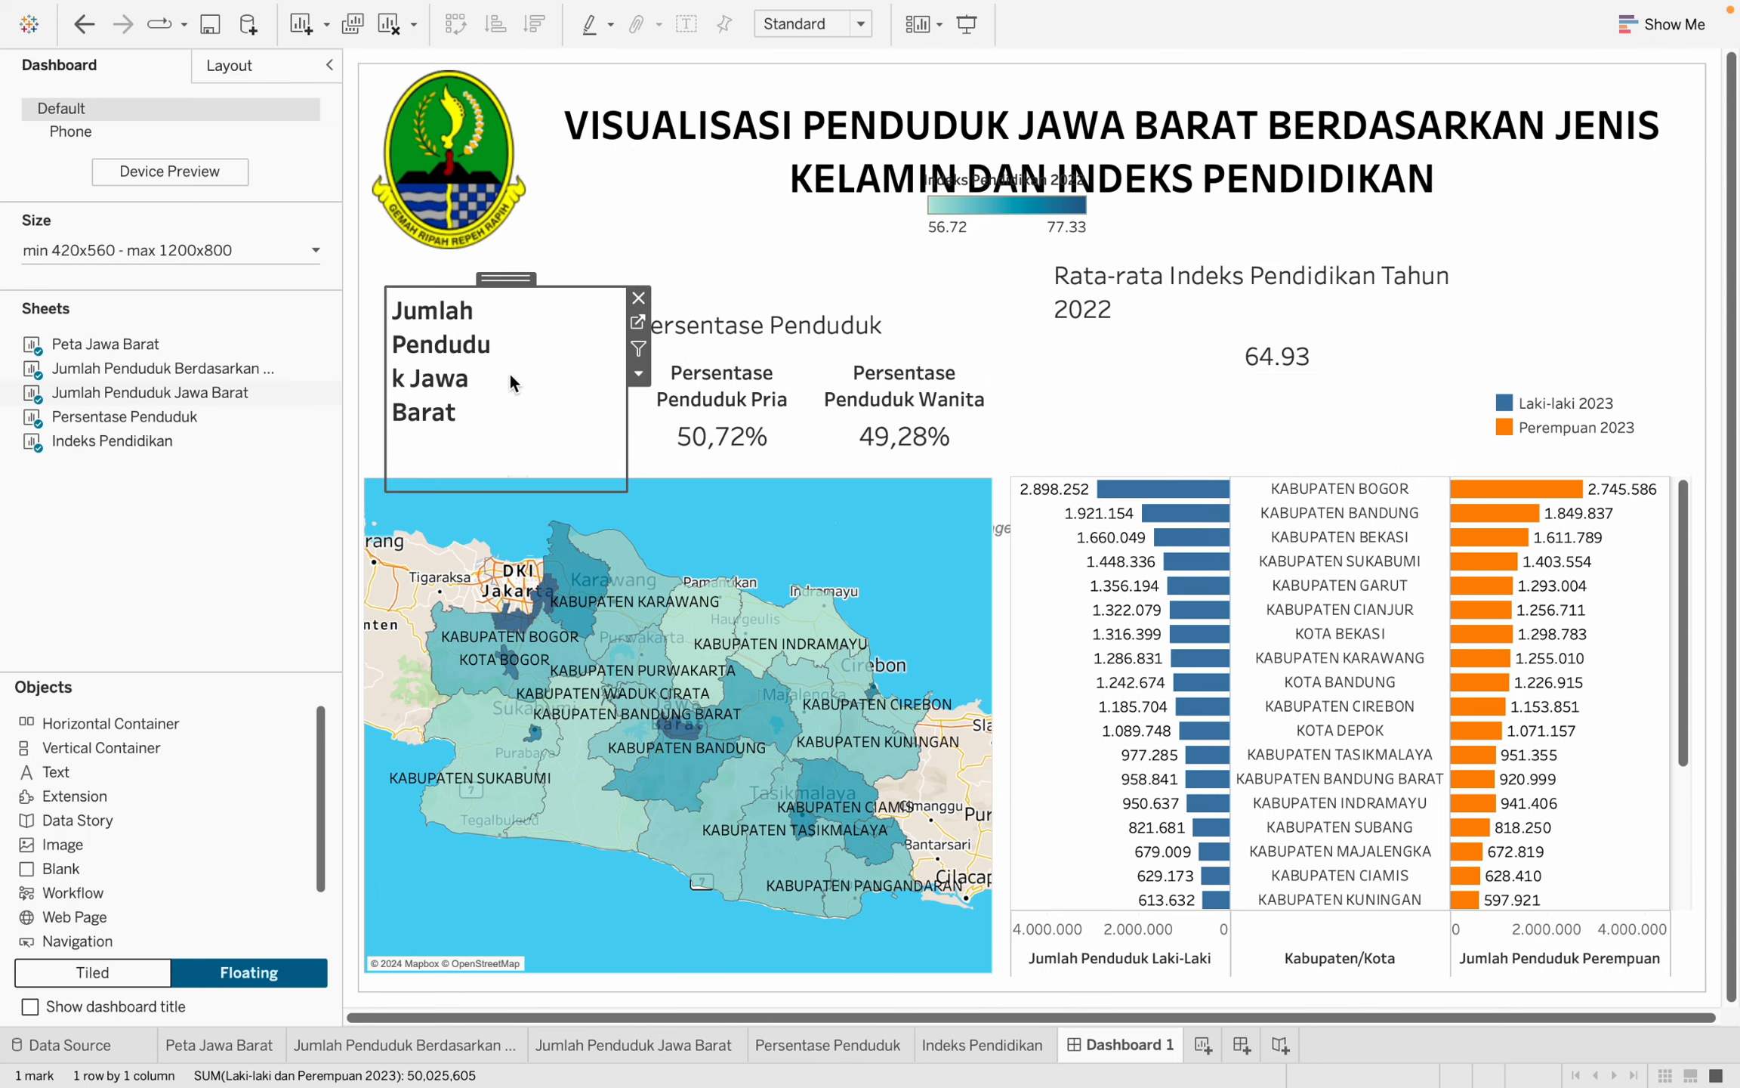
double_click(451, 391)
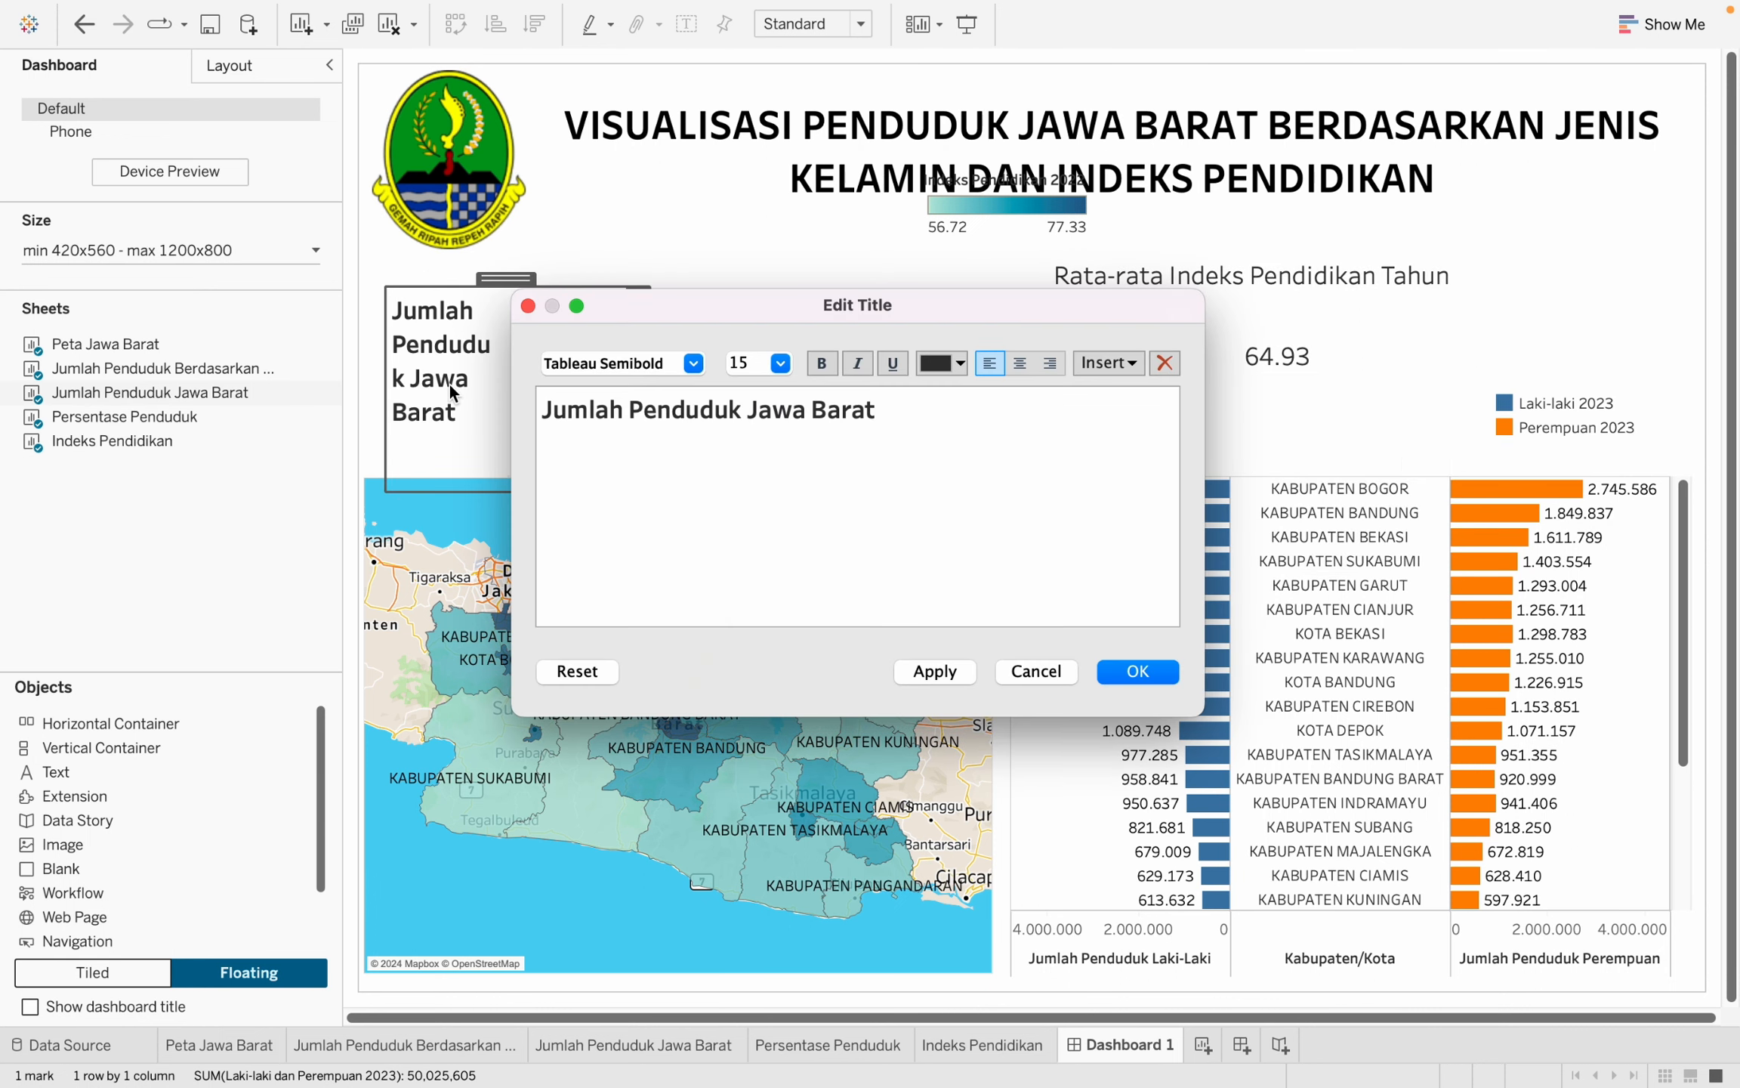
click(1035, 678)
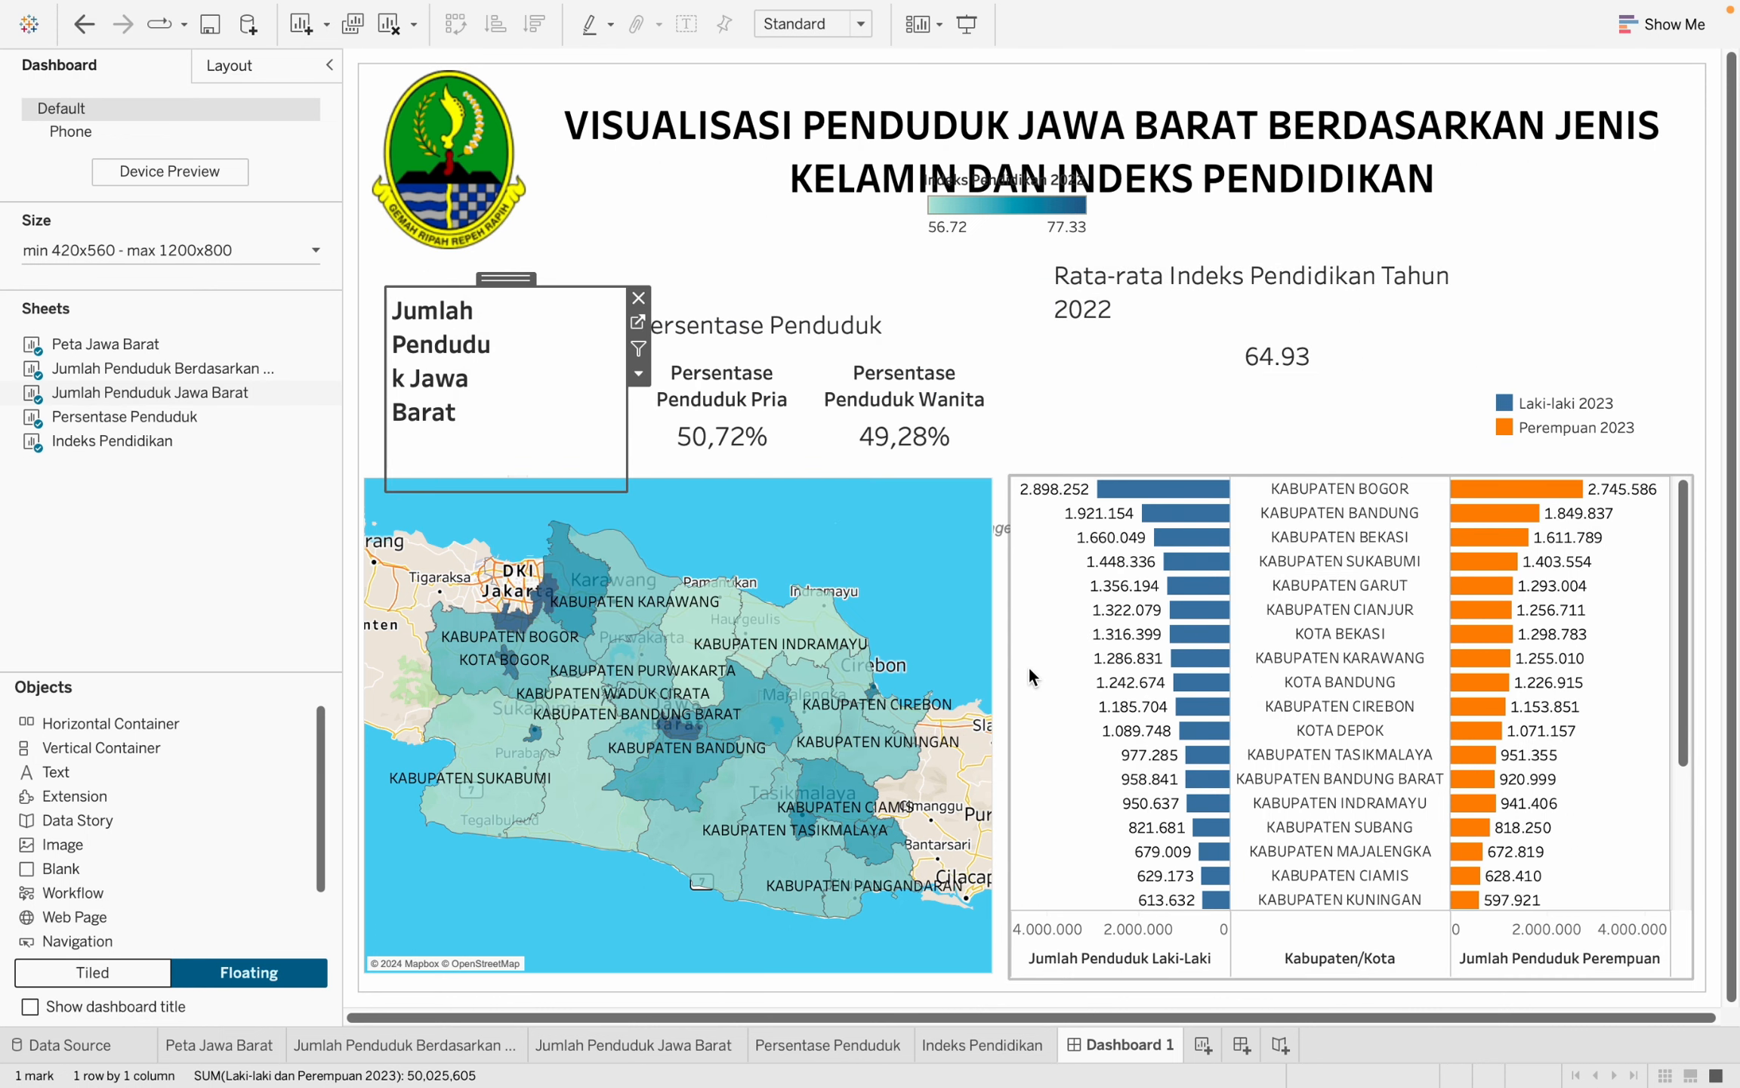
Set the font size of the whole Jumlah Penduduk Jawa Barat title to 11.
double_click(451, 358)
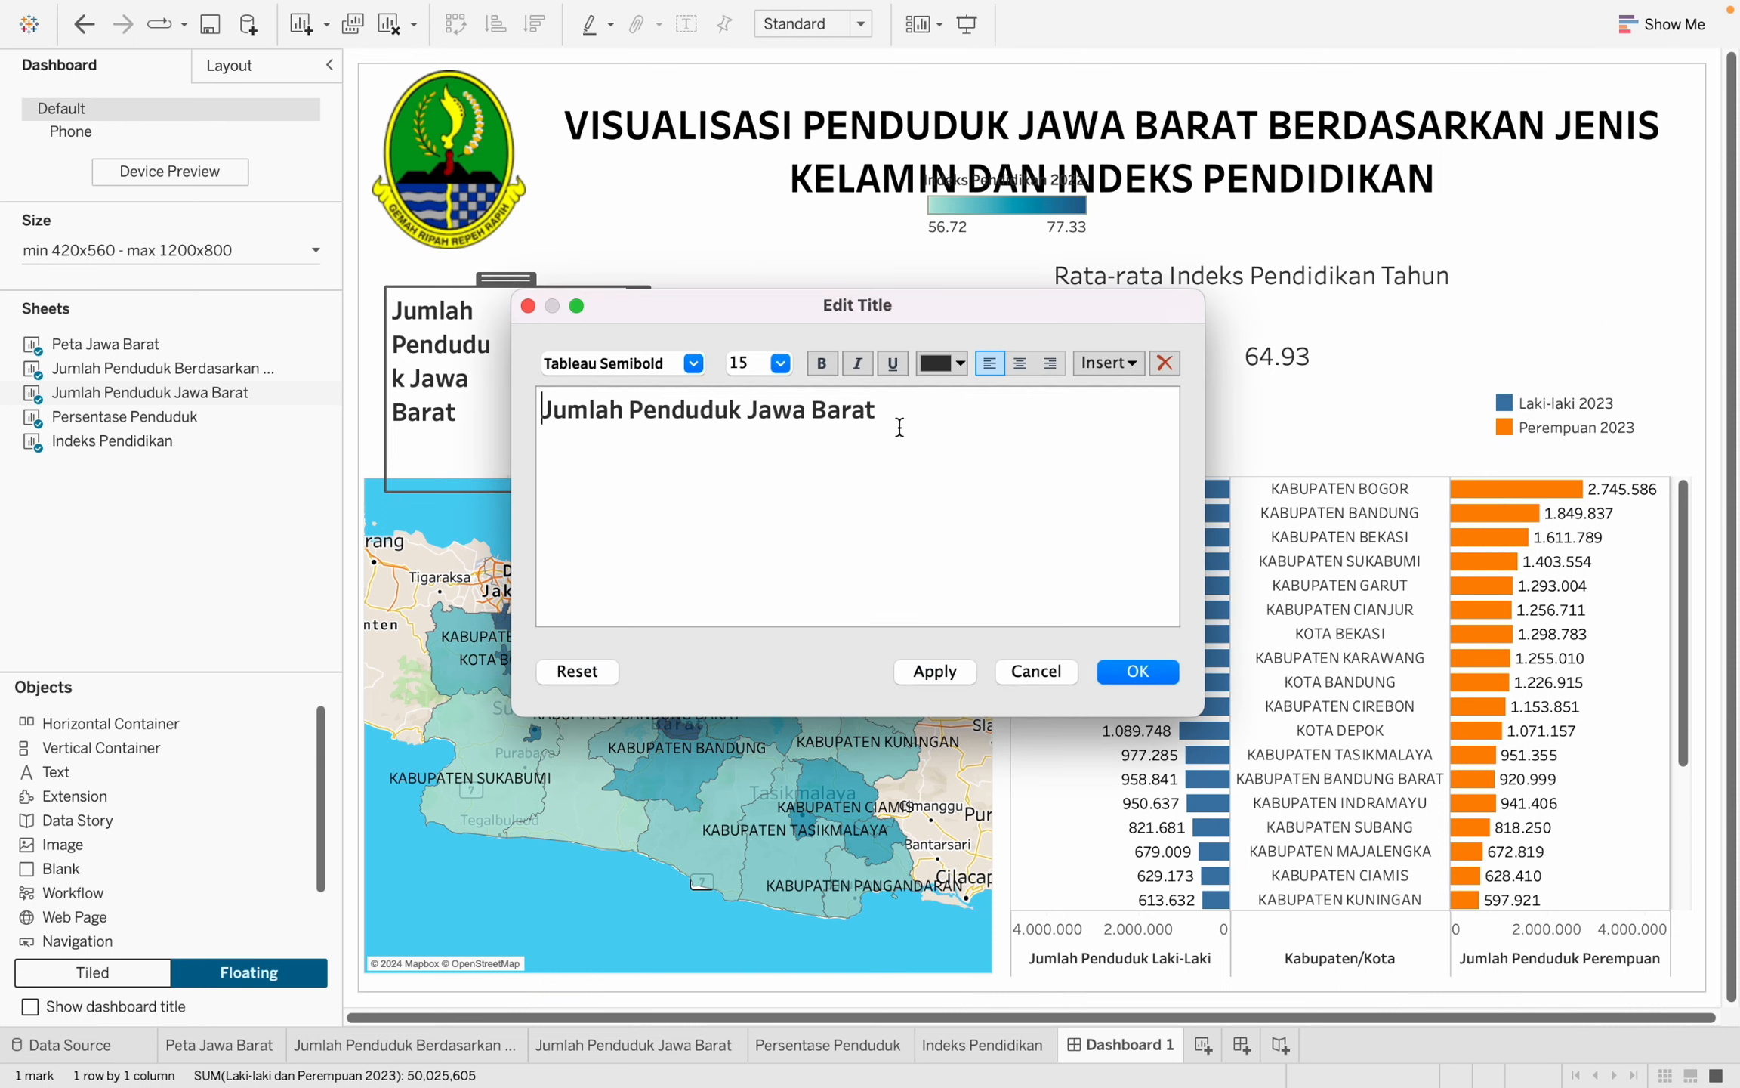
key(super+a)
click(779, 364)
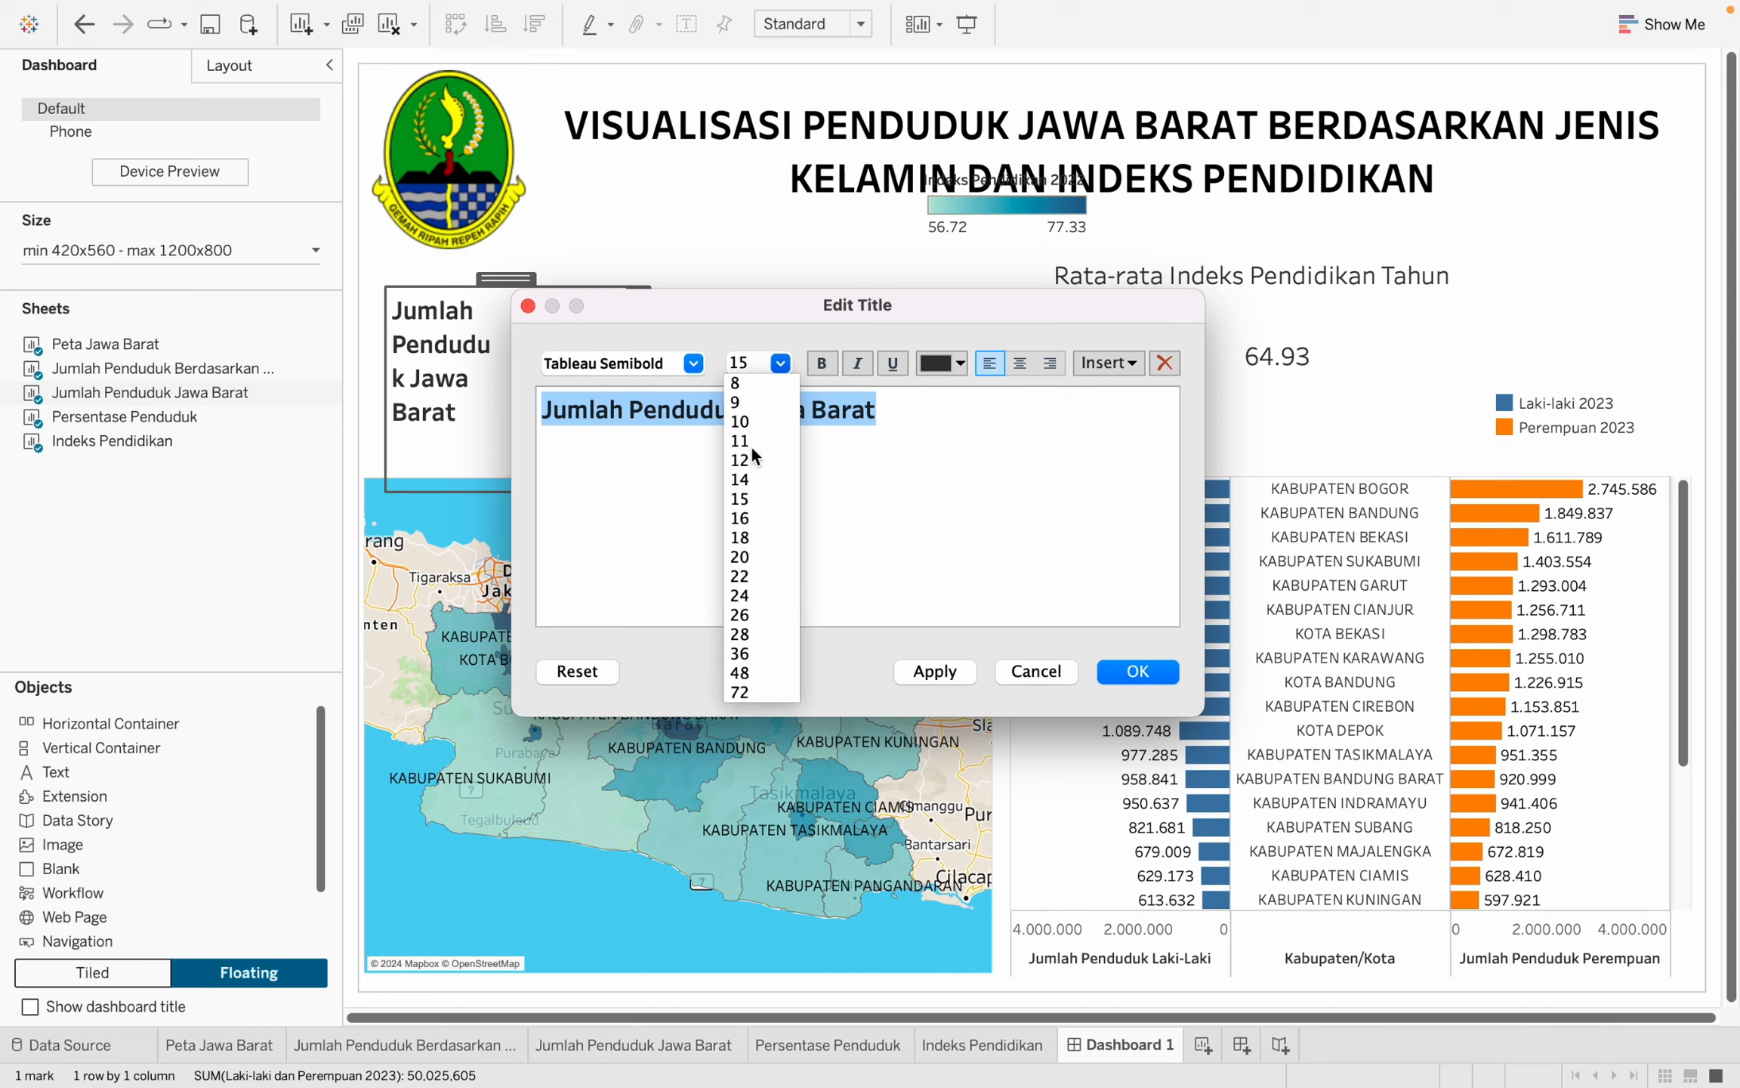
click(751, 443)
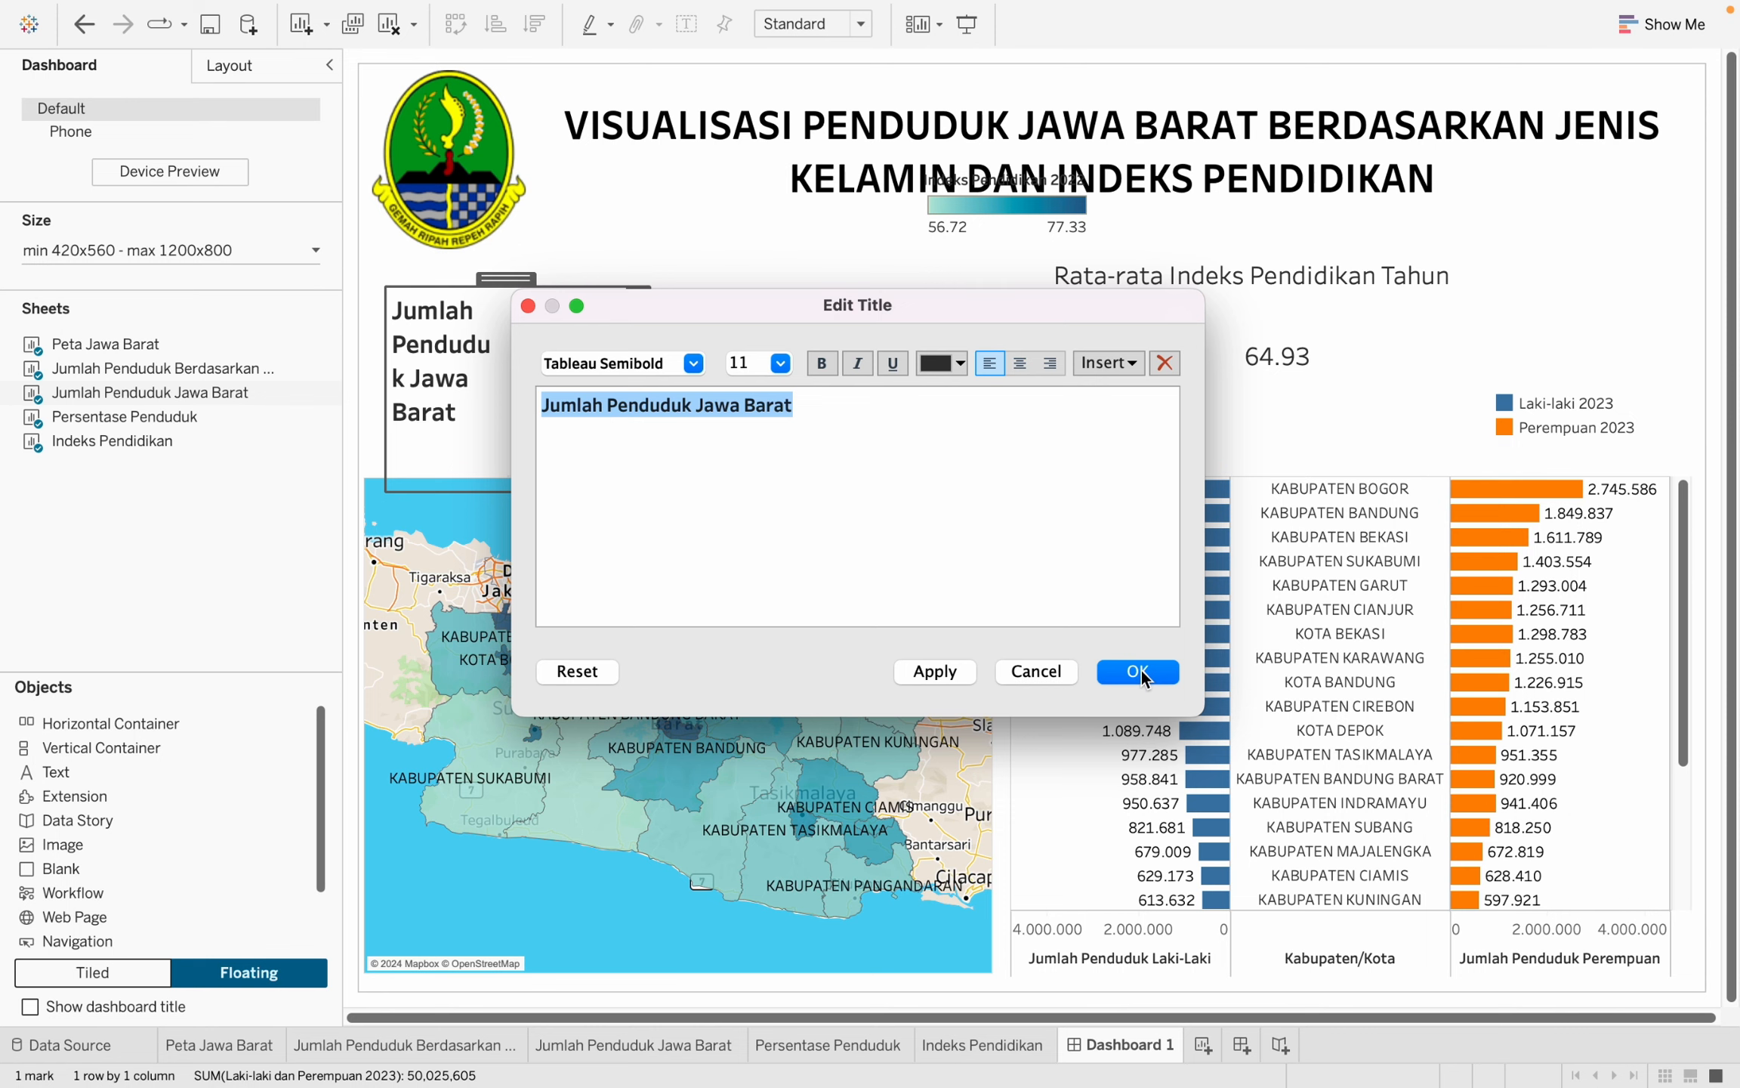
click(1140, 670)
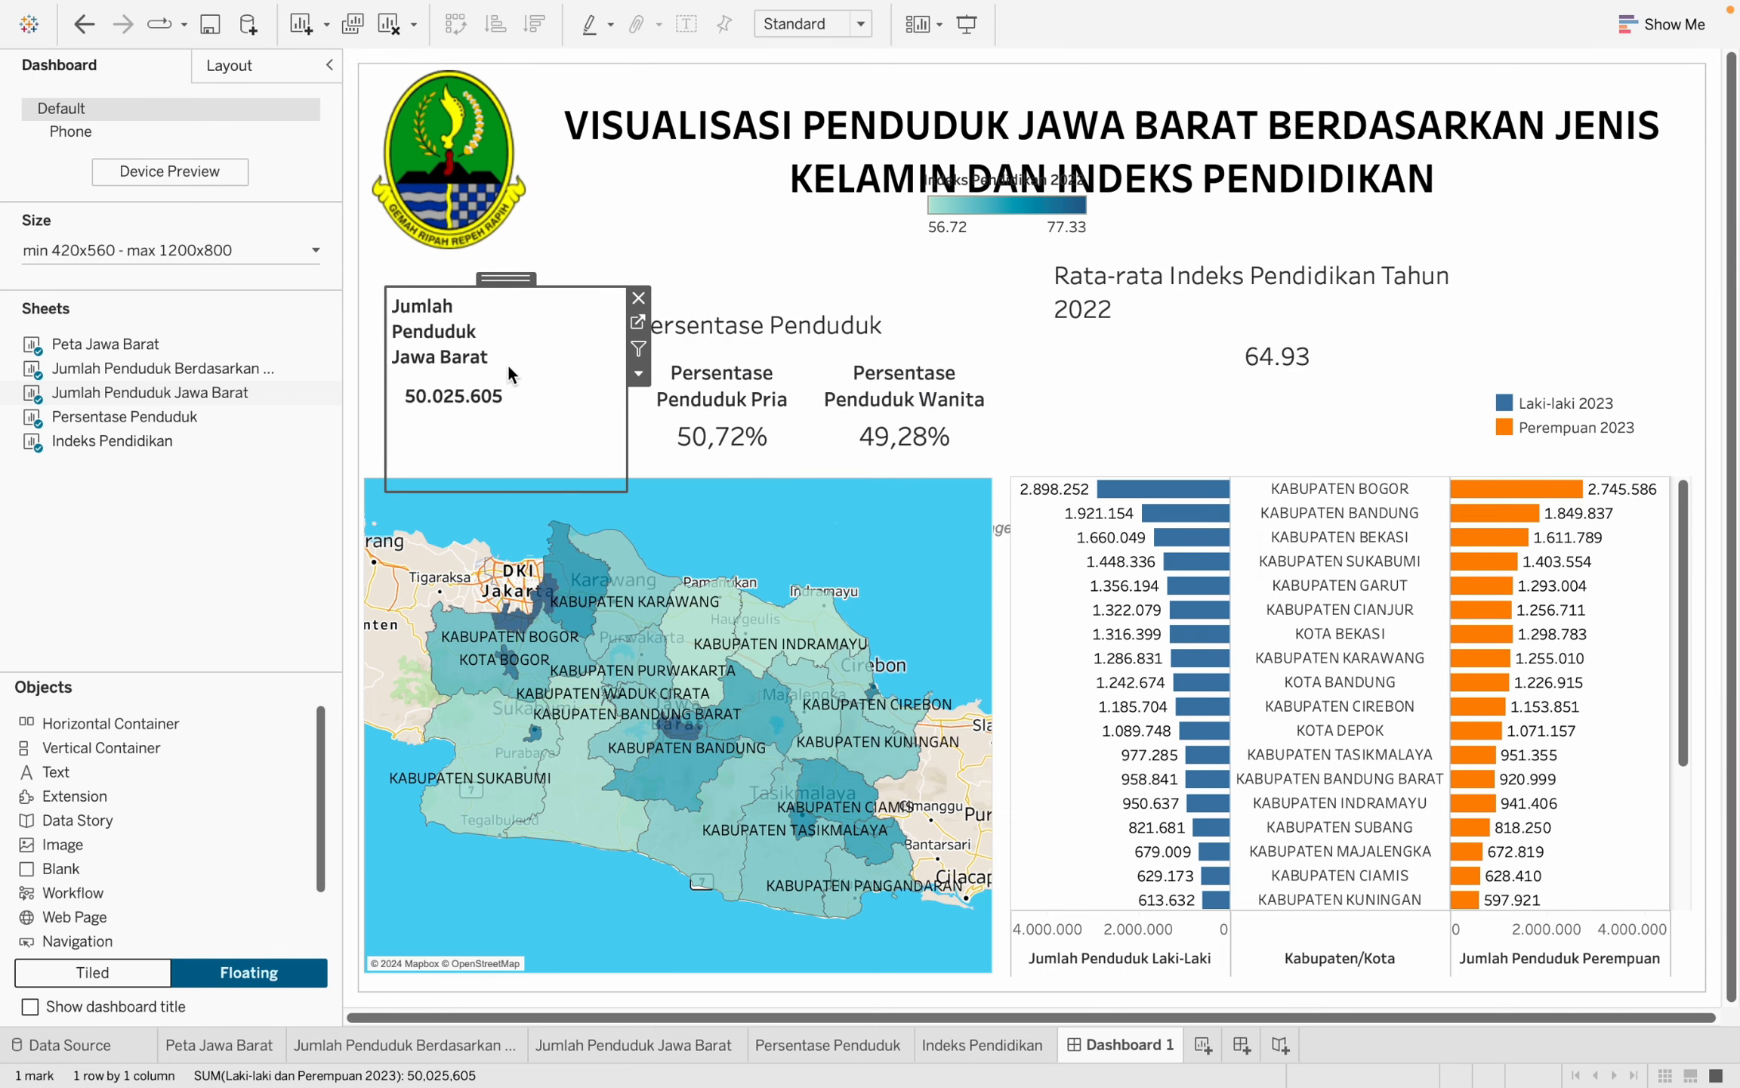
Center the Jumlah Penduduk Jawa Barat title on the dashboard, and set the default pane alignment in its worksheet to Center.
double_click(448, 330)
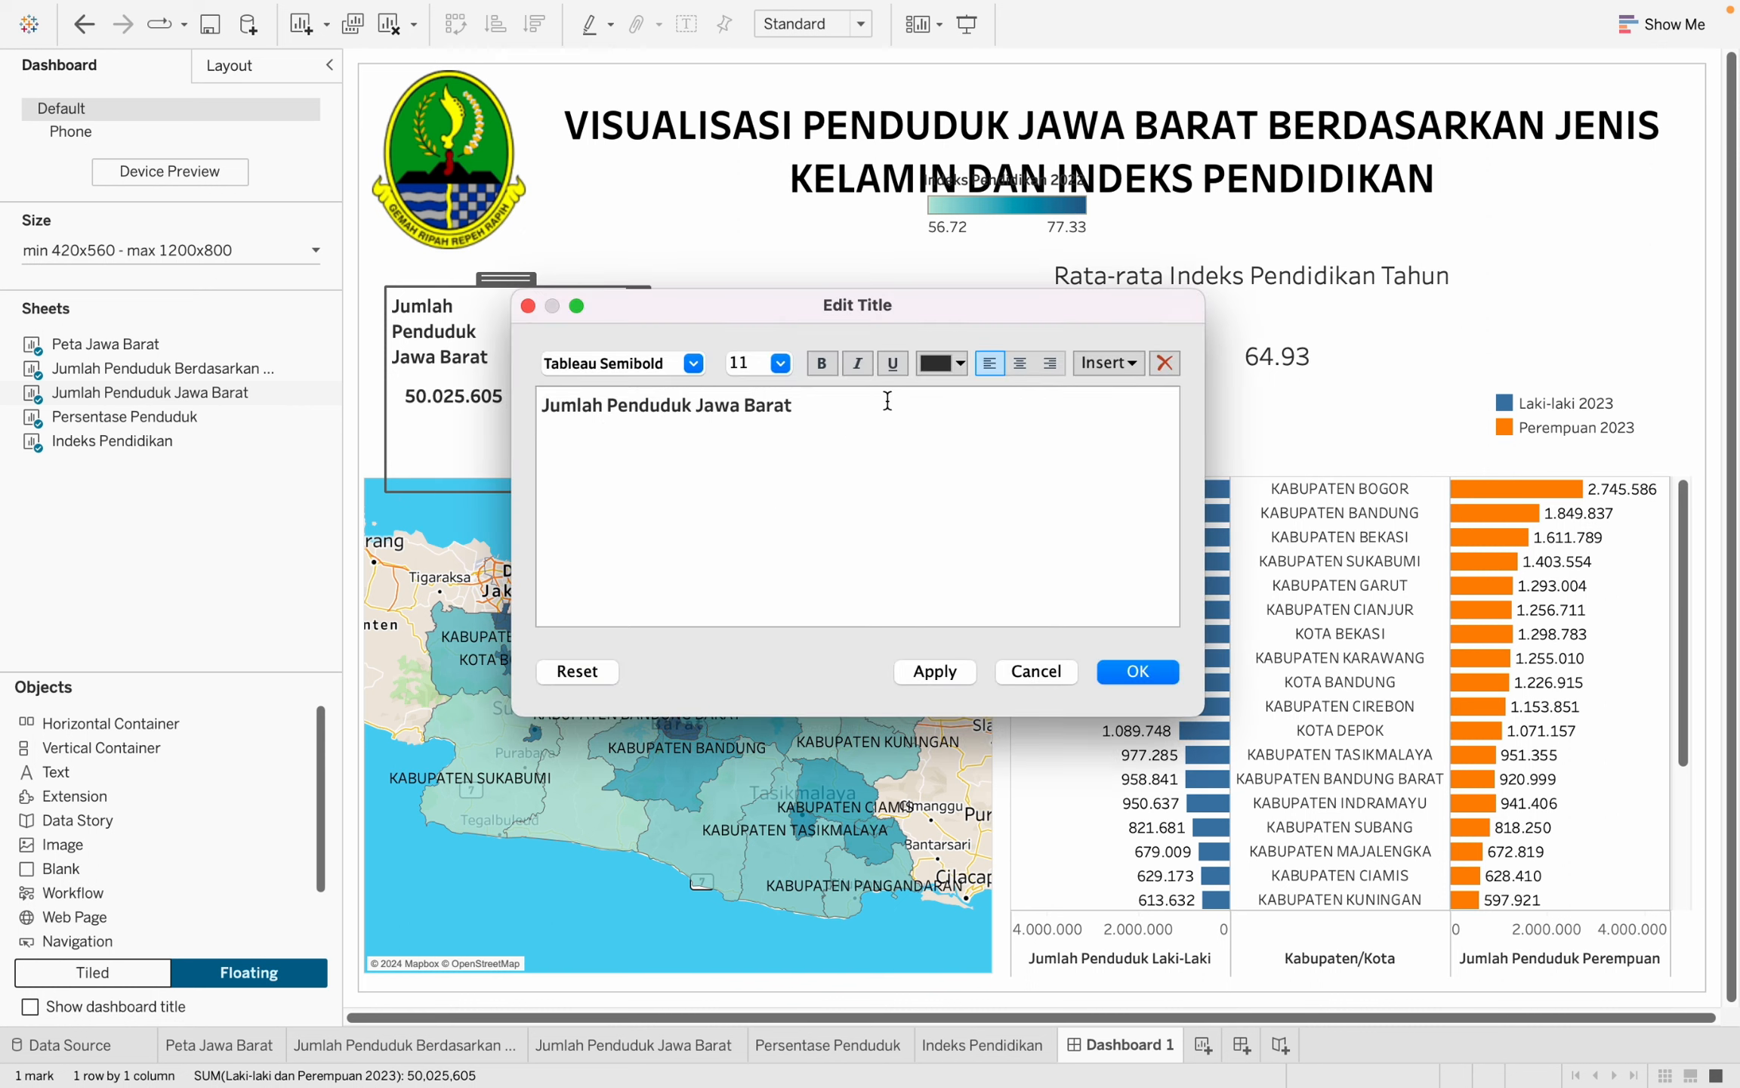
click(1145, 670)
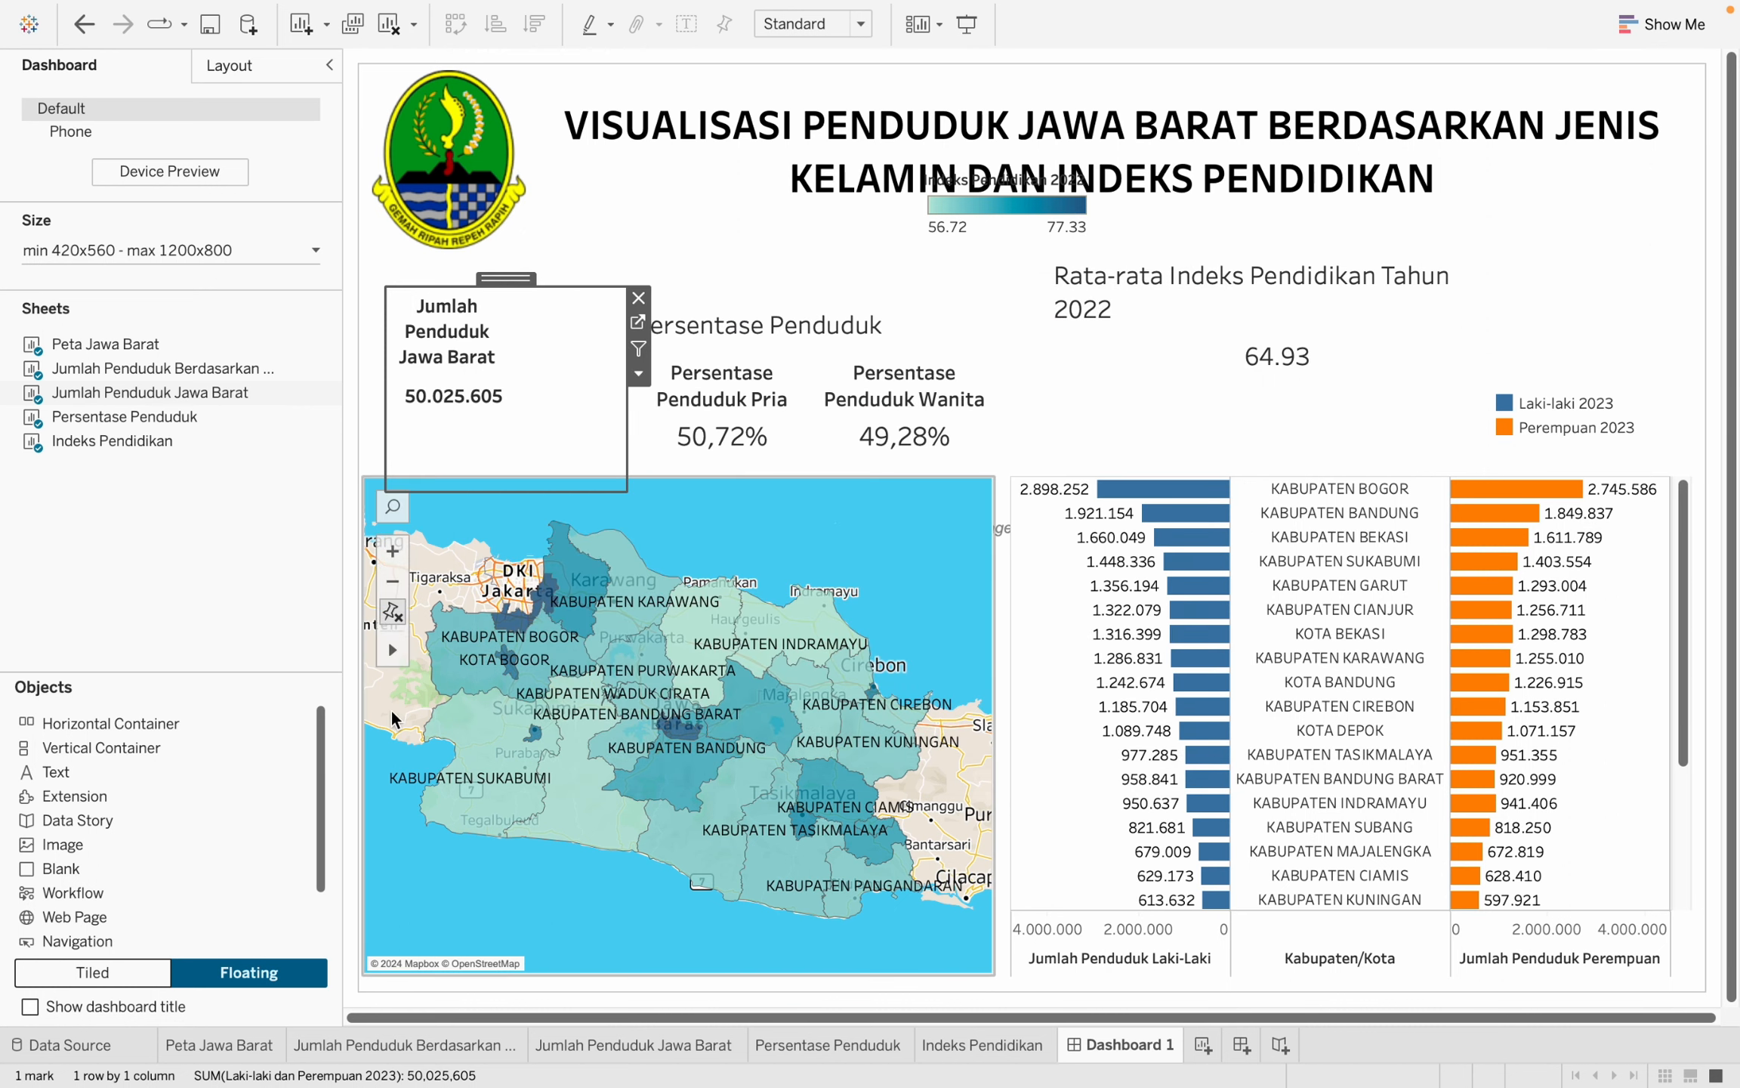
click(434, 1046)
click(633, 1045)
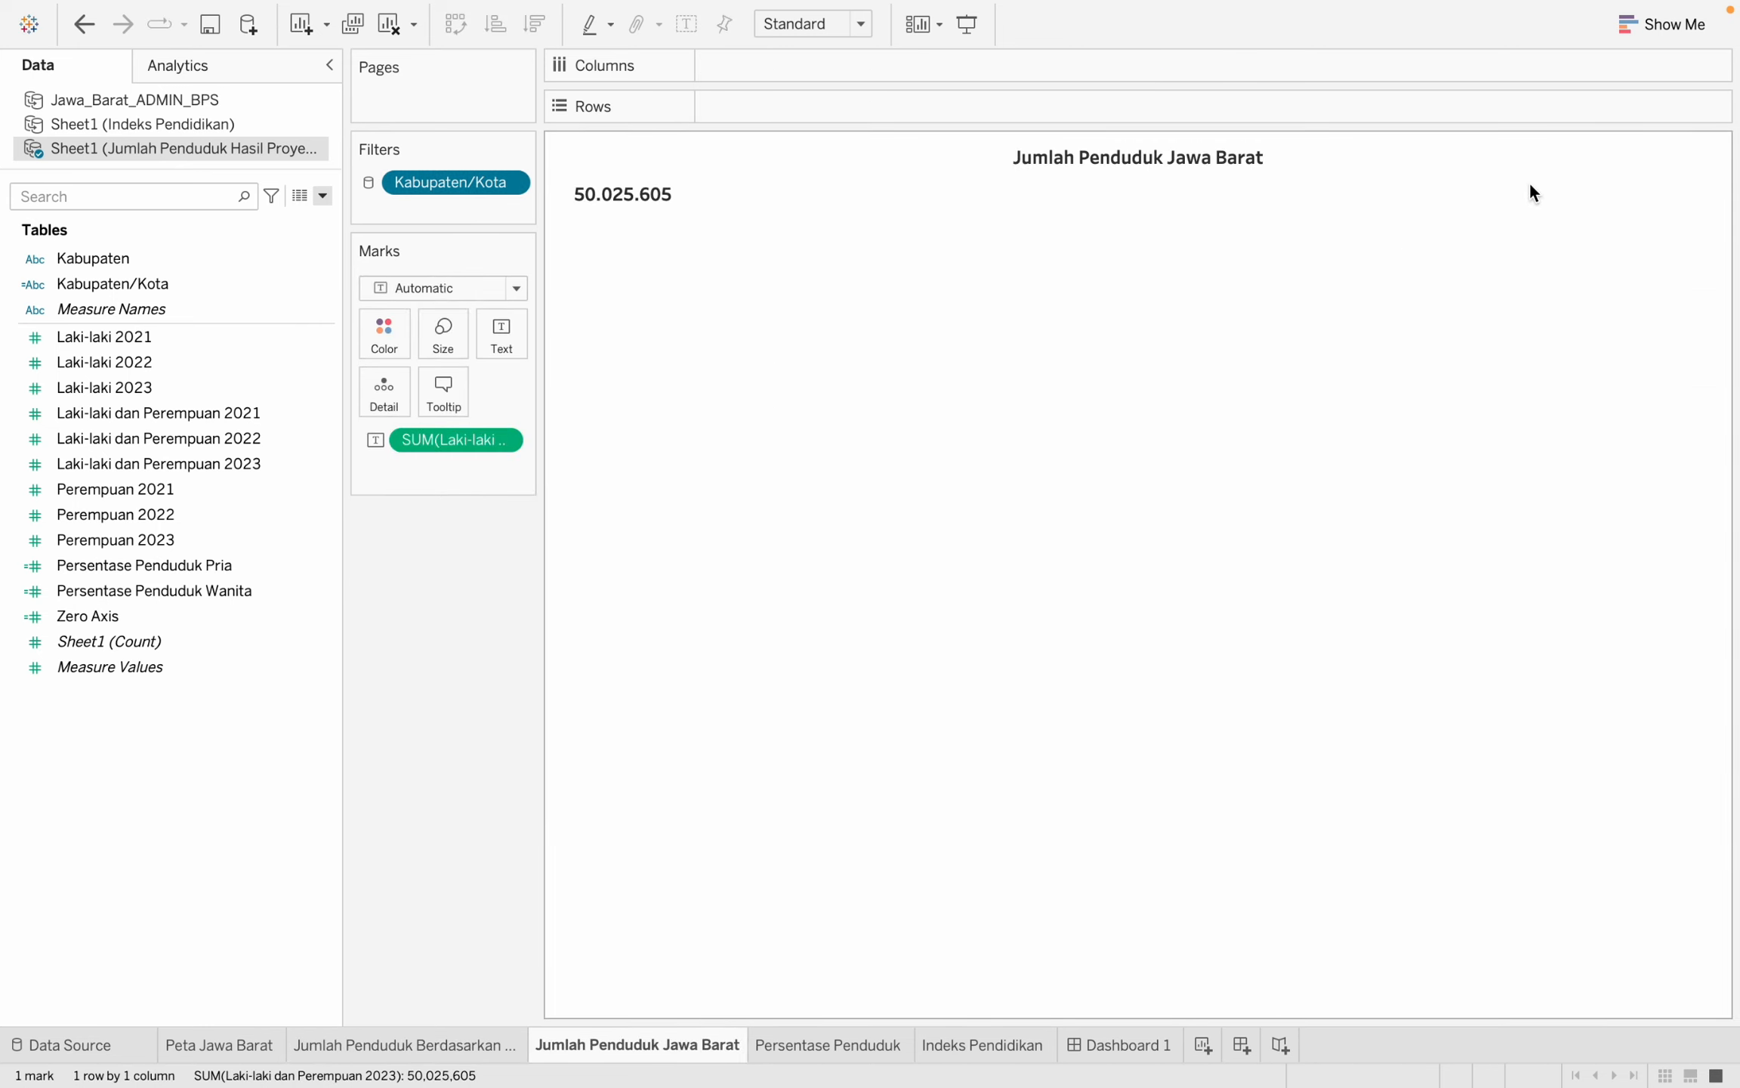
click(648, 200)
right_click(648, 201)
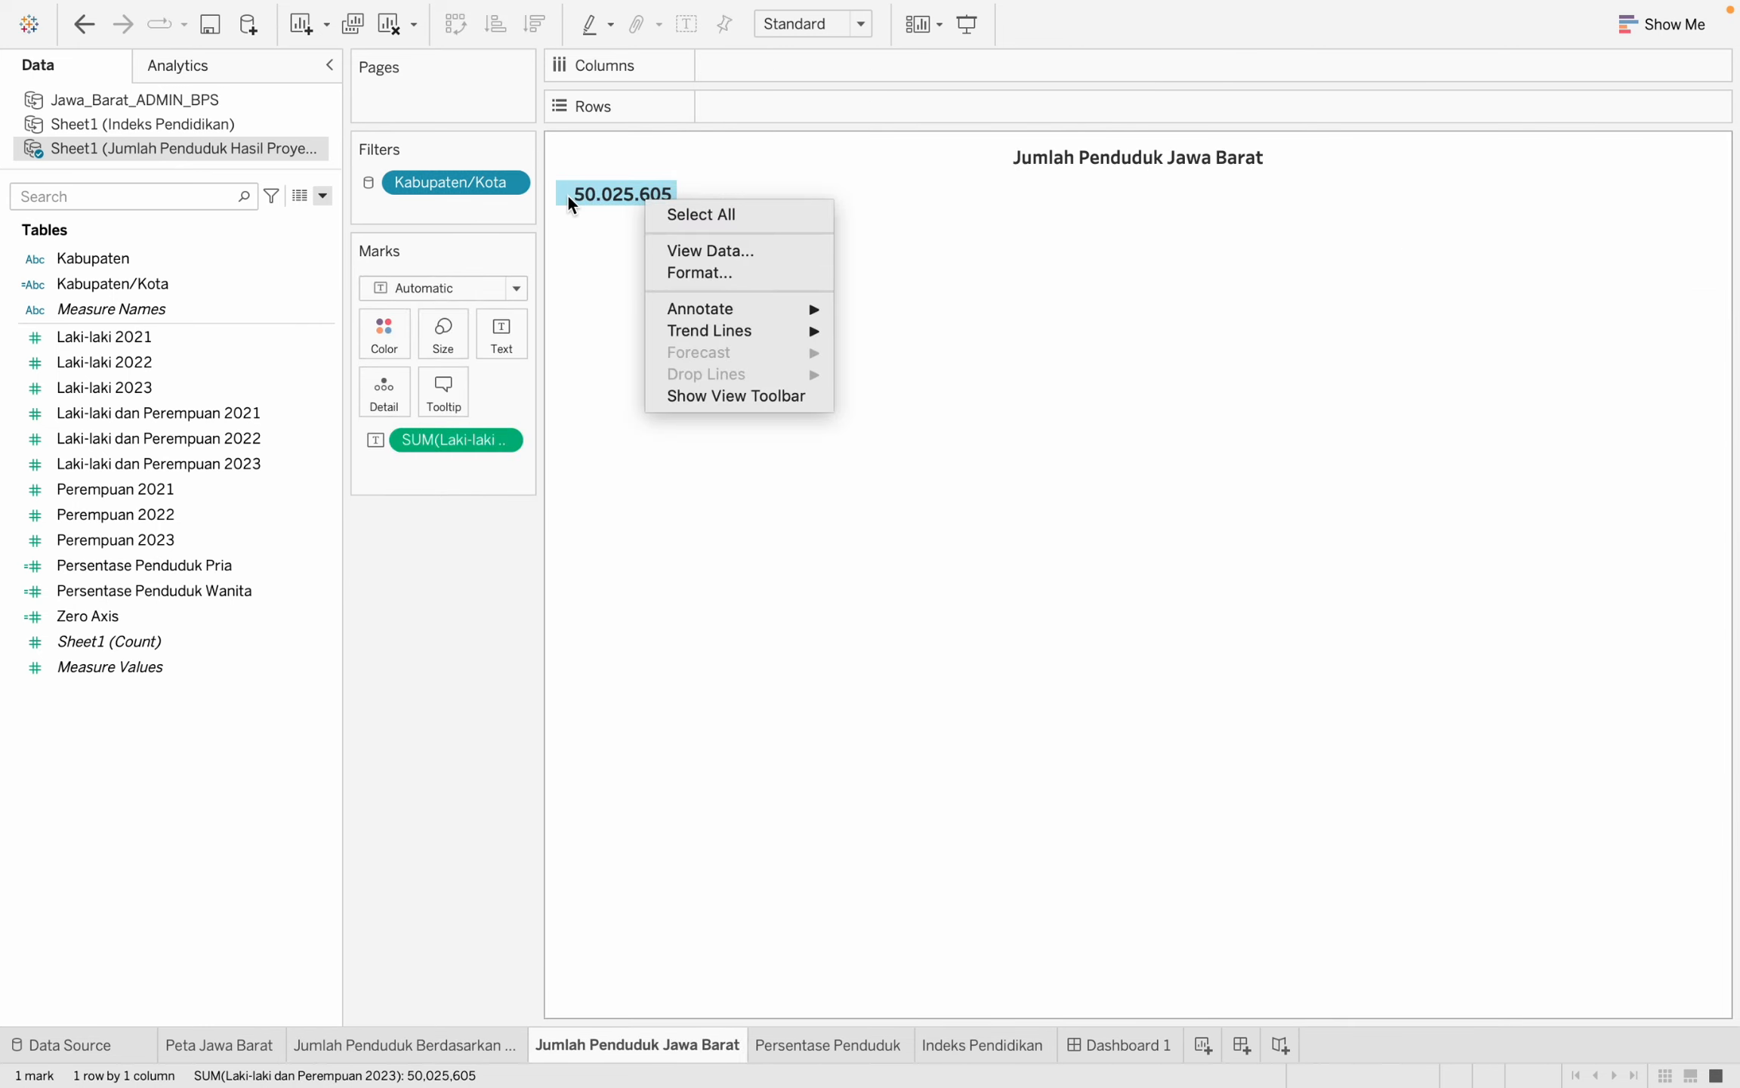
click(683, 280)
click(62, 106)
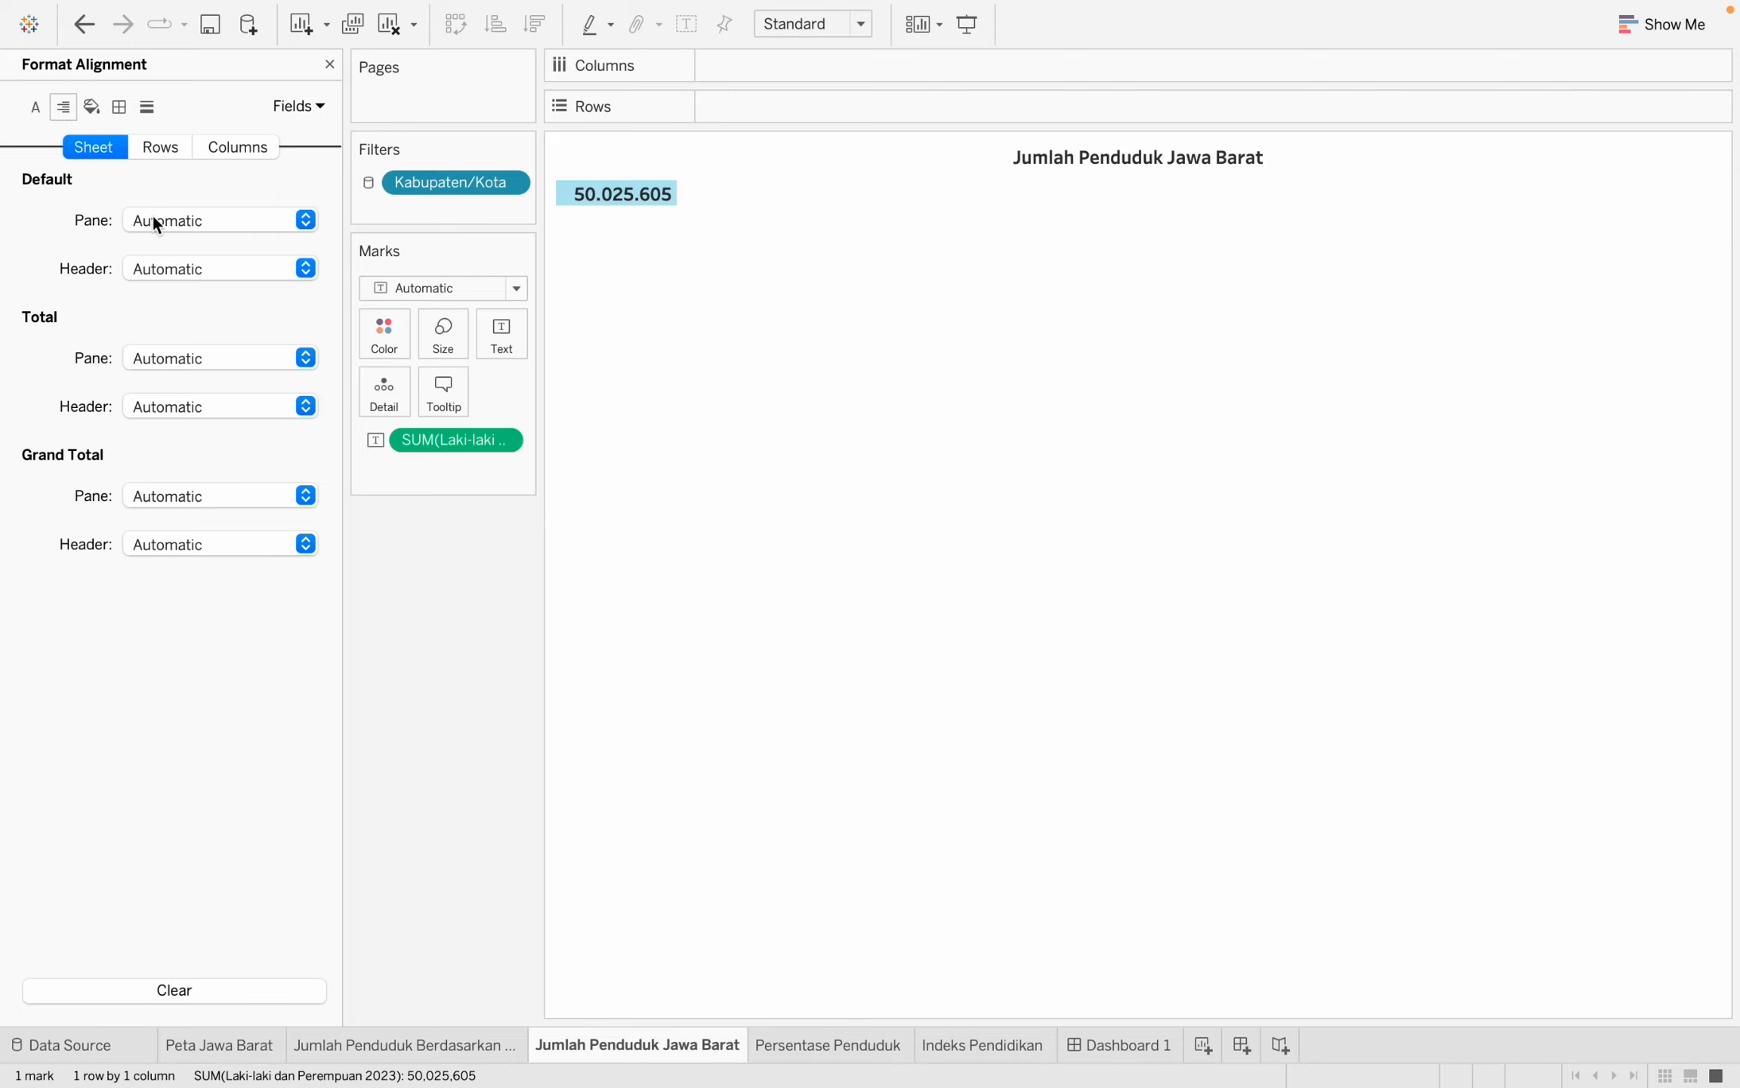
click(153, 217)
click(183, 336)
Stretch the population figure's cell across the full worksheet width and widen its dashboard object over the Persentase Penduduk object.
mouse_move(653, 194)
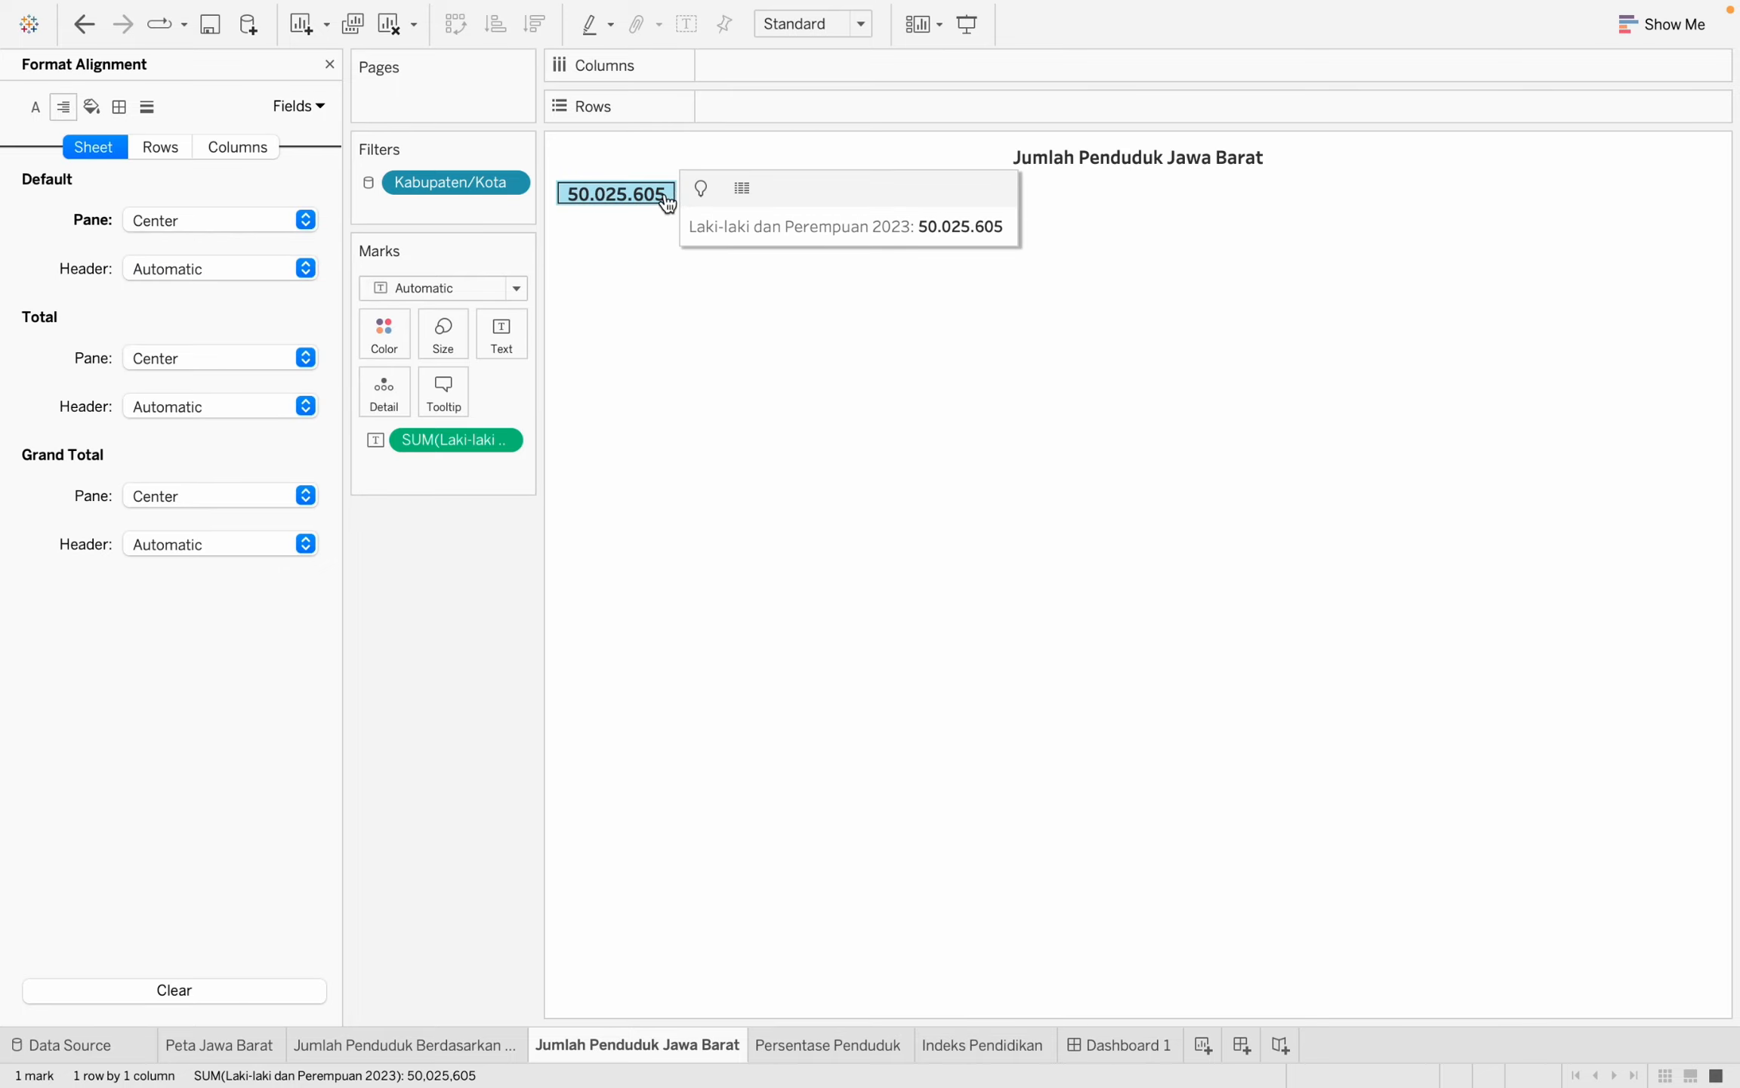
drag(1720, 230, 1722, 230)
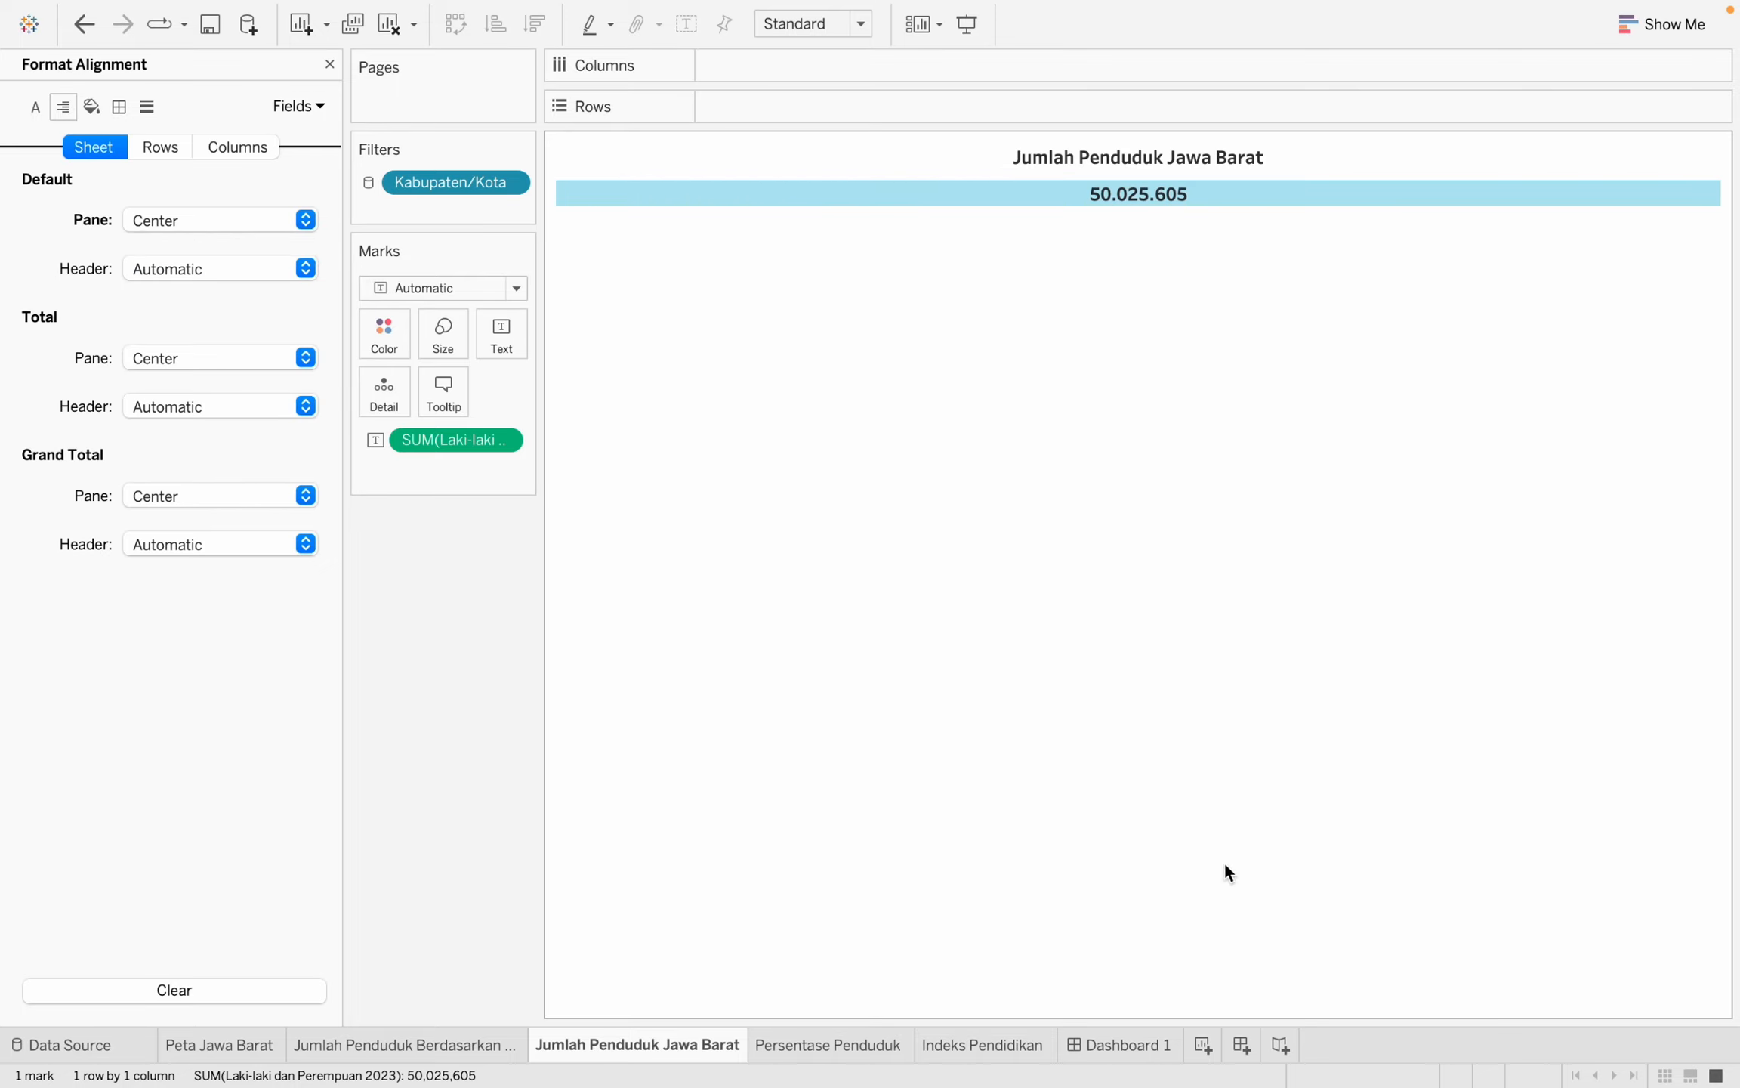
click(1131, 1050)
drag(620, 404, 714, 404)
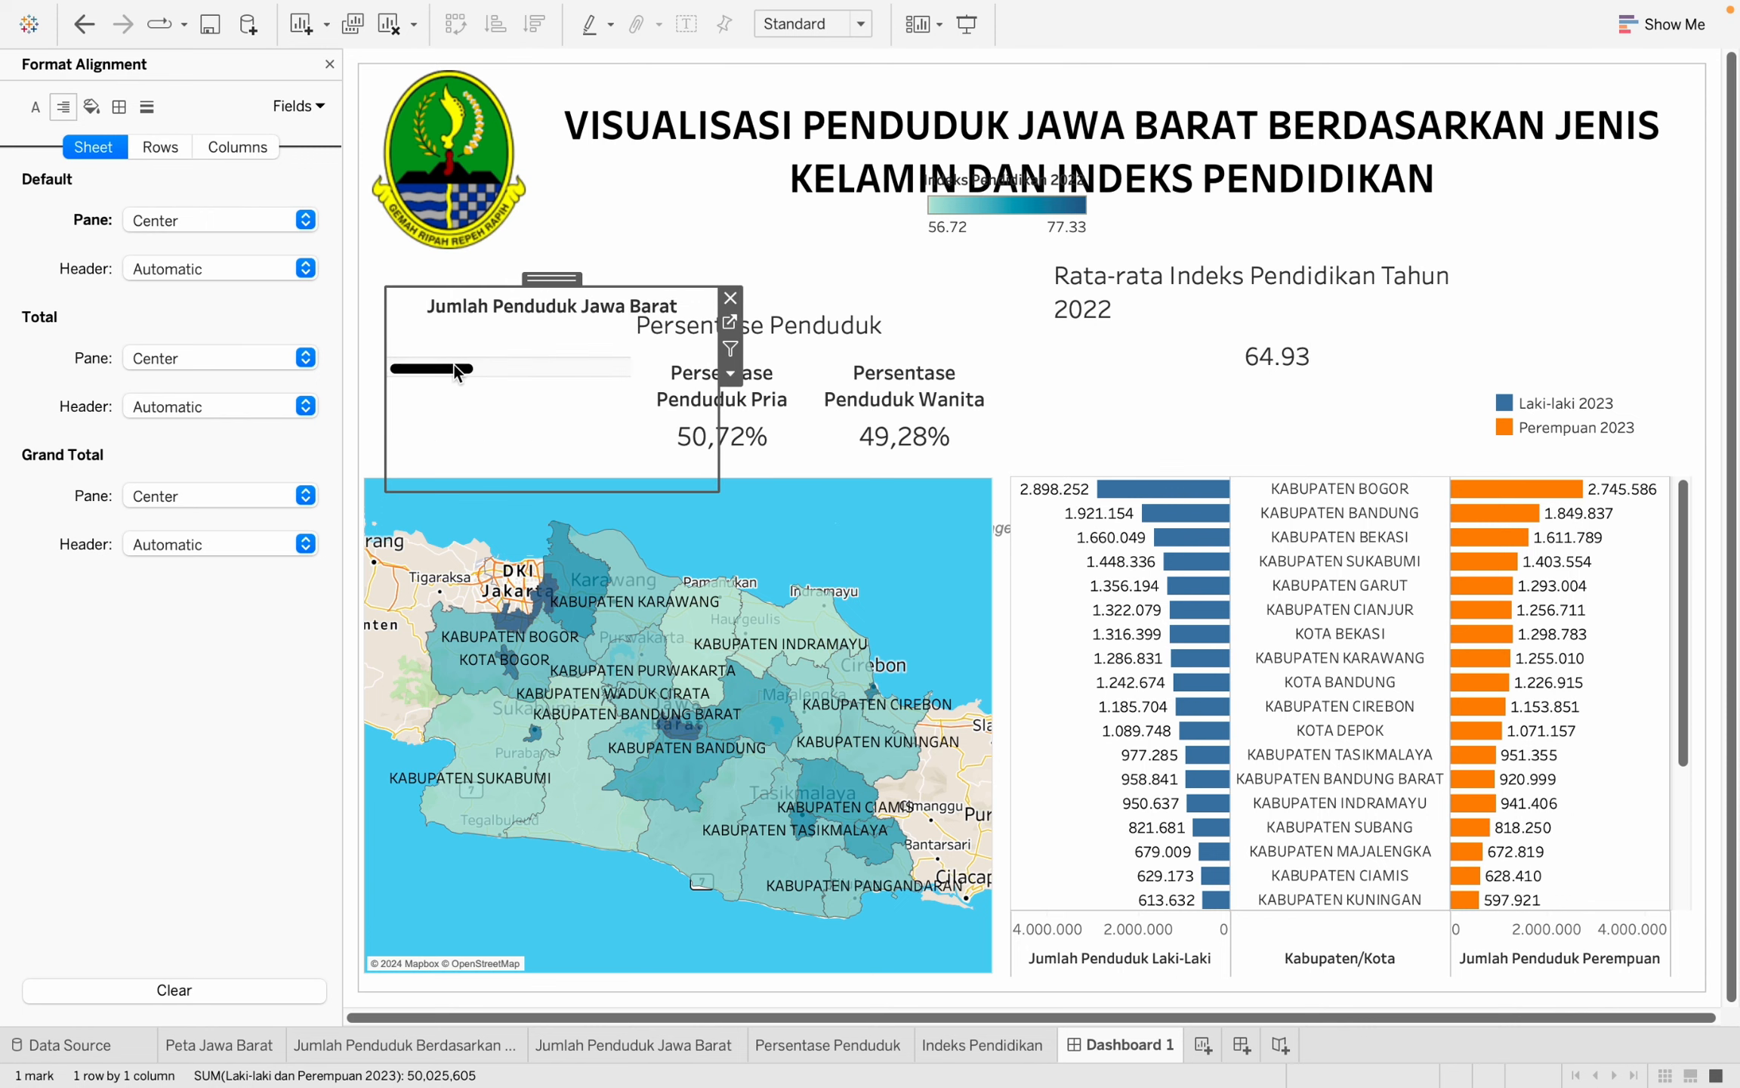
drag(453, 368, 575, 370)
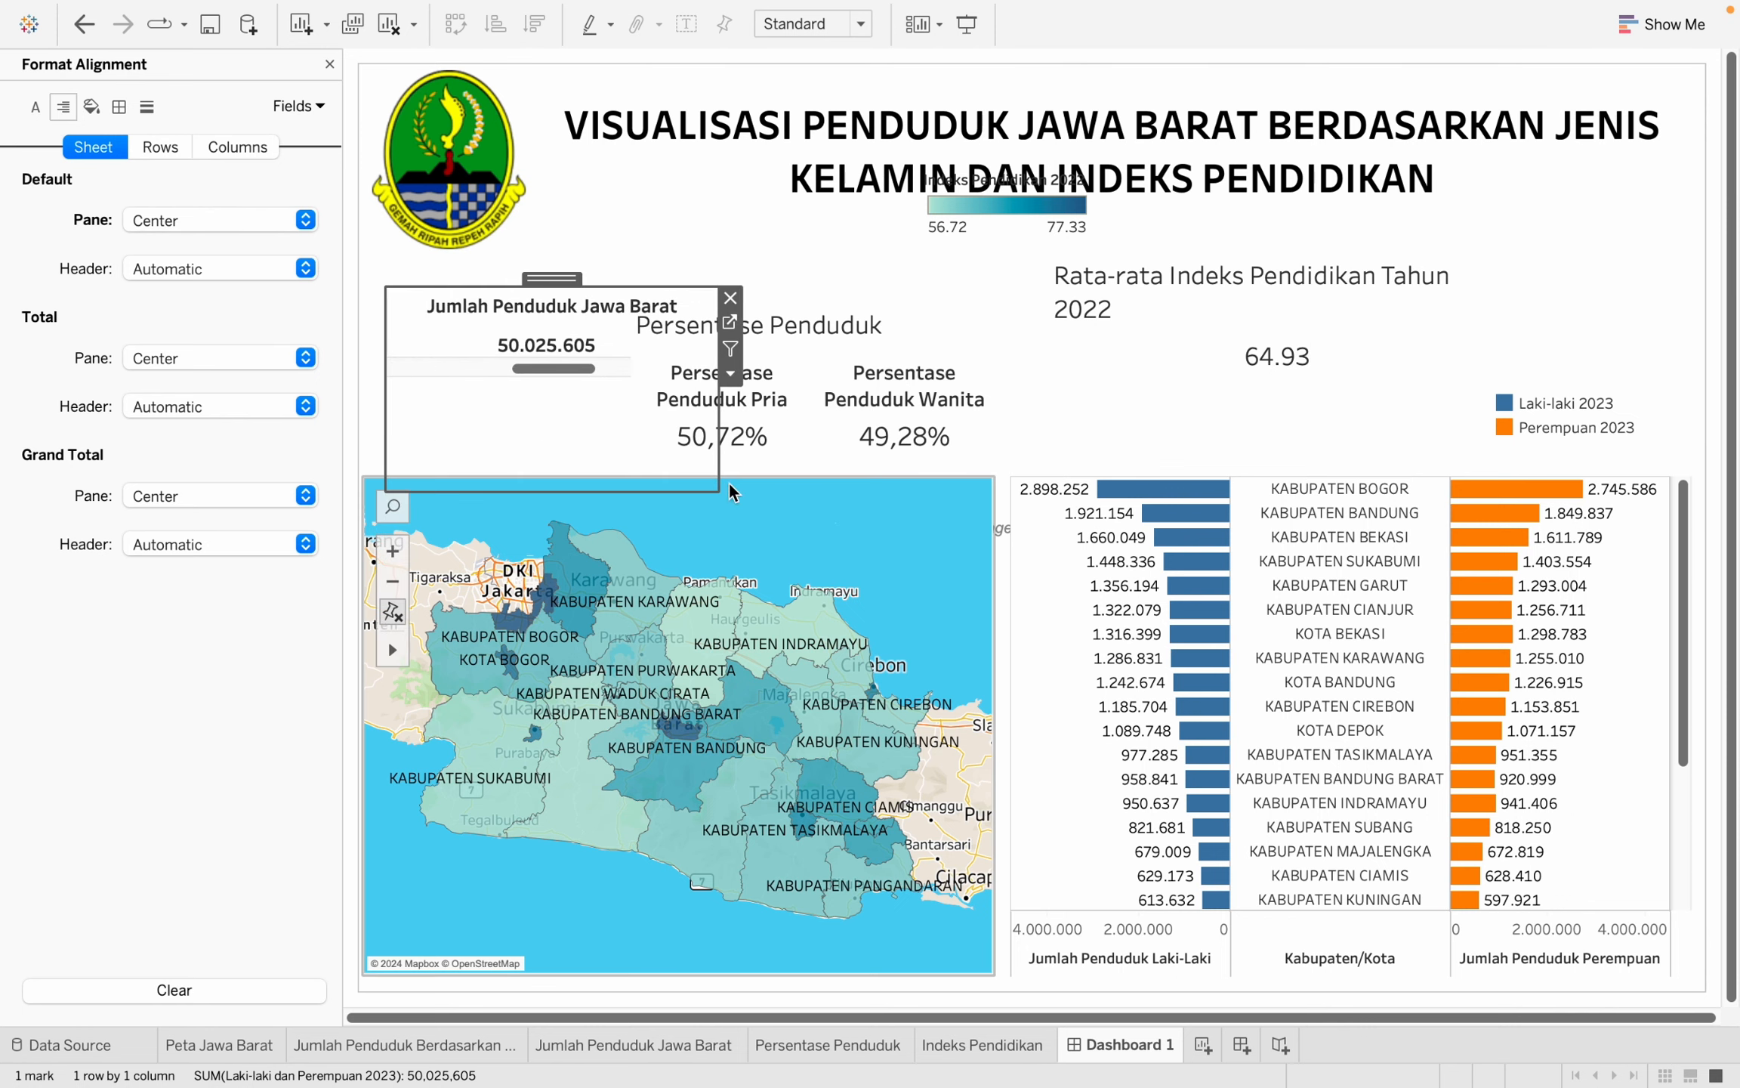
Narrow the population figure's cell in the Jumlah Penduduk Jawa Barat worksheet to roughly half the view width.
click(355, 1045)
click(643, 1042)
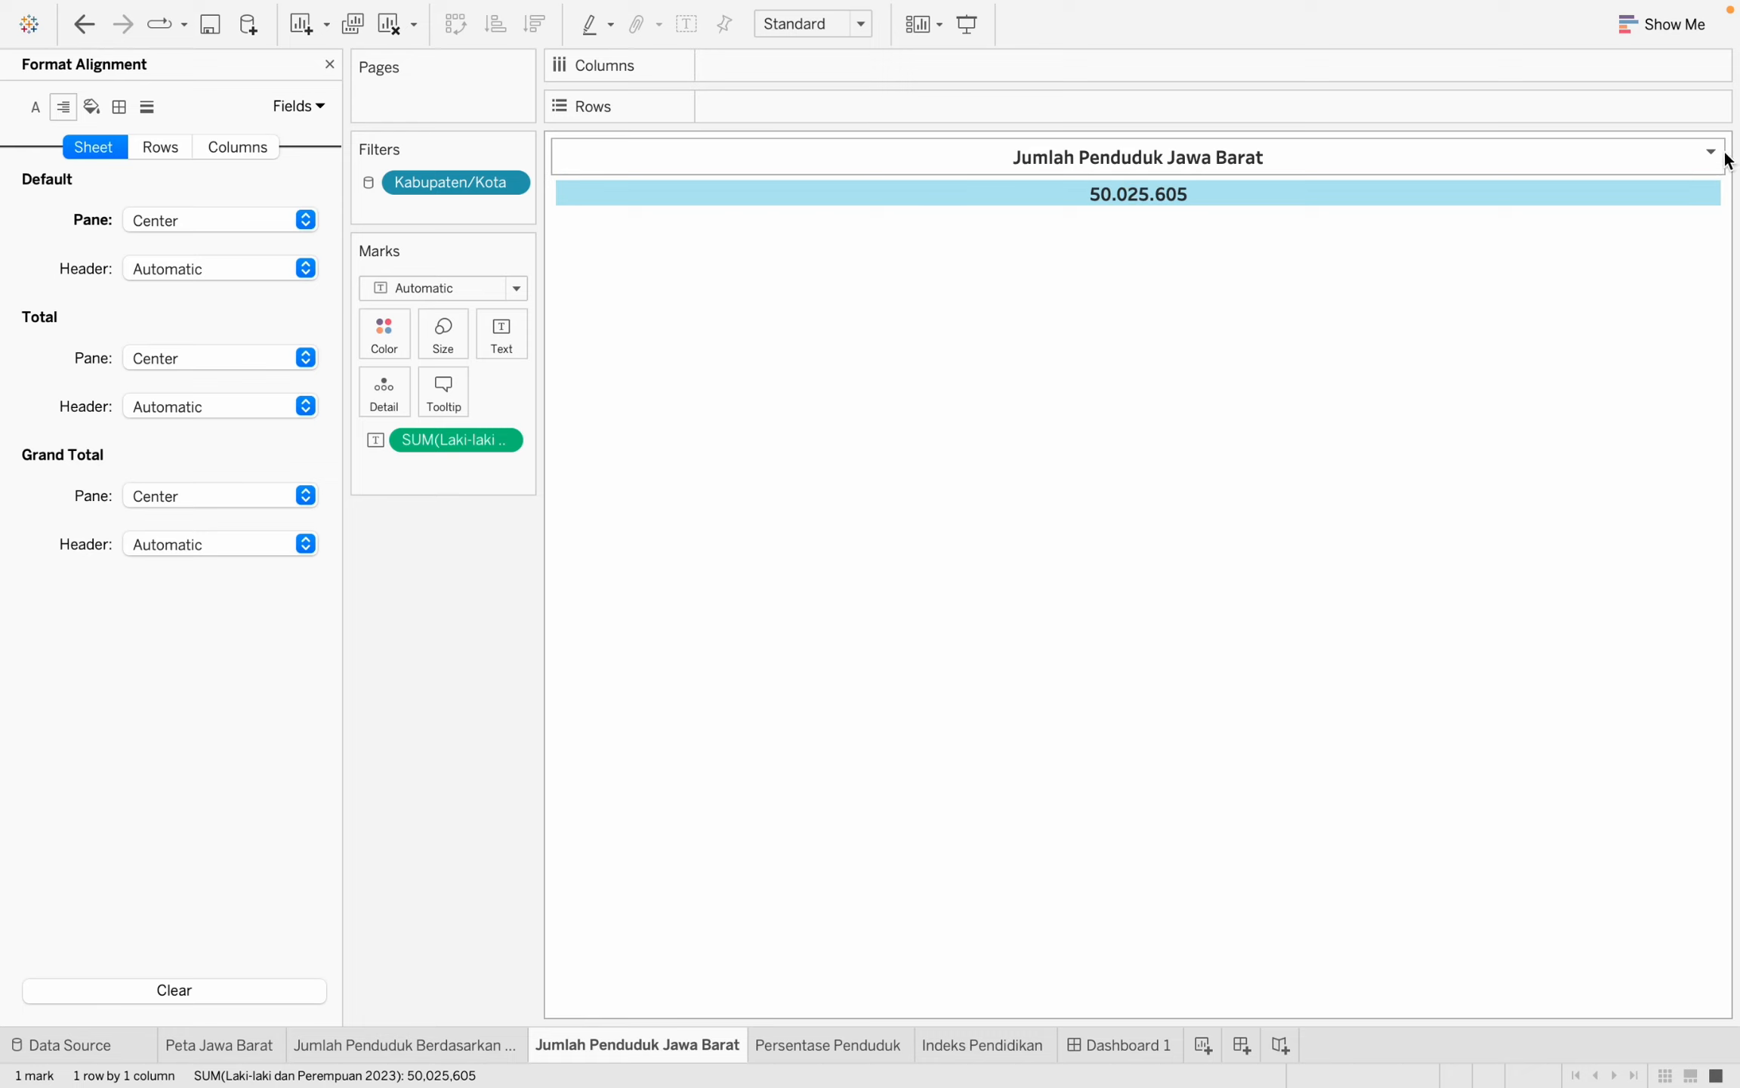
drag(1716, 194, 1210, 201)
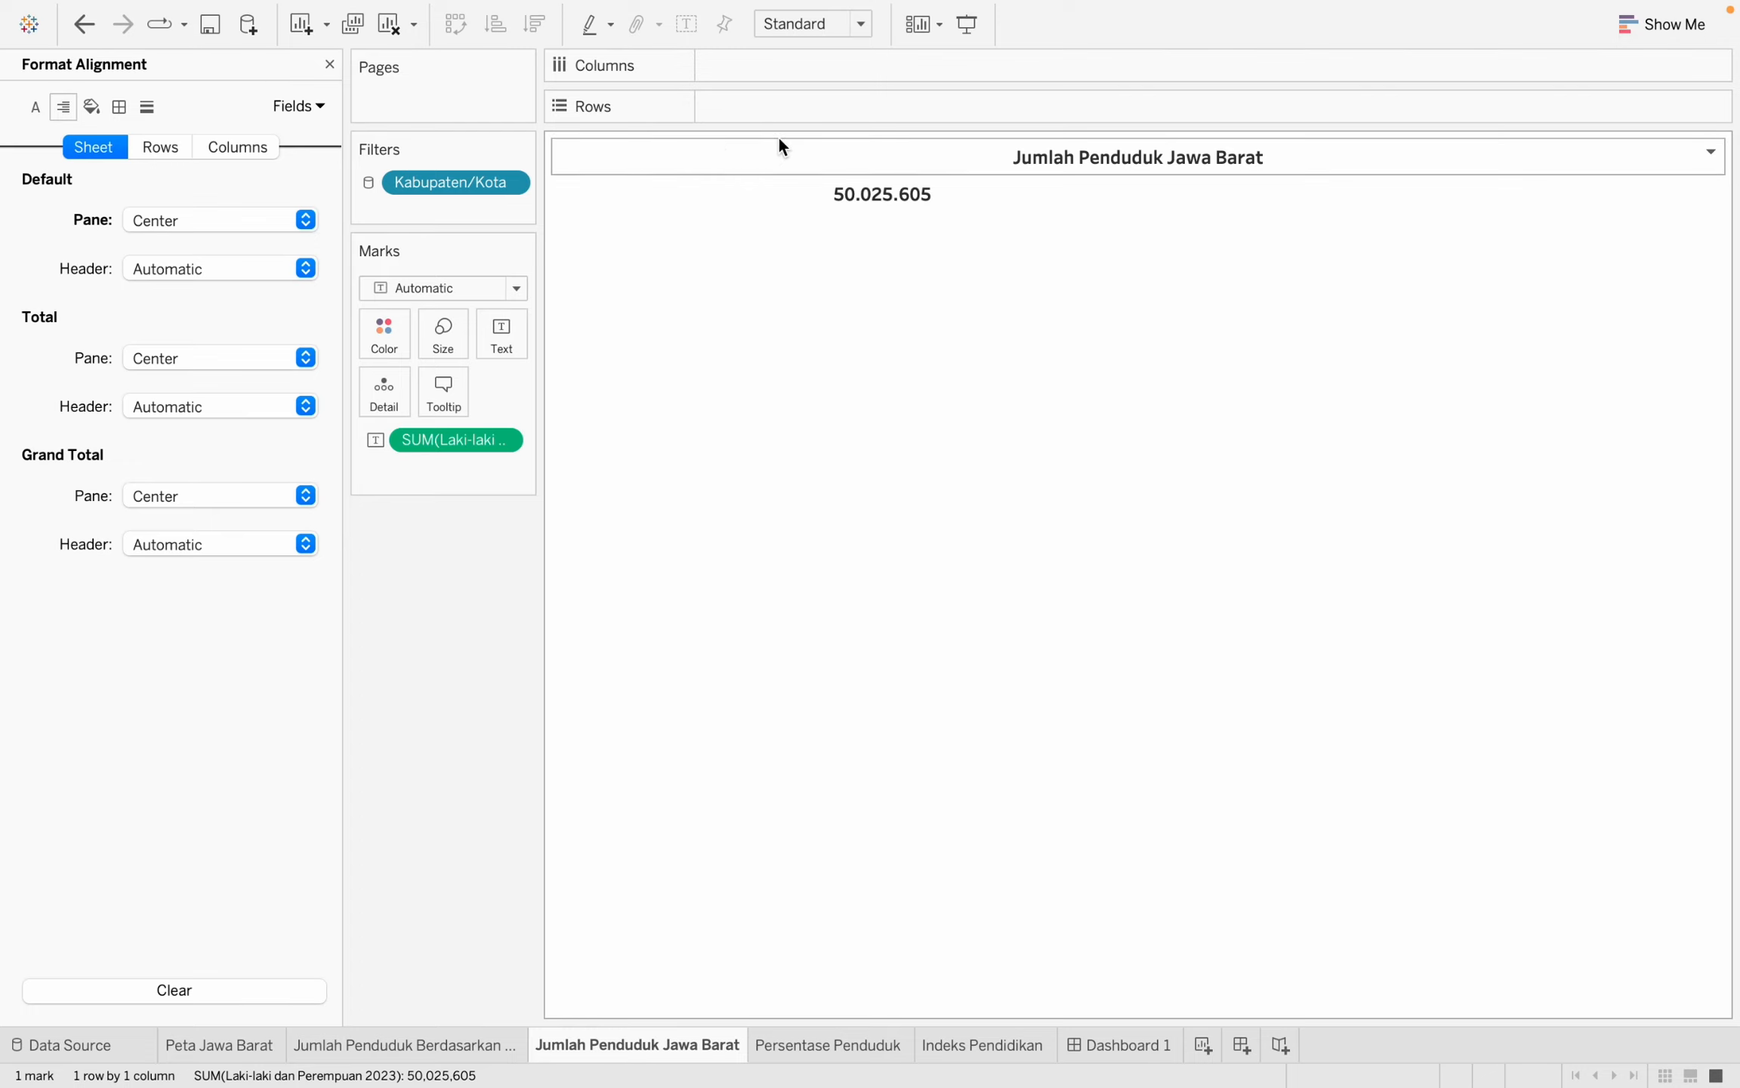
Try placing the worksheet title as a card beside the view and hiding it, and return the title above the view.
drag(778, 145, 614, 165)
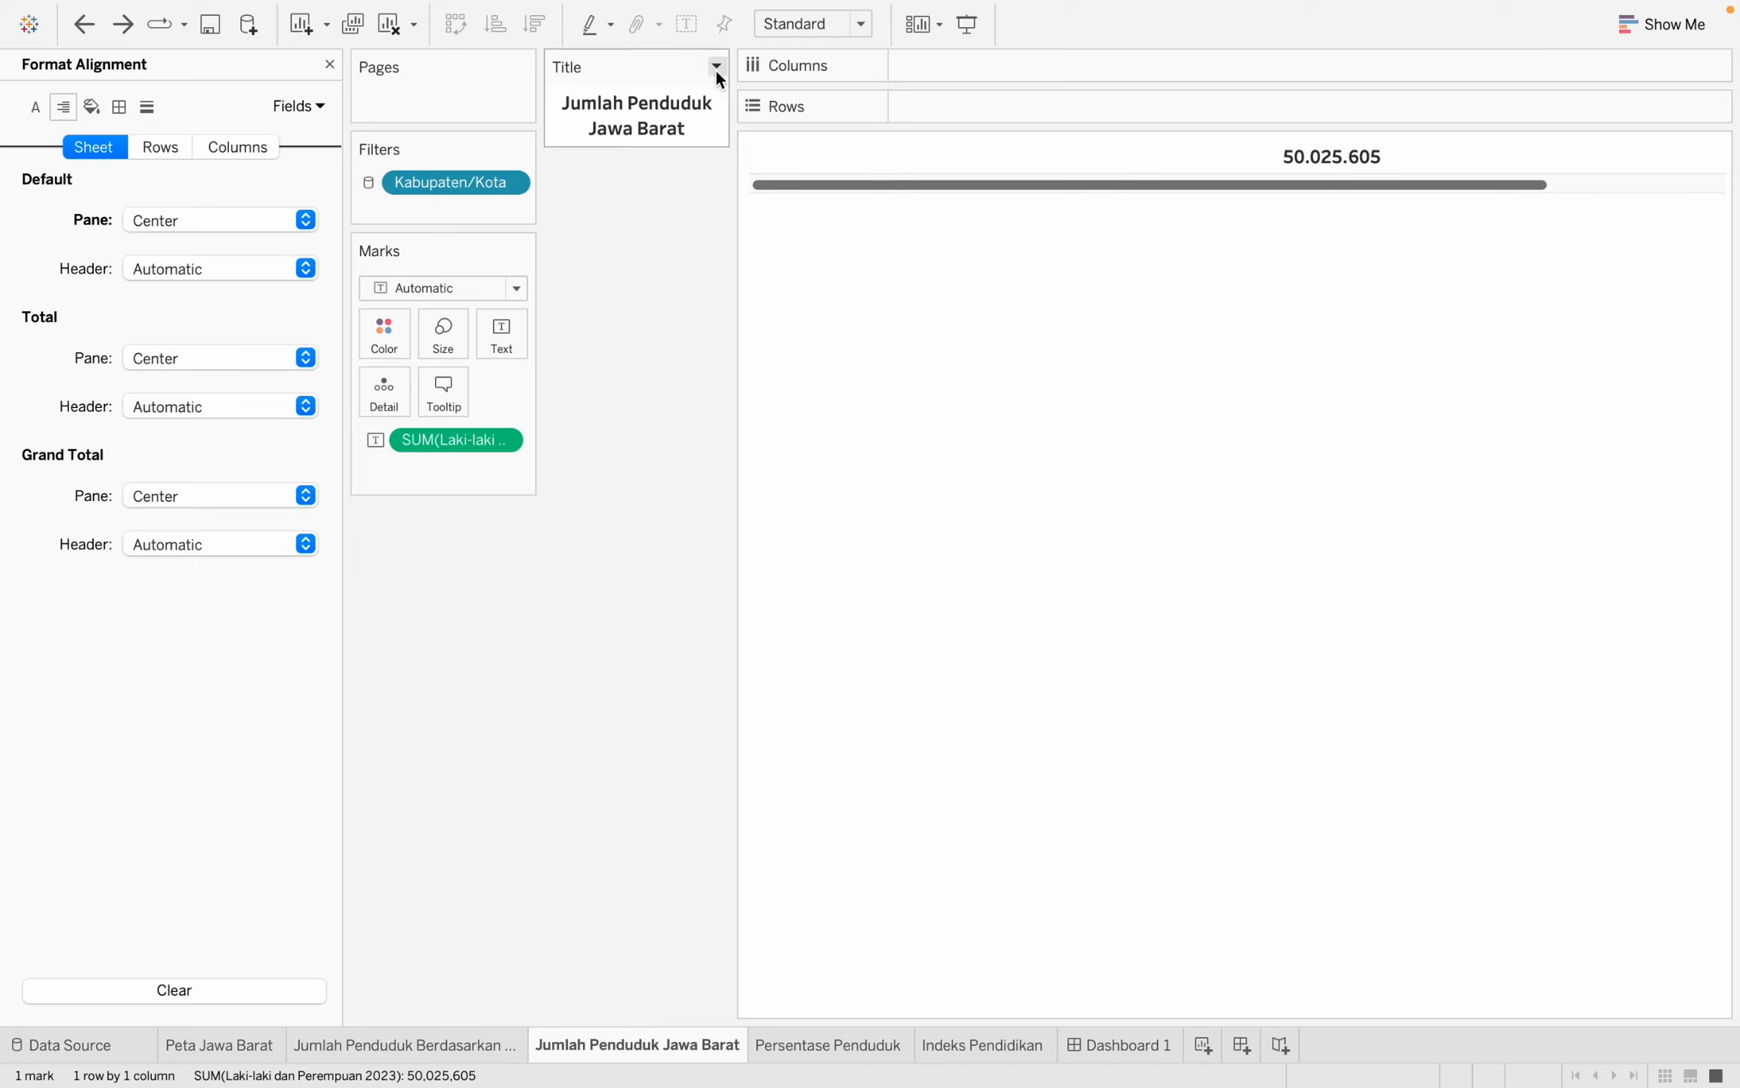
click(715, 66)
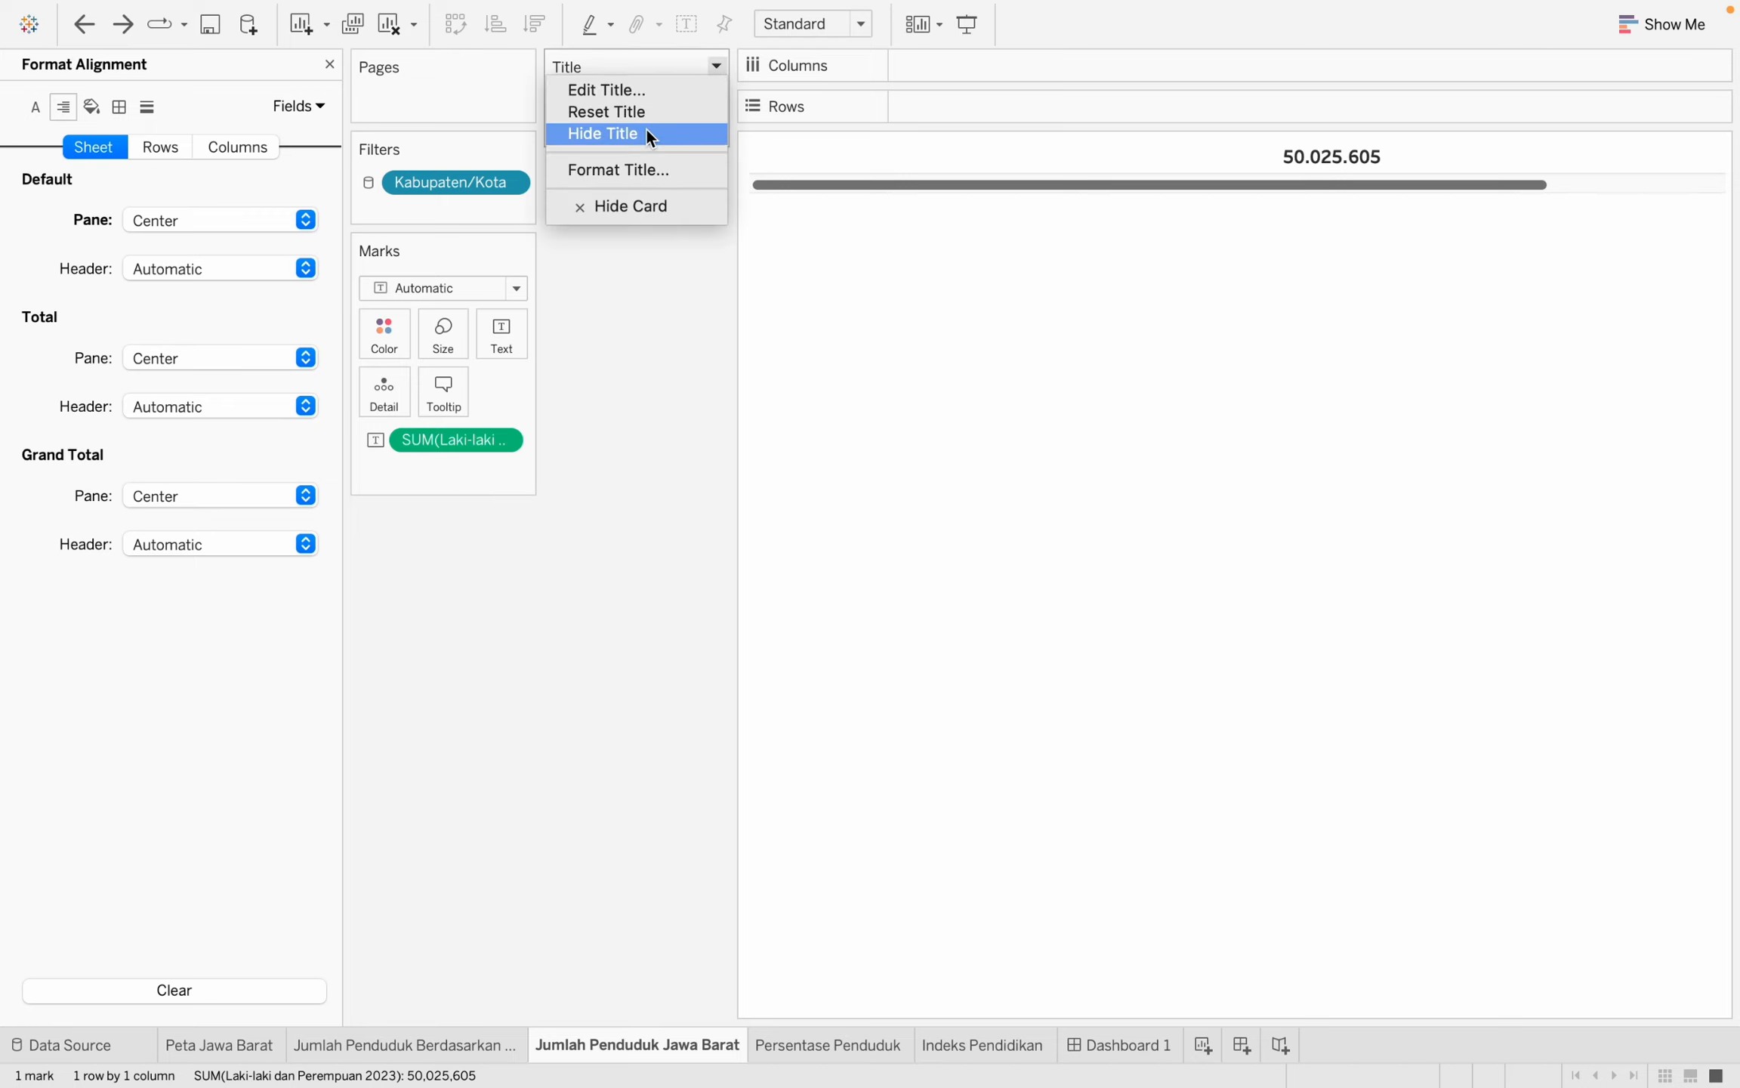
click(648, 130)
key(super+z)
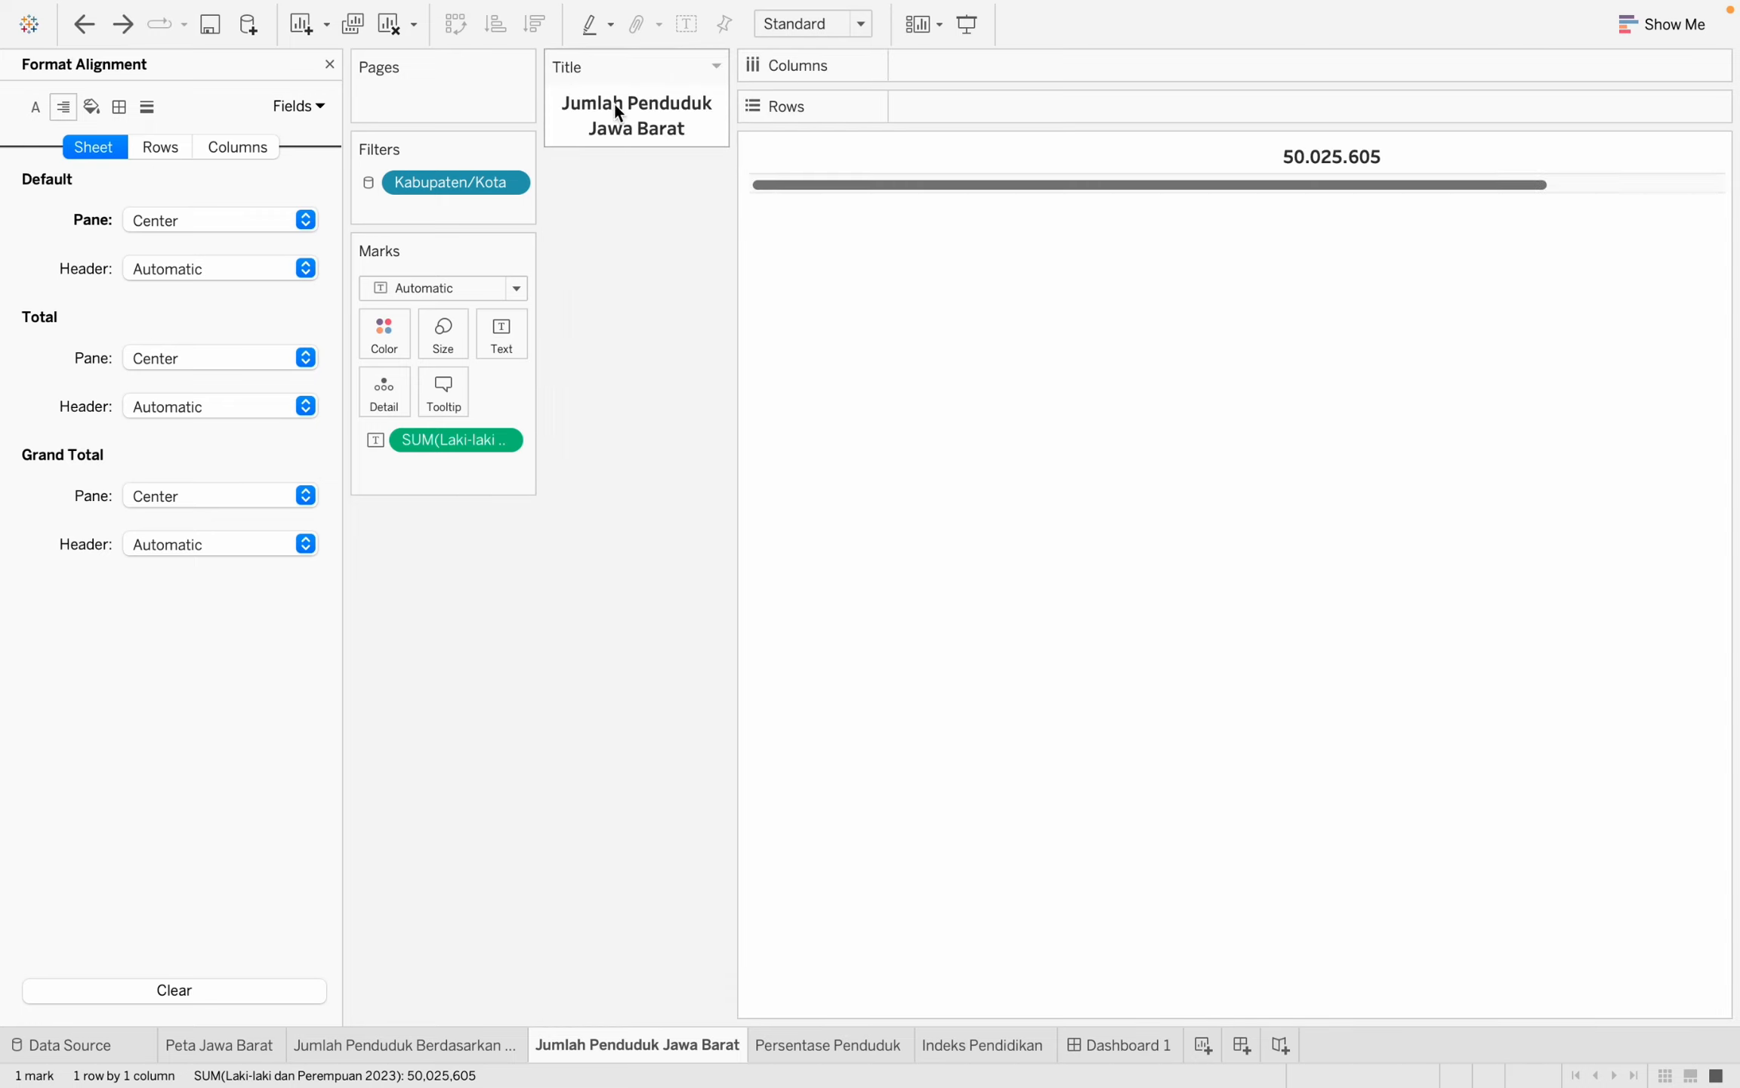
drag(921, 132, 936, 153)
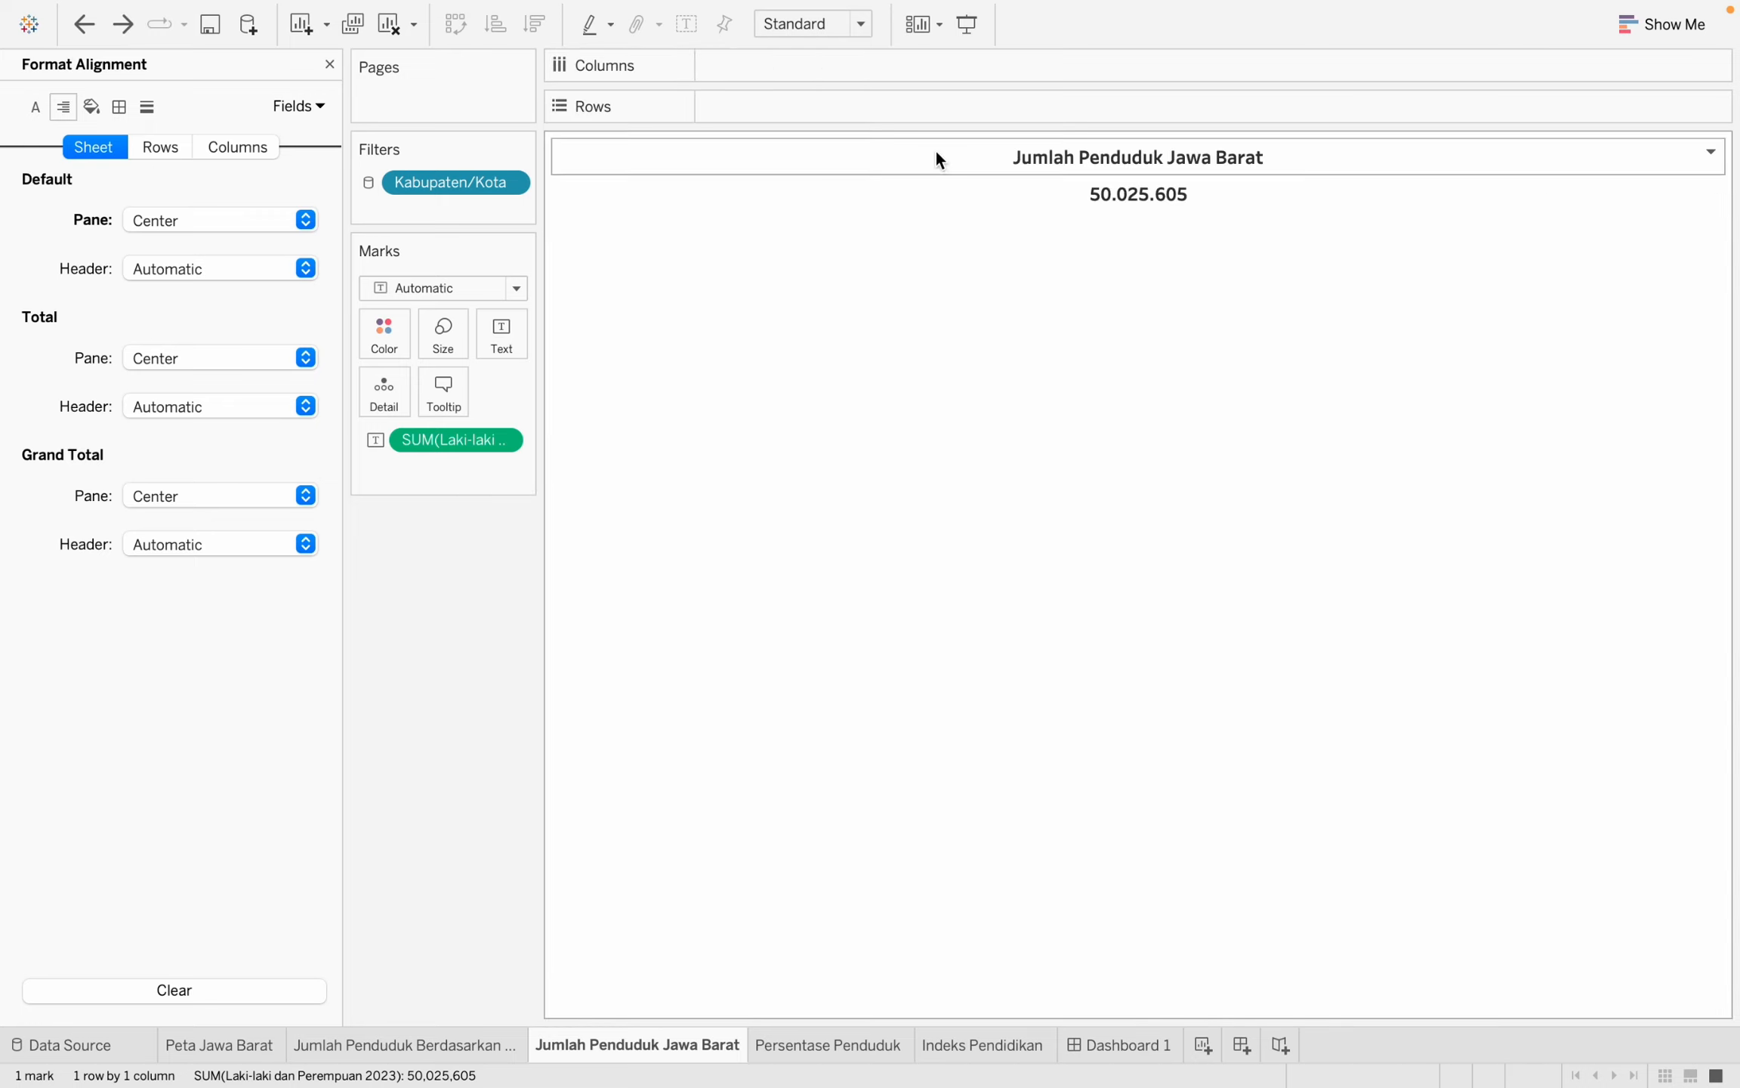
Check the title formatting options and the label text settings of the Jumlah Penduduk Jawa Barat worksheet.
click(1712, 154)
click(1708, 246)
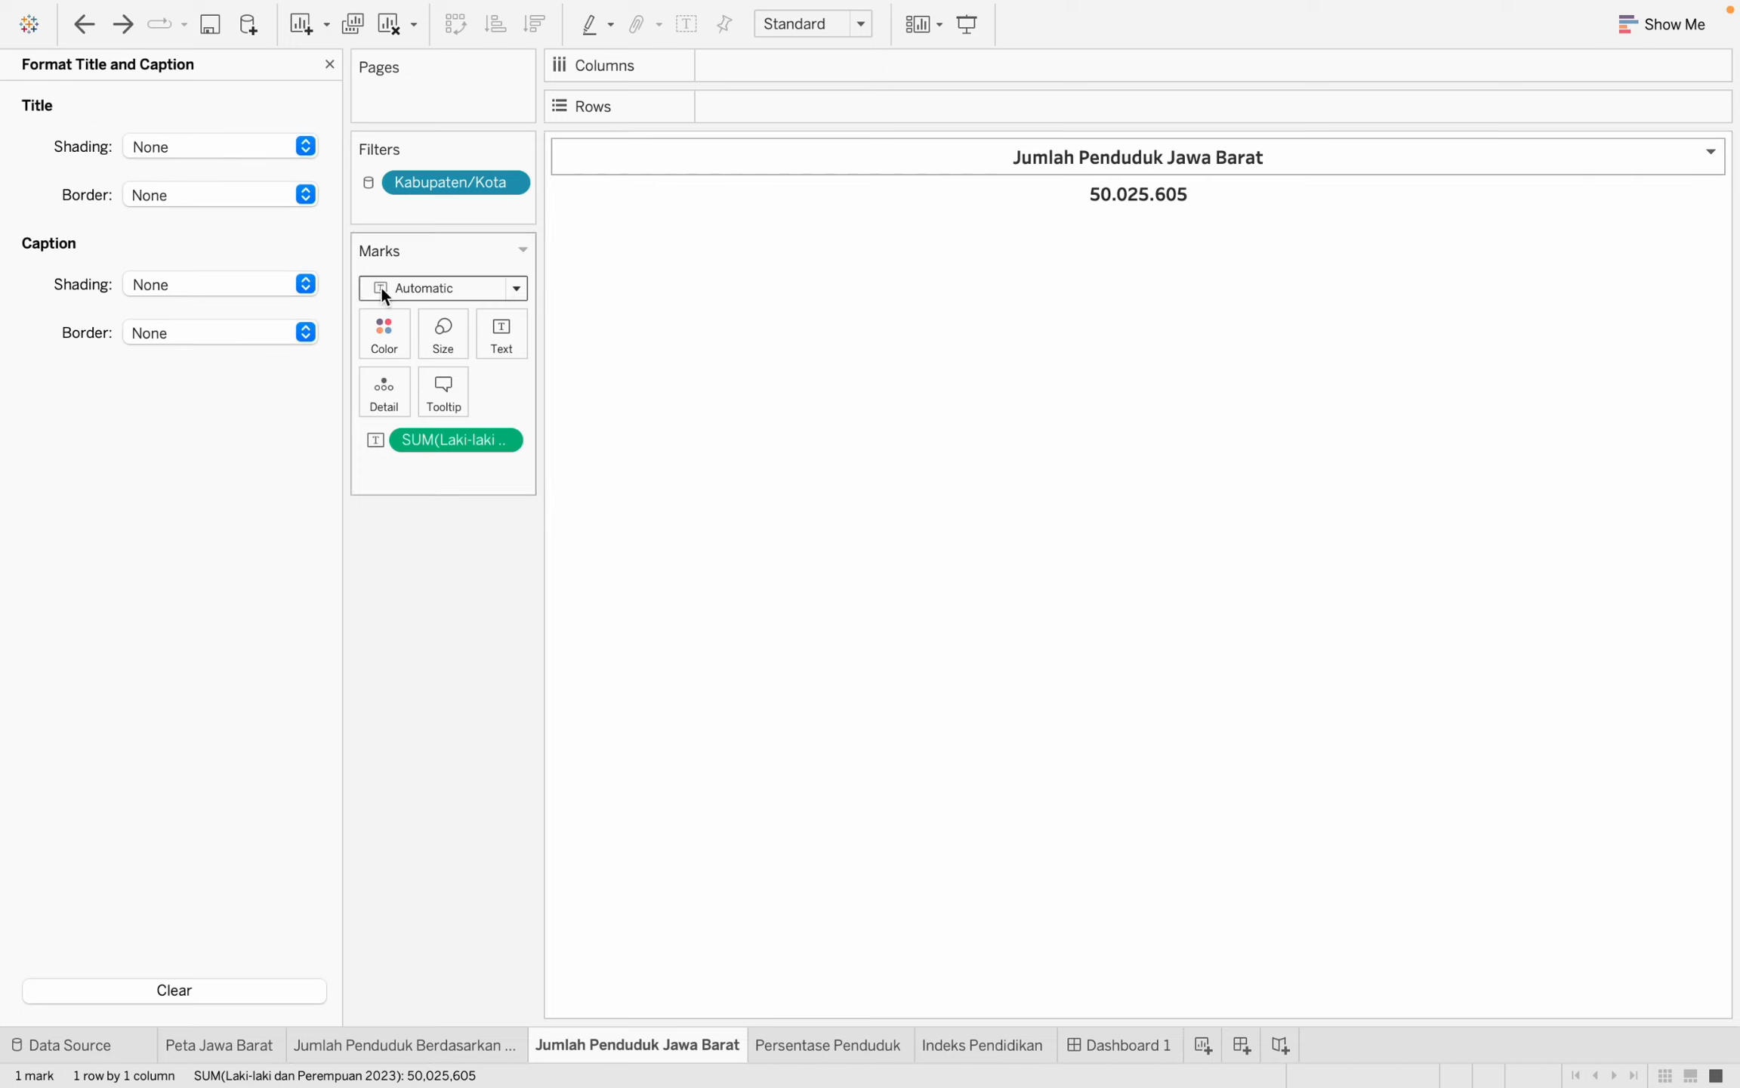
click(805, 1045)
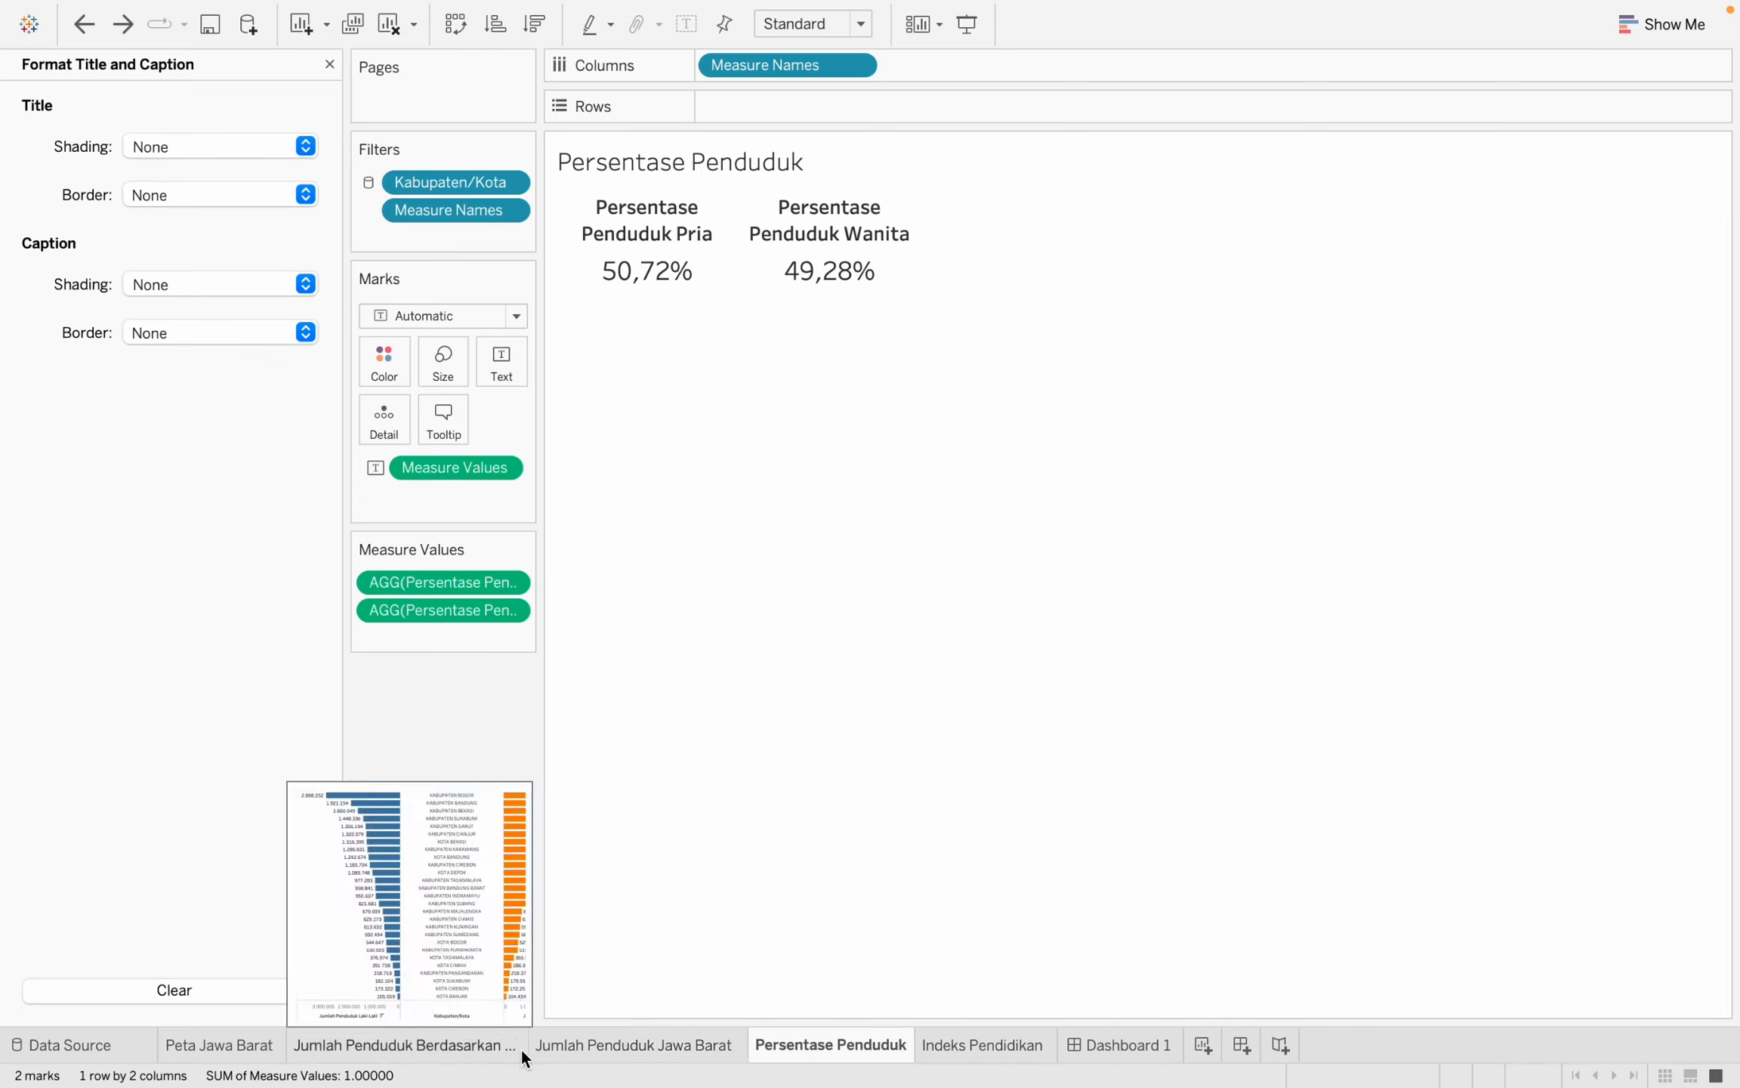
click(593, 1044)
click(507, 321)
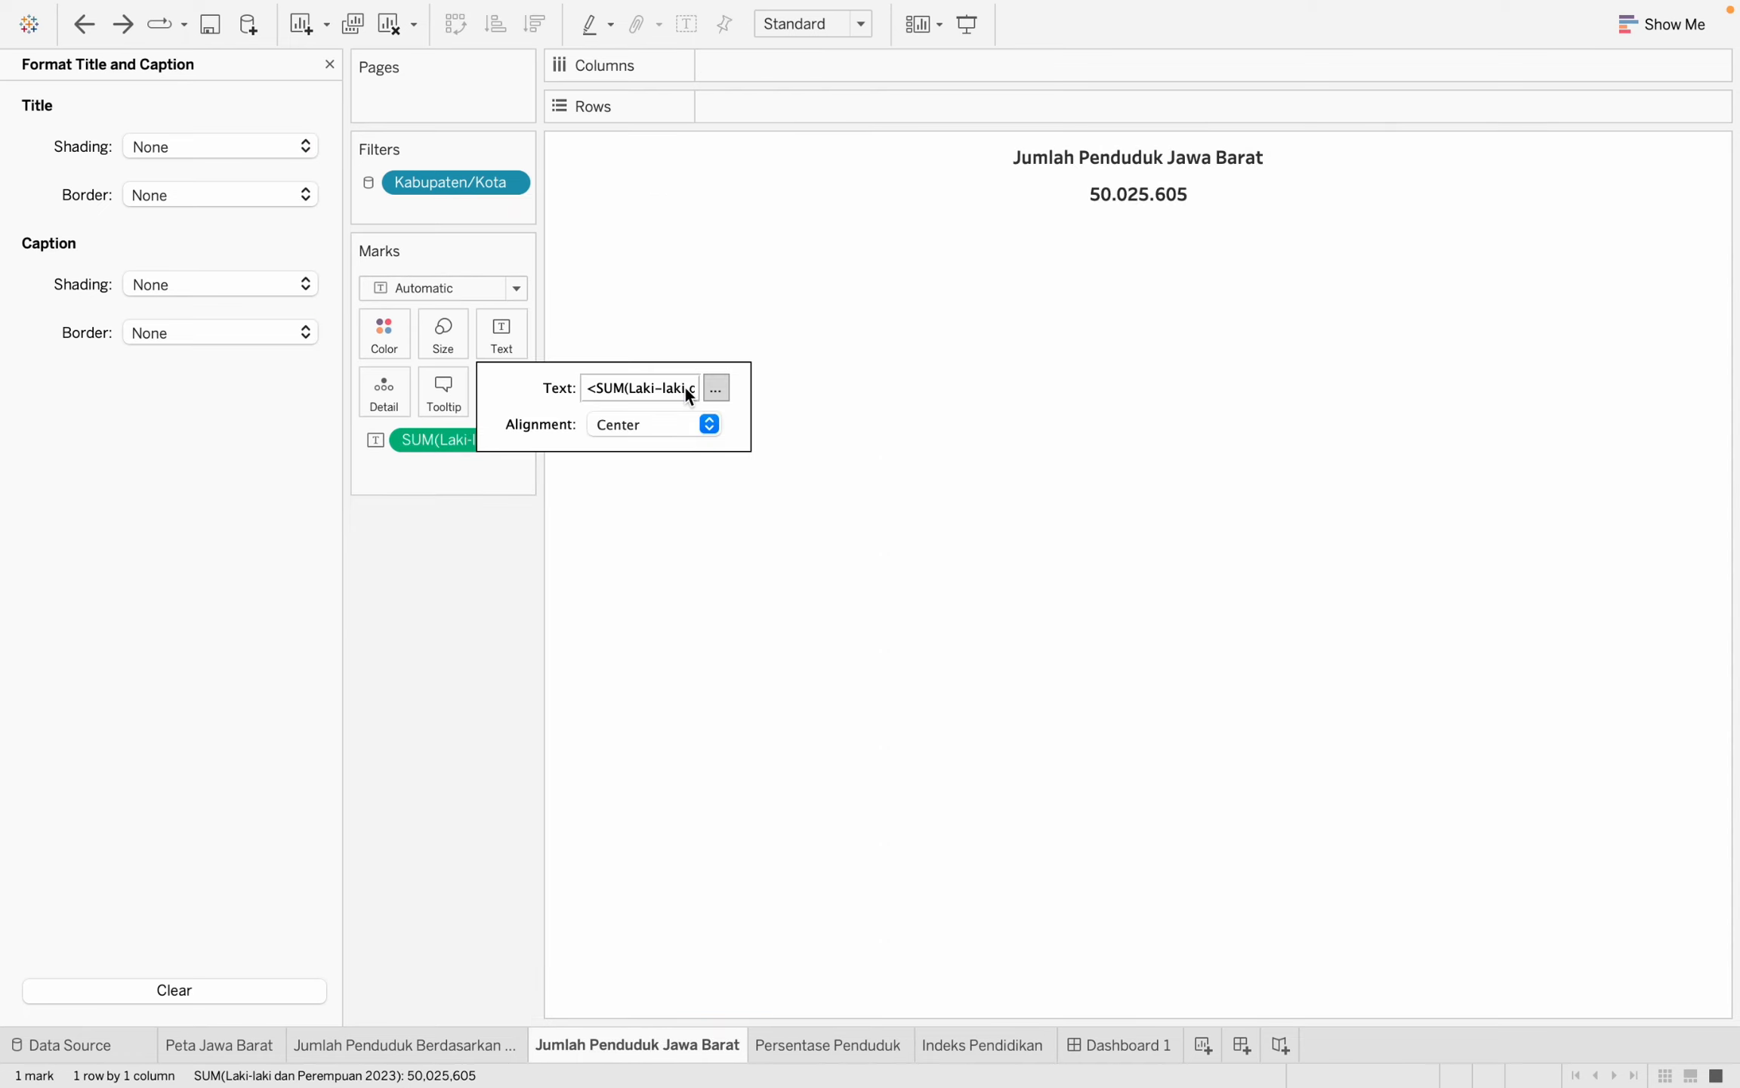
click(716, 387)
click(1132, 665)
Left-align the Jumlah Penduduk Jawa Barat worksheet title and narrow the population figure's cell to the title's width.
double_click(1093, 145)
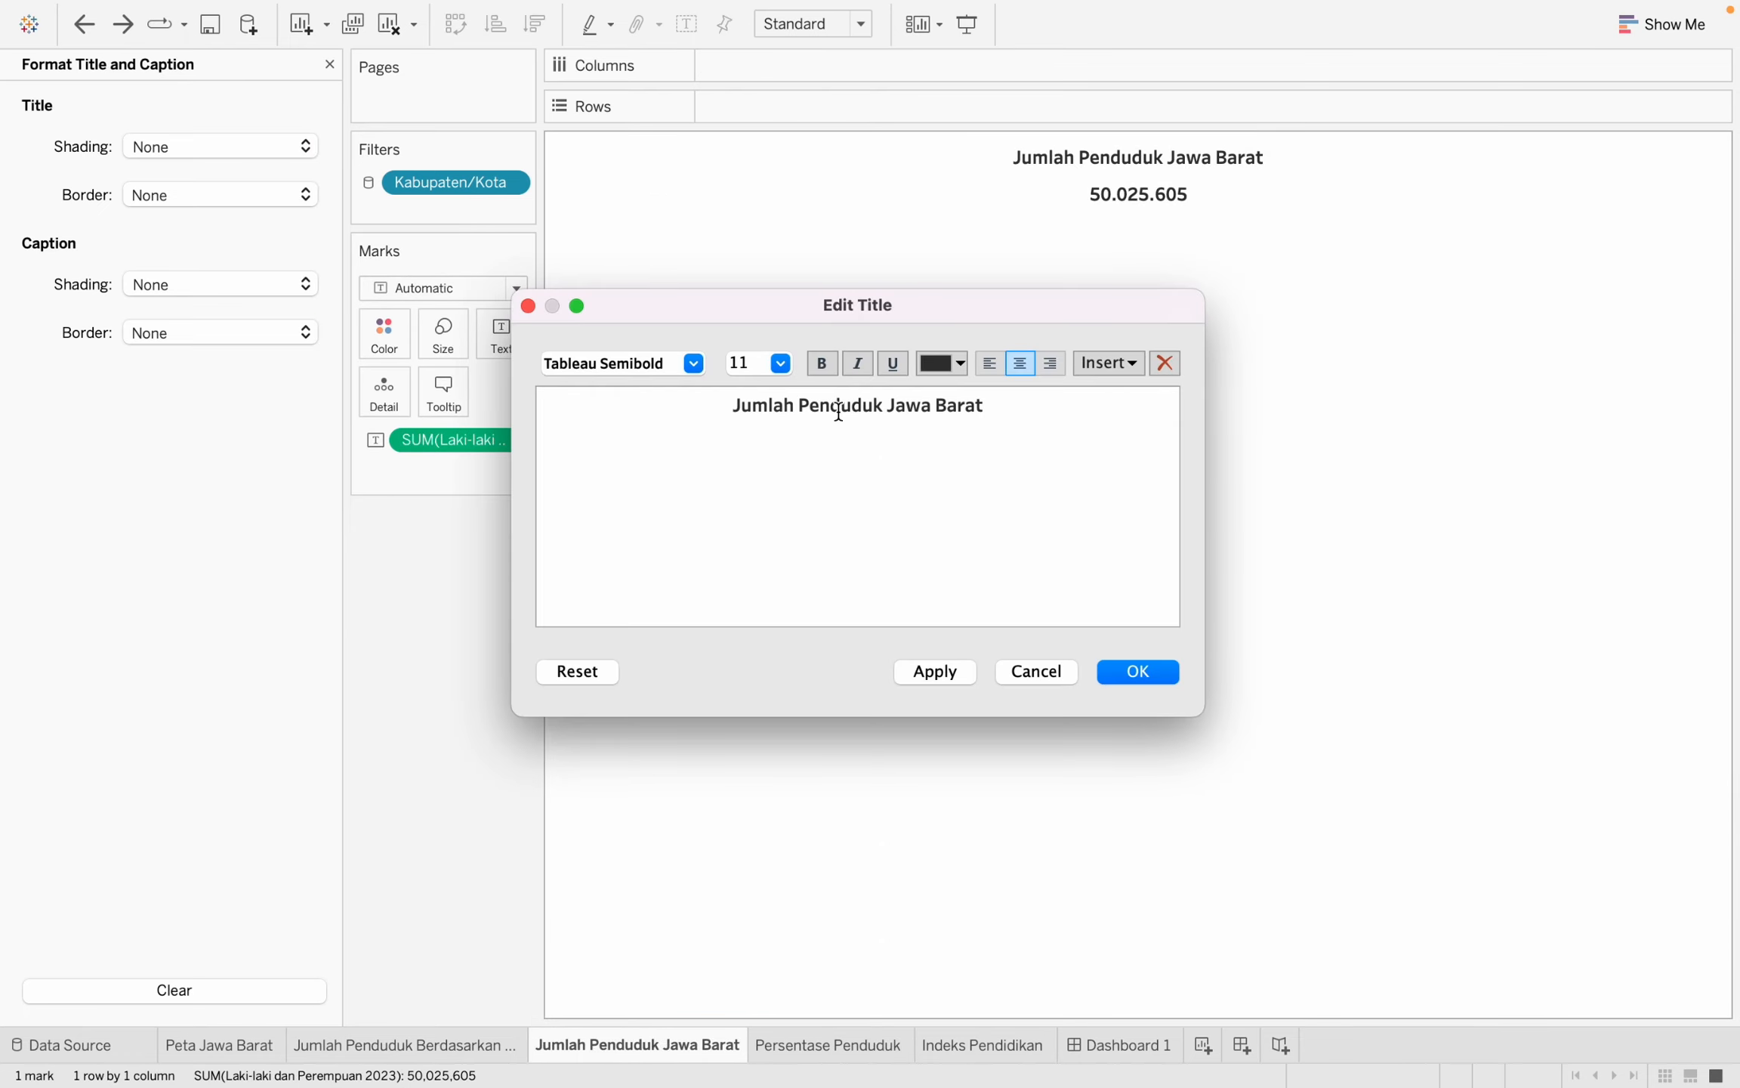
key(super+space)
key(Escape)
key(super+a)
click(1138, 671)
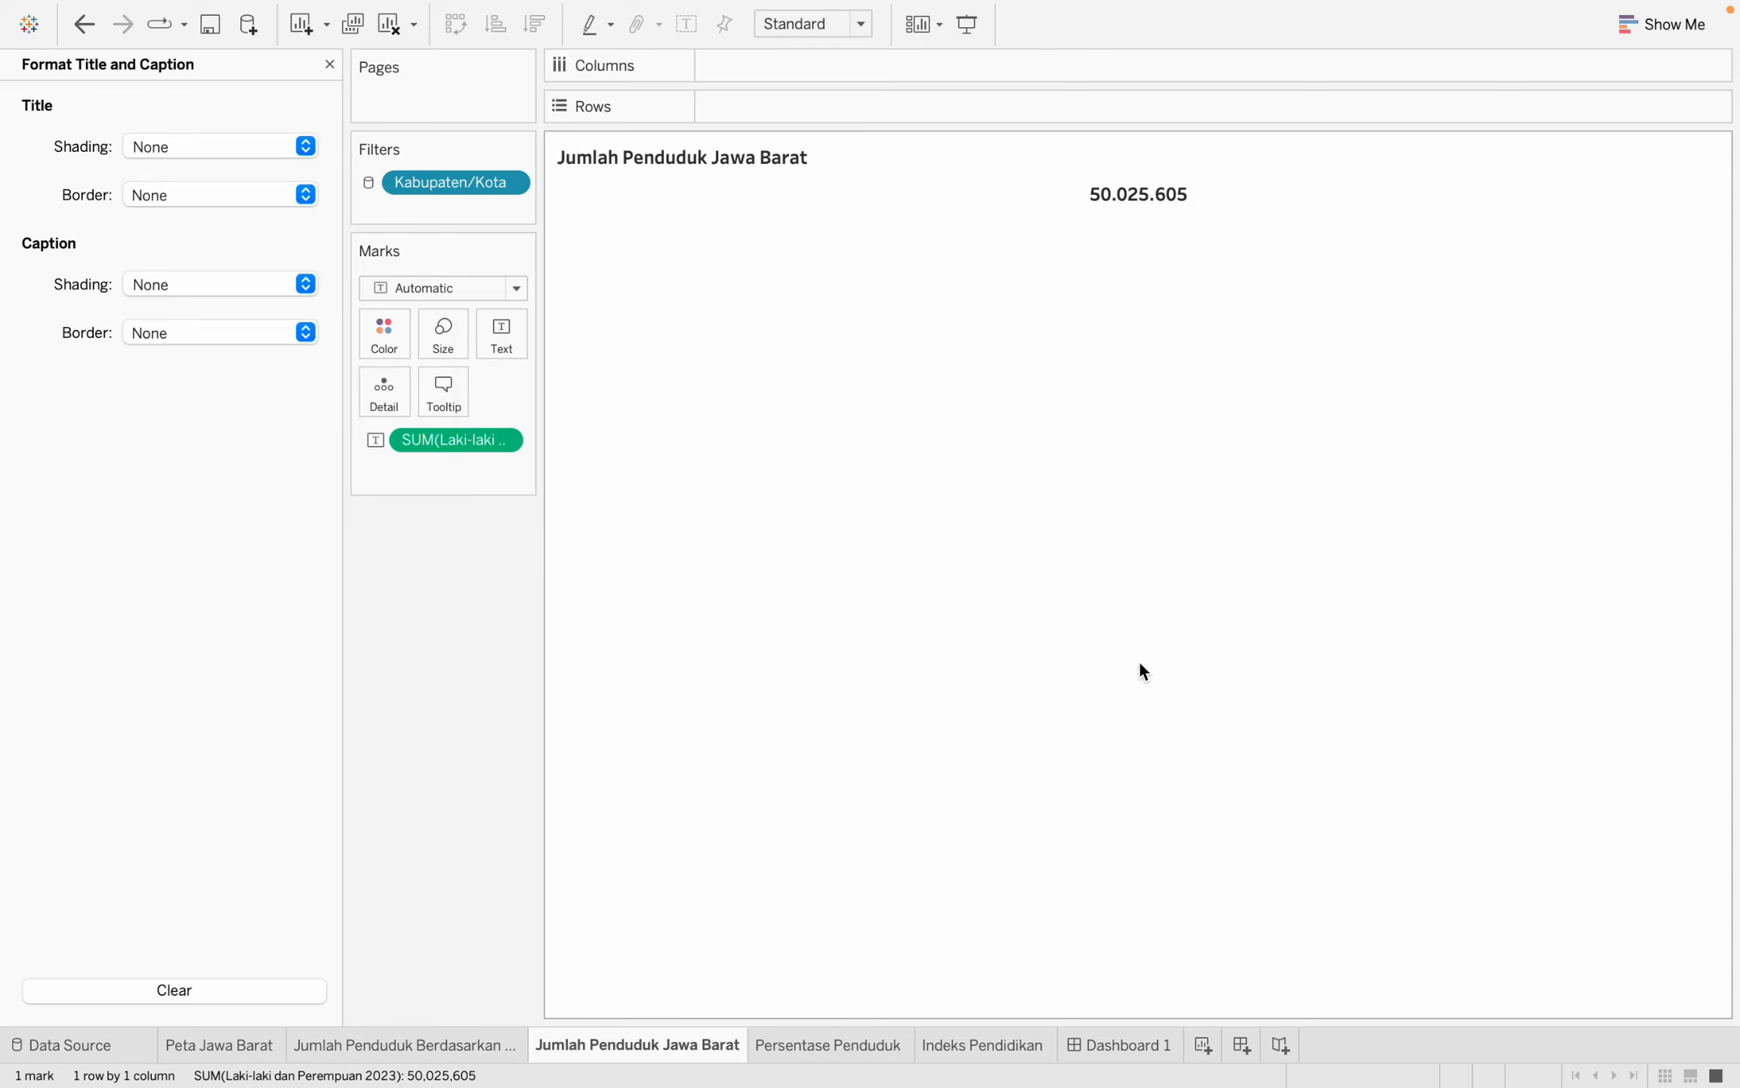
click(1425, 194)
drag(873, 193, 804, 189)
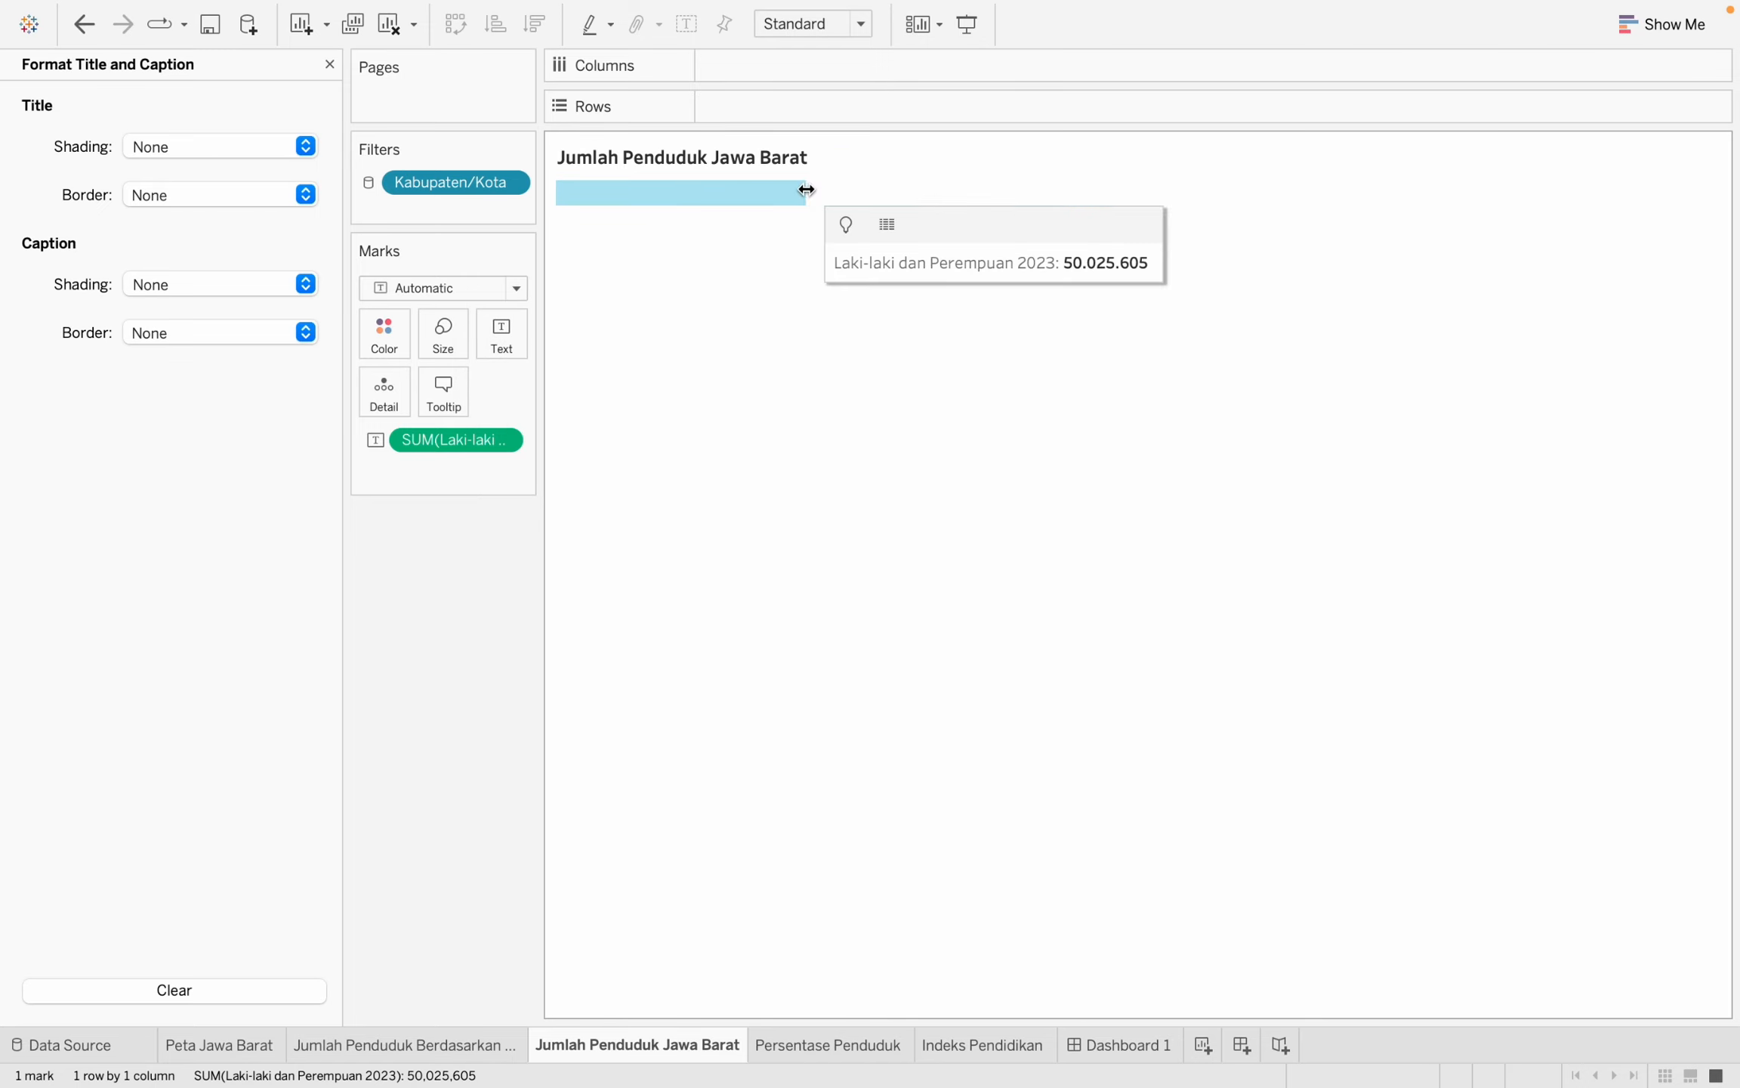
Center the Jumlah Penduduk Jawa Barat title on the dashboard, and shrink its object and shift it to the map's left edge.
click(1120, 1045)
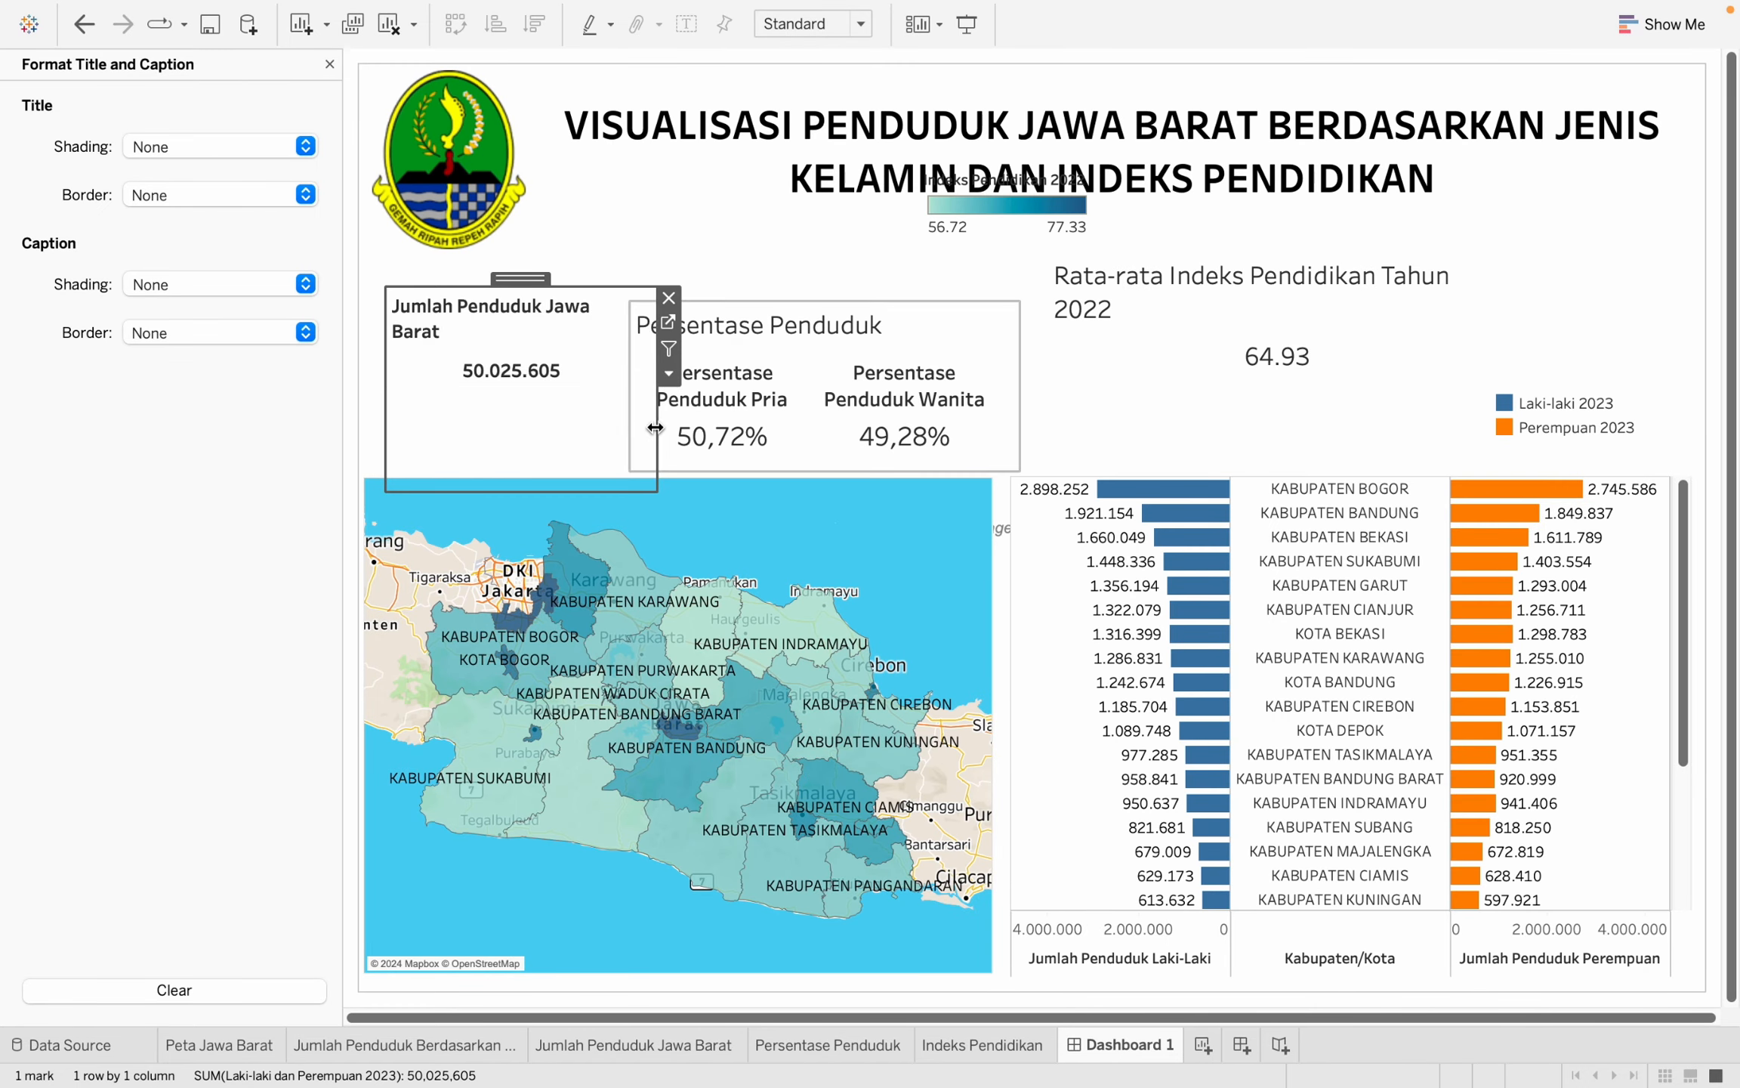
double_click(492, 305)
triple_click(855, 409)
click(1020, 362)
click(1138, 672)
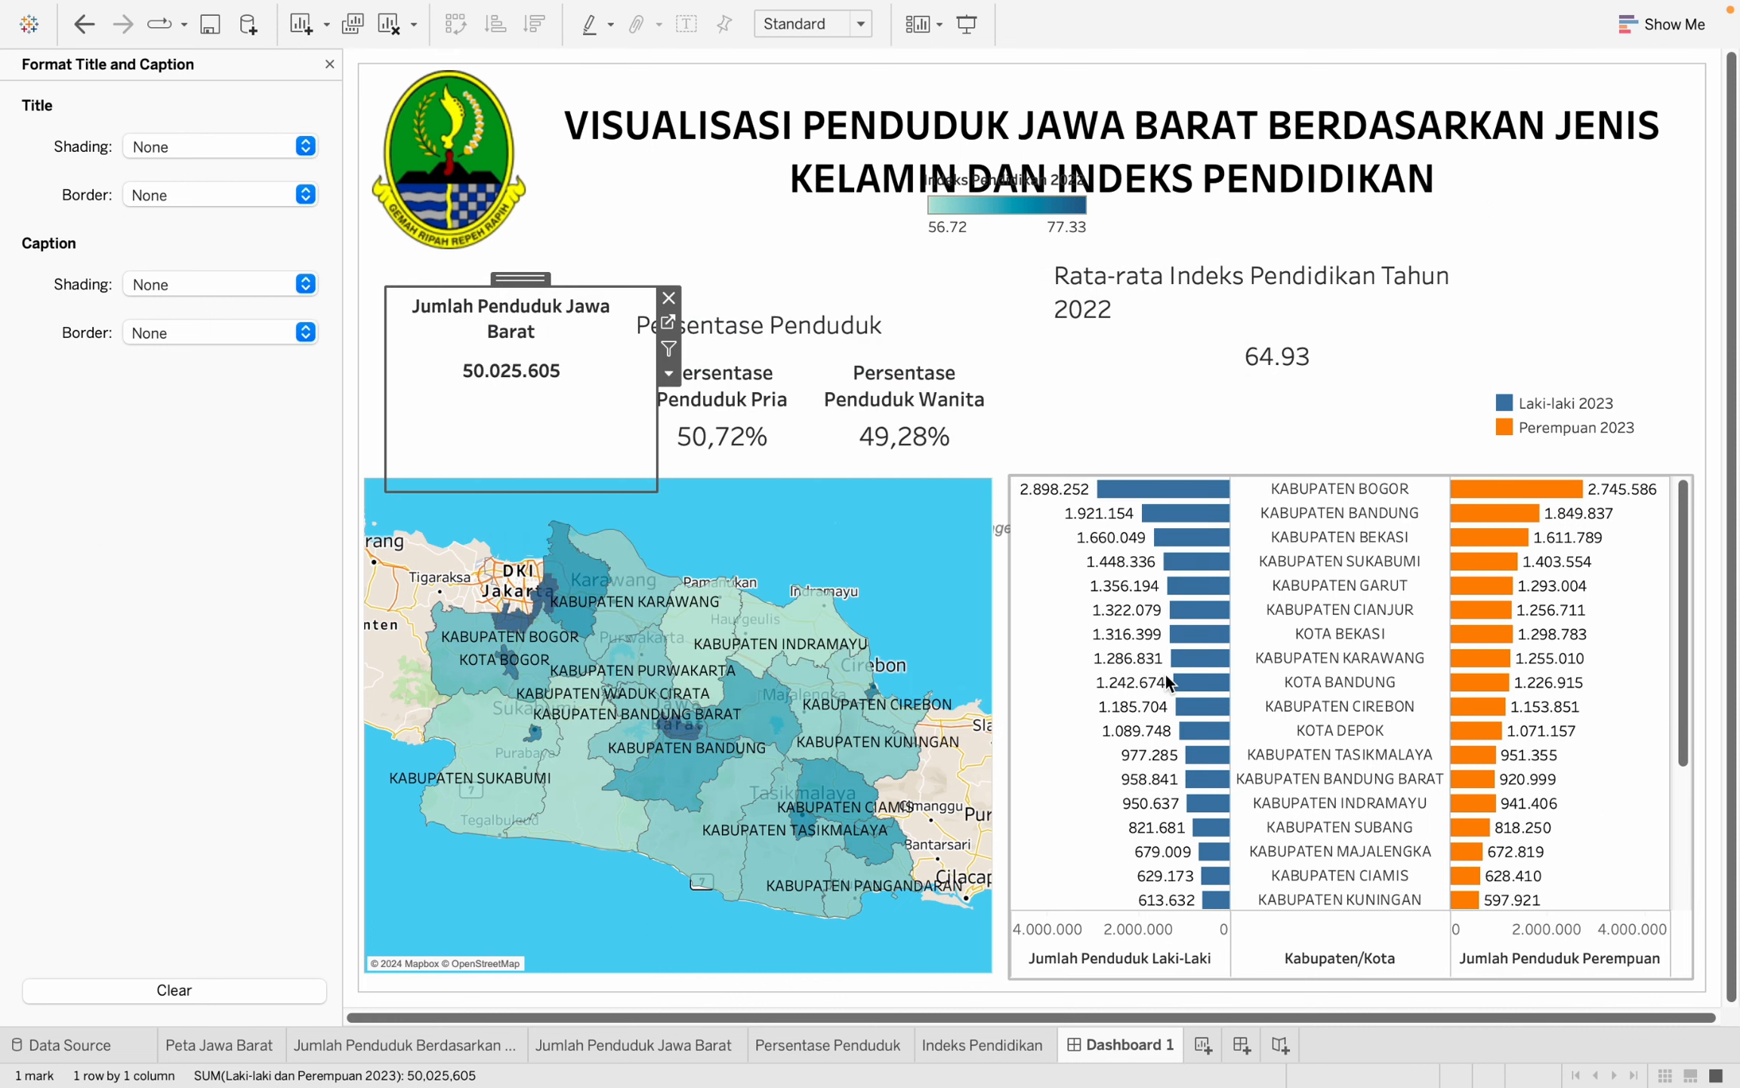
drag(520, 279, 498, 292)
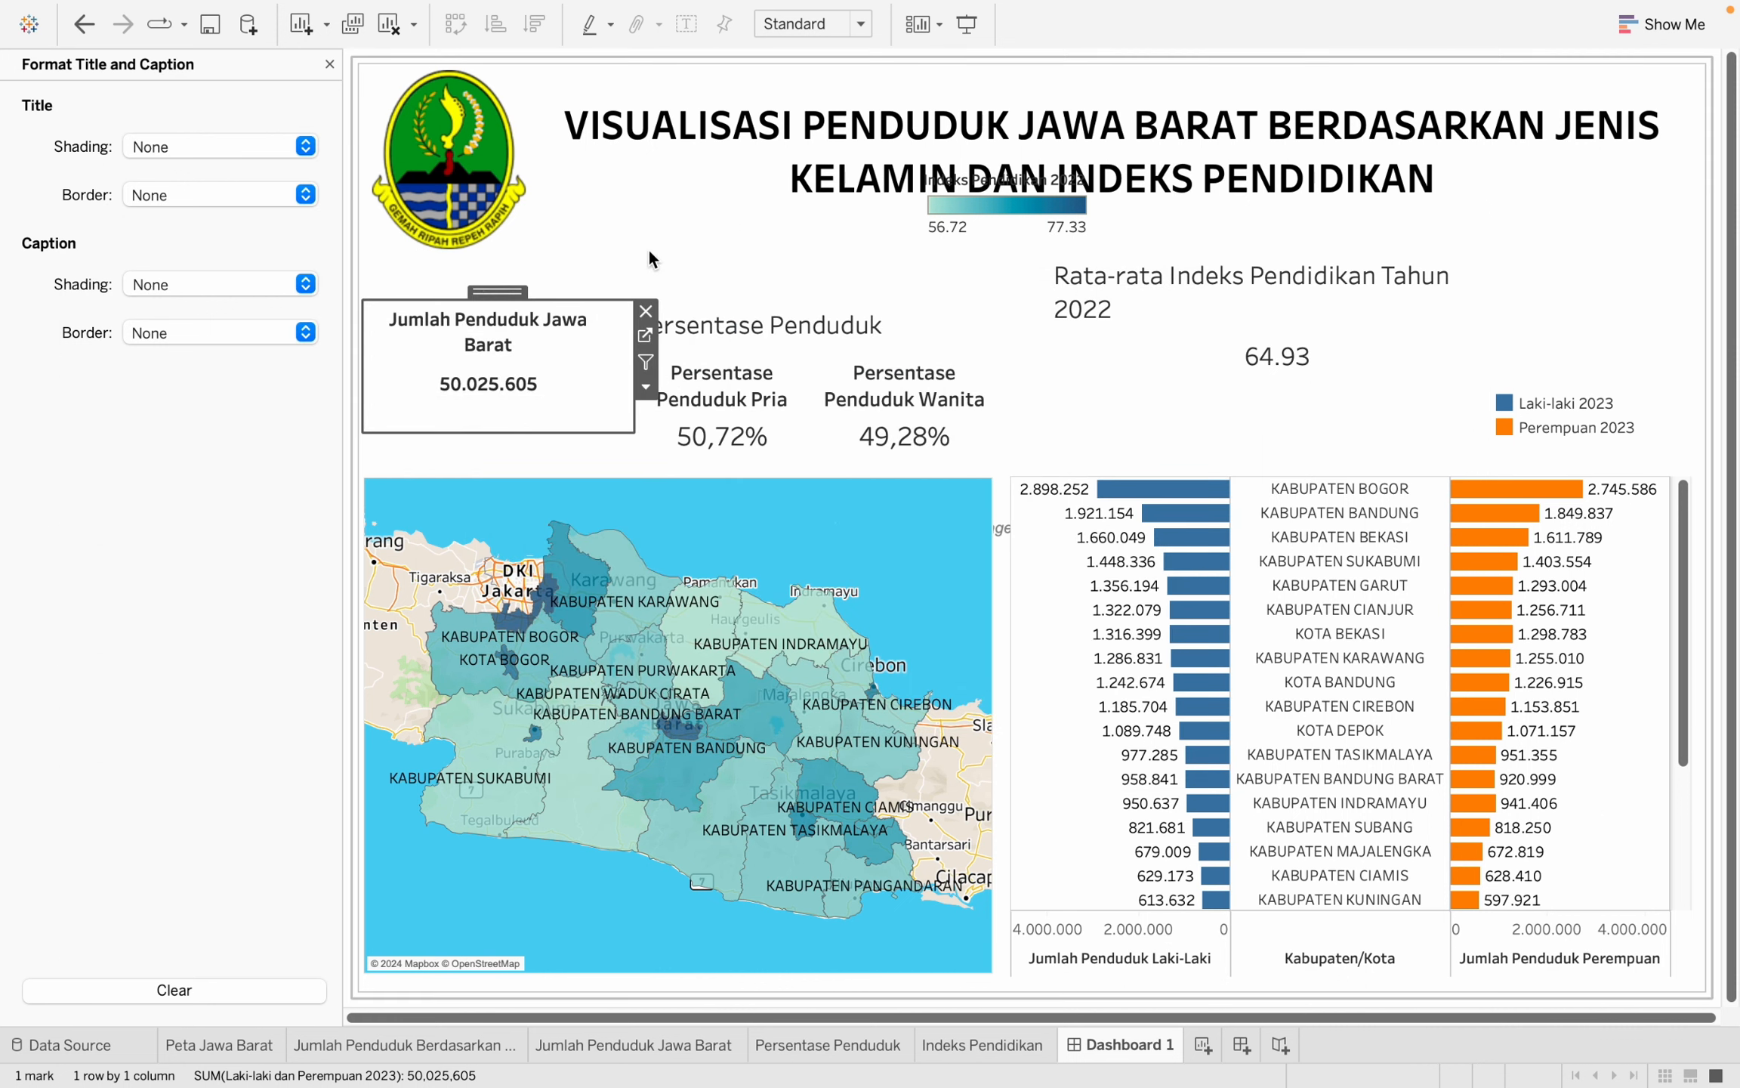
Center the Persentase Penduduk title in the Tableau Semibold font and shrink its dashboard object.
double_click(842, 322)
click(1020, 363)
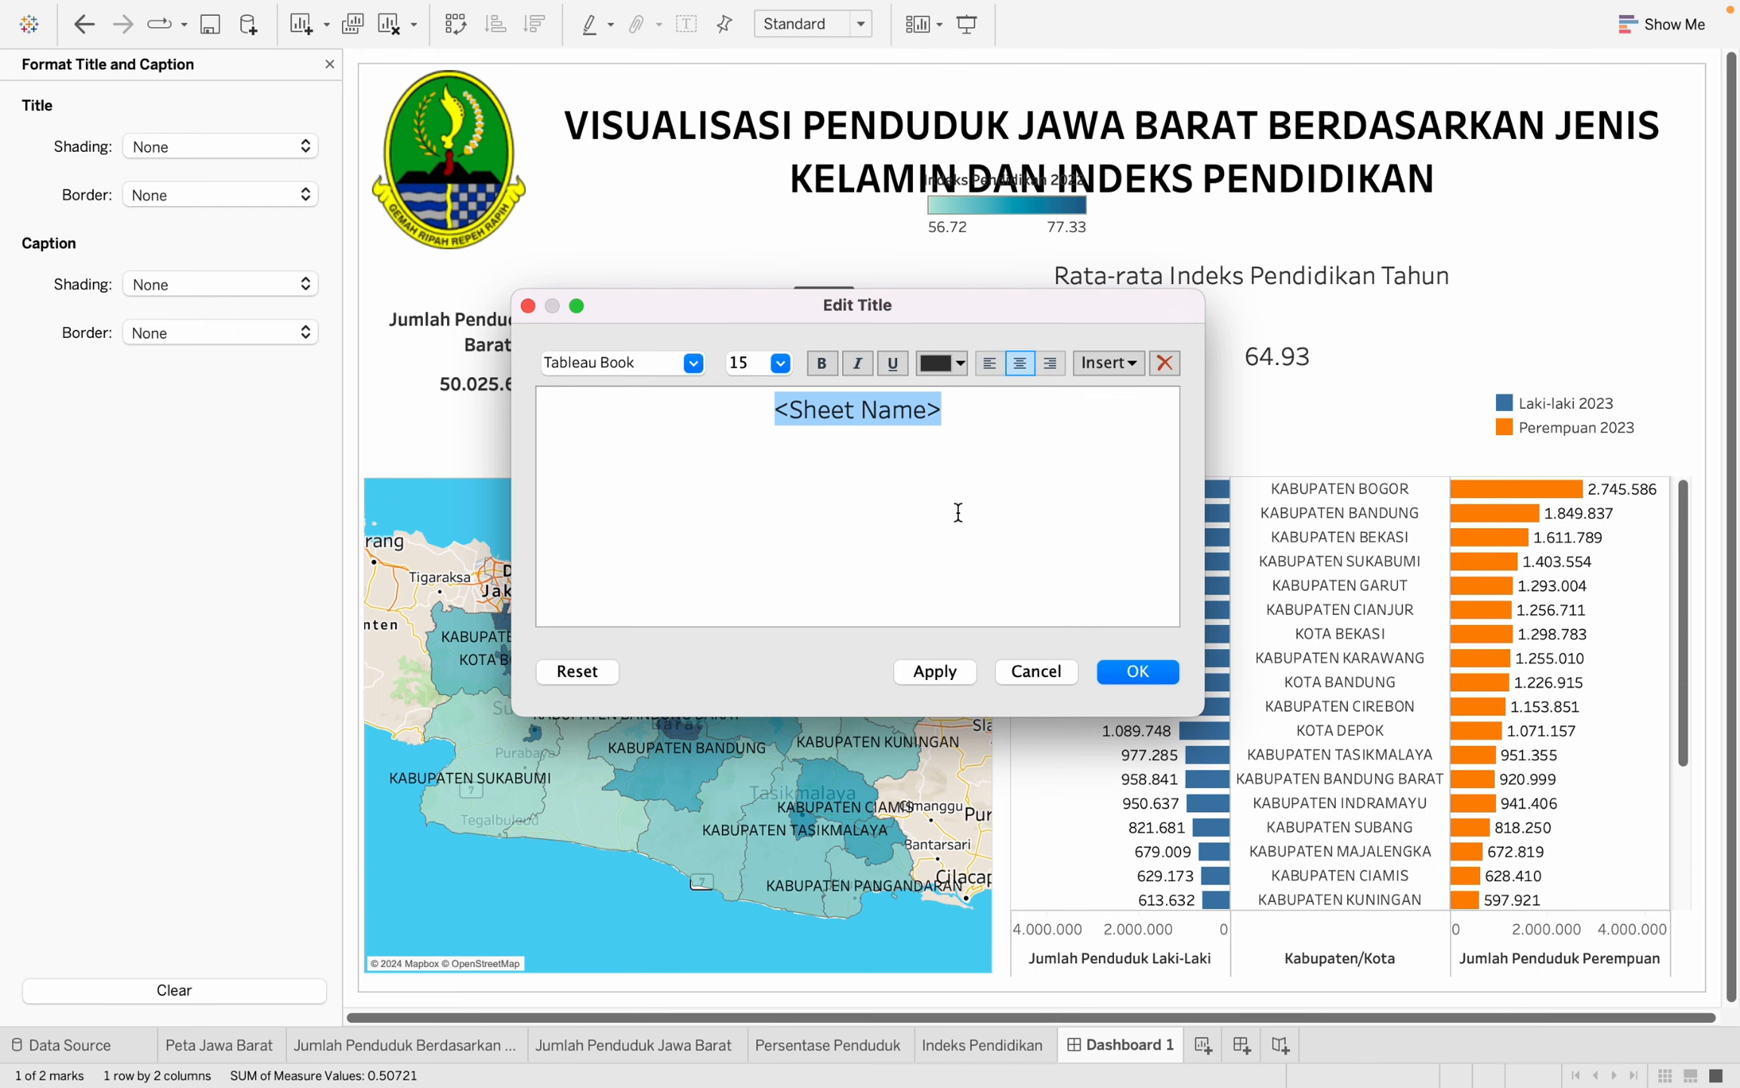
click(693, 362)
click(674, 470)
click(1133, 671)
drag(1022, 477, 948, 432)
Reduce the height of the Rata-rata Indeks Pendidikan Tahun 2022 object and move it level with the Persentase Penduduk object.
click(1206, 279)
drag(1326, 571, 1327, 386)
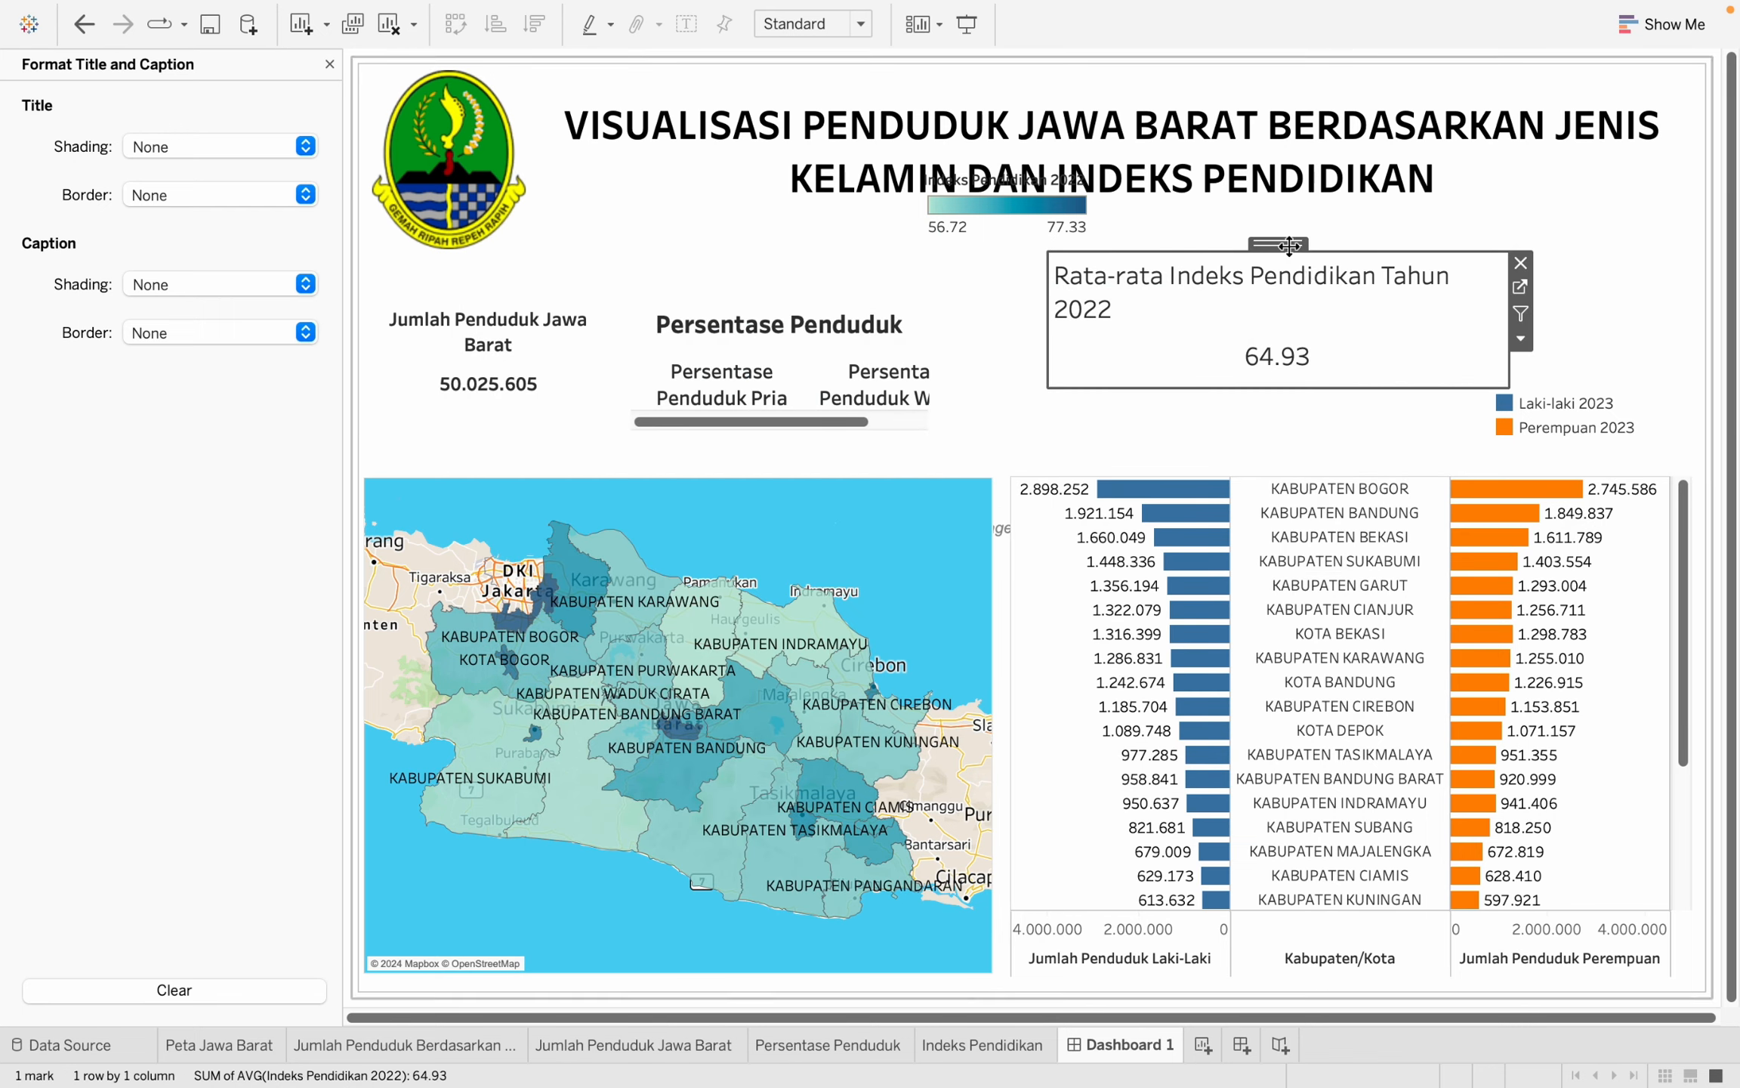
drag(1288, 245, 1242, 284)
Set the font size of the whole Jumlah Penduduk Jawa Barat title to 12.
double_click(566, 334)
click(778, 364)
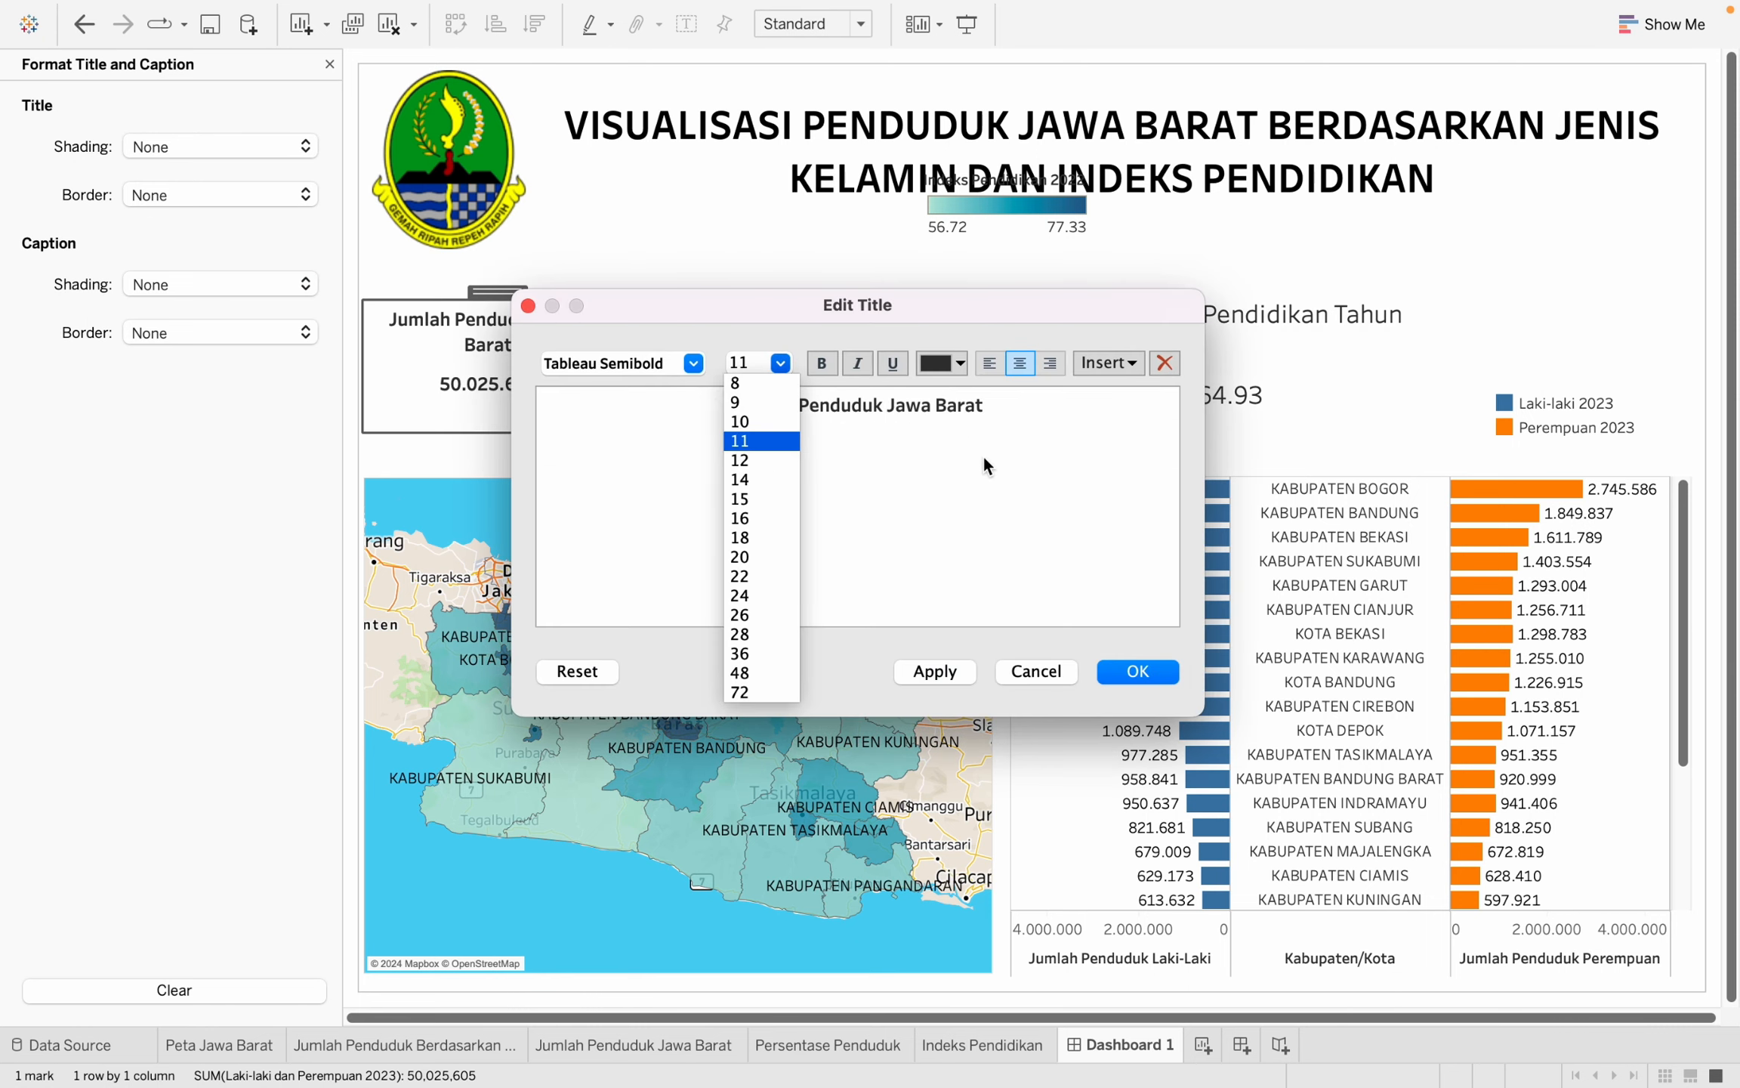
click(780, 364)
click(779, 363)
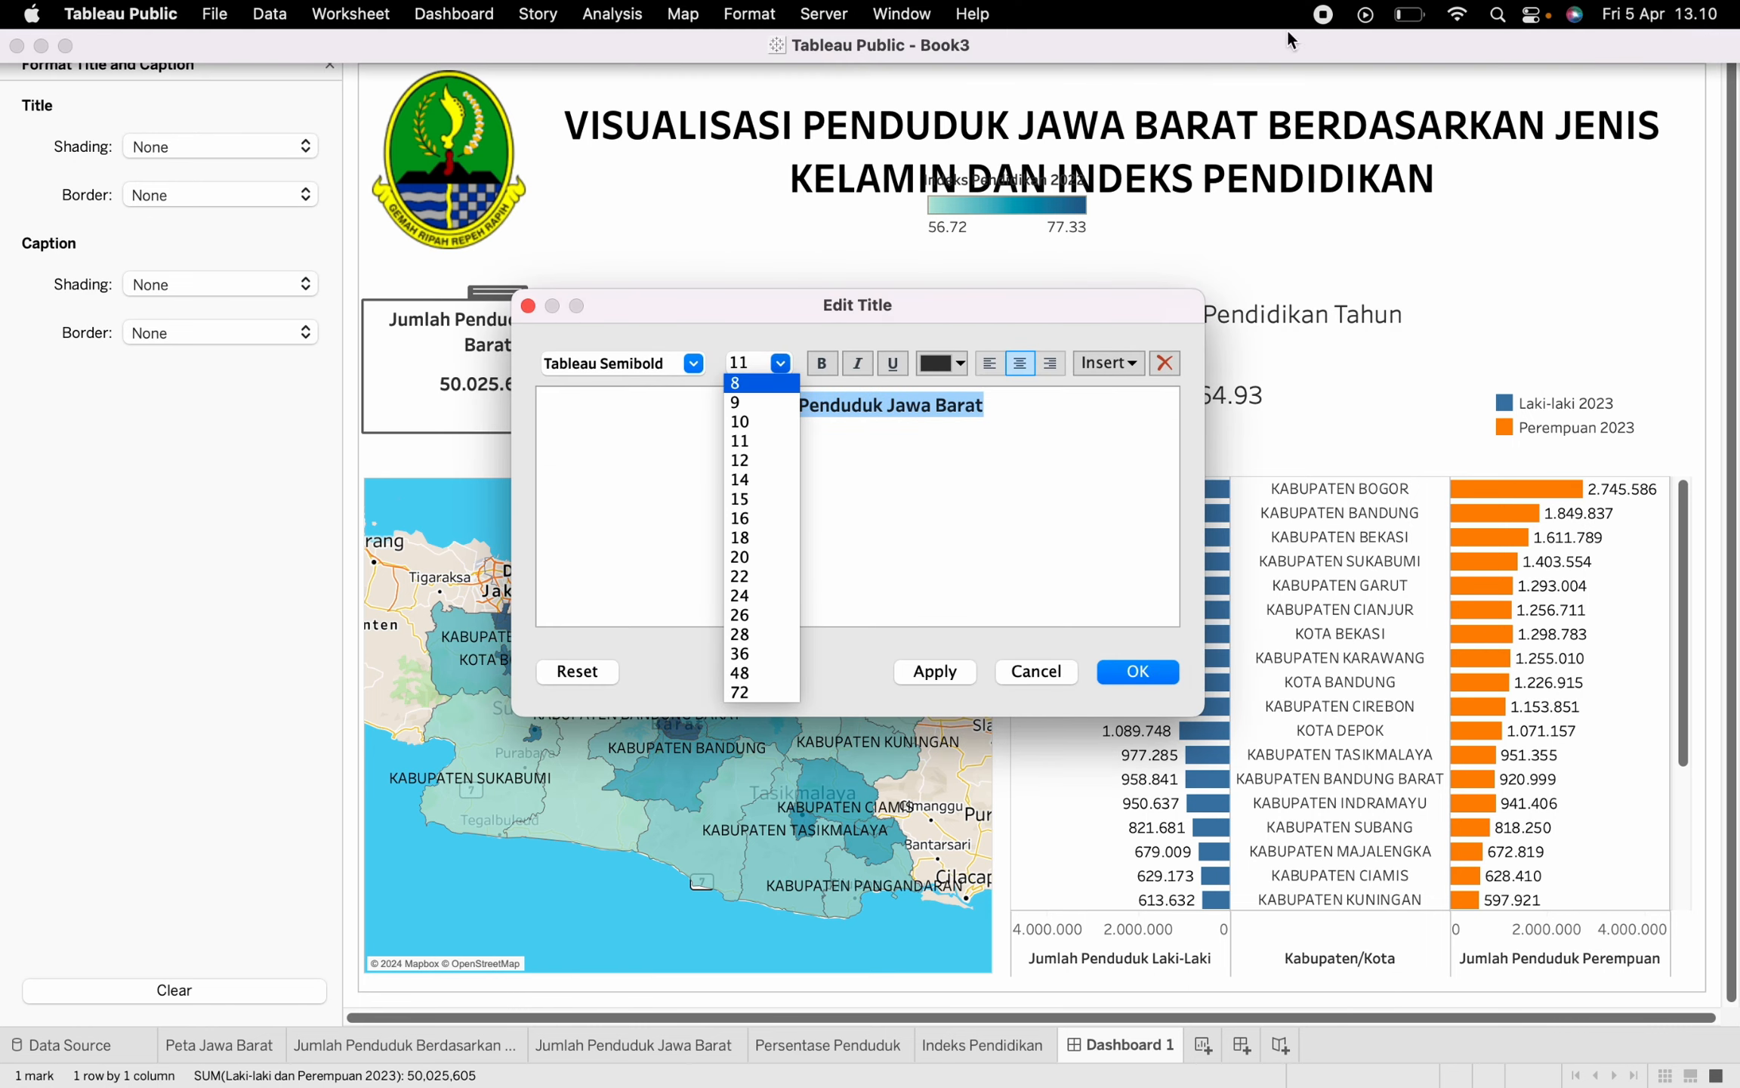
click(739, 460)
click(1137, 671)
Format the whole Rata-rata Indeks Pendidikan Tahun 2022 title in Tableau Semibold at size 12.
double_click(1107, 320)
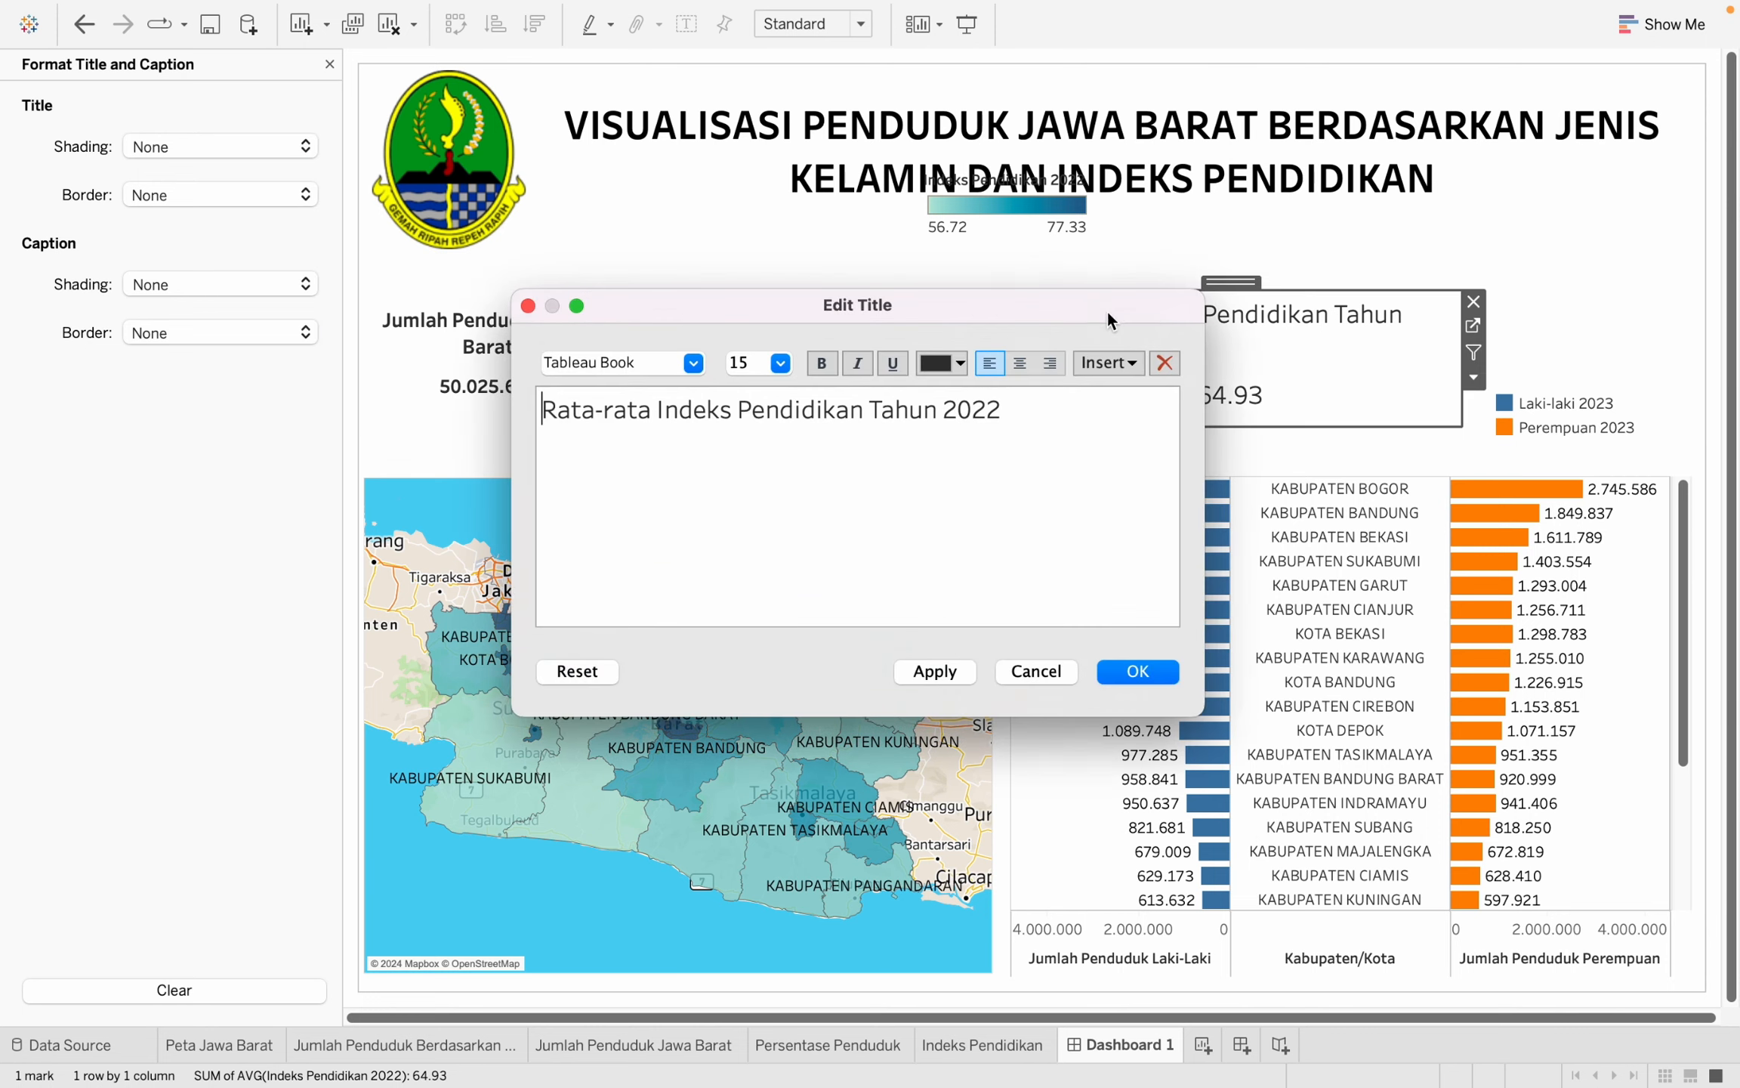
key(super+a)
click(780, 364)
click(739, 460)
click(692, 363)
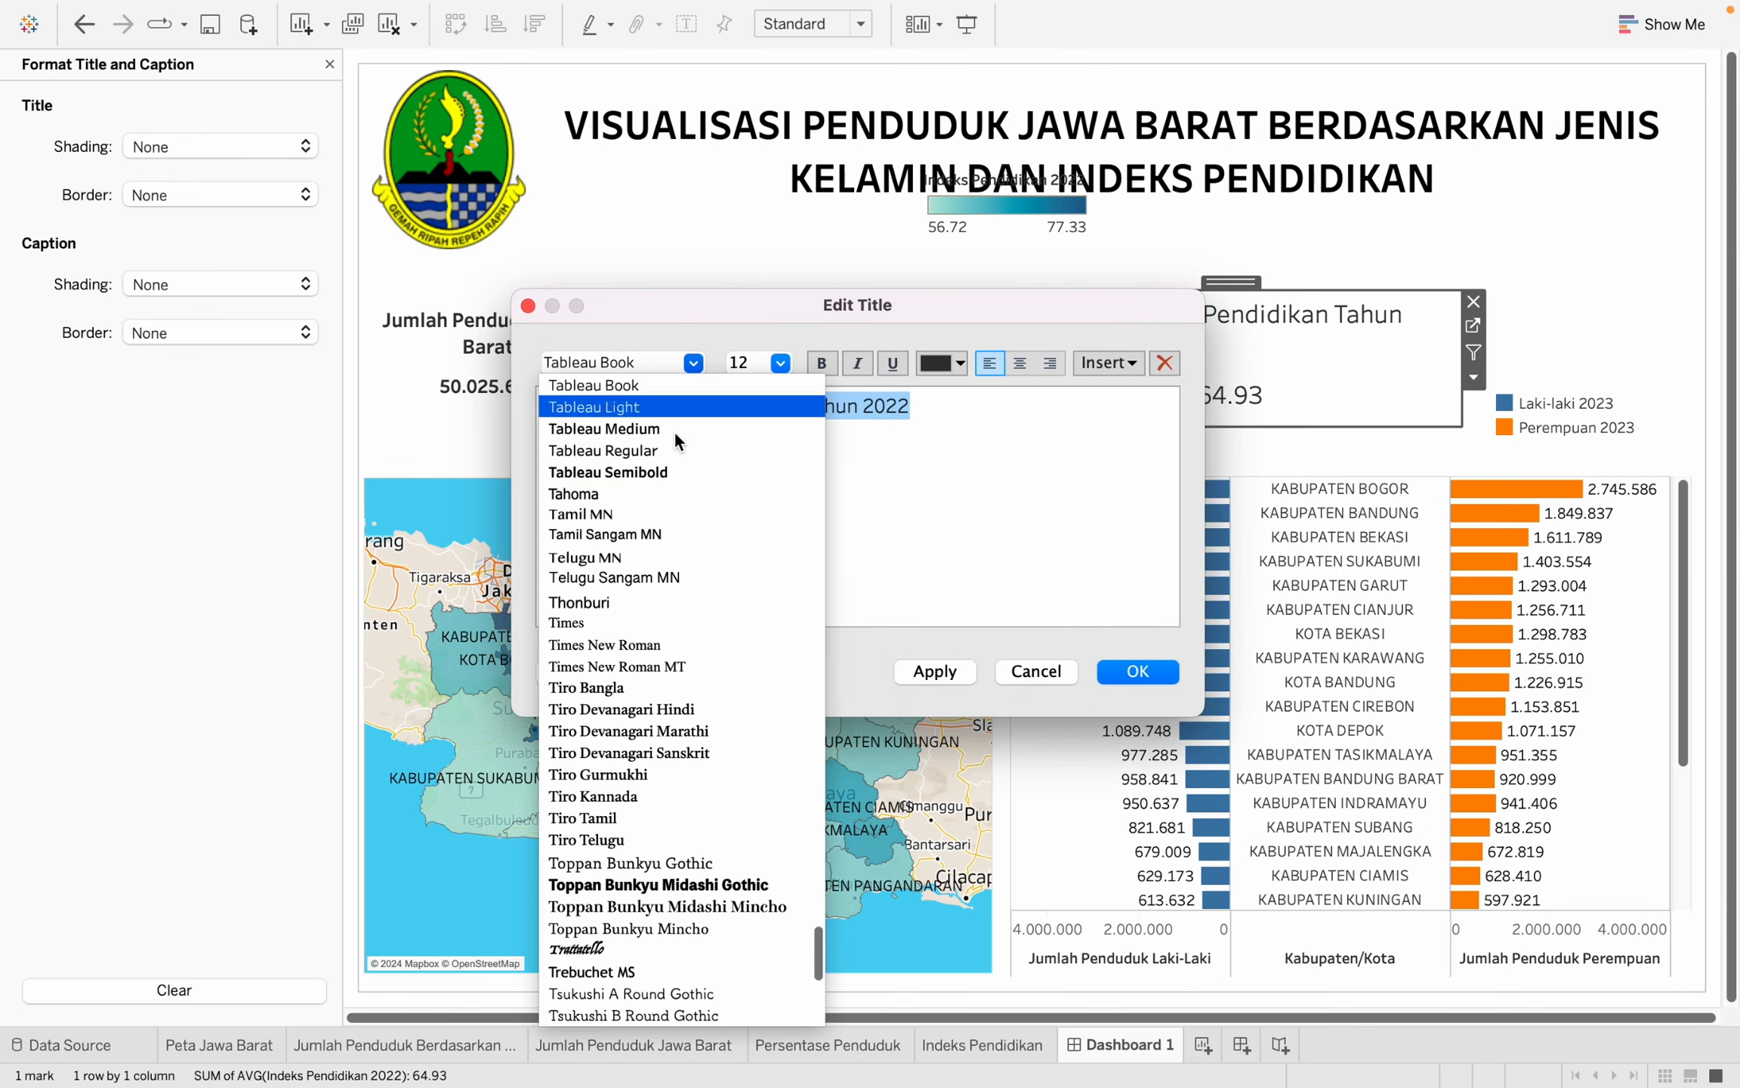
click(597, 473)
click(1126, 670)
Center the Rata-rata Indeks Pendidikan Tahun 2022 title and lower its object slightly to line up with the other titles.
click(1239, 352)
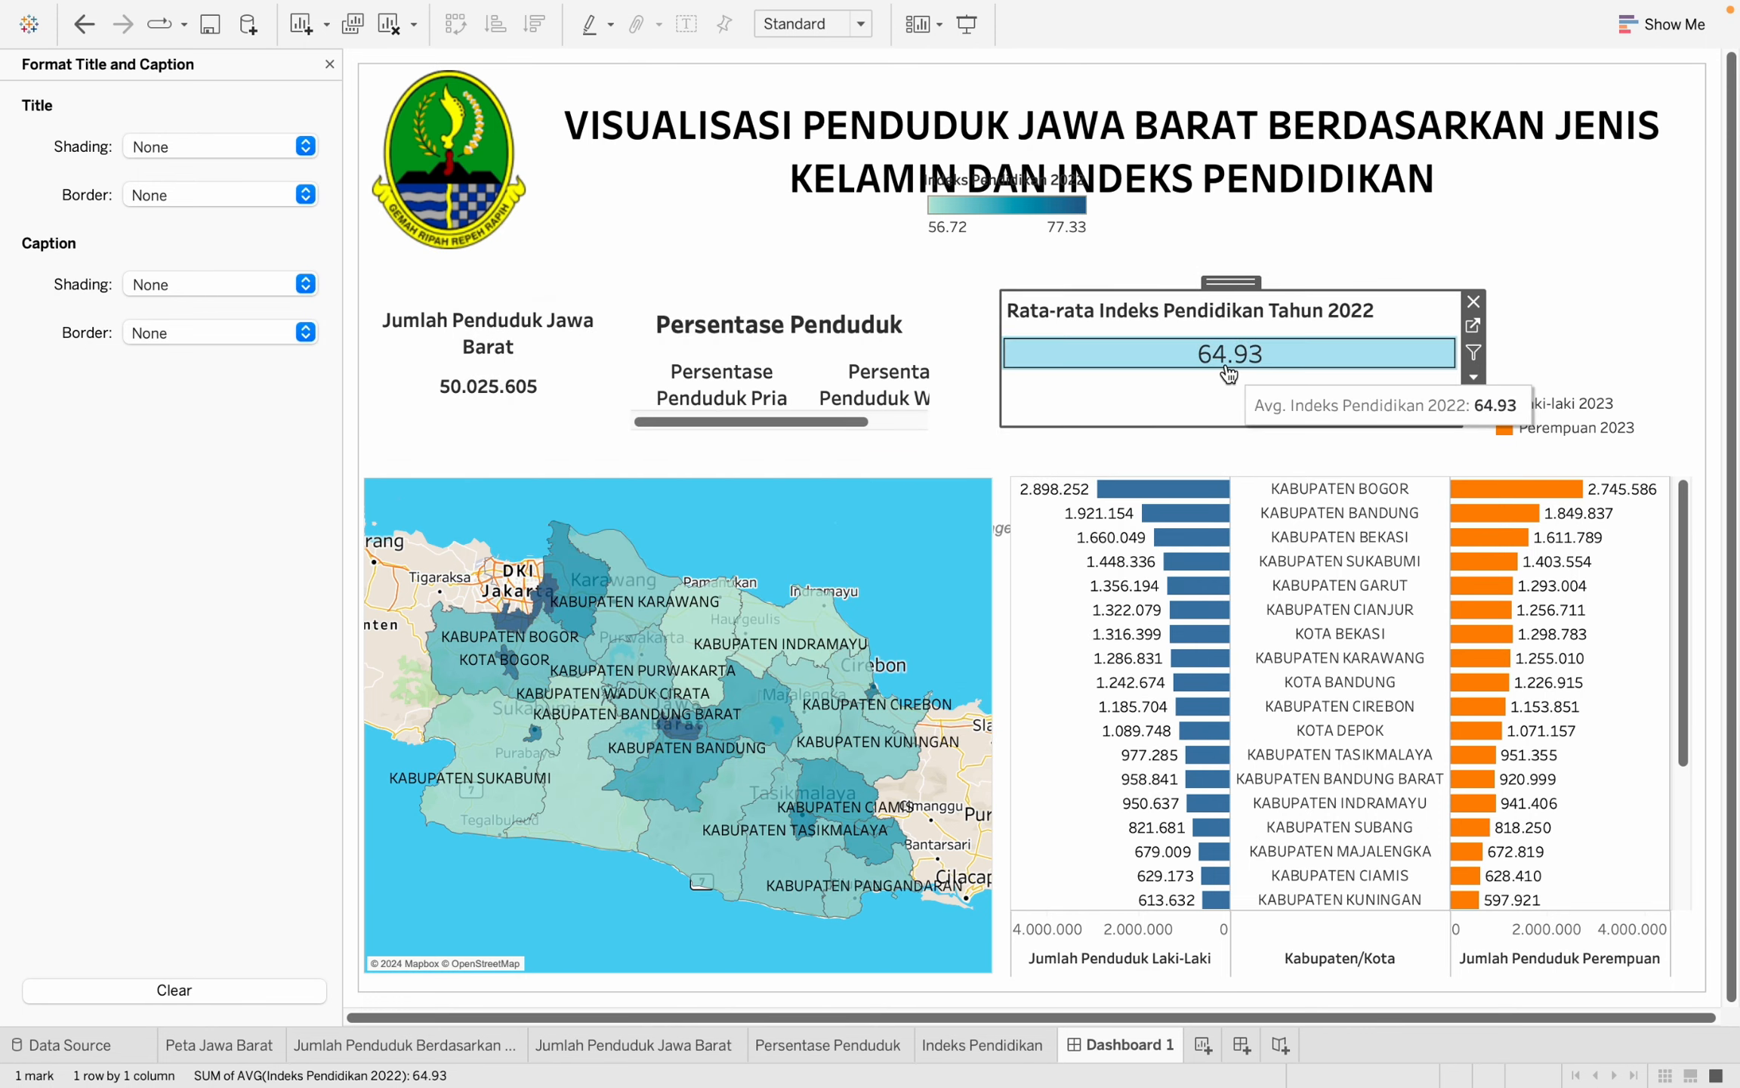
double_click(1236, 312)
click(1020, 364)
click(1137, 671)
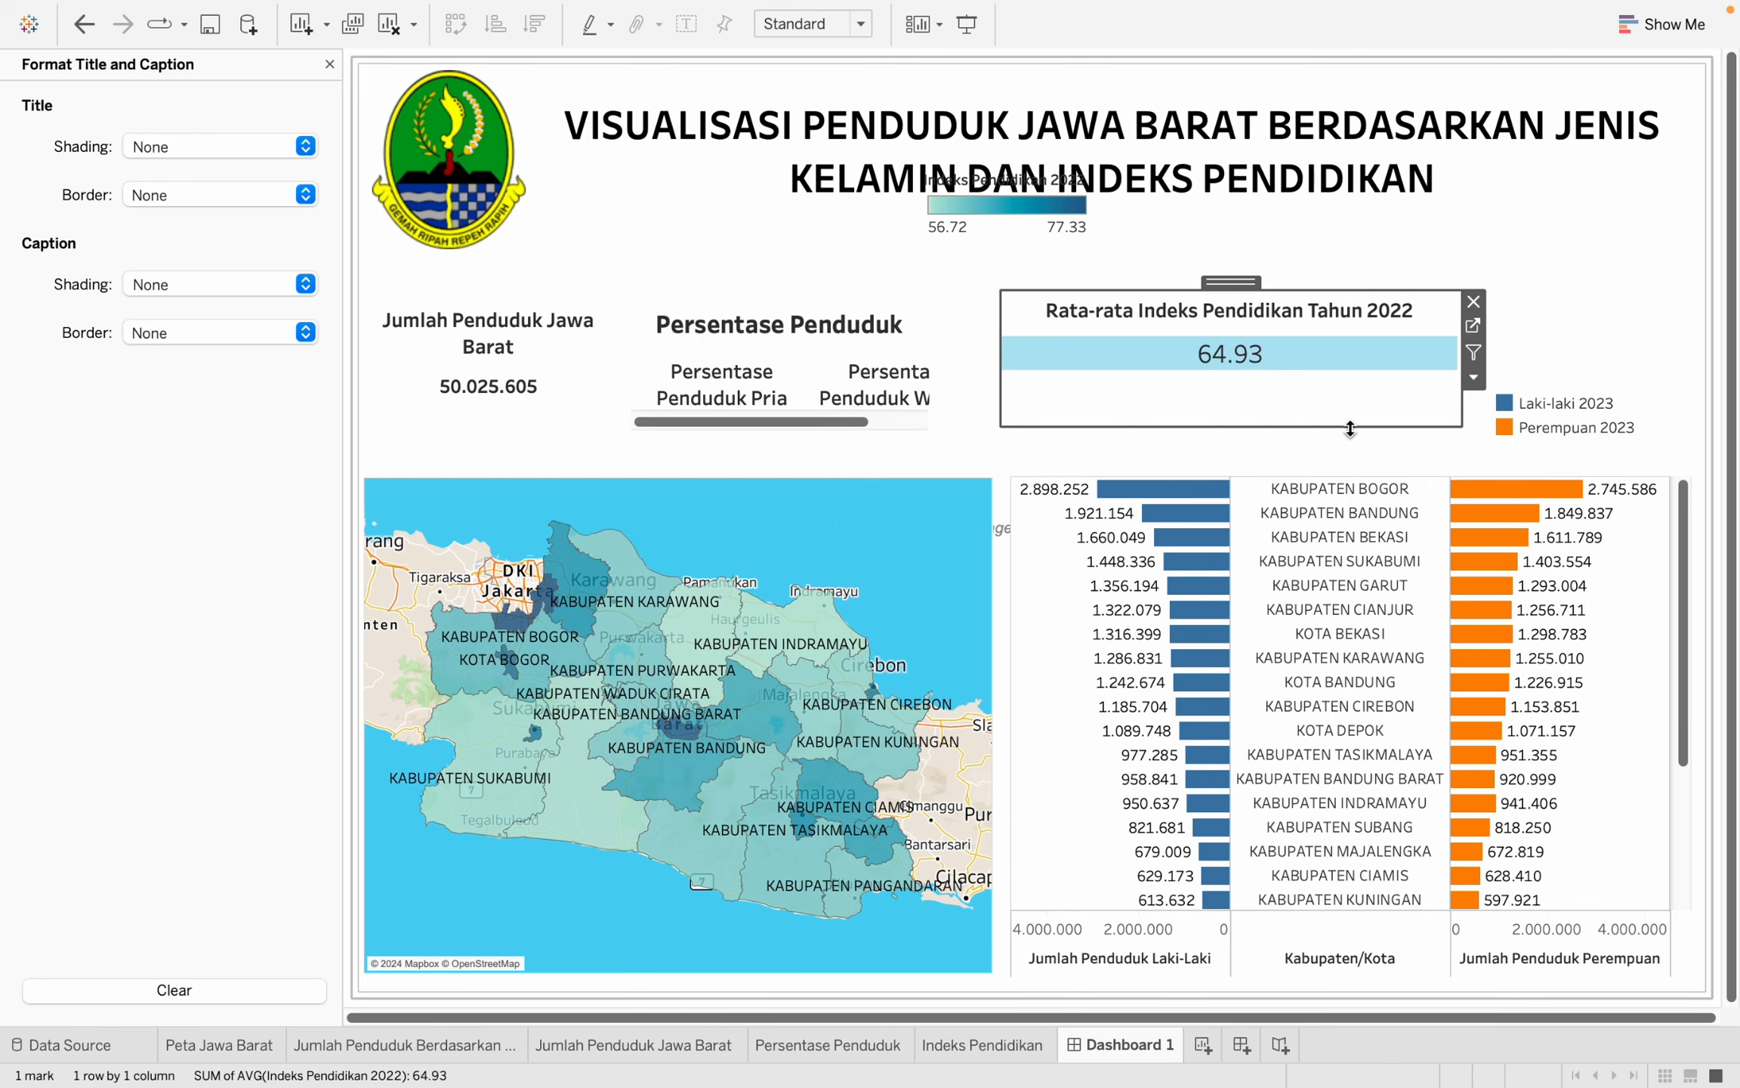
drag(1238, 285, 1235, 296)
click(966, 398)
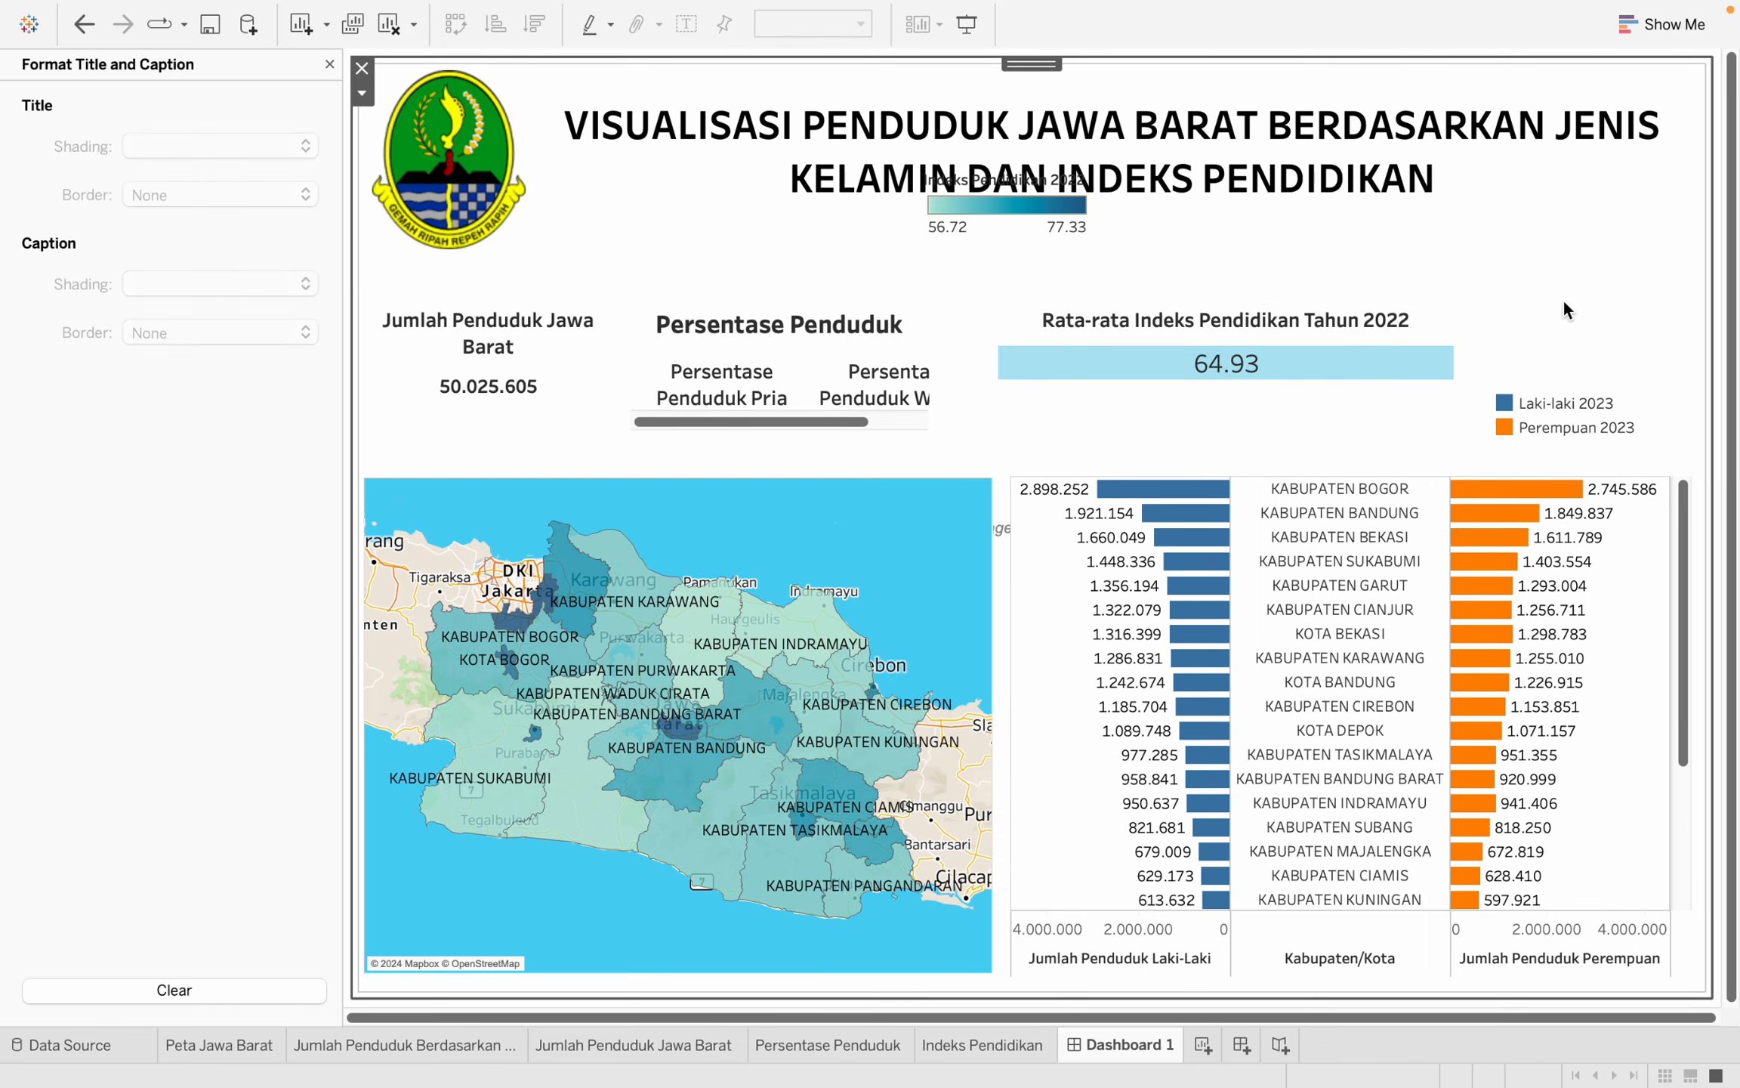
Set the Peta Jawa Barat sheet's background map to Normal, and extend the map's top edge upward on Dashboard 1.
click(227, 1044)
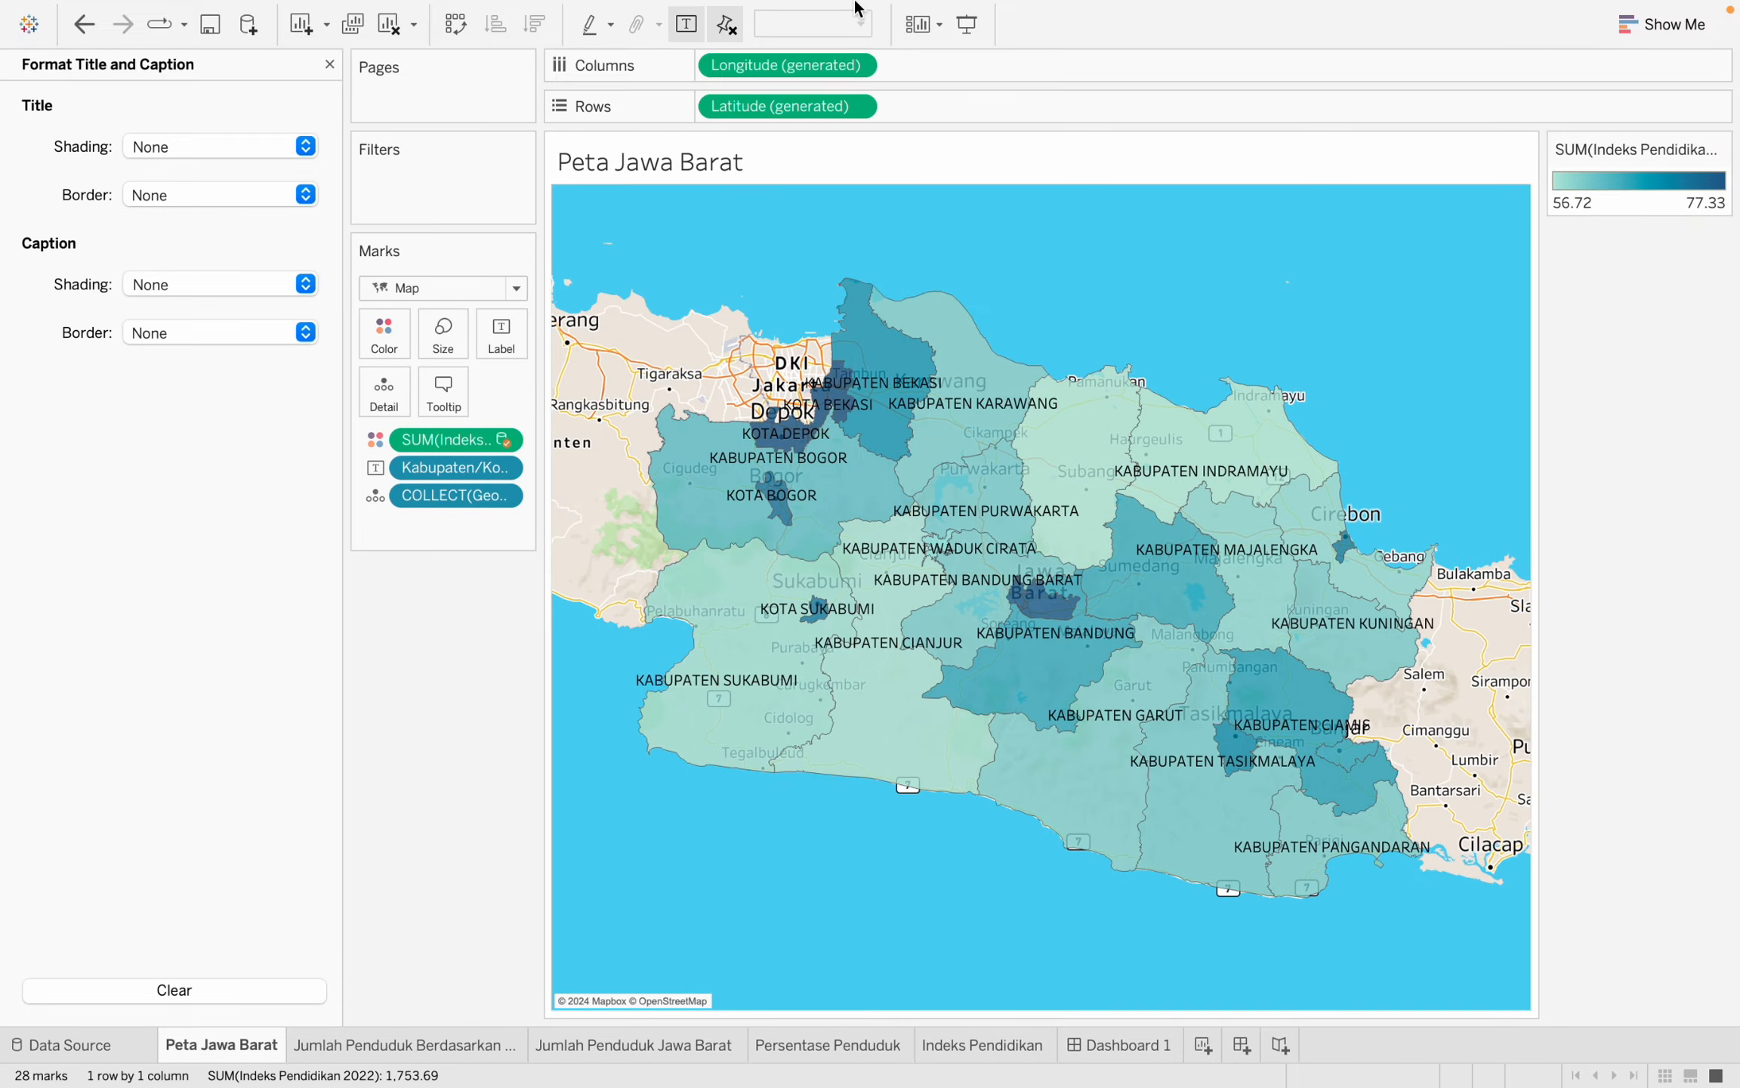
click(686, 14)
mouse_move(716, 50)
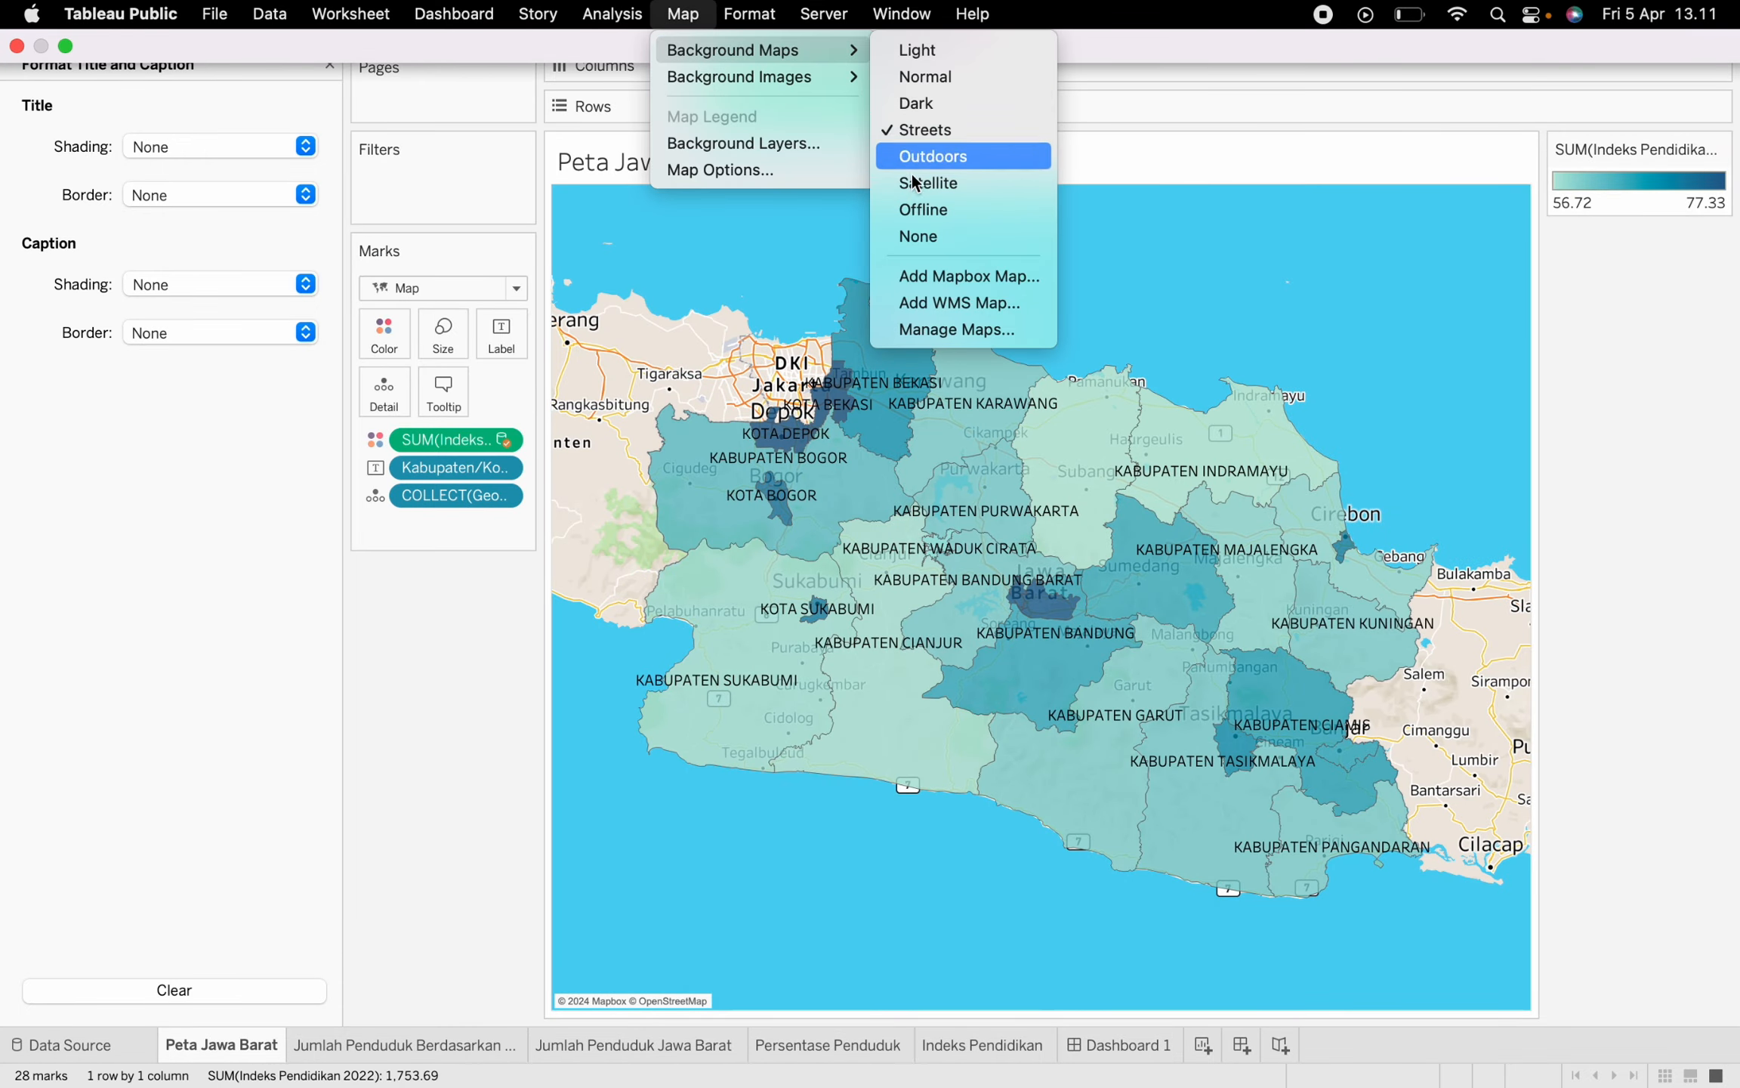
click(927, 156)
click(683, 14)
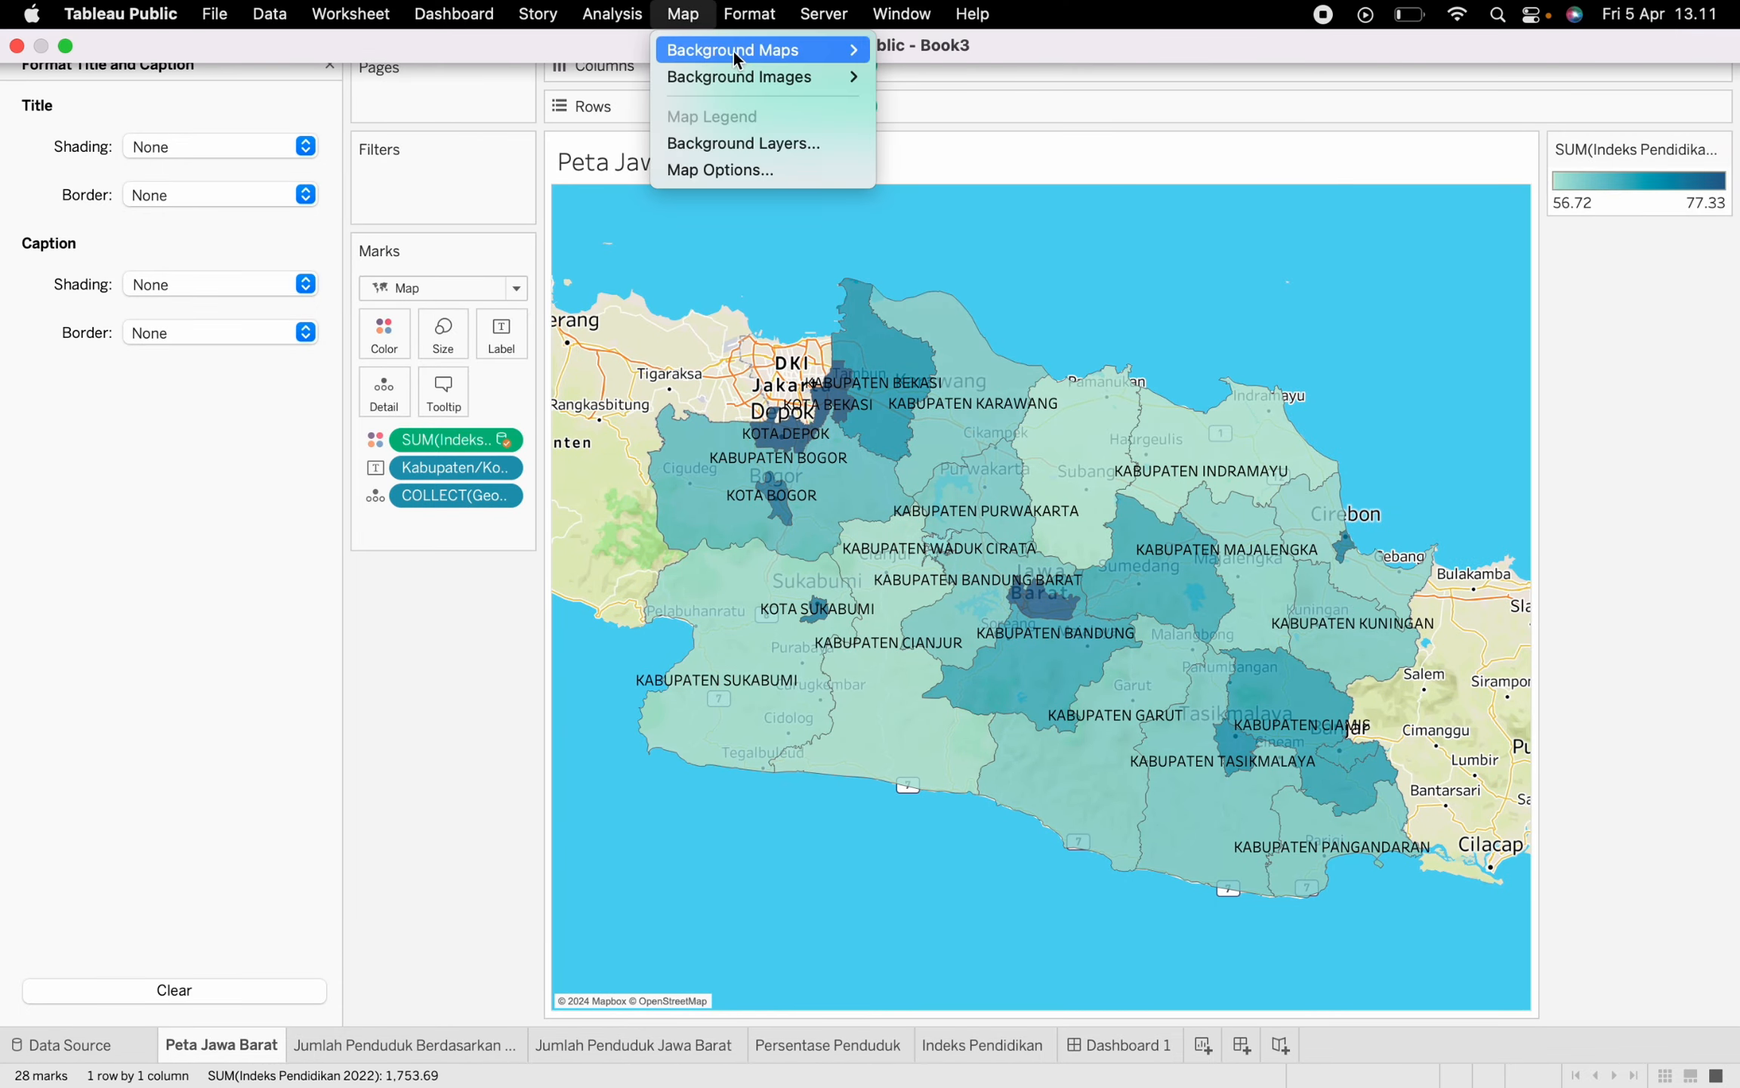
mouse_move(748, 50)
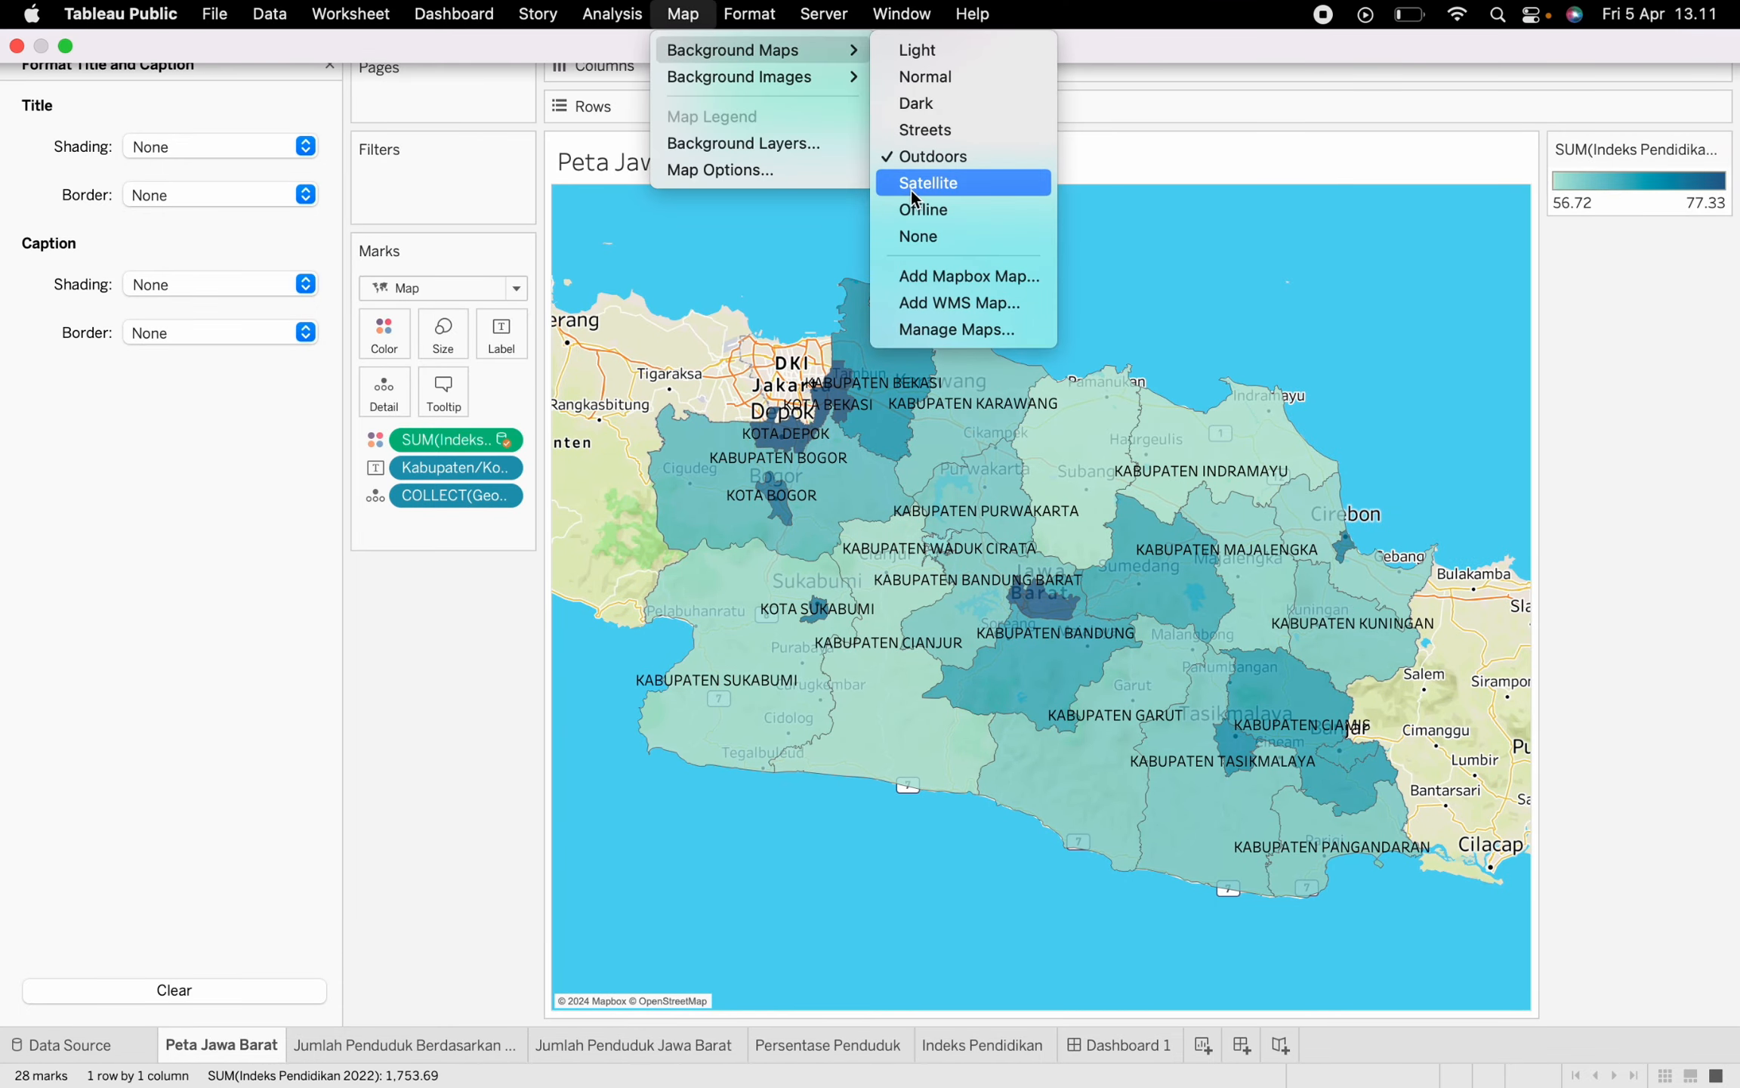
click(917, 84)
click(1118, 1044)
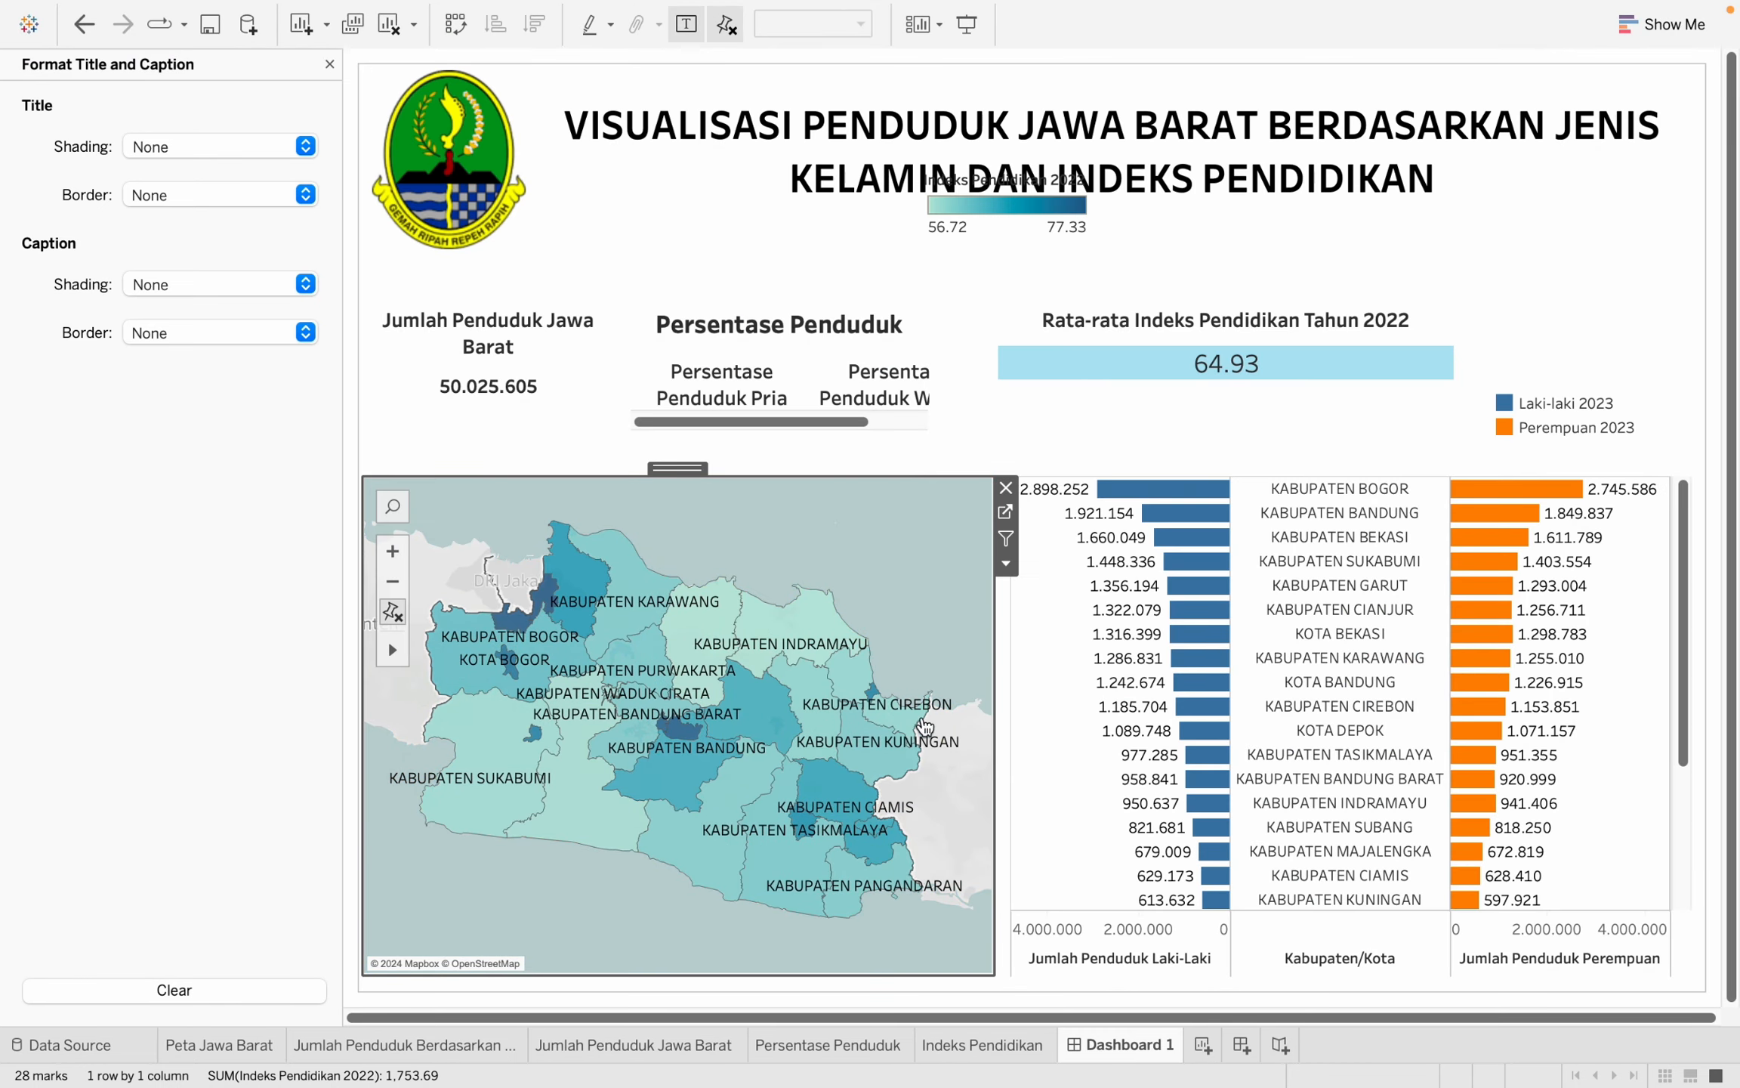
drag(643, 475, 648, 438)
Extend the gender population chart upward and out to the map's edge, and move its color legend up clear of the bars.
click(1138, 489)
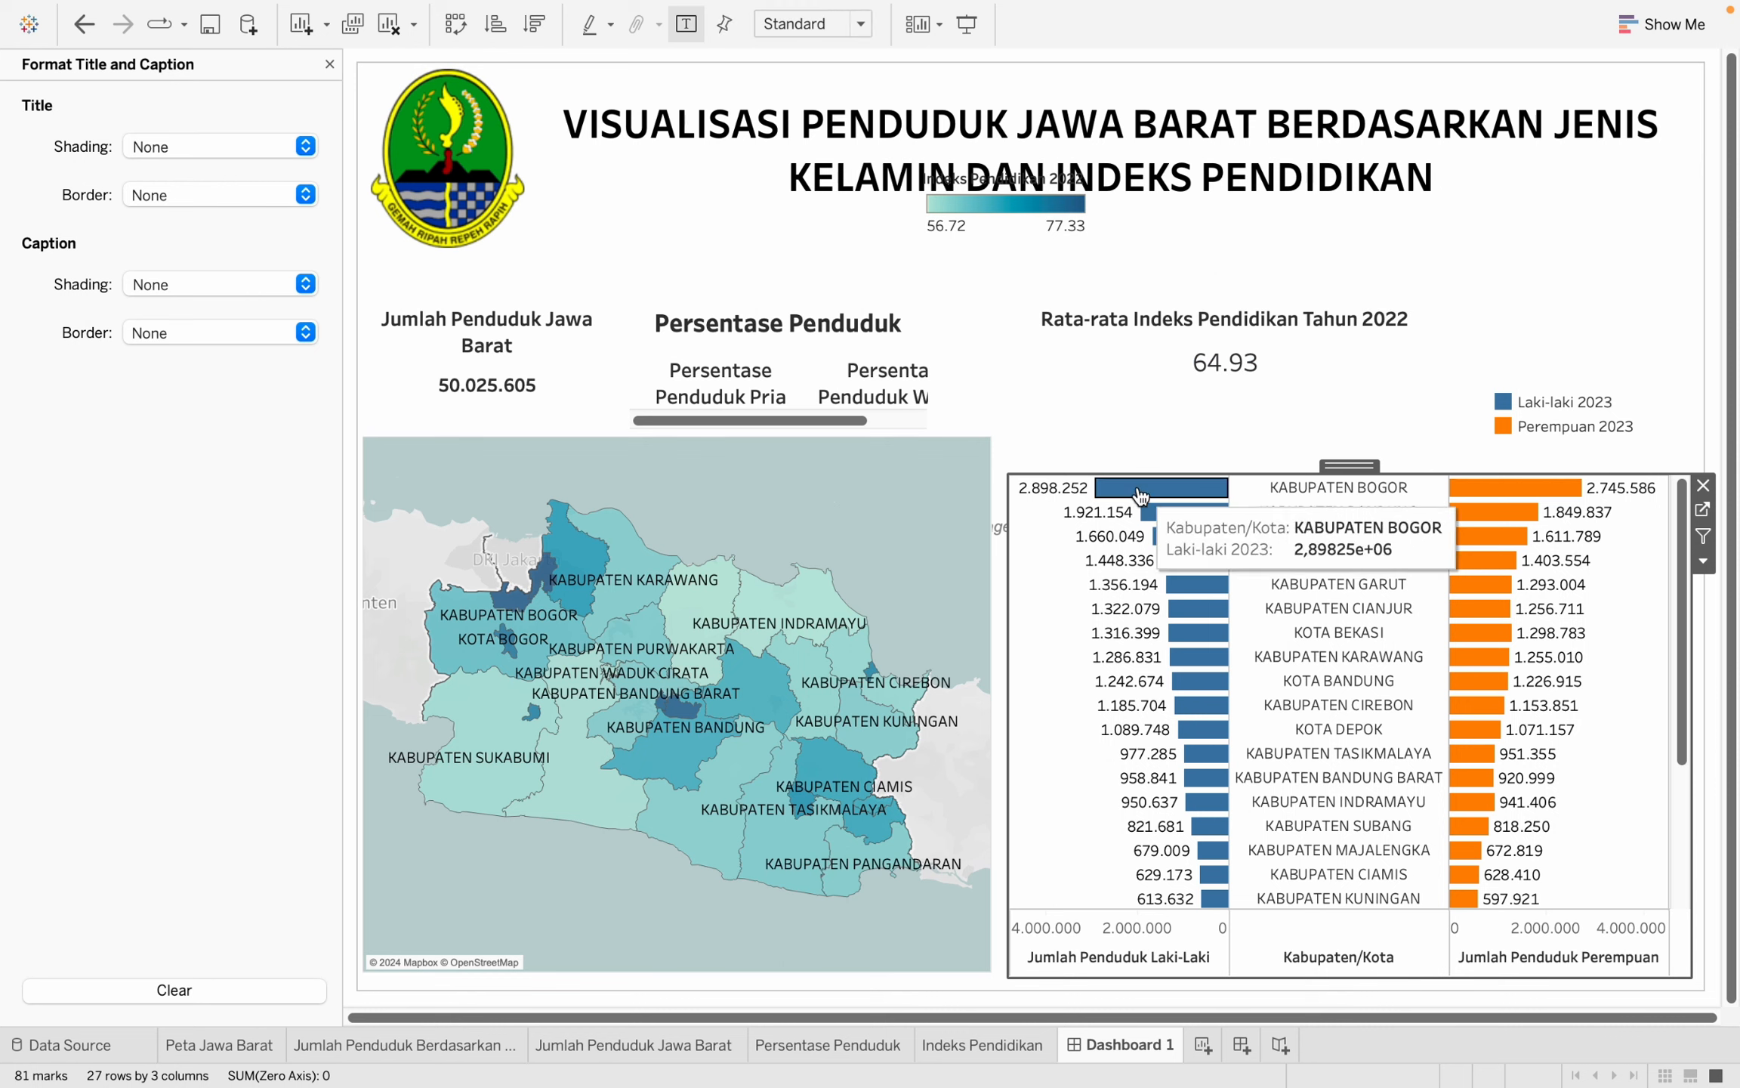
drag(1140, 475, 1141, 436)
drag(1008, 650, 995, 654)
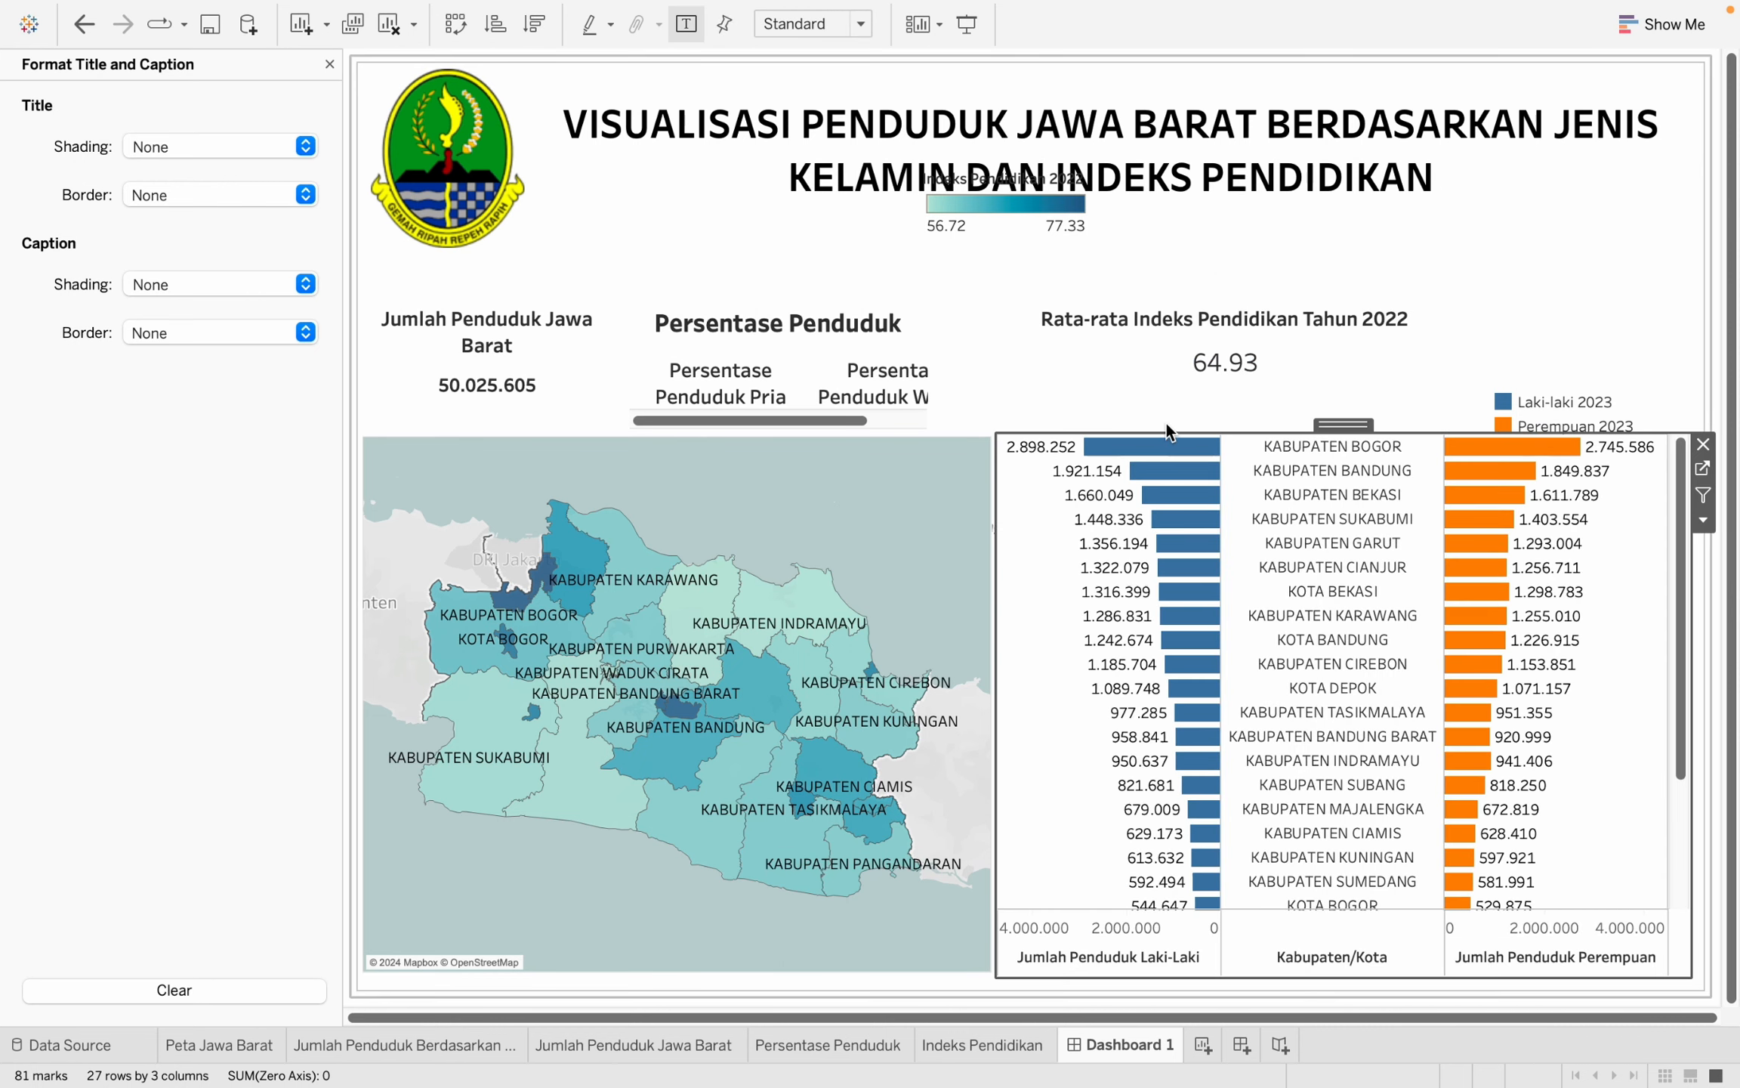
click(1531, 392)
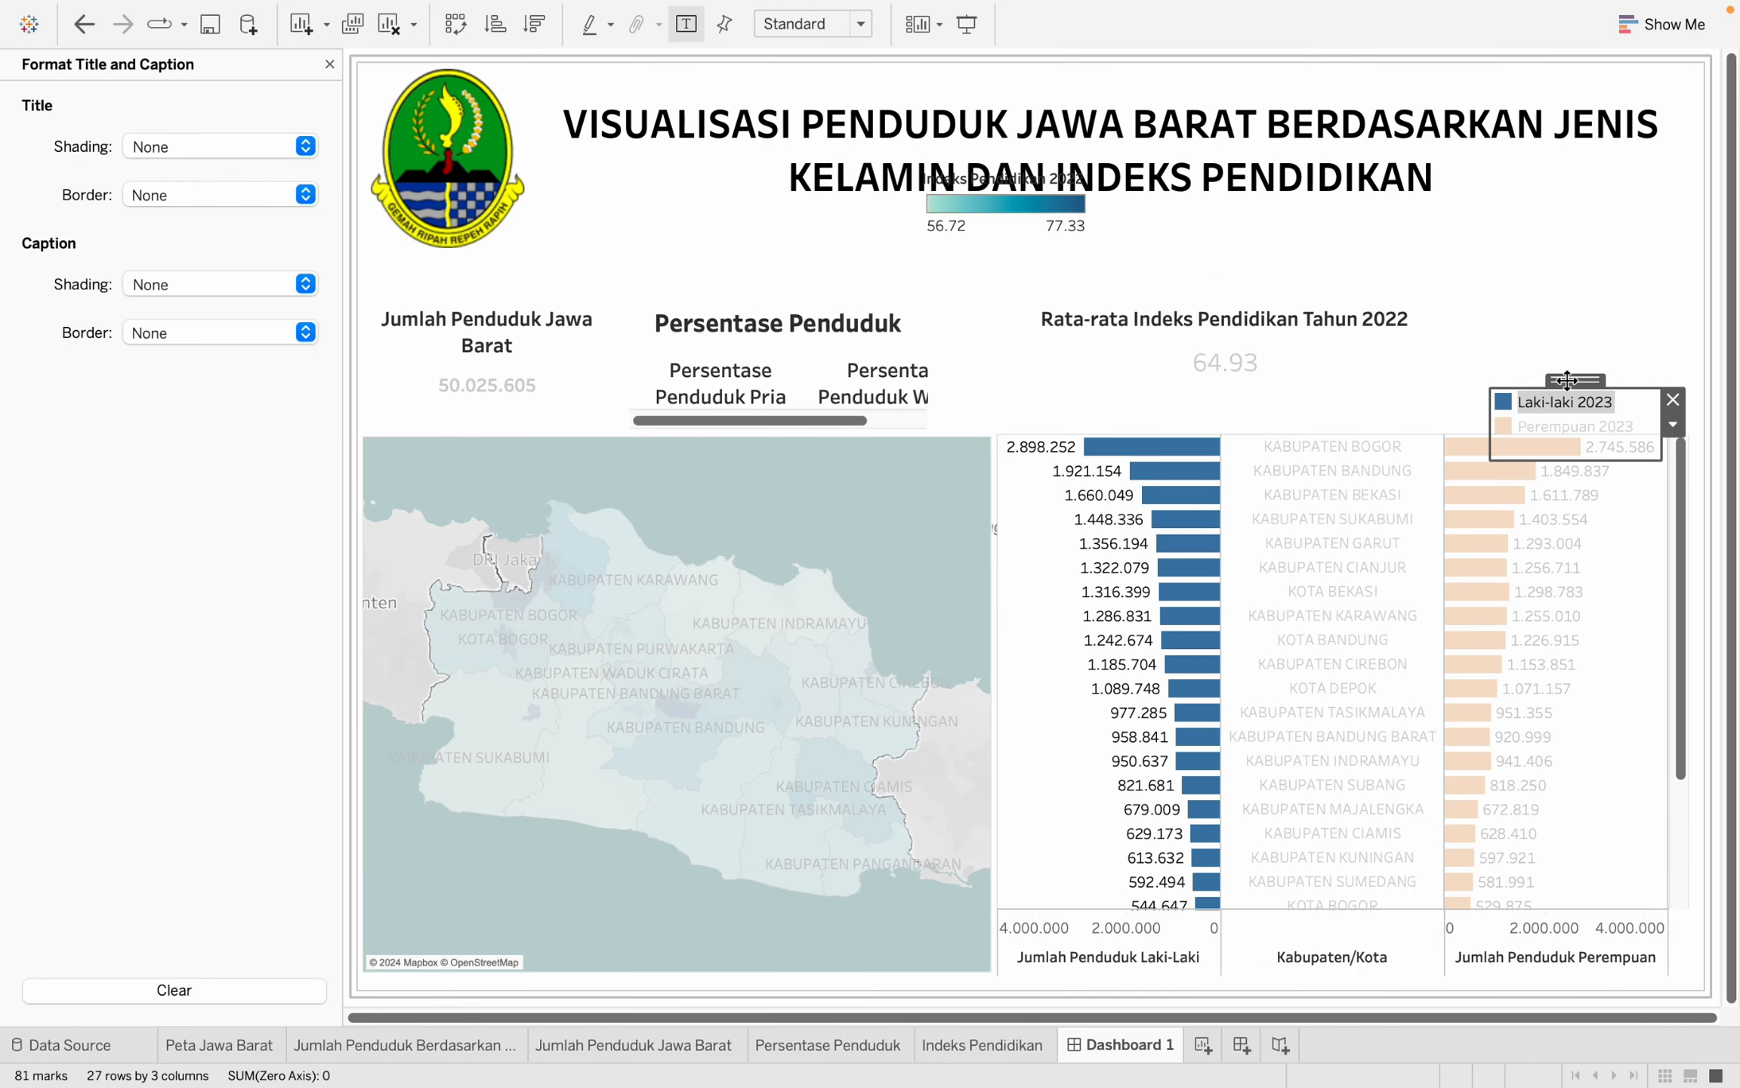
click(1634, 308)
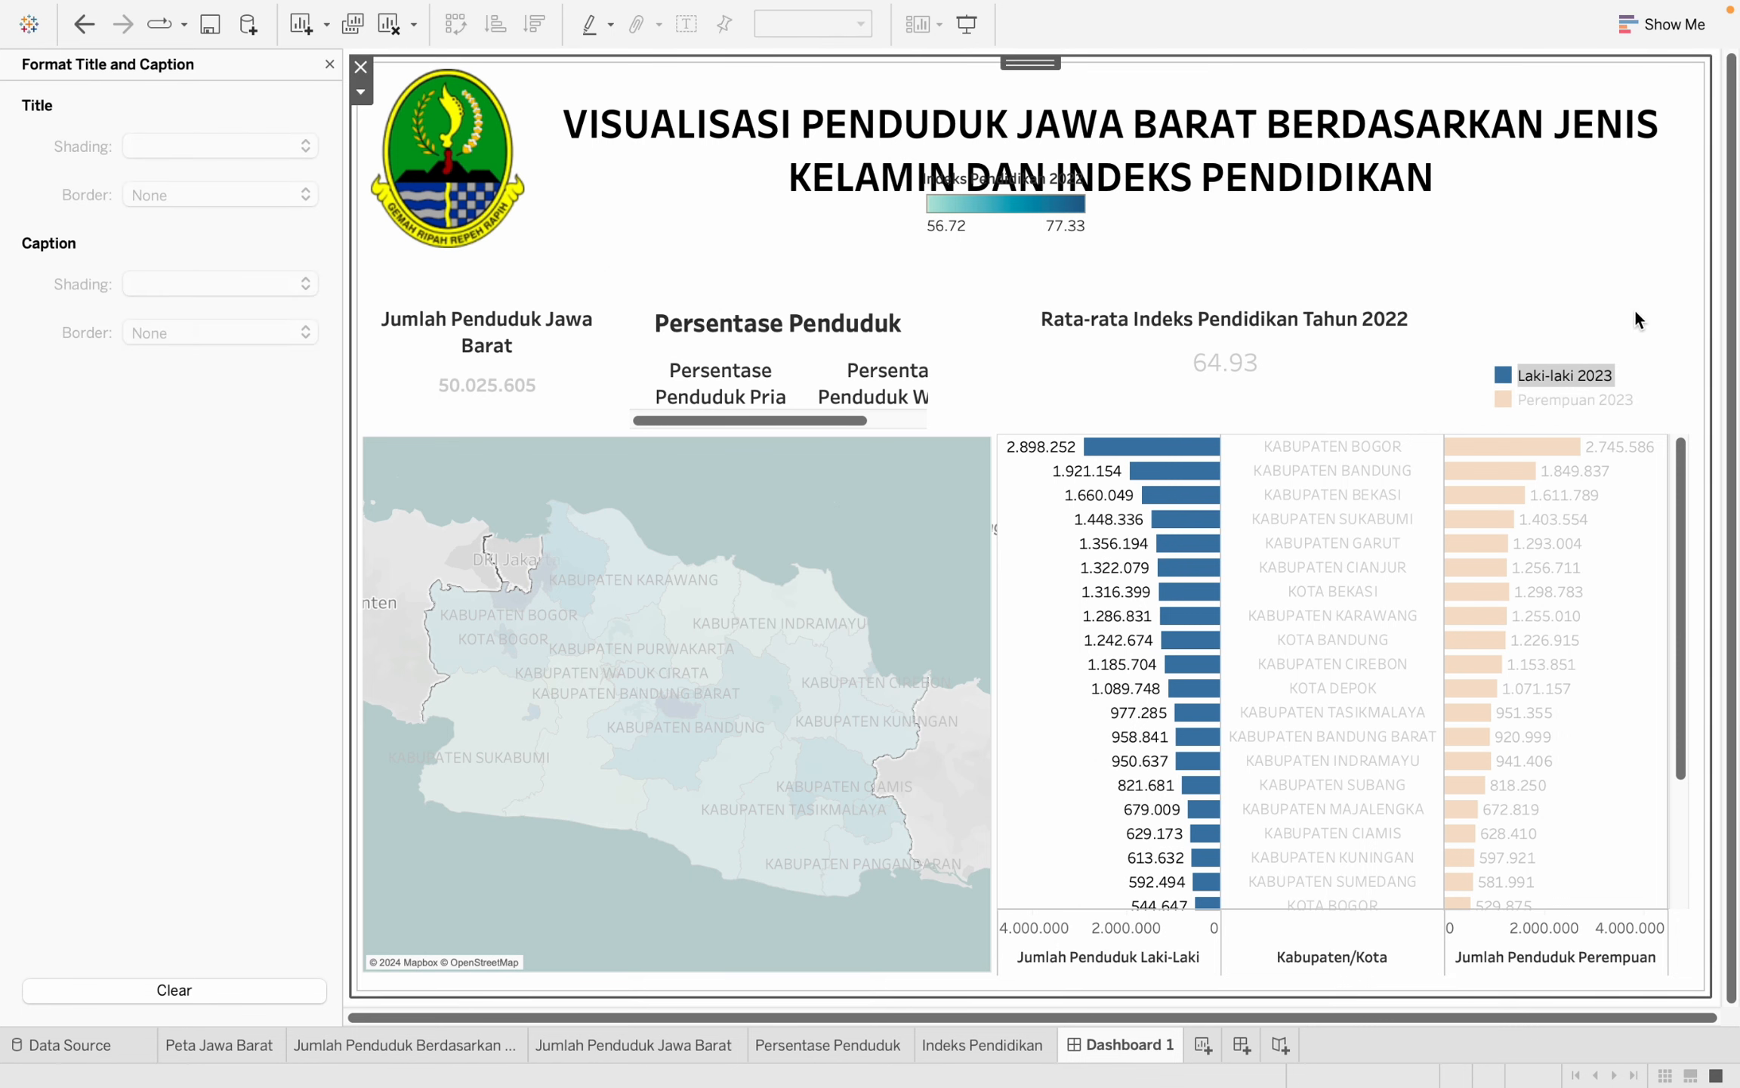
Change the legend alias of Perempuan 2023 to "Jumlah Penduduk Perempuan".
click(1601, 404)
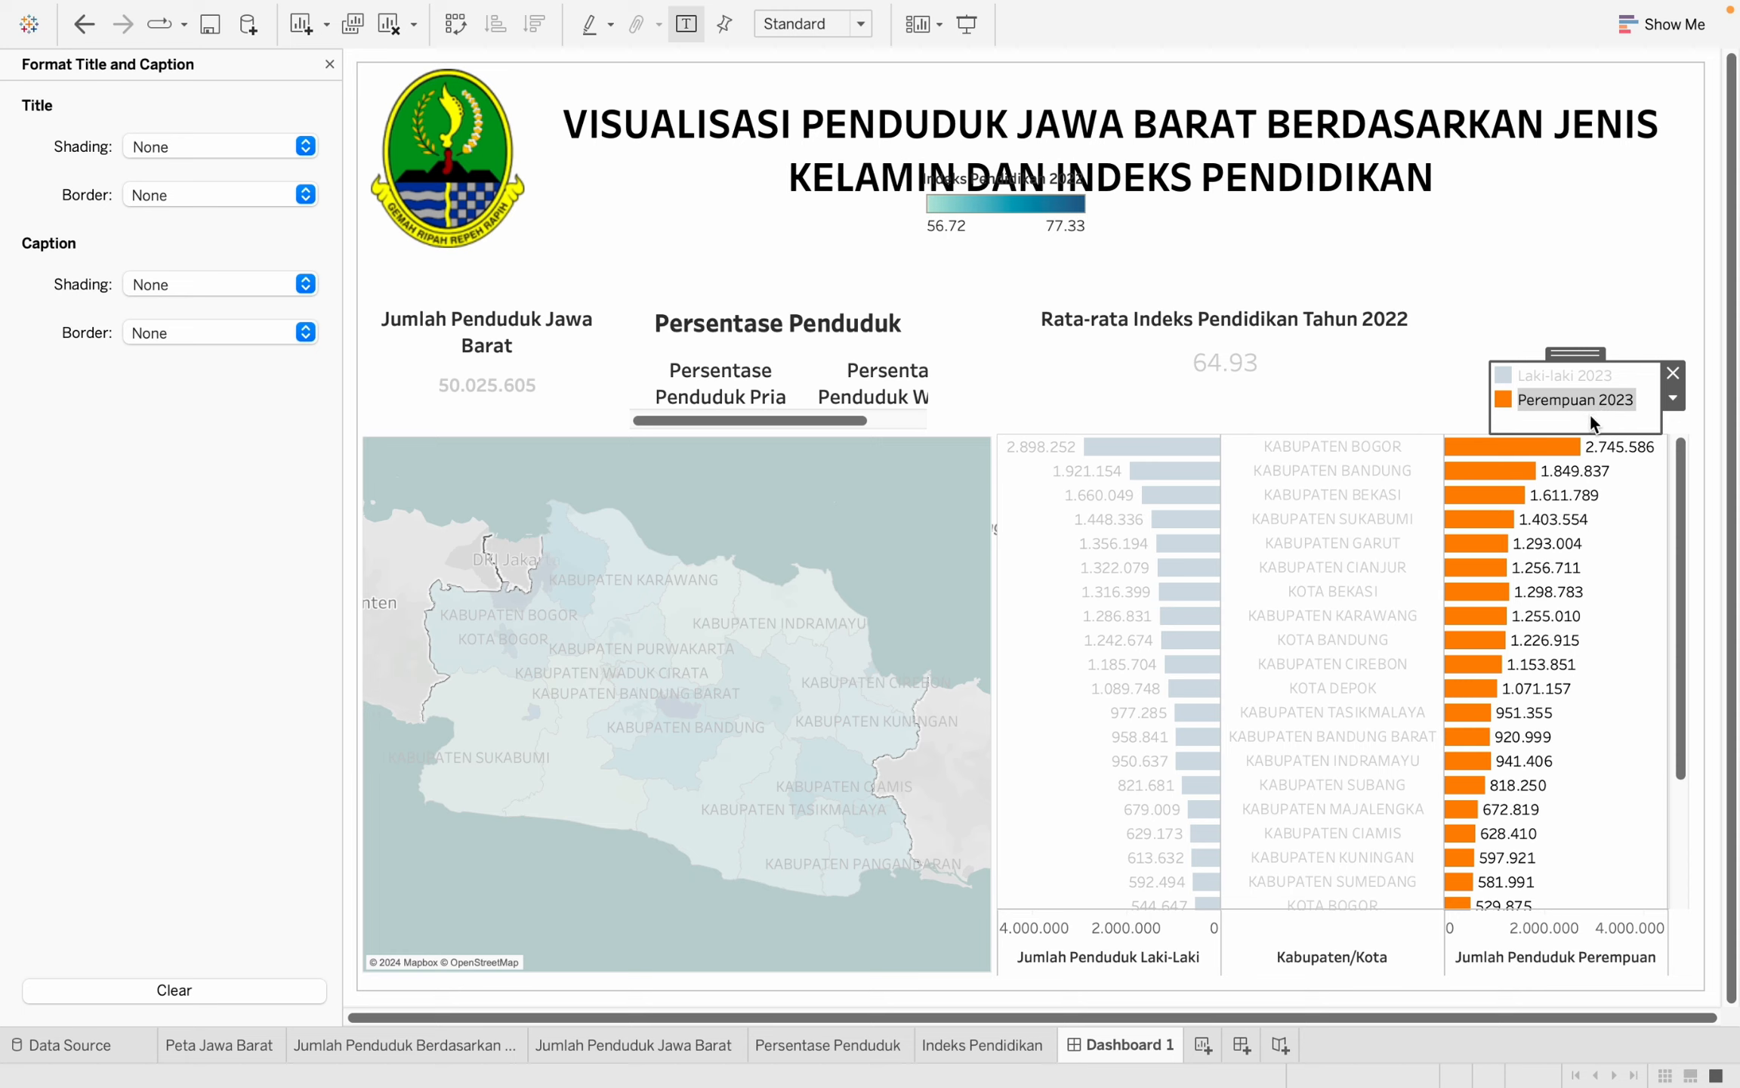
right_click(1600, 391)
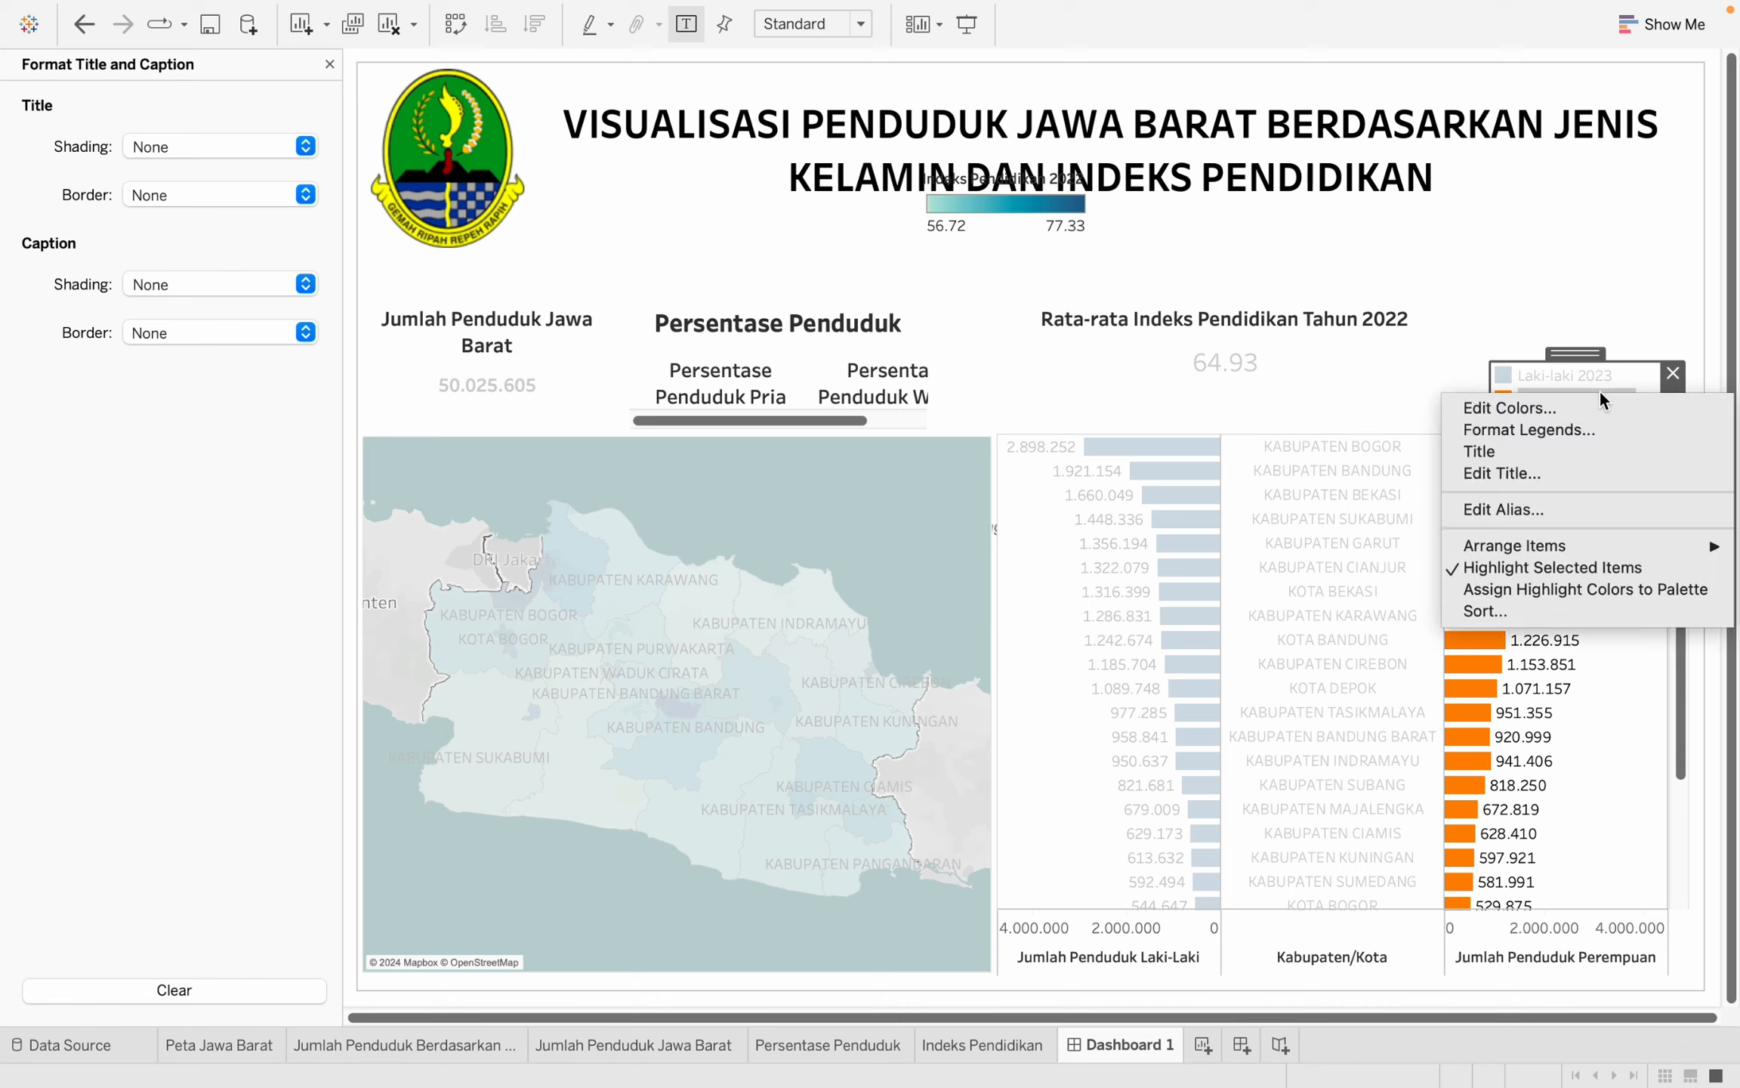
click(1576, 510)
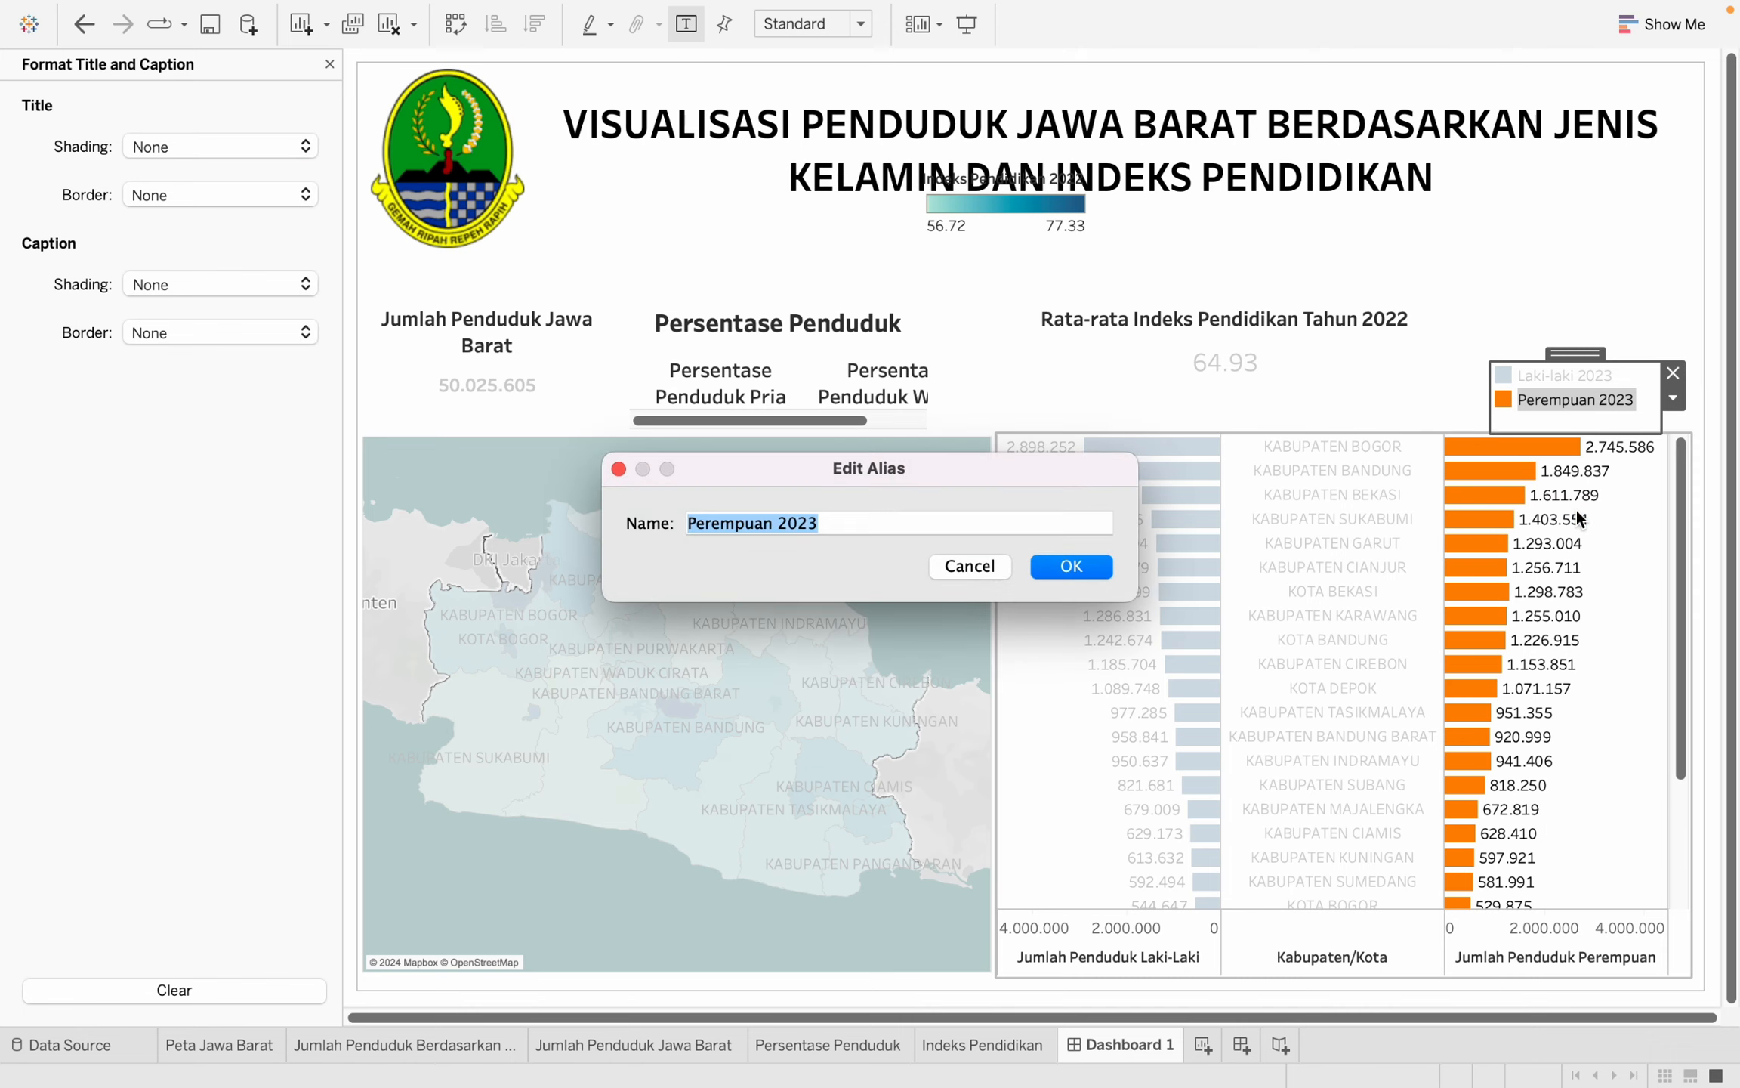
key(Right)
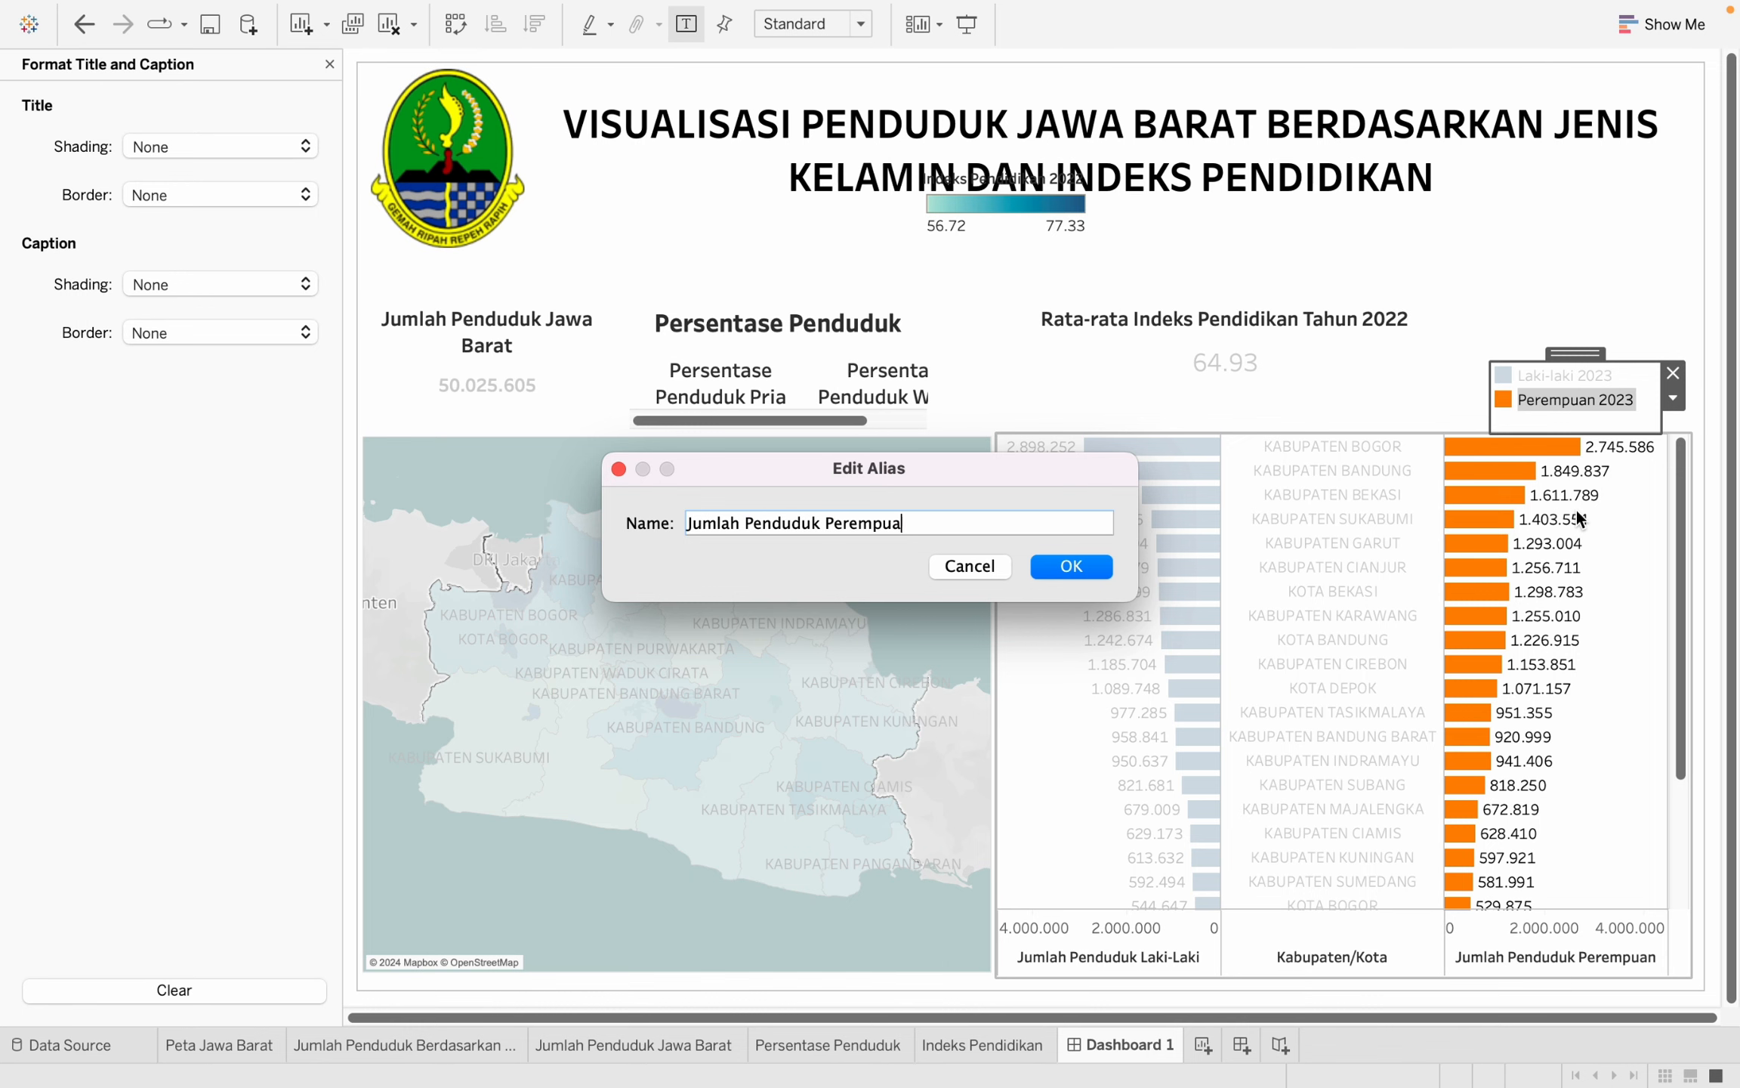
text(n)
key(Return)
Change the legend alias of Laki-laki 2023 to "Jumlah Penduduk Pria".
double_click(1577, 400)
click(1043, 769)
right_click(1587, 406)
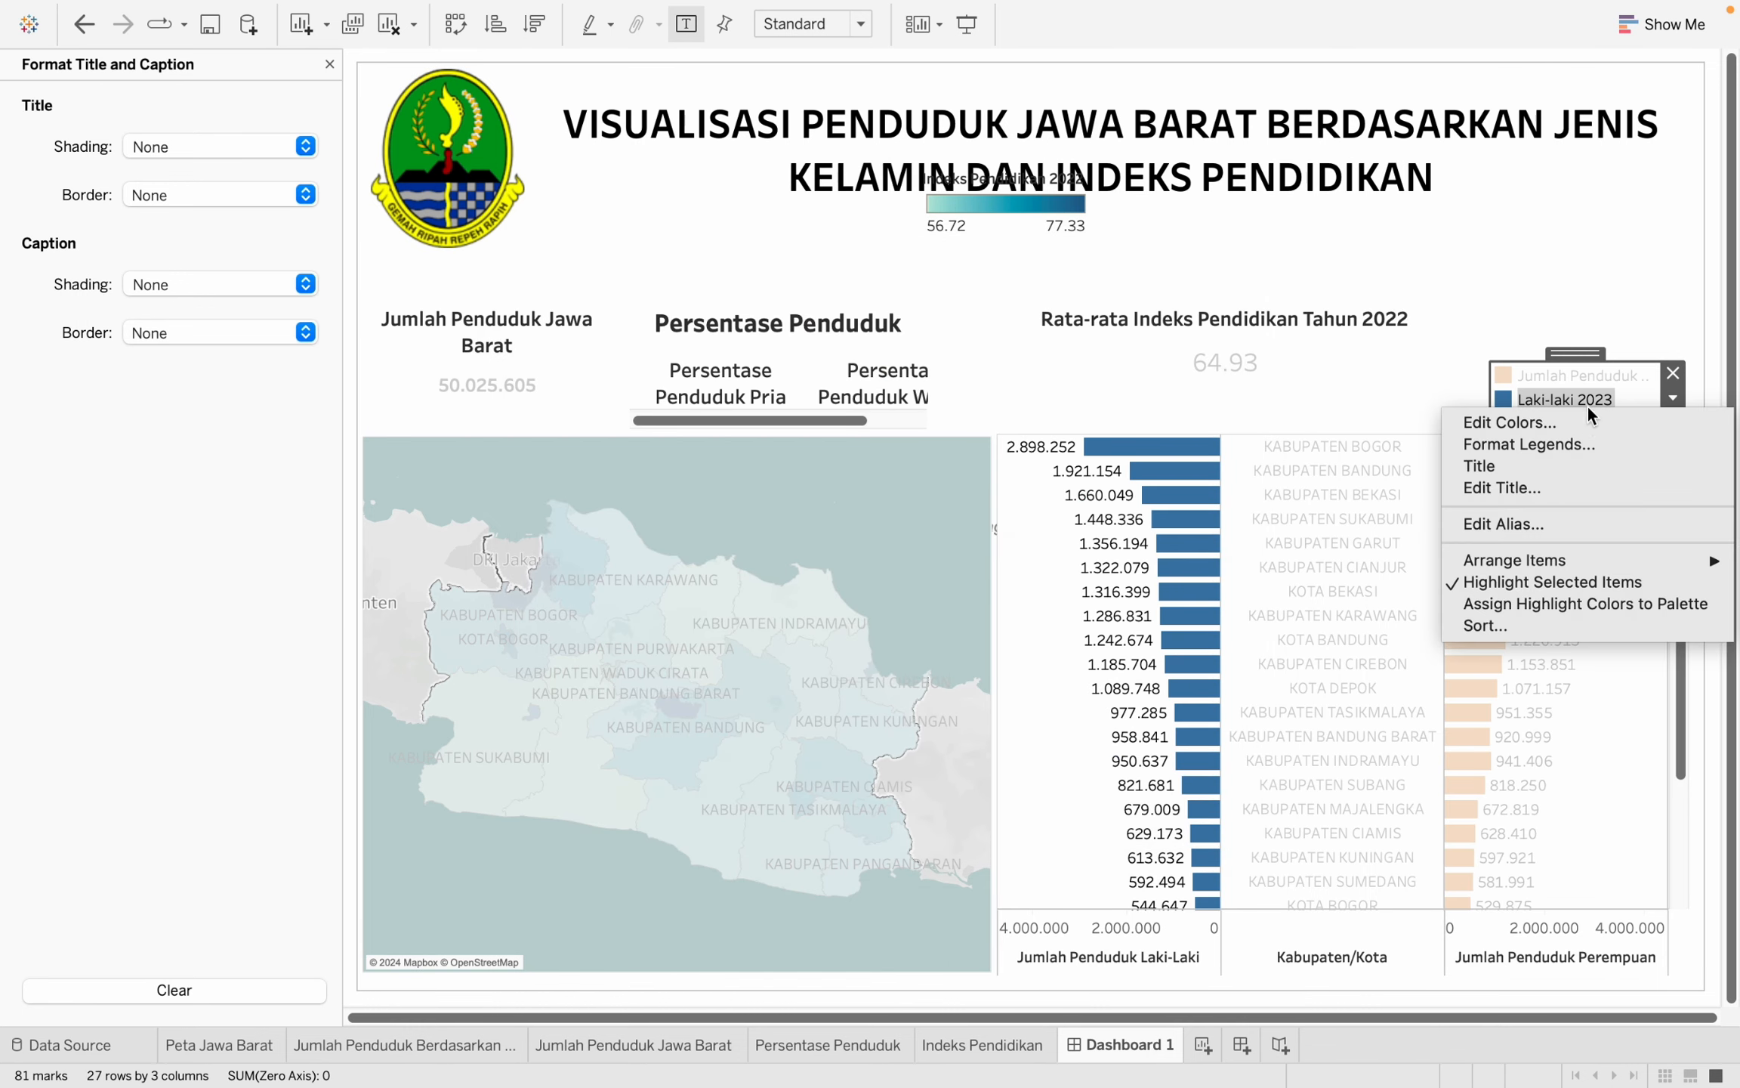
click(1585, 515)
text(Jumlah Penduduk)
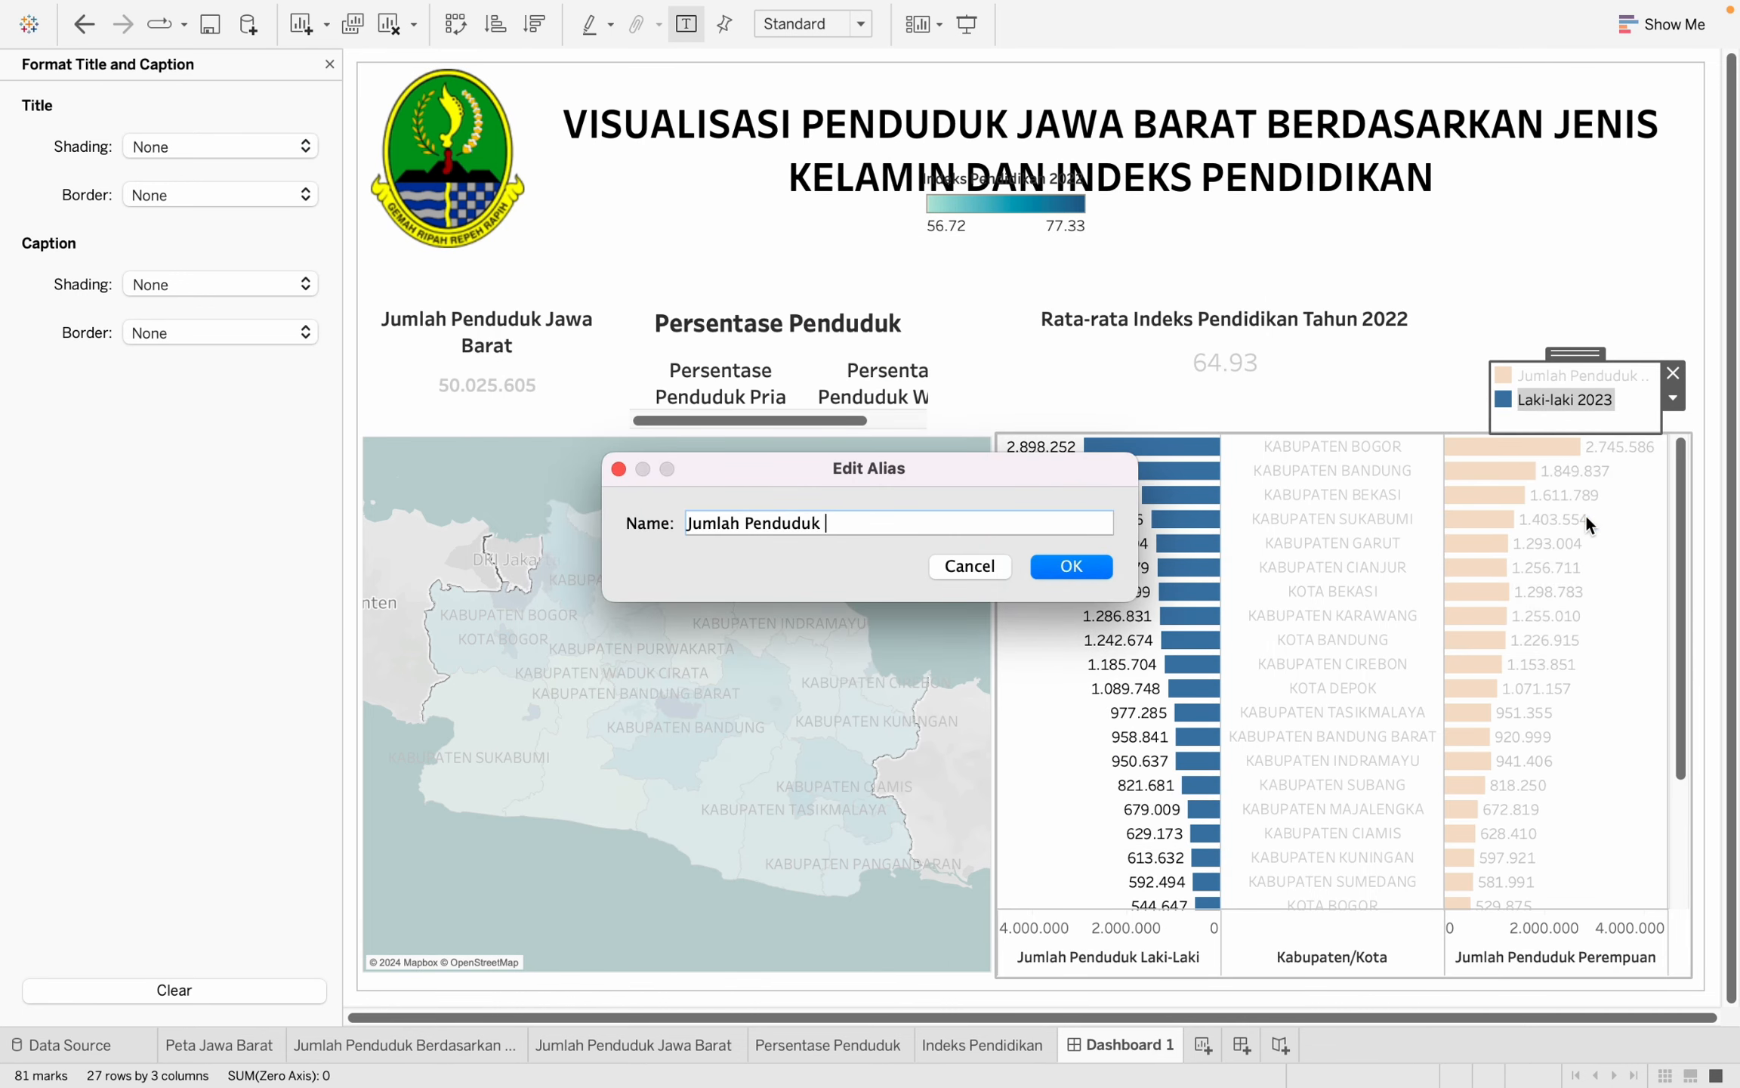
text( Pria)
click(1065, 568)
Change the legend alias of Jumlah Penduduk Perempuan to "Jumlah Penduduk Wanita".
double_click(1635, 376)
click(1047, 770)
right_click(1583, 375)
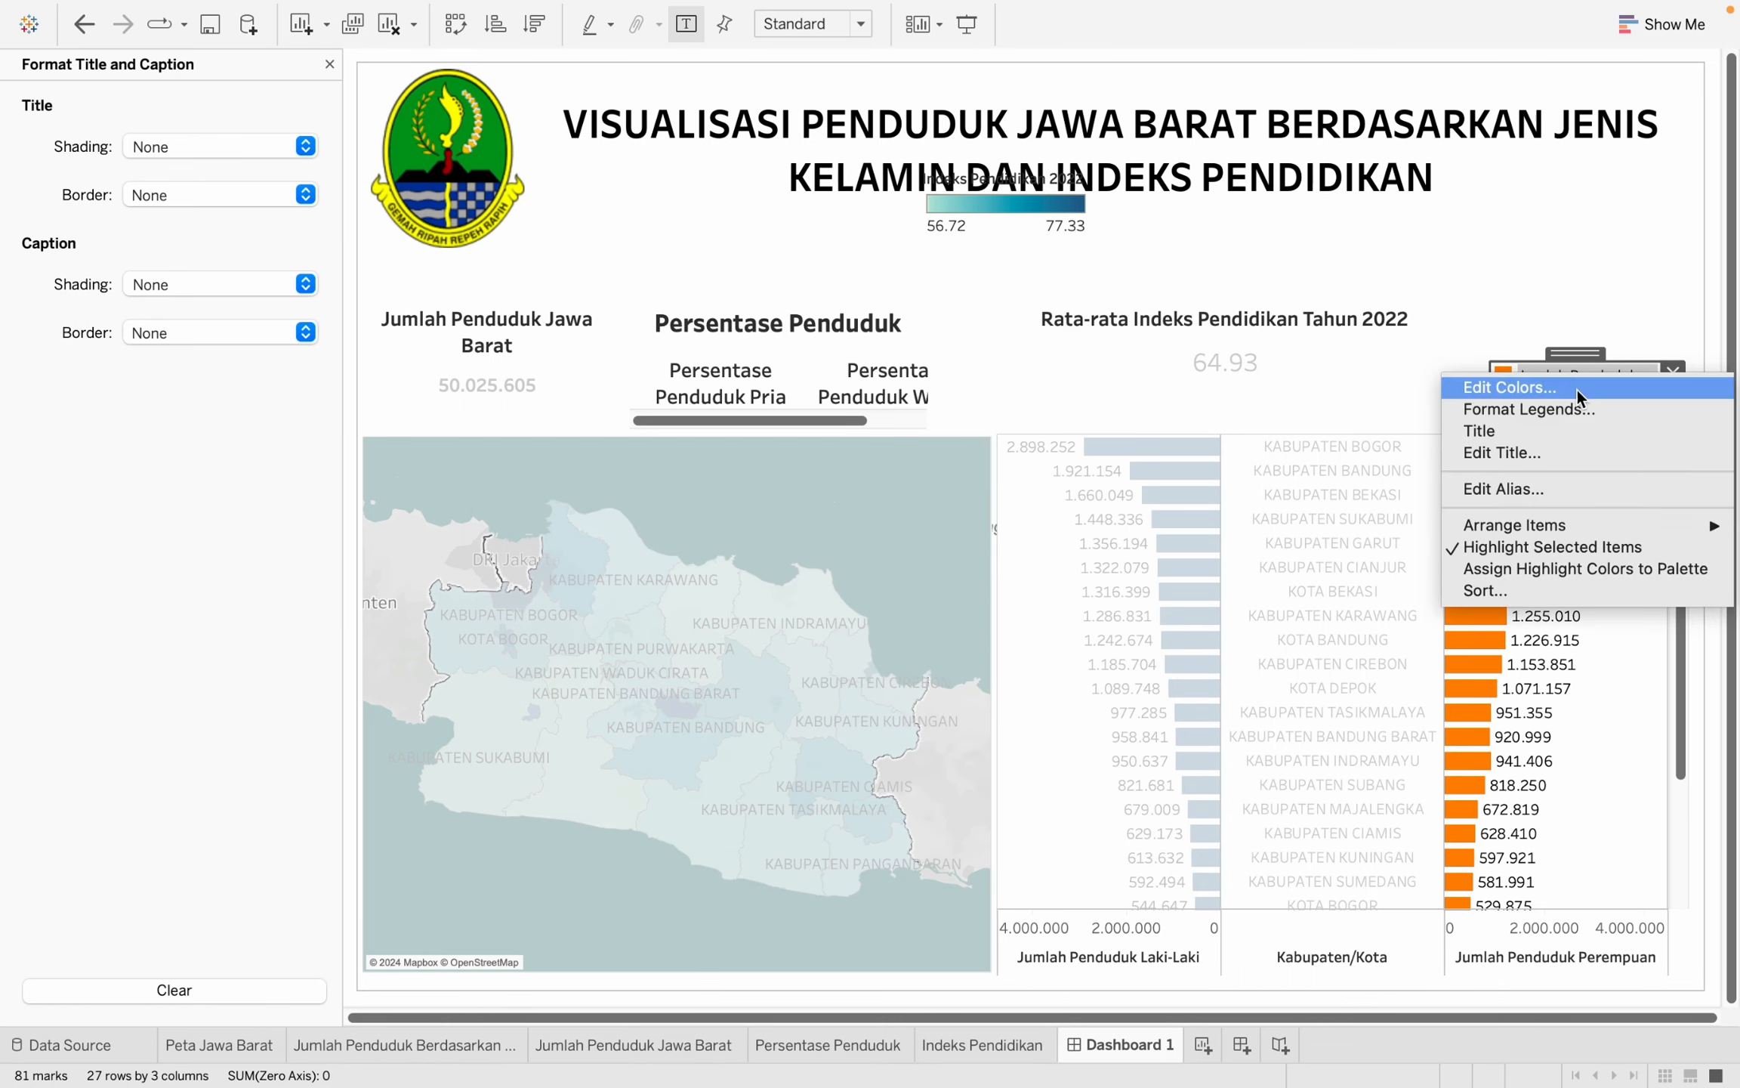
click(1580, 493)
key(Right)
key(BackSpace)
key(BackSpace)
key(BackSpace)
key(BackSpace)
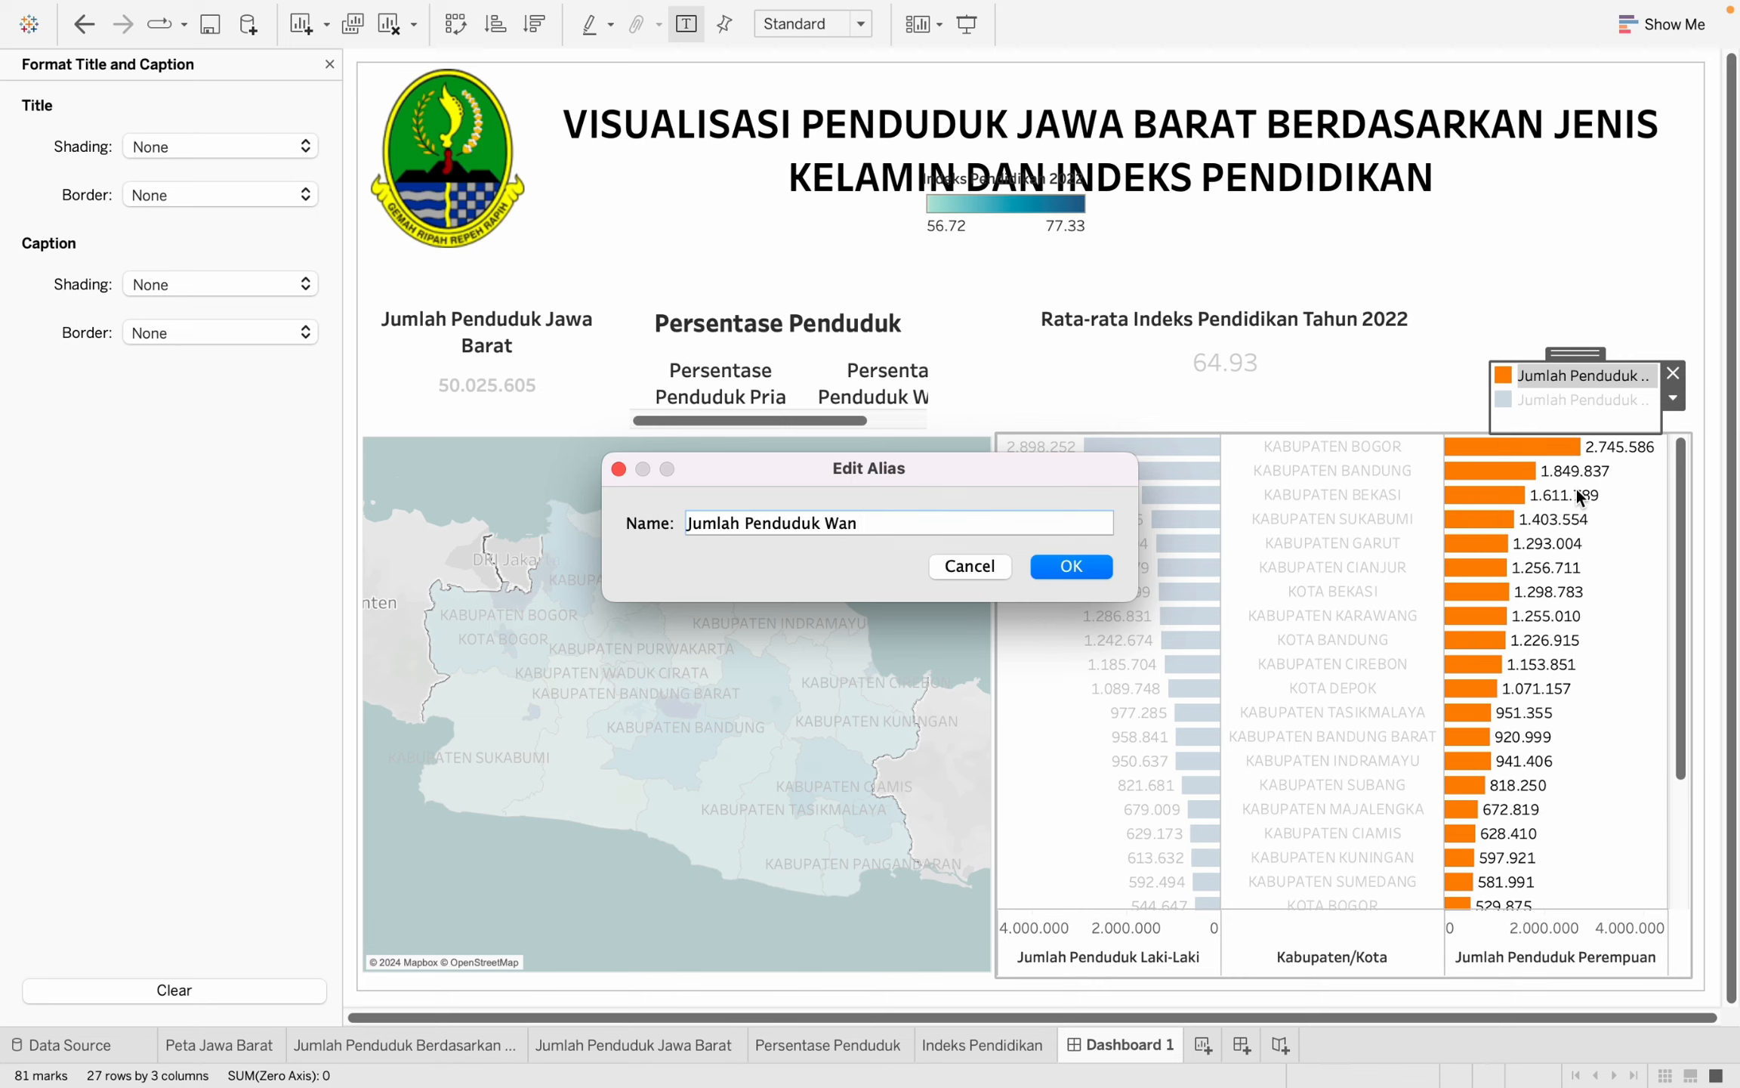
key(Return)
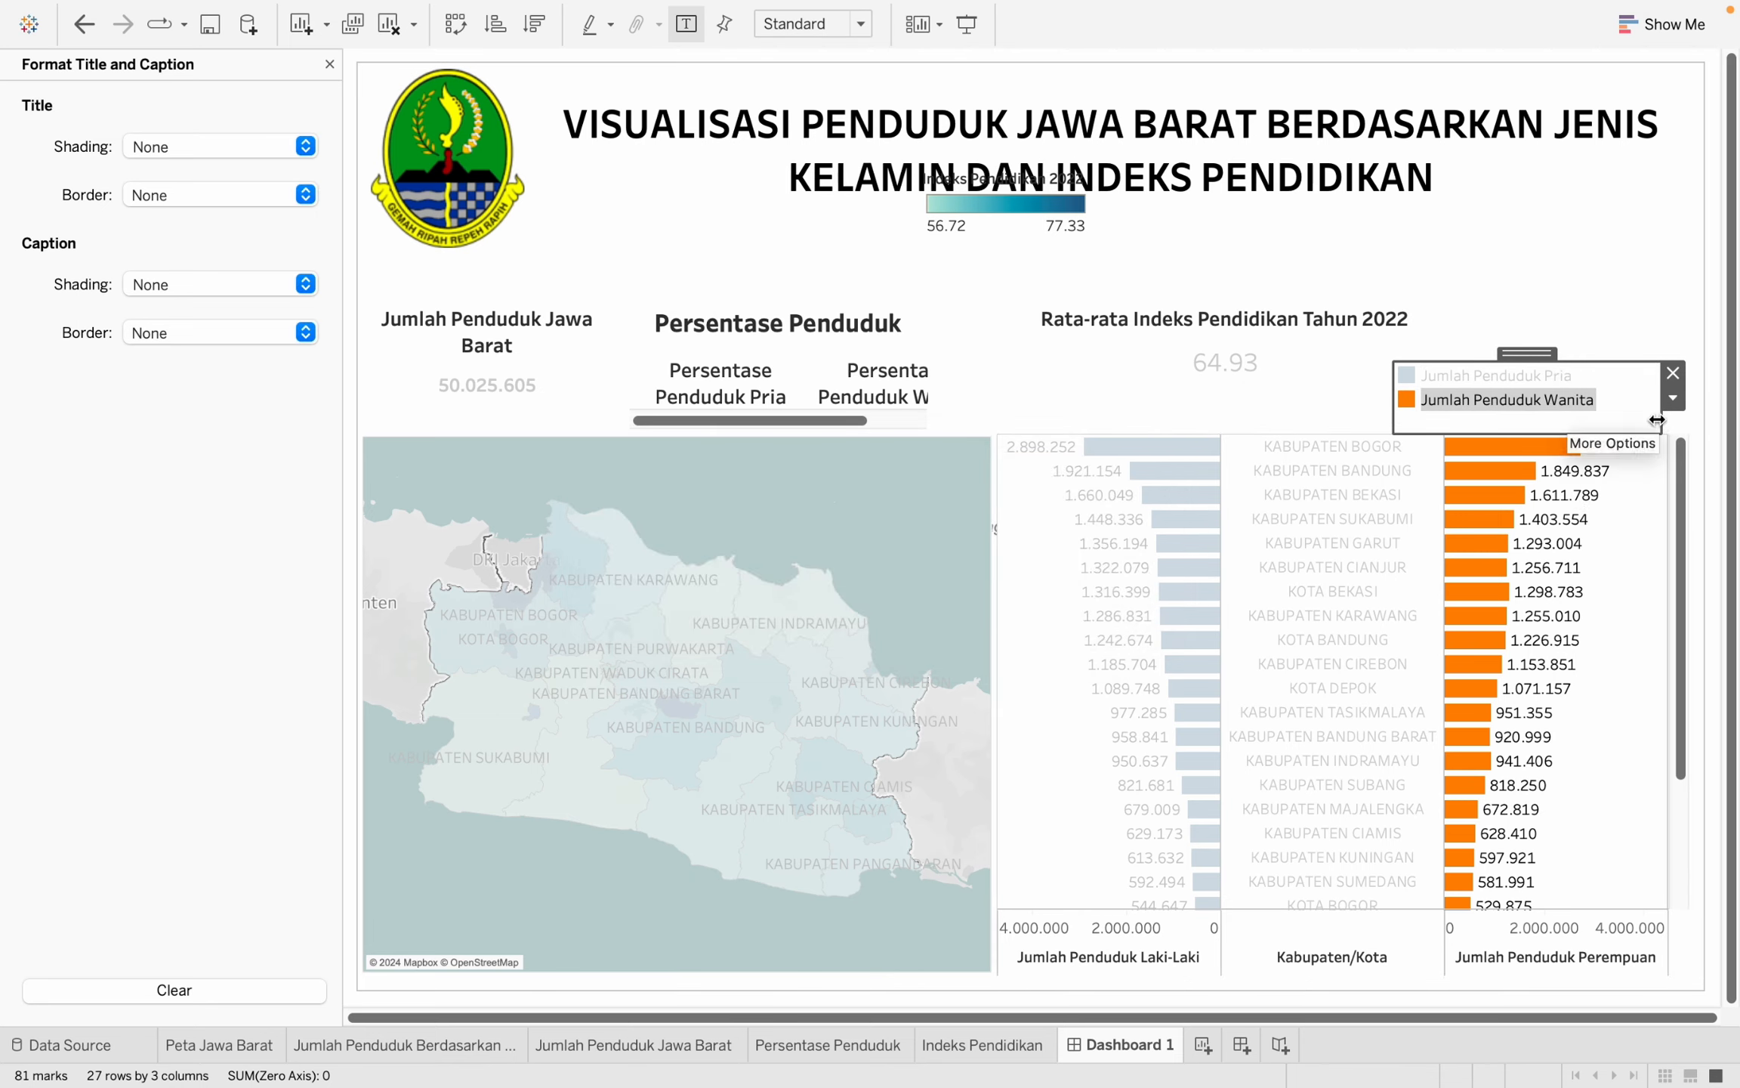
Widen the gender legend to fit its full labels, reduce its height and place it just above the orange bars.
drag(1616, 421, 1617, 423)
drag(1506, 352, 1555, 350)
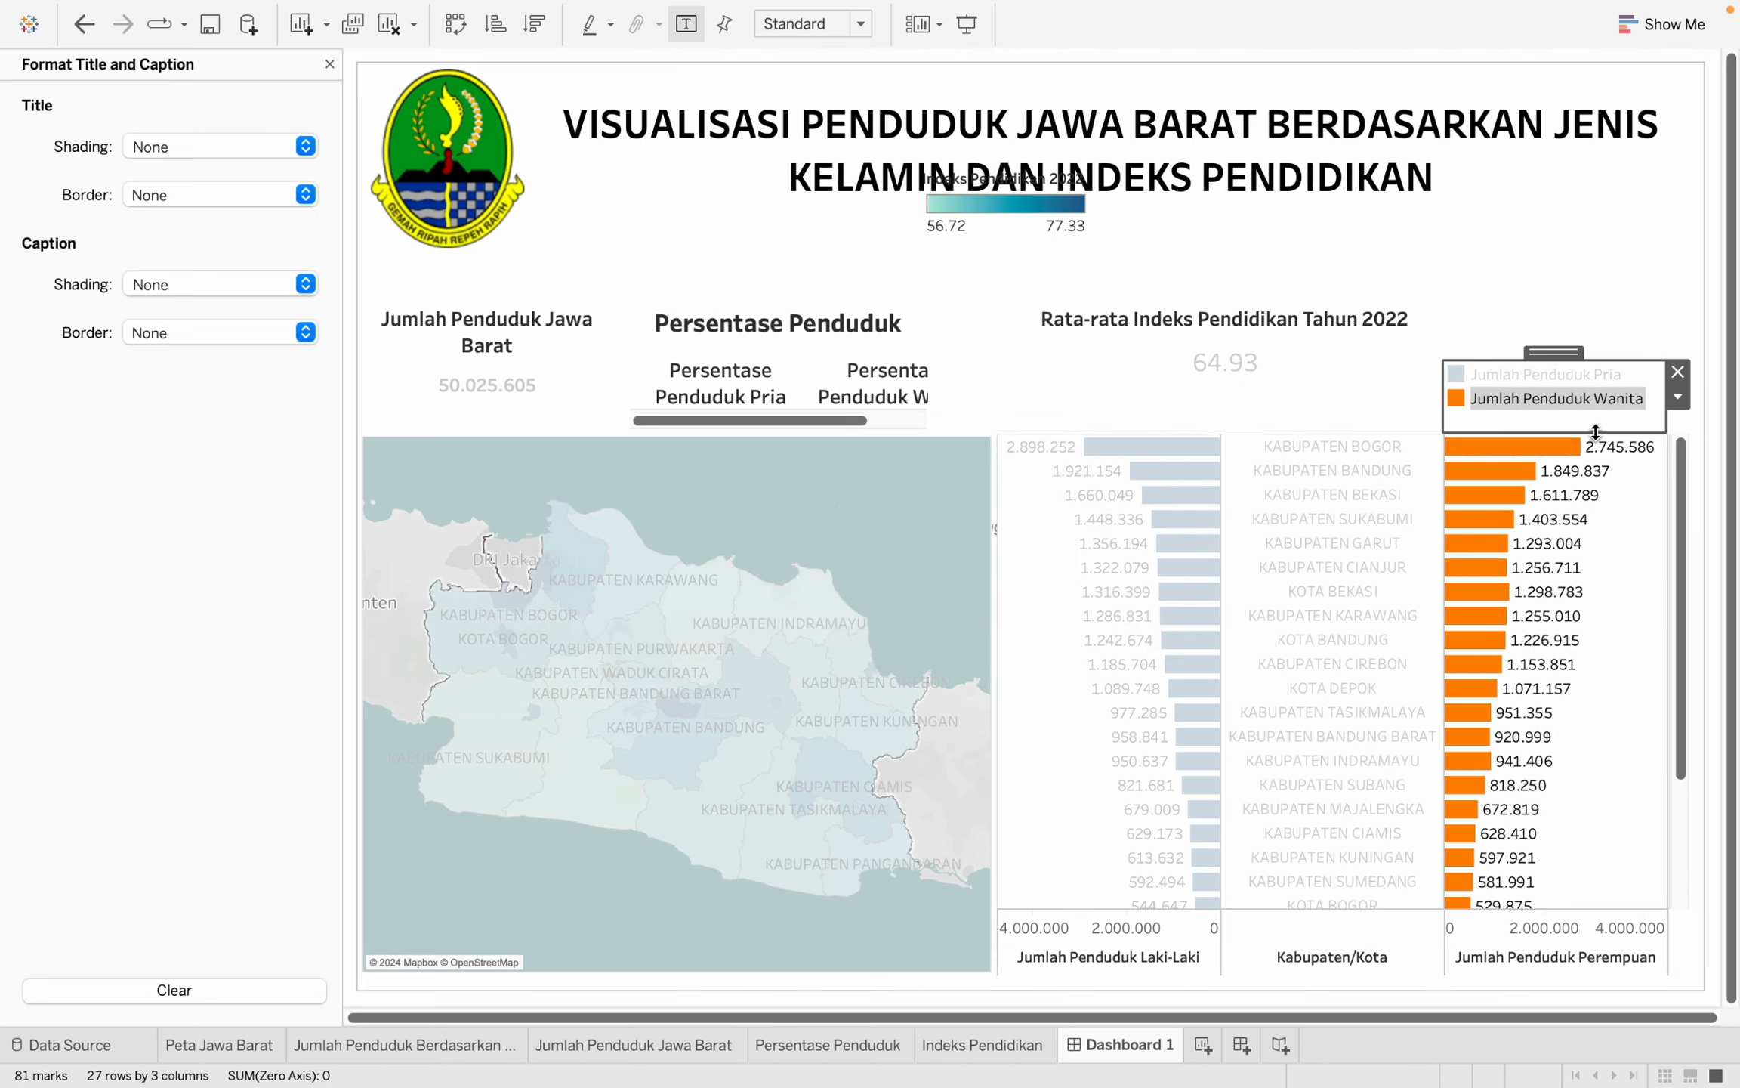
drag(1597, 433, 1597, 420)
drag(1556, 352, 1557, 362)
click(1600, 312)
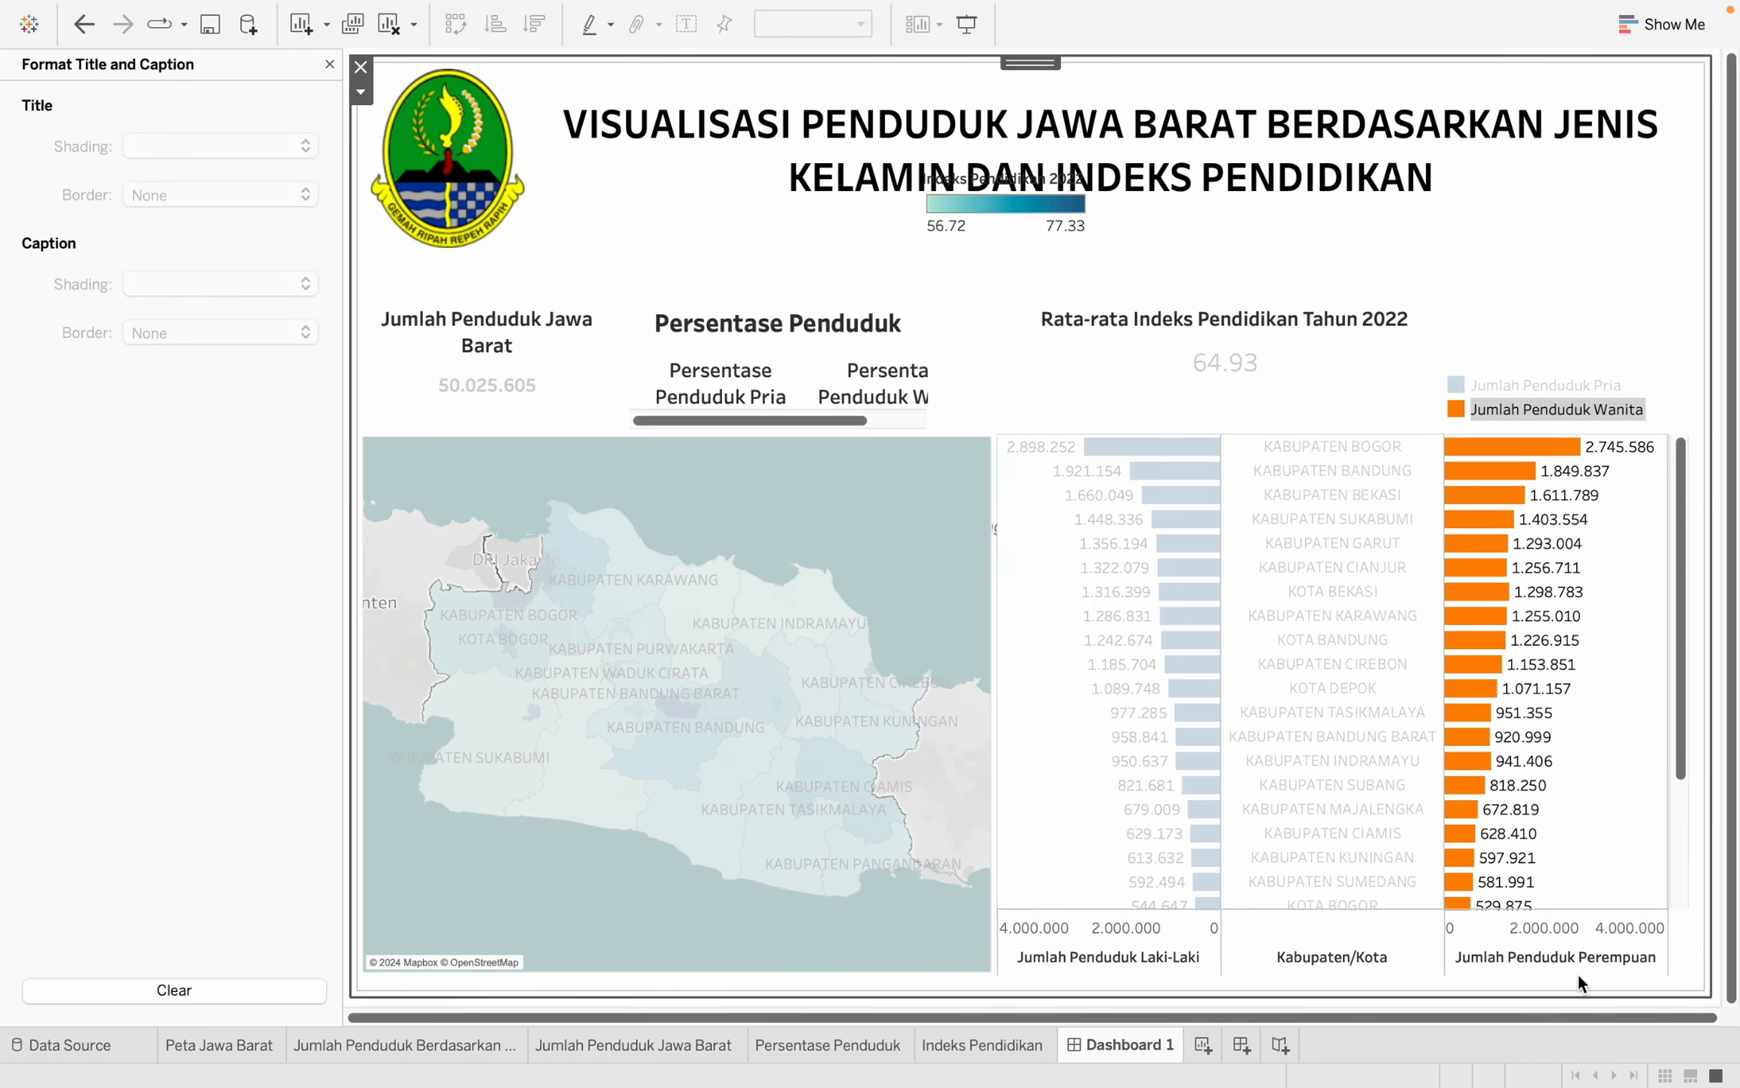
Hide the axis headers beneath the gender population chart.
right_click(1495, 958)
click(1528, 899)
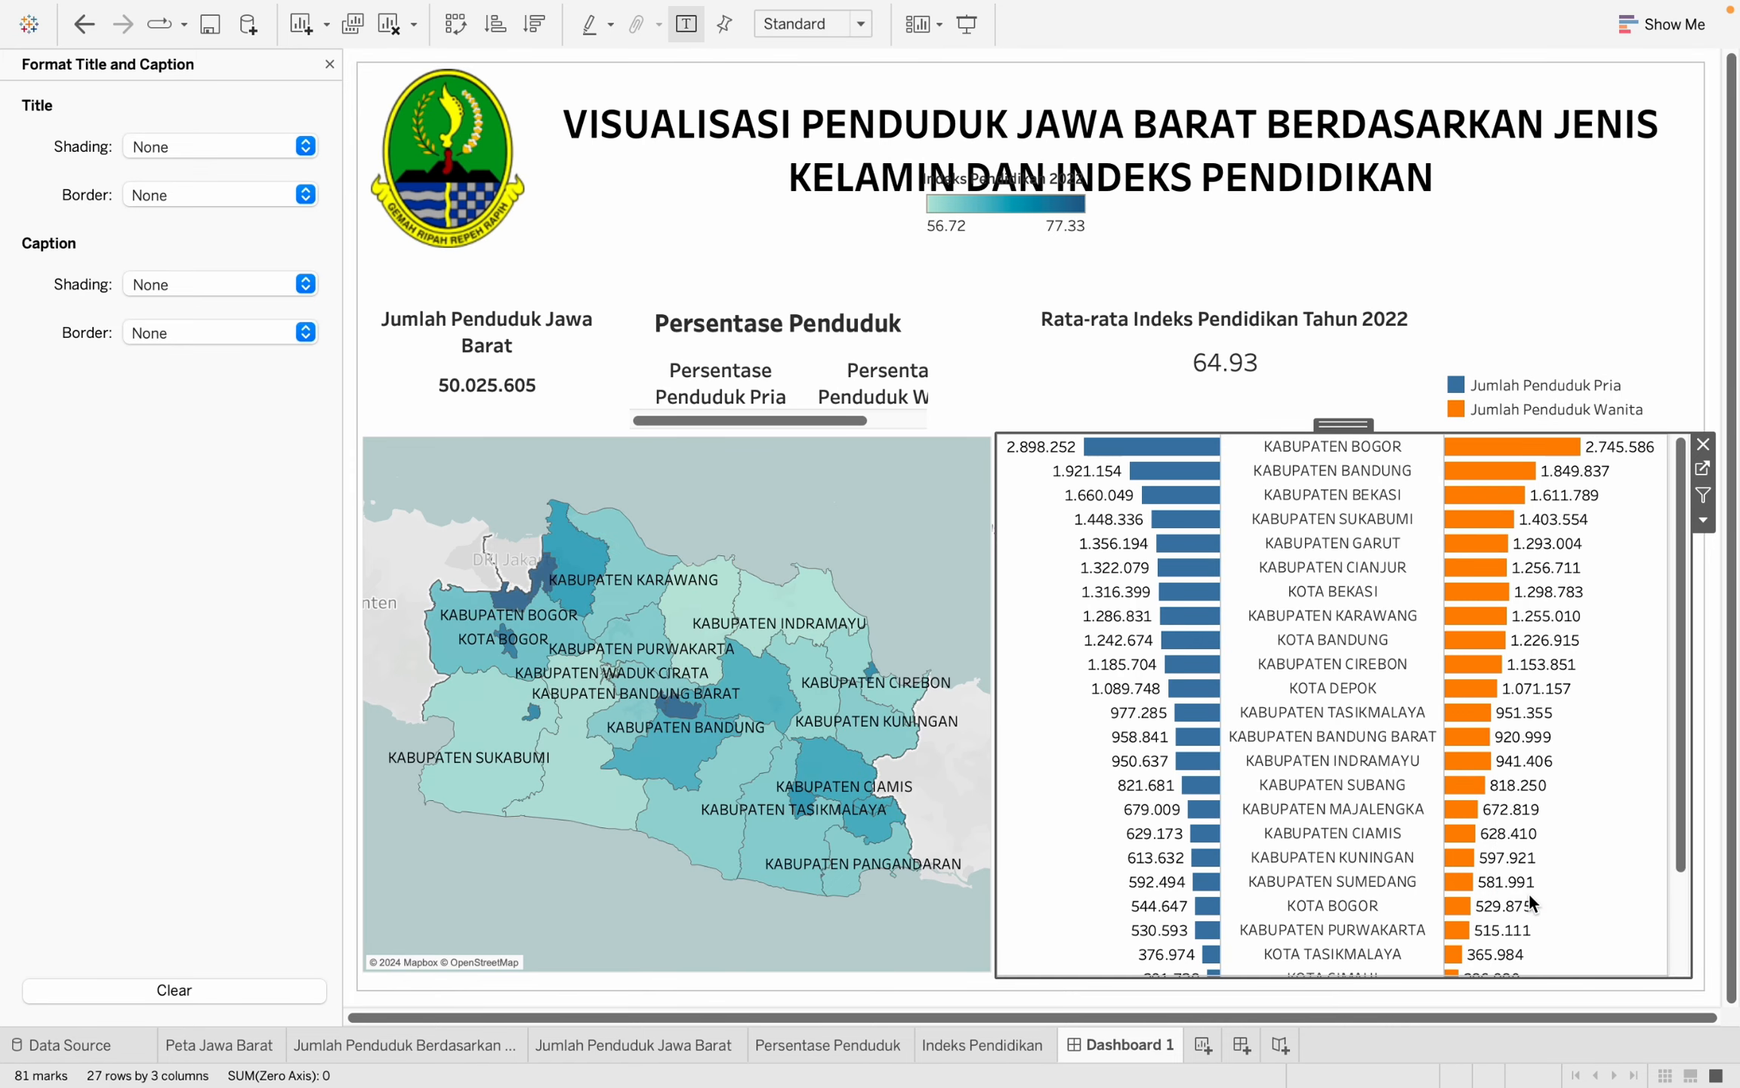
scroll(1528, 892, down, 3)
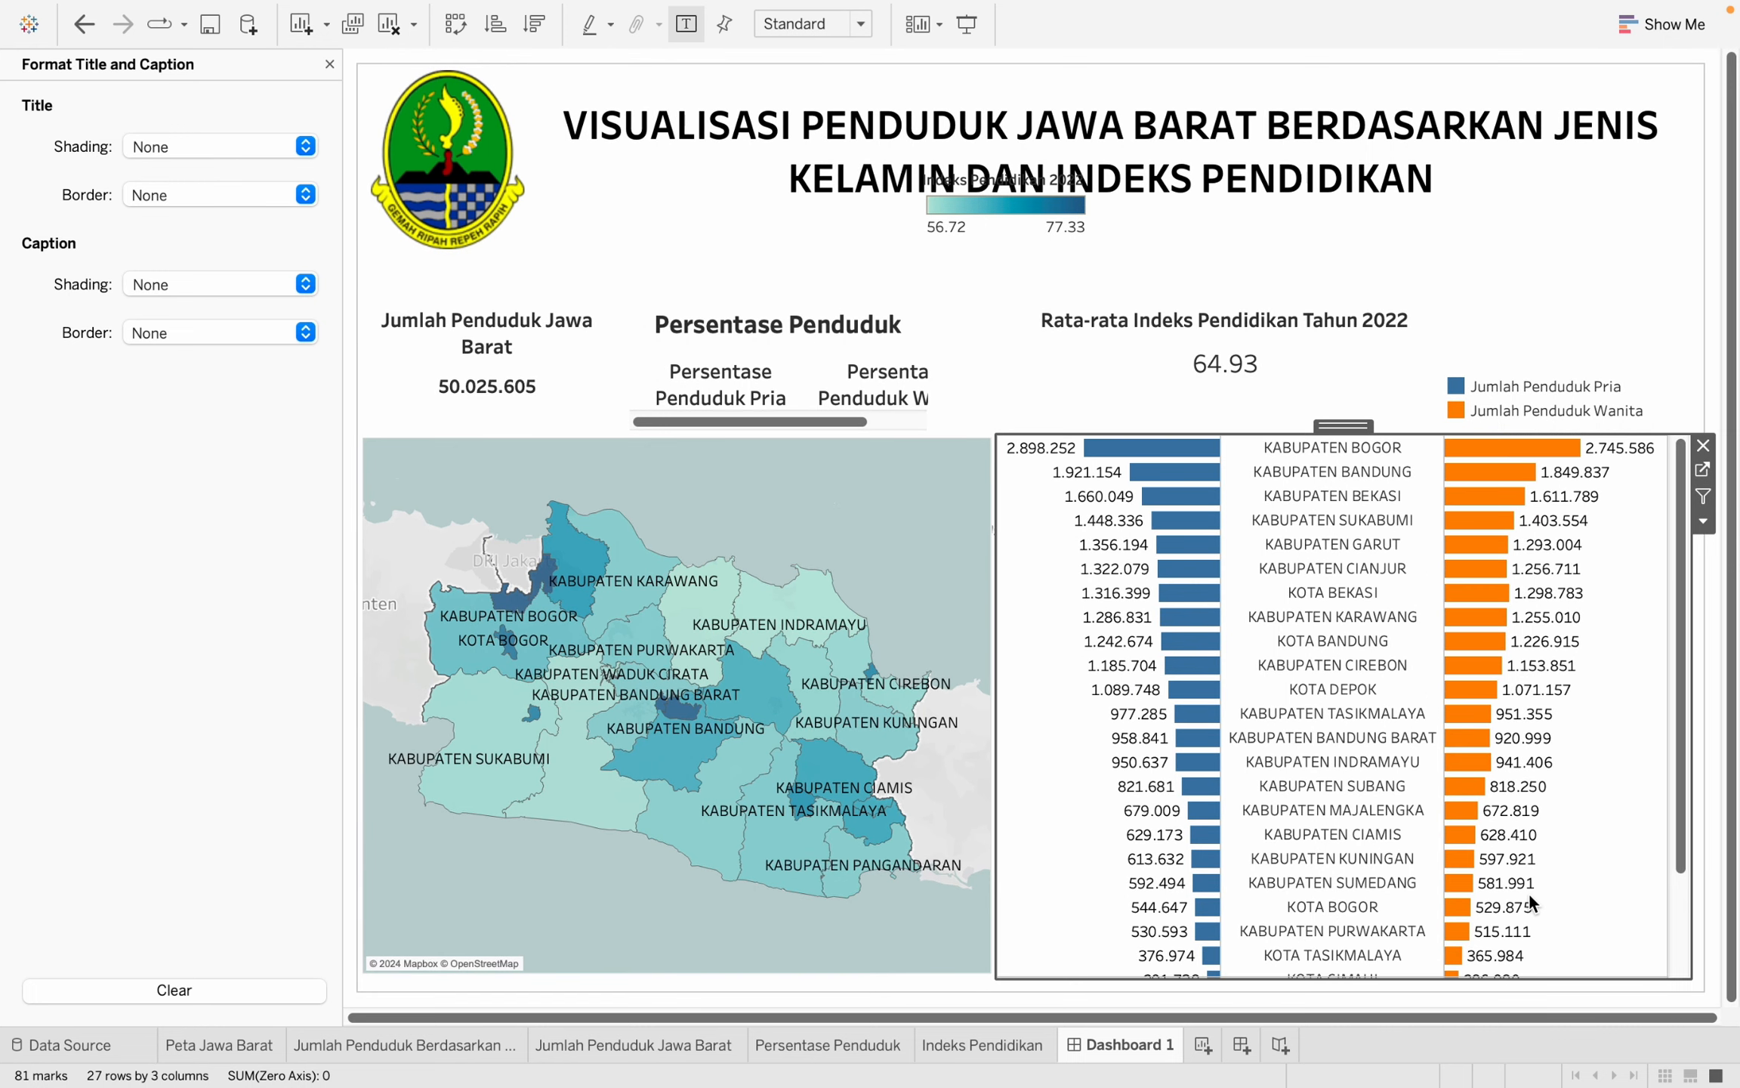
Move the Indeks Pendidikan 2022 color legend off the dashboard title onto the map's upper-right corner.
click(1014, 222)
drag(1006, 158, 906, 435)
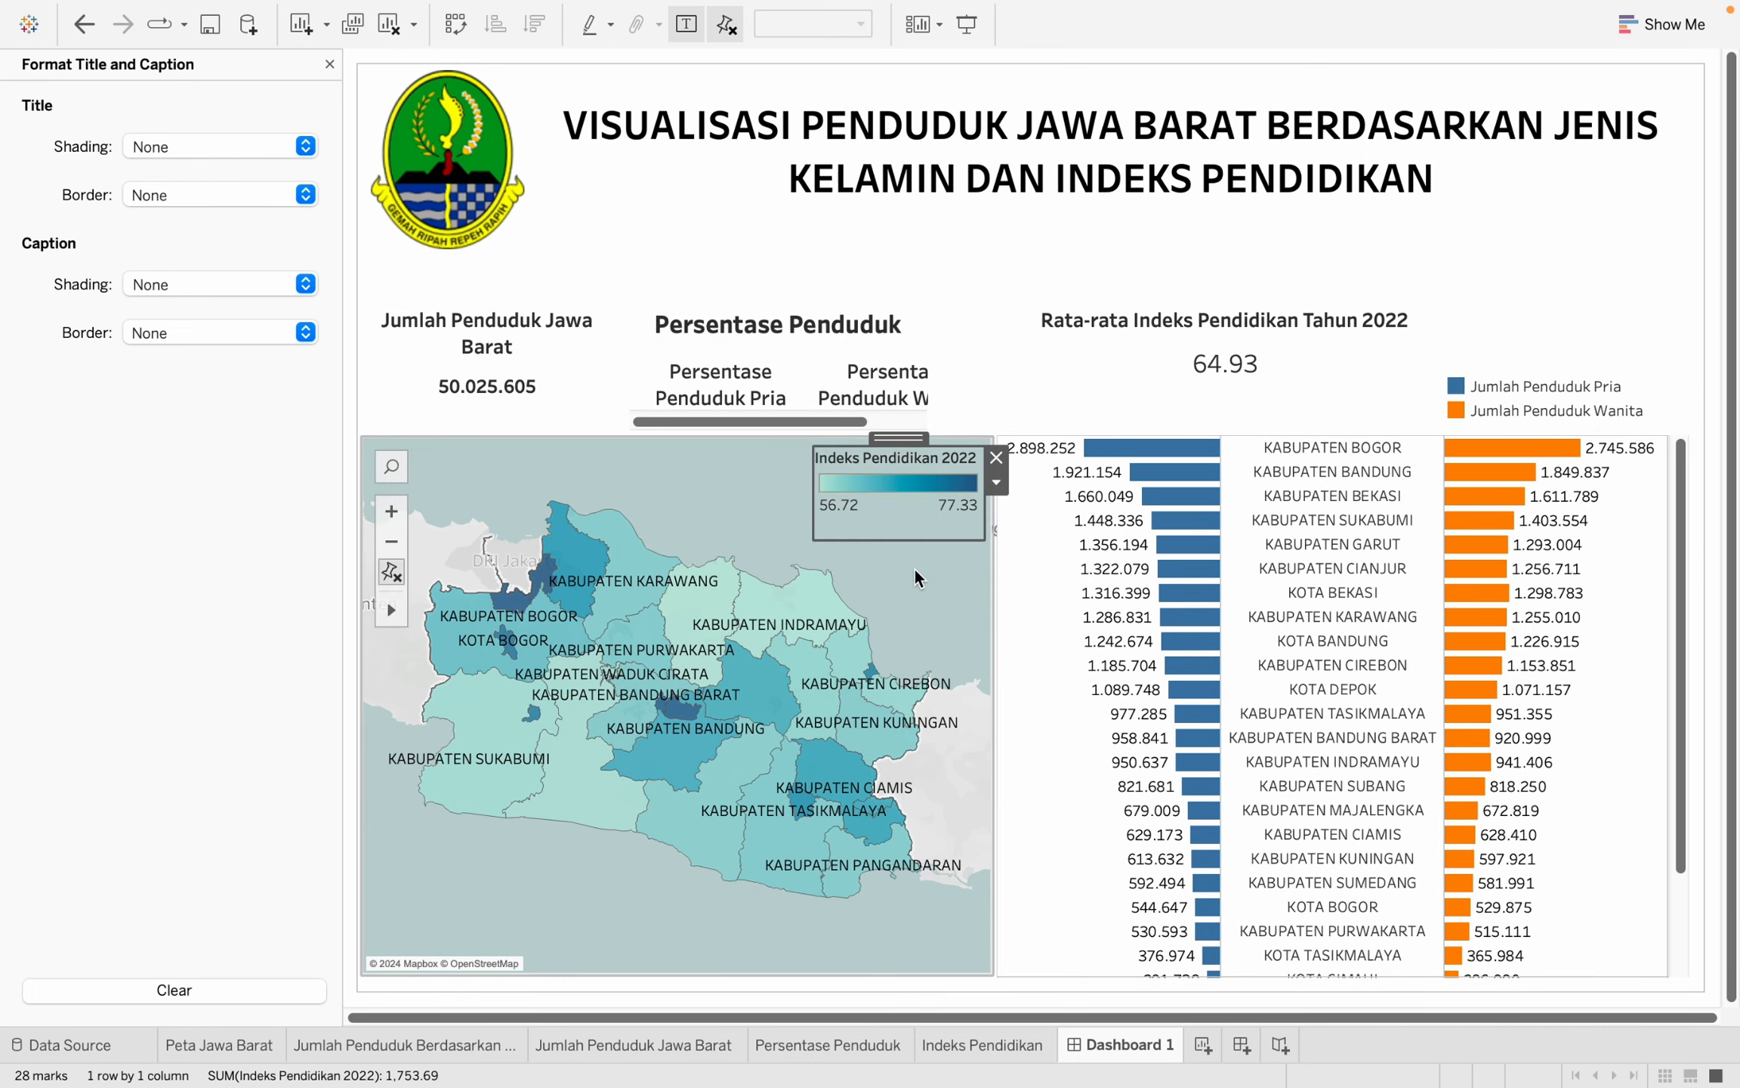
Nudge the Jumlah Penduduk, Persentase Penduduk and Rata-rata Indeks Pendidikan objects upward into one row, shifting Persentase Penduduk slightly right.
click(785, 323)
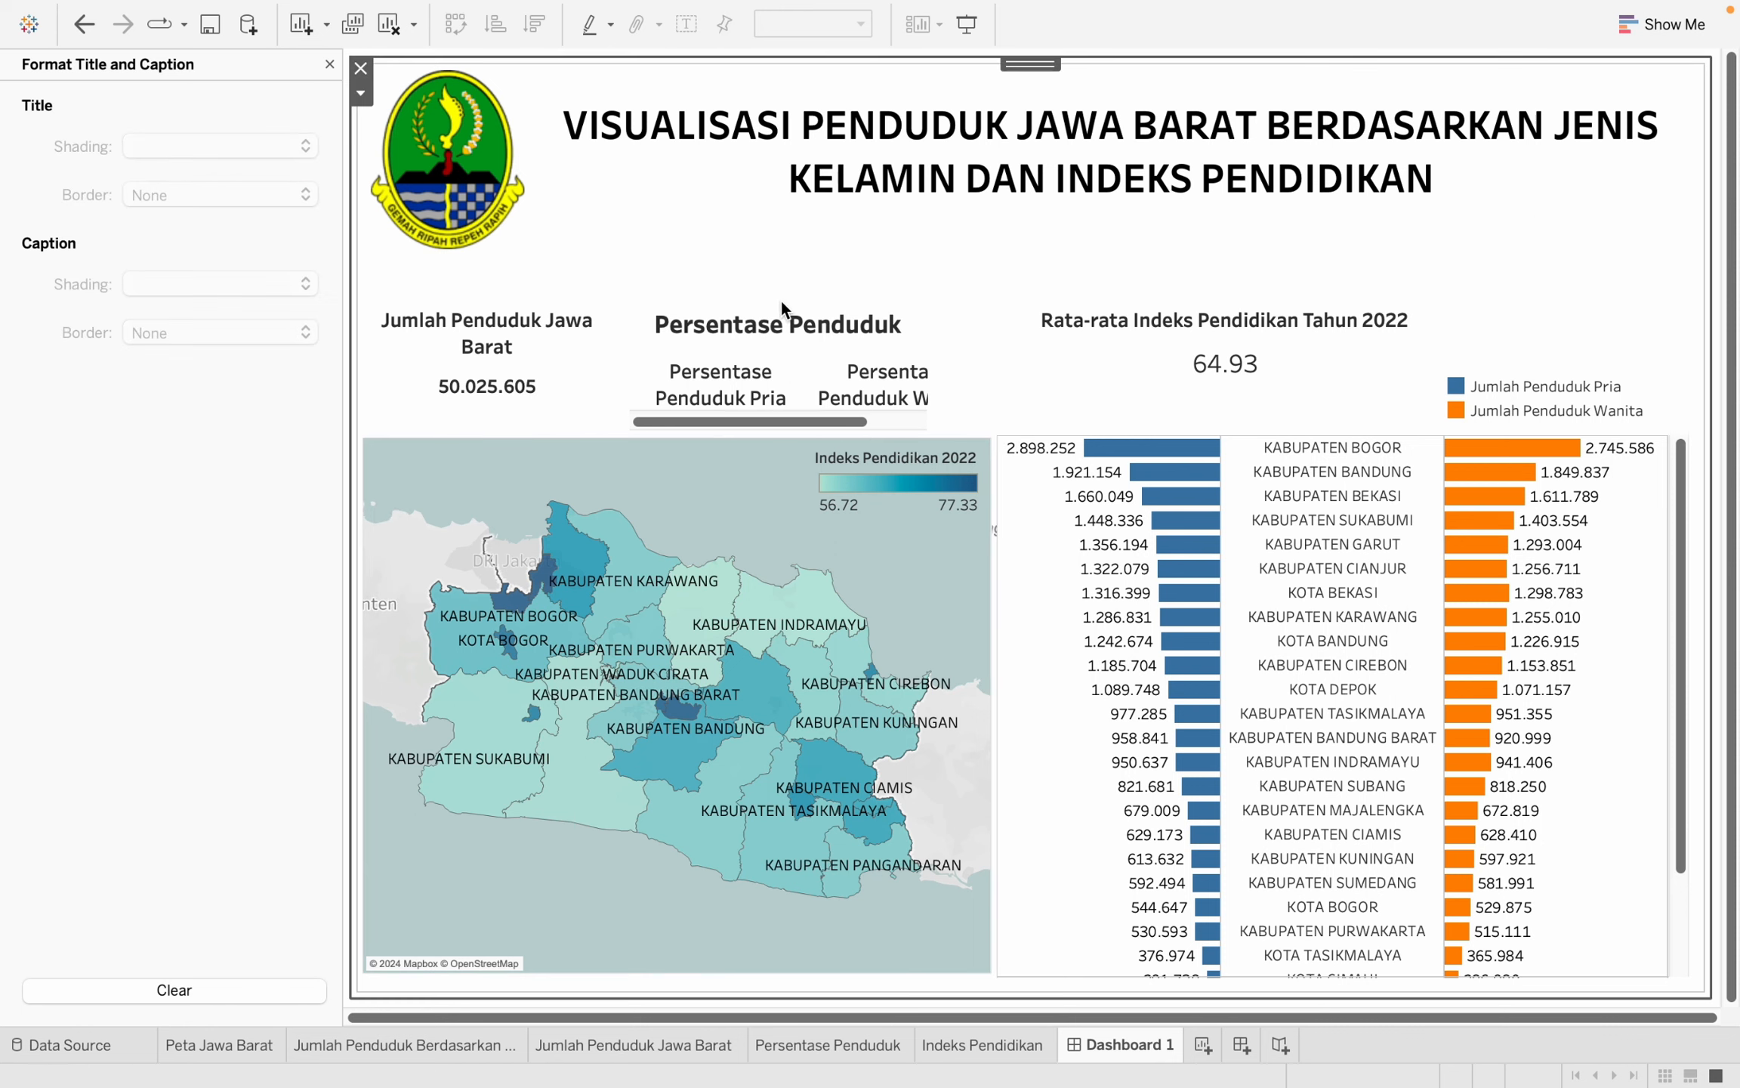
click(505, 296)
click(1107, 364)
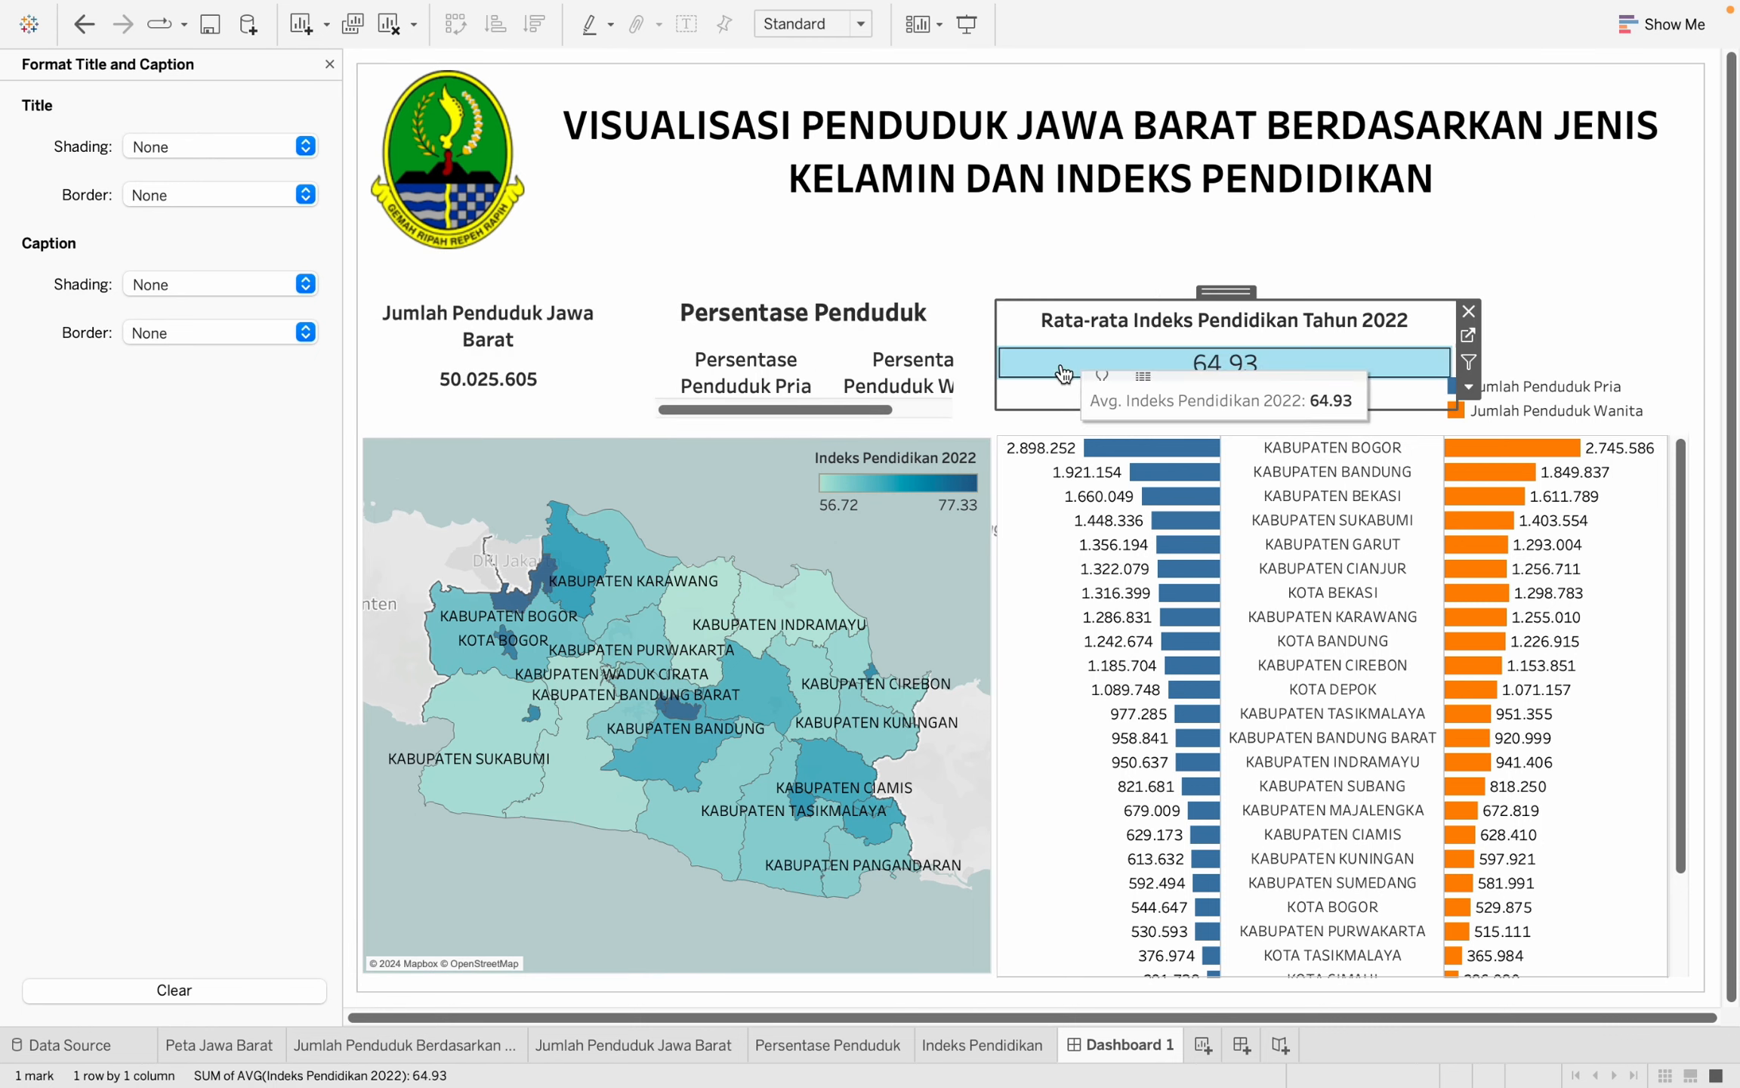
drag(1236, 294, 1234, 292)
click(1523, 233)
click(1576, 294)
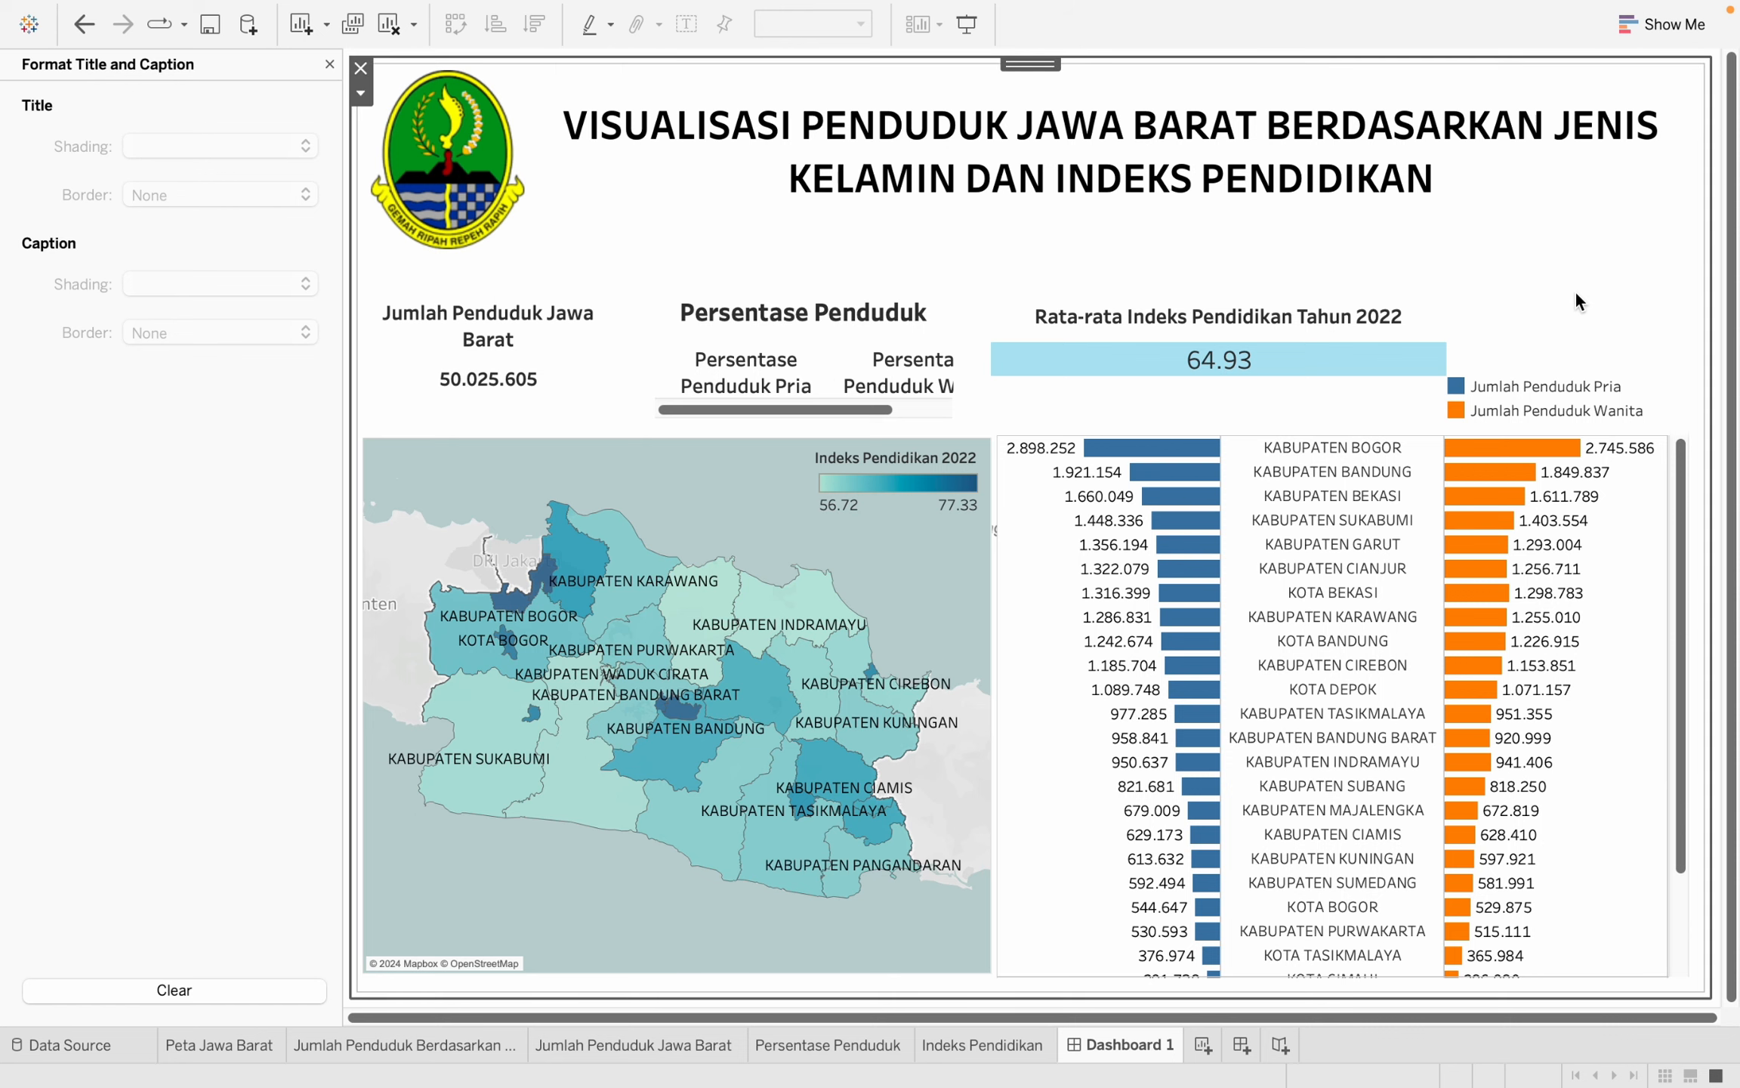
Enlarge the Persentase Penduduk object to fit both percentages, and raise the top of the Jumlah Penduduk Jawa Barat object level with it.
click(920, 413)
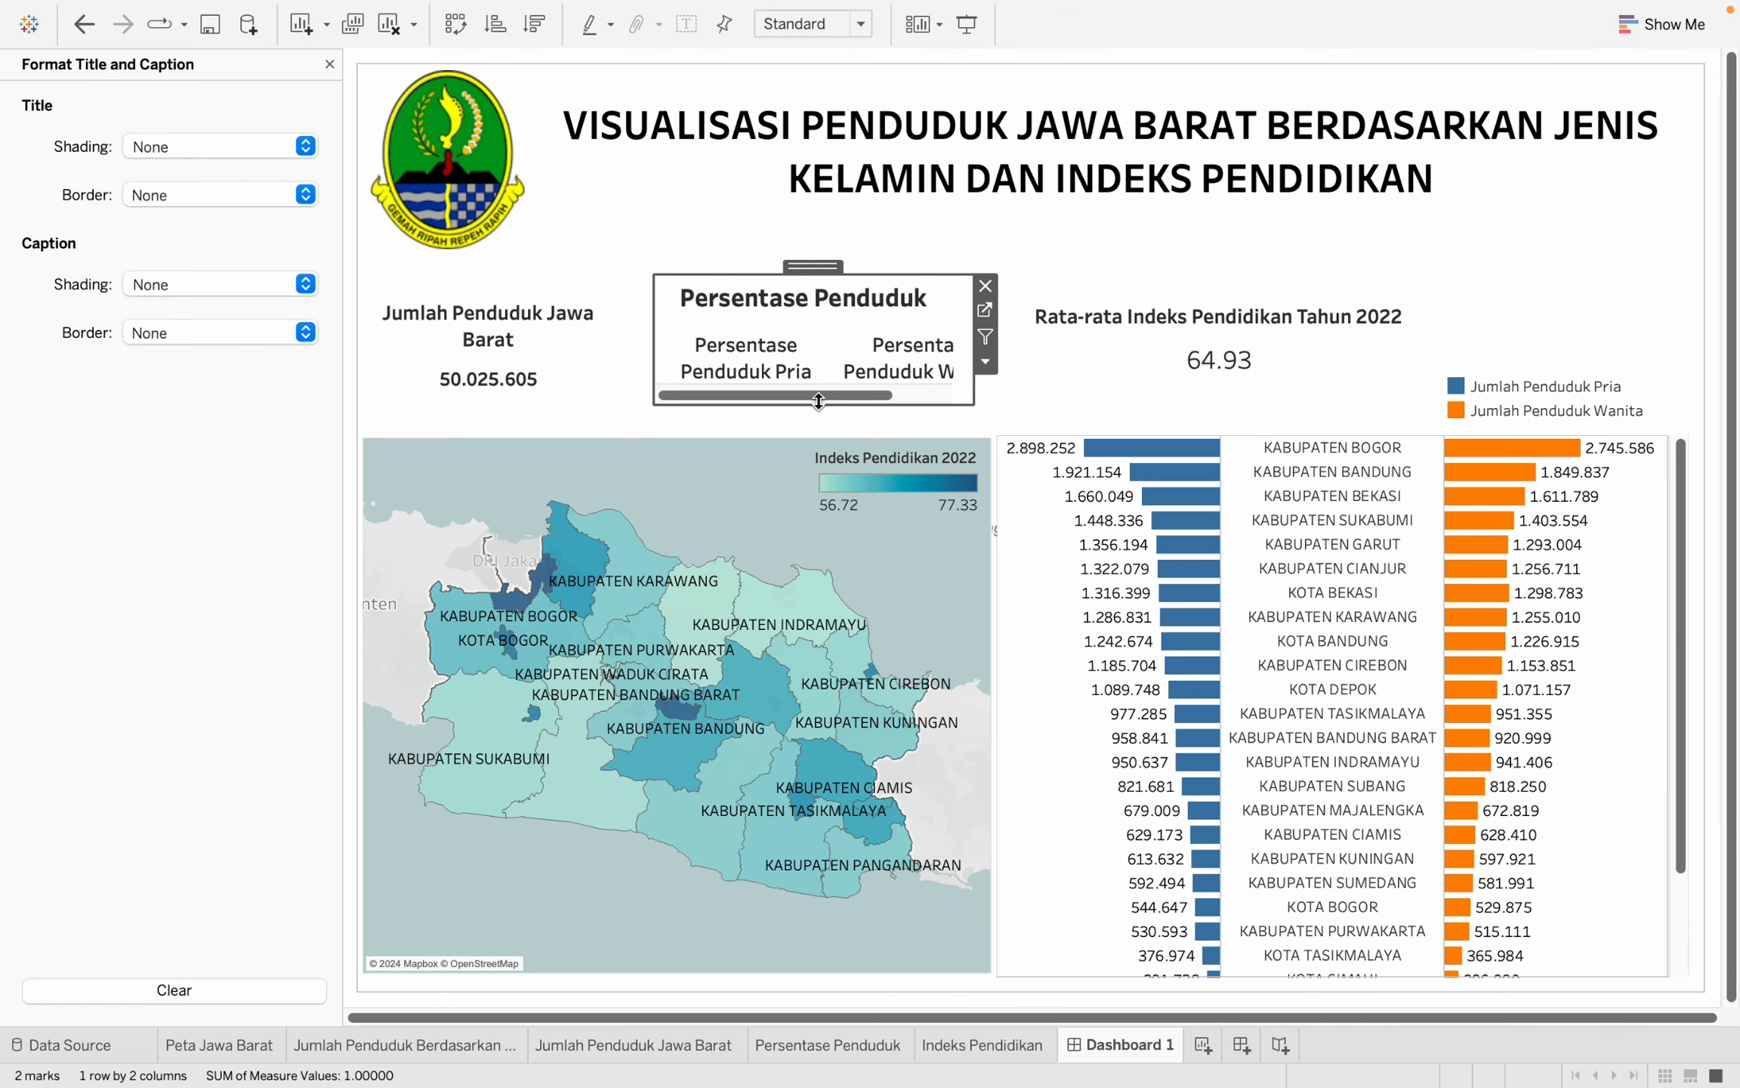
drag(974, 344, 1021, 343)
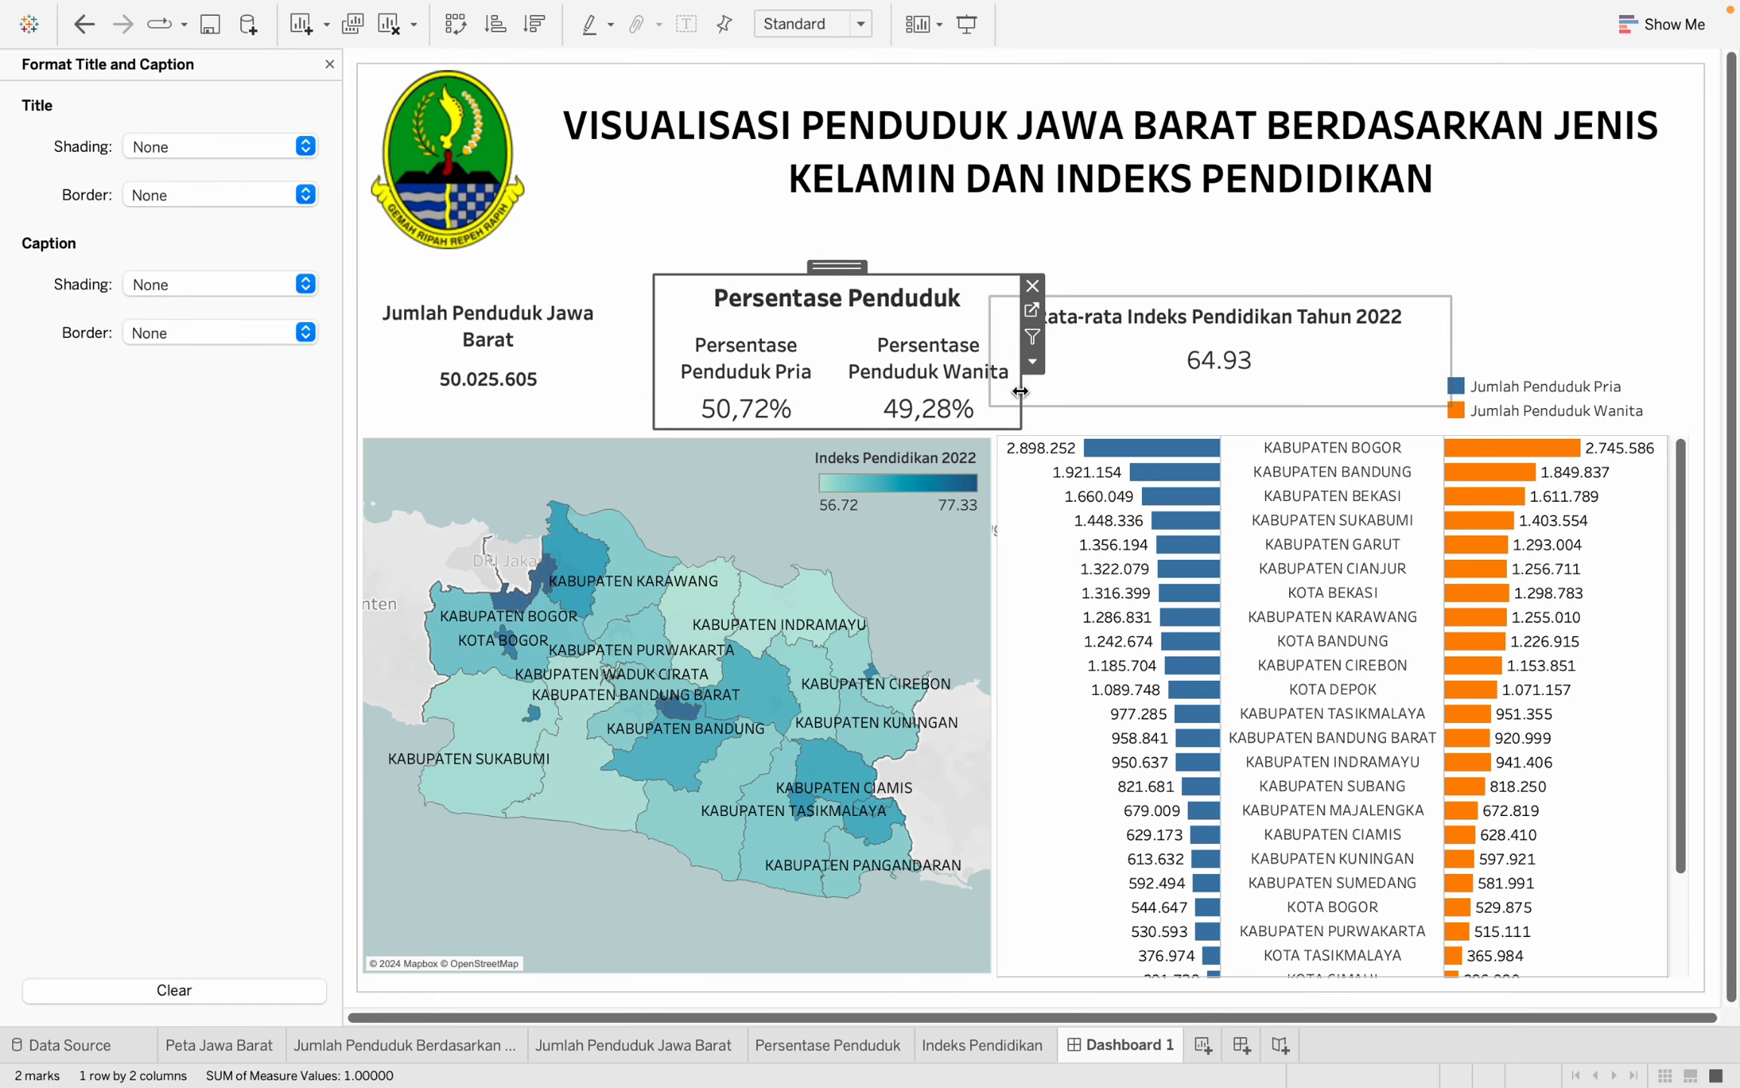
drag(853, 270, 829, 264)
click(571, 349)
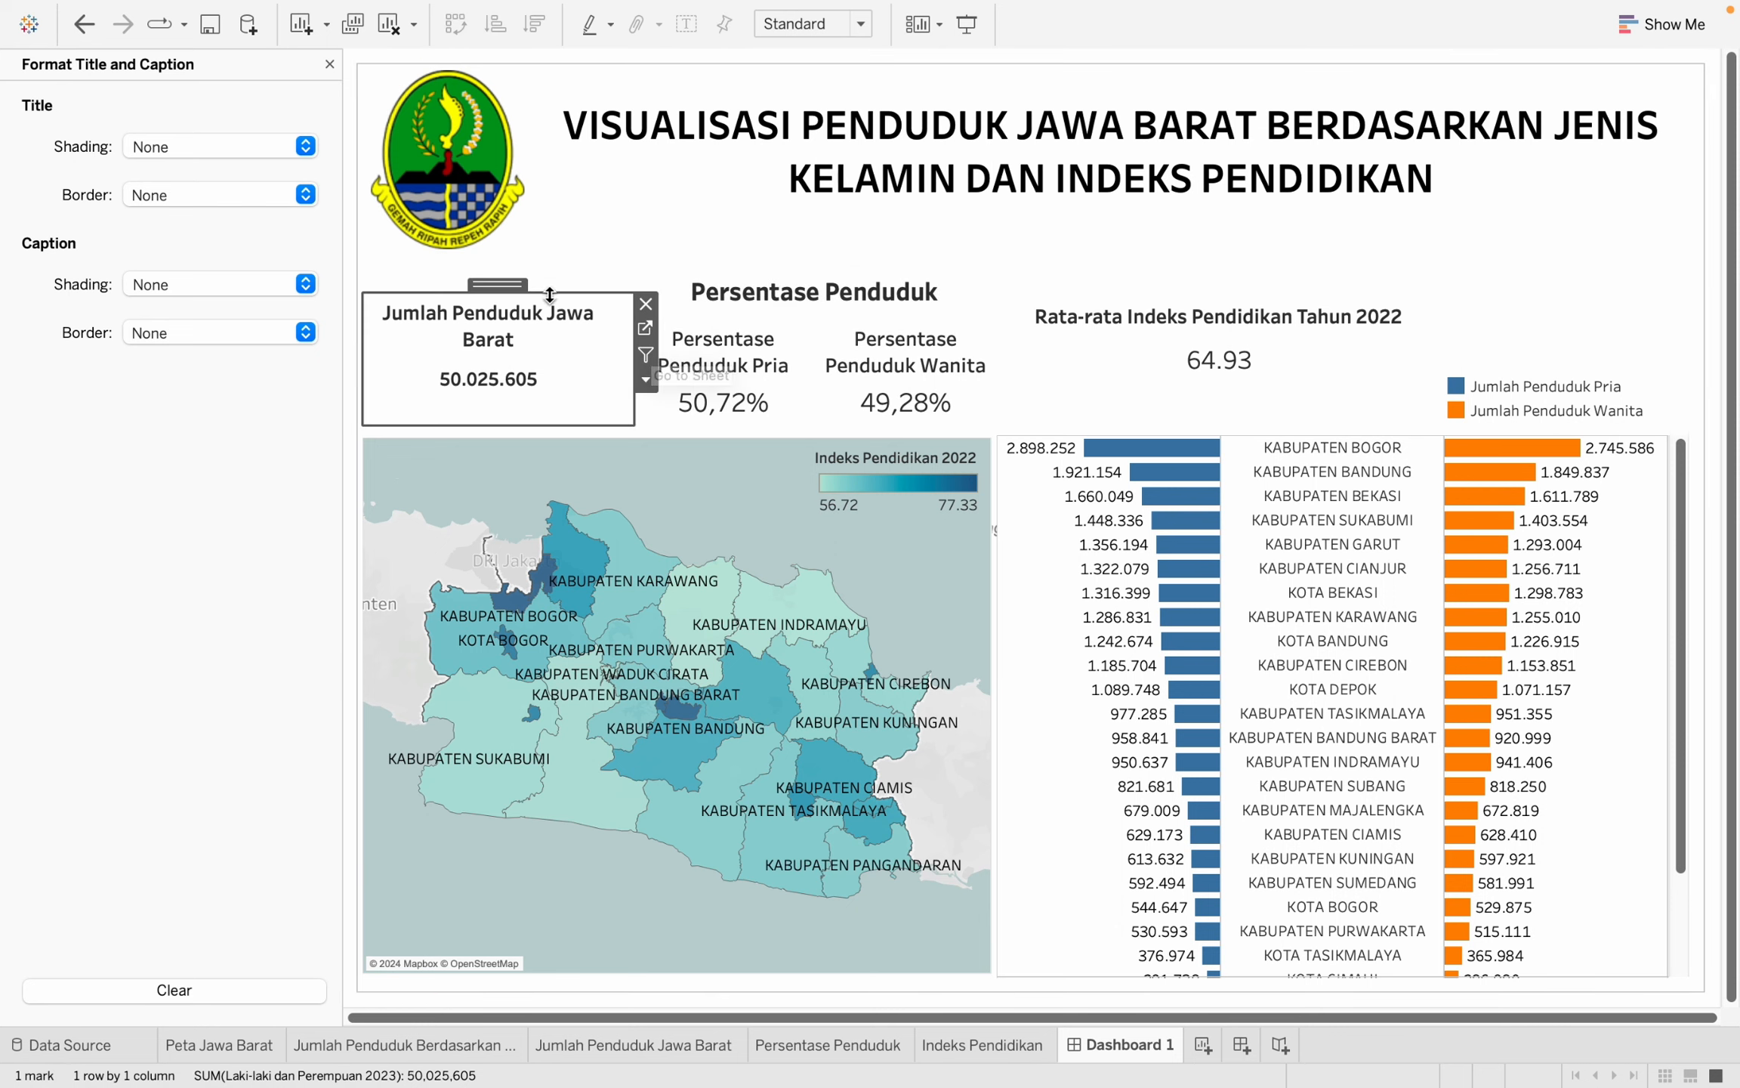
drag(549, 294, 552, 269)
Set the worksheet font of Jumlah Penduduk Jawa Barat to size 16.
click(527, 358)
right_click(527, 359)
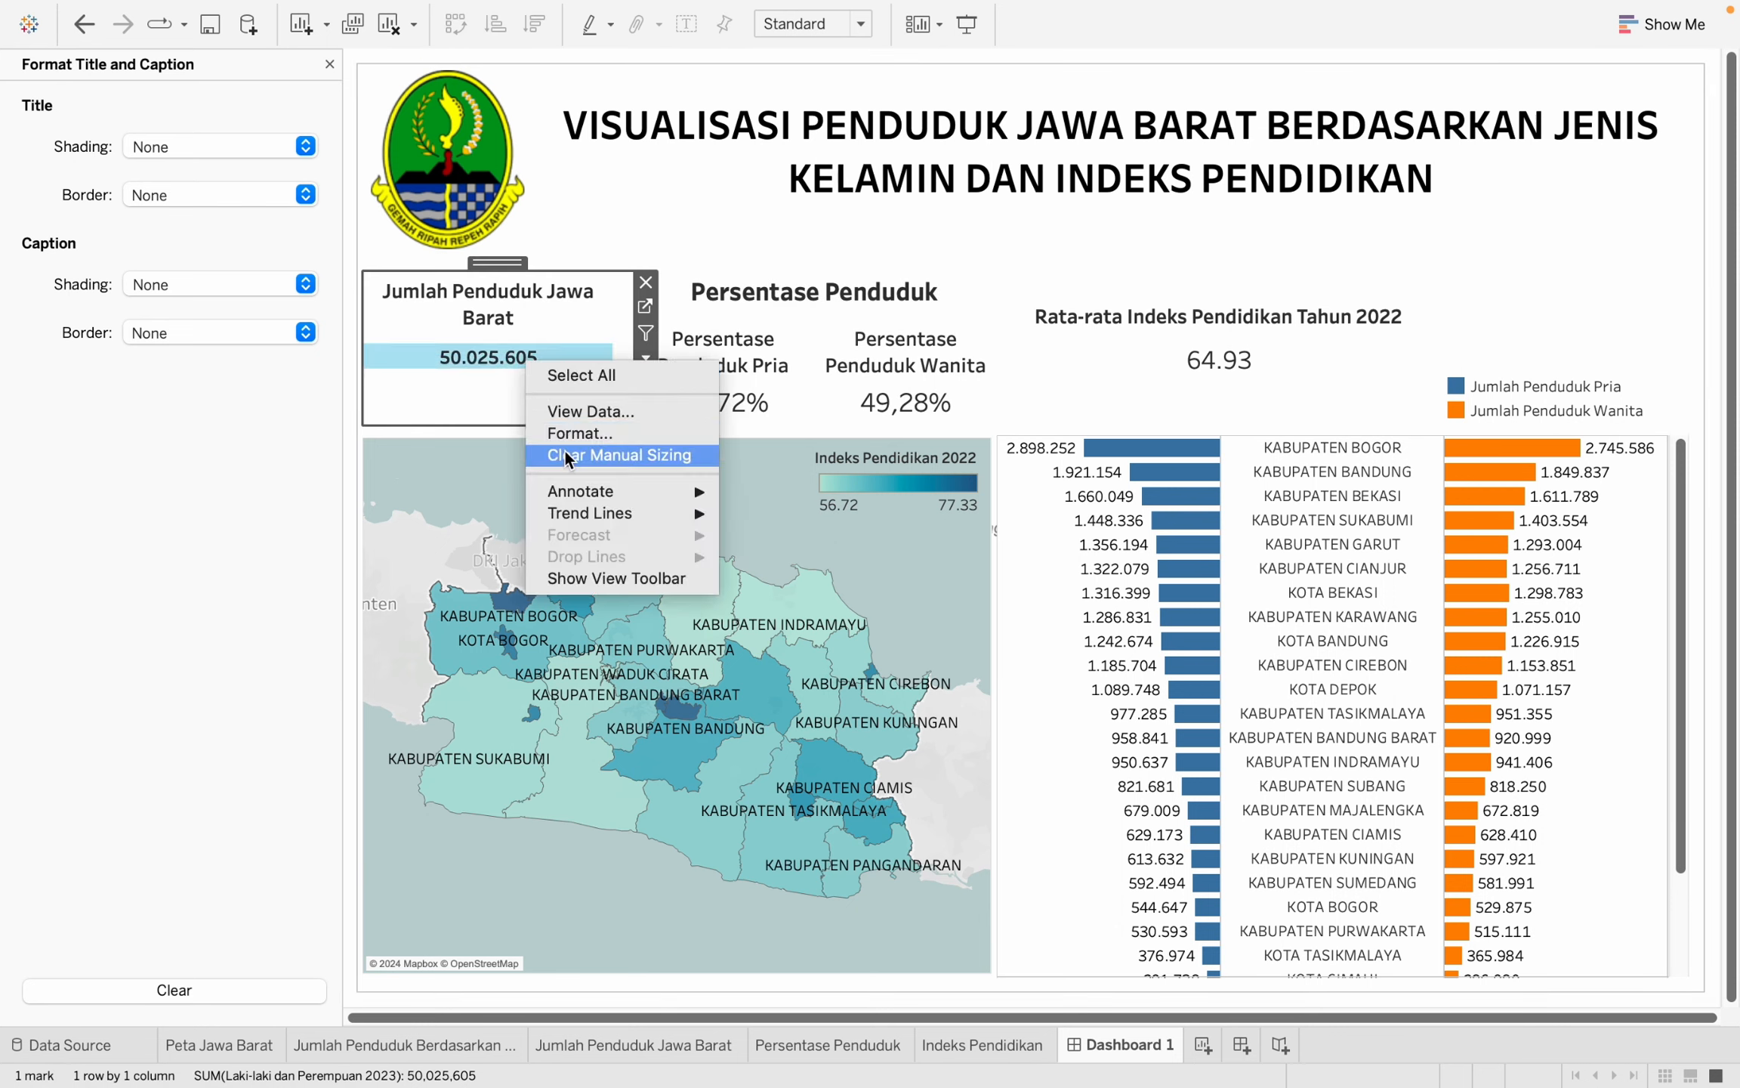
click(576, 432)
click(176, 224)
click(169, 305)
click(163, 429)
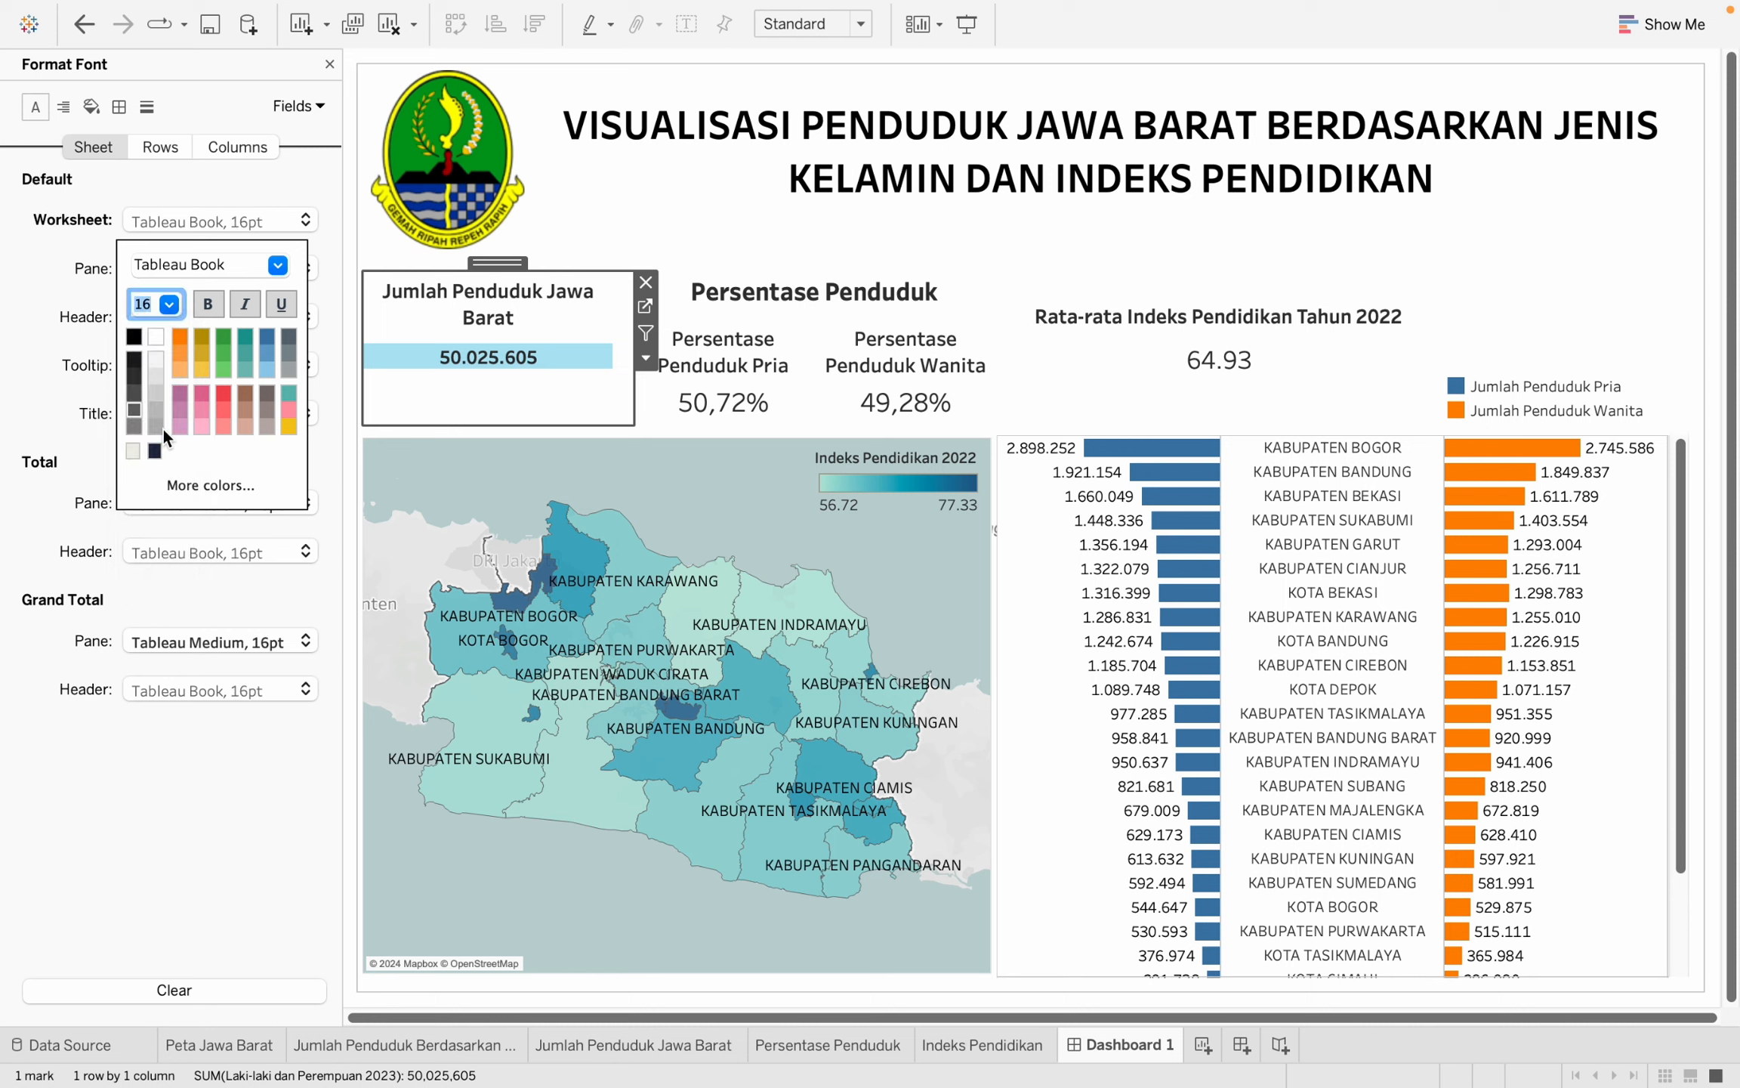
click(311, 500)
Set the pane font of the SUM(Laki-laki dan Perempuan 2023) field to size 22.
click(497, 358)
right_click(497, 357)
click(553, 428)
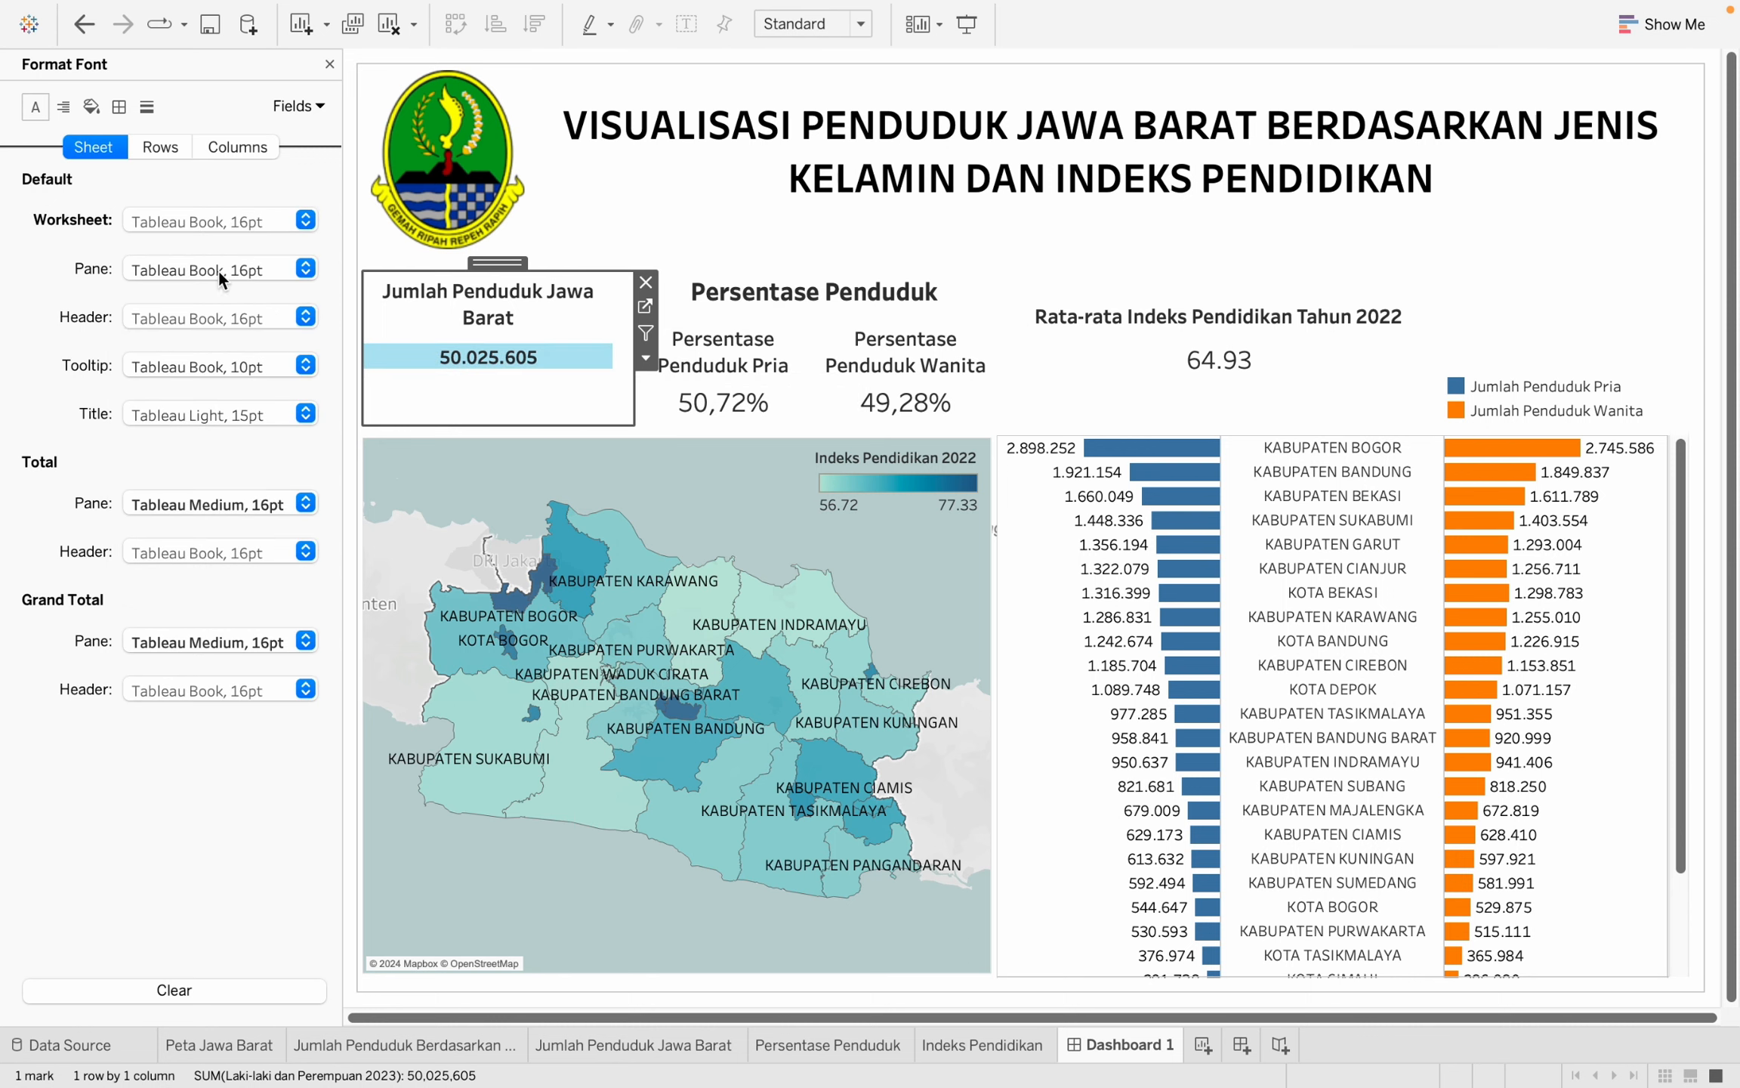
click(298, 106)
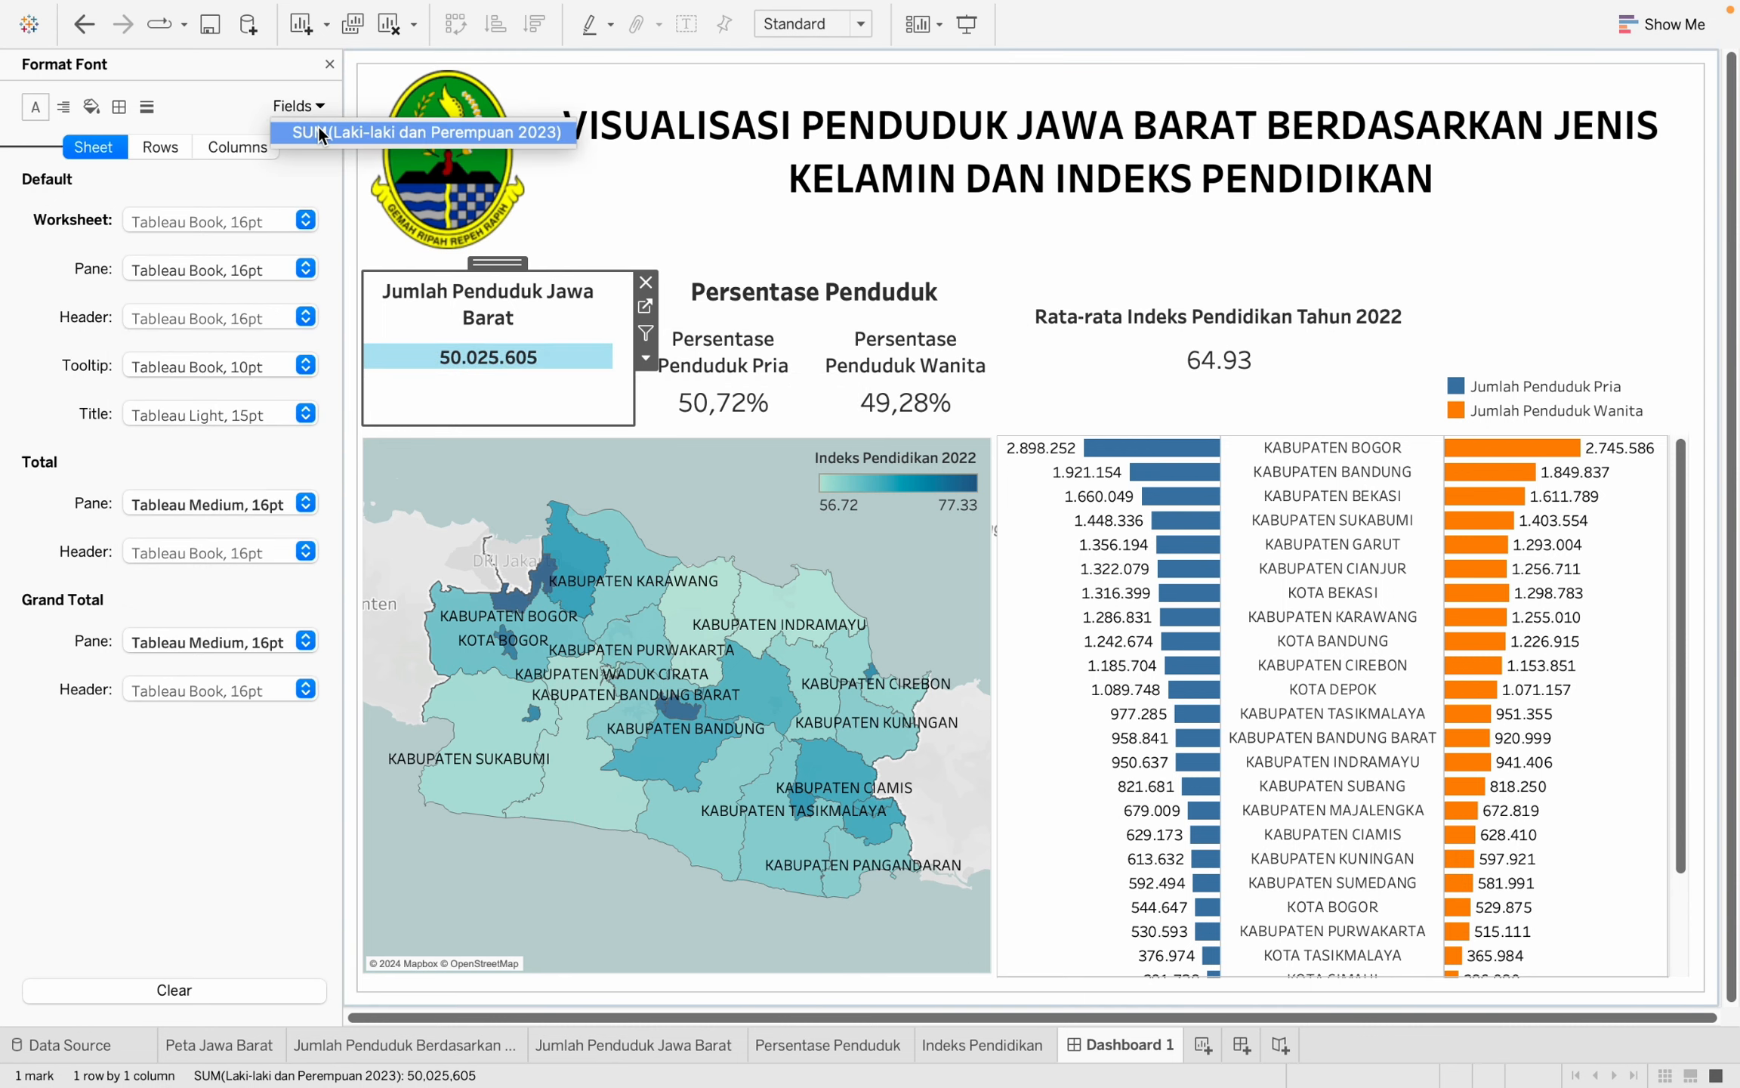
click(325, 129)
click(305, 220)
click(169, 304)
click(143, 480)
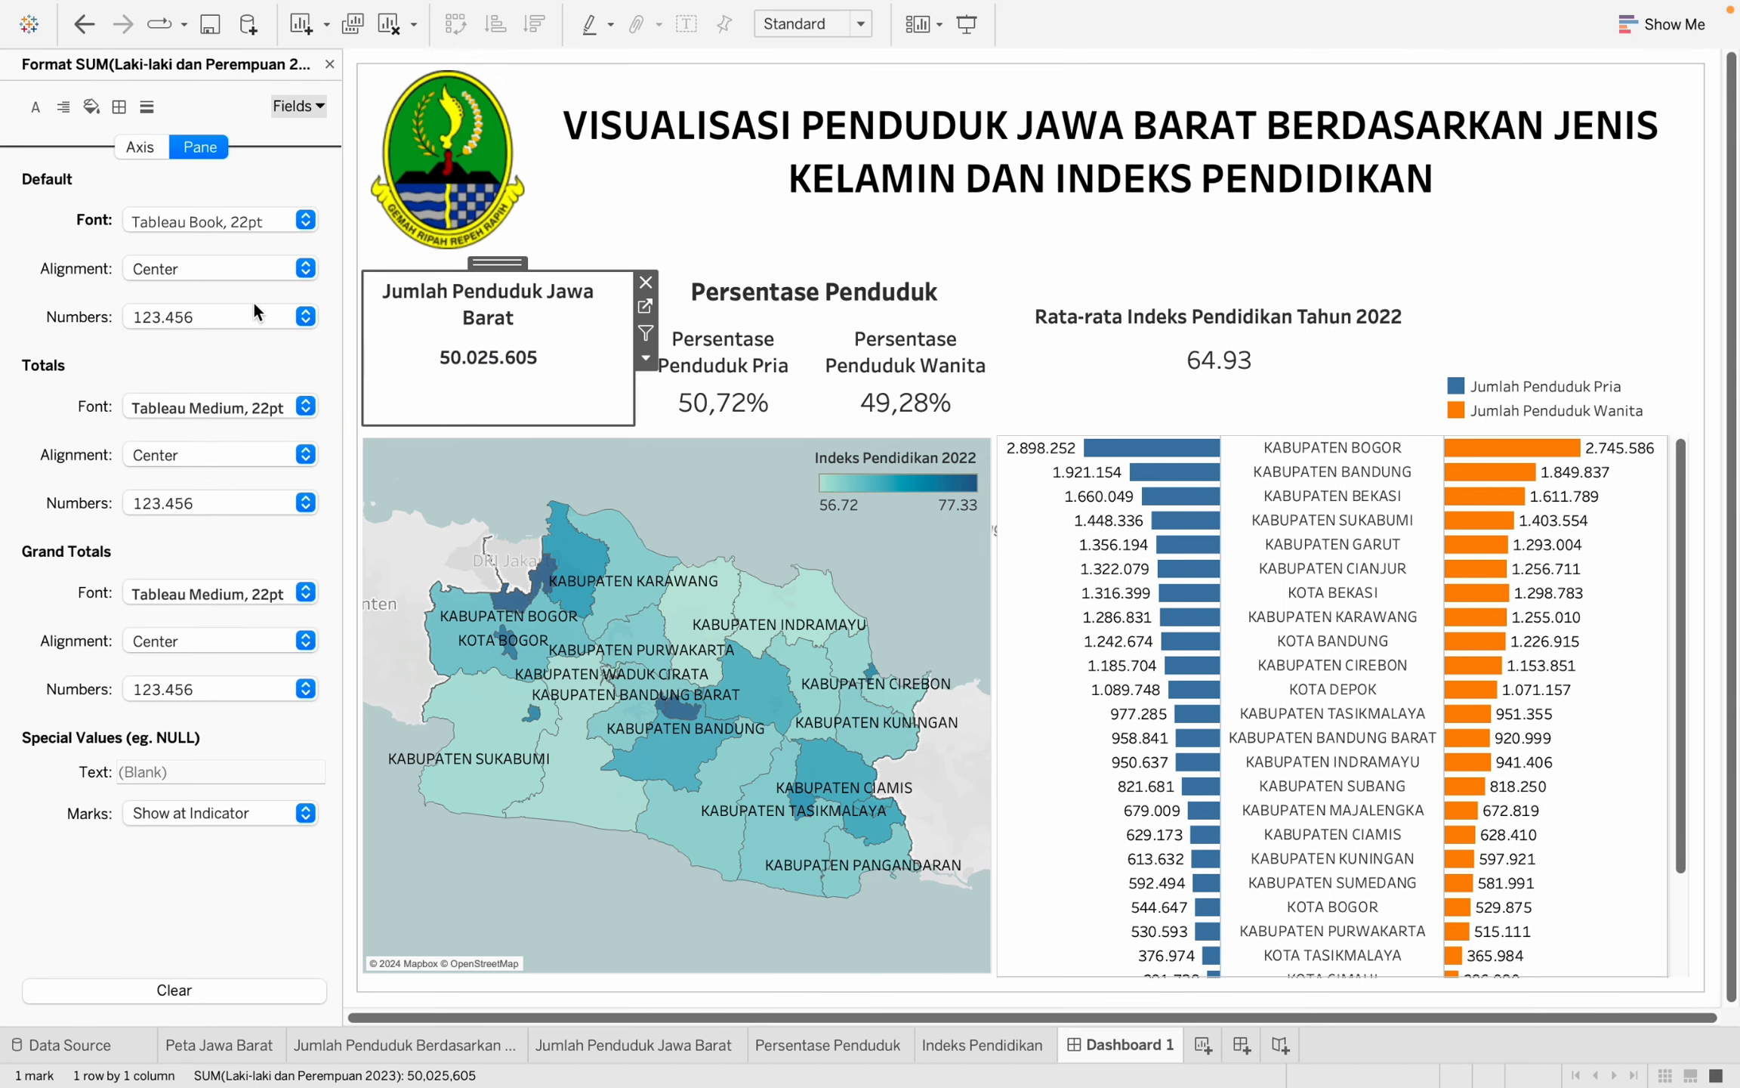
Set the worksheet font of Jumlah Penduduk Jawa Barat to size 22.
click(35, 107)
click(195, 219)
click(170, 304)
click(160, 482)
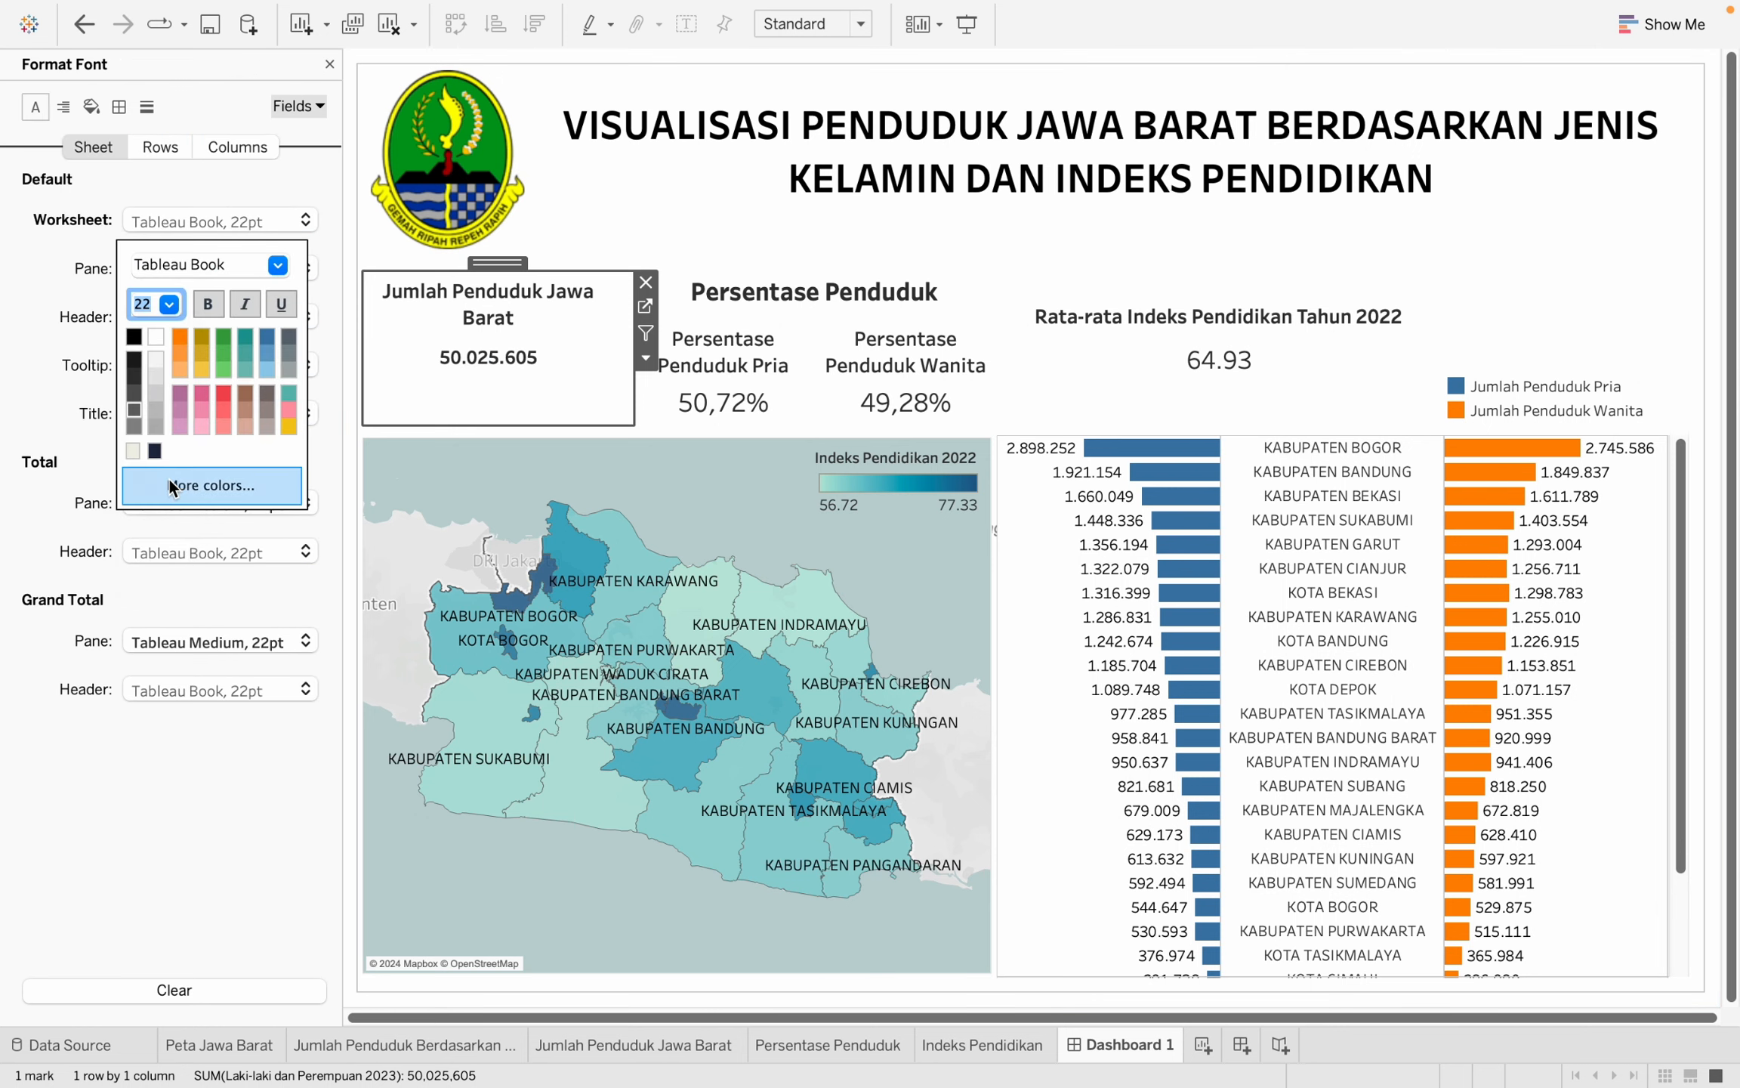
click(527, 358)
click(806, 262)
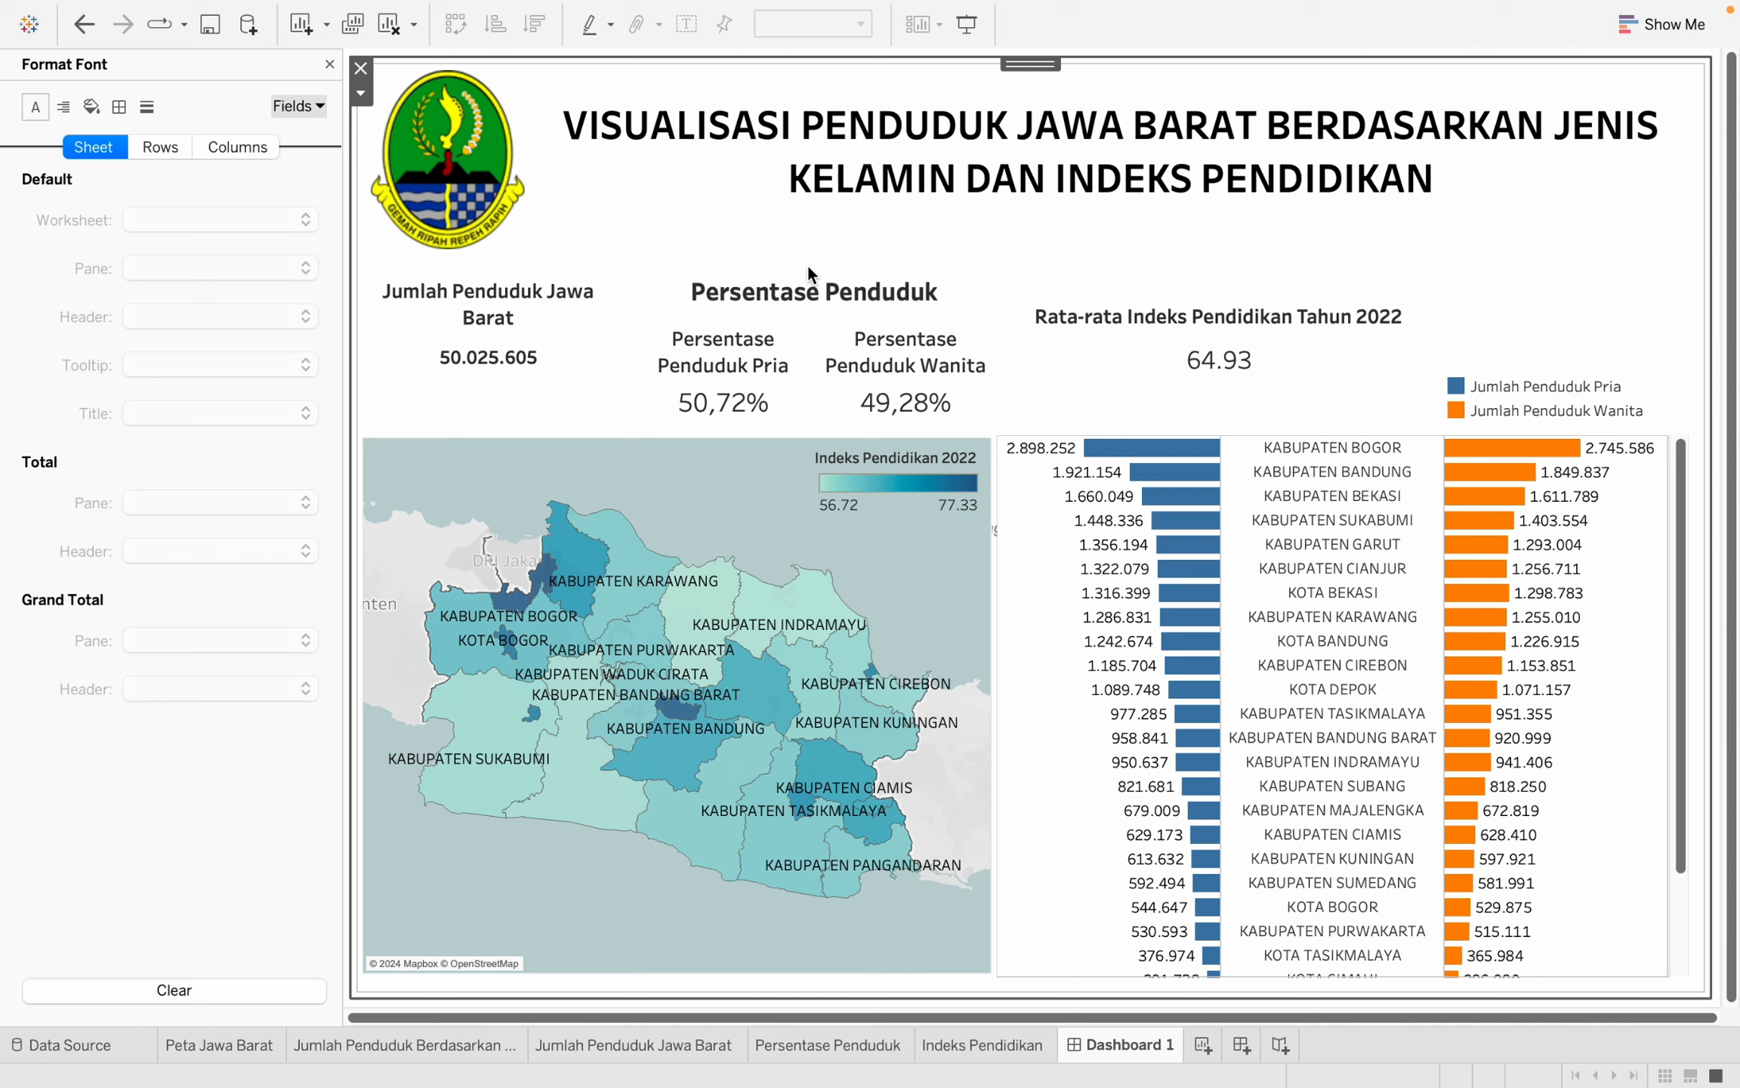
Raise the Rata-rata Indeks Pendidikan Tahun 2022 object so its title is level with the Persentase Penduduk title.
click(1246, 361)
drag(1219, 289, 1221, 265)
click(1150, 212)
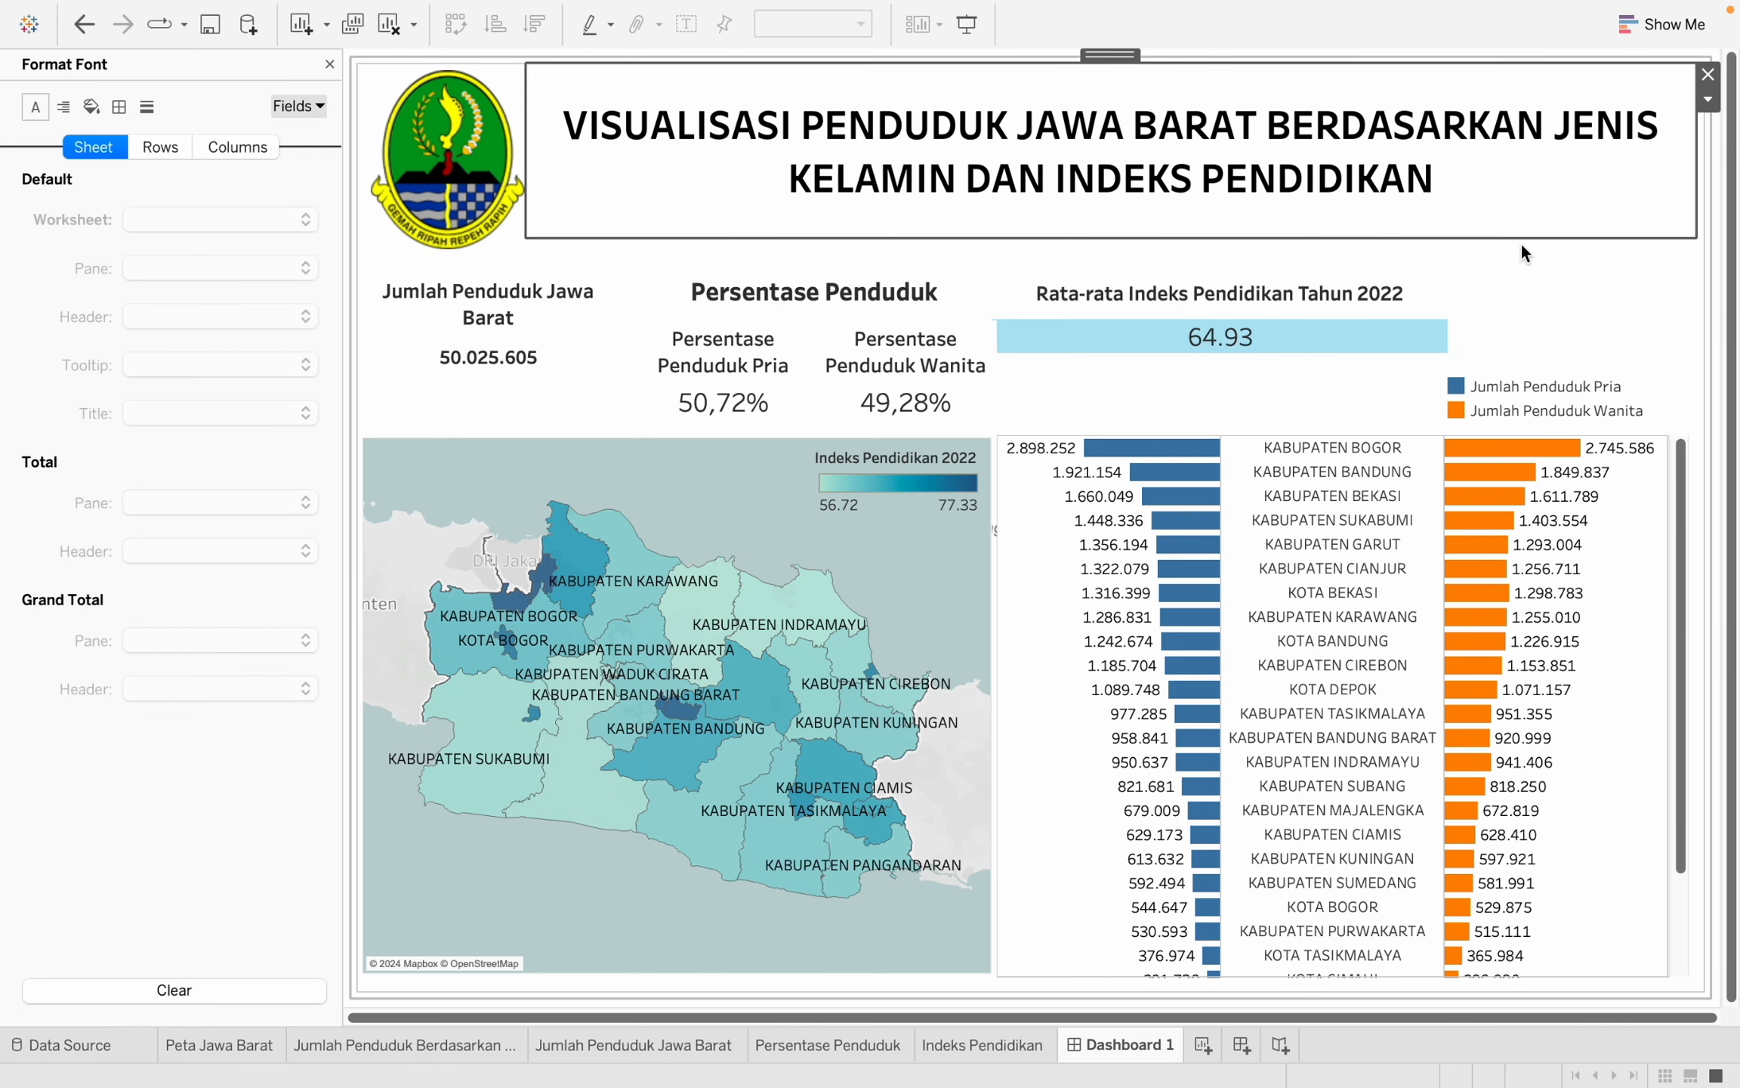
click(1546, 245)
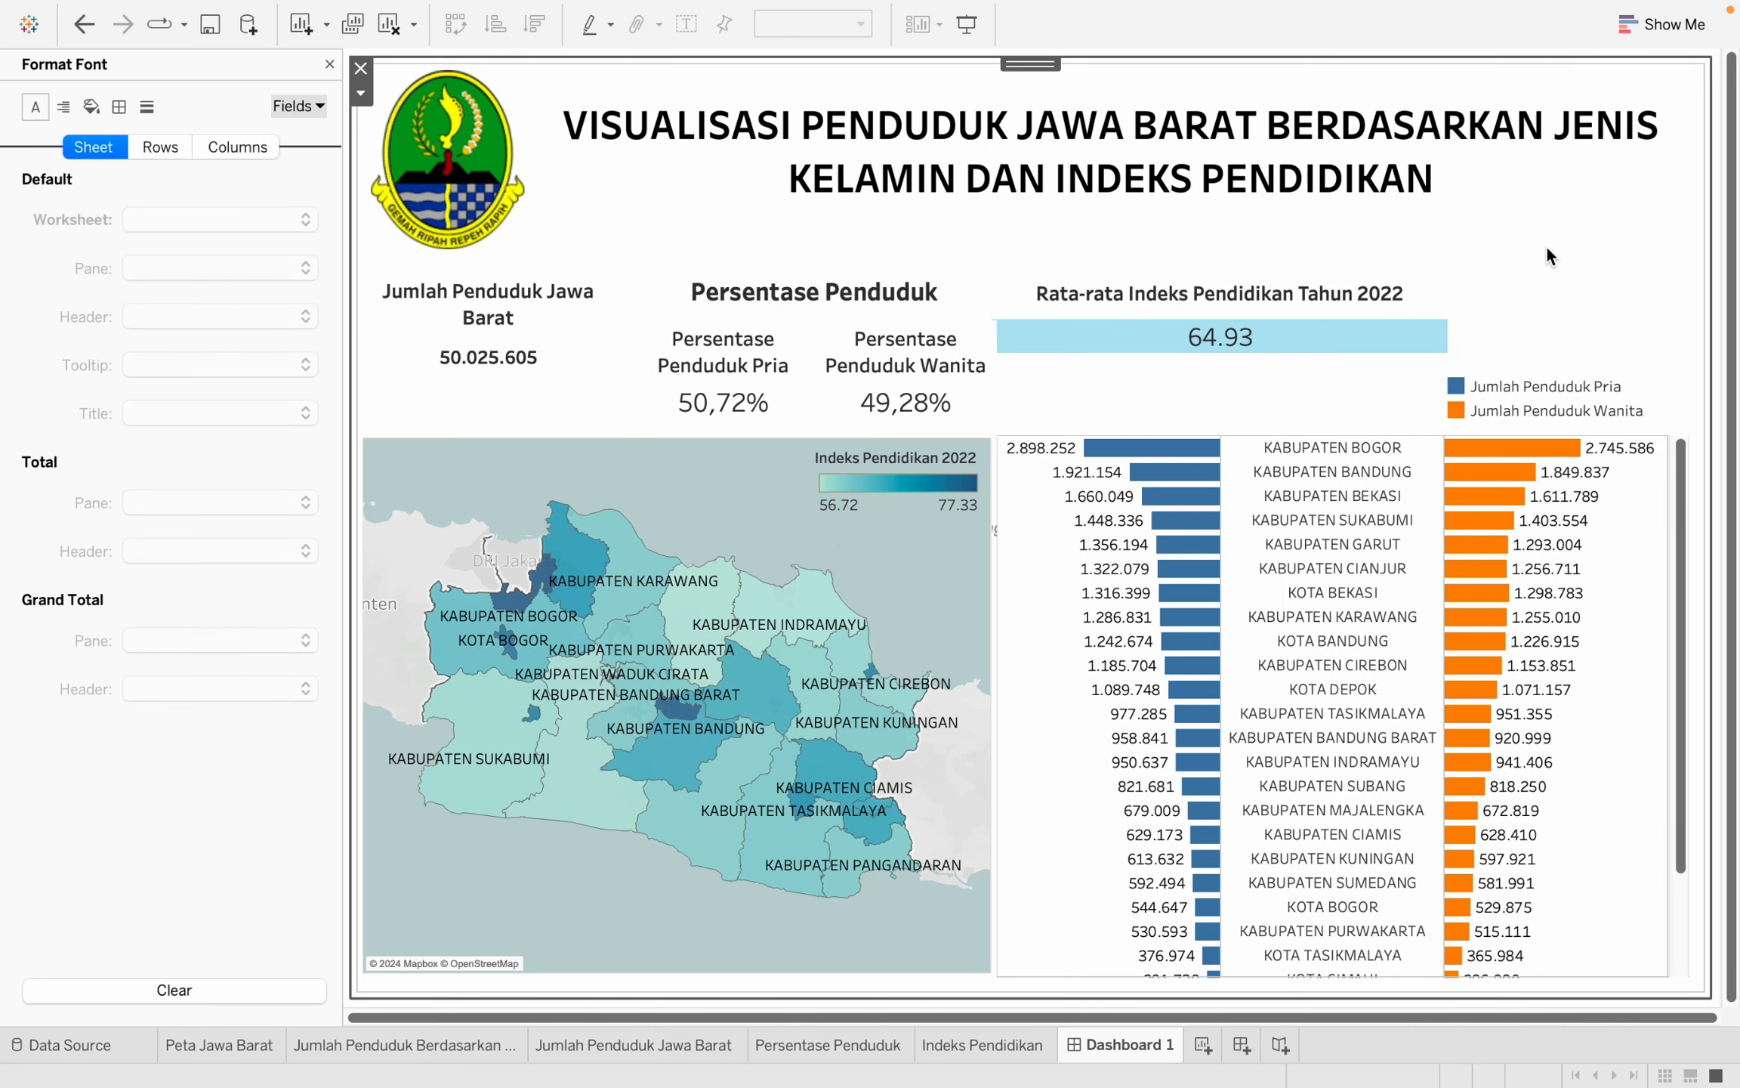